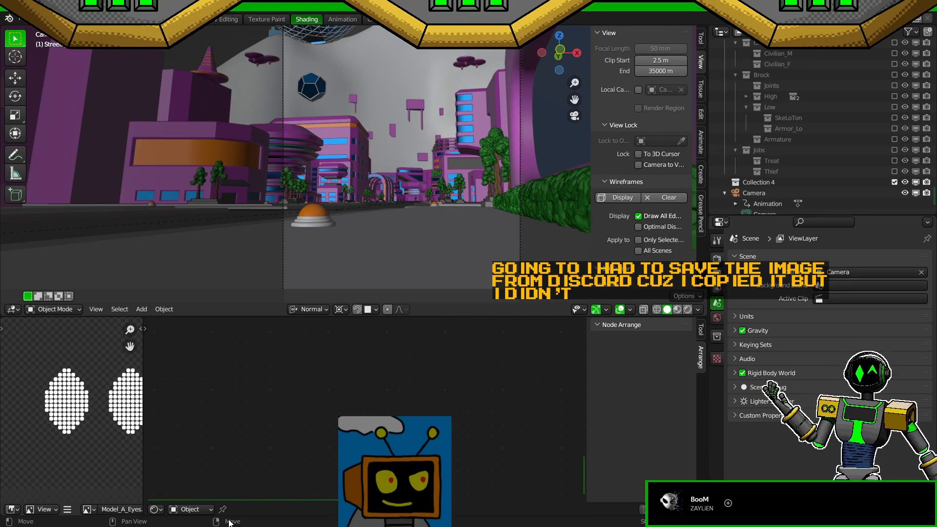
Step: Enlarge the 3D viewport's height in the Shading workspace and bring more of the street scene into view
shift+middle_drag(480, 153, 477, 177)
drag(441, 316, 441, 355)
shift+middle_drag(463, 226, 430, 275)
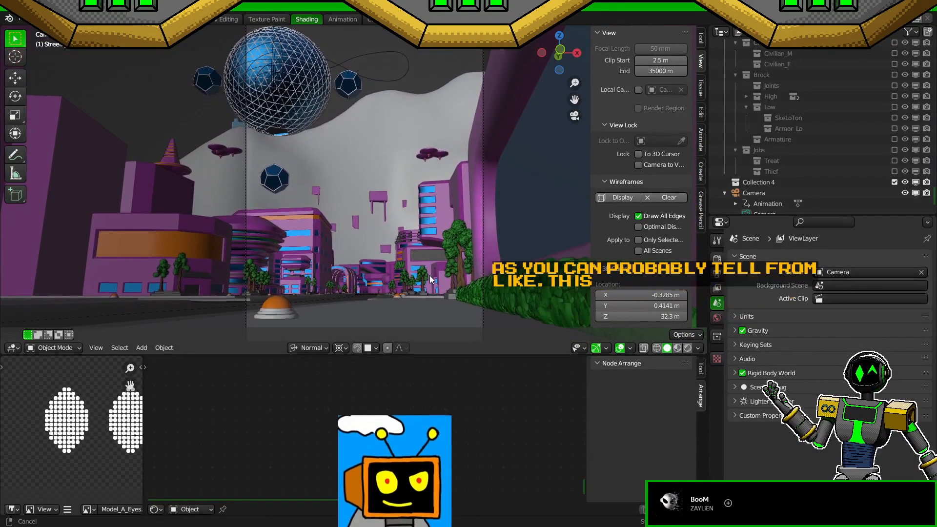
Step: Switch to the Animation workspace and save the city file
click(342, 19)
shift+middle_drag(423, 246, 420, 230)
scroll(427, 236, down, 1)
key(ctrl+s)
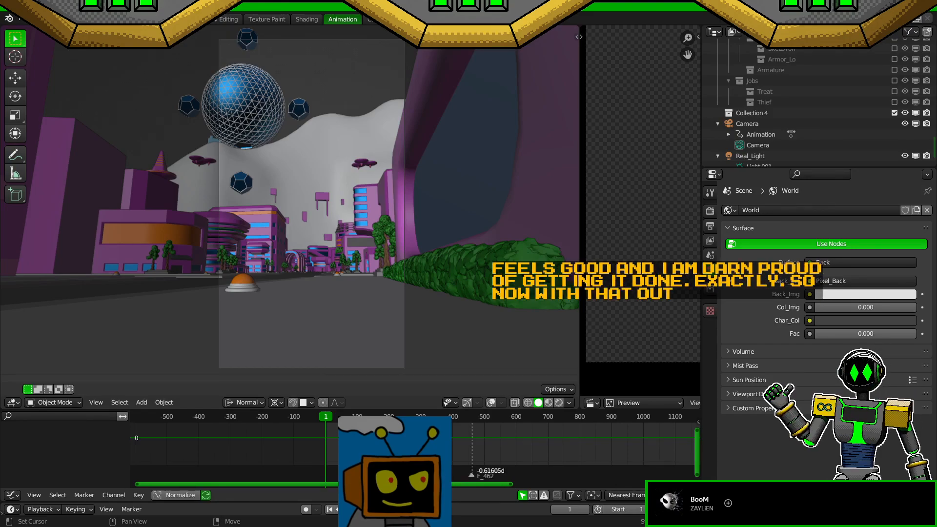
Step: Look over the purple and teal city districts from above and save the file
middle_drag(486, 242, 373, 271)
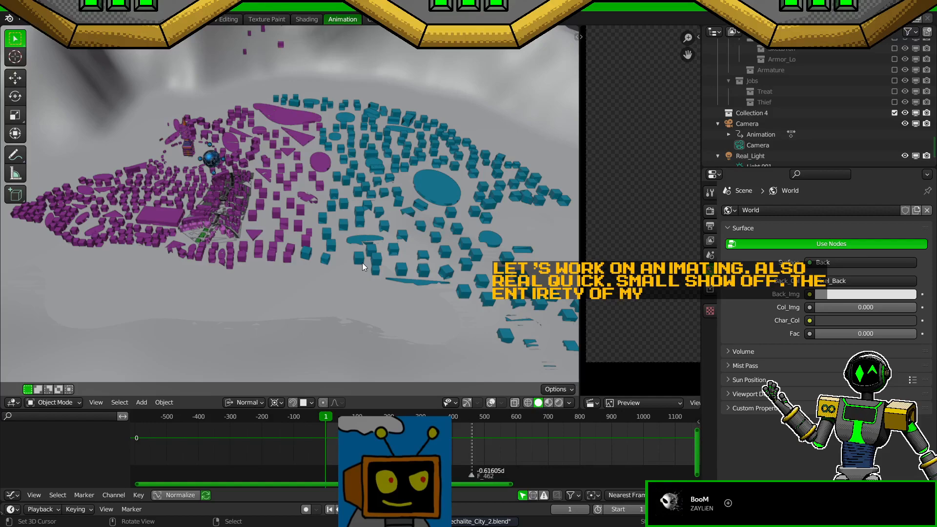
scroll(362, 263, up, 2)
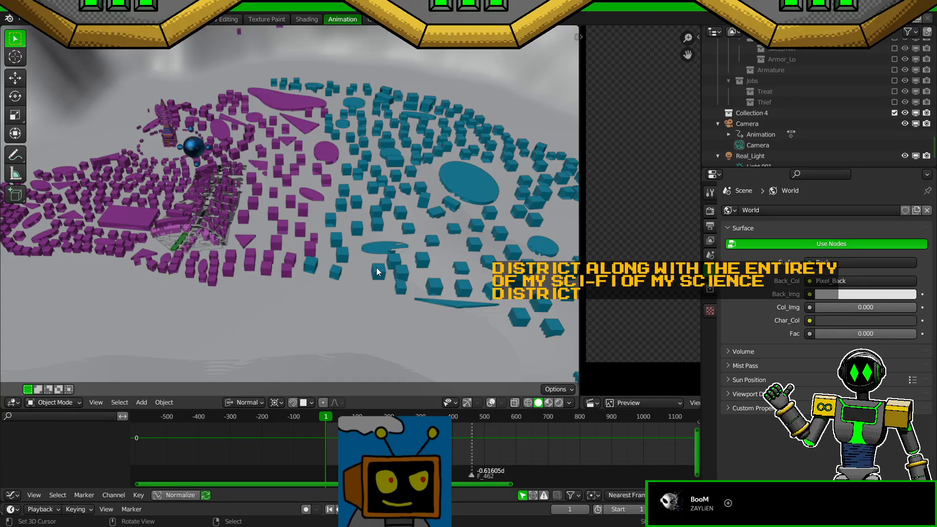
scroll(330, 283, up, 2)
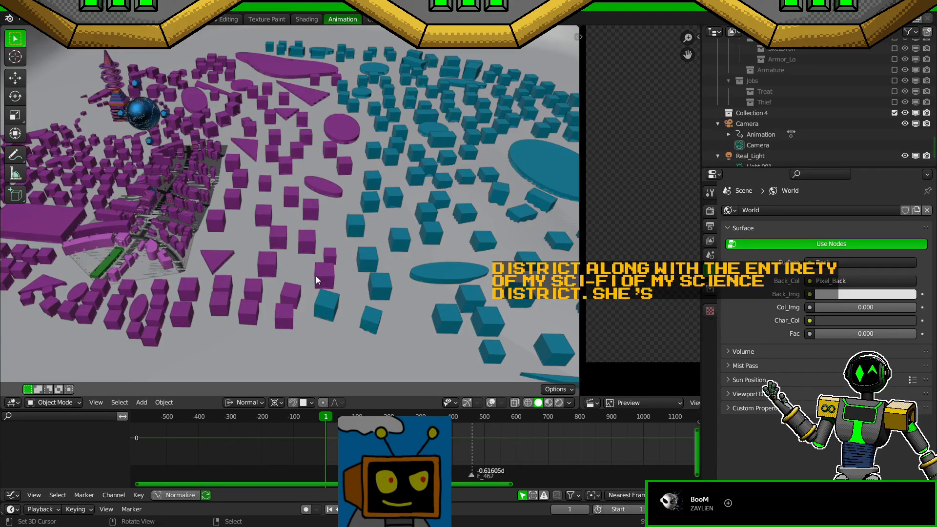
middle_drag(282, 271, 349, 281)
scroll(347, 281, up, 8)
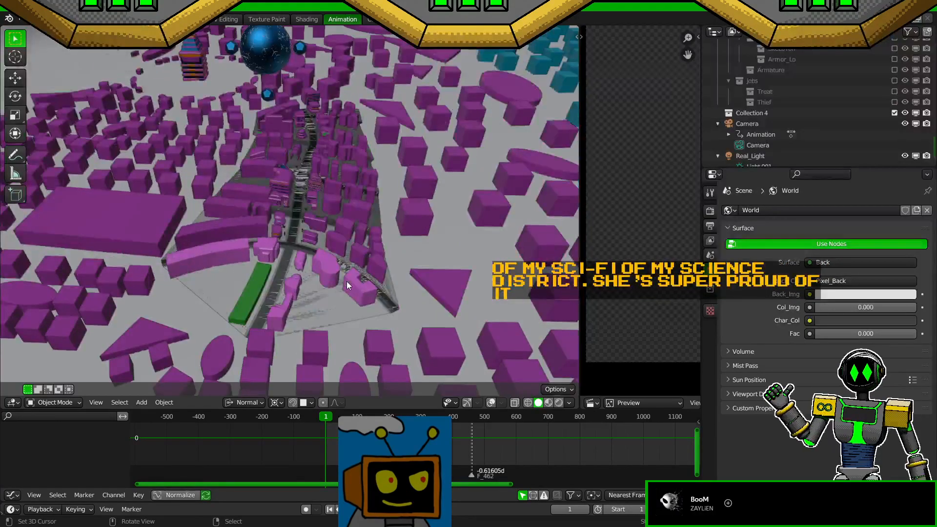
key(ctrl+s)
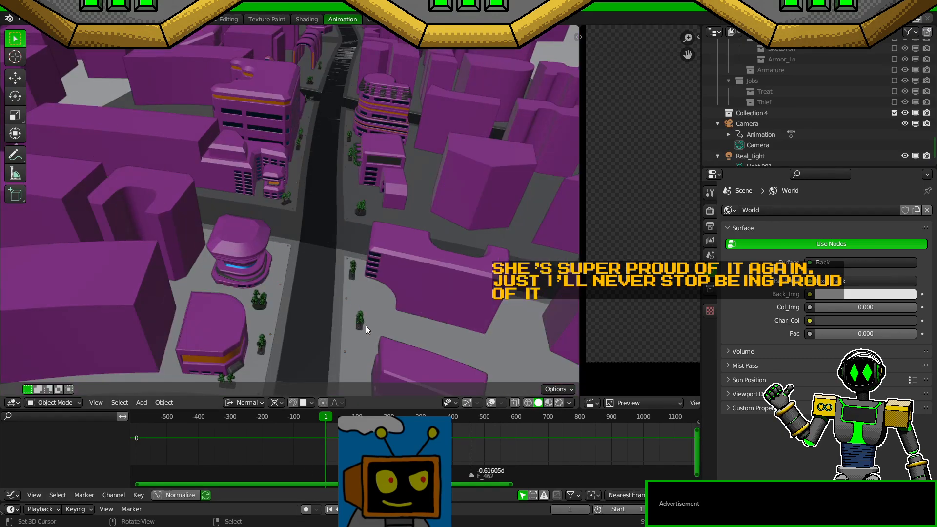
Step: Select the Crowd_01 path on the sidewalk around the corner block and enter Edit Mode
middle_drag(363, 276, 372, 253)
click(270, 256)
scroll(372, 253, up, 5)
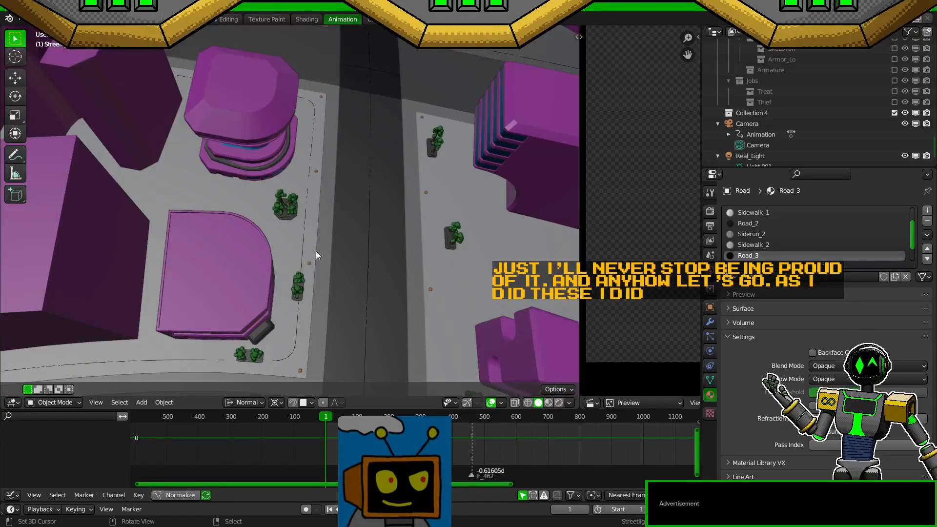
scroll(294, 314, down, 8)
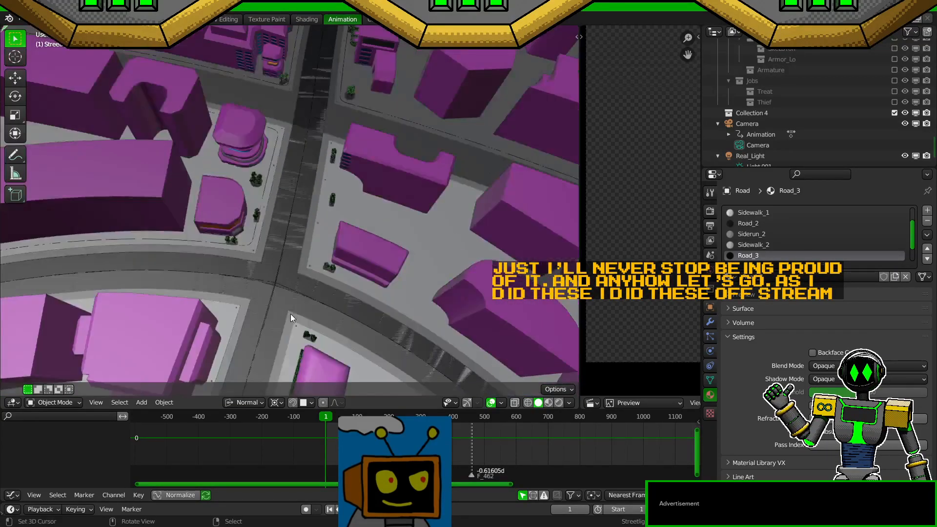
middle_drag(291, 315, 347, 314)
scroll(350, 315, up, 8)
scroll(342, 301, down, 3)
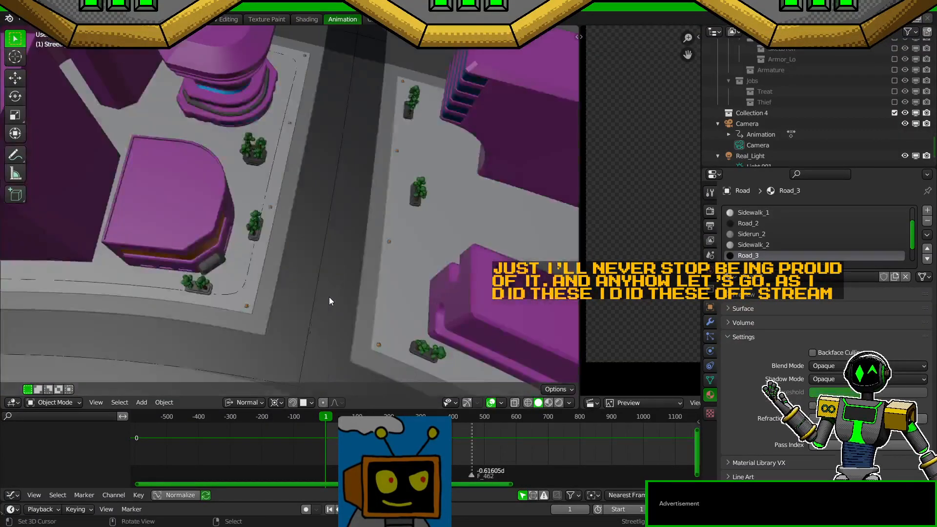
click(247, 270)
key(Tab)
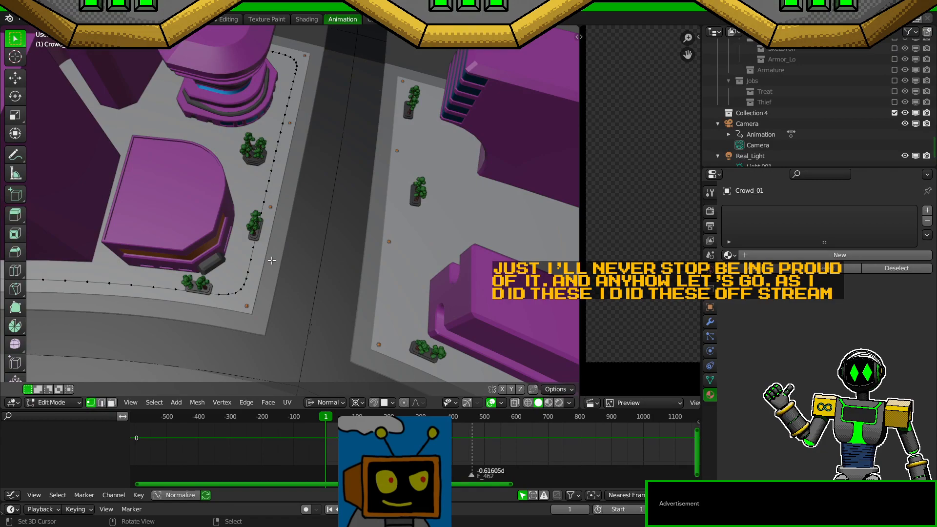
Step: In top view, move the Crowd_01 vertex beside the roadside planter about -38.4 m along X, using proportional editing with a size of about 140.6 m
key(KP_7)
scroll(305, 308, up, 5)
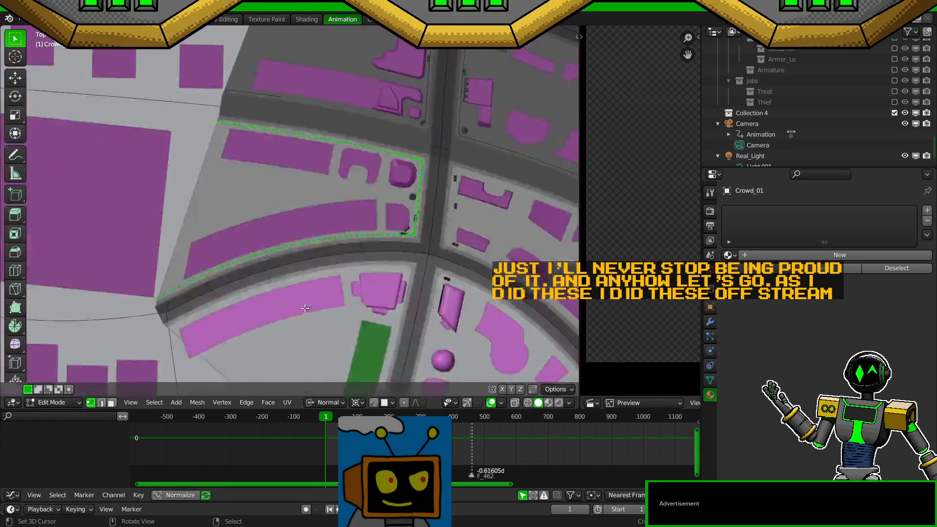
scroll(439, 244, up, 2)
shift+middle_drag(483, 228, 330, 235)
scroll(415, 255, up, 6)
shift+middle_drag(408, 245, 361, 252)
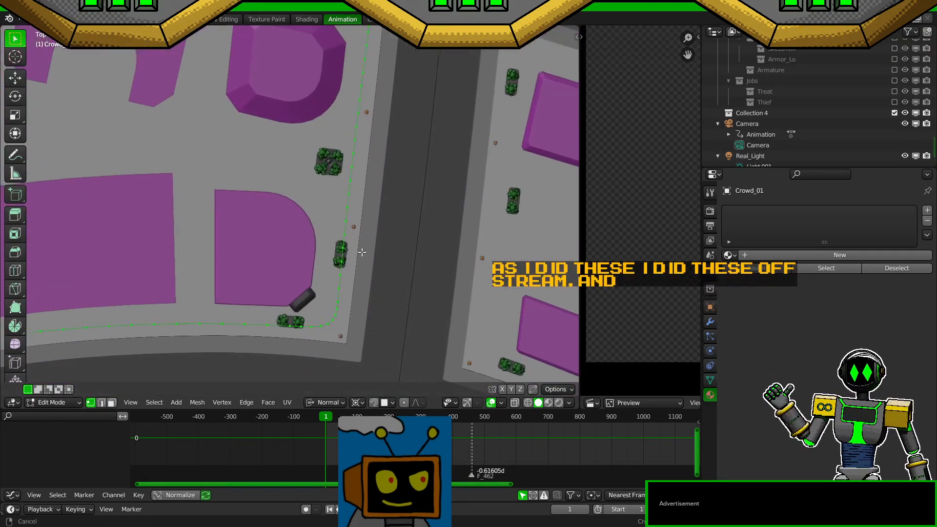
key(alt+a)
key(o)
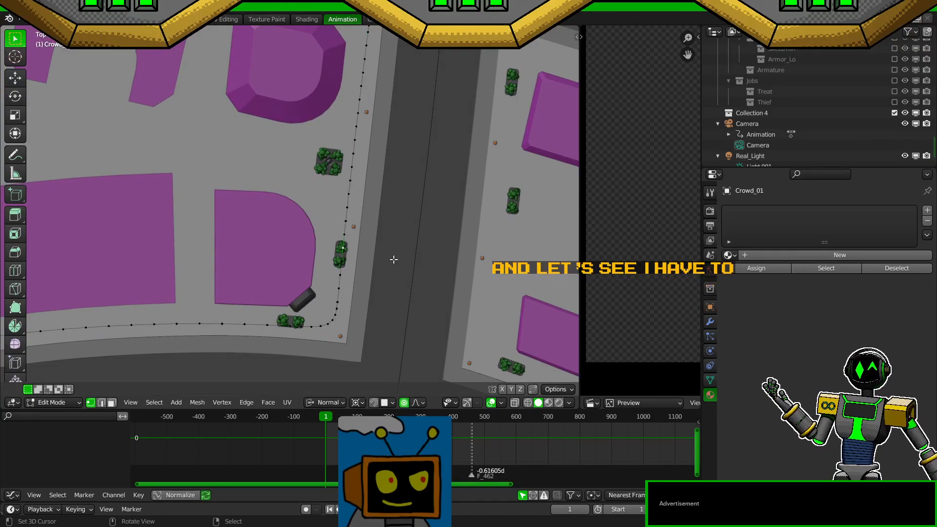
key(g)
key(x)
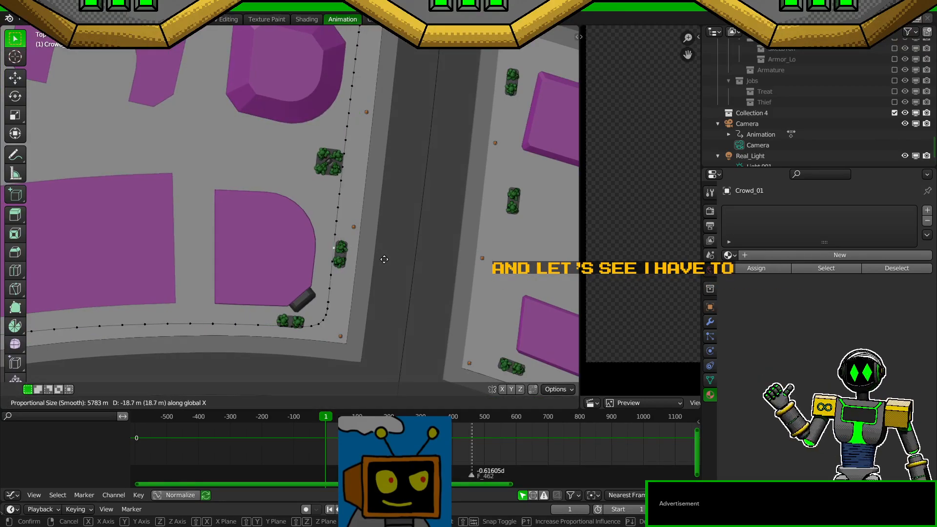
scroll(384, 259, up, 20)
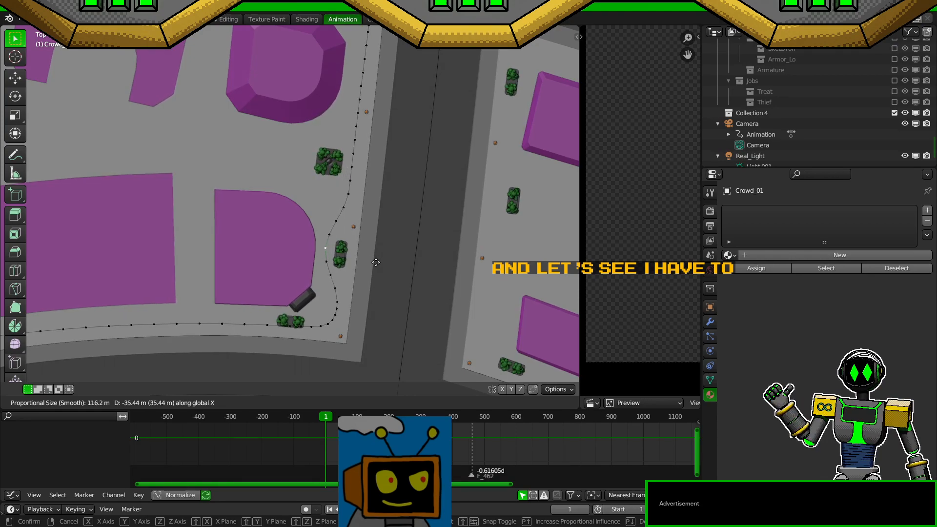
scroll(374, 266, down, 1)
click(375, 272)
Step: Finish editing Crowd_01 and open the Crowd_05 path on the sidewalk across the intersection in Edit Mode
middle_drag(382, 193, 342, 293)
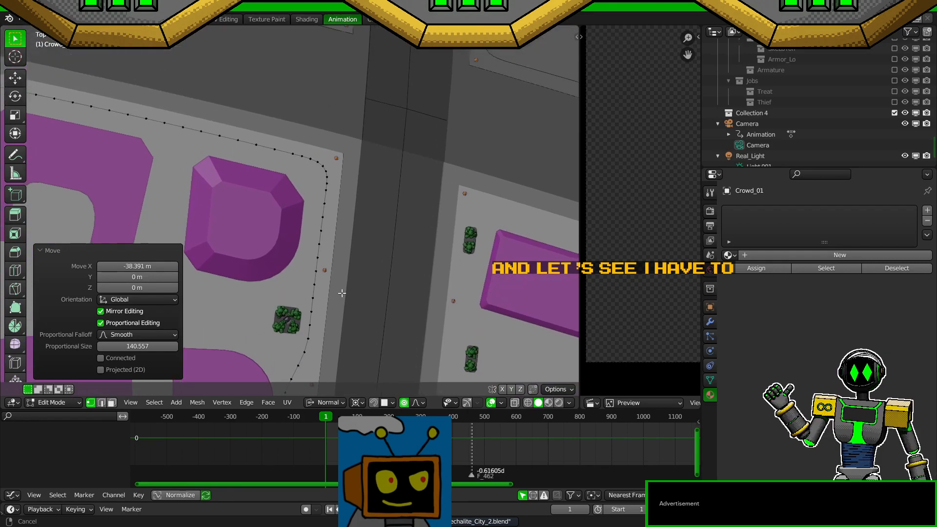
scroll(477, 165, down, 2)
shift+middle_drag(476, 165, 376, 302)
key(Tab)
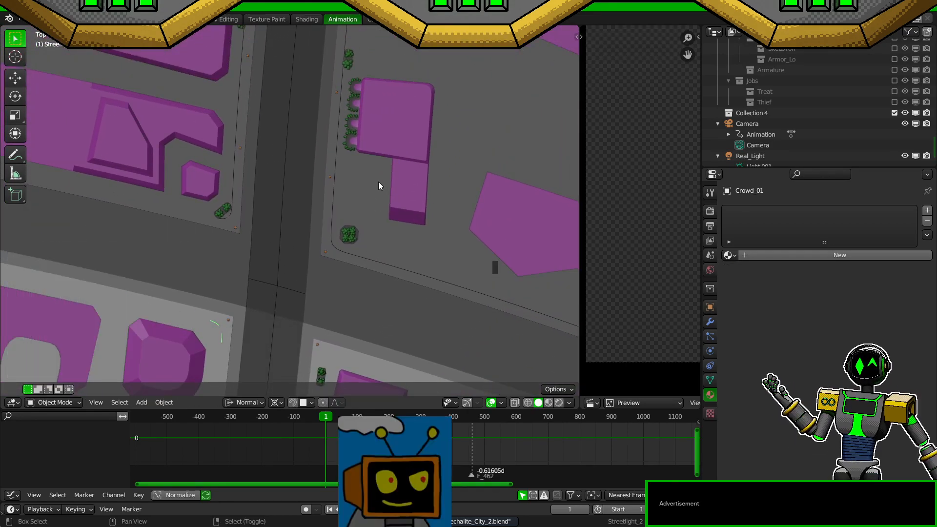
shift+middle_drag(379, 183, 355, 281)
click(321, 210)
key(Tab)
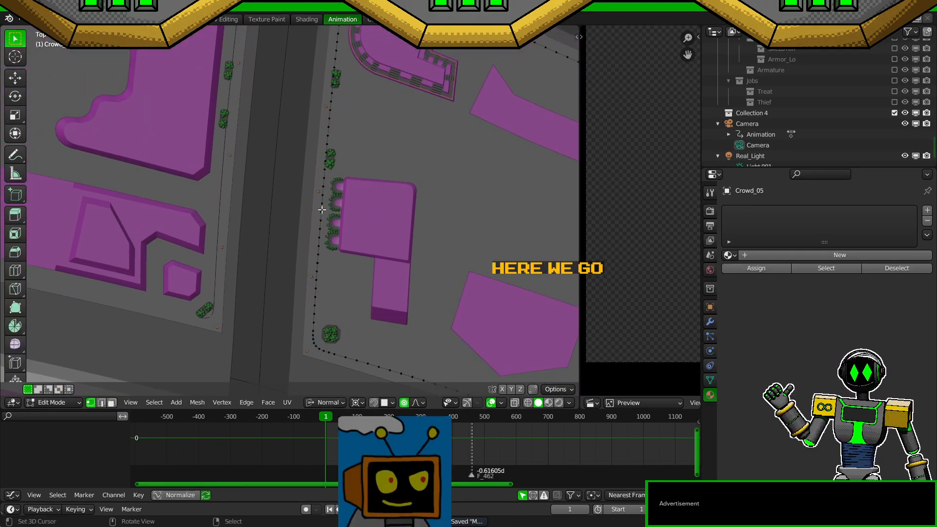
scroll(341, 186, up, 1)
shift+middle_drag(347, 179, 335, 296)
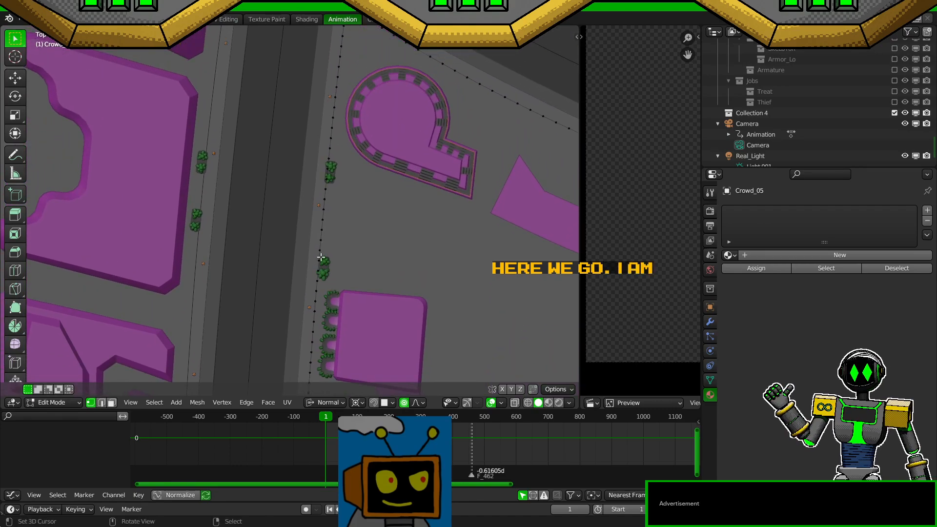
key(g)
key(x)
scroll(359, 237, down, 5)
key(Escape)
Step: Select the run of Crowd_05 path vertices between the two roadside planters
ctrl+click(323, 210)
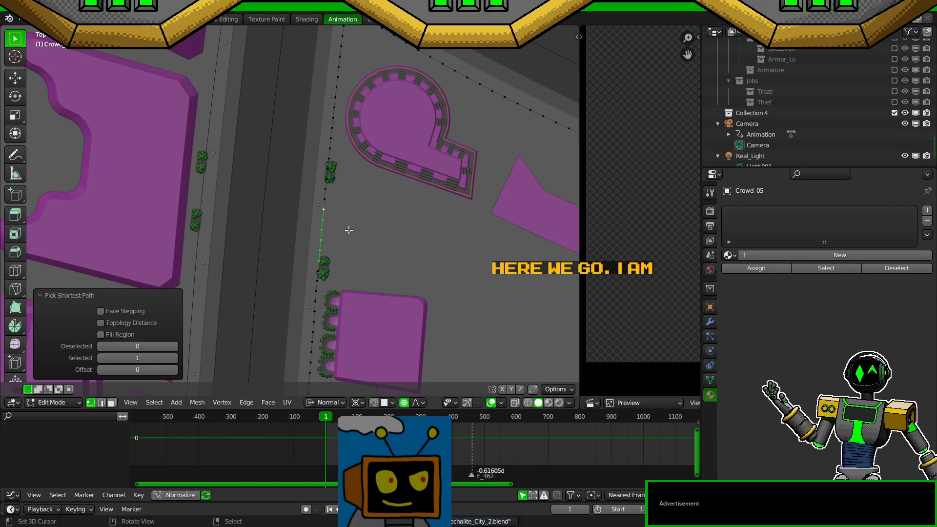
key(g)
key(x)
scroll(364, 239, down, 1)
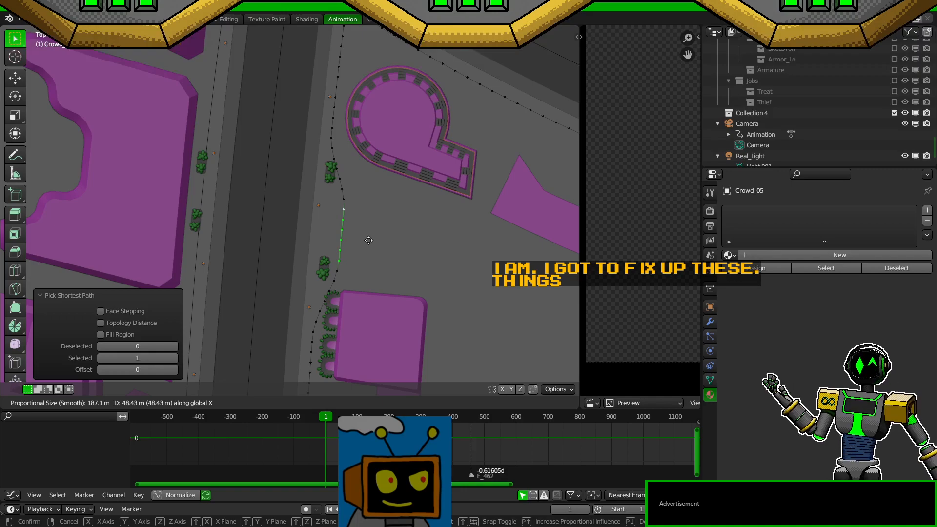
right_click(368, 238)
shift+right_click(327, 199)
shift+right_click(325, 191)
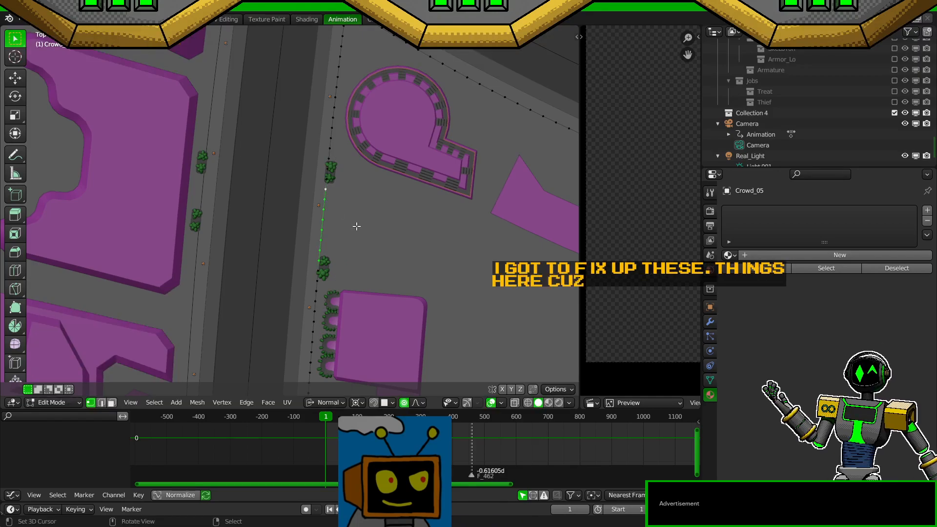
key(g)
key(x)
key(x)
mouse_move(375, 231)
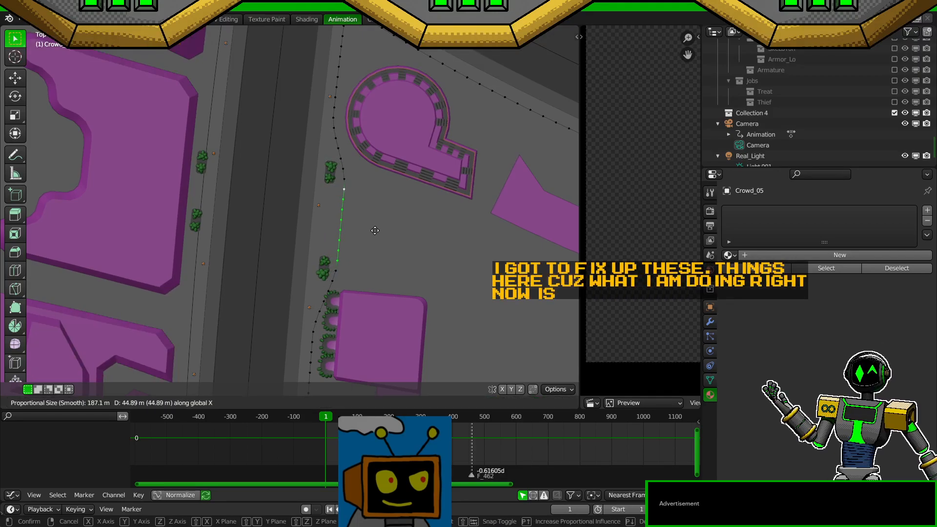
right_click(374, 230)
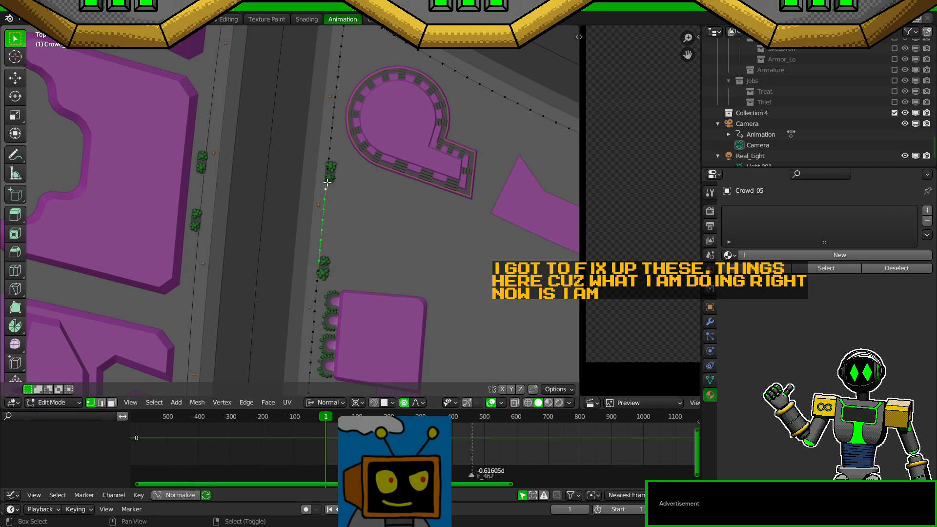
Step: Move the selected Crowd_05 vertices about 44.9 m along X with a proportional size of about 170 m, and save the file
key(g)
key(x)
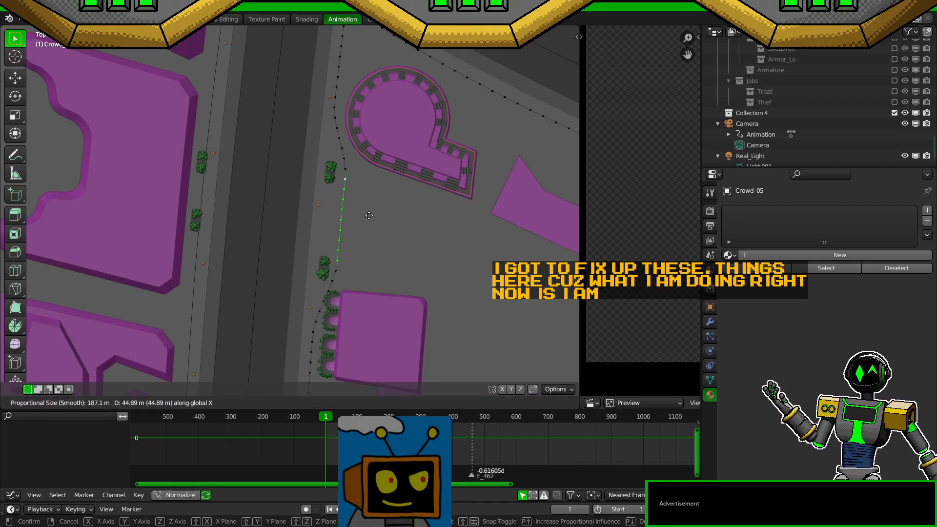
scroll(369, 215, up, 1)
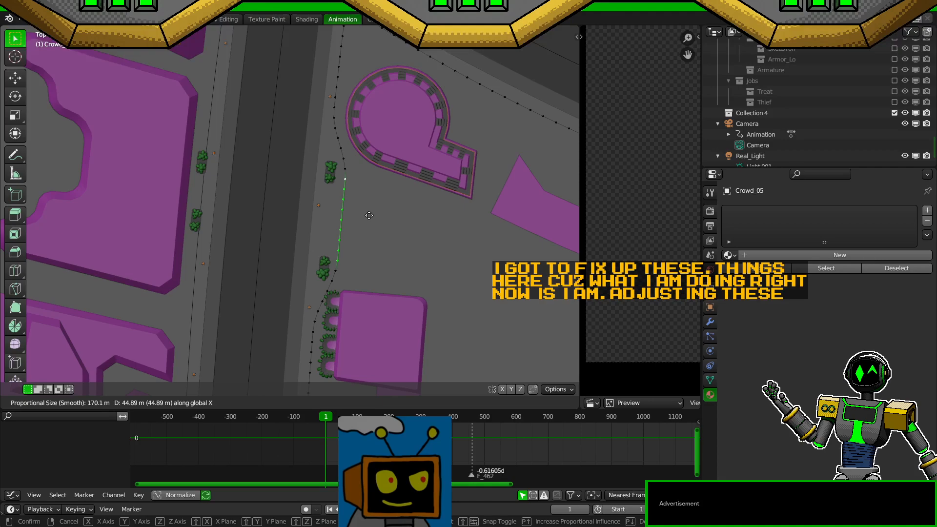
click(369, 215)
shift+middle_drag(356, 207, 345, 277)
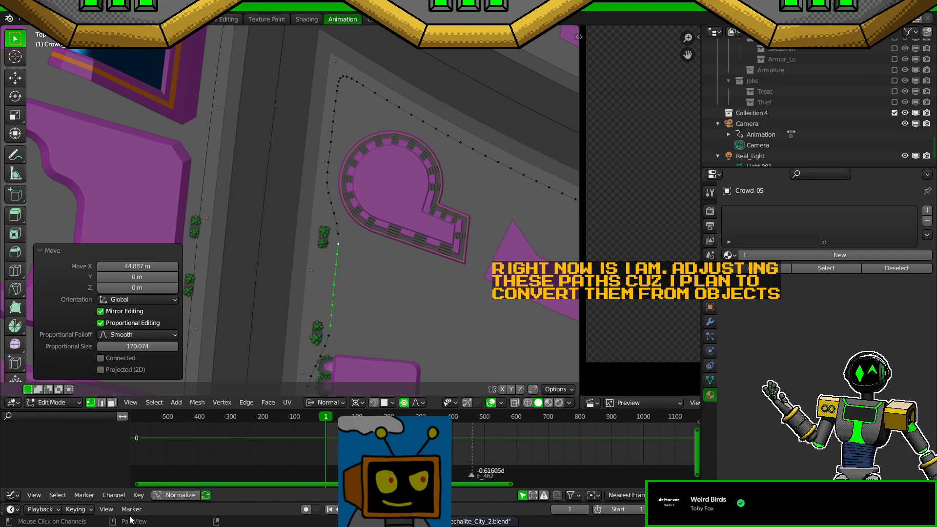
key(ctrl+s)
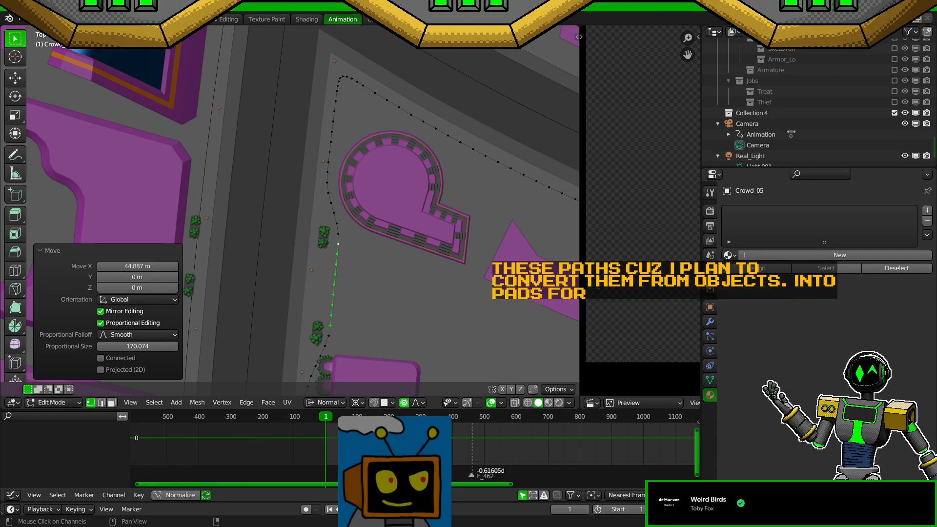
Step: Finish editing Crowd_05 and open the Crowd_02 path on the opposite sidewalk in Edit Mode
scroll(320, 234, down, 3)
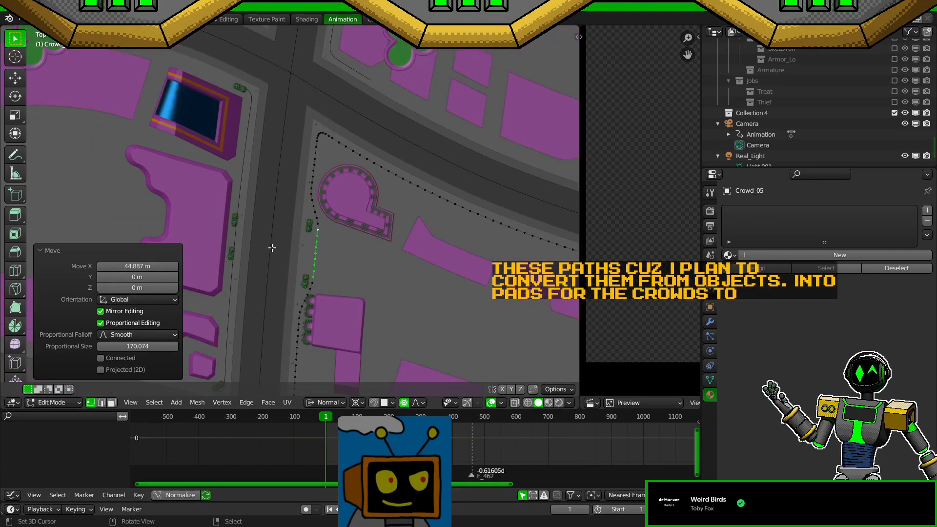
shift+middle_drag(278, 246, 364, 213)
scroll(309, 213, up, 2)
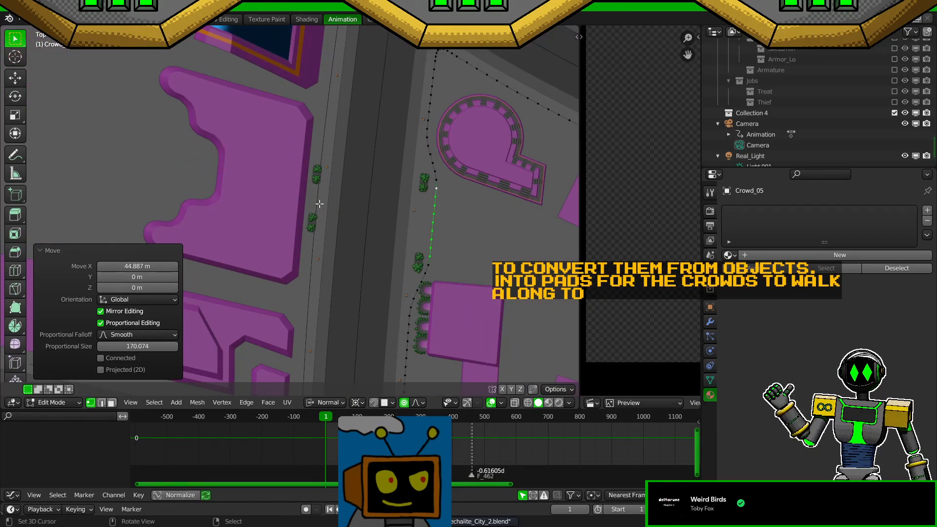
key(Tab)
click(318, 205)
scroll(329, 219, up, 3)
shift+middle_drag(352, 248, 335, 237)
key(Tab)
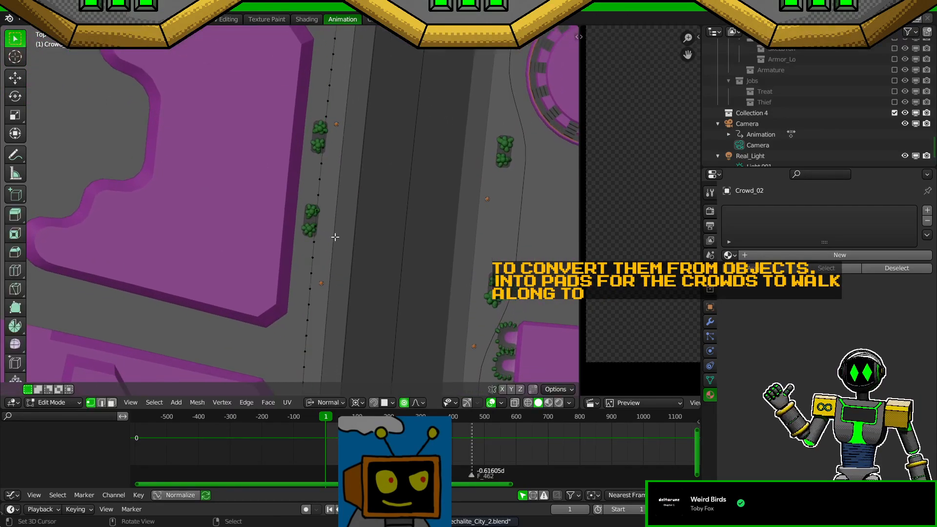
Step: Select the Crowd_02 path vertices running alongside the two roadside planters
scroll(334, 236, up, 1)
click(318, 247)
ctrl+click(322, 215)
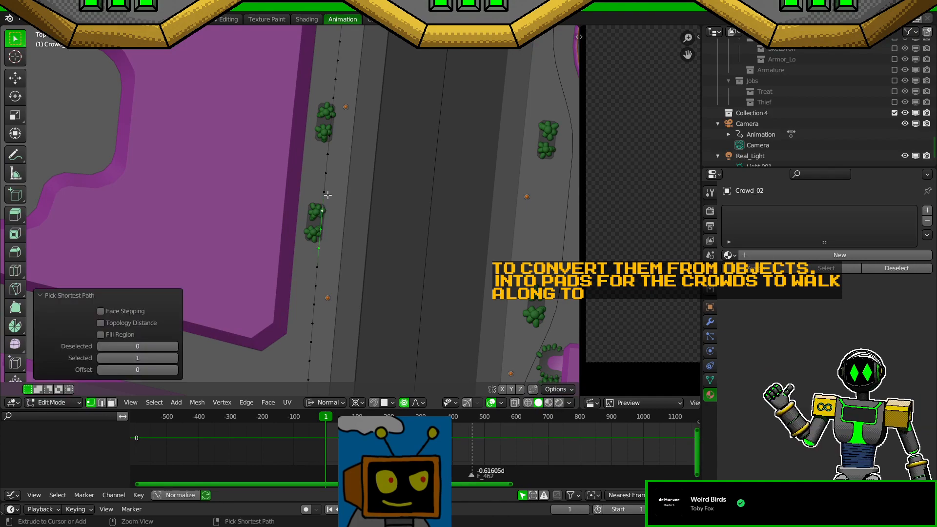
ctrl+click(329, 100)
scroll(348, 204, up, 2)
key(g)
key(x)
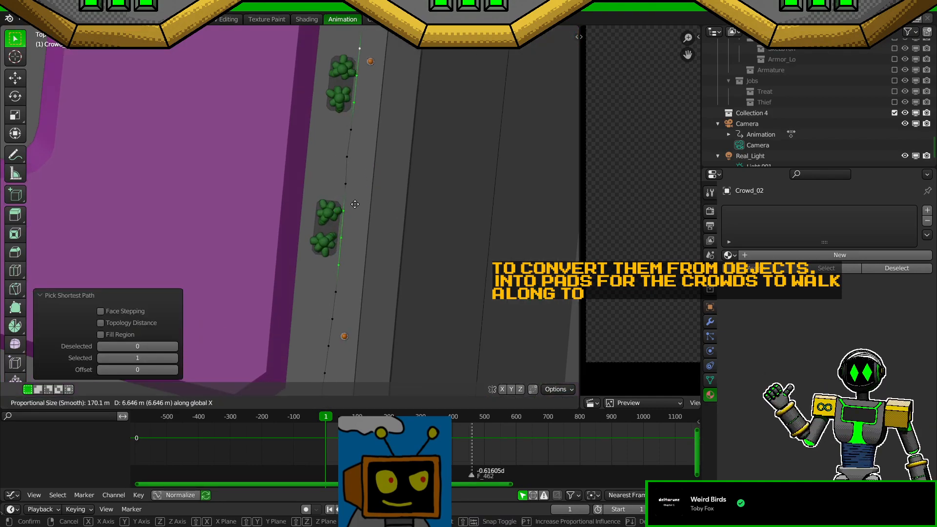
key(Escape)
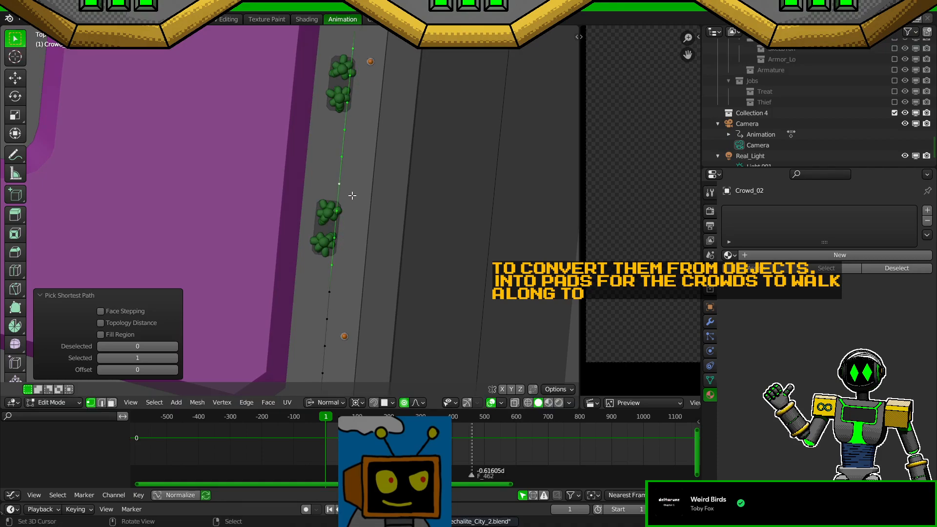
key(g)
key(x)
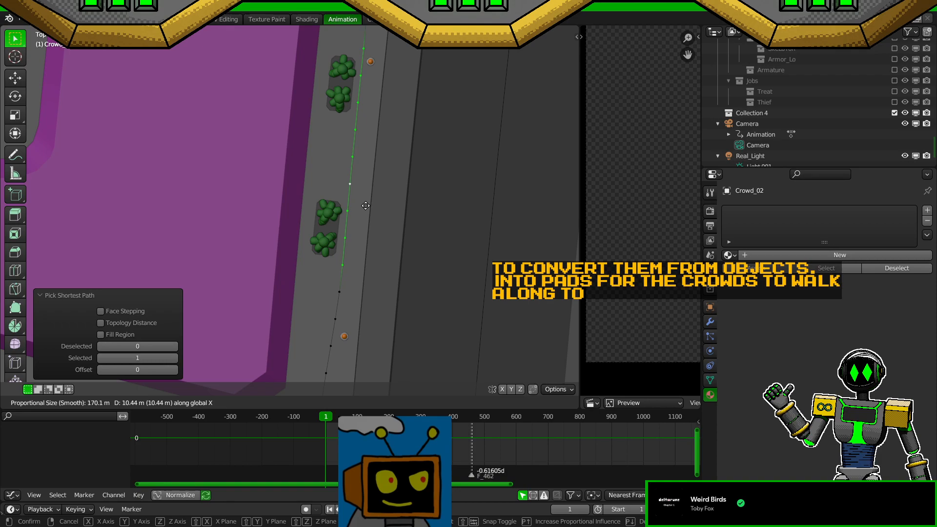
key(Escape)
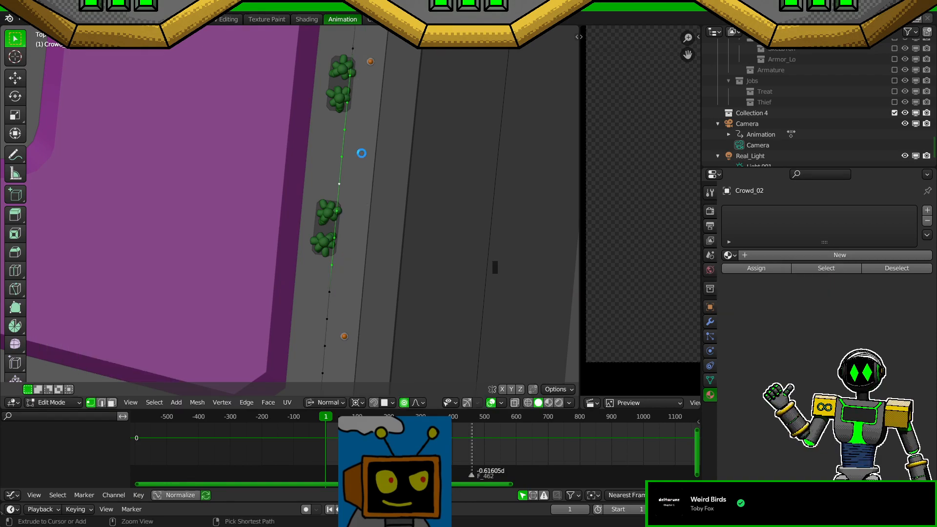
key(g)
key(x)
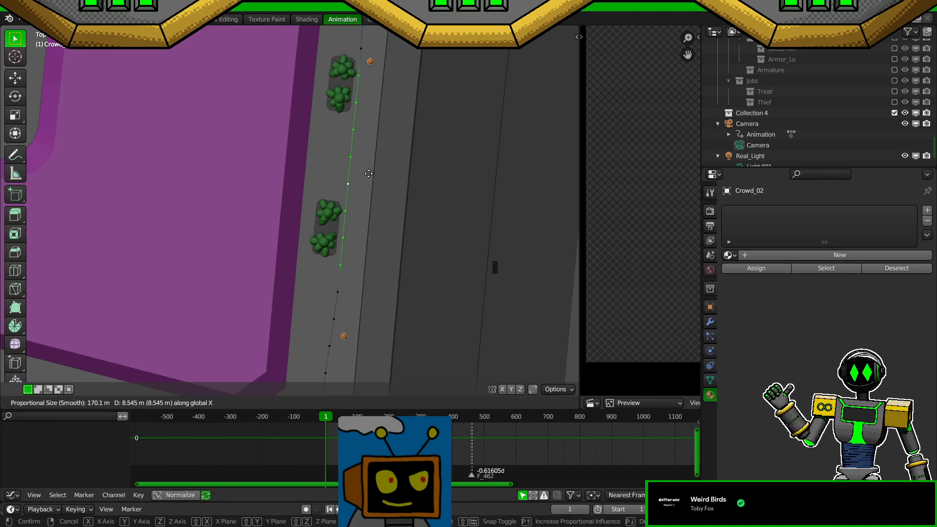
key(Escape)
Step: Move the selected Crowd_02 path vertices 10 m along X with proportional editing and save the file
key(ctrl+s)
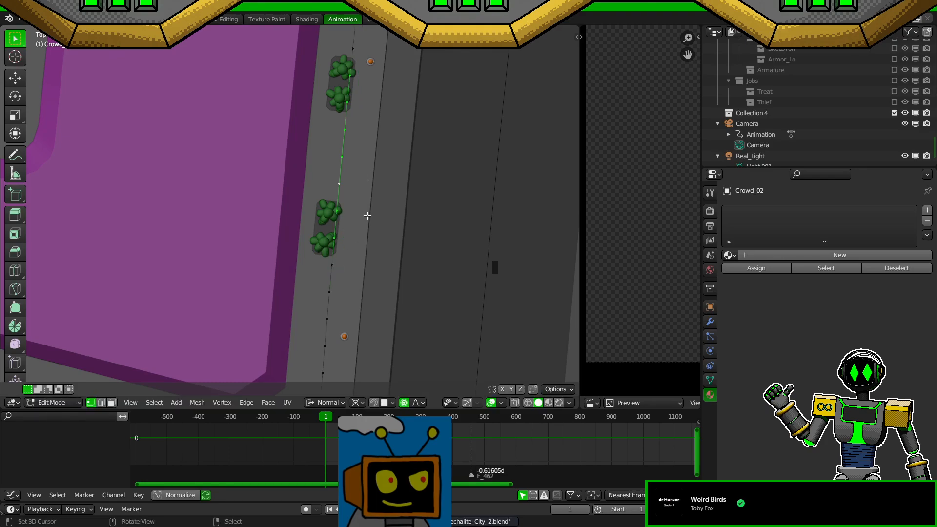
key(g)
key(x)
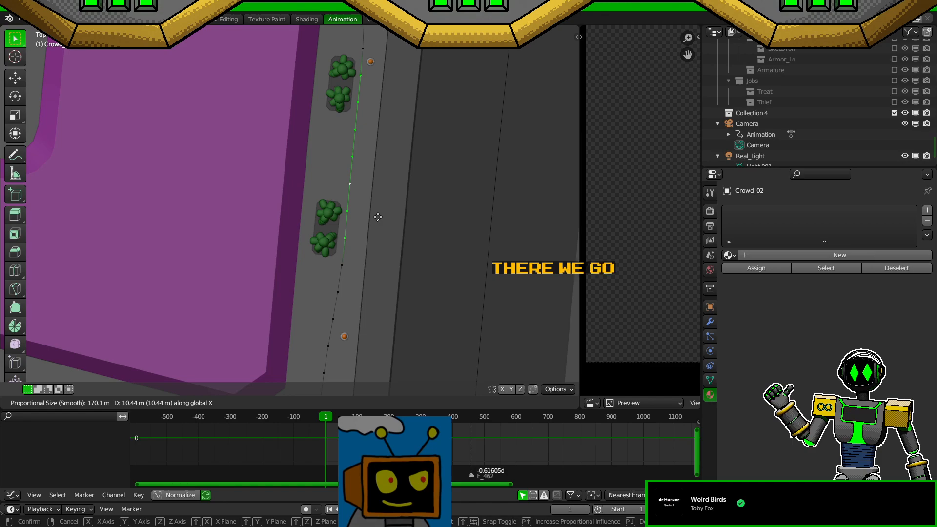
text(10)
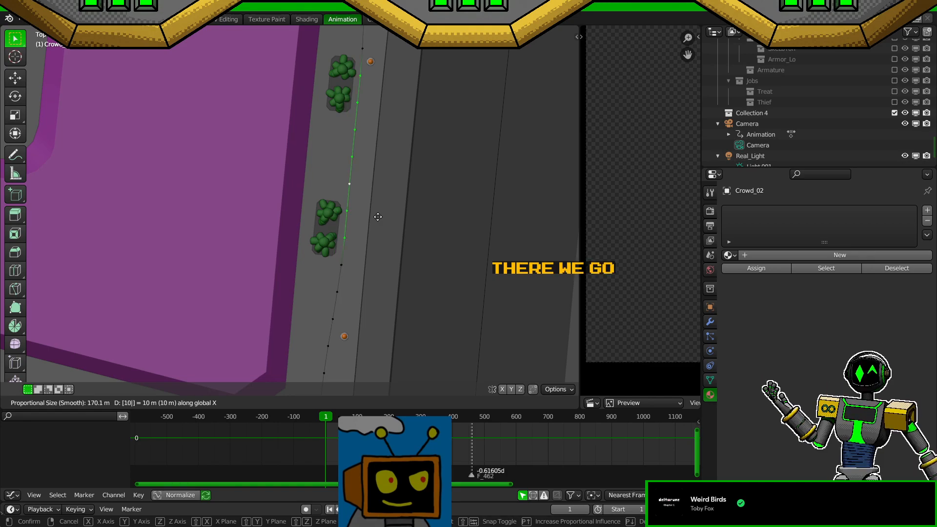
key(Return)
key(ctrl+s)
Step: Examine the shifted Crowd_02 path from above and the street through the scene camera, saving the file along the way
scroll(378, 216, down, 2)
shift+middle_drag(403, 155, 407, 269)
scroll(407, 268, down, 3)
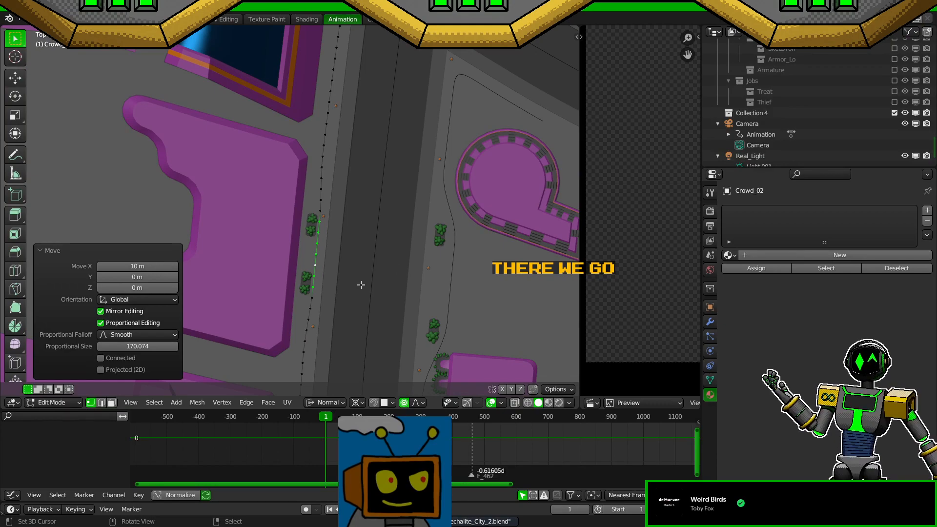
scroll(335, 278, up, 2)
middle_drag(328, 272, 323, 228)
key(KP_0)
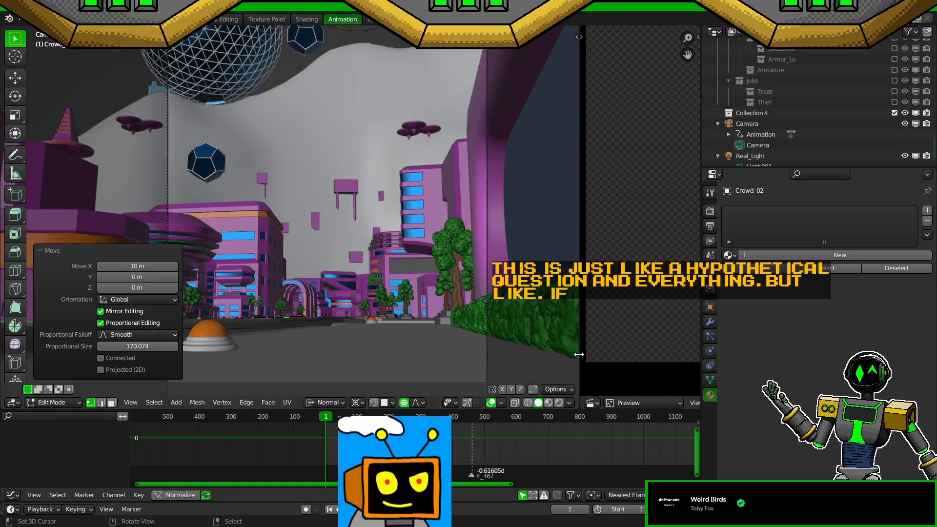
middle_drag(597, 478, 431, 471)
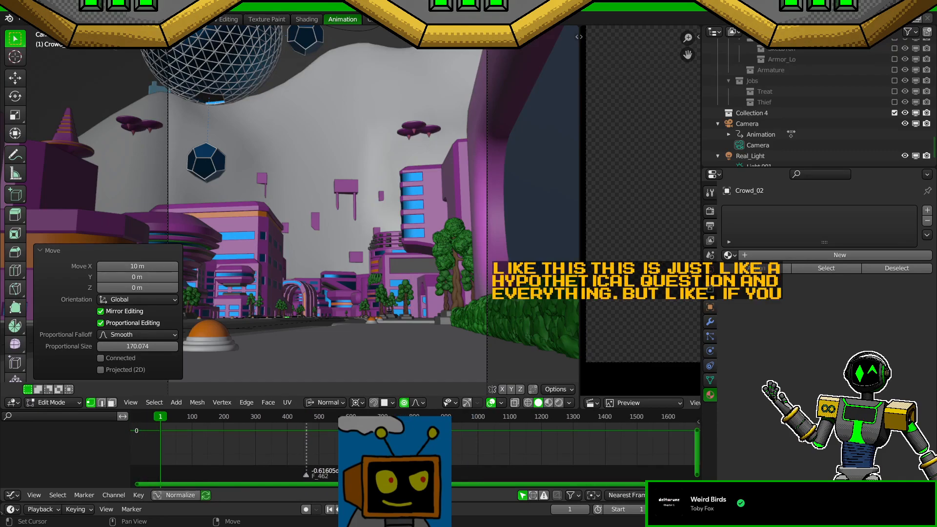
key(ctrl+s)
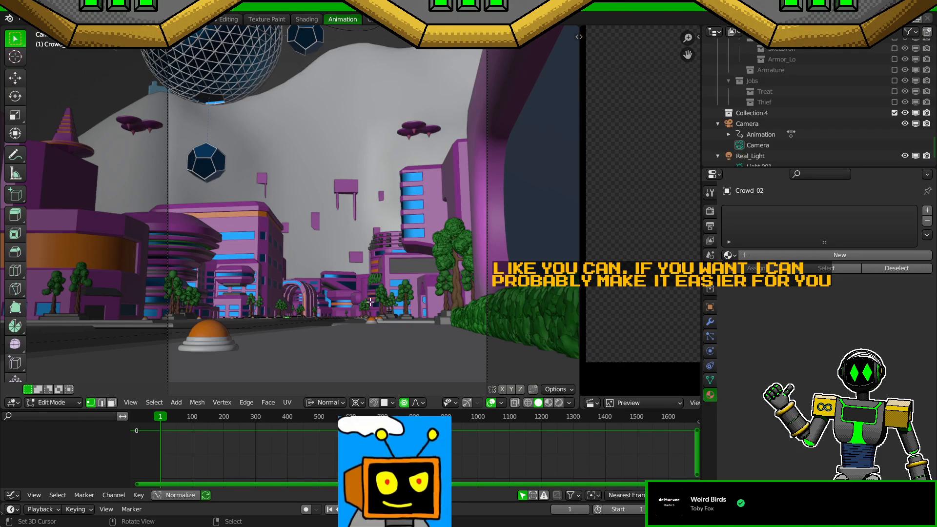
shift+middle_drag(371, 282, 388, 212)
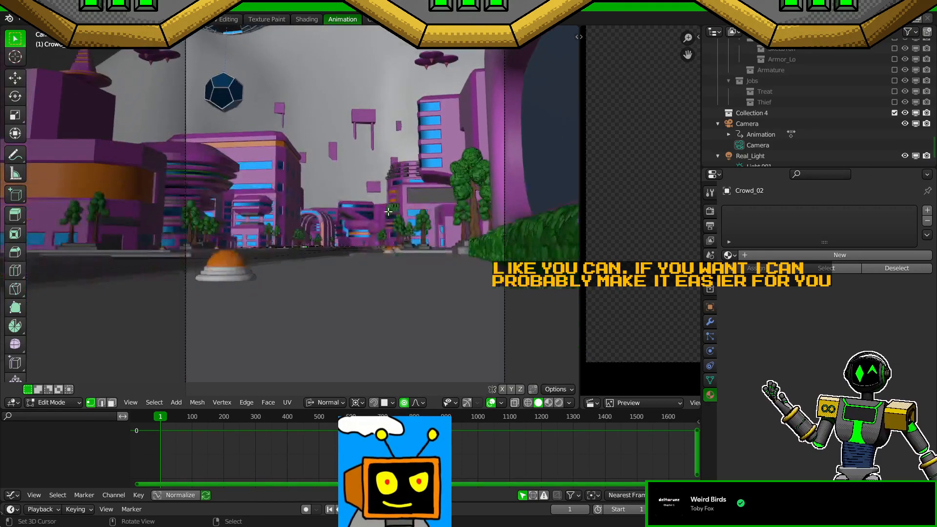
scroll(388, 212, up, 5)
key(ctrl+s)
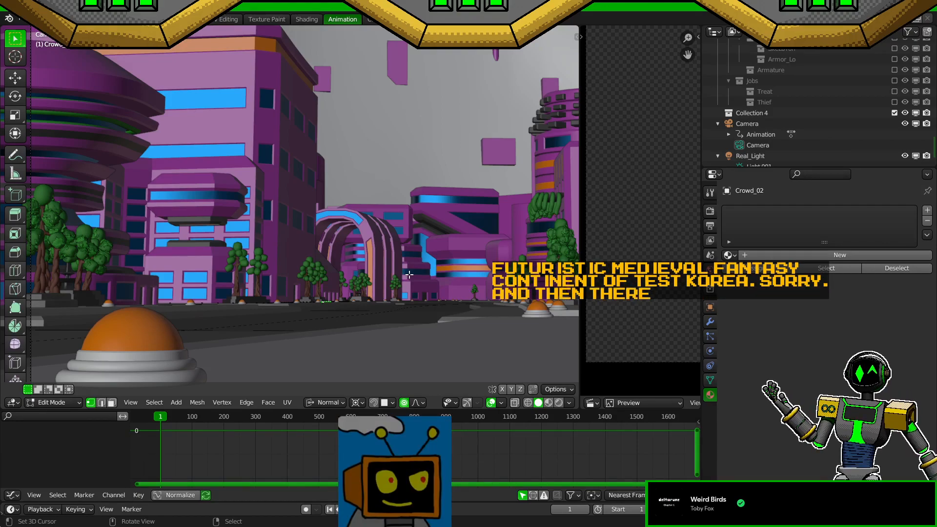
shift+middle_drag(453, 286, 415, 264)
key(ctrl+s)
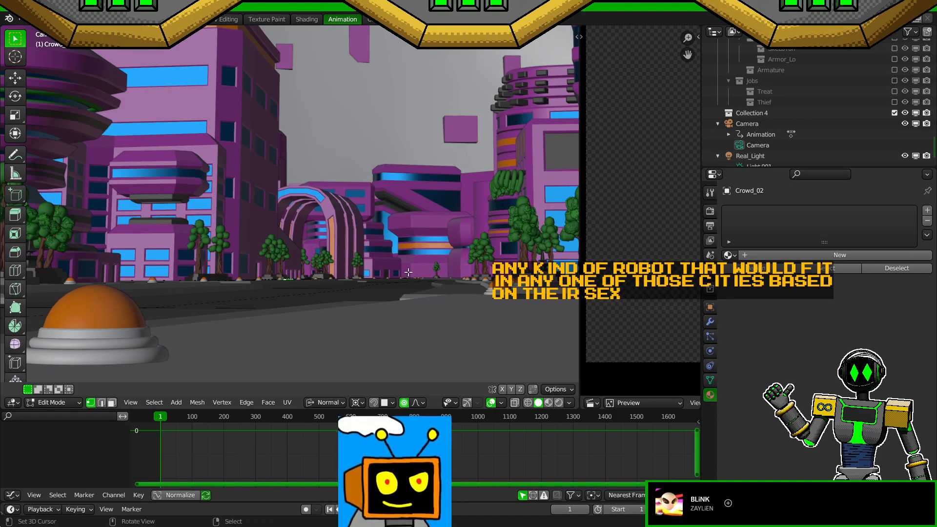
key(ctrl+s)
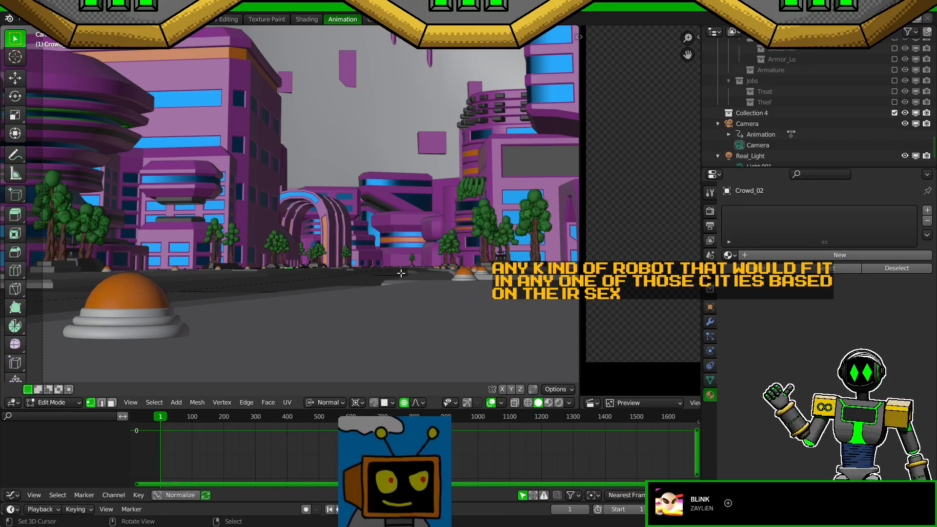
scroll(361, 261, up, 2)
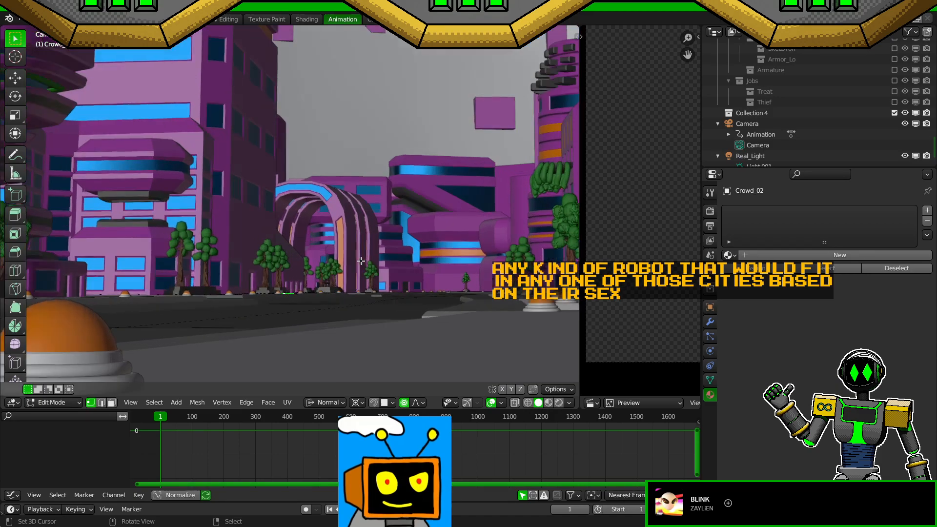
scroll(371, 239, up, 2)
Step: Return to the top view, finish editing Crowd_02, and select the two planters beside its path
key(KP_7)
scroll(369, 234, up, 2)
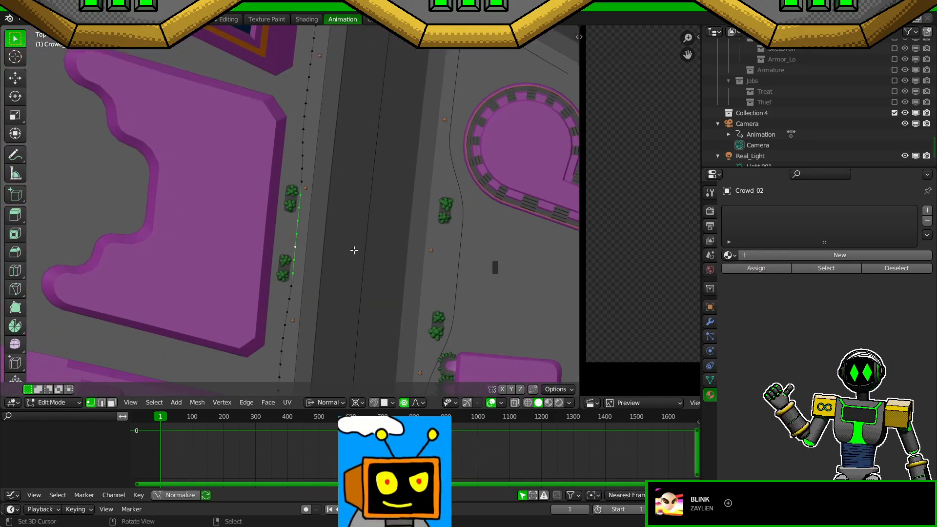
scroll(353, 248, up, 2)
shift+middle_drag(358, 178, 360, 203)
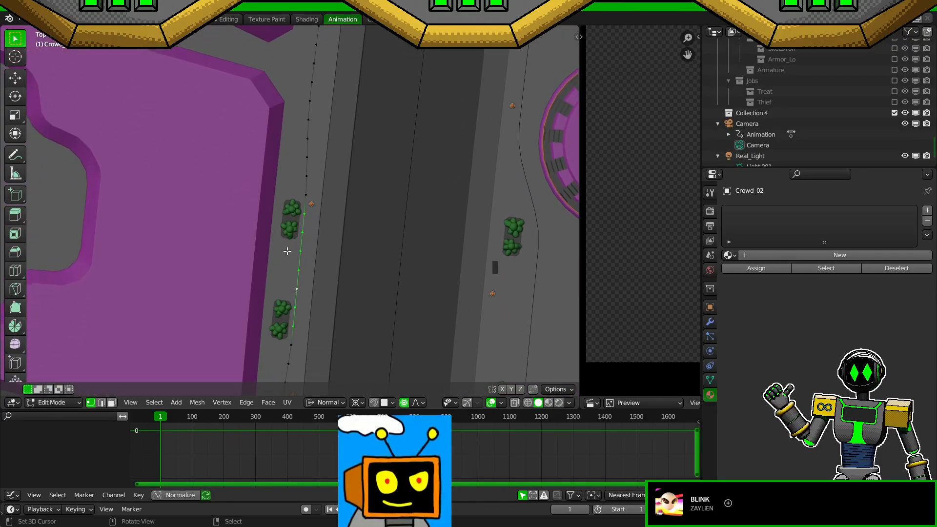
shift+middle_drag(302, 305, 322, 257)
key(Tab)
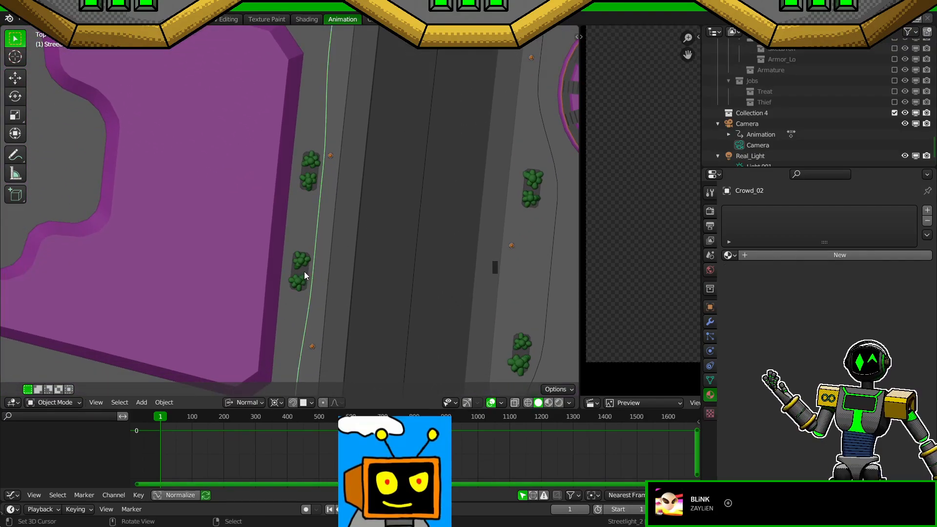
click(304, 271)
shift+click(318, 170)
key(g)
key(x)
right_click(364, 244)
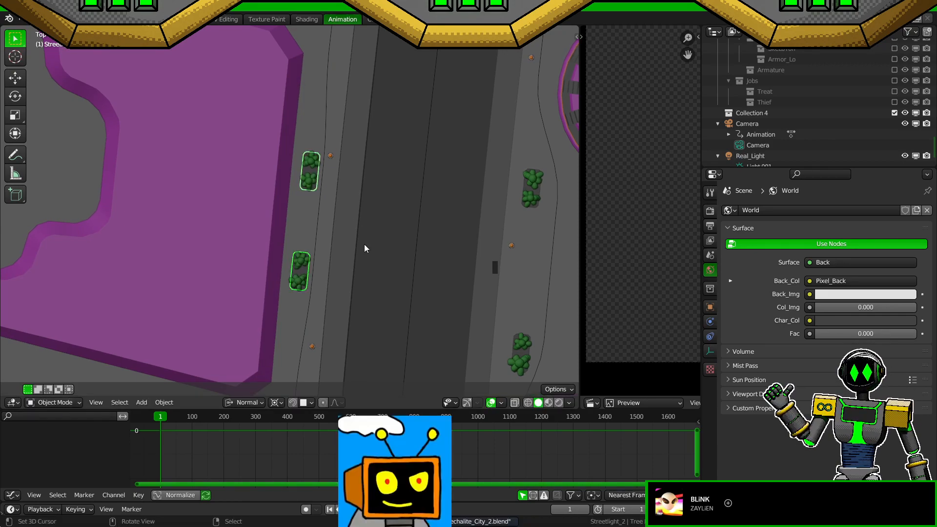
key(period)
click(364, 245)
key(g)
key(x)
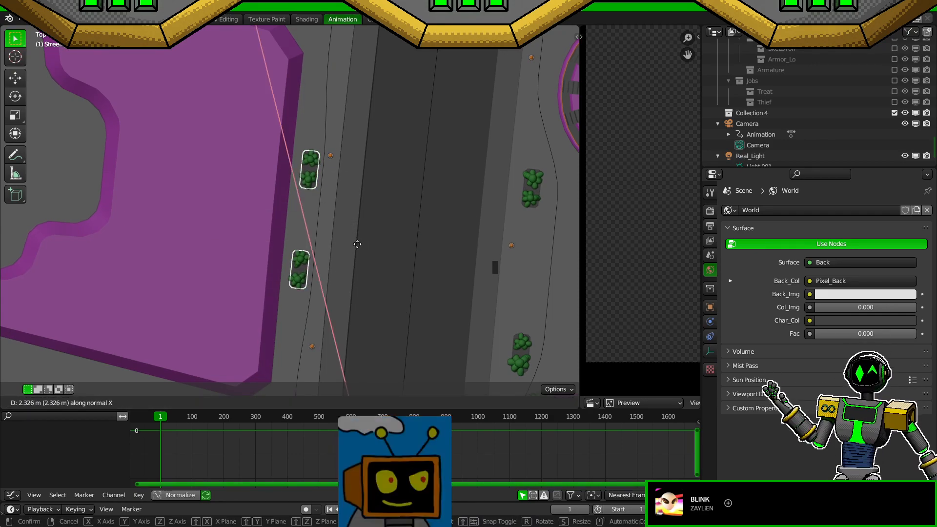
right_click(355, 244)
key(g)
key(y)
right_click(393, 259)
key(g)
key(x)
key(x)
right_click(392, 258)
middle_drag(366, 255, 390, 255)
scroll(303, 253, up, 2)
scroll(391, 255, up, 4)
scroll(340, 259, down, 3)
key(g)
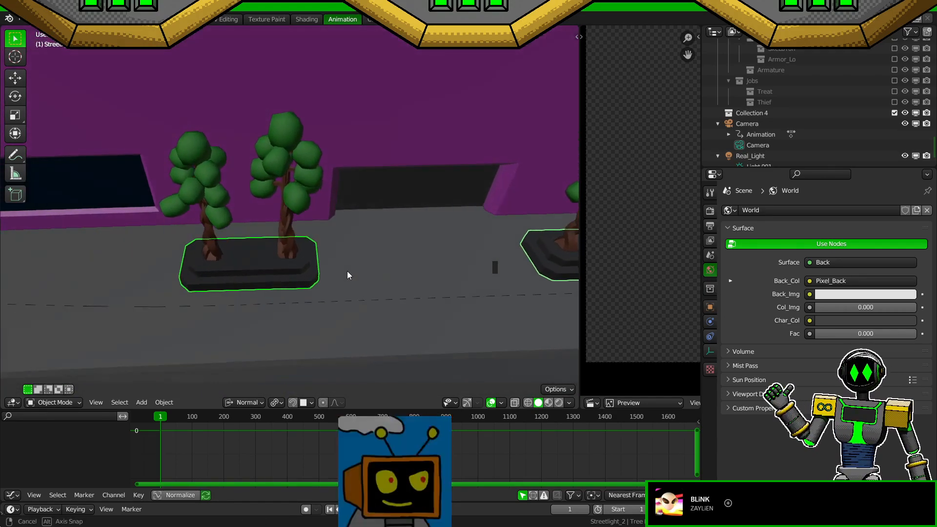
key(y)
click(345, 272)
right_click(268, 274)
key(g)
key(x)
click(373, 264)
mouse_move(373, 264)
middle_down()
mouse_move(359, 271)
mouse_move(414, 248)
mouse_move(461, 267)
mouse_move(394, 291)
mouse_move(361, 265)
mouse_move(268, 269)
mouse_move(332, 253)
mouse_move(366, 264)
middle_up()
key(g)
key(z)
click(272, 250)
Step: Select Tree Planter.007 on its own and show its object transform properties
right_click(202, 239)
key(Tab)
middle_drag(202, 239, 293, 314)
key(Tab)
right_click(283, 239)
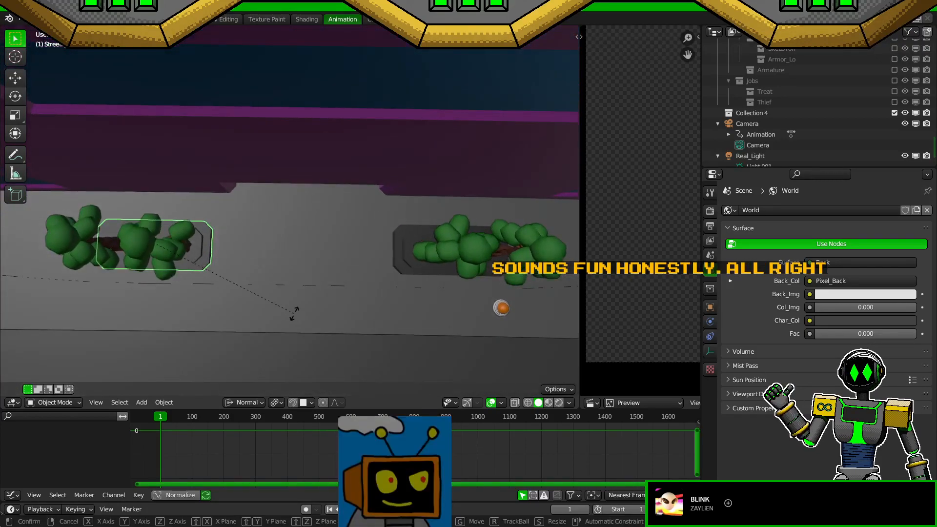
click(711, 305)
Step: Try a 90° Z rotation on Tree Planter.007 with a test move along Y, and undo the rotation
click(843, 299)
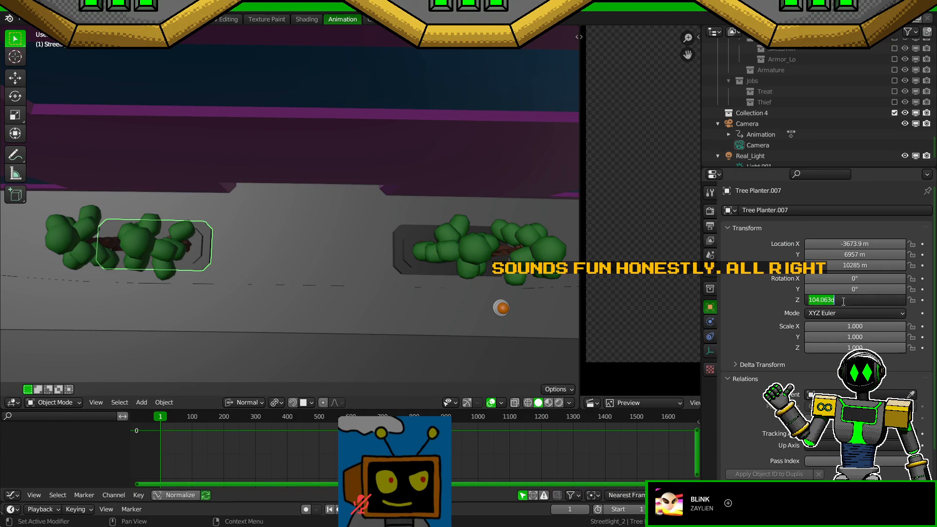
text(90)
key(Return)
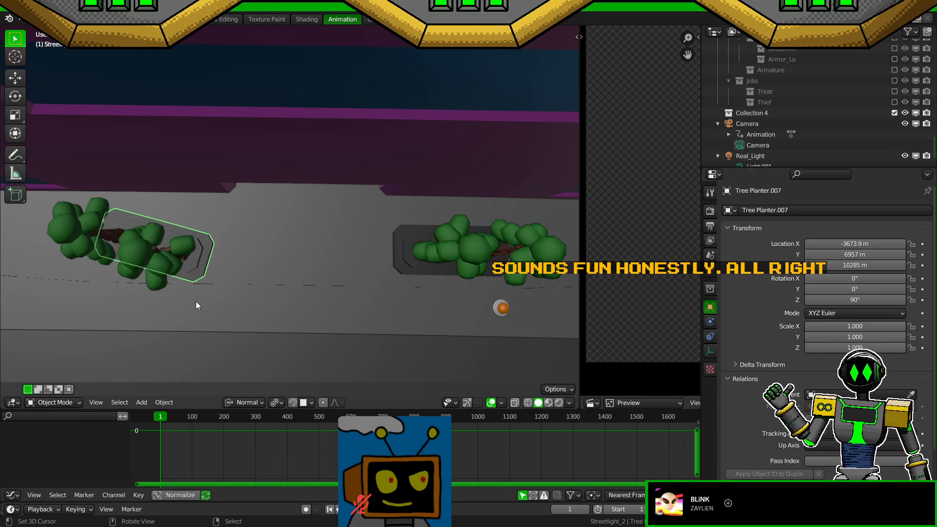
key(g)
key(y)
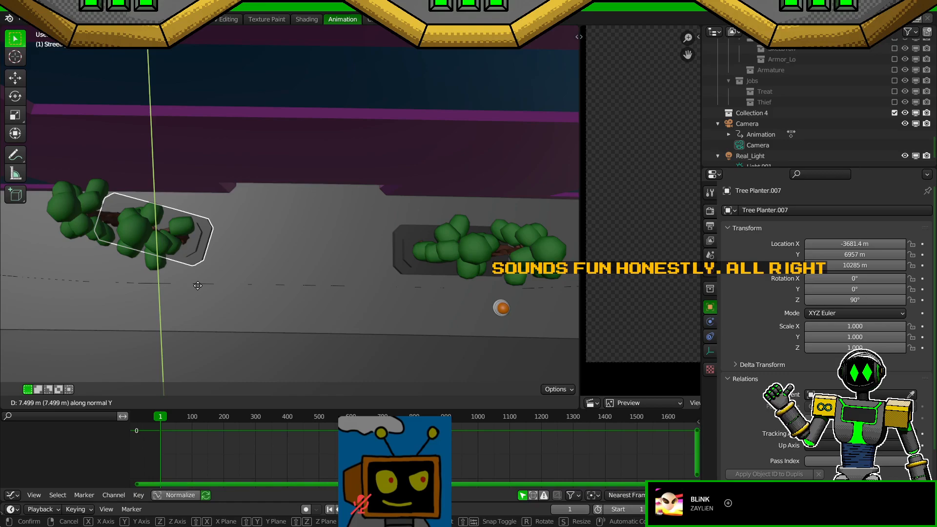
right_click(198, 285)
key(ctrl+z)
Step: Try reducing Tree Planter.007's Z rotation by 11.25° and undo the change
click(866, 299)
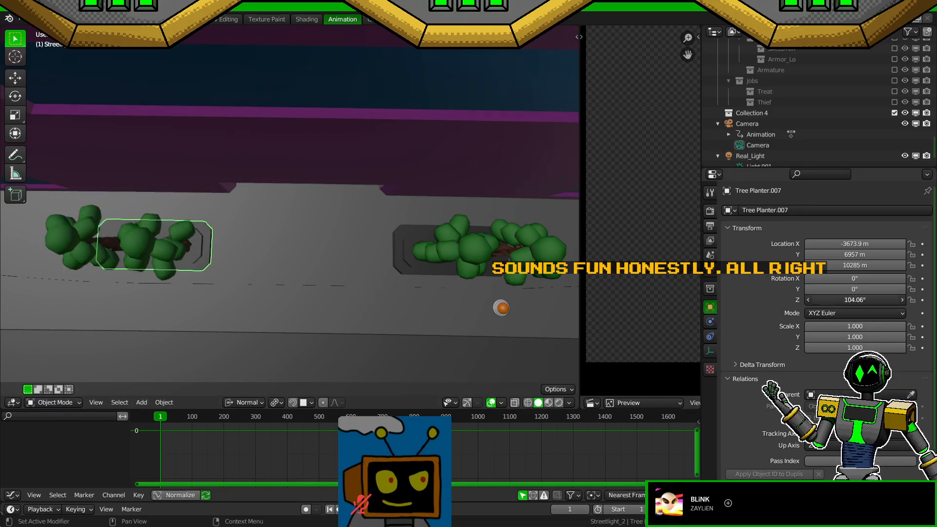
click(866, 299)
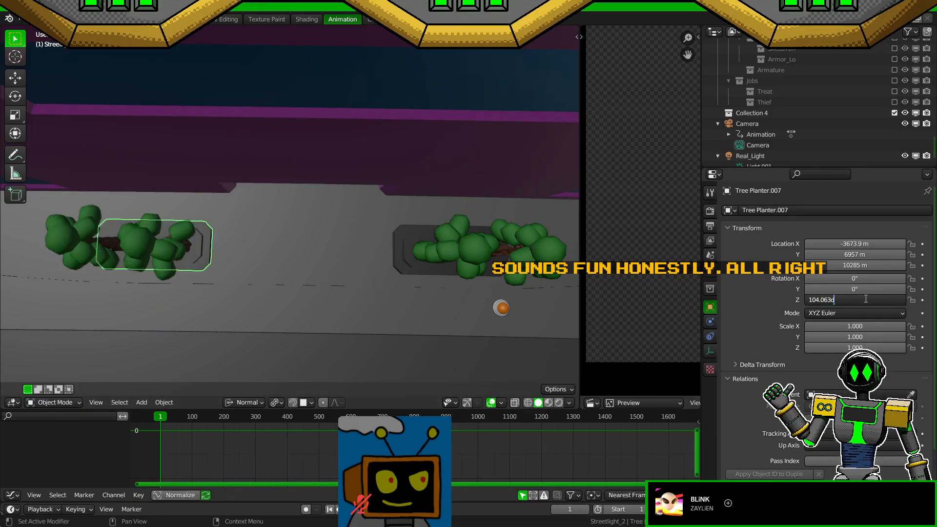
text(-11.25)
key(Return)
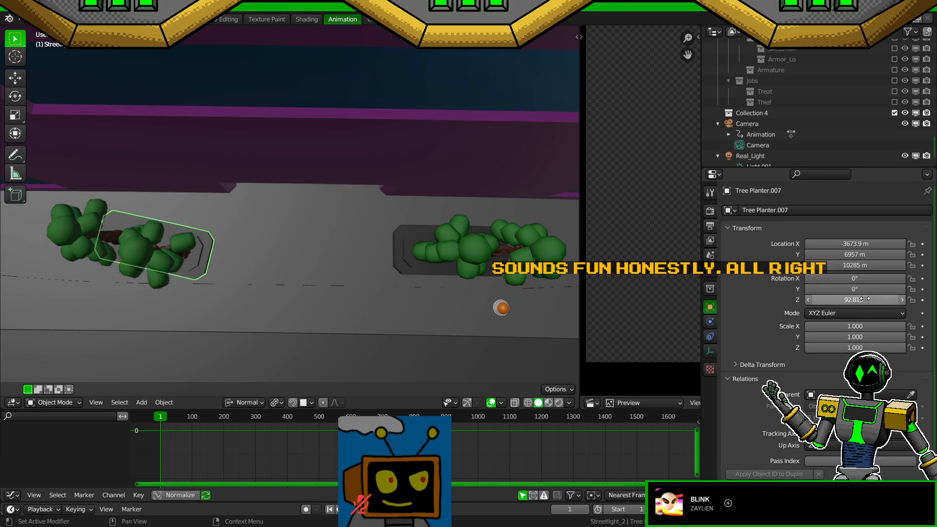
key(ctrl+z)
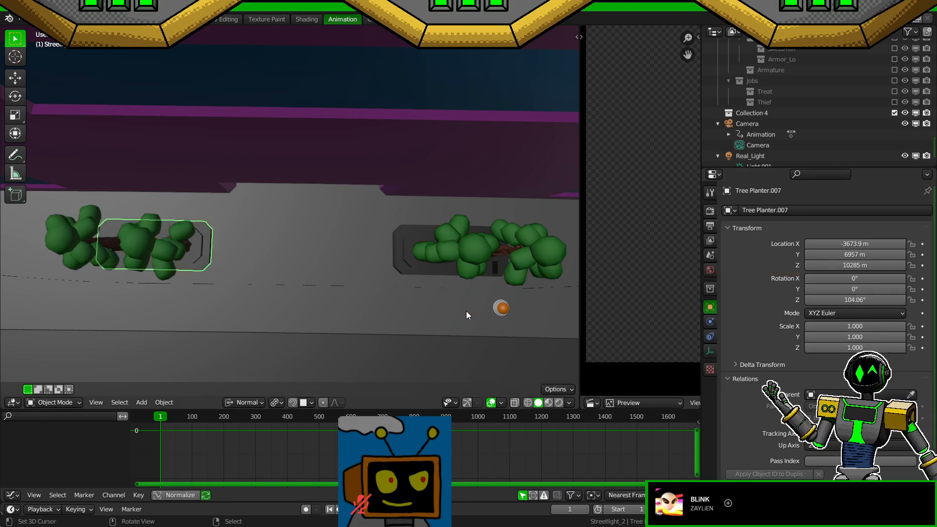
Step: Set the Z rotation of Tree Planter.007 to 90° and save the file
click(856, 299)
text(90)
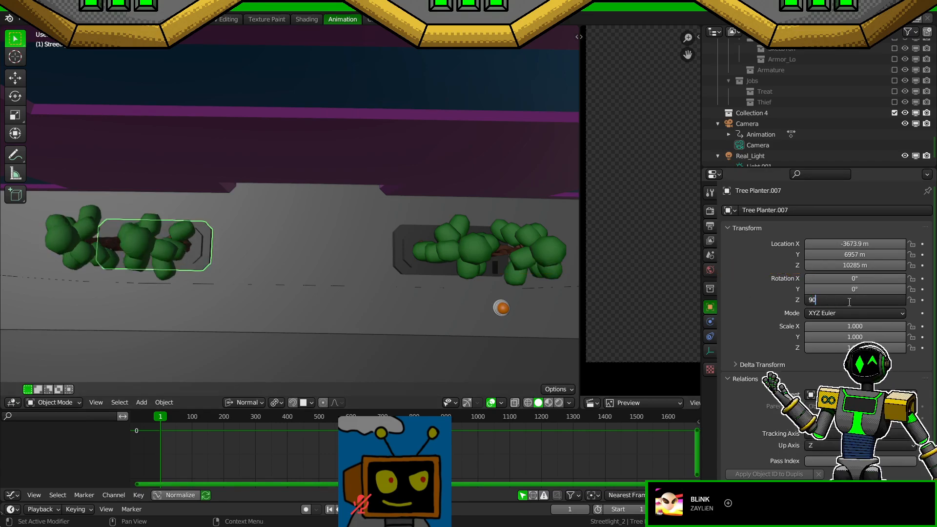
key(Return)
key(ctrl+s)
Step: Set the Z rotation of the neighbouring Tree Planter.008 to 90°
click(402, 266)
click(844, 300)
text(90)
key(Return)
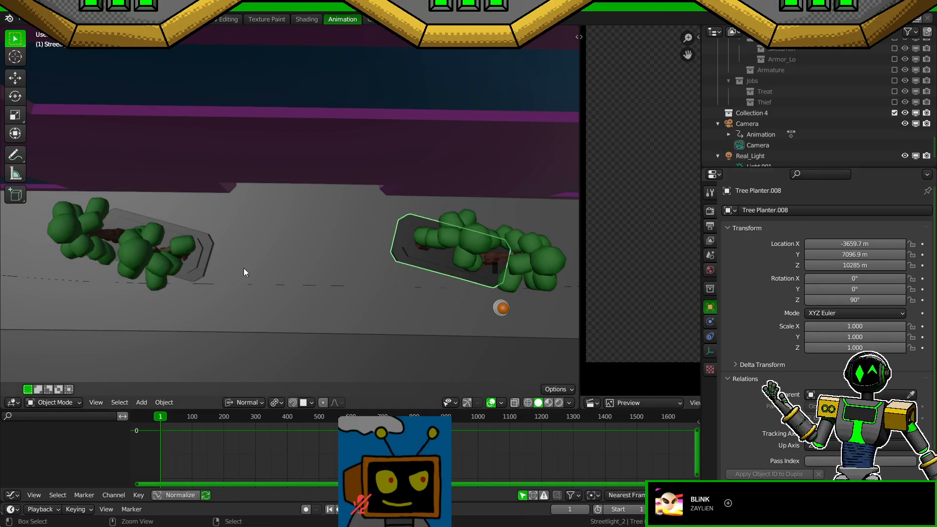
Step: Try to move both rotated planters together along their normal Y and X axes
shift+click(194, 262)
key(g)
key(y)
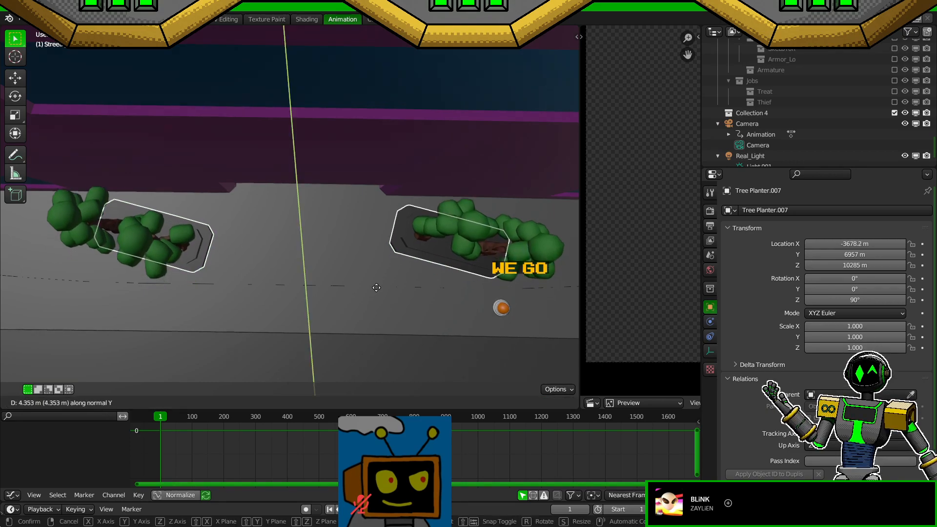
click(378, 284)
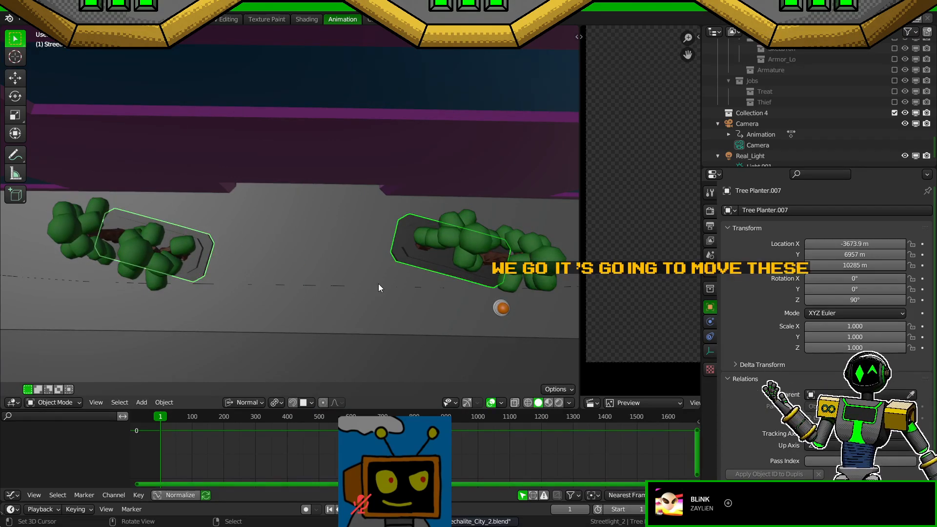
key(g)
key(x)
right_click(378, 283)
Step: Move Tree Planter.007 by 5 m along its normal Y axis
right_click(198, 248)
key(g)
key(y)
right_click(285, 257)
key(g)
key(y)
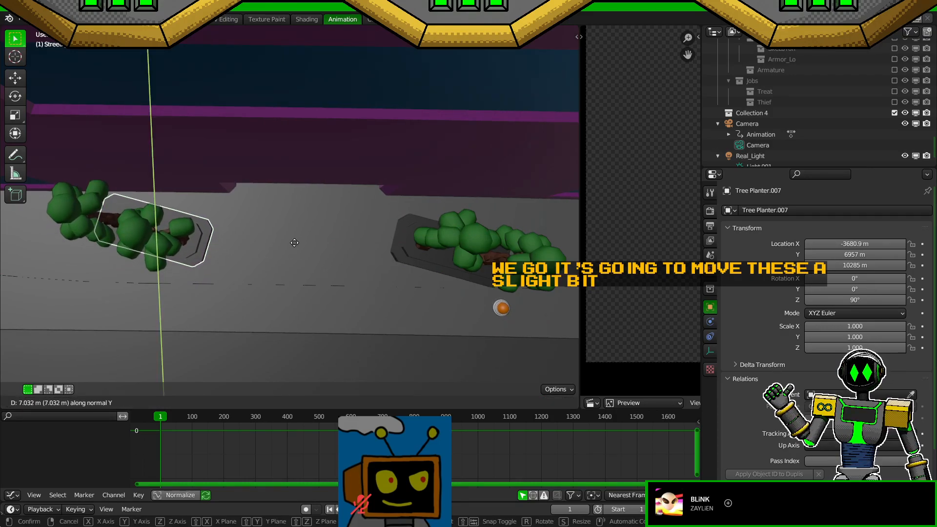
text(5)
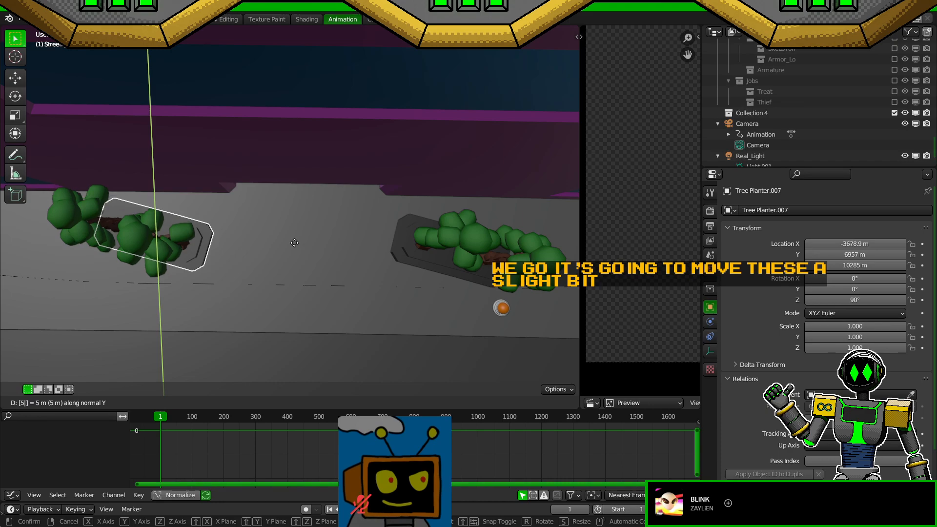
key(Return)
right_click(439, 268)
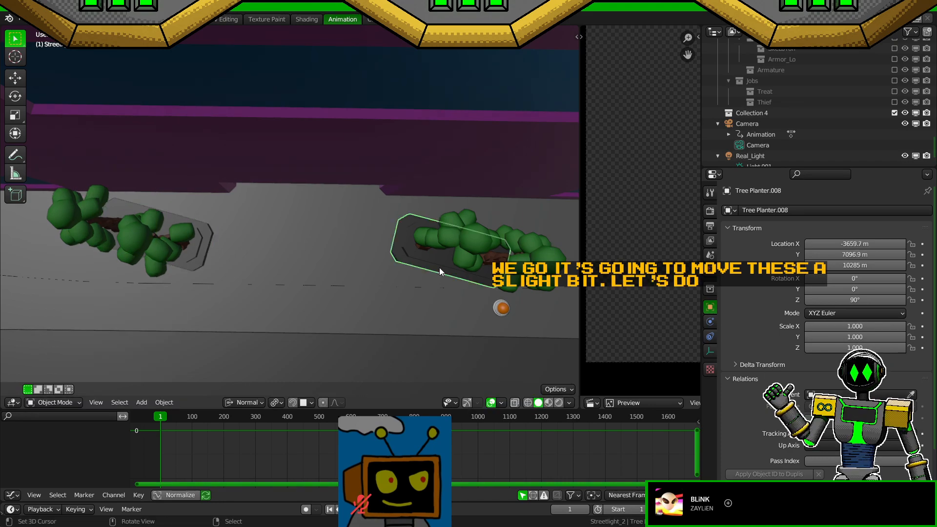
key(g)
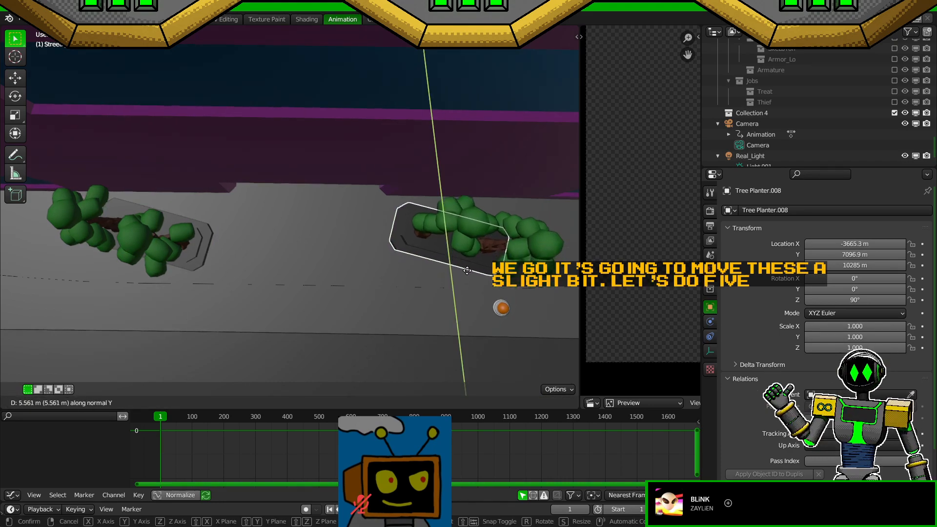
right_click(467, 270)
key(g)
key(y)
right_click(463, 270)
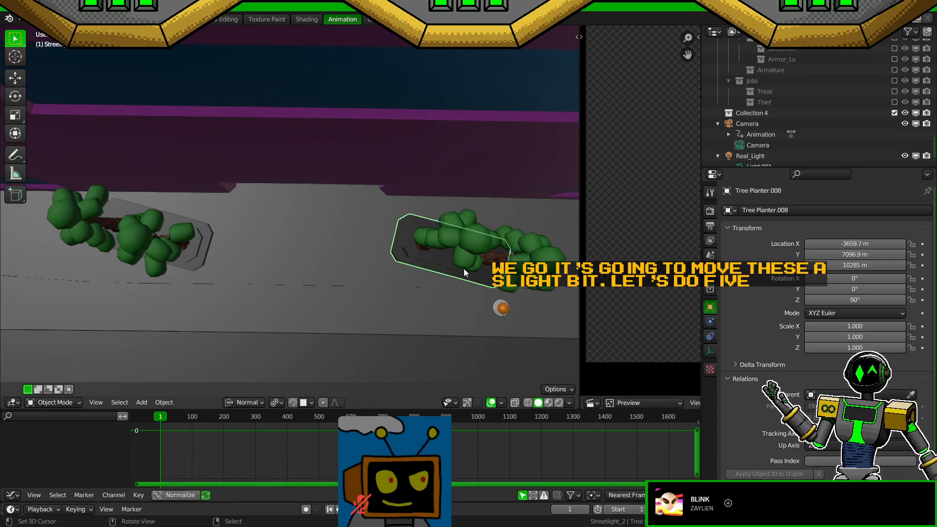
Step: Undo the last planter move and the 90° Z rotations of Tree Planter.007 and Tree Planter.008
key(ctrl+z)
key(ctrl+z)
key(ctrl+z)
key(ctrl+z)
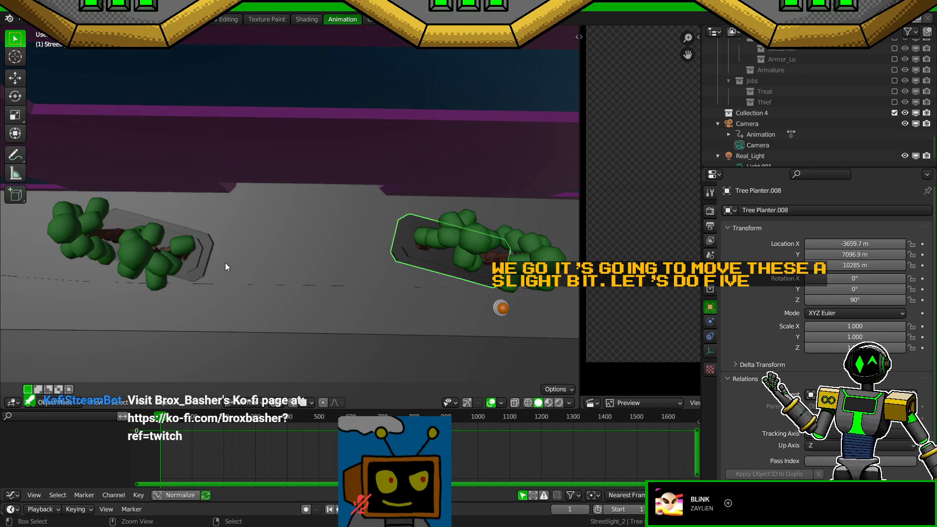
Step: Reduce the Z rotation of Tree Planter.007 by 22.5*1.25 degrees
click(204, 265)
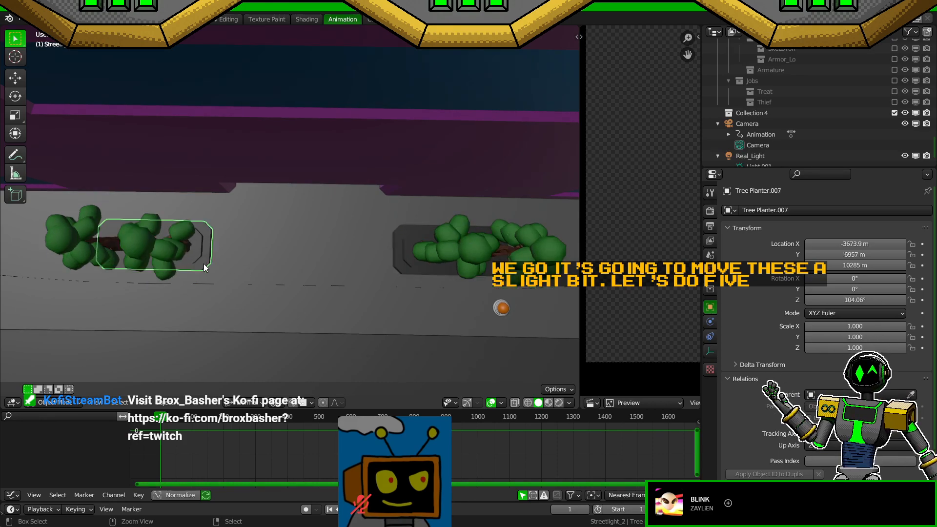
double_click(877, 299)
text(-)
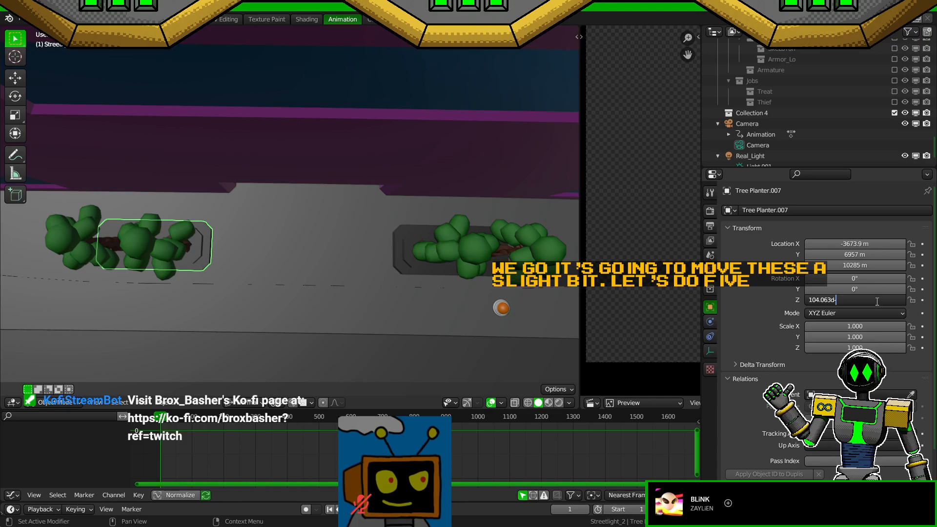
text(2)
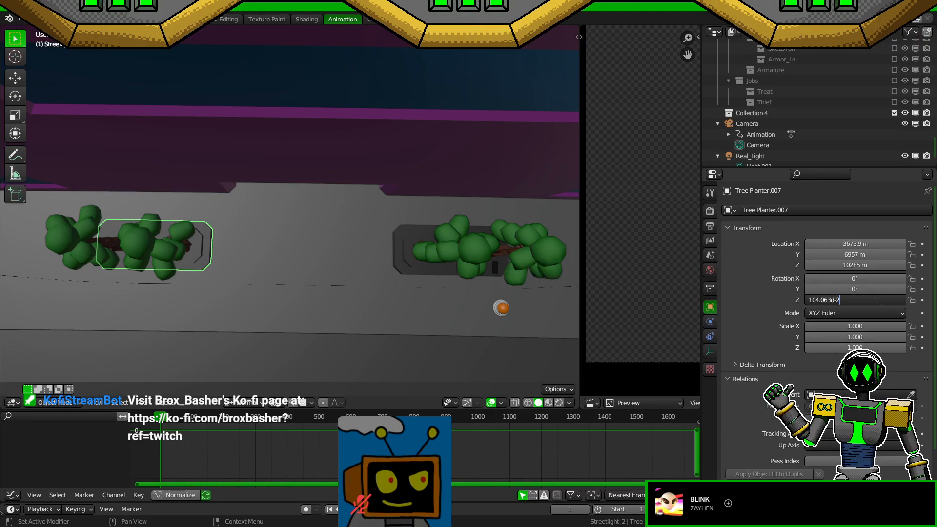
text(2.5*1.25)
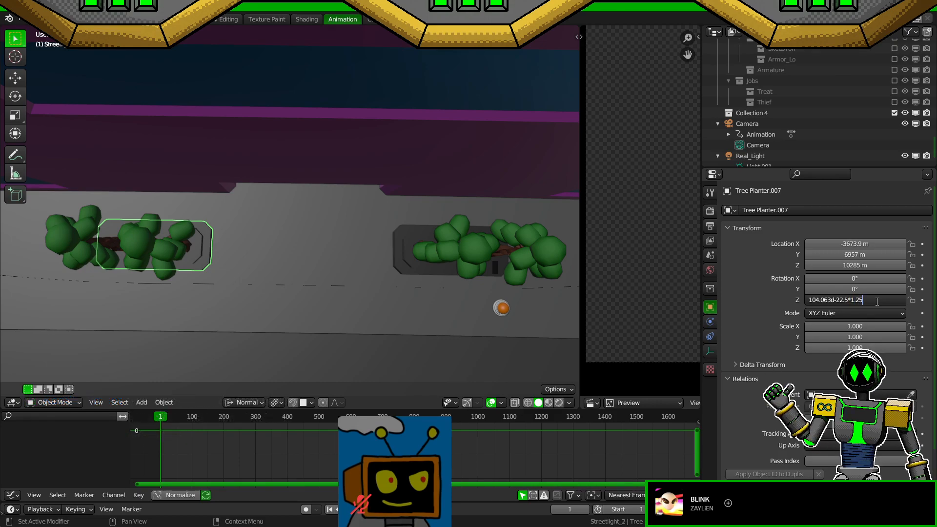
key(Return)
Step: Reduce the Z rotation of the neighbouring Tree Planter.008 by 22.5*1.25 degrees
click(405, 267)
click(882, 300)
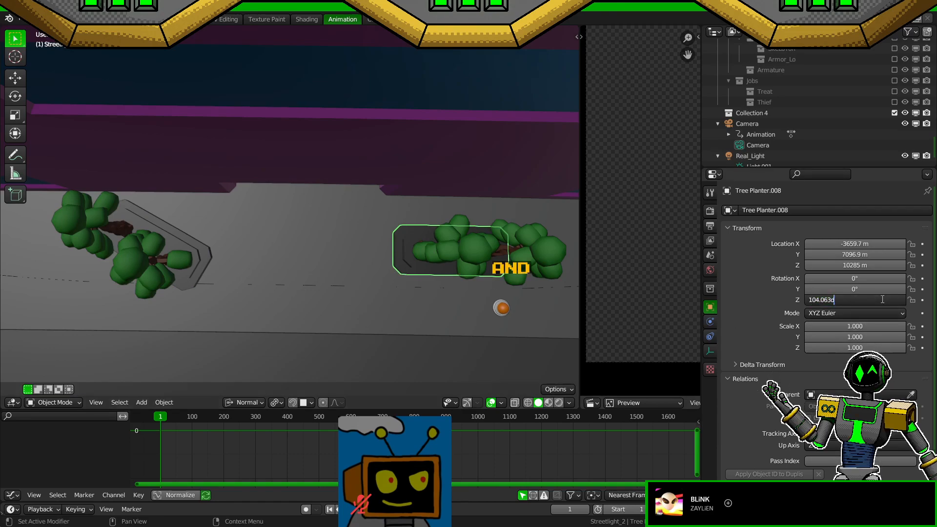
key(End)
text(-22.5*)
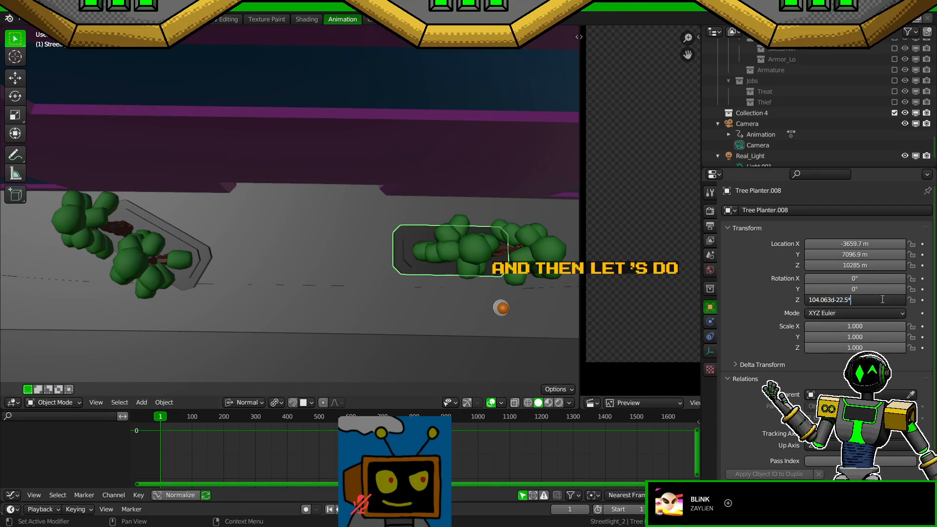
text(1.25)
key(Return)
Step: Move Tree Planter.008 about 5 m and Tree Planter.007 exactly 5 m along their own normal Y axes
key(g)
key(y)
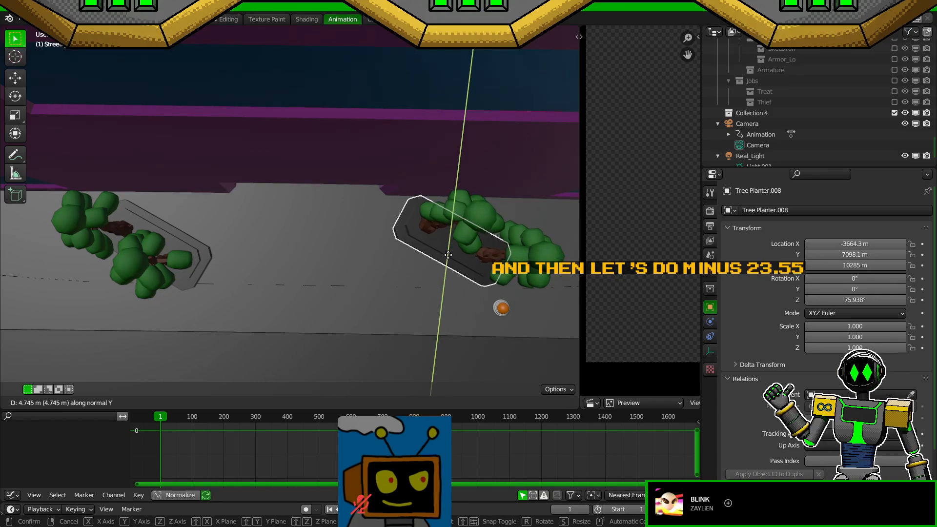
click(448, 254)
click(192, 265)
click(207, 271)
key(g)
key(y)
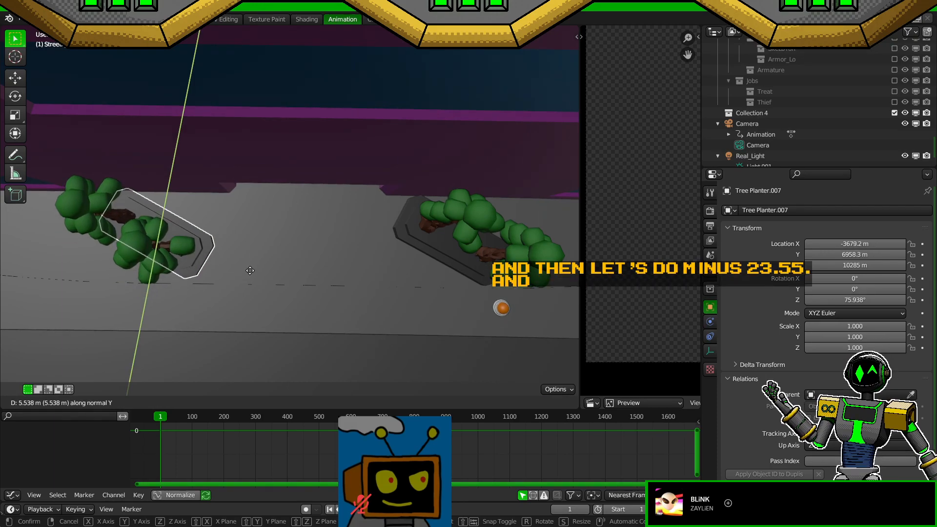
key(5)
key(Return)
Step: Increase the Z rotation of Tree Planter.007 and Tree Planter.008 by 22.5*1.25 degrees each
click(836, 299)
text(+22.5*1.2)
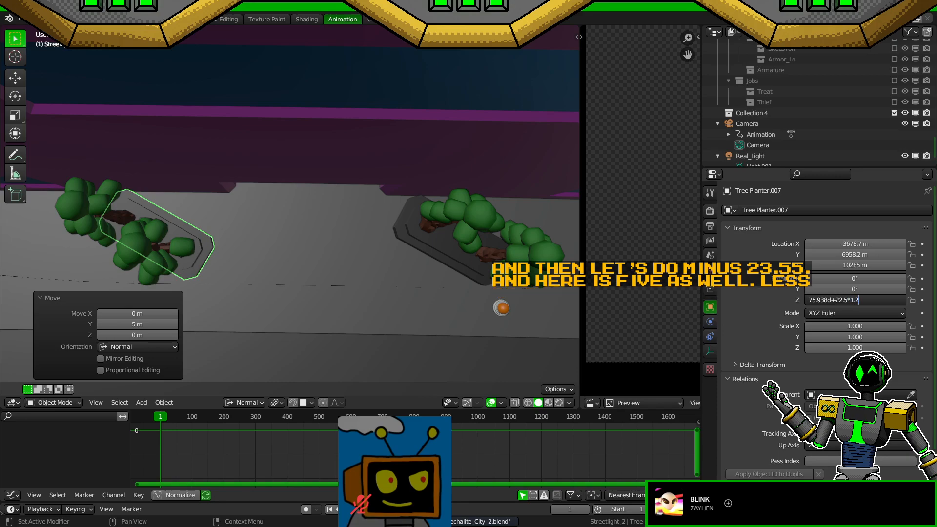
key(Return)
click(482, 275)
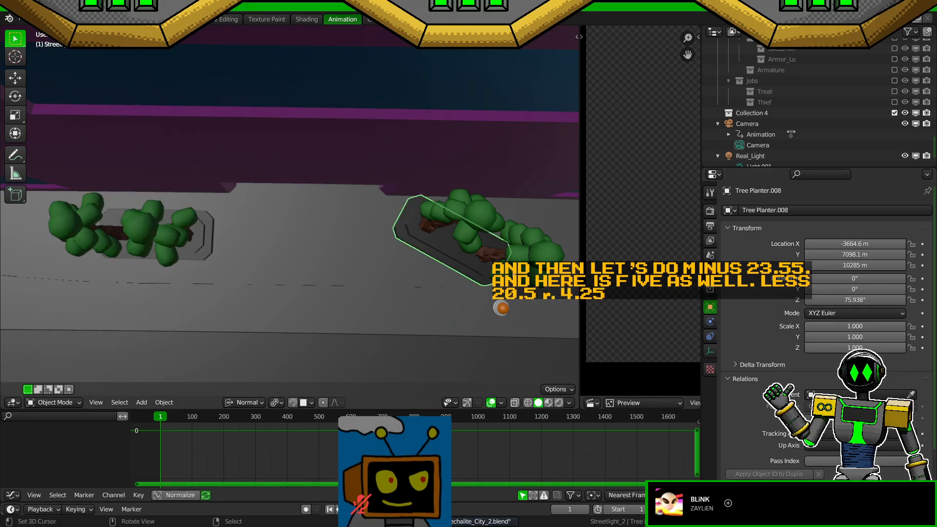
click(851, 300)
text(+)
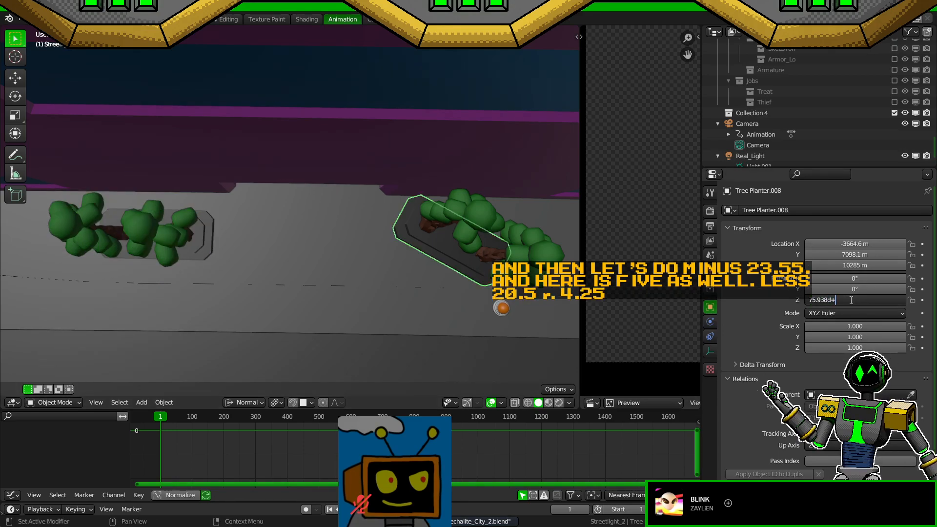
text(22.5*1.25)
key(Return)
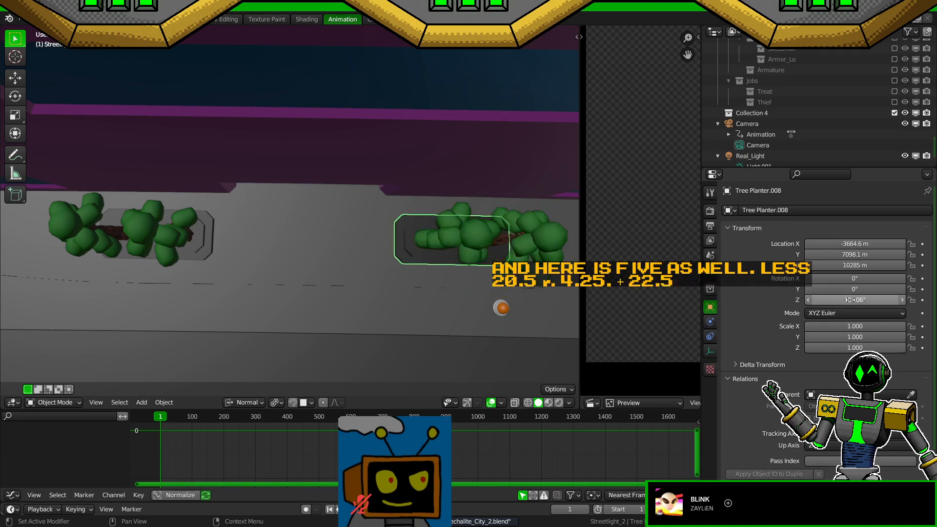
Step: Move Tree Planter.012 at the sidewalk corner by -5 m along its normal Y axis
middle_drag(237, 300, 303, 239)
click(303, 235)
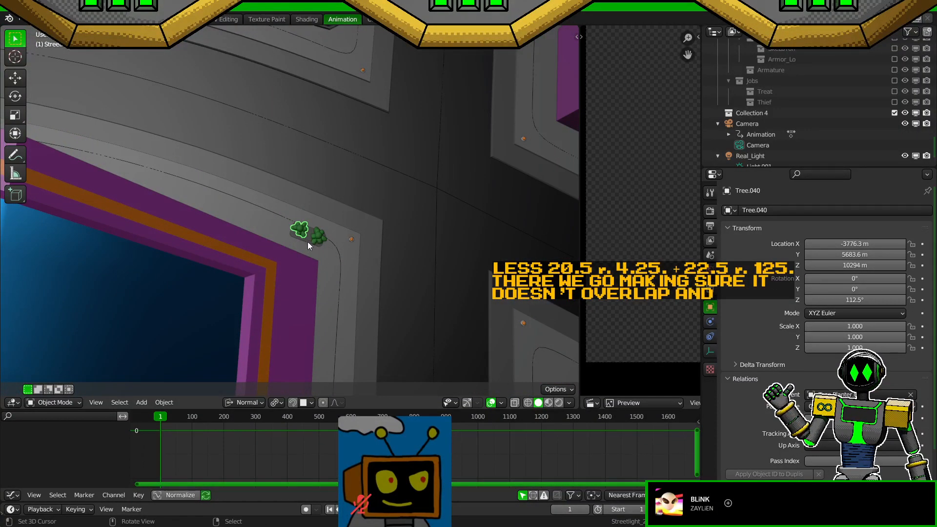
right_click(308, 242)
key(g)
key(x)
key(y)
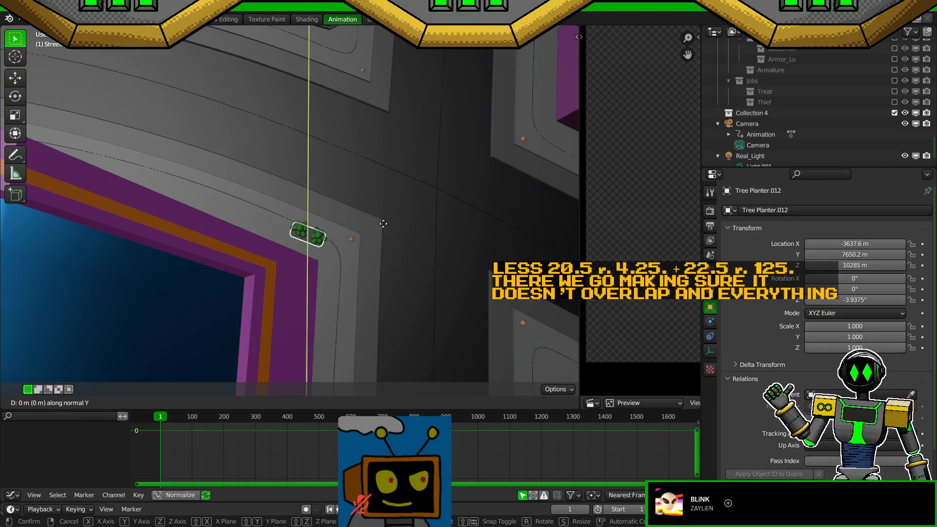
right_click(383, 224)
scroll(413, 239, up, 2)
key(g)
key(y)
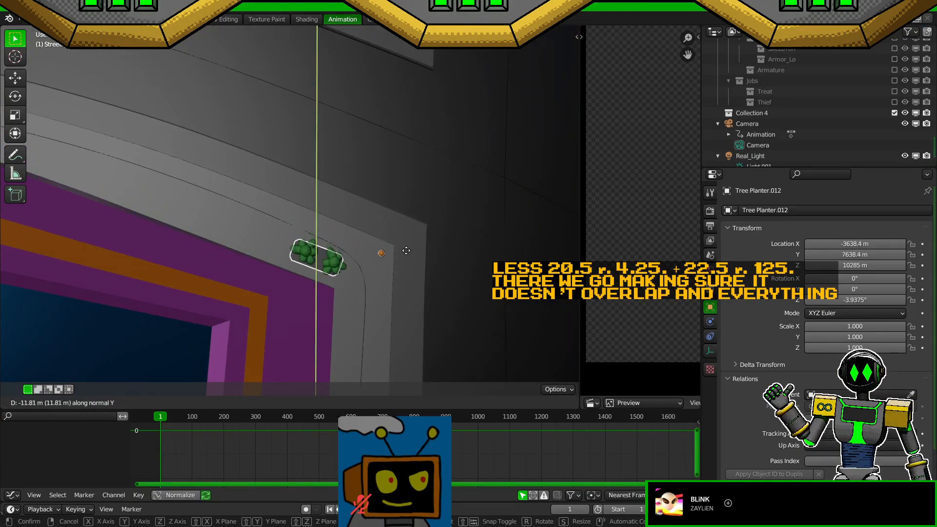
text(-5)
key(Return)
Step: Shift Tree Planter.012 by -5 m along its normal X axis and another -5 m along its normal Y axis
key(g)
key(x)
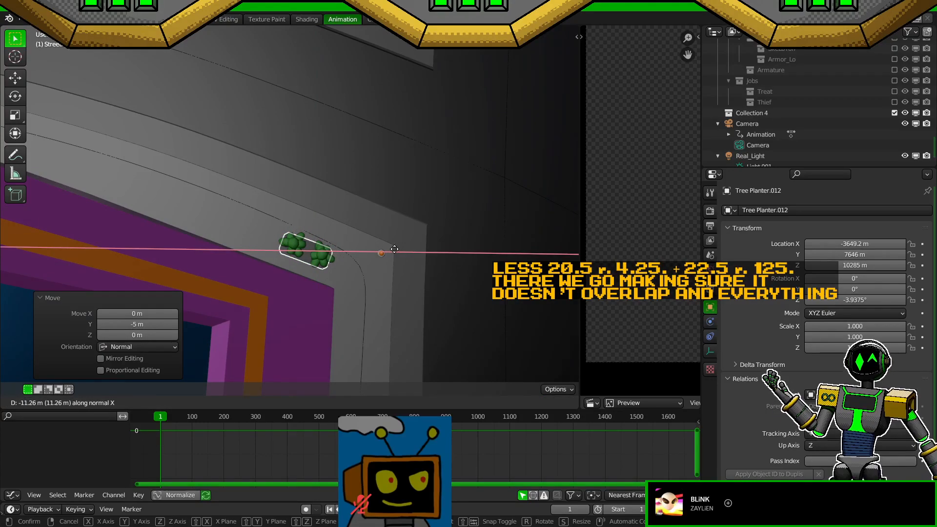
text(-5)
key(Return)
text(gy-5)
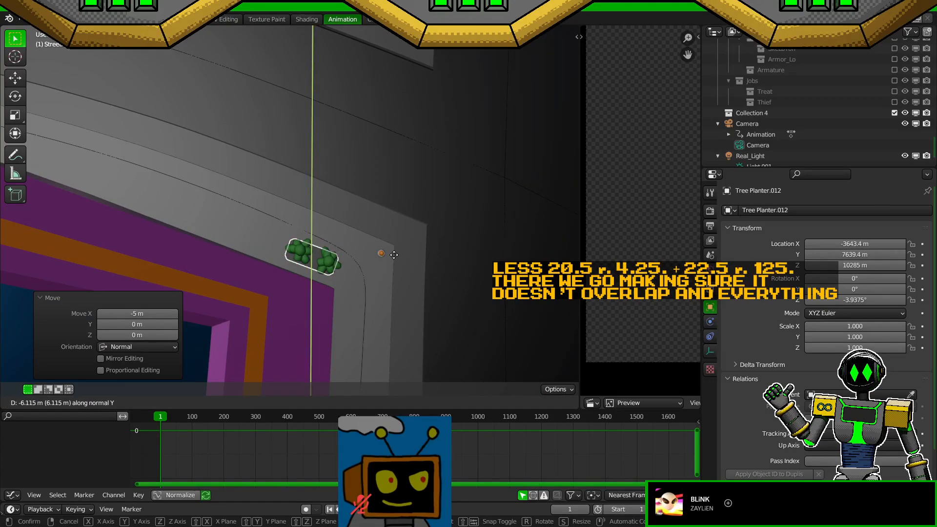
key(Return)
Step: Move Tree Planter.011 beside the arched building by 10 m along its normal Y axis
middle_drag(446, 198, 355, 250)
scroll(388, 289, down, 5)
middle_drag(389, 289, 375, 302)
scroll(294, 268, up, 6)
shift+middle_drag(381, 192, 383, 271)
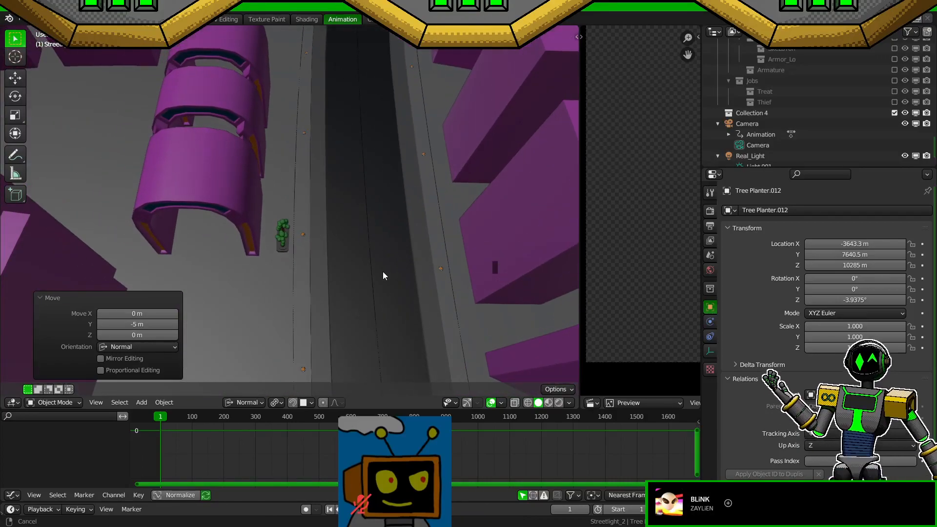
click(283, 246)
key(g)
key(y)
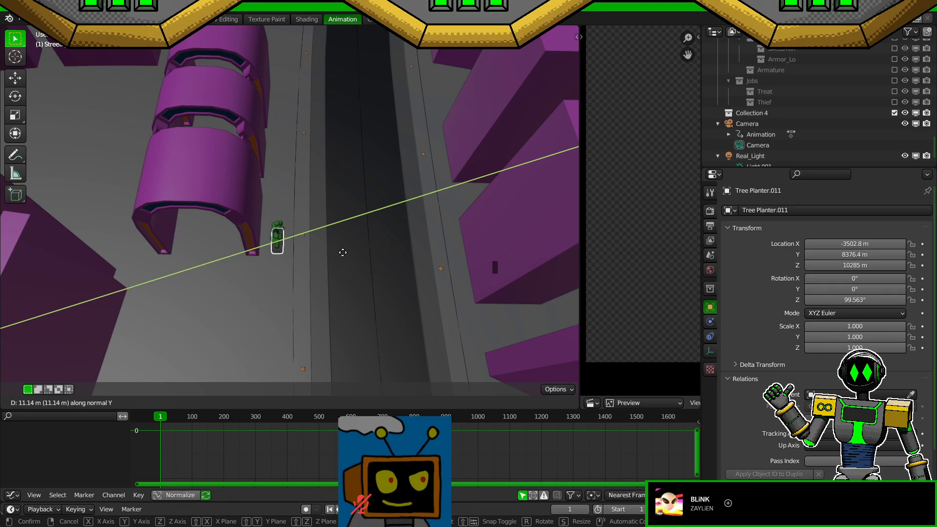
text(10)
key(Return)
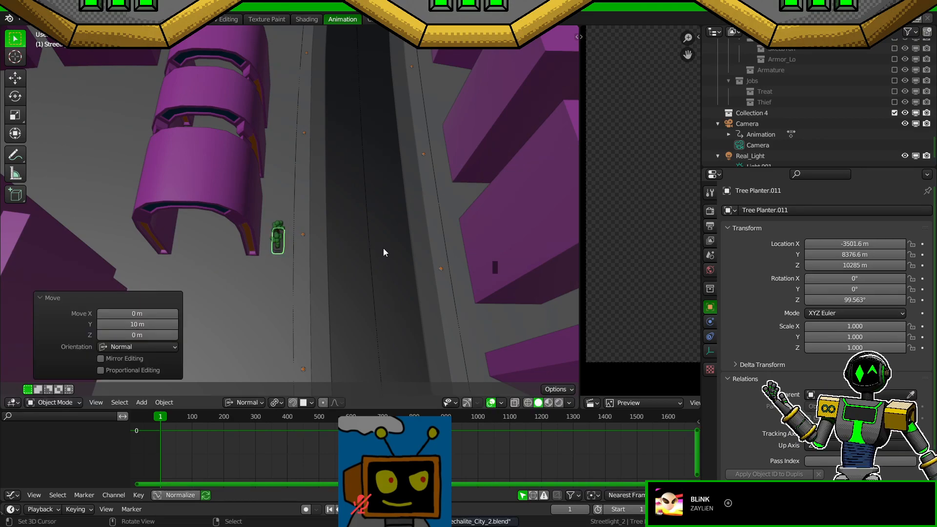
Step: Move Tree Planter.013 near the rounded building's street corner by -15 m along its normal Y axis
scroll(379, 248, down, 9)
middle_drag(380, 210, 370, 186)
shift+middle_drag(370, 186, 362, 82)
scroll(311, 164, up, 8)
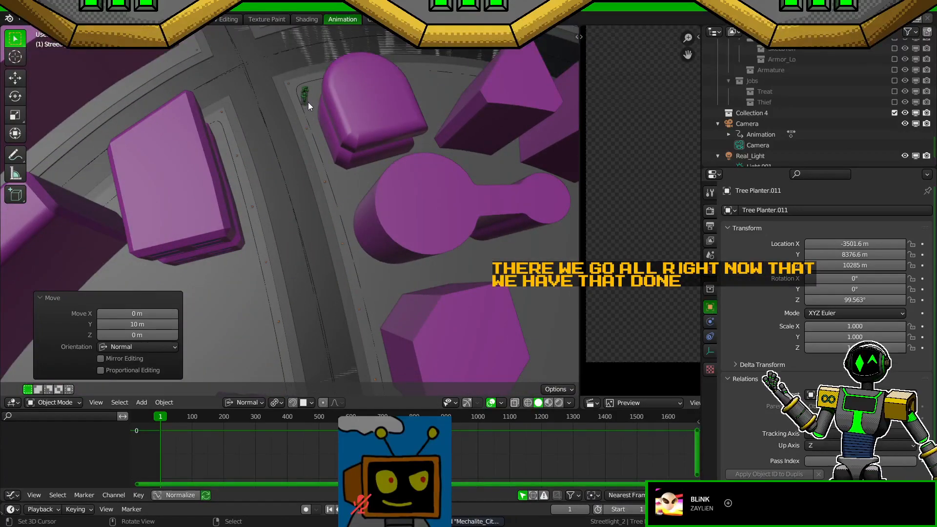
click(307, 101)
key(g)
key(x)
right_click(309, 104)
key(g)
key(y)
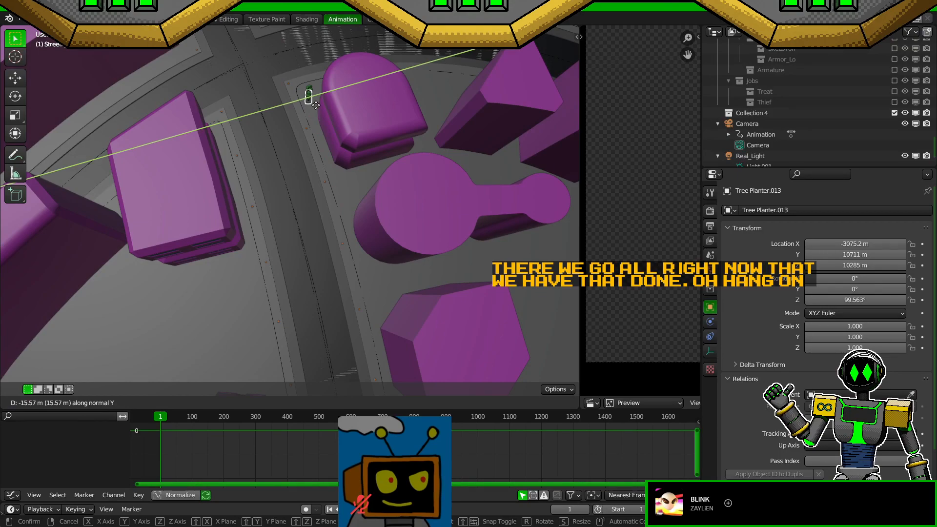
text(-15)
key(Return)
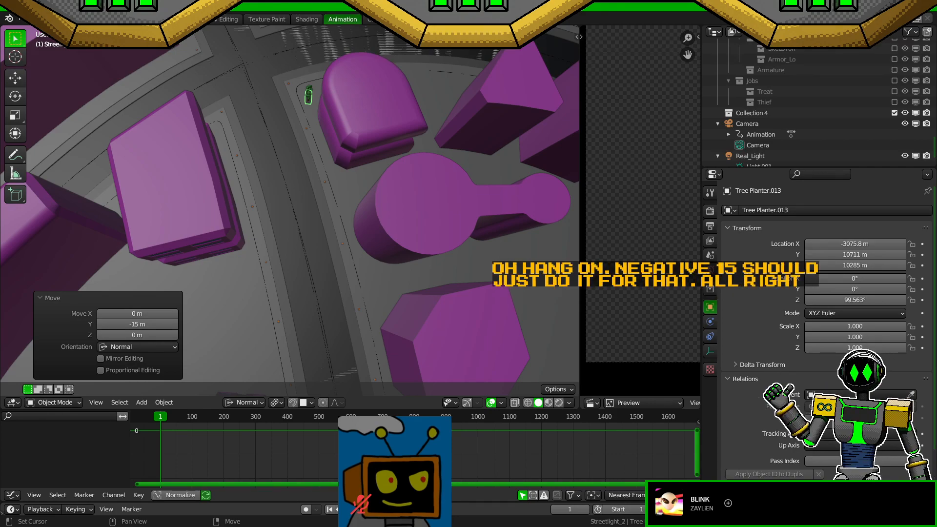
Step: Convert the Crowd_01 walking path around the rounded corner buildings from a mesh to a curve, and save the file
middle_drag(321, 321, 382, 274)
click(203, 140)
scroll(347, 224, up, 4)
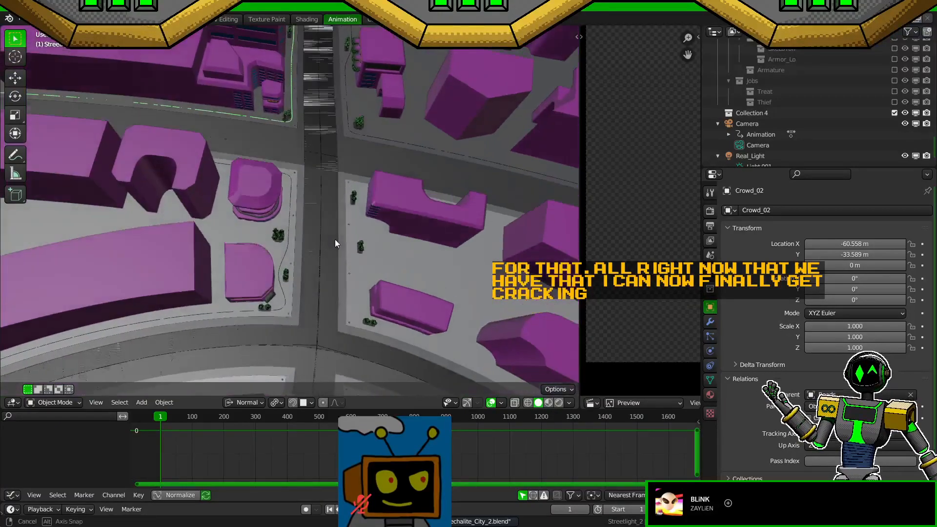
scroll(312, 284, up, 2)
middle_drag(312, 283, 297, 249)
right_click(288, 239)
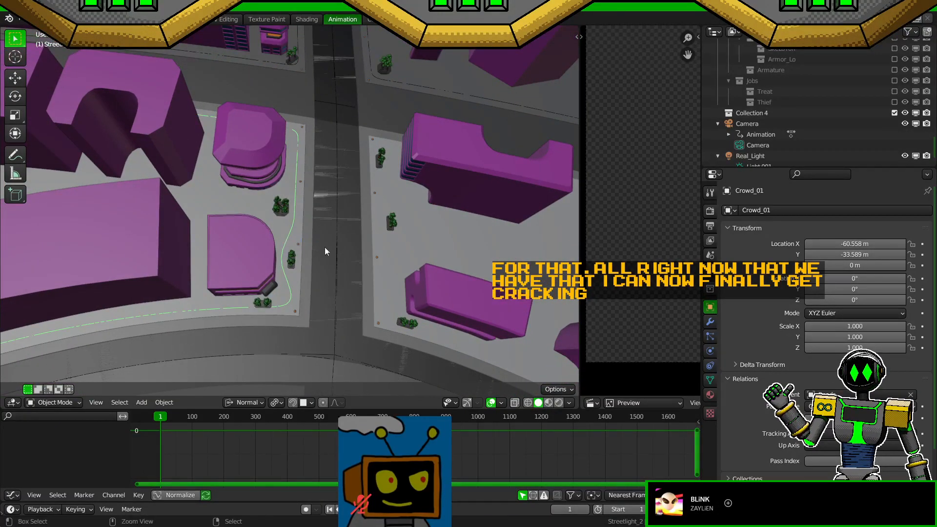
middle_drag(406, 265, 365, 266)
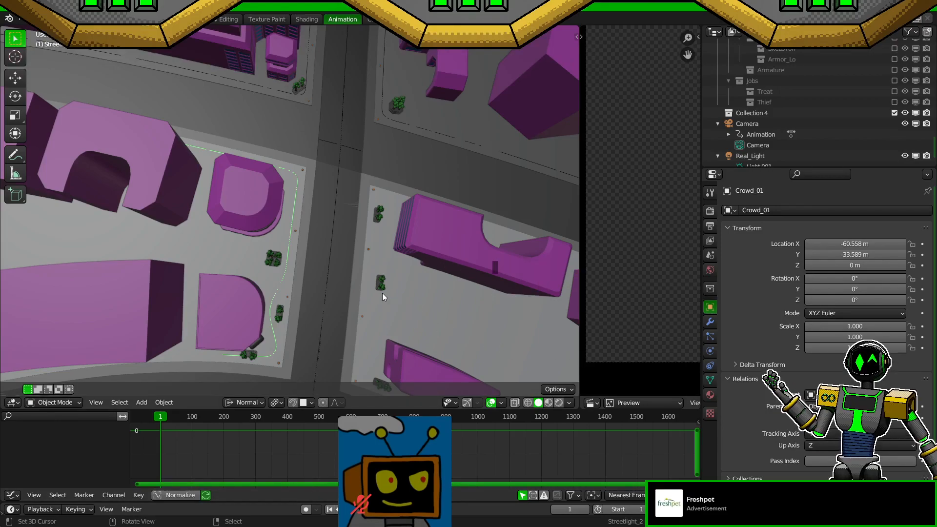
key(q)
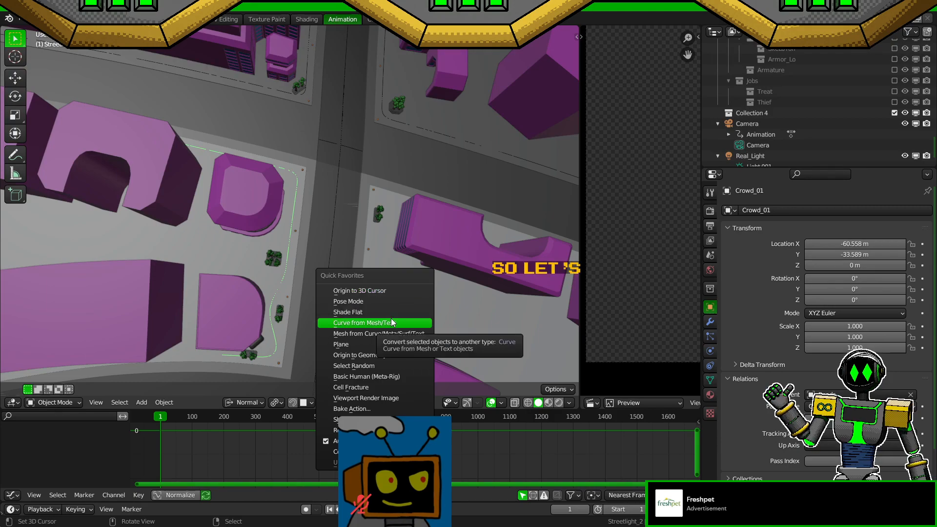
click(164, 402)
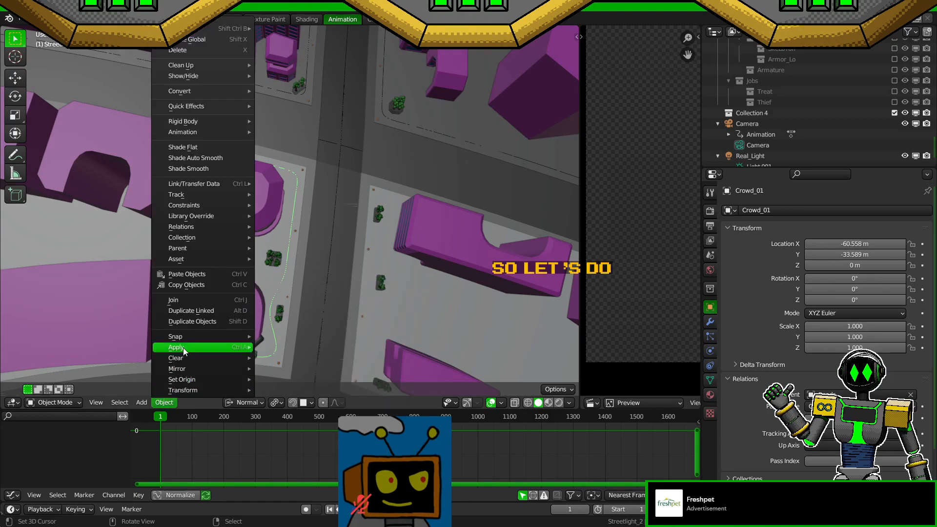
mouse_move(203, 88)
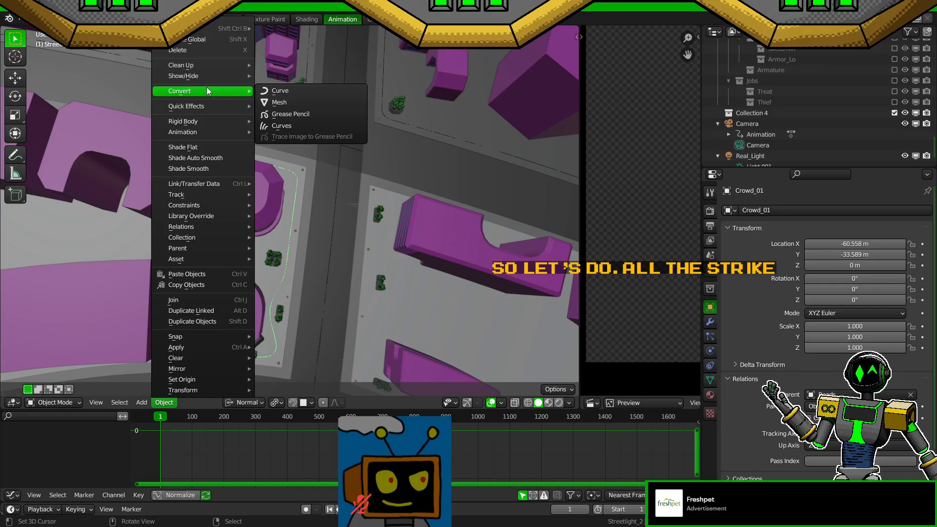
click(285, 103)
key(q)
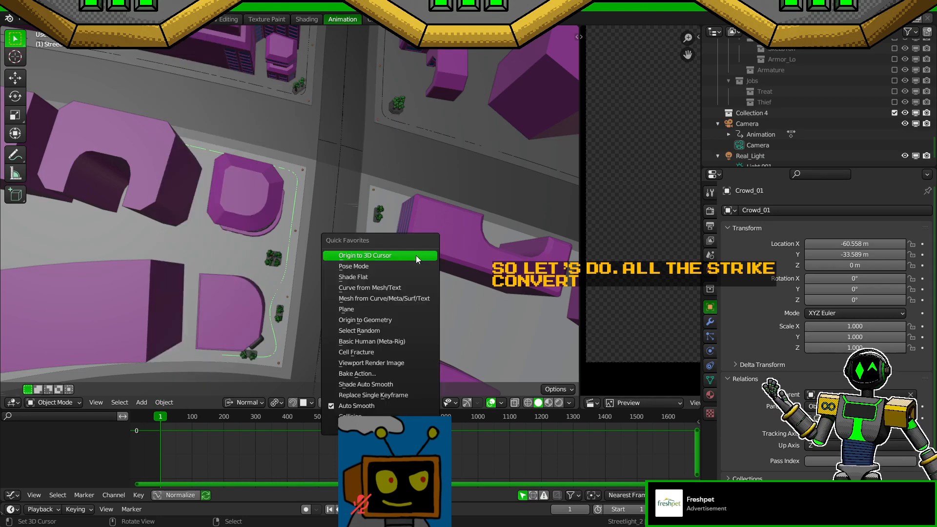
click(397, 288)
key(ctrl+s)
Step: Inspect the Crowd_01 curve in Edit Mode and look through the object and curve commands for a way to turn it into a path
key(Tab)
shift+middle_drag(338, 306, 451, 250)
key(Tab)
scroll(452, 250, up, 2)
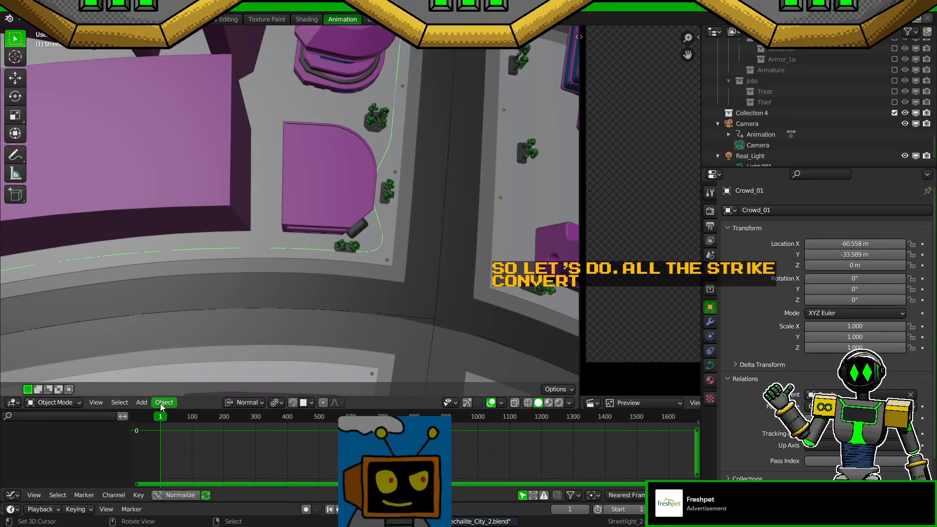
click(162, 404)
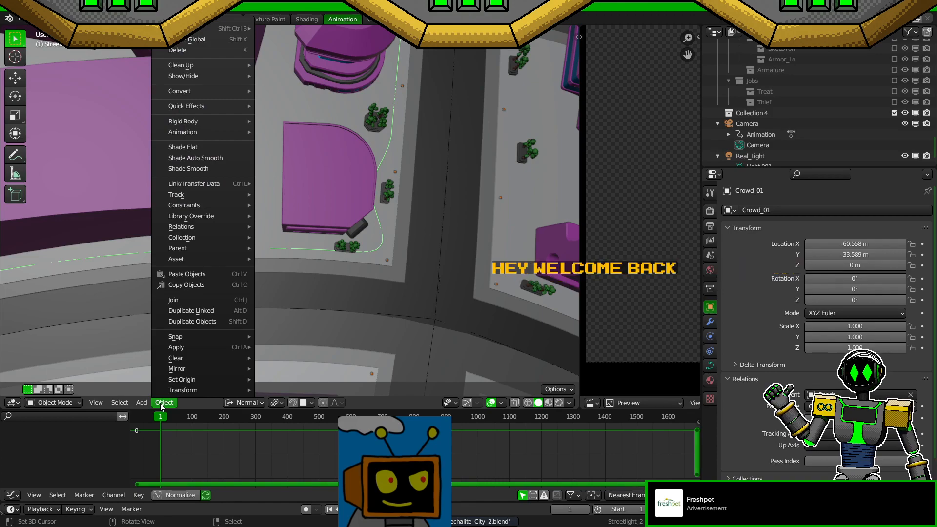
right_click(438, 220)
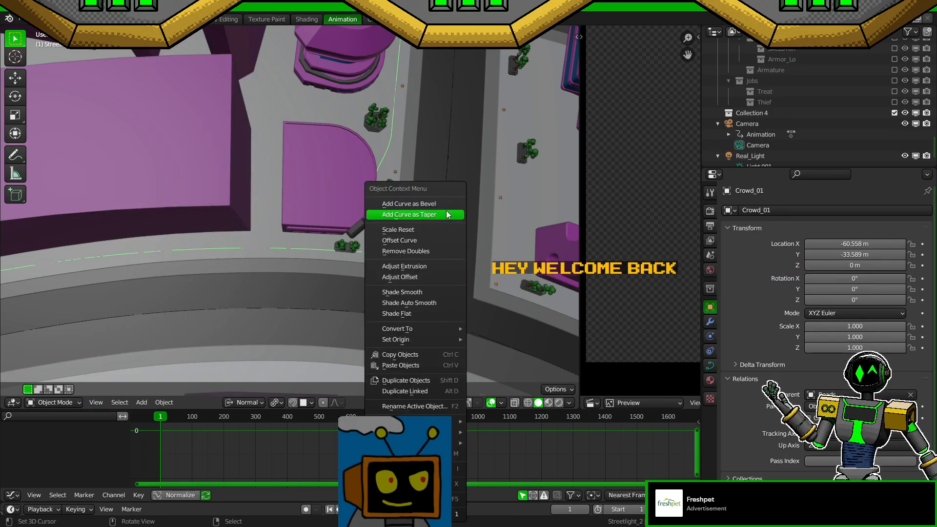
key(Tab)
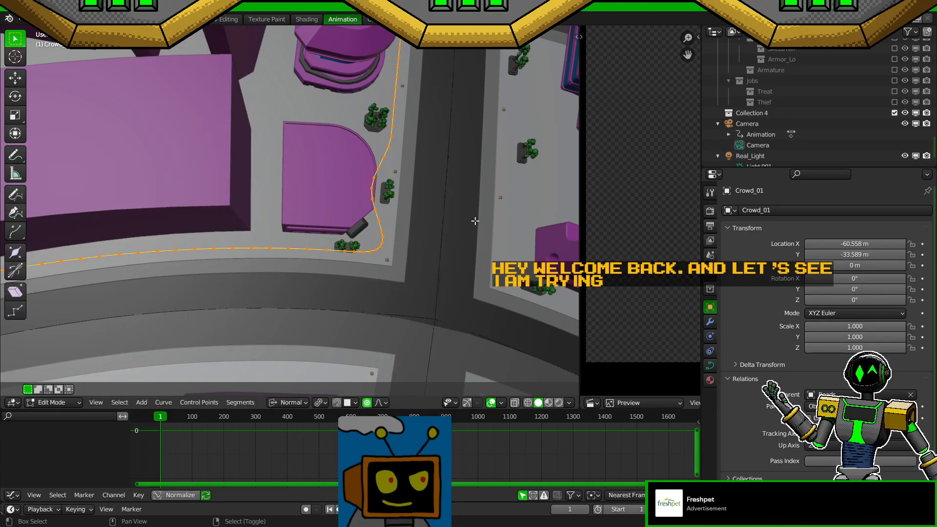
shift+middle_drag(477, 222, 434, 244)
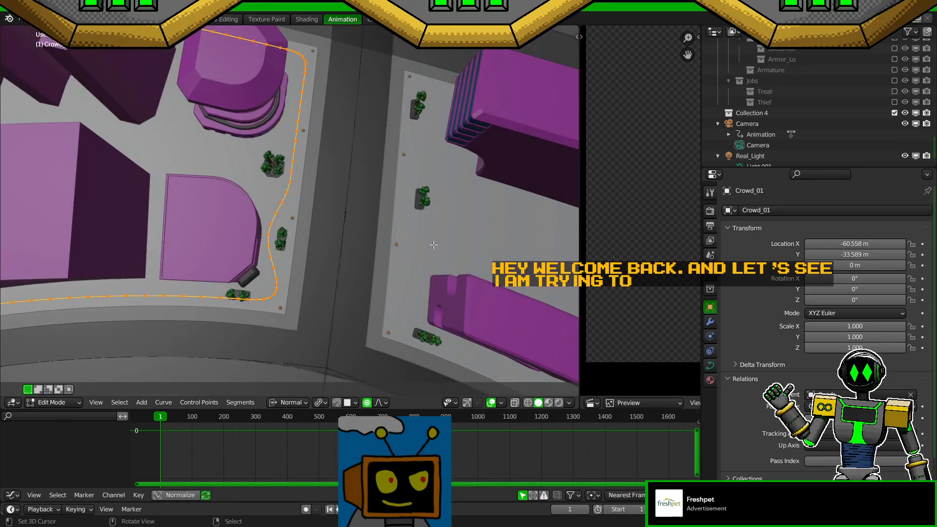
right_click(433, 244)
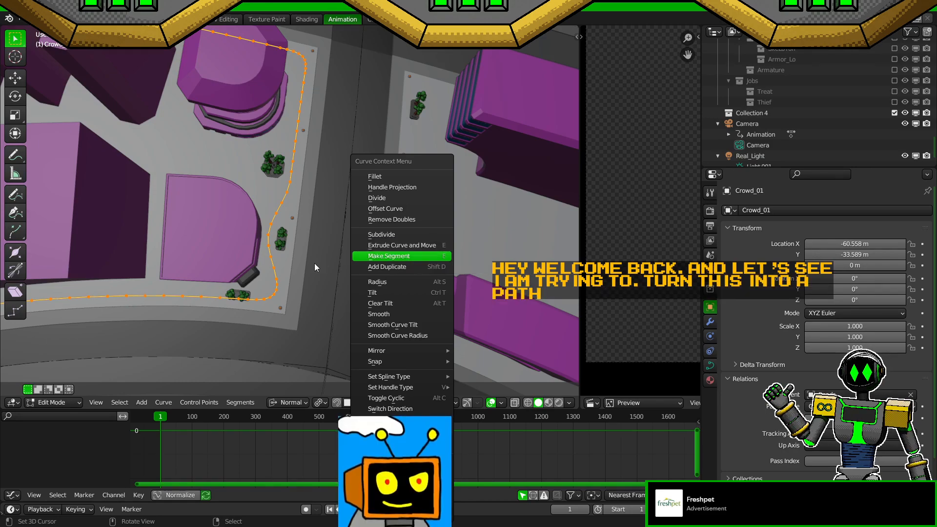
scroll(341, 263, down, 5)
key(ctrl+s)
key(Tab)
Step: Add a NURBS path as a reference and check its curve data for the Path Animation settings
scroll(342, 263, up, 2)
key(shift+a)
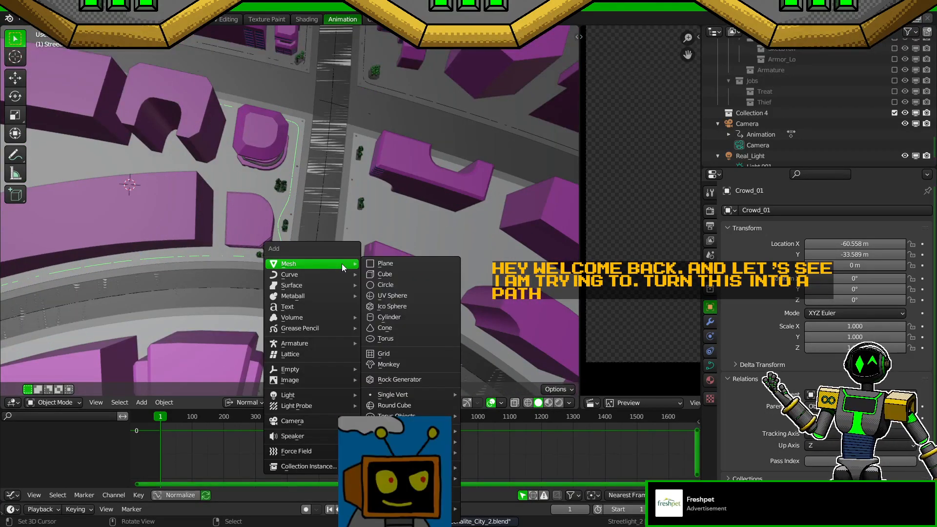
mouse_move(337, 274)
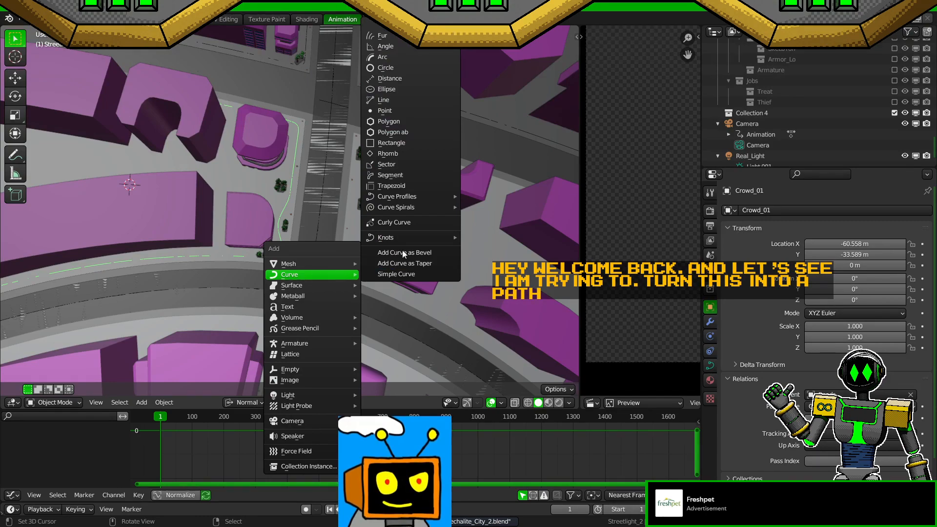
scroll(393, 49, up, 6)
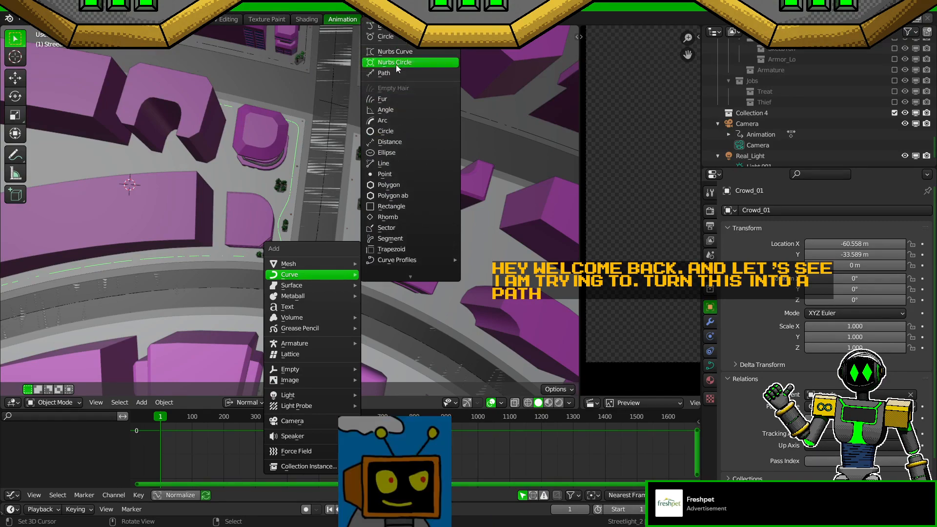
click(384, 73)
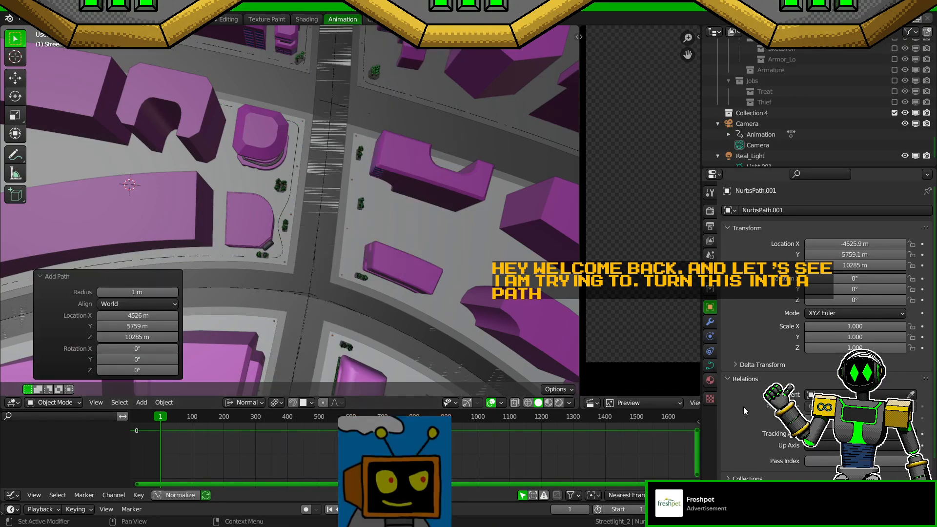
click(710, 366)
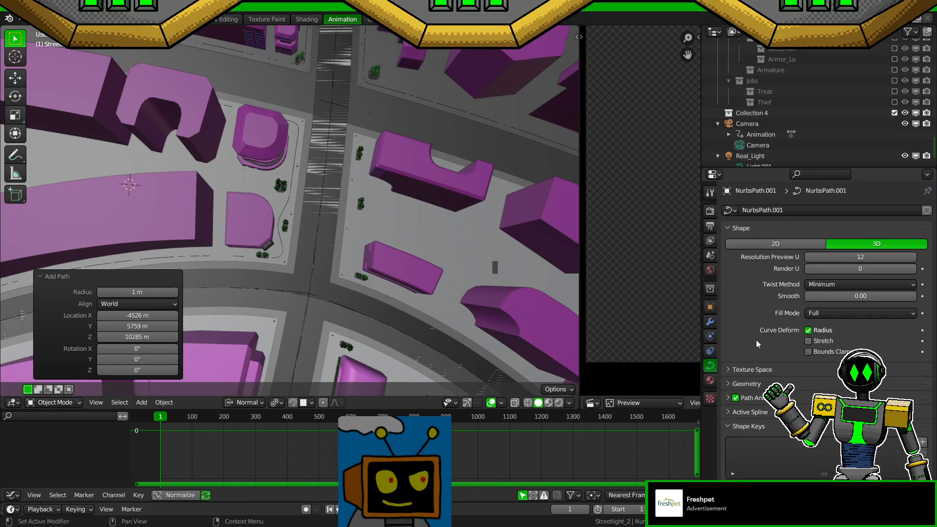
click(728, 393)
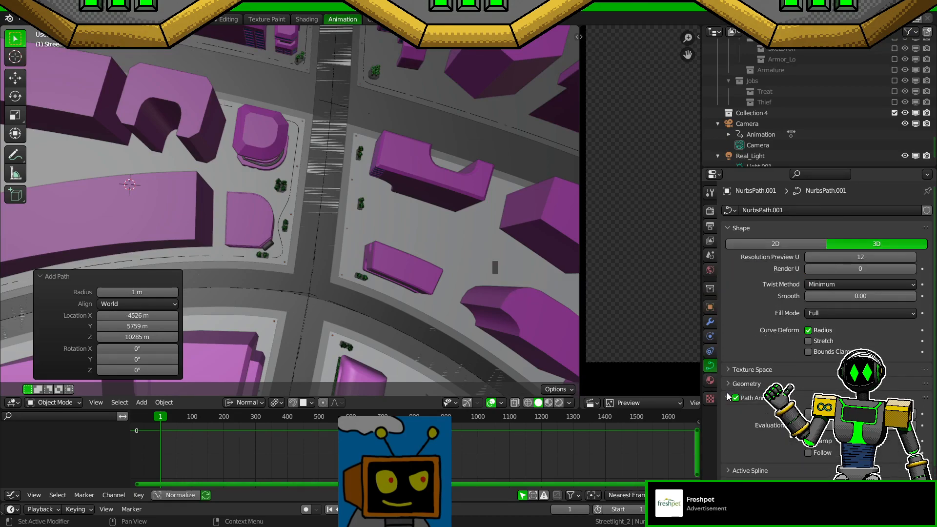
click(727, 396)
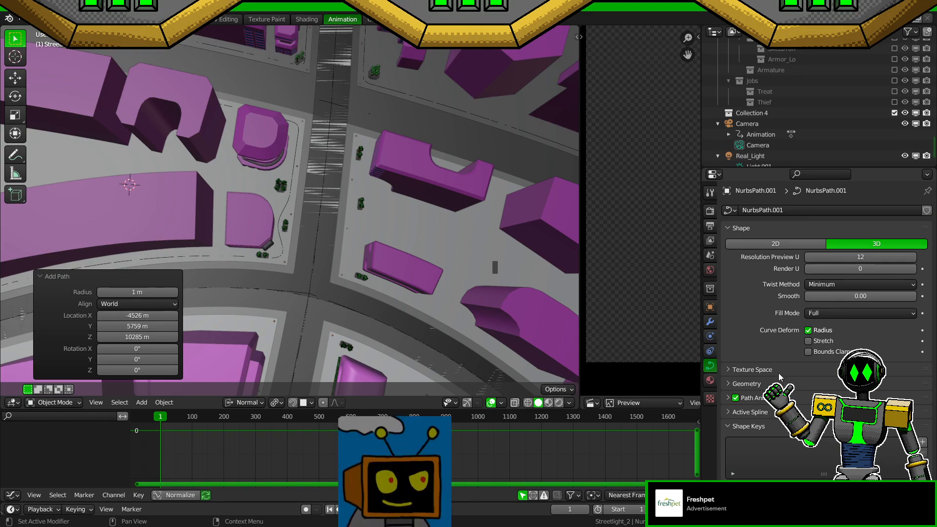
Step: Enable Path Animation on the Crowd_01 curve, expand its settings, and save the file
click(283, 243)
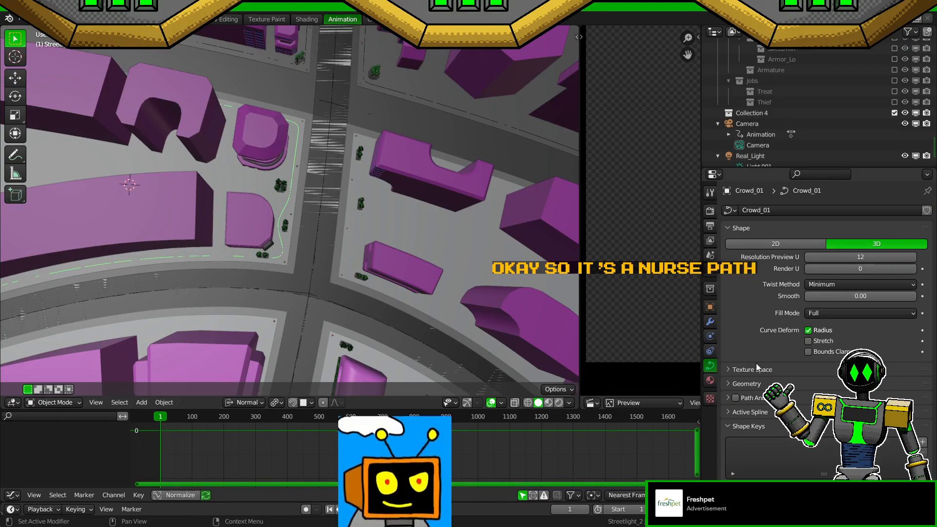
click(729, 399)
click(730, 398)
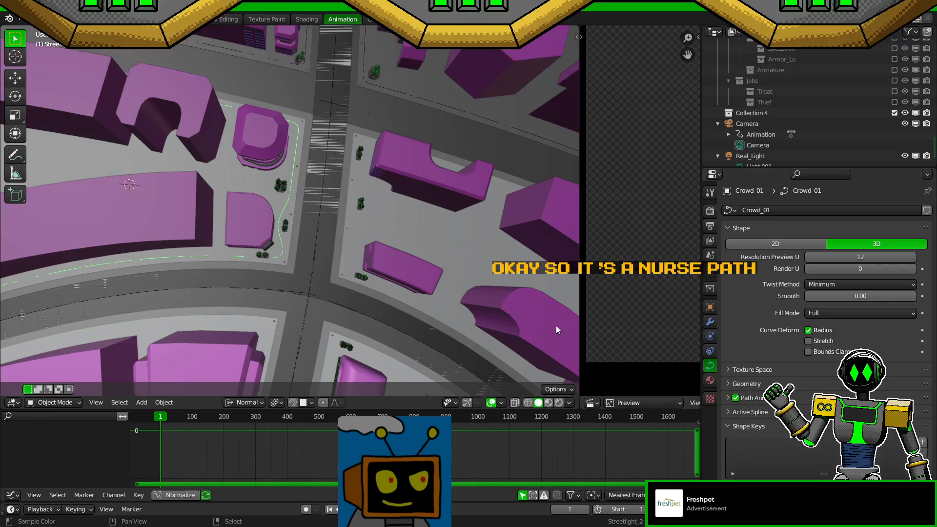
key(ctrl+s)
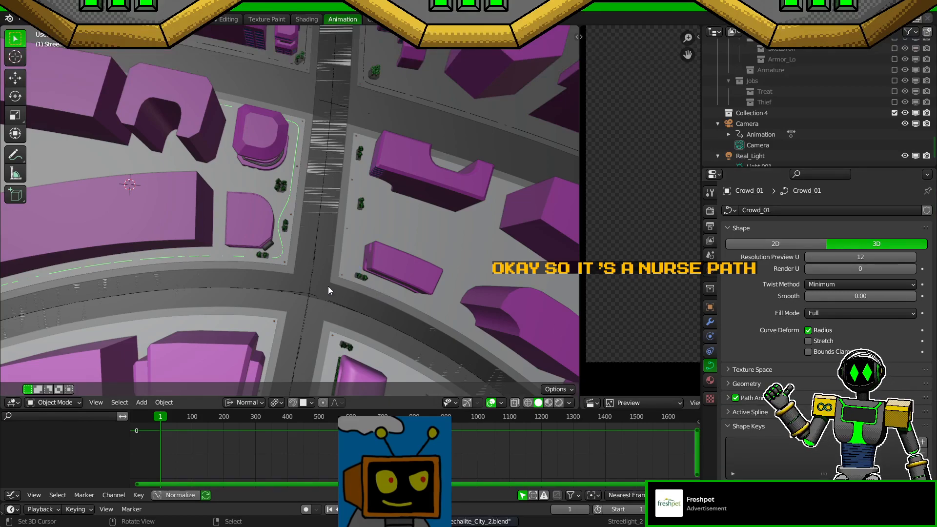
click(727, 398)
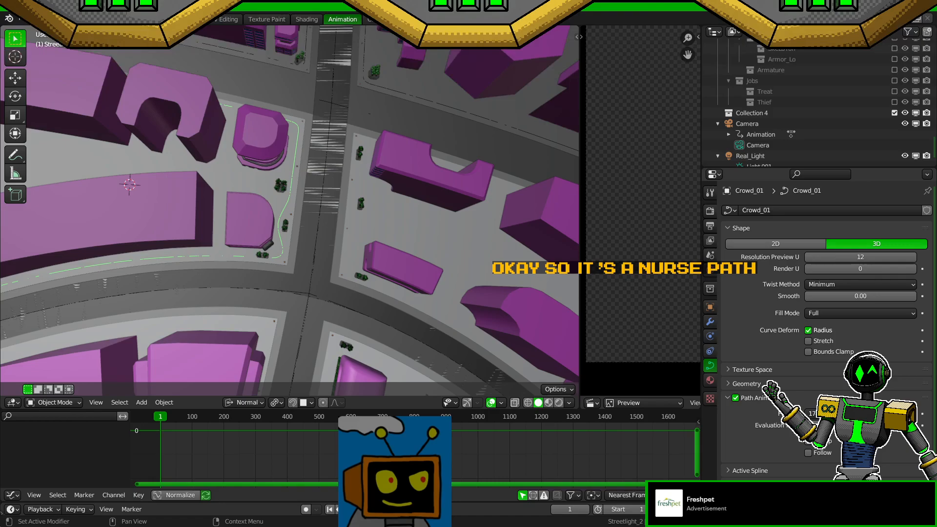
mouse_move(399, 286)
middle_down()
mouse_move(442, 311)
mouse_move(441, 271)
mouse_move(429, 318)
mouse_move(361, 251)
mouse_move(379, 311)
mouse_move(380, 291)
mouse_move(349, 242)
mouse_move(406, 218)
mouse_move(409, 270)
mouse_move(391, 273)
middle_up()
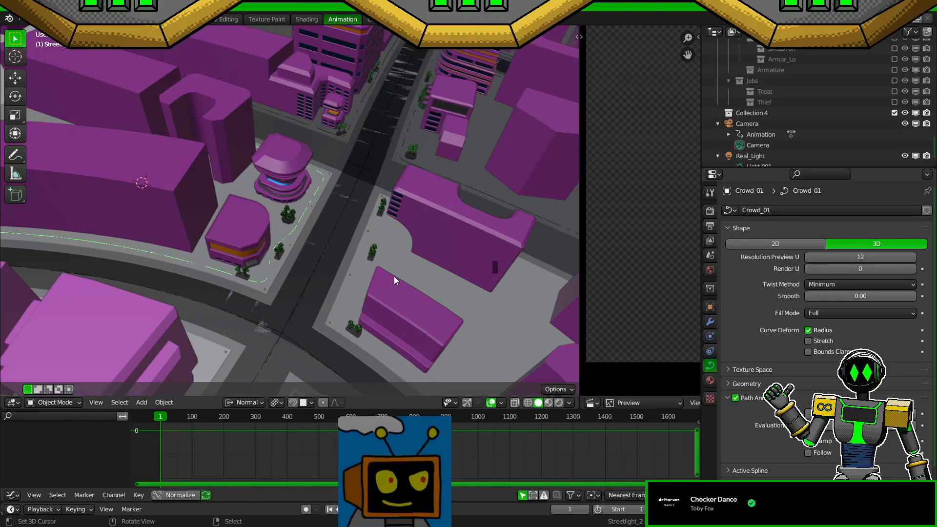
middle_drag(377, 230, 299, 189)
key(ctrl+s)
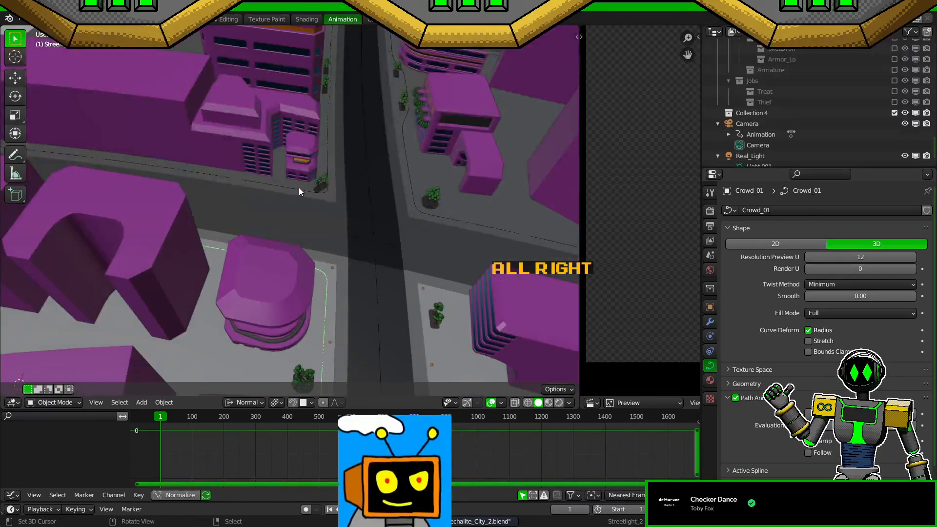
Step: Select the Crowd_02, Crowd_05 and Crowd_03 sidewalk paths together and convert them from meshes to curves
click(299, 188)
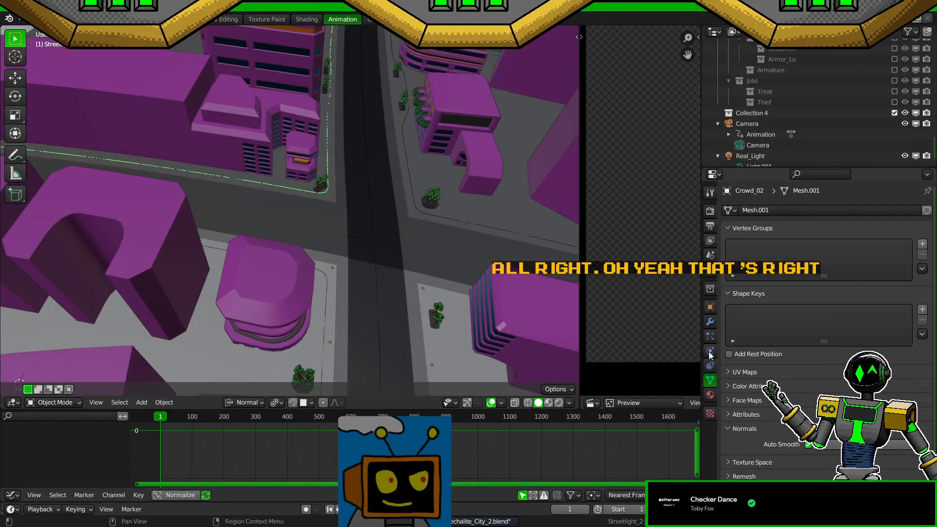
middle_drag(449, 222, 328, 276)
shift+click(310, 290)
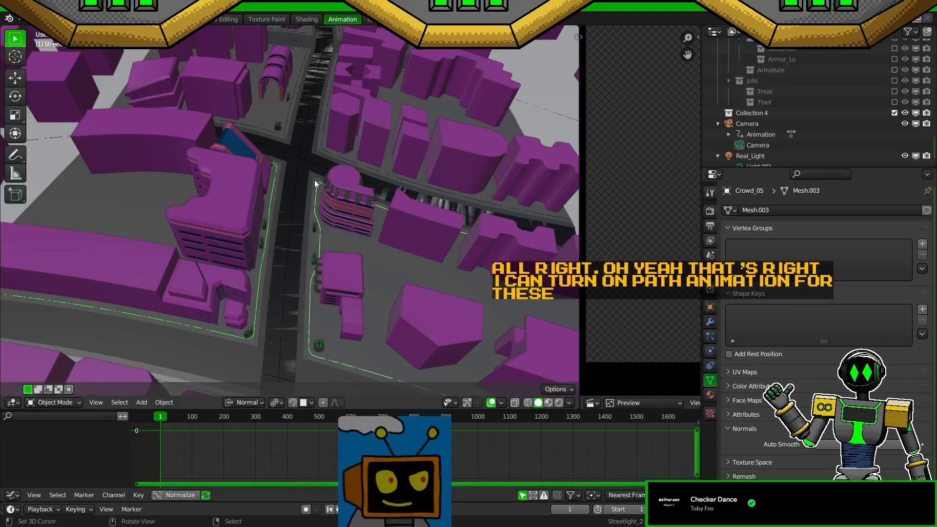
click(326, 151)
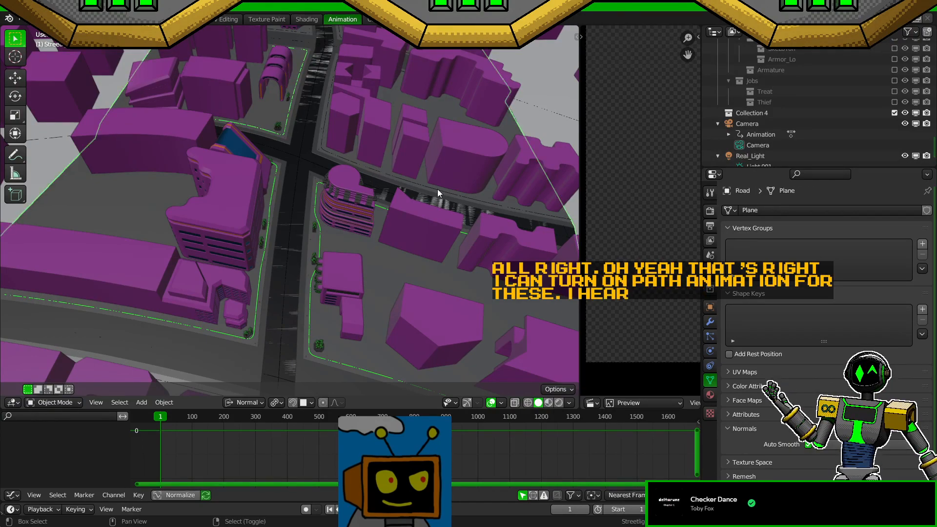
right_click(443, 206)
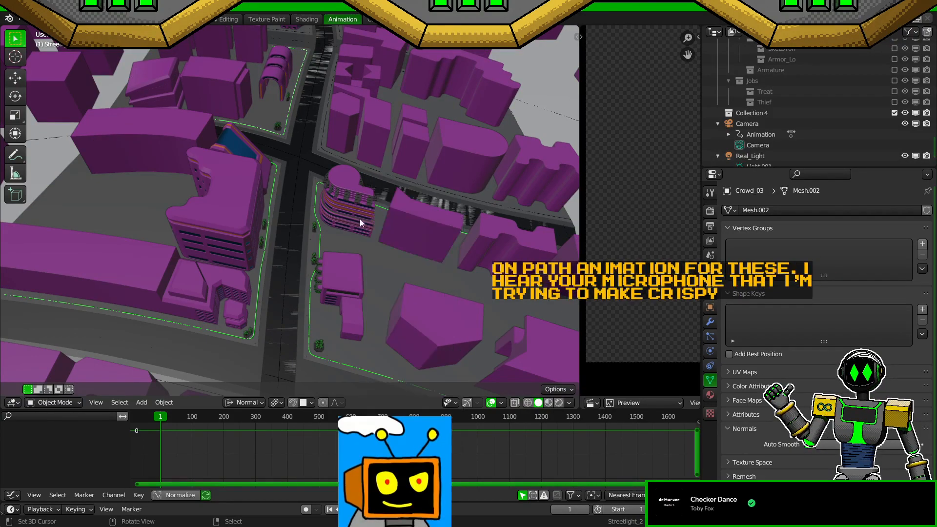
key(q)
click(431, 215)
Step: Convert the Crowd_06 path on the block across the intersection from a mesh to a curve
shift+middle_drag(342, 143, 339, 271)
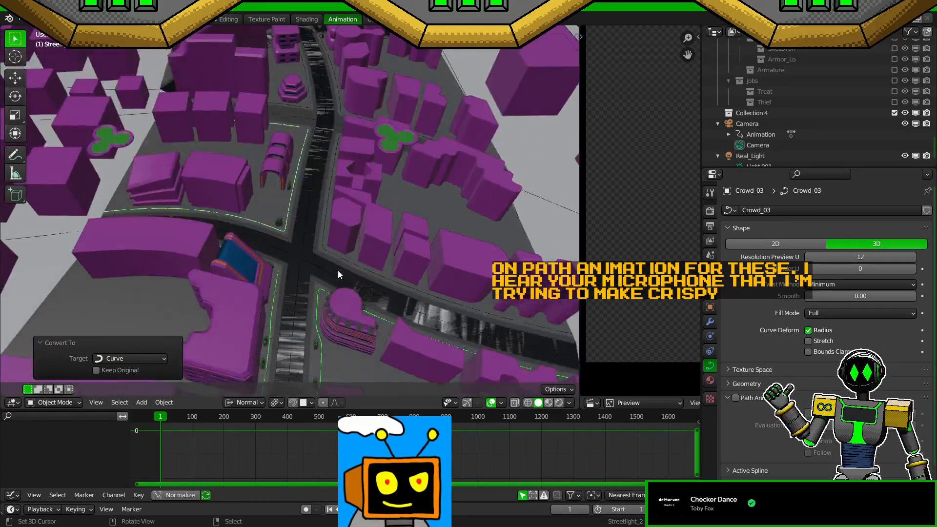
scroll(340, 259, up, 3)
right_click(341, 253)
right_click(340, 252)
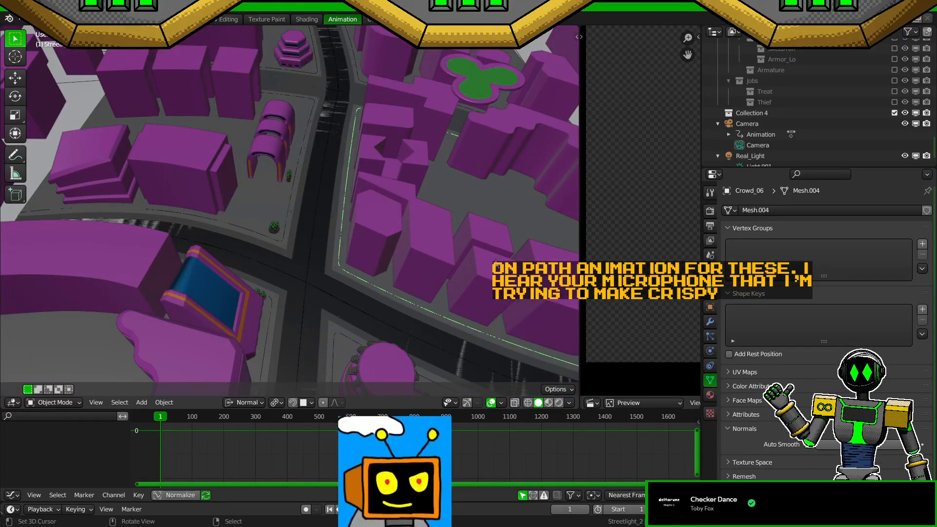
key(q)
click(441, 259)
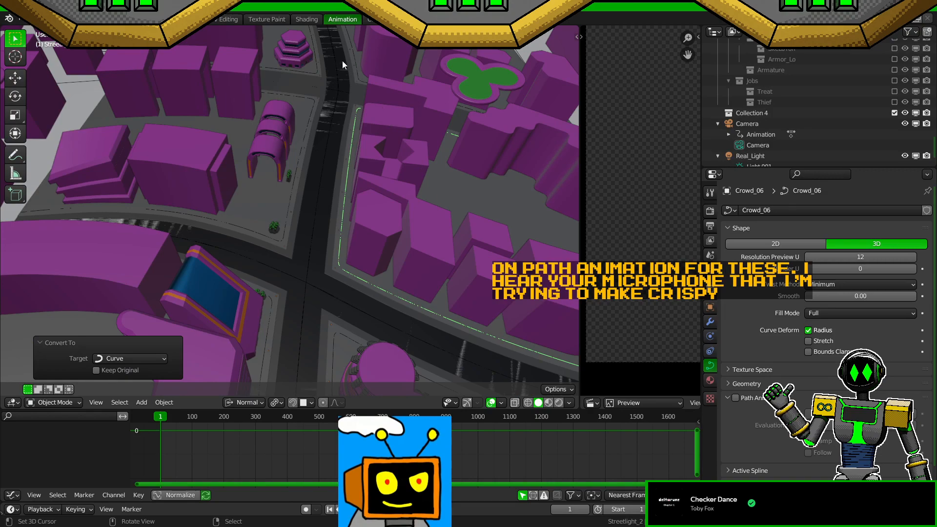
Step: Convert the Crowd_04 and Crowd_07 paths on the blocks farther up the main road from meshes to curves
right_click(314, 68)
key(q)
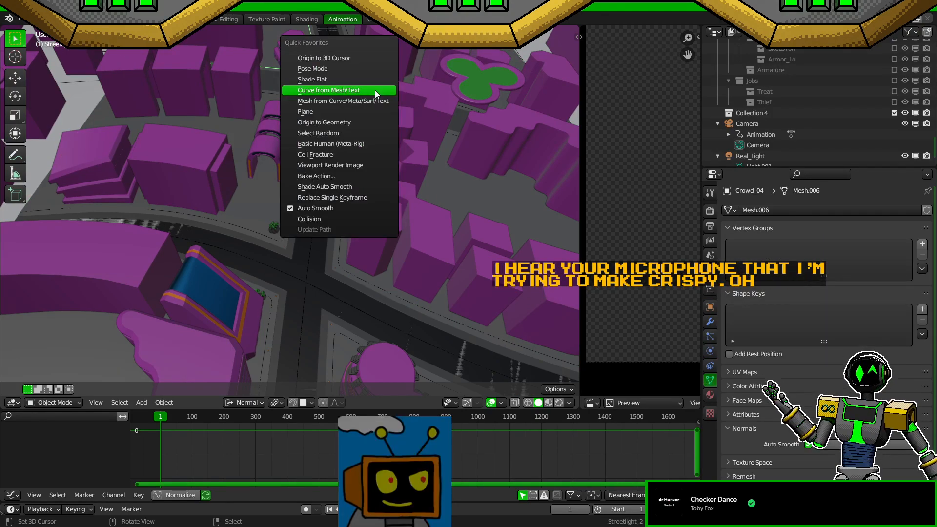
click(375, 90)
right_click(361, 81)
key(q)
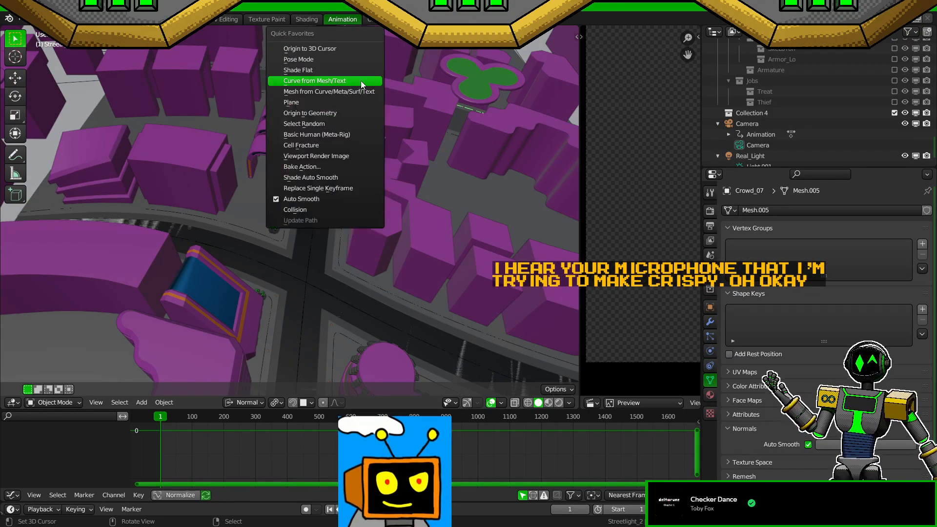
click(361, 80)
Step: Convert the Crowd_08 path at the far end of the main road from a mesh to a curve
scroll(359, 80, down, 3)
shift+middle_drag(360, 80, 347, 215)
right_click(316, 101)
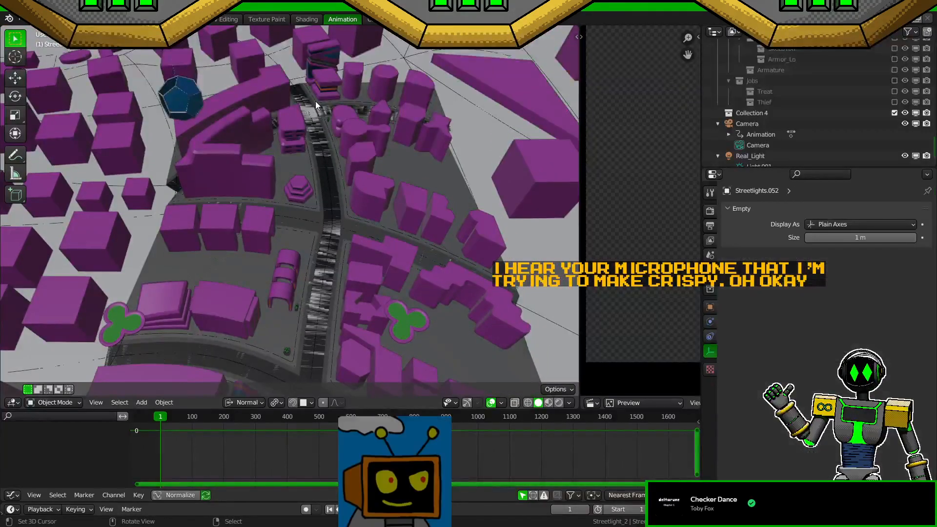
key(q)
click(379, 133)
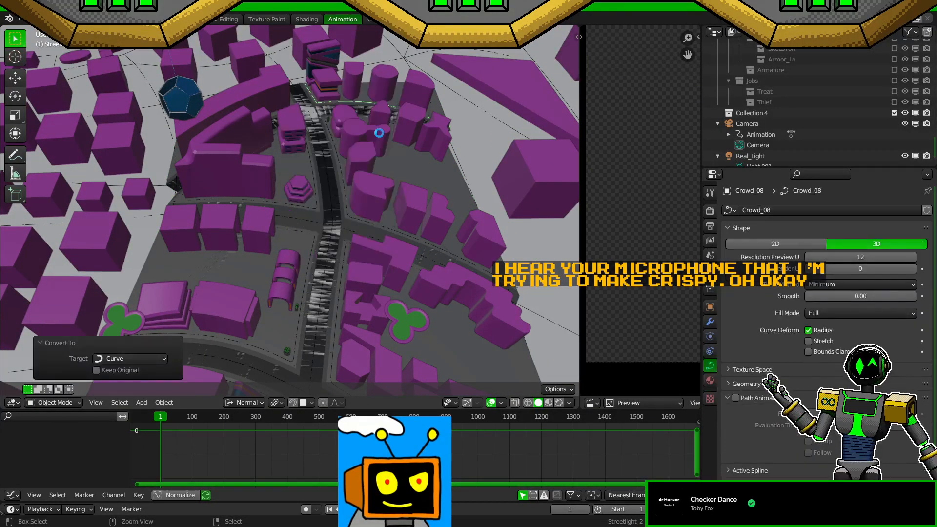
Step: Enable Path Animation on the Crowd_02, Crowd_05, Crowd_03 and Crowd_06 curves around the intersection
shift+middle_drag(398, 294, 418, 80)
scroll(418, 80, up, 3)
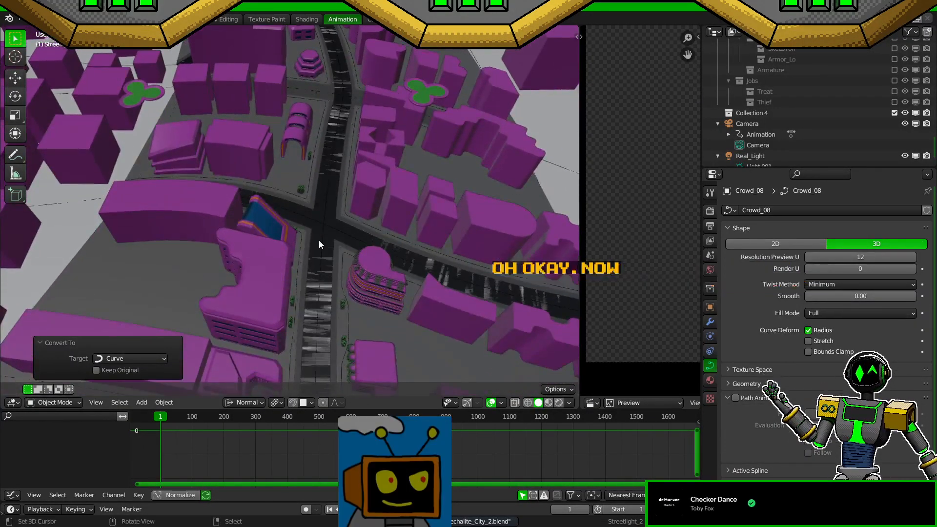
right_click(299, 273)
shift+middle_drag(346, 264, 367, 238)
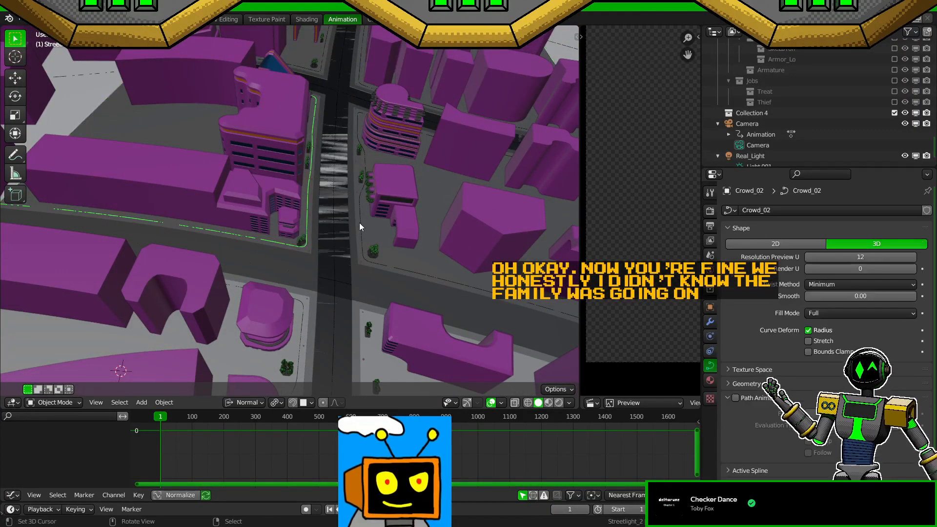
shift+right_click(360, 194)
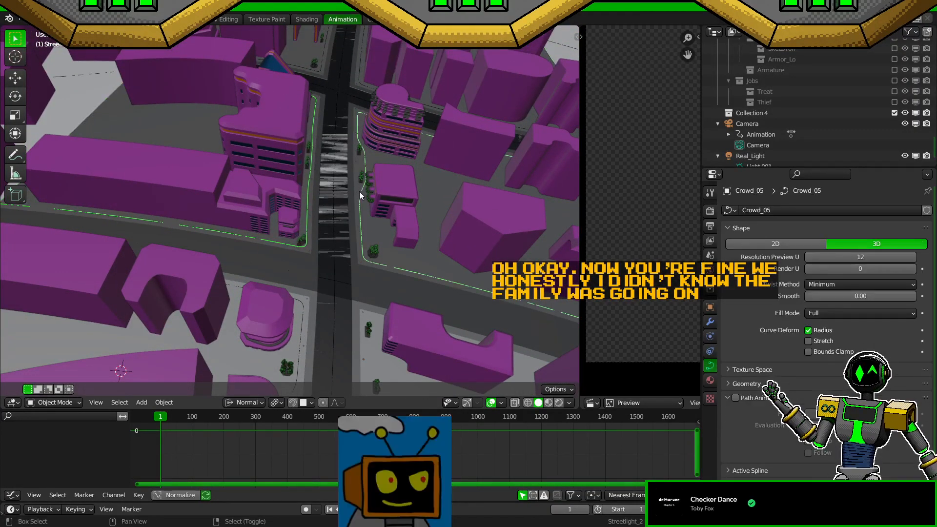
shift+right_click(324, 51)
shift+right_click(362, 59)
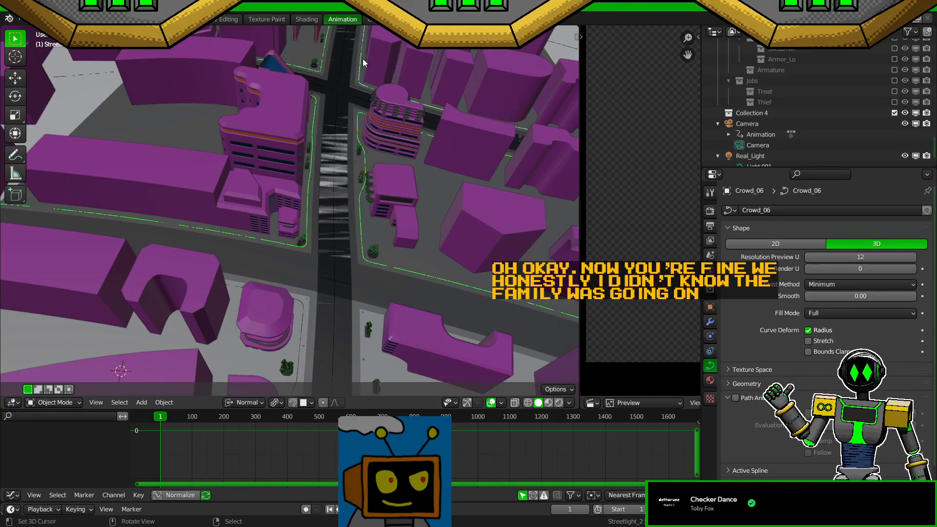
click(736, 397)
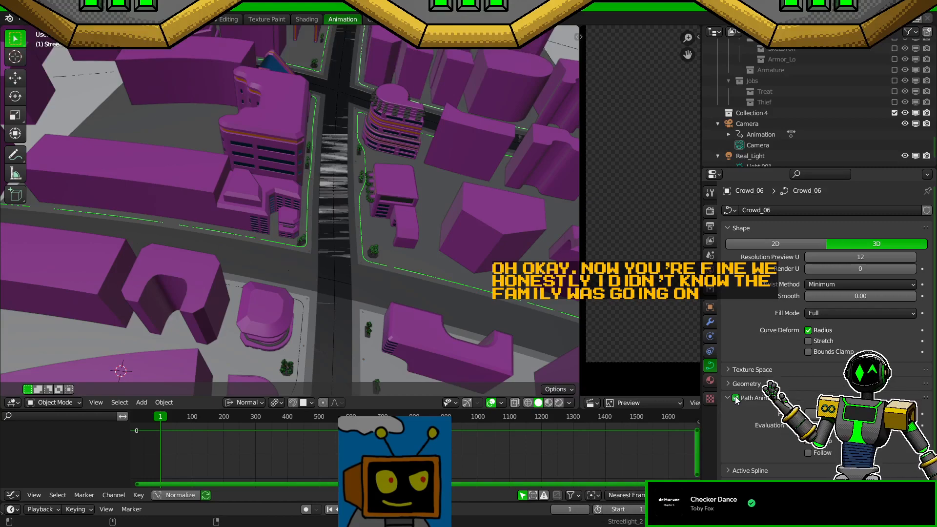
shift+right_click(302, 309)
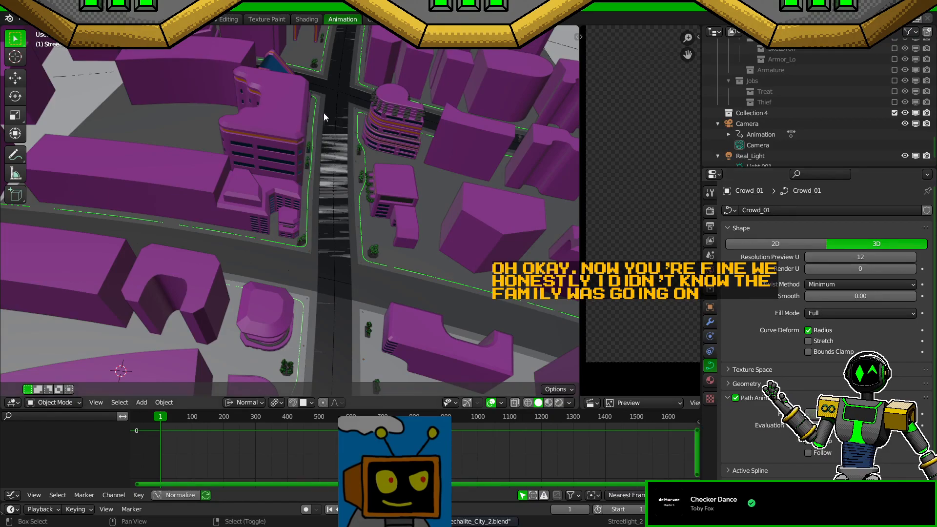
Step: Enable Path Animation on the Crowd_04, Crowd_07 and Crowd_08 curves along the upper road
shift+middle_drag(323, 109, 299, 332)
click(312, 119)
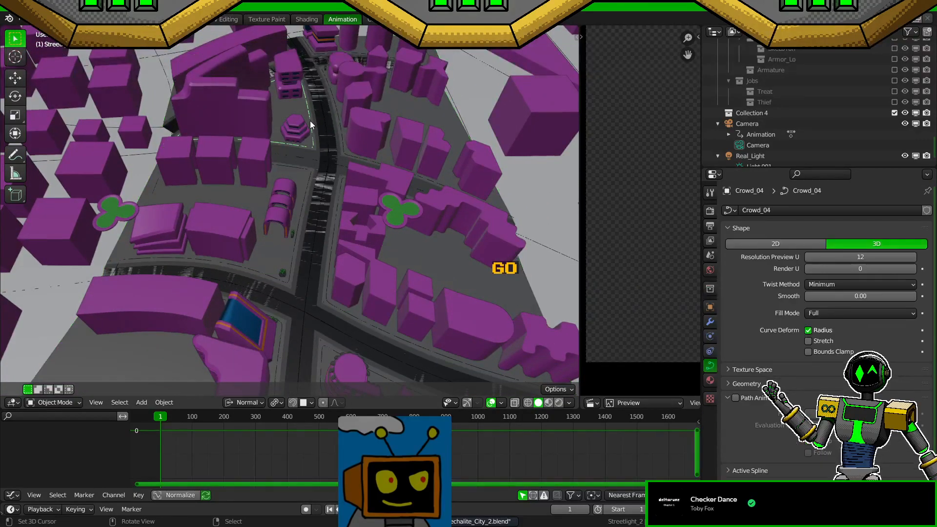
key(KP_Decimal)
shift+middle_drag(452, 201, 319, 210)
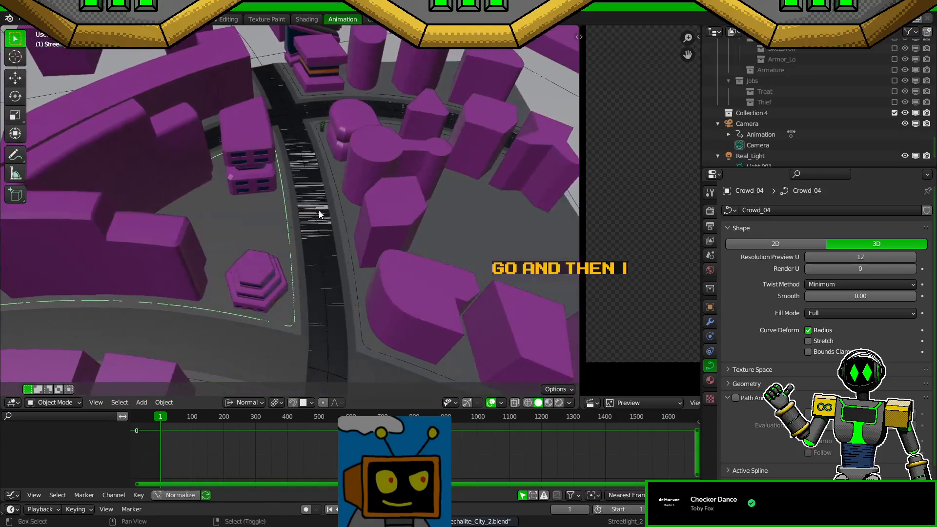
click(301, 90)
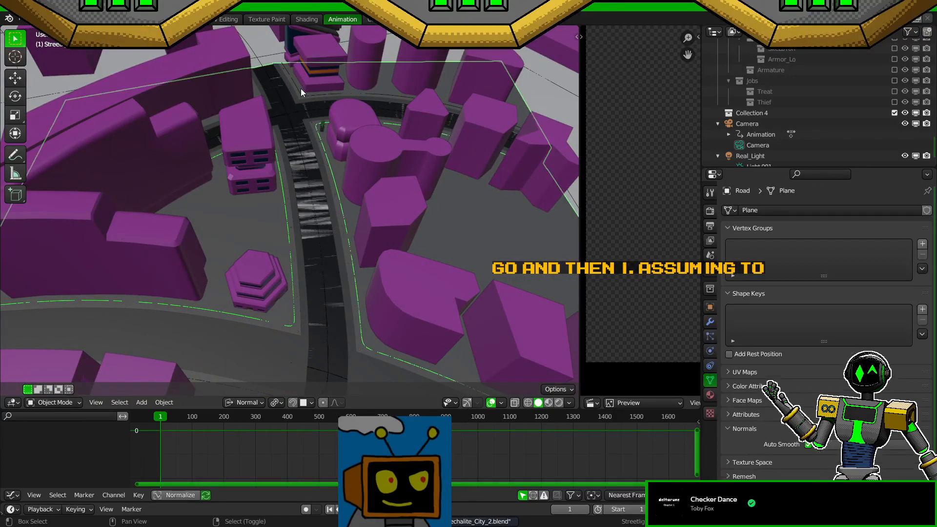
click(300, 90)
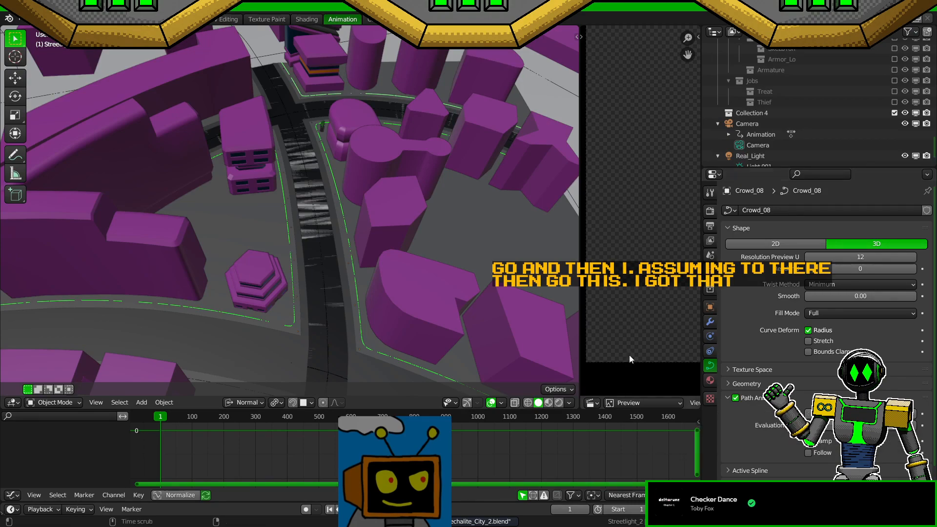
Step: Check the Path Animation setting on the Crowd_03 and Crowd_06 curves
scroll(303, 332, down, 5)
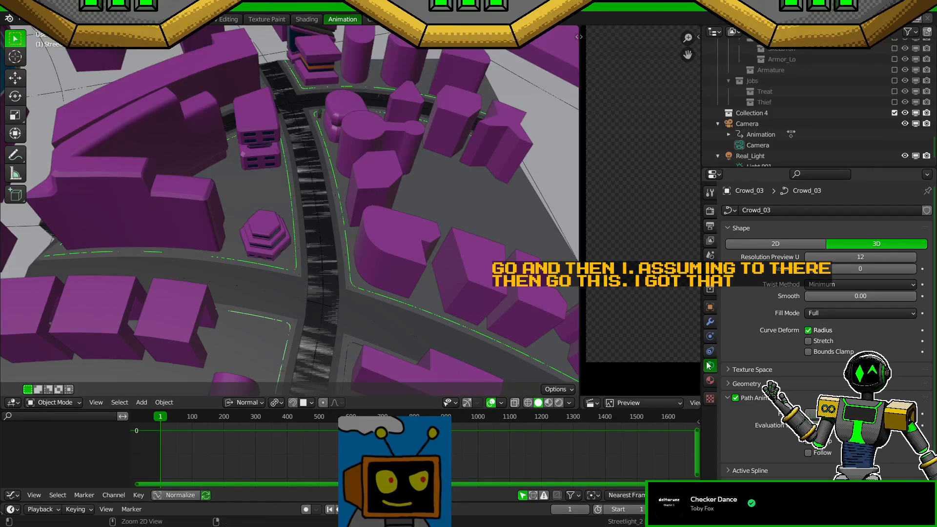
shift+middle_drag(398, 268, 412, 108)
scroll(412, 107, down, 4)
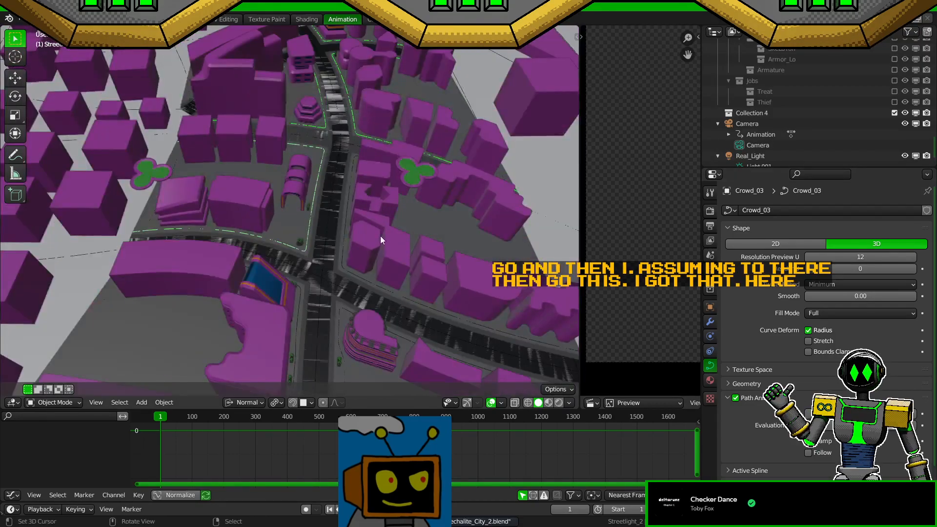
right_click(345, 267)
right_click(344, 266)
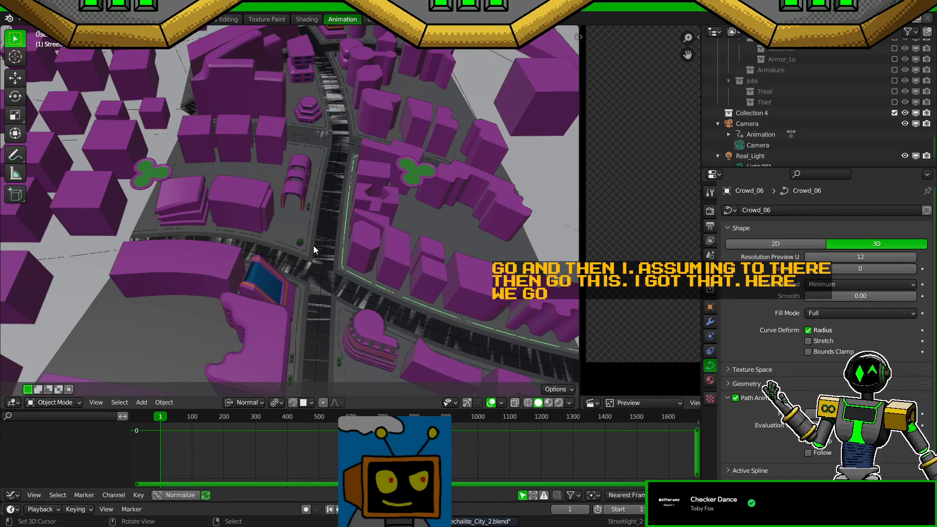
right_click(327, 241)
right_click(396, 285)
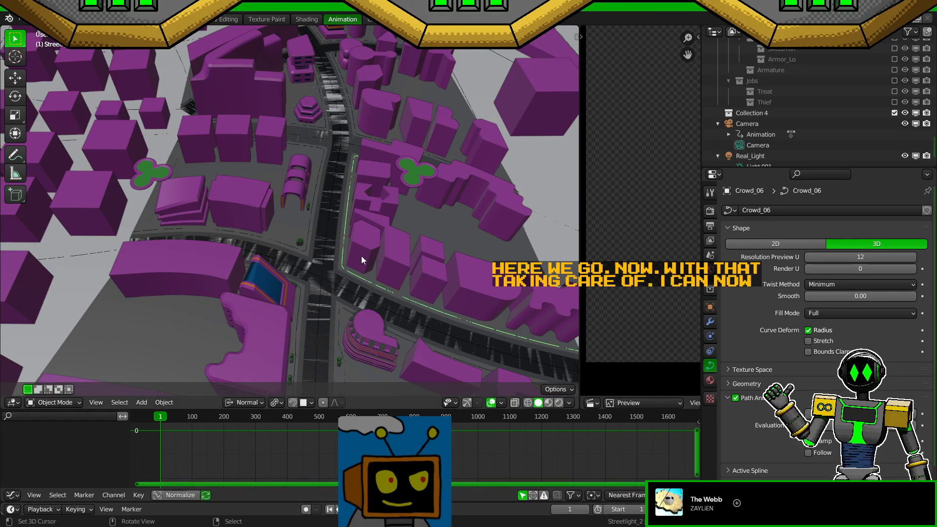
Step: Save the file and look over the street blocks near the lower intersection
shift+middle_drag(381, 298, 380, 183)
scroll(387, 198, up, 5)
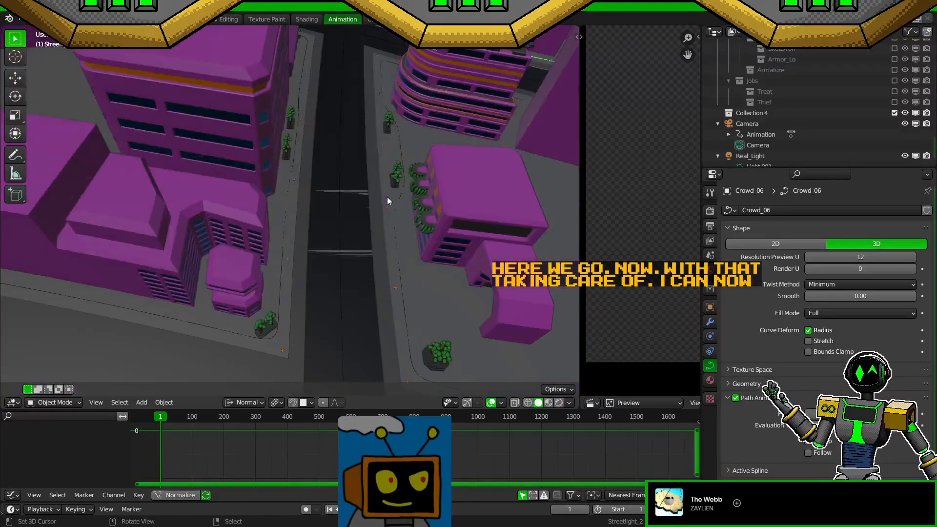
scroll(387, 198, down, 8)
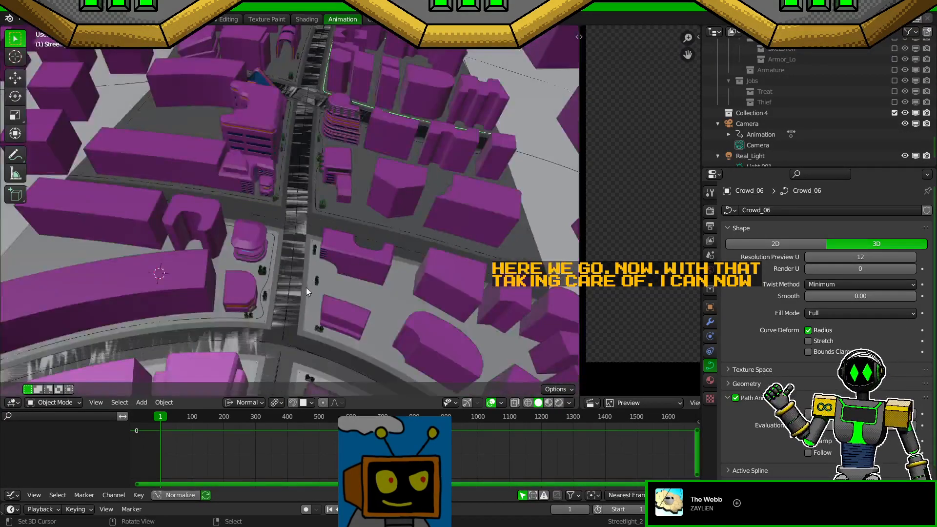
shift+middle_drag(303, 311, 308, 279)
key(ctrl+s)
scroll(330, 272, up, 2)
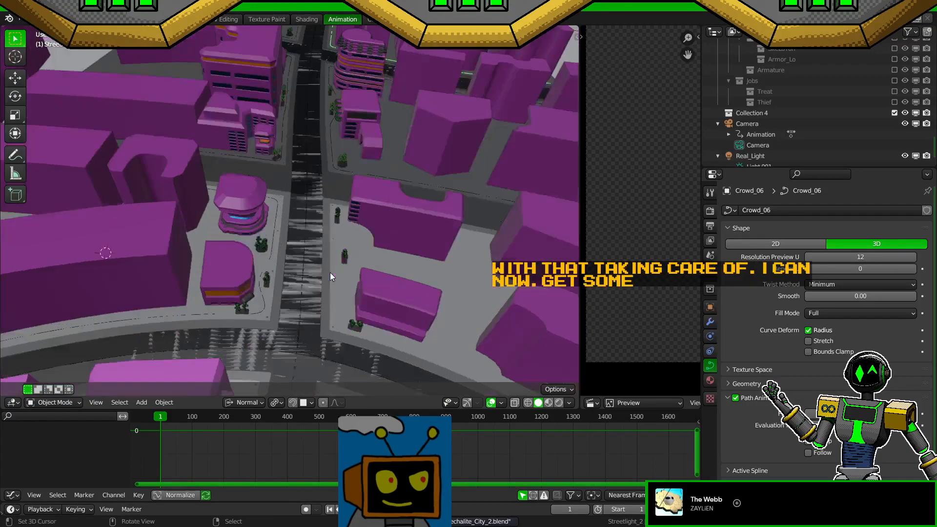
scroll(330, 273, up, 2)
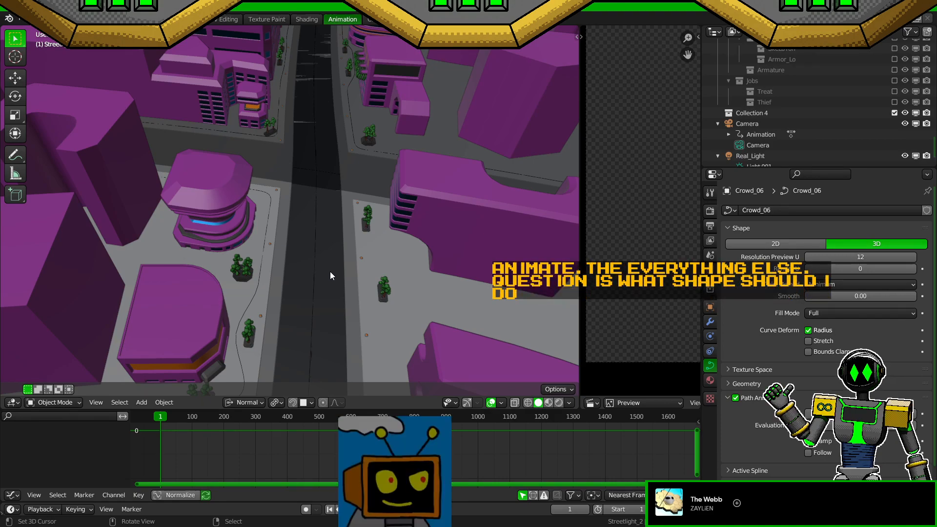
Step: Look through the scene's building, street and character collections for an object suited to the crowd
scroll(865, 140, up, 15)
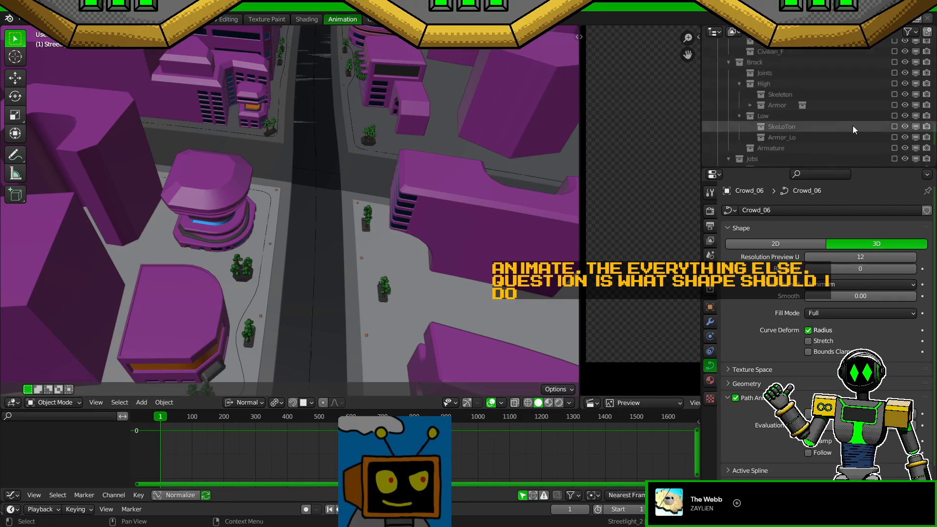
scroll(857, 138, down, 4)
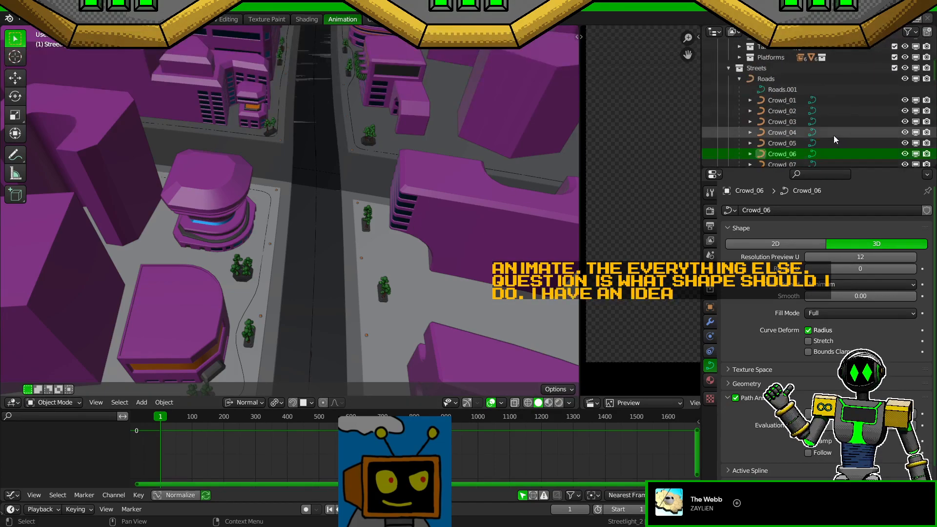
click(780, 150)
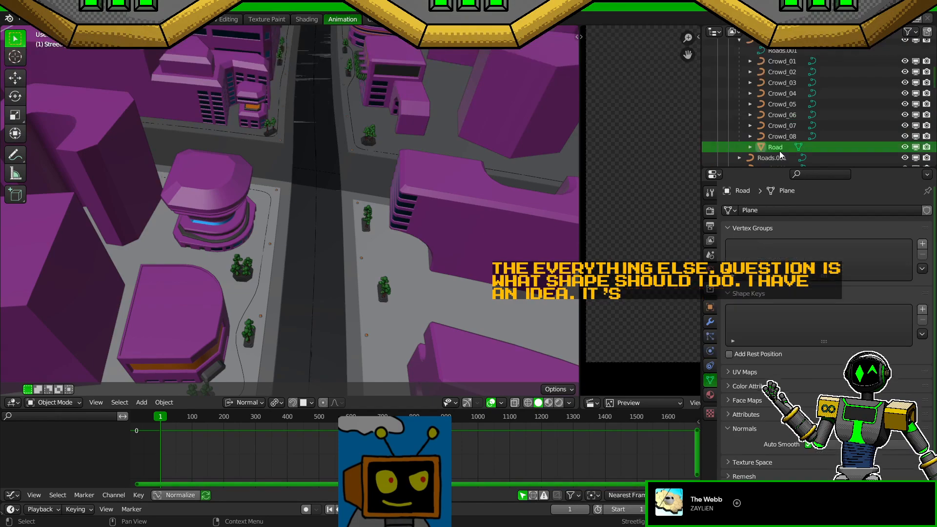
scroll(421, 217, down, 13)
scroll(346, 296, up, 9)
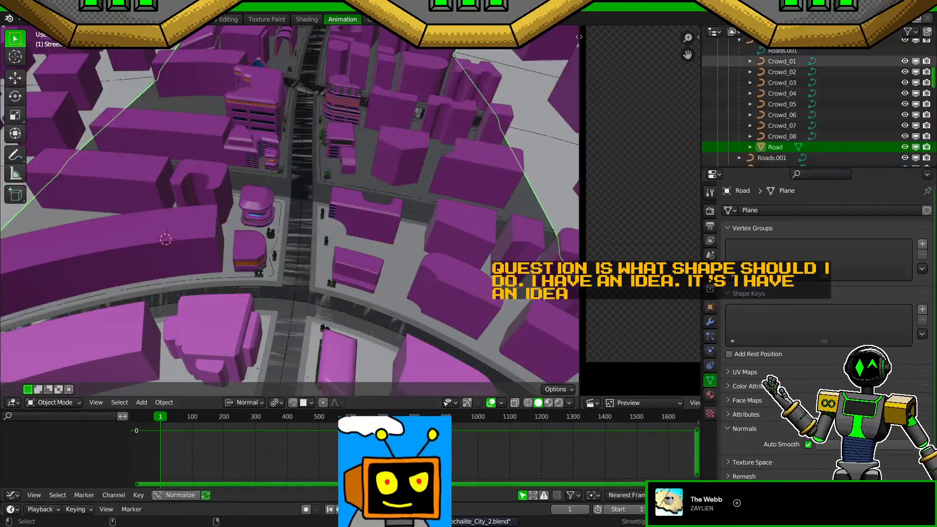
scroll(874, 64, up, 12)
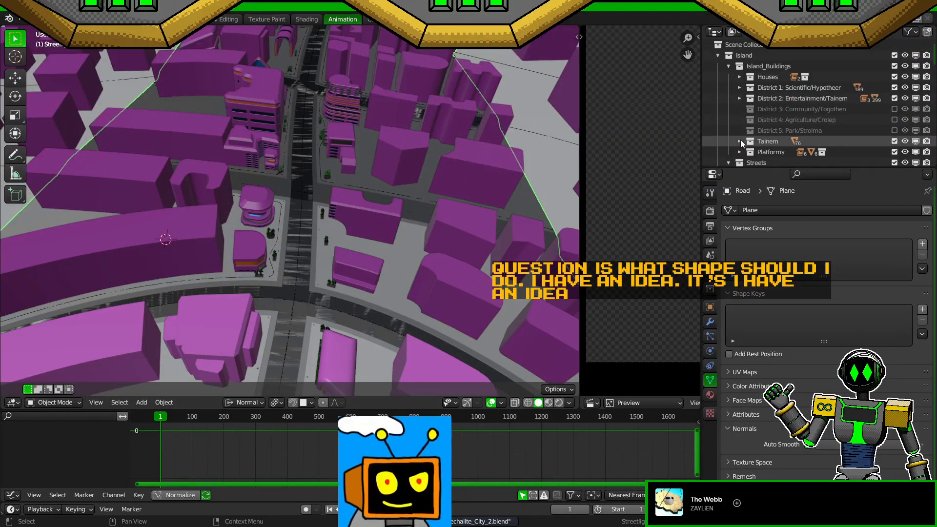
scroll(744, 138, down, 12)
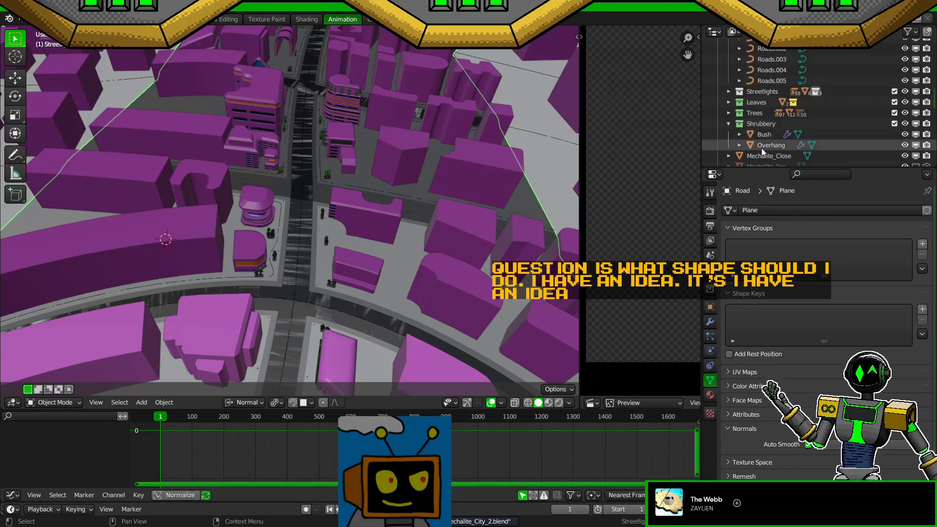
Step: Locate Leaf_2 inside the Leaf collection under Leaves and examine where it sits in the scene
click(729, 102)
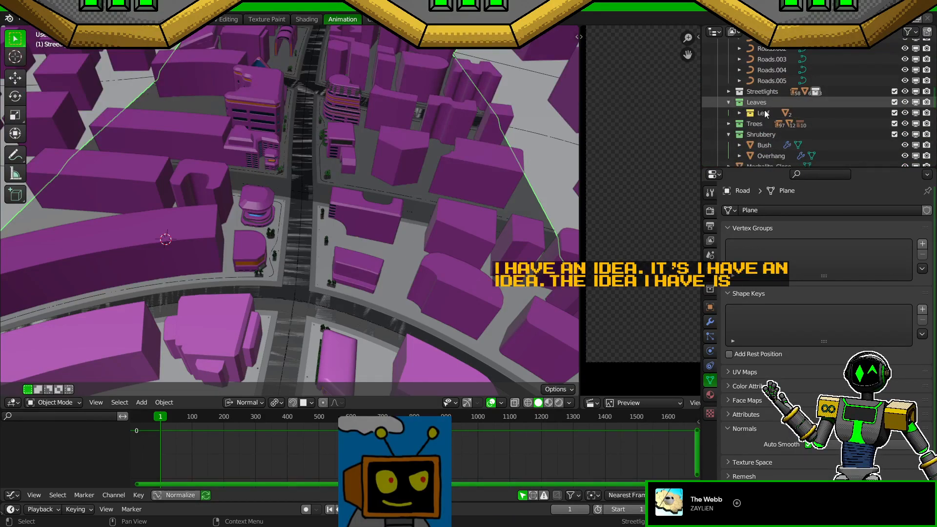
click(740, 114)
scroll(761, 116, down, 1)
click(777, 115)
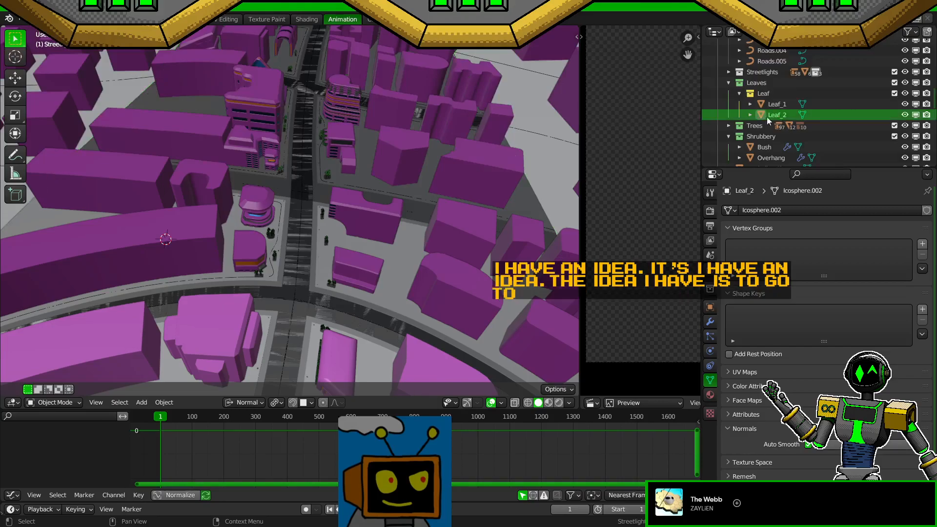
key(KP_Decimal)
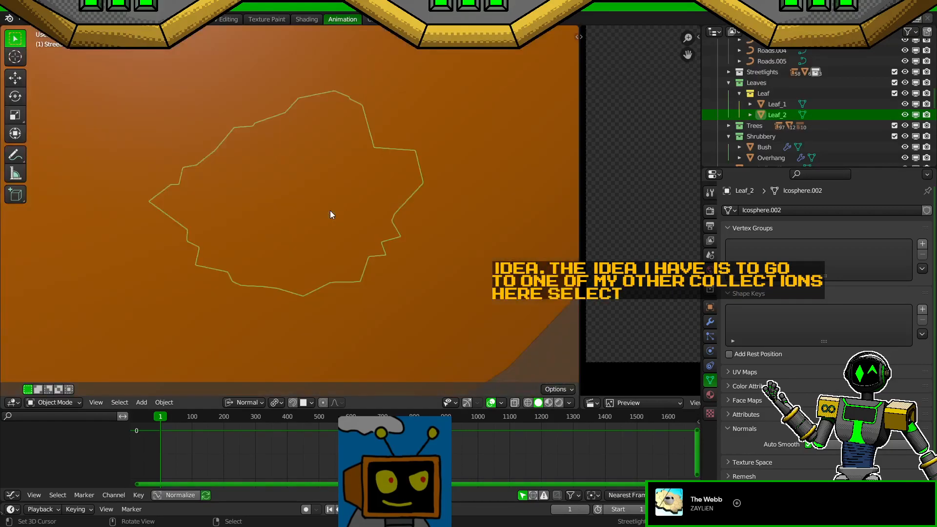
scroll(367, 203, down, 6)
mouse_move(381, 228)
middle_down()
mouse_move(368, 179)
mouse_move(309, 173)
mouse_move(385, 198)
mouse_move(369, 245)
mouse_move(452, 244)
mouse_move(360, 245)
mouse_move(366, 283)
mouse_move(221, 233)
mouse_move(139, 253)
mouse_move(387, 314)
mouse_move(387, 246)
mouse_move(350, 138)
mouse_move(353, 267)
mouse_move(419, 213)
mouse_move(375, 236)
mouse_move(391, 225)
middle_up()
scroll(374, 200, down, 13)
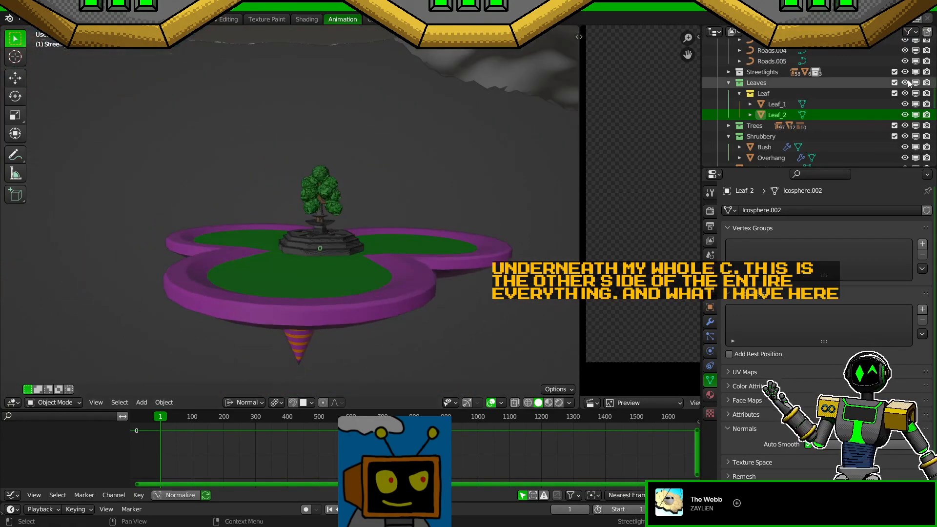
Step: Try excluding the Leaf collection from the view layer and collapse the Leaves collection
click(740, 94)
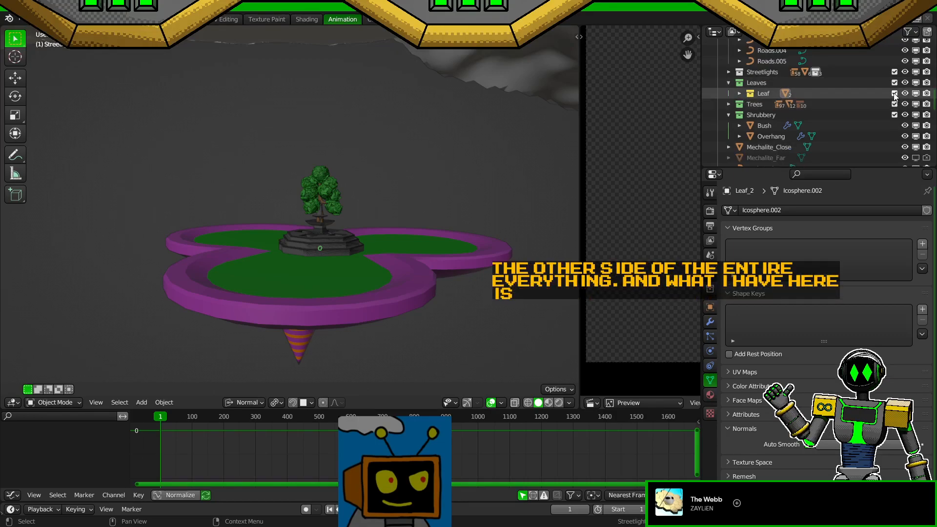
click(894, 93)
click(729, 83)
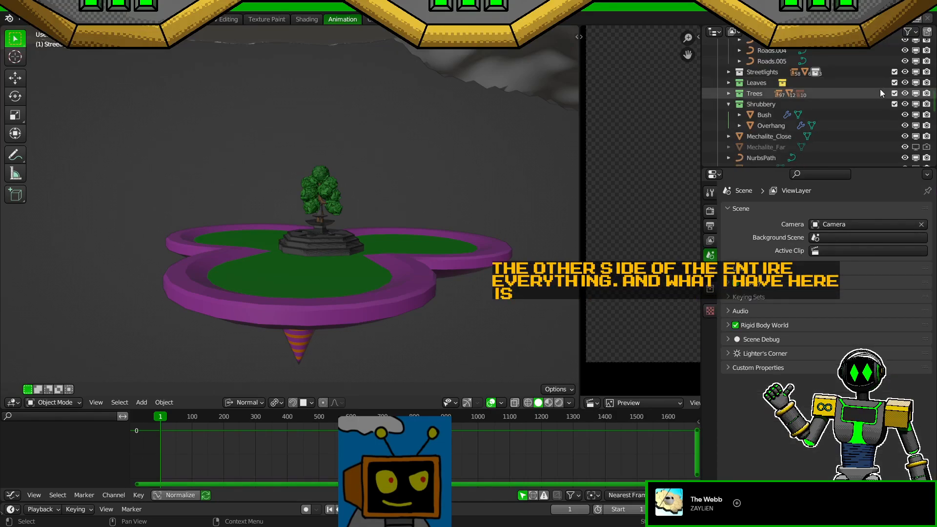
click(733, 83)
click(729, 82)
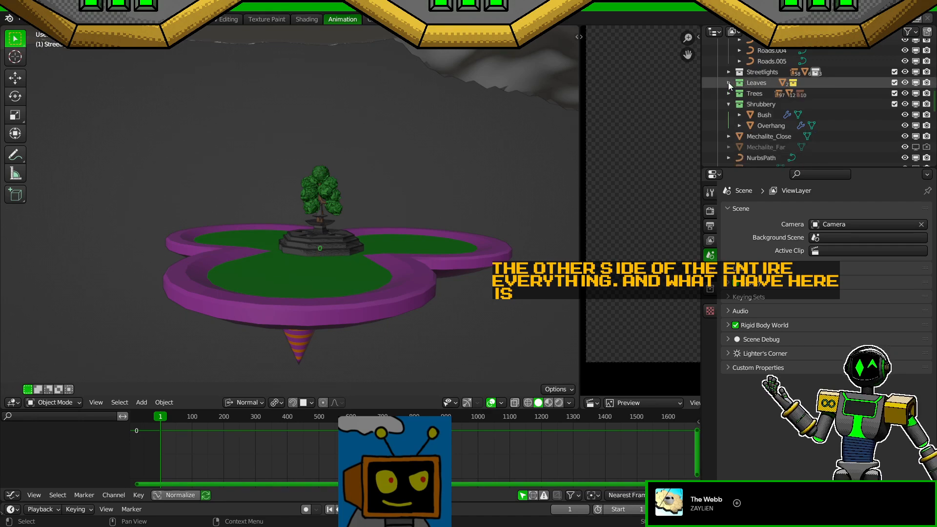
Step: Exclude the Leaves collection from the view layer, then select the garden platform and view its materials
click(895, 84)
scroll(428, 221, up, 3)
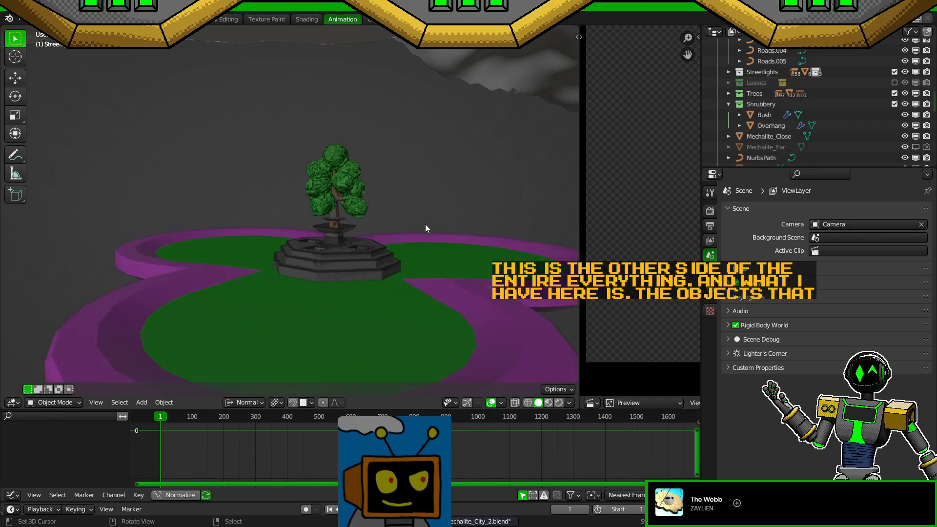
shift+middle_drag(354, 267, 298, 276)
scroll(312, 278, down, 3)
click(338, 270)
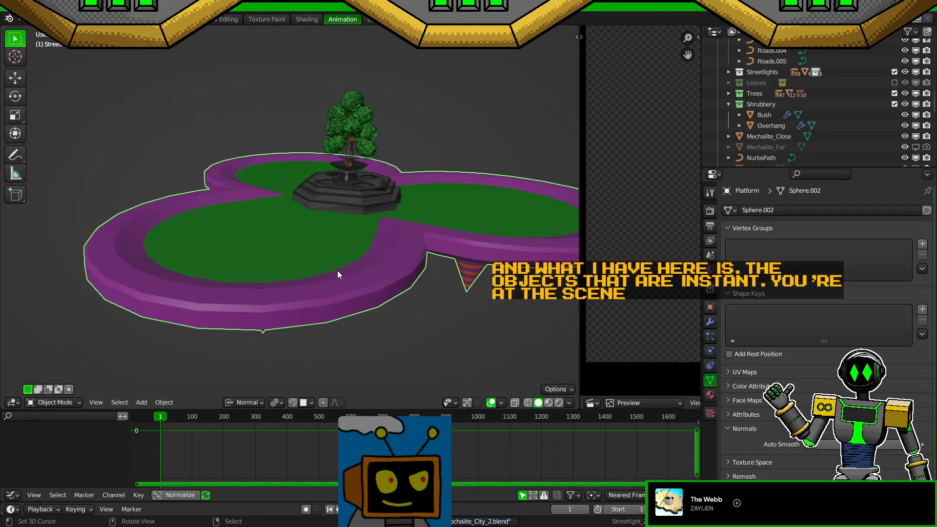
click(710, 395)
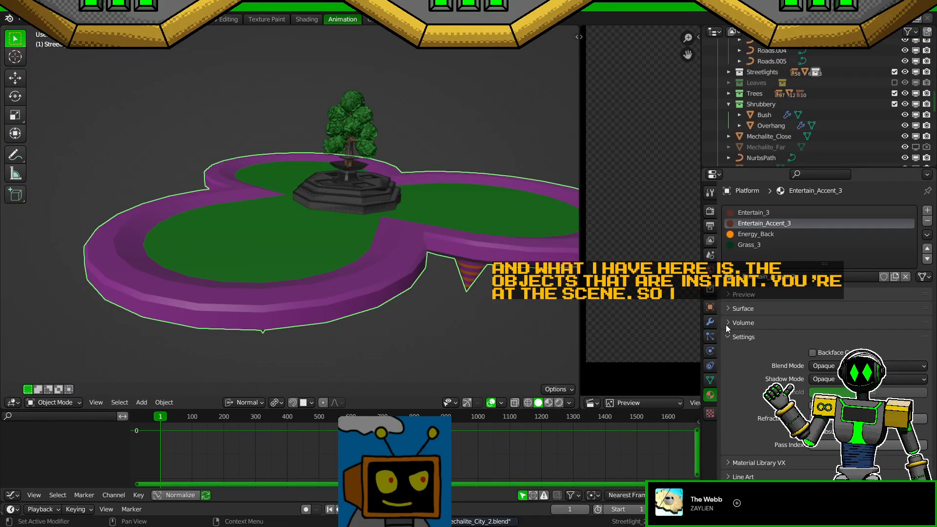
middle_drag(460, 212, 449, 231)
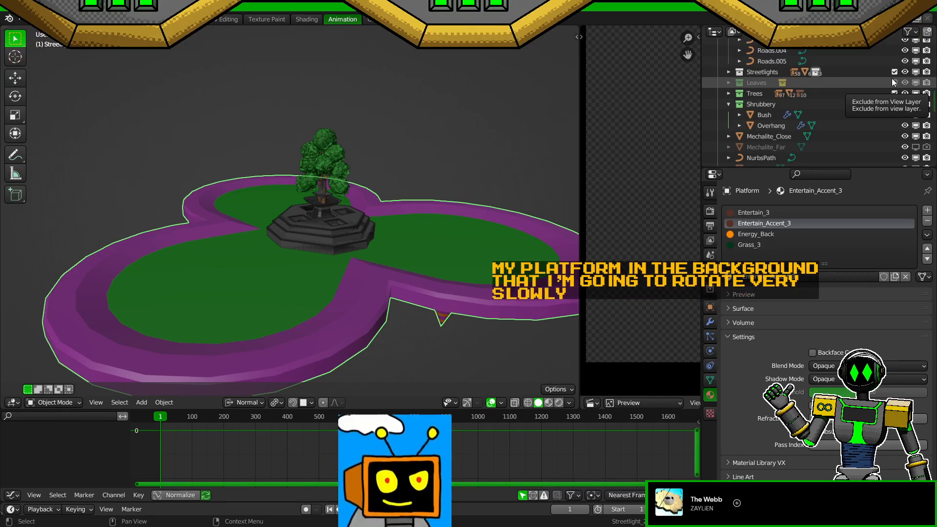
Step: Locate the Platforms collection under the island and exclude its Garden_Platform subcollection from the view layer
click(728, 72)
scroll(734, 74, down, 1)
click(739, 74)
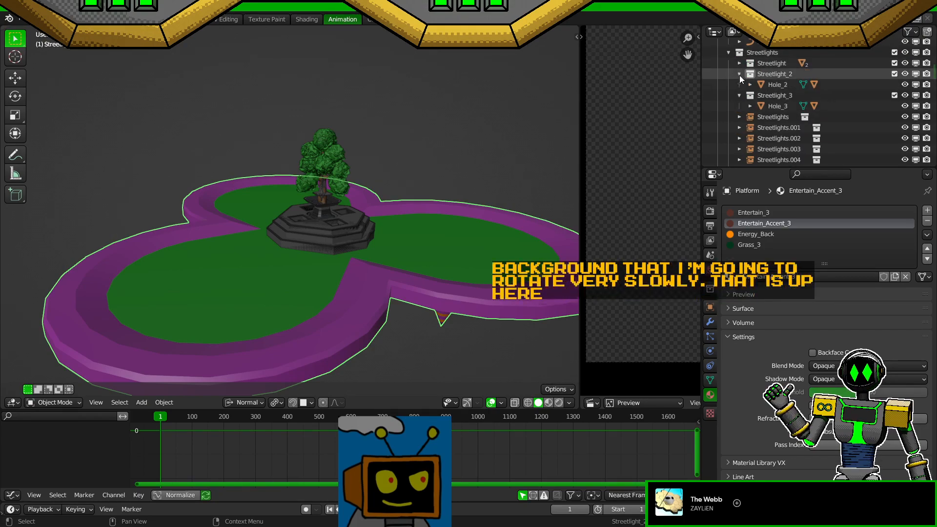
click(728, 52)
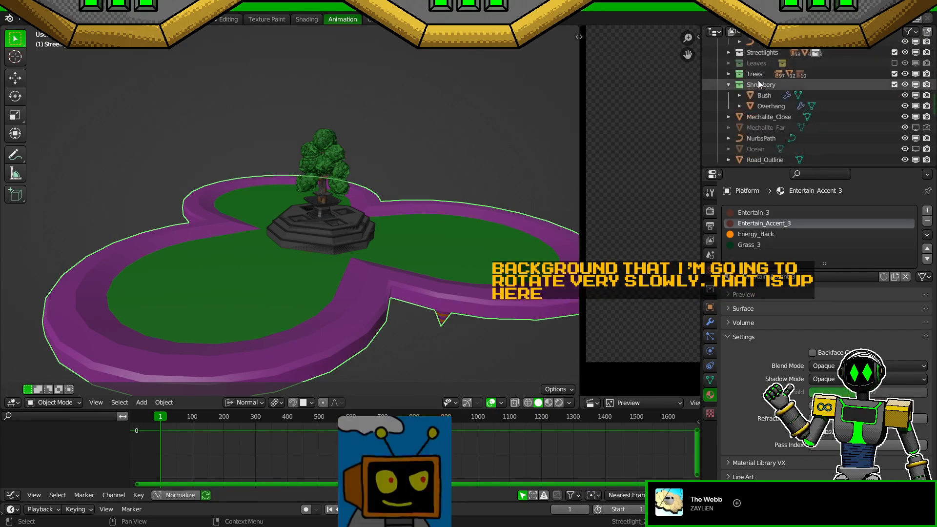
scroll(777, 96, up, 6)
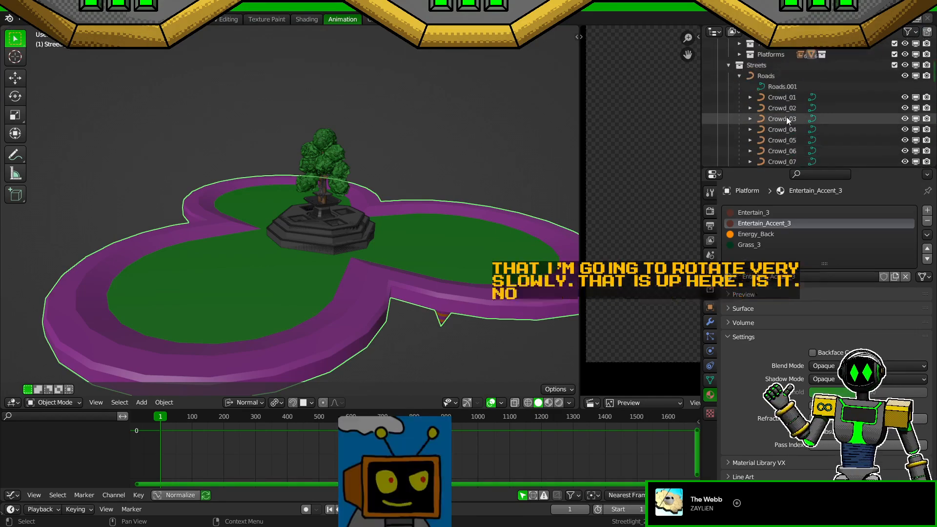
scroll(788, 120, up, 4)
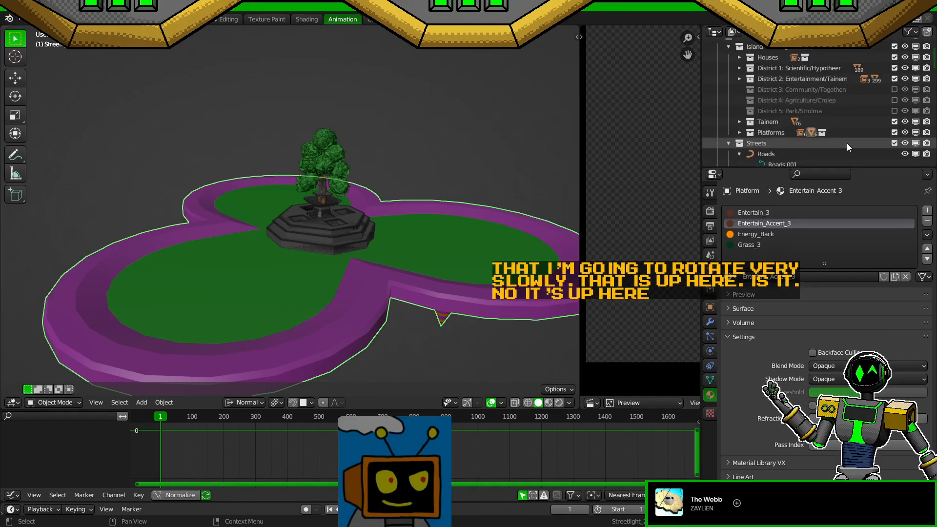
click(895, 132)
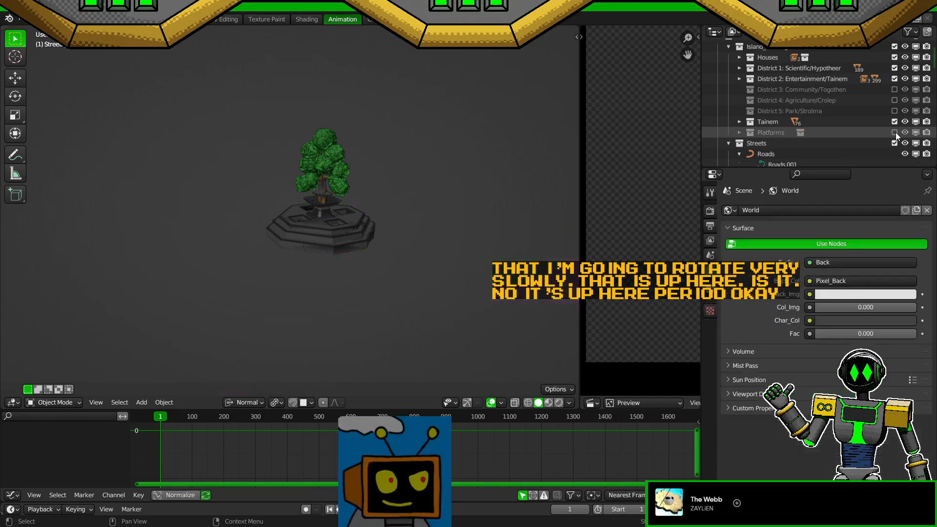
click(893, 132)
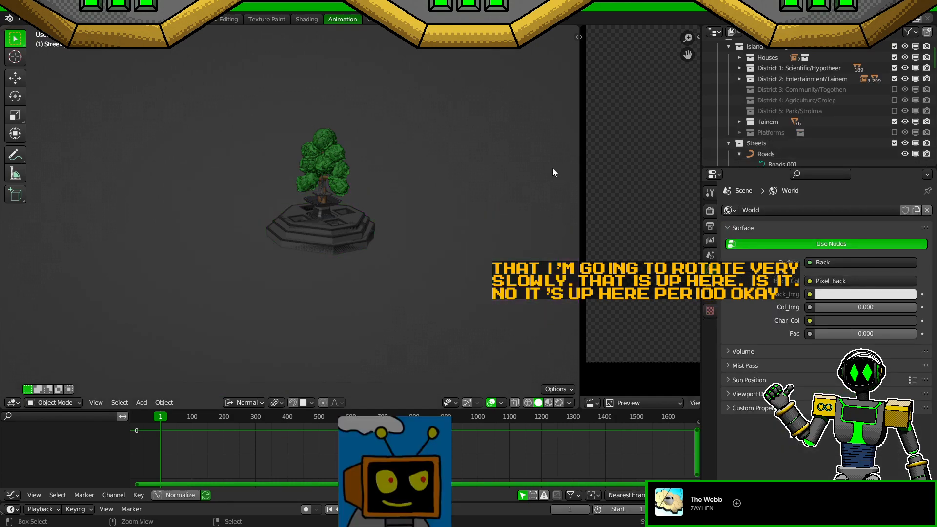
click(738, 133)
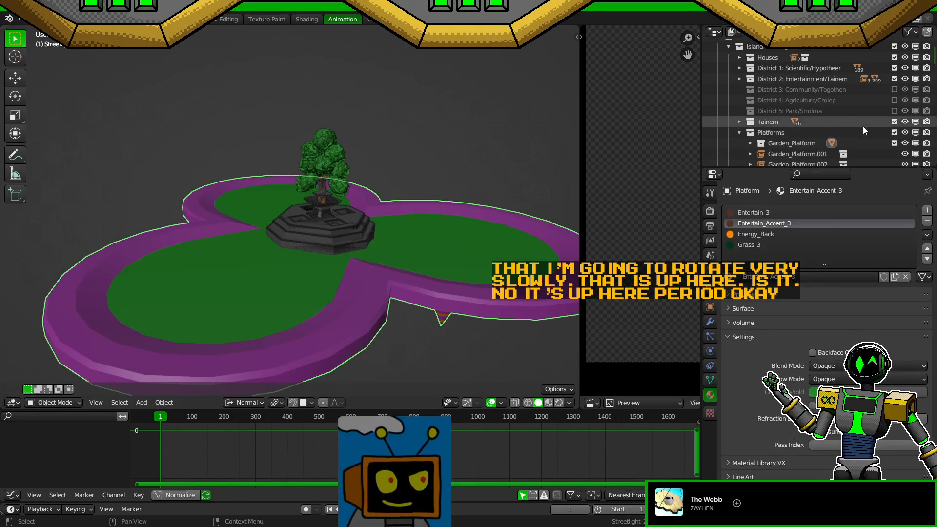
click(894, 143)
middle_drag(408, 241, 418, 296)
Step: Select the fountain base beneath the tree, examine it from several angles and save the file
key(shift+s)
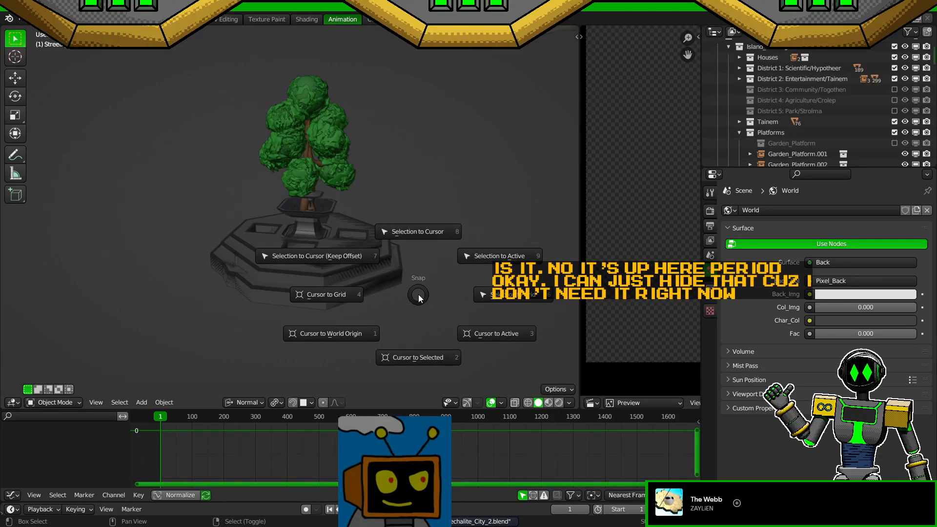
key(Escape)
click(329, 285)
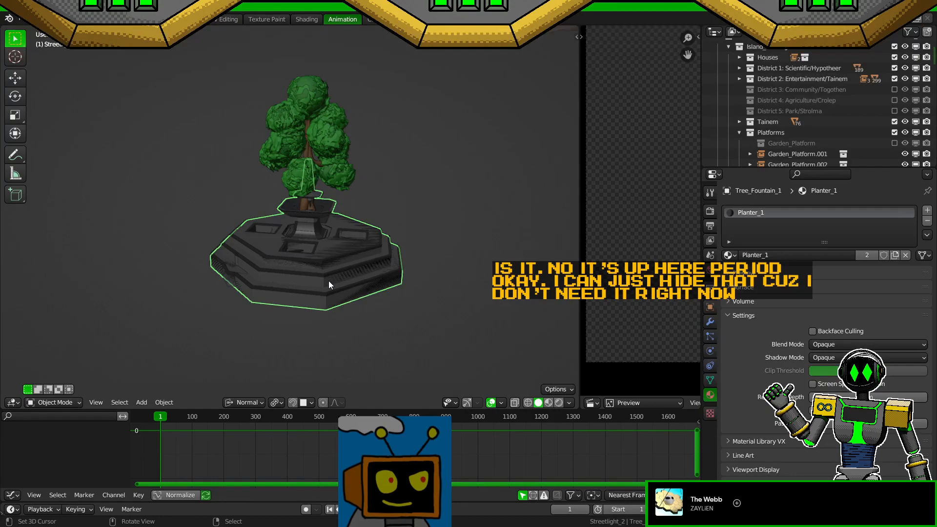
scroll(329, 281, up, 2)
mouse_move(337, 297)
middle_down()
mouse_move(354, 305)
mouse_move(351, 298)
middle_up()
key(ctrl+s)
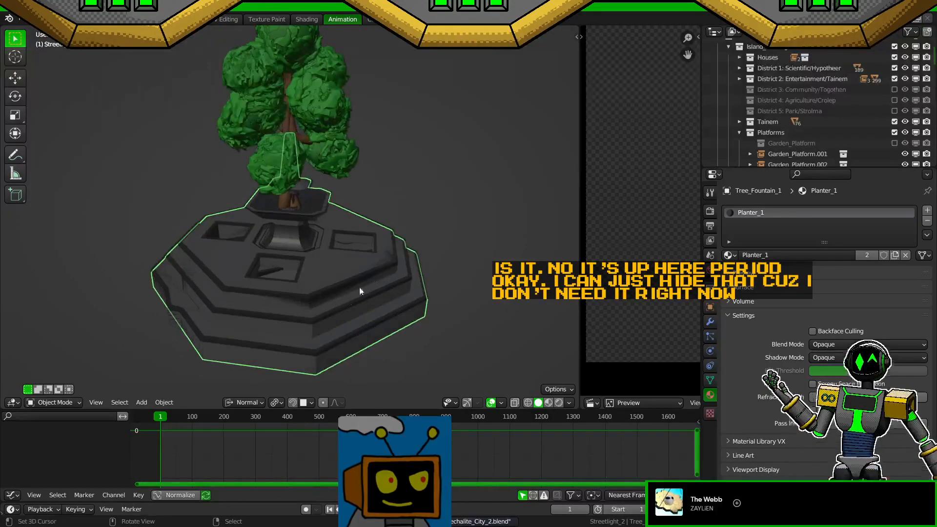
middle_drag(364, 258, 393, 245)
middle_drag(382, 241, 343, 246)
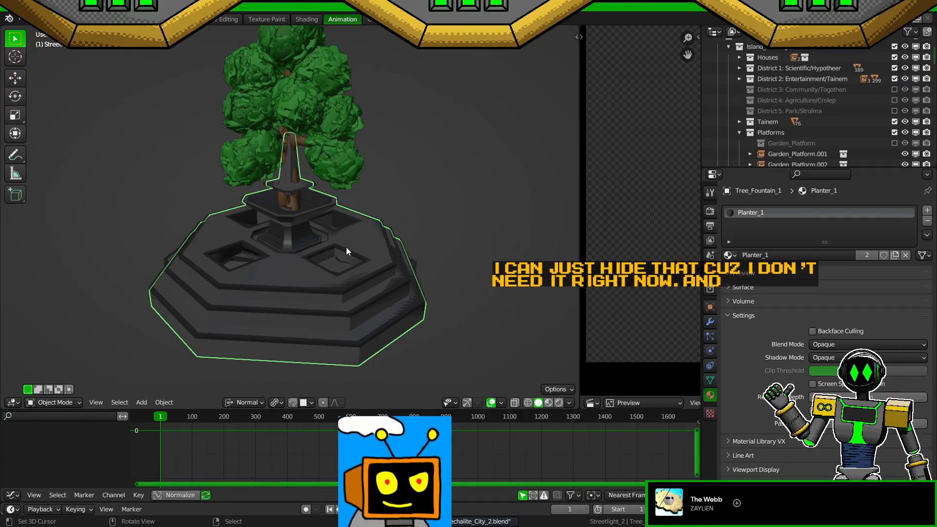
scroll(346, 247, down, 1)
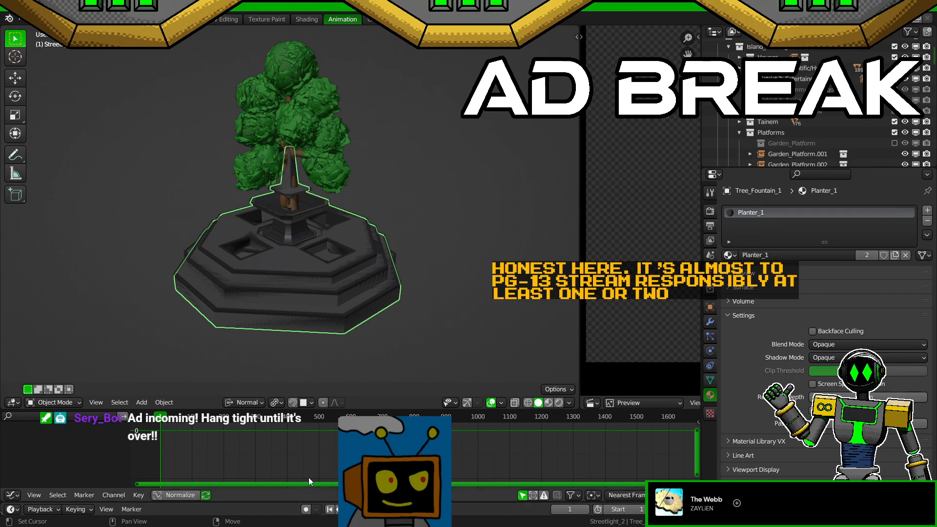
key(ctrl+s)
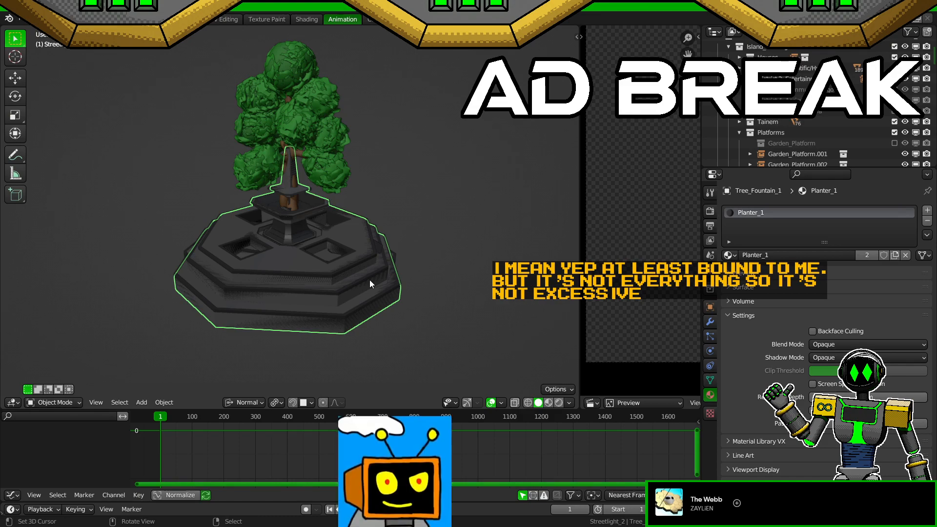
middle_drag(370, 280, 442, 302)
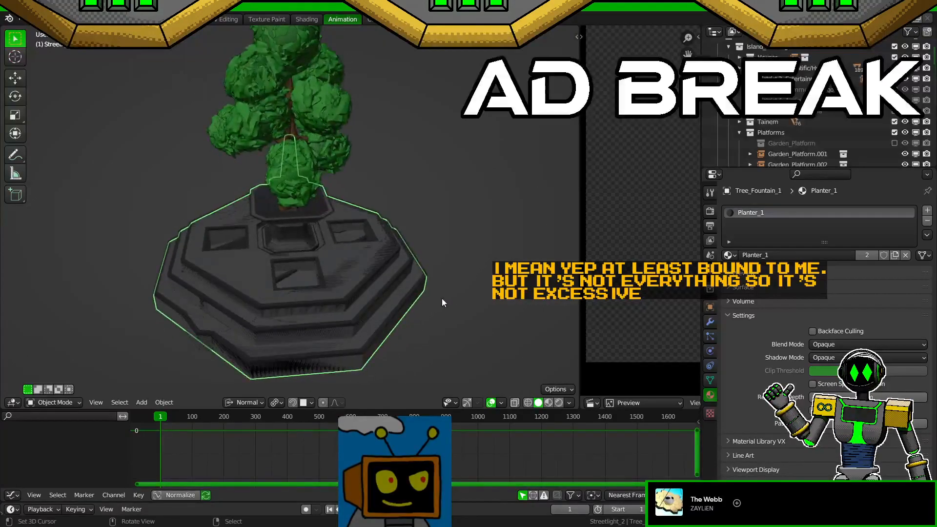
Step: Try excluding the entire Trees collection from the view layer
scroll(860, 126, down, 8)
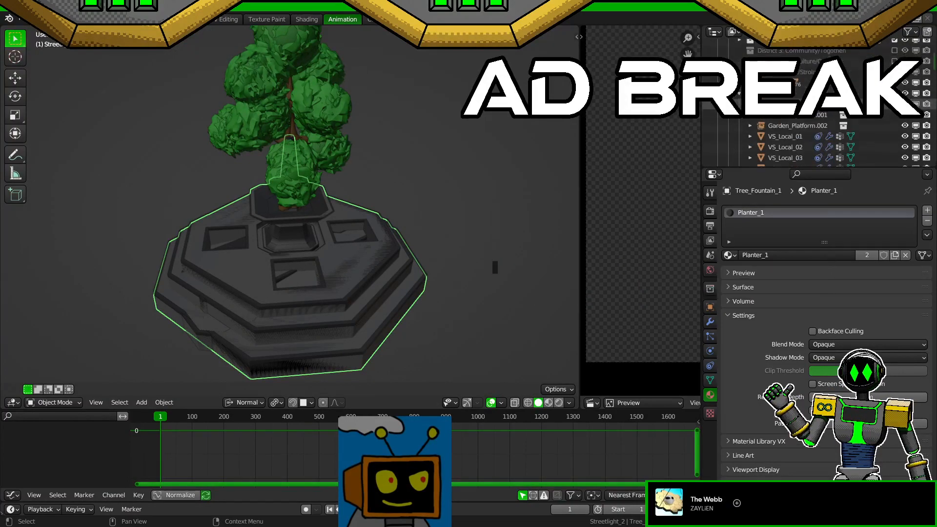
scroll(860, 131, down, 6)
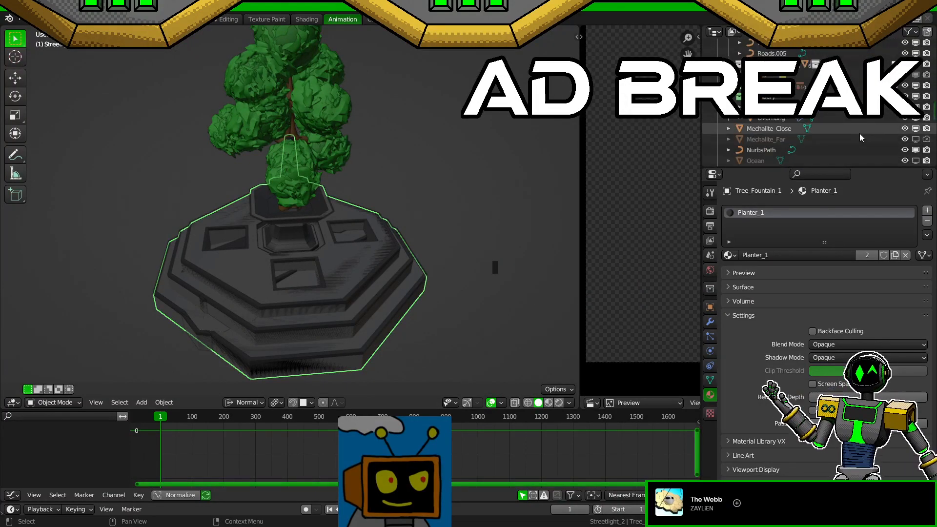
scroll(829, 122, down, 5)
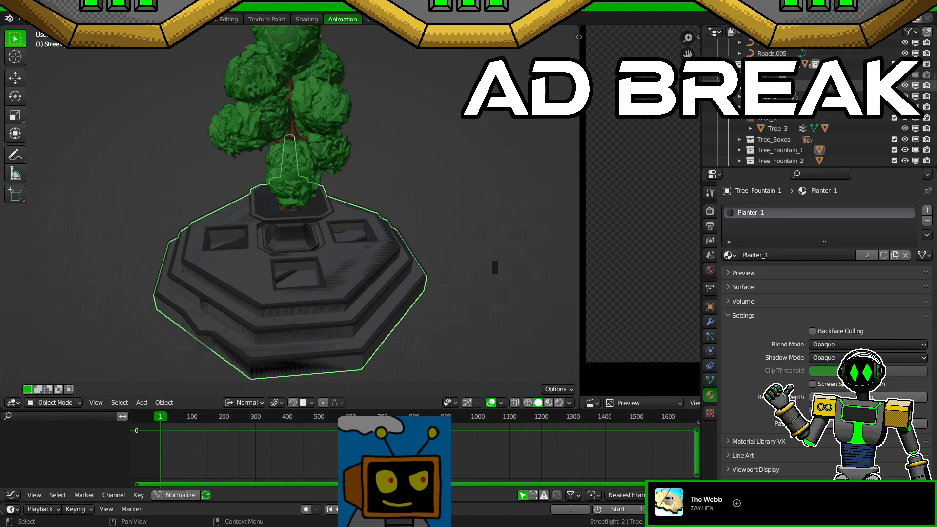
click(894, 64)
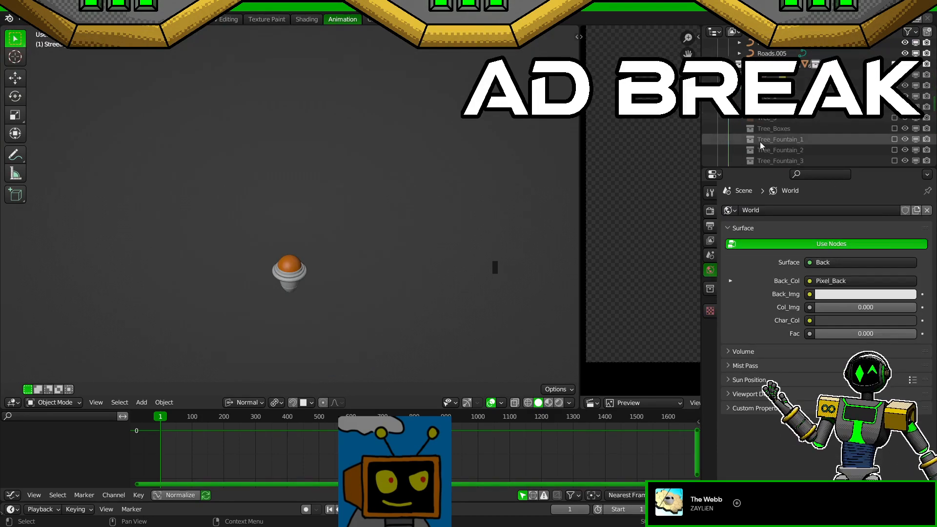
scroll(908, 136, up, 2)
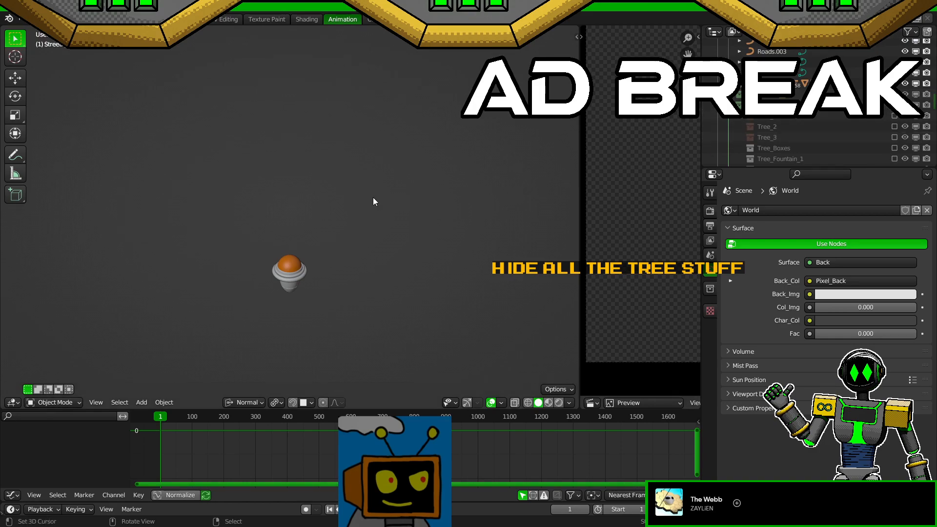
Step: Leave local view to look over the whole city, return to the isolated objects and save the file
scroll(375, 195, down, 8)
key(KP_Divide)
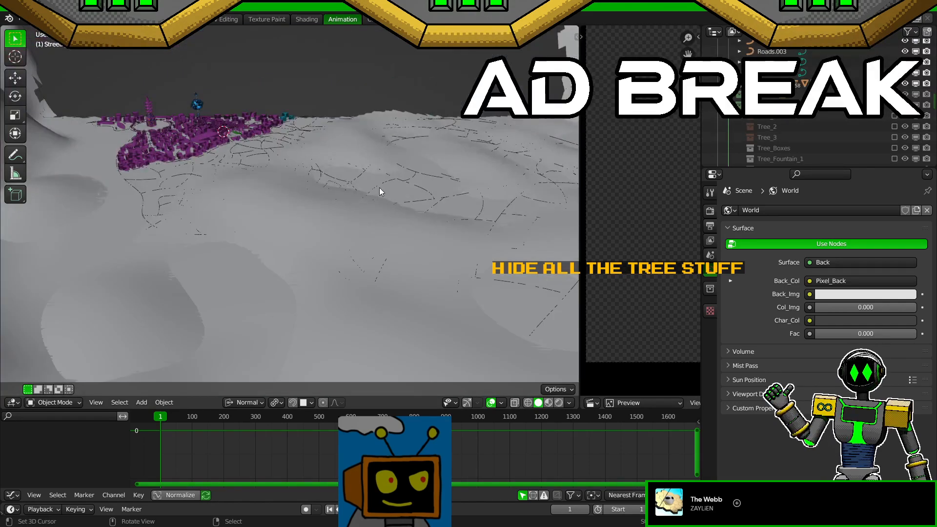
scroll(379, 187, up, 5)
middle_drag(379, 174, 385, 197)
key(KP_Divide)
scroll(339, 251, up, 12)
scroll(318, 256, up, 4)
key(ctrl+s)
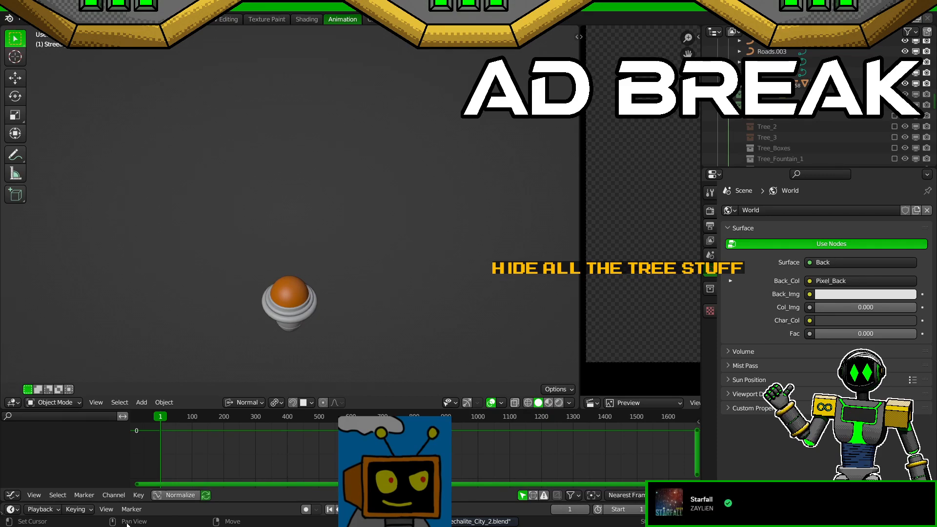
Step: Restore the Trees collection, check the street through the scene camera and save the file
key(KP_0)
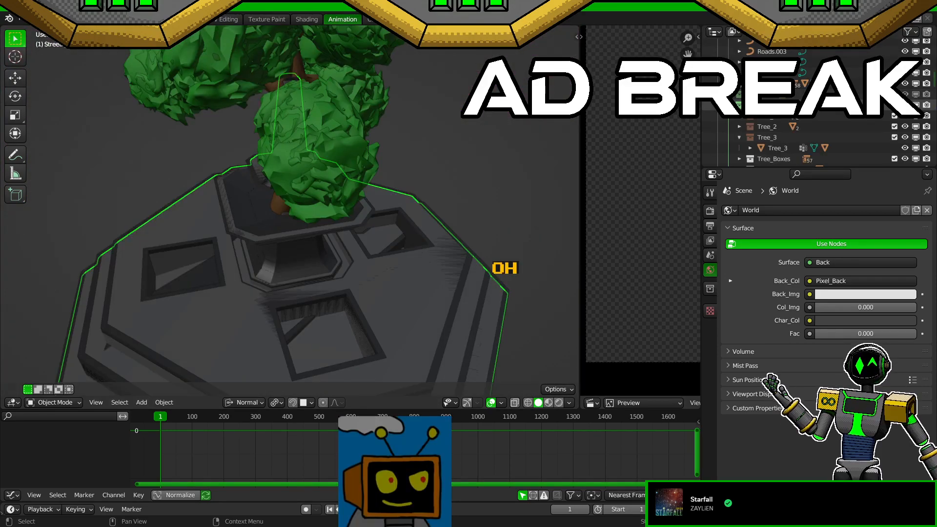
key(KP_0)
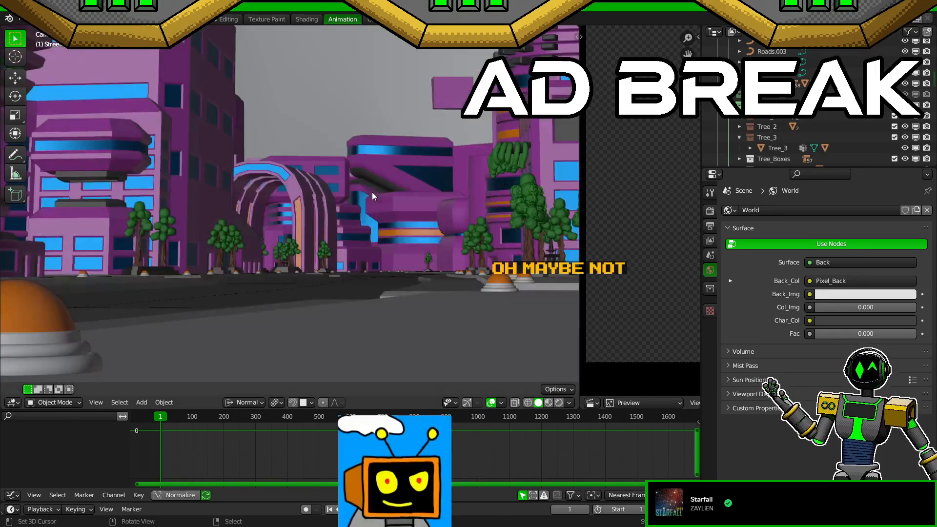
key(KP_0)
key(ctrl+s)
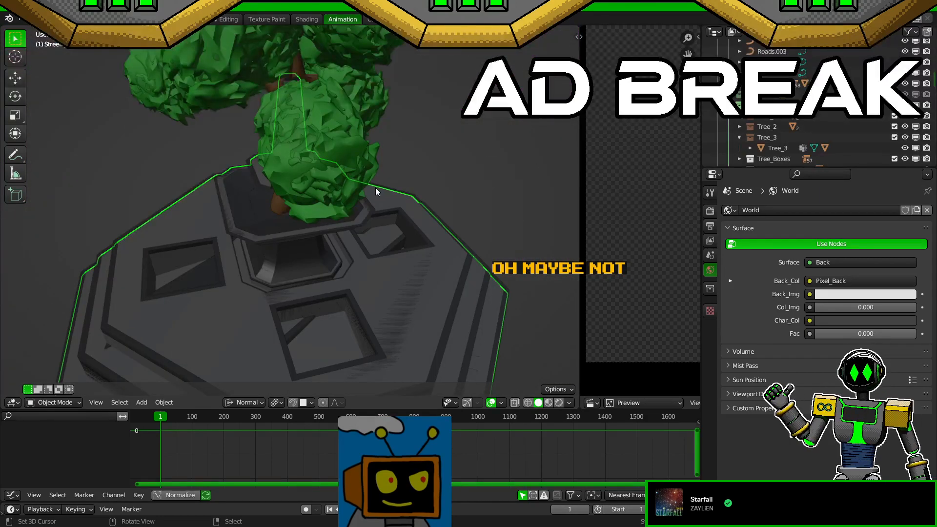
Step: Collapse Tree_3 and exclude the three individual tree collections under Trees, including Tree_2 and Tree_3, from the view layer
click(739, 136)
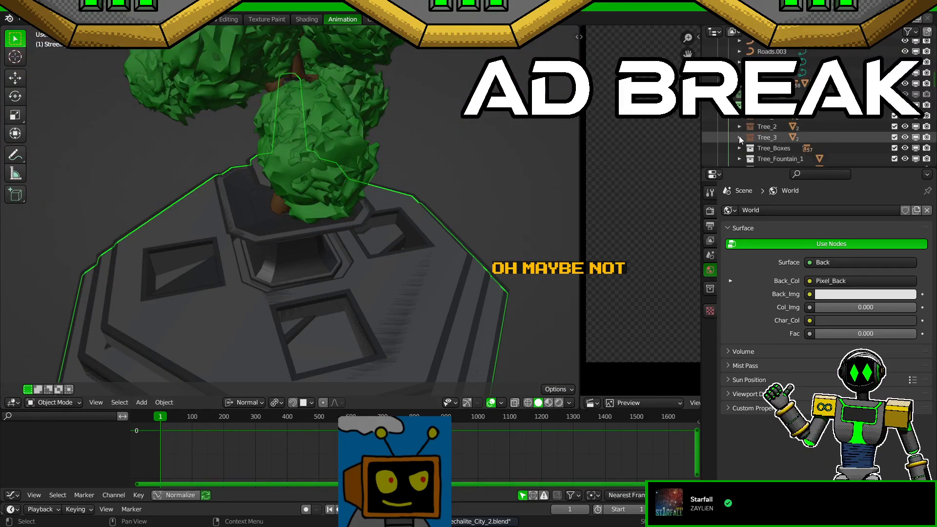
click(901, 105)
click(901, 105)
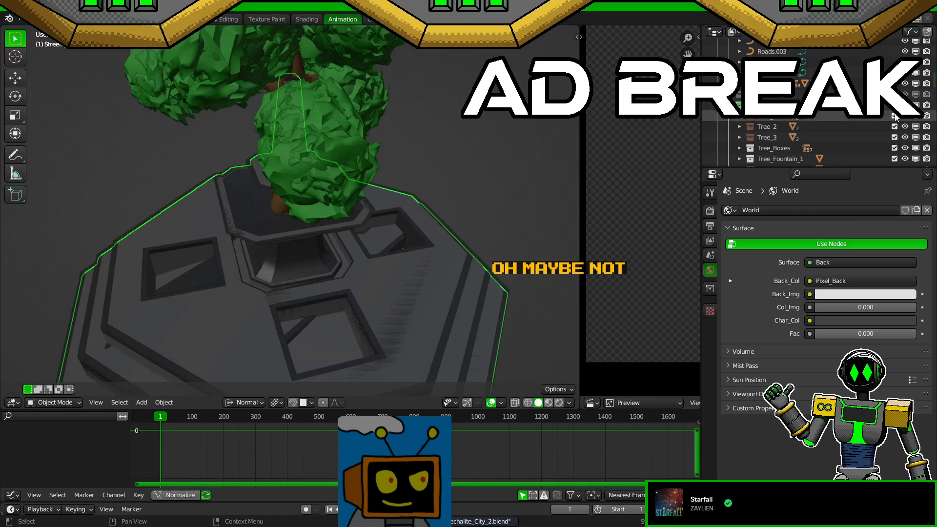
click(895, 116)
click(894, 127)
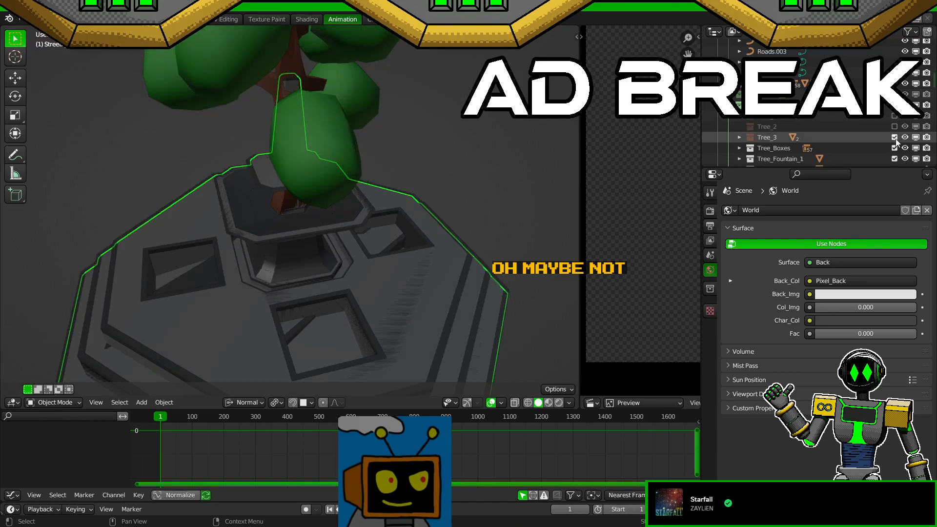
click(894, 138)
Step: Exclude the Tree_Fountain_1 to 3 and Tree_Planter_1 to 3 collections under Trees from the view layer
scroll(867, 133, down, 2)
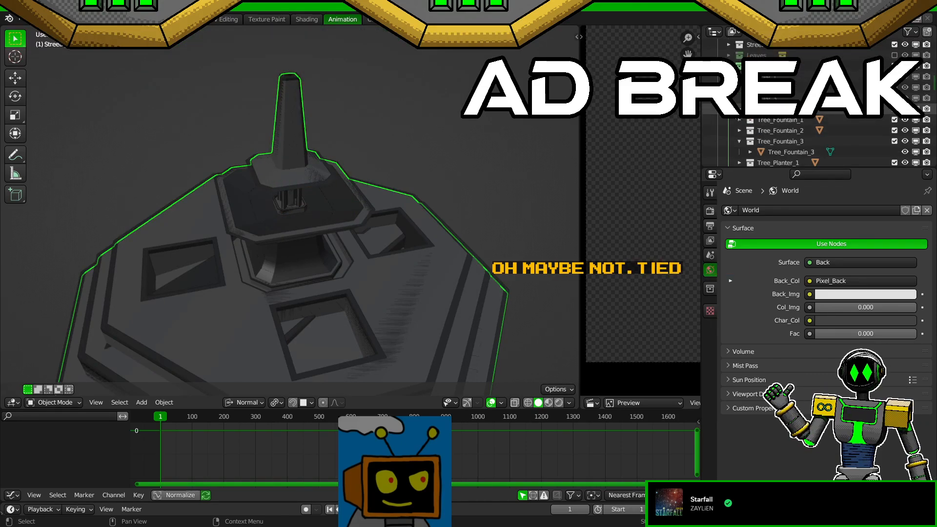
click(739, 109)
click(739, 109)
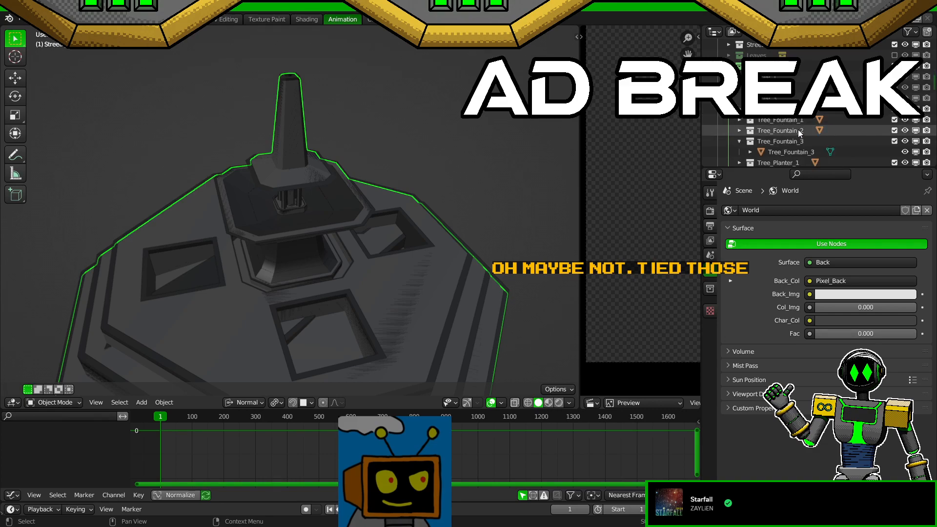
click(894, 119)
click(895, 131)
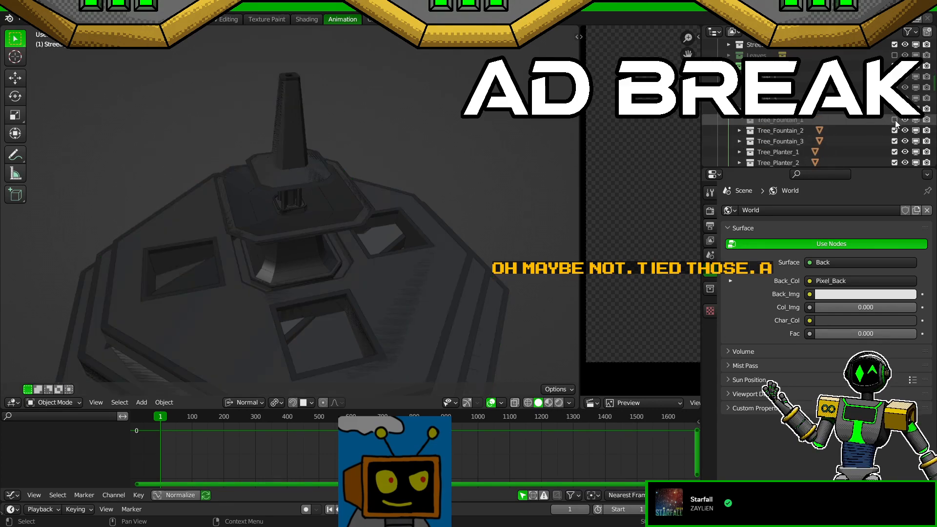
click(895, 141)
scroll(896, 133, down, 1)
click(895, 132)
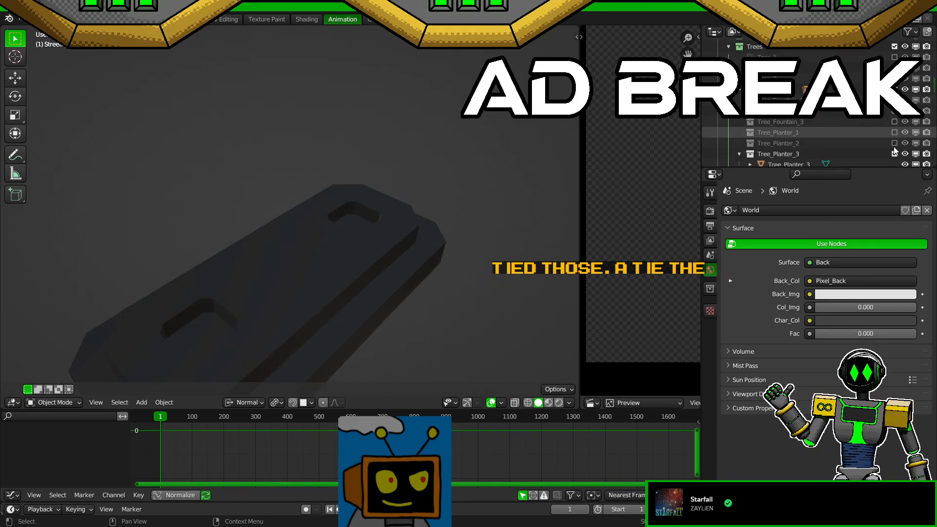
click(894, 143)
Step: Collapse the Trees and Shrubbery collections in the outliner and save the file
scroll(869, 142, down, 3)
scroll(836, 134, up, 5)
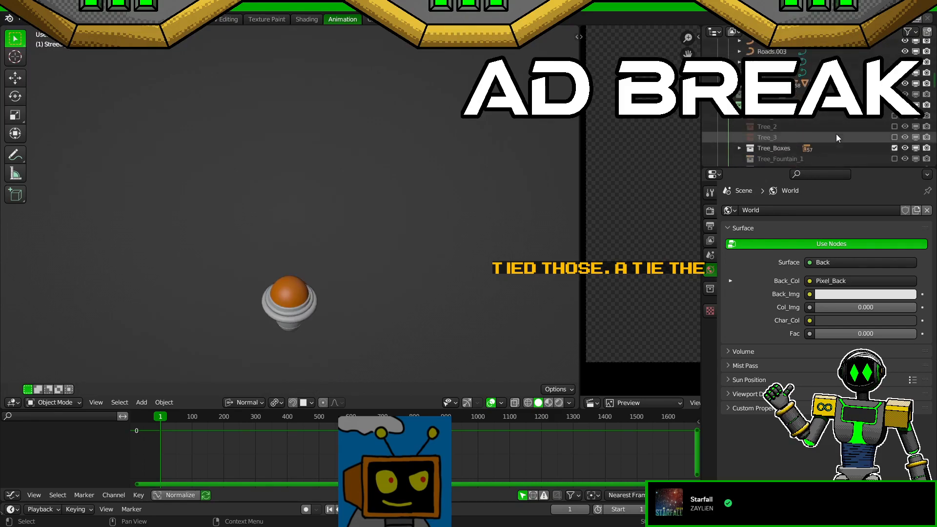
click(730, 117)
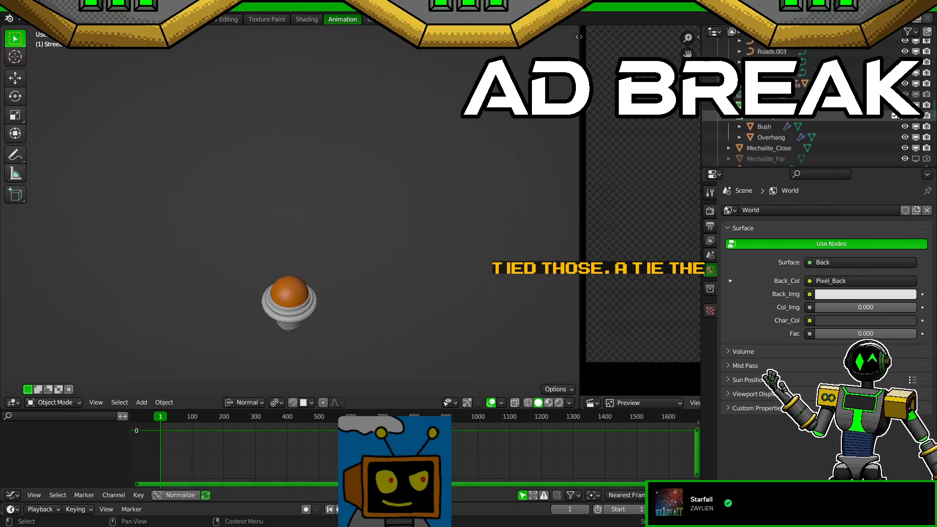
click(730, 118)
key(ctrl+s)
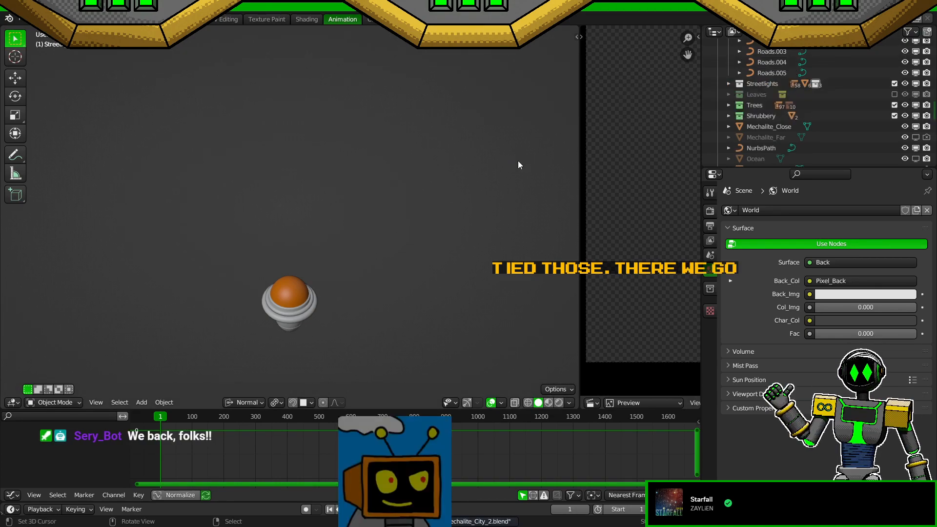
Step: Exclude the Streetlight, Streetlight_2 and Streetlight_3 source collections from the view layer and collapse the Streetlights collection
click(312, 336)
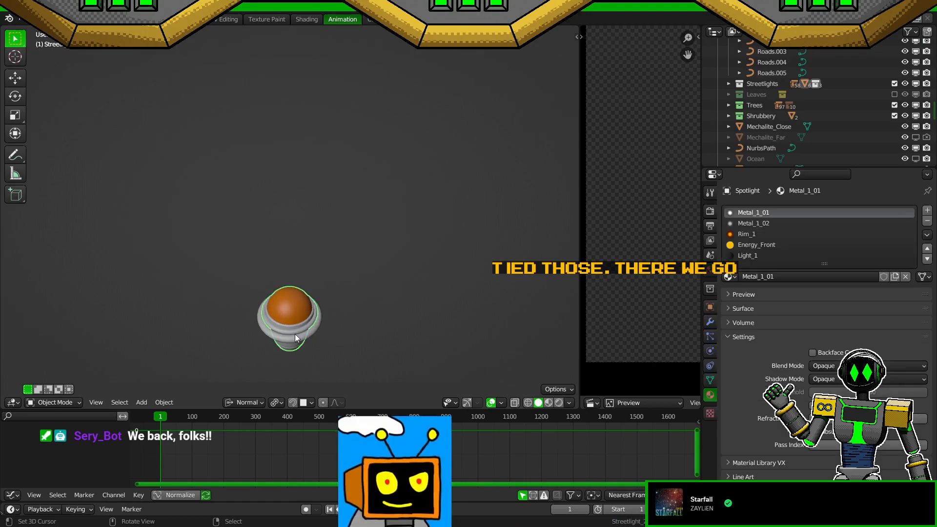
click(729, 84)
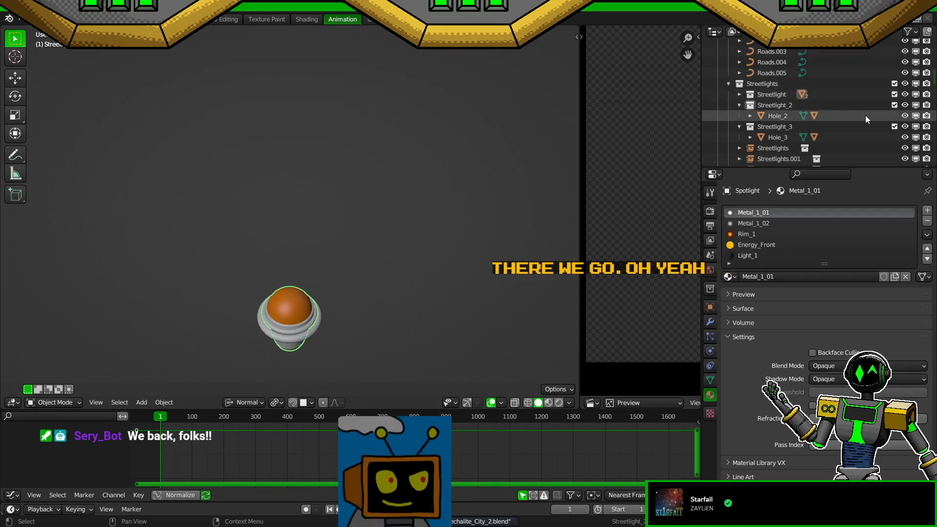
click(740, 105)
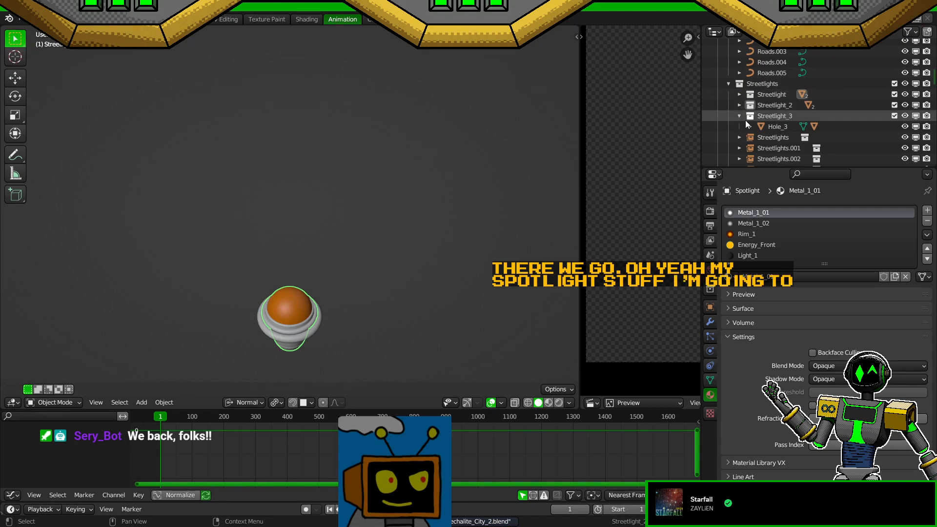
click(740, 115)
click(895, 94)
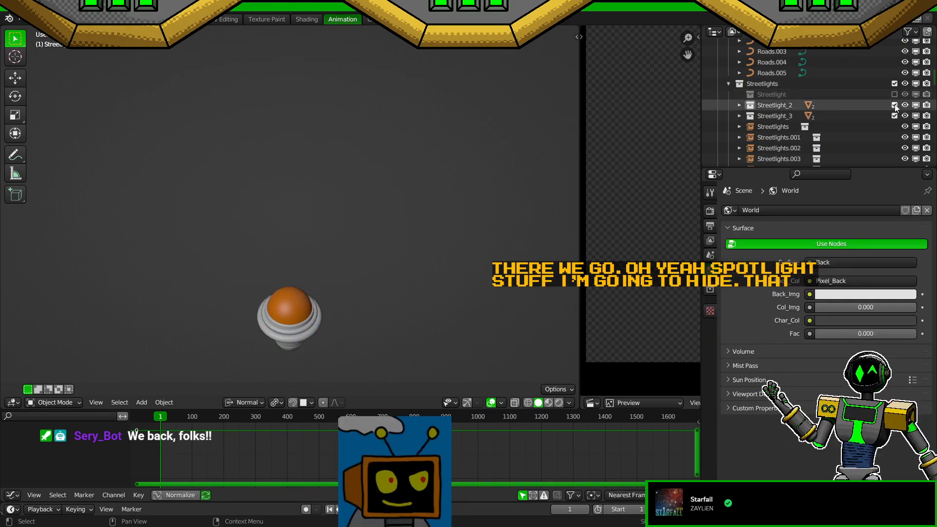
click(894, 105)
click(894, 115)
click(729, 83)
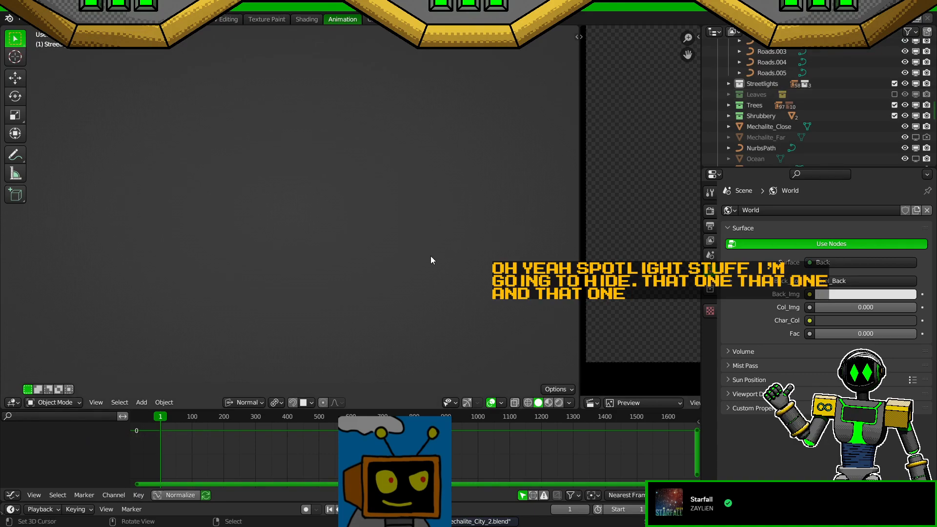
Step: Snap the 3D cursor to the world origin and check the street in the Layout and Shading workspaces
key(shift+s)
click(313, 369)
click(146, 19)
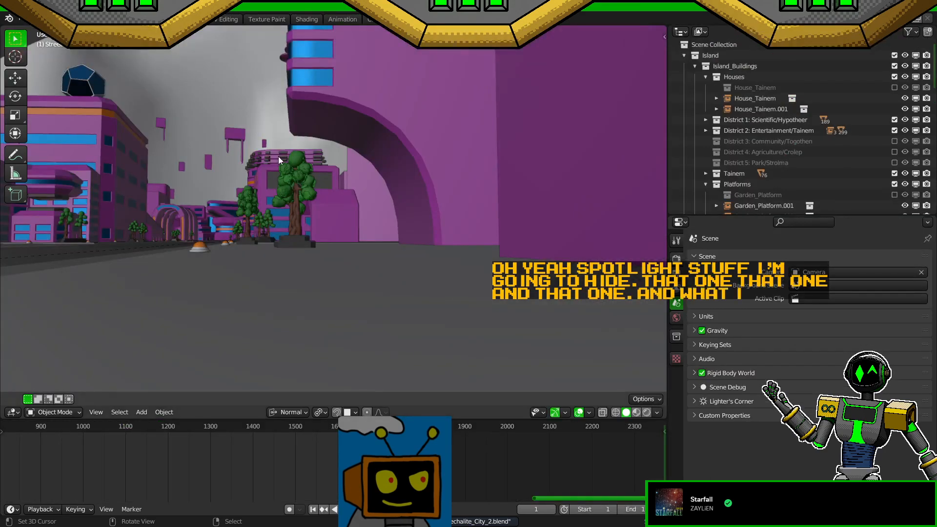
click(308, 19)
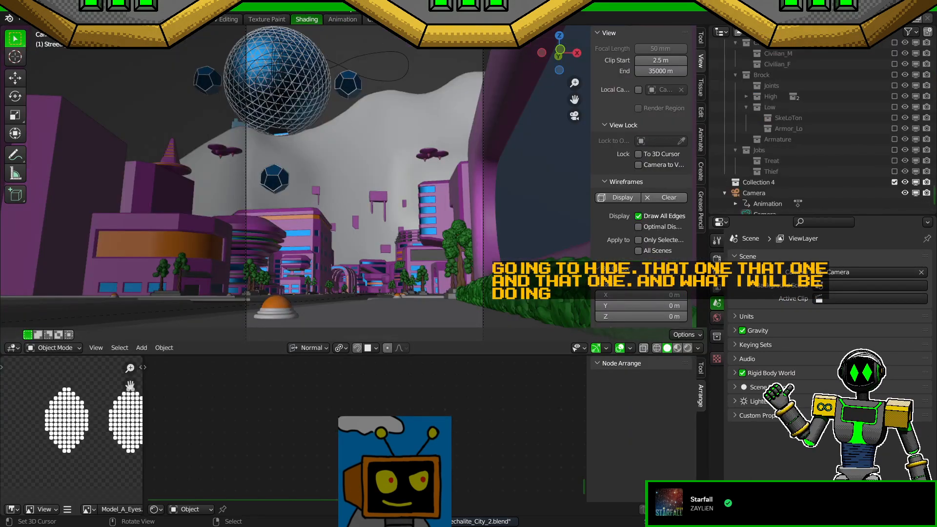
click(342, 19)
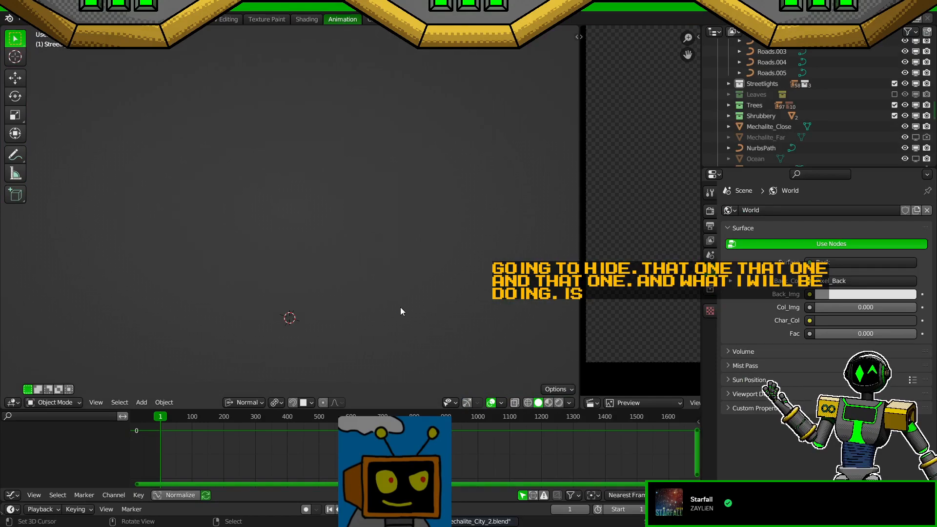
Step: Add a cube mesh at the 3D cursor as the start of a new simple crowd model
key(shift+a)
mouse_move(399, 299)
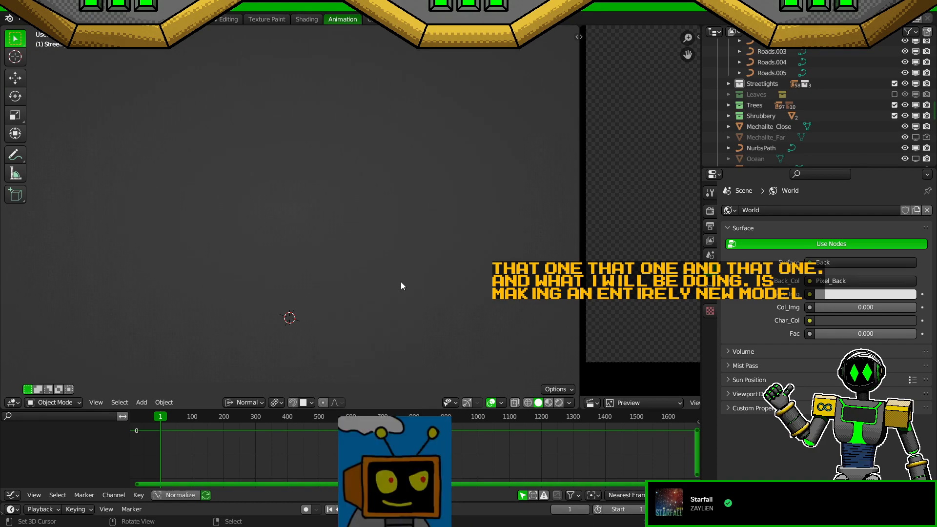
key(shift+a)
mouse_move(381, 284)
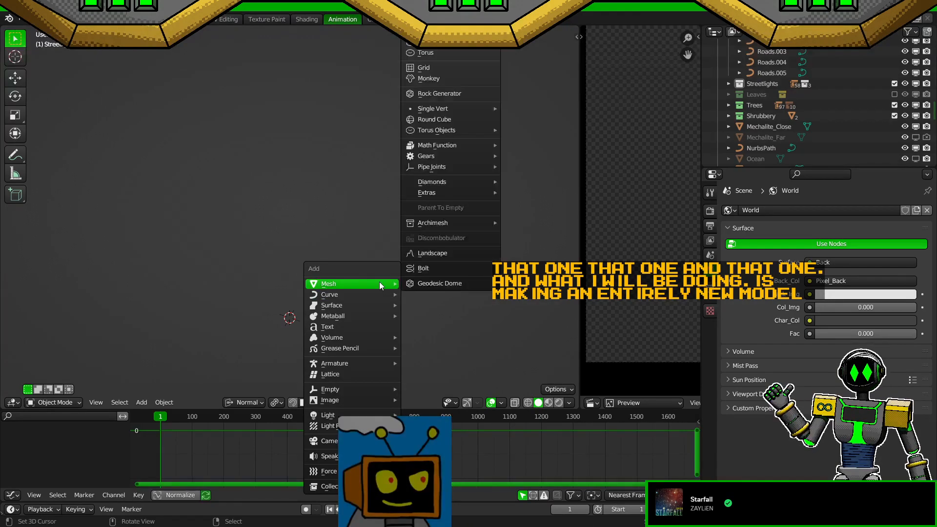
scroll(450, 55, up, 4)
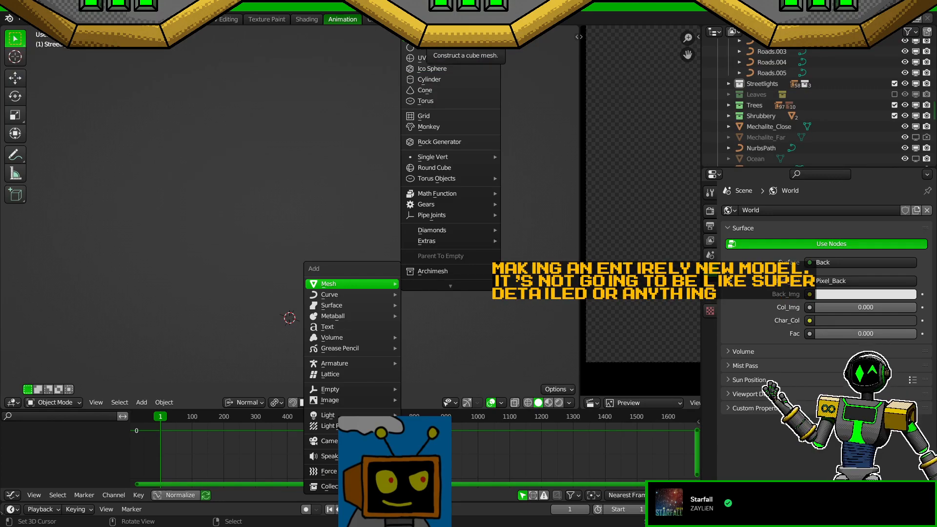
click(429, 56)
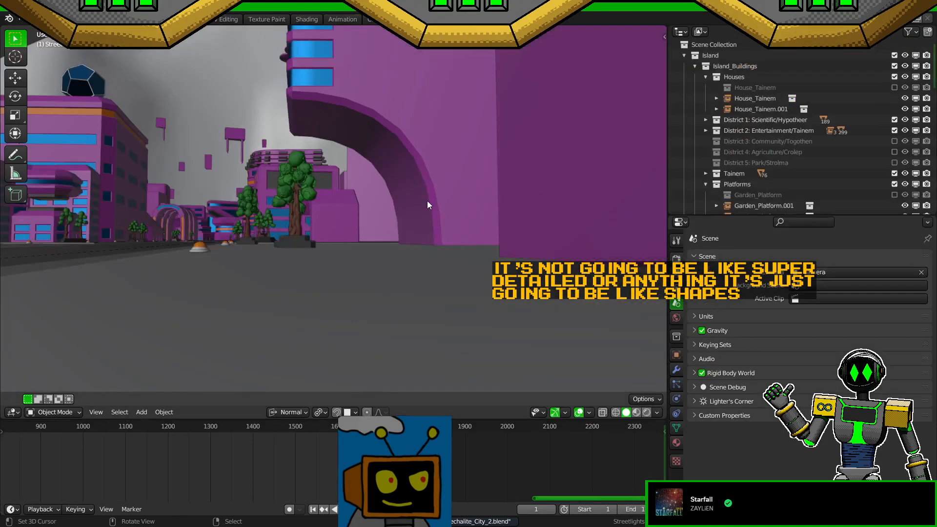
Step: Isolate and frame the new cube in the Layout workspace, inspect it and align the view to the front
key(KP_Decimal)
middle_drag(426, 200, 454, 251)
scroll(454, 251, down, 10)
middle_drag(379, 179, 440, 209)
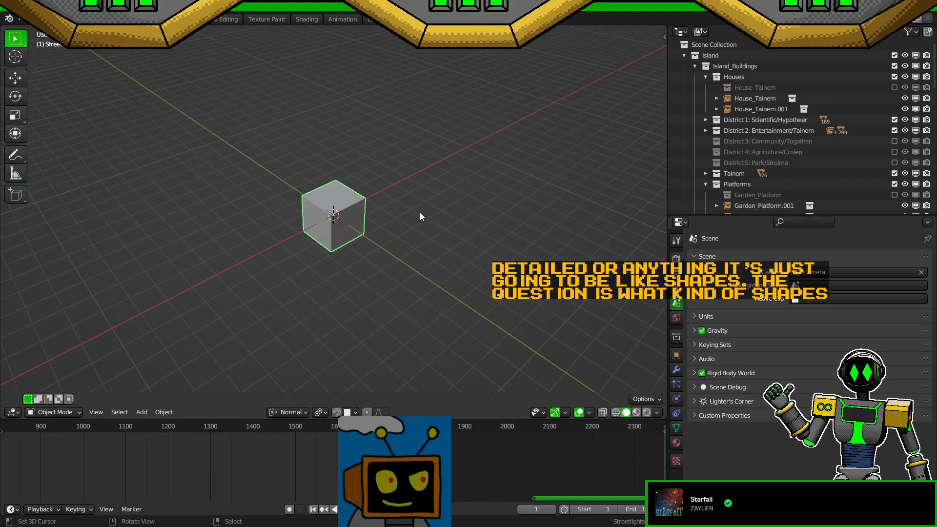
scroll(419, 214, up, 4)
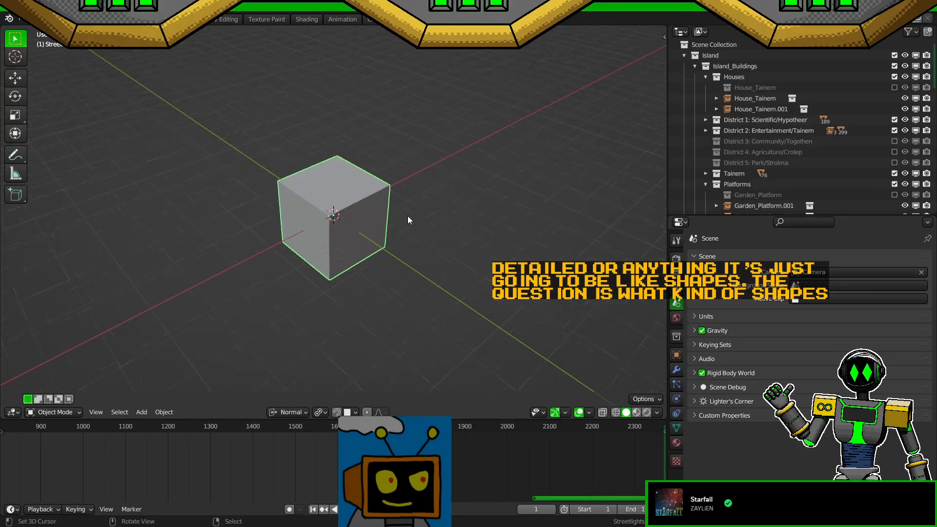
middle_drag(403, 213, 363, 224)
scroll(363, 225, up, 2)
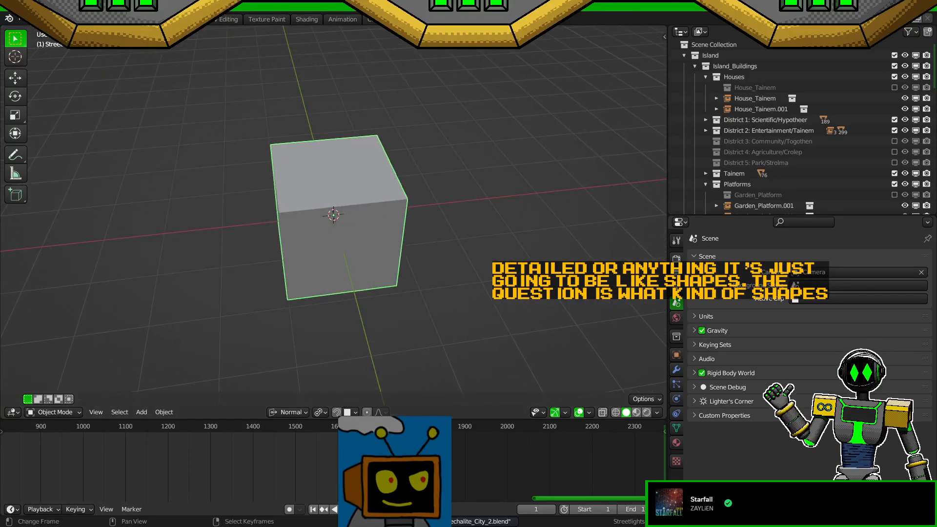
key(KP_1)
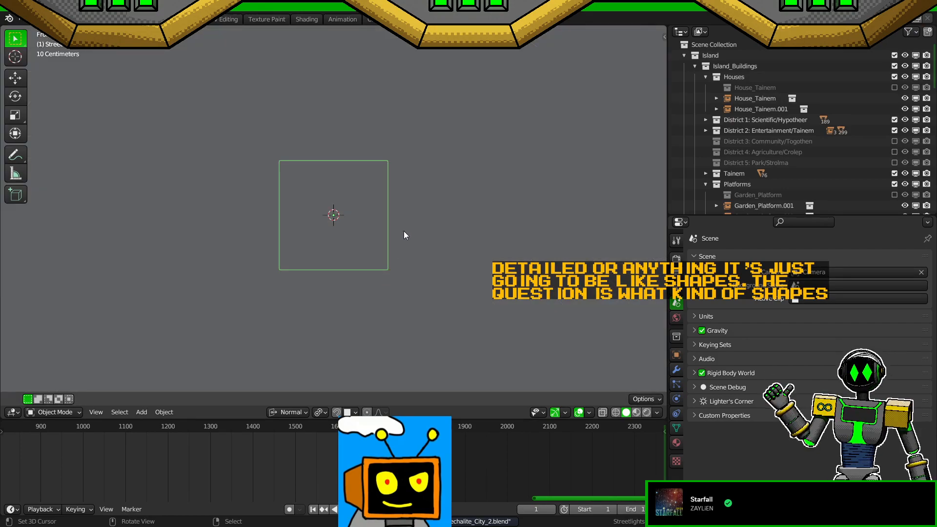
key(shift+z)
key(shift+z)
Step: Add the reference image Colors.jpg from the Civilians folder under Originals, Characters, Sci-fi
key(shift+a)
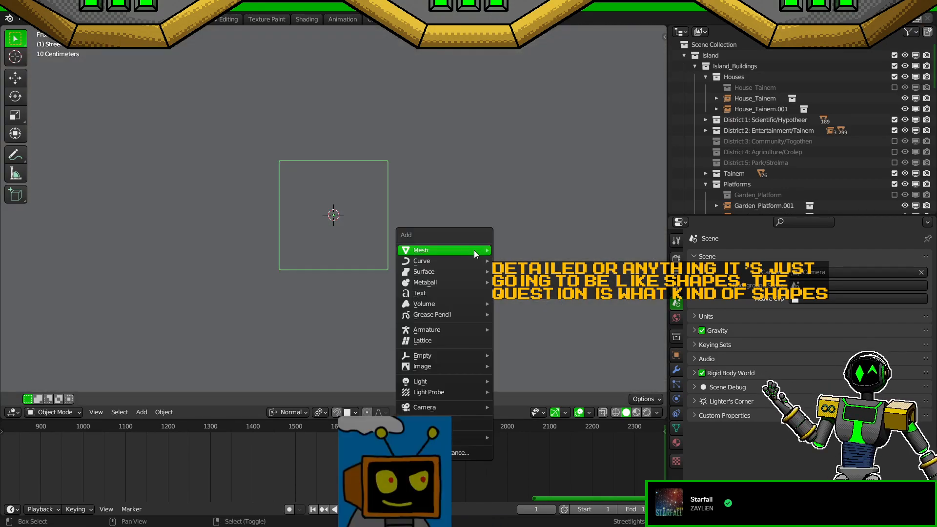
mouse_move(464, 354)
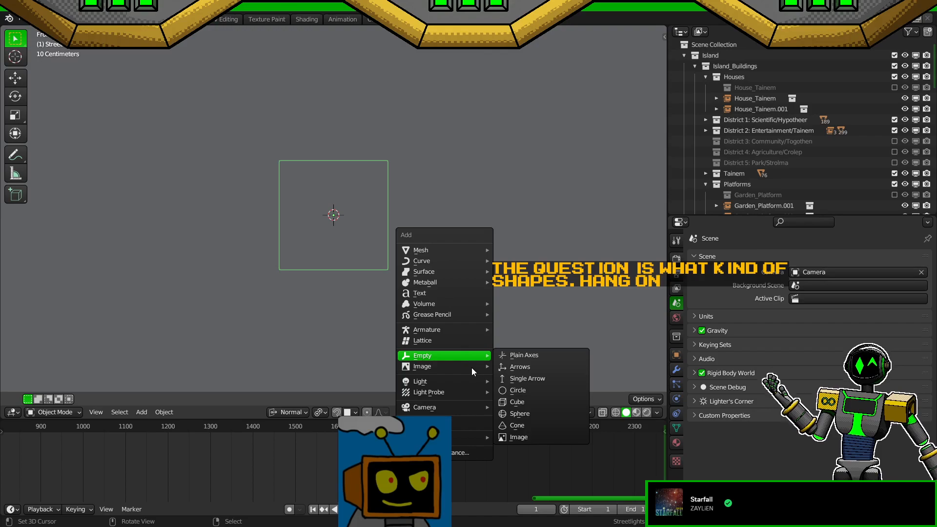
click(508, 365)
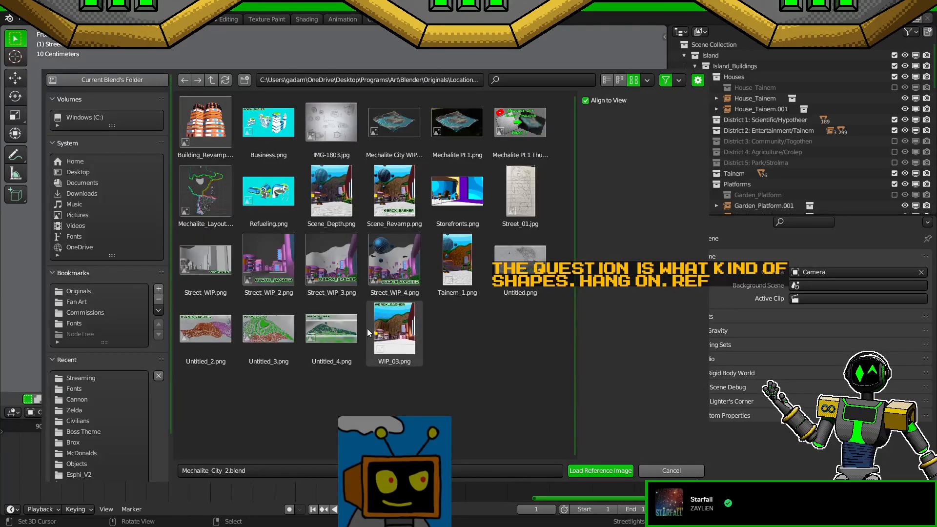
click(215, 81)
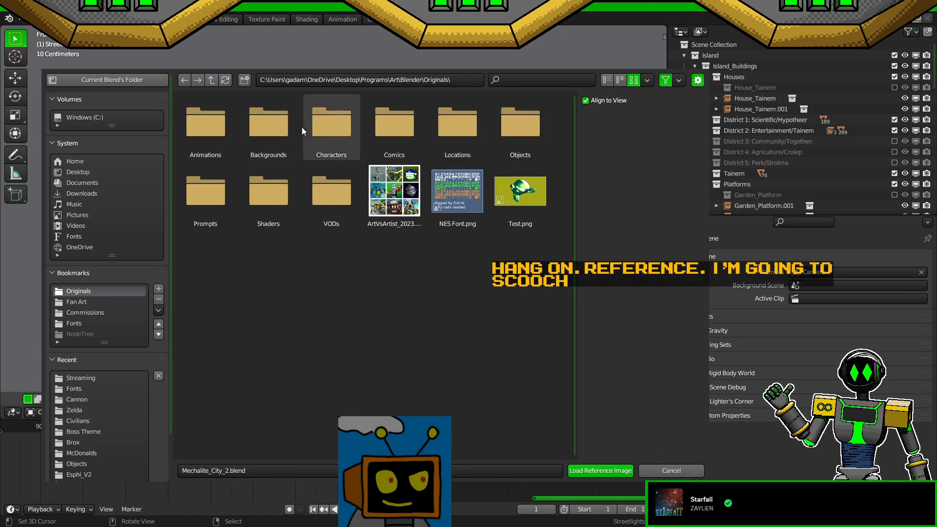
click(339, 130)
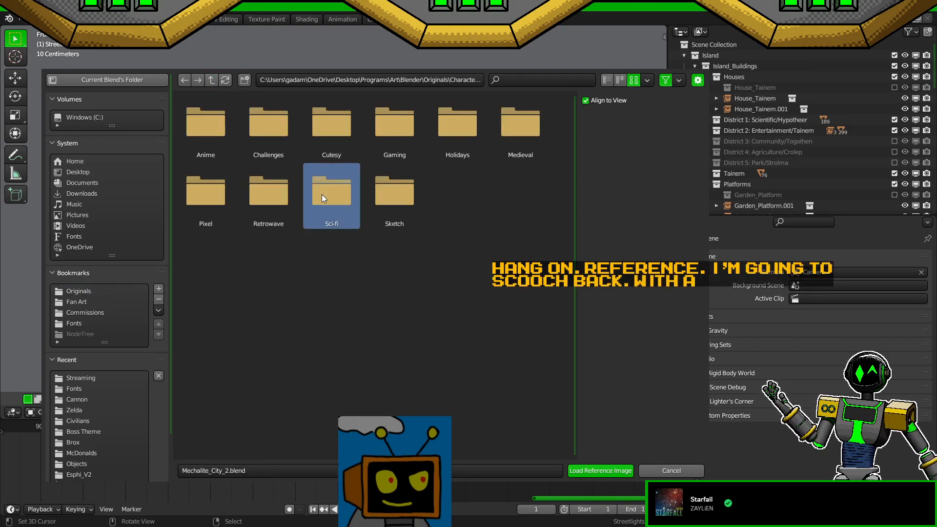
click(325, 191)
click(455, 137)
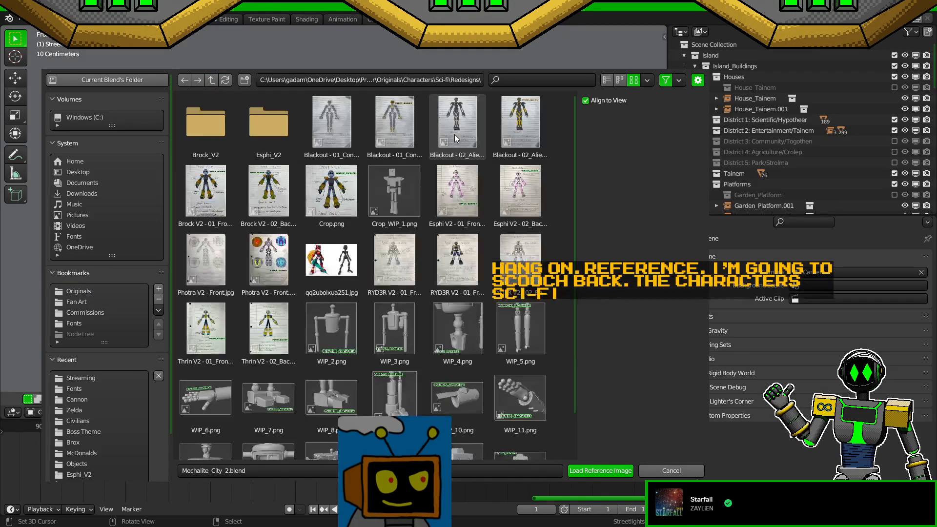
click(212, 81)
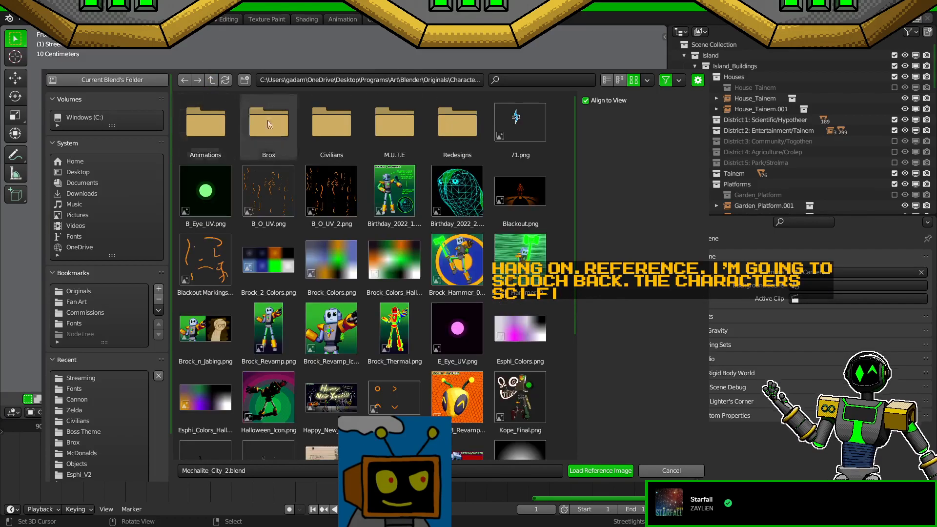
click(334, 136)
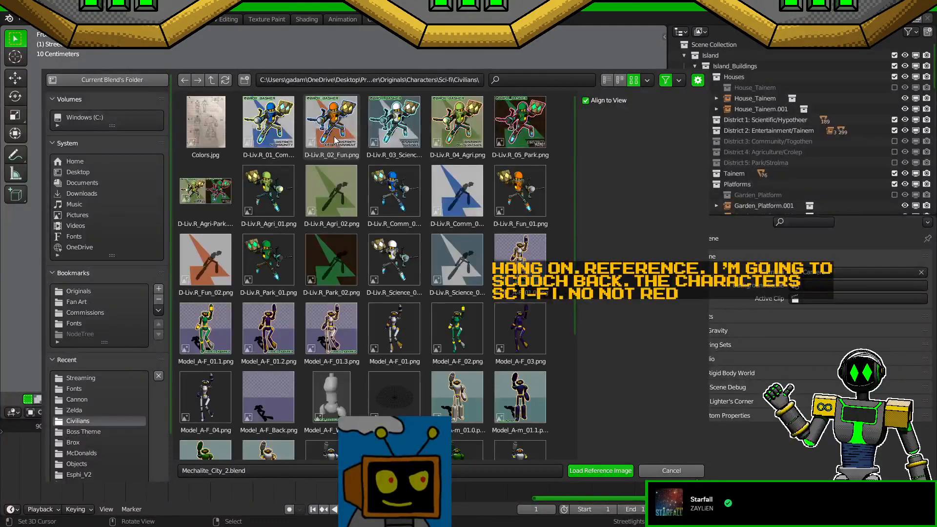
double_click(215, 132)
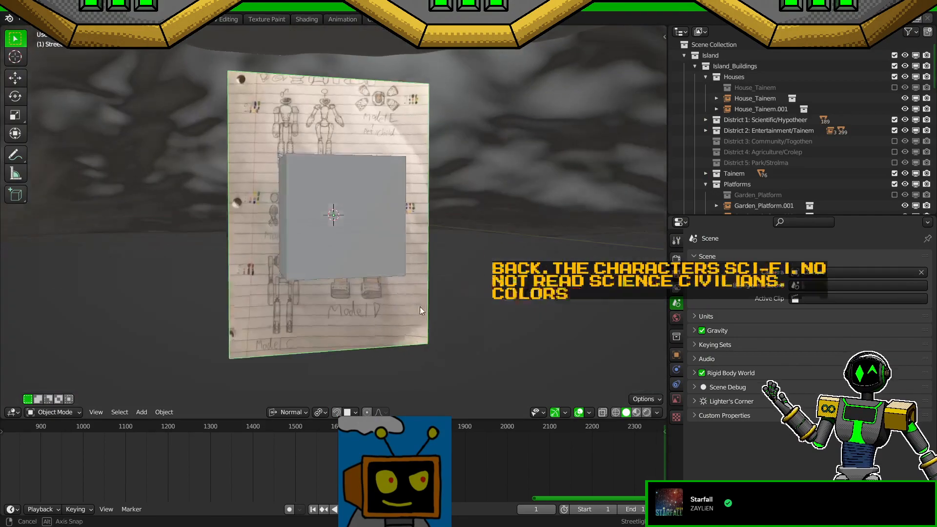
Step: Move the reference image about -2.98 m along X so that it stands beside the cube
middle_drag(419, 307, 405, 285)
scroll(401, 318, up, 1)
key(g)
key(x)
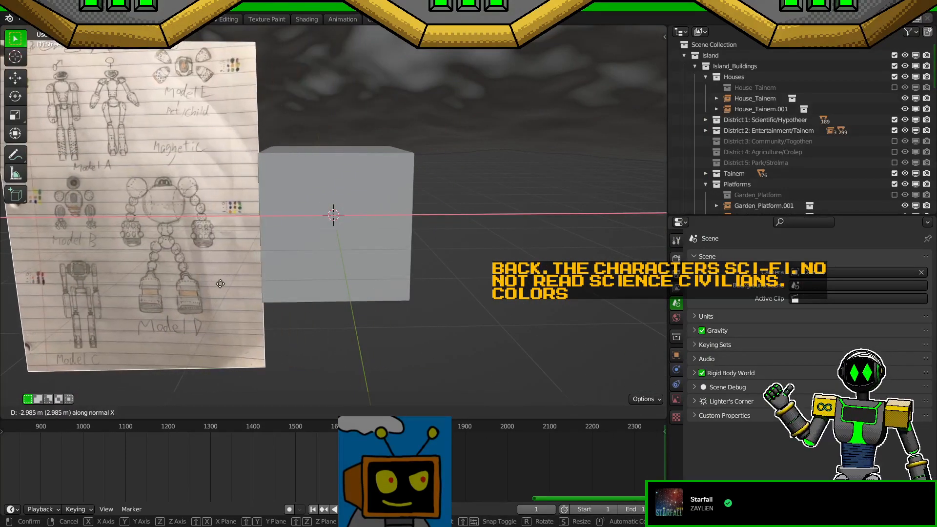
click(221, 288)
shift+middle_drag(268, 276, 426, 269)
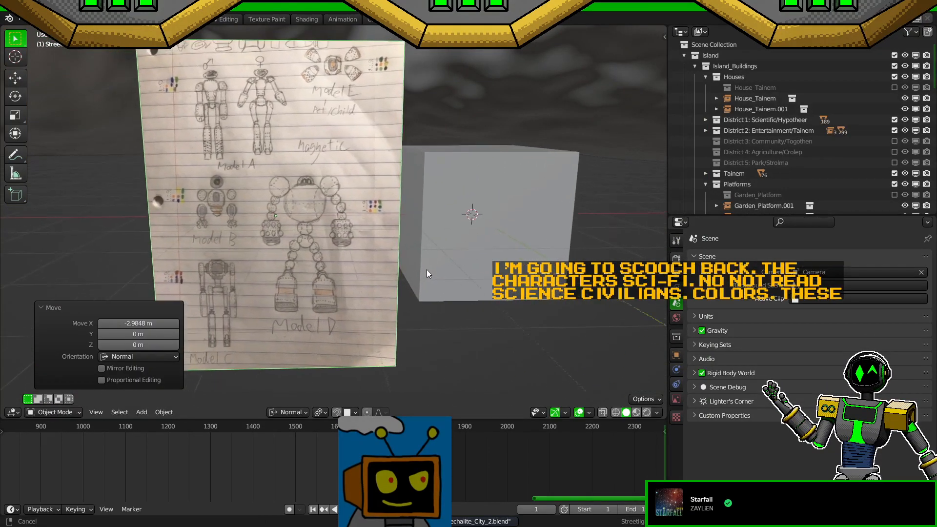
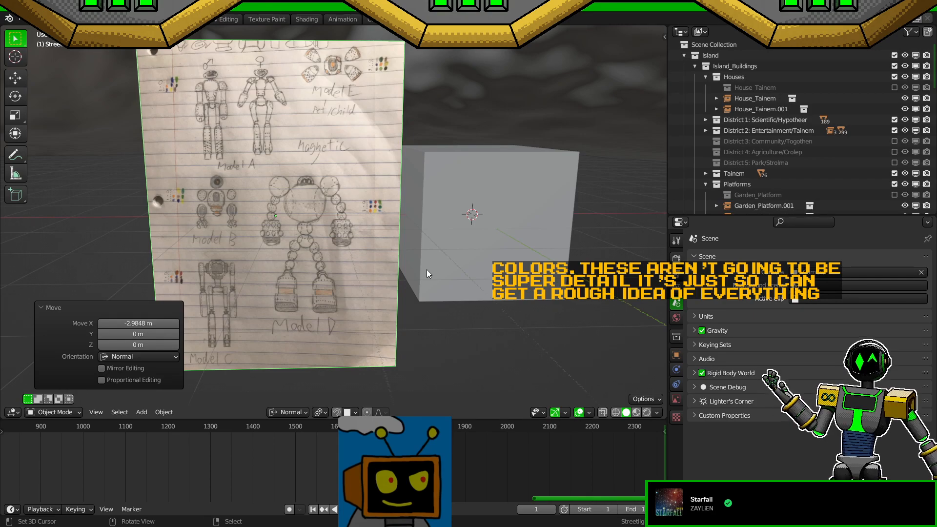
Step: Expand the Streets collection and its Roads curve in the outliner, and select the Crowd_01 path
scroll(874, 124, down, 5)
scroll(873, 124, down, 7)
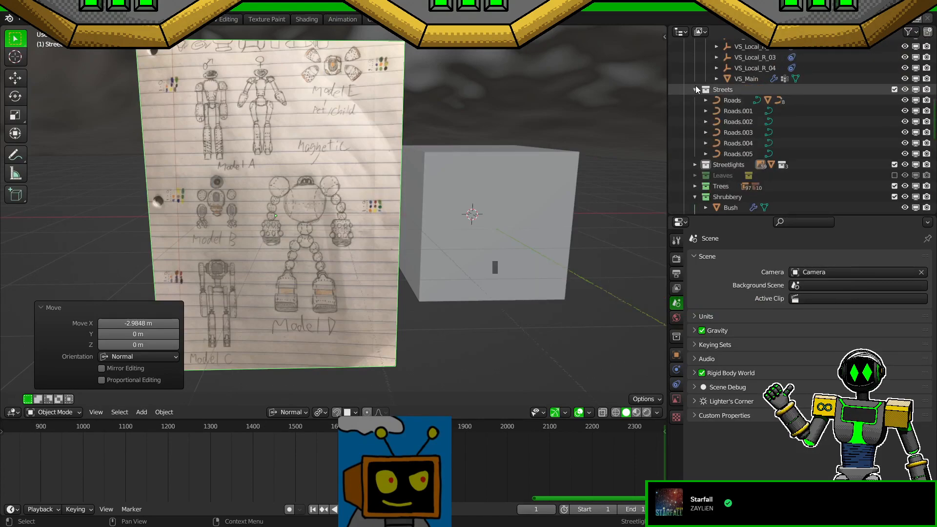
click(696, 89)
click(706, 100)
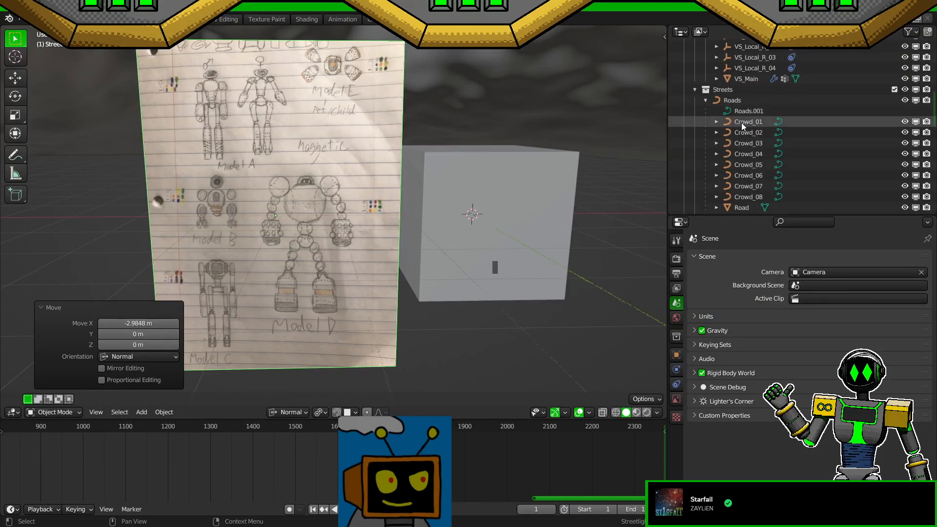
click(742, 123)
scroll(736, 116, down, 3)
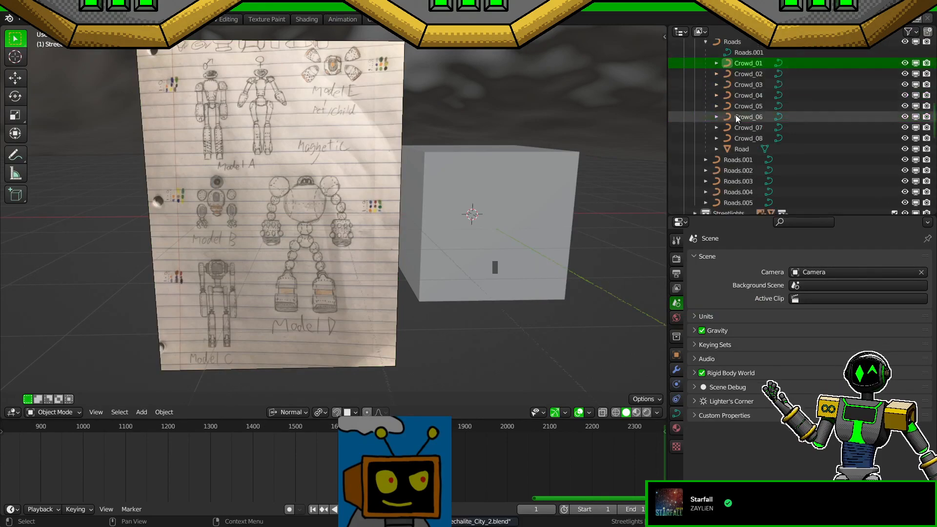
Step: Select Roads.001 and examine the street layout around the main road in the Shading workspace
click(747, 163)
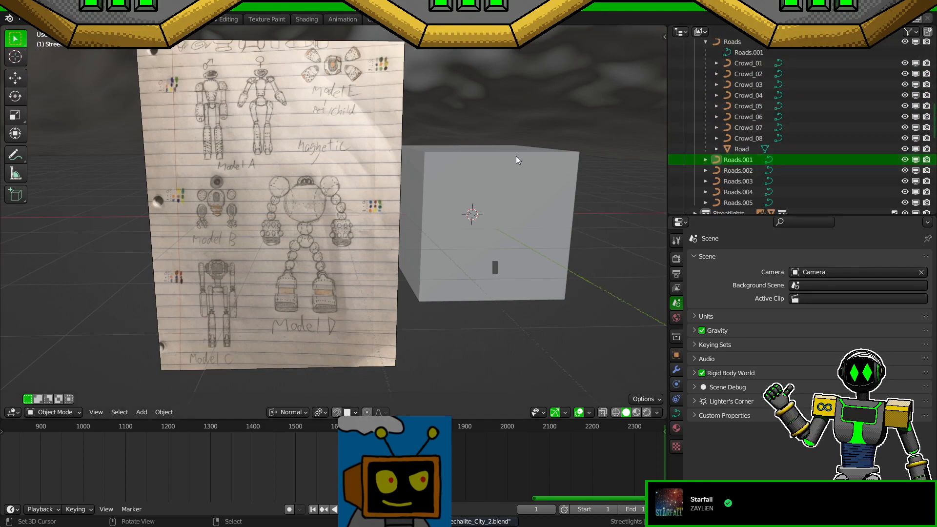
click(301, 21)
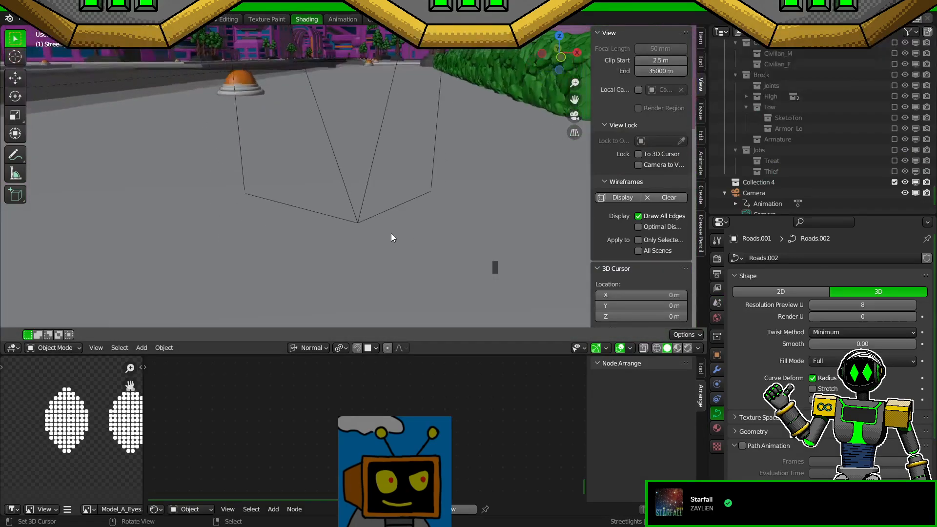
scroll(392, 227, down, 15)
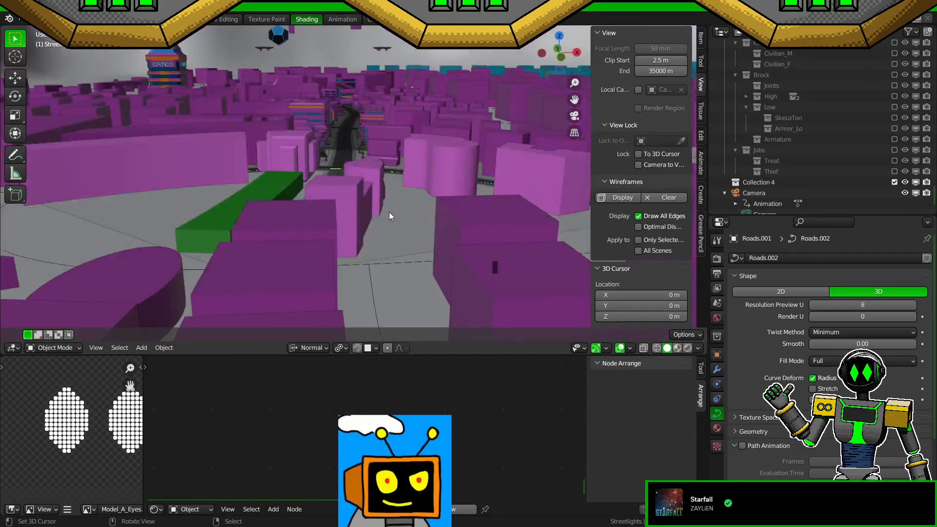
middle_drag(390, 216, 391, 242)
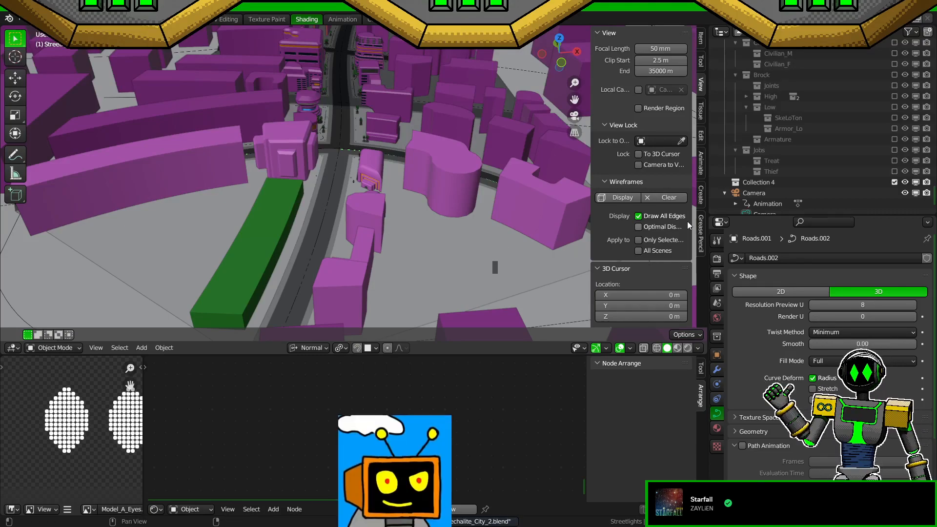
scroll(845, 190, up, 5)
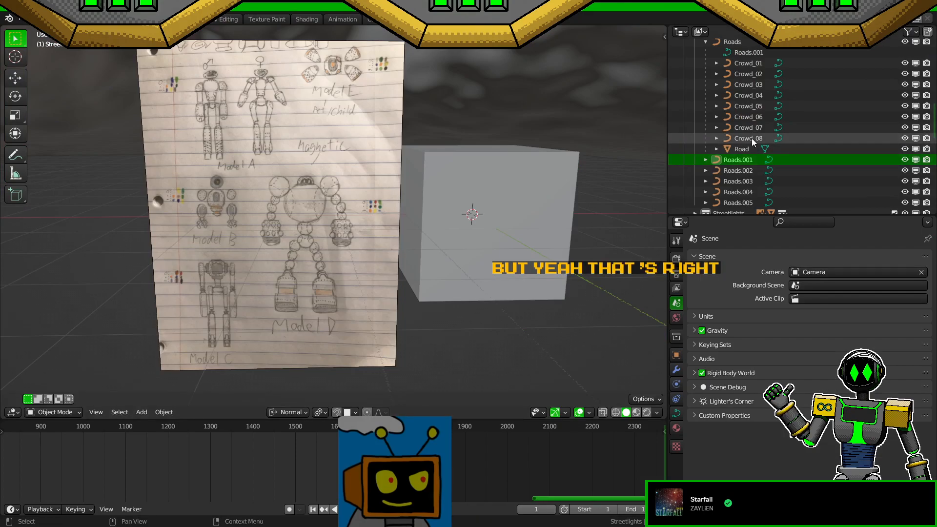
Step: Select Crowd_08, then pick the Crowd_01 path on the sidewalk block beside the road crossing, and save the file
click(752, 138)
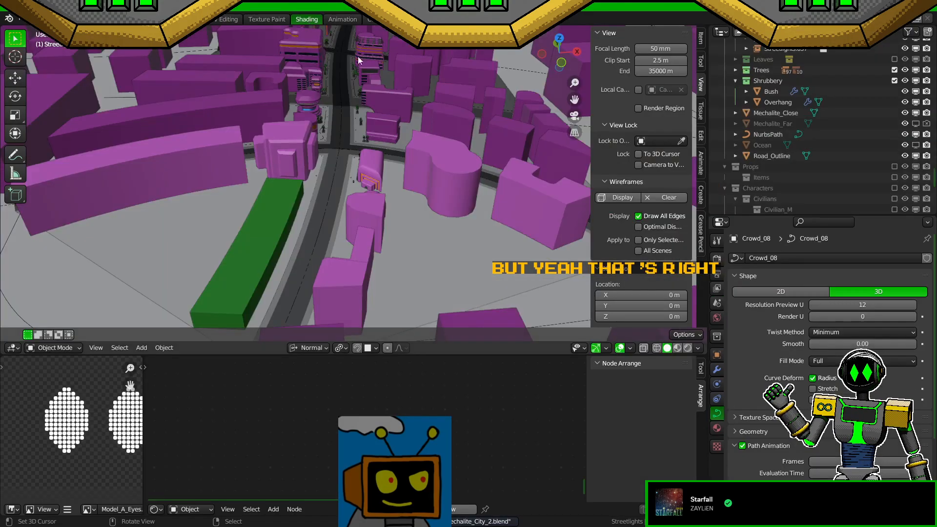
mouse_move(358, 56)
middle_down()
mouse_move(437, 195)
mouse_move(331, 119)
mouse_move(381, 224)
middle_up()
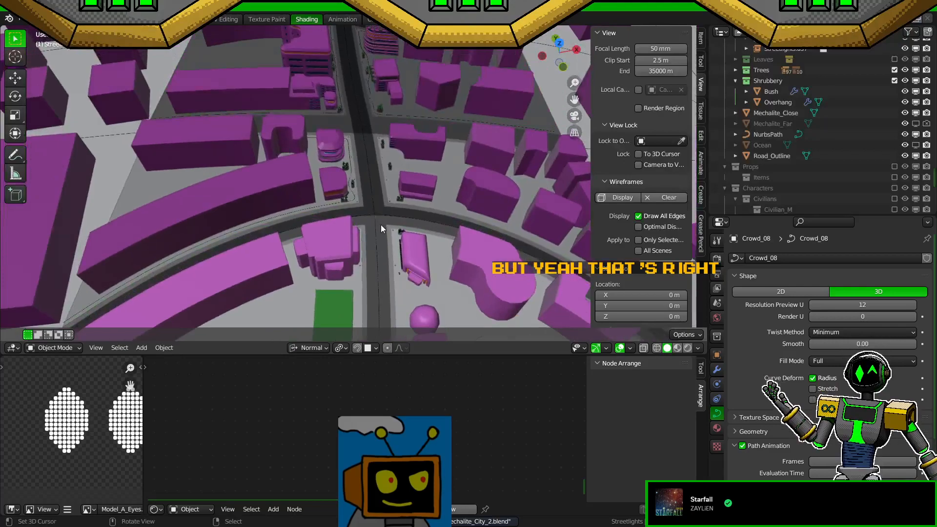
scroll(381, 224, up, 4)
right_click(351, 215)
right_click(350, 203)
key(ctrl+s)
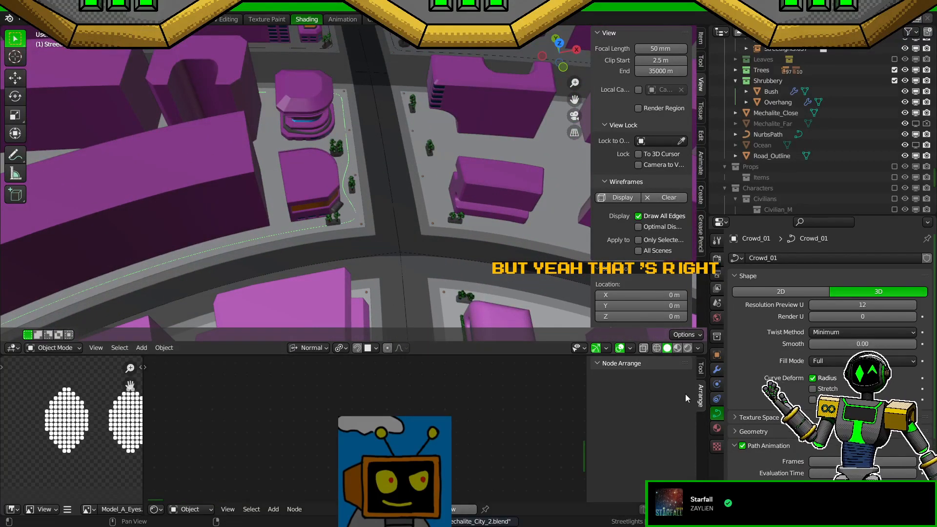
Step: Check which modifiers can be added to the Crowd_01 path, save the file and check the camera view
click(717, 370)
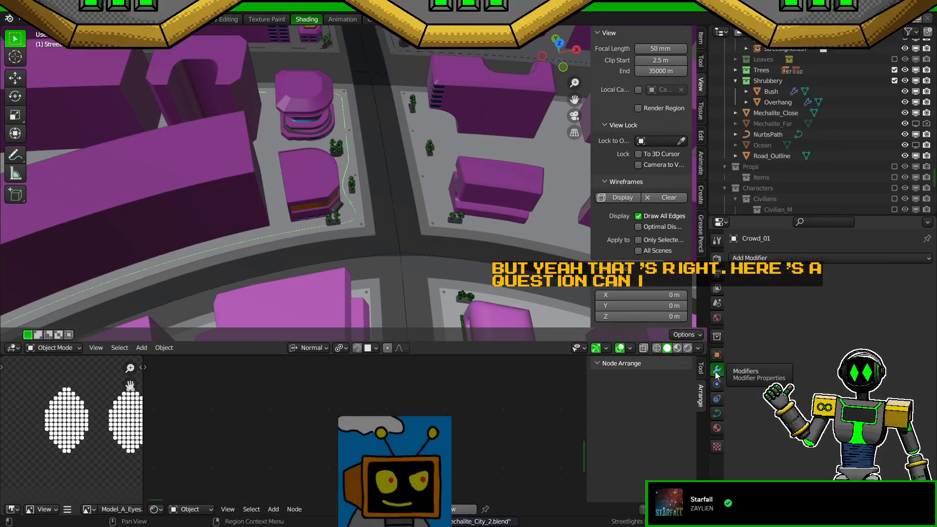
click(771, 258)
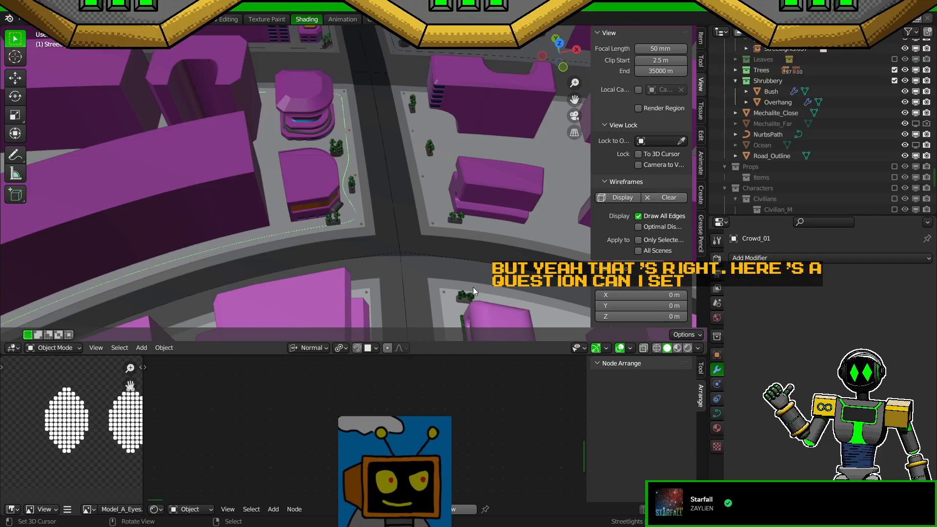
key(ctrl+s)
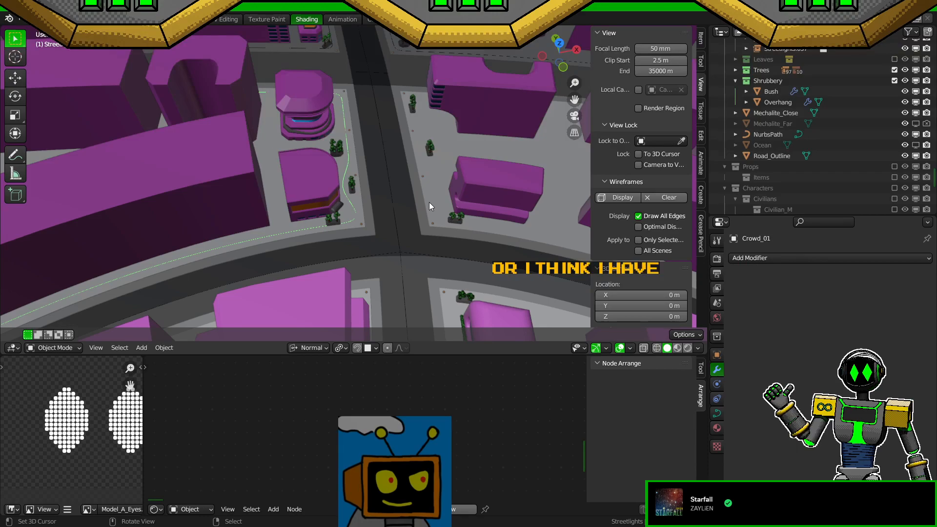
key(KP_0)
key(KP_0)
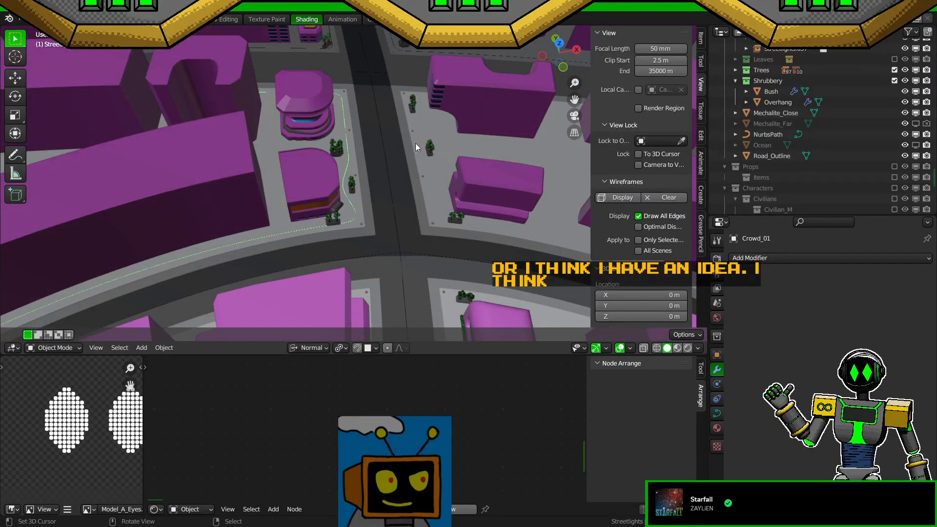
Step: Delete the cube beside the reference sketch in the Layout workspace and add a 2 m plane in its place
click(126, 19)
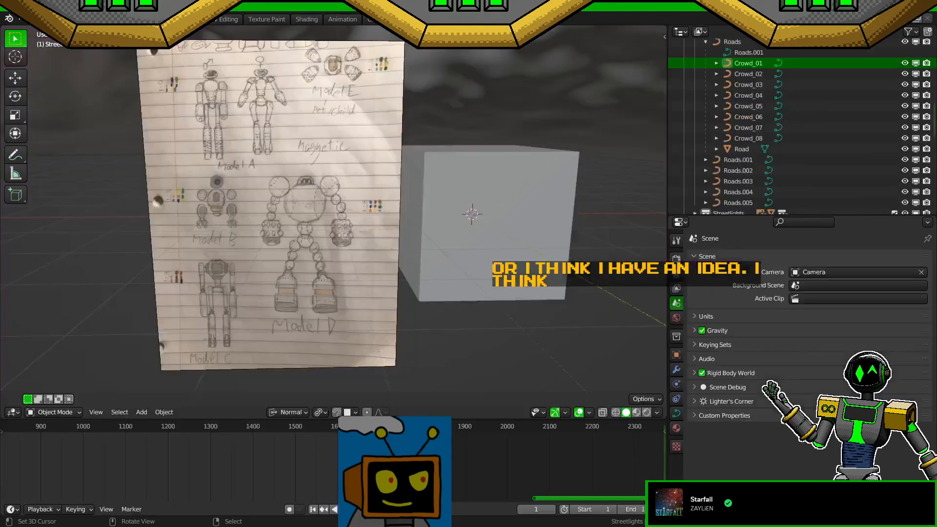
key(x)
click(515, 280)
key(shift+a)
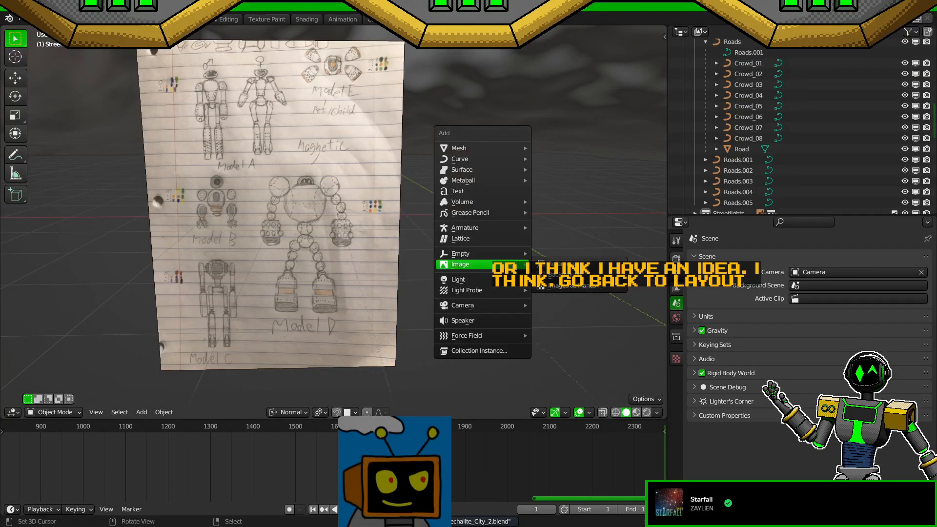
mouse_move(483, 146)
click(555, 148)
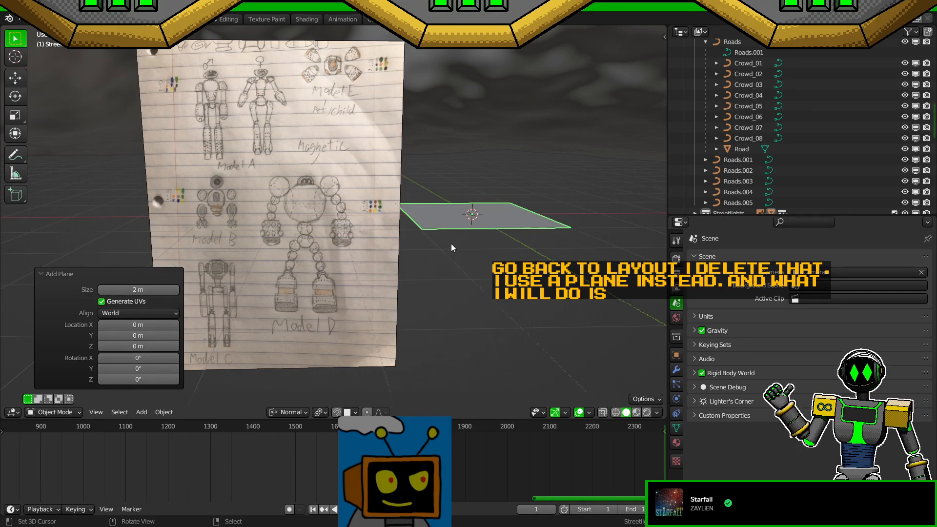
Step: Identify the sidewalk path around the corner buildings by selecting it in the Shading workspace, and save the file
click(306, 19)
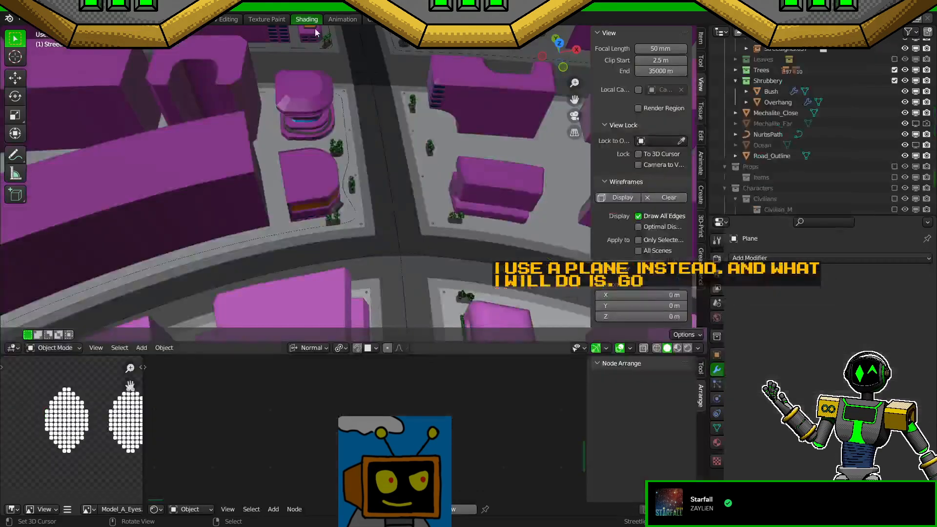
click(346, 188)
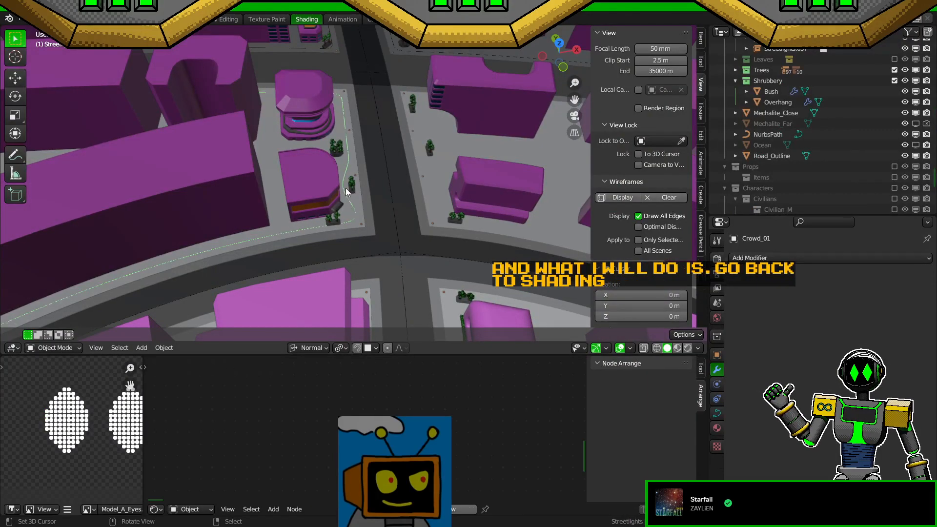
key(ctrl+s)
Step: Reselect the plane in the Layout workspace and give it a Follow Path constraint with Crowd_01 as its target
click(149, 19)
click(438, 210)
click(677, 369)
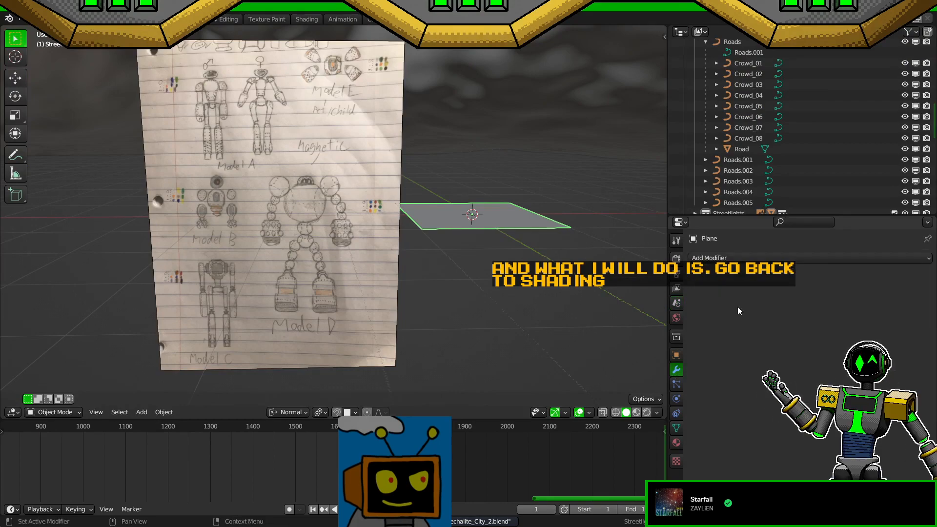
click(713, 257)
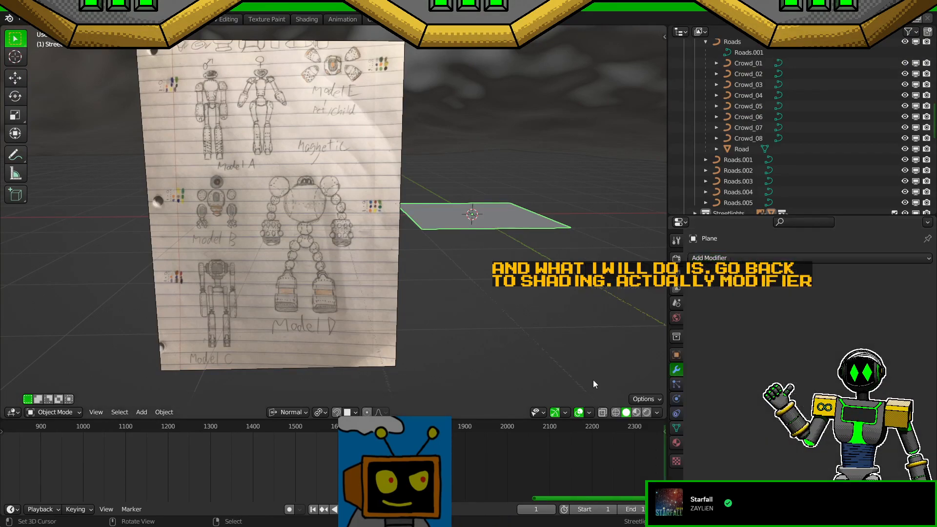
click(677, 413)
click(716, 258)
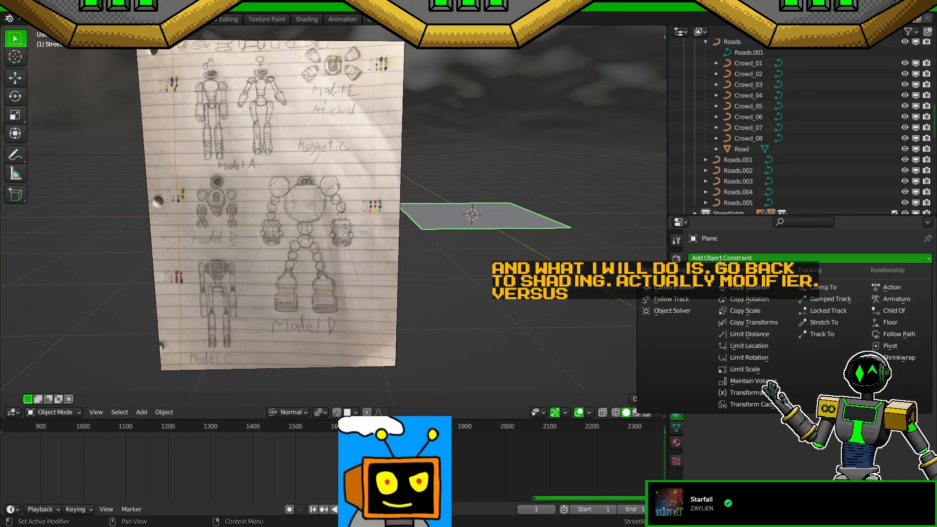
click(882, 333)
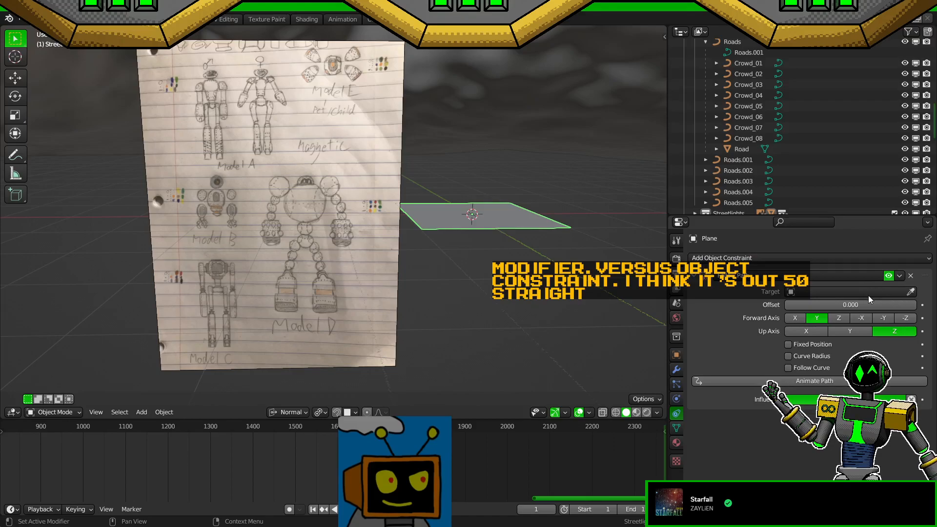
click(819, 292)
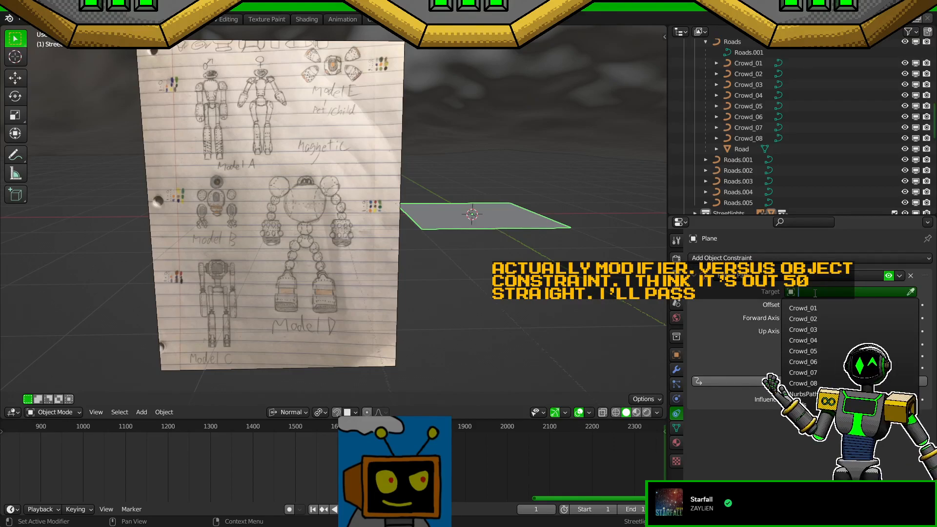
click(802, 309)
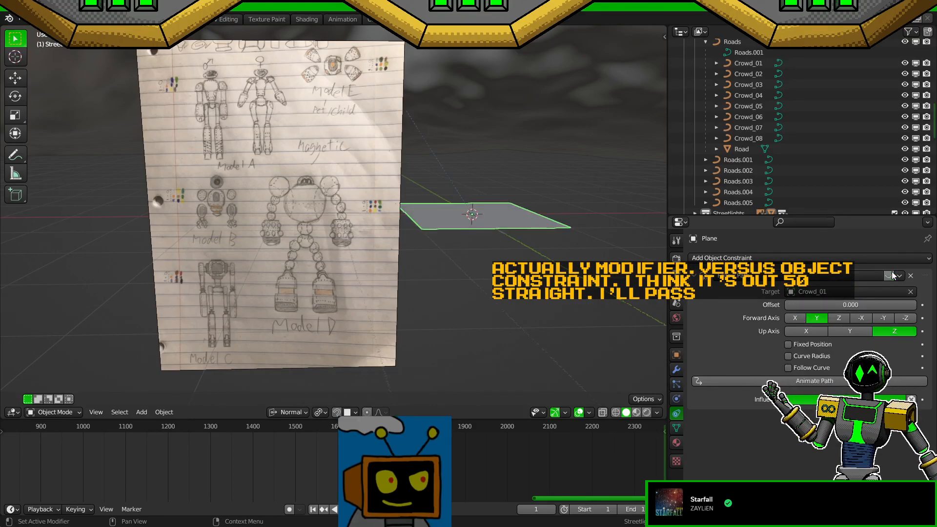
Step: Turn on Follow Curve in the plane's Follow Path constraint, save the file and enable the constraint
click(789, 369)
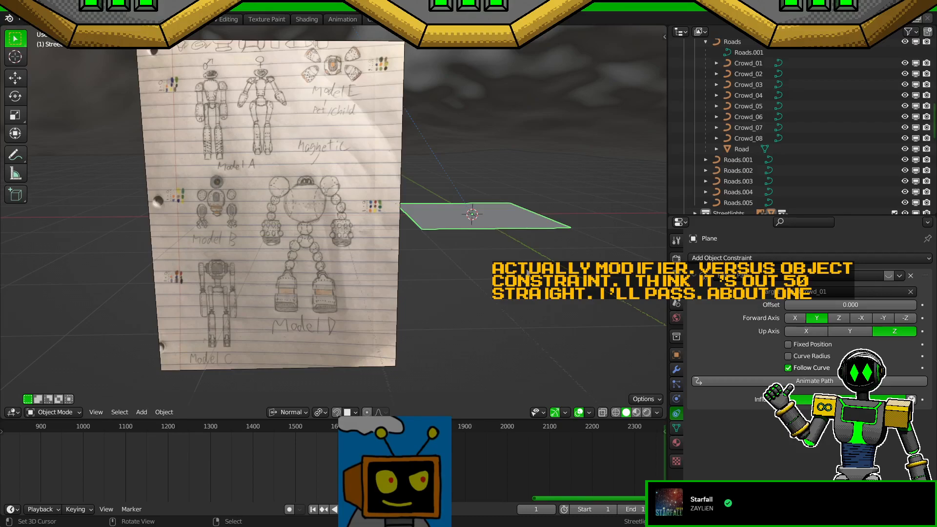
key(ctrl+s)
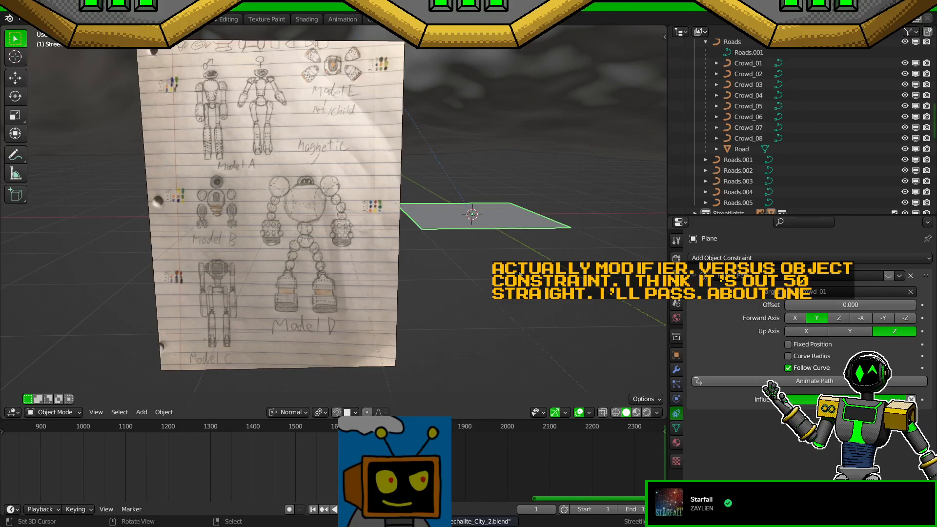
click(307, 20)
click(120, 19)
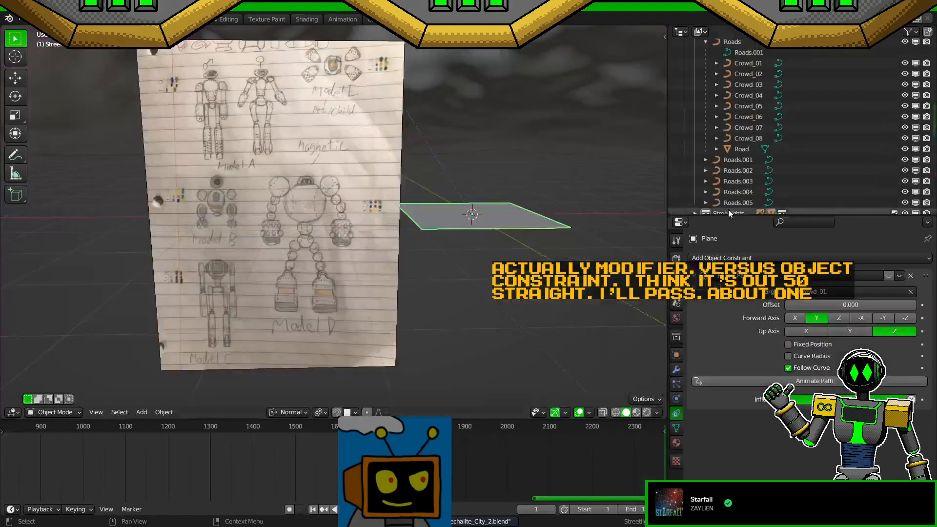
click(888, 276)
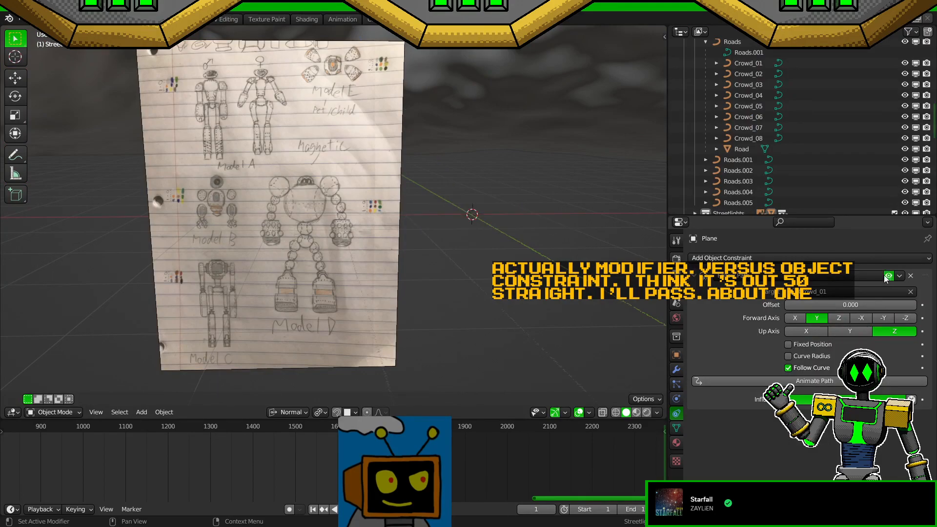
Step: Find and frame the plane in the Shading workspace, and examine where it sits relative to the sidewalk and its path
click(307, 20)
middle_drag(330, 207, 350, 263)
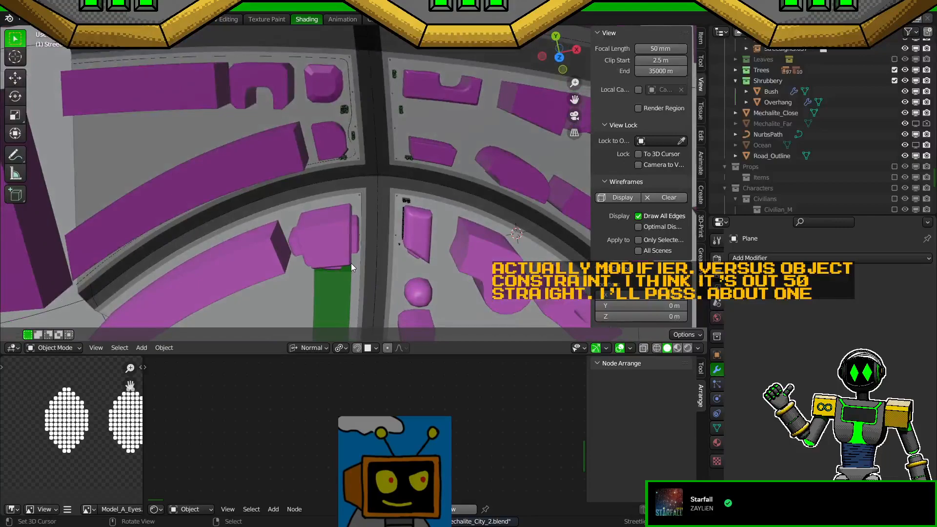
key(z)
click(409, 216)
key(z)
click(406, 206)
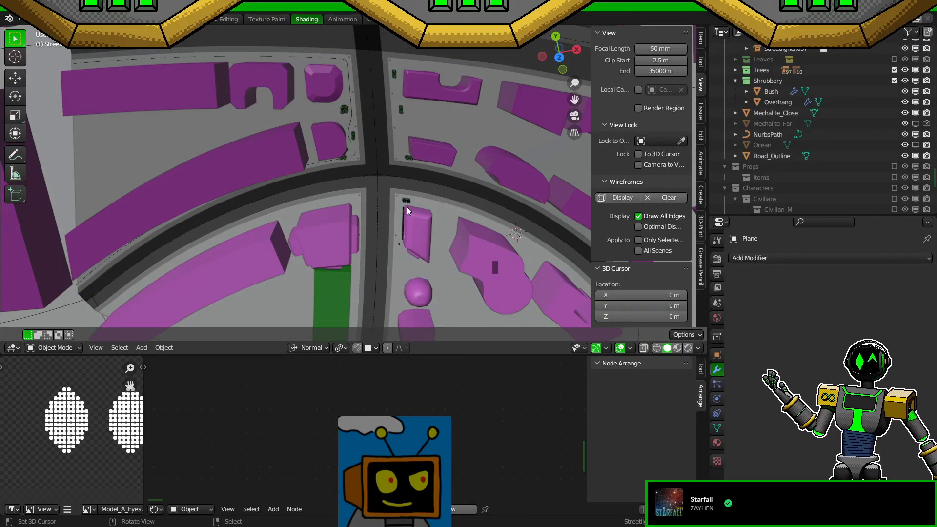
key(KP_Divide)
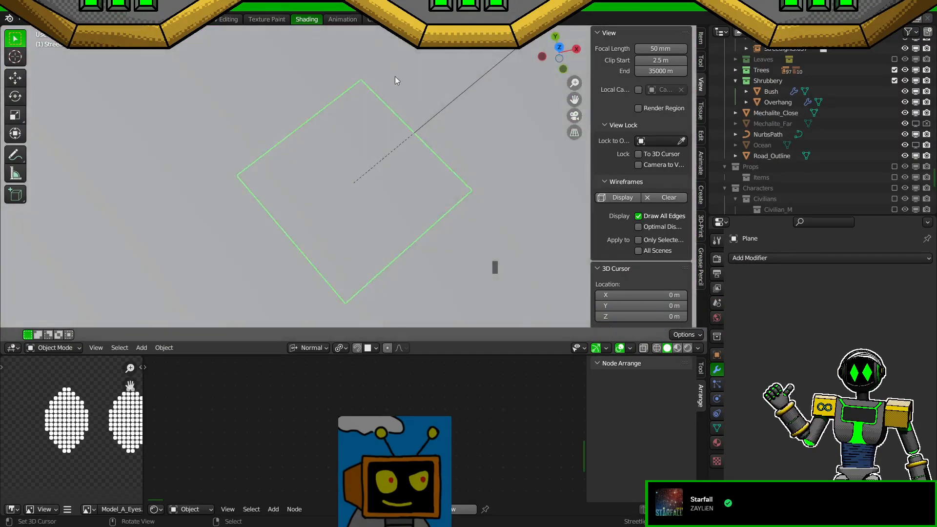
scroll(411, 205, down, 7)
middle_drag(411, 205, 480, 157)
scroll(423, 193, down, 11)
middle_drag(420, 195, 430, 225)
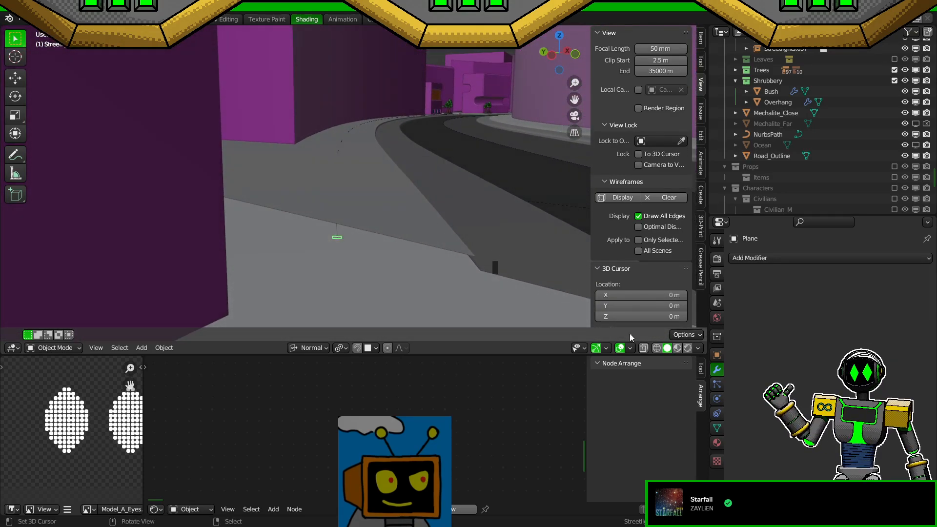
Step: Scale the plane's mesh up by a factor of 10 in Edit Mode and return to Object Mode
click(717, 336)
click(717, 355)
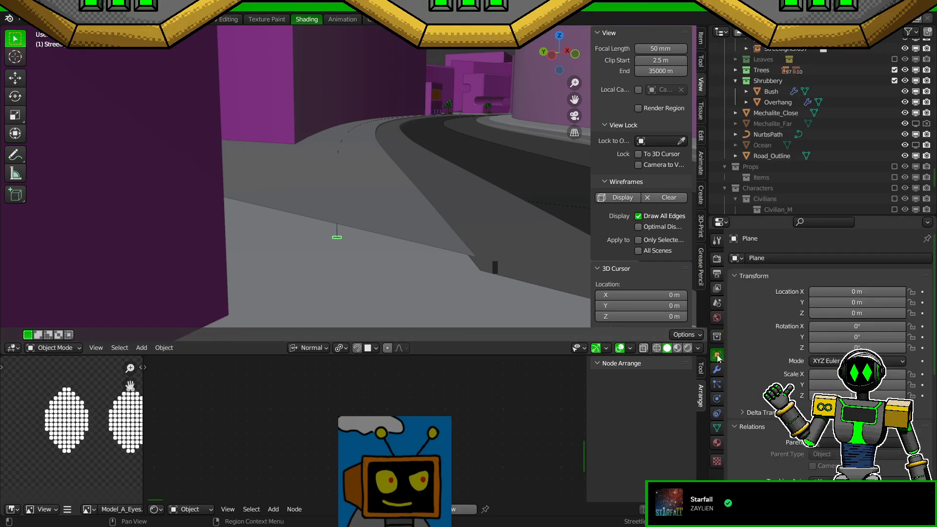
key(Tab)
key(s)
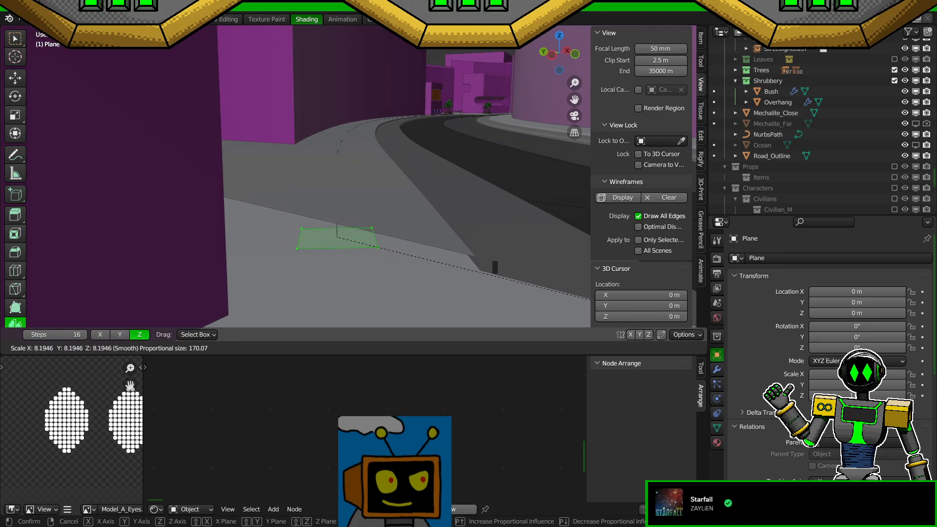
key(Escape)
text(s)
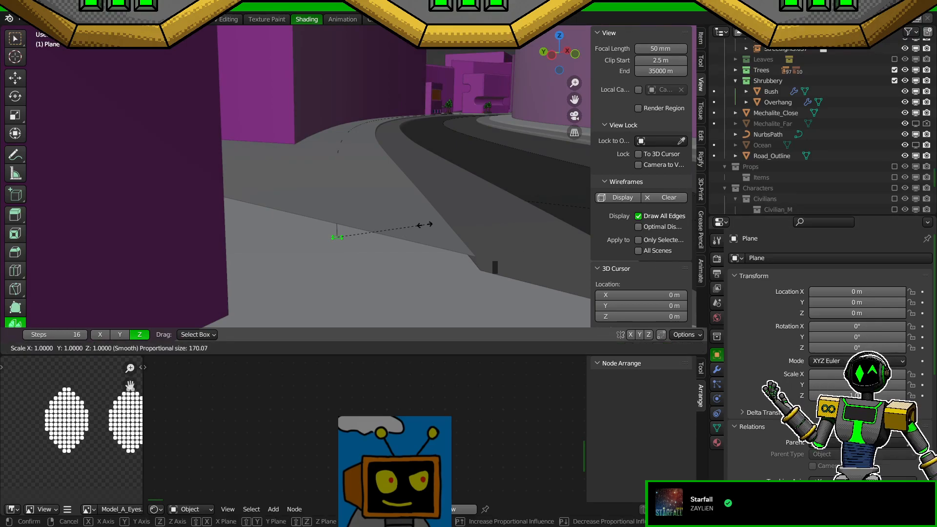
text(10)
key(Return)
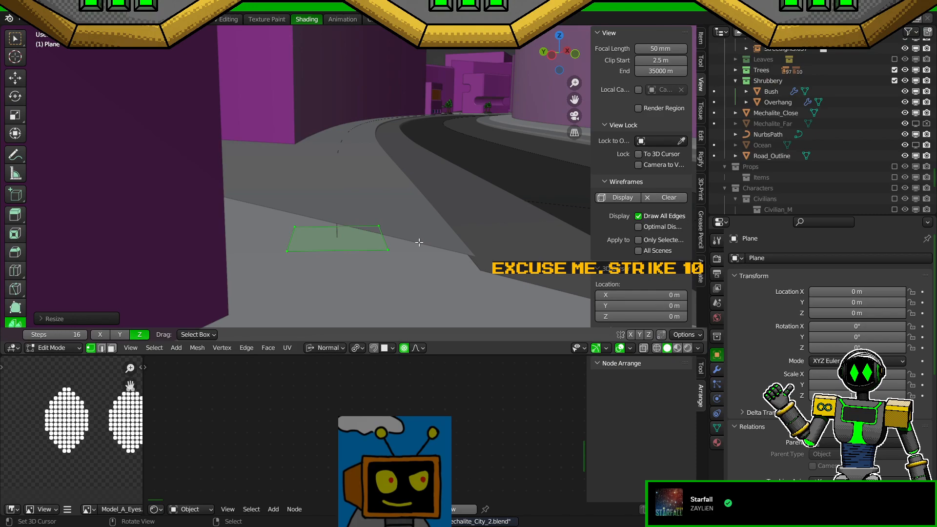
key(Tab)
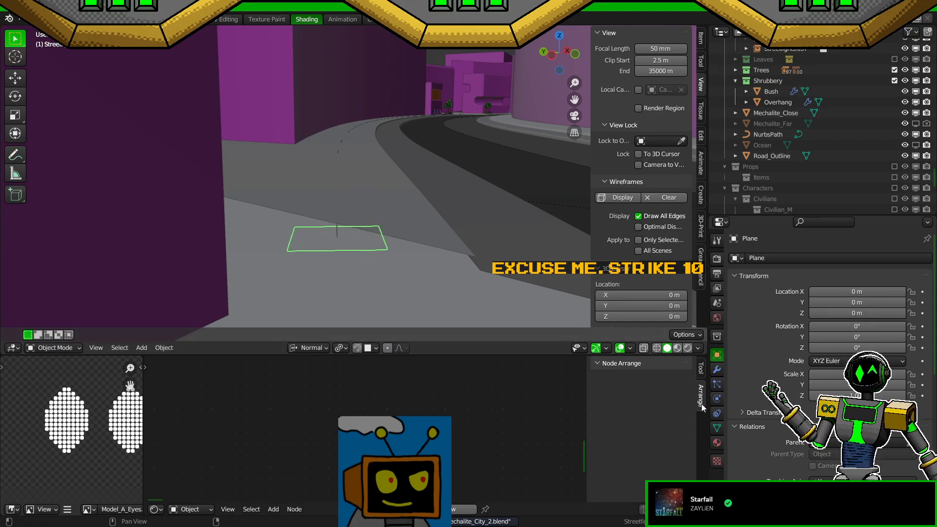
Step: Add a particle system to the plane and set its type to Hair
click(717, 385)
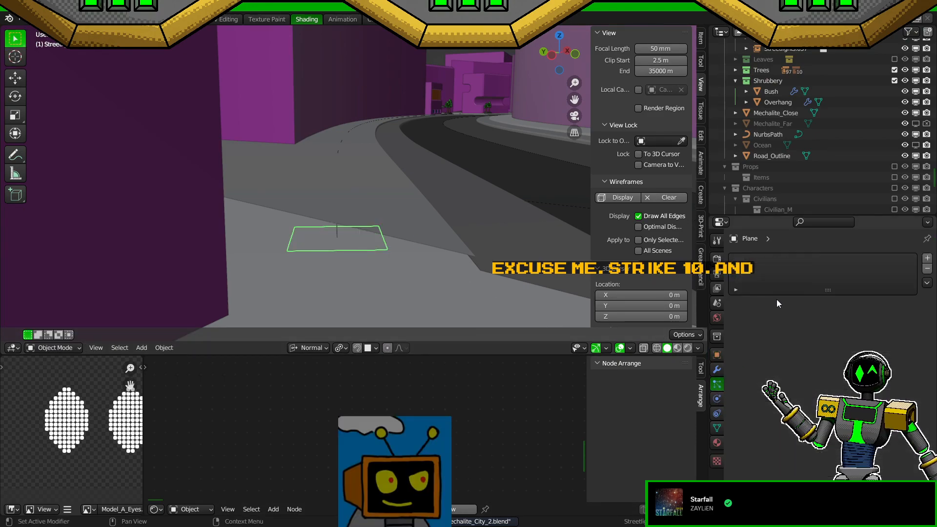
click(927, 259)
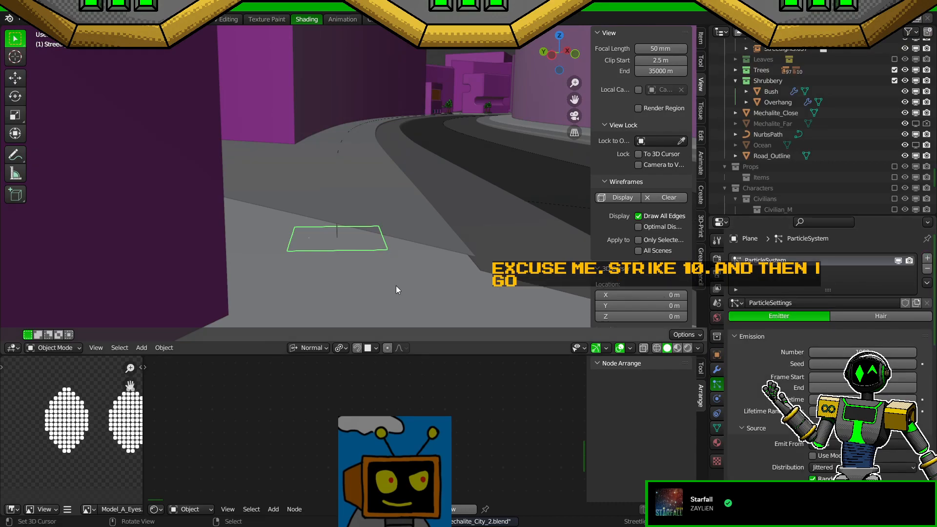
scroll(396, 285, up, 2)
click(872, 317)
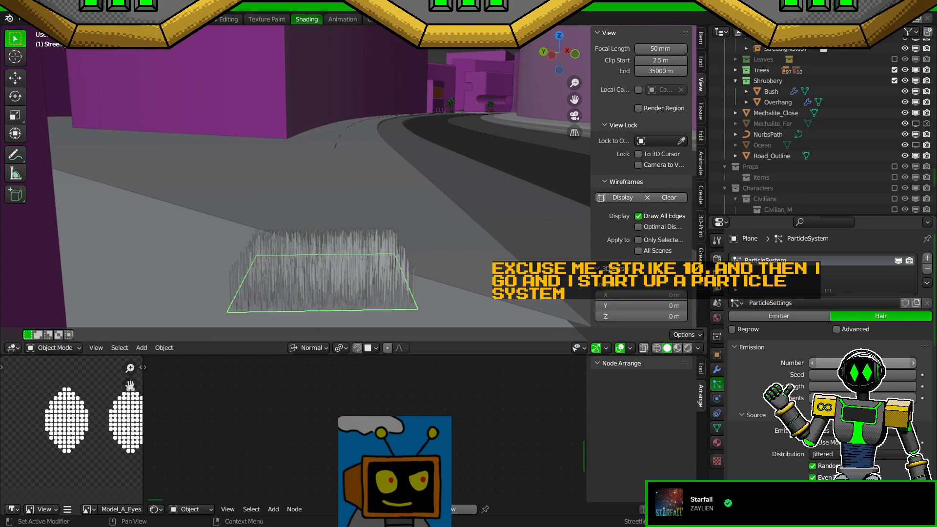
Step: Add an Array modifier with count 3 and relative offset X 0, Y 1 to the plane, placed above the particle system
click(717, 369)
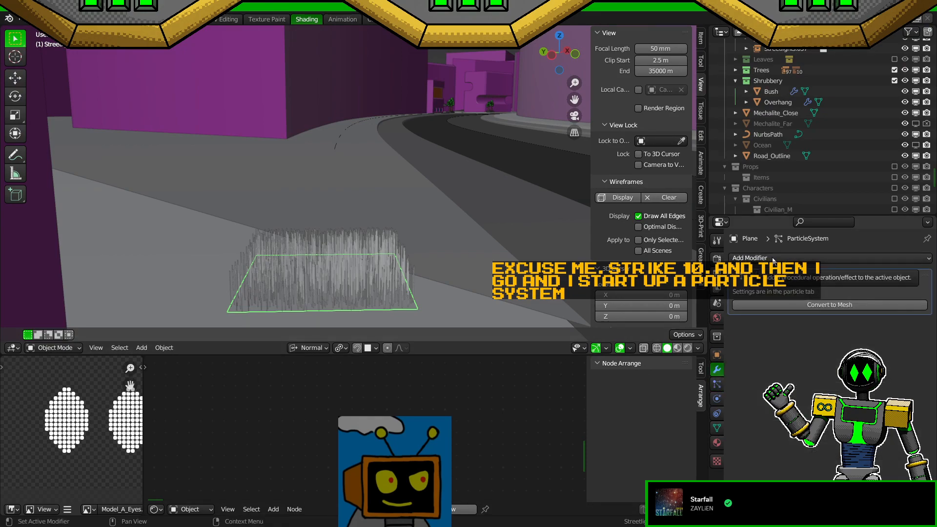
click(773, 258)
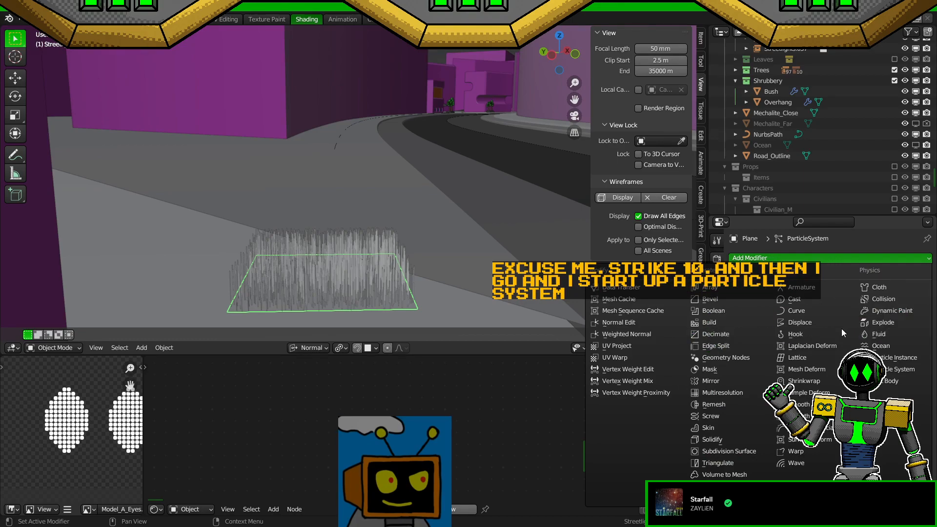
click(727, 289)
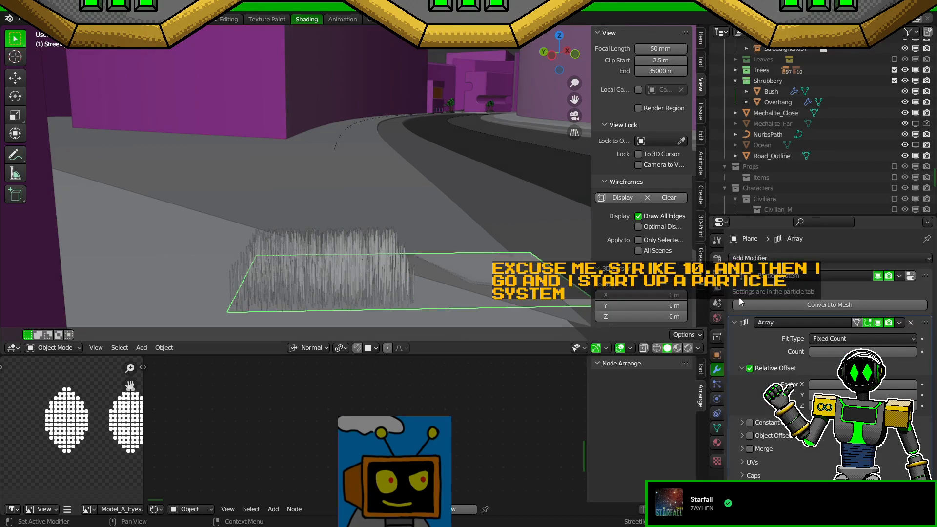
click(831, 382)
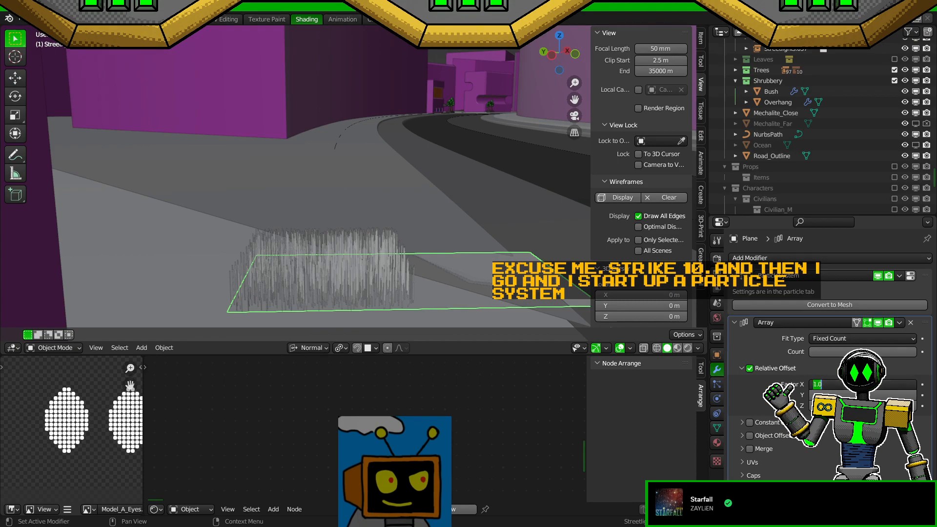
text(0)
key(Tab)
text(1)
key(Return)
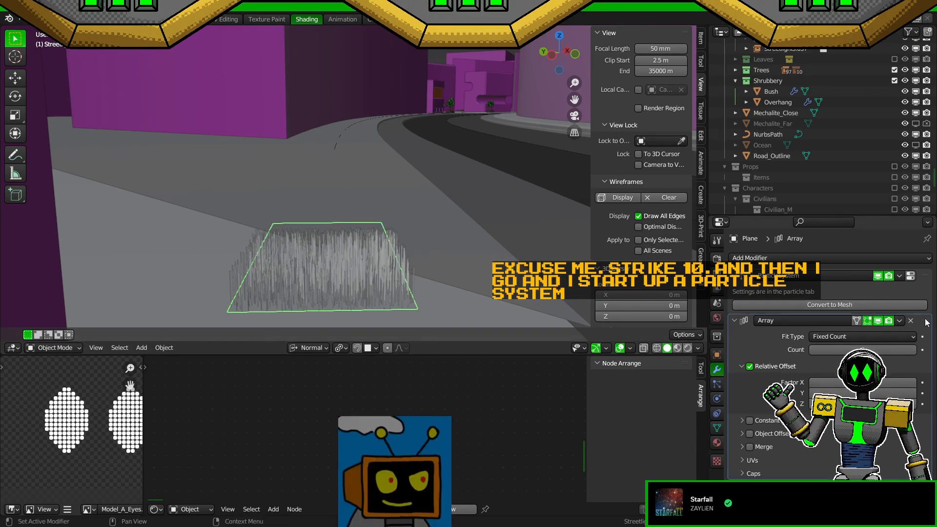
drag(926, 323, 920, 268)
mouse_move(435, 296)
middle_down()
mouse_move(444, 318)
mouse_move(430, 309)
middle_up()
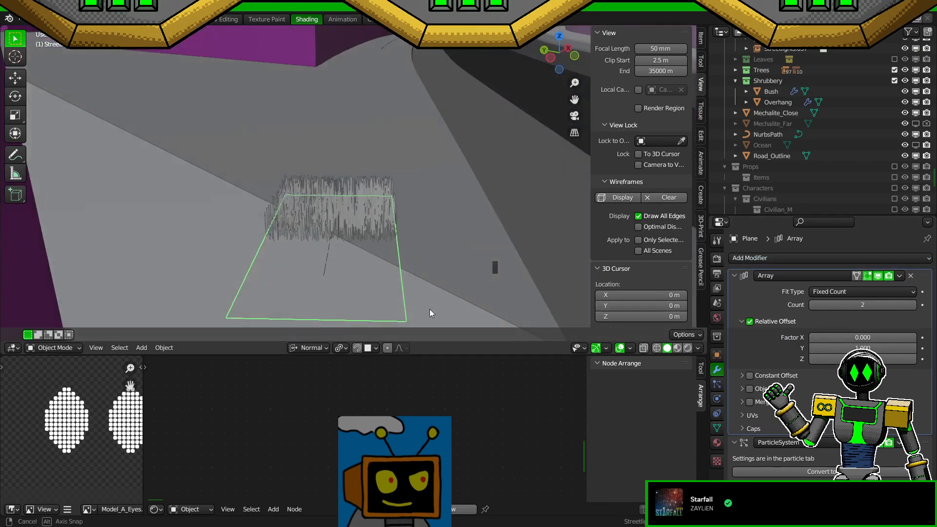
click(912, 305)
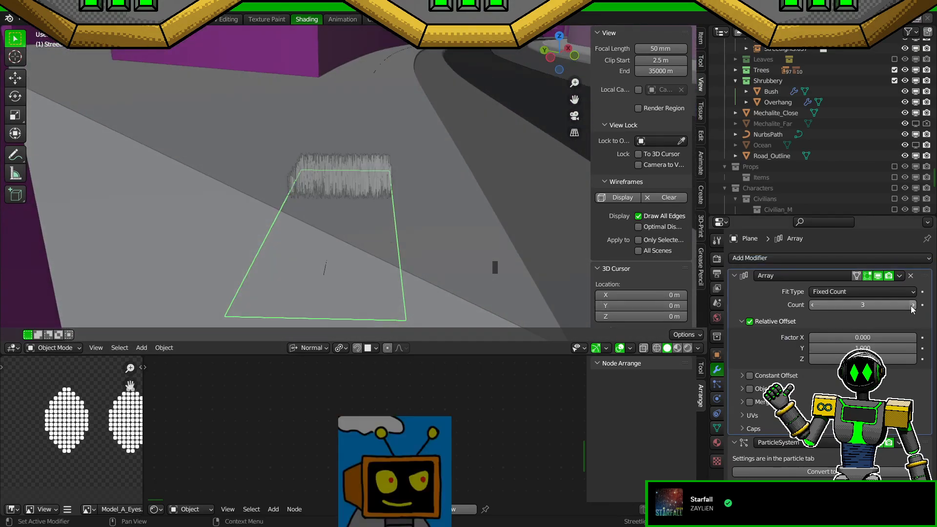
Step: Turn on Regrow for the plane's hair particle system and save the file
click(717, 385)
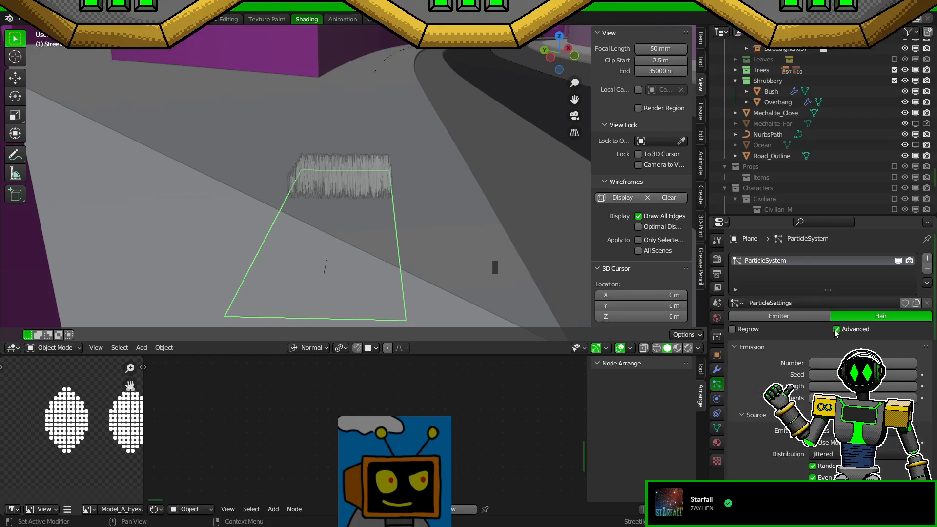
click(778, 316)
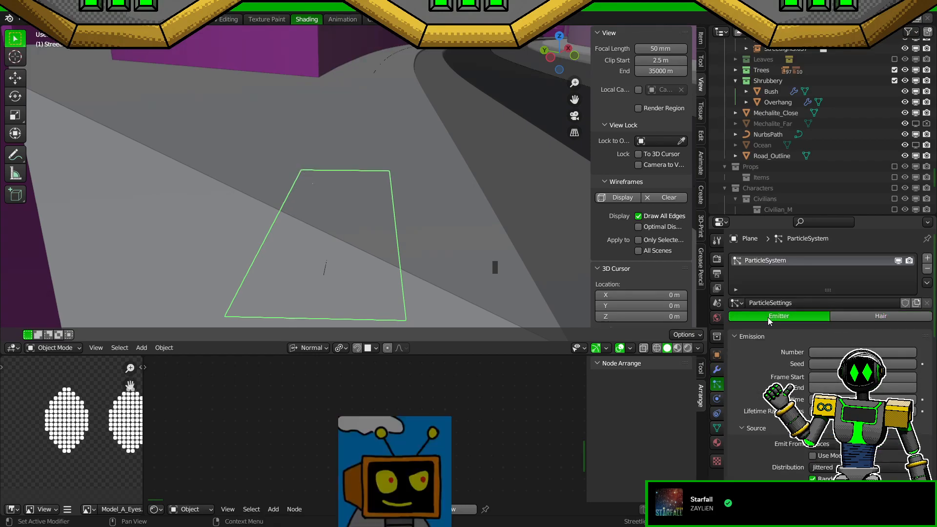
click(869, 319)
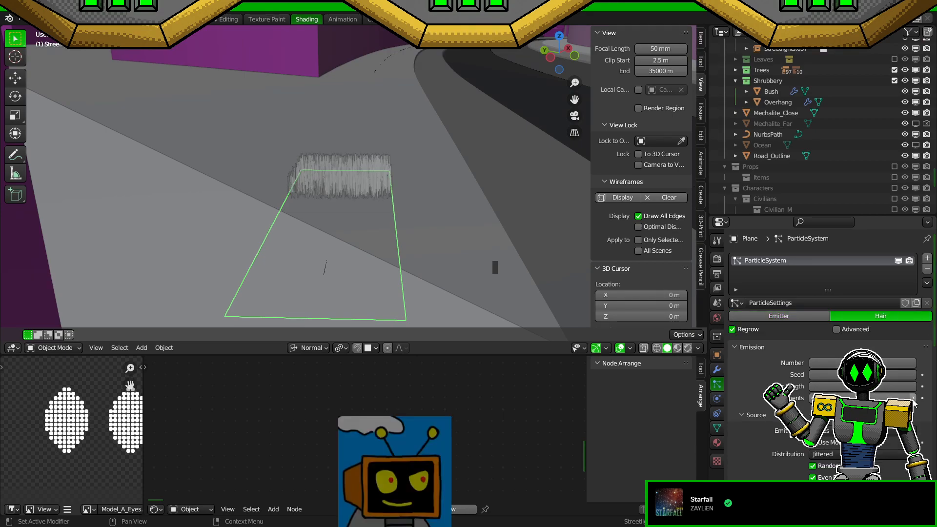
drag(862, 363, 878, 363)
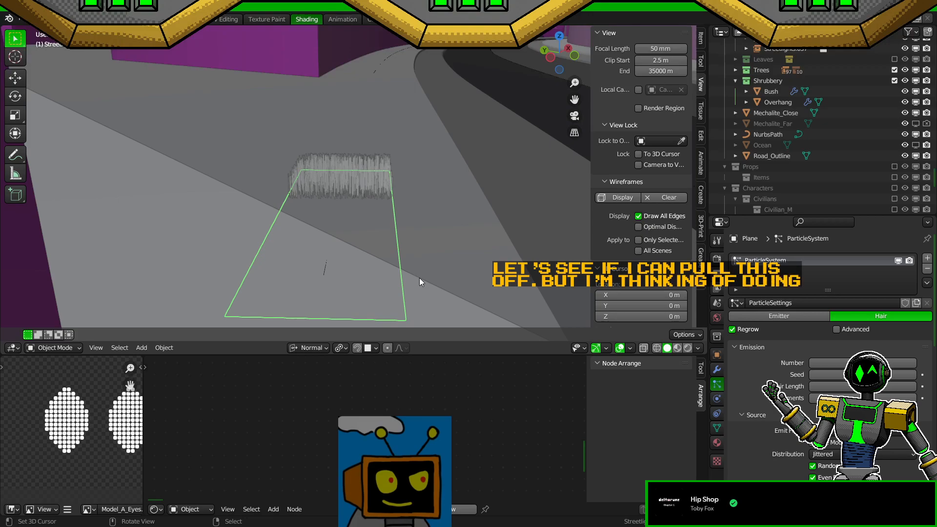
key(ctrl+s)
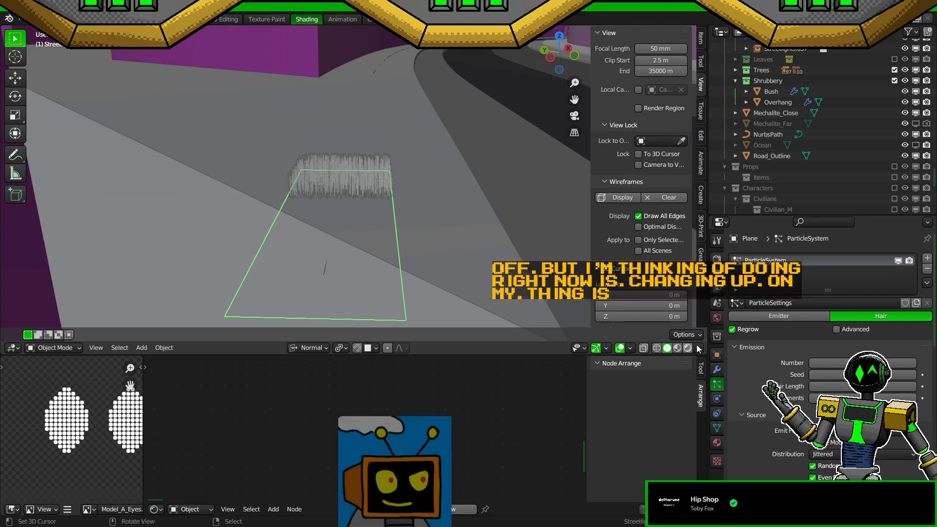
click(804, 316)
click(846, 317)
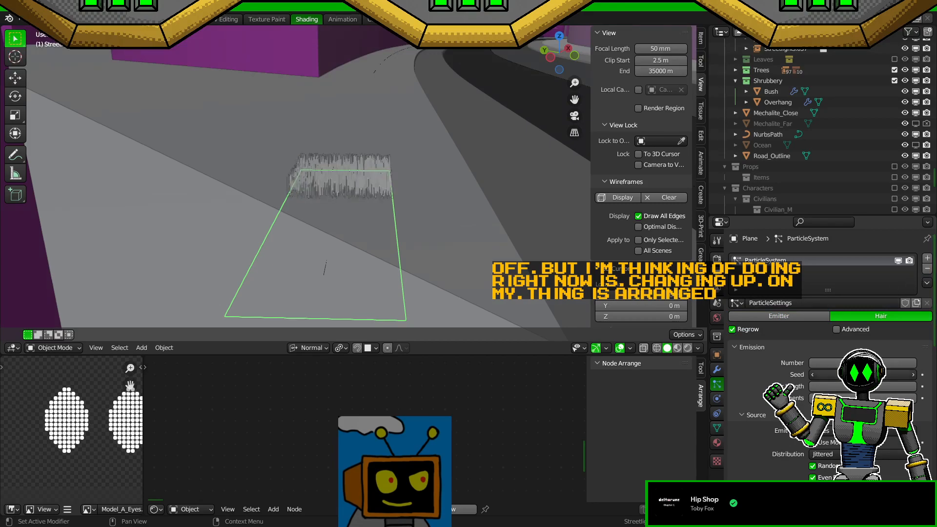
click(717, 369)
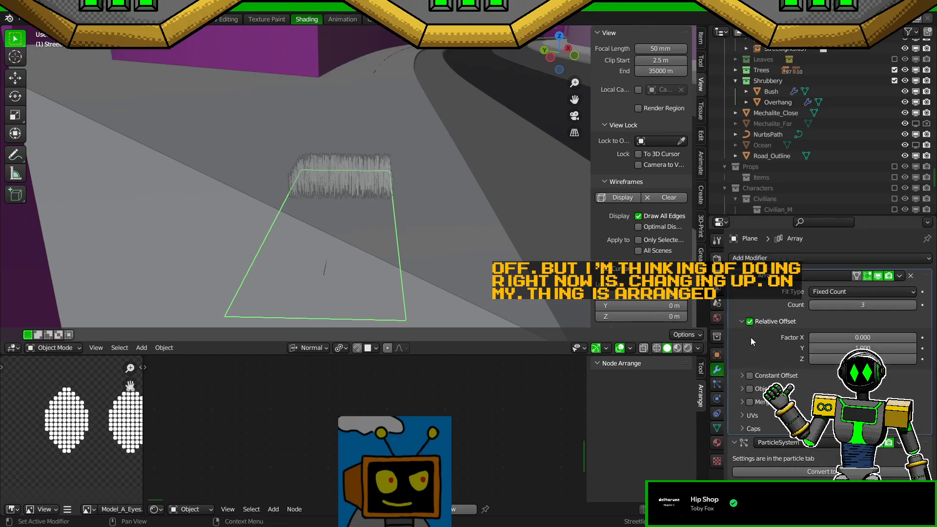
key(ctrl+a)
key(ctrl+z)
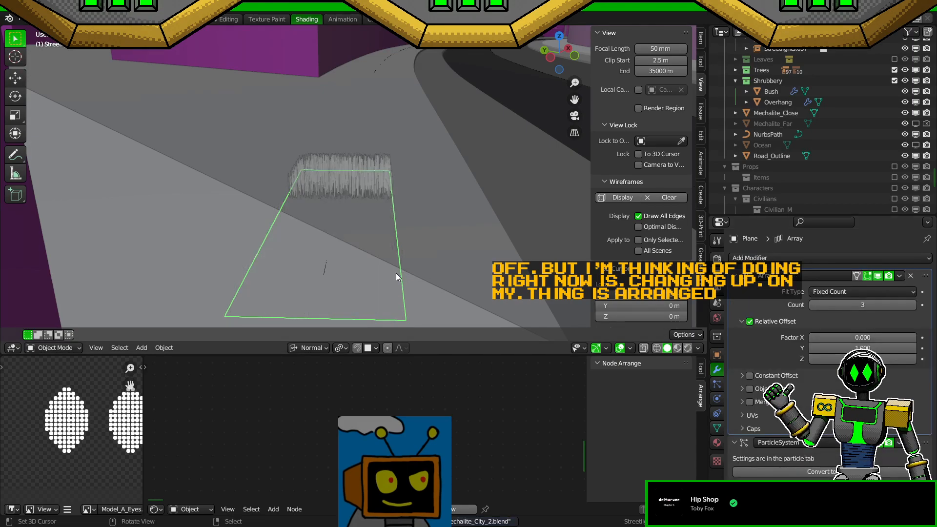
Step: Set the plane's hair particles to render as Object and save the file
scroll(410, 273, down, 2)
middle_drag(454, 281, 463, 296)
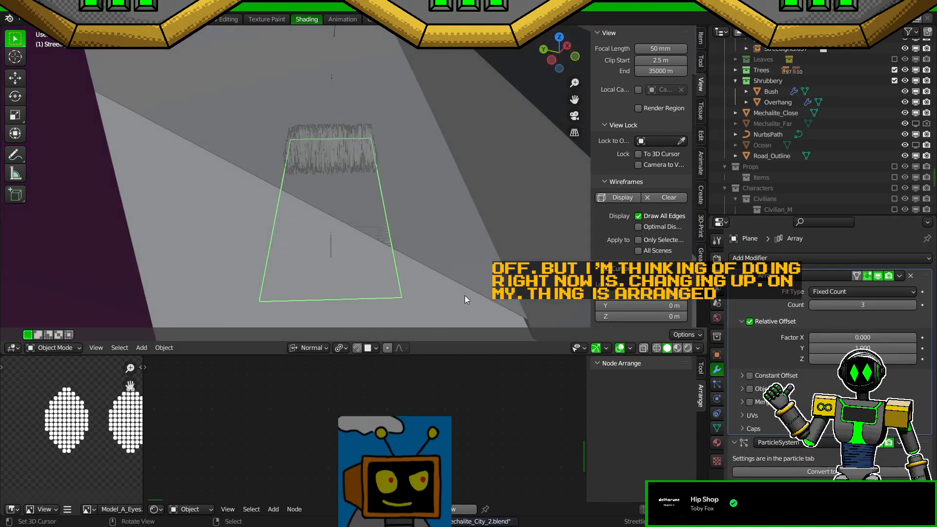
click(717, 384)
scroll(830, 342, down, 8)
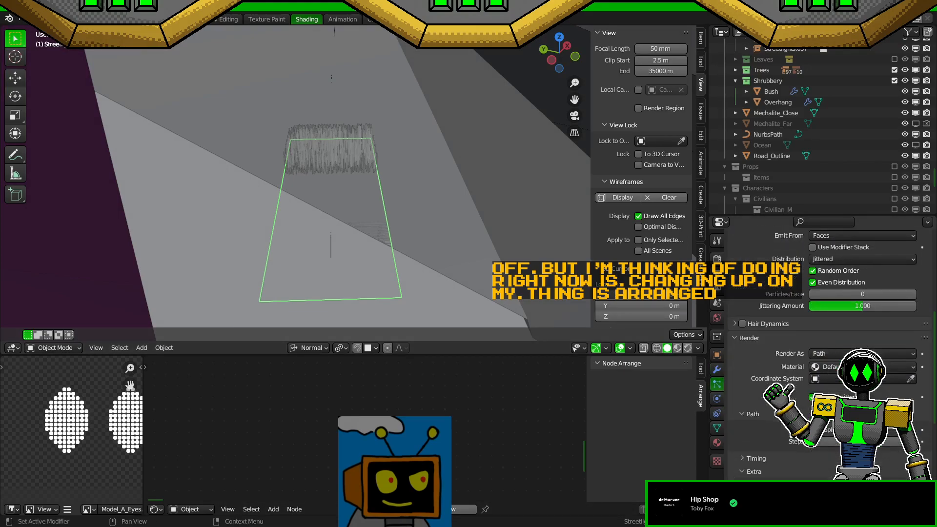
scroll(830, 342, down, 2)
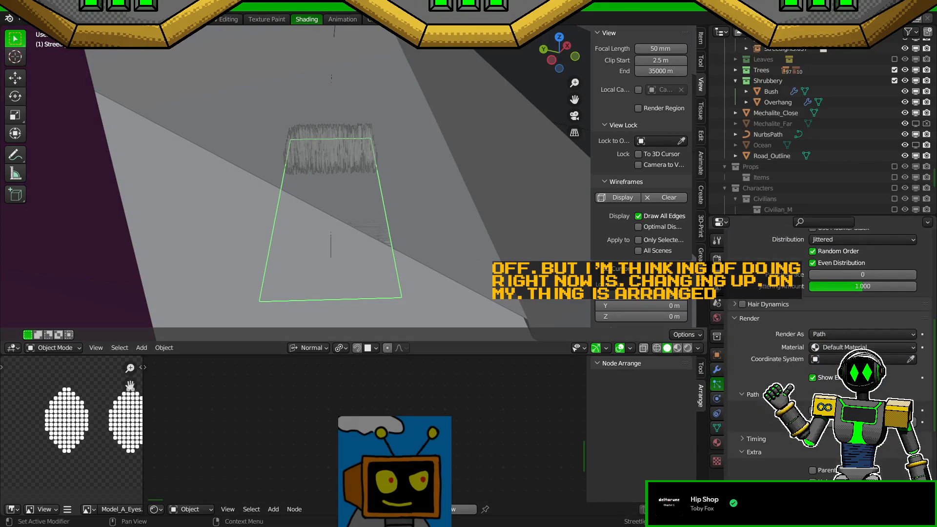
click(859, 335)
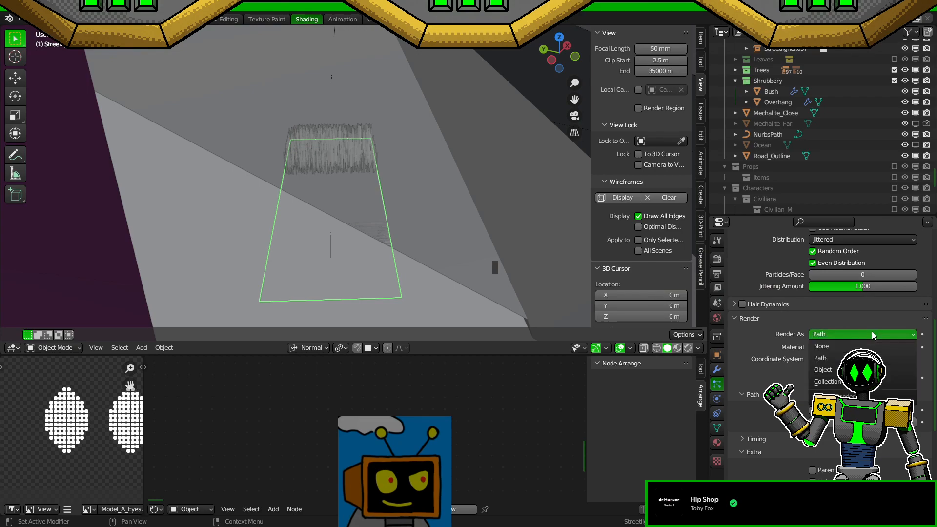
click(830, 369)
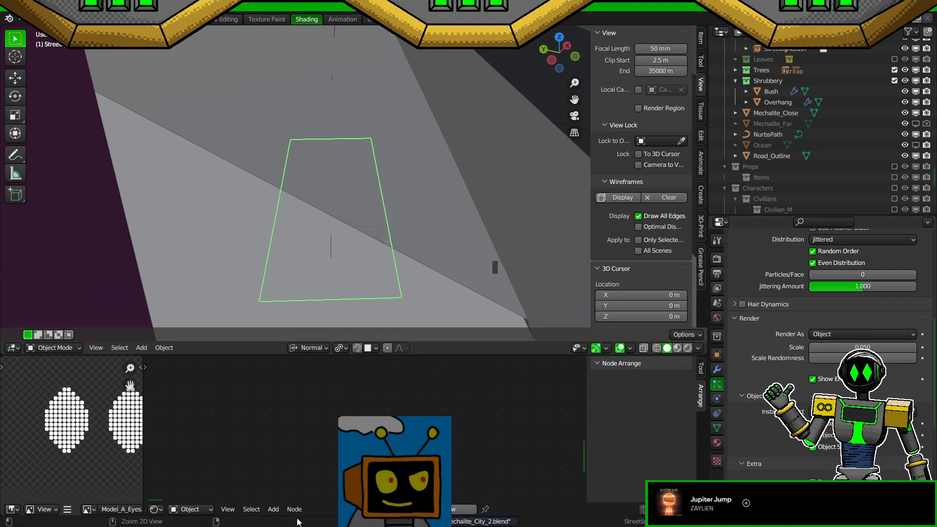
scroll(822, 365, down, 3)
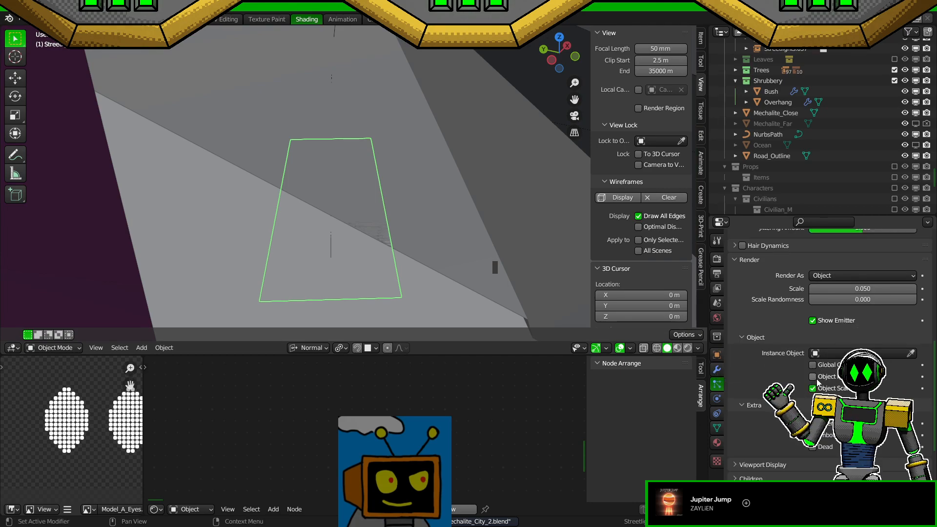
click(813, 377)
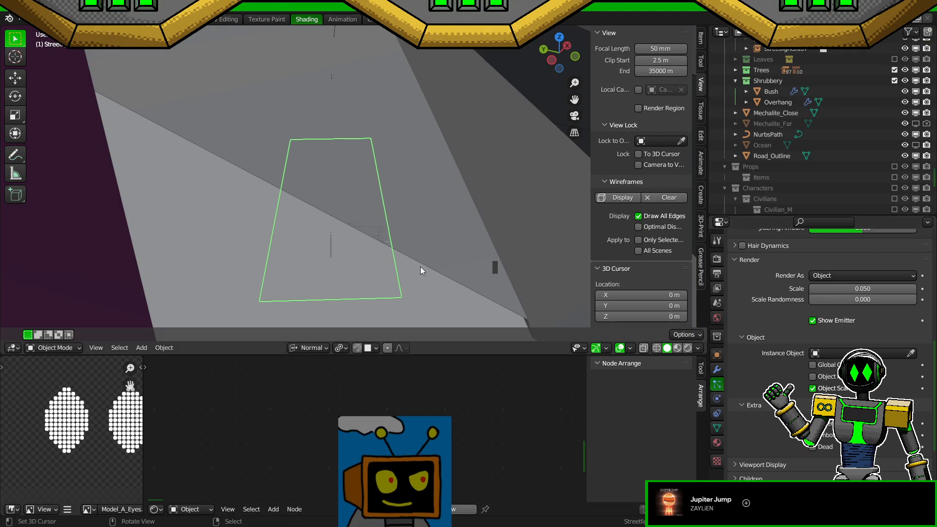
key(ctrl+s)
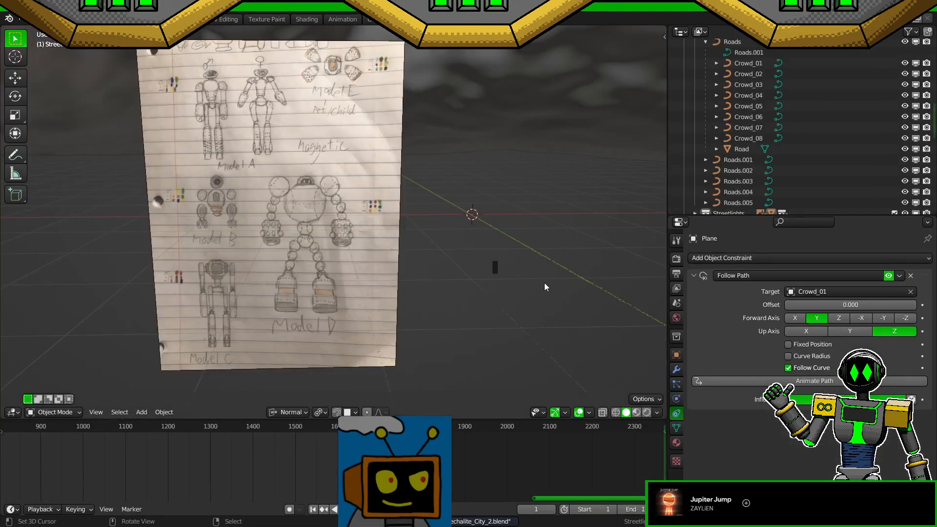
Step: Add a UV sphere beside the character reference sheet in the Layout workspace
middle_drag(545, 286, 553, 254)
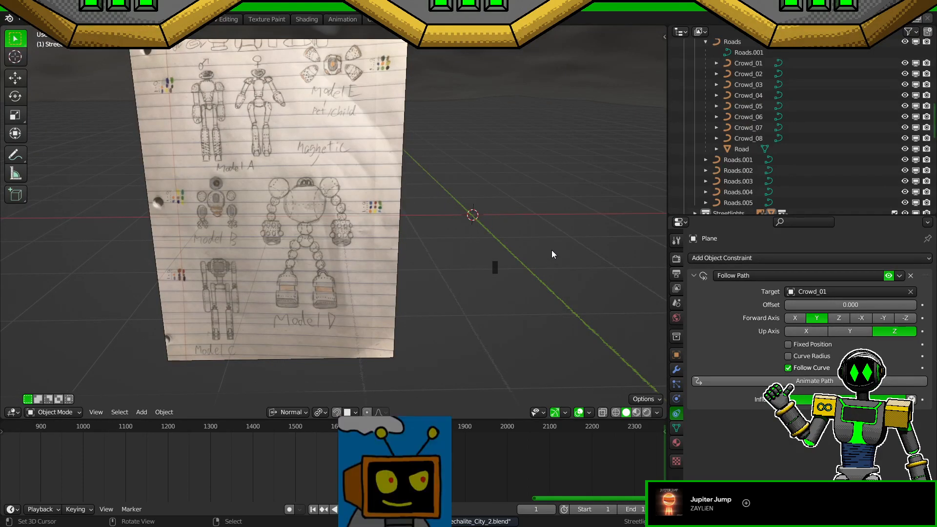
key(shift+a)
mouse_move(551, 250)
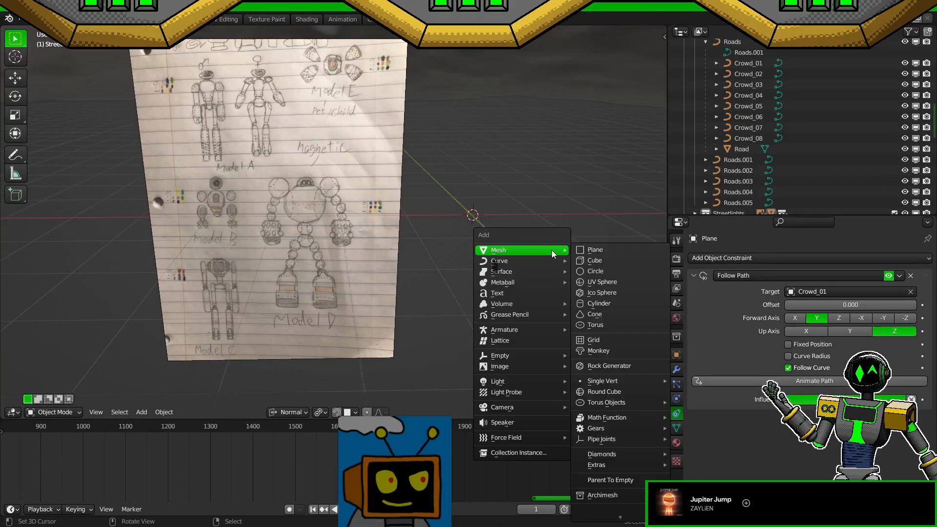
click(604, 285)
Step: Apply Shade Auto Smooth to the new sphere, and turn off its Auto Smooth option
key(q)
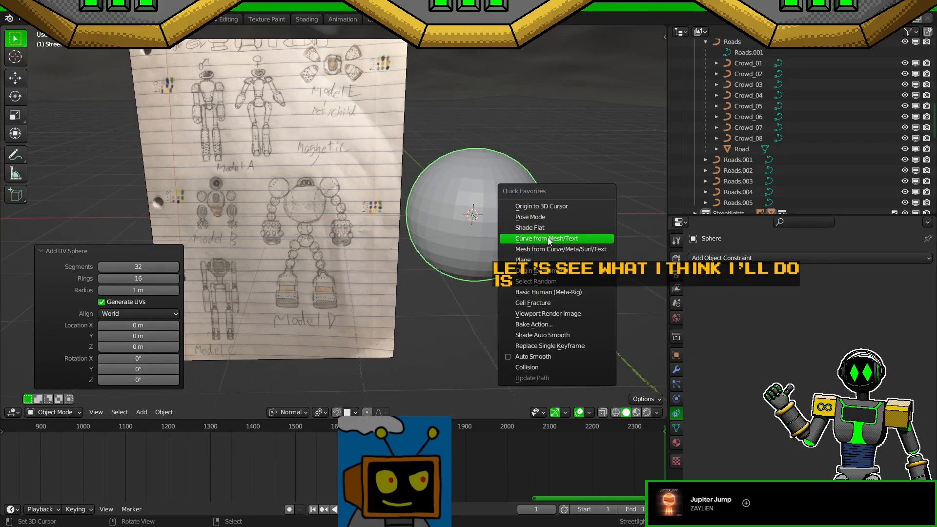
click(550, 335)
key(q)
click(569, 307)
middle_drag(569, 307, 548, 317)
scroll(537, 303, down, 1)
key(g)
key(z)
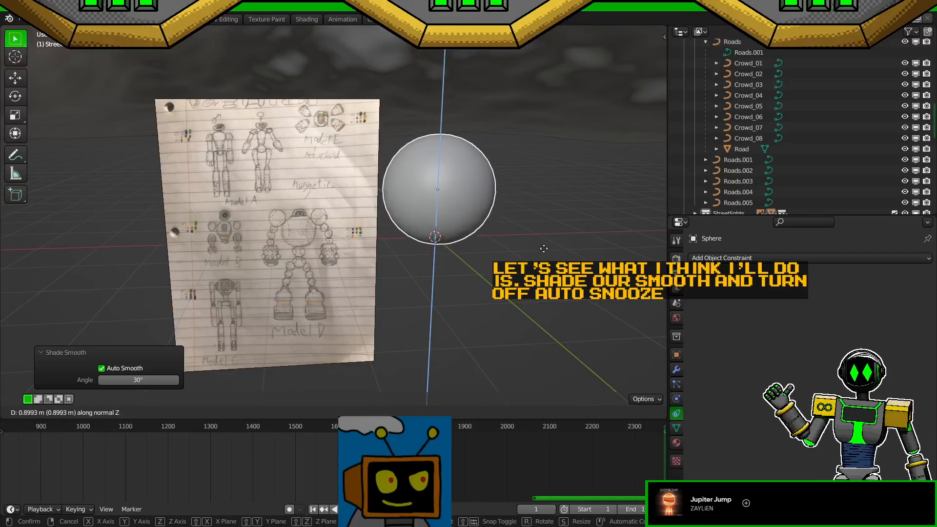
right_click(552, 223)
mouse_move(553, 224)
middle_down()
mouse_move(546, 334)
mouse_move(540, 309)
mouse_move(560, 226)
middle_up()
key(g)
key(z)
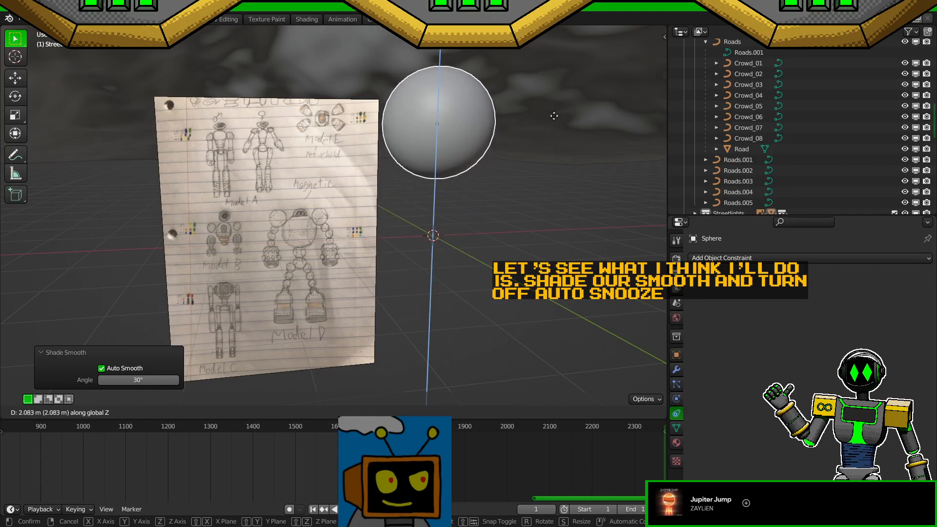
right_click(551, 141)
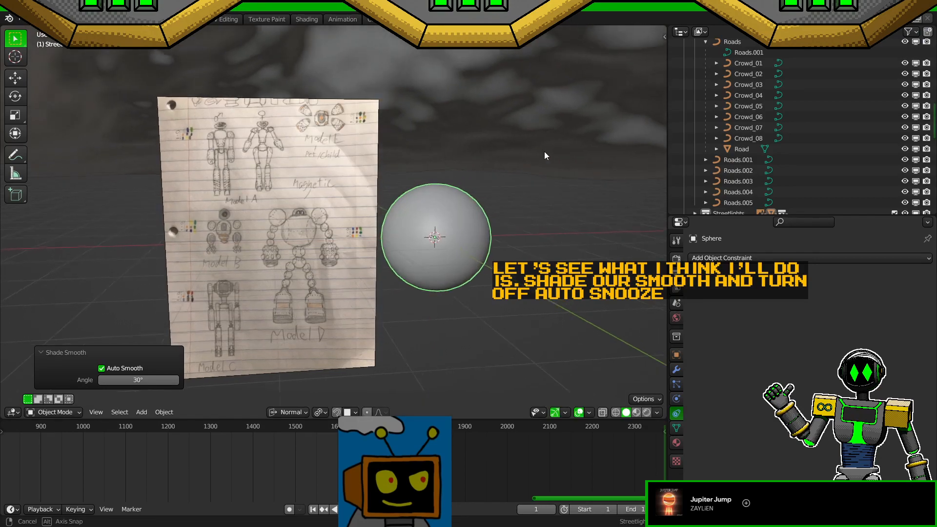
Step: Scale the character reference sheet by 2 and shift it about -2.6 m along X, clear of the sphere
scroll(532, 176, down, 5)
click(341, 250)
text(s)
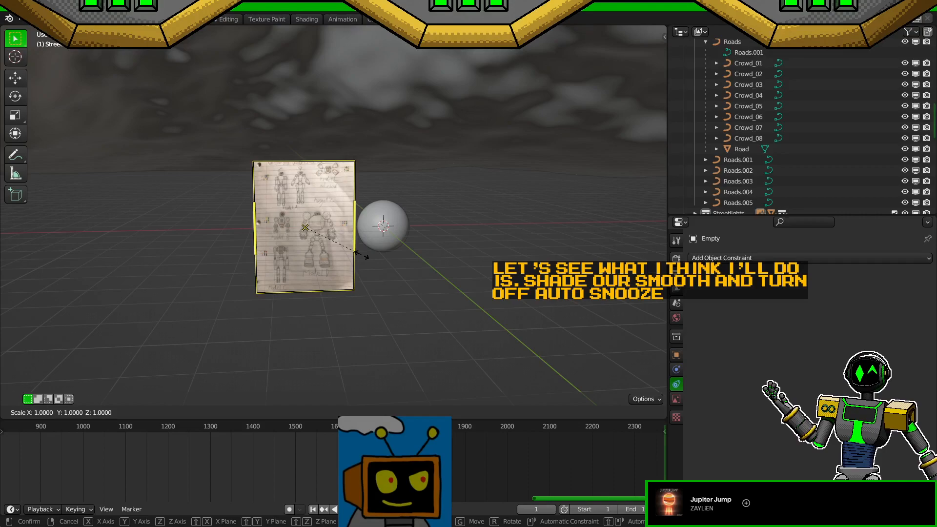
text(2)
key(Return)
key(g)
key(x)
click(407, 239)
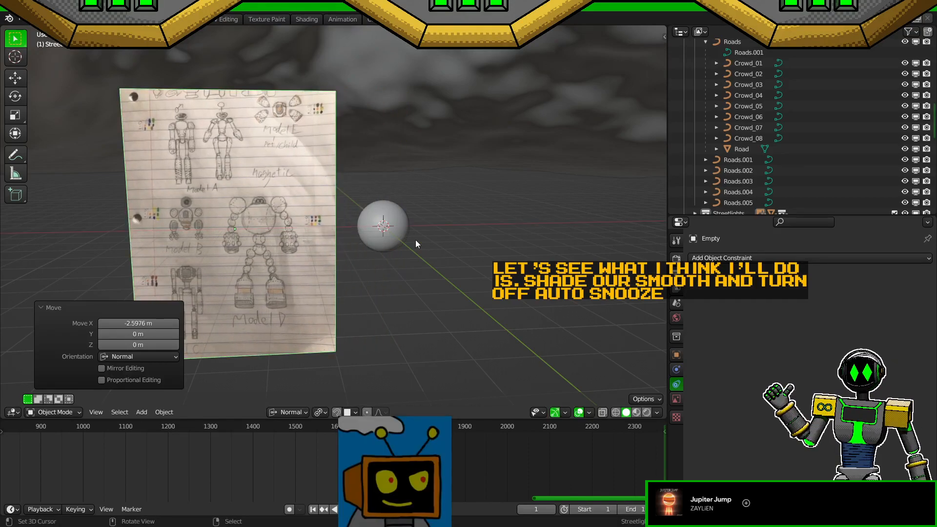
key(g)
key(z)
right_click(431, 266)
Step: Try raising the sphere object 5 m along Z, and clear its location back to the origin
click(383, 225)
click(677, 355)
key(g)
key(z)
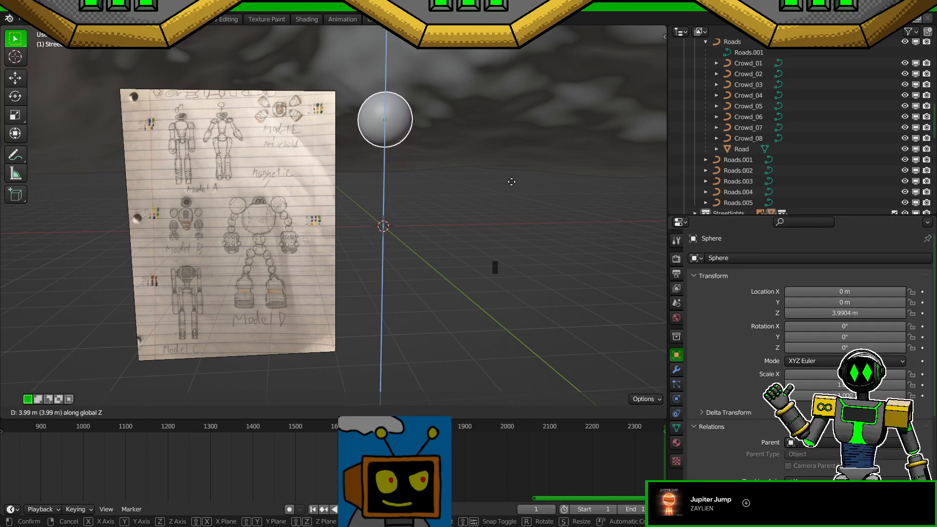
text(5)
key(Return)
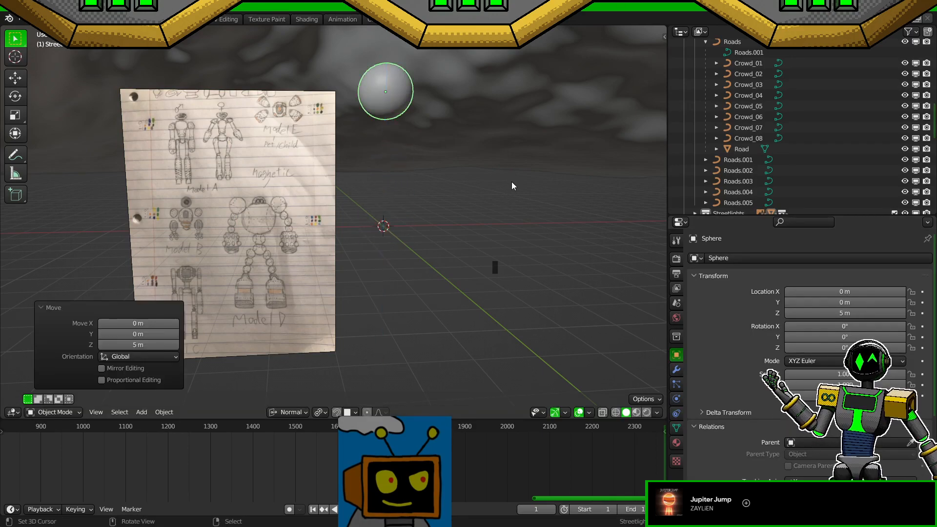
shift+middle_drag(480, 152, 474, 175)
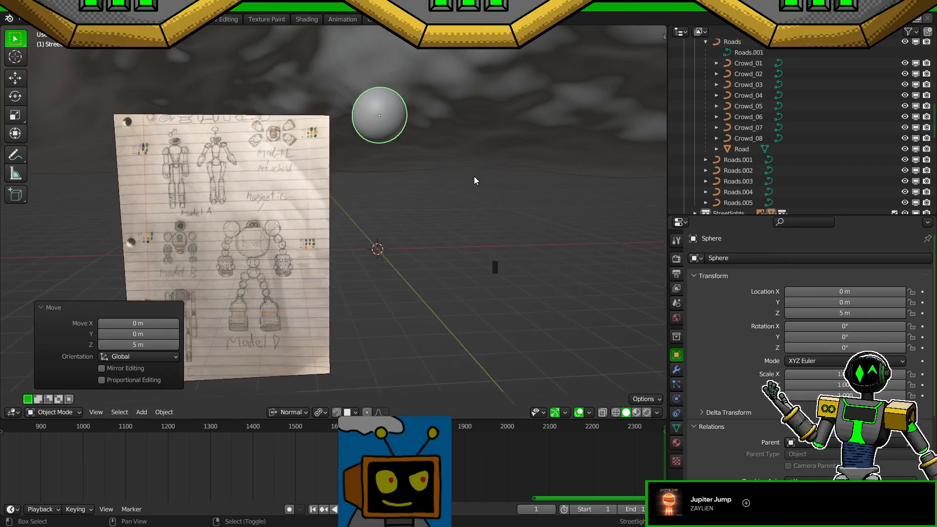
key(alt+g)
Step: Move the sphere's mesh 5 m up along Z in Edit Mode, leaving the object origin in place
key(Tab)
key(g)
key(z)
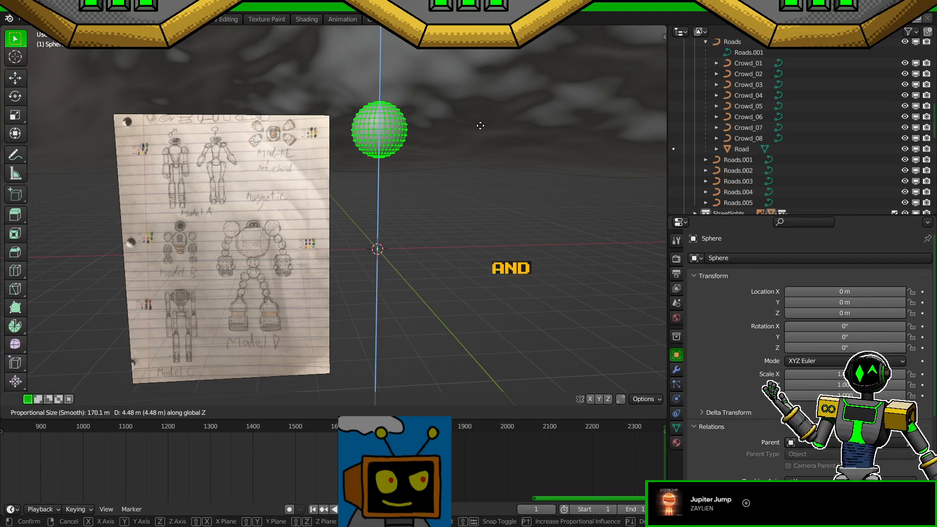
text(5)
key(Return)
Step: Add a second UV sphere at the origin within the same mesh and shade it smooth
scroll(477, 127, up, 2)
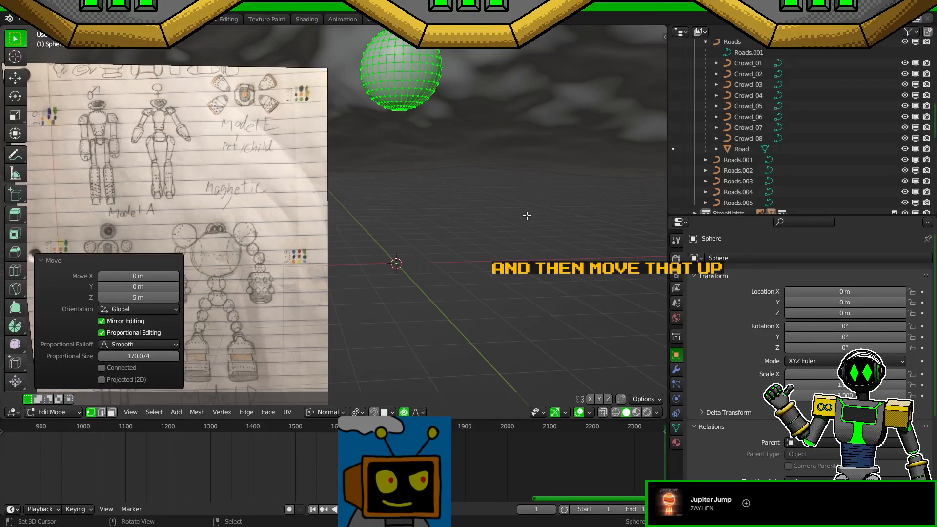
key(shift+a)
click(497, 237)
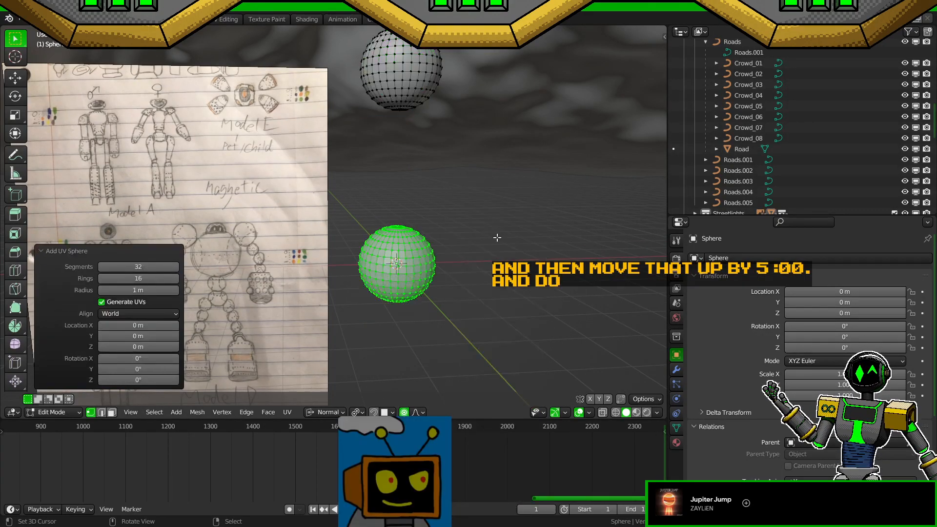
key(q)
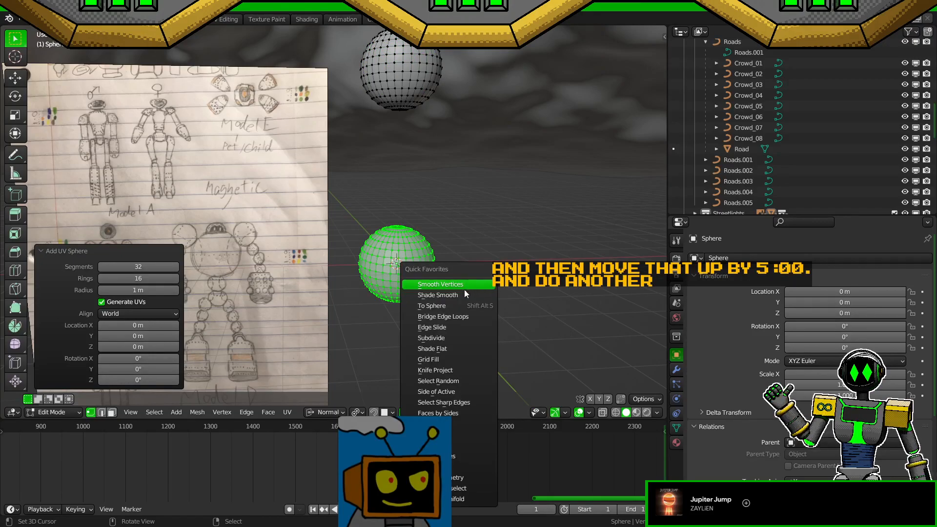
click(457, 294)
Step: Turn off proportional editing and scale the lower sphere uniformly by 2
text(s2)
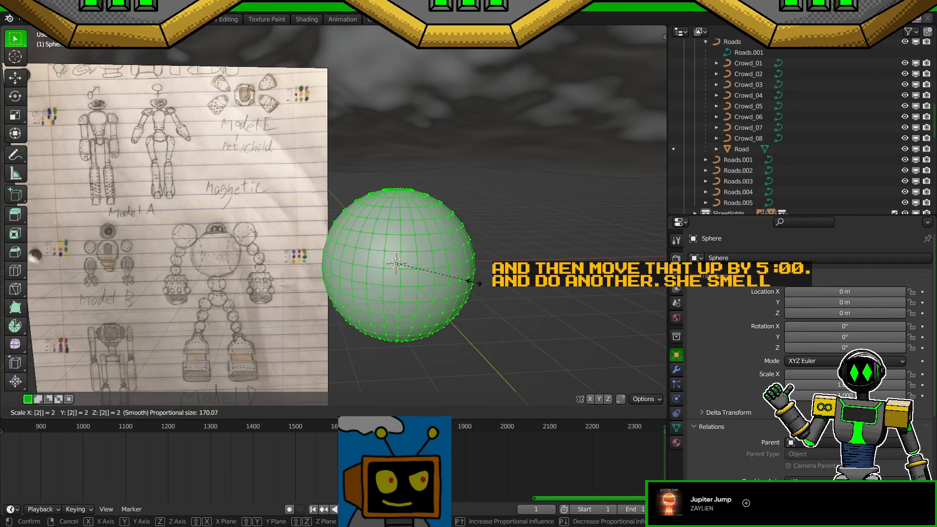
key(Escape)
text(o)
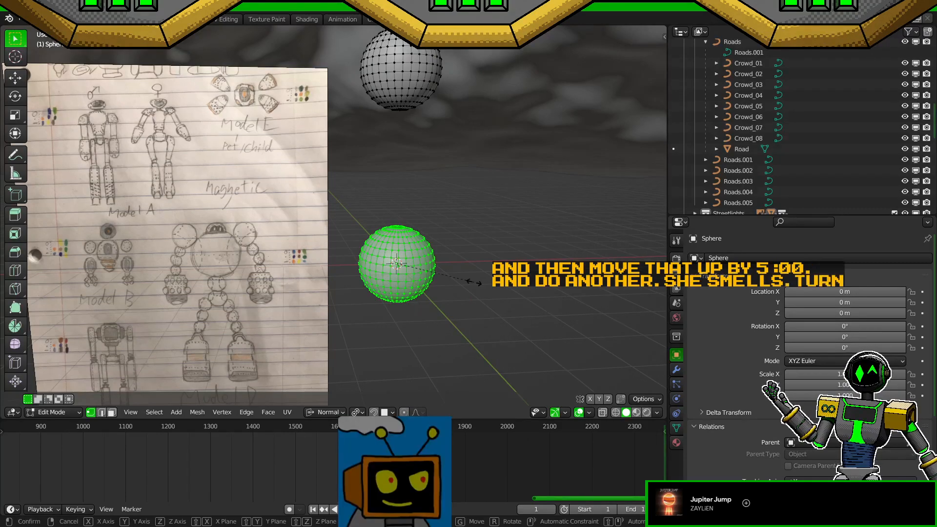
text(s2)
key(Return)
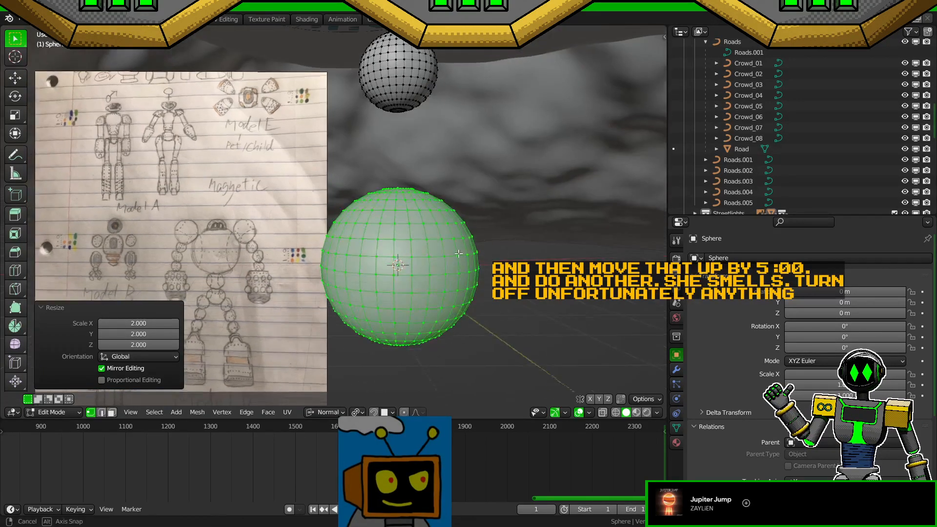
Step: Stretch the lower sphere by a factor of 2 along Z to form the robot's body
key(s)
key(z)
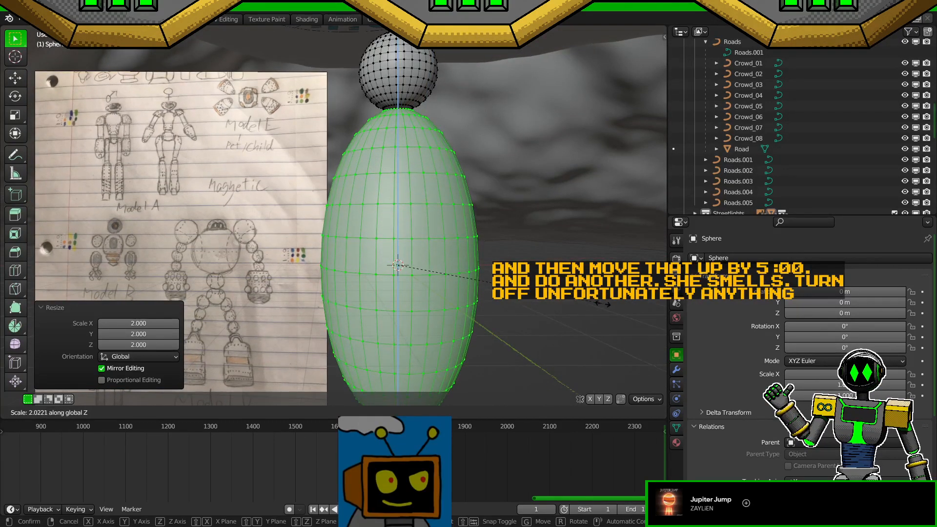
key(Escape)
text(sz2)
key(Return)
Step: Delete the body's edge loop below the middle and the detached lower part, and select the open bottom loop
middle_drag(573, 304, 568, 283)
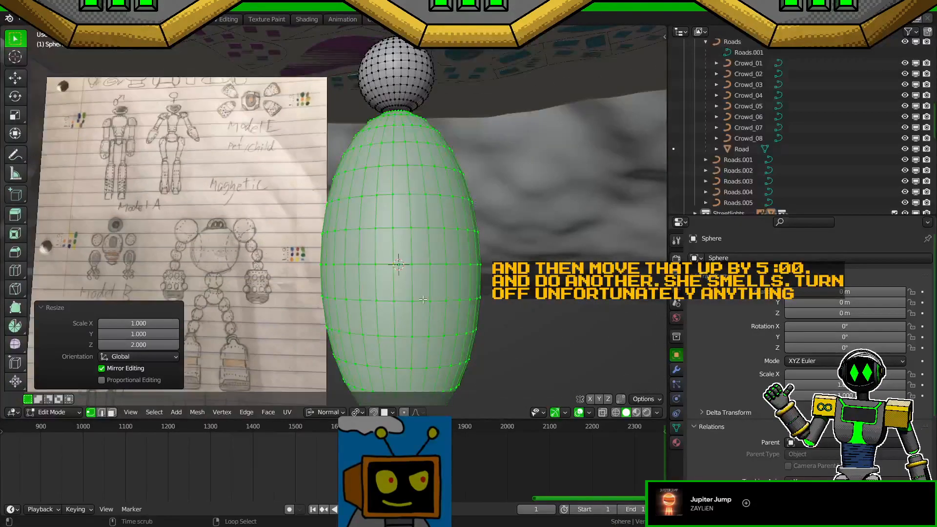
alt+click(471, 308)
key(x)
click(442, 302)
key(l)
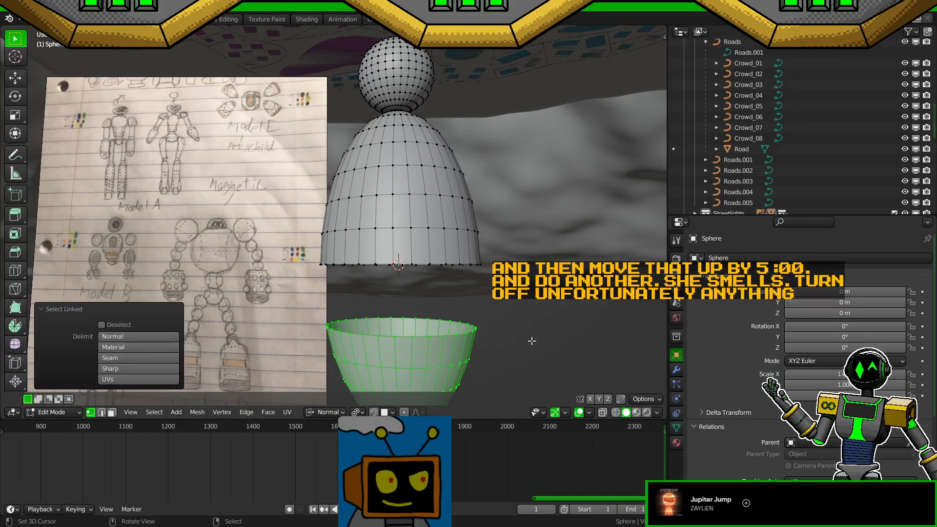
key(x)
click(516, 327)
alt+click(432, 265)
Step: Try closing the body's open bottom loop with Grid Fill, and undo the fill
key(ctrl+f)
click(497, 410)
middle_drag(497, 411, 534, 297)
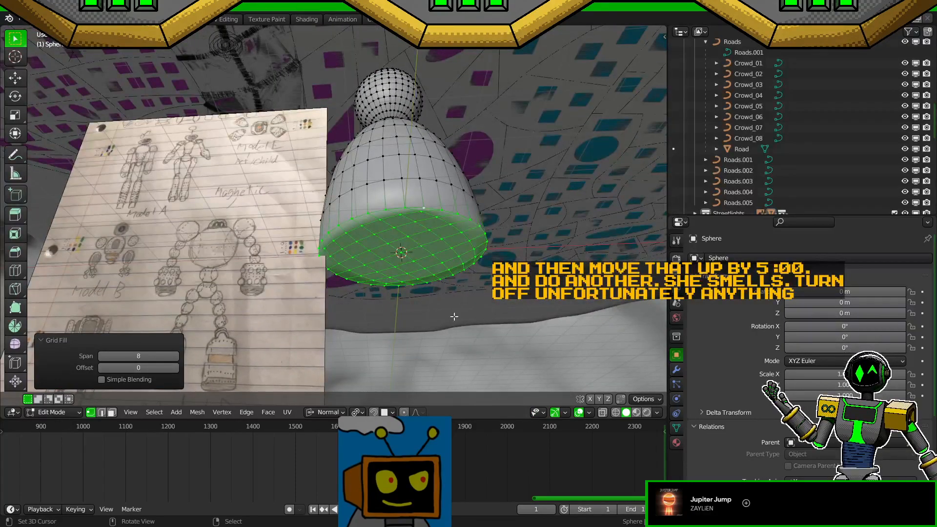
key(ctrl+z)
Step: Mark the body's open bottom edge loop sharp and fill it with a single face
key(ctrl+e)
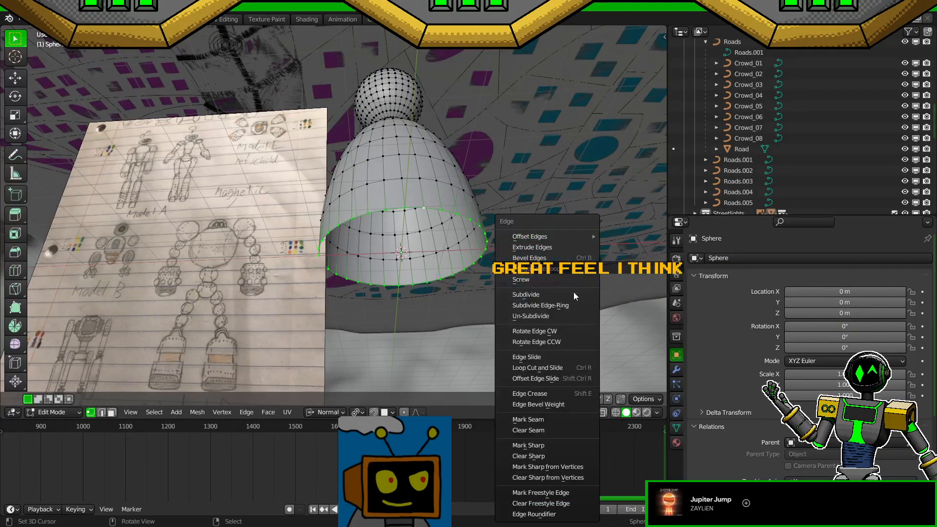
click(539, 442)
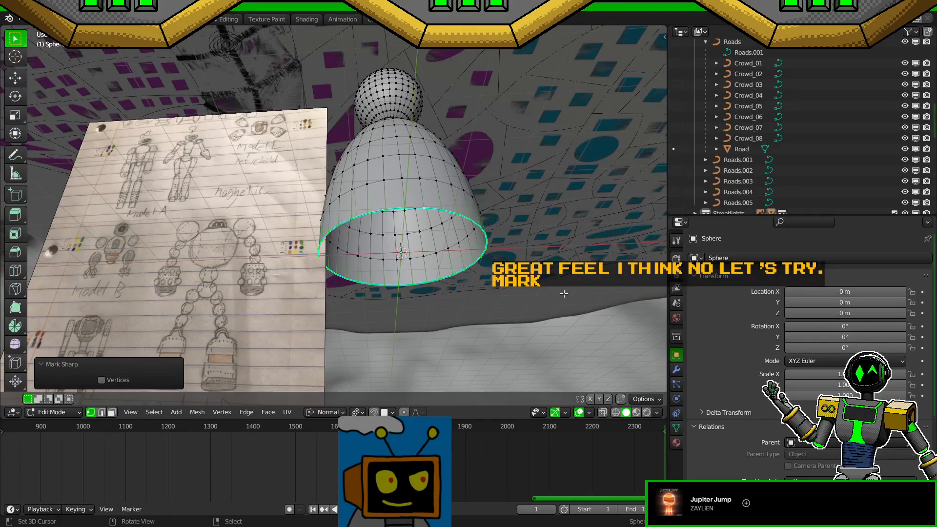
key(ctrl+f)
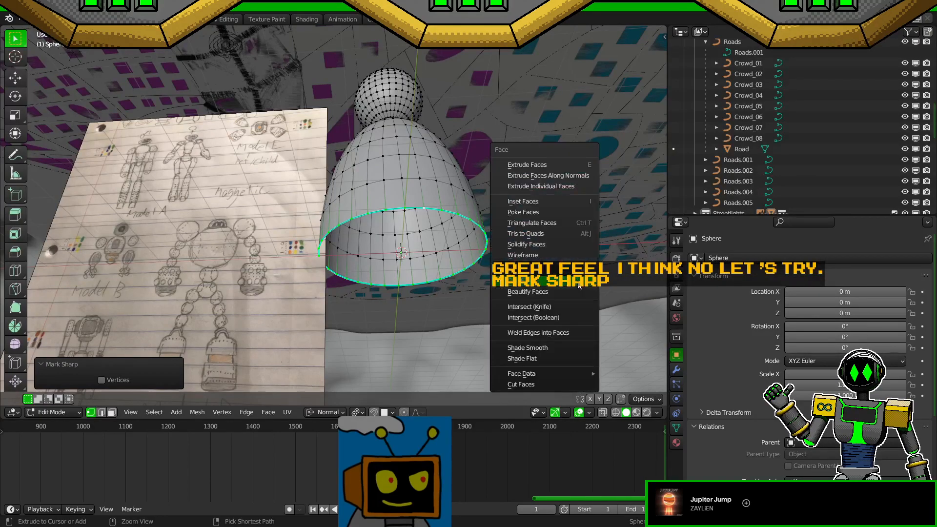
key(Escape)
key(f)
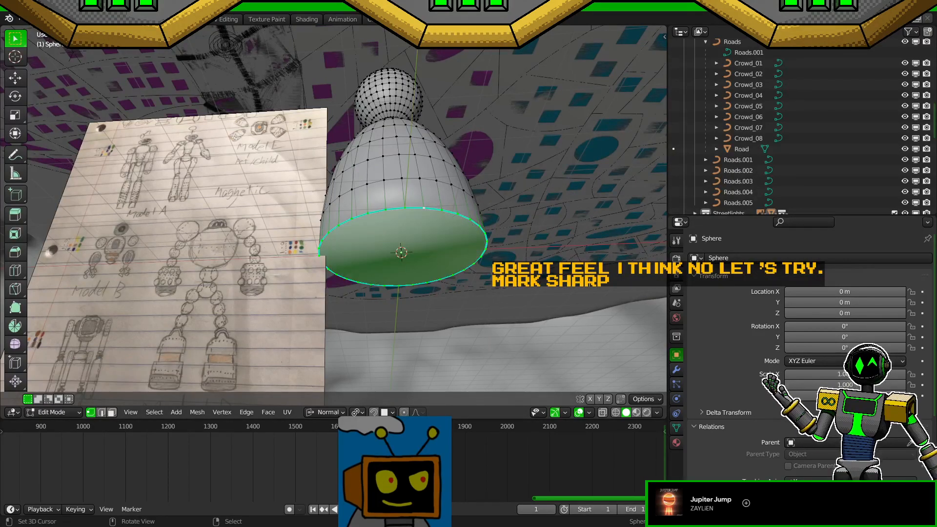
Step: Inset the bottom face by about 0.32 m and merge the inner loop to its centre with Collapse
key(i)
click(577, 280)
key(m)
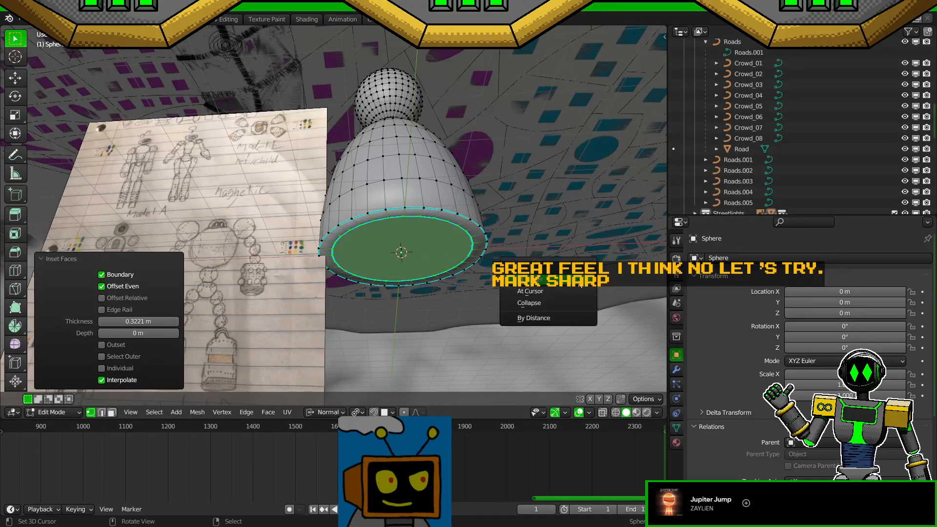
click(551, 303)
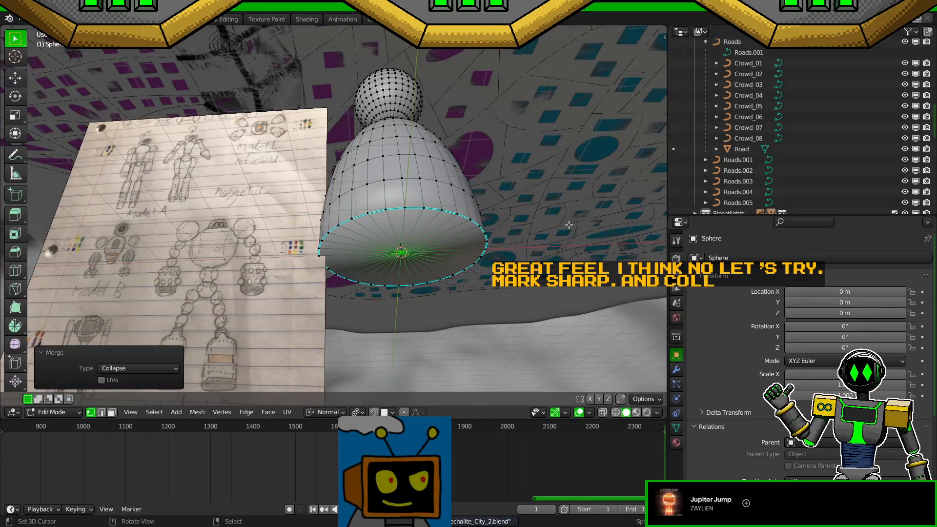
Step: Return to Object Mode and apply Auto Smooth to the robot mesh
key(Tab)
key(q)
click(526, 375)
middle_drag(479, 216, 407, 277)
Step: Select the whole head sphere in Edit Mode and hide the viewport overlays
key(Tab)
shift+middle_drag(418, 207, 407, 276)
scroll(407, 275, up, 4)
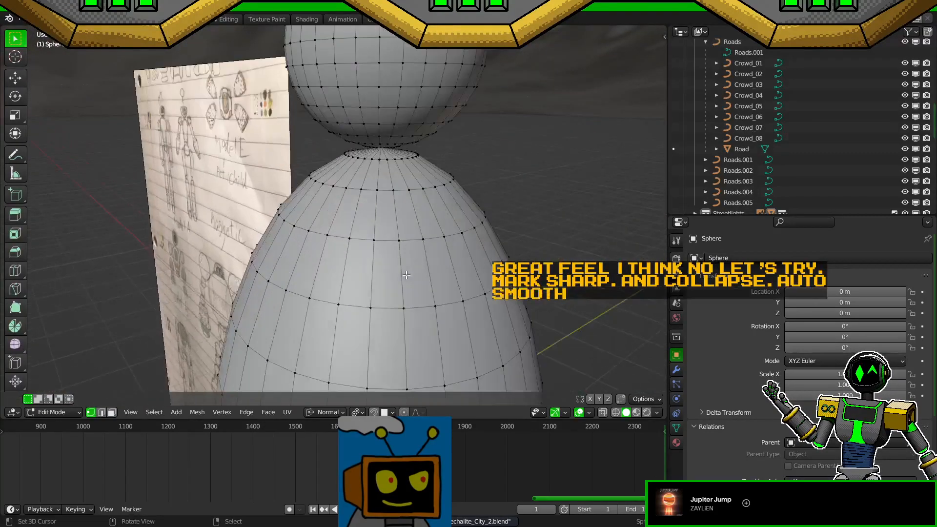
scroll(408, 276, down, 4)
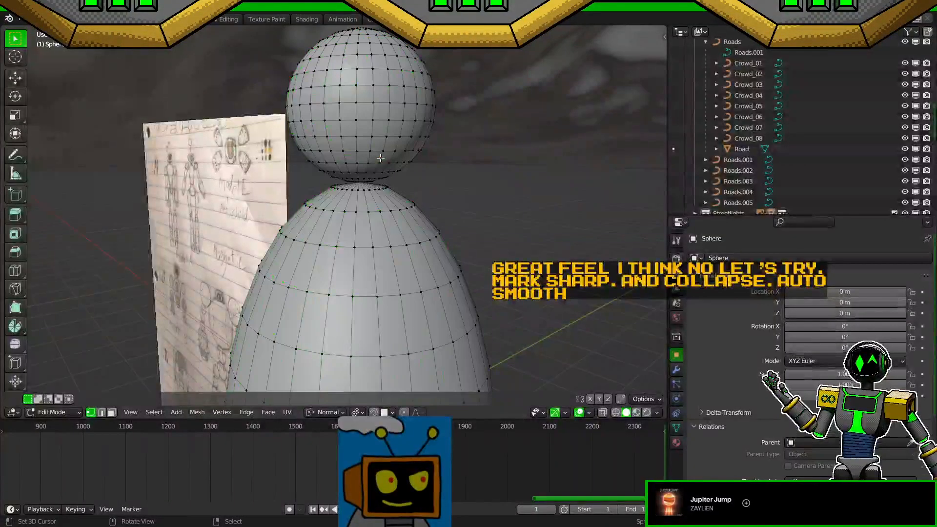
key(l)
scroll(432, 156, down, 3)
key(g)
key(z)
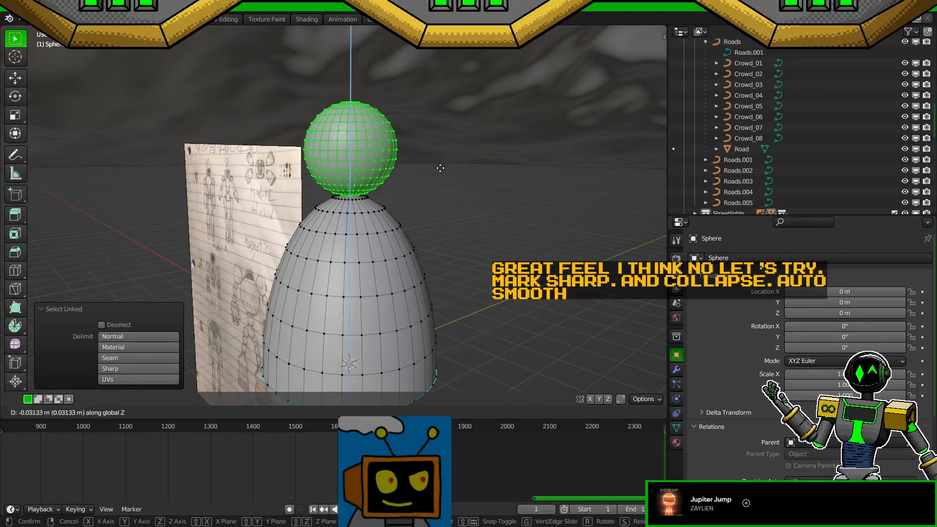
right_click(440, 180)
key(z)
click(449, 213)
Step: Lower the head sphere by 0.25 m along Z onto the body and save the file
key(g)
key(z)
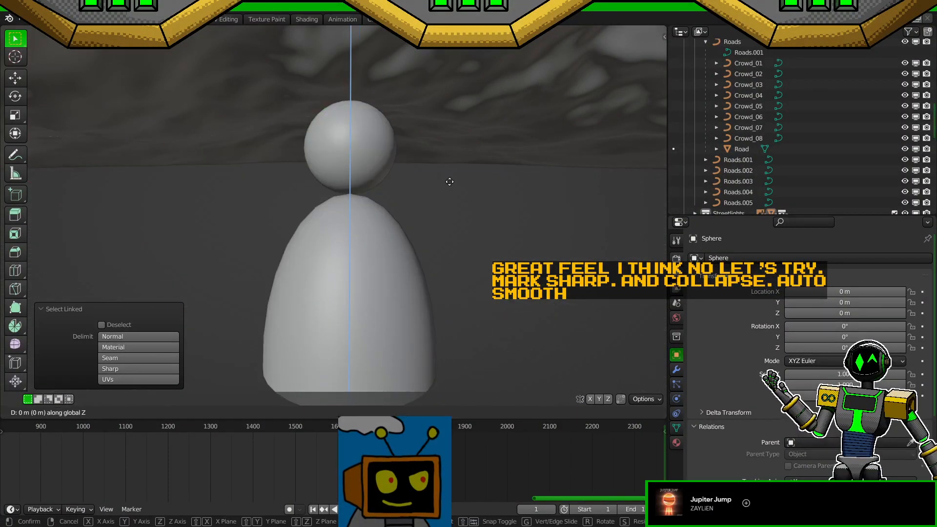
key(z)
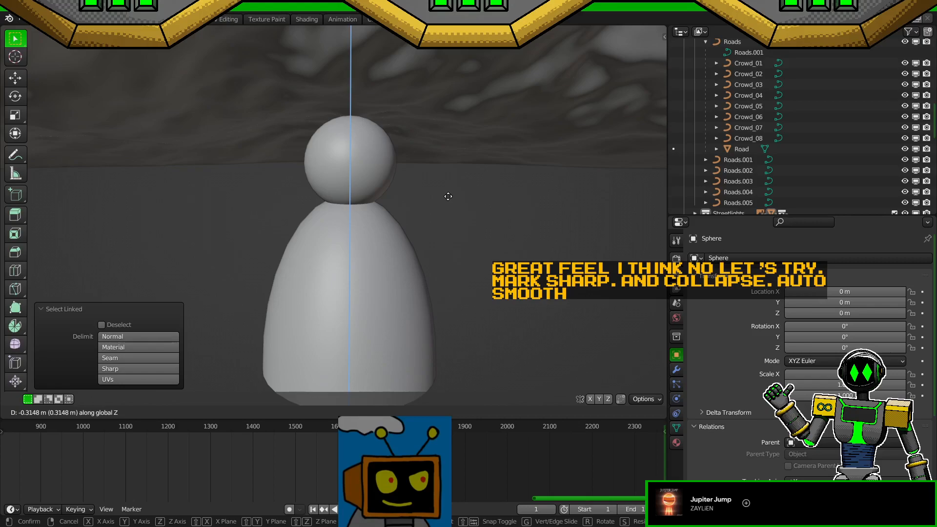
text(-.25)
key(Return)
key(ctrl+s)
Step: Leave Edit Mode, switch to the Shading workspace, and show the sidewalk plane's hair particle render settings with Render As kept on Object
click(309, 22)
mouse_move(415, 220)
middle_down()
mouse_move(418, 184)
mouse_move(355, 264)
middle_up()
key(Tab)
click(355, 264)
scroll(860, 317, down, 10)
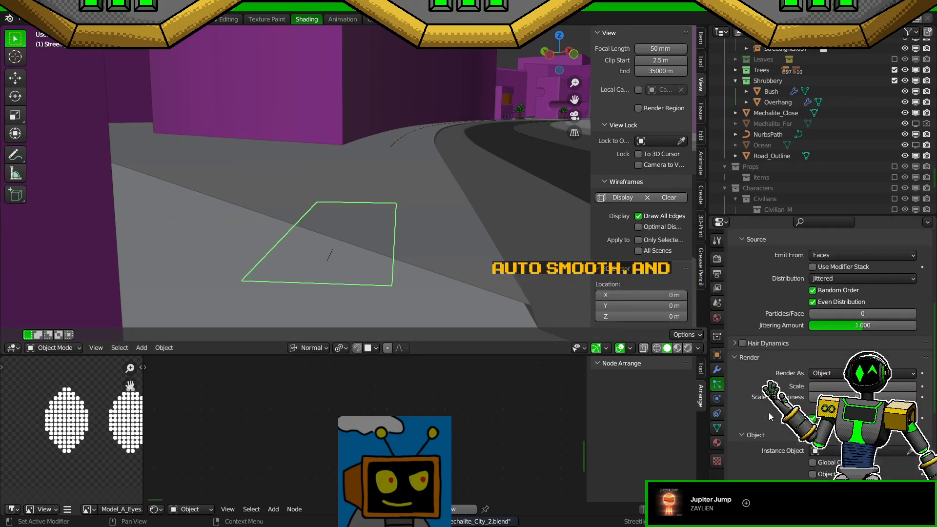
click(851, 314)
click(851, 315)
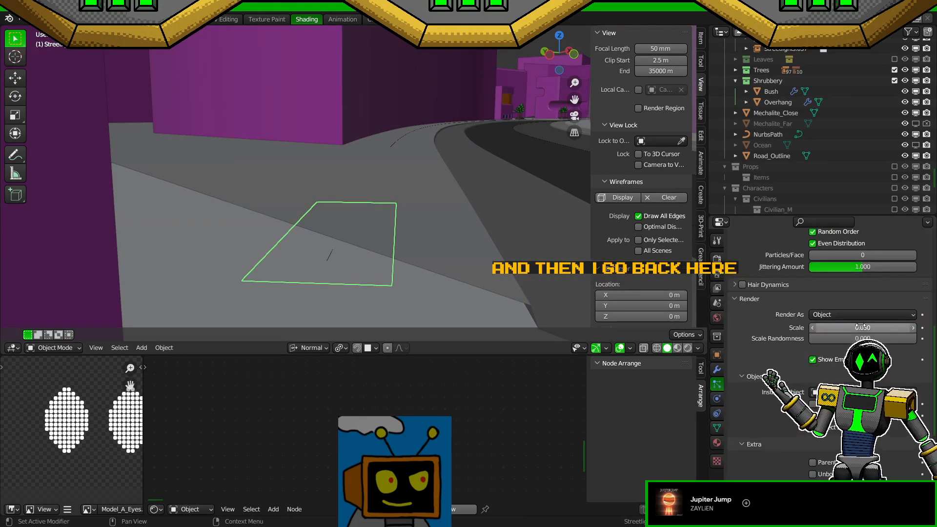
Step: Move the Plane object from the Streetlights collection into the Characters collection
scroll(835, 175, up, 2)
scroll(835, 174, up, 20)
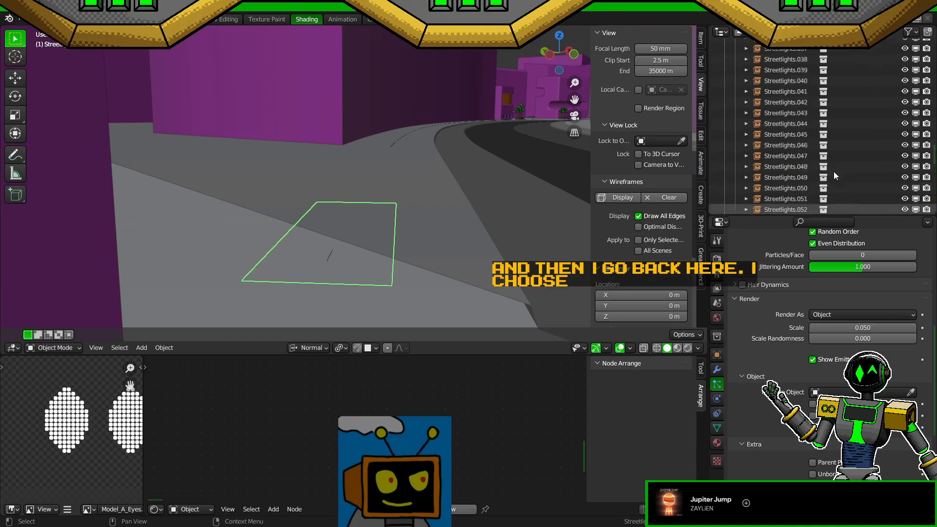
middle_drag(846, 192, 846, 190)
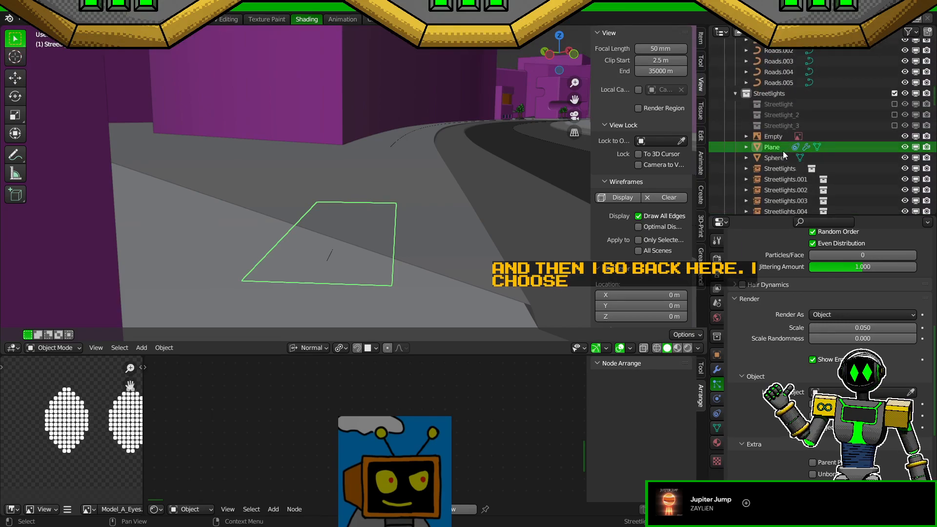
mouse_move(769, 147)
mouse_down()
mouse_move(787, 215)
mouse_move(790, 112)
mouse_move(794, 141)
mouse_move(791, 119)
mouse_move(770, 133)
mouse_up()
click(769, 124)
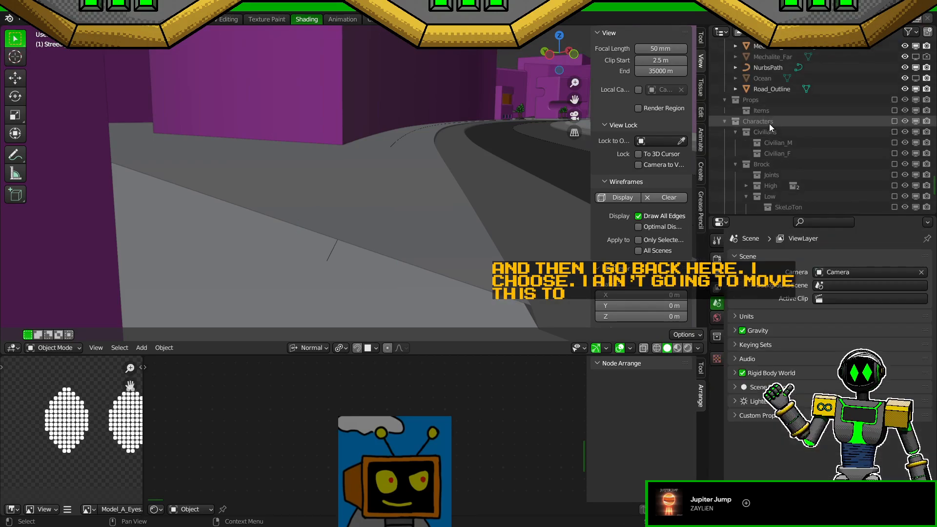
Step: Include the Characters collection in the view layer and exclude its Brock and Jobs sub-collections
right_click(768, 122)
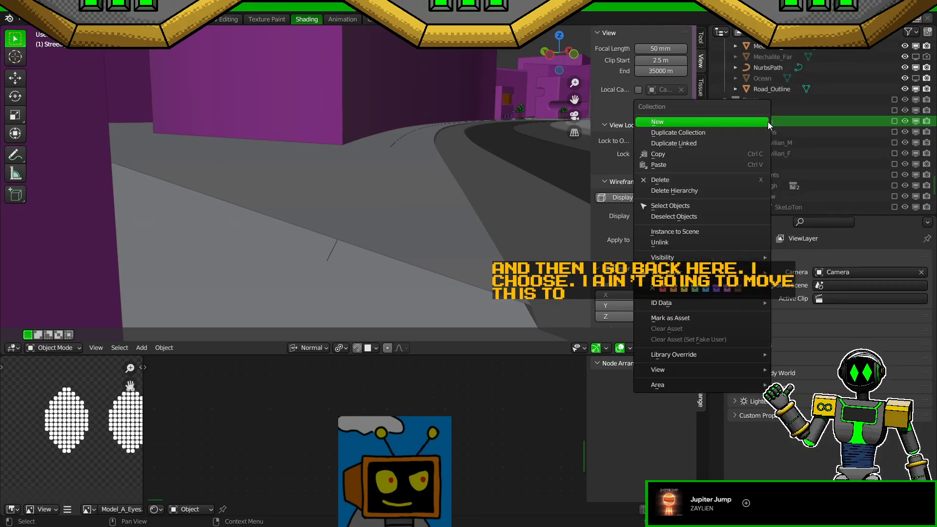
click(893, 121)
click(896, 163)
click(895, 163)
scroll(883, 159, down, 5)
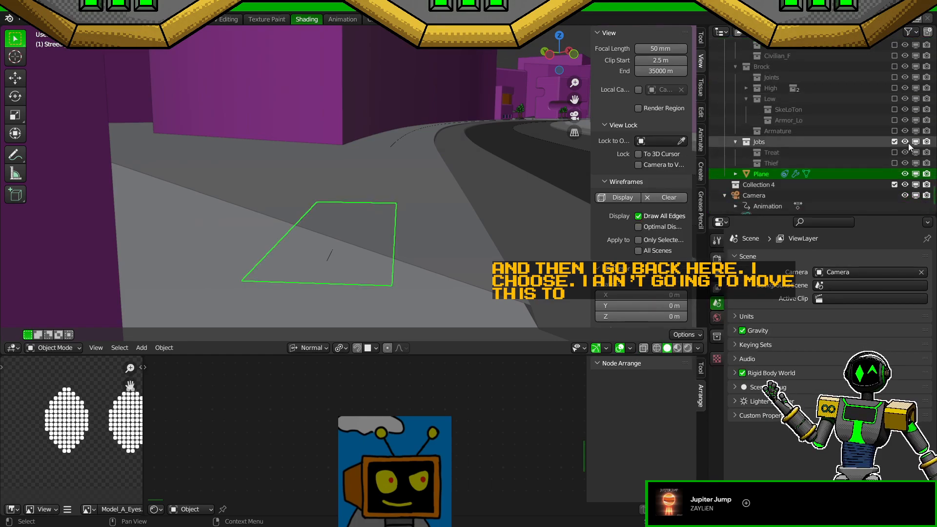
click(894, 152)
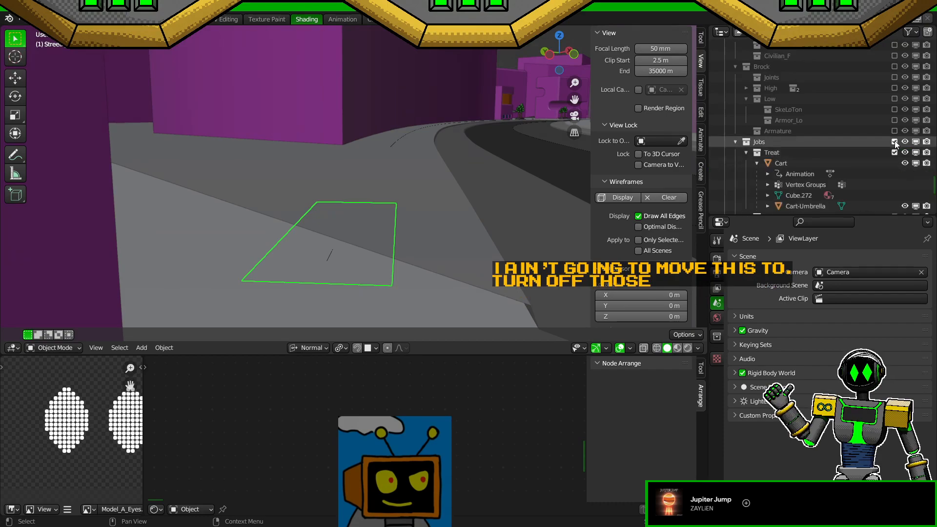
scroll(758, 154, up, 5)
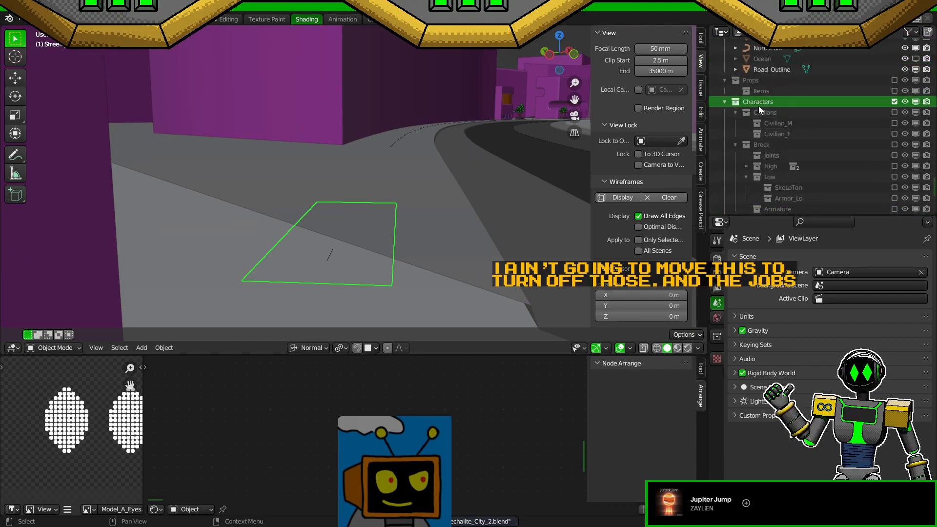
Step: Create a new collection inside Characters and rename it Crowds
double_click(758, 102)
scroll(758, 103, up, 1)
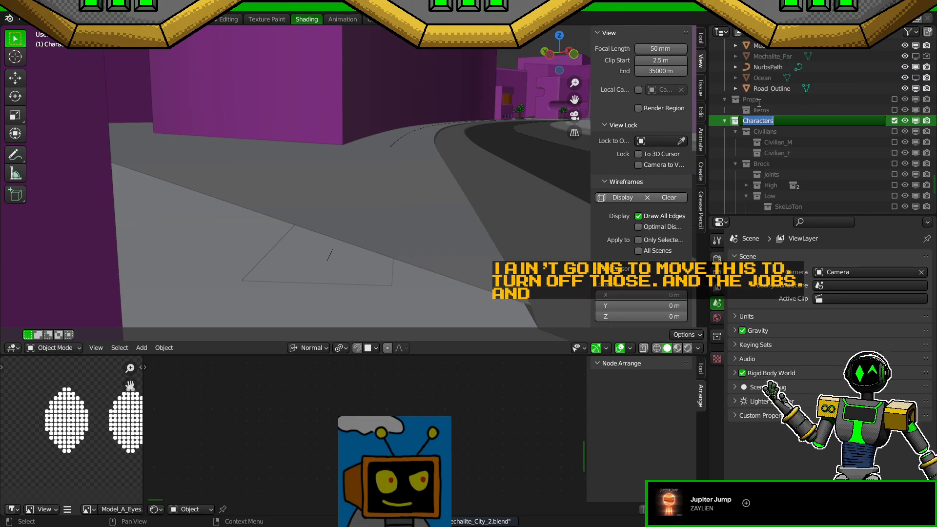
click(759, 104)
right_click(756, 125)
click(732, 125)
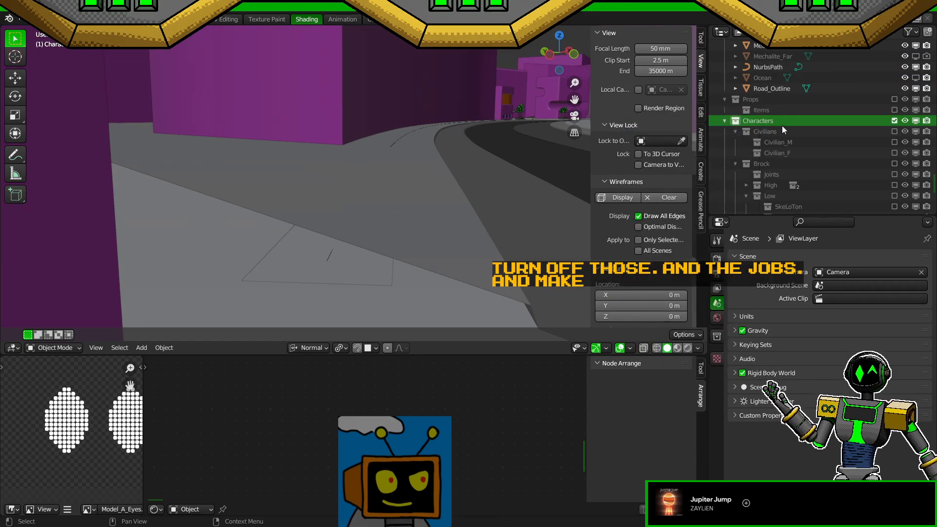
scroll(778, 146, down, 5)
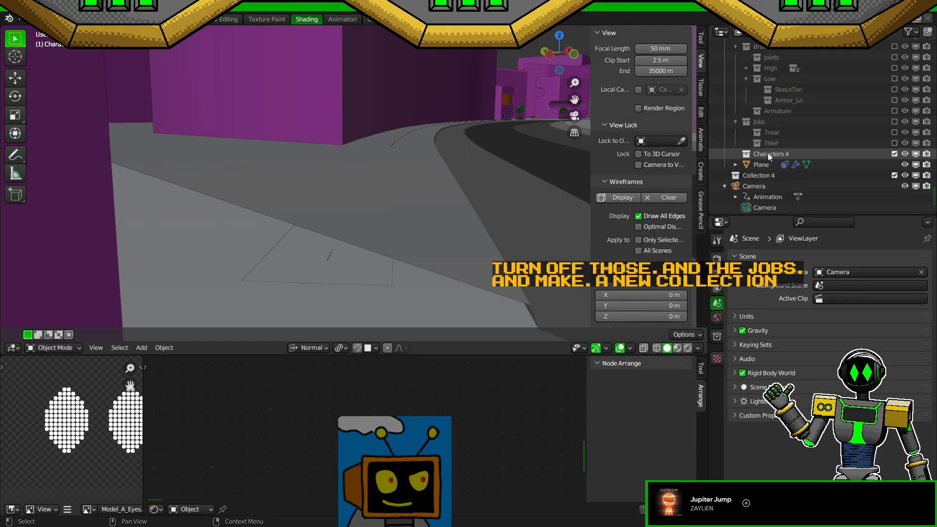
double_click(769, 154)
scroll(776, 156, down, 1)
text(Crowds)
key(Return)
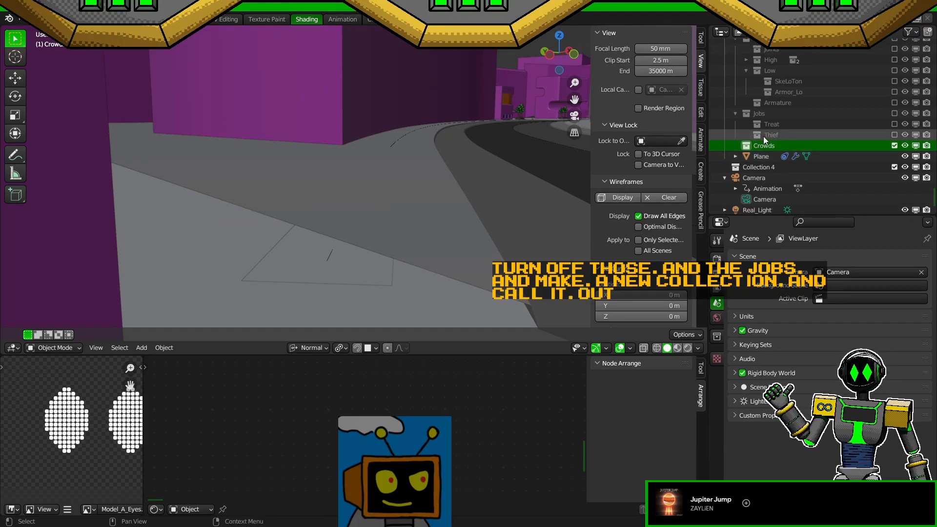
Step: Rename the Plane object to Crowd_01 and move it into the Crowds collection
click(764, 156)
double_click(766, 157)
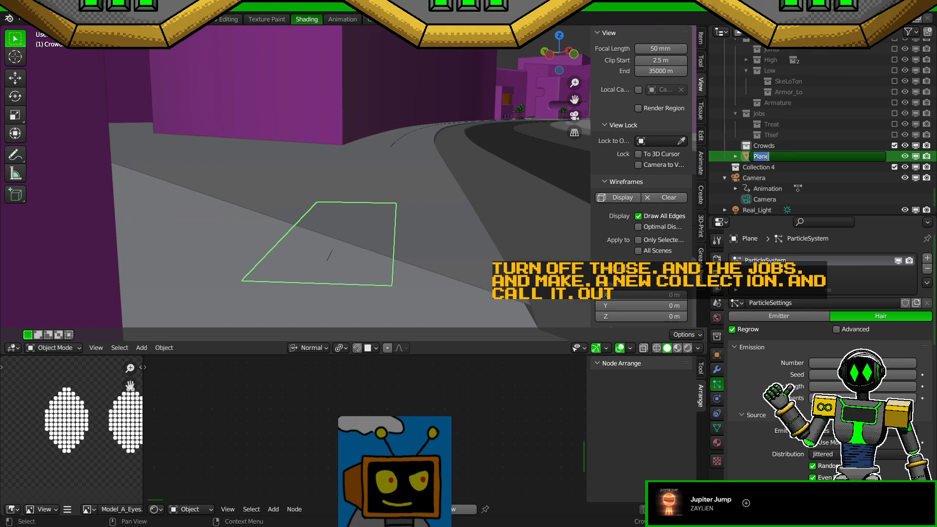
text(Crowd_01)
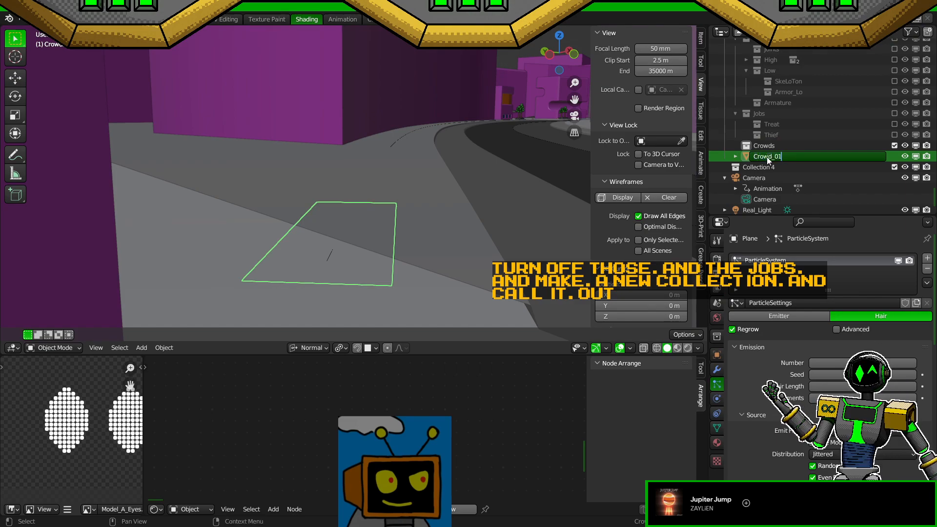
key(Return)
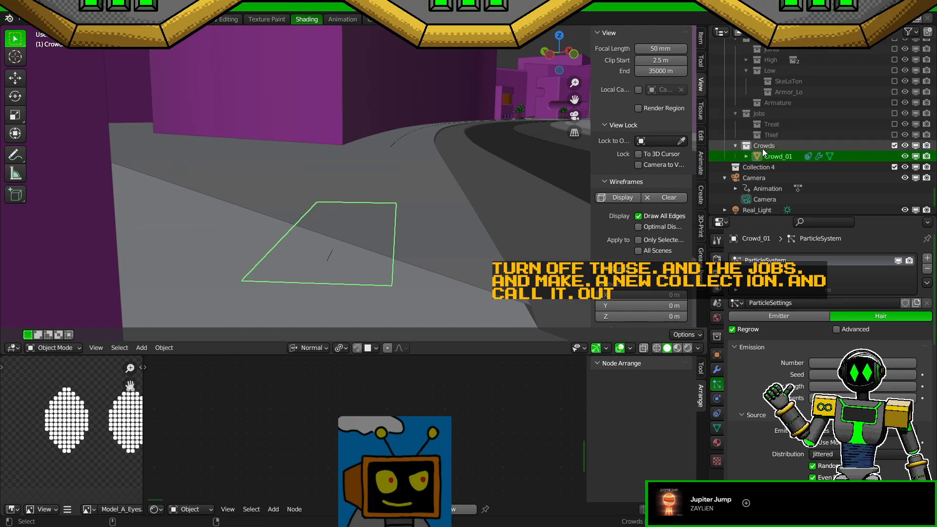
Step: Compare with the path curve names under Roads and rename the crowd plane to Crowds_01
scroll(781, 144, up, 8)
scroll(786, 142, down, 10)
scroll(786, 109, down, 1)
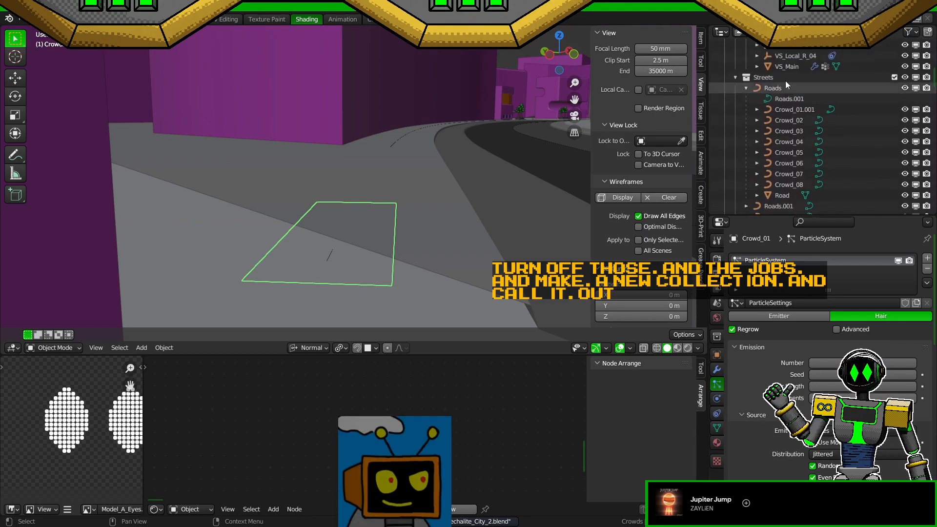
middle_drag(839, 162, 833, 81)
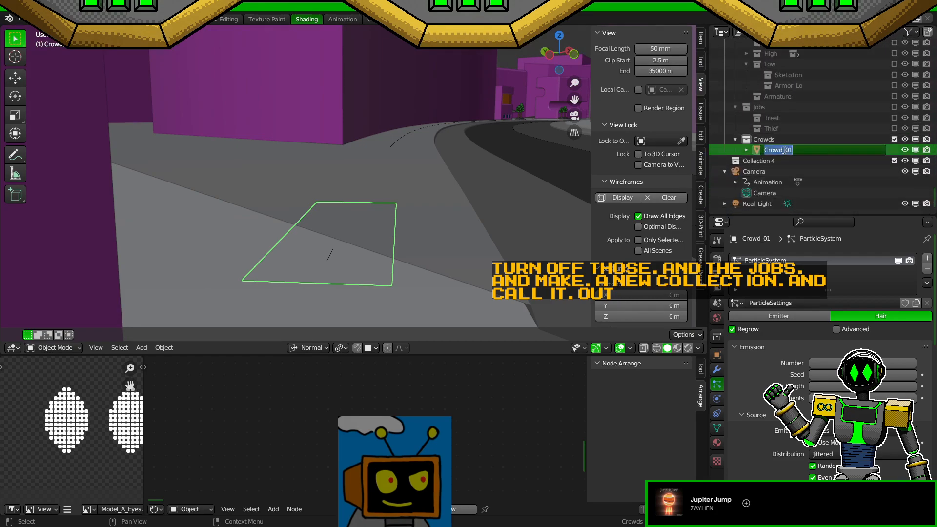
text(s)
key(Return)
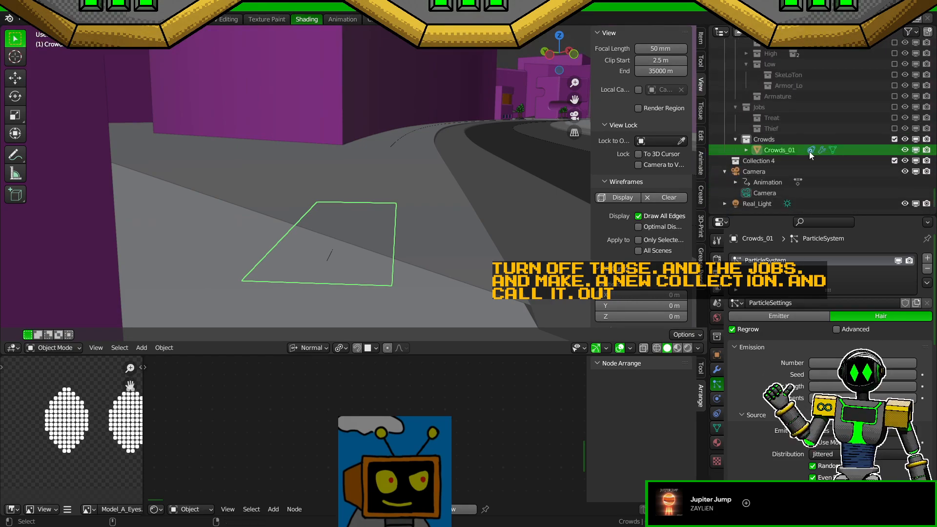
Step: Rename the Crowd_01.001 path curve under Roads to Crowd_01
middle_drag(805, 97, 787, 82)
double_click(801, 100)
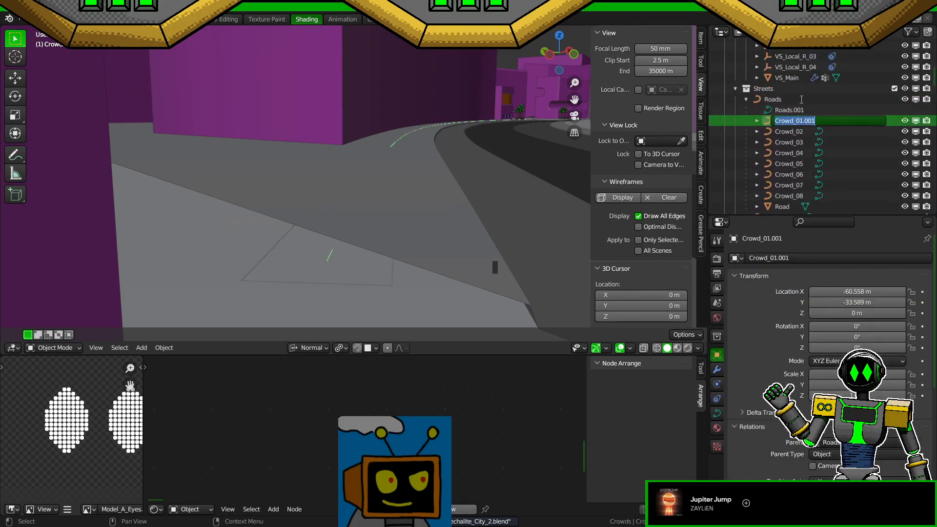
key(BackSpace)
key(BackSpace)
key(BackSpace)
key(BackSpace)
key(Return)
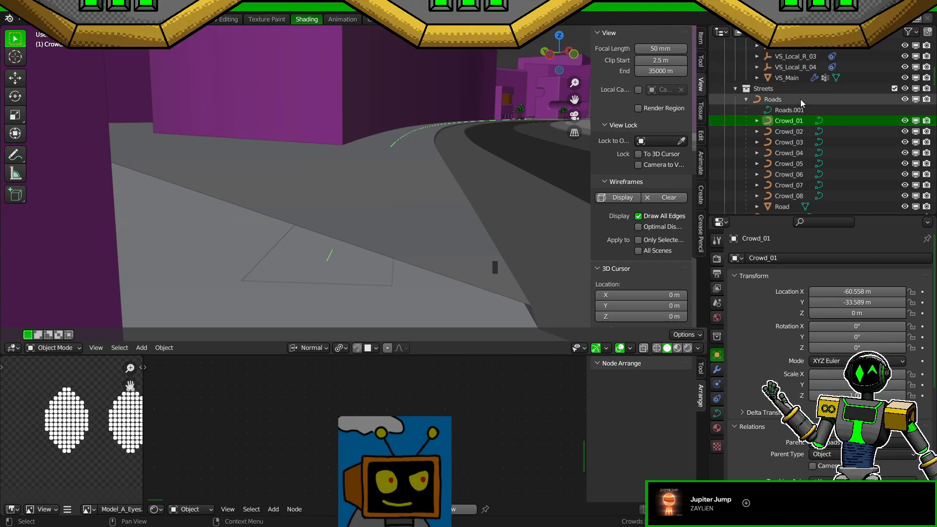
Step: Turn off the viewport display of the Array modifier on Crowds_01 and save the file
scroll(807, 83, down, 3)
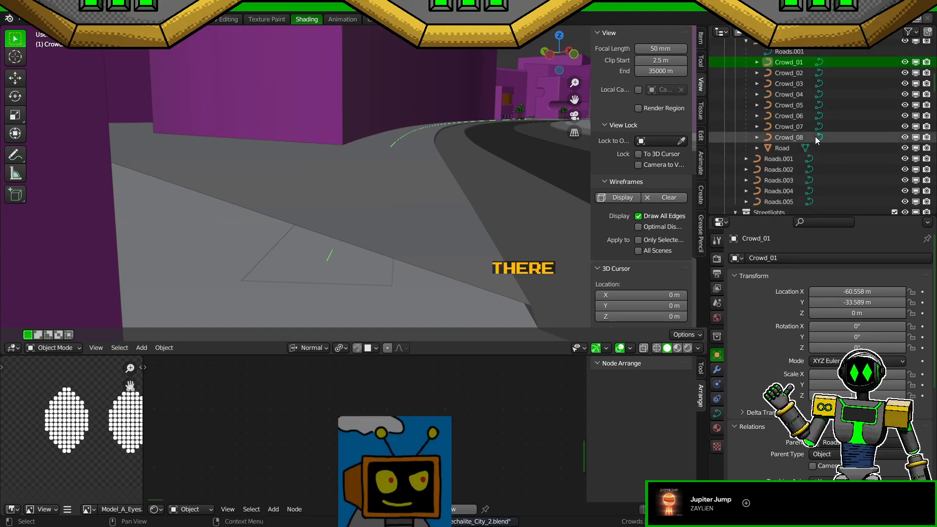
scroll(796, 103, down, 15)
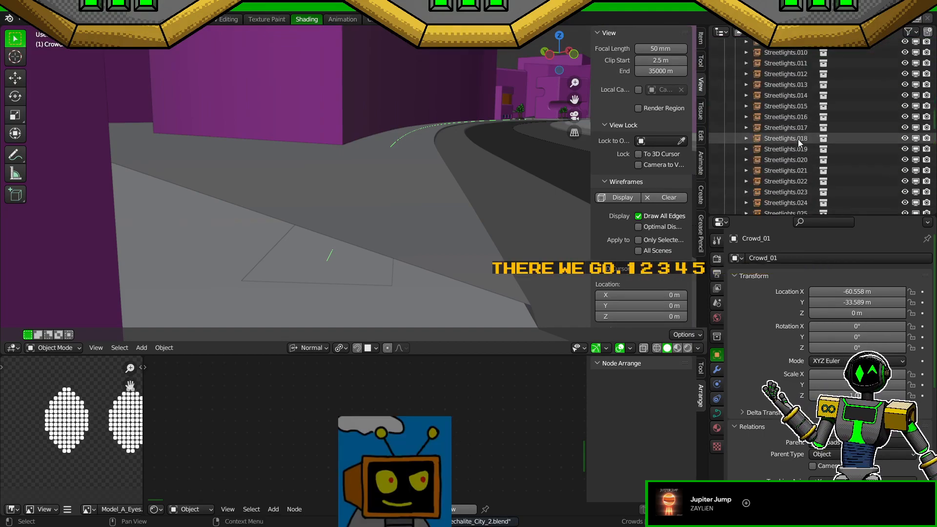
scroll(788, 157, down, 1)
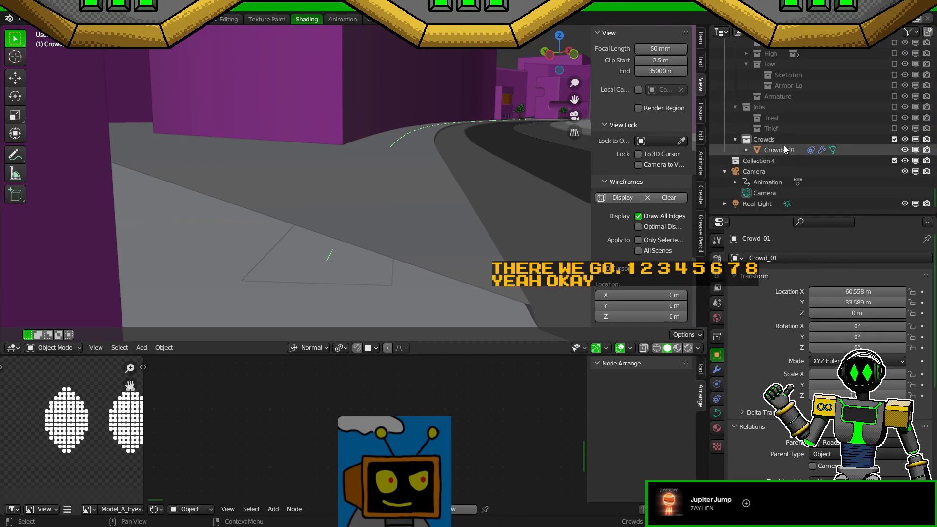
click(784, 149)
click(715, 371)
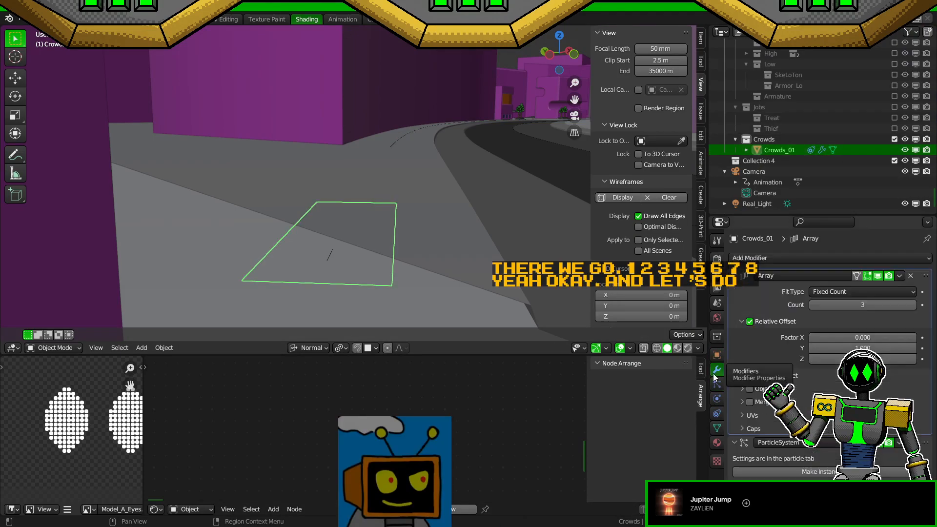
click(878, 276)
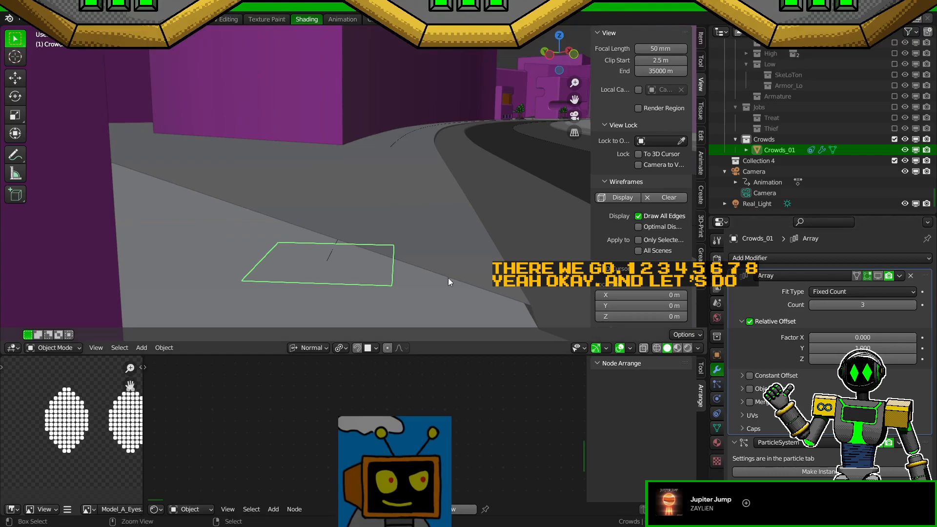
key(ctrl+s)
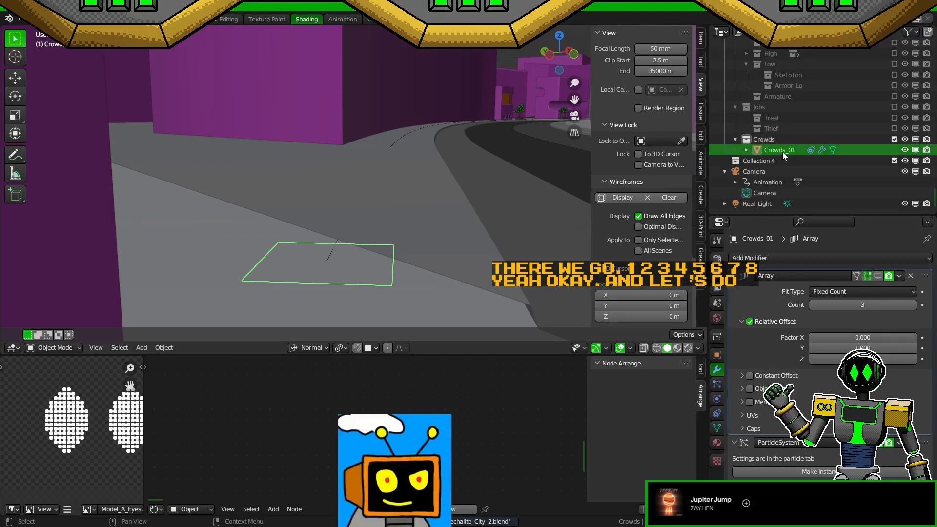
Step: Duplicate the Crowds_01 plane in place seven times
key(shift+d)
key(Return)
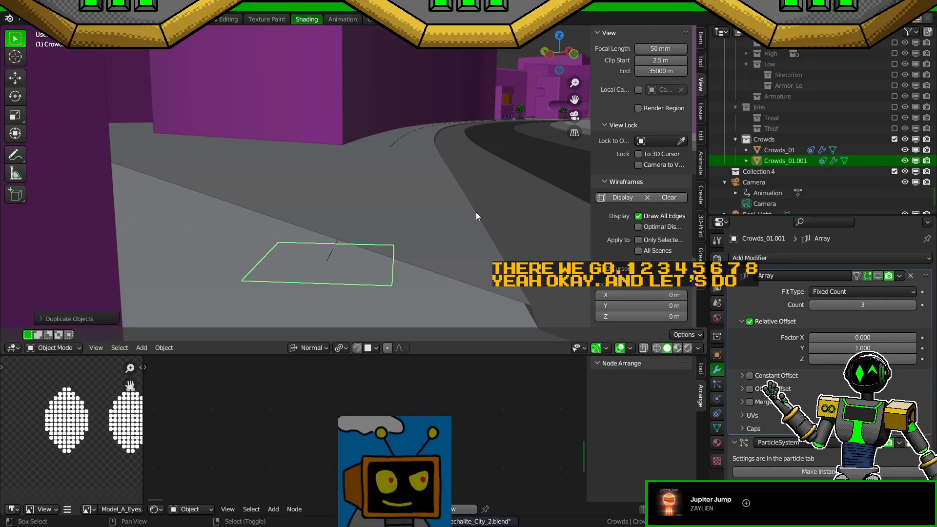
key(shift+d)
key(Return)
key(shift+d)
key(Return)
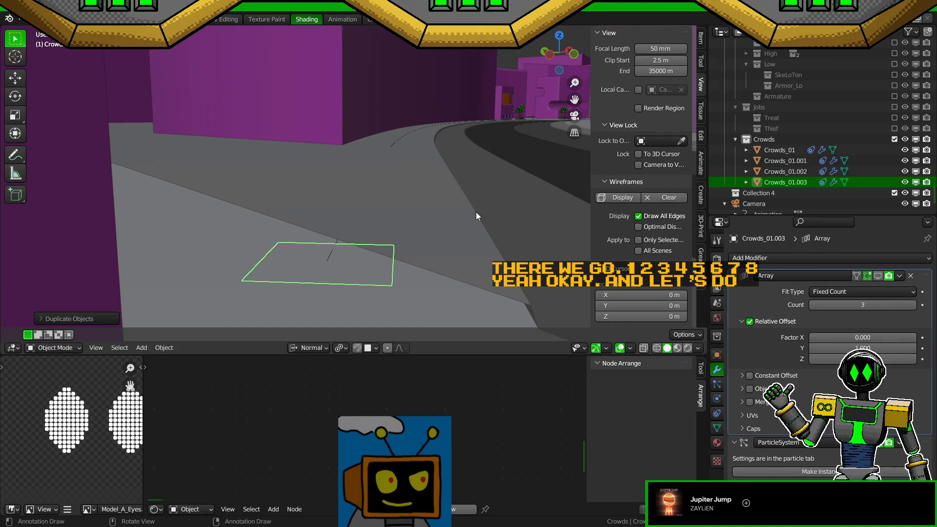
key(shift+d)
key(Return)
key(shift+d)
key(Return)
key(shift+d)
key(Return)
key(shift+d)
key(Return)
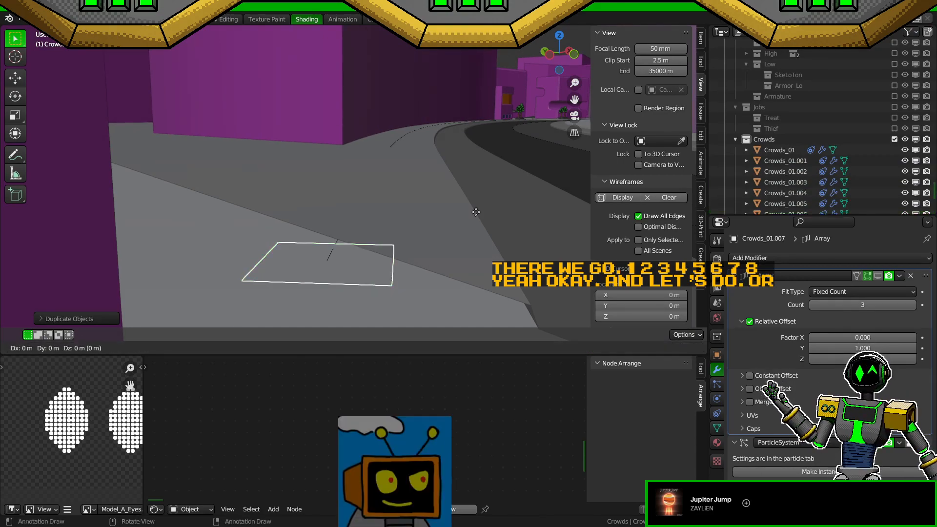
Step: Rename the duplicate plane Crowds_01.001 to Crowds_02
double_click(786, 165)
key(Right)
key(shift+Left)
key(shift+Left)
key(shift+Left)
key(shift+Left)
key(Return)
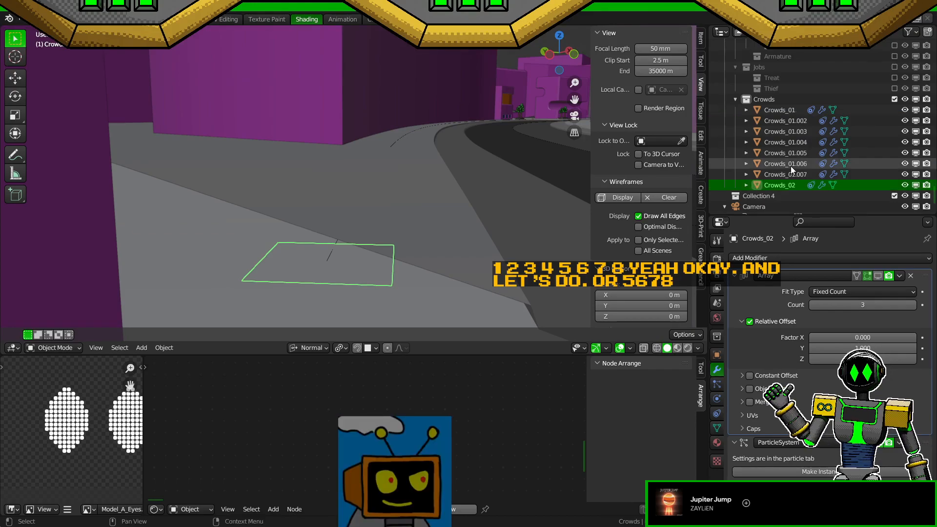
Step: Rename the duplicate plane Crowds_01.002 to Crowds_03
double_click(789, 120)
key(Right)
key(shift+Left)
key(shift+Left)
key(shift+Left)
key(shift+Left)
key(shift+Left)
key(shift+Left)
text(03)
key(Return)
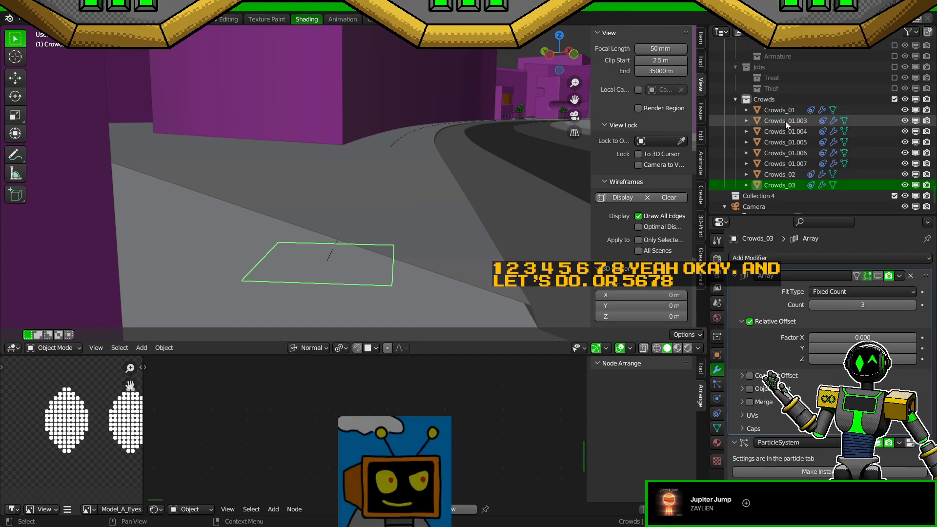
Step: Rename the duplicate plane Crowds_01.003 to Crowds_04
double_click(786, 121)
key(Right)
key(shift+Left)
key(shift+Left)
key(shift+Left)
key(shift+Left)
key(shift+Left)
key(shift+Left)
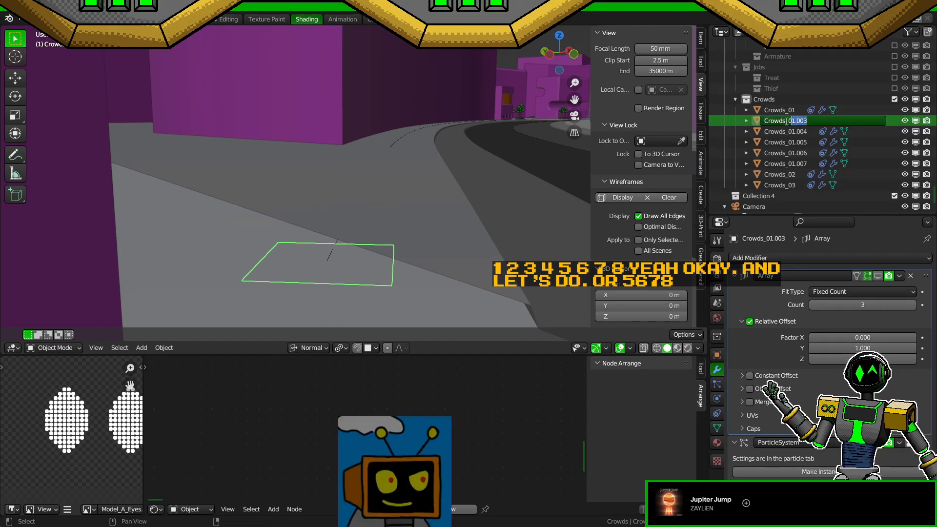
text(04)
key(Return)
Step: Rename the duplicate plane Crowds_01.004 to Crowds_05
double_click(786, 121)
key(Right)
key(shift+Left)
key(shift+Left)
key(shift+Left)
key(shift+Left)
key(shift+Left)
key(shift+Left)
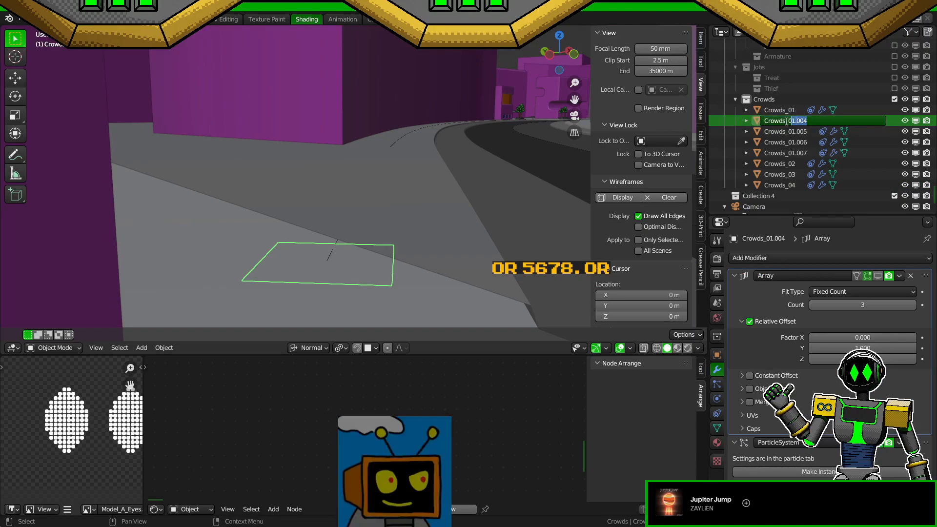
text(05)
key(Return)
Step: Rename the duplicate plane Crowds_01.005 to Crowds_06
double_click(785, 121)
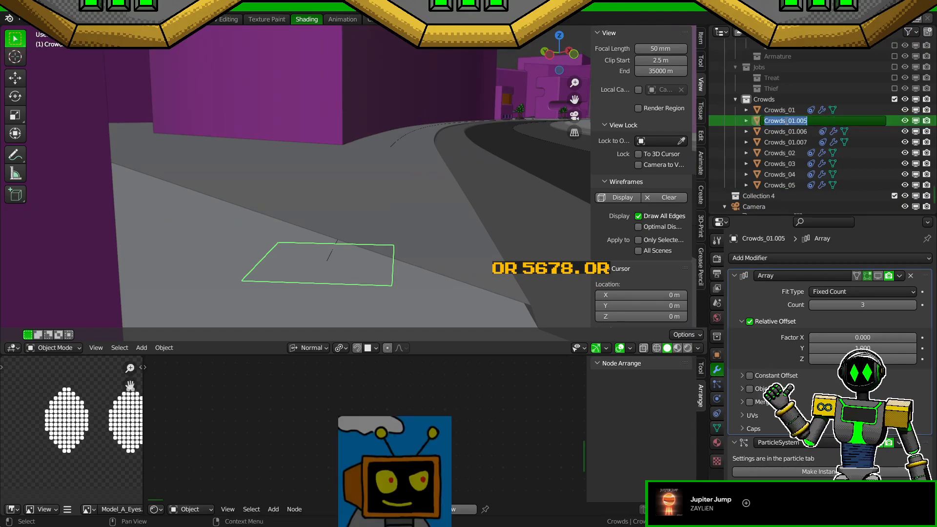
key(Right)
key(shift+Left)
key(shift+Left)
key(shift+Left)
text(06)
key(Return)
Step: Rename the duplicate plane Crowds_01.006 to Crowds_07
double_click(786, 121)
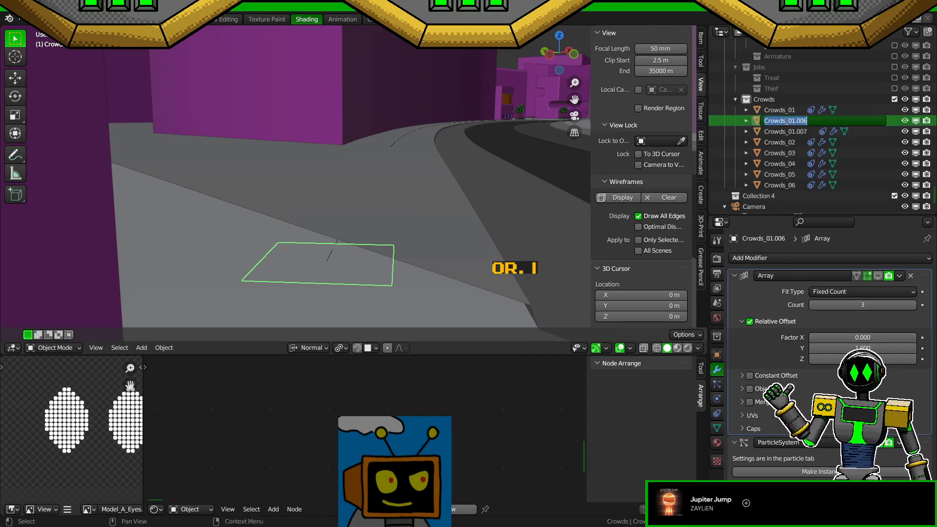
key(Right)
key(shift+Left)
key(shift+Left)
key(shift+Left)
text(07)
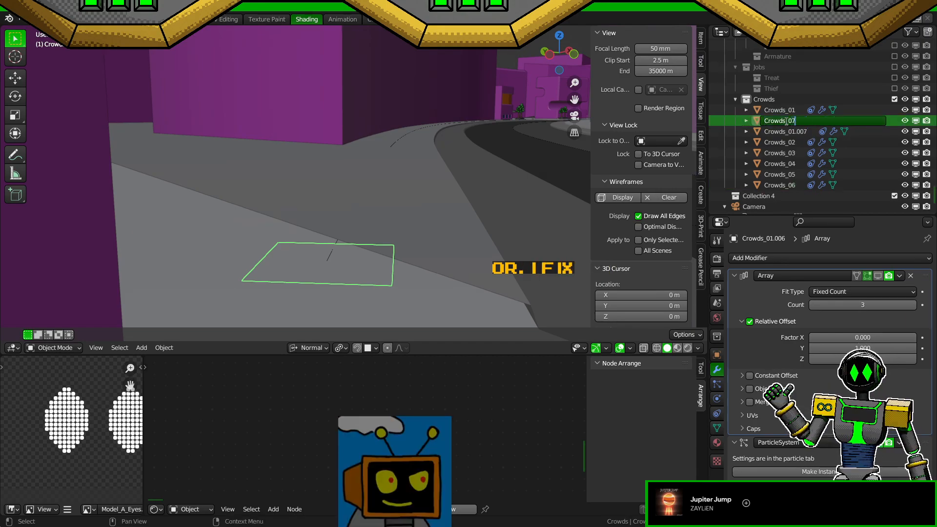
key(Return)
Step: Rename the duplicate plane Crowds_01.007 to Crowds_08 and select the Crowds_01 plane
double_click(786, 121)
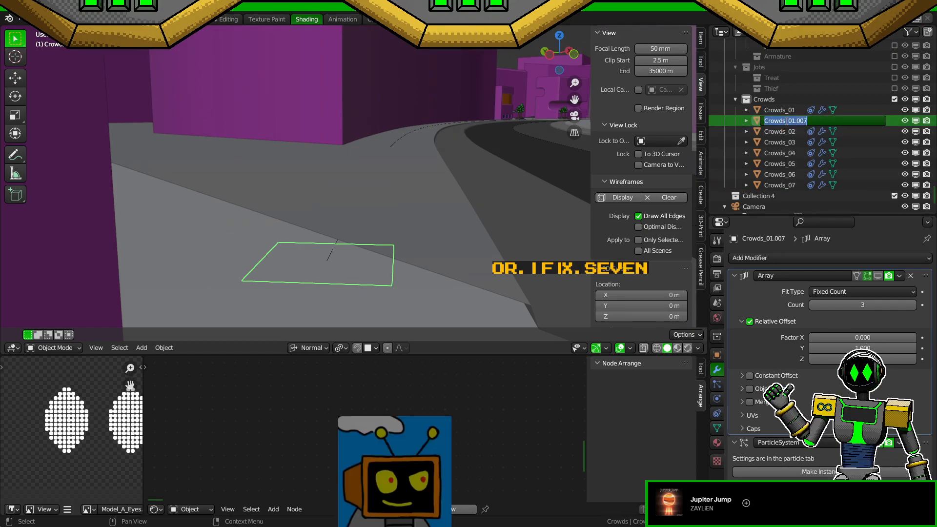
key(Right)
key(shift+Left)
key(shift+Left)
key(shift+Left)
key(shift+Left)
key(shift+Left)
key(shift+Left)
text(08)
key(Return)
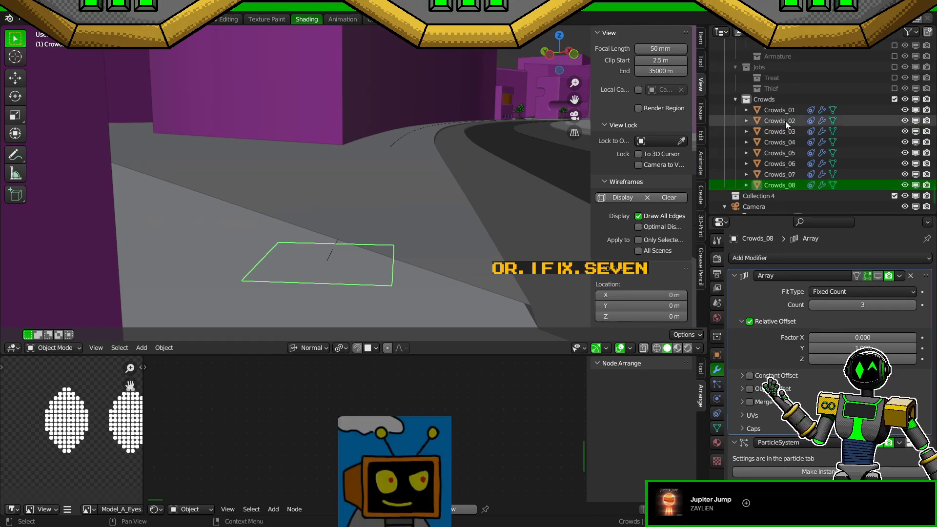
click(781, 111)
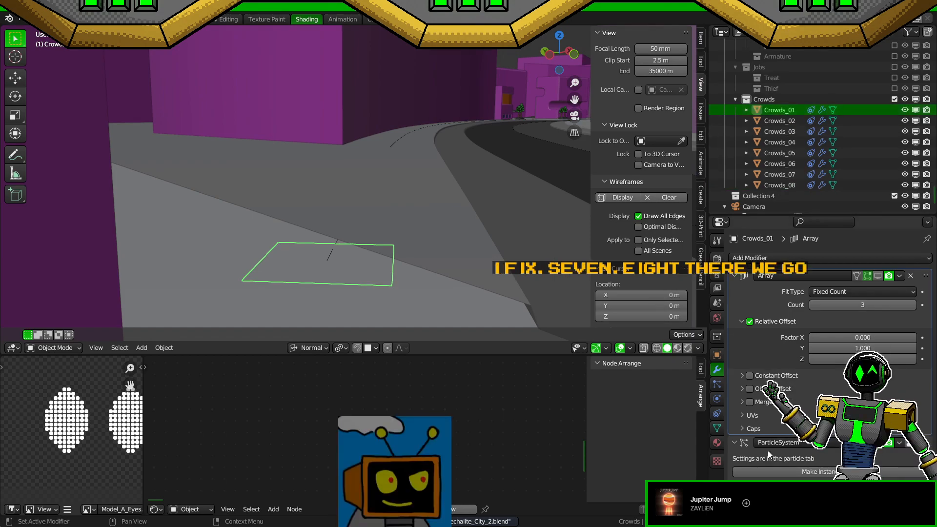
Step: Keep Crowd_01 as the Follow Path target of Crowds_01 and set the target of Crowds_02 to Crowd_02
click(718, 415)
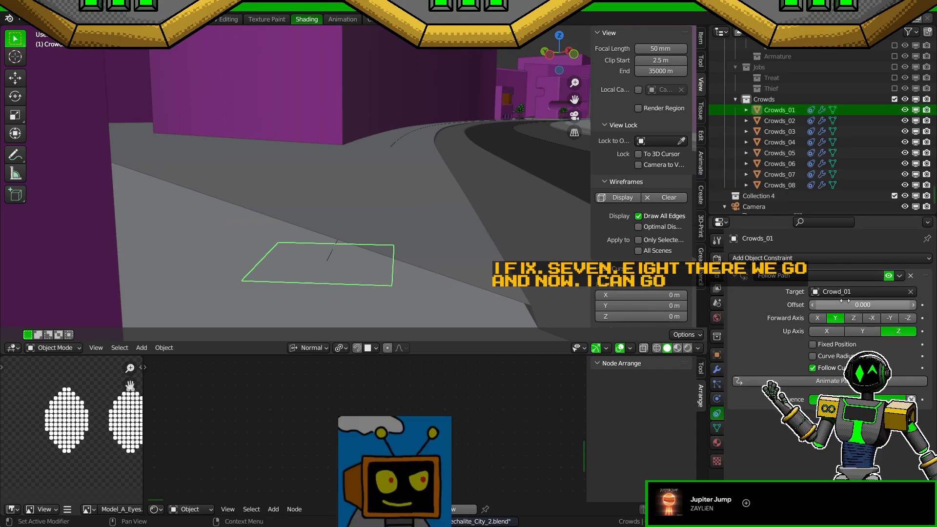
click(865, 291)
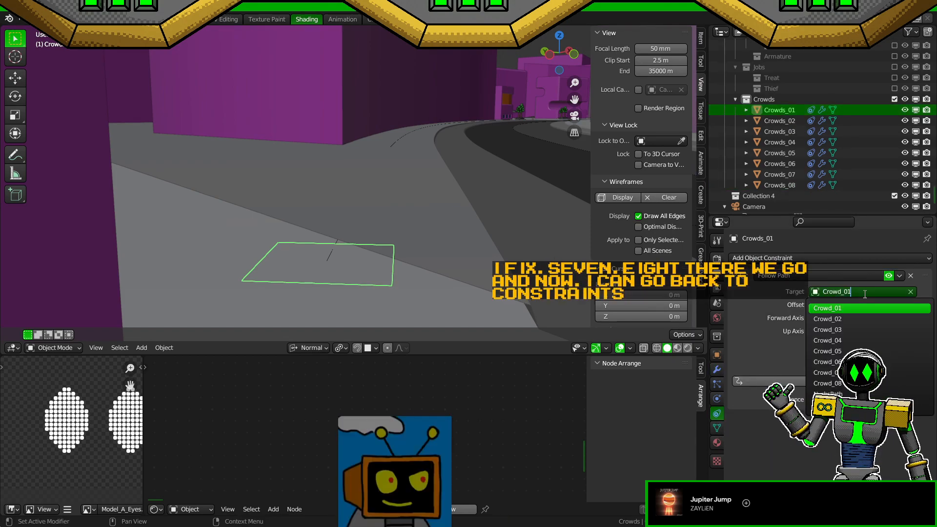
key(Return)
click(780, 121)
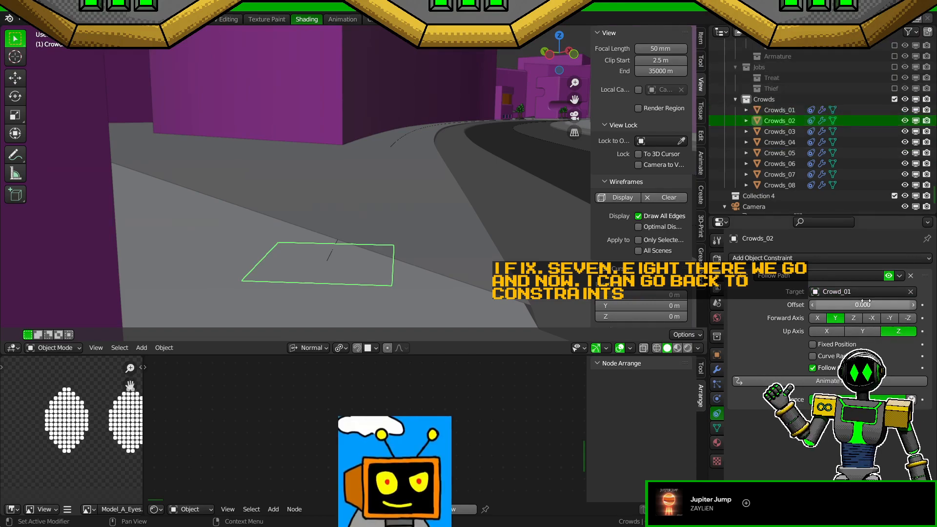
click(865, 292)
key(BackSpace)
text(2)
key(Return)
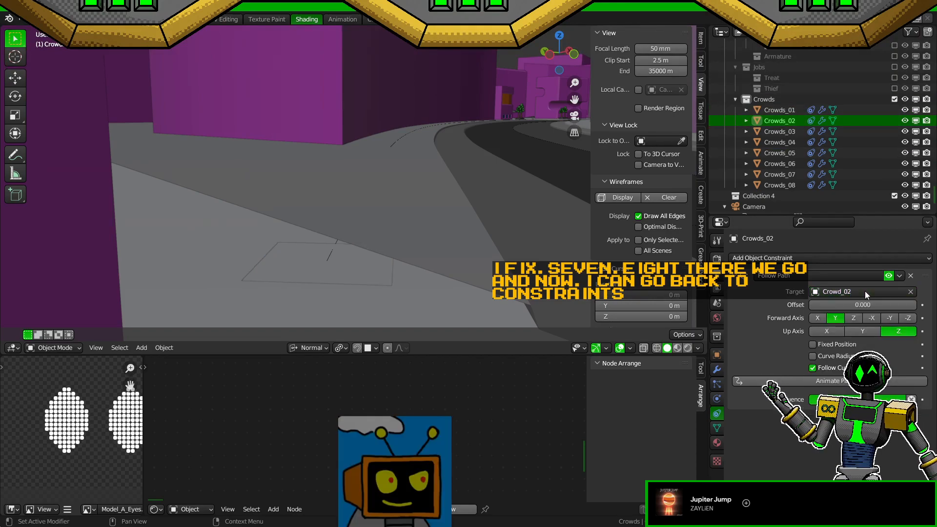
Step: Set the Follow Path constraint target of the Crowds_03 plane to the Crowd_03 curve
double_click(790, 132)
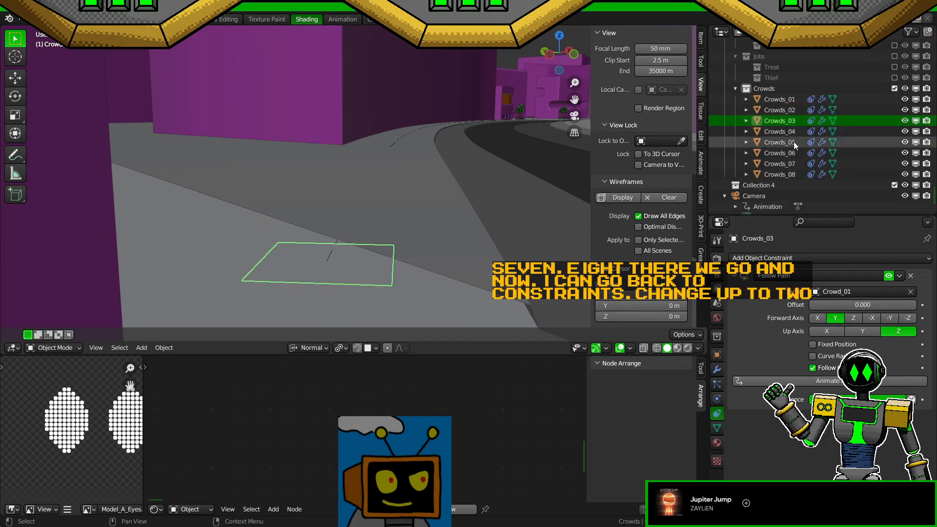
click(868, 292)
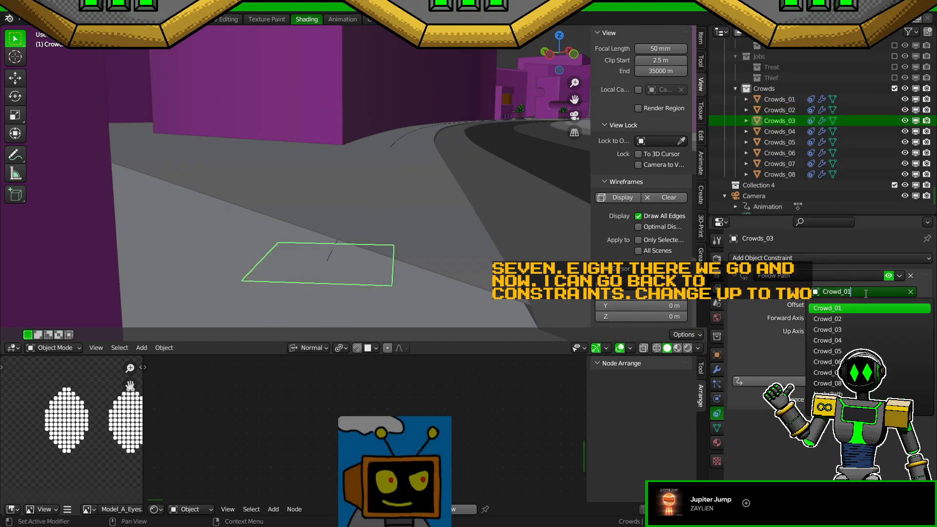
key(BackSpace)
text(3)
key(Return)
Step: Set the Follow Path constraint target of the Crowds_04 plane to the Crowd_04 curve
double_click(780, 131)
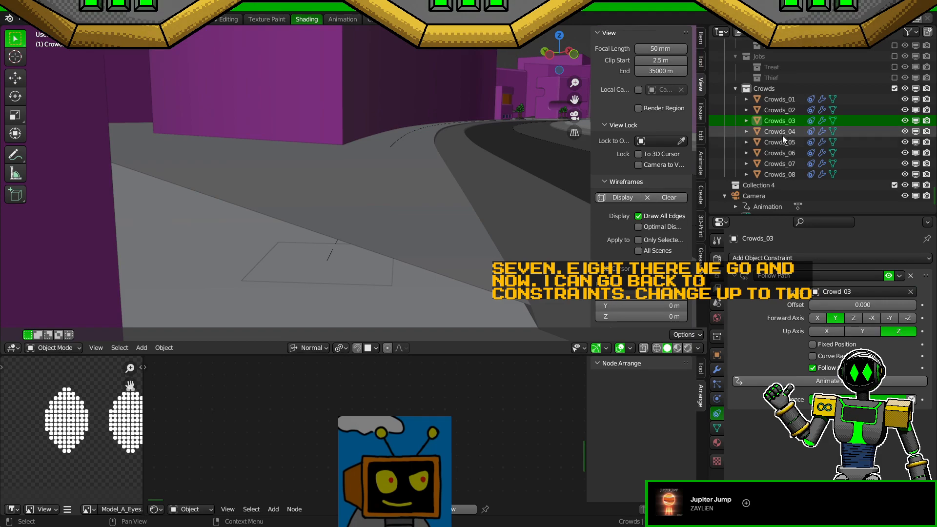
scroll(783, 136, down, 1)
click(861, 292)
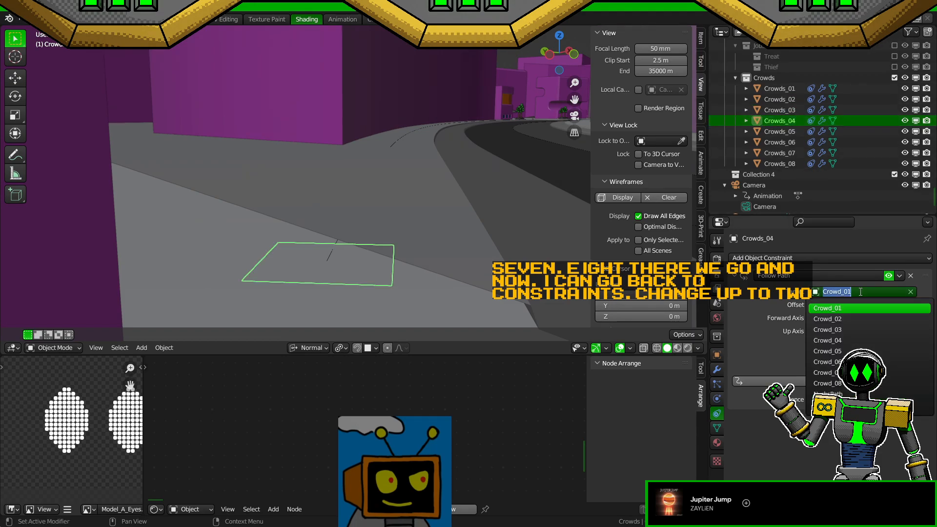
key(Right)
key(BackSpace)
text(4)
key(Return)
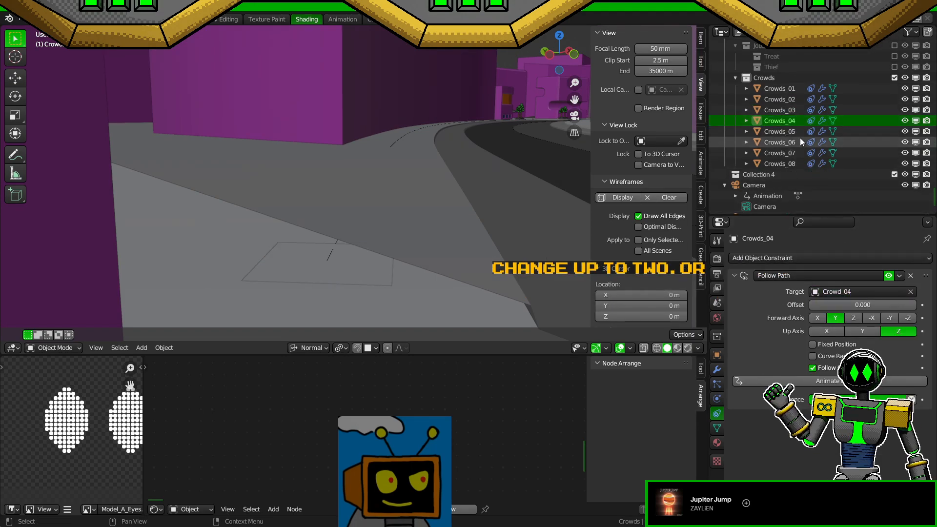
Step: Set the Follow Path constraint target of Crowds_05 to Crowd_05
click(798, 133)
click(867, 292)
key(Right)
key(BackSpace)
text(5)
key(Return)
Step: Set the Follow Path constraint target of Crowds_06 to Crowd_06
click(781, 142)
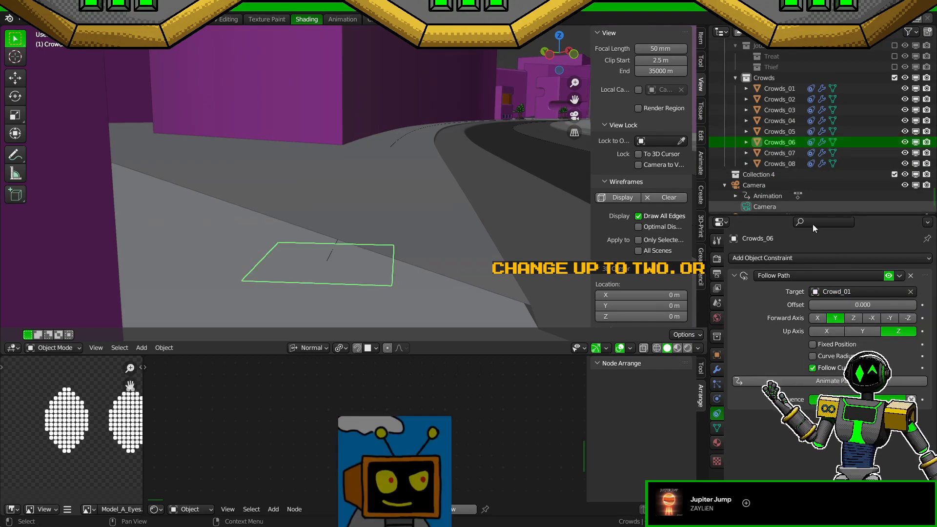
click(866, 292)
key(Right)
key(BackSpace)
text(6)
key(Return)
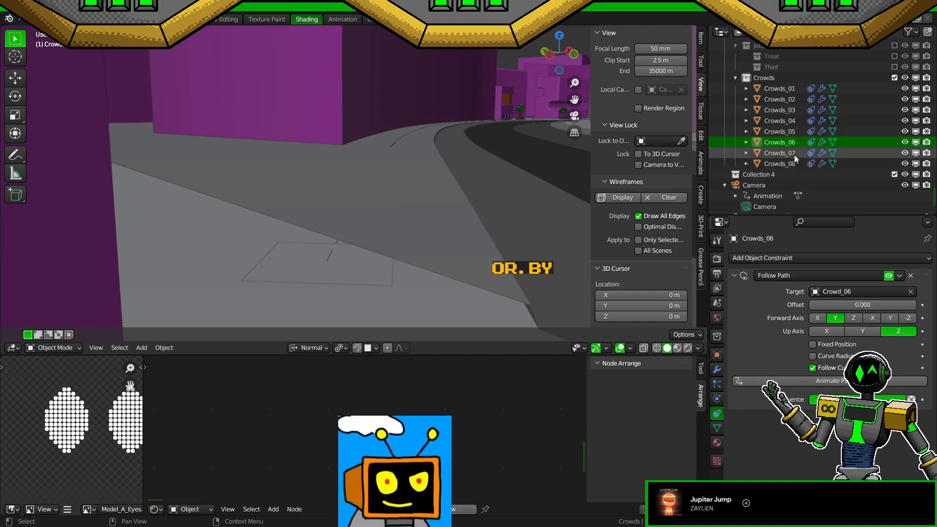
Step: Set the Follow Path constraint target of Crowds_07 to Crowd_07
click(795, 153)
click(853, 292)
key(Right)
key(BackSpace)
text(7)
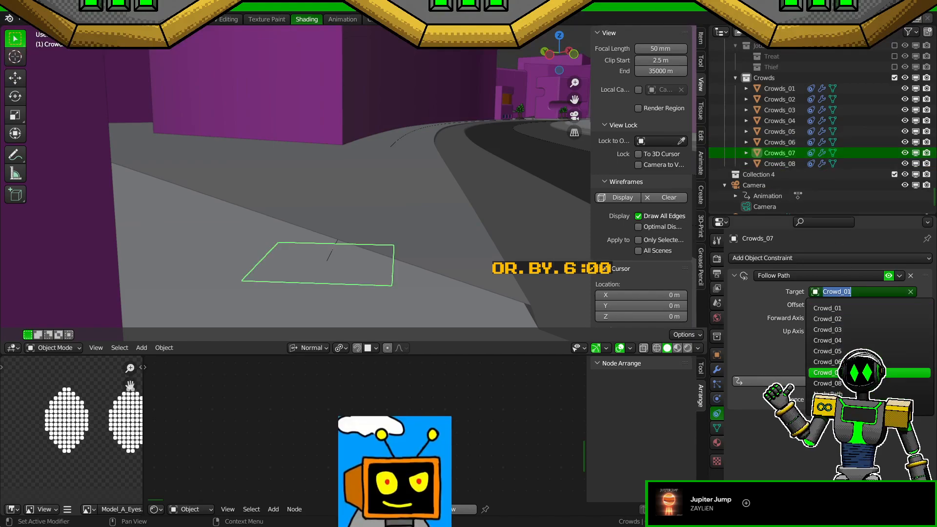
key(Return)
Step: Set the Follow Path constraint target of Crowds_08 to Crowd_08
click(787, 163)
click(859, 291)
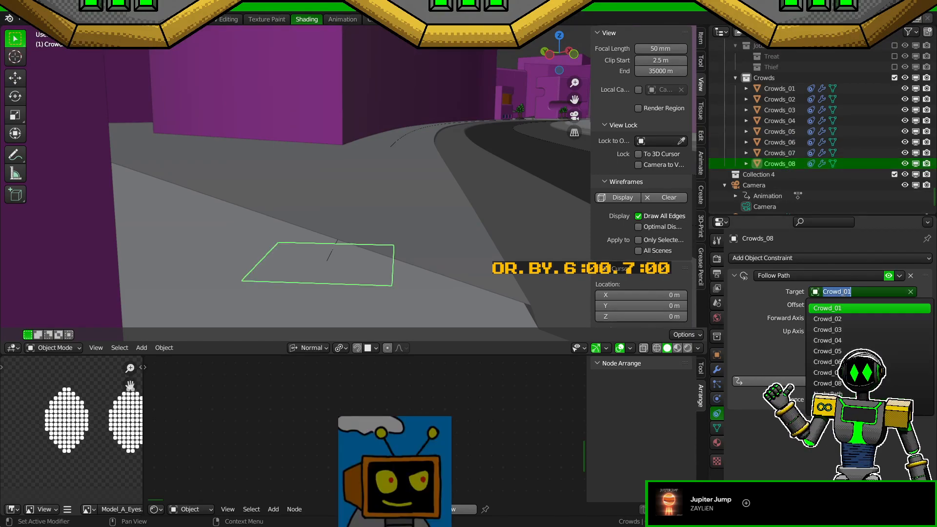
click(859, 383)
Step: Search the scene objects for "nurbs" and examine the shape of the NurbsPath curve in the 3D view
scroll(809, 150, up, 4)
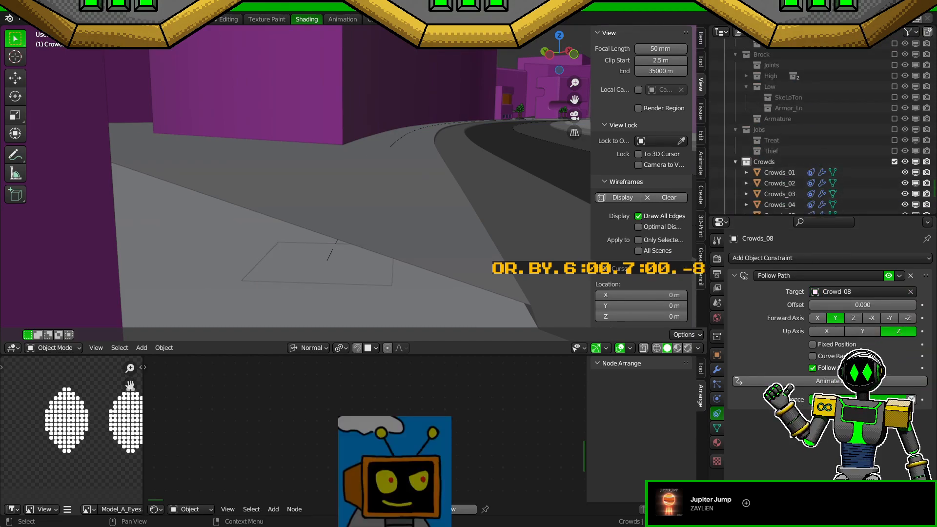
text(nurbs)
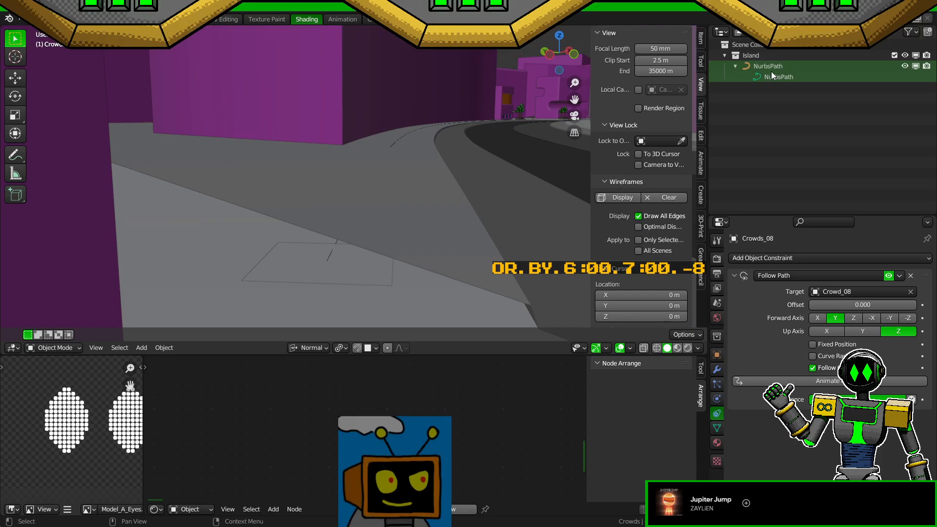
click(769, 68)
key(KP_Decimal)
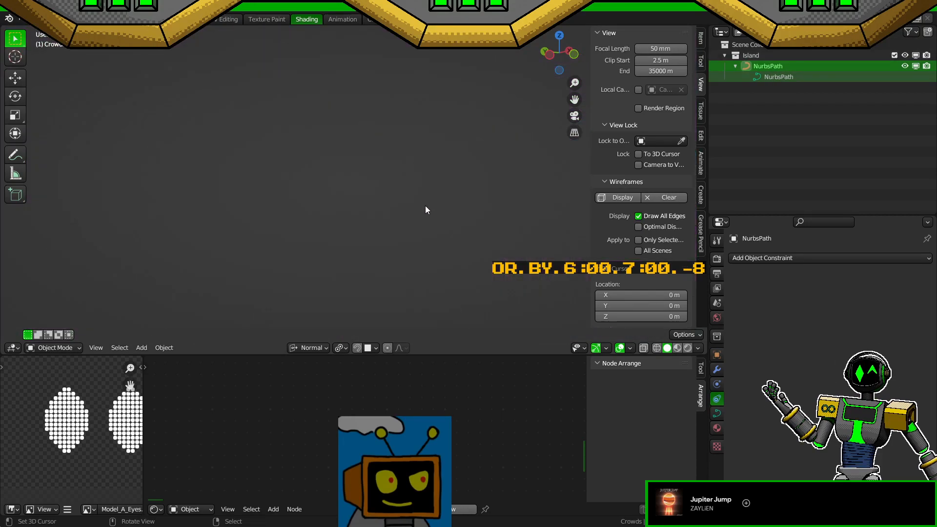
scroll(433, 215, up, 8)
scroll(432, 215, down, 5)
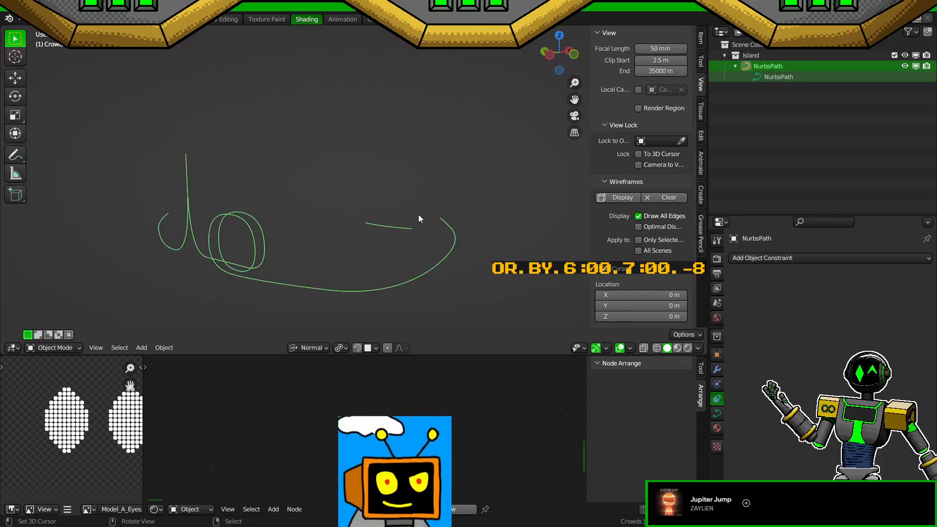
middle_drag(419, 218, 347, 241)
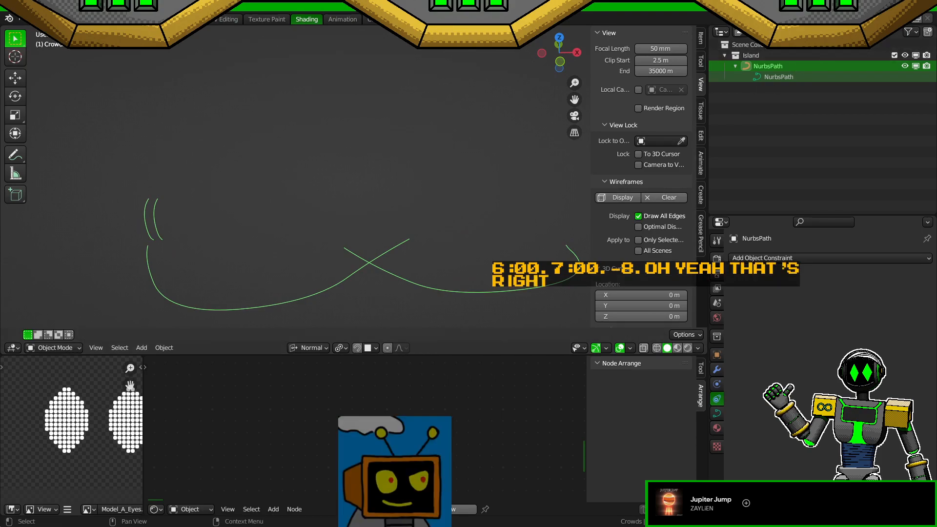
Step: Select Crowds_01 in the Crowds collection, frame it in the 3D view and save the file
scroll(818, 153, down, 15)
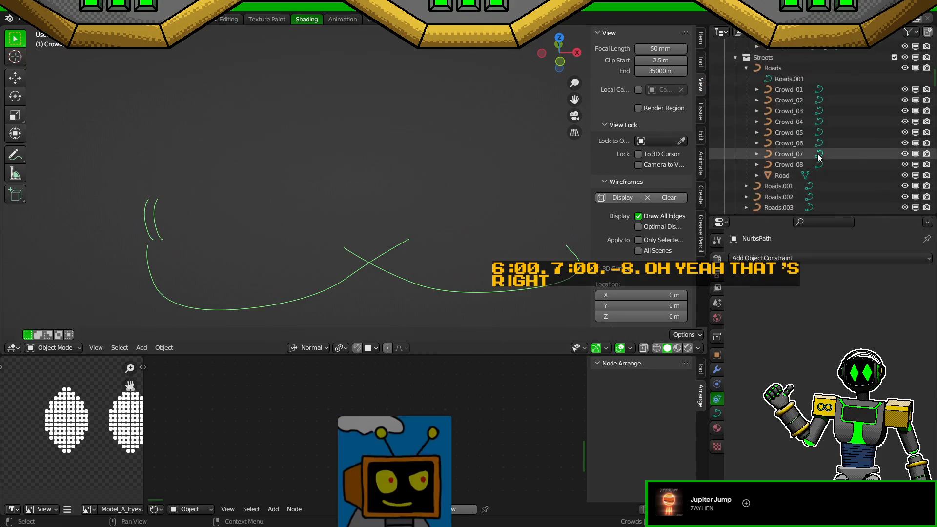
scroll(785, 146, down, 8)
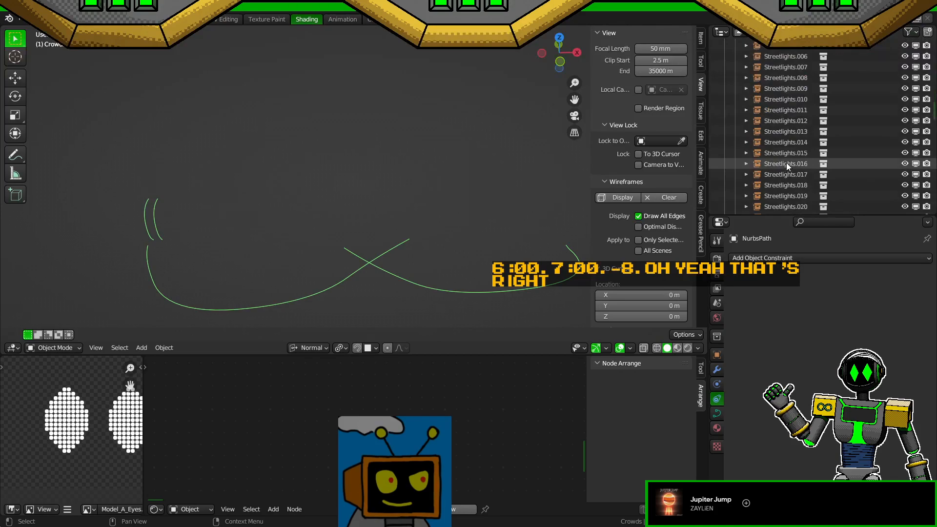
scroll(786, 165, down, 10)
click(781, 75)
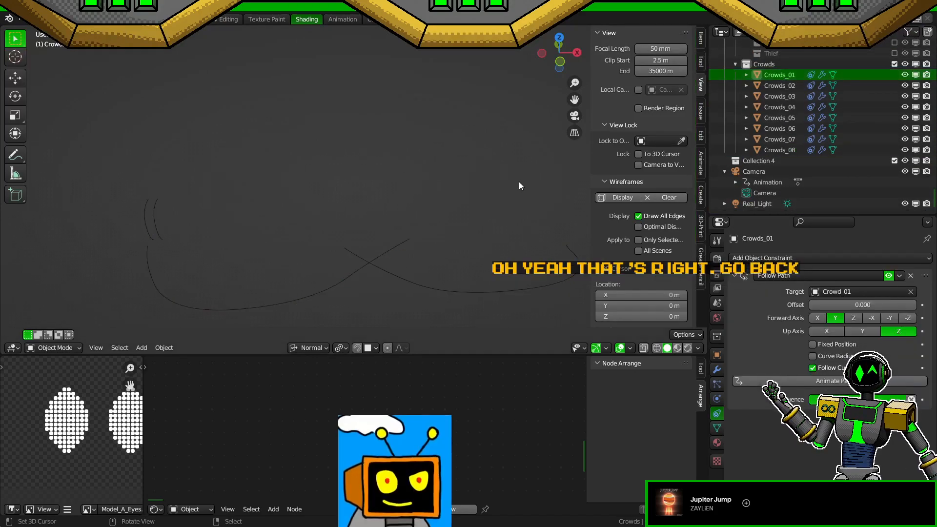
key(KP_Decimal)
scroll(512, 189, down, 3)
middle_drag(425, 230, 479, 271)
key(ctrl+s)
middle_drag(479, 271, 476, 223)
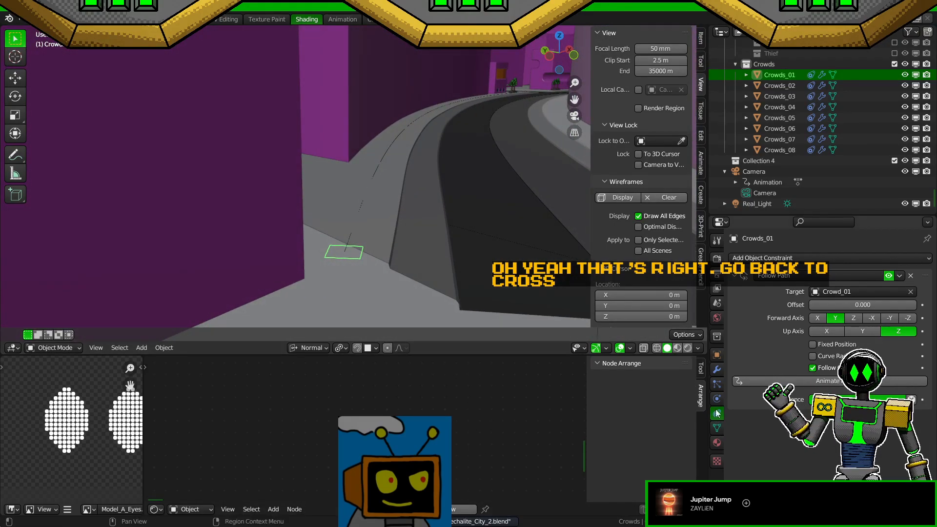
click(717, 384)
scroll(776, 409, down, 10)
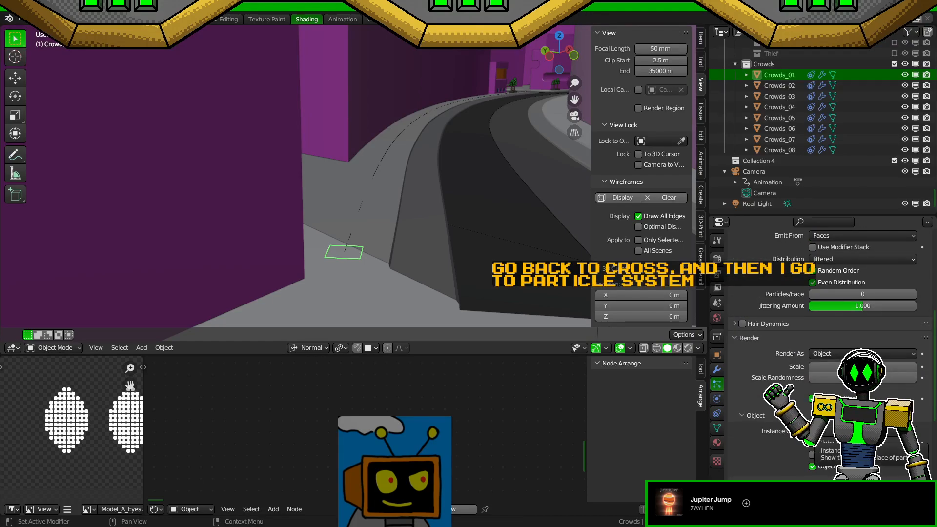
click(860, 431)
key(Escape)
click(860, 431)
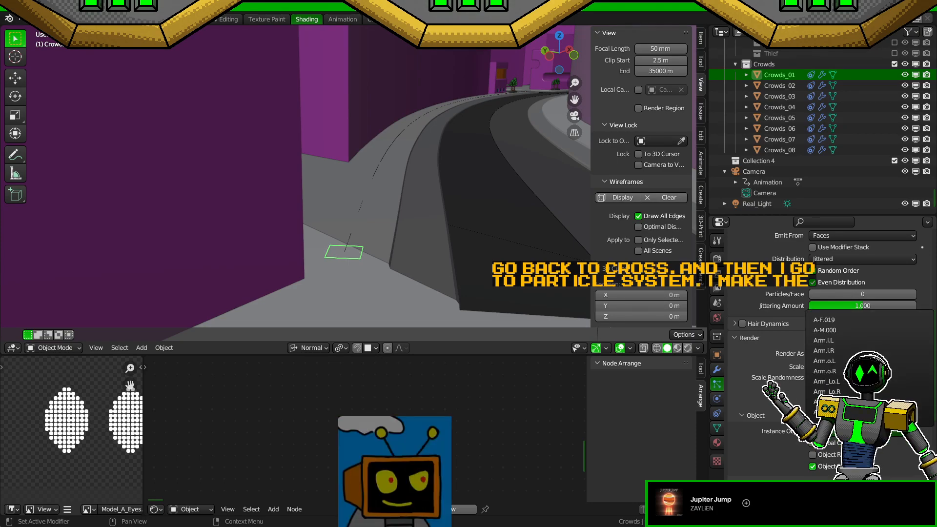
Step: Move the Sphere object from the Streetlights collection into the Crowds collection and rename it Crowd
scroll(760, 89, up, 10)
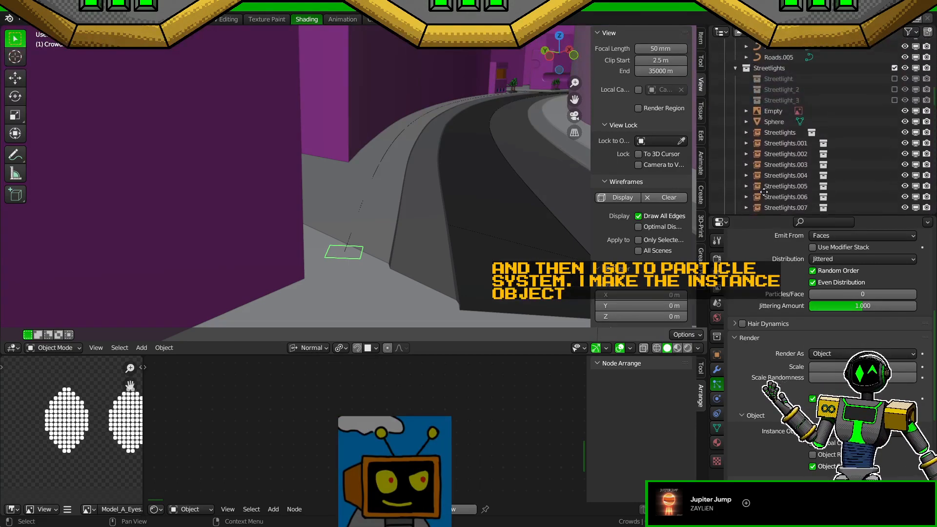
scroll(760, 88, down, 5)
drag(766, 131, 769, 64)
double_click(773, 157)
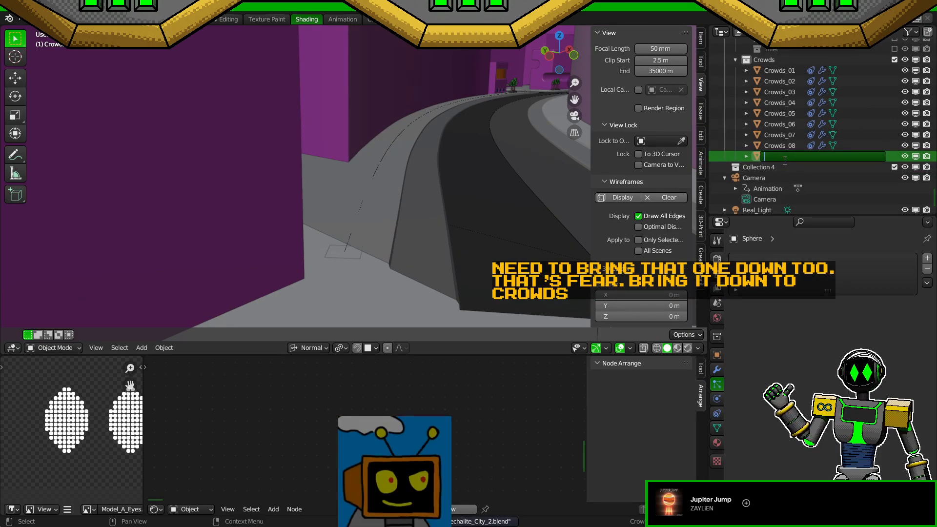
text(Crowd)
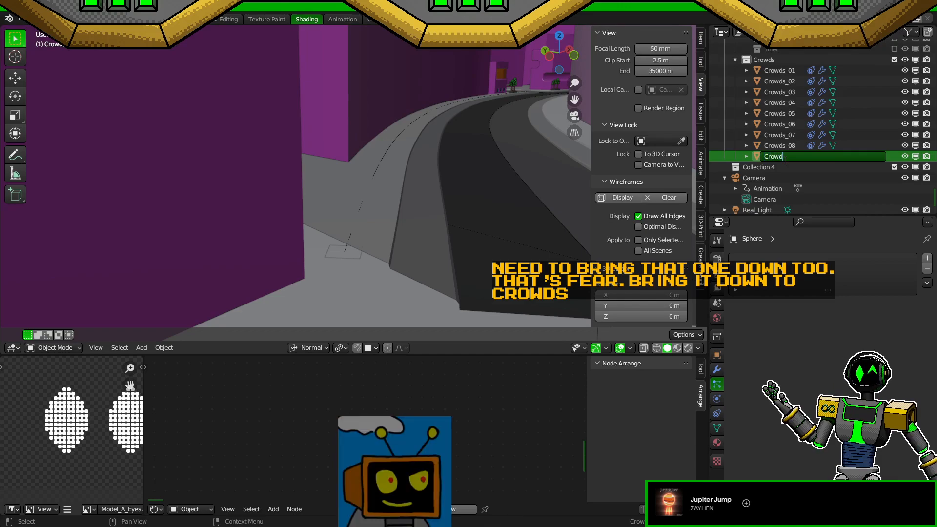
key(Return)
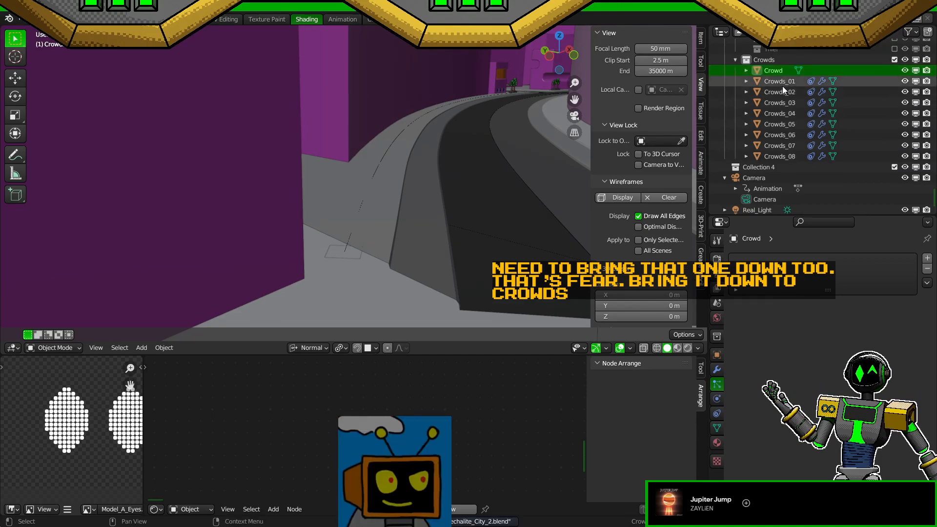
Step: Set the instance object of the Crowds_01 particle system to Crowd
click(718, 439)
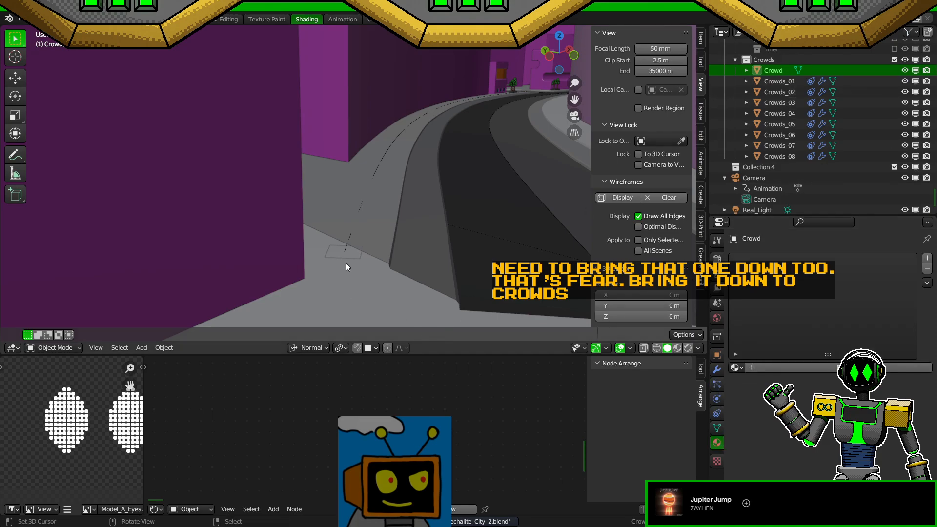
click(335, 254)
click(717, 385)
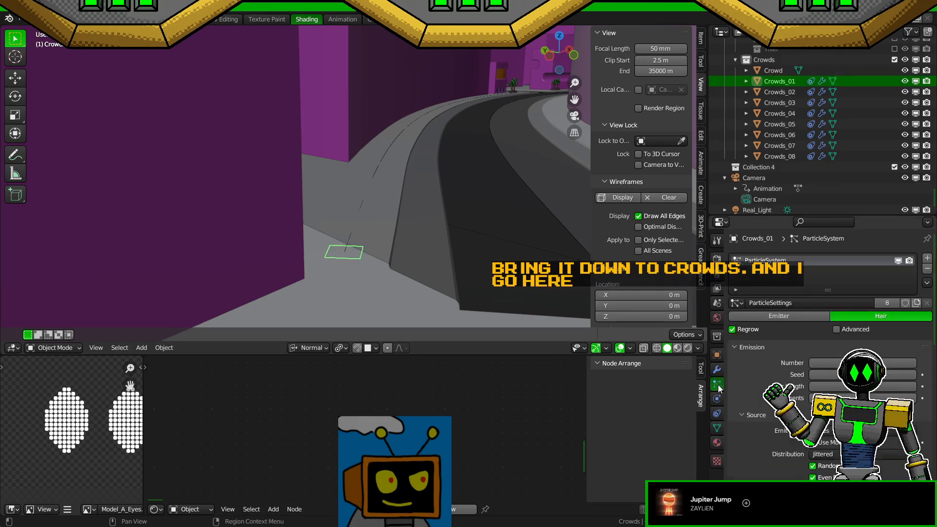
scroll(765, 429, down, 10)
click(830, 392)
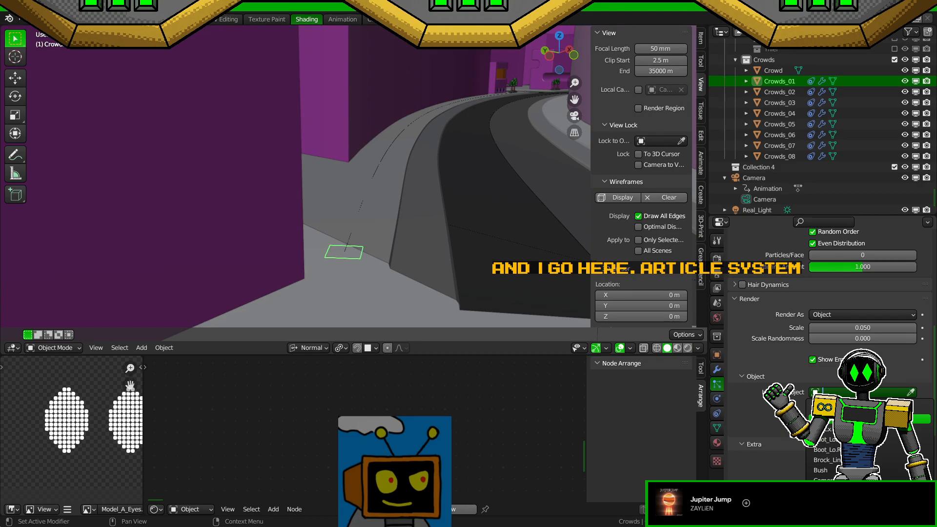
text(c)
click(825, 430)
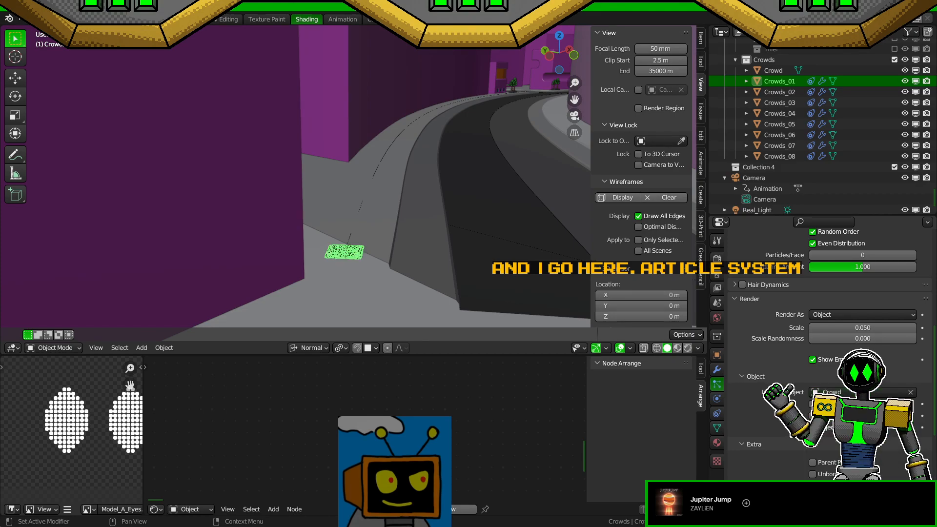
Step: Set the Scale Randomness of the Crowds_01 particles to 0.5
scroll(379, 306, up, 4)
shift+middle_drag(379, 306, 385, 179)
scroll(429, 250, up, 4)
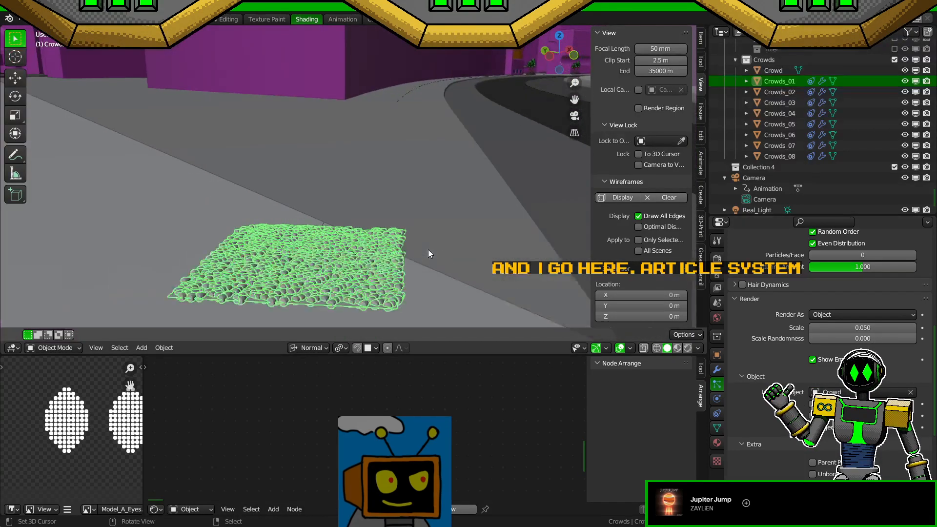
scroll(825, 342, down, 1)
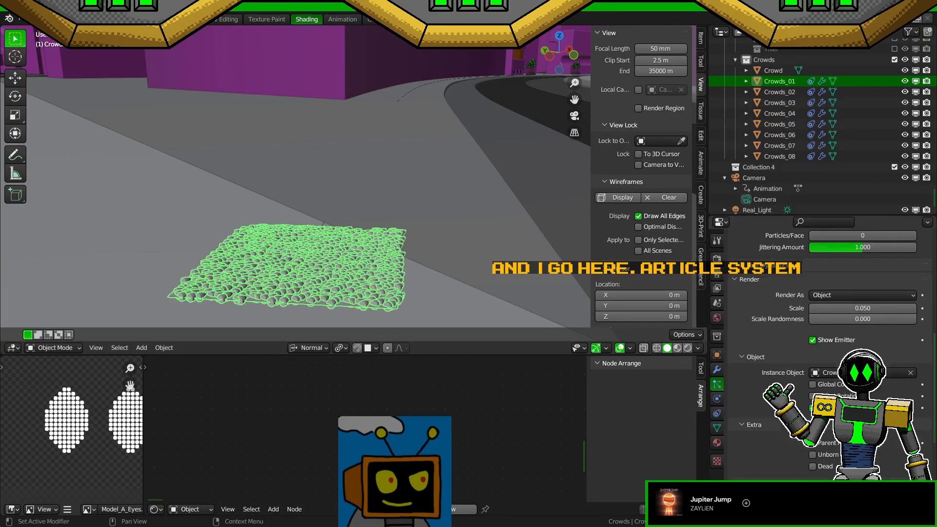
click(813, 385)
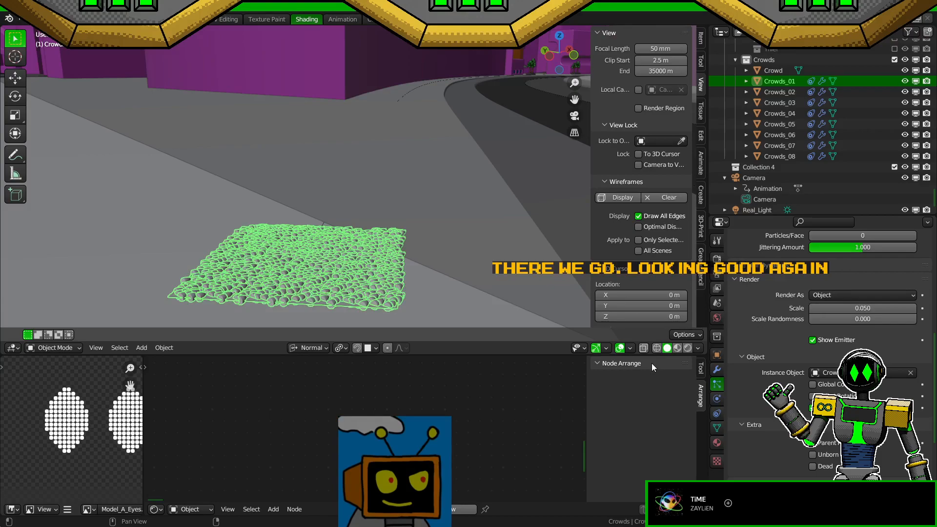
drag(863, 320, 865, 320)
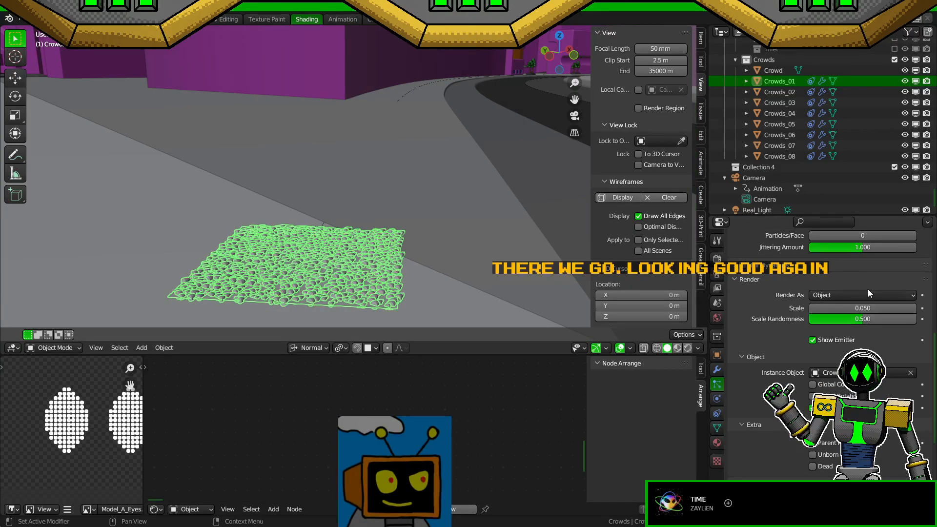
Step: Make the Crowds_01 hair particles emit from Volume
scroll(869, 289, up, 8)
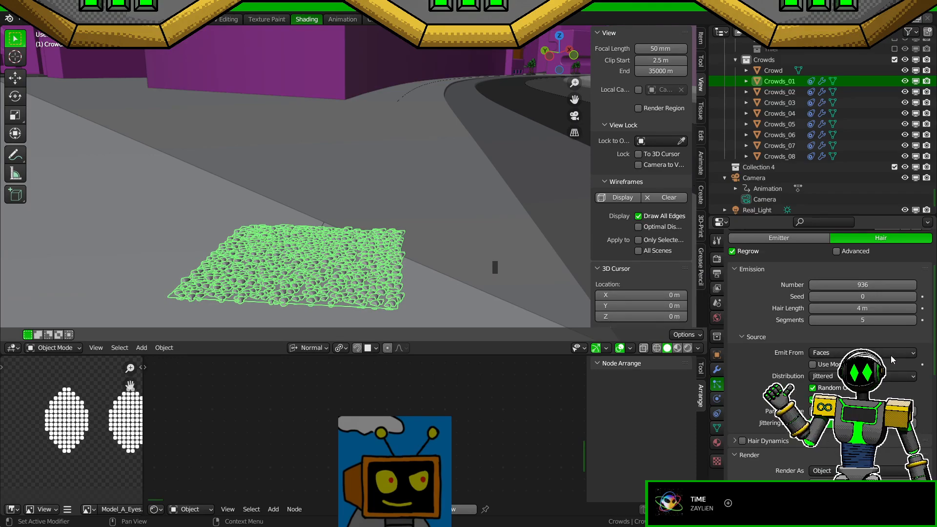
click(829, 364)
click(840, 353)
click(835, 376)
Step: Set the number of particles emitted by Crowds_01 to 250
mouse_move(863, 286)
mouse_down()
mouse_move(838, 286)
mouse_move(867, 285)
mouse_up()
click(825, 389)
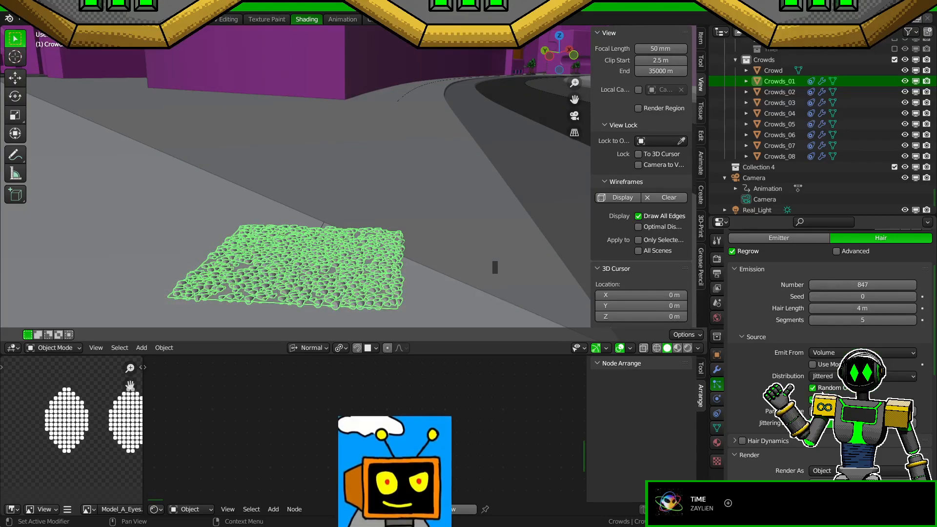
click(859, 286)
text(250)
key(Return)
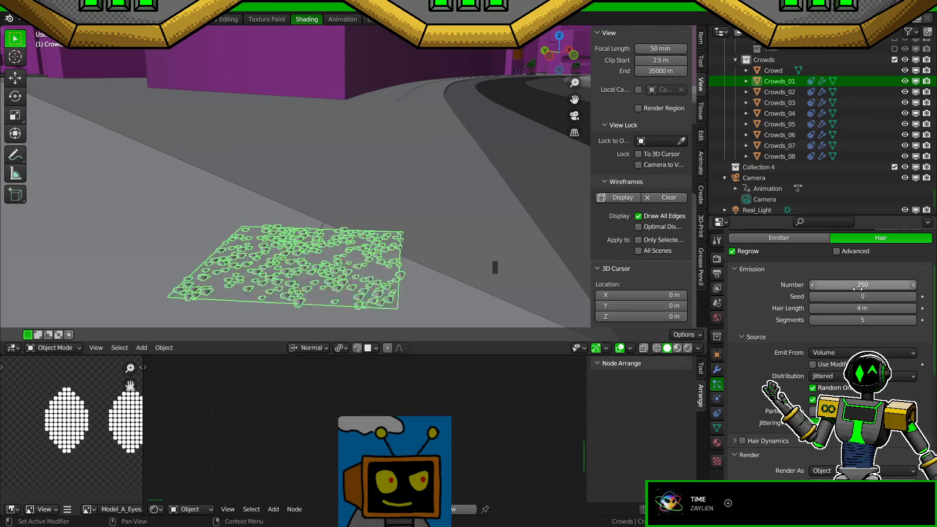
Step: Examine the render and emission type options of the Crowds_01 particle system and the object's viewport display settings
scroll(797, 394, down, 4)
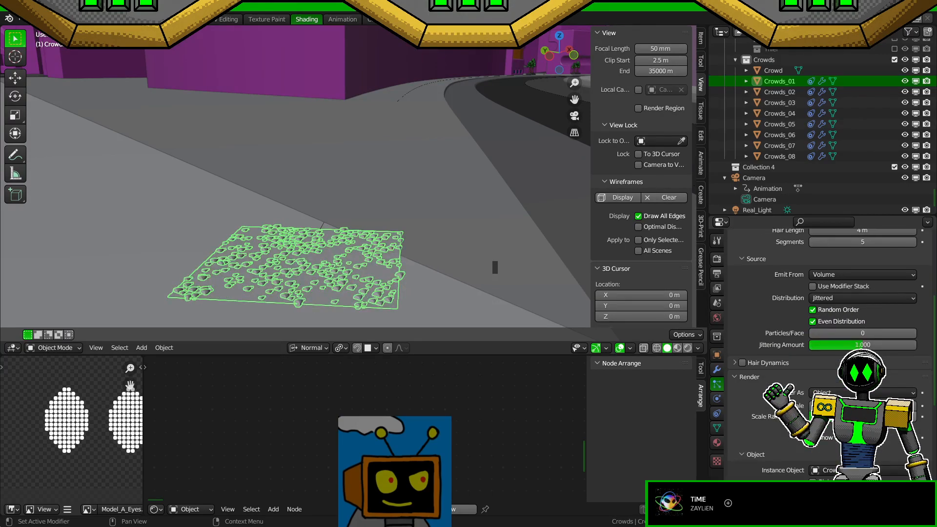
scroll(797, 394, down, 7)
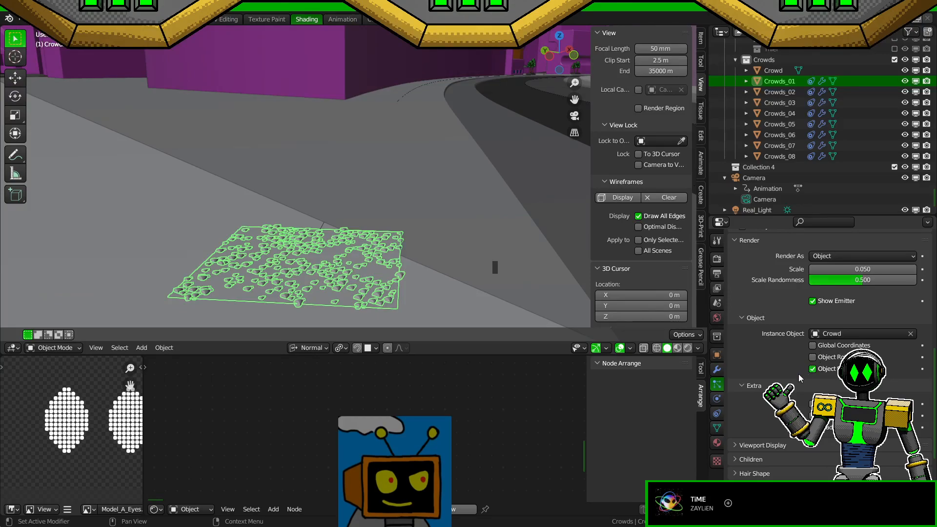
click(716, 352)
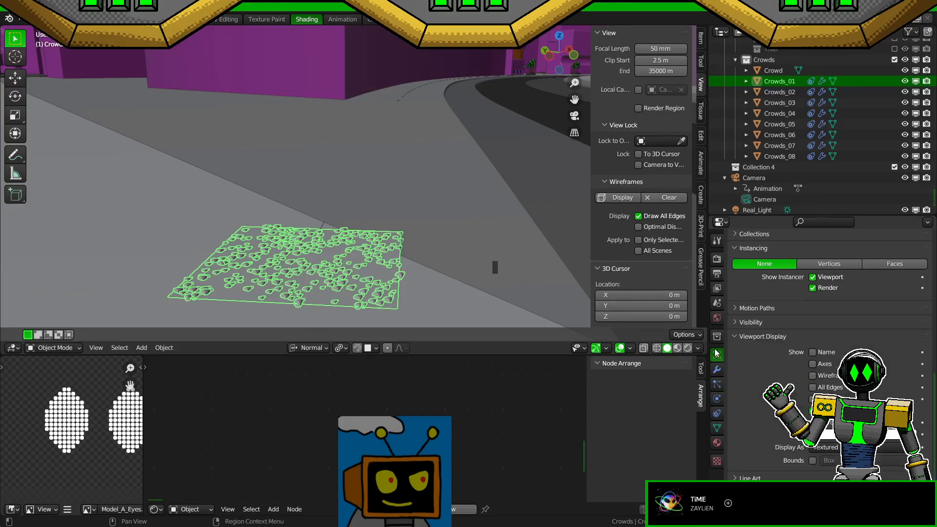
click(719, 383)
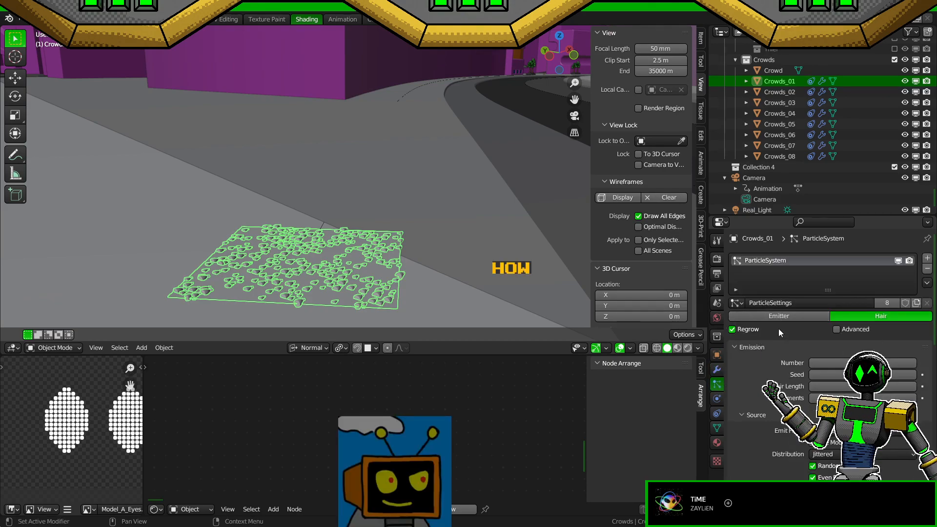
click(790, 316)
click(852, 315)
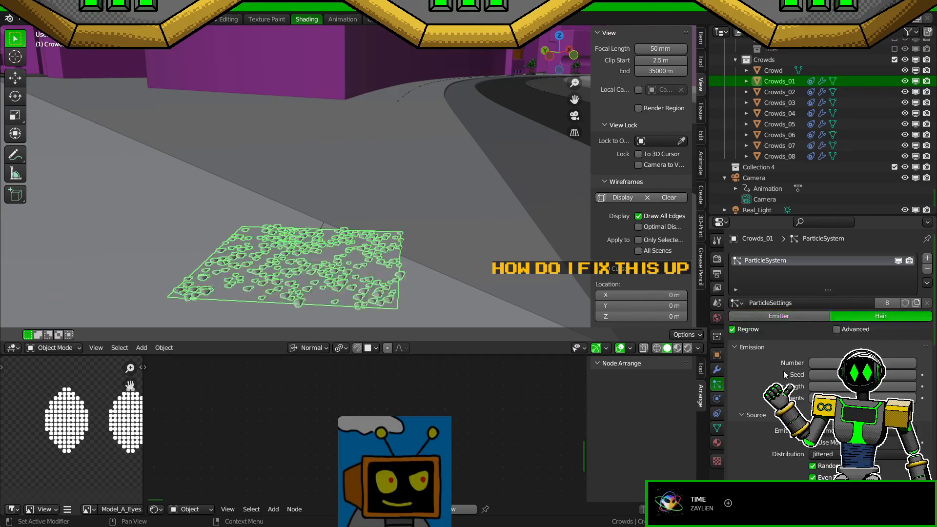
Step: Examine the emission, source, render and instance object settings of the Crowds_01 particle system and inspect its instances up close
scroll(787, 369, down, 2)
scroll(772, 467, down, 3)
scroll(771, 467, down, 4)
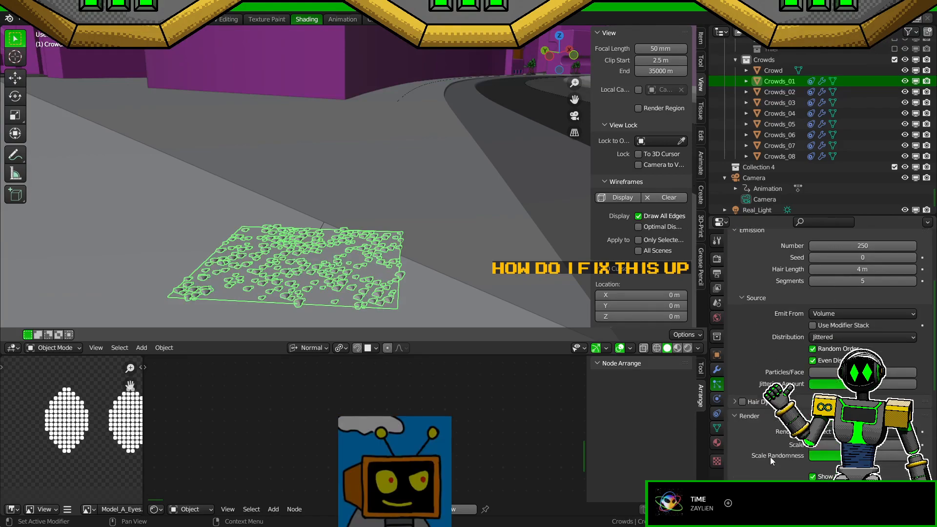
scroll(827, 454, down, 2)
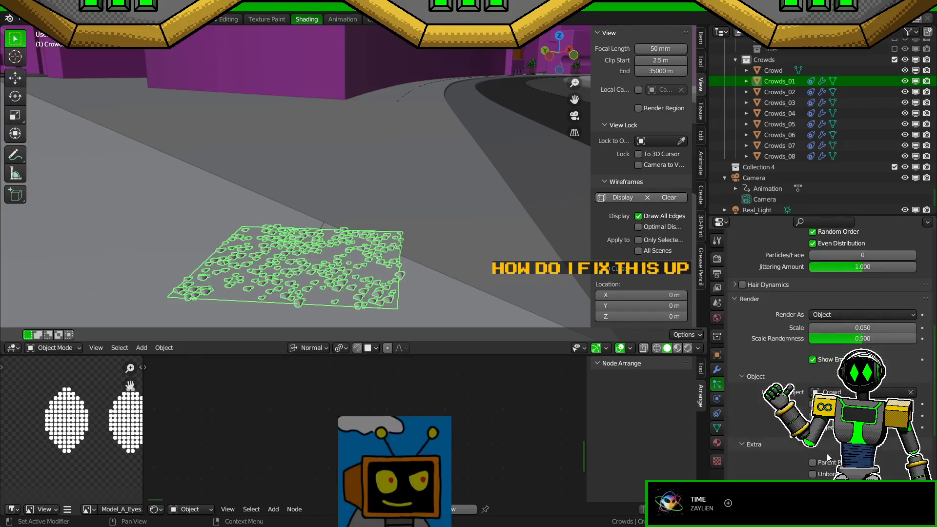
click(814, 416)
scroll(454, 266, down, 2)
scroll(489, 292, up, 3)
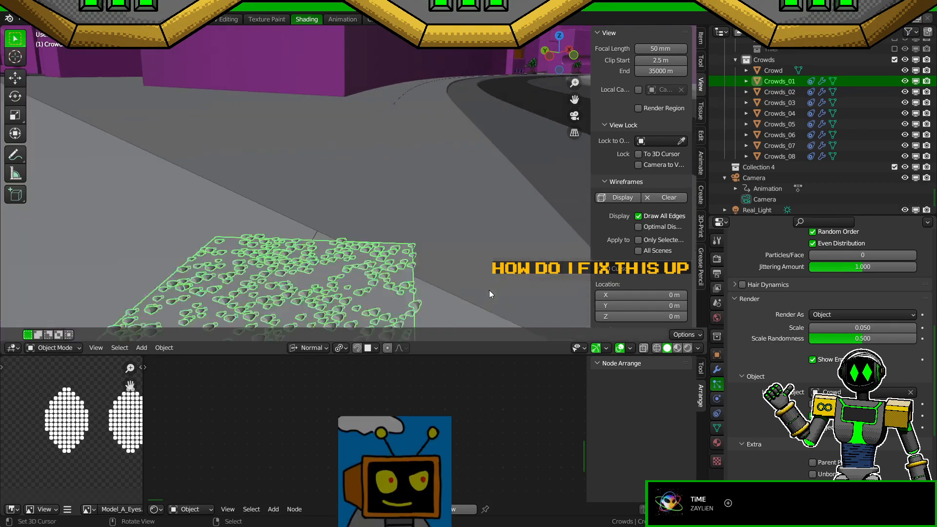
scroll(494, 291, up, 4)
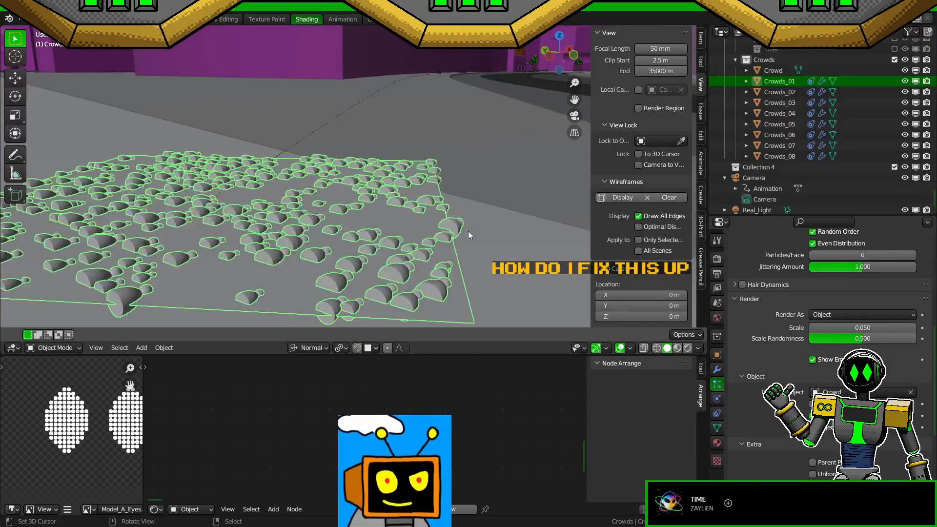
scroll(467, 231, down, 2)
scroll(824, 438, down, 6)
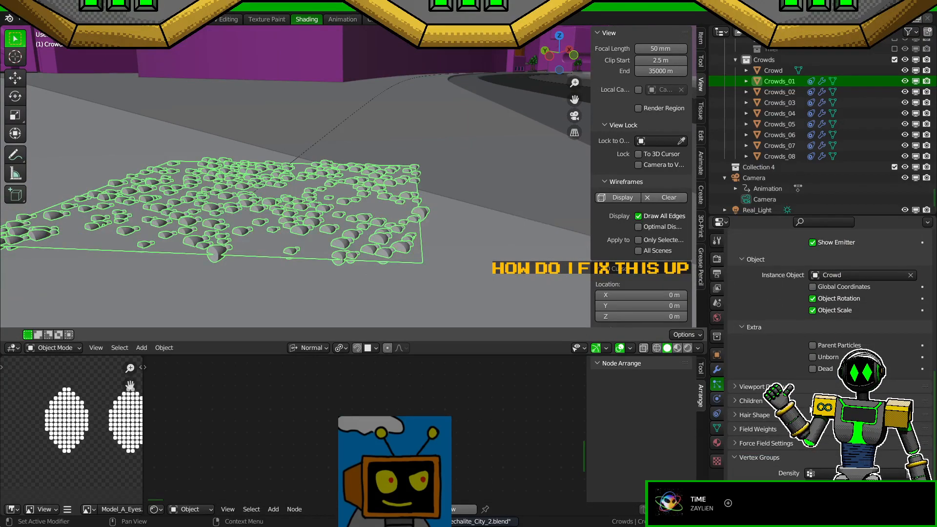
scroll(807, 388, down, 4)
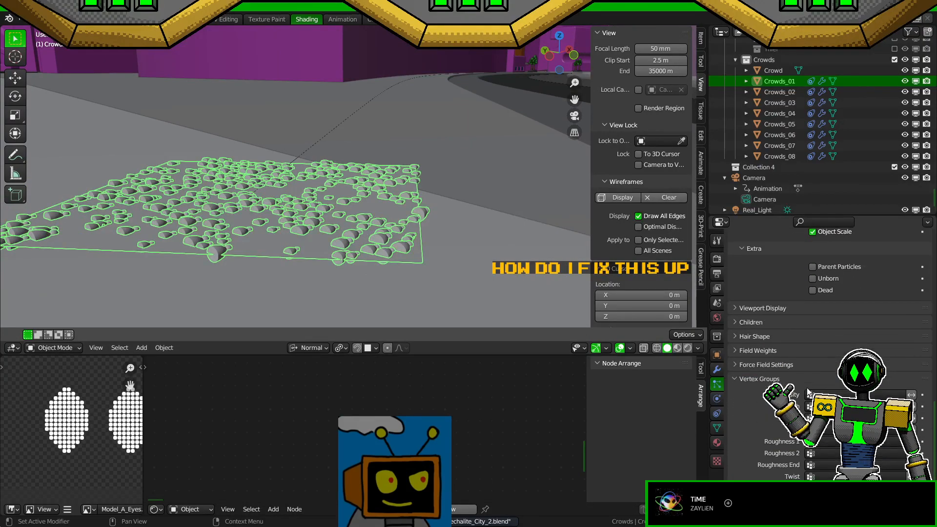
Step: Look through the Hair Shape, source and emission settings of the Crowds_01 particles for the cause of the sideways instances
click(731, 377)
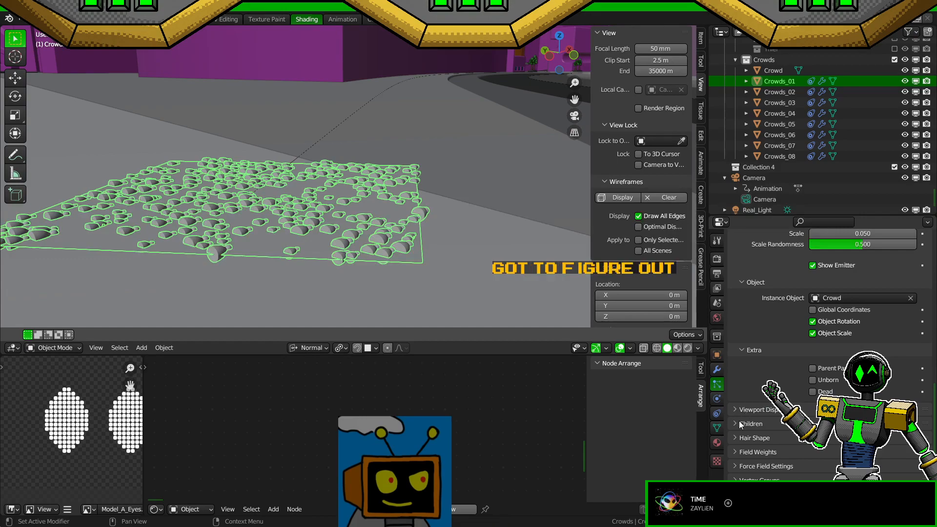
click(737, 435)
scroll(737, 435, down, 2)
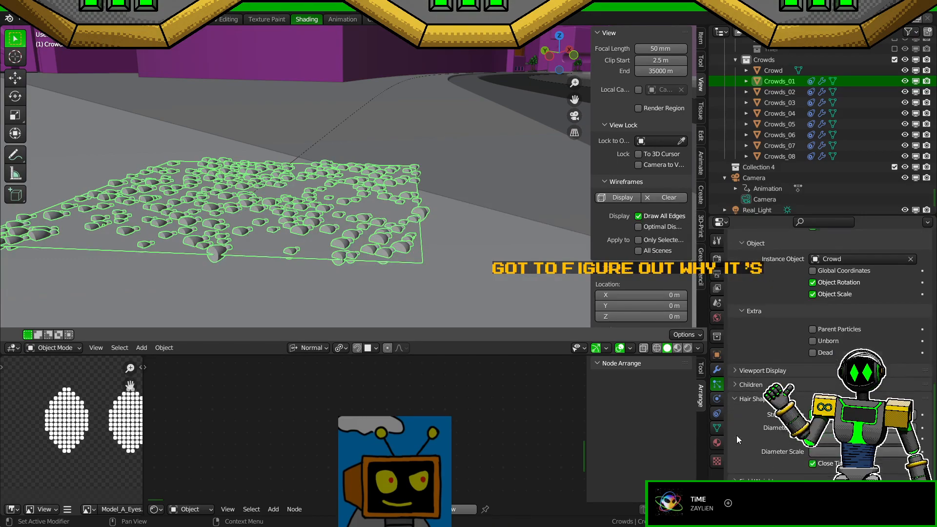
scroll(734, 394, up, 12)
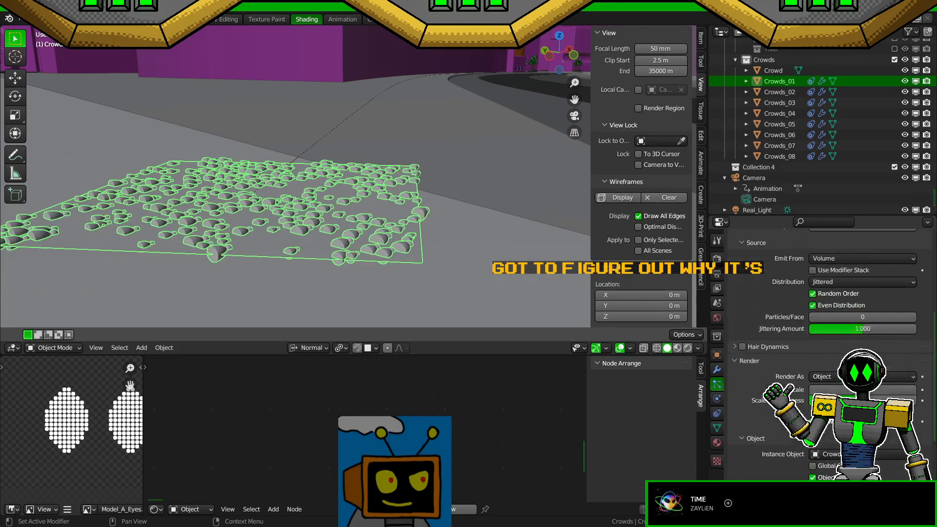
scroll(732, 364, up, 6)
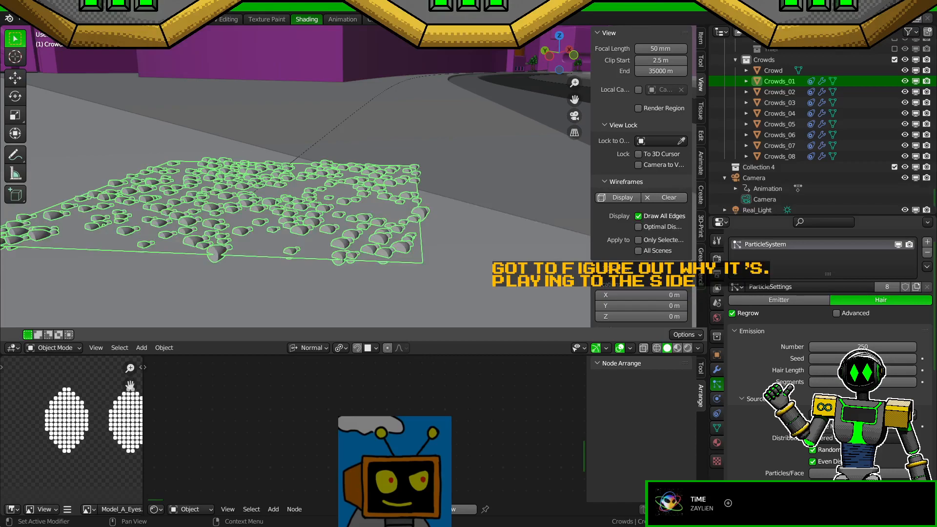
scroll(812, 382, down, 1)
scroll(811, 381, down, 2)
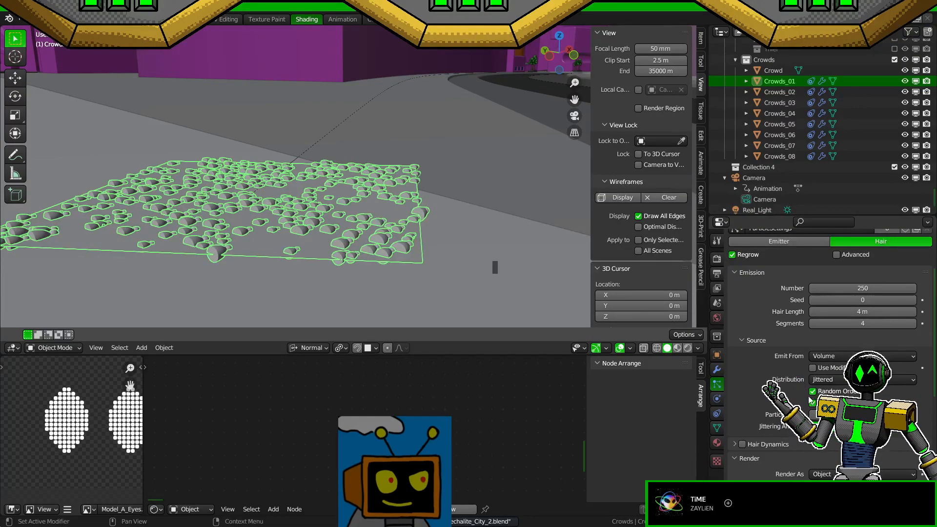
scroll(806, 388, down, 5)
scroll(824, 351, down, 1)
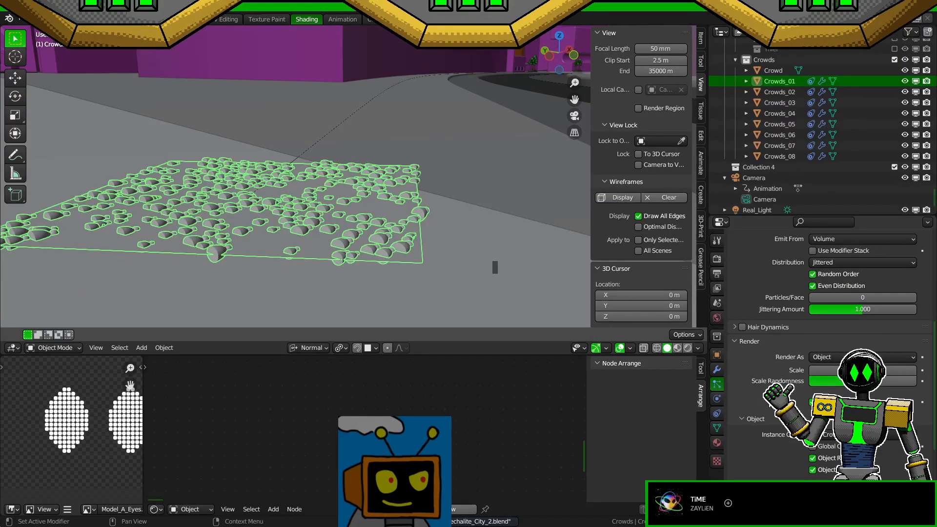
Step: Open the Crowd object's mesh for editing with all of its geometry selected
click(781, 71)
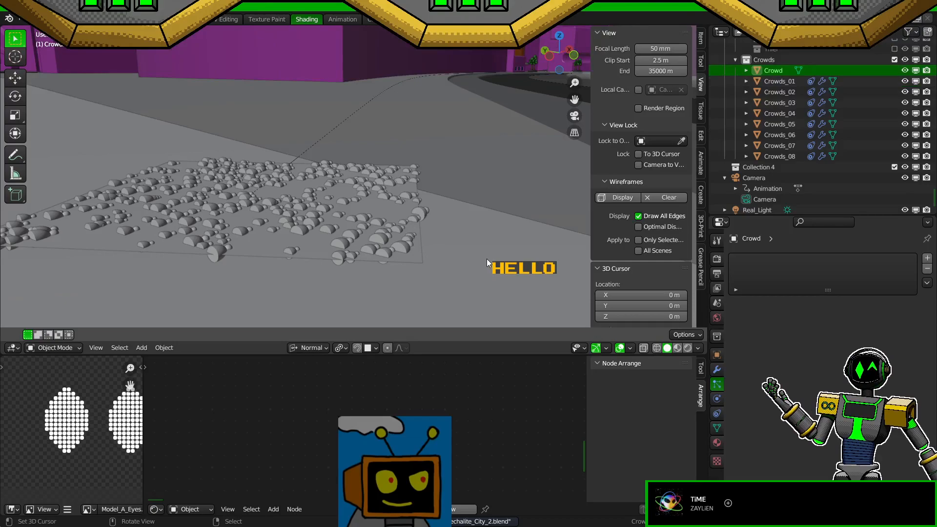
key(Tab)
key(a)
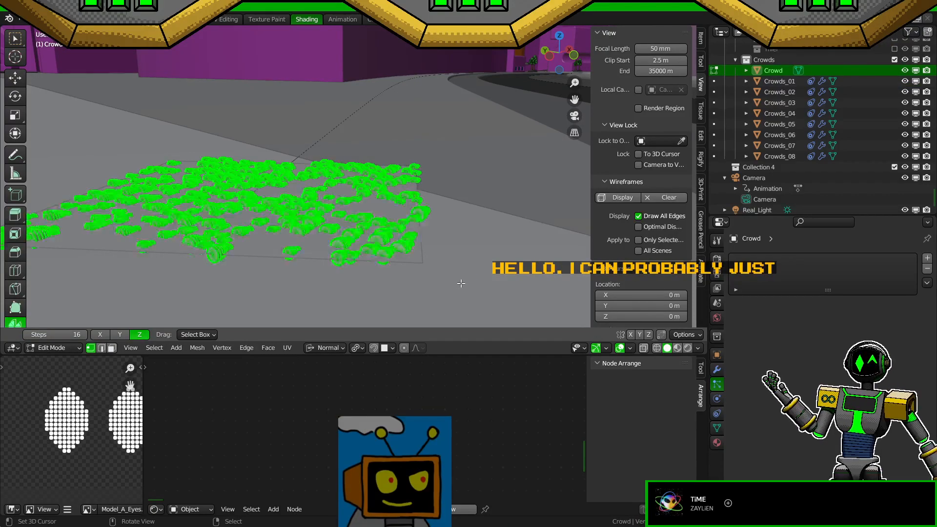
key(r)
key(x)
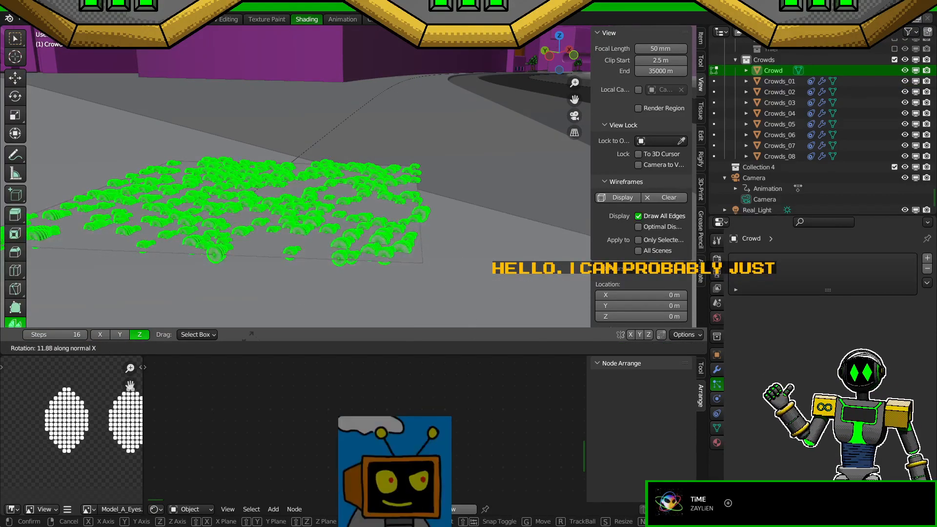
key(x)
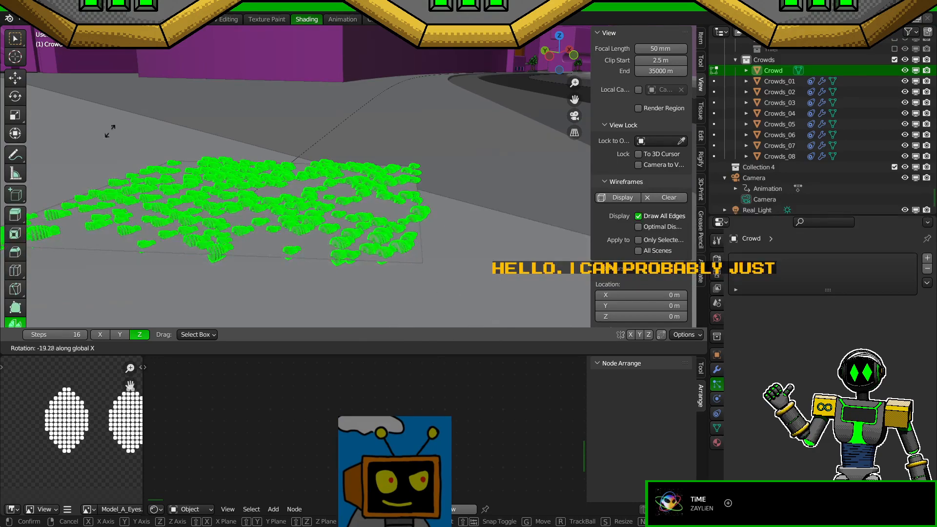
right_click(403, 84)
key(r)
key(z)
key(z)
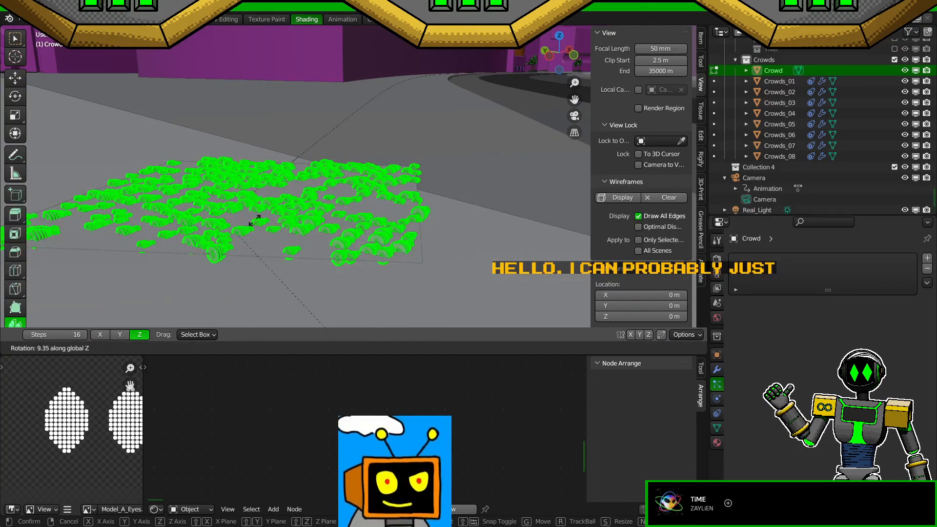
right_click(385, 115)
Step: Snap the 3D cursor to the world origin and make the 3D Cursor the transform pivot point
key(shift+s)
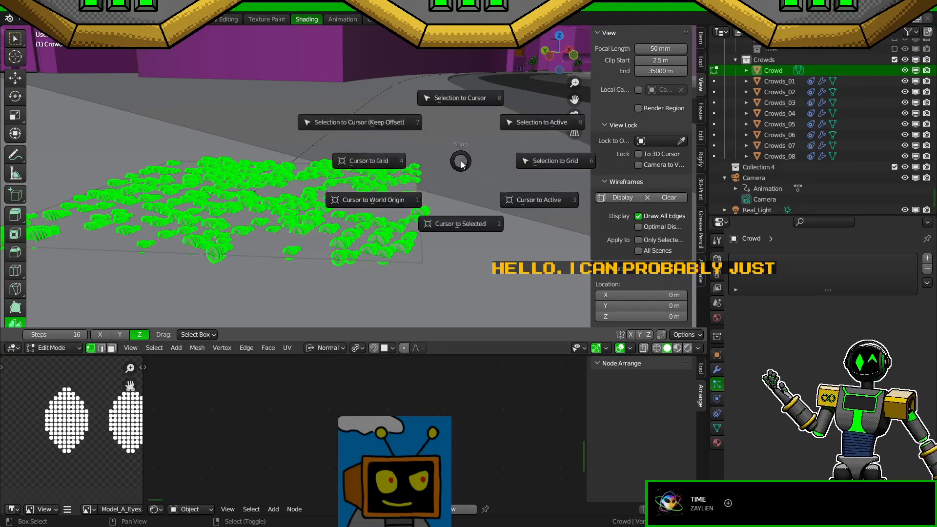
click(402, 196)
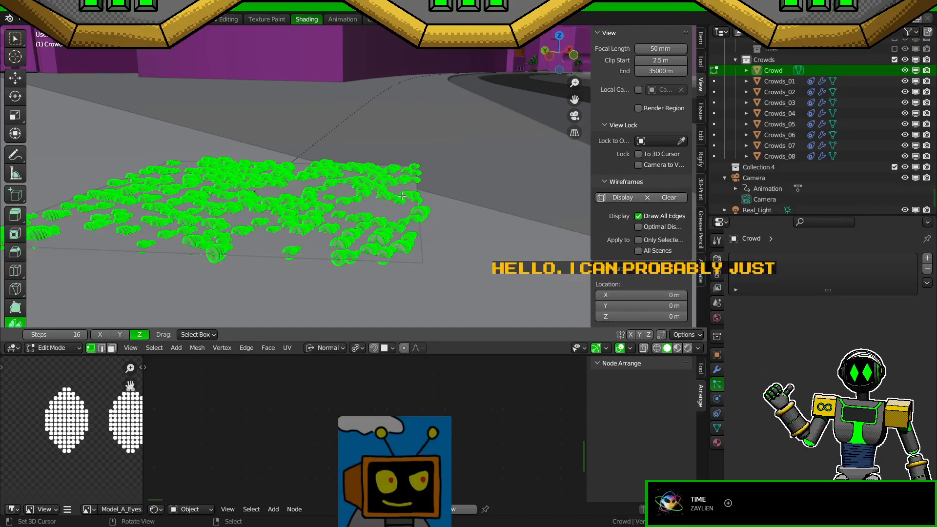
key(shift+s)
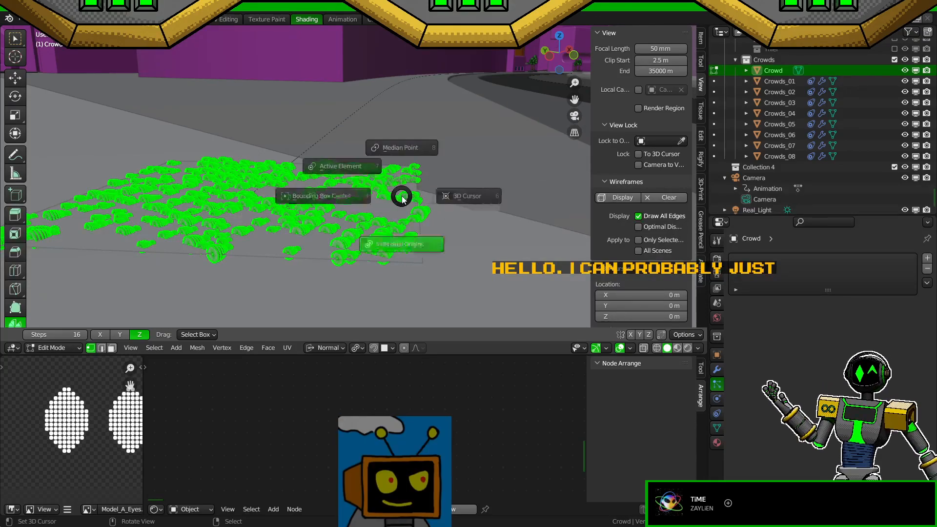
key(r)
key(z)
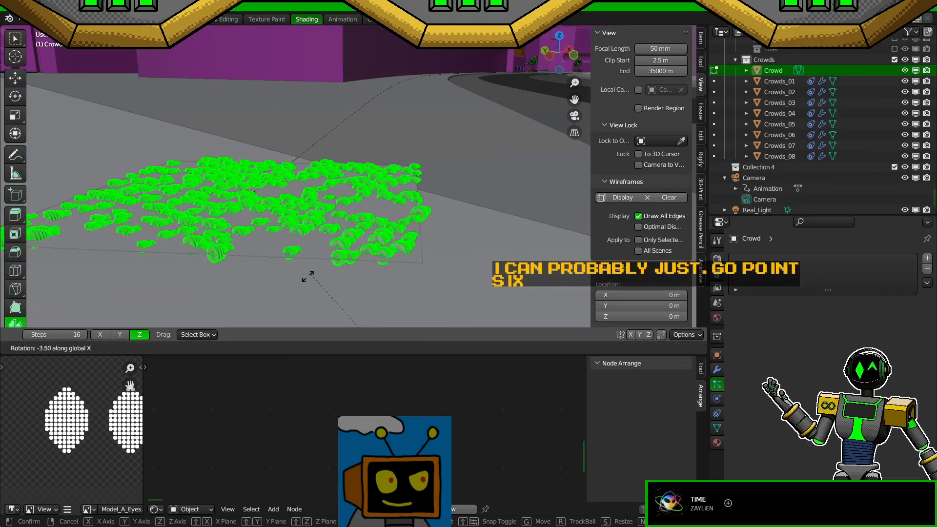
right_click(329, 324)
key(r)
key(z)
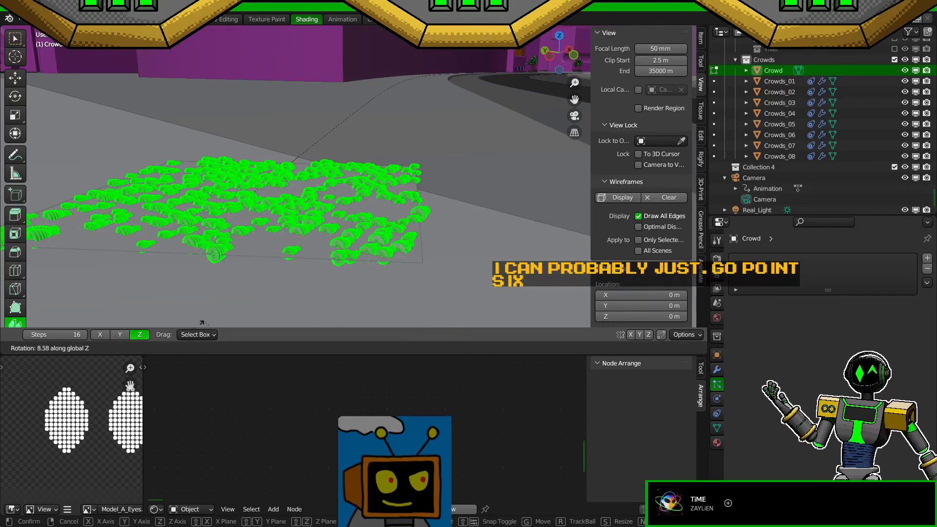
right_click(210, 318)
Step: Rotate the whole Crowd mesh 90° about the global Y axis, return to Object Mode and save the file with Crowds_01 selected
key(r)
key(y)
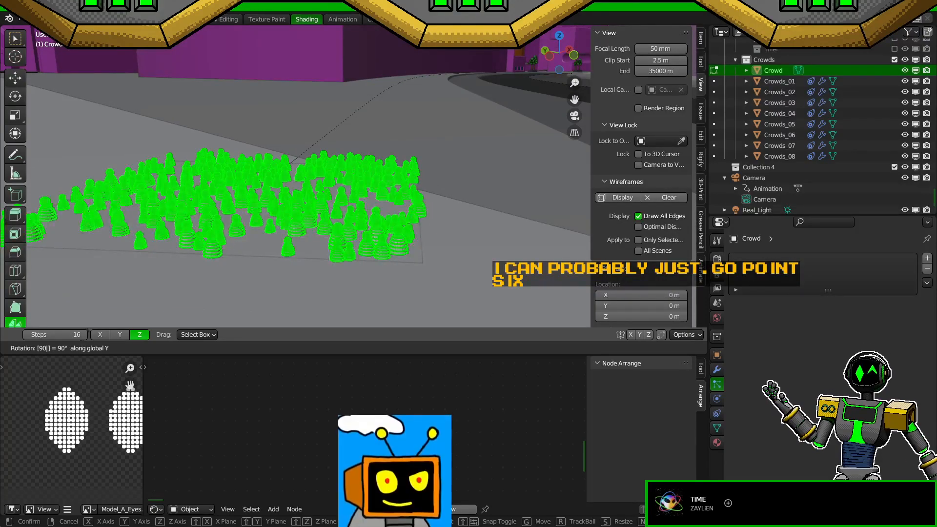
click(259, 244)
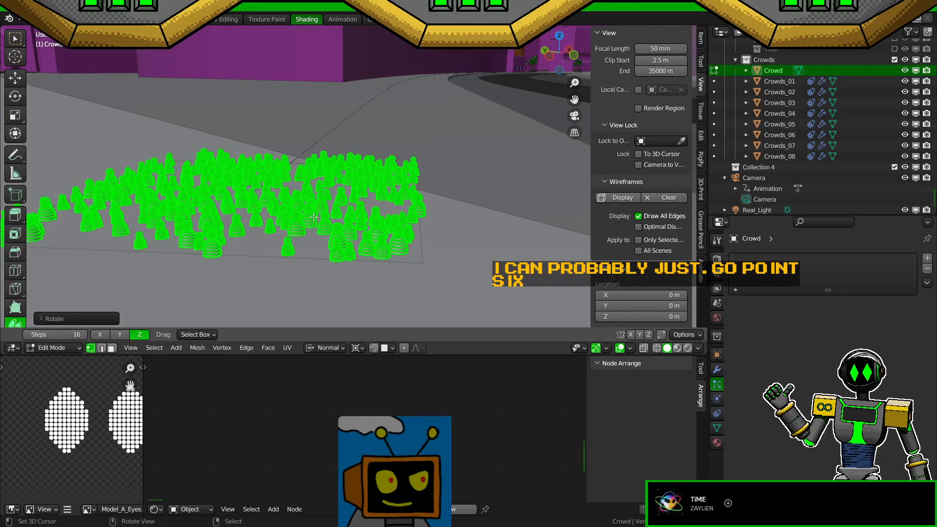
key(Tab)
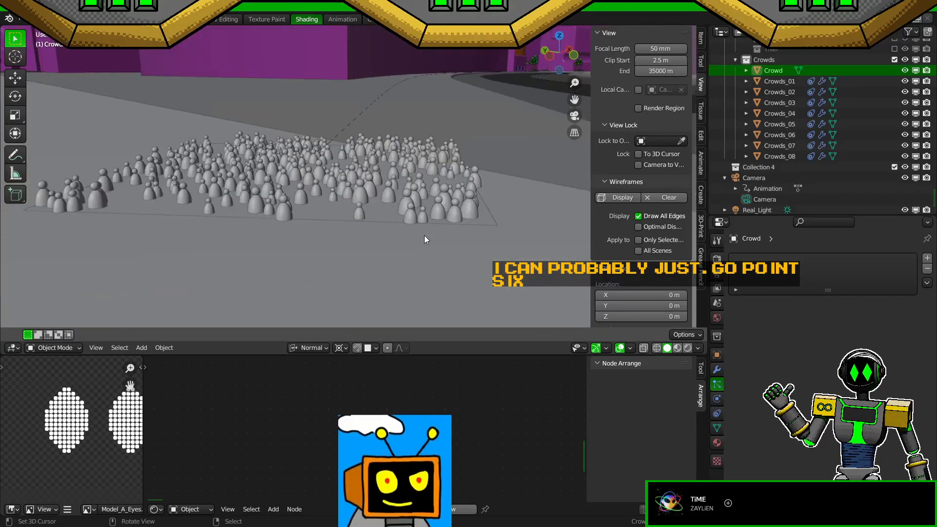
click(353, 209)
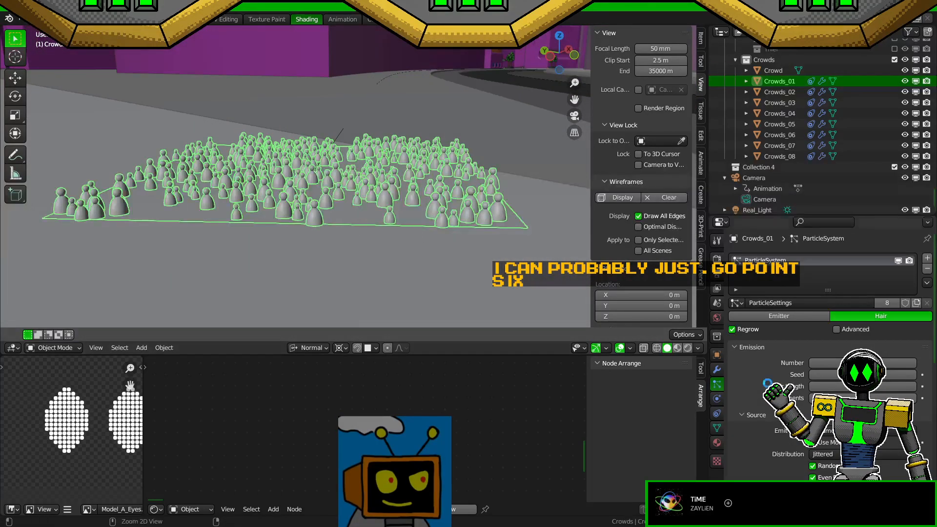
key(ctrl+s)
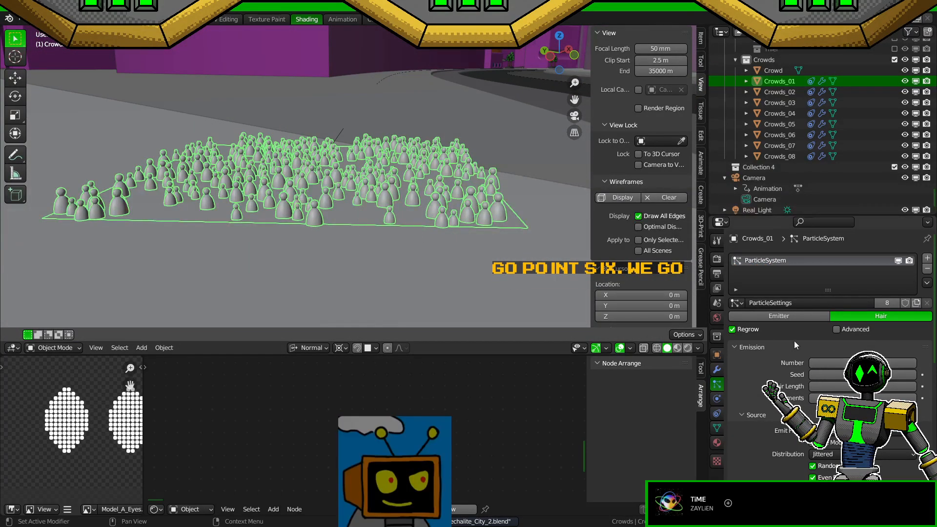
Step: Enable viewport display of the Array modifier on Crowds_01 and apply the modifier
click(717, 370)
scroll(503, 207, down, 5)
middle_drag(503, 208, 443, 216)
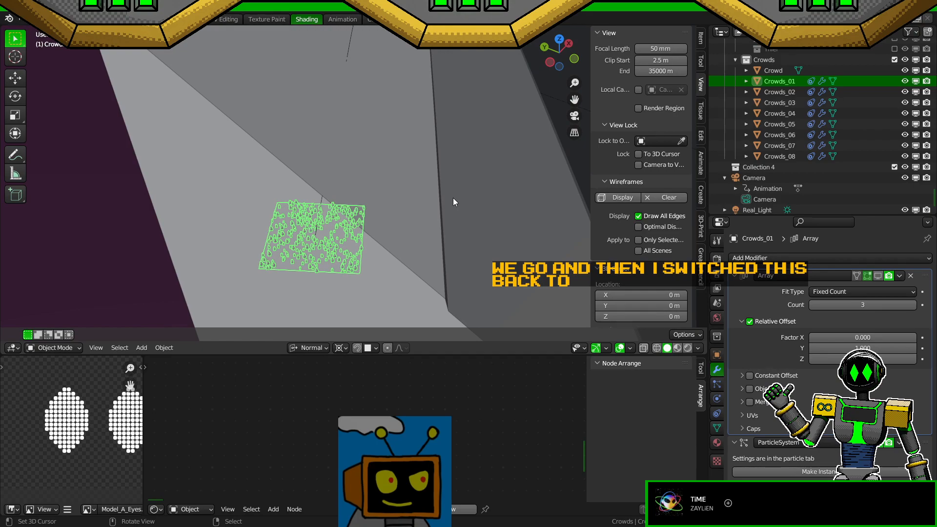
scroll(440, 249, up, 1)
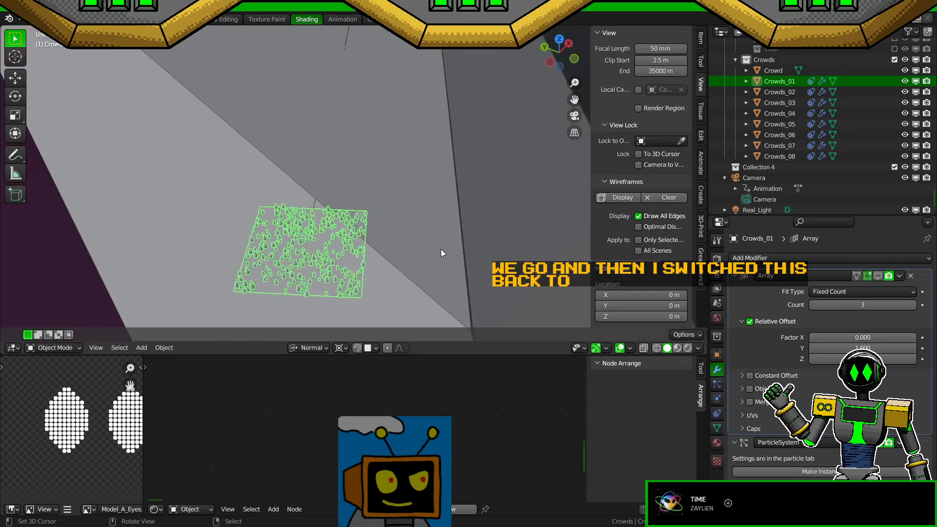
scroll(441, 249, down, 2)
click(878, 276)
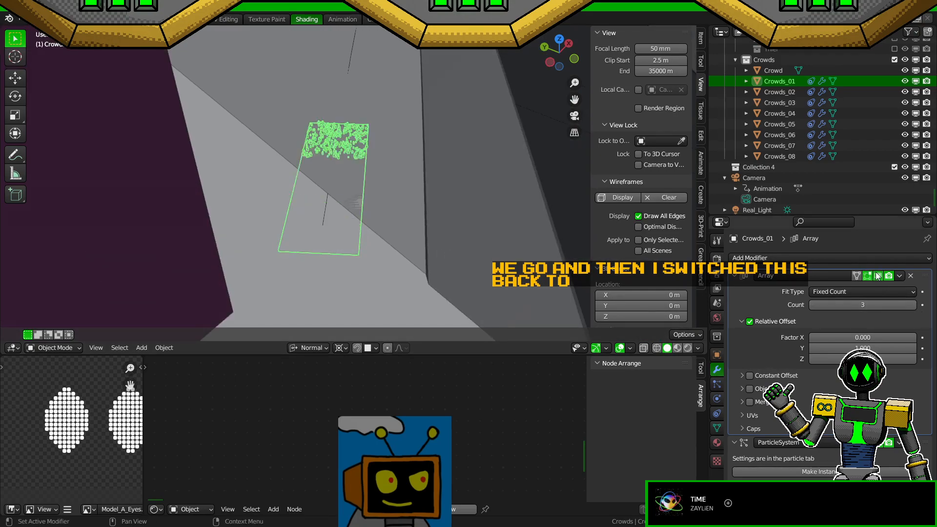
key(ctrl+a)
scroll(408, 255, up, 2)
middle_drag(408, 255, 389, 257)
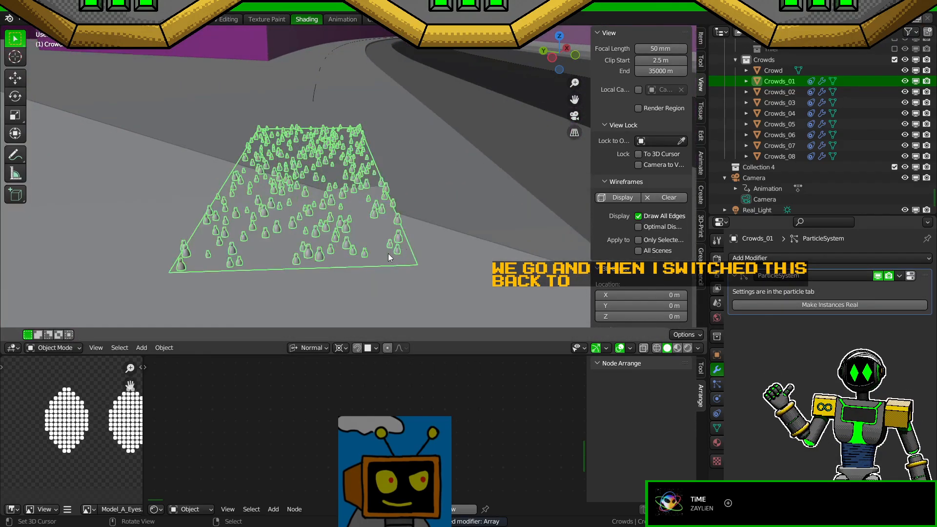
Step: Reduce the number of particles emitted by Crowds_01
click(717, 428)
scroll(438, 226, down, 3)
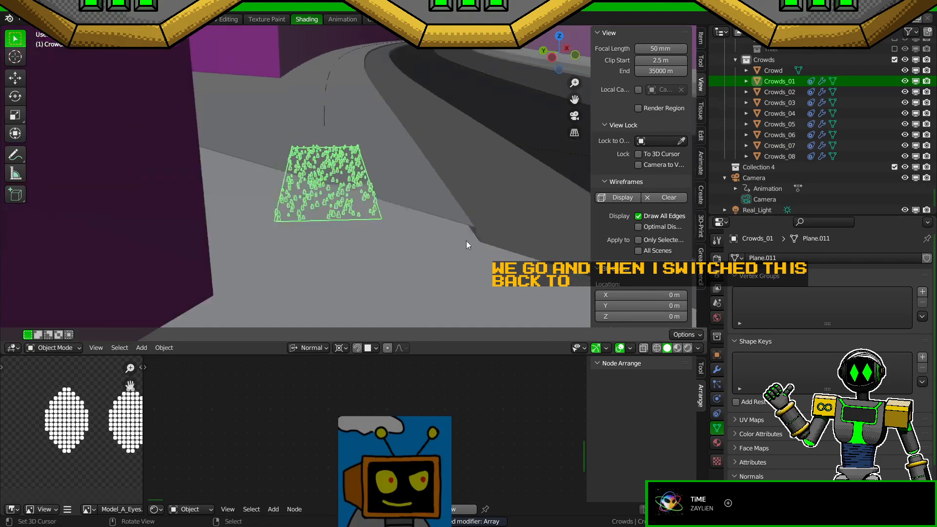
scroll(736, 403, down, 3)
click(716, 370)
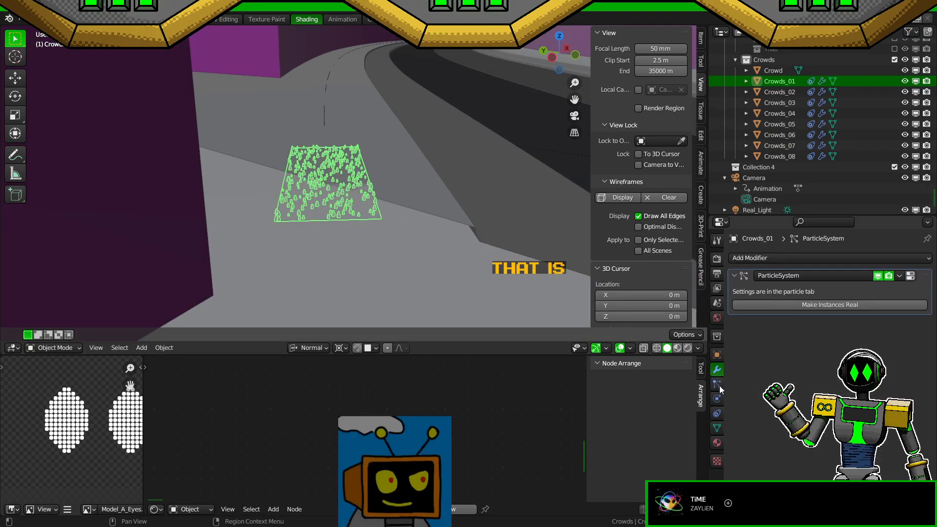
click(717, 384)
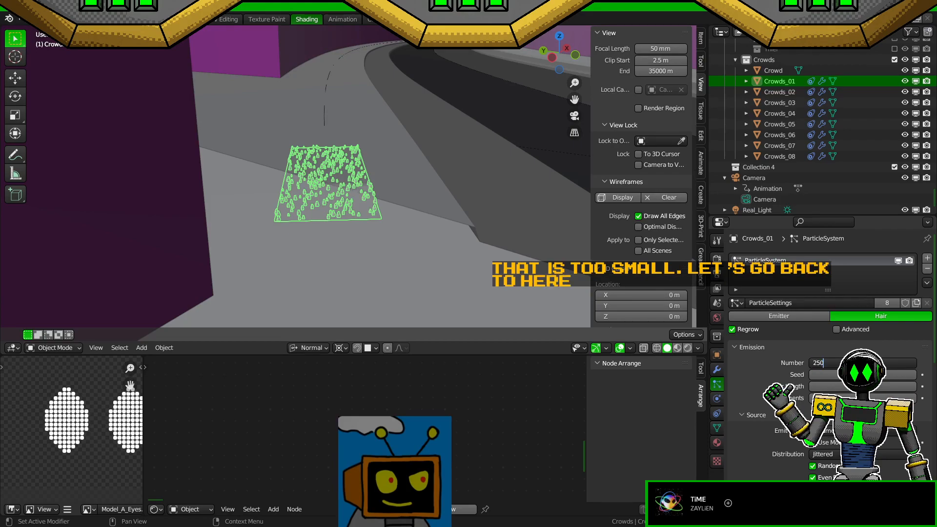
key(Return)
scroll(432, 208, up, 2)
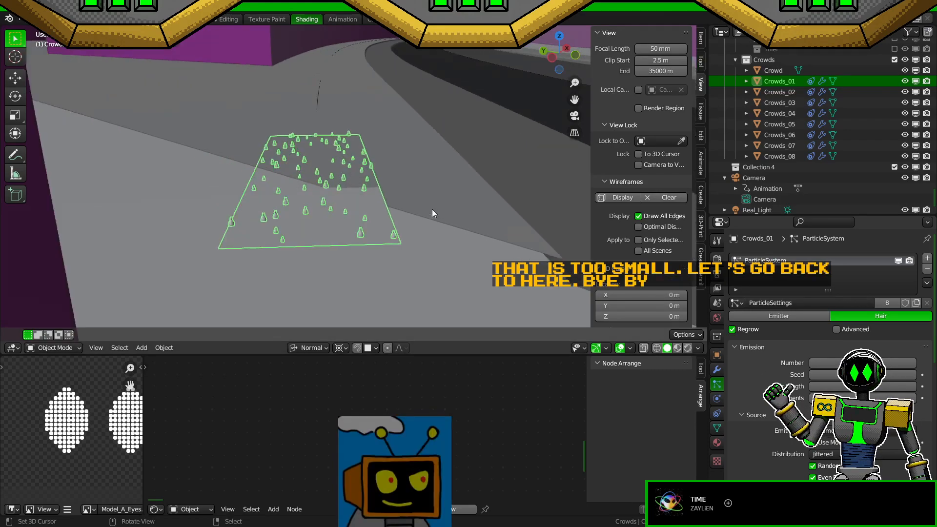
Step: Set the number of particles emitted by Crowds_01 to 75 and save the file
click(891, 364)
text(75)
key(Return)
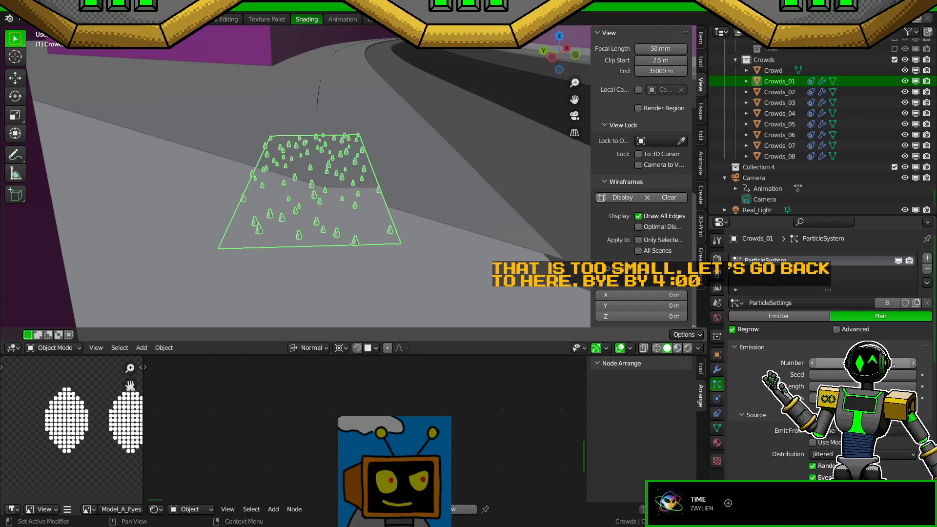
key(ctrl+s)
Step: Set the render scale of the Crowds_01 particles to 0.25 and inspect the enlarged figures on the plane
scroll(891, 367, down, 11)
click(863, 348)
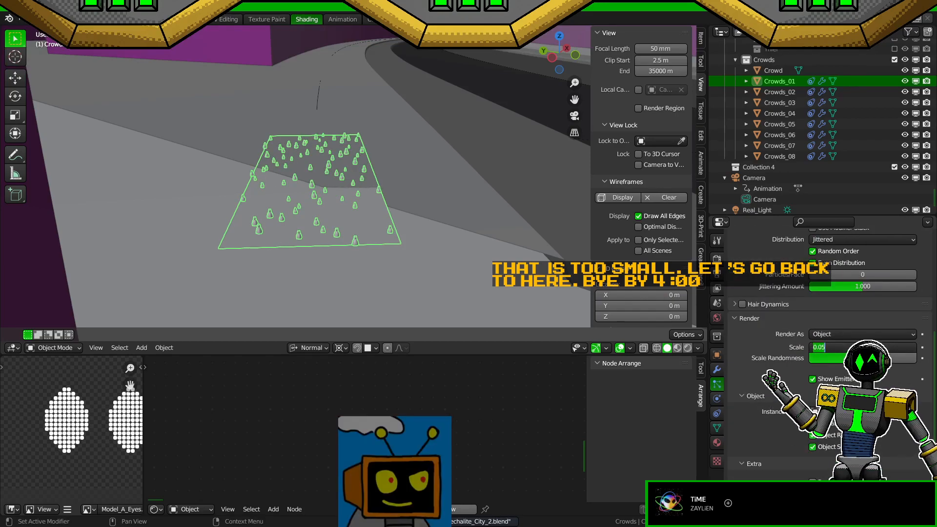
text(0.25)
key(Return)
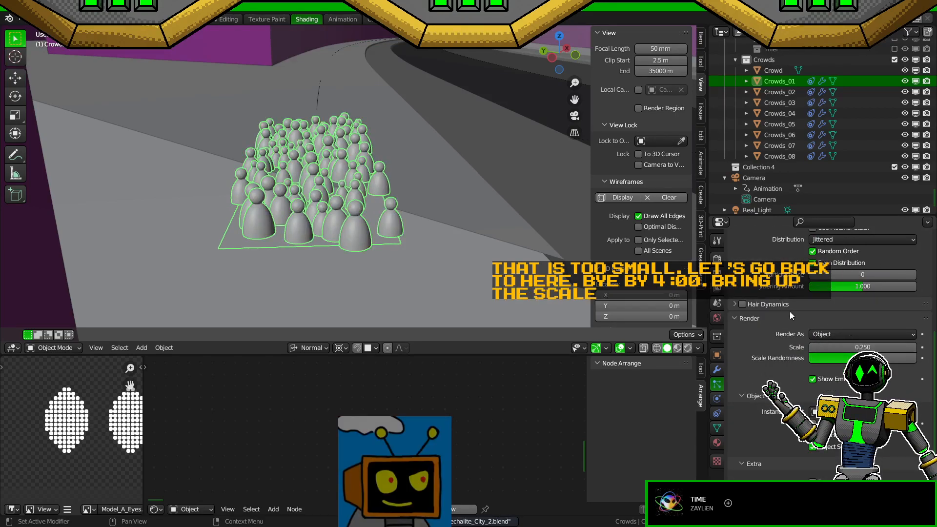
scroll(403, 185, up, 2)
mouse_move(403, 185)
middle_down()
mouse_move(364, 182)
mouse_move(403, 174)
middle_up()
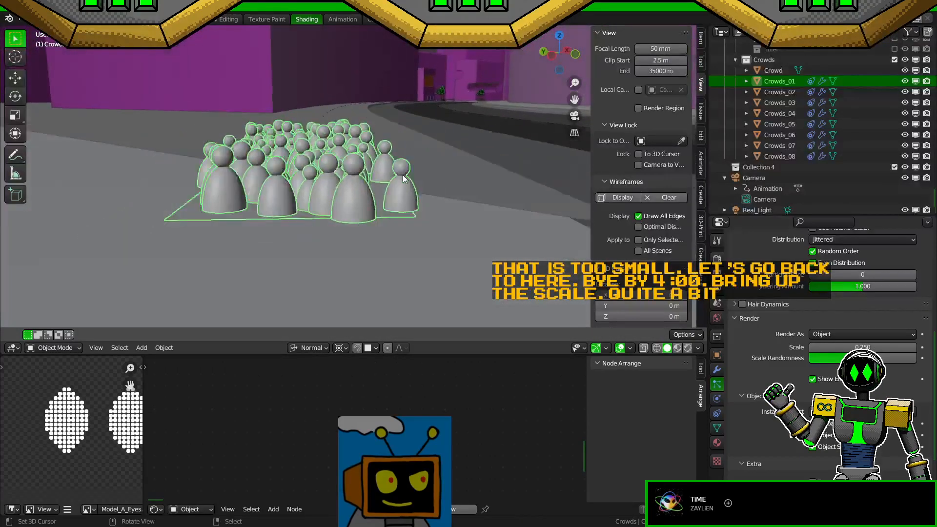
scroll(403, 175, down, 3)
Step: Set the Crowds_01 particle number to 5 and look at the plane from above
scroll(798, 379, up, 5)
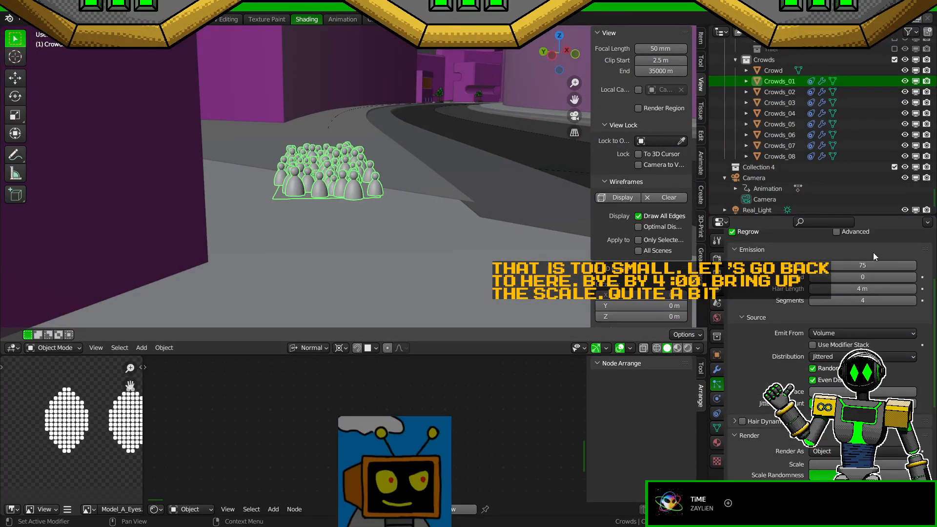
click(863, 265)
text(5)
key(Return)
middle_drag(296, 181, 295, 209)
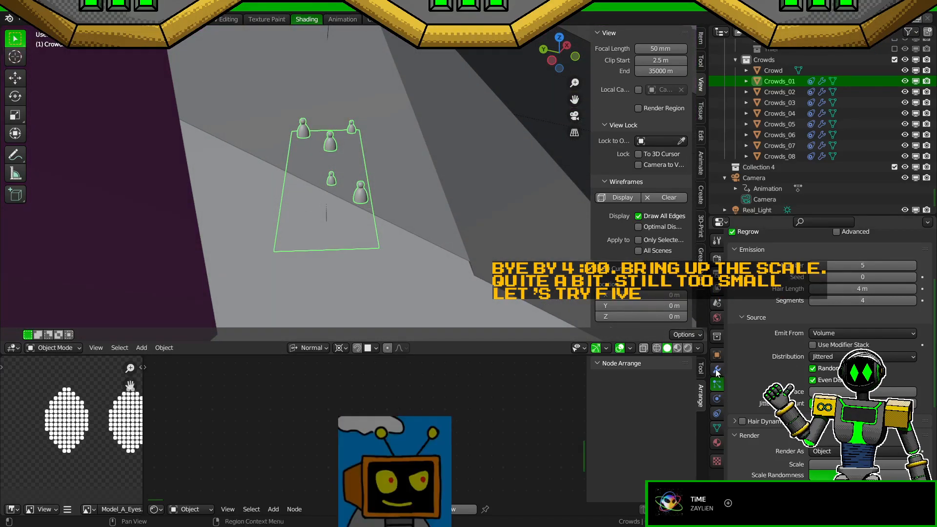
Step: Undo the recent particle number and scale edits on Crowds_01, including the application of its Array modifier
key(ctrl+z)
key(ctrl+z)
key(ctrl+z)
key(ctrl+z)
key(ctrl+z)
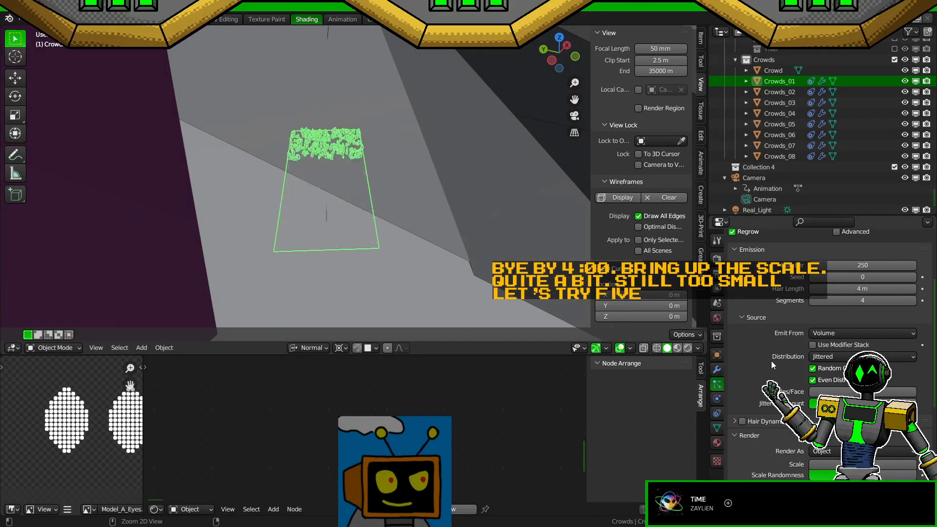
Step: Set the number of particles emitted by Crowds_01 to 25
scroll(741, 368, up, 5)
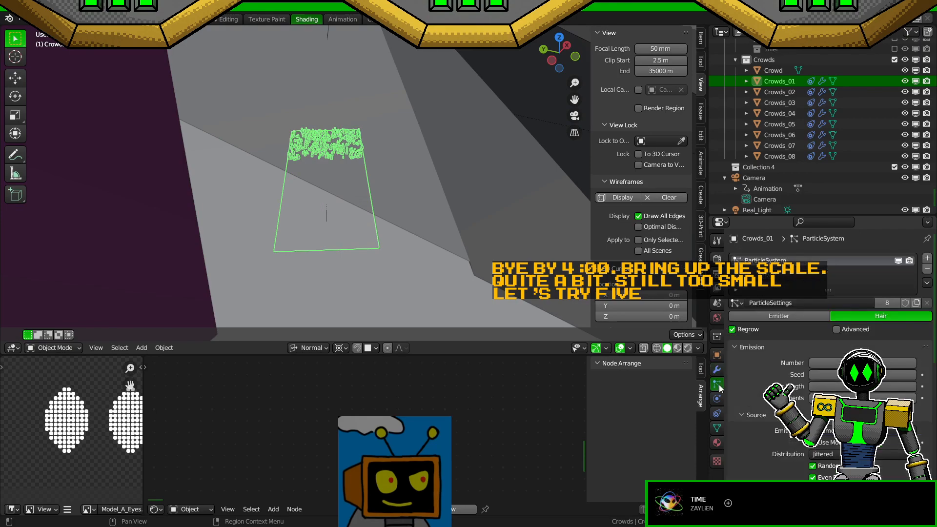
click(886, 361)
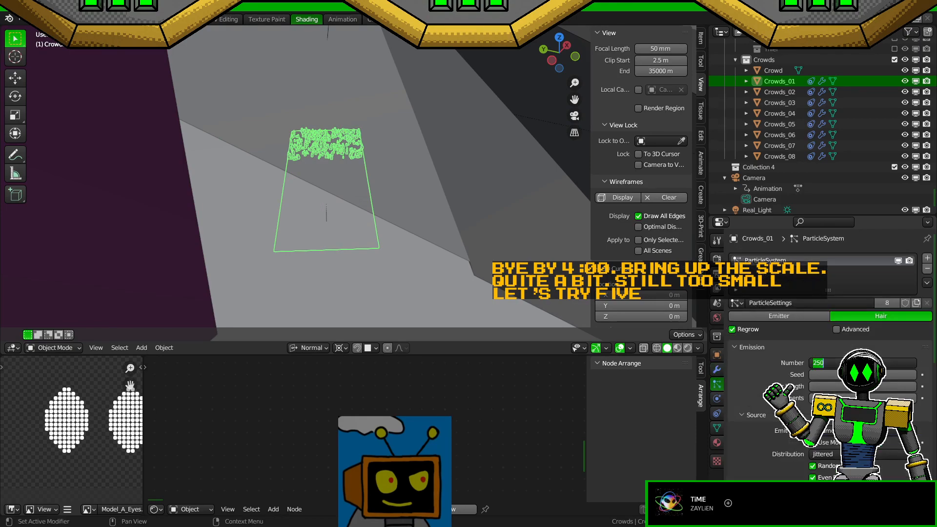
text(25)
key(Return)
Step: Set the render scale of the Crowds_01 particles to 0.5 and inspect the figures from above and from the side
scroll(743, 402, down, 10)
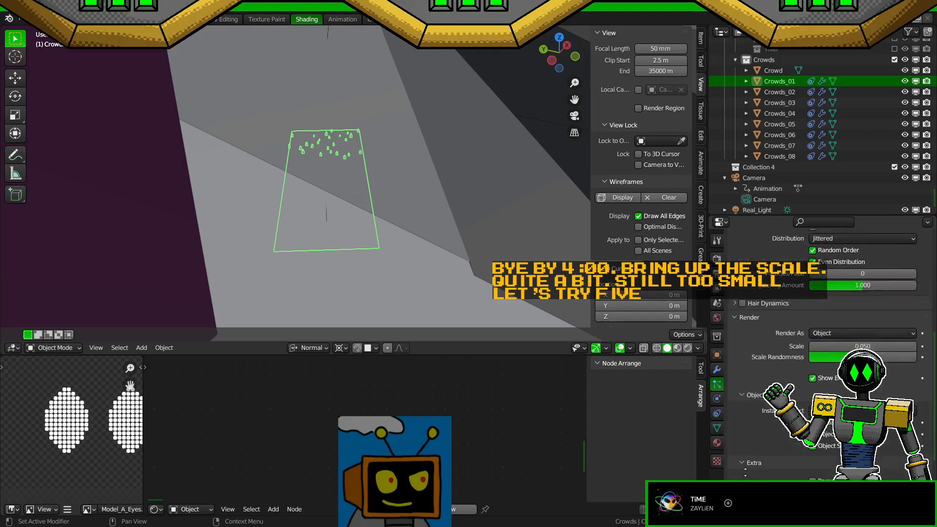
scroll(743, 402, up, 2)
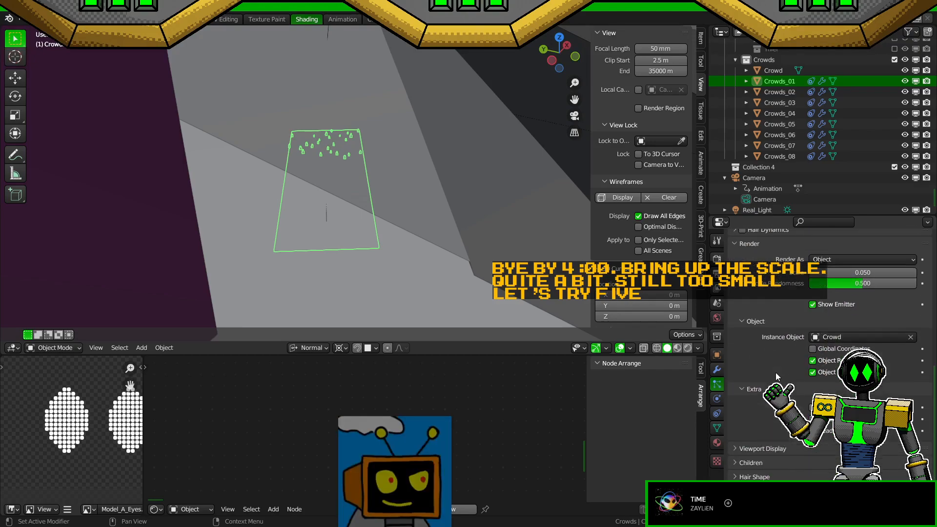
scroll(829, 356, up, 2)
click(863, 356)
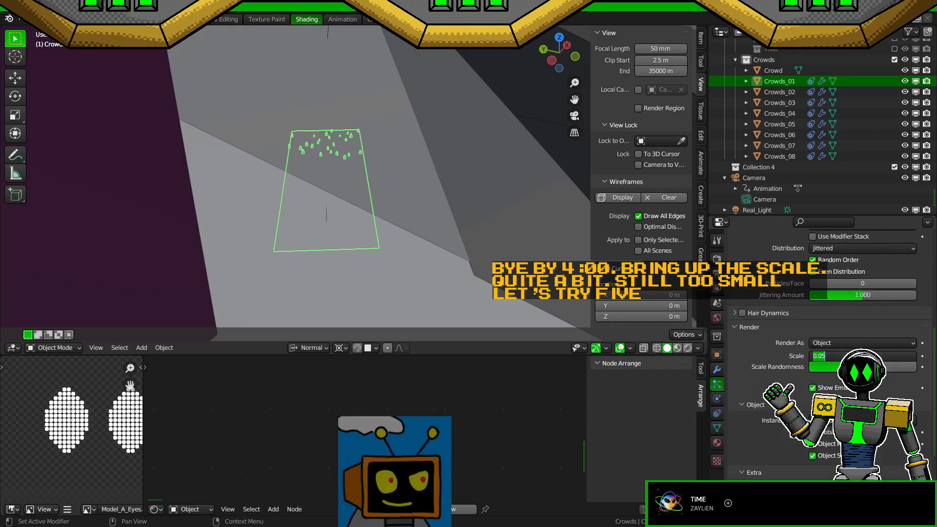
text(.5)
key(Return)
middle_drag(454, 178, 444, 247)
scroll(435, 250, up, 1)
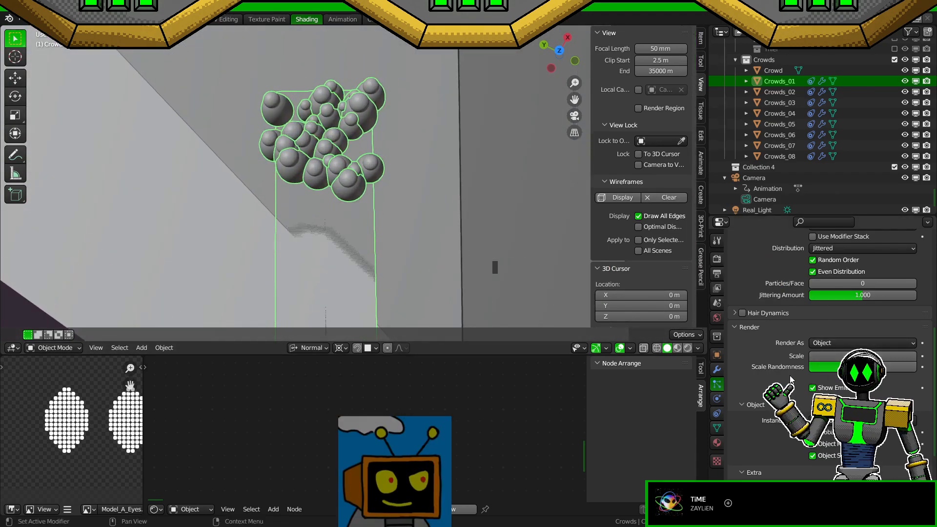
scroll(861, 376, up, 2)
middle_drag(351, 215, 322, 209)
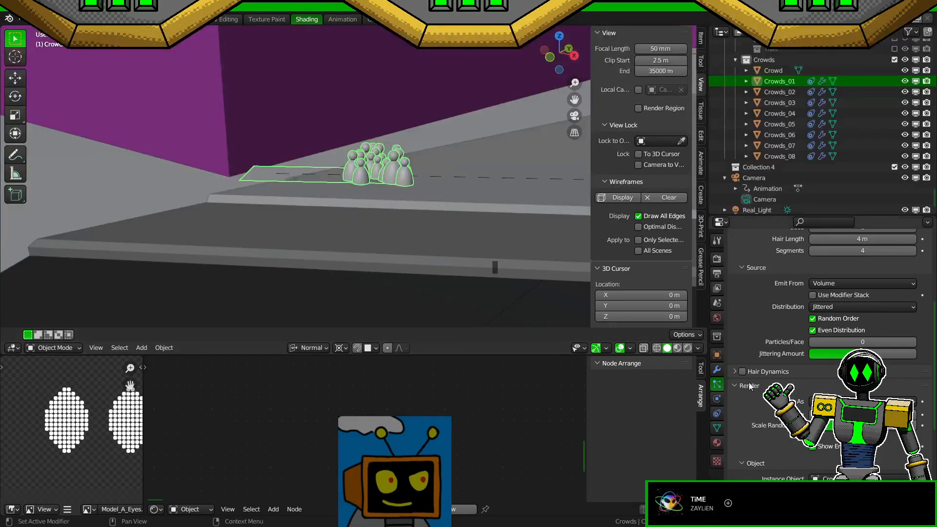
Step: Try shifting Crowds_01 along its path with the Follow Path offset while looking through the camera
click(719, 414)
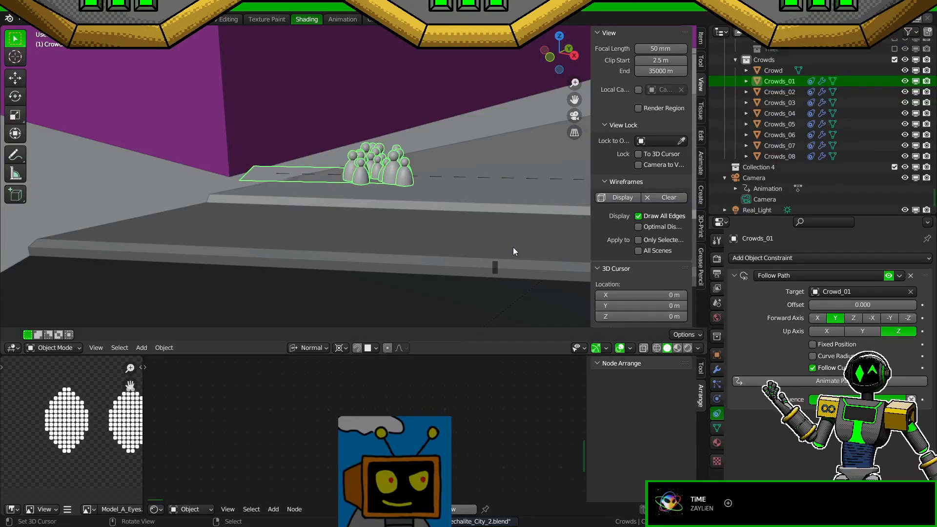
key(KP_0)
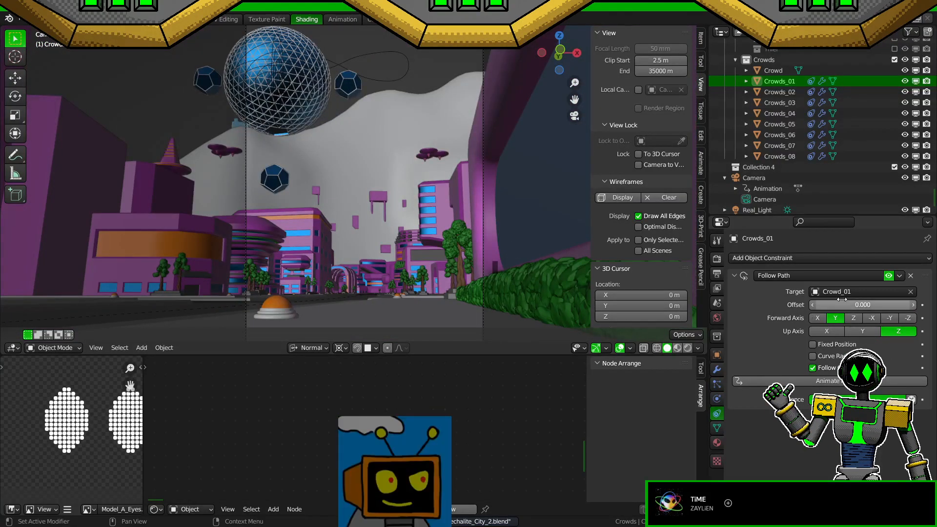
shift+middle_drag(429, 311, 510, 276)
scroll(447, 283, up, 2)
scroll(437, 257, up, 2)
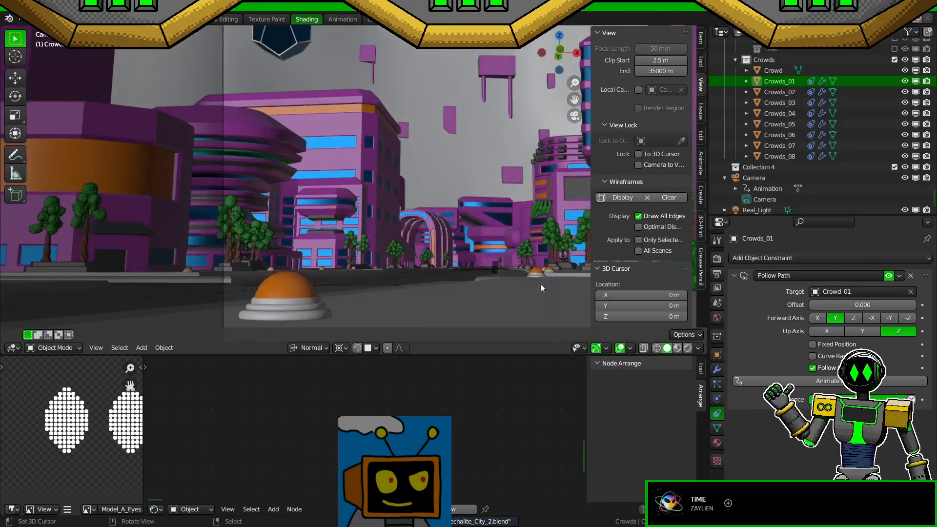
drag(848, 306, 903, 306)
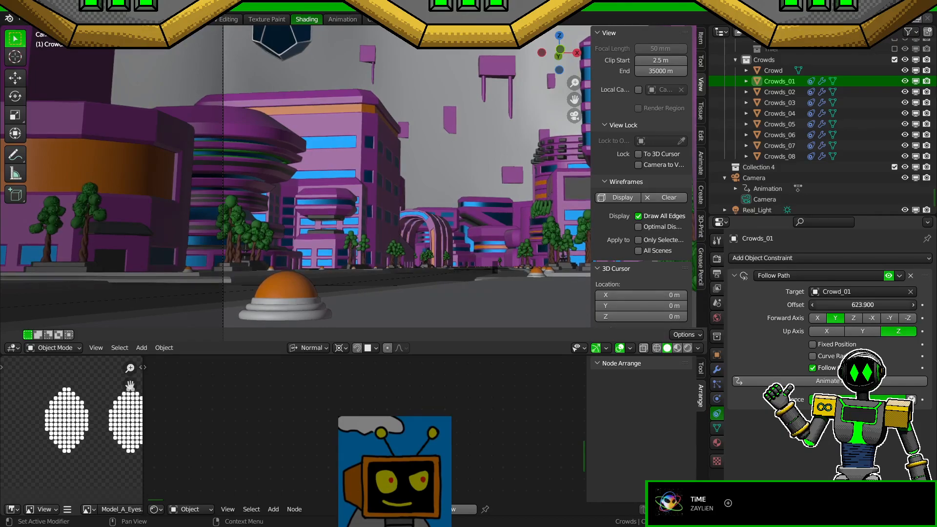
right_click(858, 306)
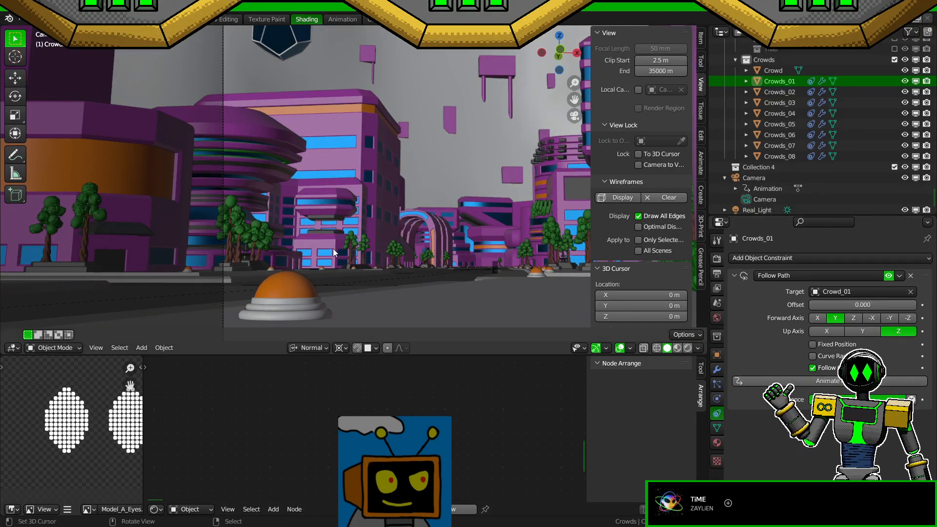
Step: Play and scrub the animation to frame 400 in camera view, examining where Crowds_01 appears, and save the file
key(KP_7)
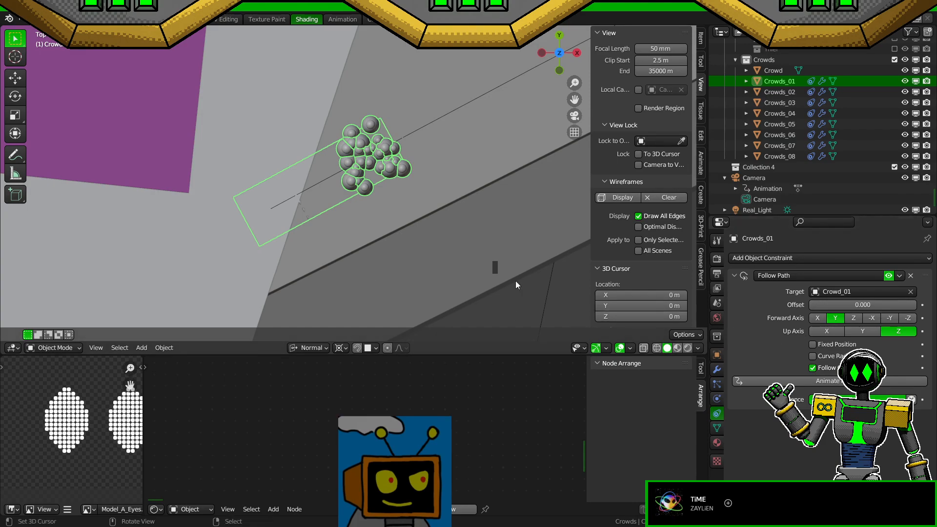
key(space)
key(KP_0)
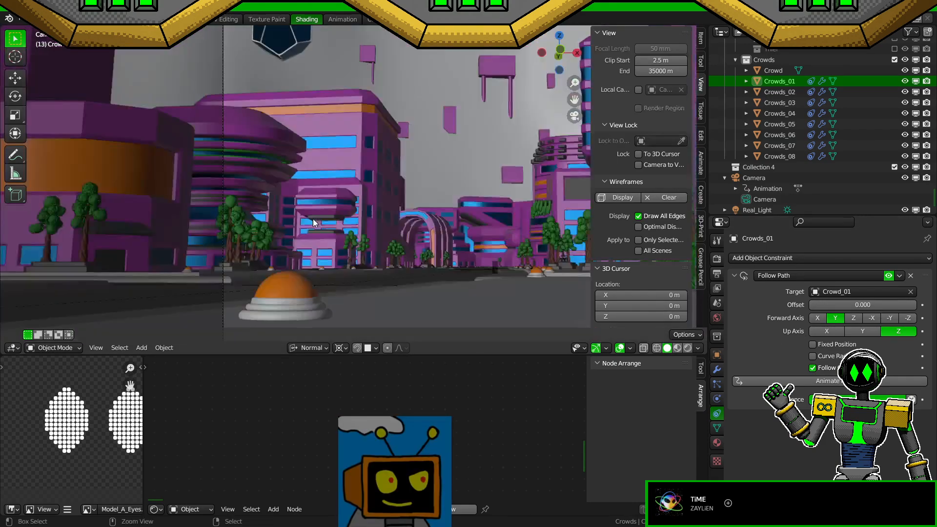
key(ctrl+s)
alt+middle_drag(71, 242, 93, 244)
alt+middle_drag(700, 258, 694, 259)
alt+middle_drag(114, 248, 195, 251)
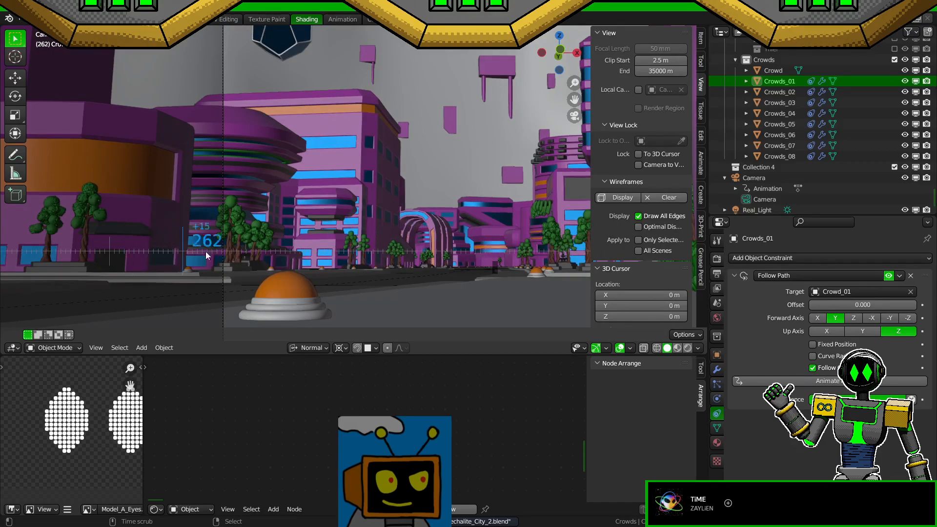
alt+middle_drag(433, 253, 441, 252)
alt+middle_drag(86, 246, 491, 246)
shift+middle_drag(126, 249, 237, 249)
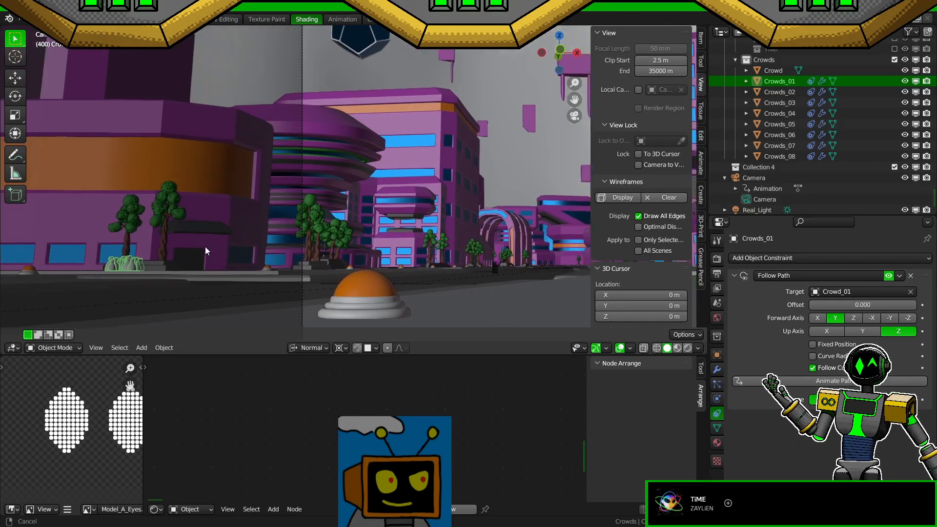
scroll(329, 291, up, 1)
shift+middle_drag(149, 275, 356, 276)
Step: Locate Crowds_01 in top view, scrub to frame 404, show its modifiers and save the file
key(KP_7)
scroll(356, 234, down, 12)
shift+middle_drag(442, 200, 25, 254)
scroll(211, 209, up, 9)
shift+middle_drag(310, 196, 415, 235)
alt+middle_drag(401, 229, 274, 242)
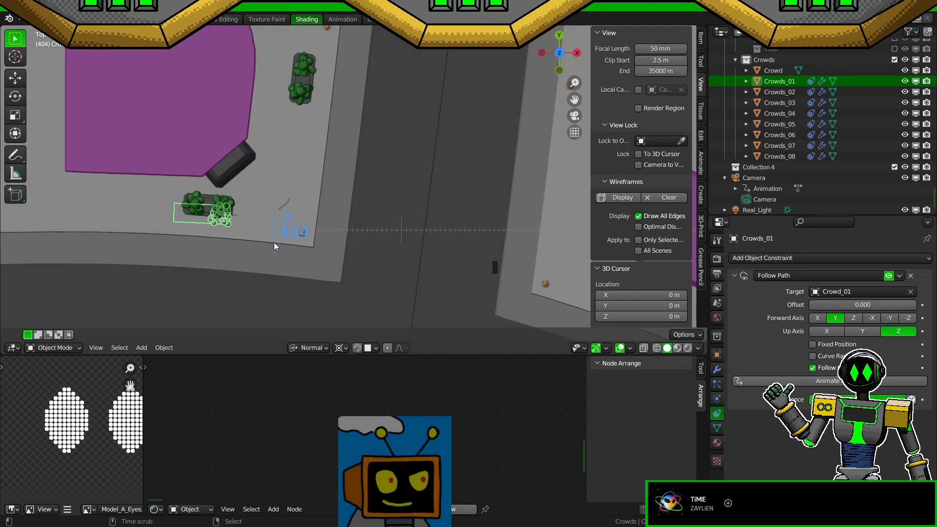
click(718, 371)
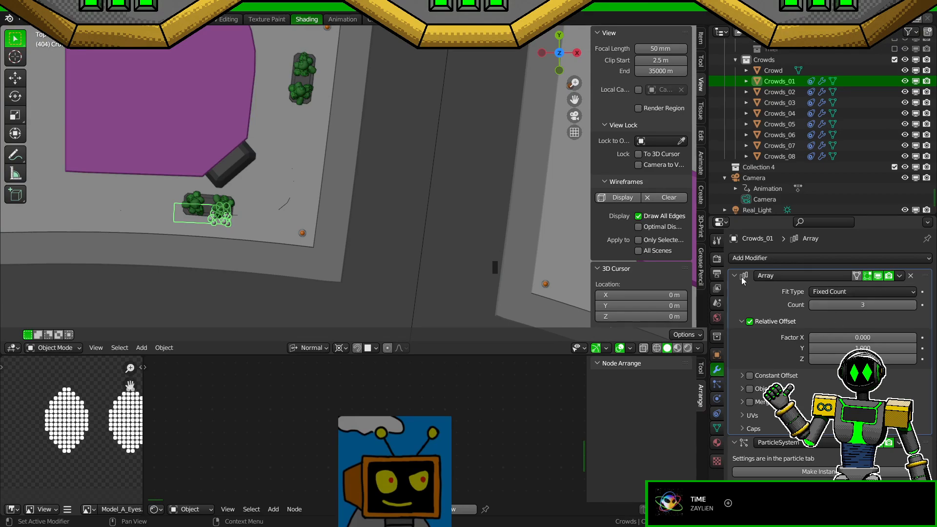
key(ctrl+s)
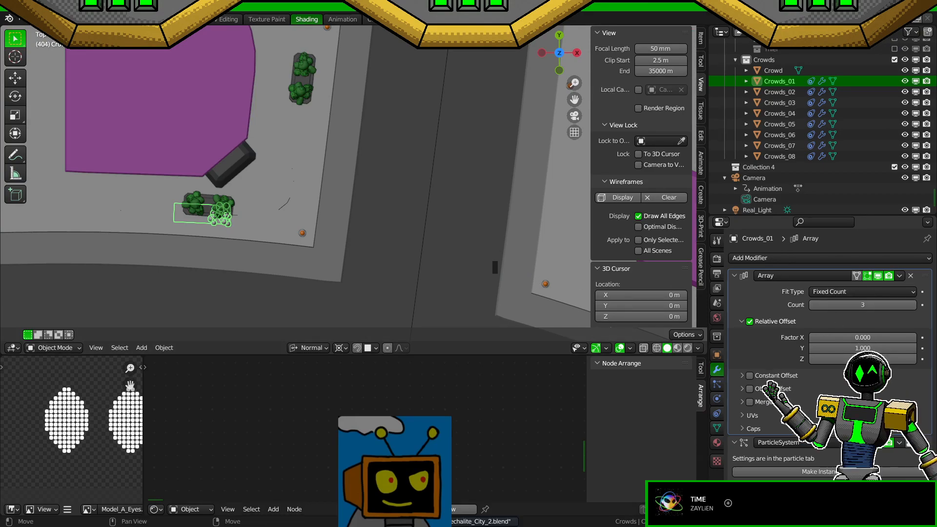
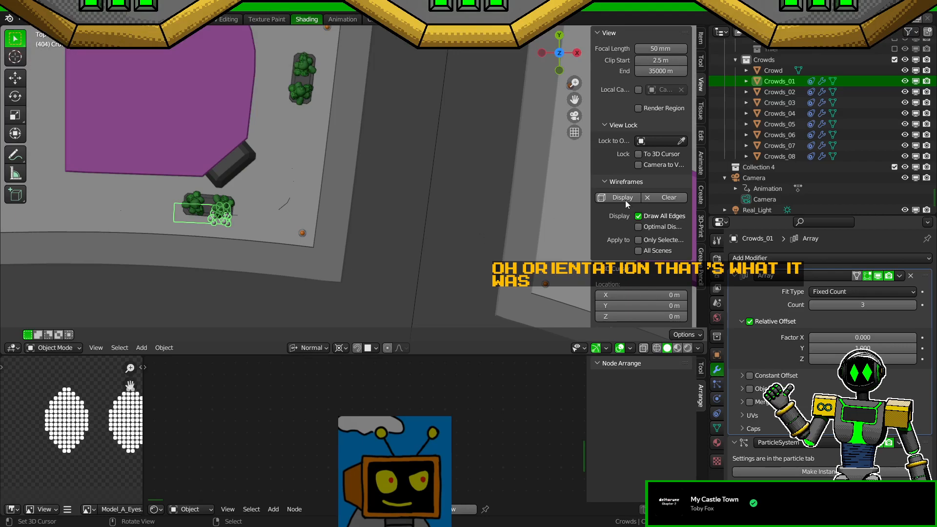
Step: Clear the Crowd object's rotation, show its object transform settings and select Crowds_01 beside the trees
click(774, 71)
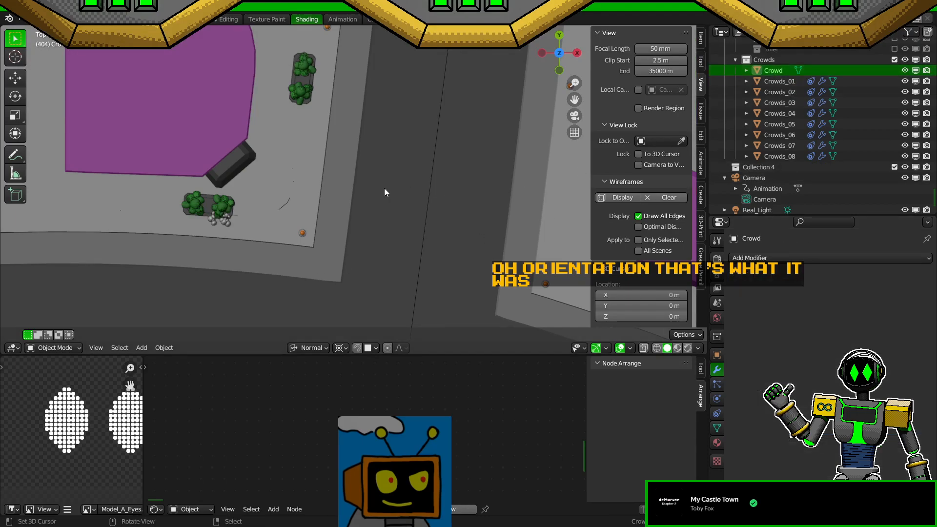
key(alt+r)
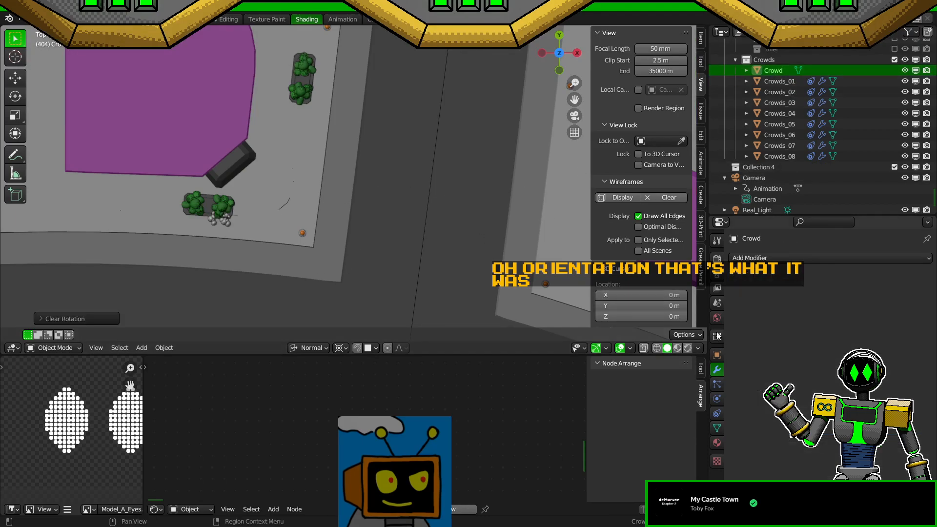
click(717, 355)
middle_drag(349, 269, 383, 220)
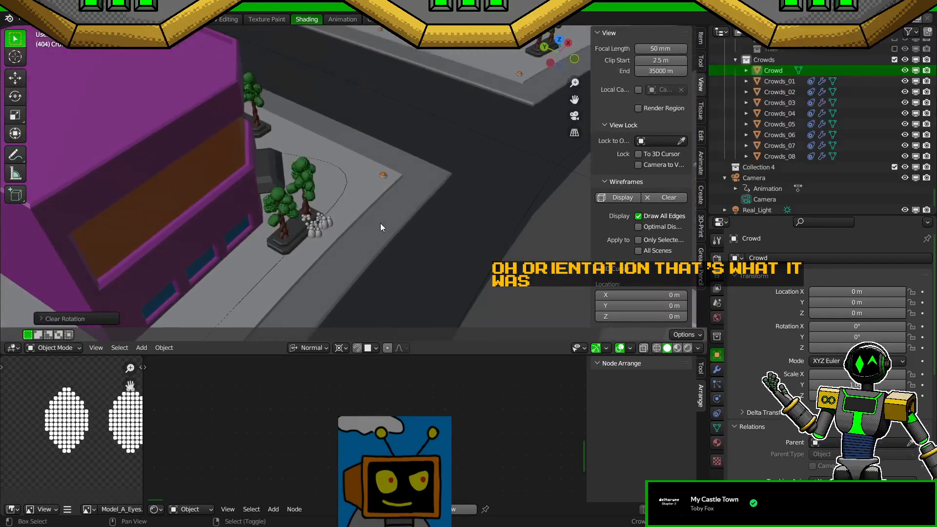
scroll(306, 266, up, 4)
click(306, 266)
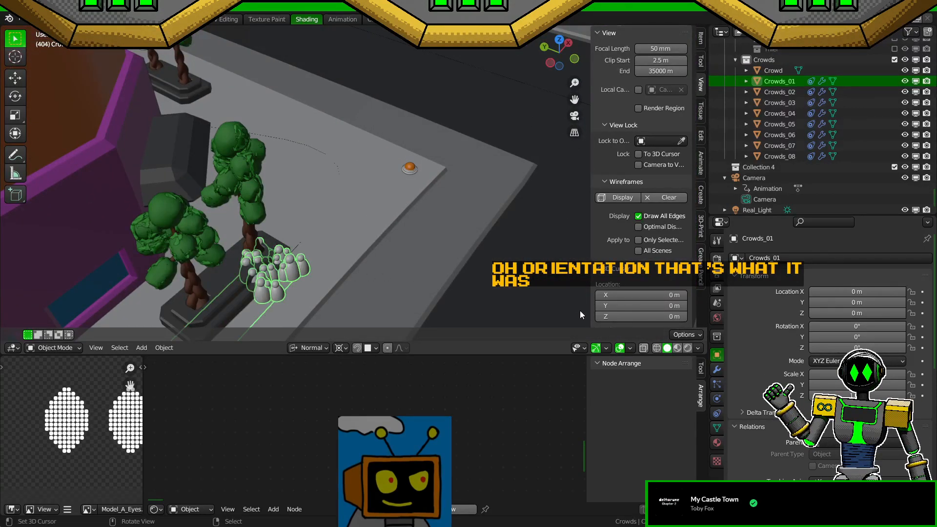
Step: Rotate the whole Crowd mesh by 90° about the global Y axis, save, return to Object Mode and select Crowds_01
click(776, 71)
key(Tab)
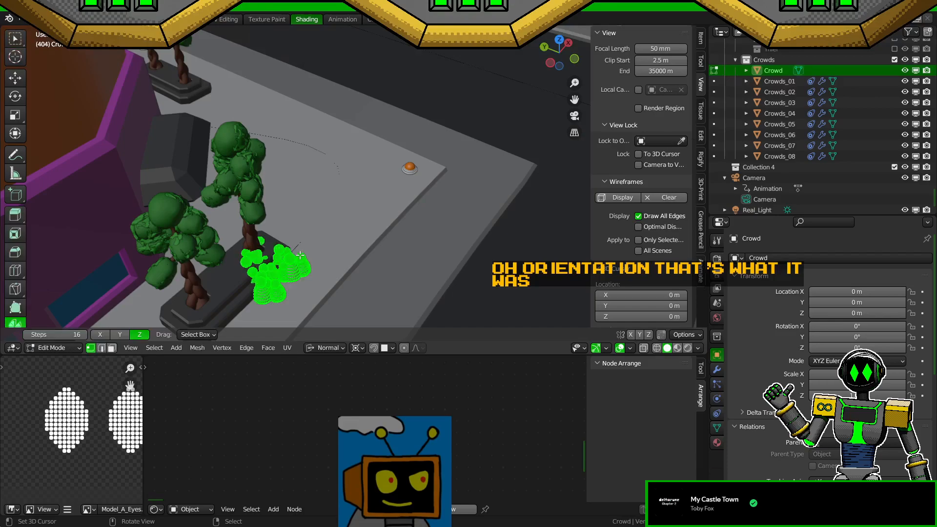
key(r)
key(y)
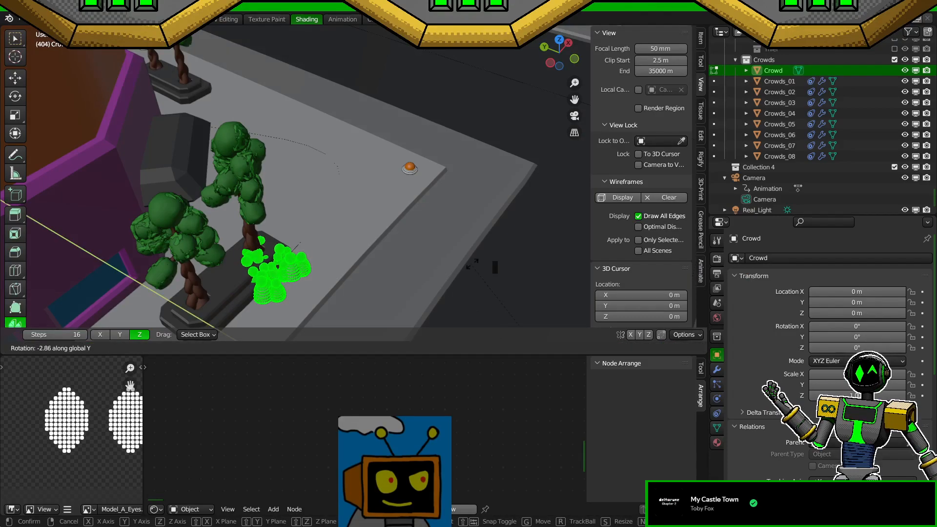
text(90)
key(Return)
key(ctrl+s)
key(Tab)
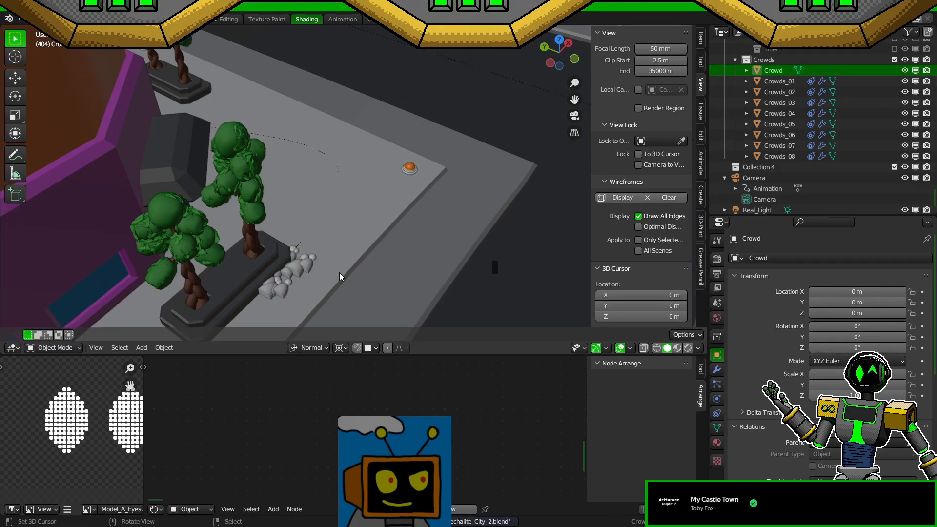
click(296, 268)
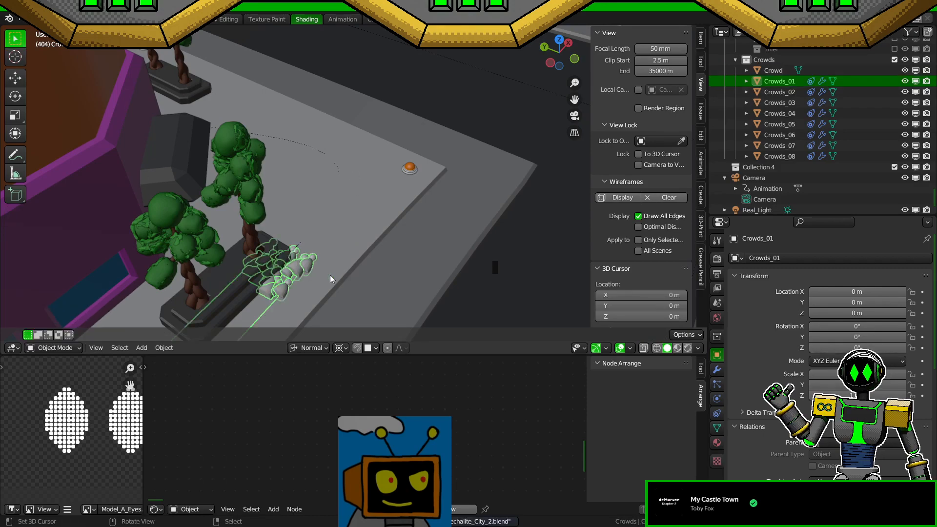
Step: Examine the particle settings of Crowds_01, including its emission, render, instance object and viewport display options
click(717, 385)
scroll(774, 409, down, 10)
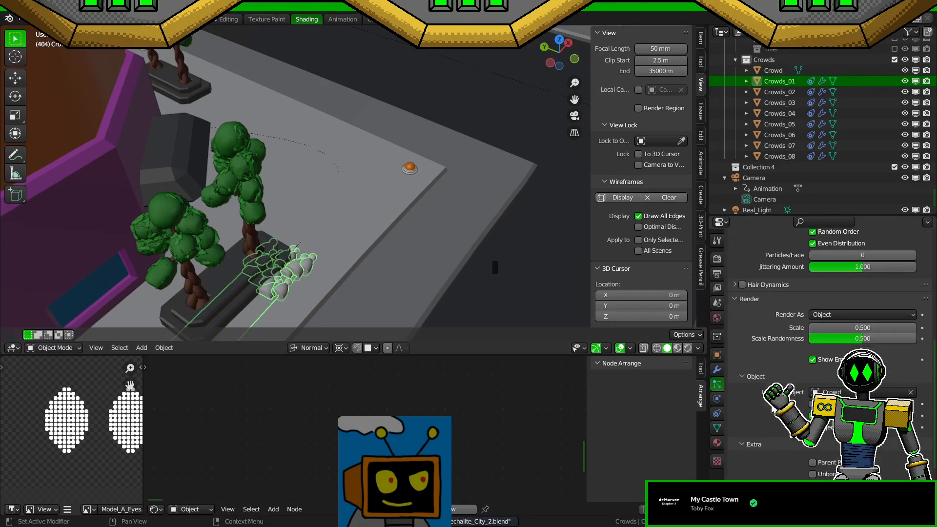
scroll(772, 409, down, 4)
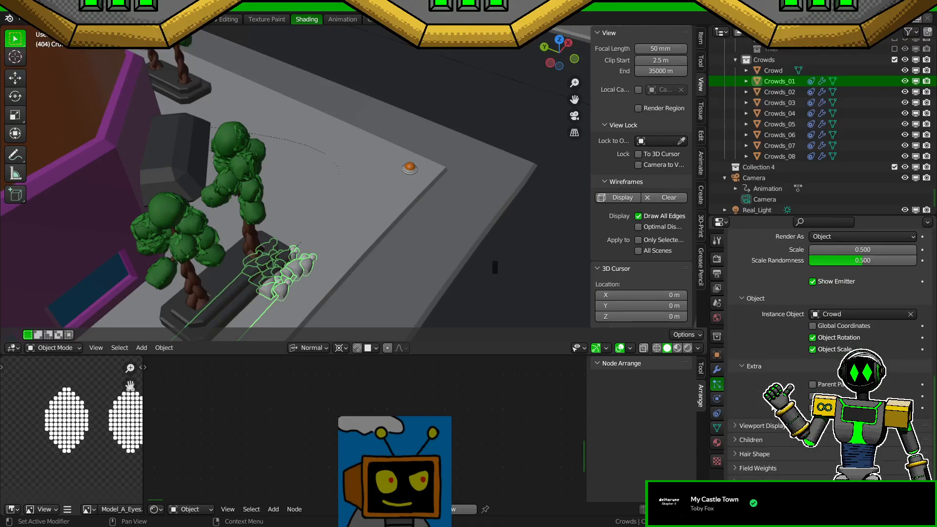
click(736, 425)
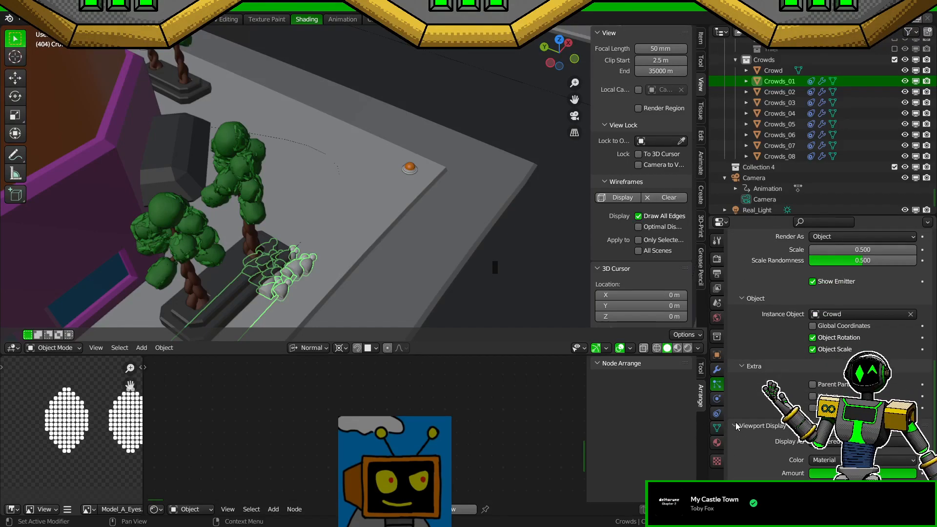
scroll(740, 421, up, 6)
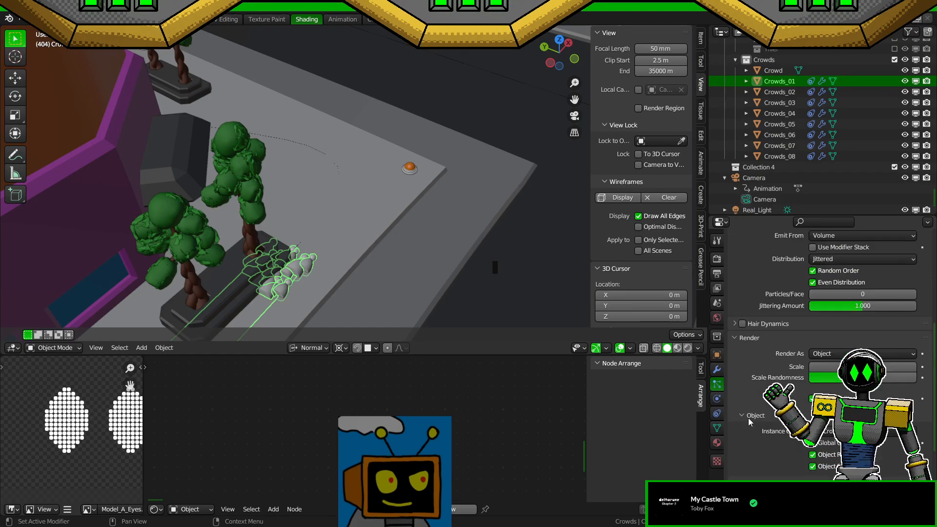
scroll(745, 400, up, 7)
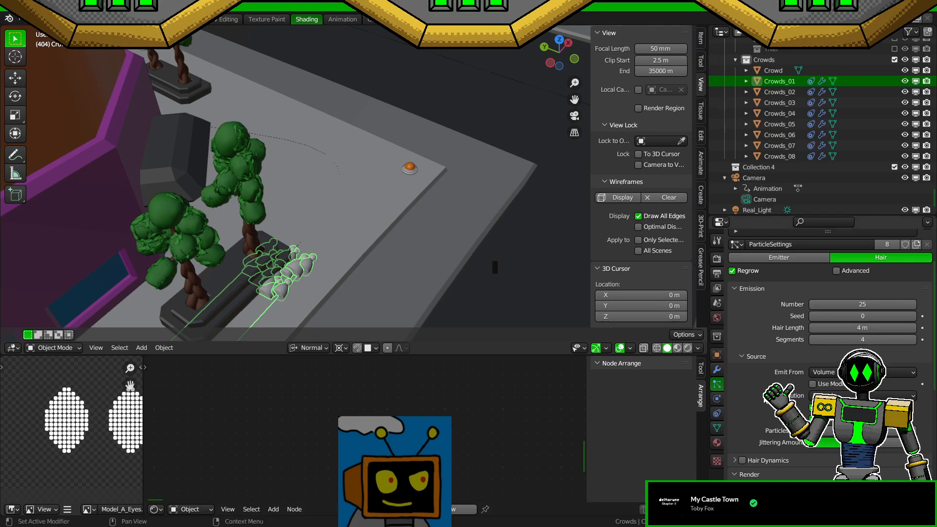
scroll(764, 400, down, 8)
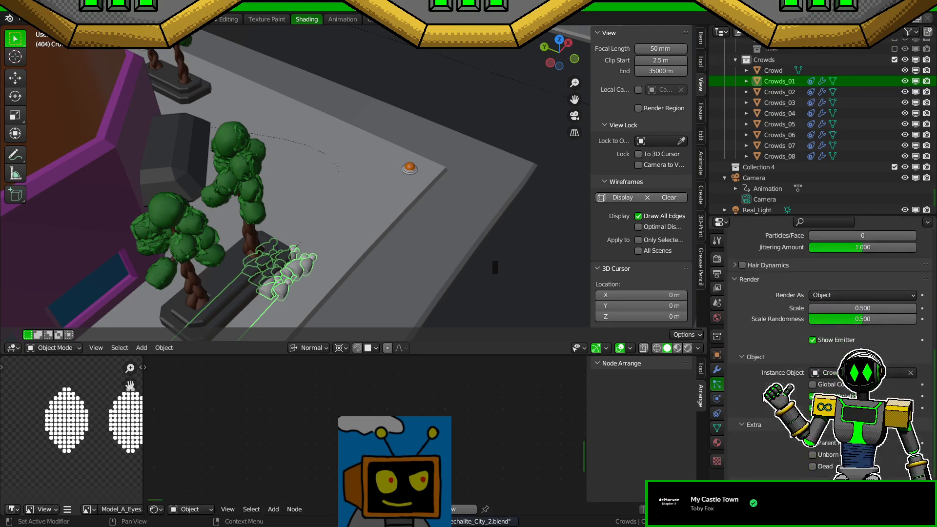
scroll(762, 383, up, 2)
click(736, 318)
scroll(763, 350, up, 3)
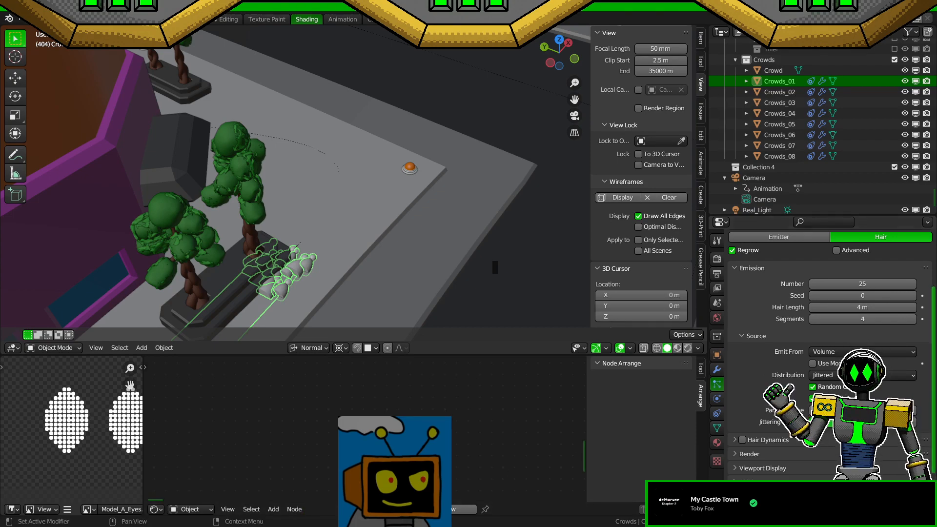
scroll(830, 352, down, 3)
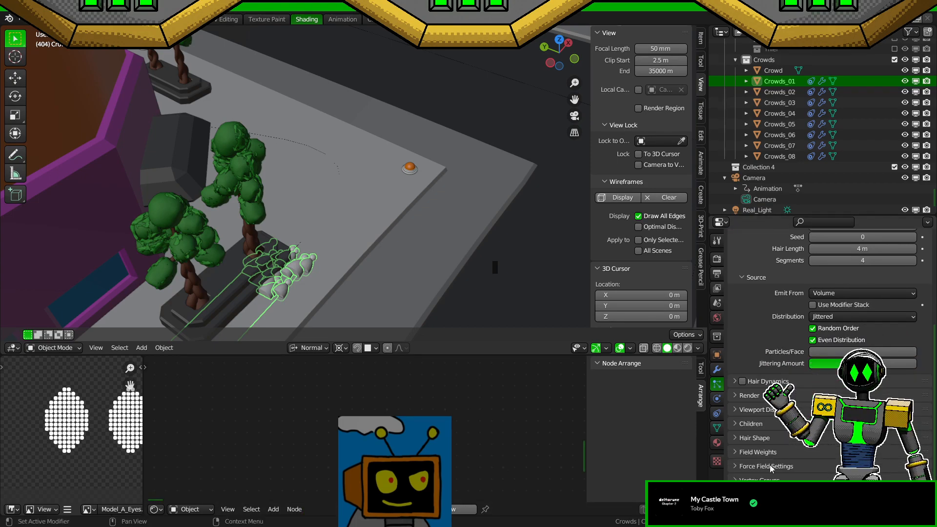
scroll(782, 447, up, 5)
scroll(782, 439, up, 2)
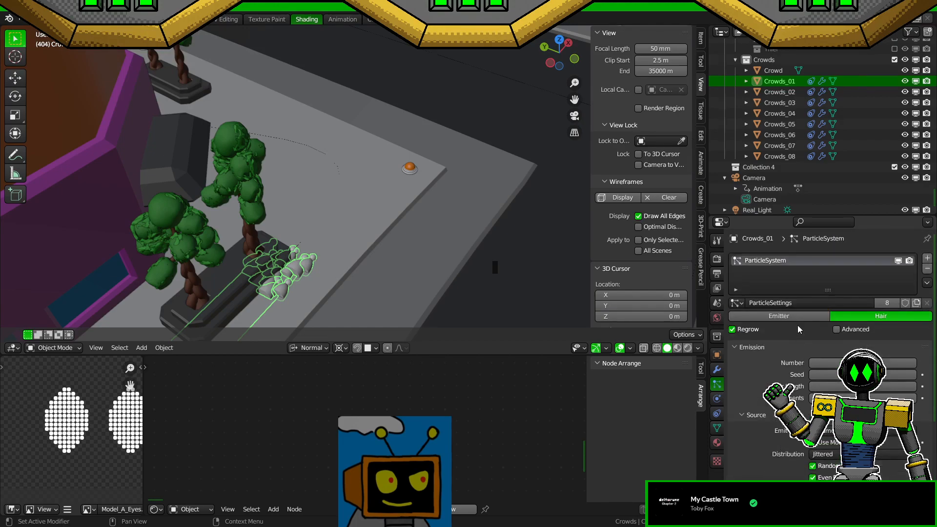
Step: Switch the Crowds_01 particle system to the Emitter type, enable Rotation, inspect the orientation axis options and return to the Hair type
click(779, 316)
scroll(808, 358, down, 7)
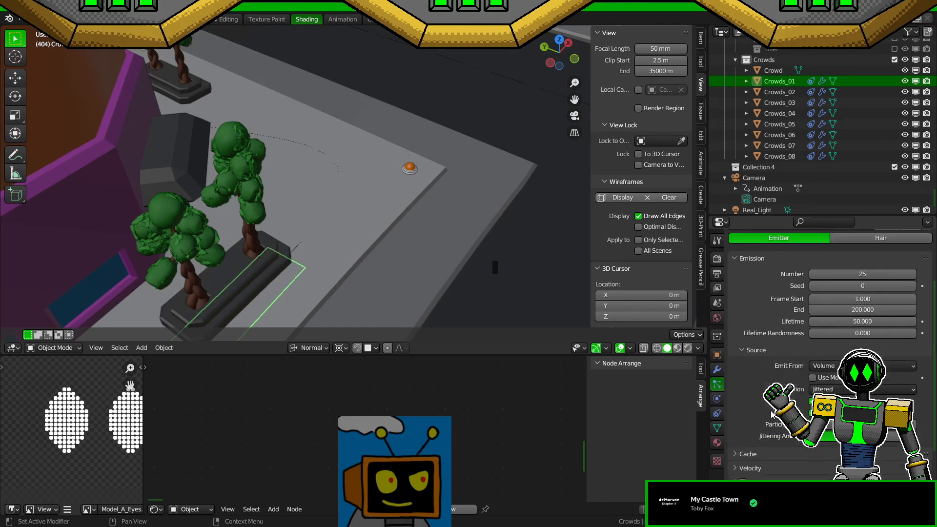
key(z)
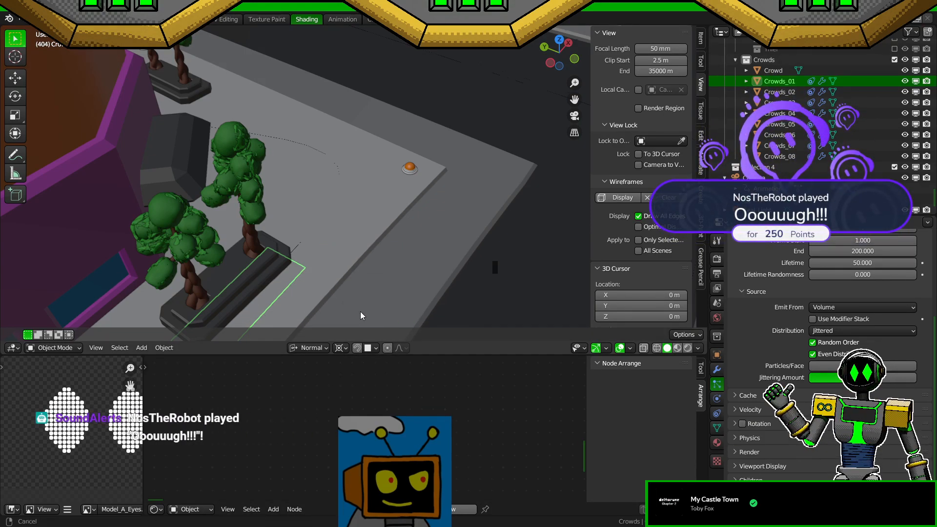
key(KP_Decimal)
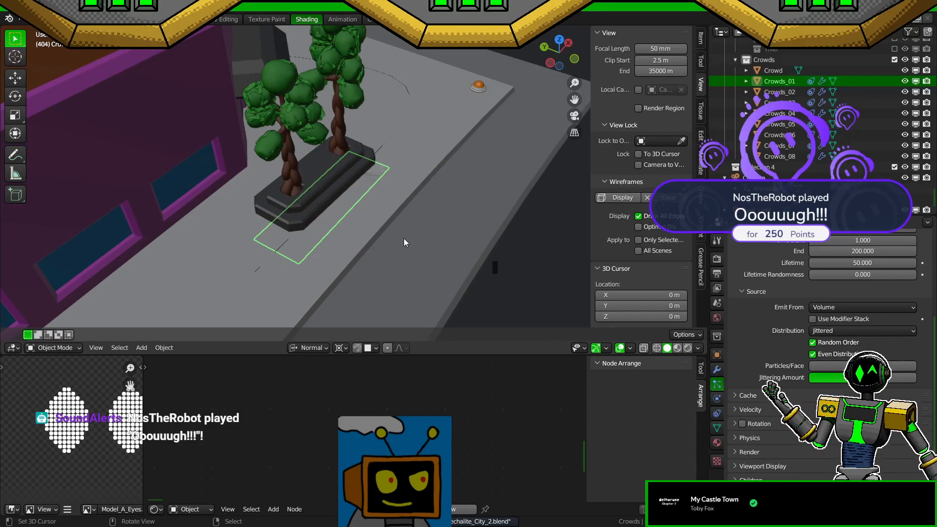
click(743, 424)
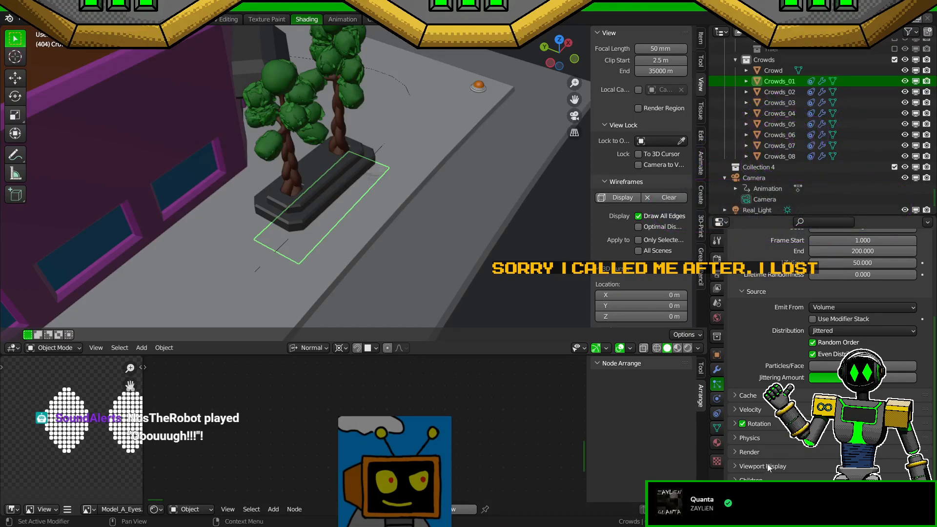
click(740, 425)
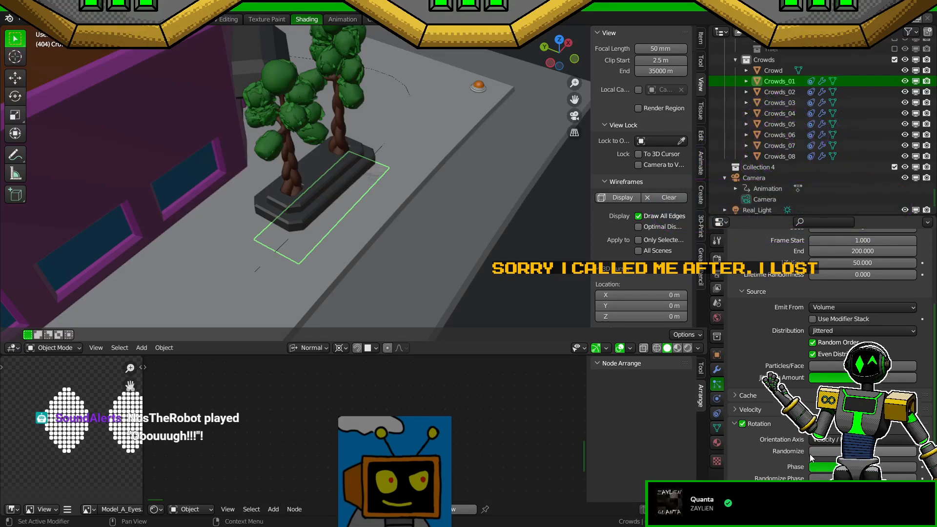
click(815, 440)
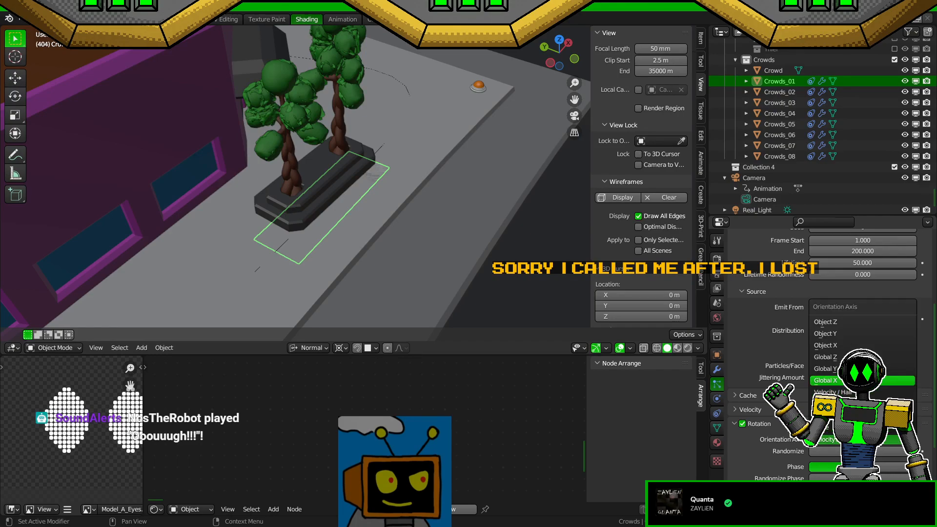
scroll(419, 236, up, 6)
scroll(816, 297, up, 4)
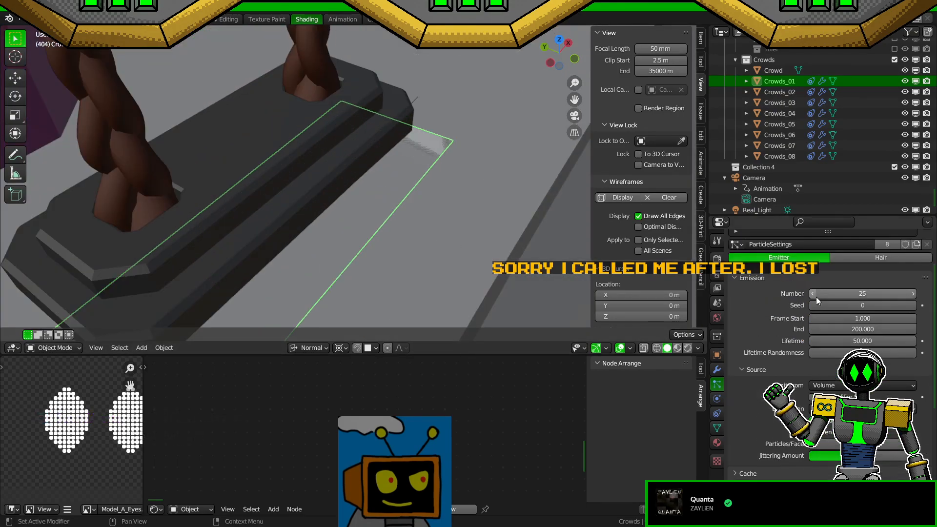
click(861, 259)
scroll(775, 337, down, 2)
scroll(775, 337, up, 5)
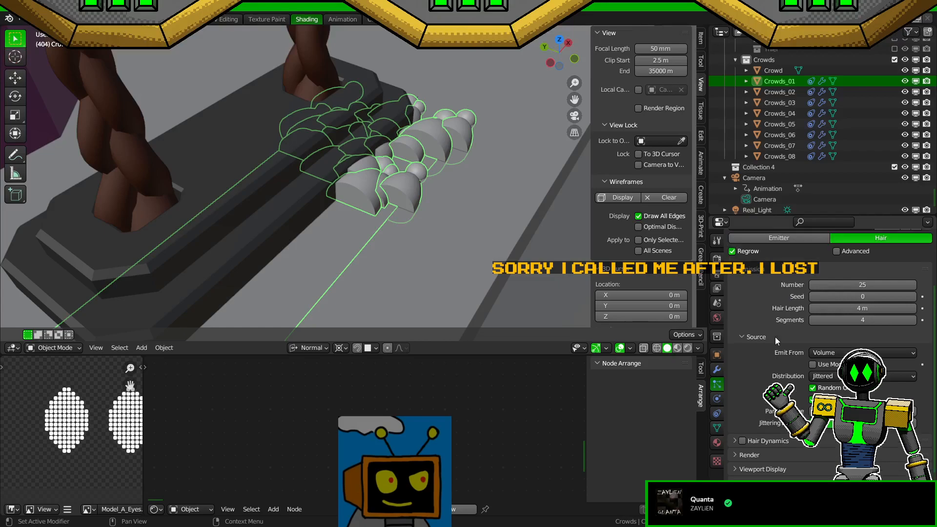
Step: Turn off Regrow, enable Advanced hair options, set the particles' orientation axis to Global X and save the file
click(732, 329)
scroll(757, 354, down, 3)
scroll(757, 353, up, 2)
click(837, 310)
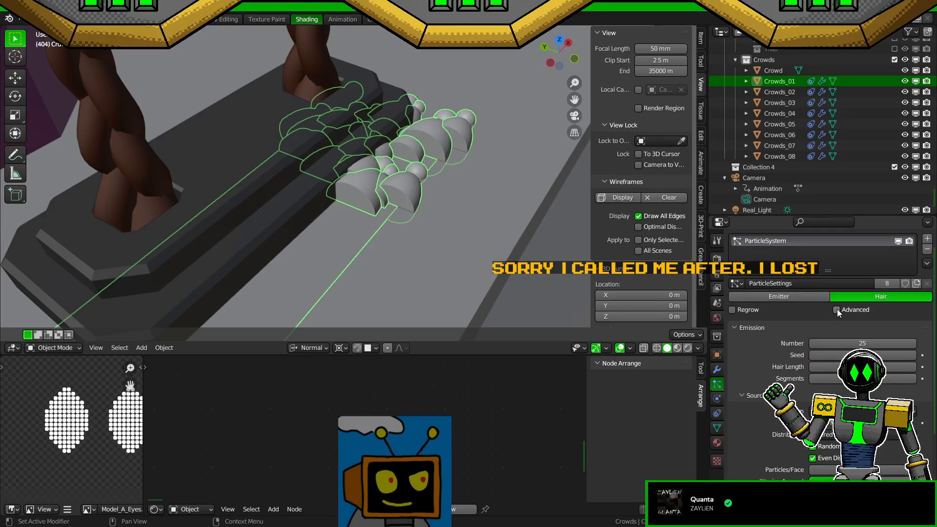
scroll(774, 351, down, 10)
click(849, 348)
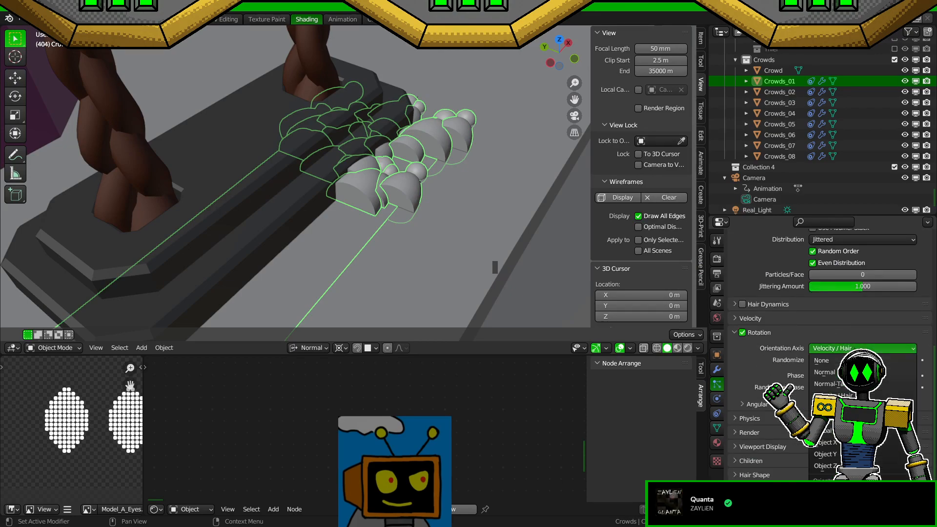
click(840, 408)
middle_drag(508, 274, 523, 313)
key(ctrl+s)
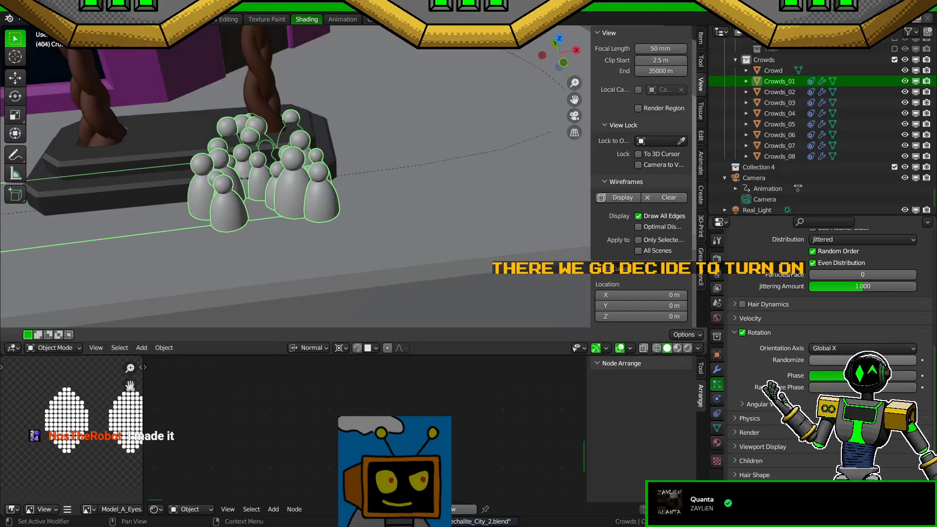
drag(830, 360, 809, 361)
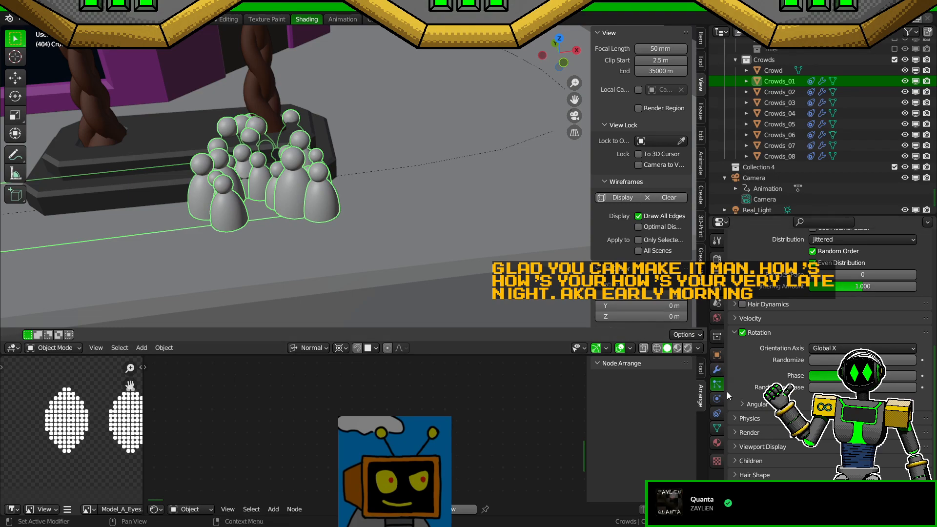
Step: Add a Curve modifier to Crowds_01 and pick the path running along the pavement as its curve object
middle_drag(379, 282, 432, 283)
scroll(432, 282, down, 7)
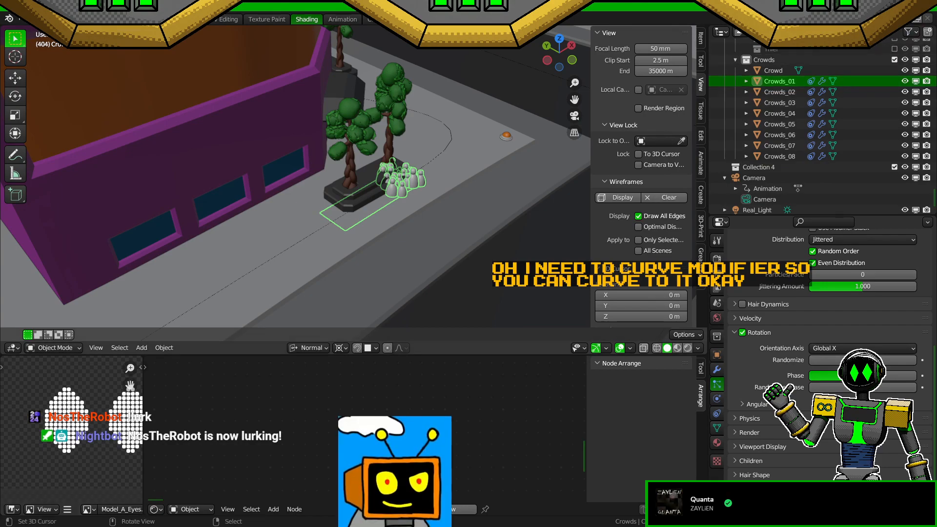
click(717, 369)
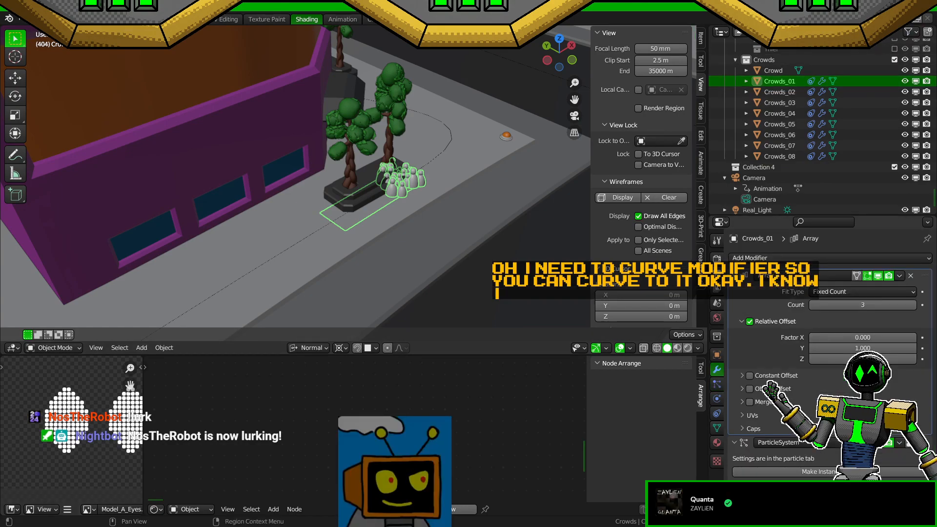
click(812, 257)
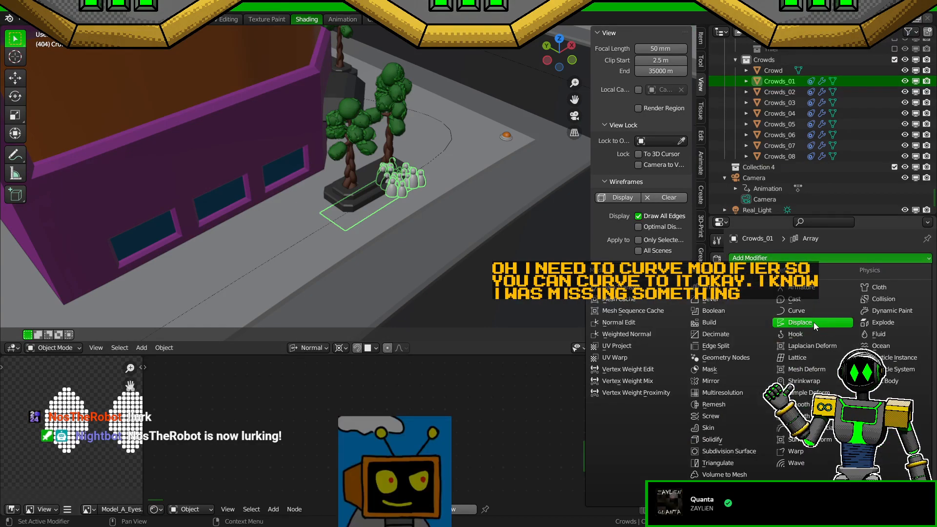
click(798, 311)
drag(926, 439, 926, 442)
click(911, 459)
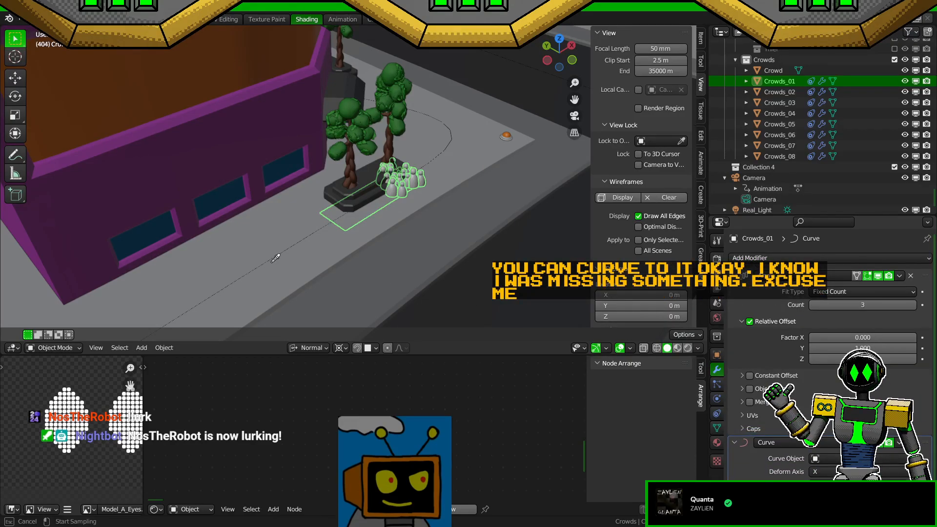
click(291, 245)
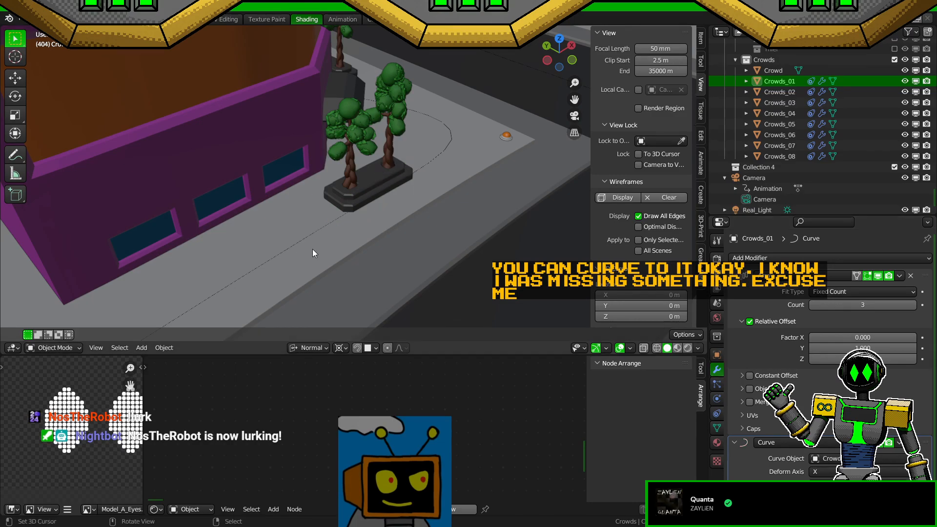
Step: Show the object constraints of Crowds_01, scrub the animation back to frame 1, save the file and locate the crowd
scroll(324, 255, down, 8)
middle_drag(362, 273, 311, 289)
scroll(315, 261, down, 8)
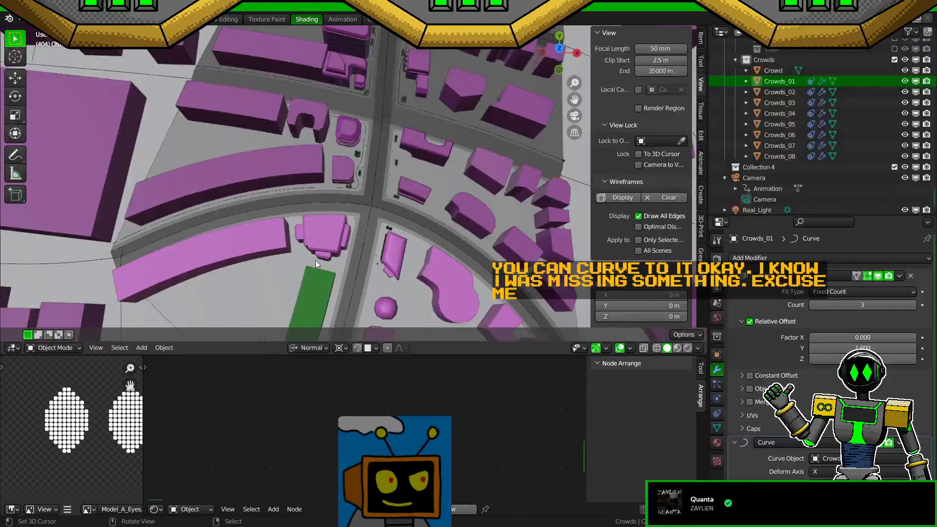
mouse_move(327, 236)
middle_down()
mouse_move(330, 272)
mouse_move(336, 248)
middle_up()
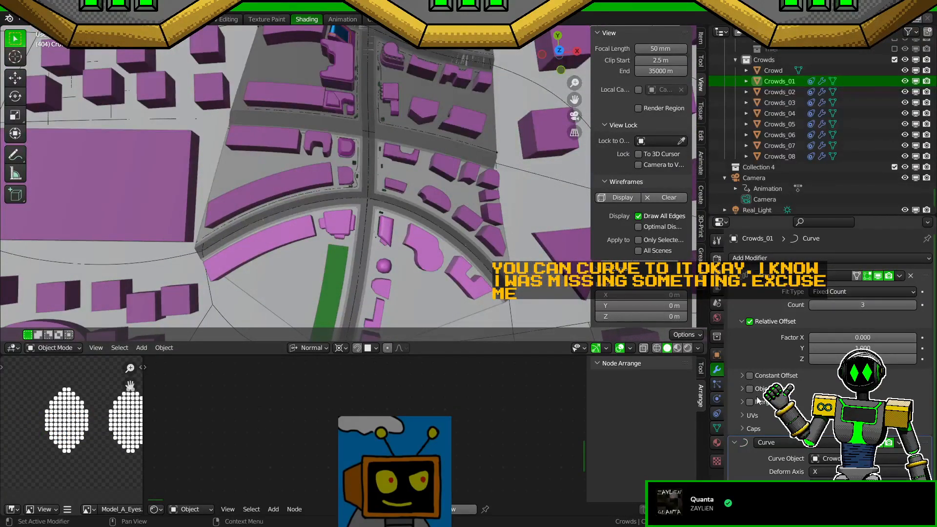
click(717, 414)
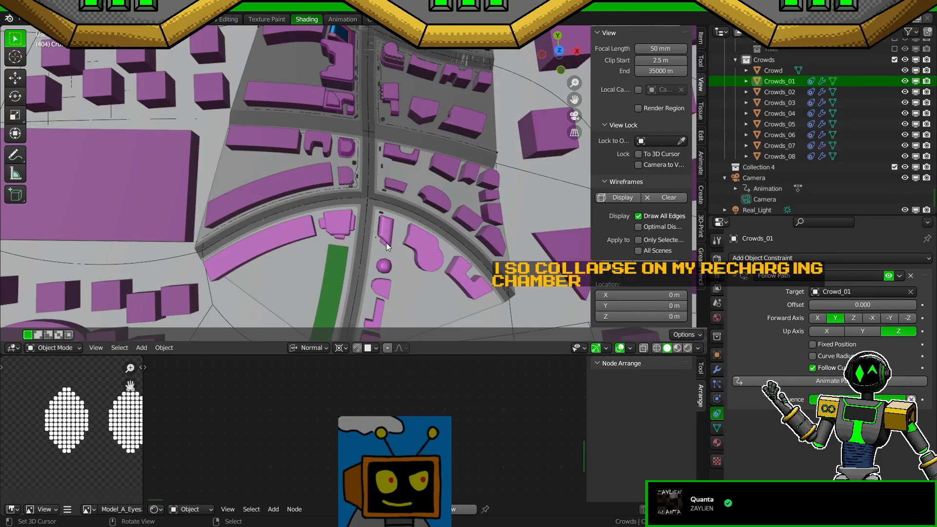
alt+scroll(390, 241, up, 11)
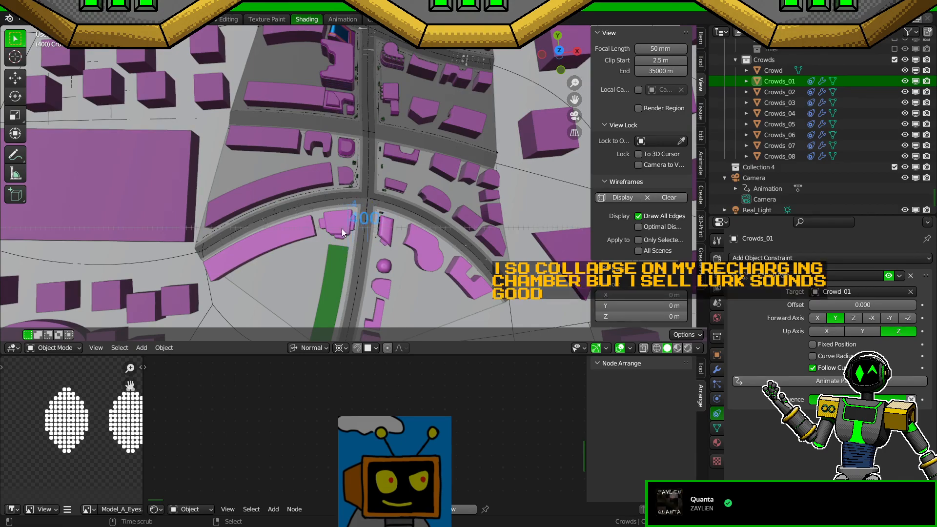
scroll(425, 253, up, 1)
shift+middle_drag(308, 231, 508, 231)
key(ctrl+s)
key(KP_Decimal)
Step: Clear the location of Crowds_01, delete its Follow Path constraint, save the file and locate the crowd from above
click(717, 355)
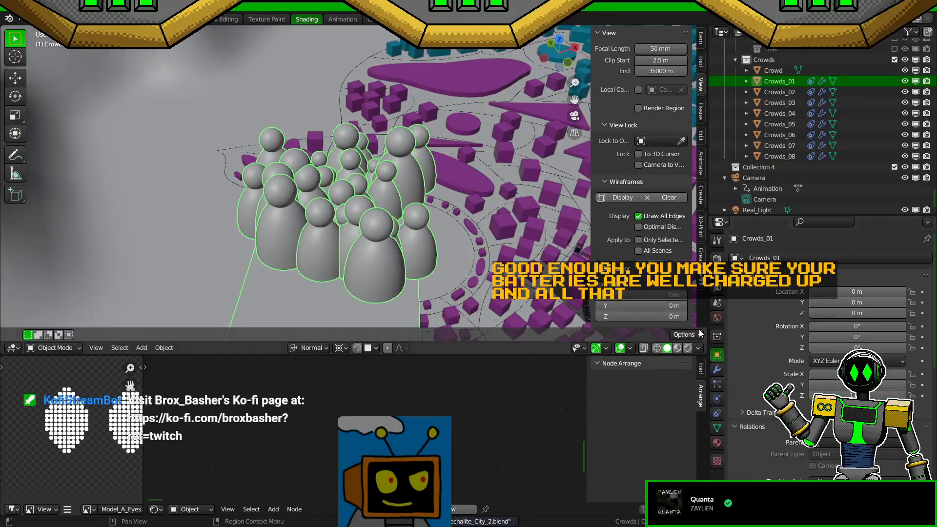
key(alt+g)
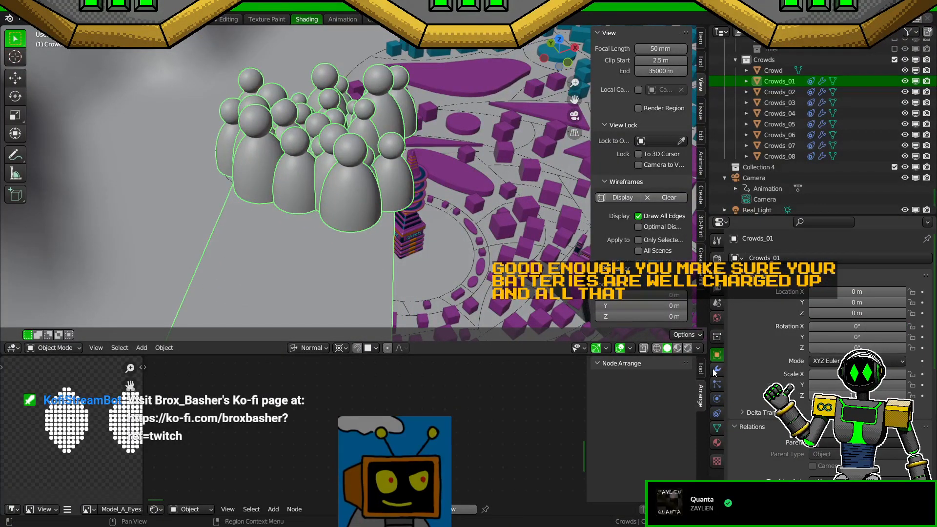
click(717, 414)
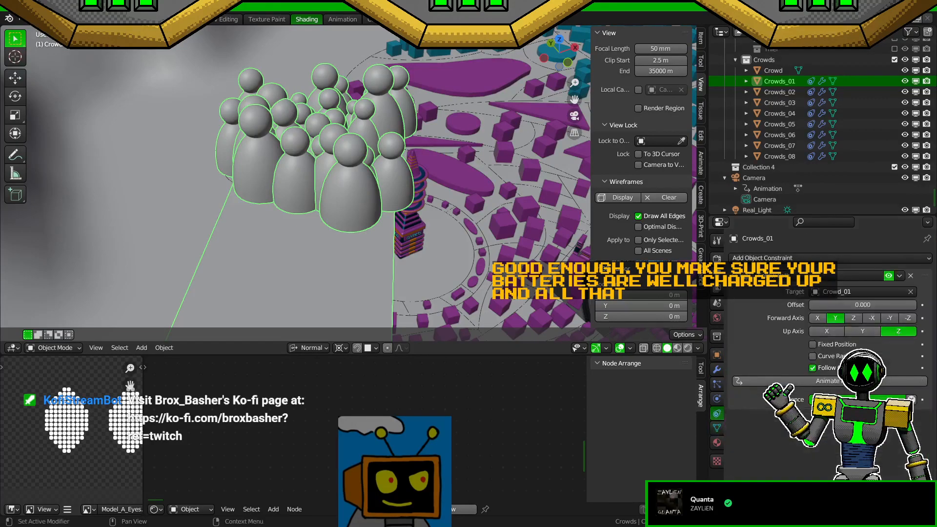
click(911, 275)
key(ctrl+s)
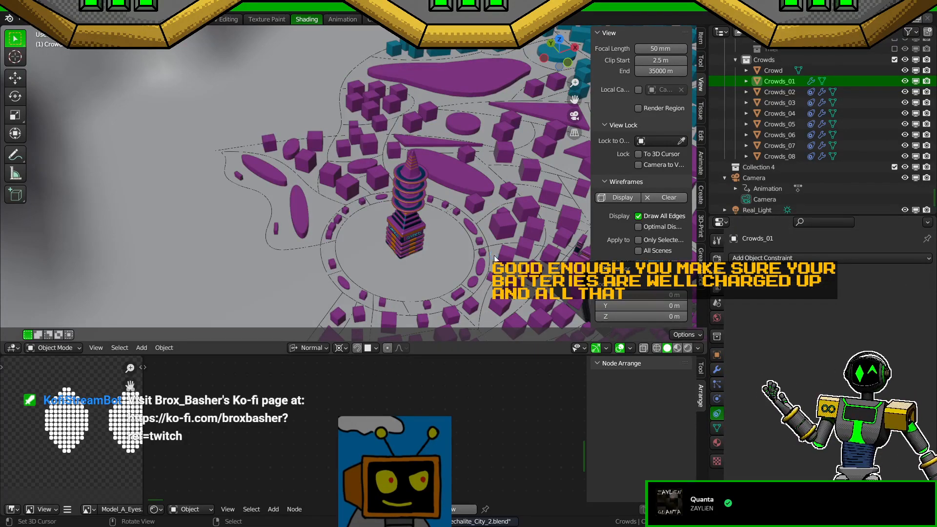
key(KP_Decimal)
scroll(471, 253, down, 15)
middle_drag(473, 254, 511, 251)
scroll(512, 251, up, 1)
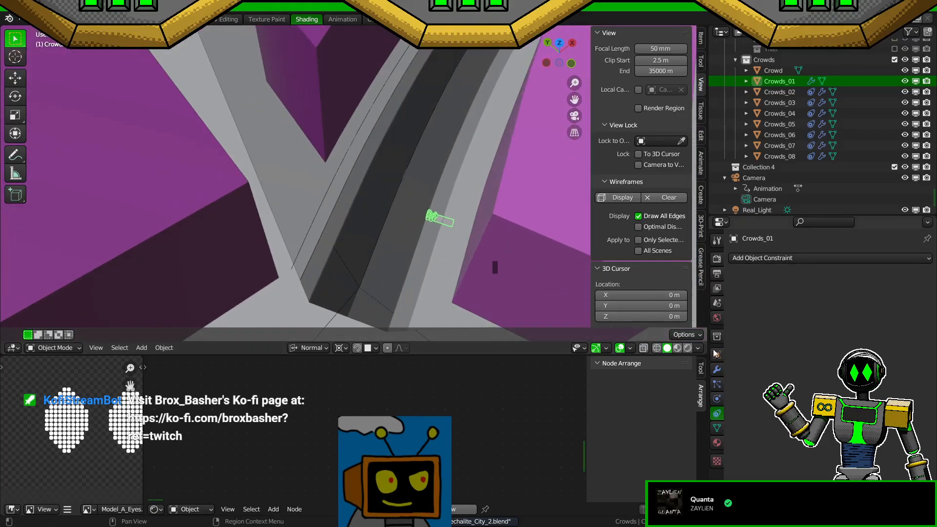
Step: Check the modifiers of Crowds_01, select the pavement path Crowd_01 and try to move it across the road
click(717, 356)
alt+middle_drag(391, 280, 438, 274)
click(717, 369)
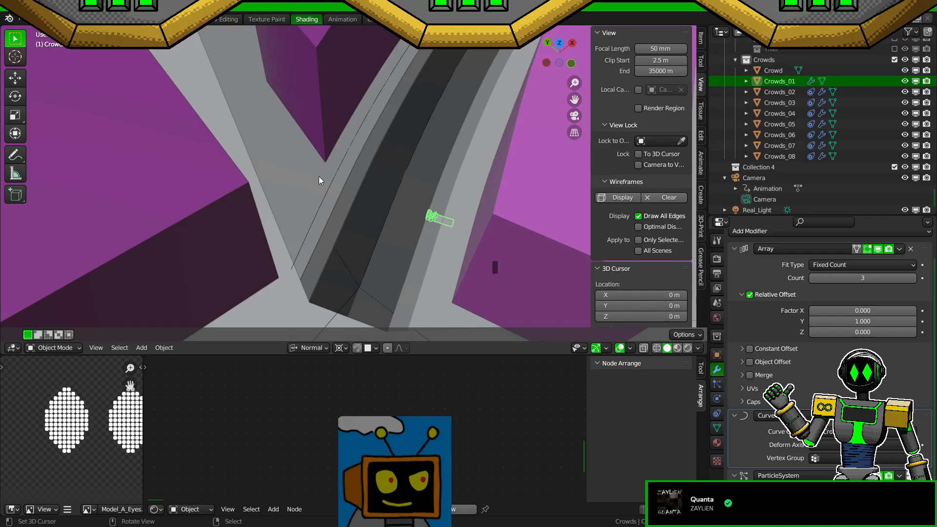
click(335, 186)
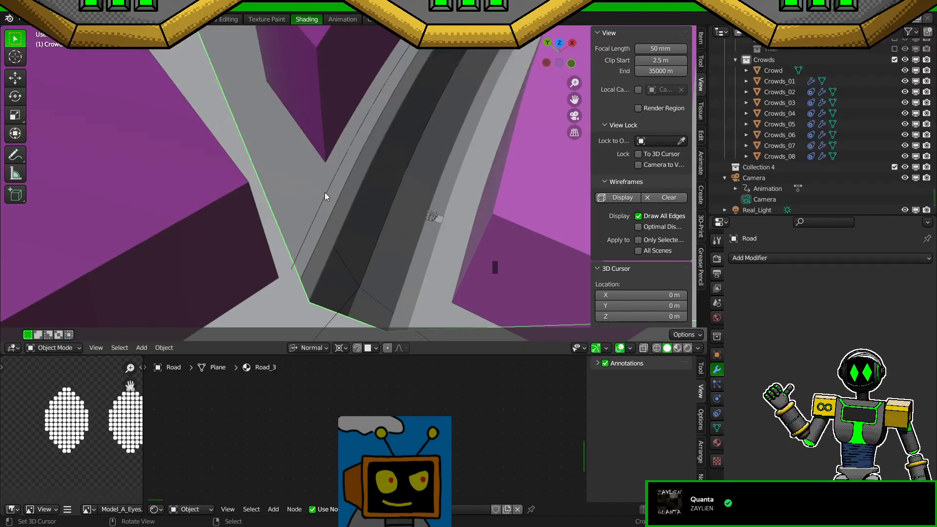
click(294, 266)
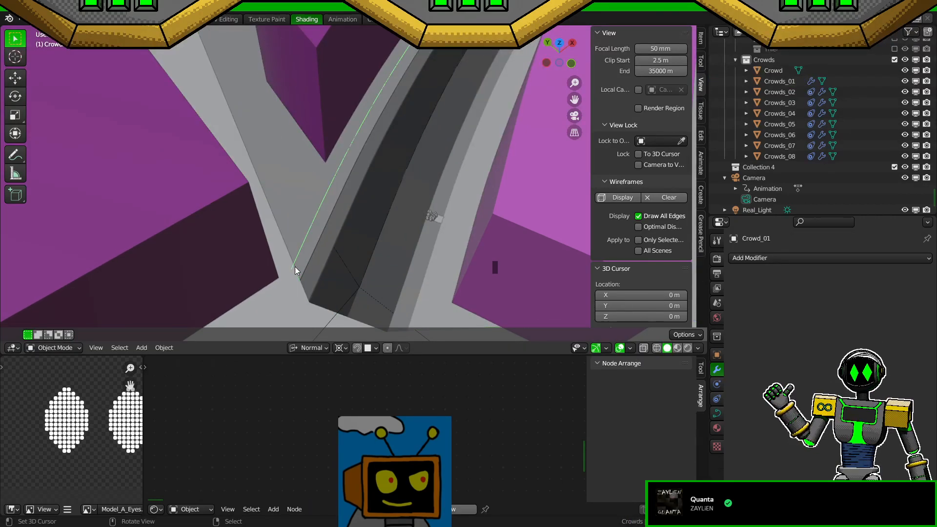
key(g)
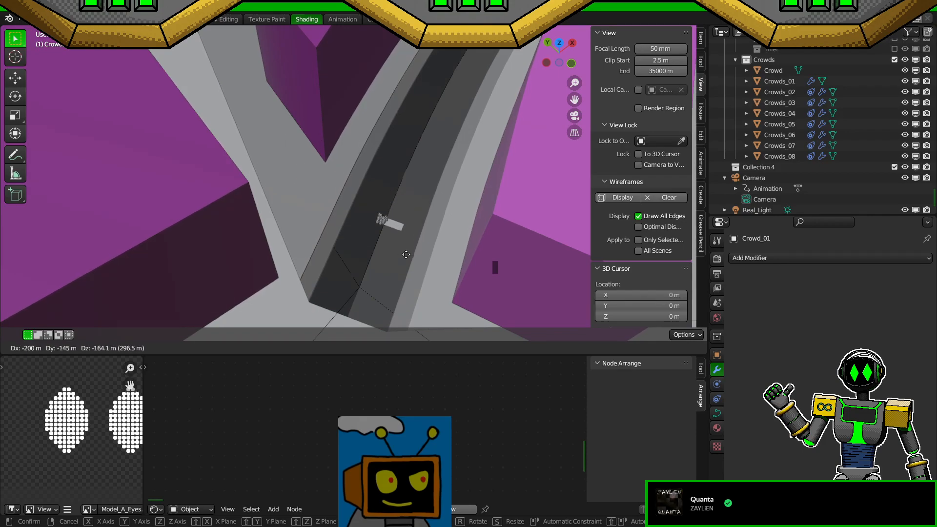
click(410, 249)
right_click(433, 220)
Step: Restore the deleted Follow Path constraint of Crowds_01 and show the object's constraints
mouse_move(276, 233)
alt+middle_down()
mouse_move(385, 230)
mouse_move(257, 236)
mouse_move(277, 232)
alt+middle_up()
click(393, 230)
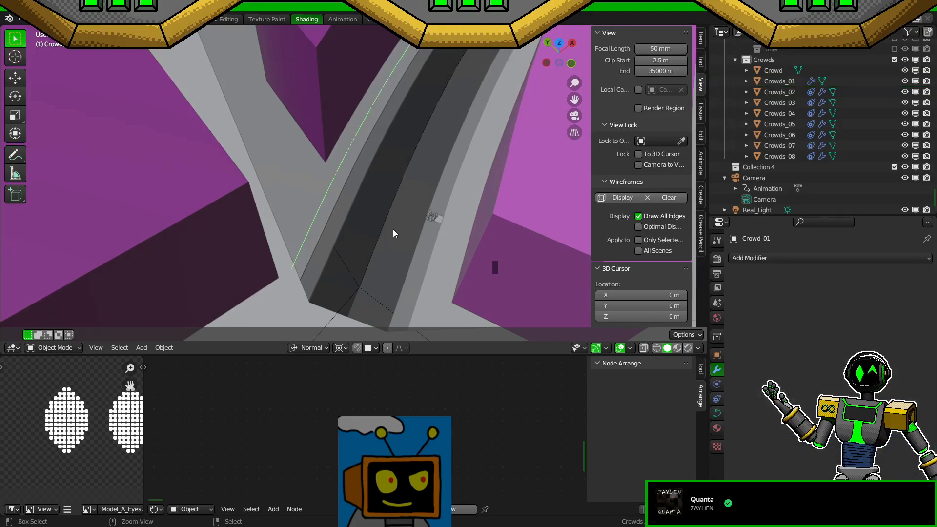
click(443, 232)
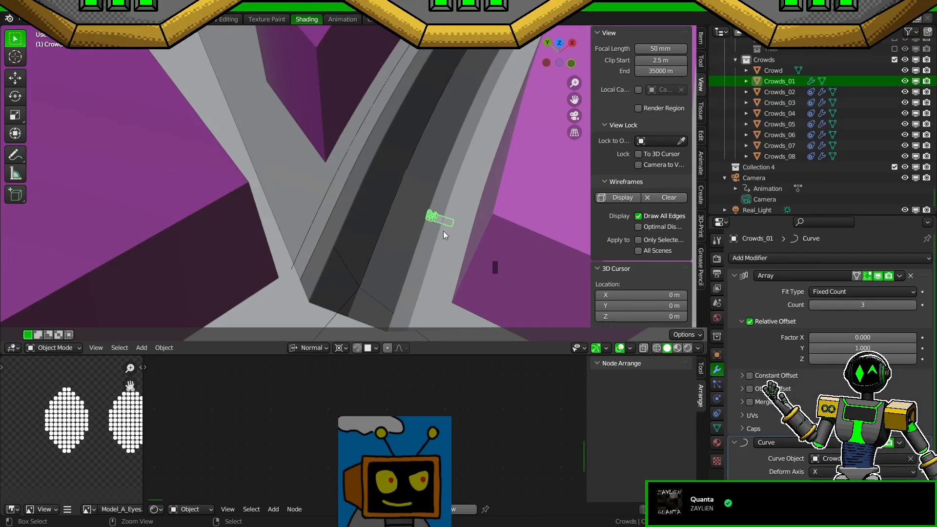
click(717, 414)
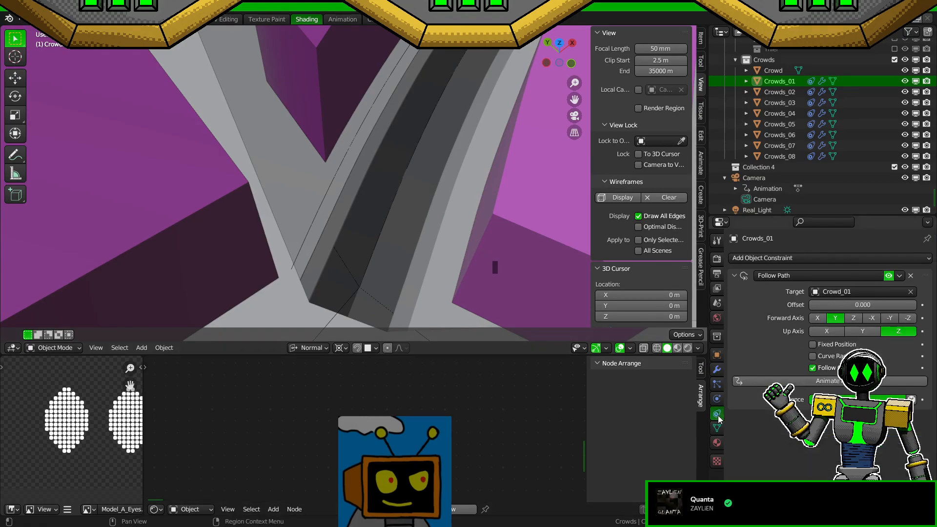
Step: Try out the Curve Radius and Follow Curve options of the Follow Path constraint on Crowds_01
scroll(490, 268, down, 10)
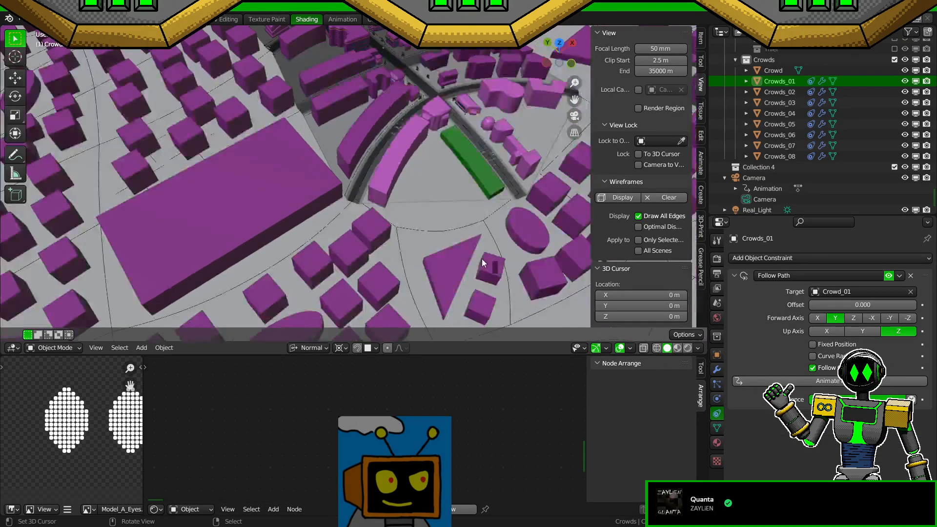
scroll(468, 273, up, 5)
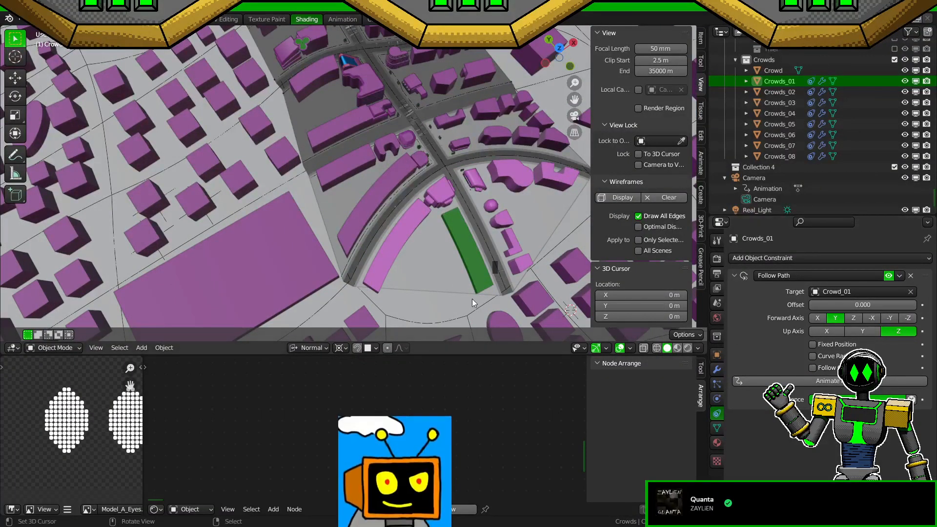
scroll(471, 298, up, 3)
click(813, 368)
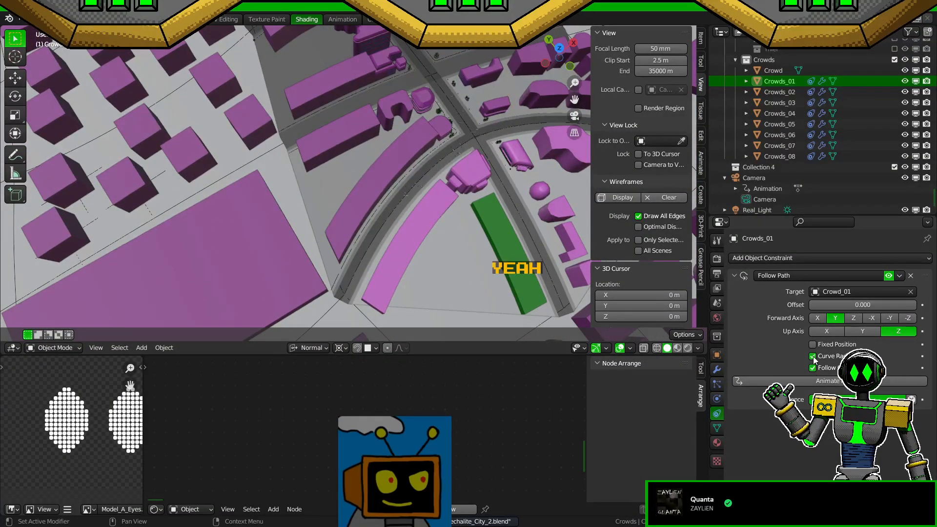
click(813, 356)
click(812, 369)
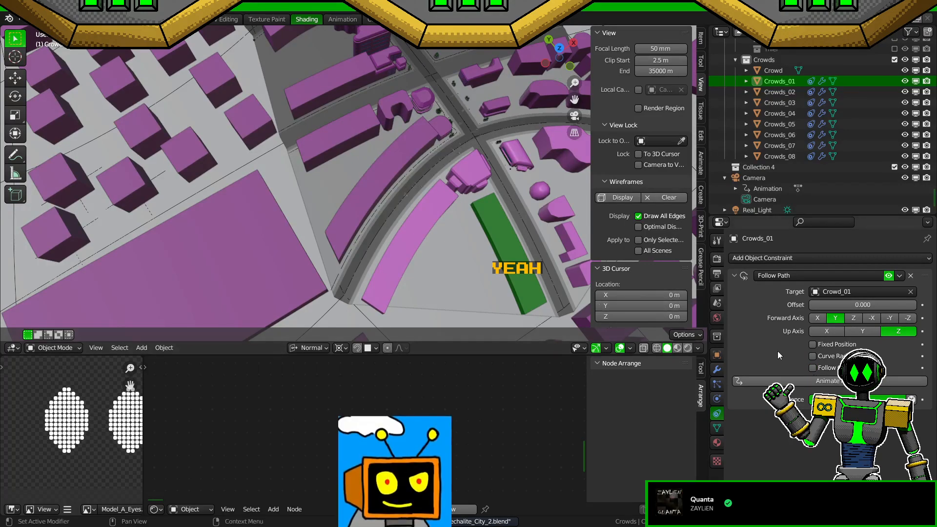
scroll(450, 239, down, 8)
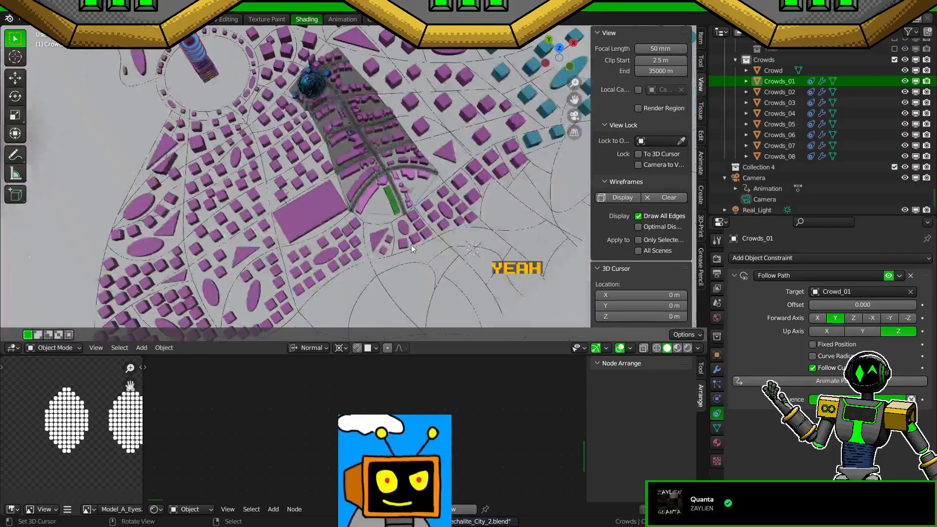
Step: Locate Crowds_01 in the scene and set its Array modifier's count to 5
key(KP_Decimal)
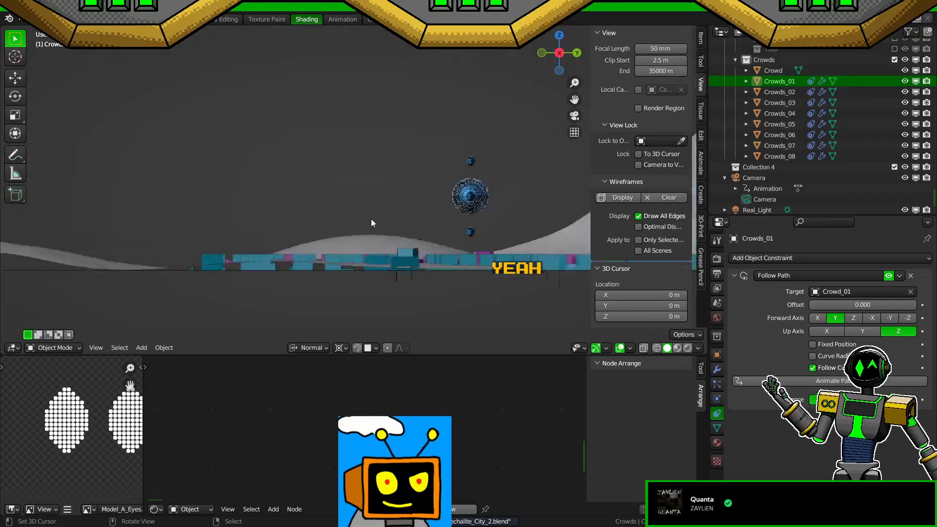
middle_drag(370, 219, 459, 273)
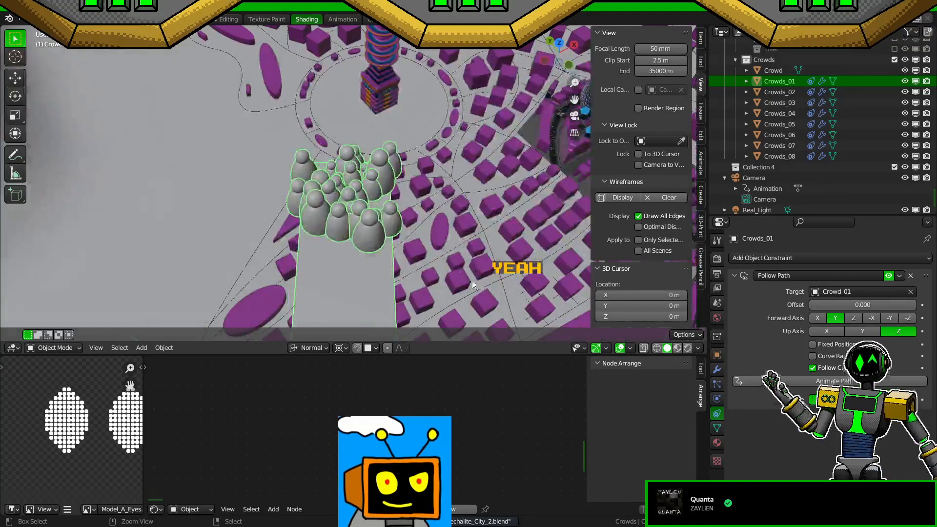
click(717, 369)
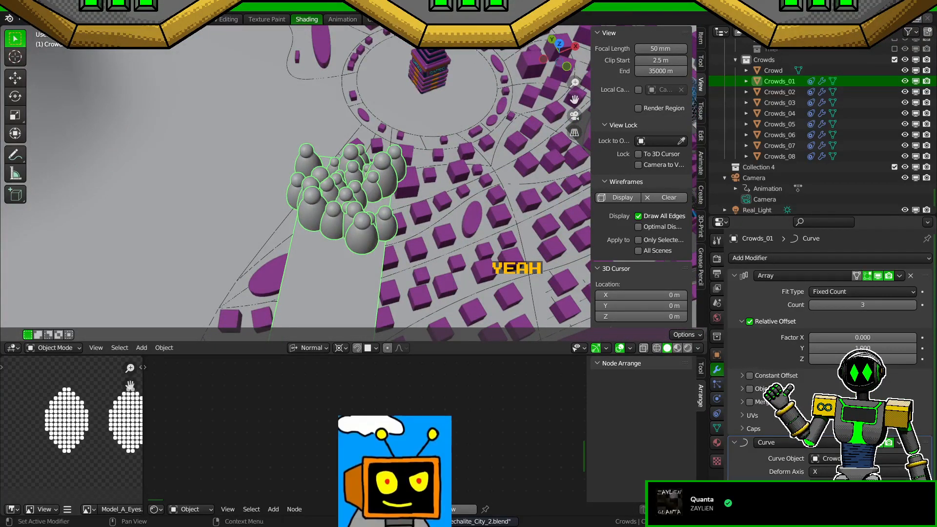
click(913, 277)
click(913, 278)
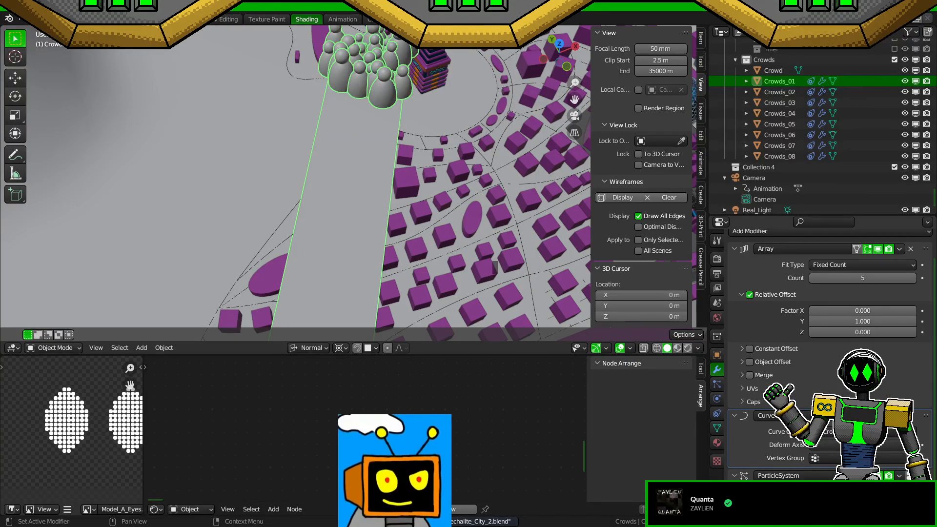
Step: Try other deform axes in the Curve modifier of Crowds_01 while viewing the crowd in isolation
click(895, 446)
click(895, 421)
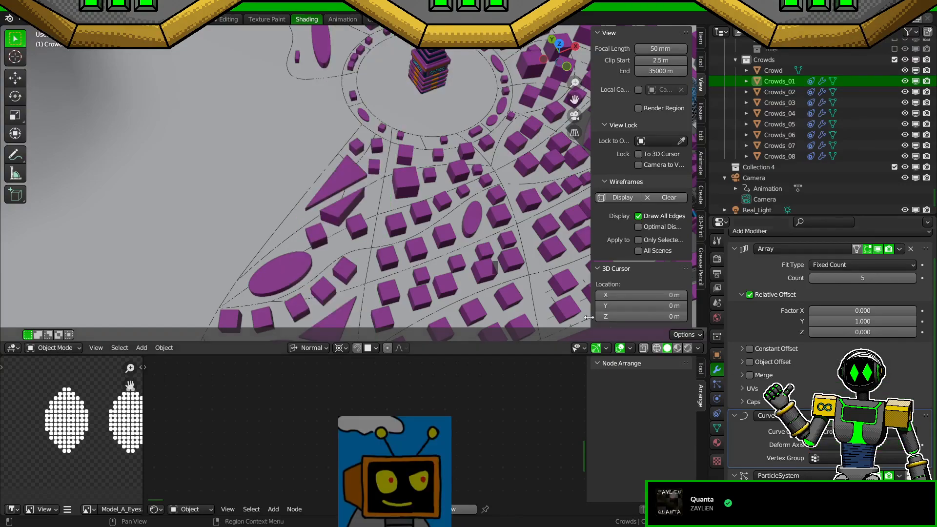
key(KP_Divide)
scroll(423, 250, down, 3)
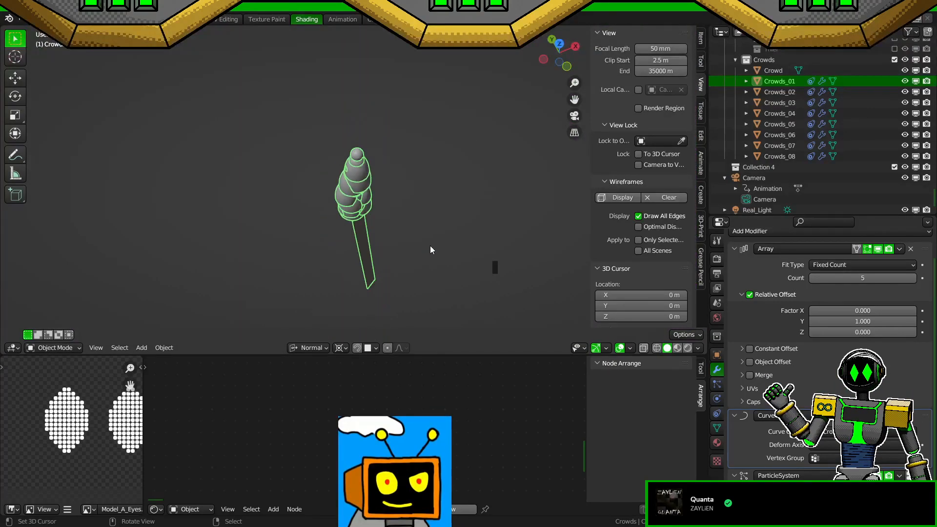
middle_drag(430, 248, 536, 226)
click(837, 446)
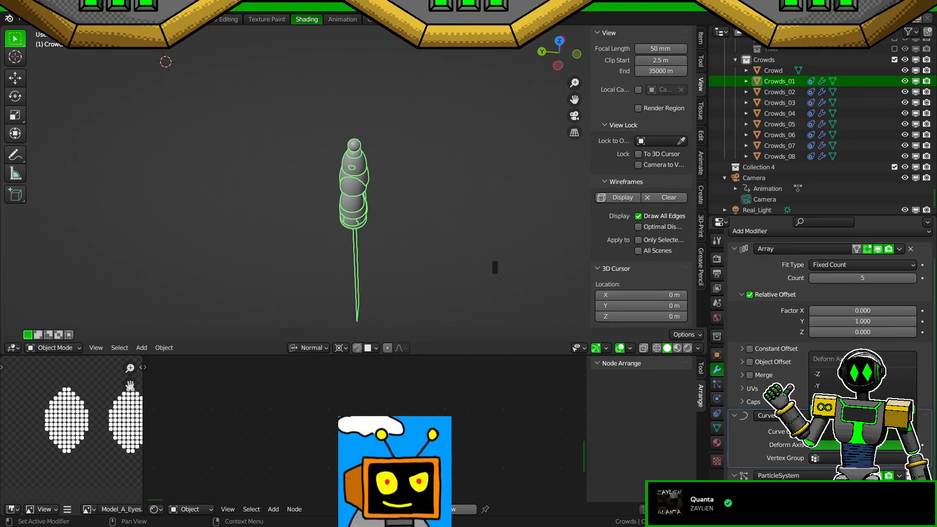
click(844, 411)
Step: Return to the full scene, set the Curve modifier's deform axis to X and save the file
key(KP_Divide)
middle_drag(486, 256, 457, 221)
click(835, 445)
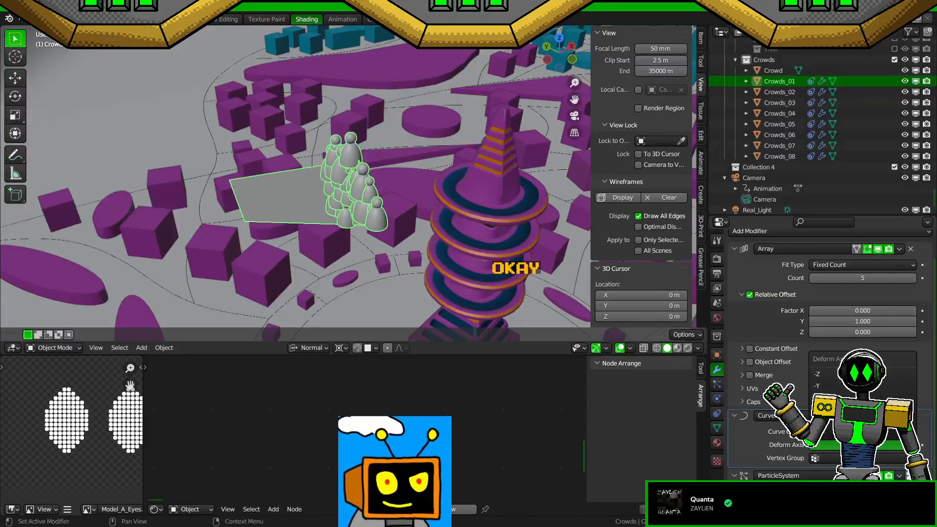
click(828, 436)
key(ctrl+s)
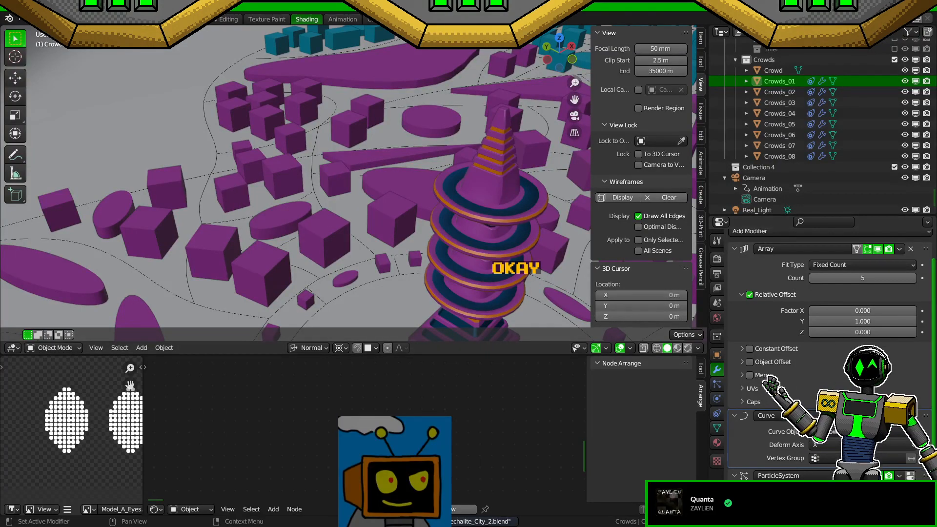
Step: Show the constraints of Crowds_01, select the pavement path Crowd_01, frame it in the view and save the file
click(717, 414)
middle_drag(493, 300, 440, 301)
scroll(440, 300, down, 8)
shift+middle_drag(559, 263, 383, 234)
scroll(383, 233, up, 5)
scroll(383, 233, up, 3)
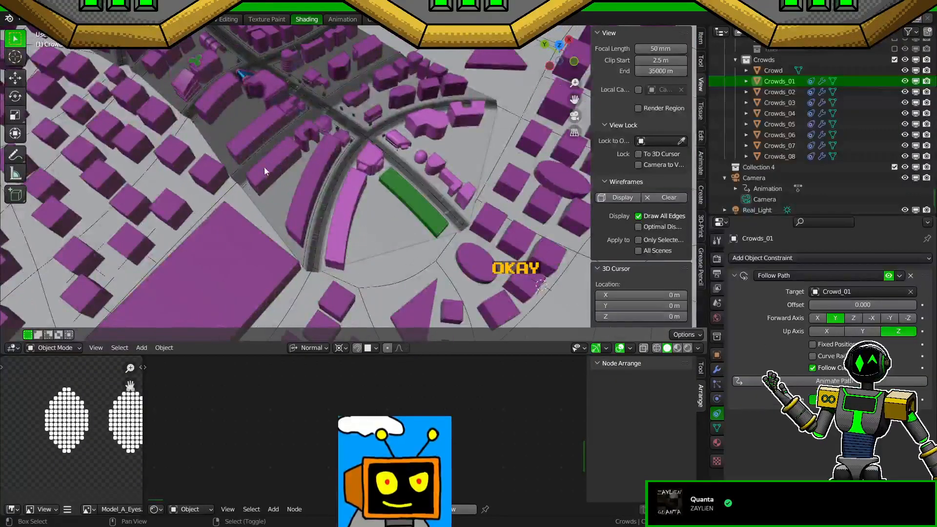
click(365, 174)
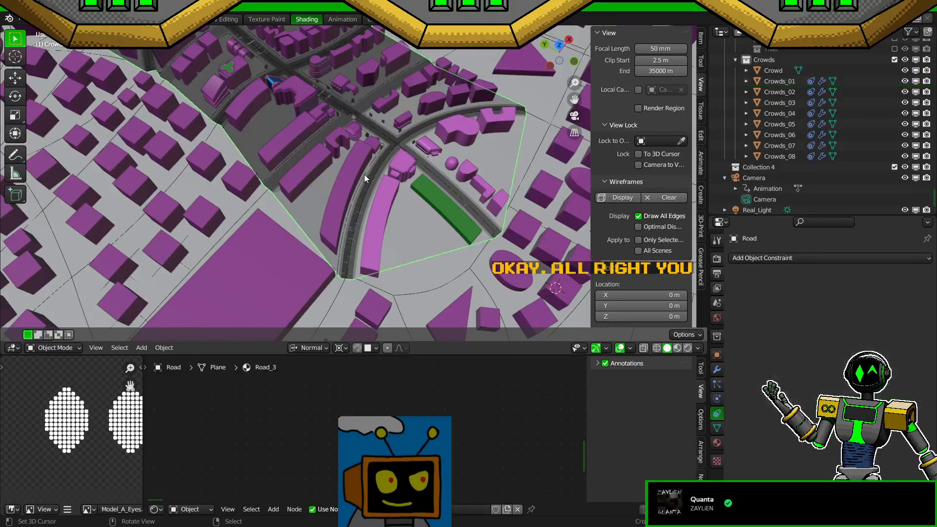
key(KP_3)
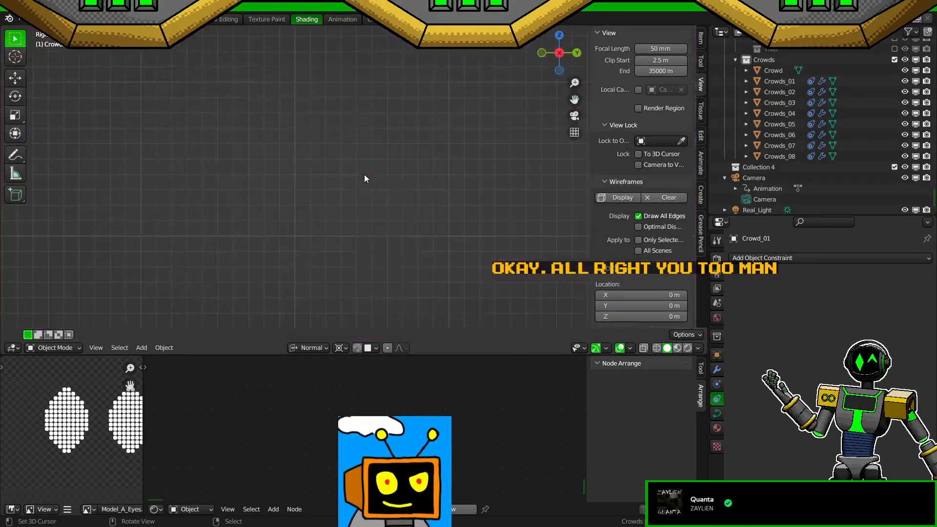
key(KP_Decimal)
middle_drag(364, 174, 421, 272)
scroll(415, 244, up, 6)
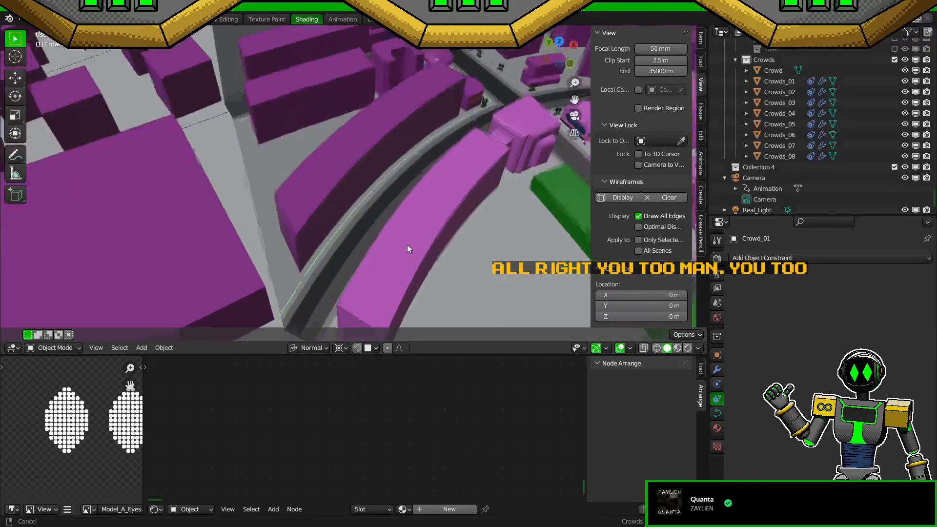
key(ctrl+s)
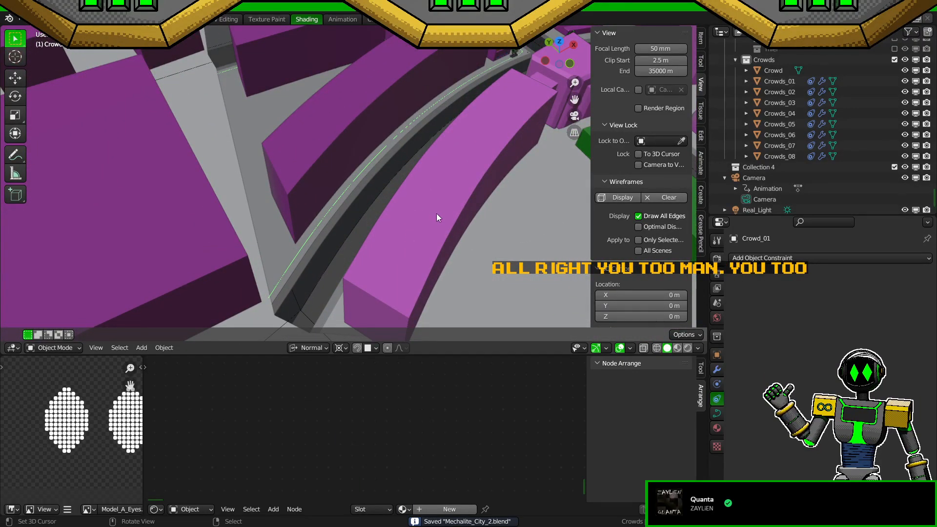
Step: Select Crowds_01, hide the viewport sidebar and try to animate the path from its Follow Path constraint
click(777, 80)
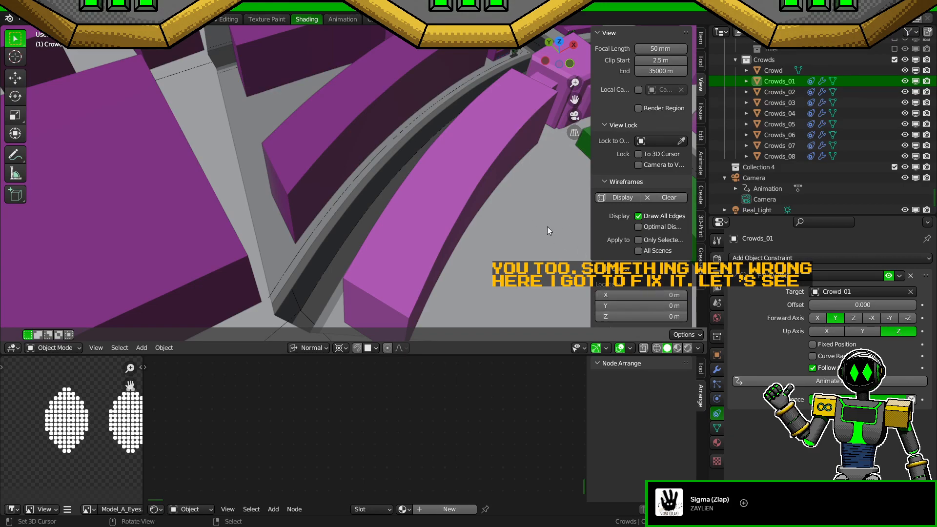
key(n)
middle_drag(530, 245, 505, 219)
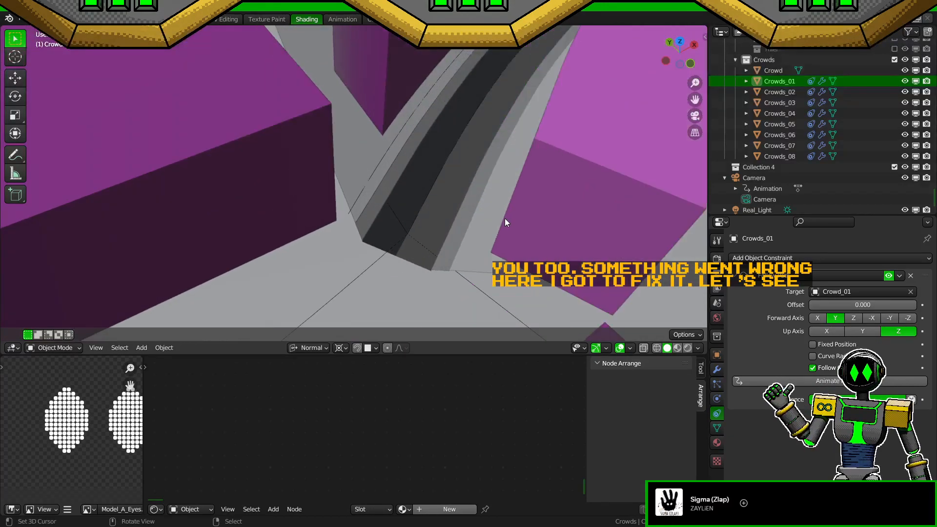
click(814, 381)
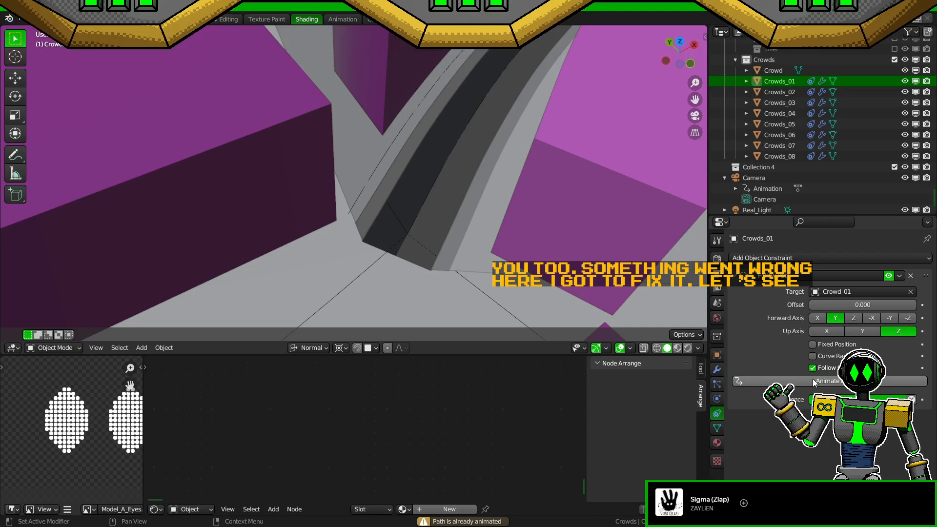
Step: Select the path Crowd_01, check the Path Animation settings in its curve data and save the file
click(348, 213)
click(718, 413)
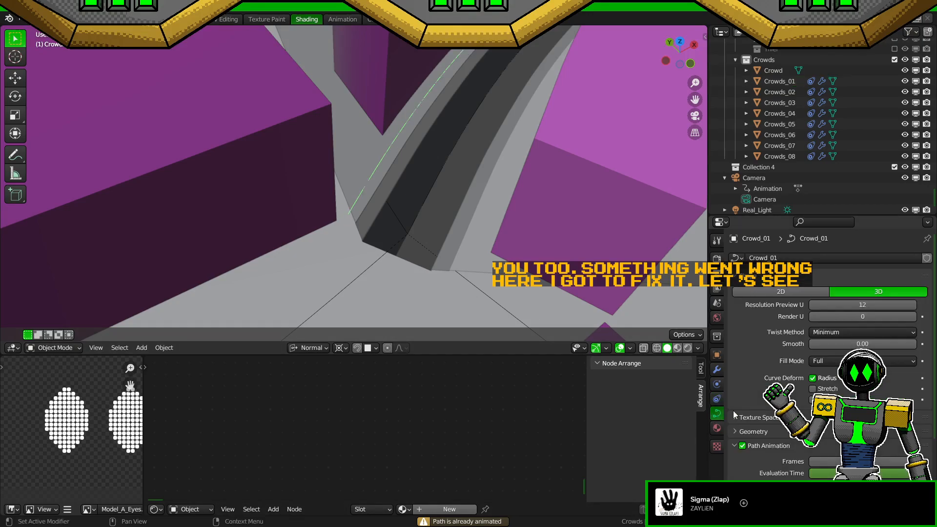
scroll(829, 391, down, 2)
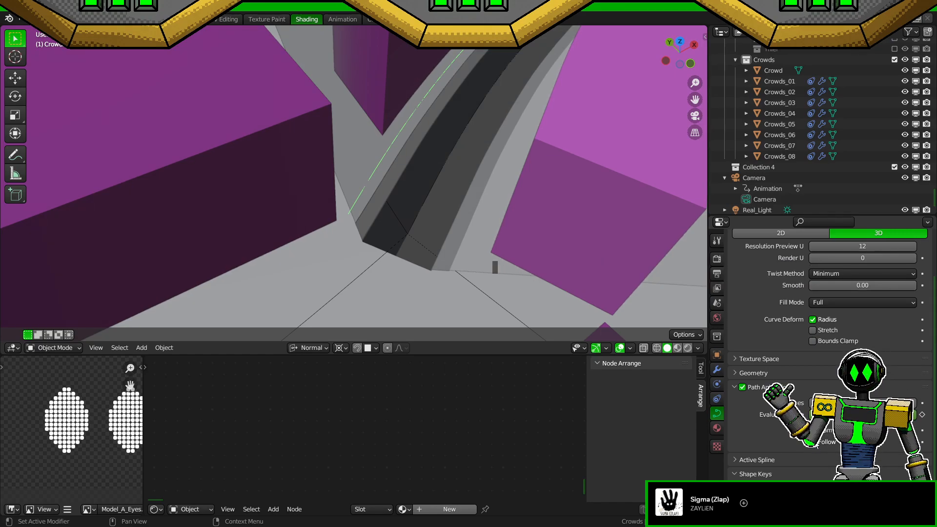
key(ctrl+s)
Step: Clear the curve object in the Curve modifier of Crowds_01 and try to pick the pavement path in the scene again
click(781, 79)
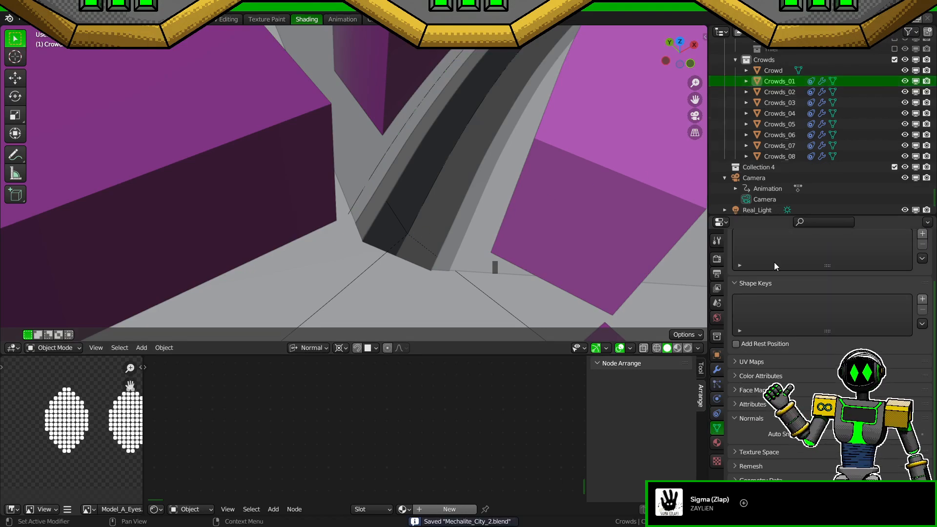
click(717, 370)
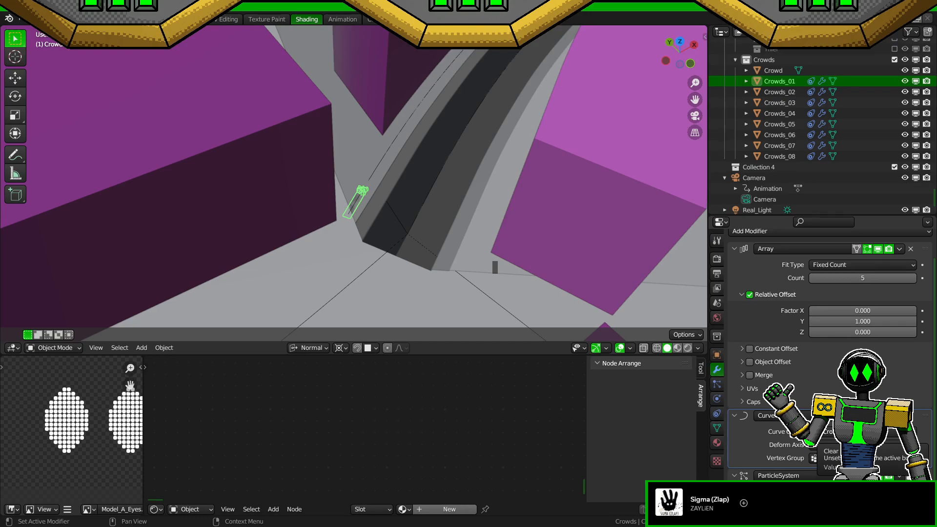
click(918, 432)
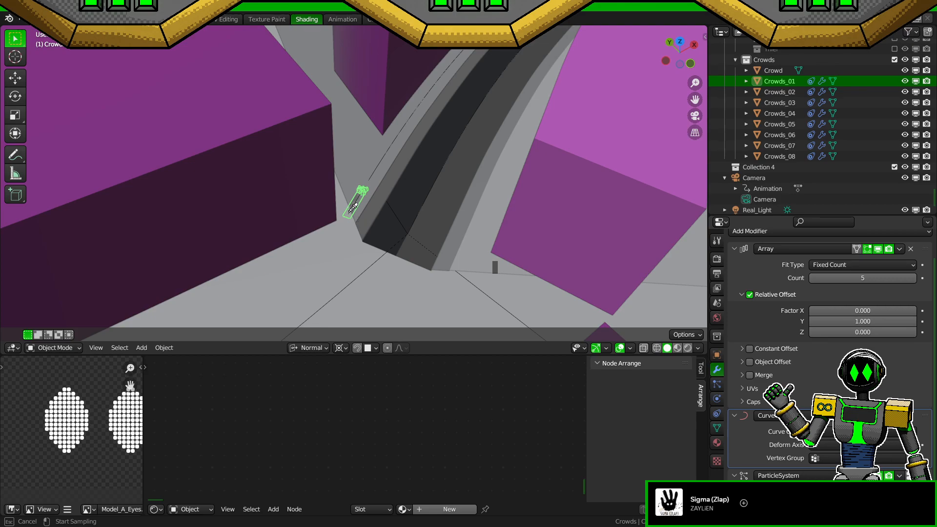
click(379, 166)
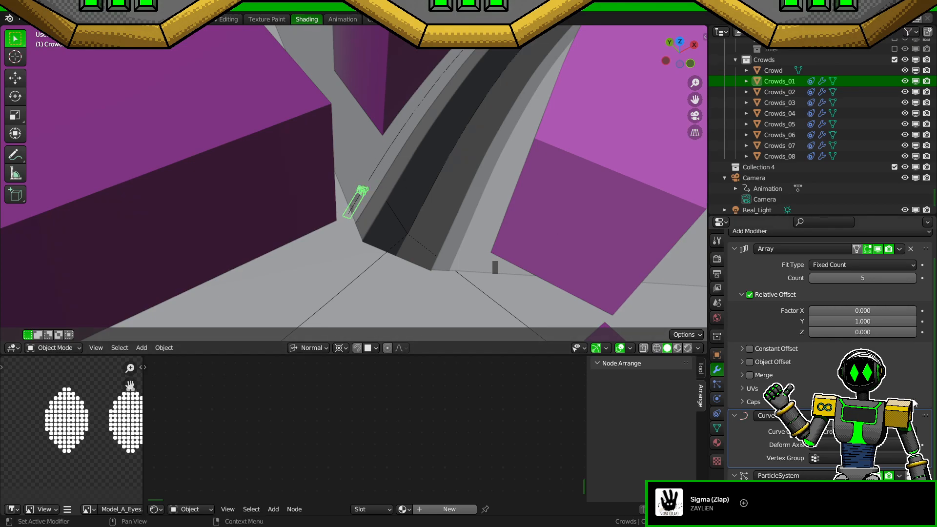
Step: Clear the rotation of Crowds_01, show its object transform settings and save the file
key(alt+r)
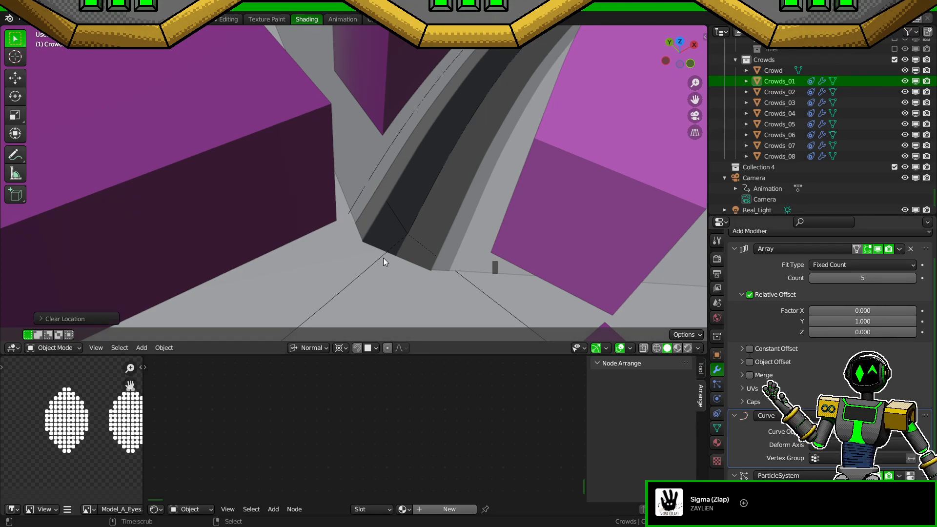
click(717, 353)
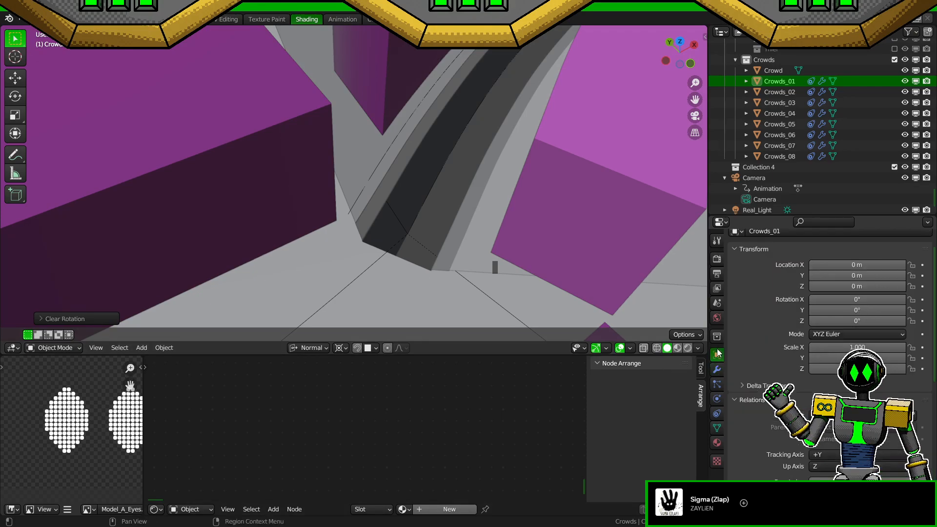
key(ctrl+s)
Step: Compare the transforms of the pavement path Crowd_01, the Crowd figure and the Crowds_01 plane
click(355, 204)
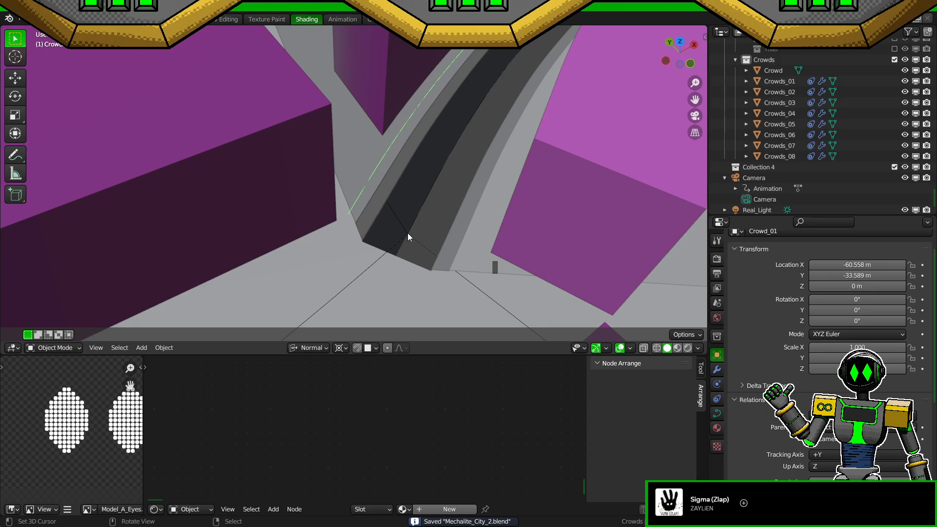
scroll(417, 265, up, 2)
scroll(417, 265, down, 2)
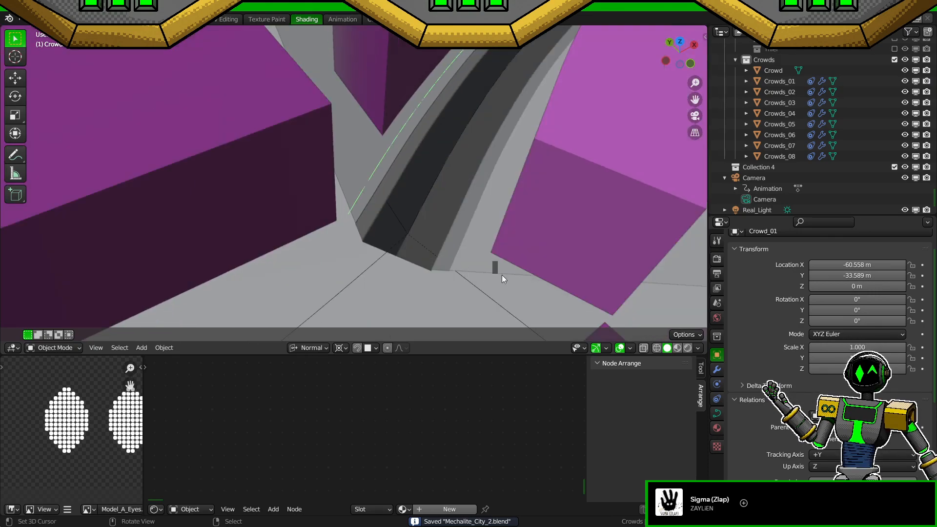
scroll(441, 266, up, 1)
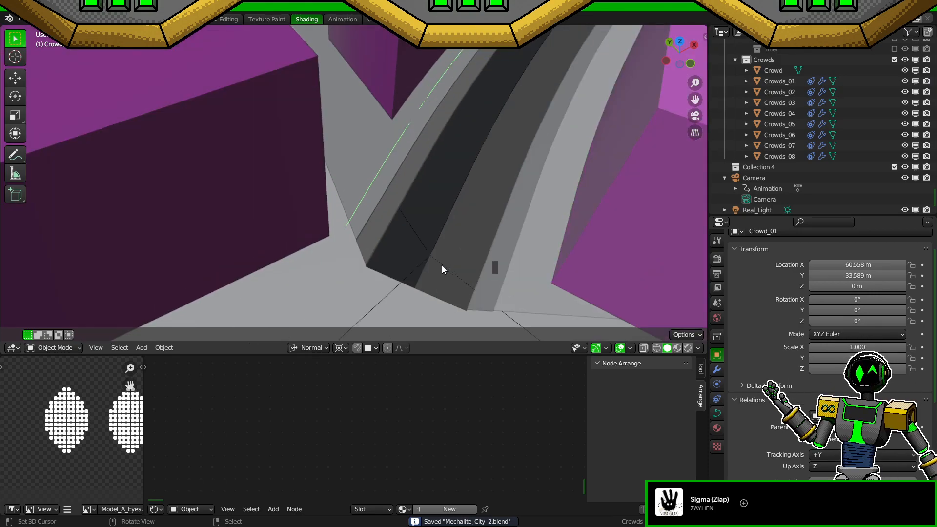
click(776, 71)
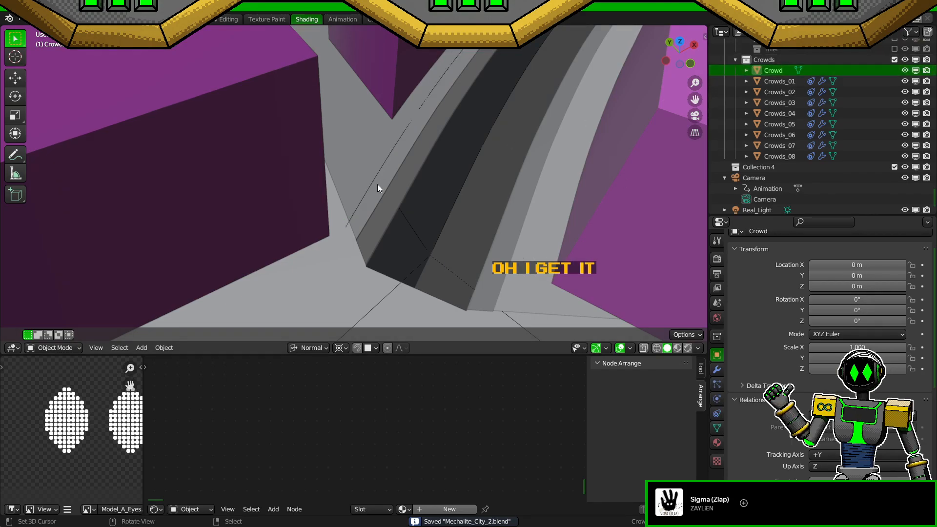
key(KP_Decimal)
scroll(378, 181, down, 3)
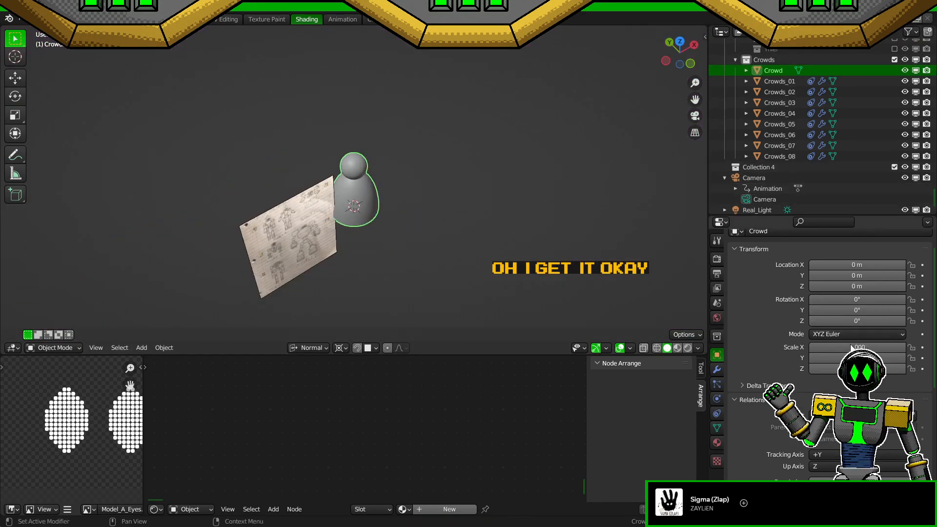
click(778, 81)
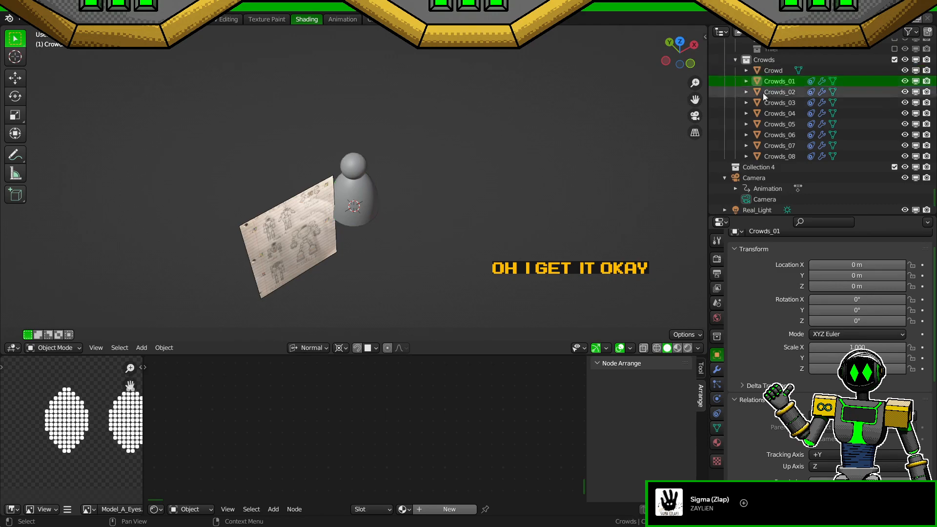
Step: Move the reference image Empty into the Crowds collection
scroll(763, 108, down, 10)
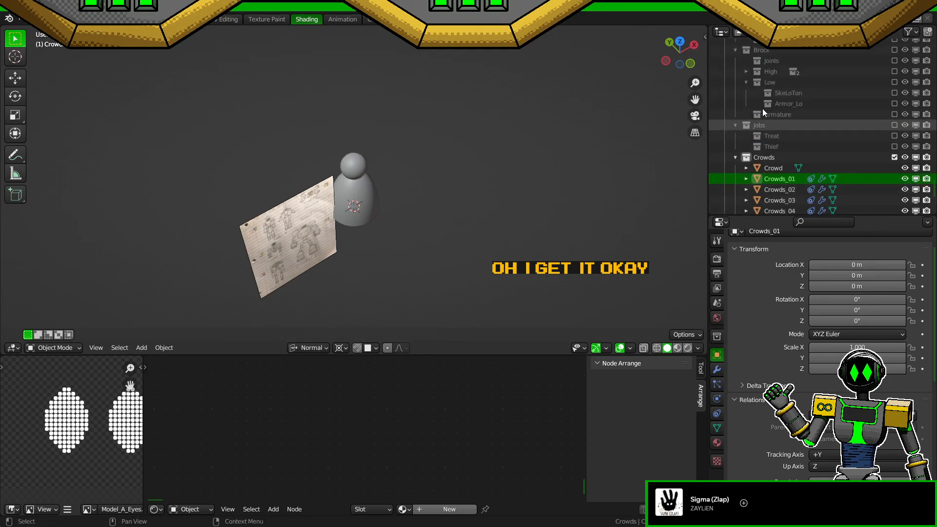
scroll(768, 56, up, 20)
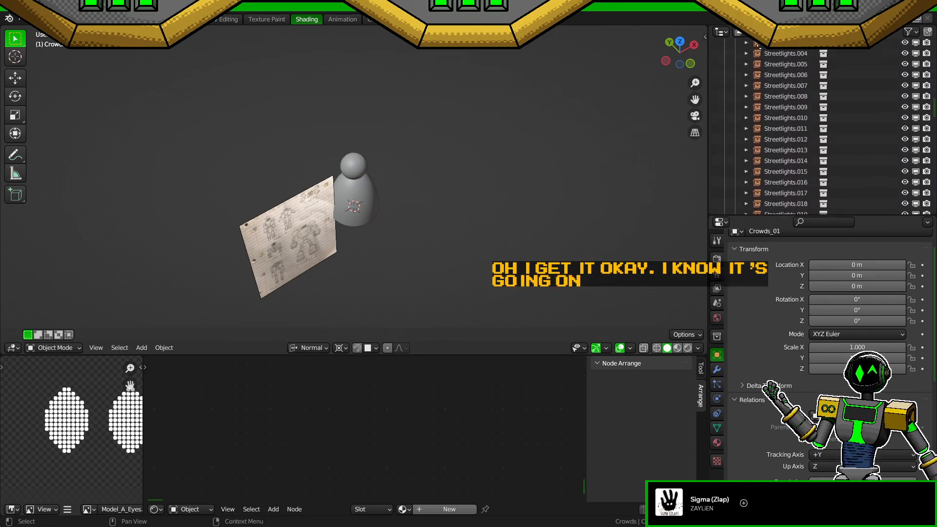
click(778, 184)
drag(777, 186, 776, 57)
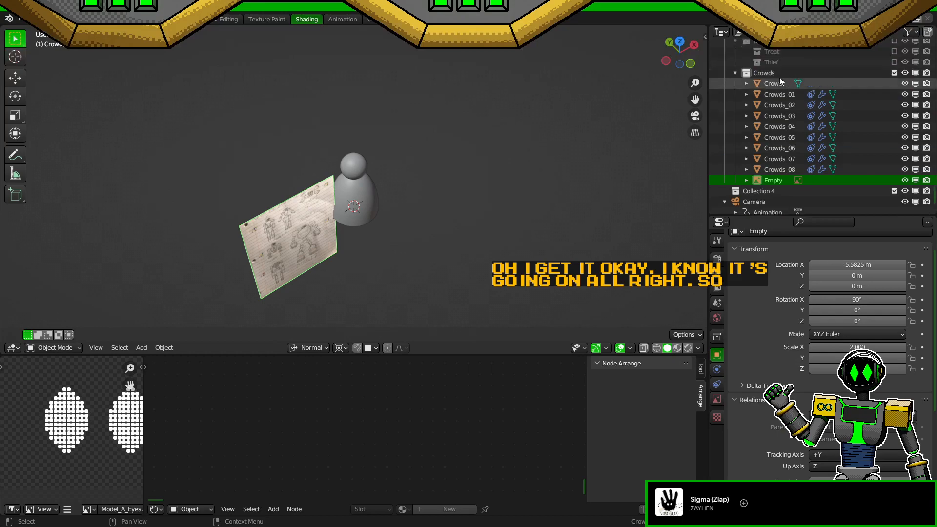
Step: Collapse the Streetlights collection, select the path Crowd_01 under Roads and save the file
scroll(757, 74, down, 10)
scroll(755, 77, up, 15)
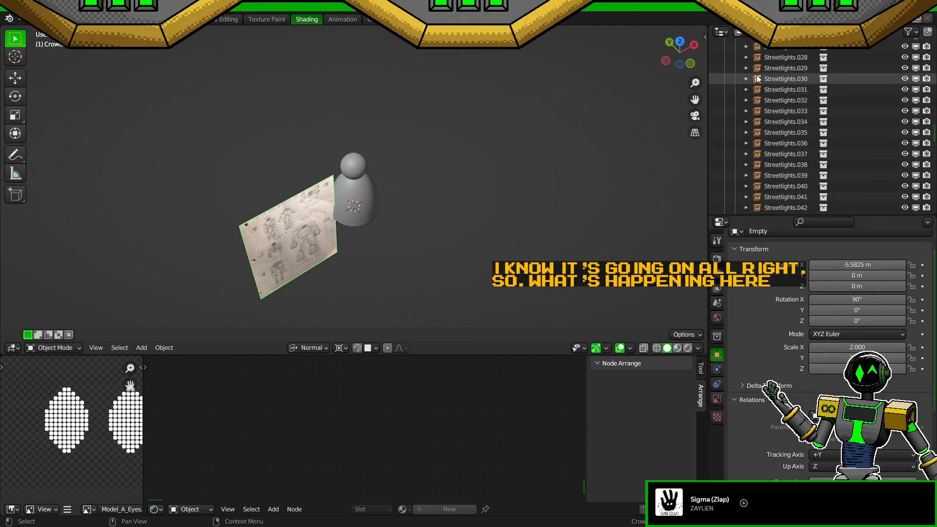
scroll(743, 90, up, 1)
click(735, 85)
scroll(752, 95, up, 5)
scroll(779, 130, up, 5)
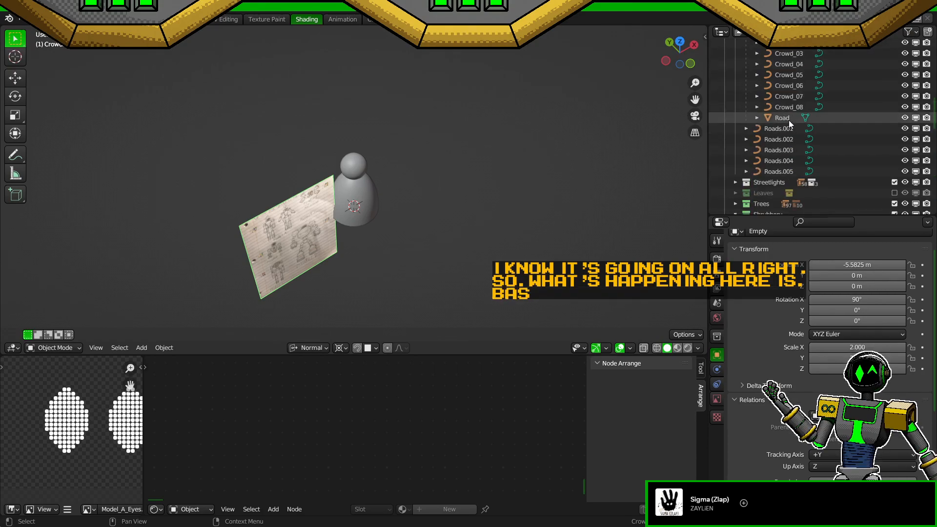
click(781, 129)
key(ctrl+s)
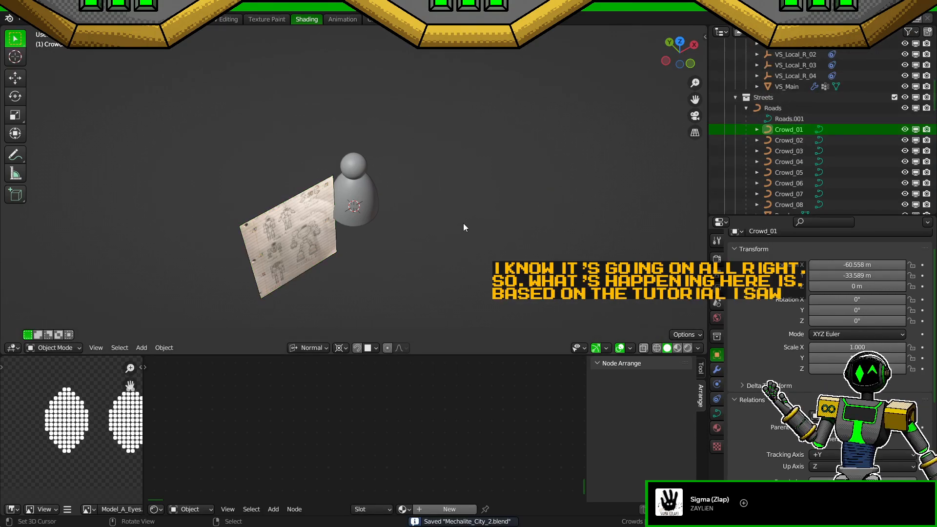
Step: Clear the location of the path Crowd_01 and frame it in the view
key(alt+g)
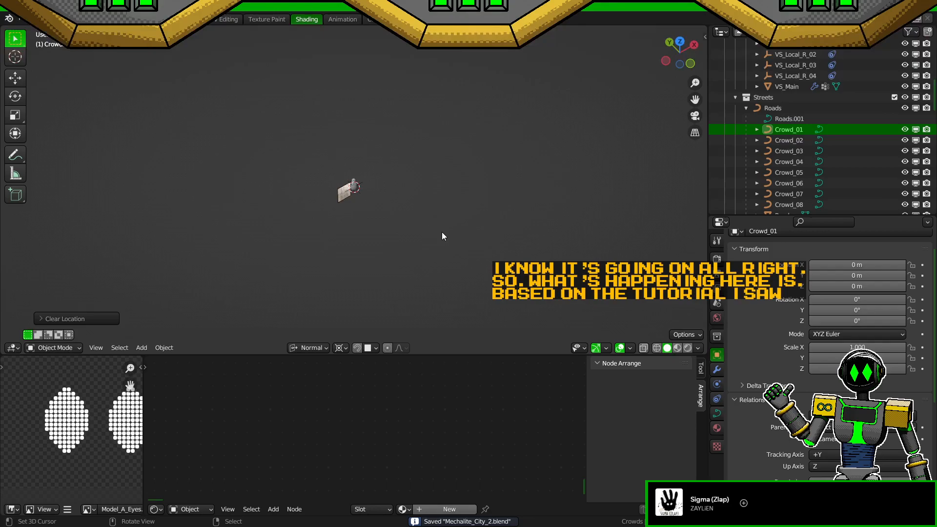
key(KP_Decimal)
middle_drag(443, 236, 469, 186)
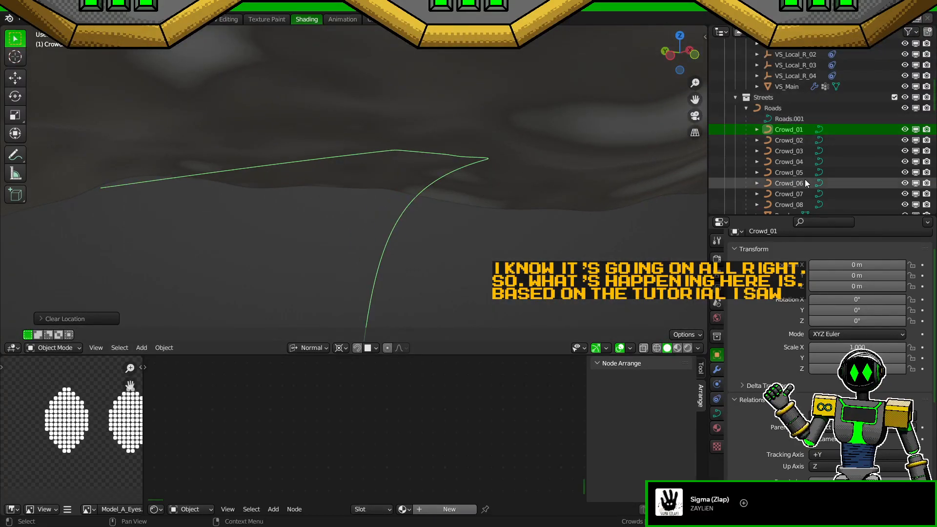
Step: Select Crowds_01, frame it and examine where it and the path sit relative to the city
scroll(805, 179, down, 8)
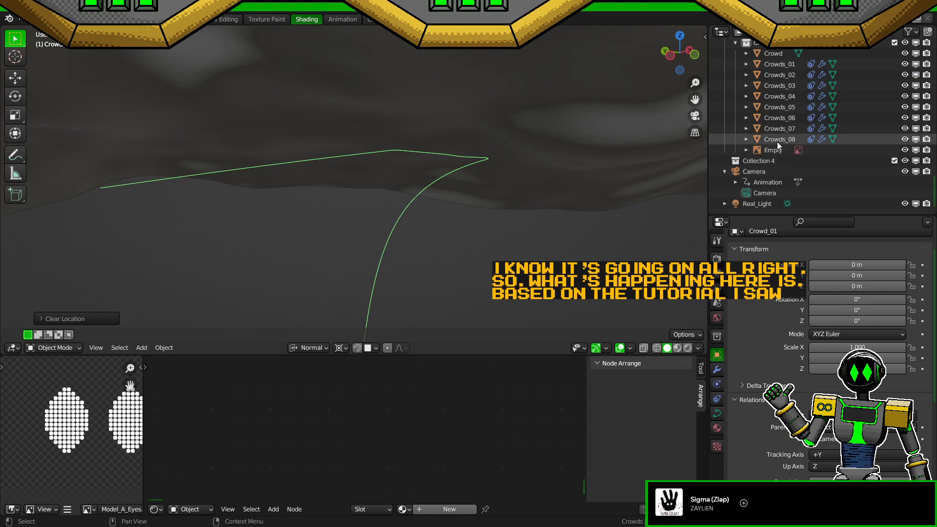
click(774, 56)
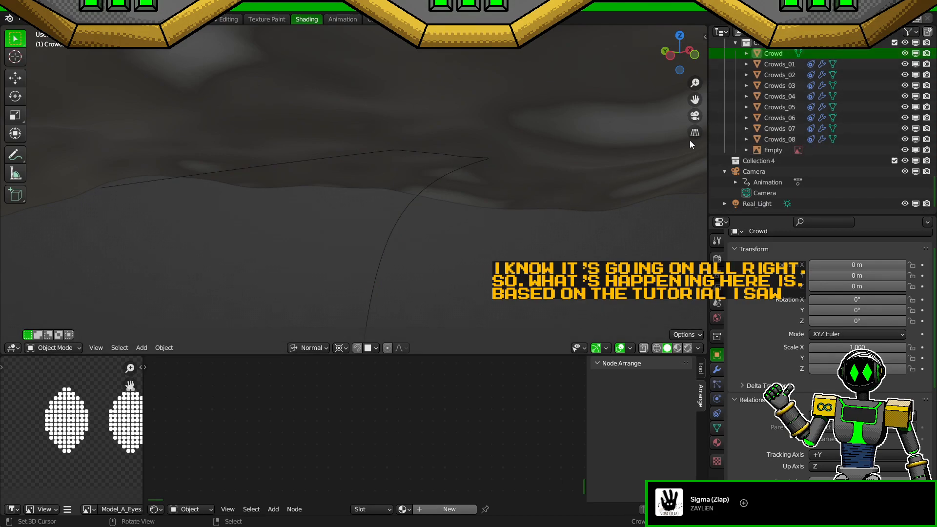
click(764, 64)
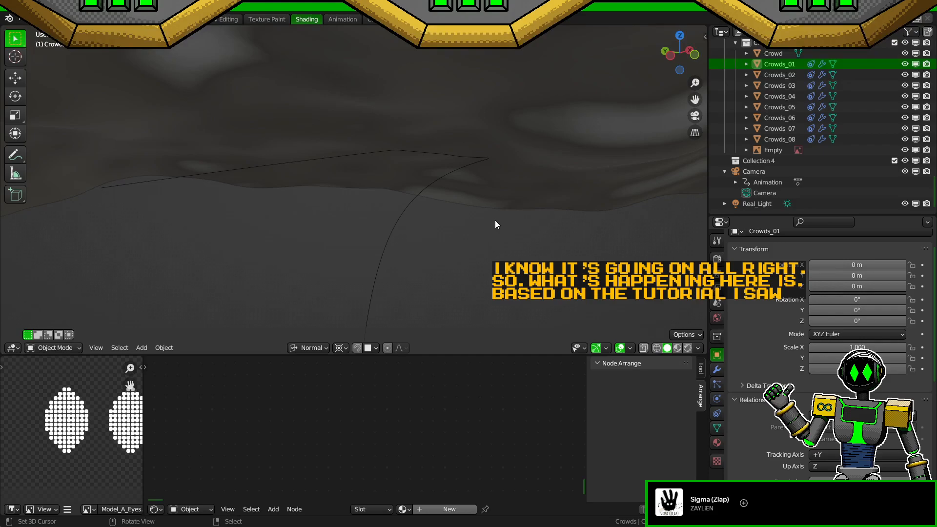
key(KP_Decimal)
scroll(495, 221, down, 8)
middle_drag(480, 219, 332, 284)
scroll(331, 284, down, 4)
scroll(332, 288, down, 3)
middle_drag(417, 228, 420, 203)
Step: Restore the path Crowd_01 to its pavement position, save the file and frame the Crowds_01 plane
click(420, 203)
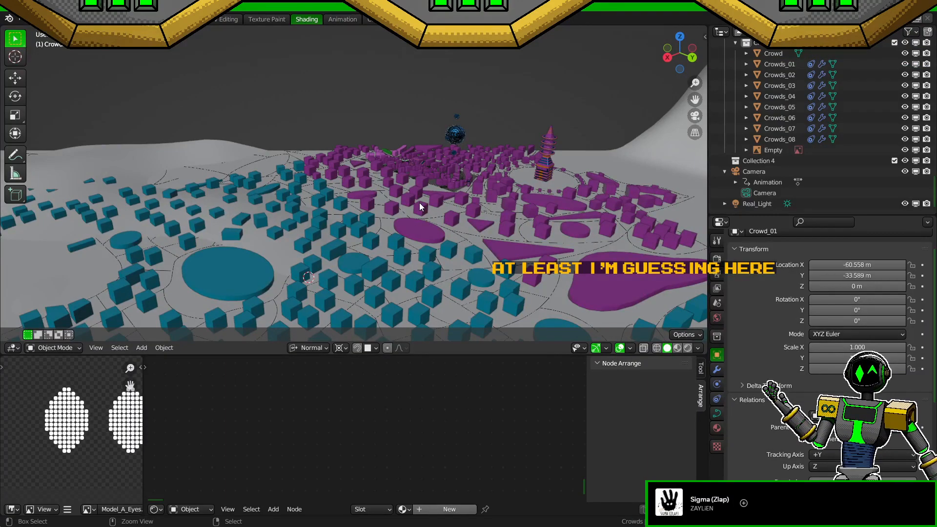
middle_drag(432, 205, 493, 215)
key(KP_Decimal)
scroll(417, 203, down, 4)
key(ctrl+s)
click(783, 62)
key(KP_Decimal)
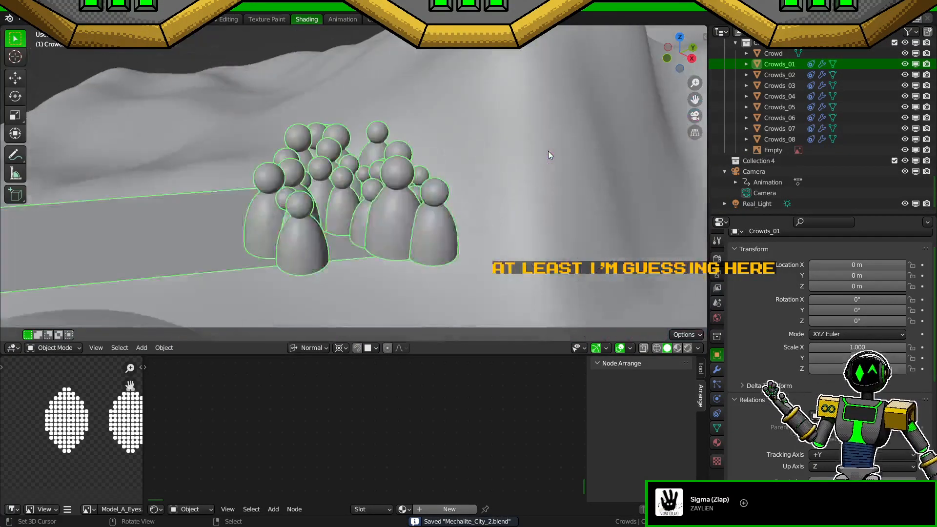
Step: Try applying the location of the path Crowd_01, inspect it in the city and undo the change
scroll(781, 122, up, 5)
scroll(793, 199, down, 15)
click(789, 138)
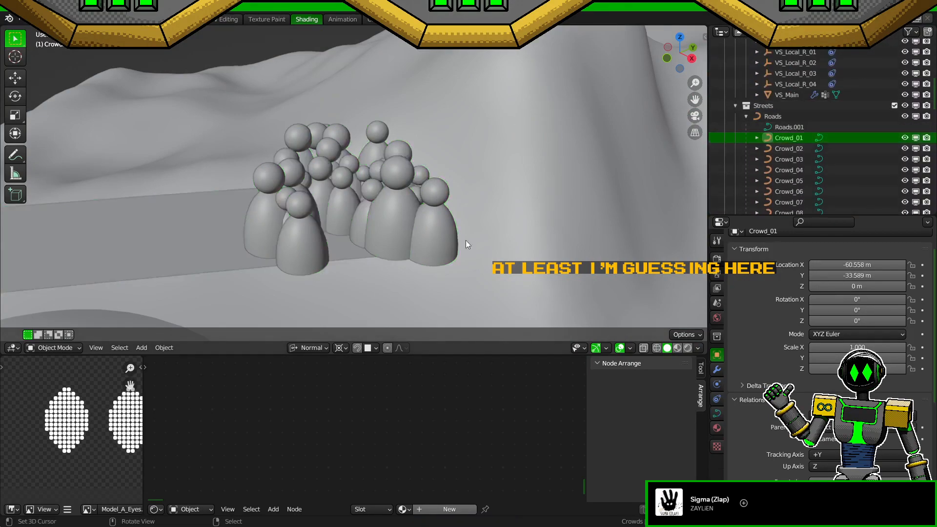
key(ctrl+a)
click(298, 212)
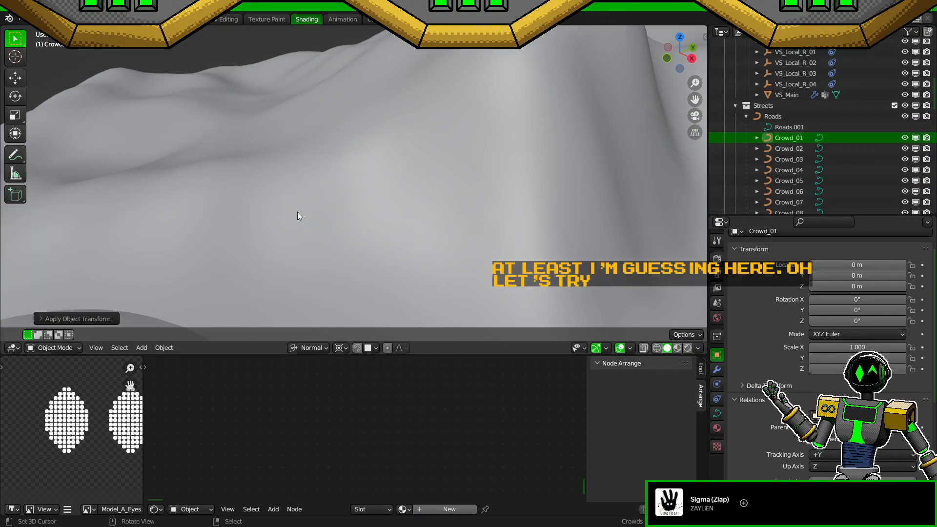
key(KP_Decimal)
middle_drag(352, 180, 485, 217)
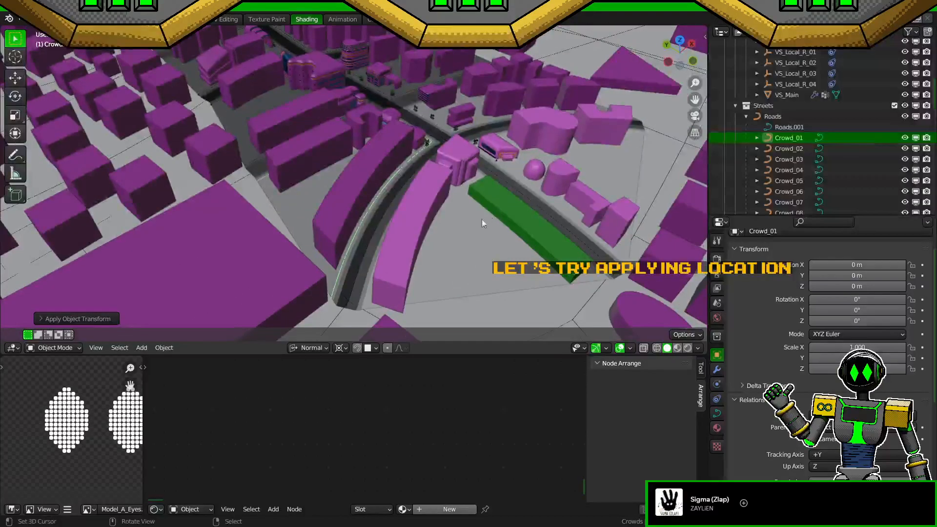
scroll(804, 150, down, 10)
key(ctrl+z)
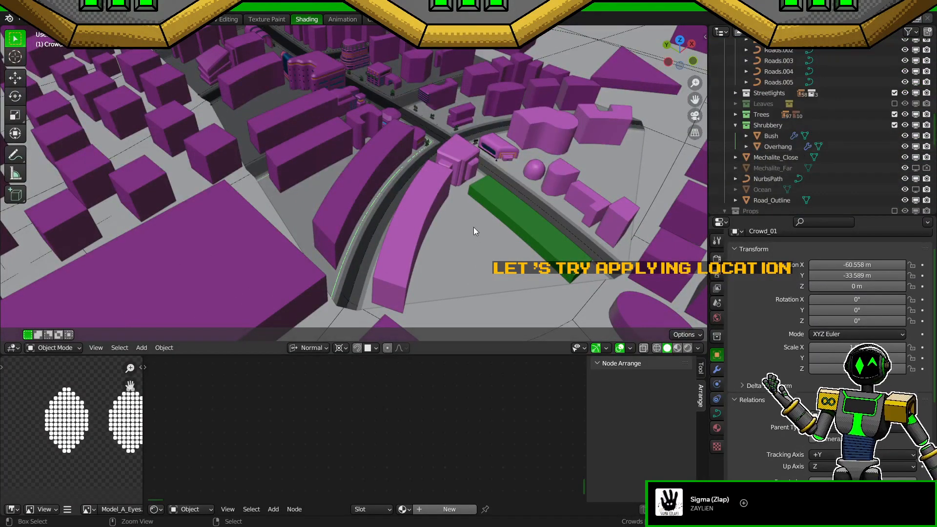
Step: Select the Crowds_01 plane, frame it in the view and save the file
scroll(789, 128, down, 5)
scroll(789, 128, down, 6)
click(783, 55)
click(780, 64)
key(KP_Decimal)
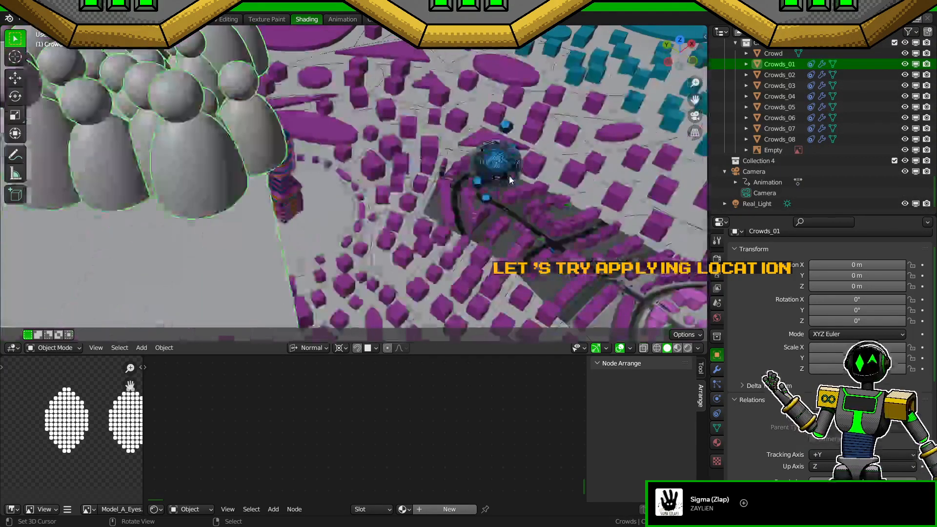
key(ctrl+s)
middle_drag(509, 180, 374, 209)
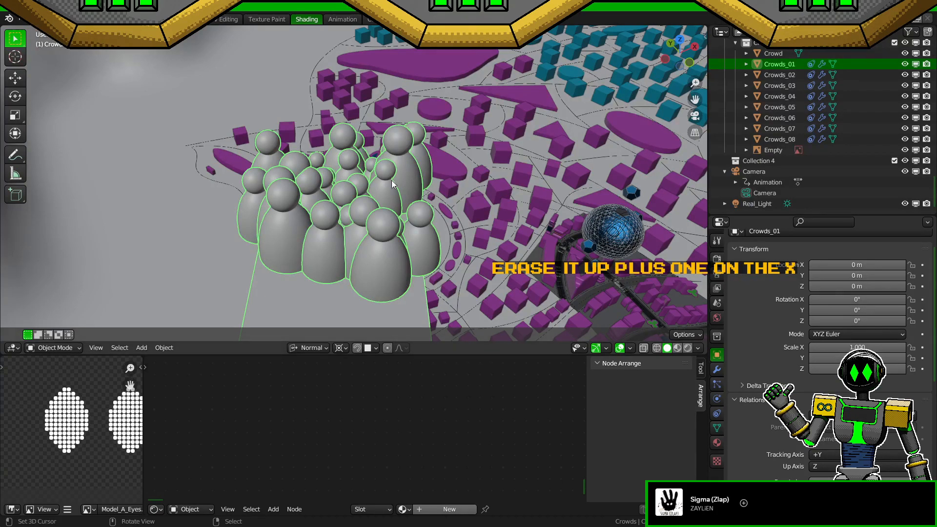
Step: Save the file and raise the Array modifier count of Crowds_01 to 17
scroll(396, 172, down, 16)
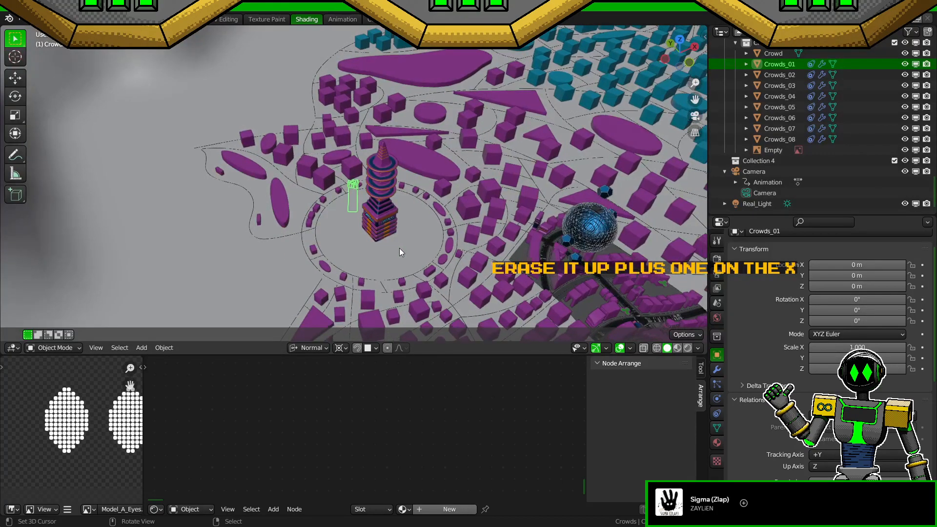
scroll(400, 248, up, 5)
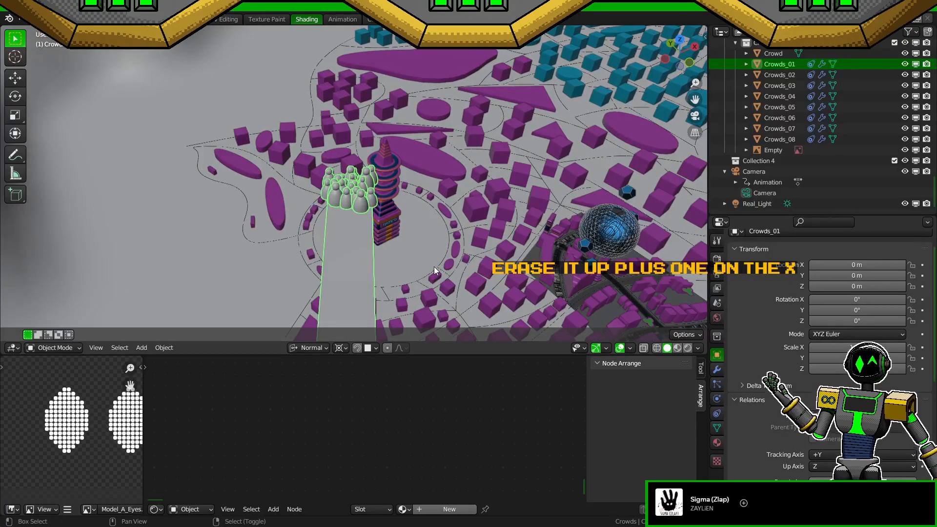
shift+middle_drag(435, 266, 439, 201)
key(ctrl+s)
click(717, 370)
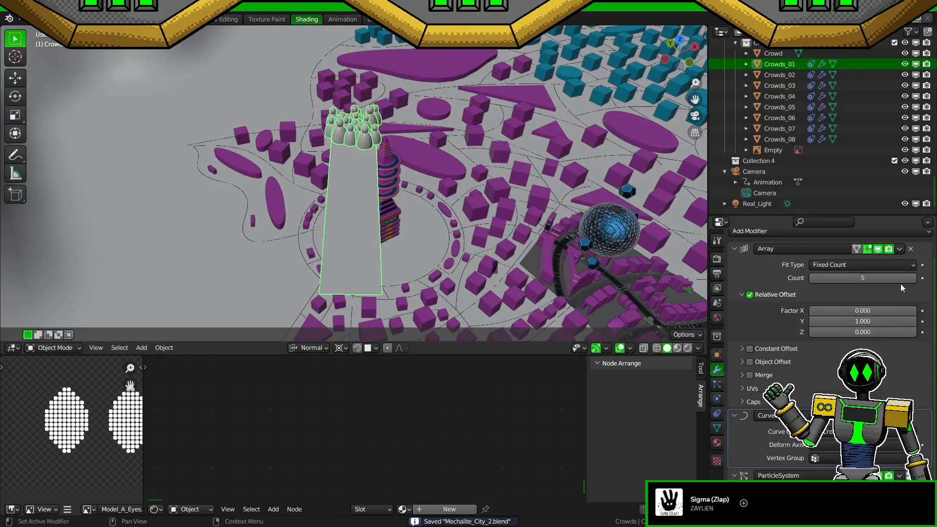
click(915, 279)
click(915, 279)
click(915, 280)
click(915, 279)
click(916, 279)
click(916, 279)
click(915, 278)
click(915, 279)
click(915, 278)
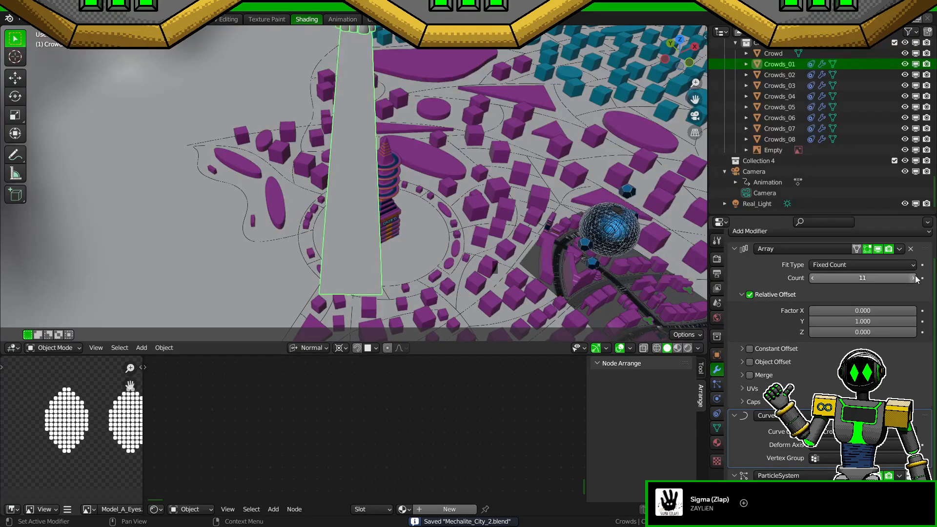
click(916, 278)
click(915, 279)
click(915, 279)
Step: Try moving Crowds_01, cancel the move and set the transform pivot point to Median Point
key(g)
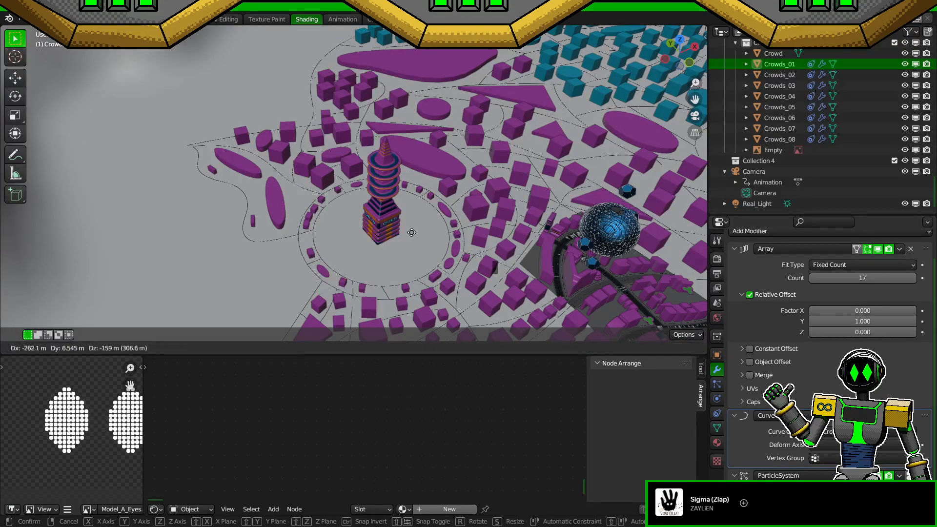
right_click(508, 226)
key(period)
key(m)
scroll(507, 222, down, 5)
Step: Try moving Crowds_01 freely in the city view and again isolated in local view
key(g)
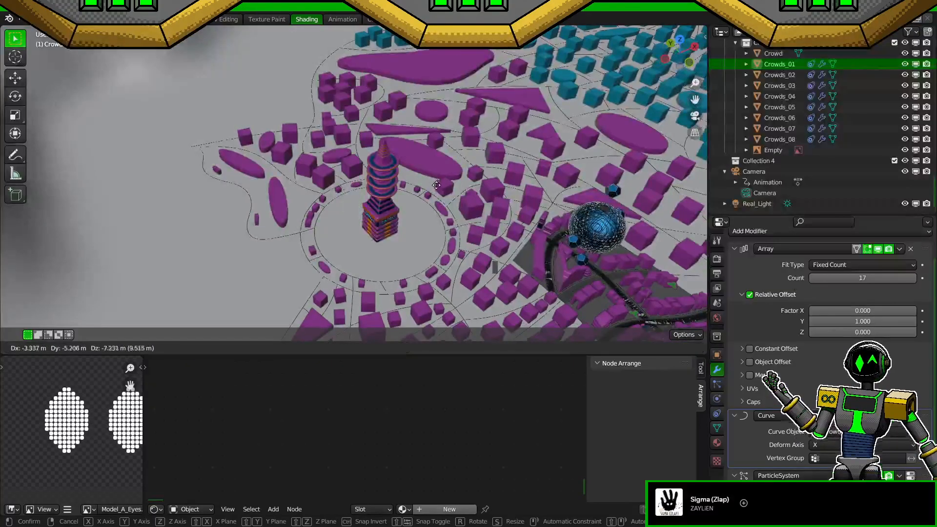
right_click(446, 184)
key(g)
click(446, 188)
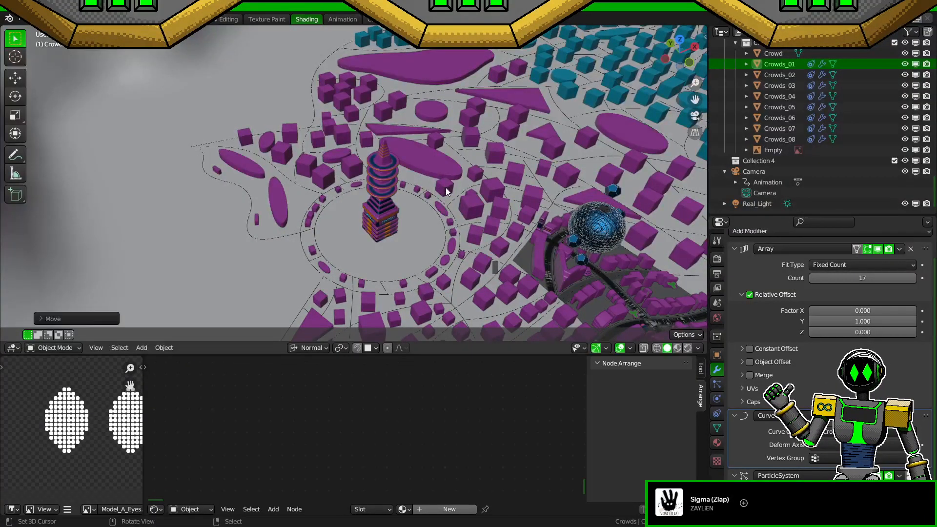
key(KP_Divide)
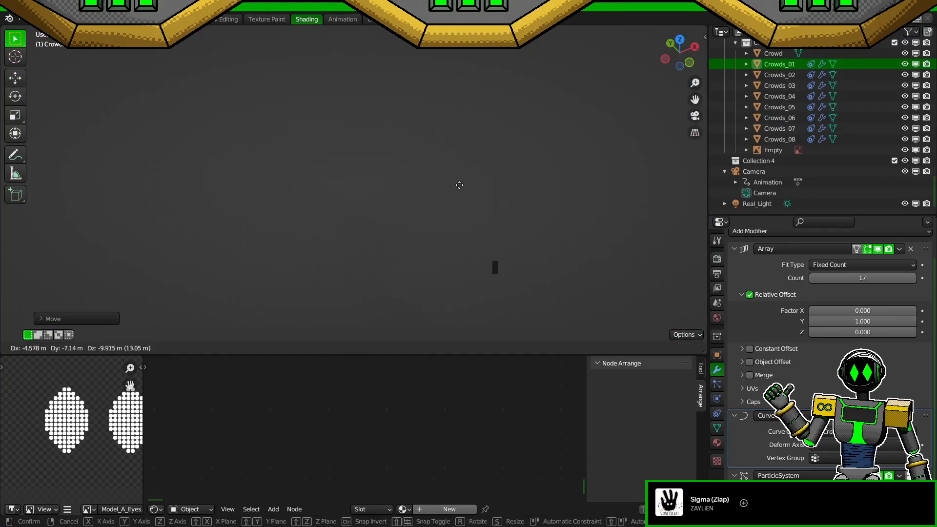
key(g)
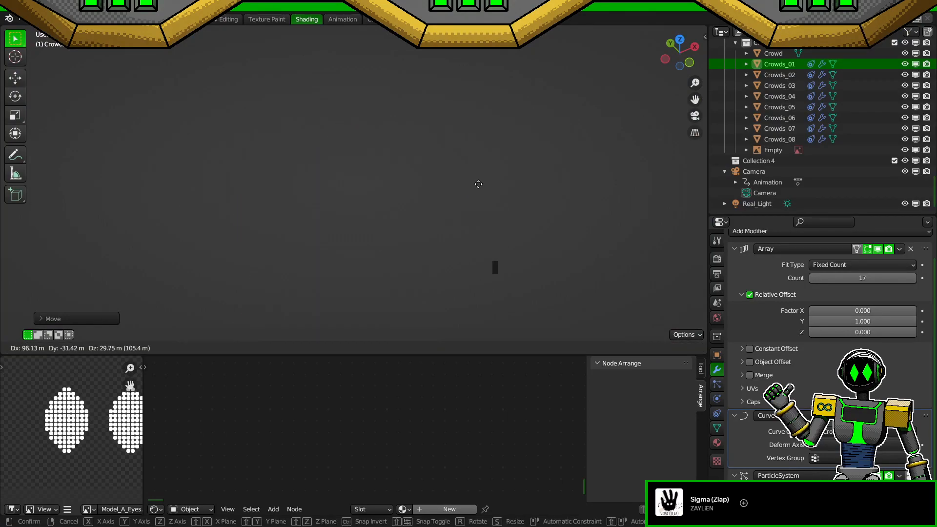
click(479, 184)
Step: Frame Crowds_01 and test its movement along the path from close up, cancelling each move
key(KP_Decimal)
scroll(473, 184, down, 7)
middle_drag(473, 184, 506, 155)
key(g)
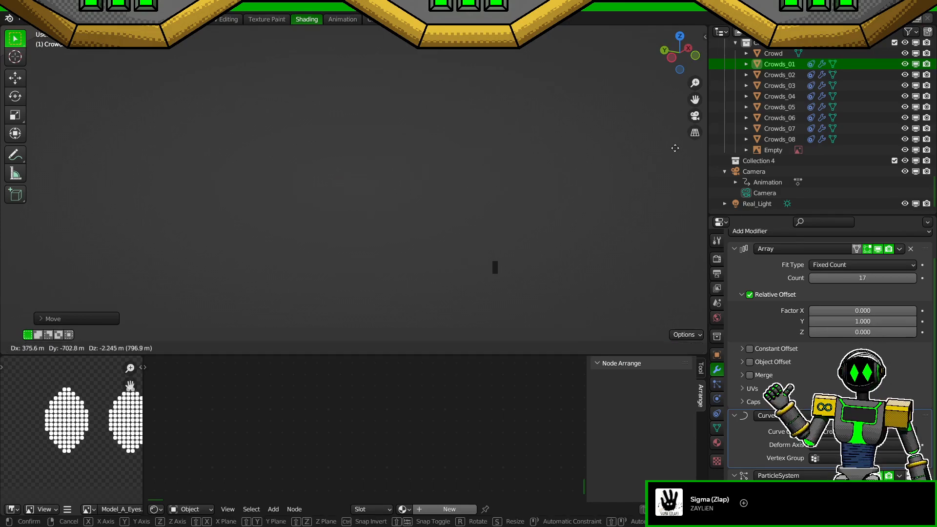
right_click(381, 239)
scroll(382, 240, up, 9)
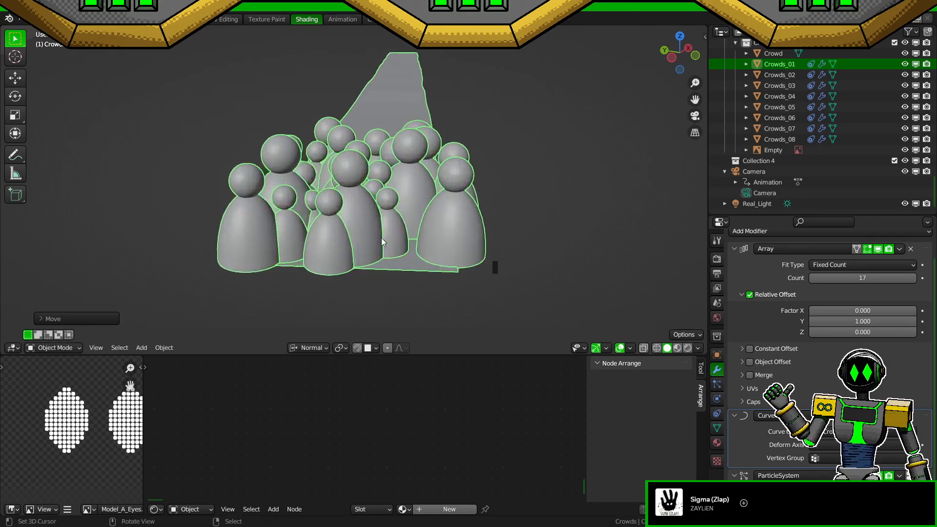
key(g)
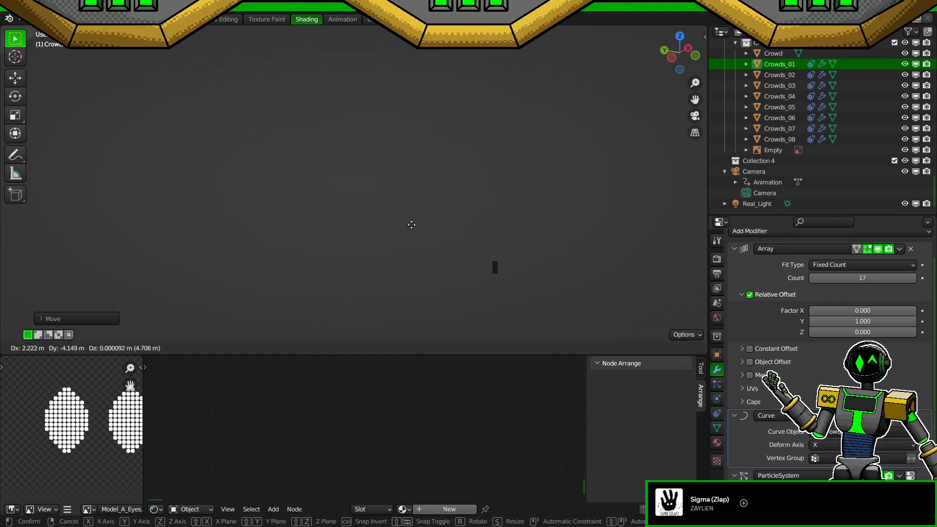
right_click(408, 224)
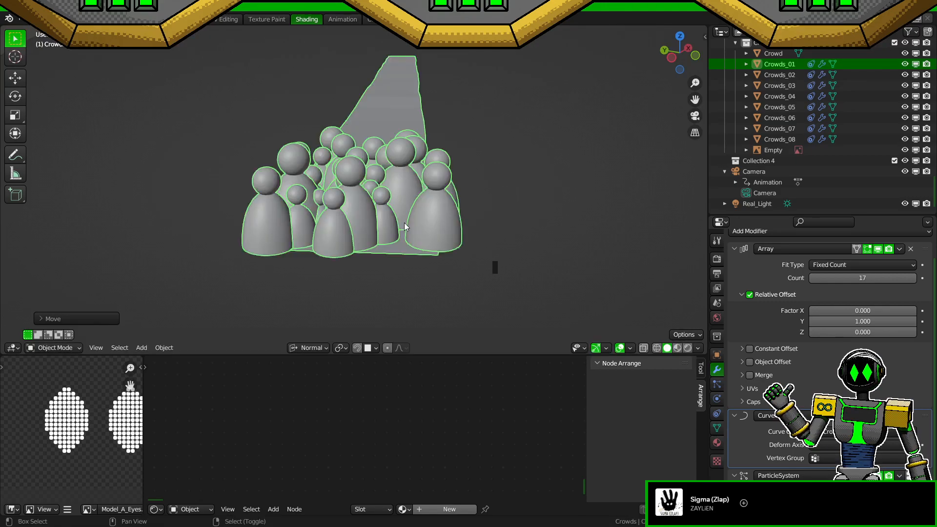
Step: Try placing the Curve modifier above the Array modifier, test a move of Crowds_01 and restore the modifier order
drag(925, 416, 926, 243)
scroll(493, 215, down, 2)
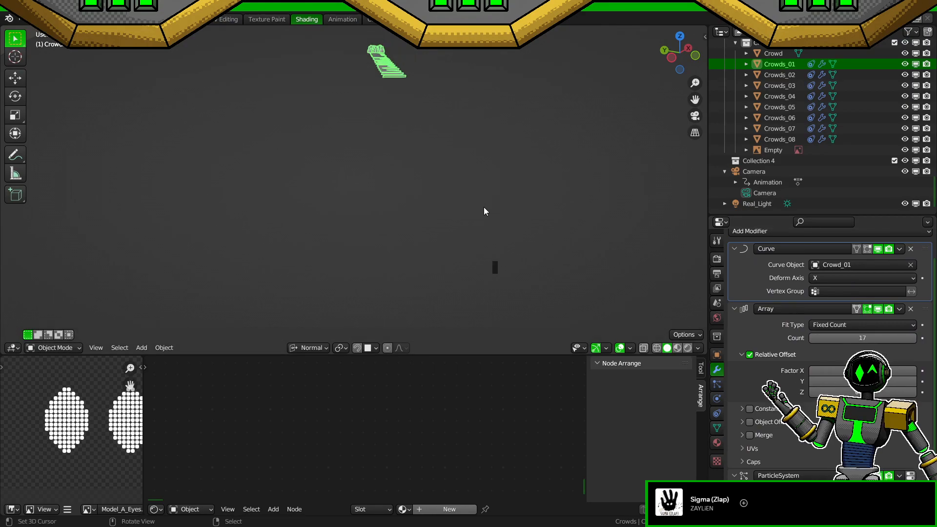
key(KP_Decimal)
scroll(485, 193, down, 4)
key(KP_7)
key(g)
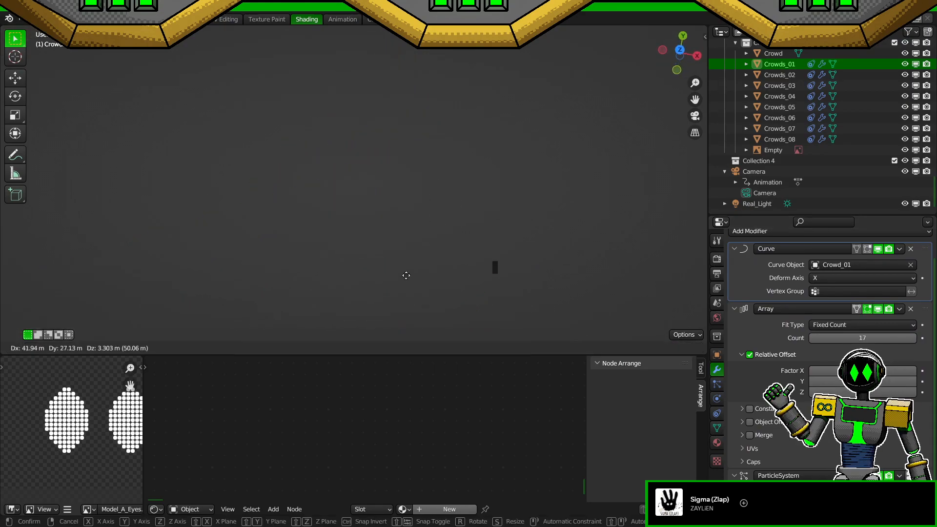
right_click(360, 280)
drag(926, 310, 921, 235)
Step: Set the Curve modifier's deform axis to Y and test it with a cancelled move of Crowds_01
scroll(899, 271, up, 2)
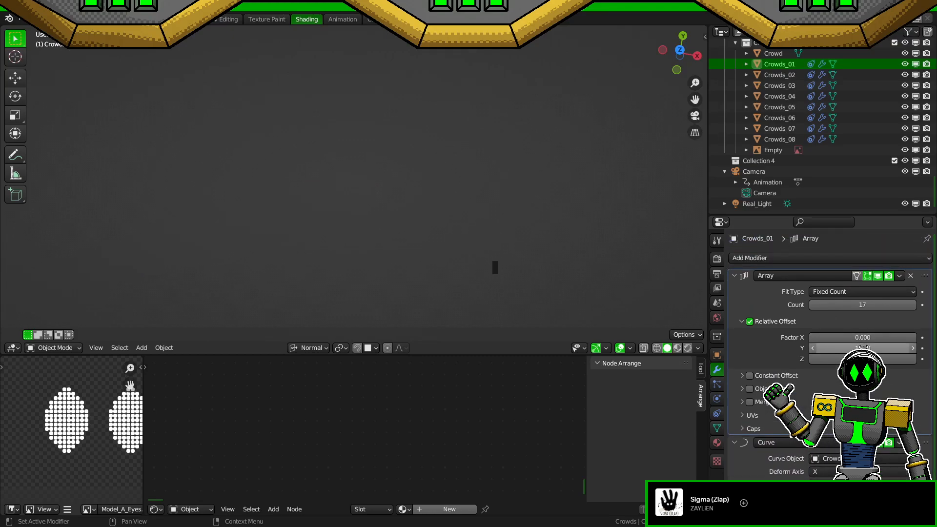
scroll(863, 348, down, 1)
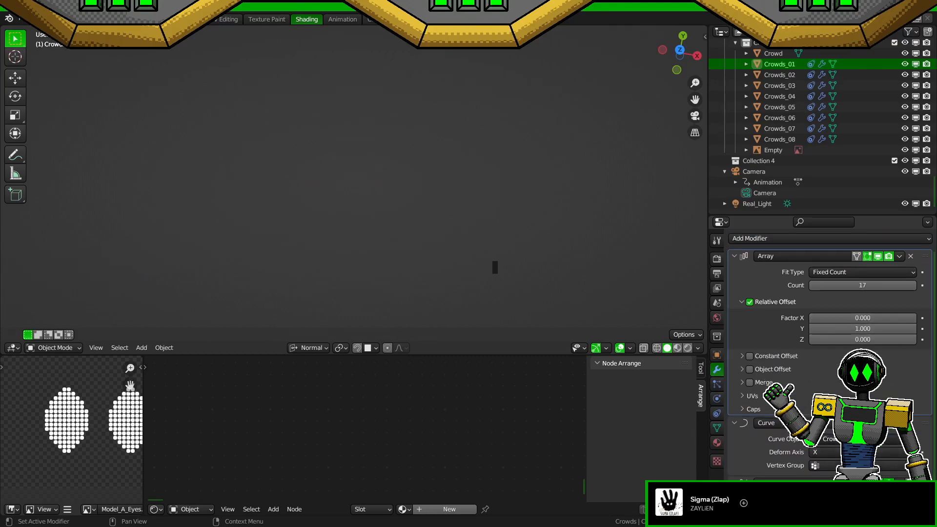
click(867, 329)
key(Return)
click(836, 456)
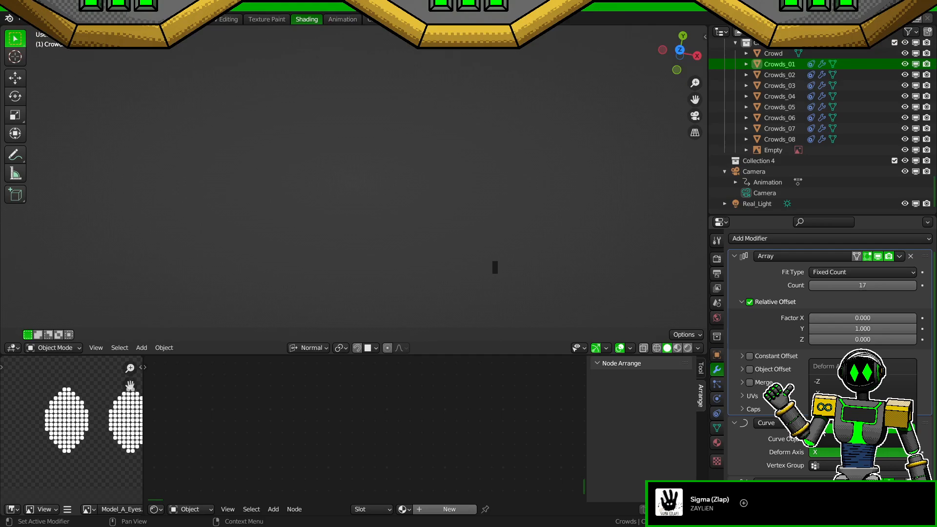
click(830, 438)
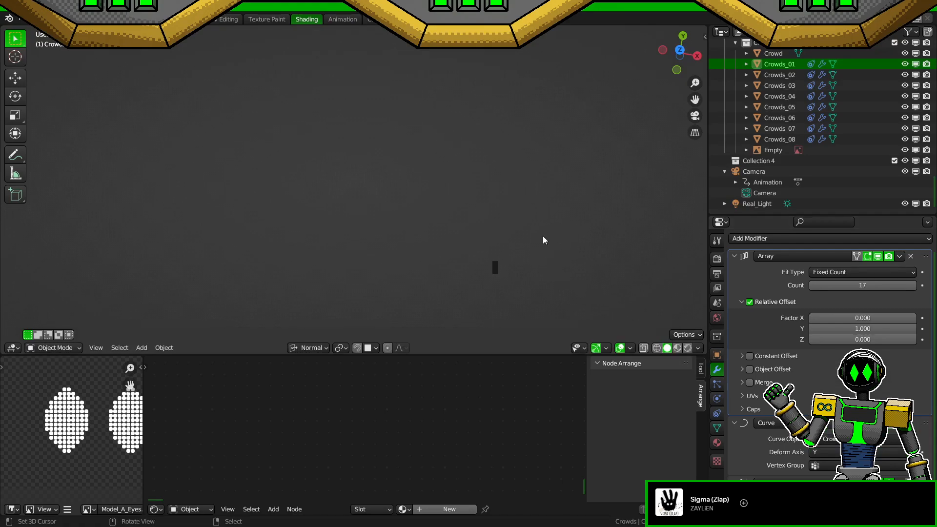
key(g)
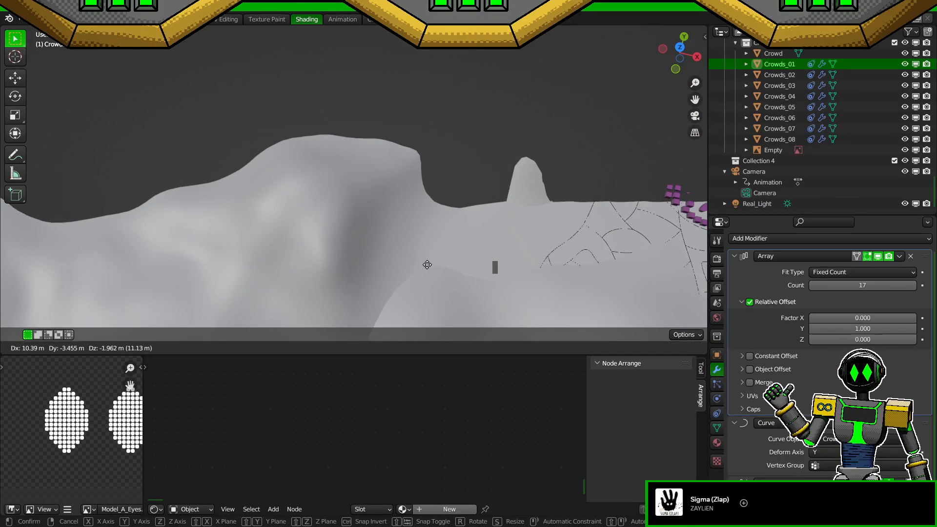
right_click(427, 264)
Step: Try the Array's Constant Offset instead of Relative Offset with a different curve deform axis, testing with a cancelled move
click(750, 303)
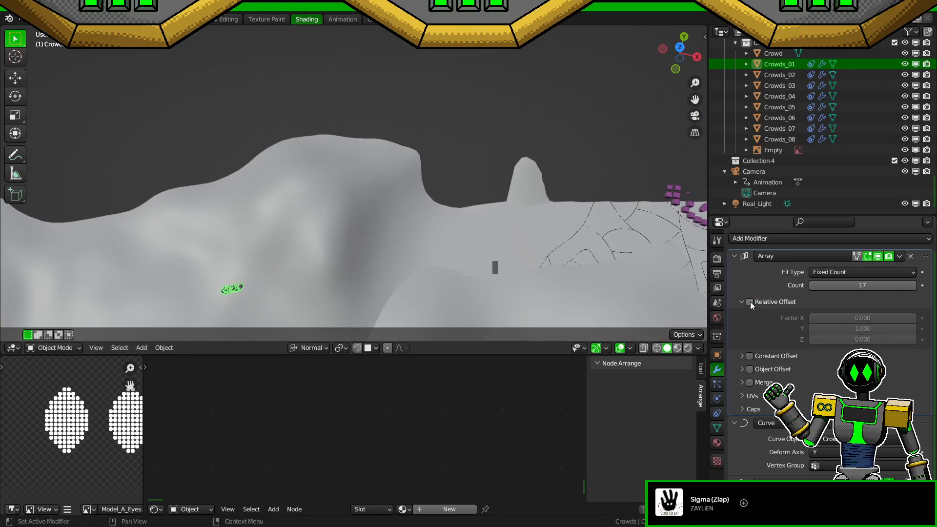
click(750, 356)
click(742, 356)
click(862, 493)
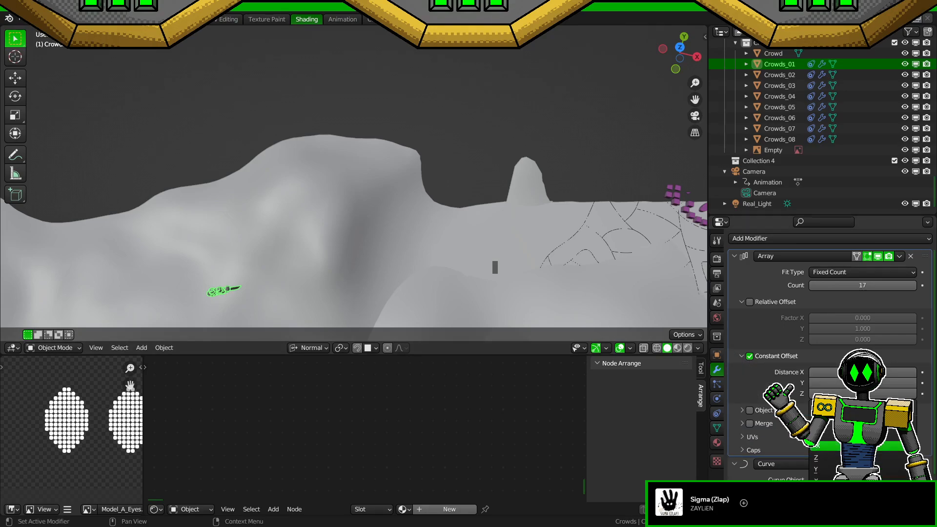
click(816, 479)
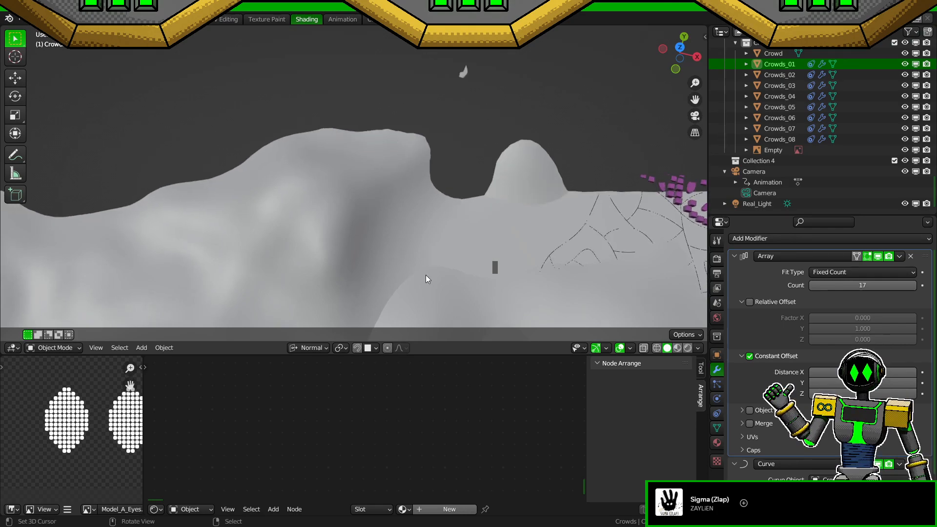
key(KP_Decimal)
key(g)
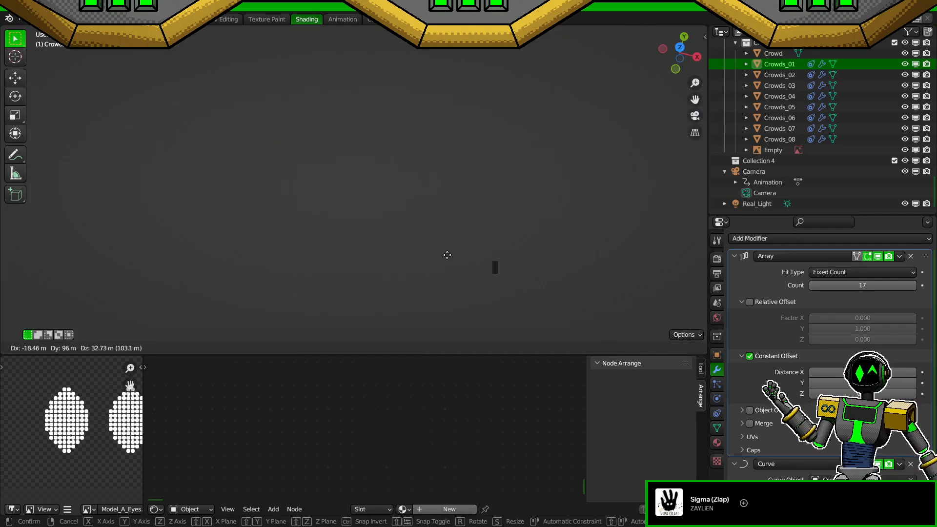
key(Escape)
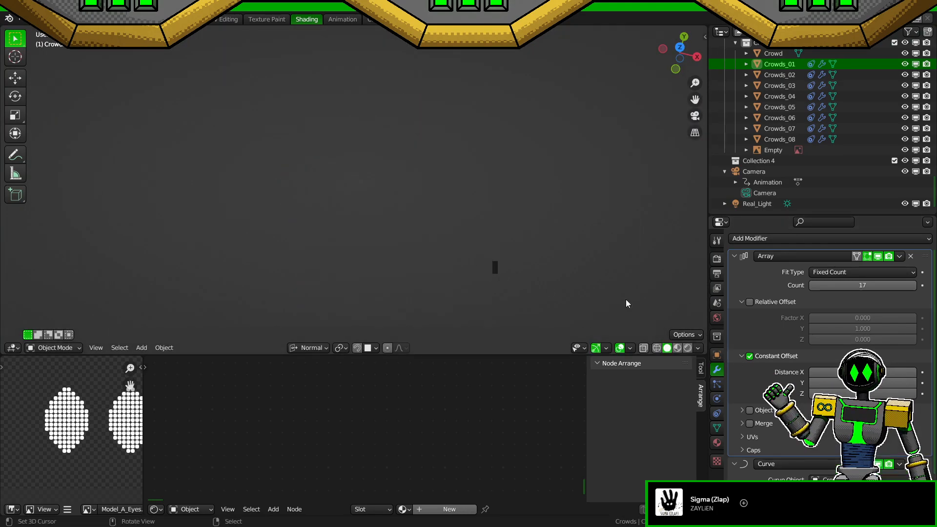
Step: Save the file and remove the Curve modifier from Crowds_01
key(KP_Divide)
middle_drag(546, 241, 524, 289)
key(ctrl+s)
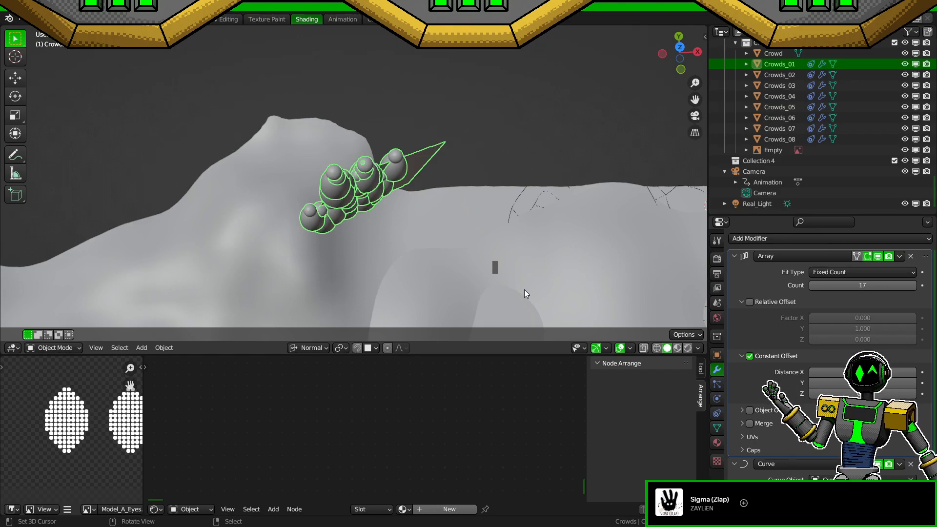
click(911, 464)
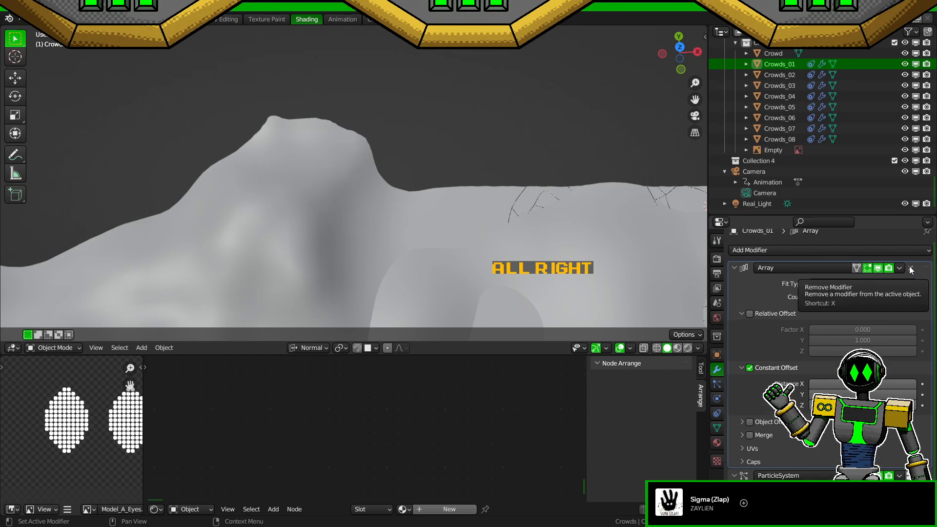
middle_drag(516, 288, 620, 220)
scroll(504, 225, down, 9)
middle_drag(503, 226, 556, 276)
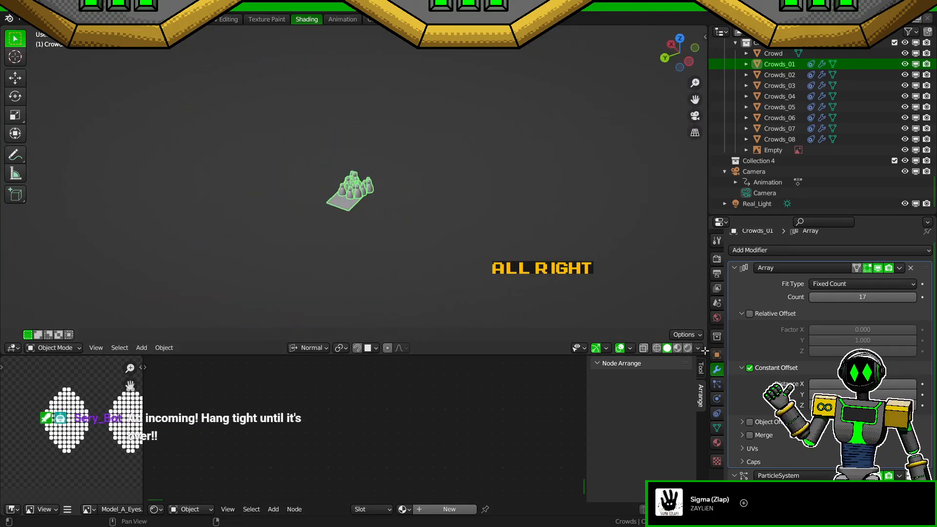
Step: Clear the location of Crowds_01 to 0 m on all axes and frame it in the view
click(717, 355)
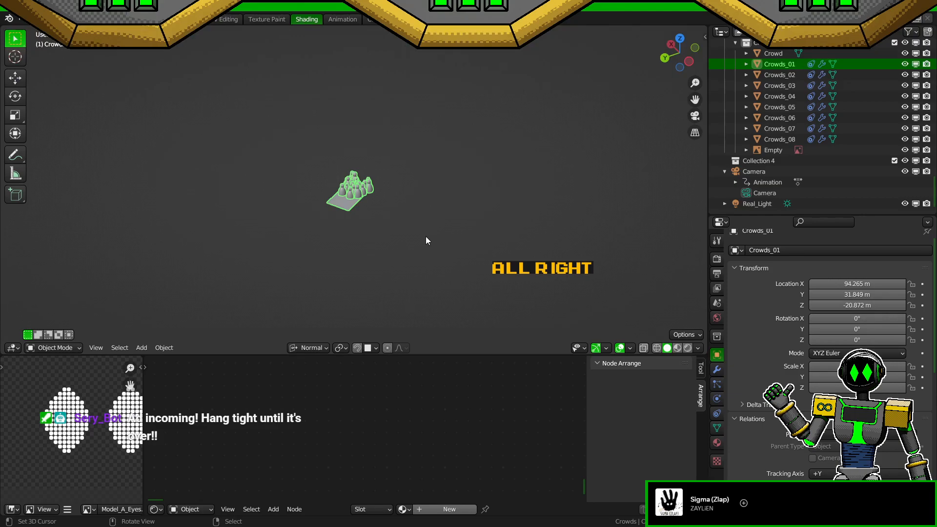
key(alt+g)
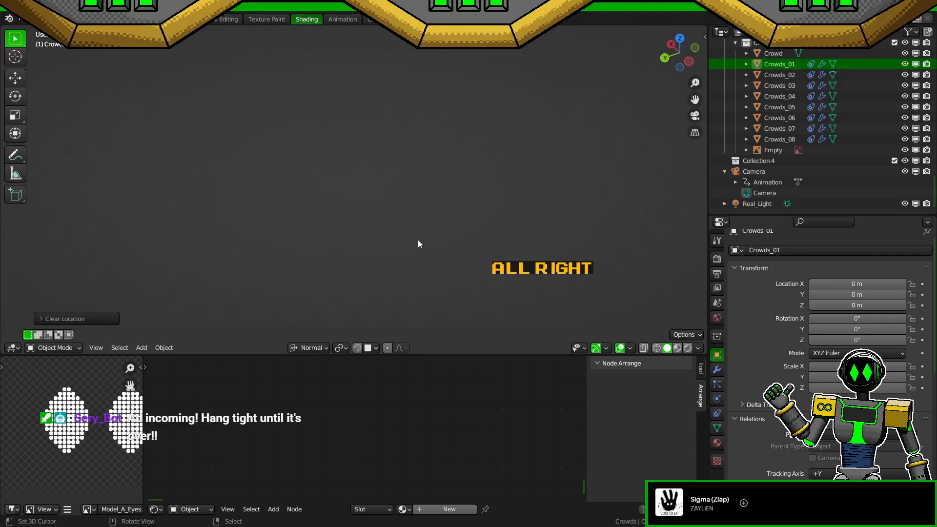
key(KP_Decimal)
middle_drag(418, 242, 473, 257)
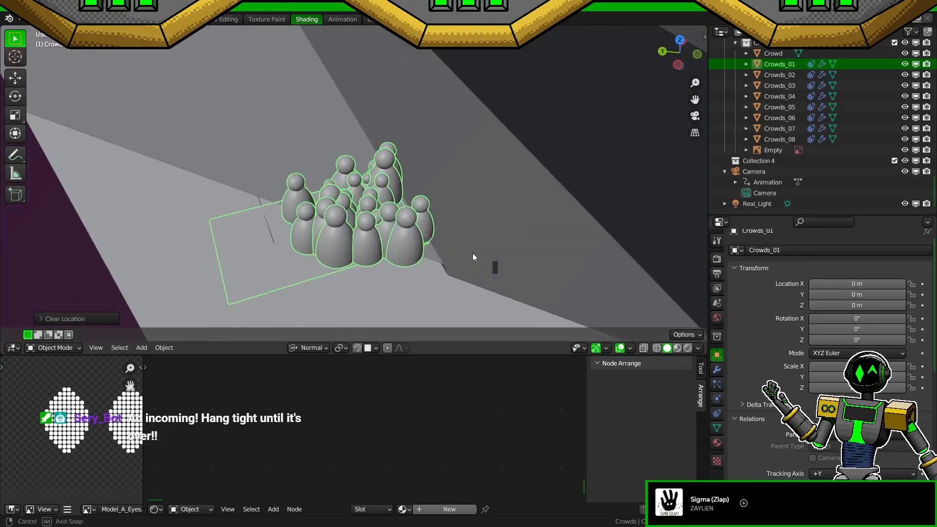
Step: Disable the Array modifier's Constant Offset on Crowds_01 and enable its Relative Offset
click(717, 370)
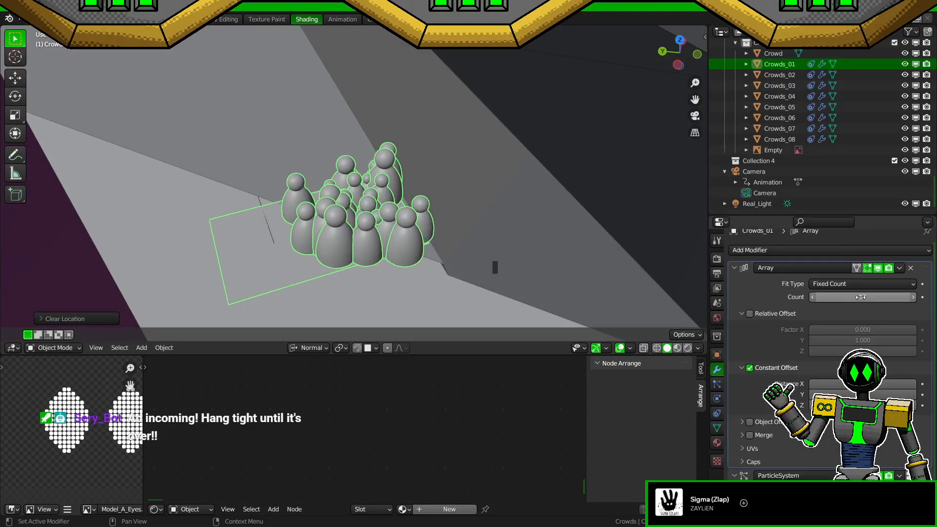
click(750, 368)
click(750, 314)
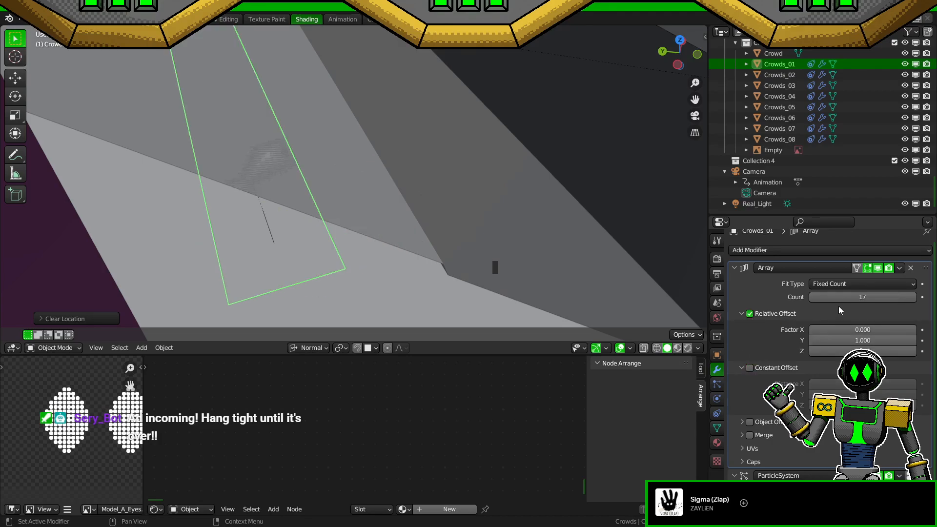
Step: Set the Array modifier's fit type to Fit Length for Crowds_01 and save the file
click(840, 284)
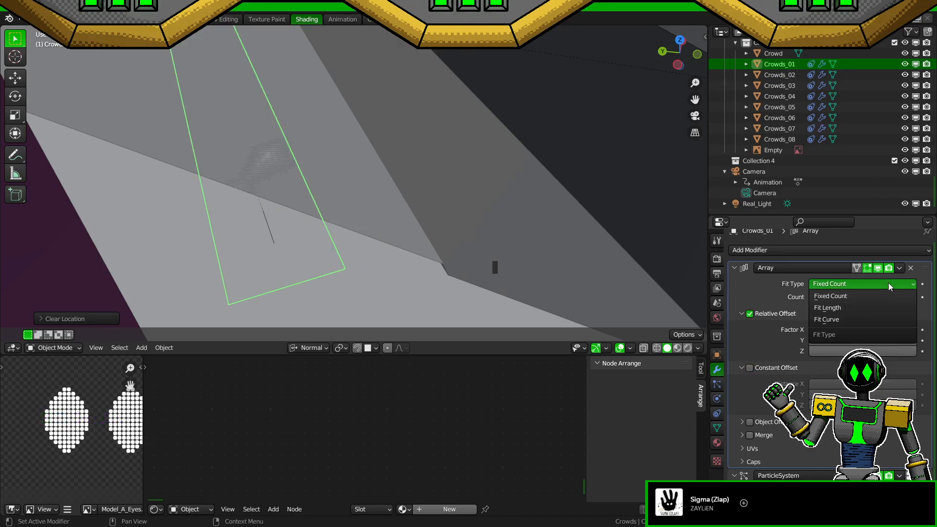
click(841, 309)
middle_drag(415, 249, 432, 254)
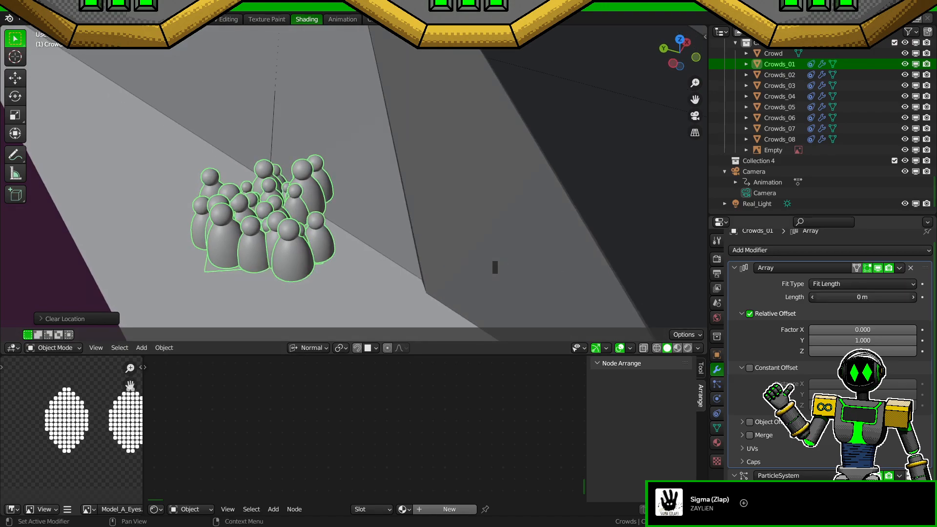
mouse_move(861, 293)
mouse_down()
mouse_move(883, 293)
mouse_move(847, 293)
mouse_up()
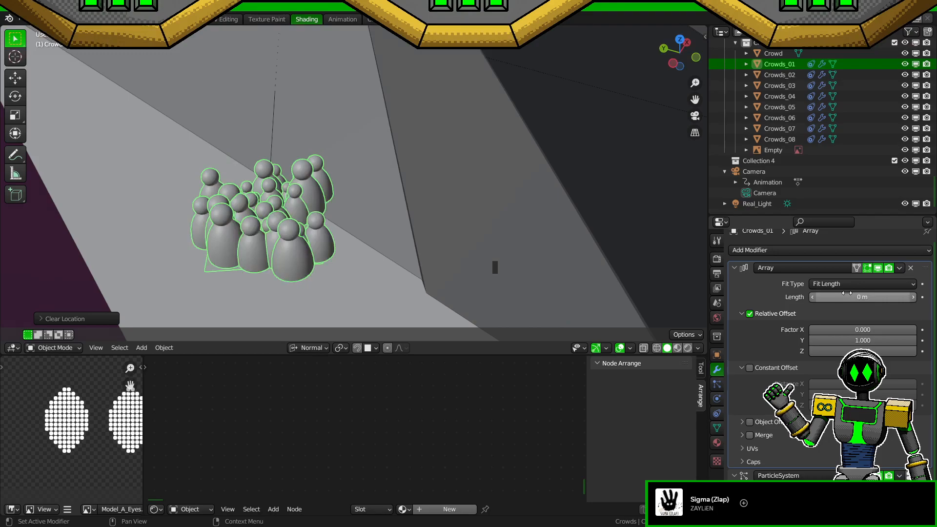
key(ctrl+s)
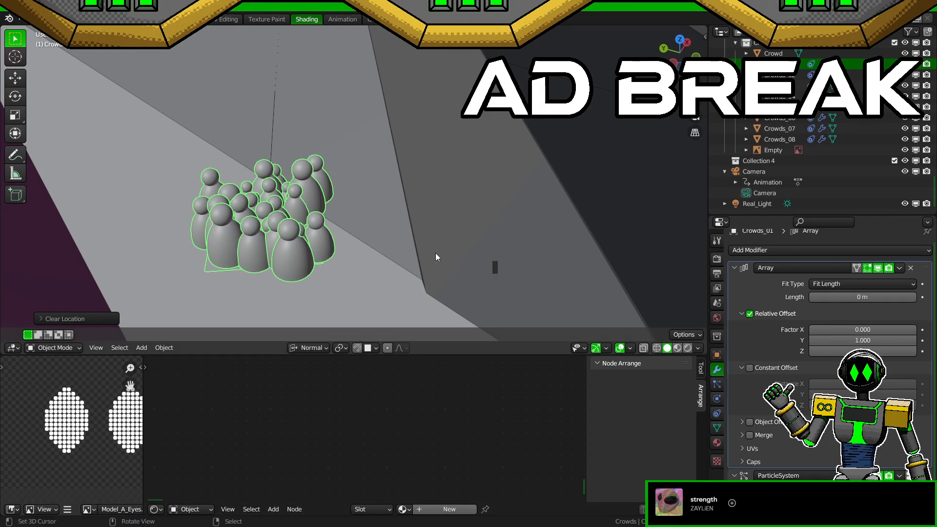
middle_drag(434, 254, 409, 255)
key(ctrl+s)
middle_drag(358, 168, 431, 252)
scroll(406, 234, up, 2)
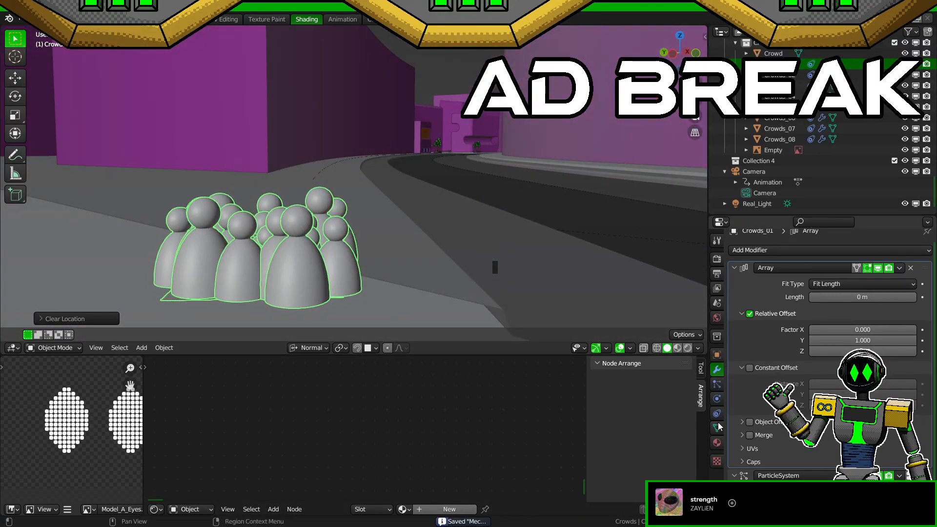
Step: Expand the Render settings of the Crowds_01 particle system and save the file
click(717, 384)
scroll(757, 391, down, 10)
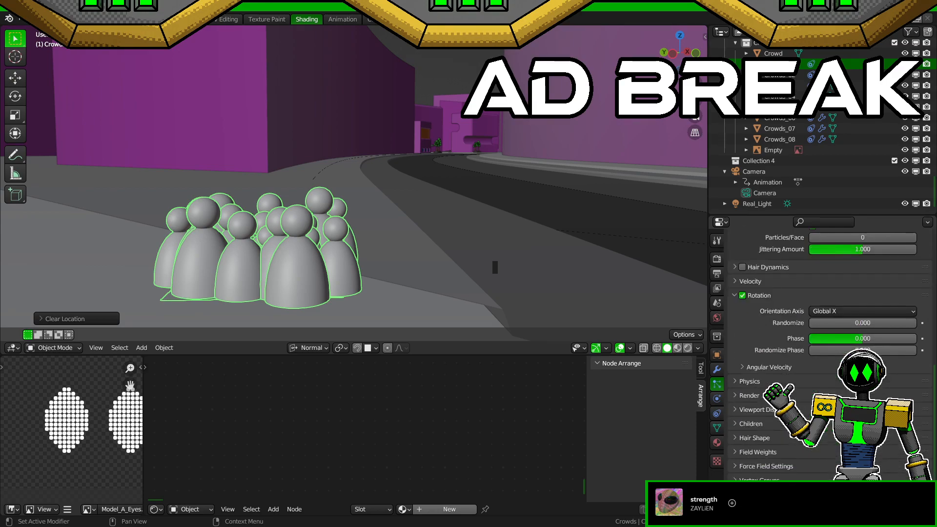
click(737, 396)
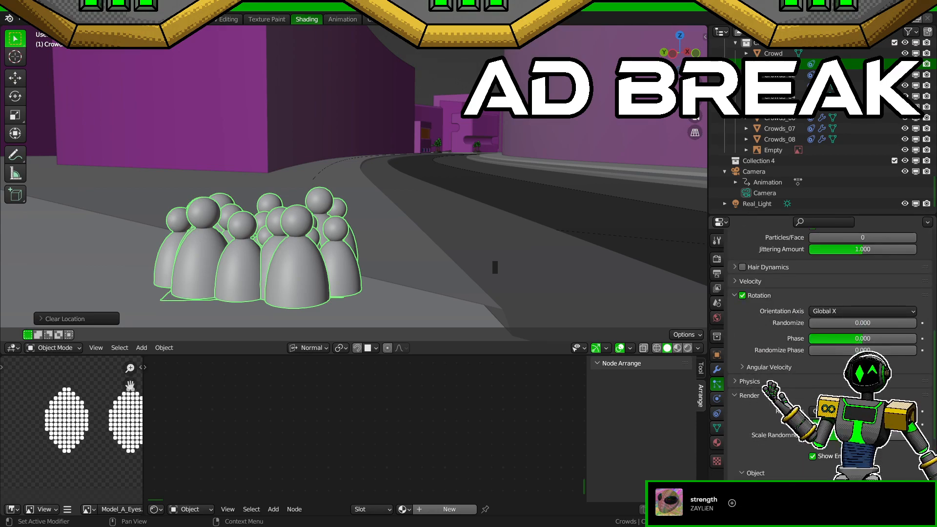
key(ctrl+s)
Step: Reduce the Crowds_01 particle emission number to 5, lower it further to 2, and set the seed to 2
scroll(859, 326, up, 10)
click(859, 326)
text(5)
key(Return)
middle_drag(453, 241, 481, 273)
click(866, 325)
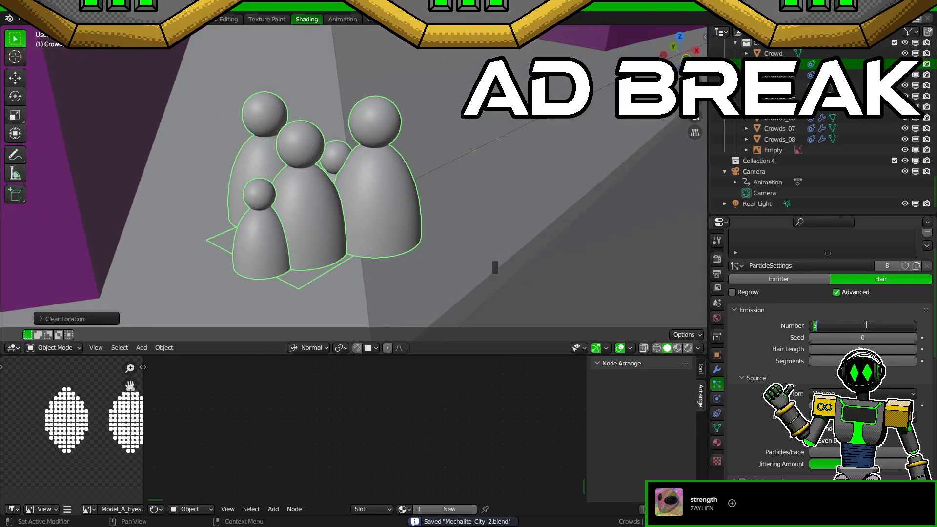
text(2)
key(Return)
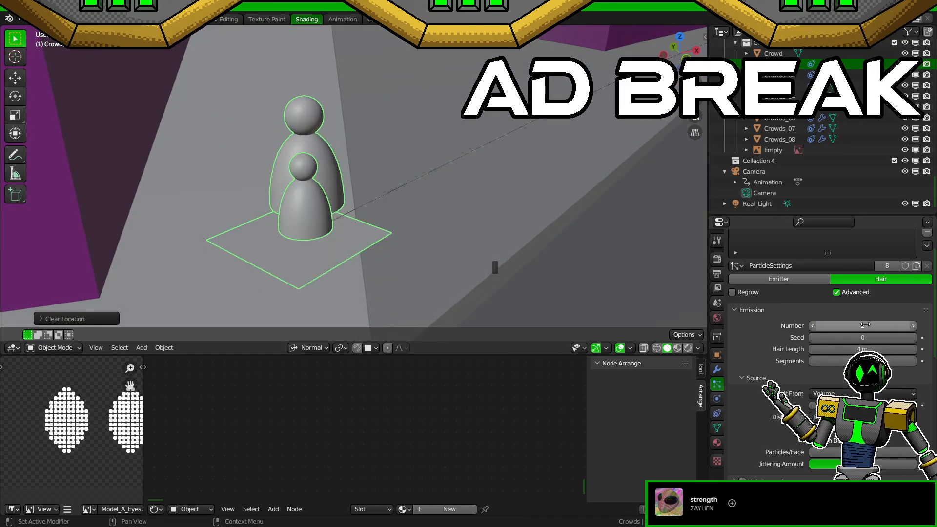
click(913, 337)
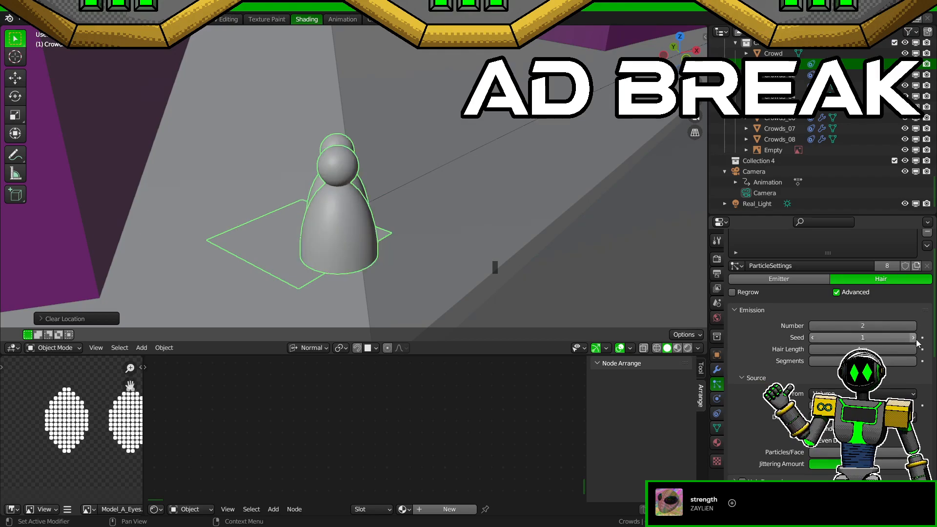
click(914, 338)
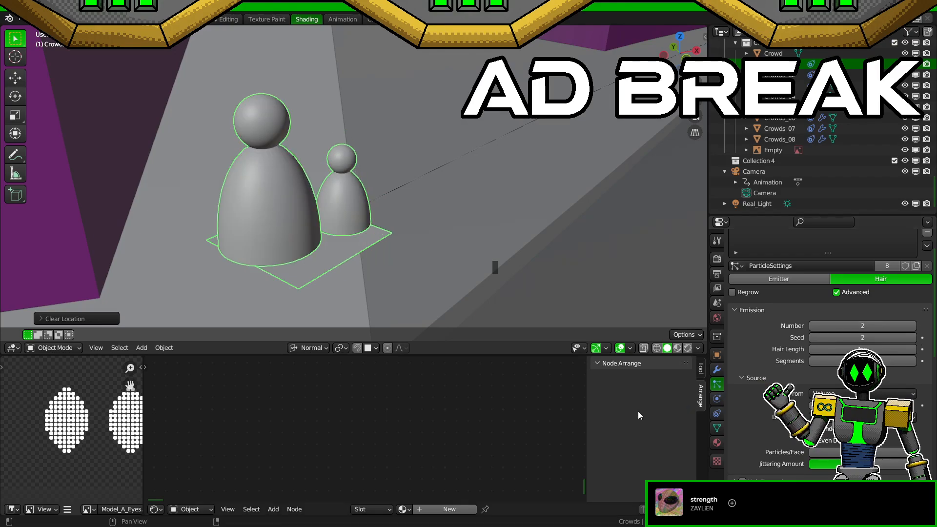
Step: Set the Follow Path constraint's offset on Crowds_01 to 80 and save the file
click(721, 368)
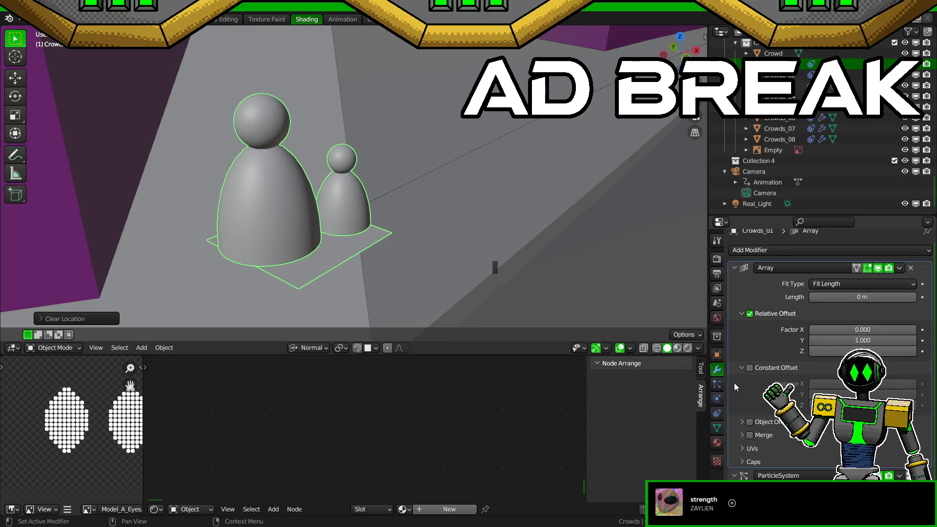
click(717, 398)
click(717, 413)
drag(864, 305, 893, 306)
key(Escape)
scroll(464, 269, down, 6)
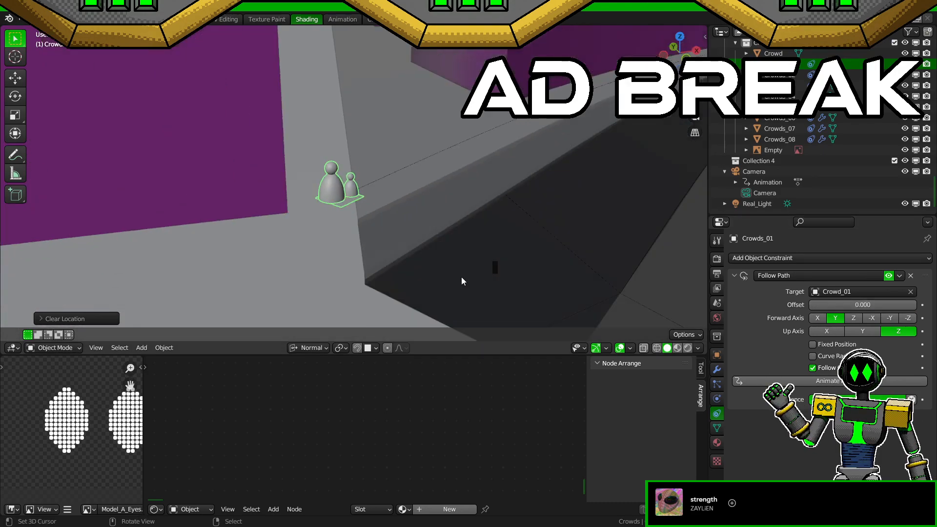
scroll(463, 280, down, 3)
click(866, 304)
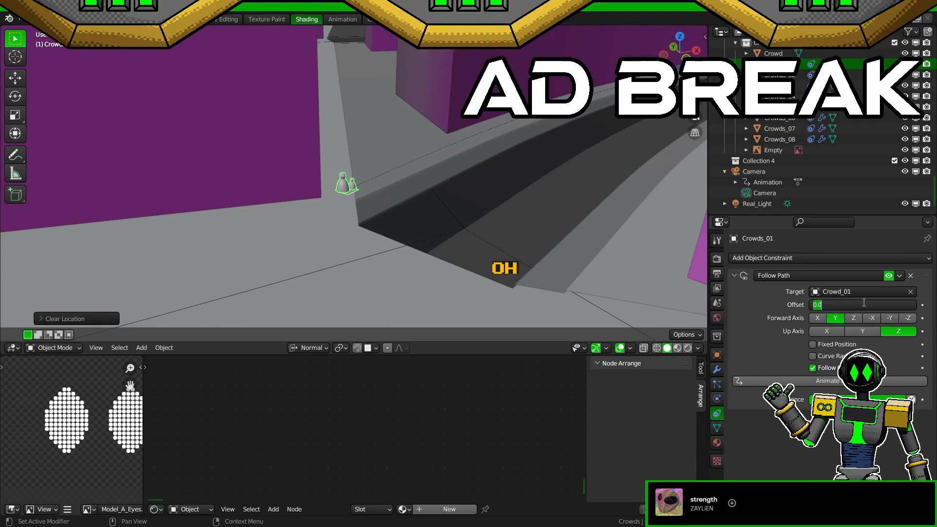
text(80)
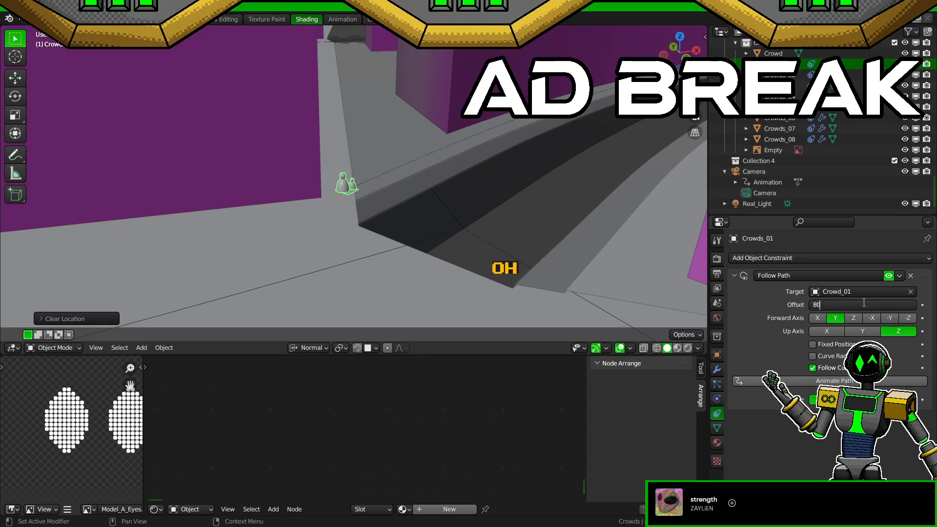
key(Return)
key(ctrl+s)
Step: Switch the Array modifier on Crowds_01 to Fixed Count and raise its count to 30
click(717, 369)
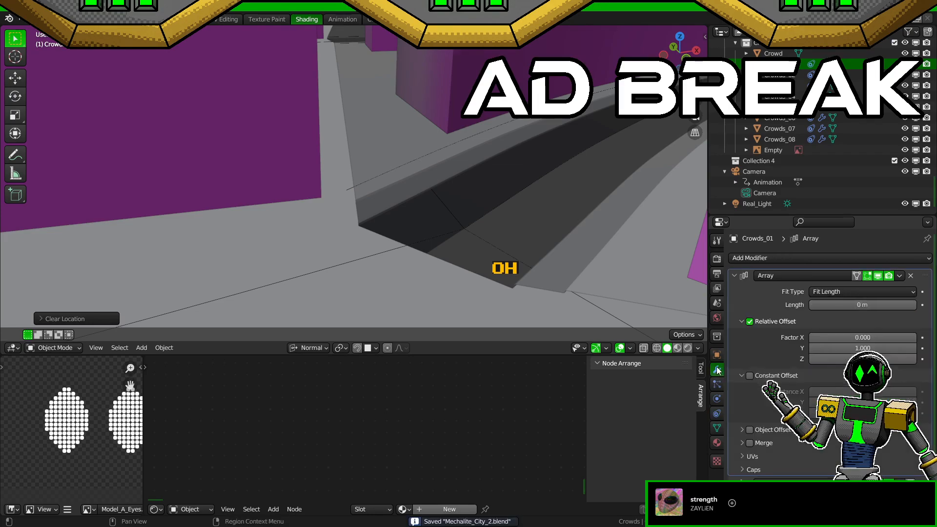
click(891, 293)
click(891, 304)
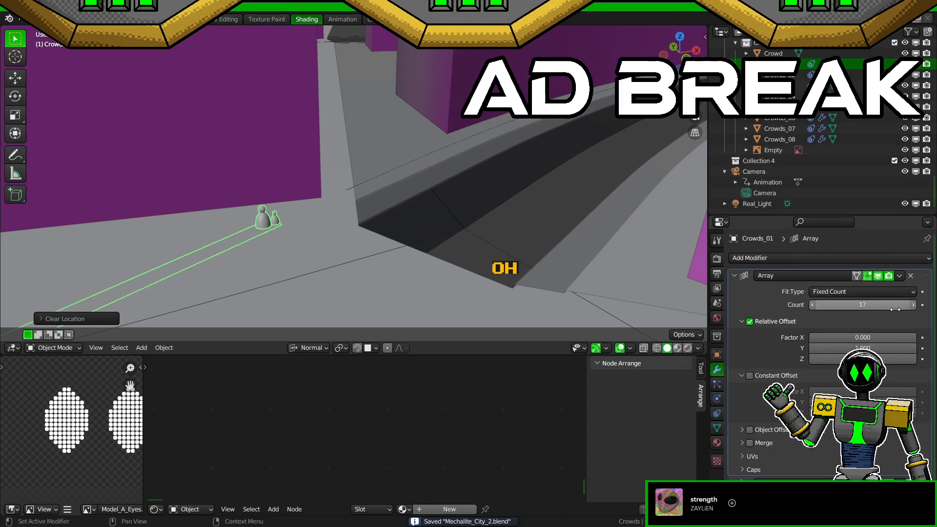
click(914, 305)
click(914, 305)
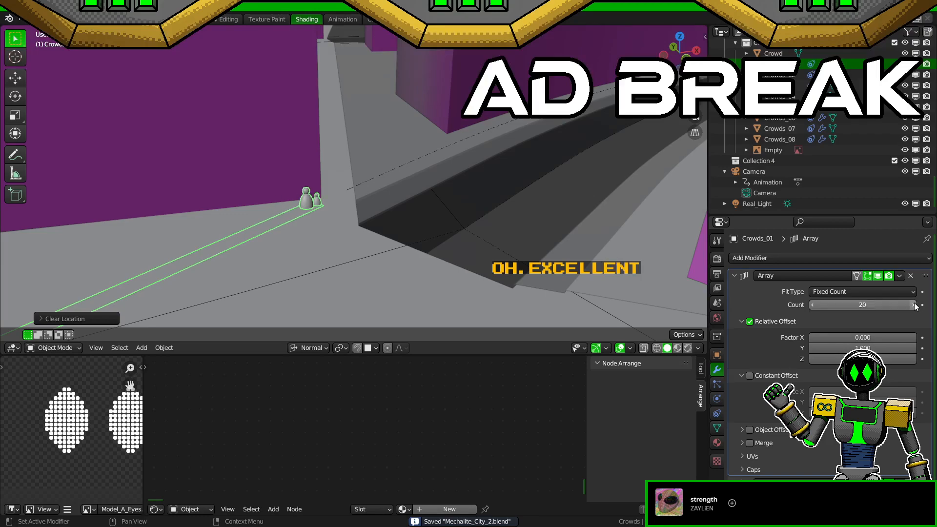
click(914, 305)
click(913, 305)
click(913, 305)
click(914, 305)
click(913, 305)
click(914, 305)
click(914, 306)
click(914, 305)
click(914, 305)
click(914, 305)
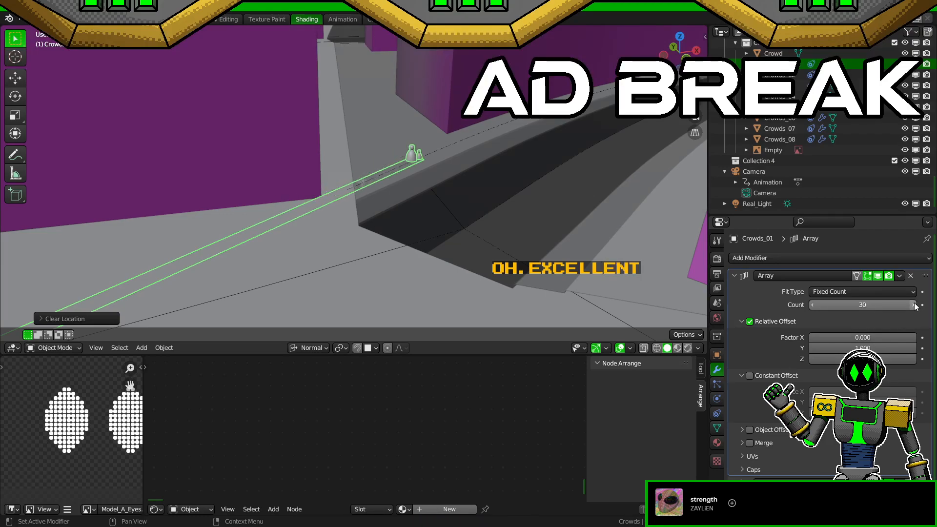
Step: Adjust the Follow Path offset of Crowds_01 to about 95.11 to shift the array along the pavement curve
click(718, 414)
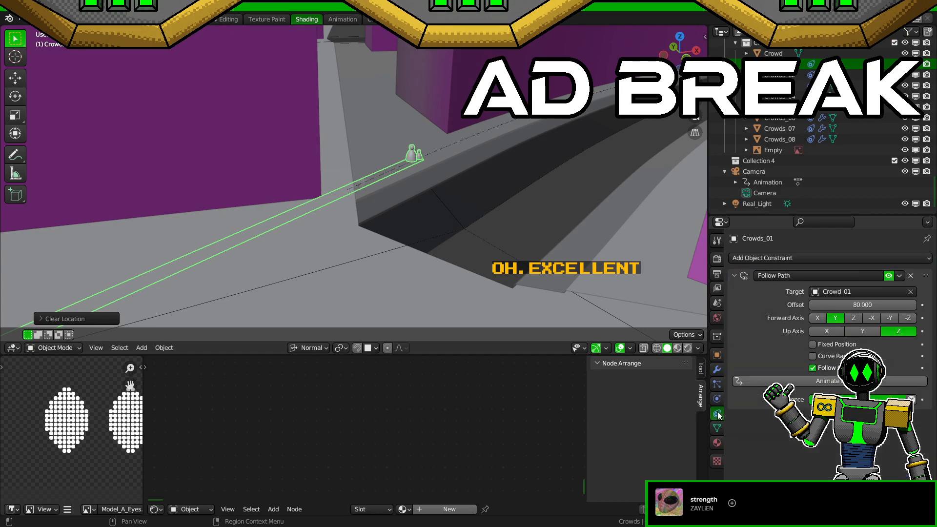
scroll(414, 257, up, 2)
scroll(414, 256, up, 3)
shift+middle_drag(508, 243, 502, 273)
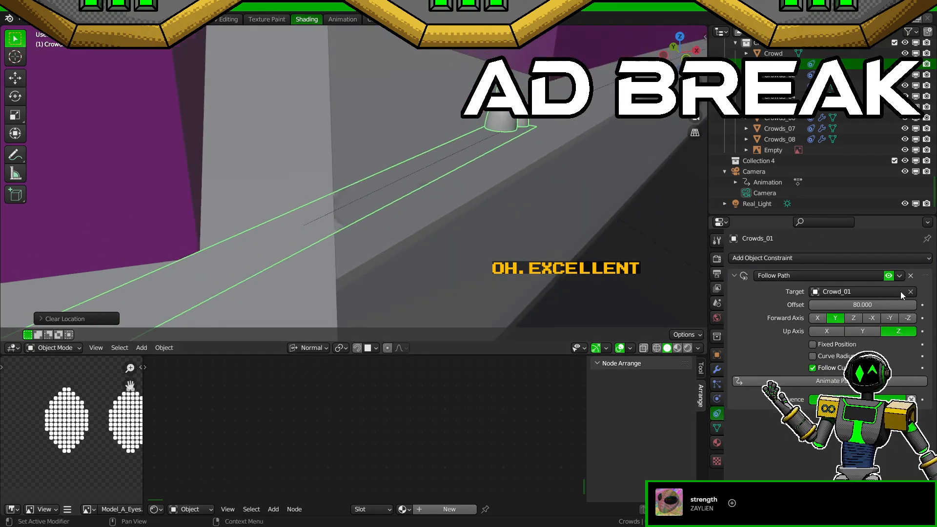
drag(874, 305, 917, 305)
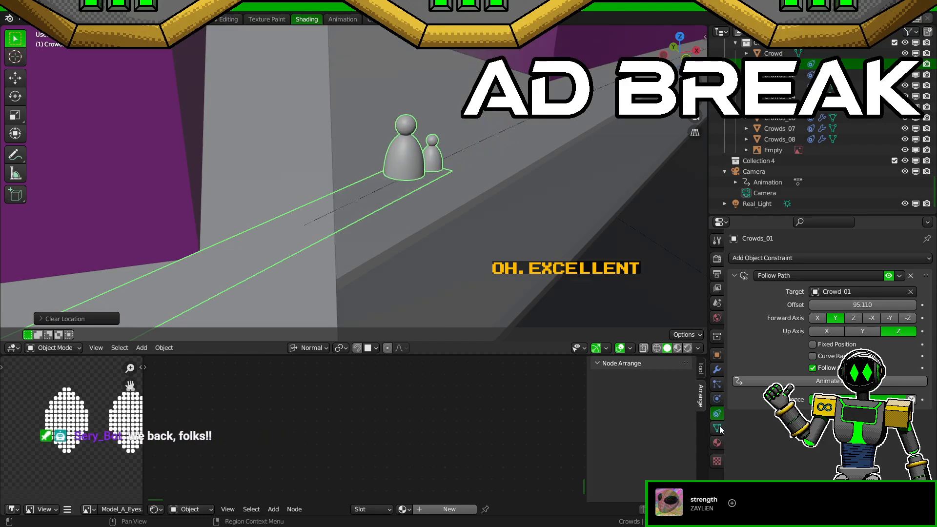
Step: Save the file, change the path animation frame count of the Crowd_01 curve, and reselect Crowds_01
click(367, 195)
key(ctrl+s)
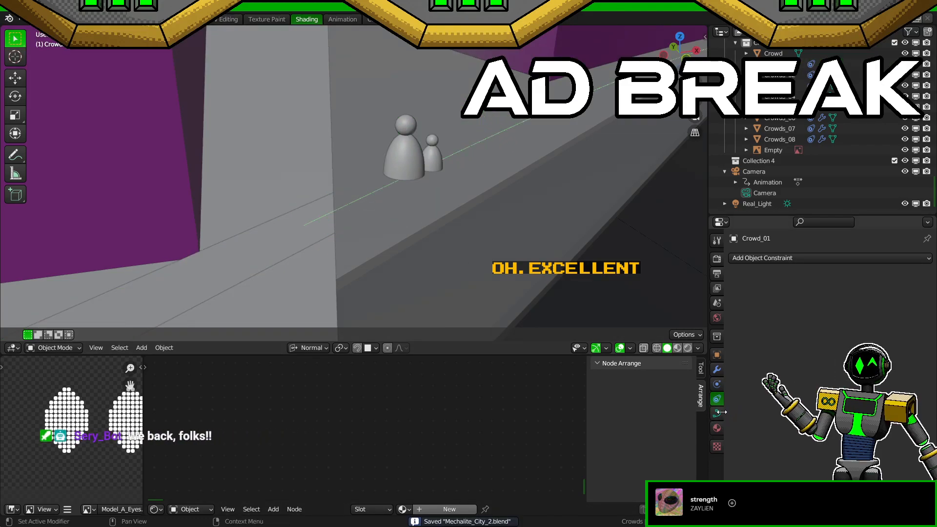
click(717, 414)
double_click(860, 461)
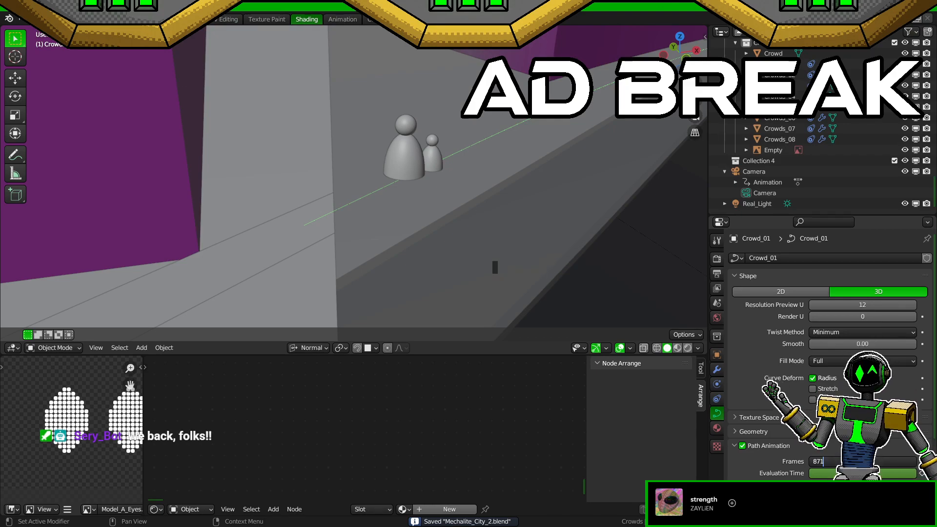
text(0)
key(Return)
click(606, 73)
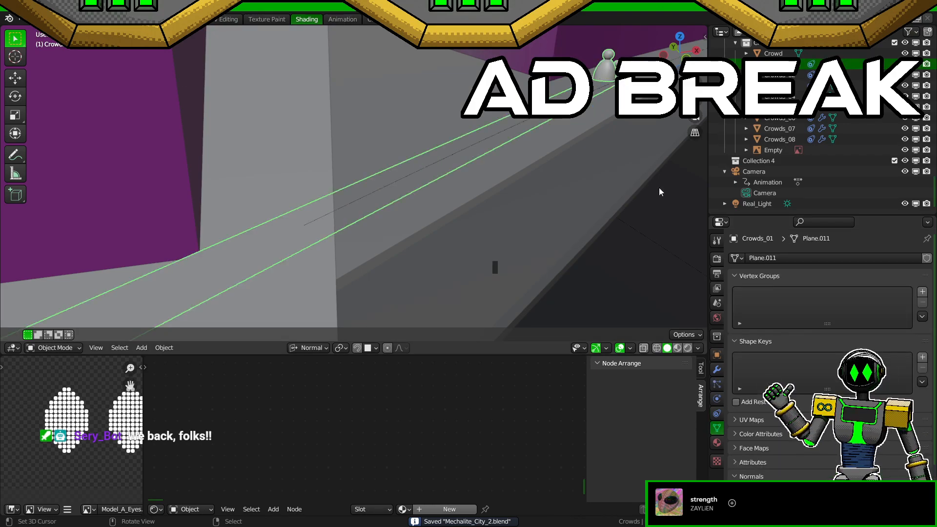
Step: Snap the 3D cursor to the selected Crowds_01 plane
click(717, 414)
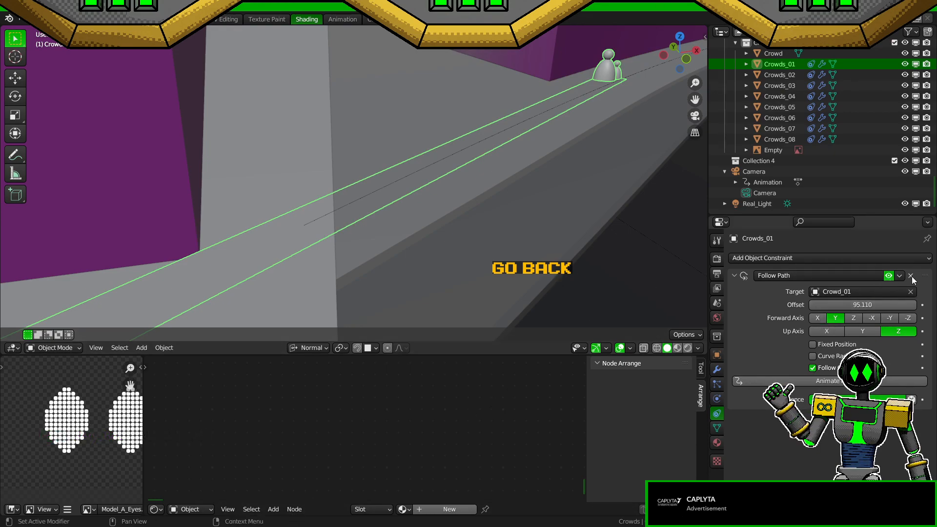
click(858, 262)
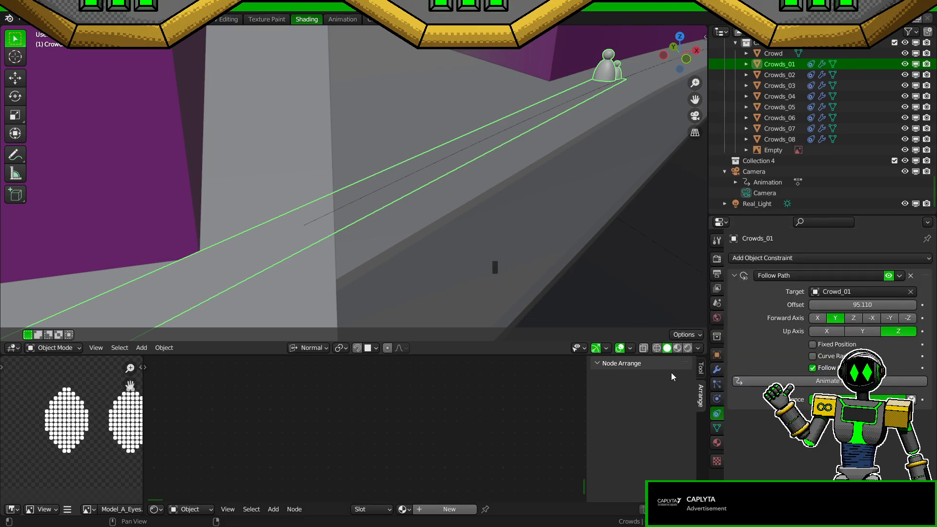
click(717, 370)
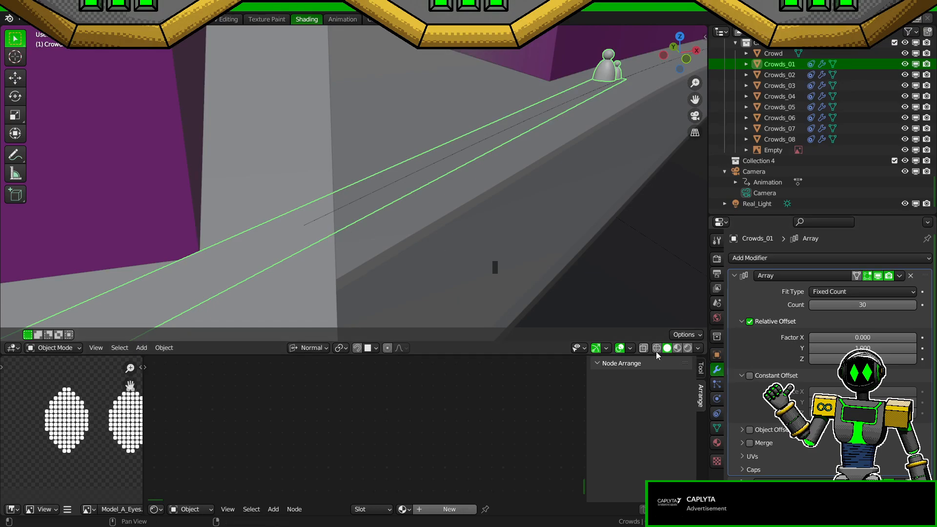
key(shift+s)
key(2)
scroll(458, 279, down, 7)
scroll(458, 279, up, 4)
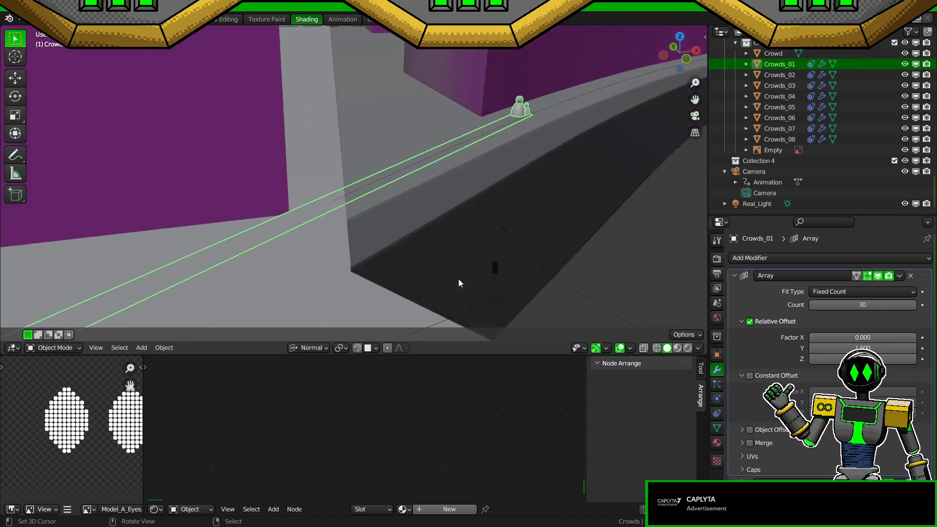
Step: Set the Follow Path constraint's offset on Crowds_01 to 0
click(717, 384)
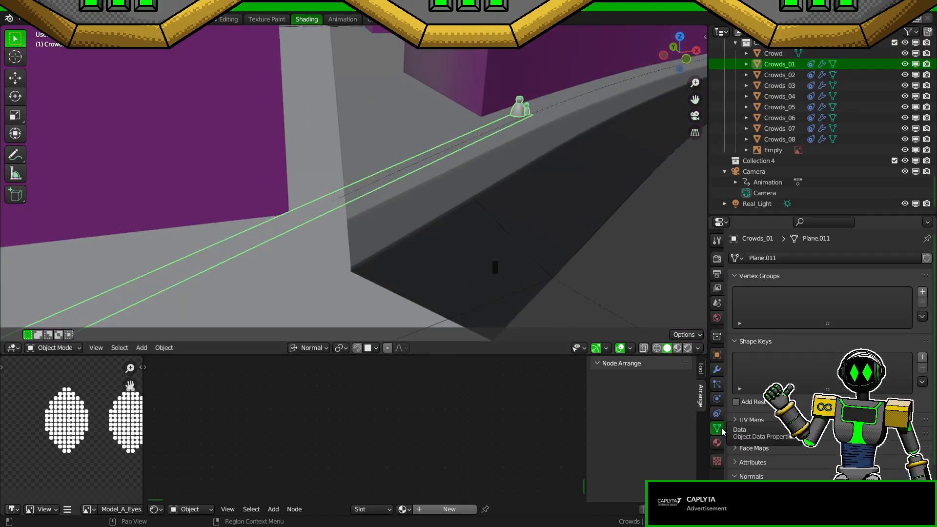
click(718, 414)
click(863, 305)
text(0)
key(Return)
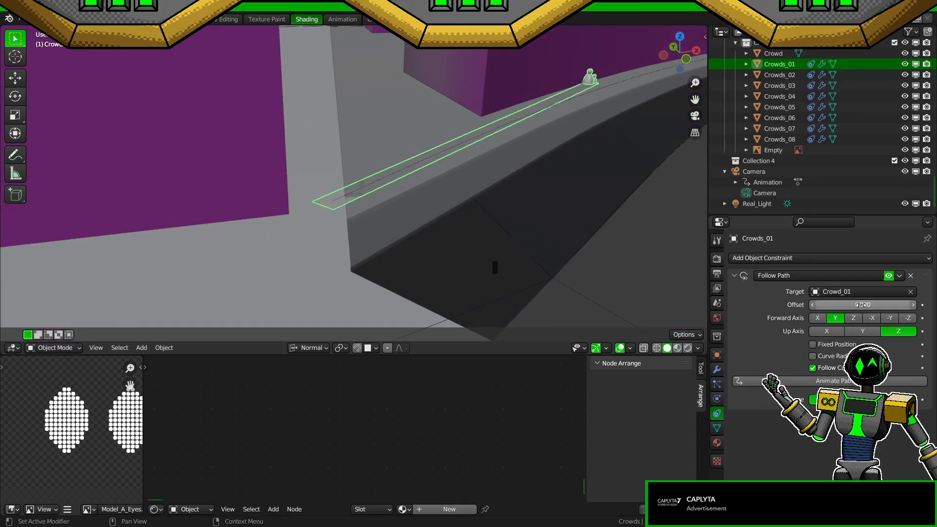
Step: Snap the 3D cursor to Crowds_01 at the start of the pavement curve and save the file
key(shift+s)
key(2)
scroll(421, 252, up, 2)
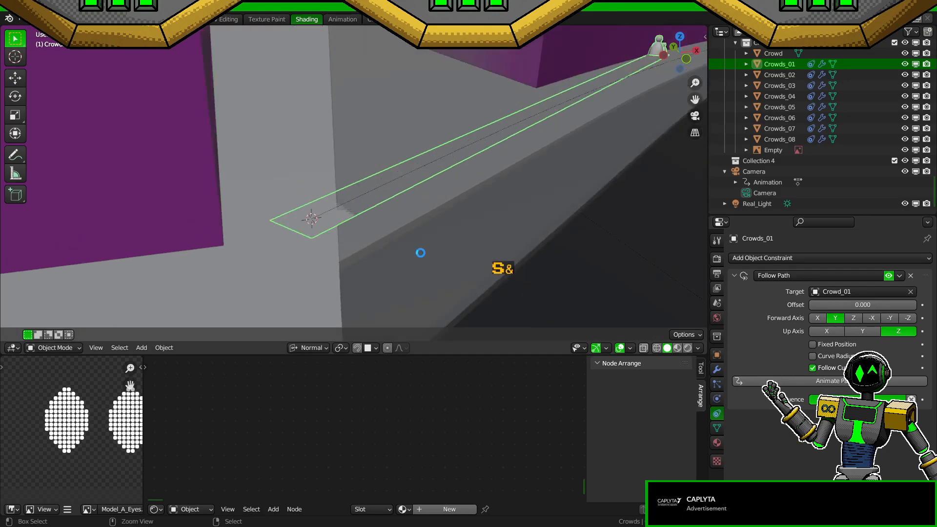
key(ctrl+s)
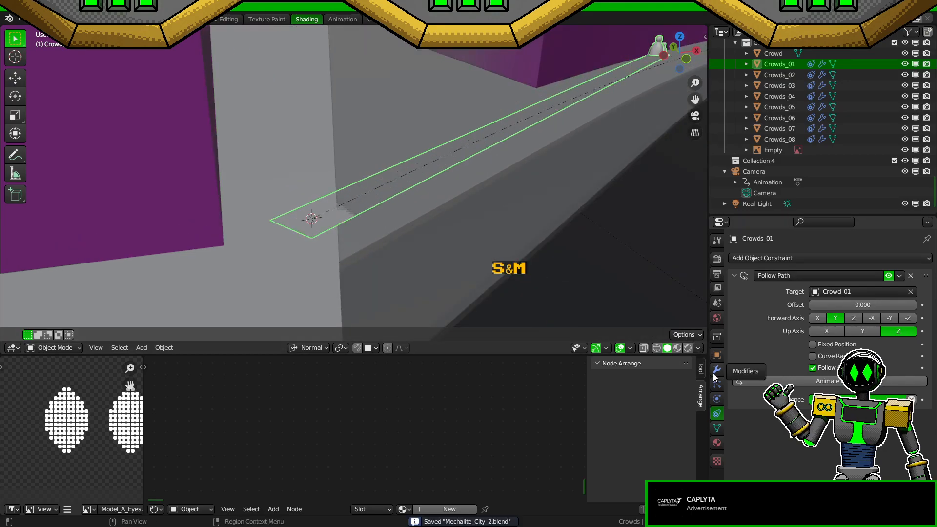
Step: Disable the Follow Path constraint on Crowds_01 and add a Curve modifier placed directly above its ParticleSystem modifier
click(889, 276)
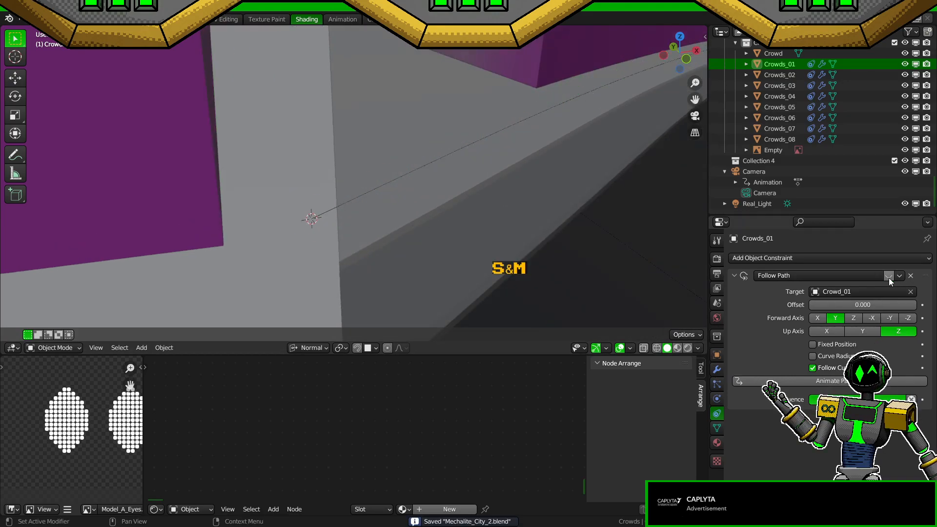
click(717, 369)
click(871, 258)
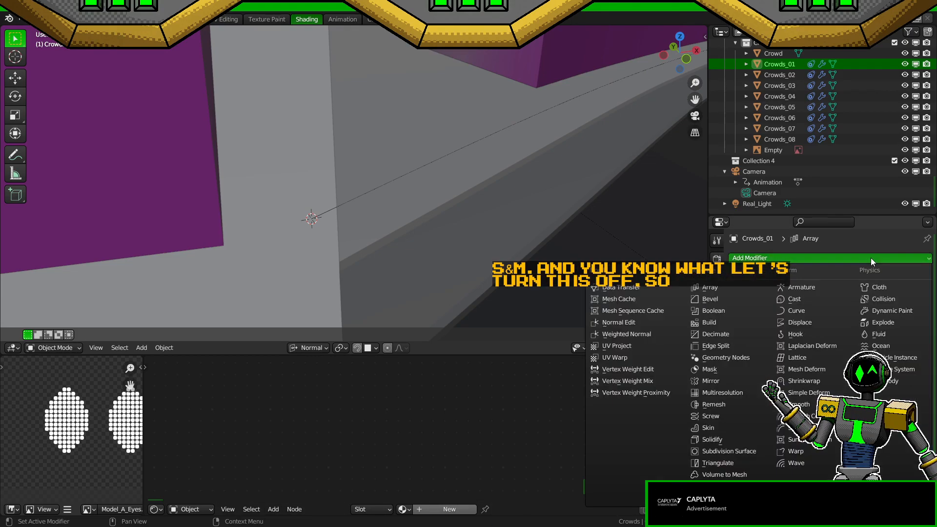
click(810, 312)
scroll(829, 342, down, 4)
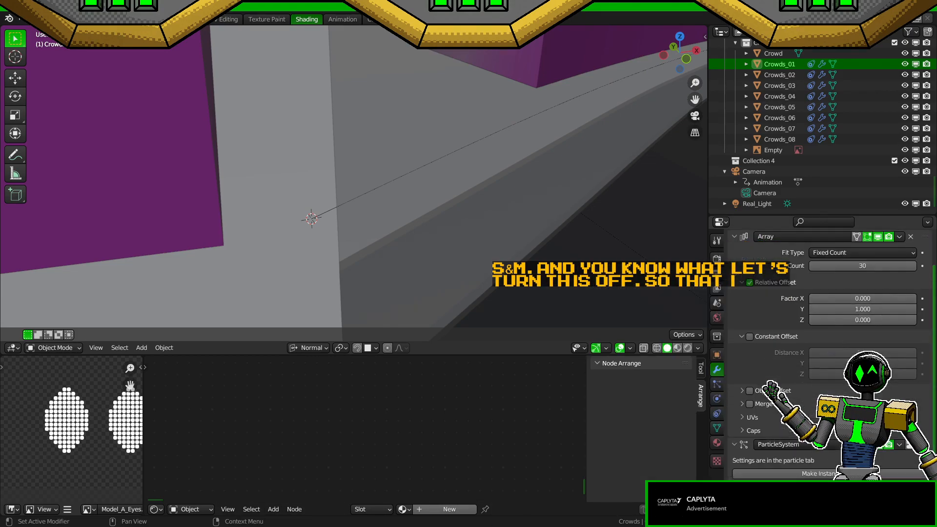
drag(924, 418, 925, 414)
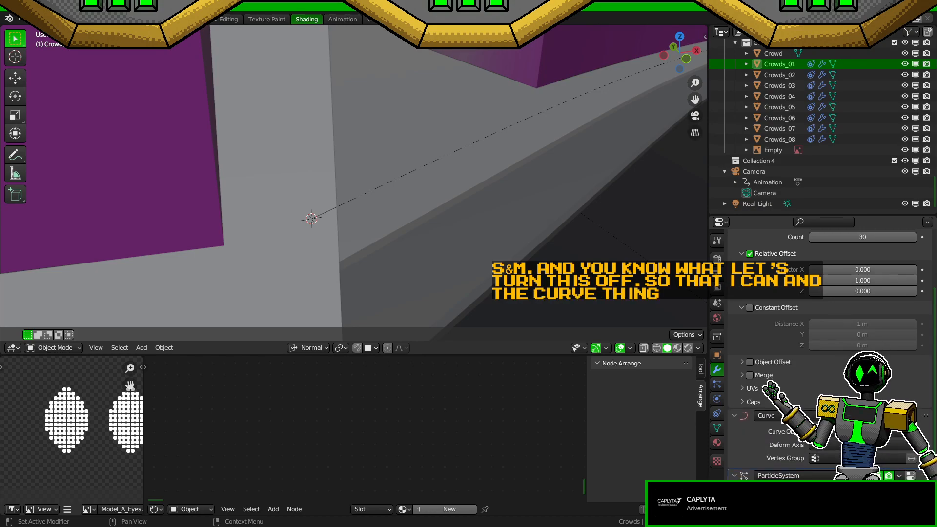
Step: Assign the Crowd_01 pavement curve as the Curve modifier's curve object and set the deform axis to Y
click(911, 432)
click(324, 210)
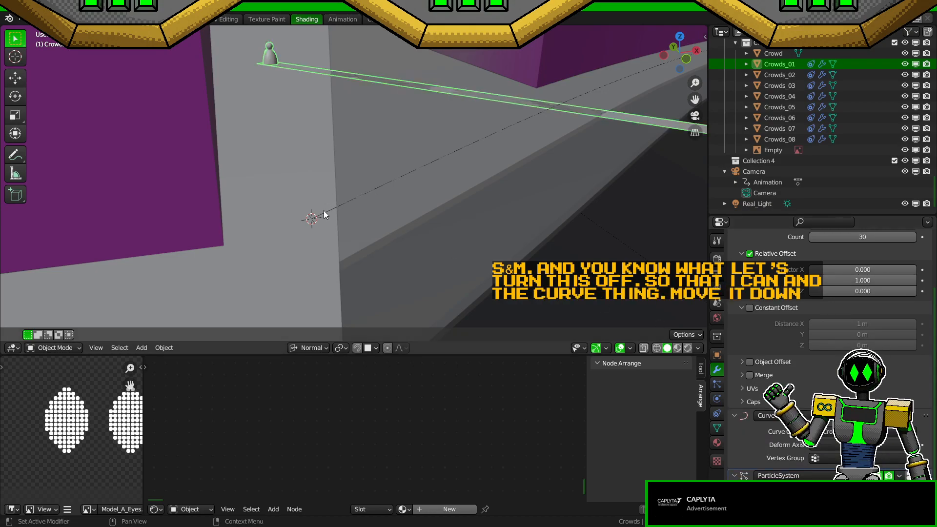
scroll(862, 318, up, 1)
click(859, 453)
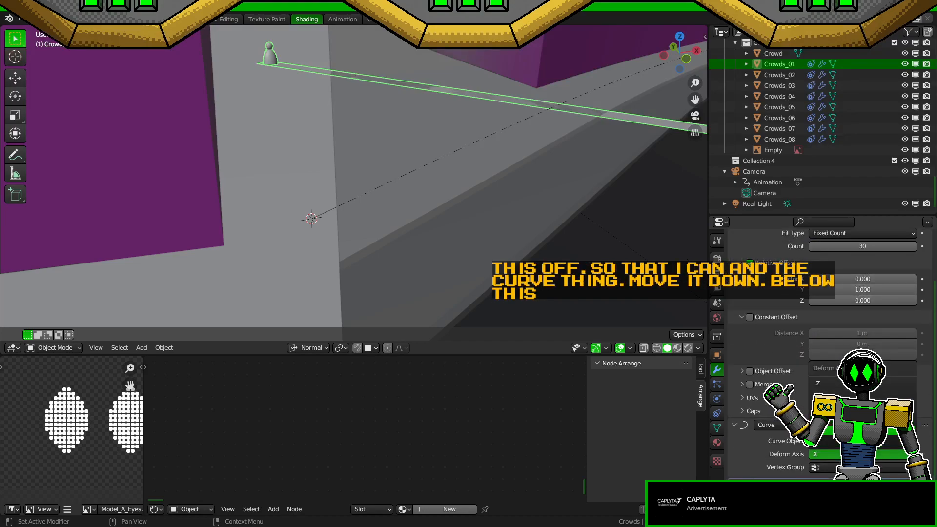
click(859, 439)
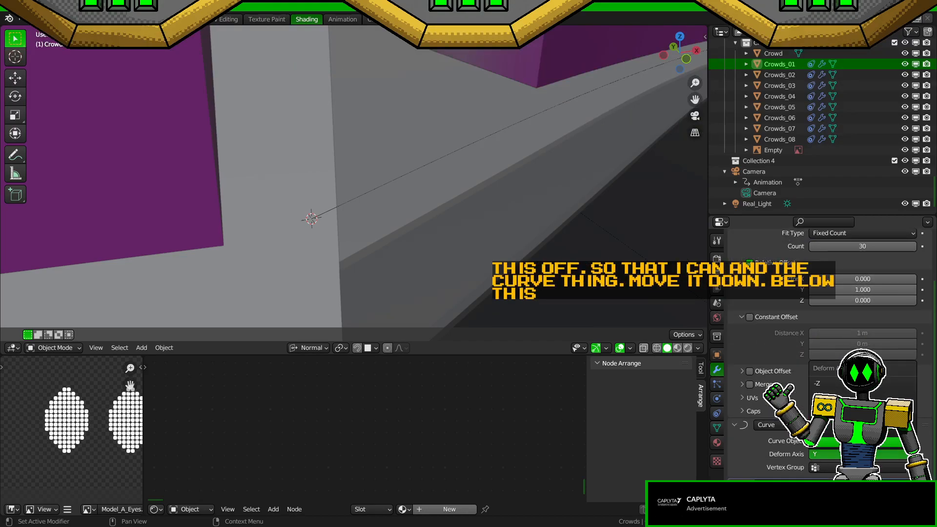
Step: Undo the Curve modifier's deform axis change and snap Crowds_01 to the 3D cursor
key(ctrl+z)
key(shift+s)
click(544, 201)
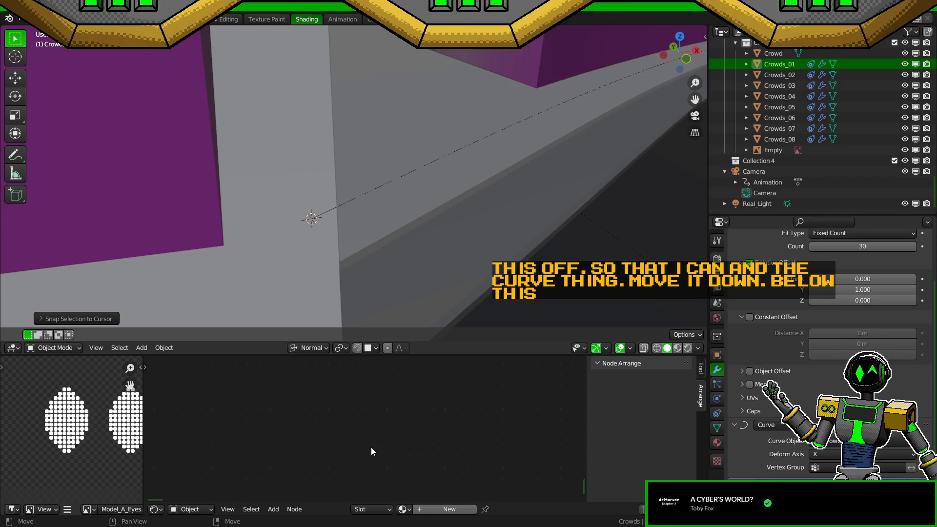
scroll(425, 137, down, 3)
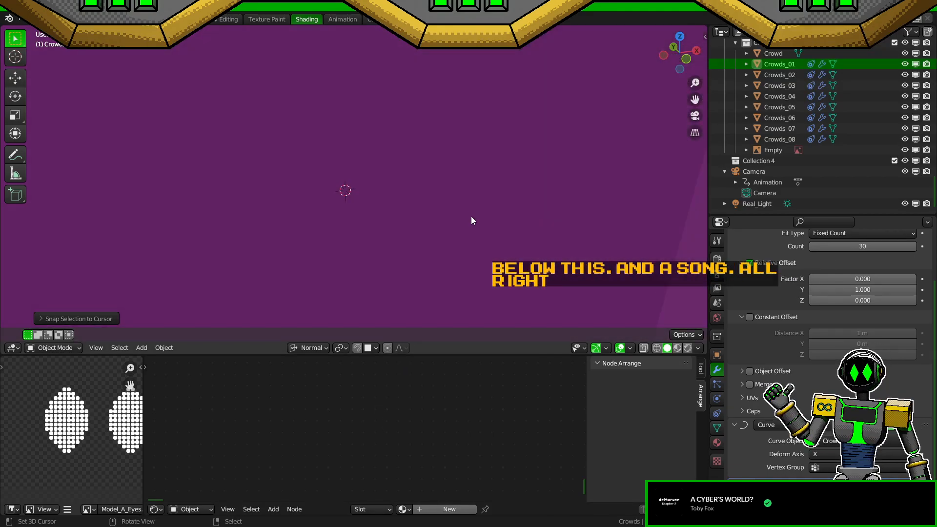
scroll(472, 217, down, 3)
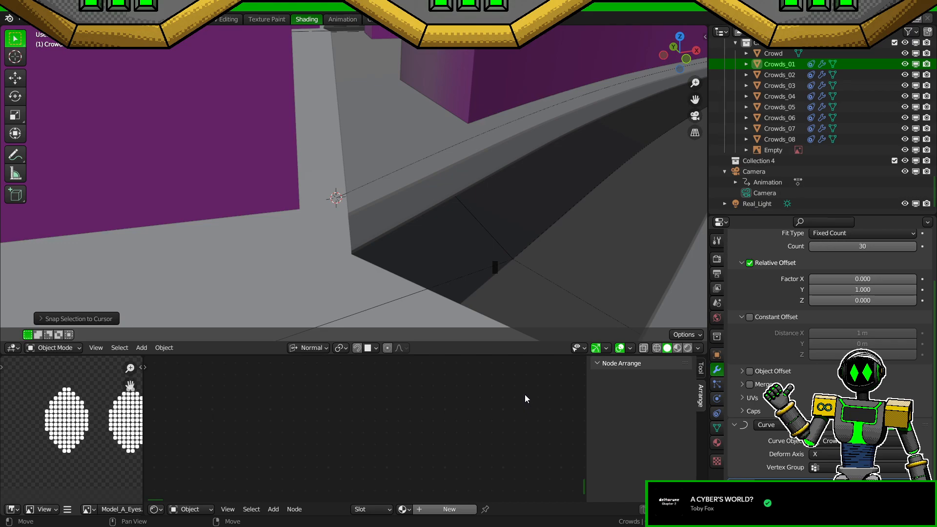
middle_drag(521, 222, 520, 218)
scroll(544, 230, down, 10)
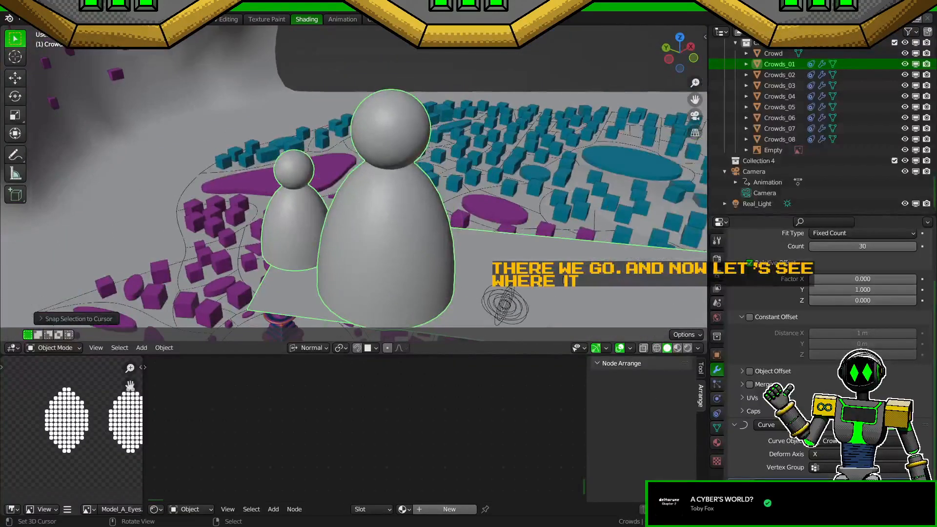
Step: Check the Follow Path constraint and the Array and Curve modifier settings on Crowds_01, and save the file
click(717, 414)
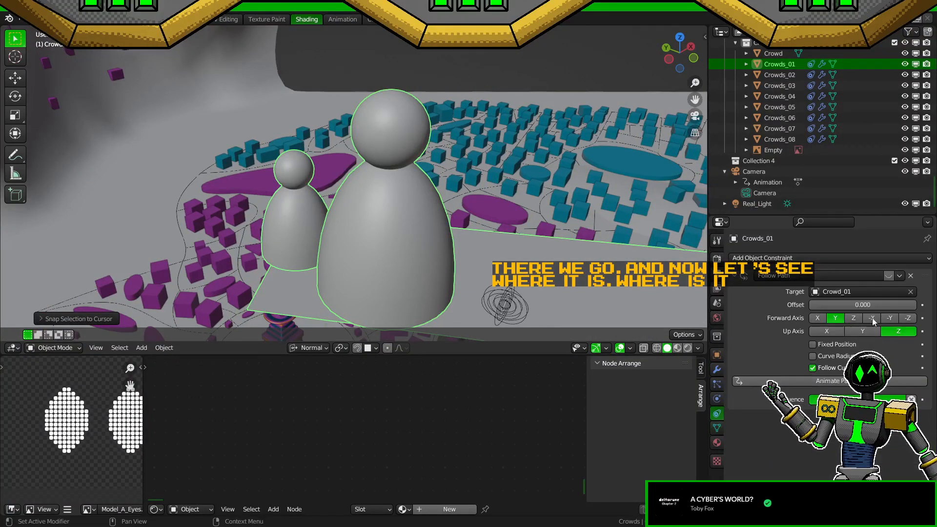
click(889, 278)
click(889, 278)
key(ctrl+s)
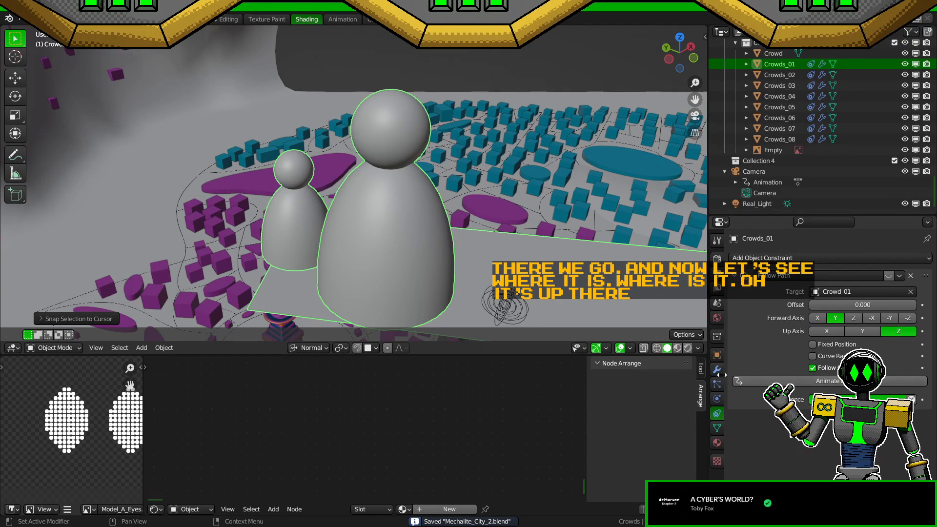
click(719, 371)
scroll(805, 342, down, 3)
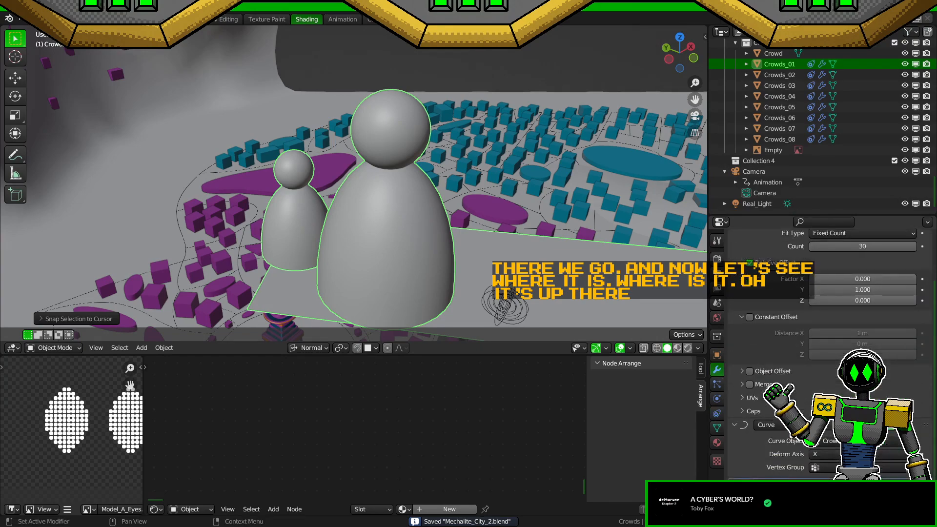
scroll(860, 309, up, 1)
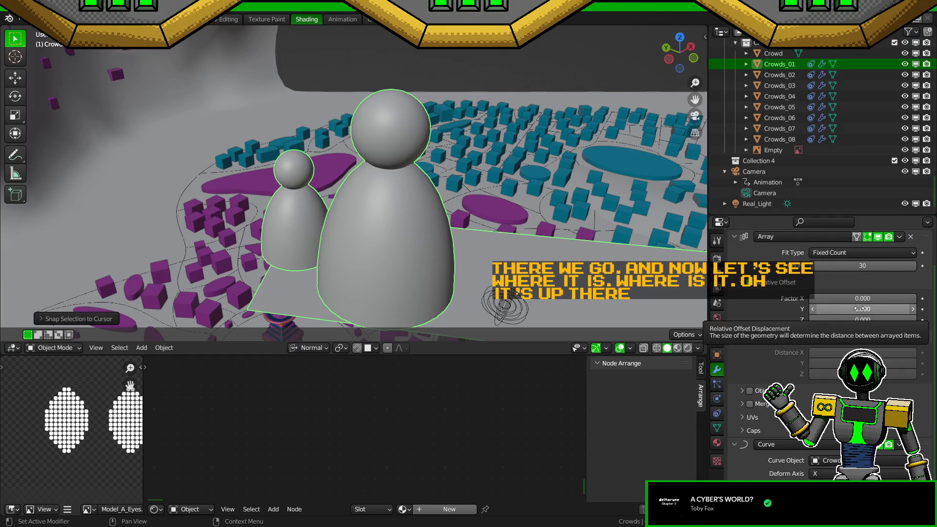
Step: Clear the location of Crowds_01 so X, Y and Z are all 0 m
click(717, 355)
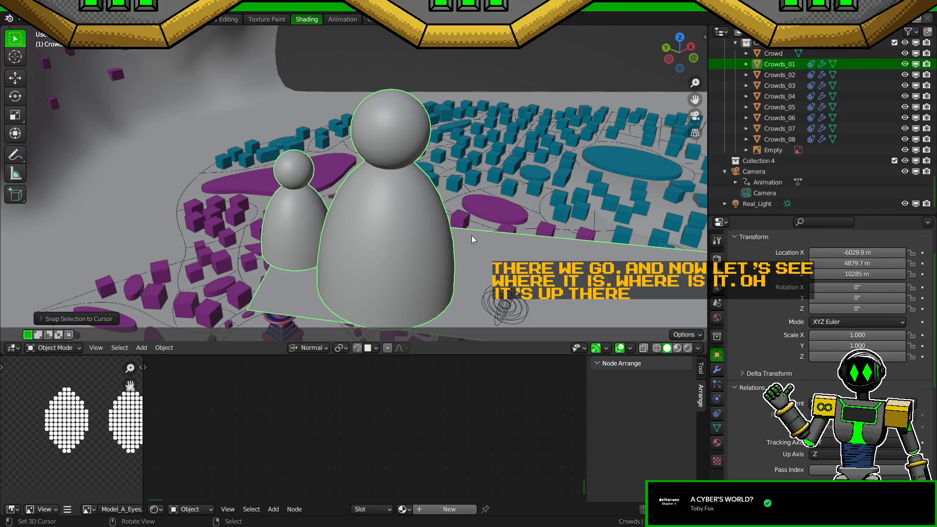
key(alt+g)
key(KP_Decimal)
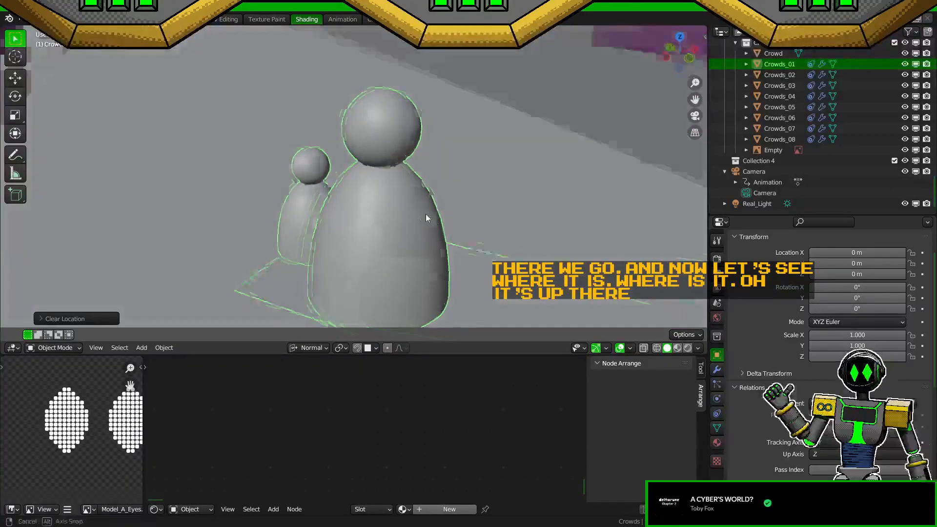
scroll(419, 212, down, 5)
scroll(419, 212, down, 8)
shift+middle_drag(557, 256, 485, 260)
key(shift+s)
click(462, 256)
scroll(461, 256, up, 2)
key(ctrl+z)
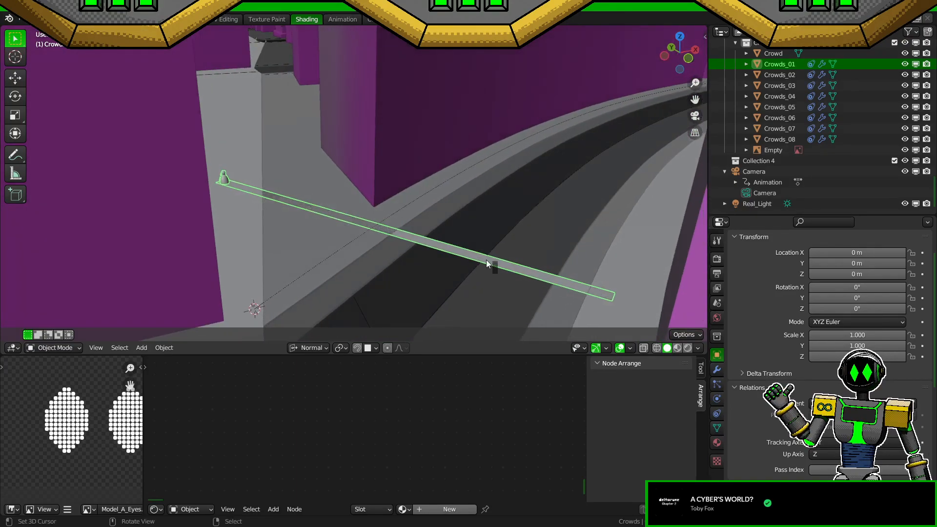
key(g)
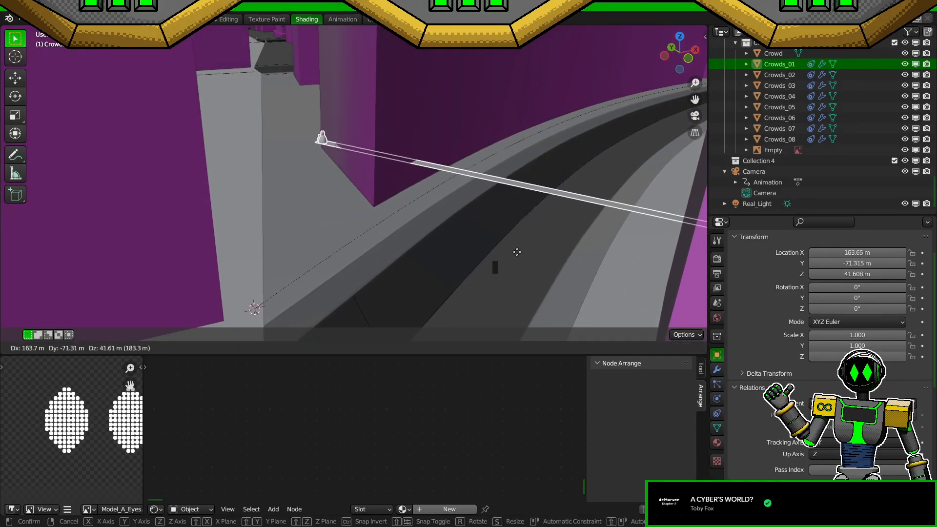
right_click(517, 252)
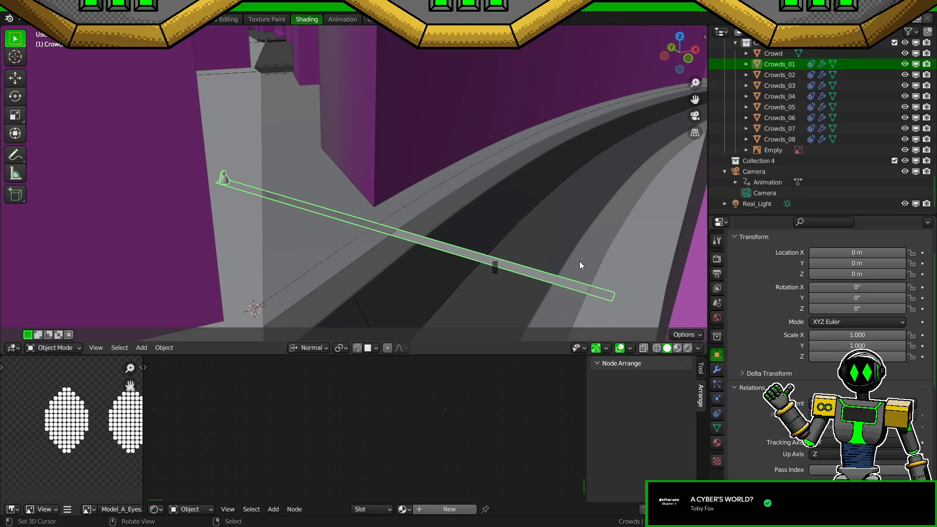
key(r)
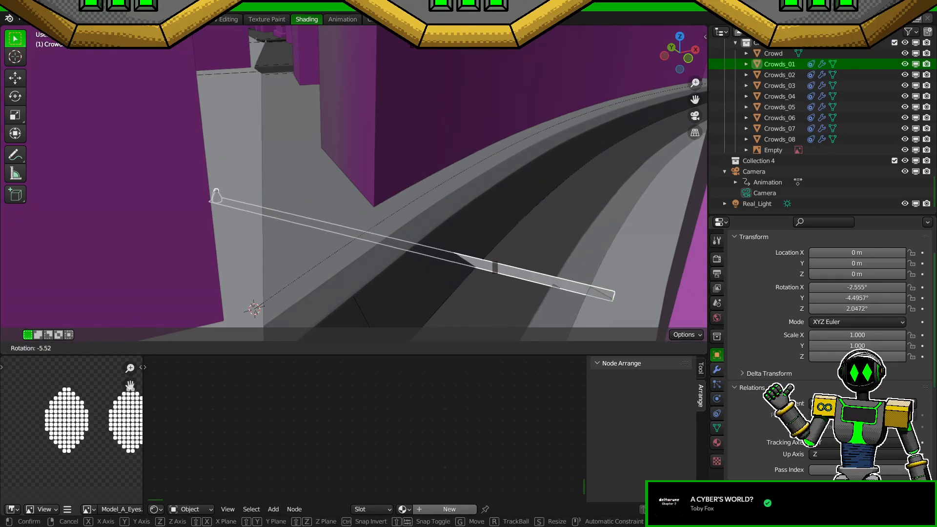
key(Escape)
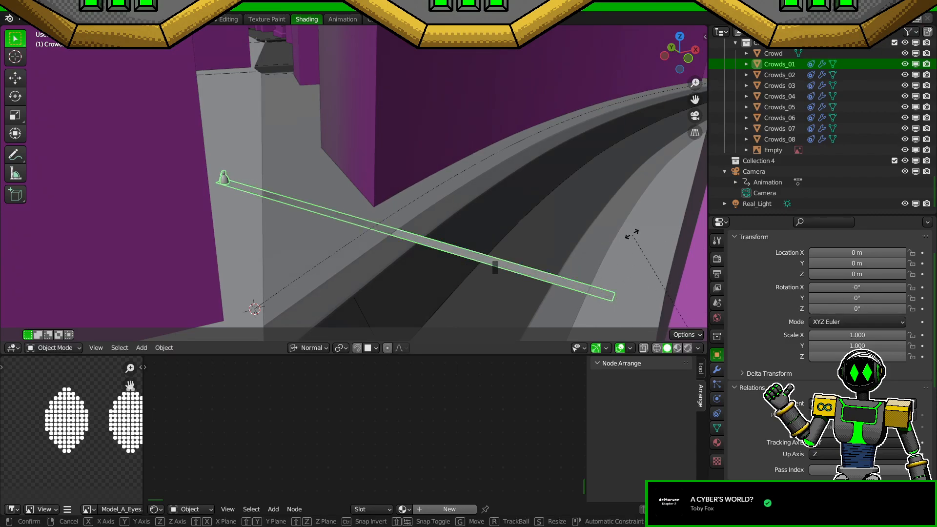
Step: Rotate Crowds_01 by -90° about the global Z axis and save the file
key(r)
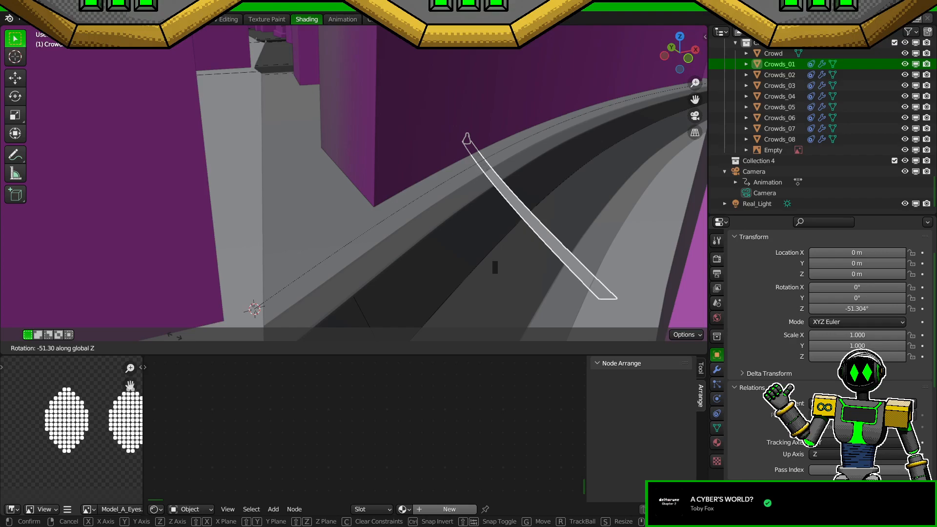
text(-90)
key(Return)
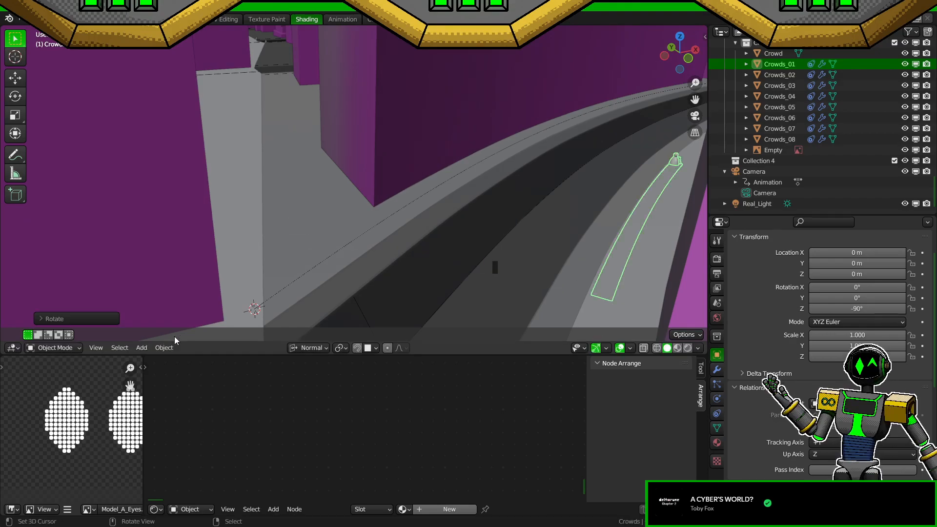
middle_drag(371, 256, 502, 220)
key(ctrl+s)
key(shift+s)
click(590, 212)
key(ctrl+z)
key(g)
key(x)
key(x)
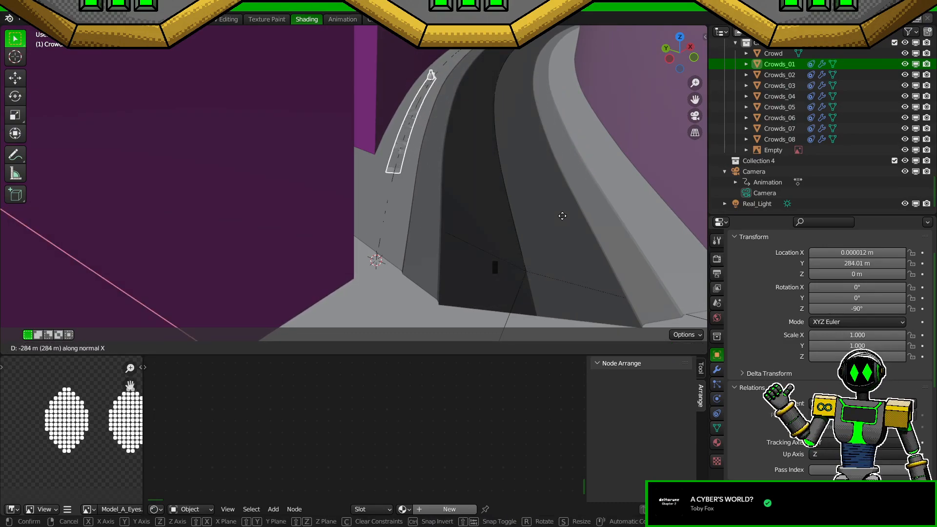
key(Escape)
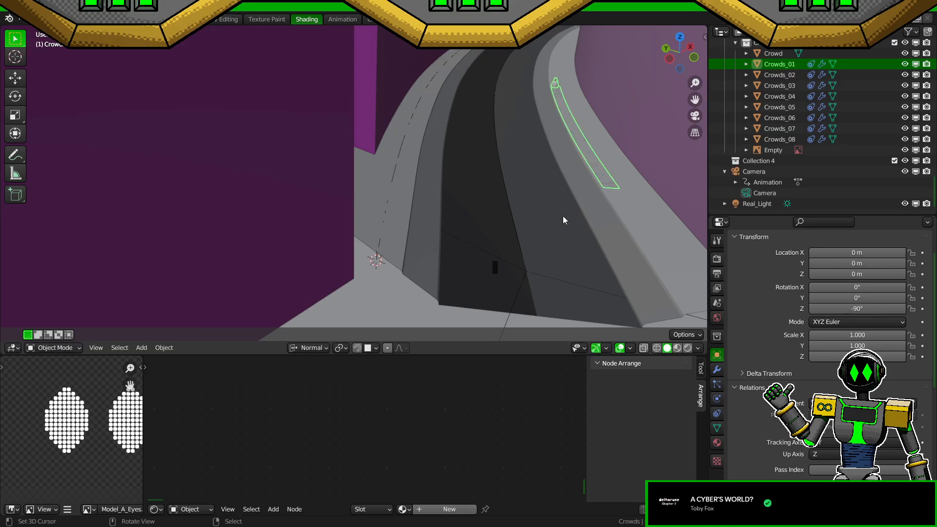
key(ctrl+s)
Step: Try snapping the pavement curve to the 3D cursor and clearing its location
click(717, 428)
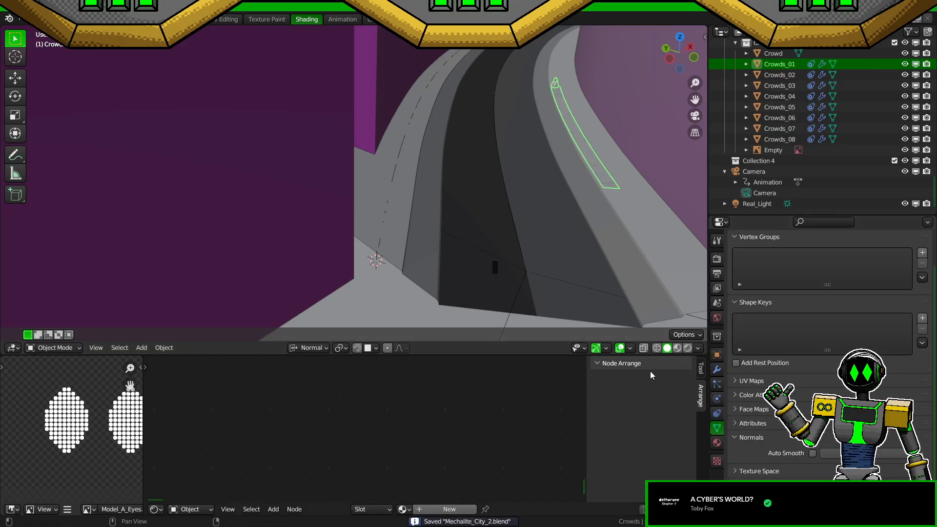
click(382, 241)
key(shift+s)
click(465, 201)
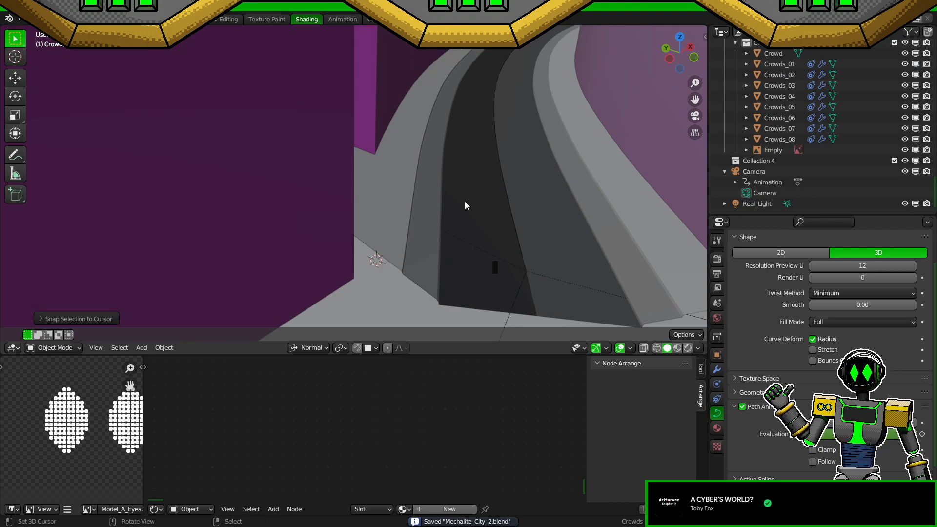
key(alt+g)
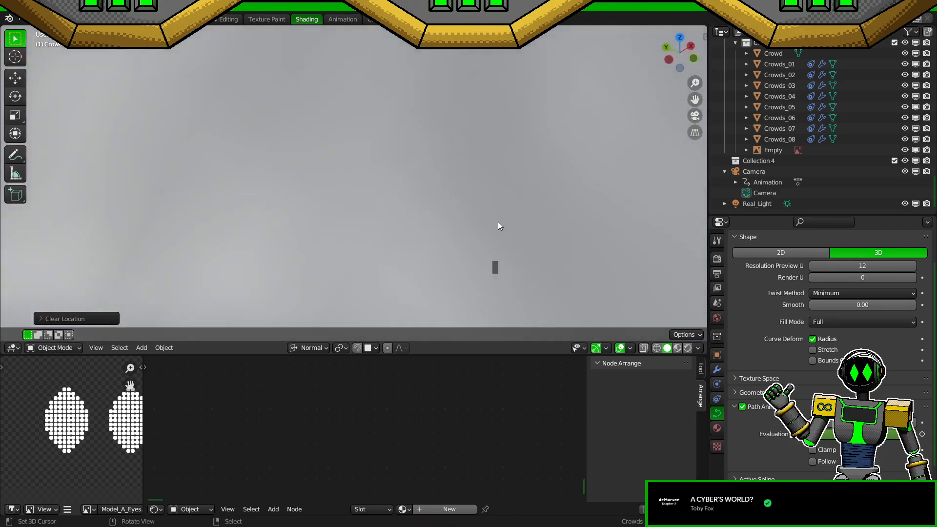
middle_drag(364, 252, 453, 232)
click(455, 230)
scroll(457, 232, down, 10)
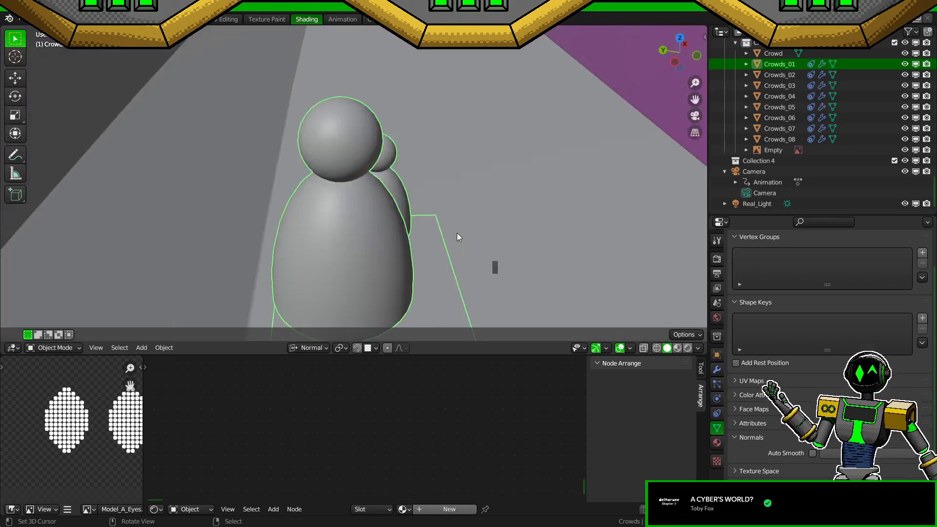
scroll(457, 234, down, 8)
middle_drag(382, 237, 472, 214)
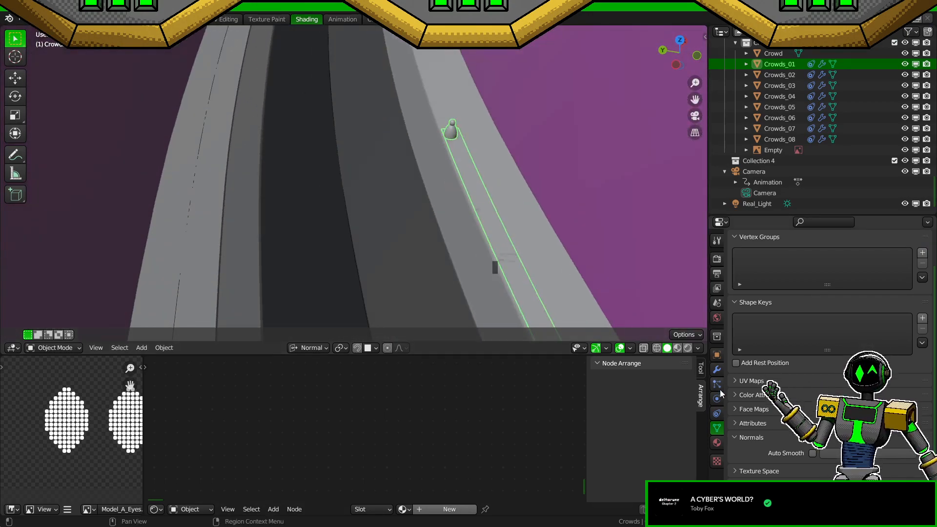
click(717, 371)
click(717, 355)
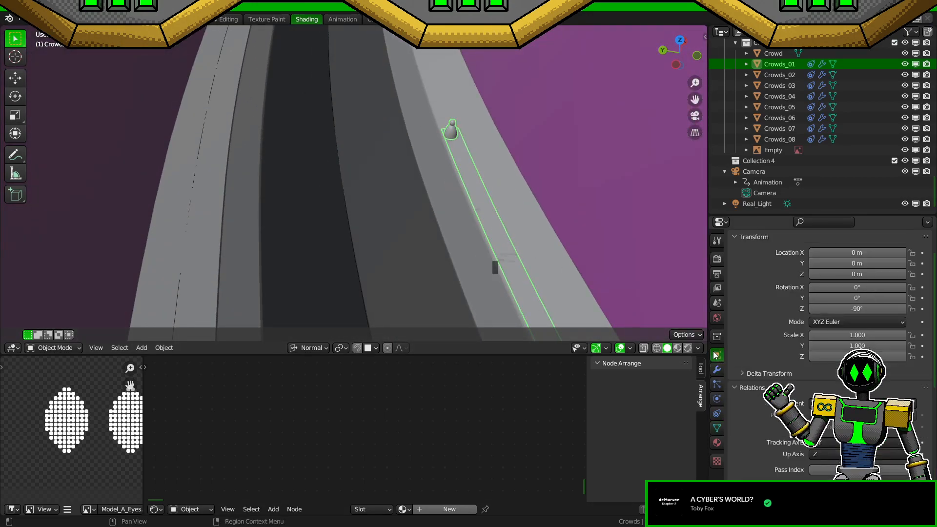
scroll(538, 289, down, 5)
middle_drag(528, 291, 520, 192)
scroll(520, 173, down, 3)
key(g)
key(y)
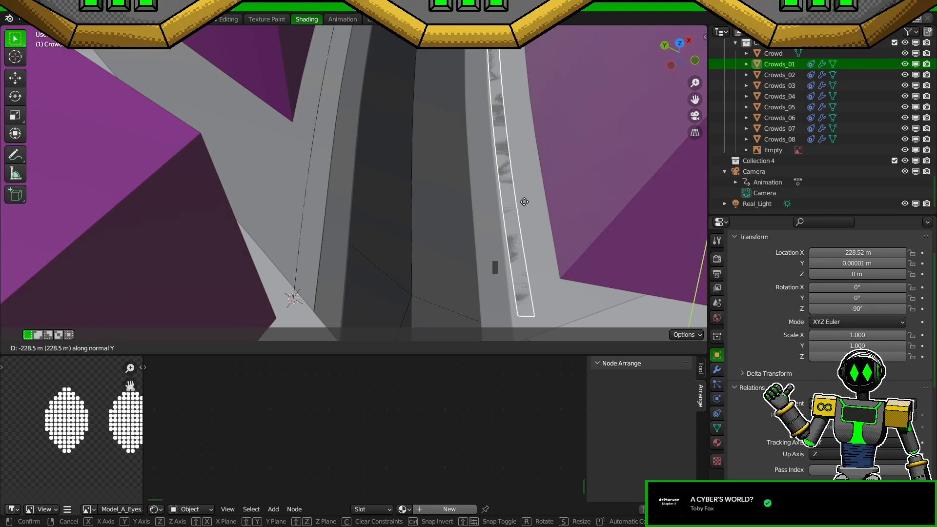
text(-250)
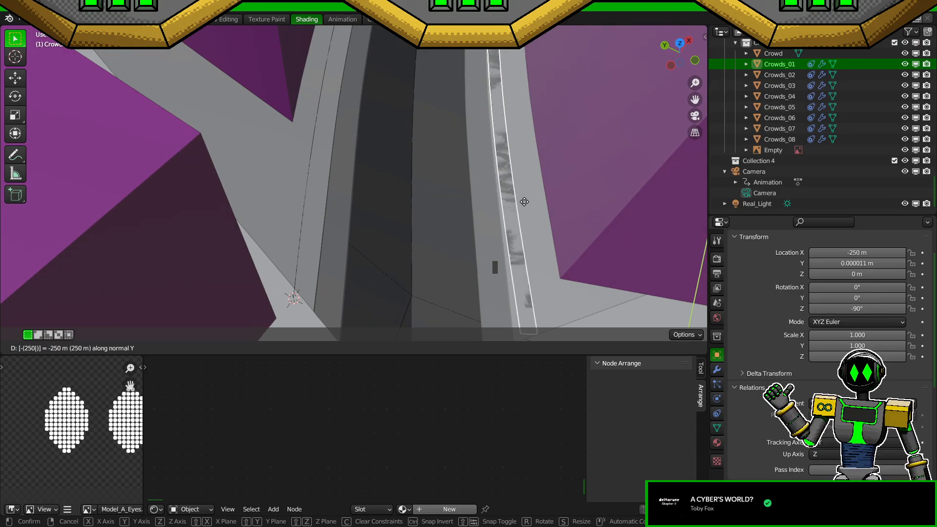
right_click(525, 202)
Step: Move Crowds_01 by -282.5 m along its normal X axis onto the pavement curve and save the file
key(g)
key(x)
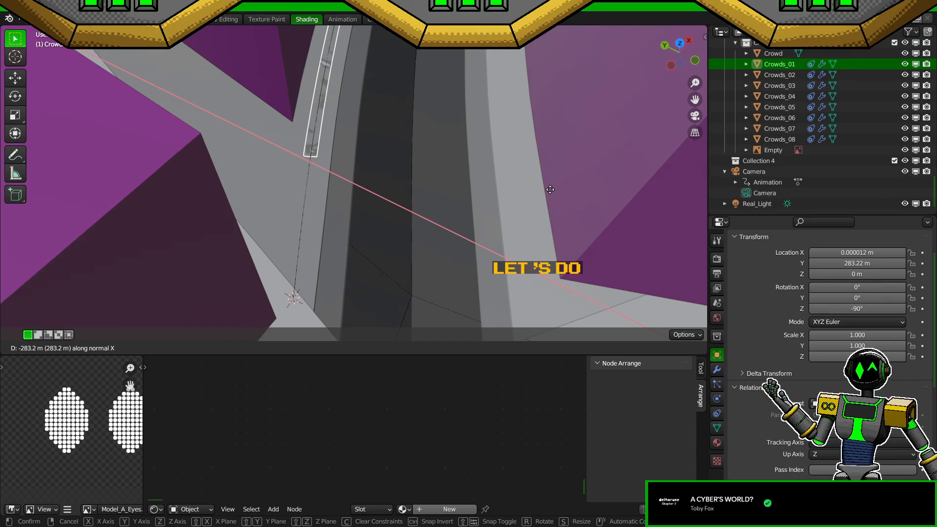
text(-2.75)
key(BackSpace)
key(BackSpace)
key(BackSpace)
text(75)
key(BackSpace)
key(BackSpace)
text(80)
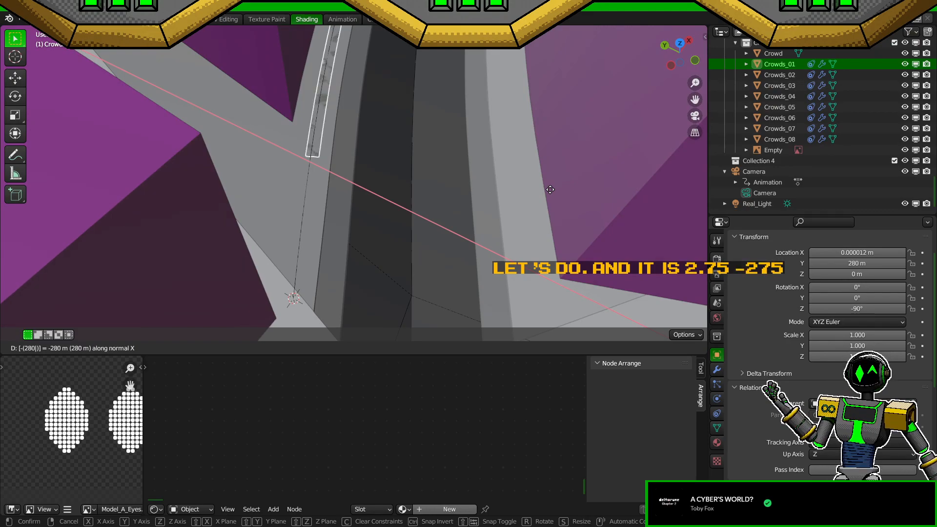
key(BackSpace)
text(5)
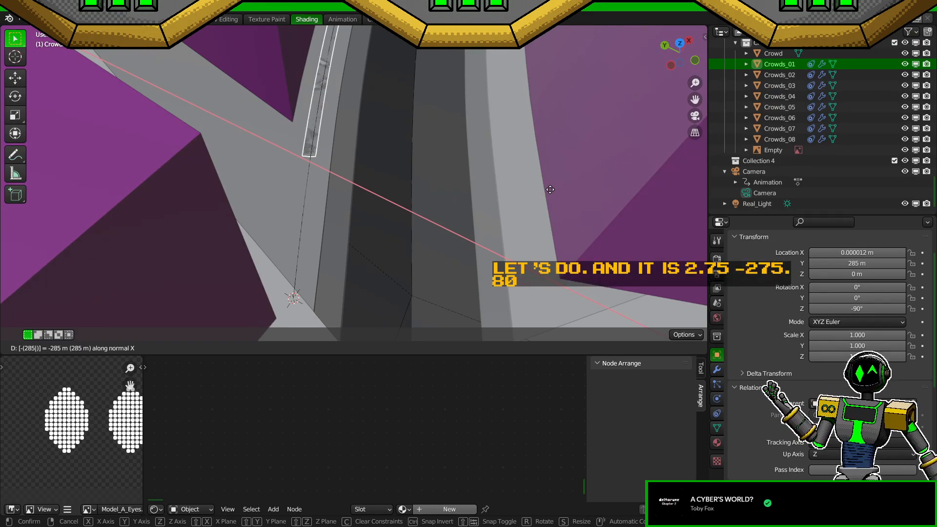
key(BackSpace)
text(2.5)
key(Return)
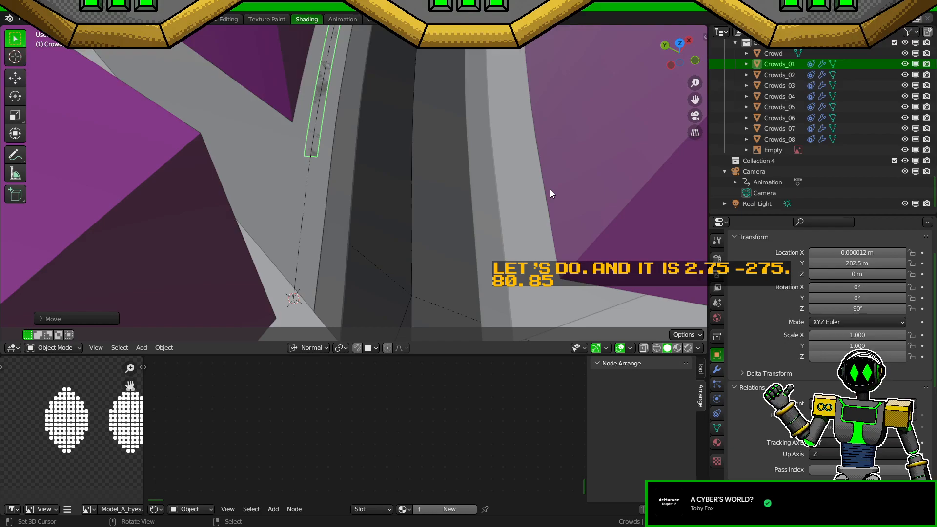
key(ctrl+s)
click(881, 252)
key(Escape)
key(g)
key(y)
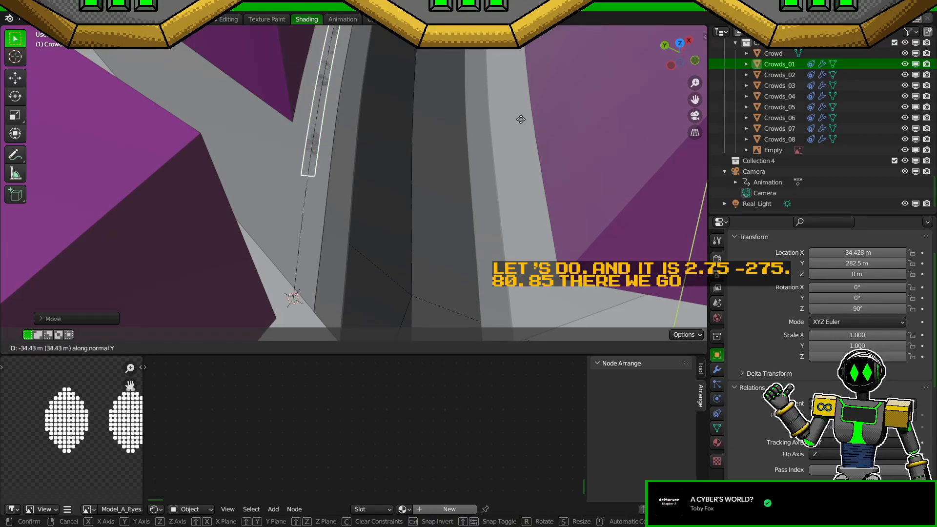
right_click(523, 202)
Step: Set the X location of Crowds_01 to -282.5 m and save the file
click(869, 251)
text(-282.5)
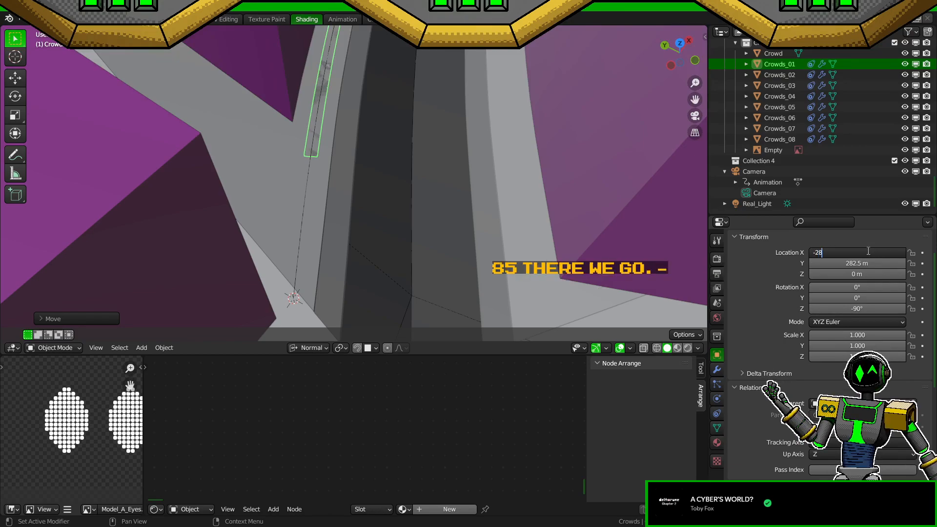
key(Return)
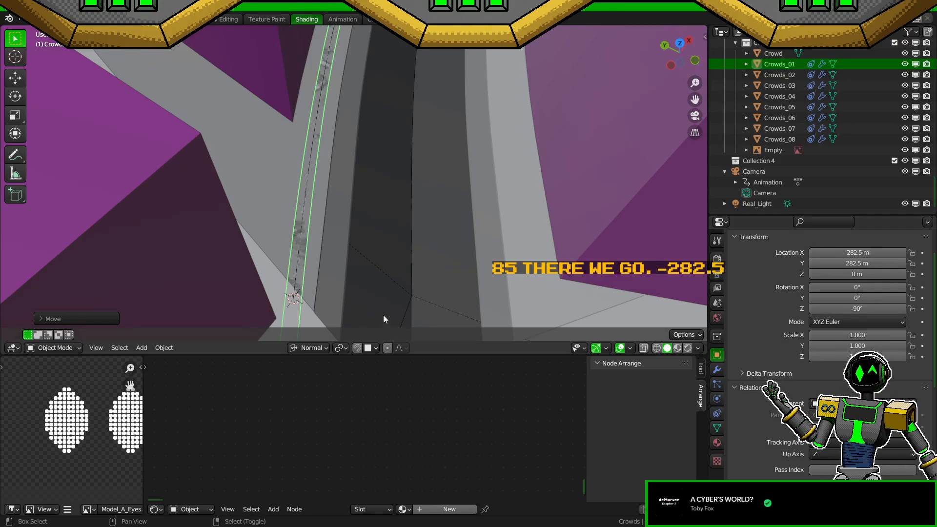
middle_drag(388, 321, 402, 255)
key(ctrl+s)
Step: Try X locations of -275 m and -250 m for Crowds_01
click(871, 252)
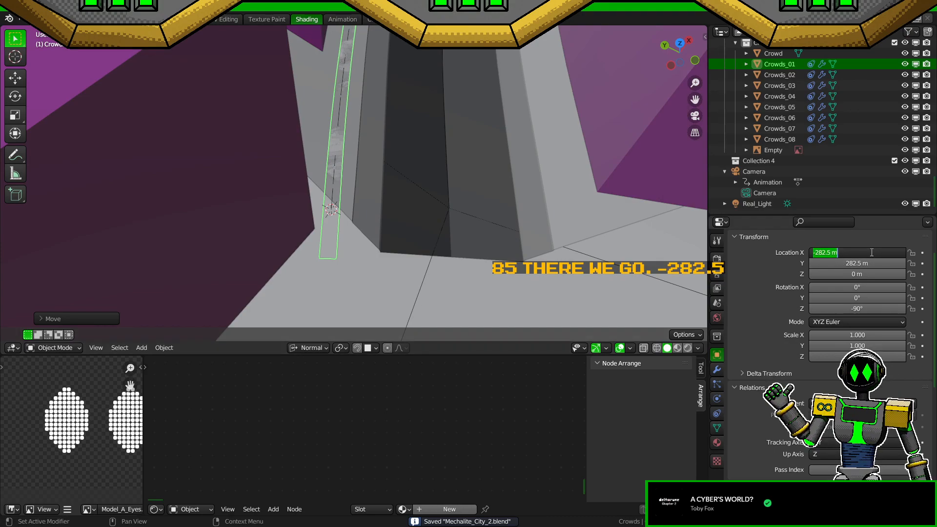
key(BackSpace)
text(-275)
key(Return)
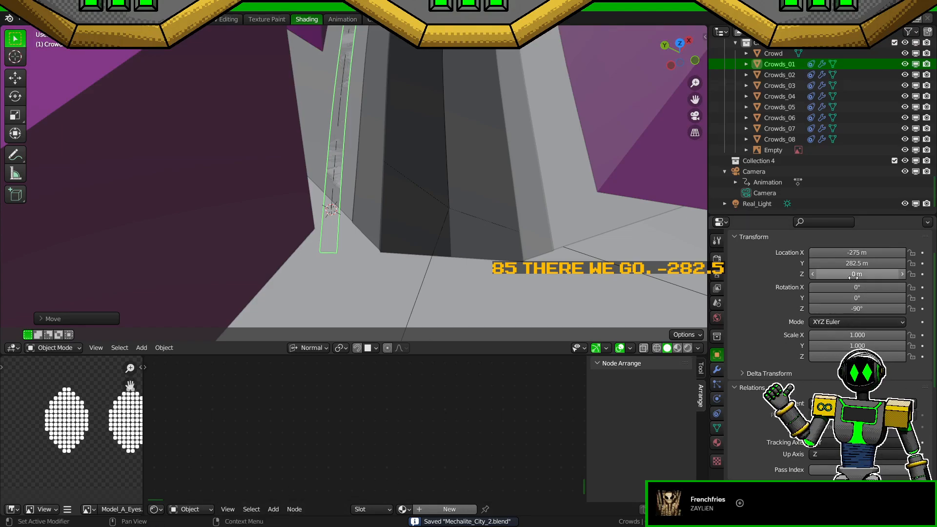
click(853, 251)
text(-250)
key(Return)
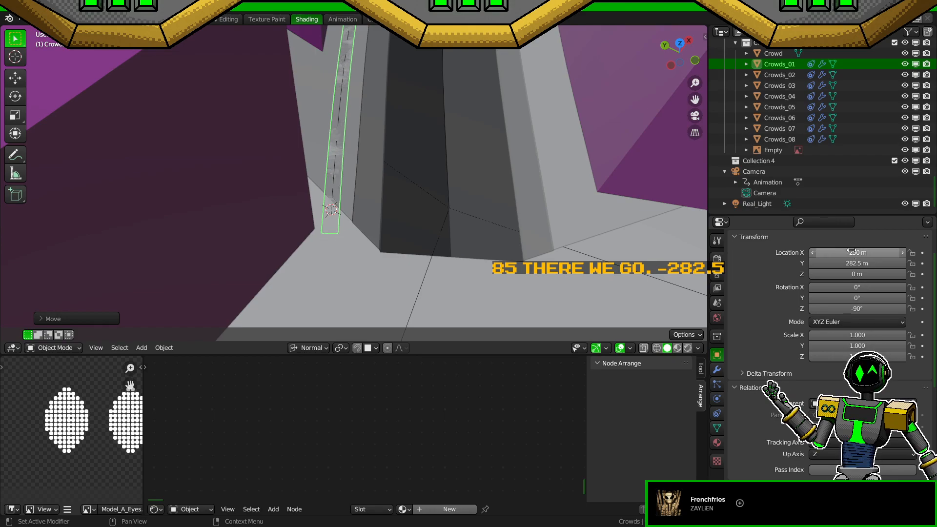
Step: Try moving Crowds_01 by -550 m along its normal Y axis, save the file and check the crowd's placement on the street
scroll(464, 215, up, 3)
scroll(464, 216, down, 2)
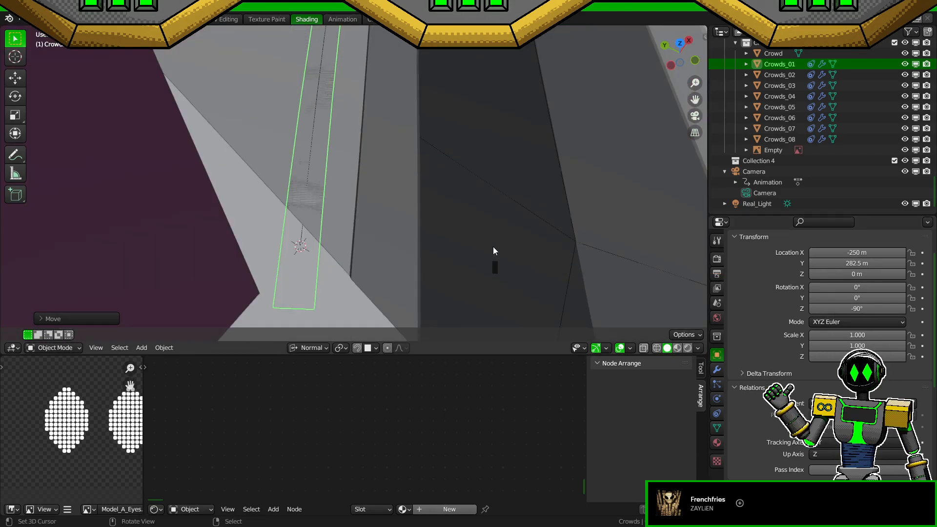
key(g)
key(y)
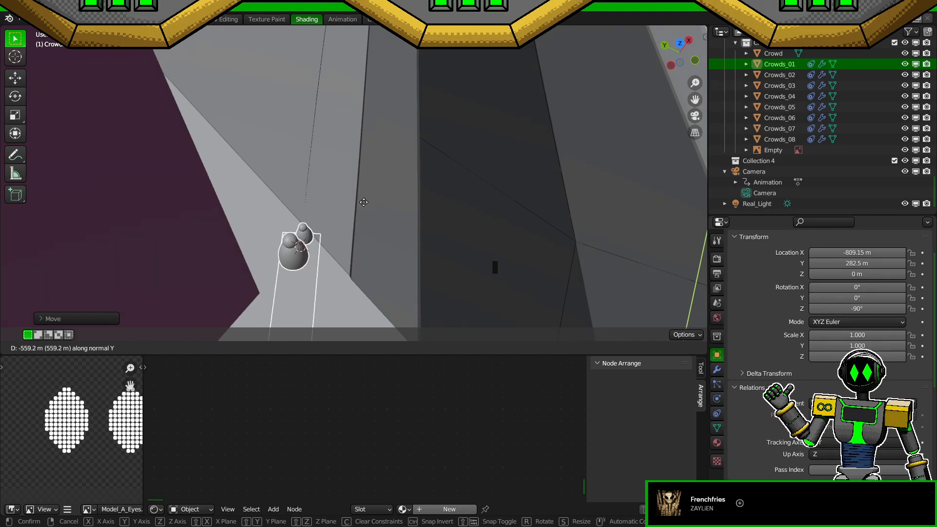
text(-550)
key(Return)
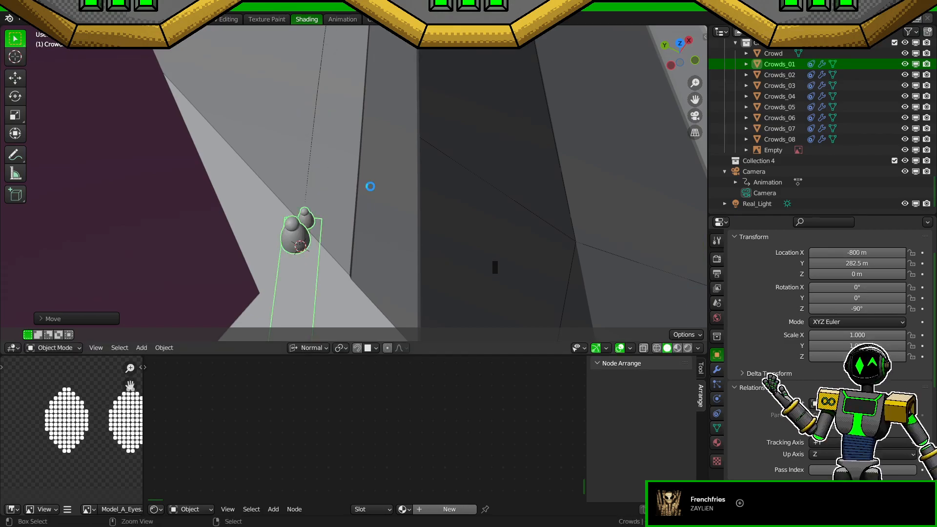
key(ctrl+s)
scroll(469, 180, down, 9)
middle_drag(472, 179, 353, 233)
scroll(390, 204, down, 3)
scroll(353, 234, up, 3)
scroll(392, 233, down, 4)
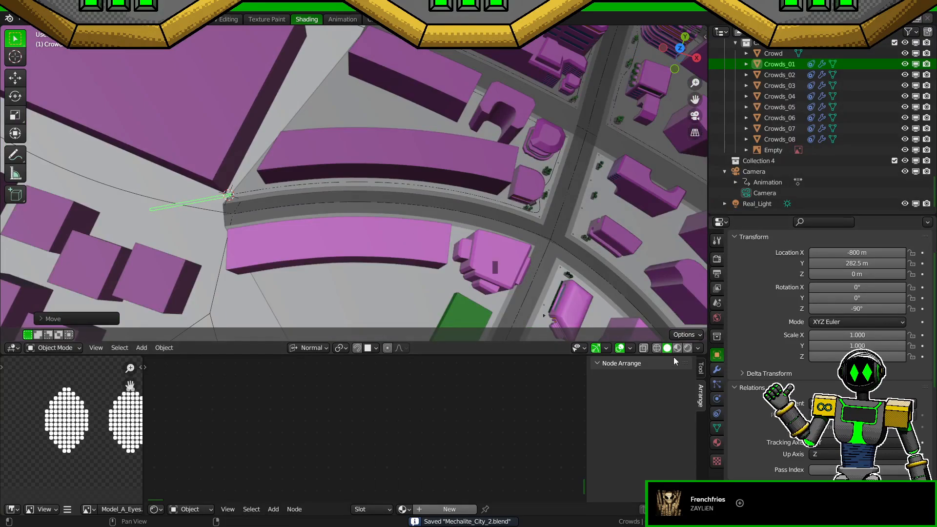
key(KP_0)
key(ctrl+s)
key(KP_0)
Step: Set the X location of Crowds_01 to -200 m
click(862, 253)
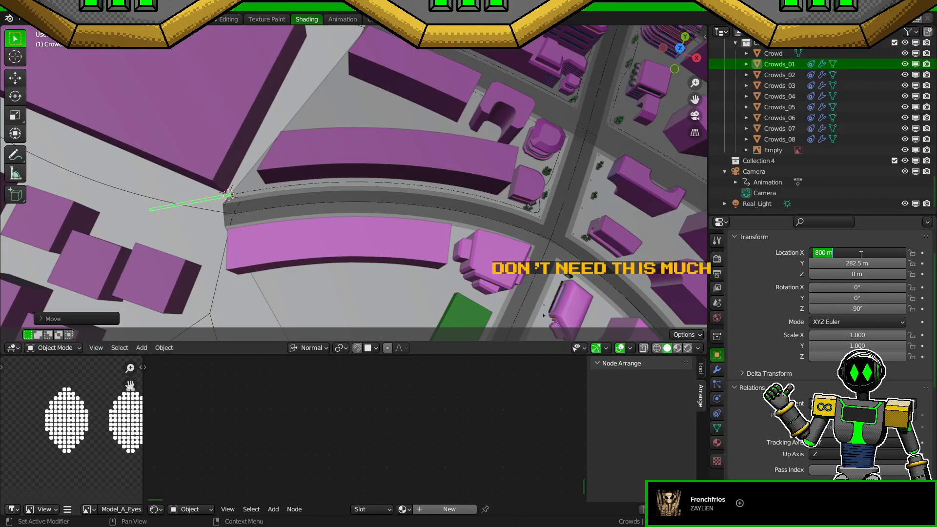
key(BackSpace)
text(-200)
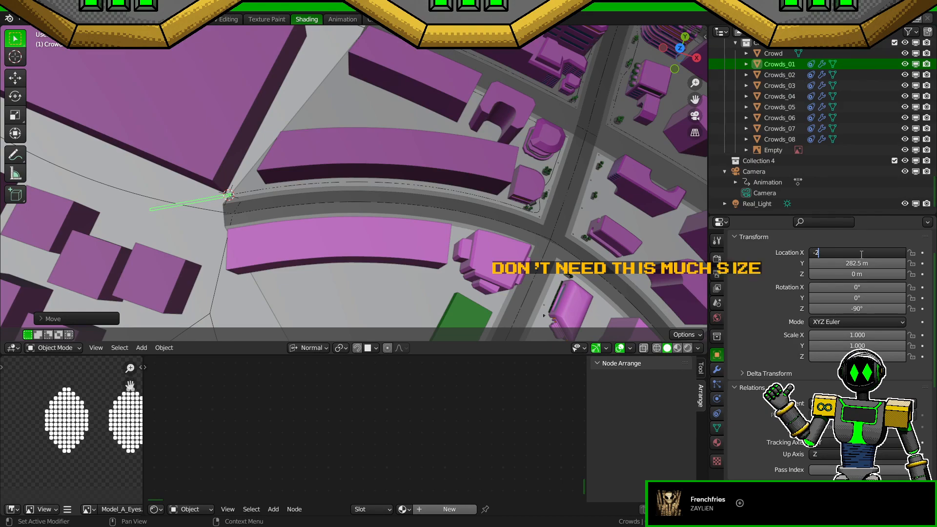
key(Return)
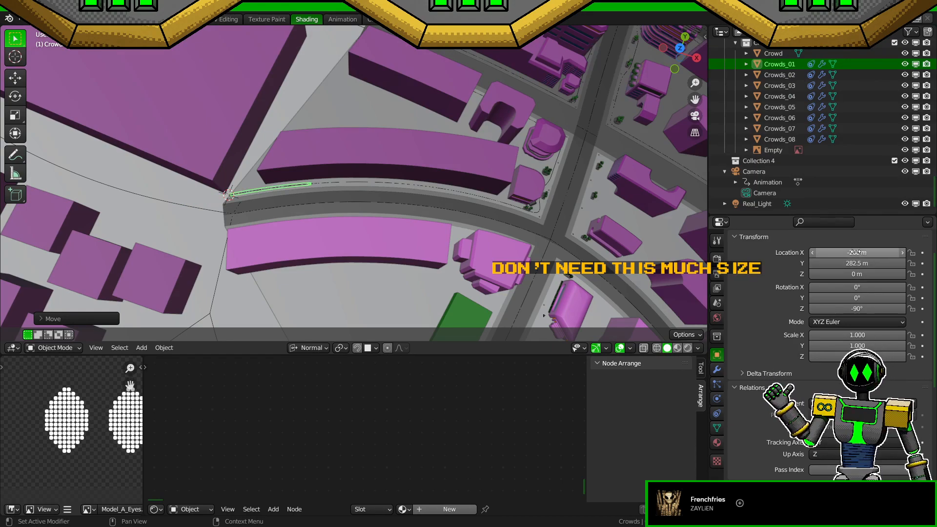
Step: Set the Array modifier count of Crowds_01 to 100 and save the file
click(717, 370)
click(894, 264)
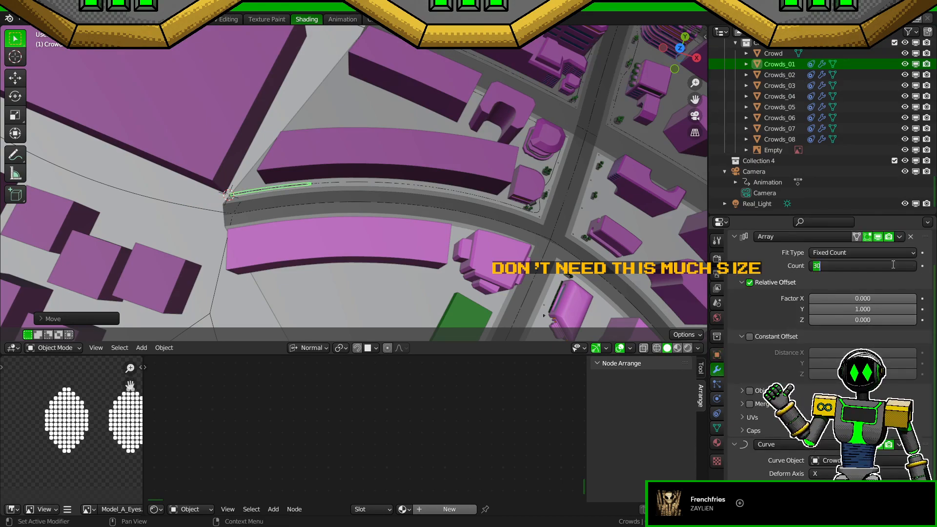
text(100)
key(Return)
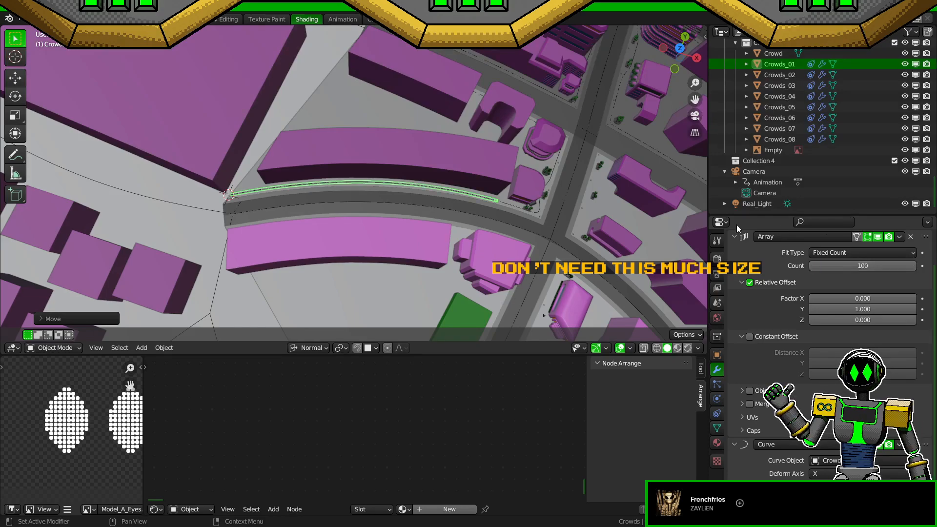
scroll(607, 227, up, 2)
key(ctrl+s)
shift+middle_drag(607, 227, 529, 231)
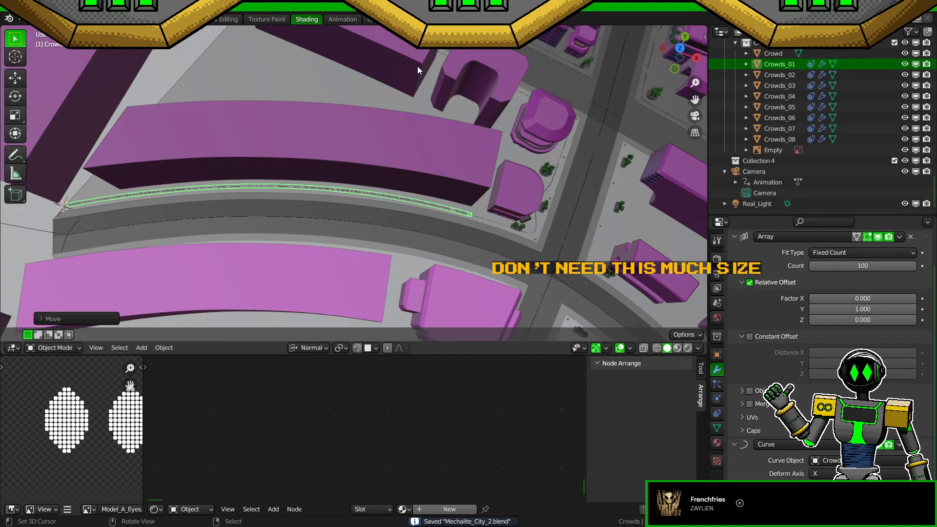
Step: Insert a single keyframe on the X location of Crowds_01 at frame 1 and save the file
click(717, 355)
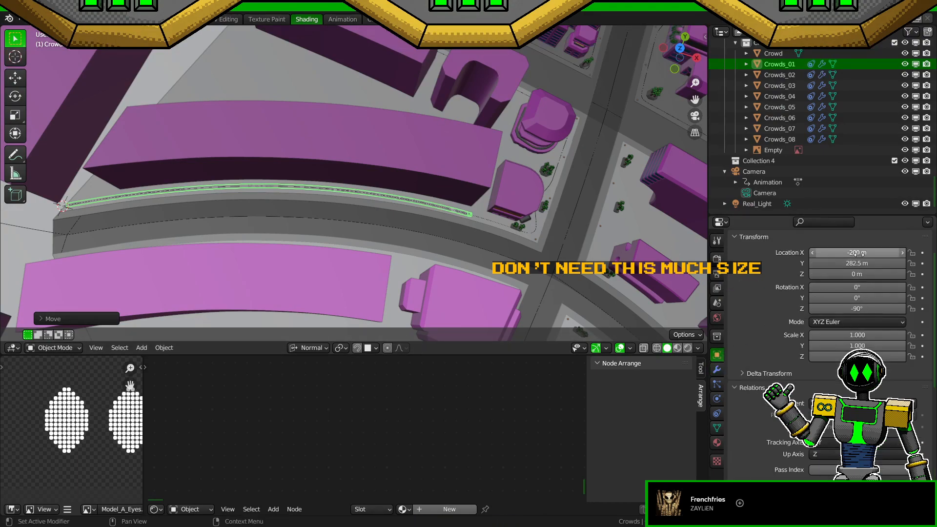
right_click(859, 252)
click(851, 254)
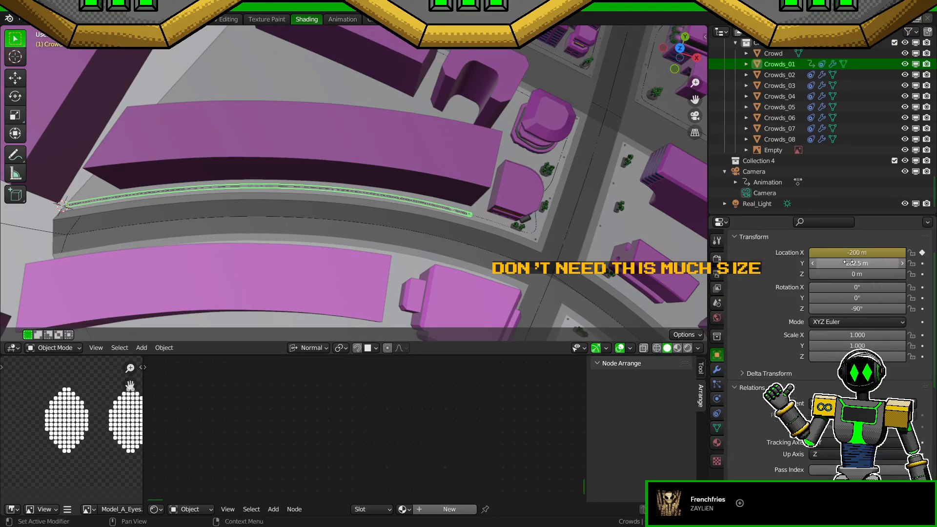
key(ctrl+s)
Step: Go to end frame 1742 and set the X location of Crowds_01 to 200 m
click(338, 19)
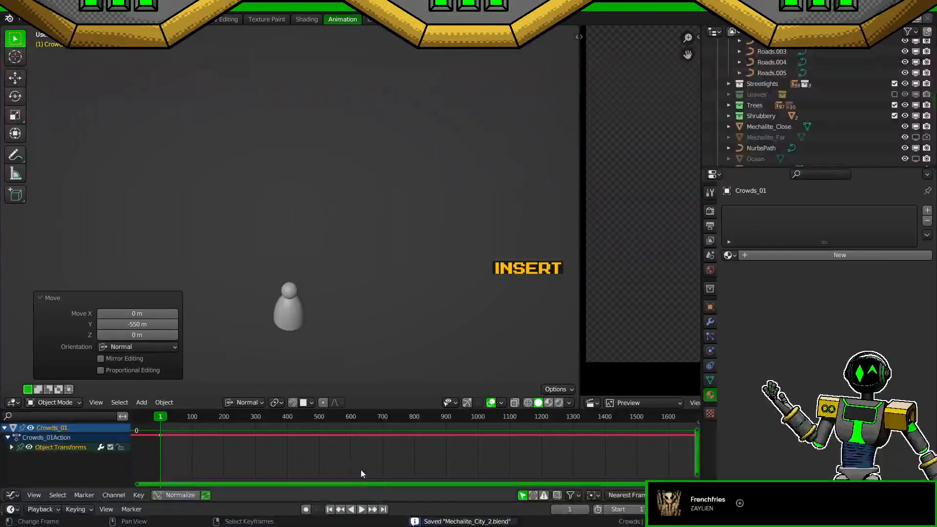
click(307, 19)
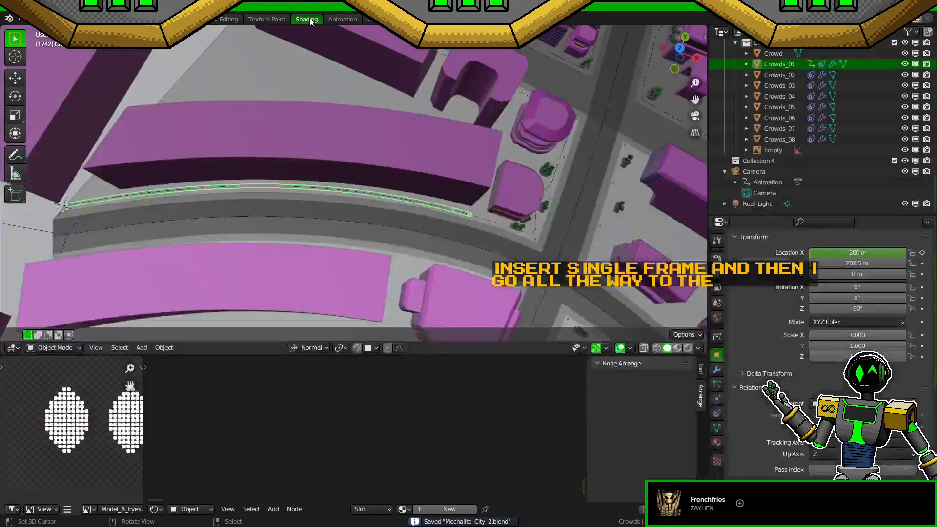
double_click(851, 254)
text(200)
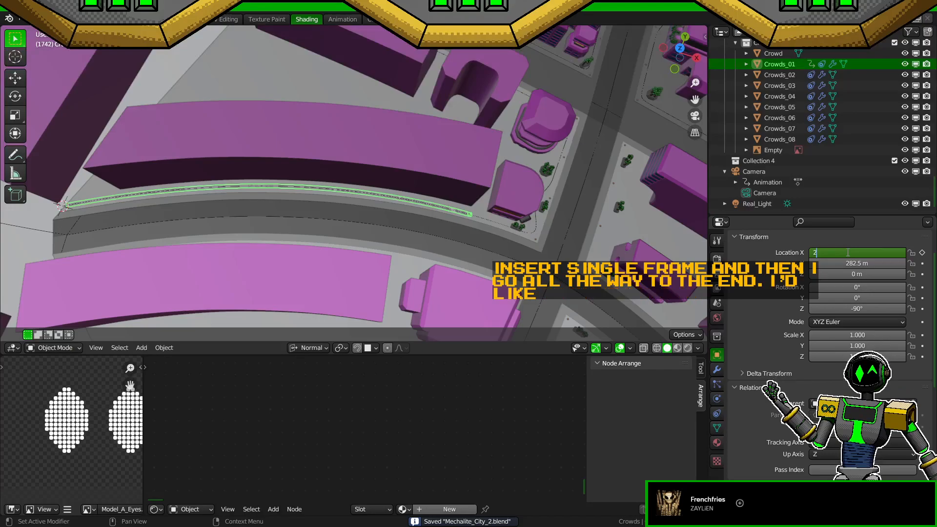
key(Return)
middle_drag(571, 208, 570, 223)
shift+middle_drag(570, 224, 421, 115)
scroll(541, 222, up, 2)
scroll(567, 162, up, 4)
shift+middle_drag(567, 161, 569, 207)
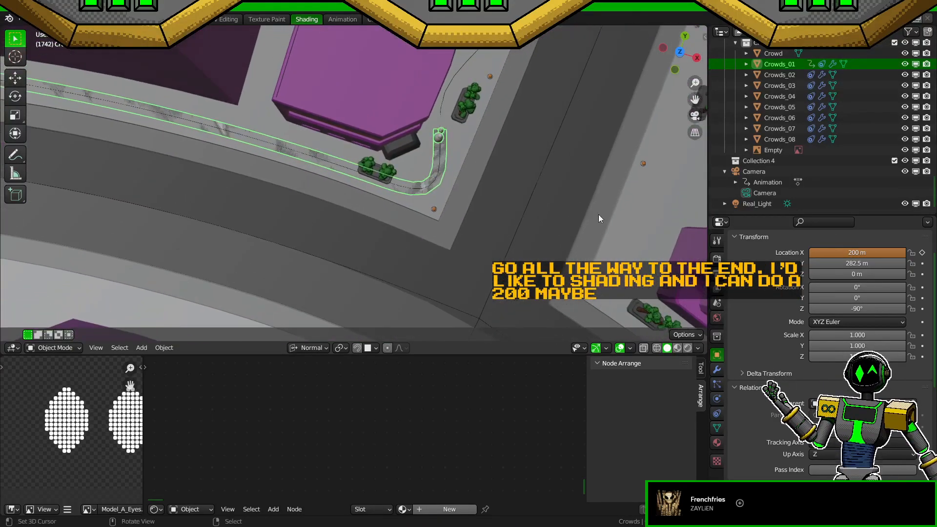
Step: Try X locations of 500, 1000, 900 and 800 m for Crowds_01 to see how far it travels along the pavement
click(867, 252)
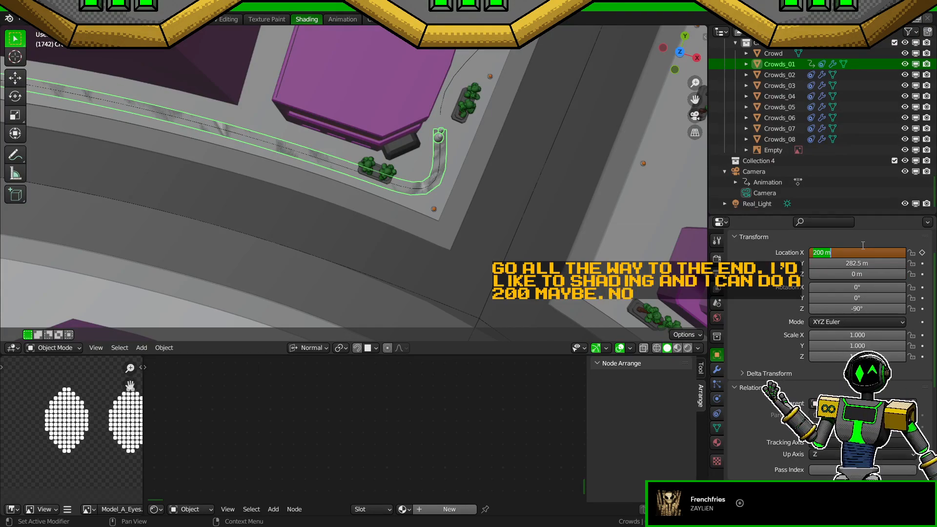
text(500)
key(Return)
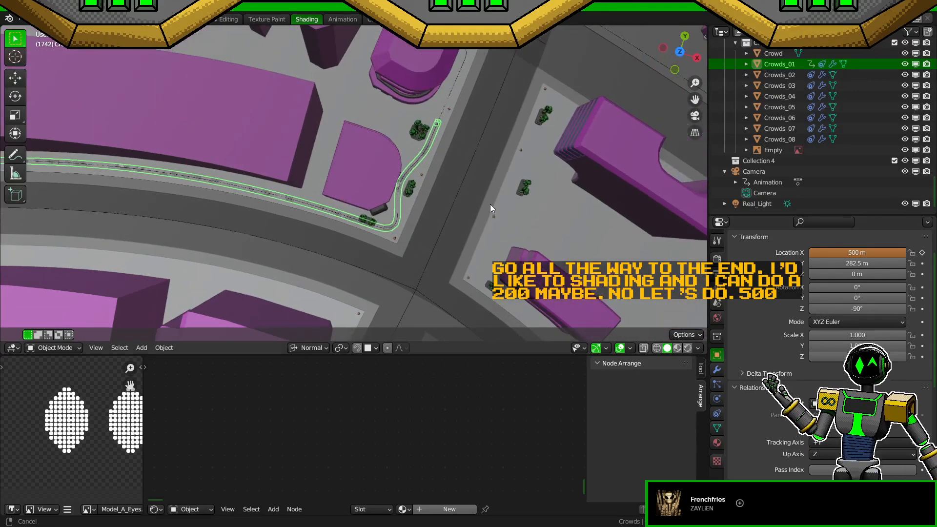
click(864, 250)
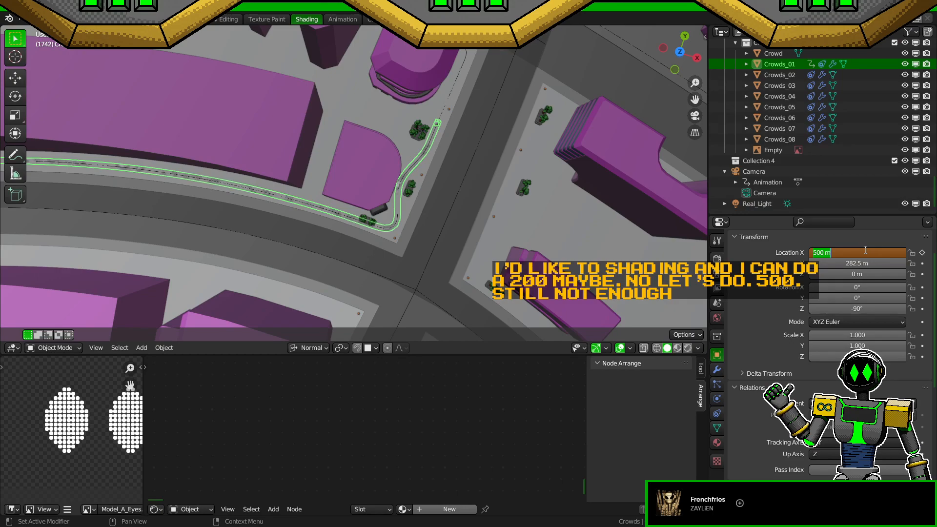
text(1000)
key(Return)
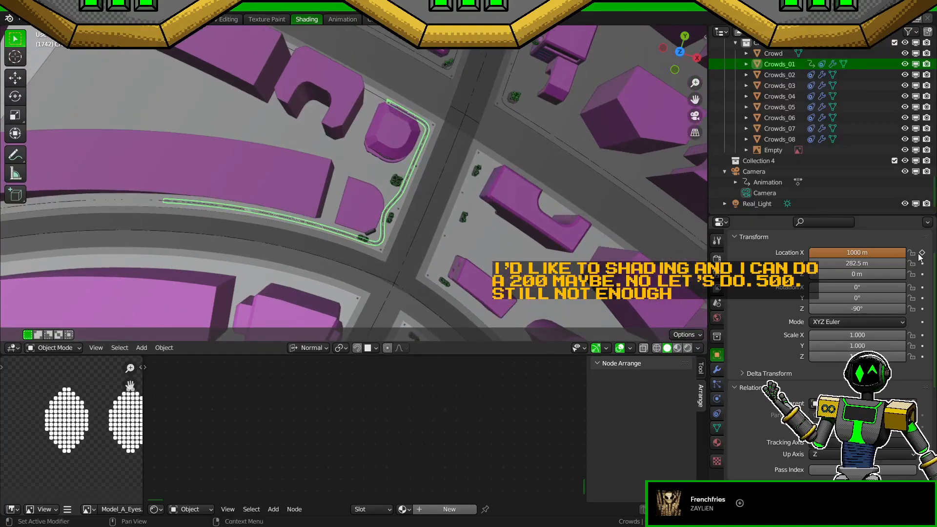
click(860, 250)
text(900)
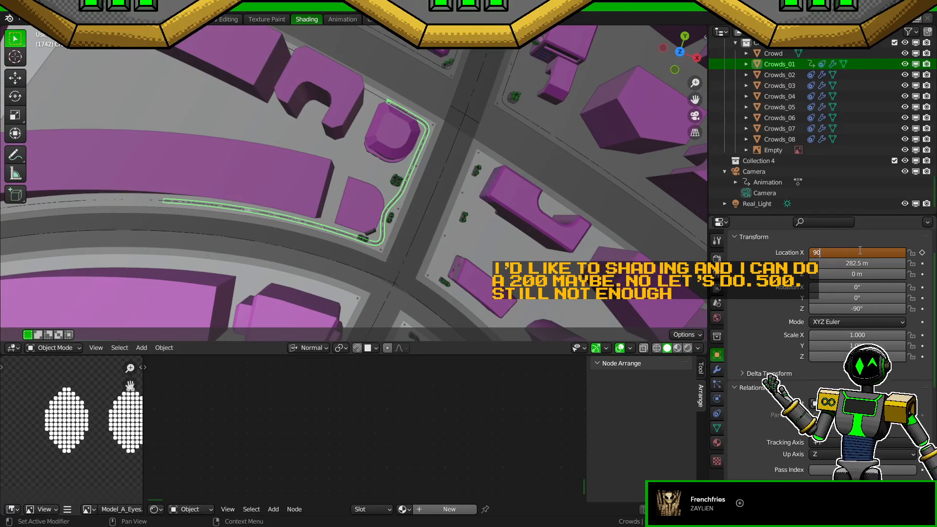
key(Return)
click(860, 251)
text(800)
key(Return)
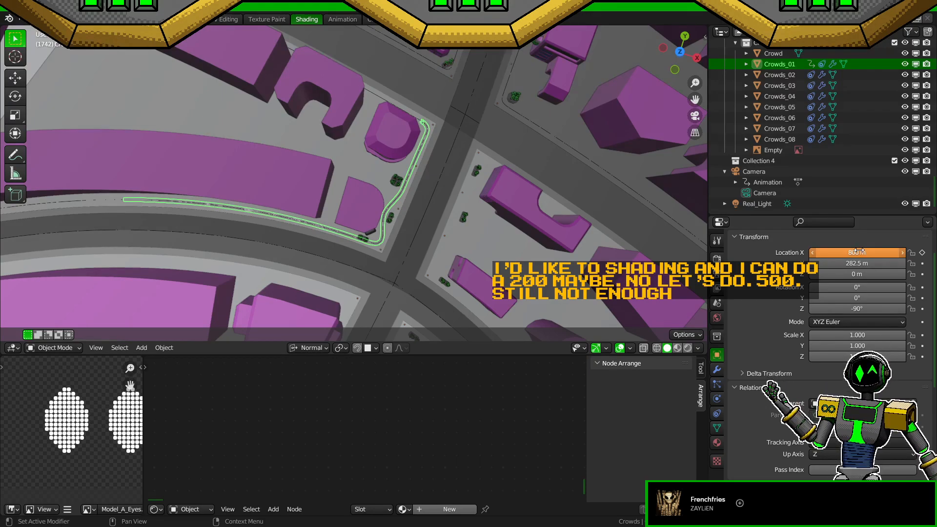
Step: Compare X locations of 900, 1000, 800 and 850 m for Crowds_01 through the scene camera
key(KP_0)
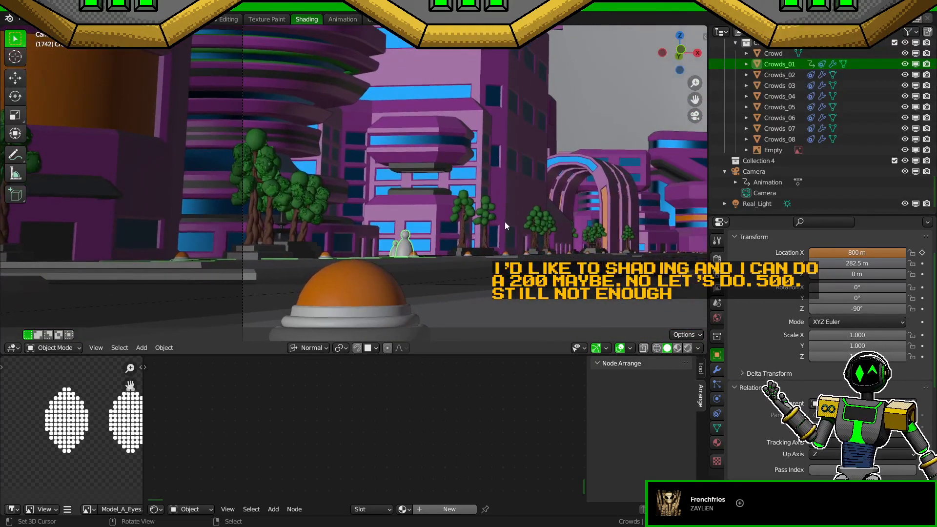
click(870, 252)
text(9)
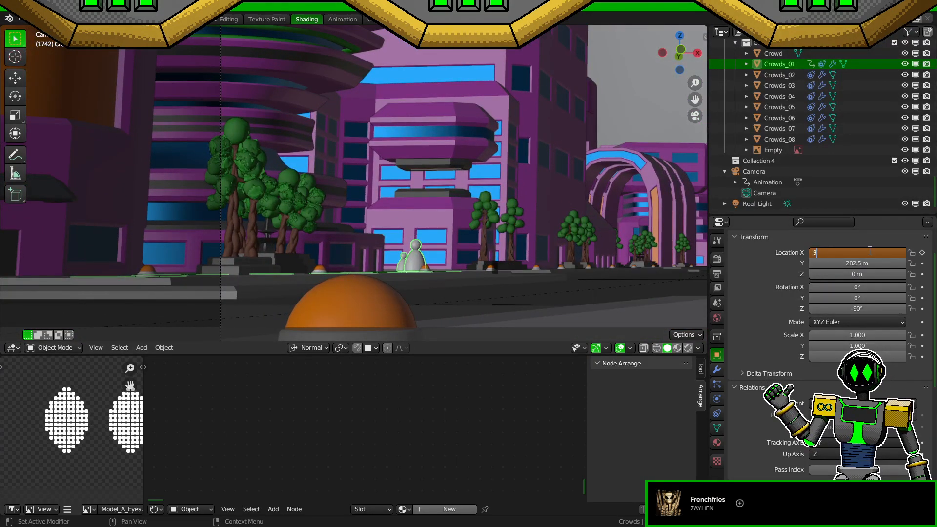
text(00)
key(Return)
click(870, 252)
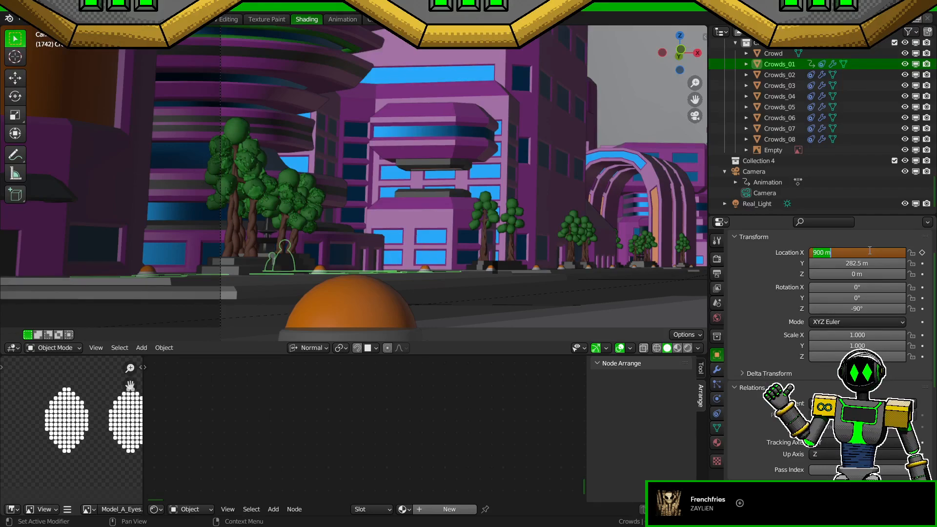
text(1000)
key(Return)
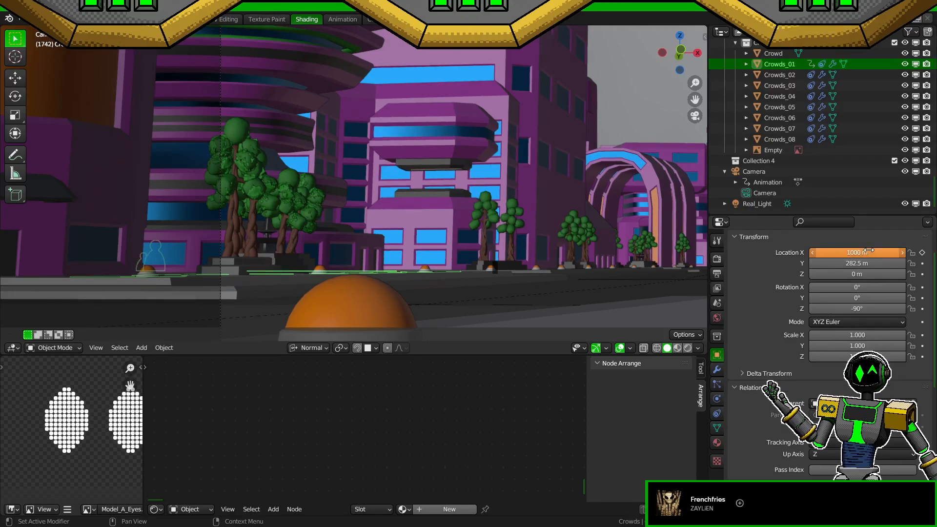
click(870, 251)
text(800)
key(Return)
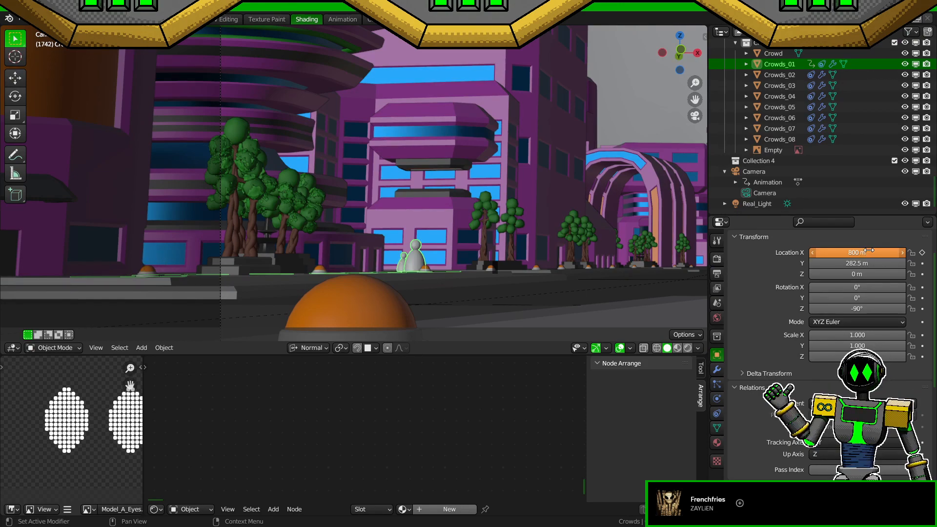
click(870, 251)
text(850)
key(Return)
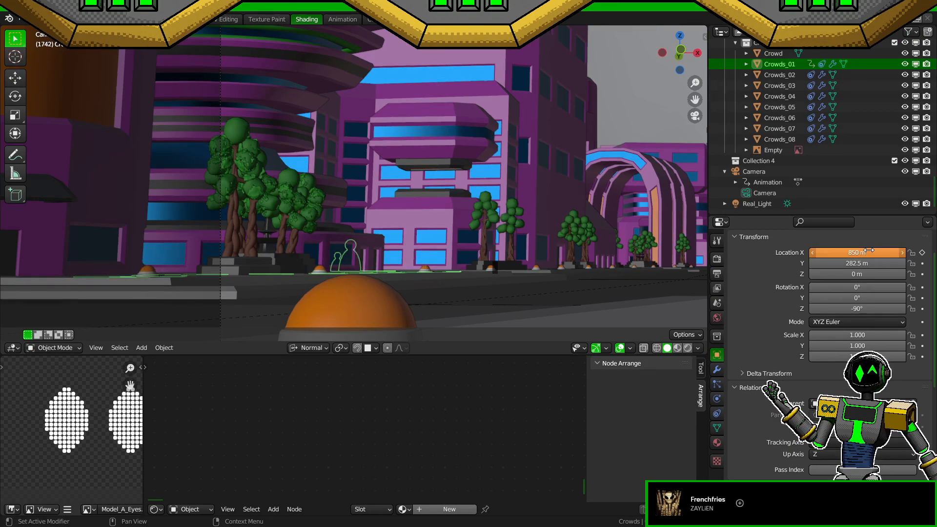
Step: Set the X location of Crowds_01 to 825 m, insert a single keyframe on it at frame 1742 and save the file
click(870, 251)
text(825)
key(Return)
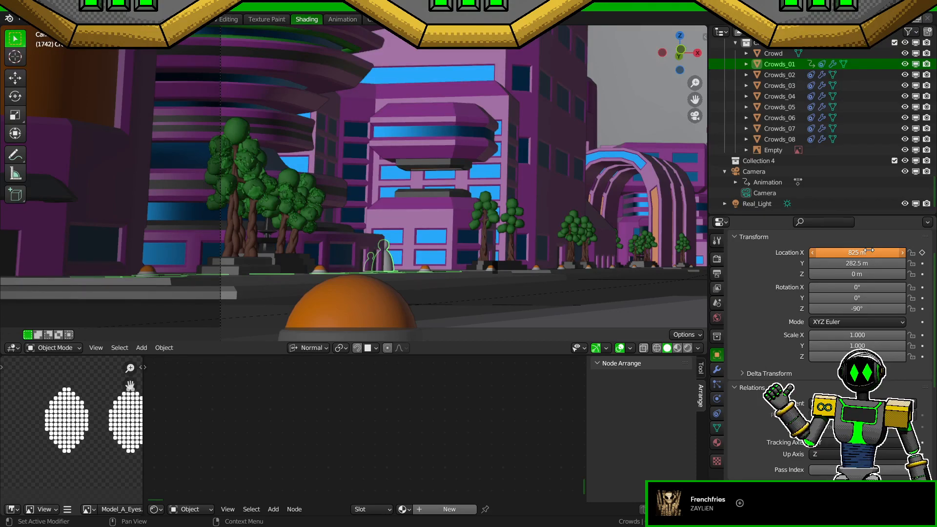
right_click(870, 250)
click(870, 252)
key(ctrl+s)
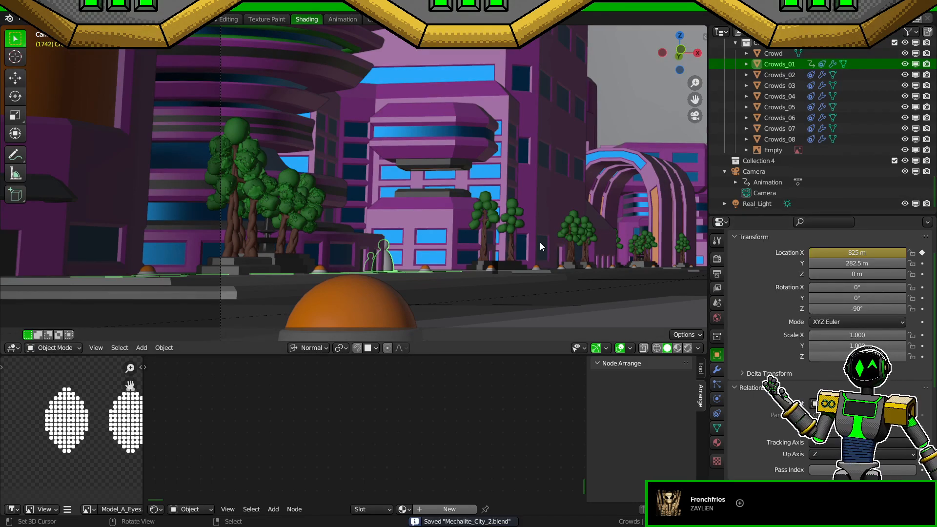
Step: Copy the end X-location keyframe of Crowds_01 to frame 1 in the animation graph and save the file
click(361, 19)
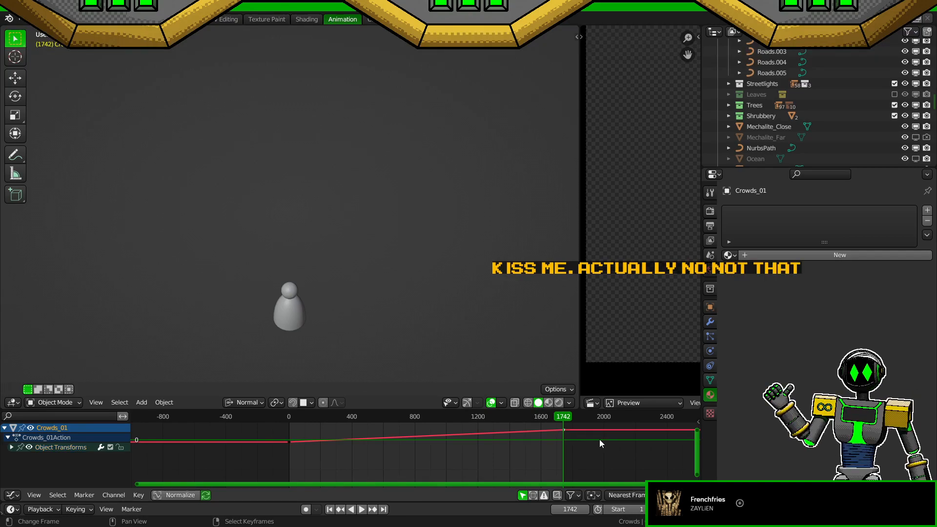
key(shift+Left)
key(g)
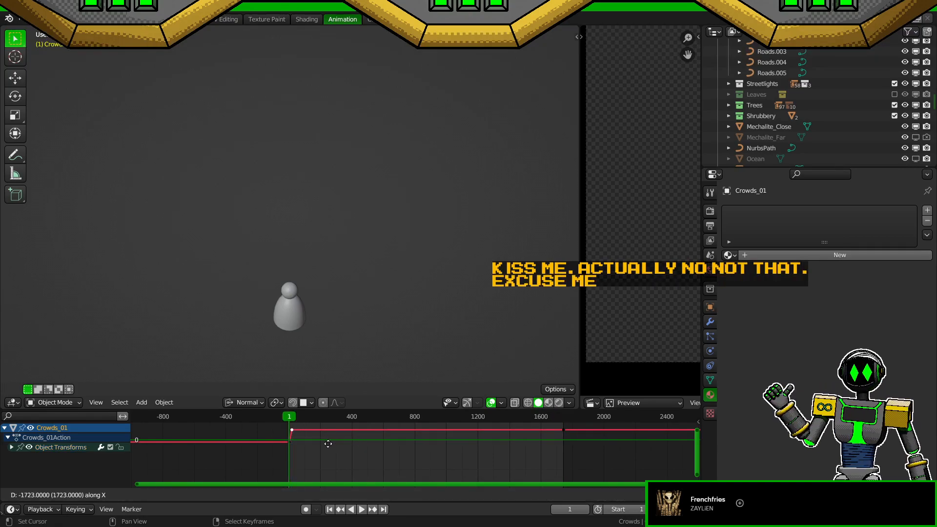
click(325, 444)
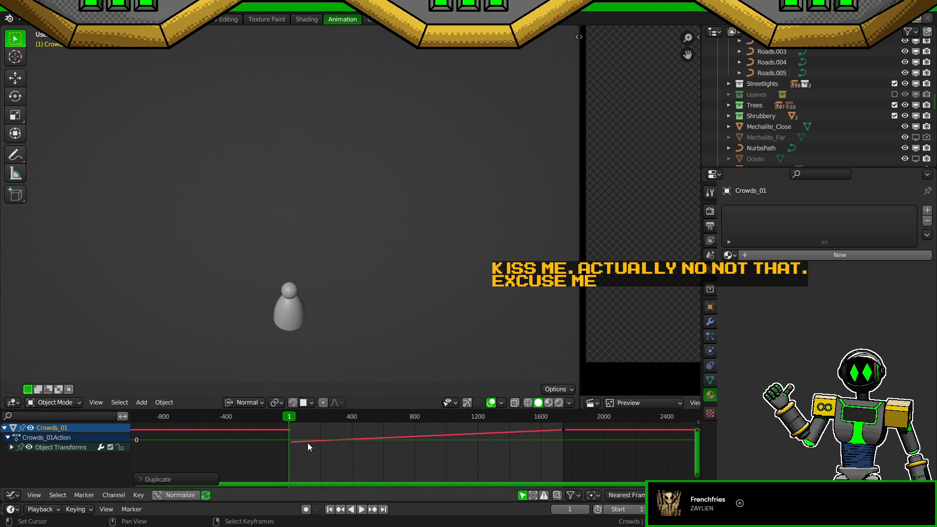
scroll(309, 443, up, 2)
key(shift+d)
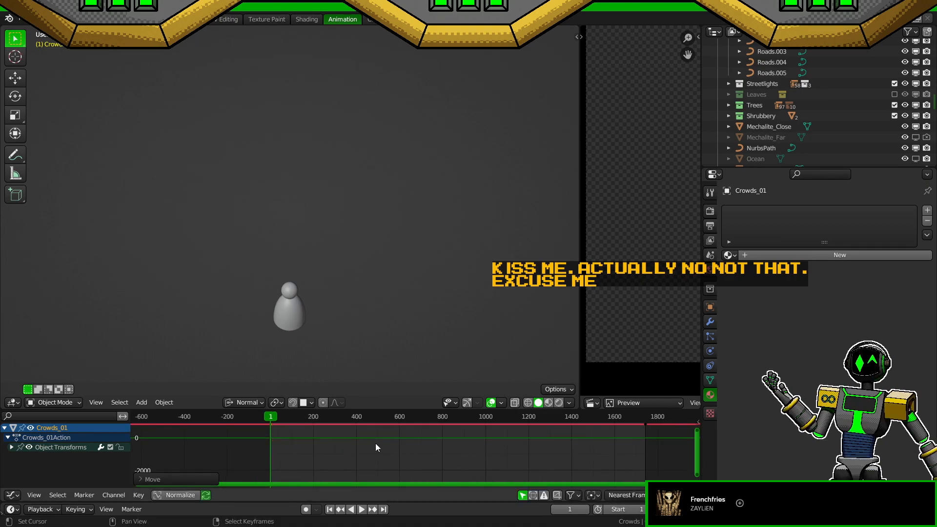
key(Escape)
key(ctrl+s)
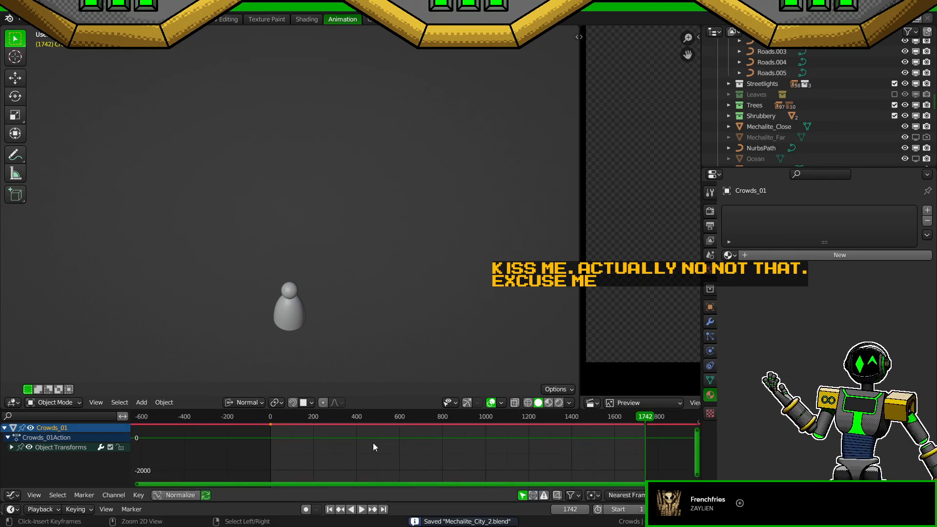
Step: Set the Array modifier count of Crowds_01 to 75 while viewing the pavement from above
click(300, 19)
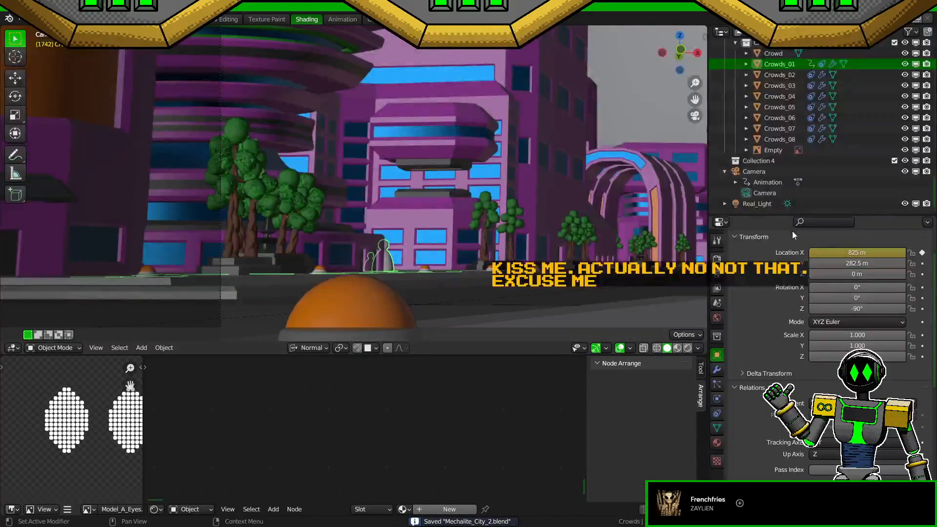
key(KP_7)
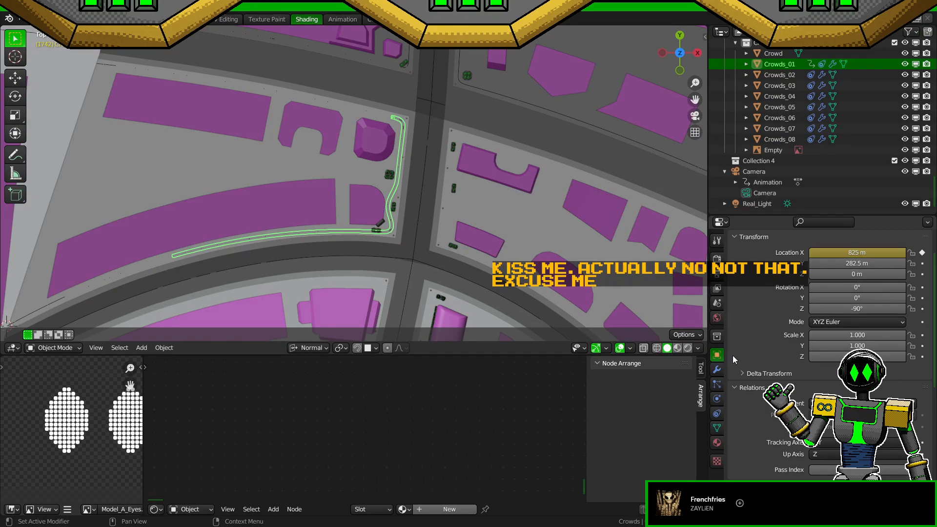
click(718, 370)
click(866, 266)
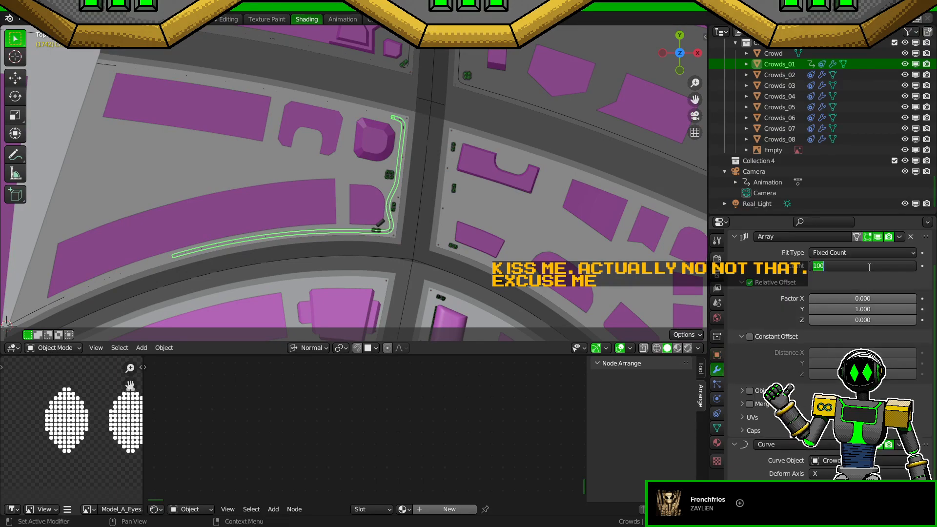
text(75)
key(Return)
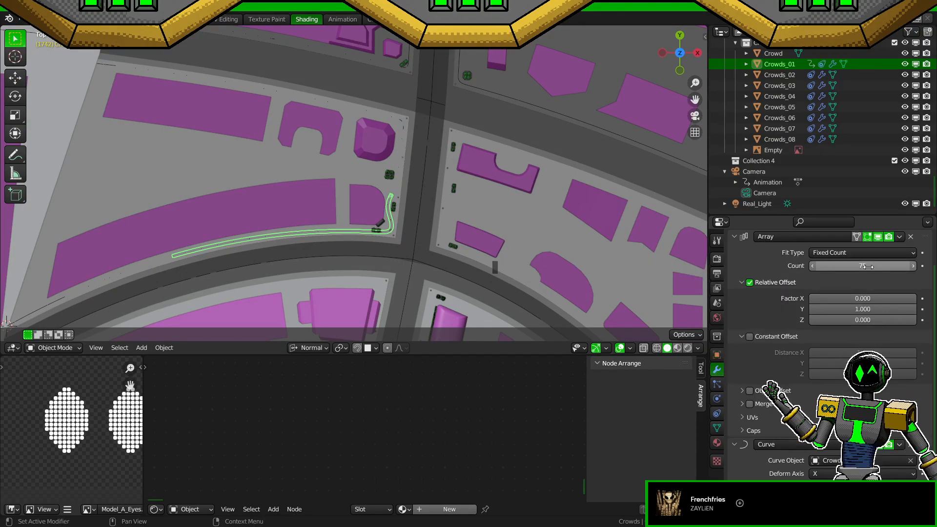
Step: Try an X location of 1000 m for Crowds_01, go to frame 1 and try 1250 and 1500 m along the pavement
click(718, 355)
click(858, 252)
text(1000)
key(Return)
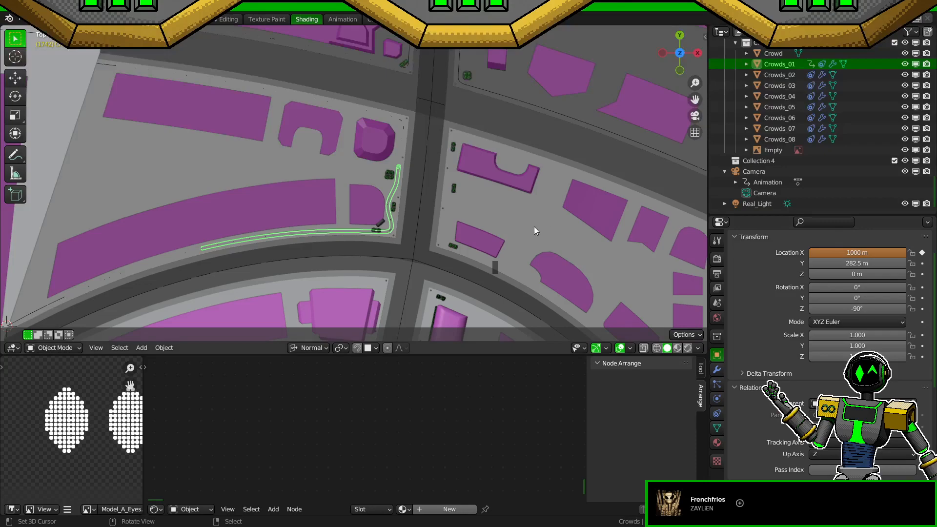
key(shift+Left)
click(869, 253)
text(1250)
key(Return)
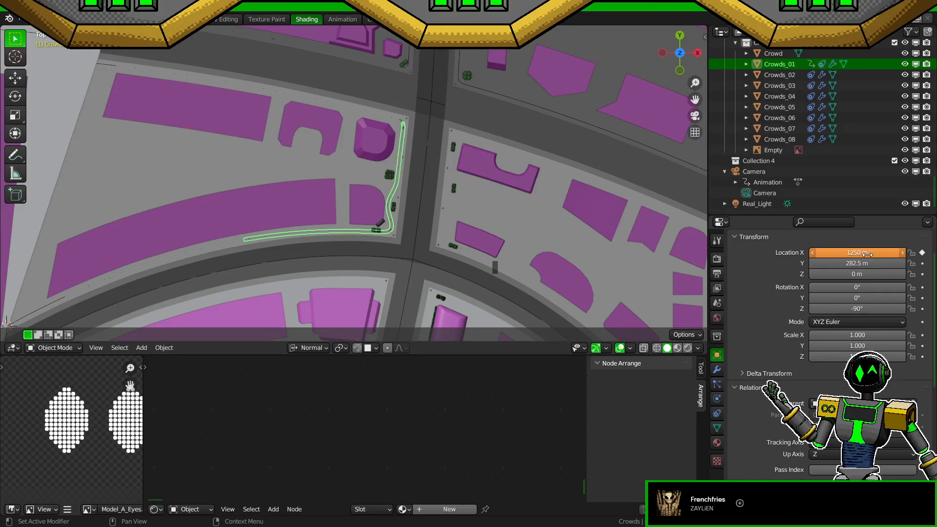
click(868, 253)
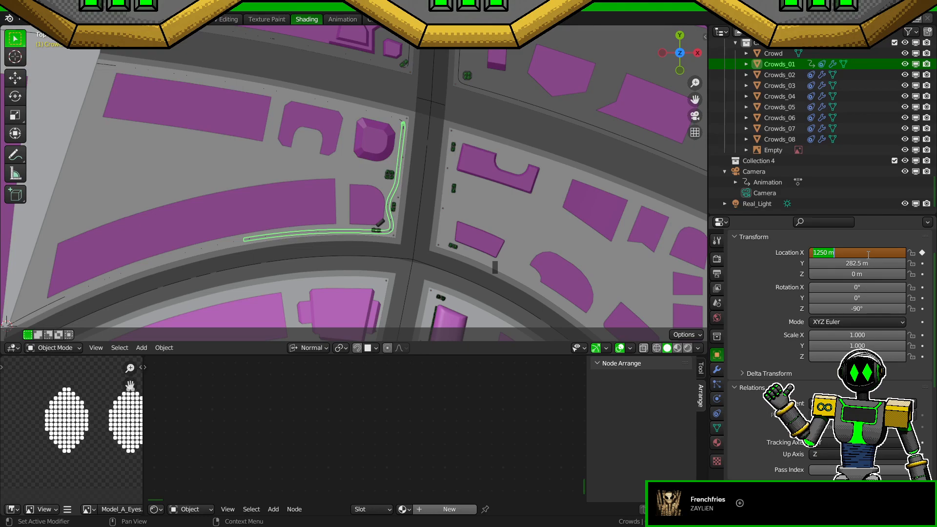
text(1500)
key(Return)
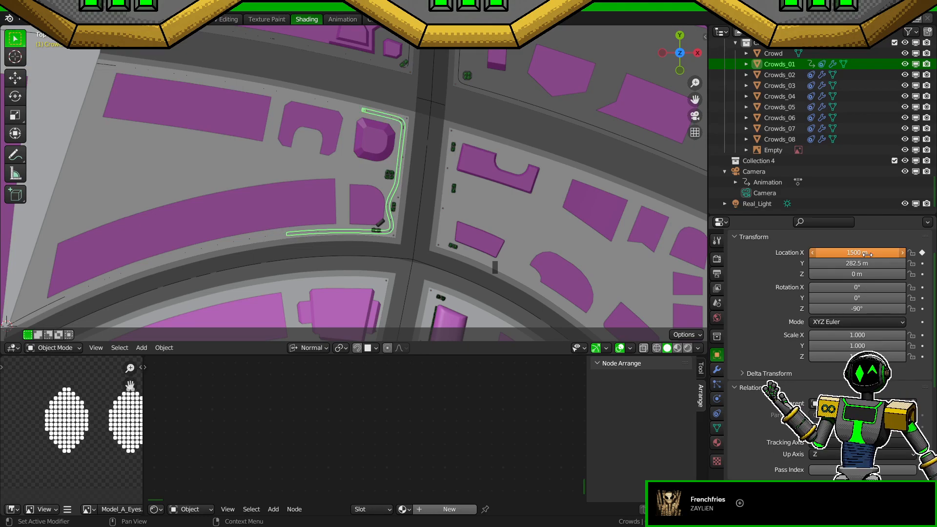
Step: Try X locations of 1300 and 1325 m for Crowds_01, checking them through the scene camera, and save the file
click(867, 254)
text(1300)
key(Return)
key(KP_0)
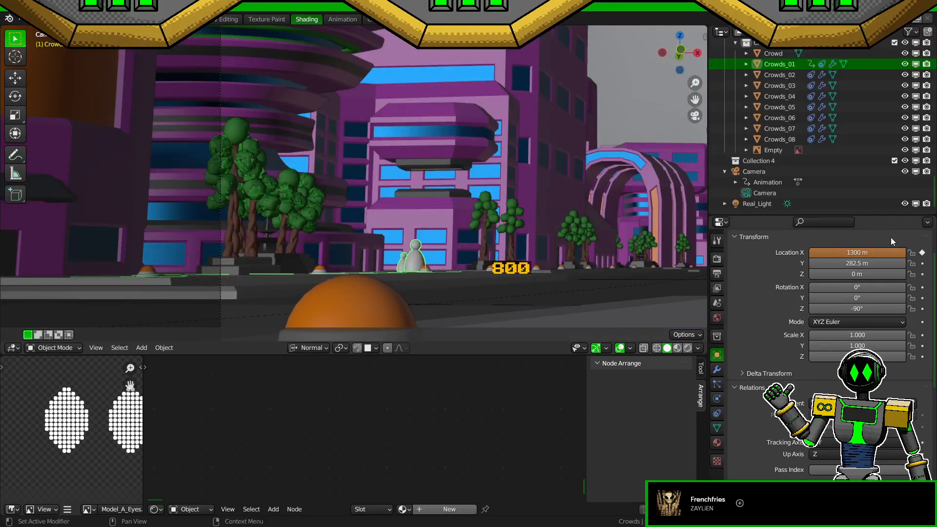
click(840, 253)
text(1325)
key(Return)
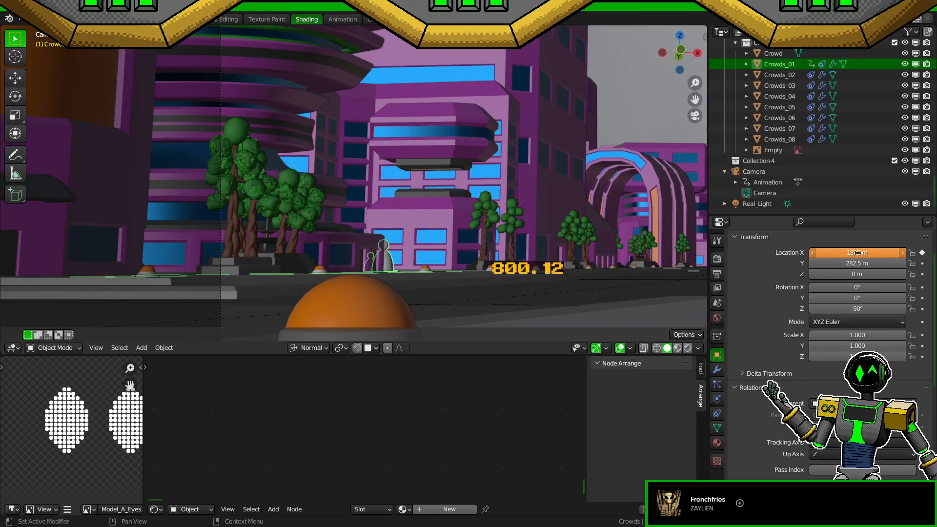
key(ctrl+s)
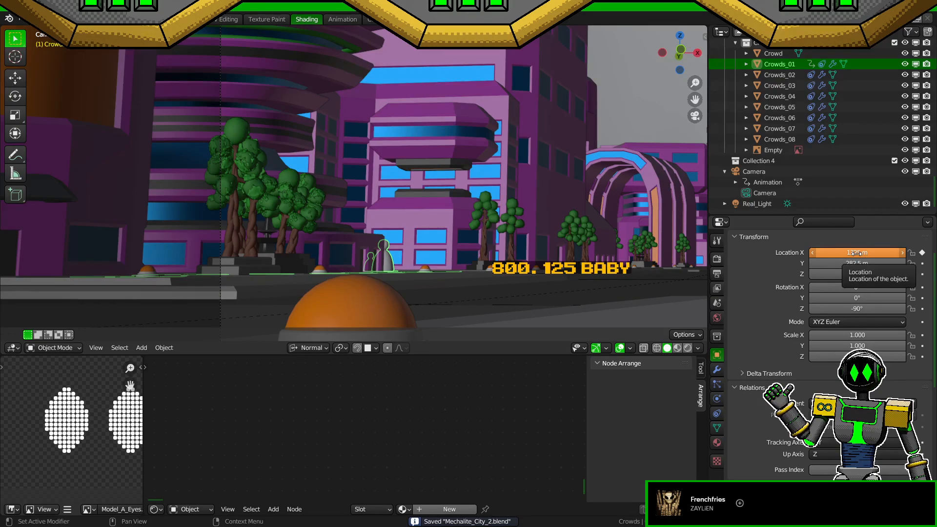
Step: Reduce the Array modifier count of Crowds_01 to 60, viewing the crowd strip from above
scroll(453, 204, down, 3)
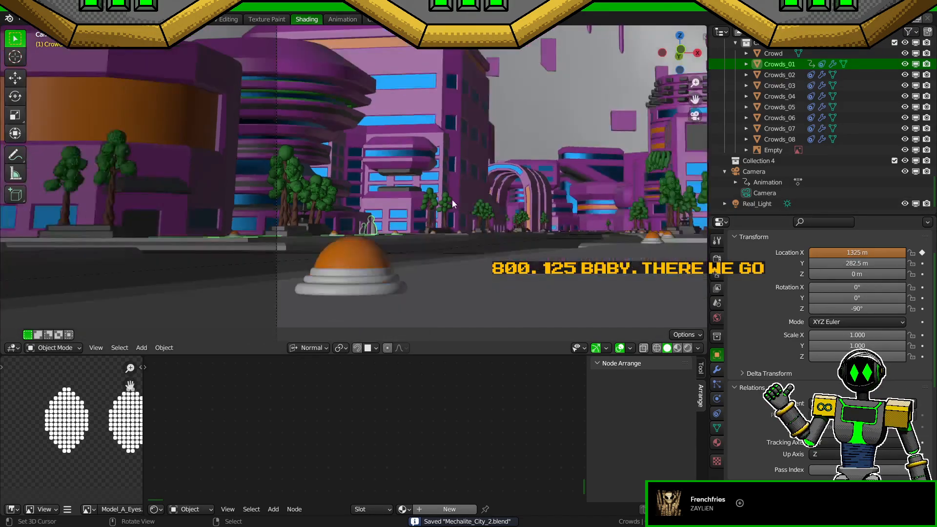
key(KP_7)
scroll(450, 218, up, 2)
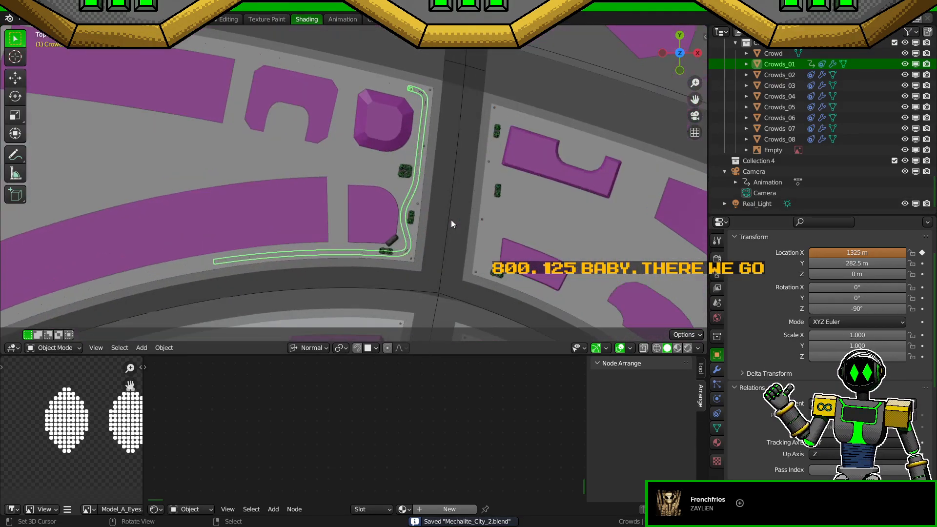
click(717, 370)
click(861, 266)
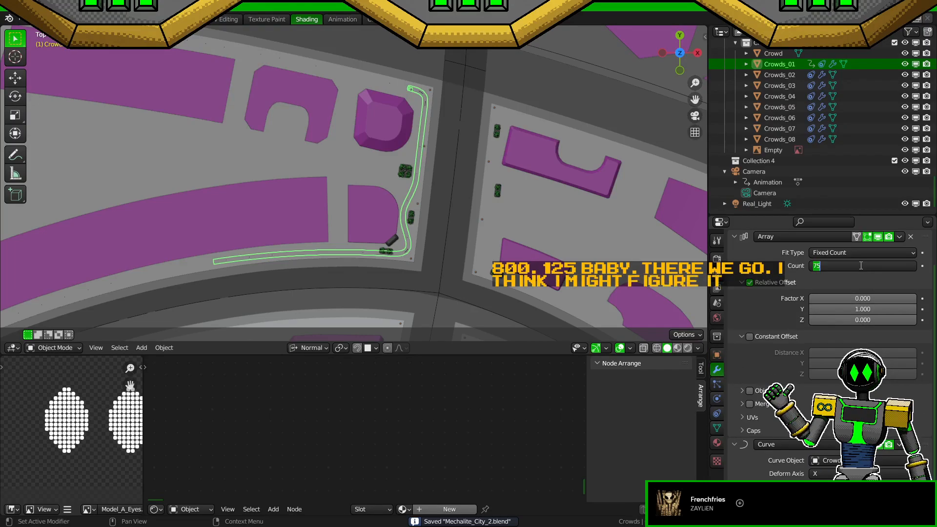
text(60)
key(Return)
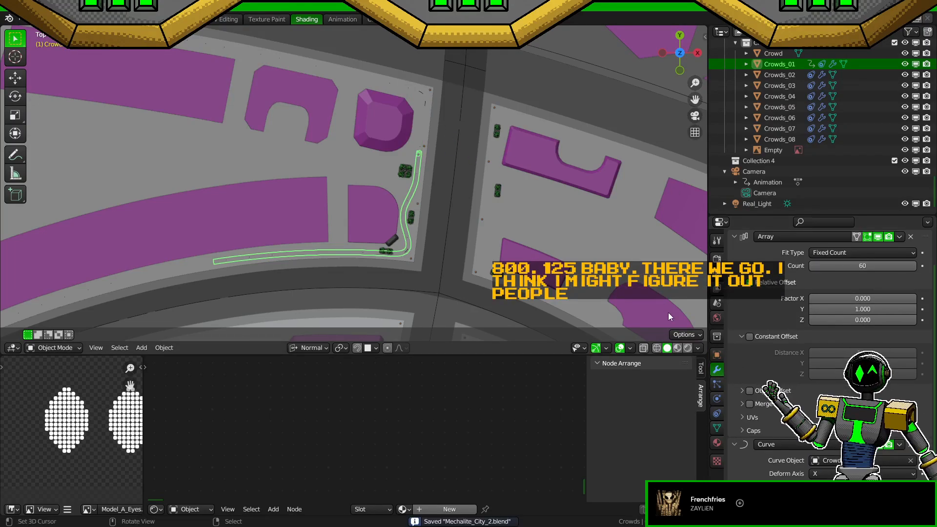
Step: Set the X location of Crowds_01 to 1600 m at frame 1 and replace its existing keyframe there
click(717, 355)
click(860, 253)
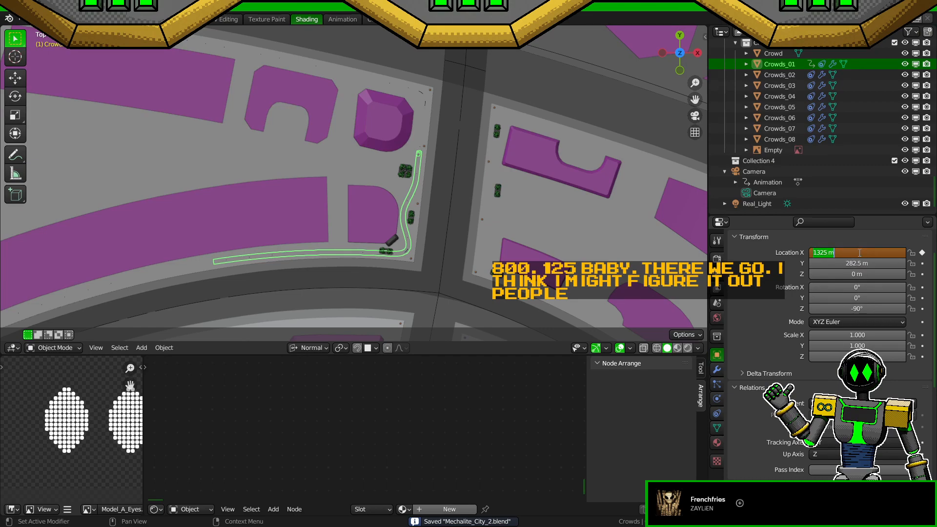
text(1600)
key(Return)
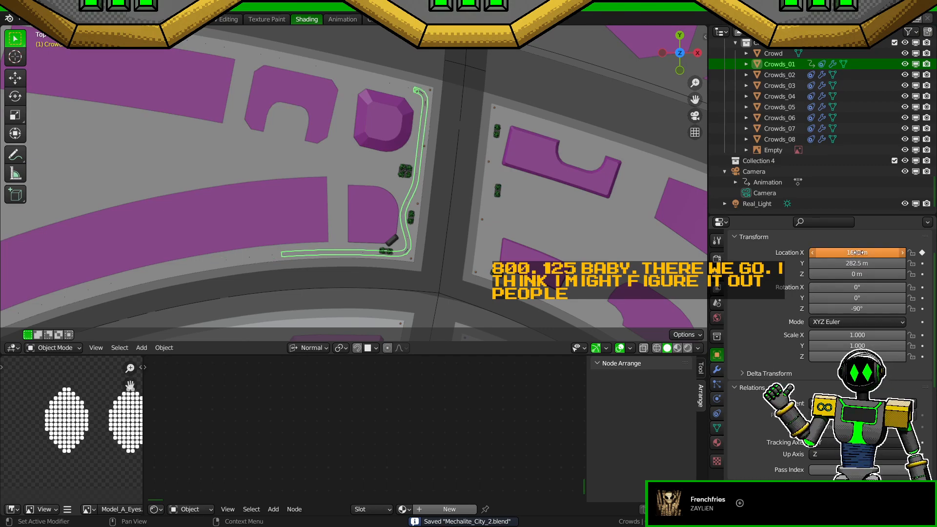
right_click(859, 253)
click(852, 273)
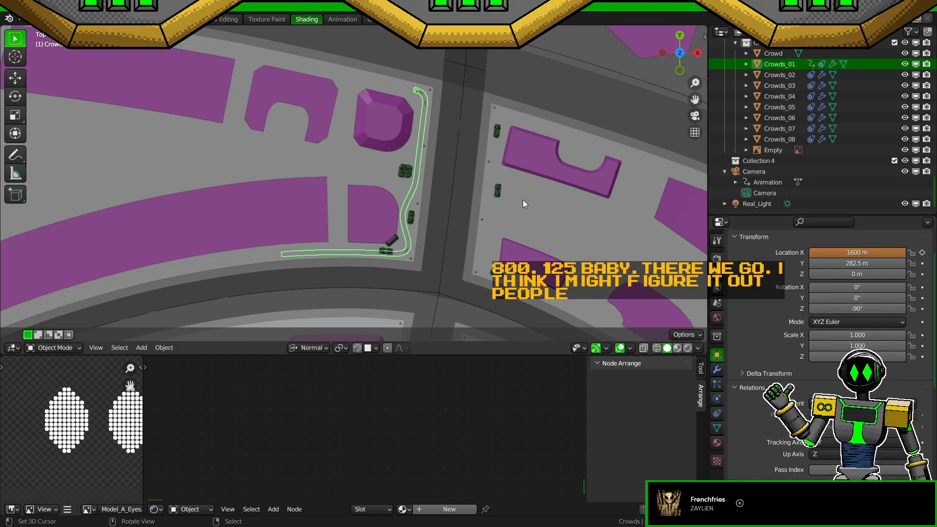
key(KP_0)
right_click(858, 253)
click(849, 236)
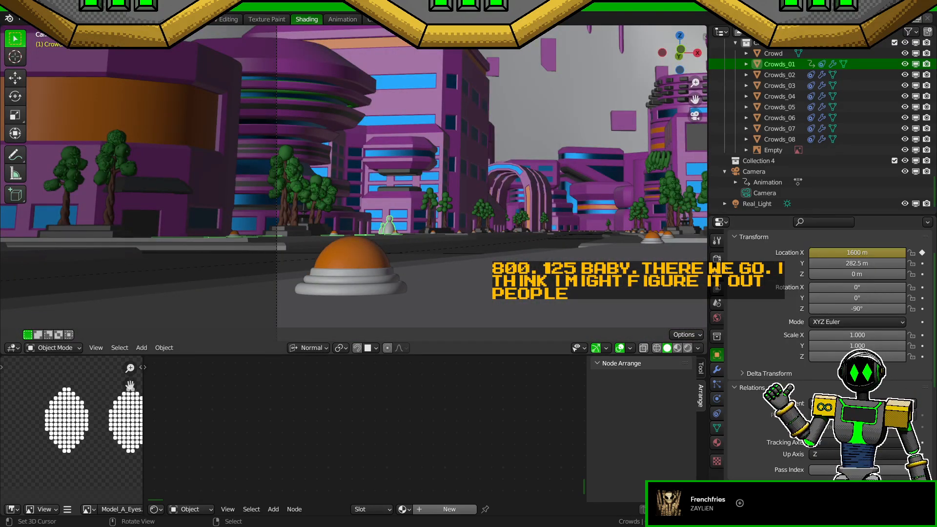
Step: Try an X location of 1625 m for Crowds_01, settle on 1620 m, keyframe it at frame 1 and save the file
click(858, 253)
text(1625)
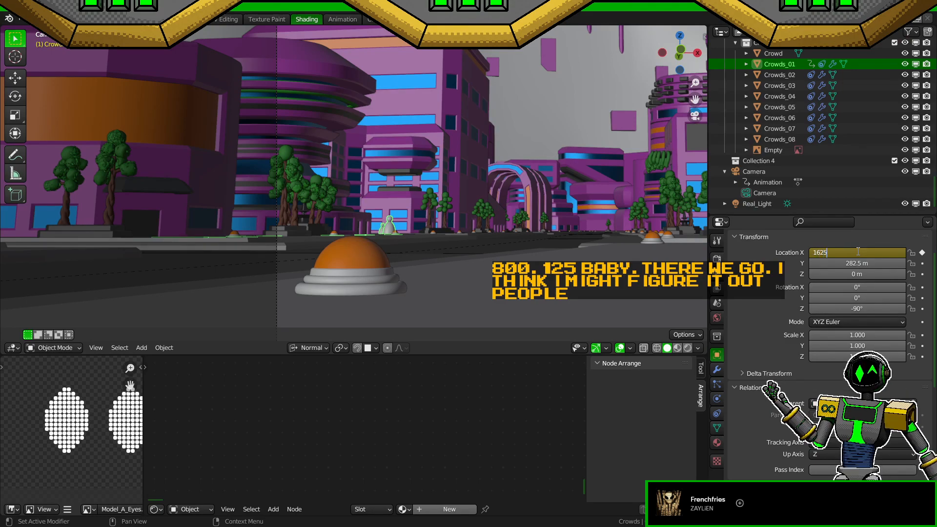
key(Return)
click(858, 252)
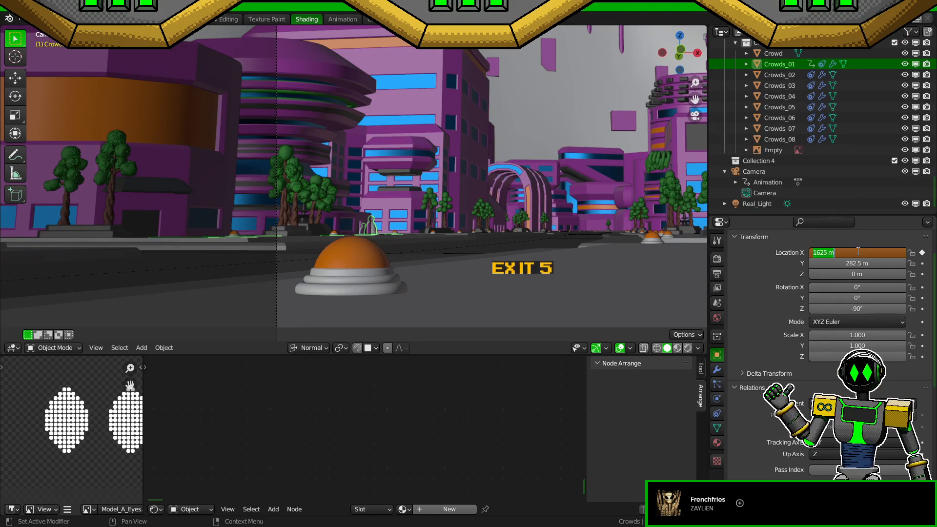
text(1620)
key(Return)
key(i)
key(ctrl+s)
key(KP_7)
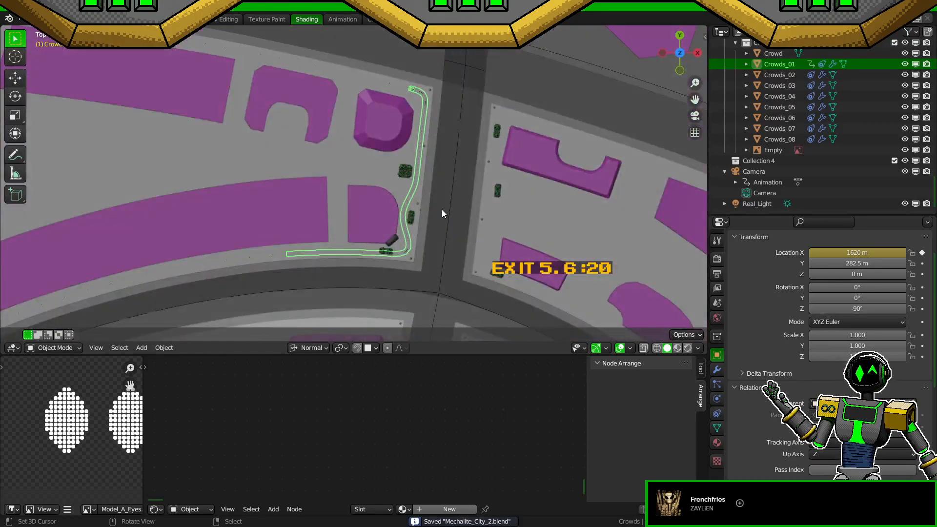
Step: Copy the 1620 m keyframe of Crowds_01 along the time axis to end frame 1742 and save the file
click(350, 19)
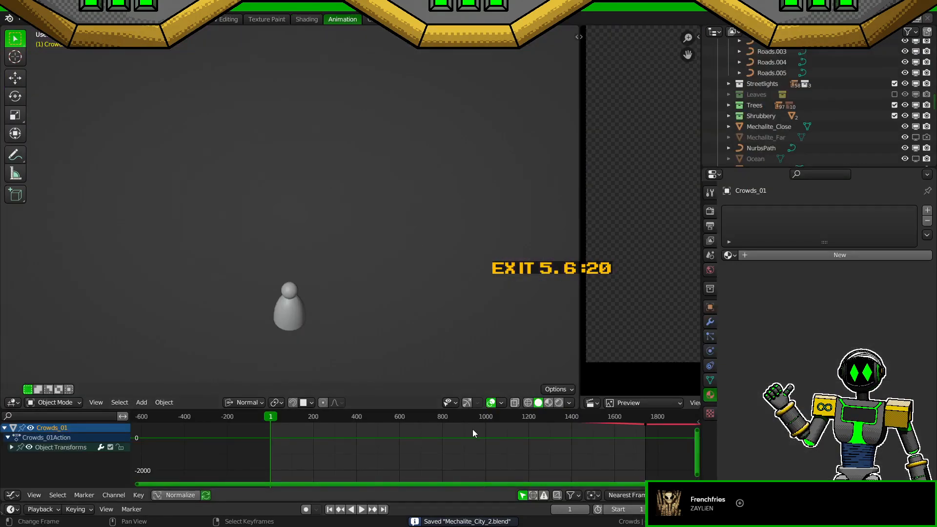
key(shift+Right)
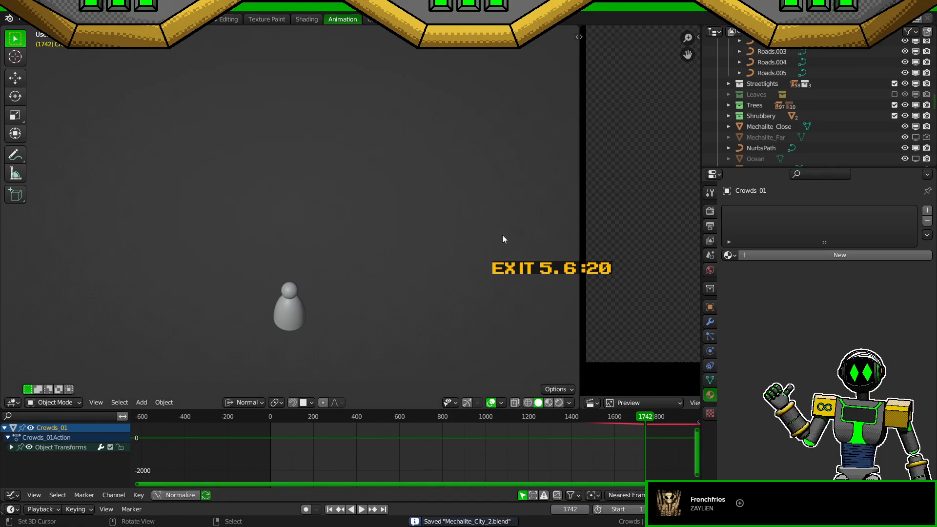
ctrl+middle_drag(505, 438, 502, 467)
key(g)
key(x)
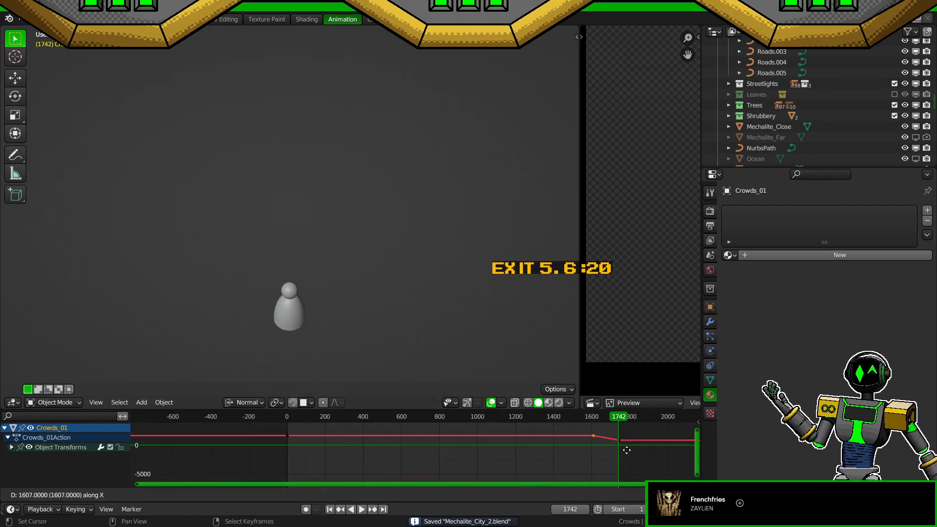
click(647, 450)
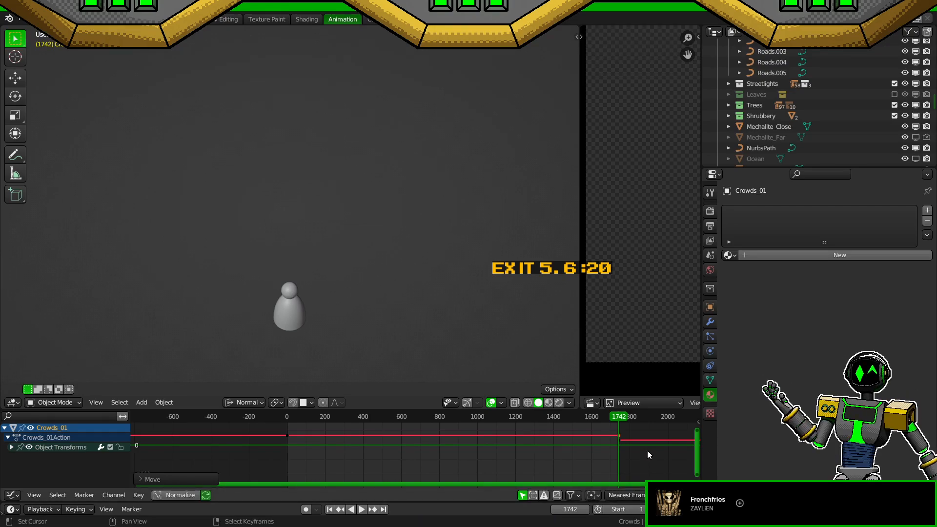
key(ctrl+s)
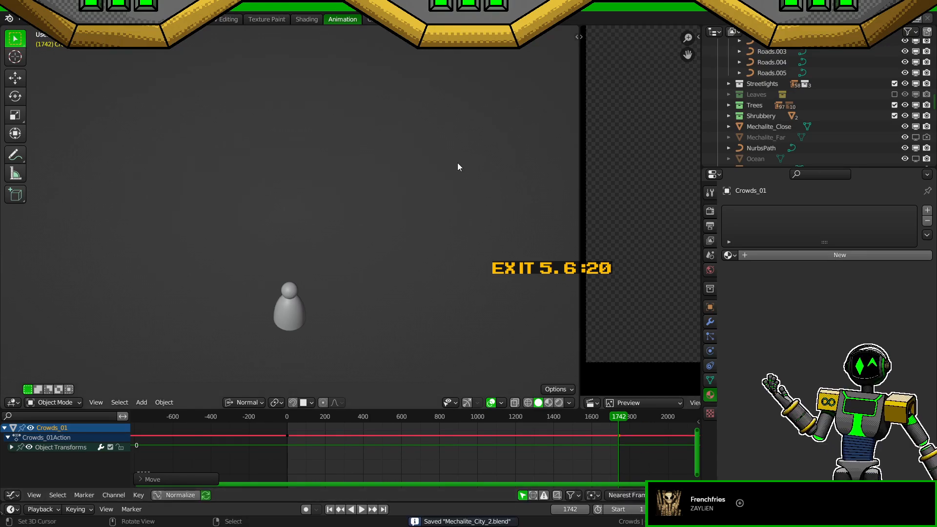
Step: Set the X location of Crowds_01 to 2440 m at frame 1742 and check its reach along the pavement from above
click(308, 19)
scroll(539, 285, up, 2)
click(862, 253)
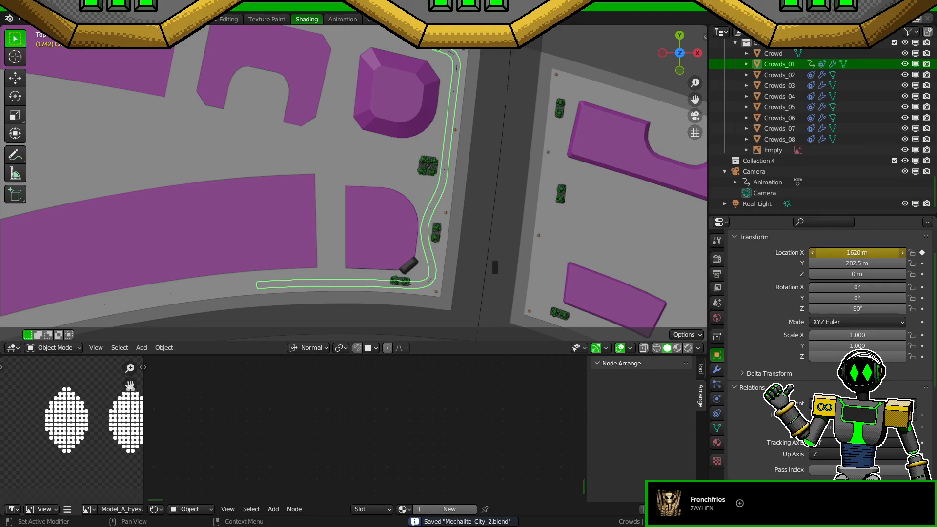
text(2440)
key(Return)
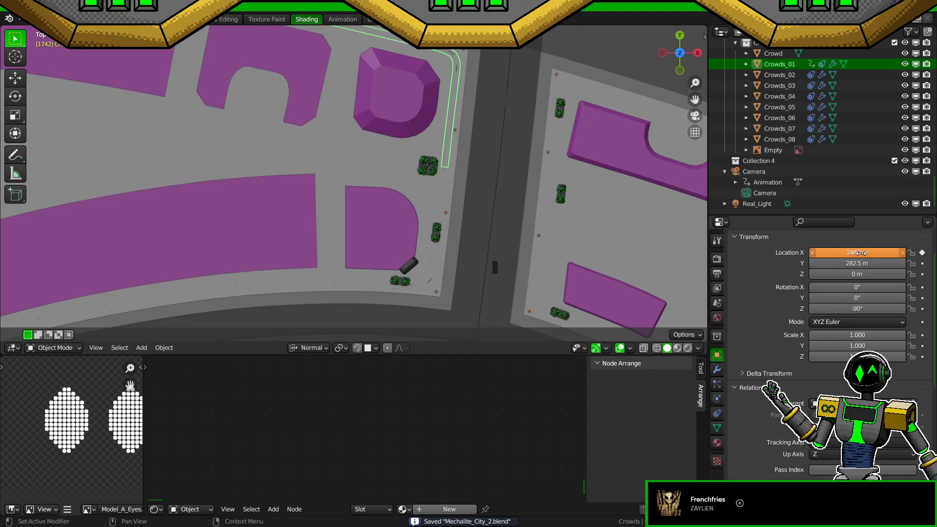
scroll(566, 136, down, 2)
shift+middle_drag(539, 160, 533, 178)
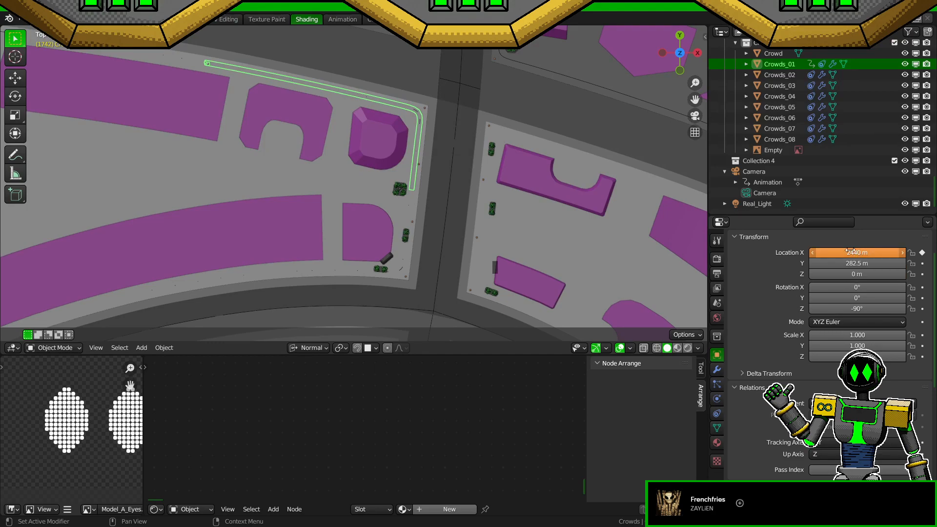
Step: Return to frame 1, save the file, and set the Crowds_01 Array modifier count to 80
key(shift+Left)
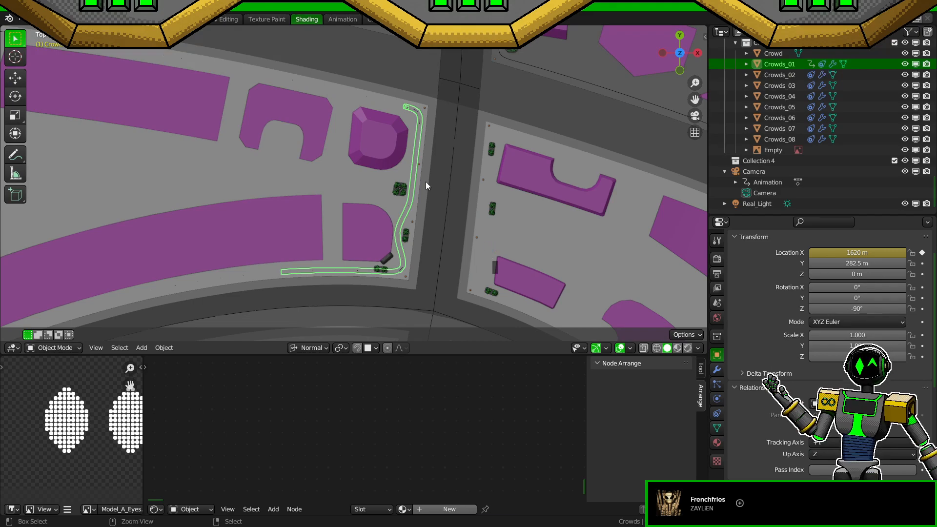
key(ctrl+s)
click(717, 369)
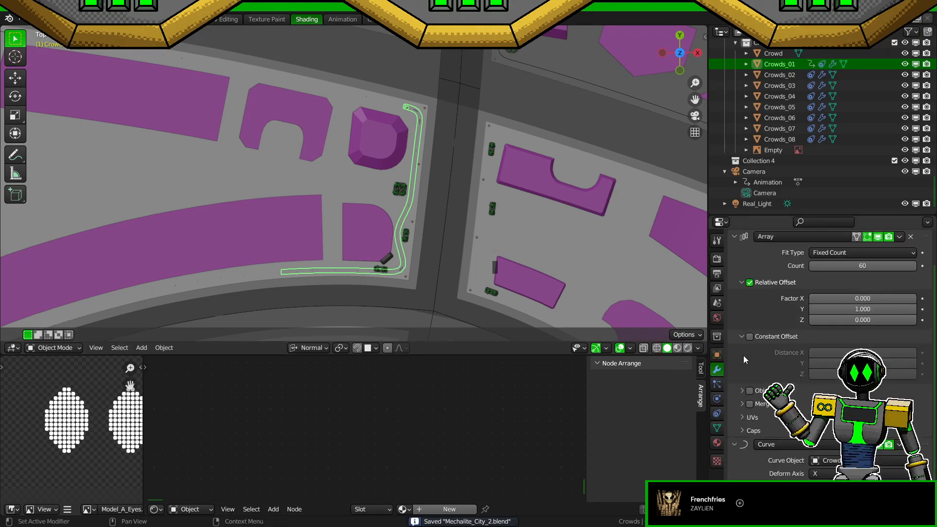
click(872, 265)
text(8)
key(Return)
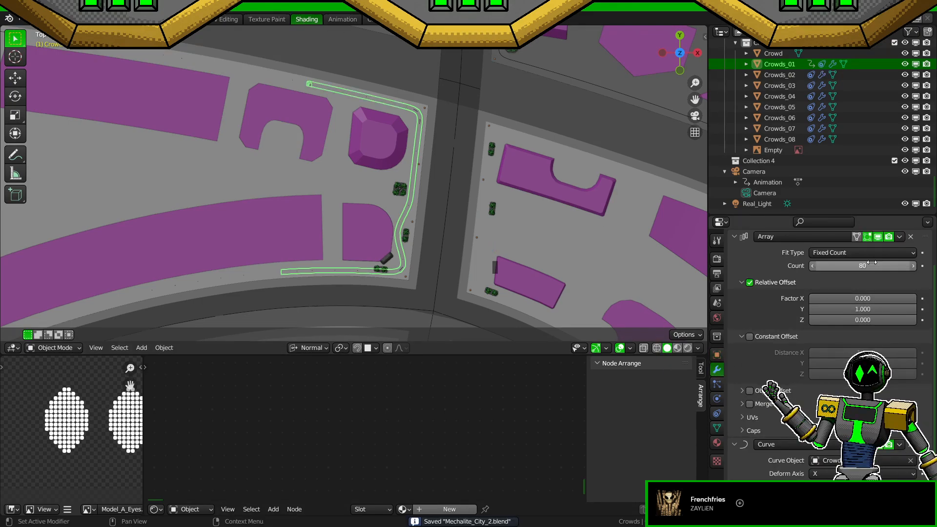
click(717, 355)
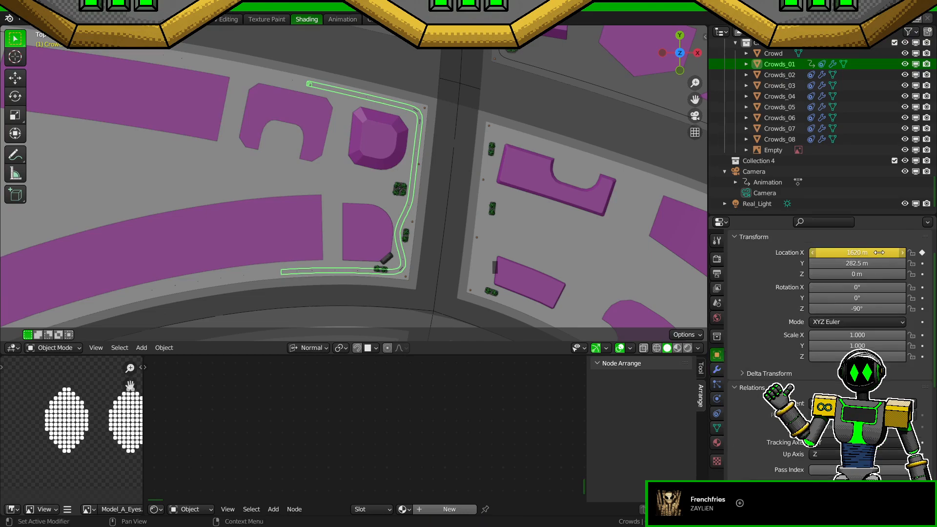
Step: Switch to the Animation workspace and look through the camera, framing the street and its buildings
click(356, 19)
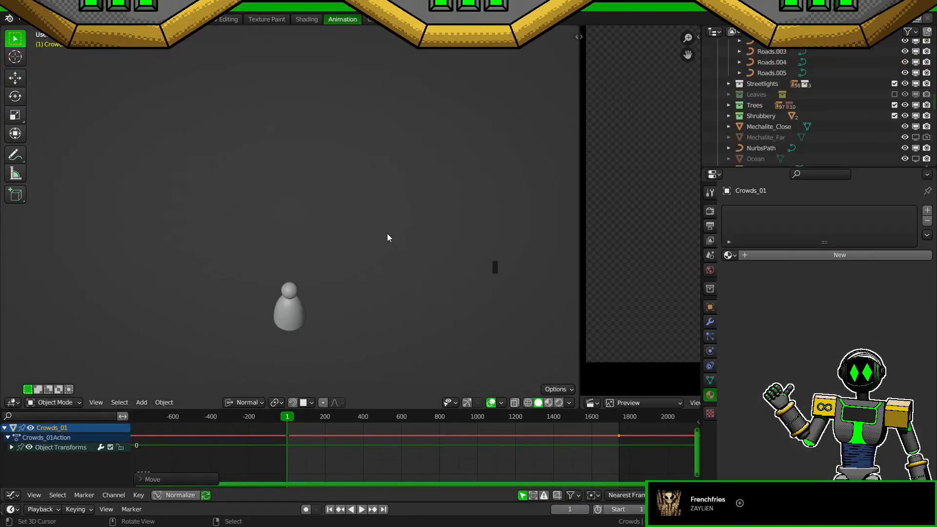
key(KP_0)
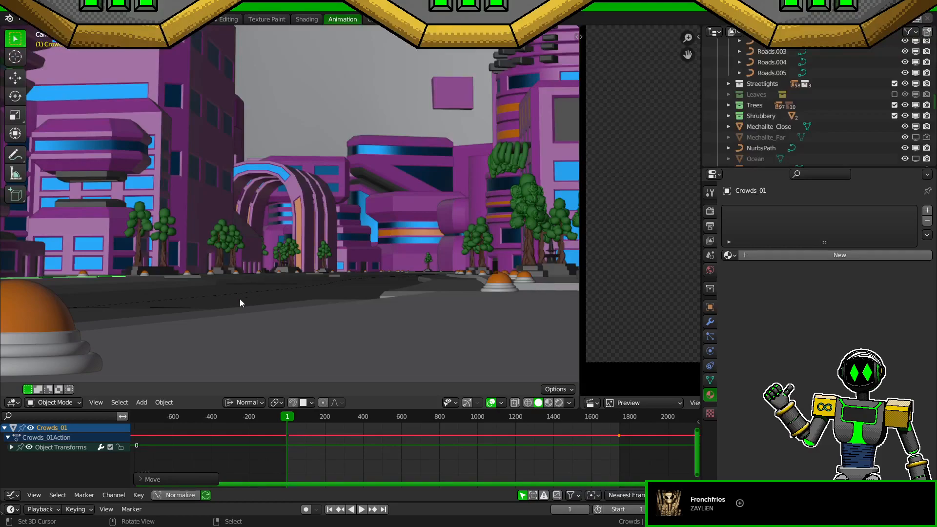
scroll(239, 298, down, 6)
shift+middle_drag(250, 295, 376, 304)
scroll(376, 305, up, 3)
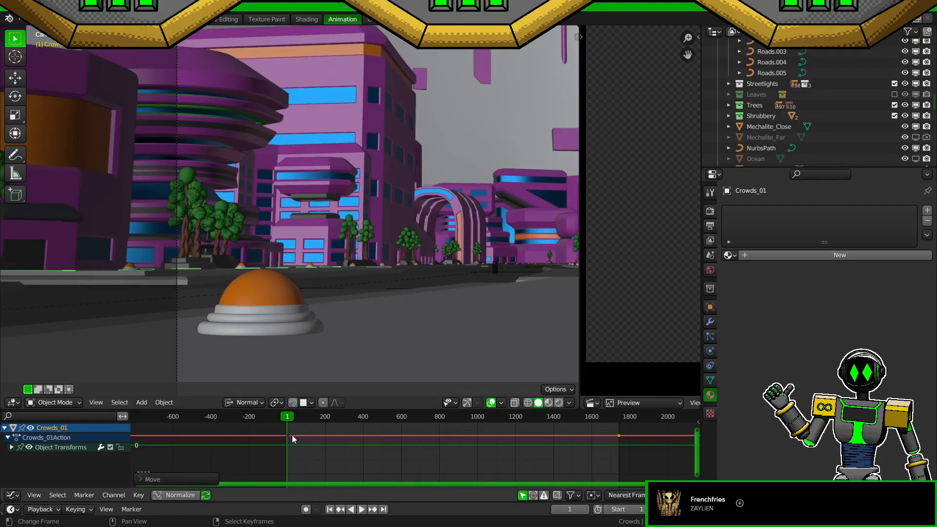
Step: Delete the Crowds_01 location keyframe at frame 1742 and save the file
click(291, 435)
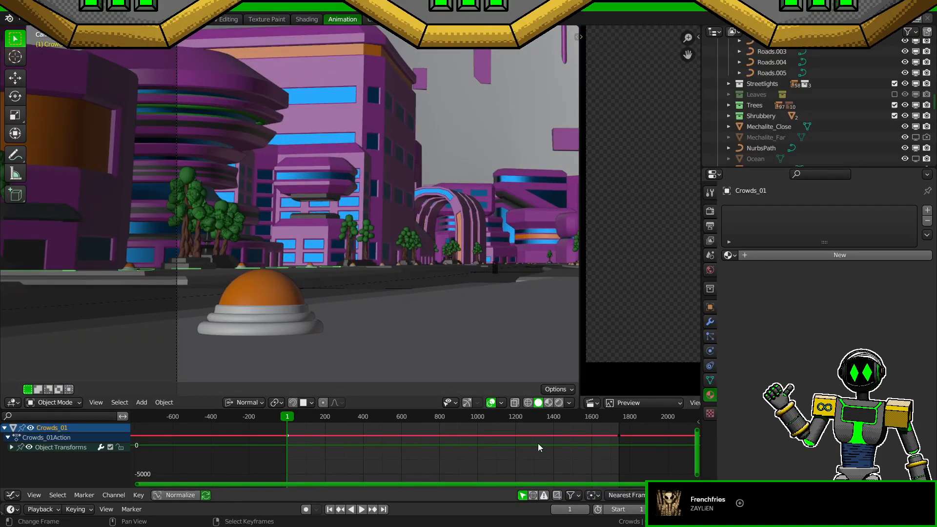
click(619, 435)
key(x)
click(625, 436)
key(ctrl+s)
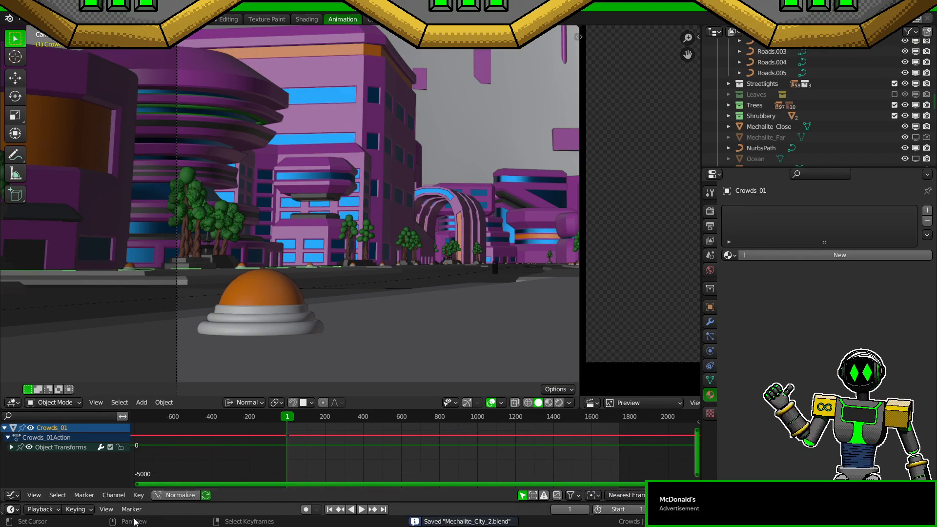
scroll(312, 297, down, 3)
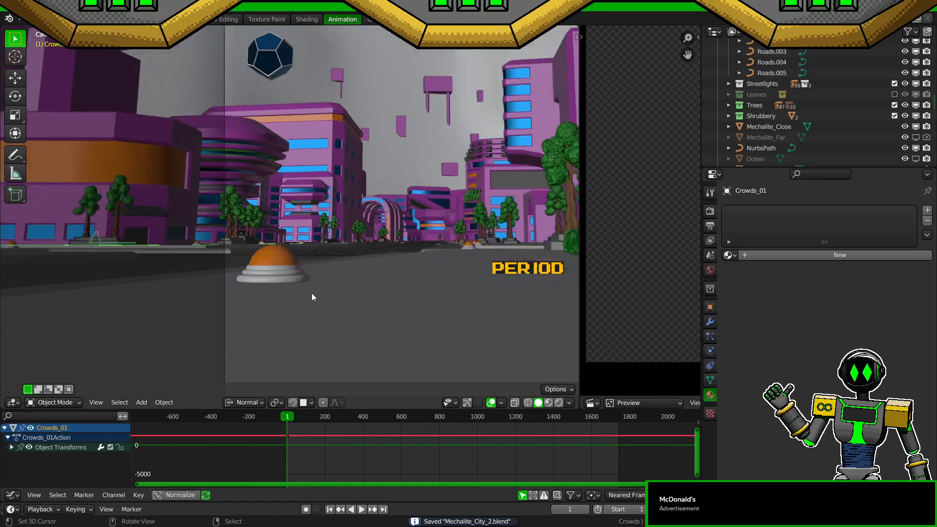
shift+middle_drag(313, 296, 485, 295)
scroll(484, 294, up, 3)
click(710, 322)
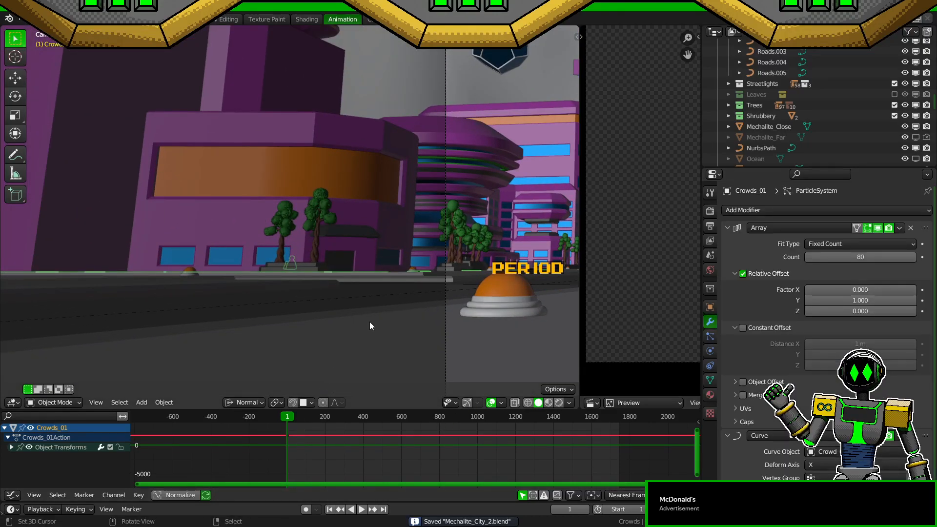
shift+middle_drag(523, 267, 458, 257)
scroll(523, 253, up, 3)
key(g)
key(y)
key(Return)
key(ctrl+s)
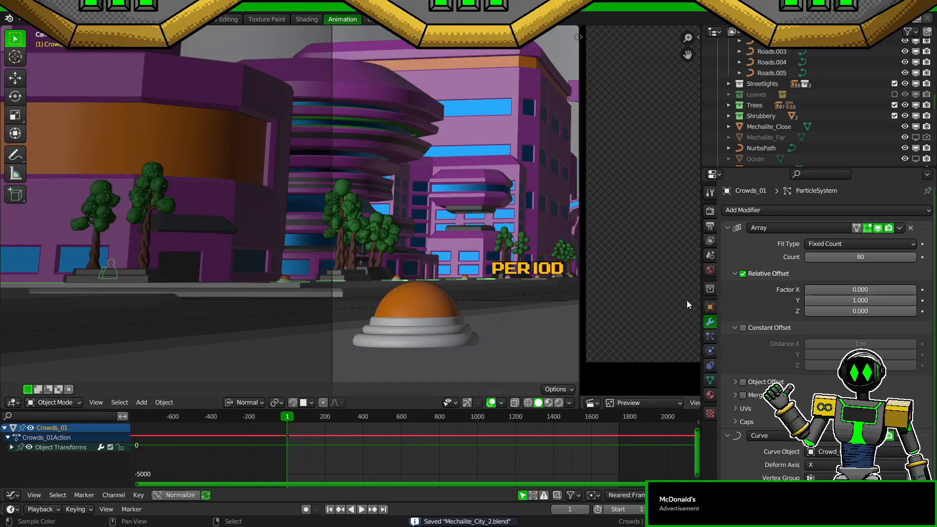
Step: Move Crowds_01 by -400 m along normal Y, keyframe its location at frame 1, and save
click(710, 307)
key(g)
key(y)
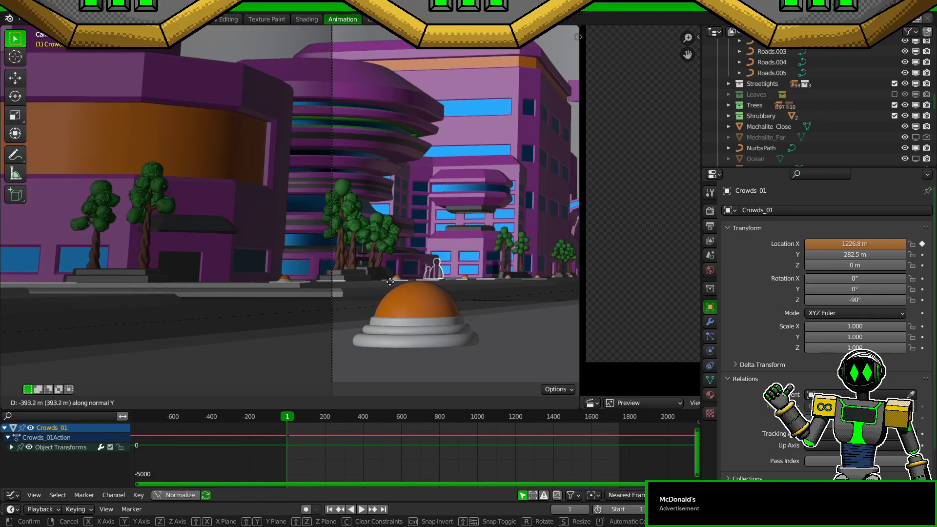
text(-400)
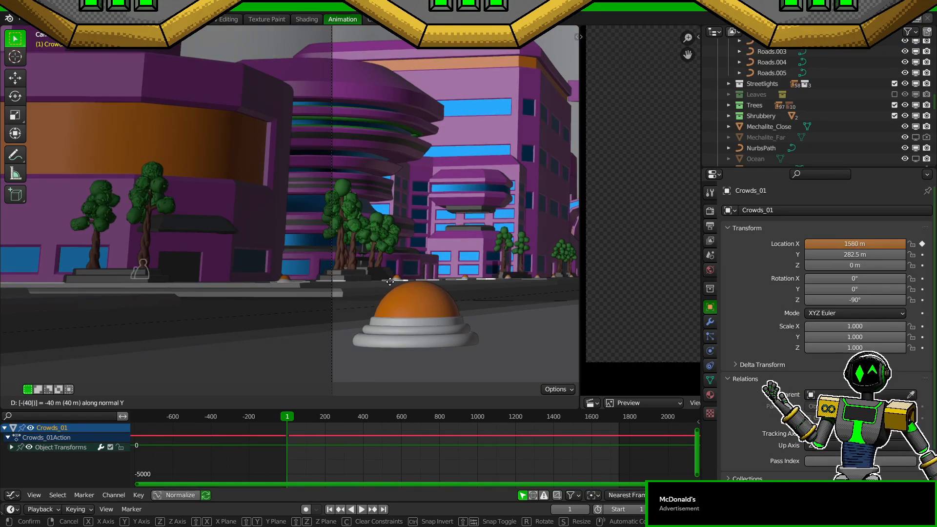
key(Return)
key(ctrl+s)
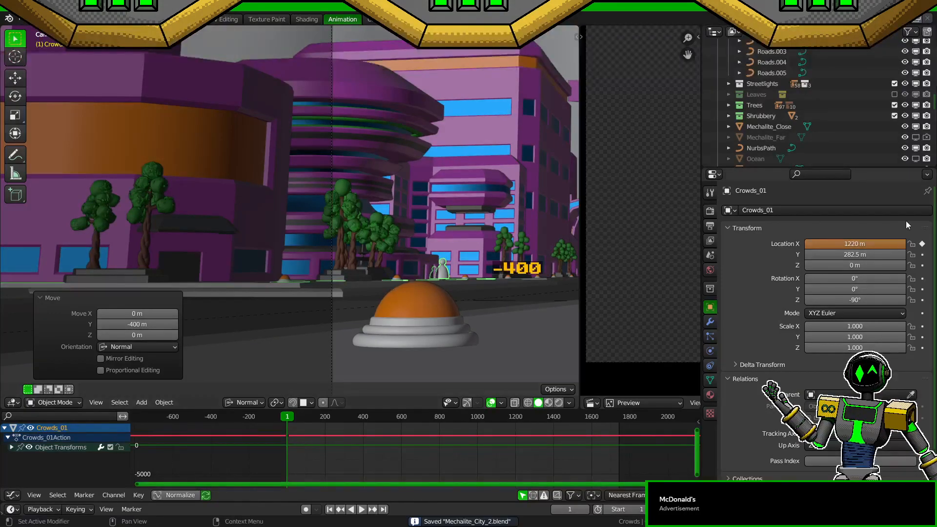
key(i)
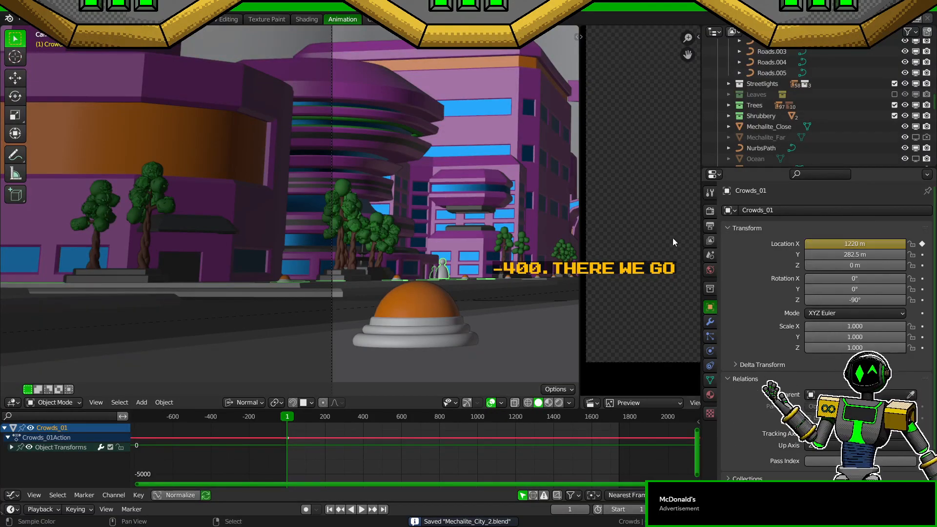
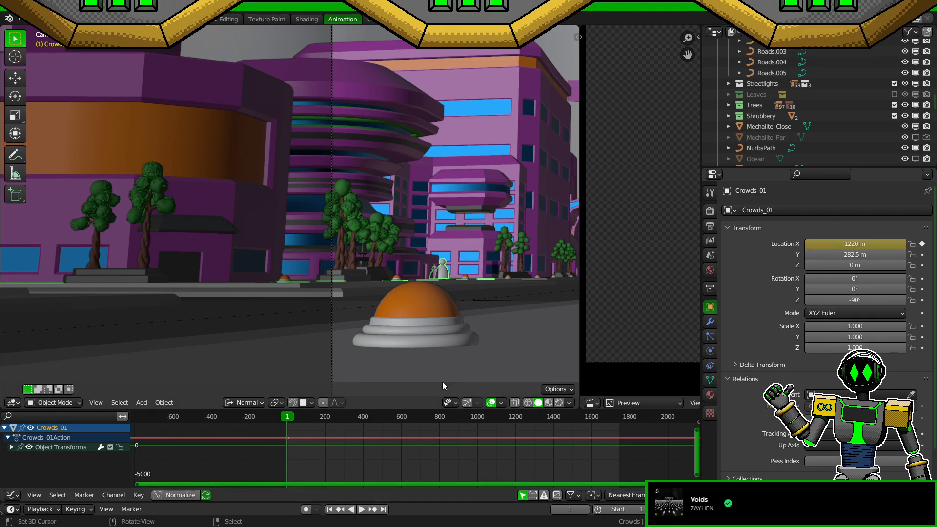
key(ctrl+s)
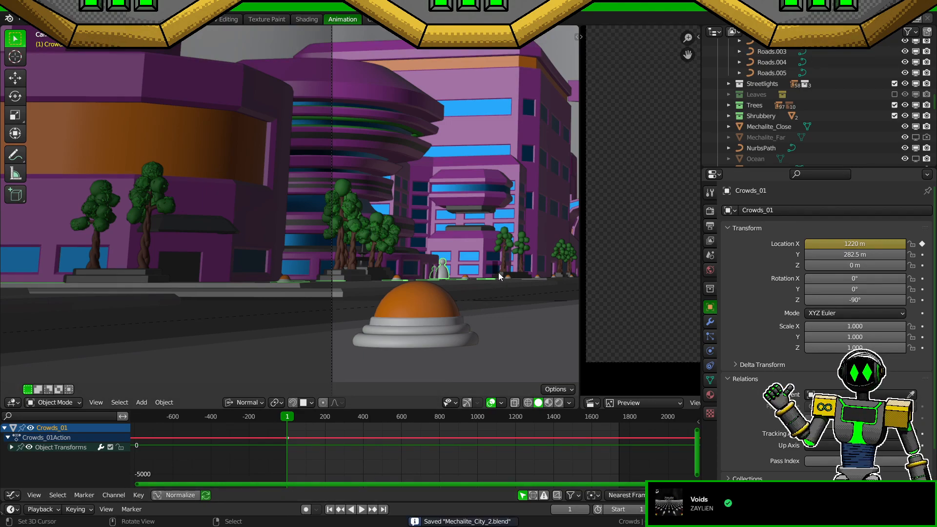
Step: Set the Location X of Crowds_01 to 2400 m at frame 1742 and keyframe it, saving the file back at frame 1
key(Up)
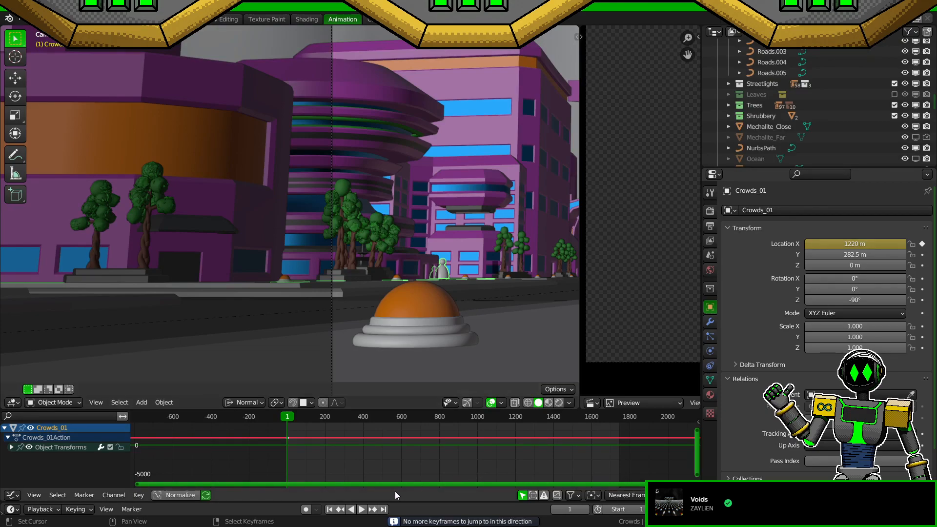
click(385, 509)
key(ctrl+s)
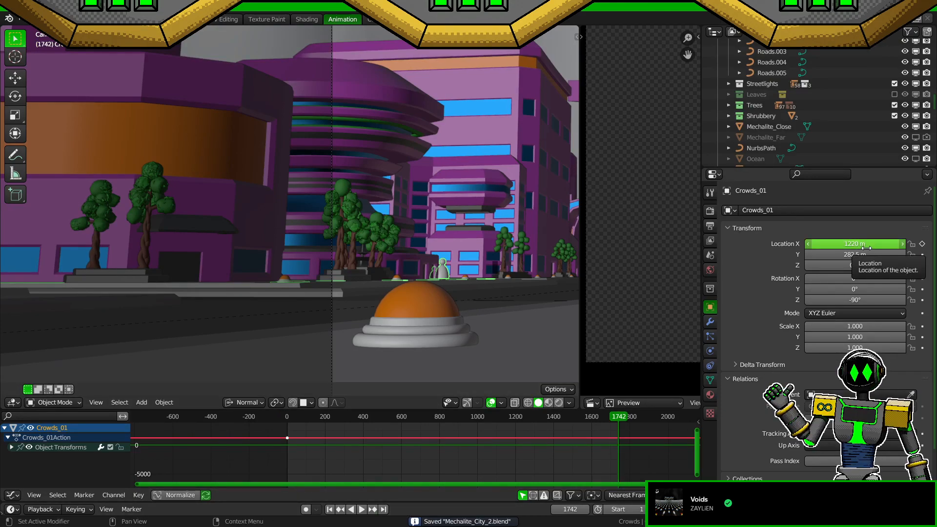
drag(859, 244, 936, 244)
click(861, 244)
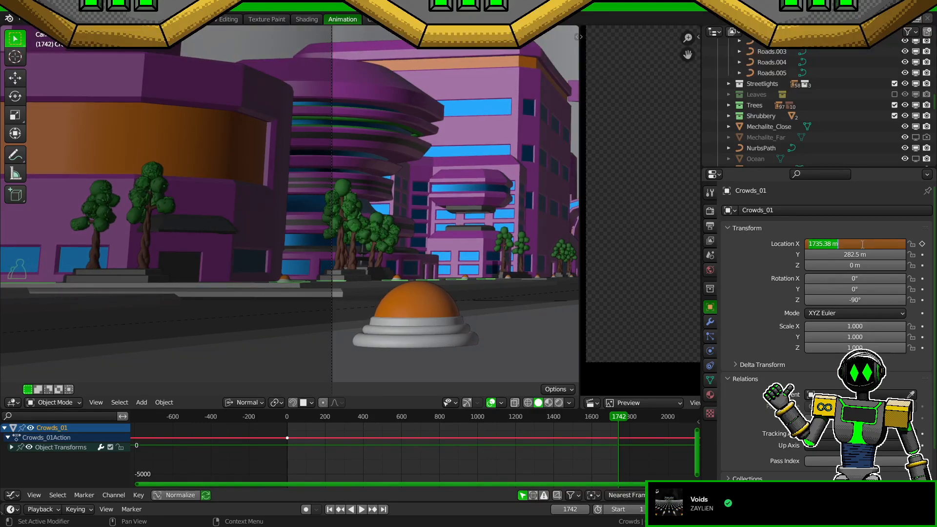
text(2400)
key(Return)
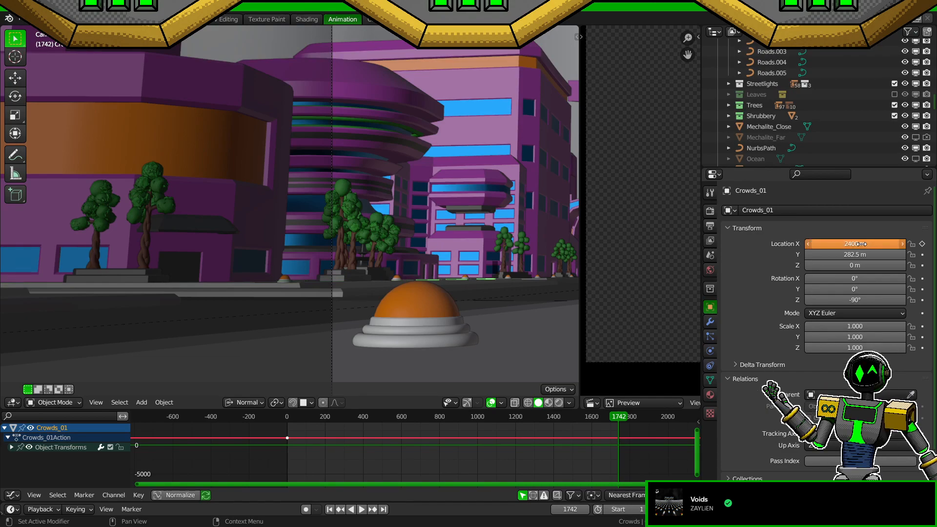
key(i)
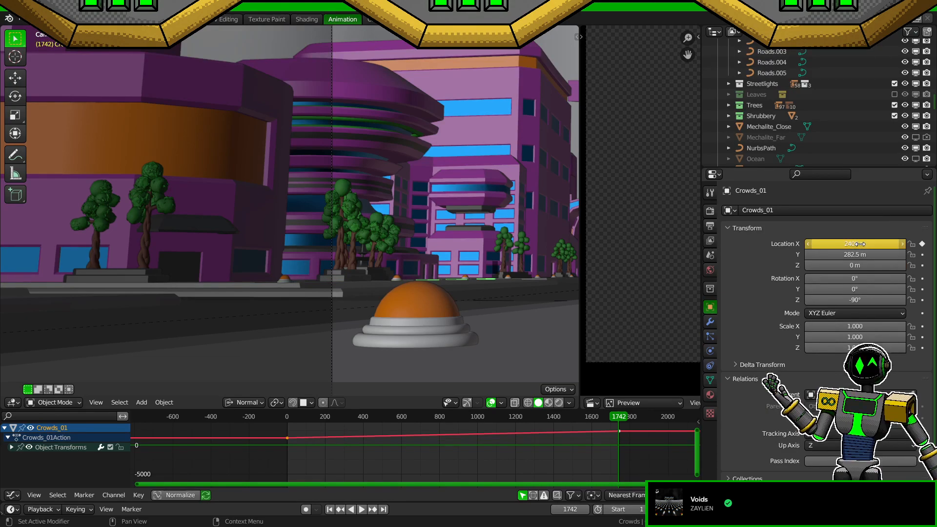
click(329, 509)
key(ctrl+s)
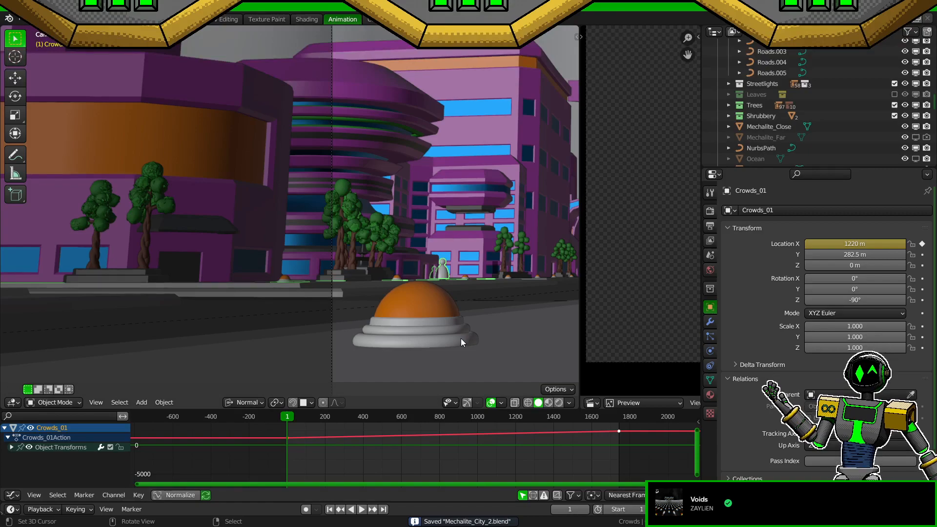
Step: Play the crowd animation through the camera and frame the full Crowds_01 path from the top view
key(space)
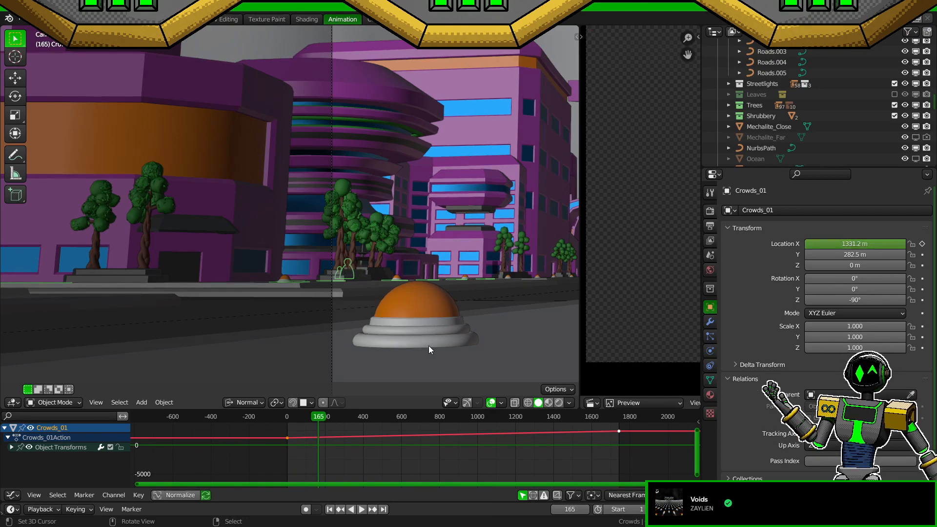
key(space)
scroll(367, 263, down, 10)
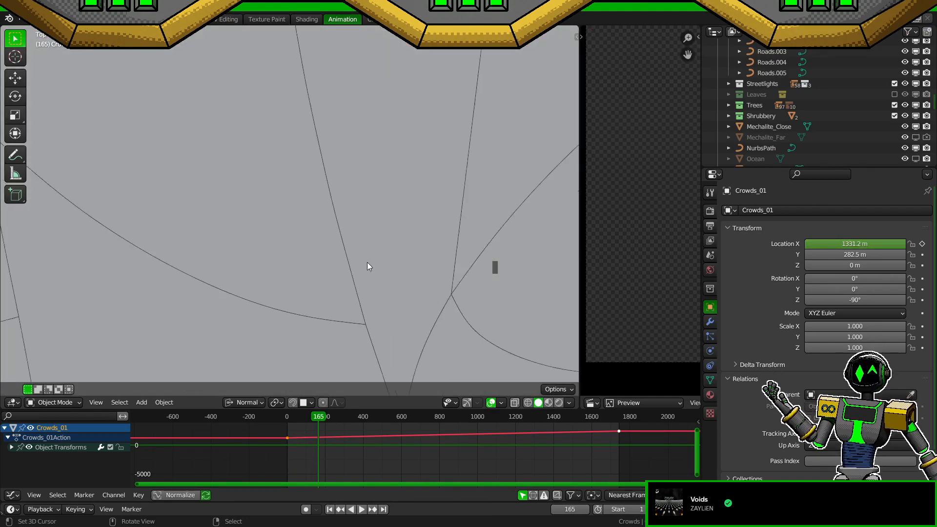
scroll(367, 262, up, 2)
shift+middle_drag(296, 177, 320, 230)
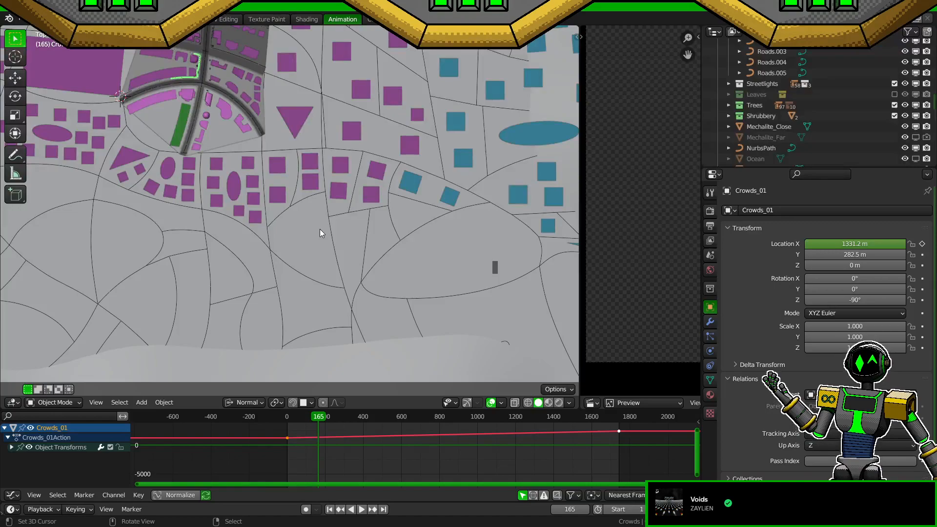
key(KP_Decimal)
scroll(320, 234, down, 18)
shift+middle_drag(379, 277, 376, 159)
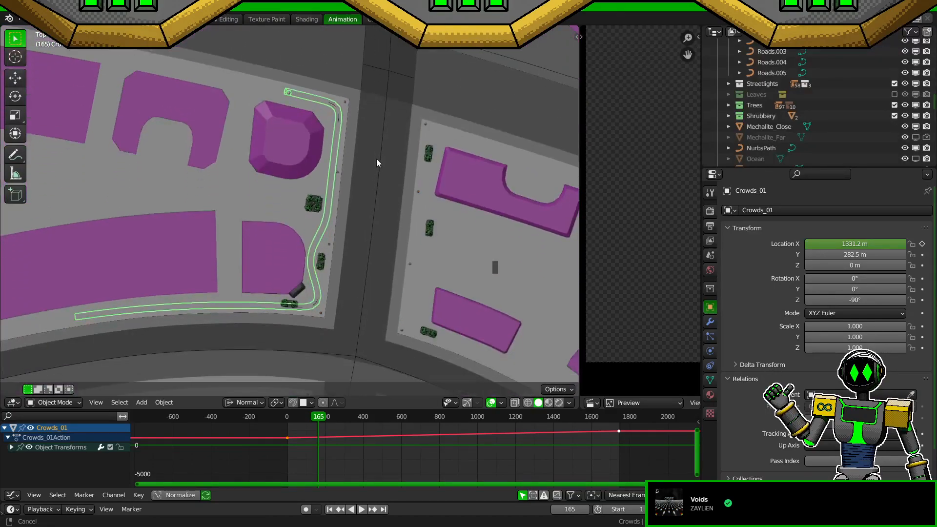
scroll(377, 161, down, 2)
Step: Replay the crowd movement from frame 1 in the top view, then return to frame 1 and save
click(330, 510)
key(space)
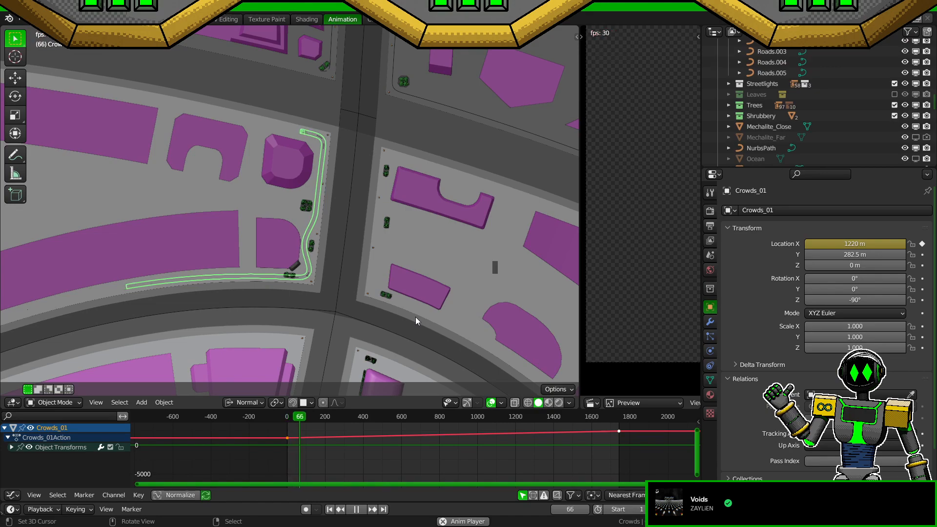
key(space)
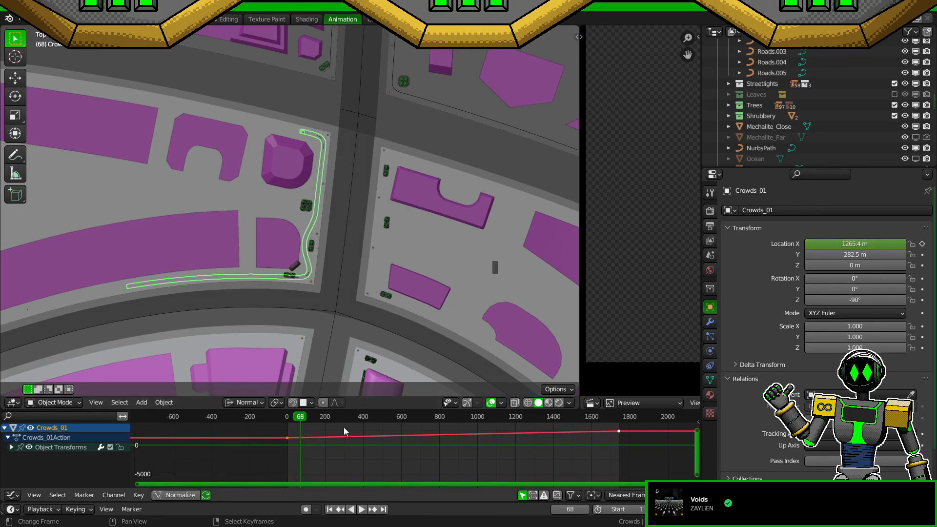
key(shift+Left)
key(ctrl+s)
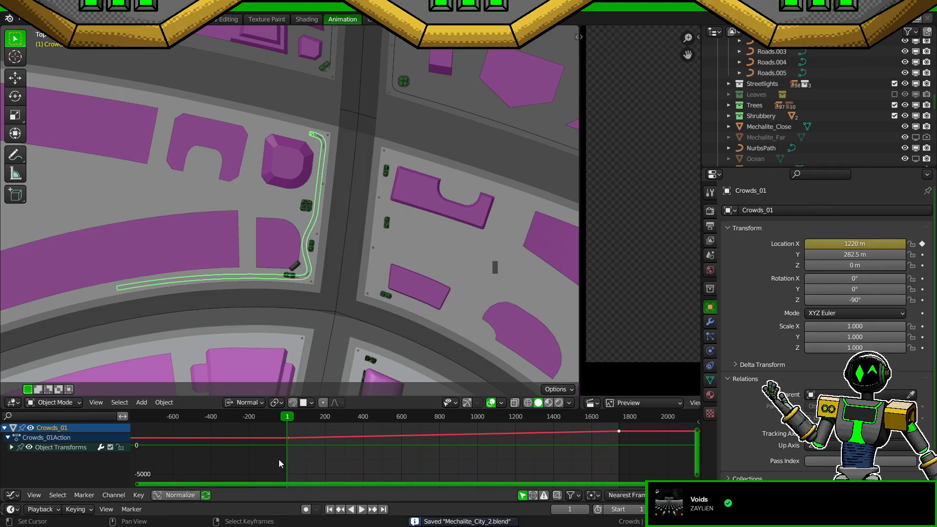
Step: Lower the frame 1 location keyframe of Crowds_01 to a Location X value of 820 m
click(287, 438)
key(g)
key(y)
click(341, 446)
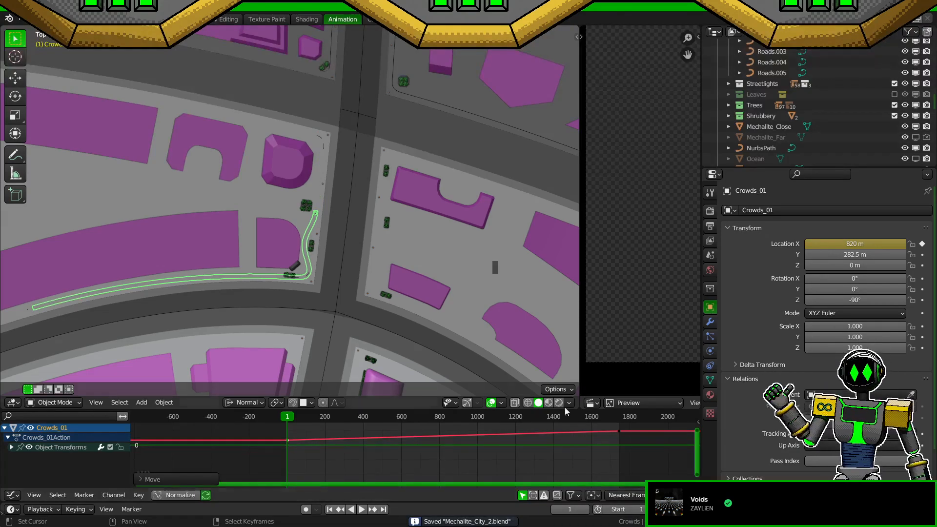
Step: Increase the Crowds_01 Array modifier count to 93 and switch back to the camera view
click(710, 322)
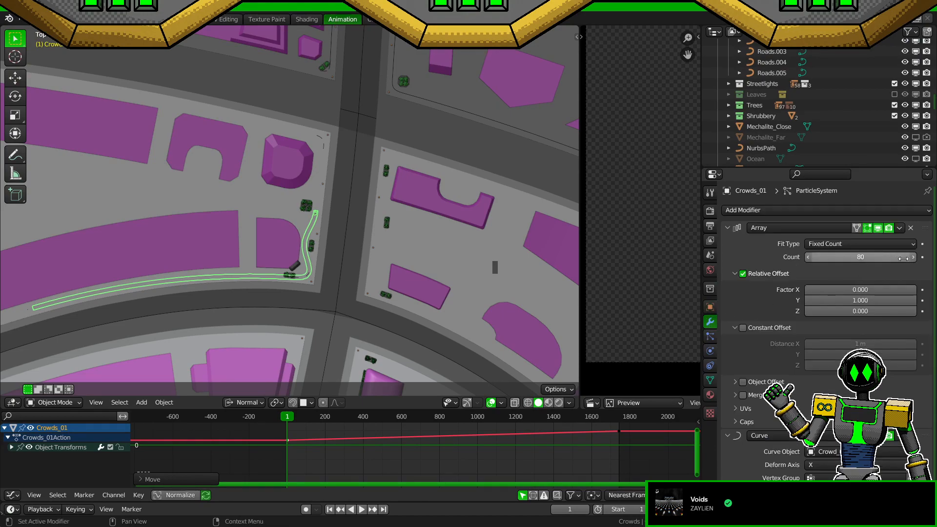
click(913, 257)
click(913, 258)
click(913, 257)
click(912, 257)
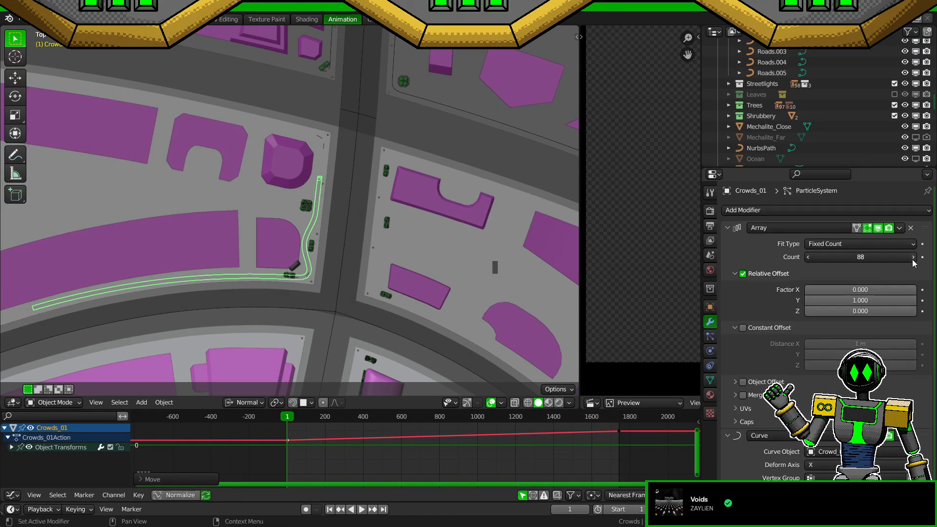
click(913, 257)
click(913, 258)
key(KP_0)
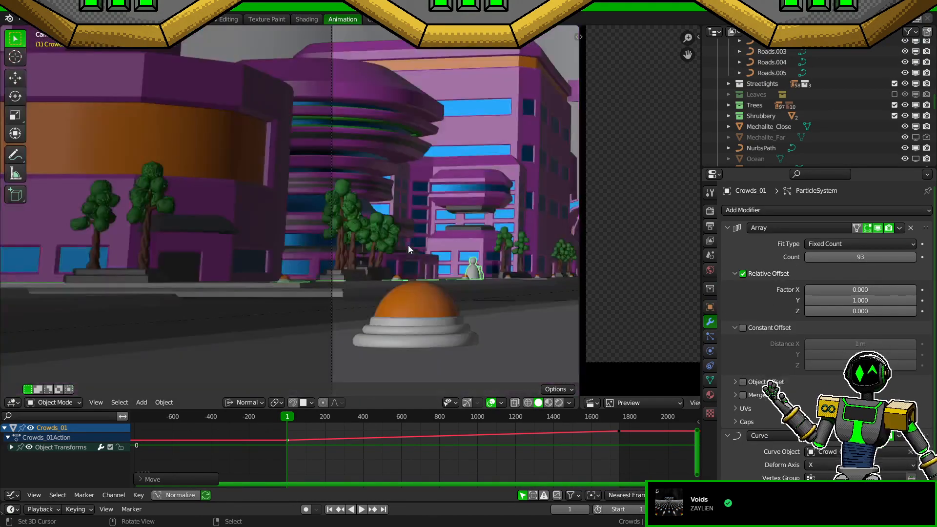
Step: Save the file and raise the Crowds_01 Array modifier count to 100
key(ctrl+s)
click(913, 257)
click(913, 257)
click(913, 258)
click(912, 257)
click(913, 257)
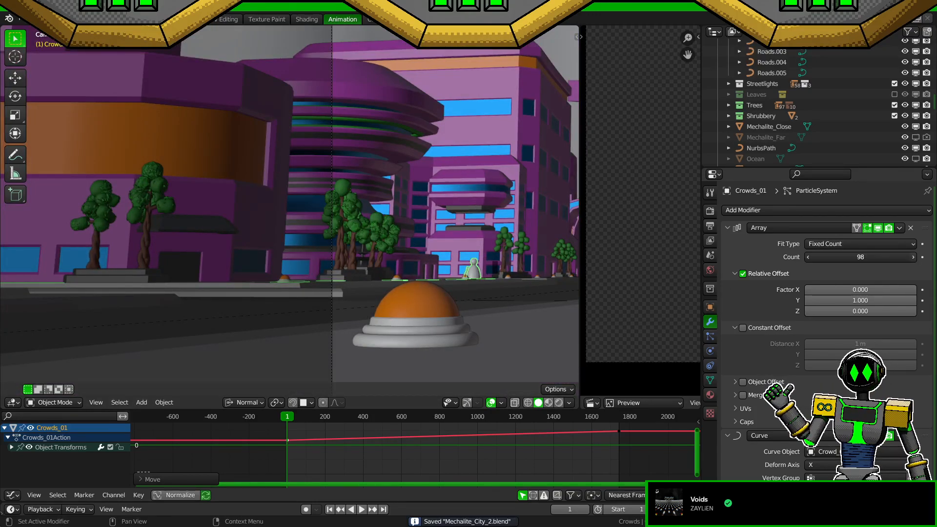
click(912, 258)
click(913, 258)
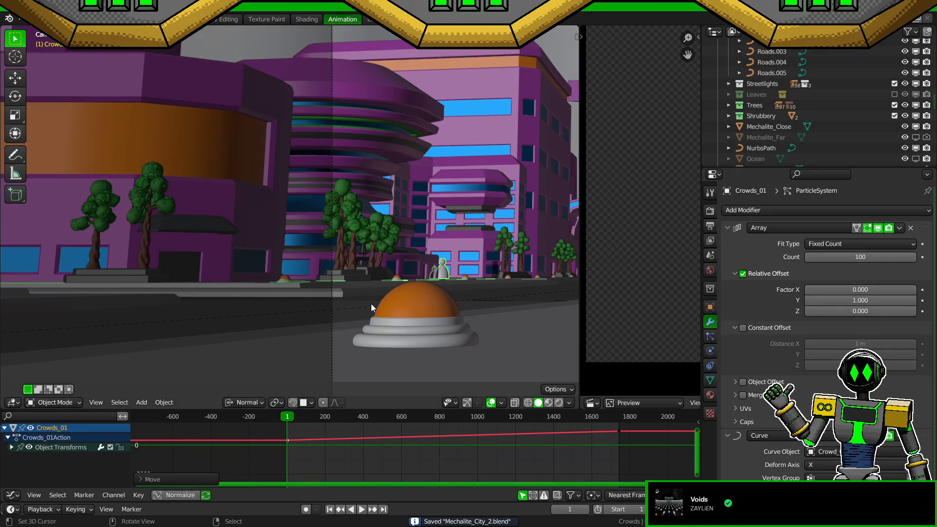
Step: Save, play the crowd animation in the top view while showing the object's transform values, and stop at frame 228
key(KP_0)
key(KP_7)
key(ctrl+s)
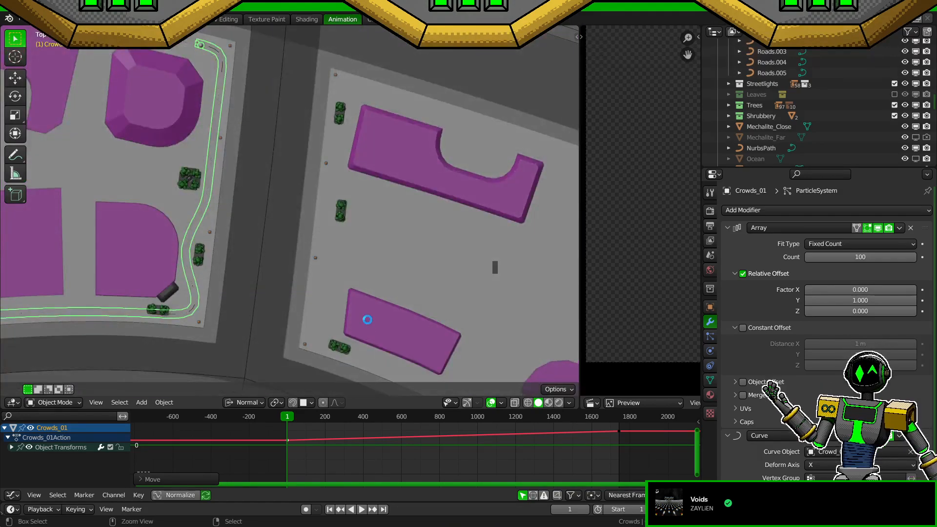
key(space)
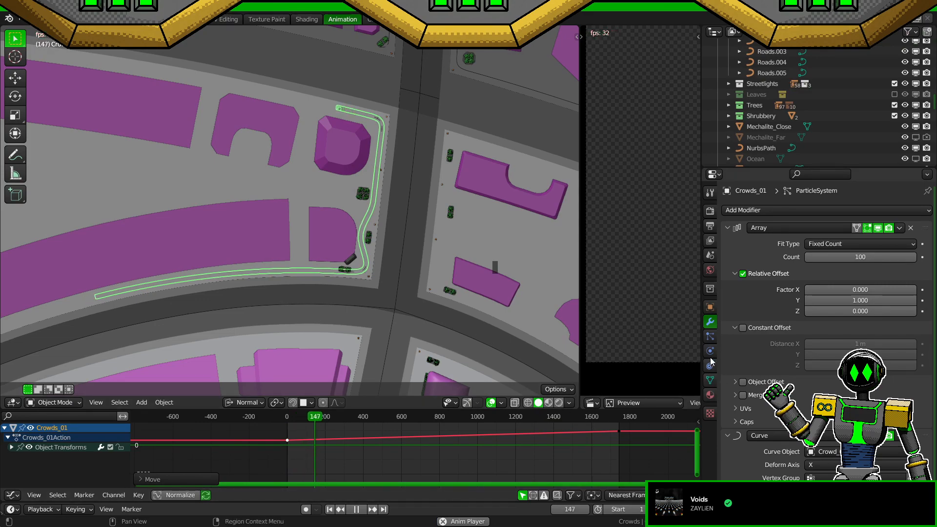
click(710, 306)
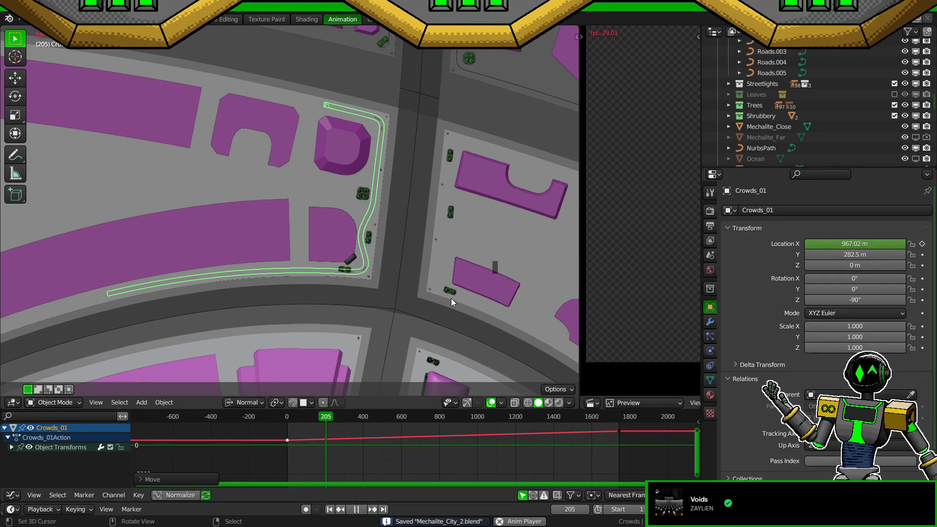
key(space)
shift+middle_drag(473, 263, 424, 234)
scroll(464, 295, up, 1)
Step: Enable the Civilians collection with its Civilian_M and Civilian_F subcollections in the scene and save the file
scroll(854, 112, down, 10)
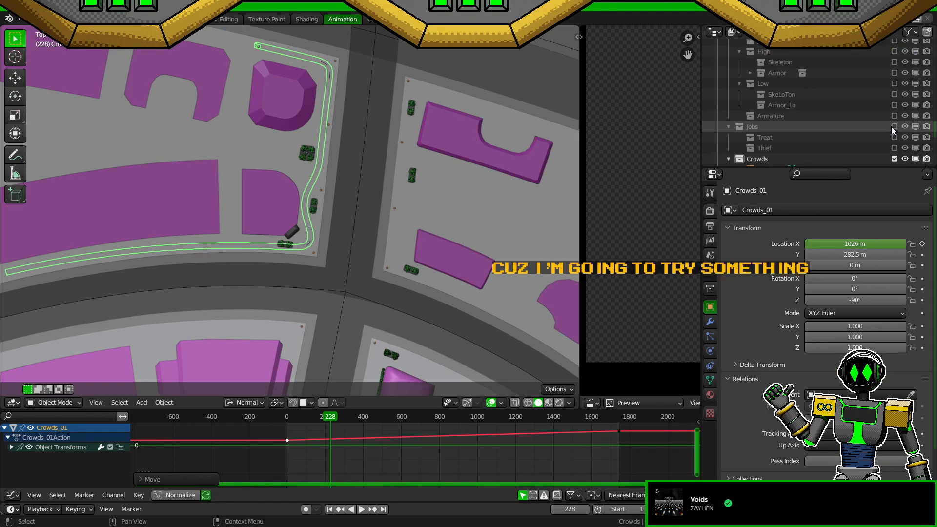
scroll(892, 127, up, 5)
click(895, 56)
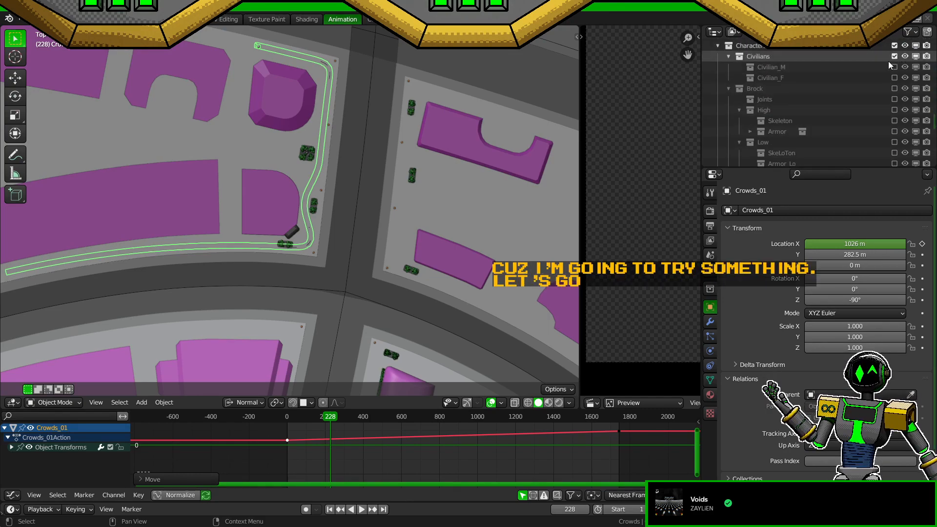
key(ctrl+s)
shift+middle_drag(433, 308, 408, 48)
click(894, 67)
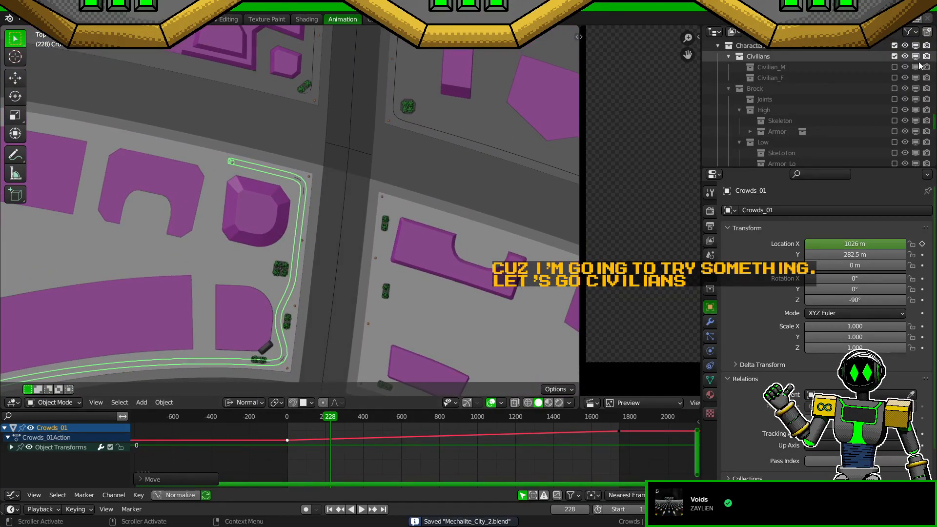
click(895, 86)
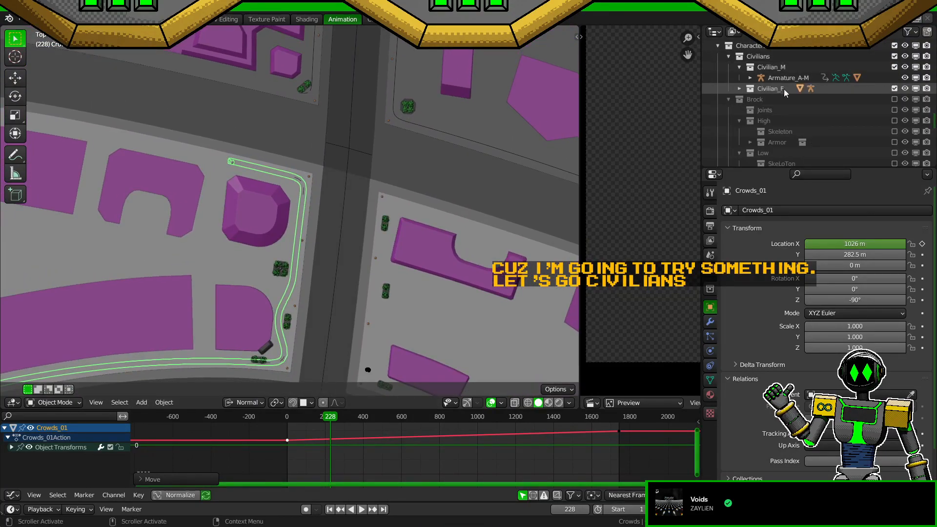
click(739, 66)
Step: Play the animation in the top view up to frame 1638, examining the crowd and civilians around the street corner
shift+middle_drag(432, 239, 458, 180)
key(space)
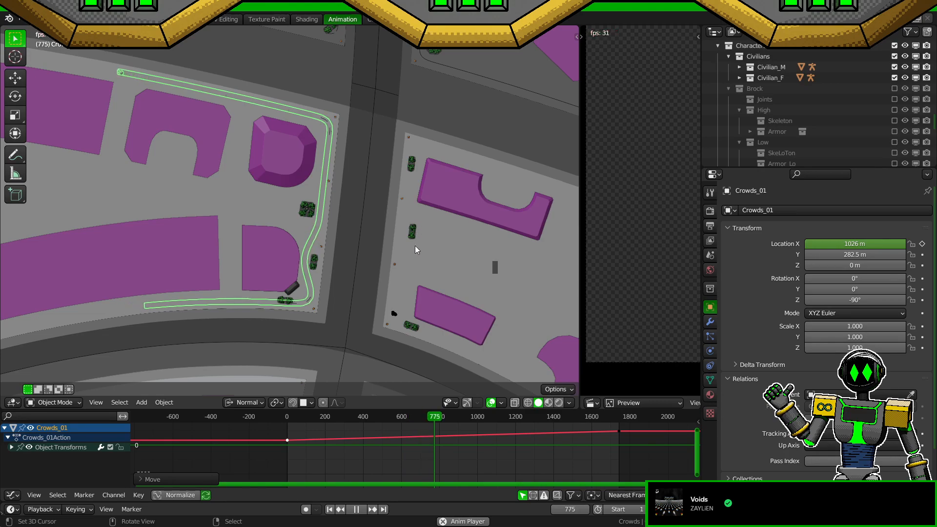
shift+middle_drag(413, 324, 414, 300)
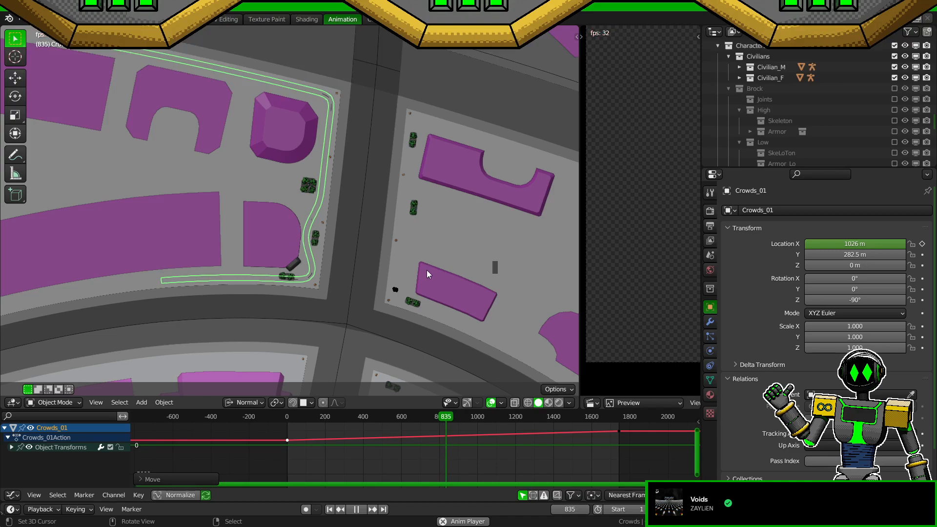
shift+middle_drag(427, 270, 387, 251)
scroll(455, 277, up, 3)
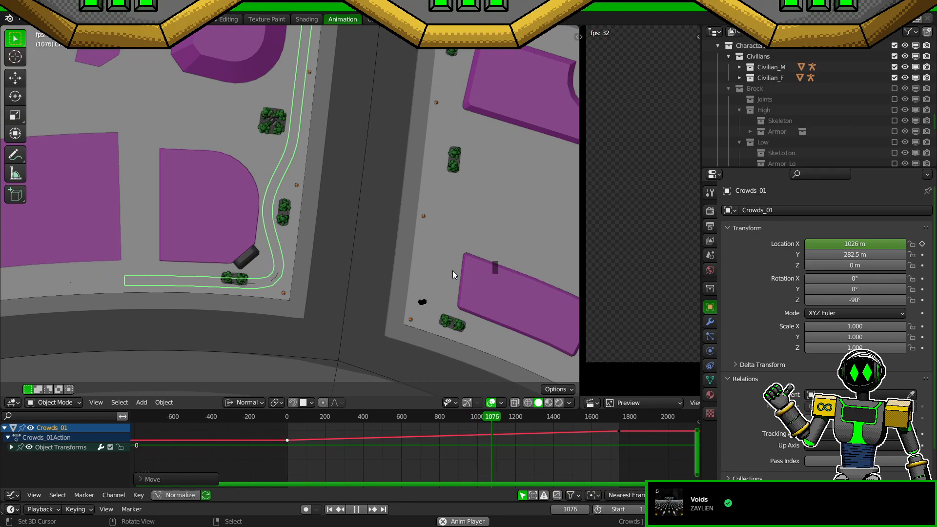
key(shift+alt+z)
mouse_move(459, 292)
shift+middle_down()
mouse_move(444, 279)
mouse_move(452, 275)
shift+middle_up()
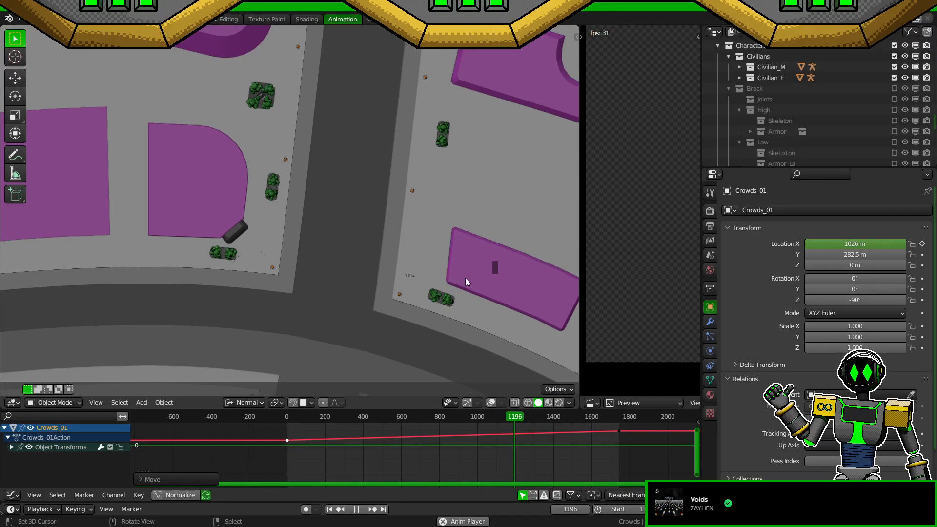
key(z)
click(521, 291)
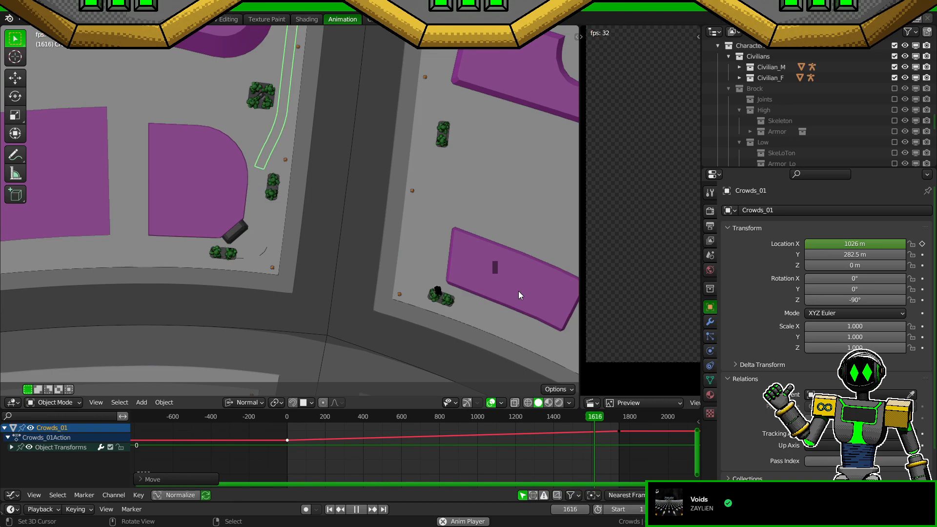
key(space)
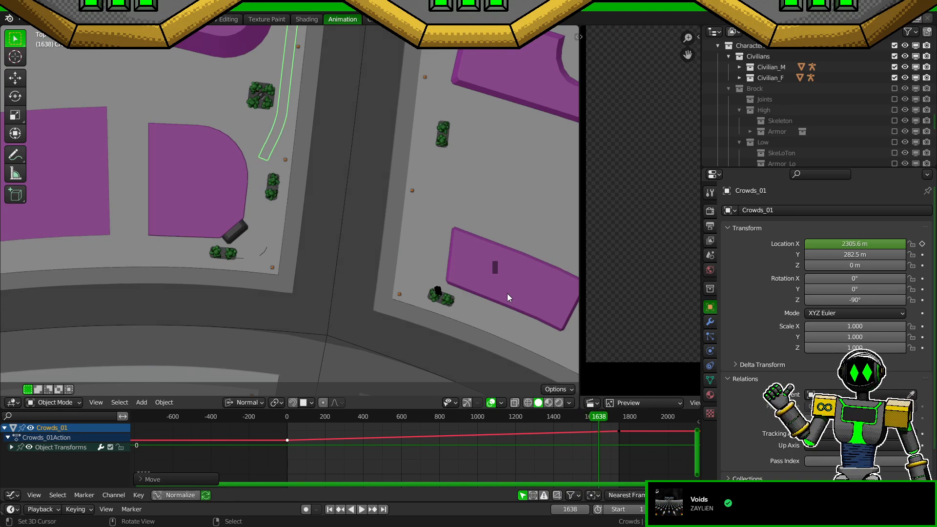
Step: Examine the civilians' position beside the corner tree planter through the camera and from an angled overhead view
key(KP_0)
scroll(503, 280, down, 2)
shift+middle_drag(503, 280, 214, 255)
scroll(440, 250, up, 3)
shift+middle_drag(440, 250, 275, 239)
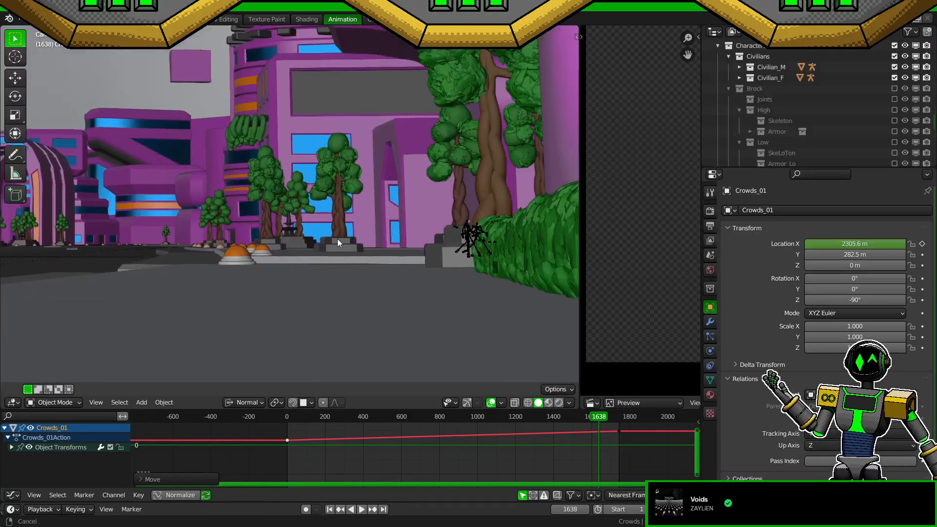
mouse_move(470, 266)
alt+middle_down()
mouse_move(12, 262)
mouse_move(264, 261)
alt+middle_up()
key(z)
click(329, 248)
scroll(353, 274, up, 5)
mouse_move(360, 287)
alt+middle_down()
mouse_move(445, 287)
mouse_move(320, 292)
mouse_move(373, 291)
alt+middle_up()
scroll(466, 260, down, 10)
middle_drag(466, 260, 473, 318)
shift+middle_drag(392, 327, 371, 287)
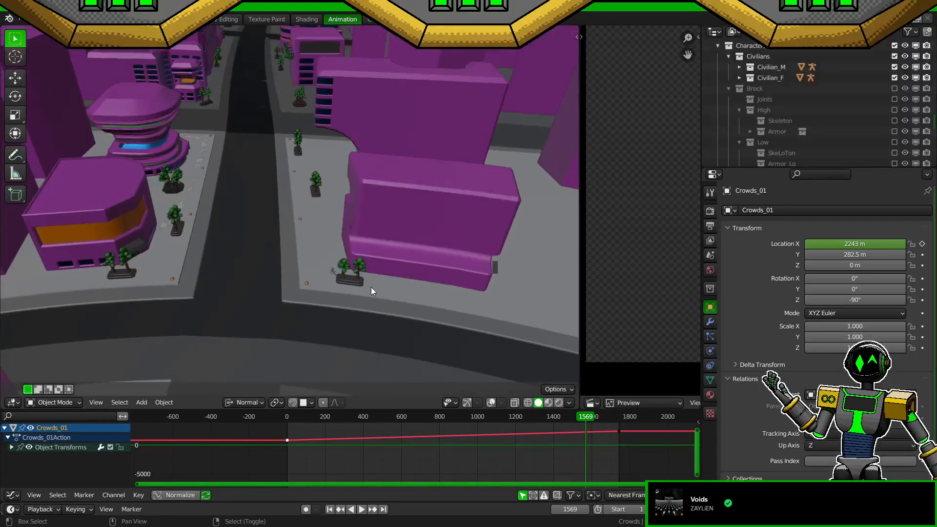
scroll(378, 293, up, 4)
key(z)
click(429, 303)
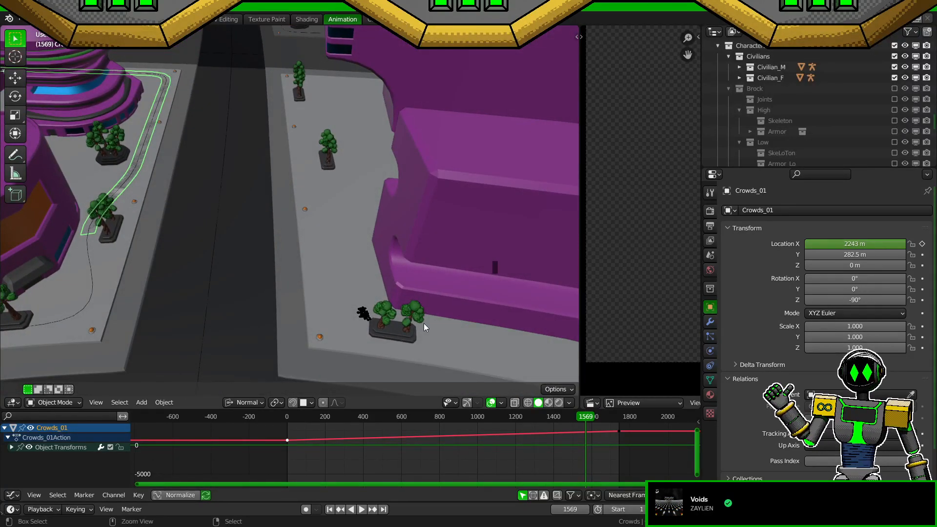
Step: Move the corner planter Tree Planter.001 about 6 m in the negative direction along its normal Y axis, then save
key(z)
click(394, 336)
key(g)
key(y)
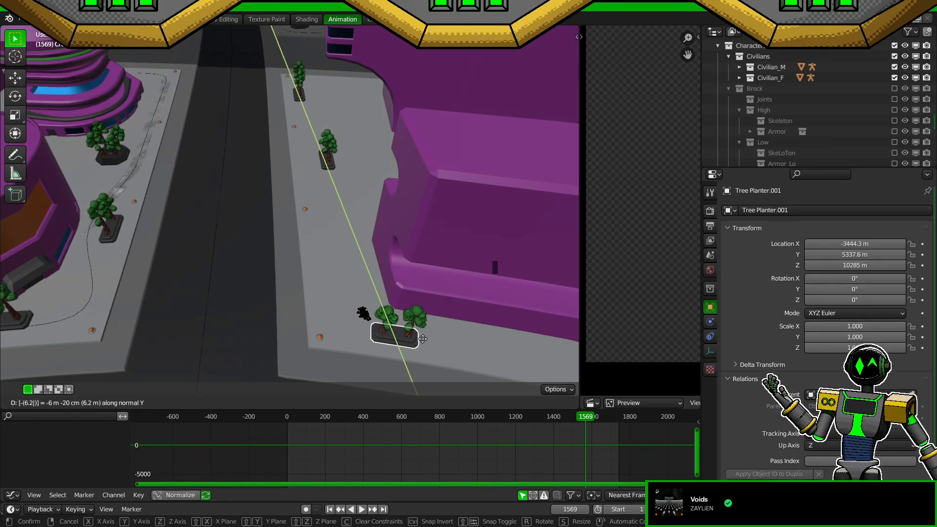
click(423, 342)
key(ctrl+s)
Step: Select Crowds_01 again, replay the civilians' walk toward the moved planter, stop at frame 1581, and save
click(115, 195)
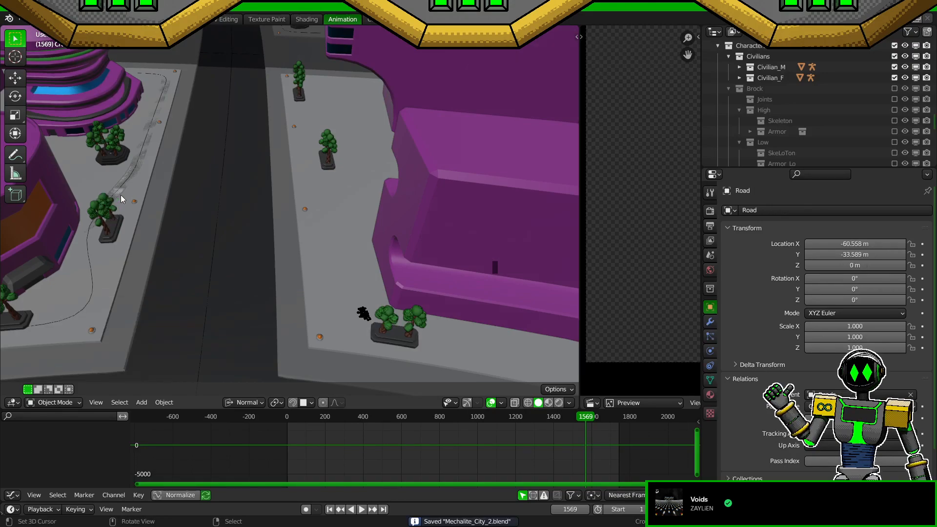
key(shift+ctrl+space)
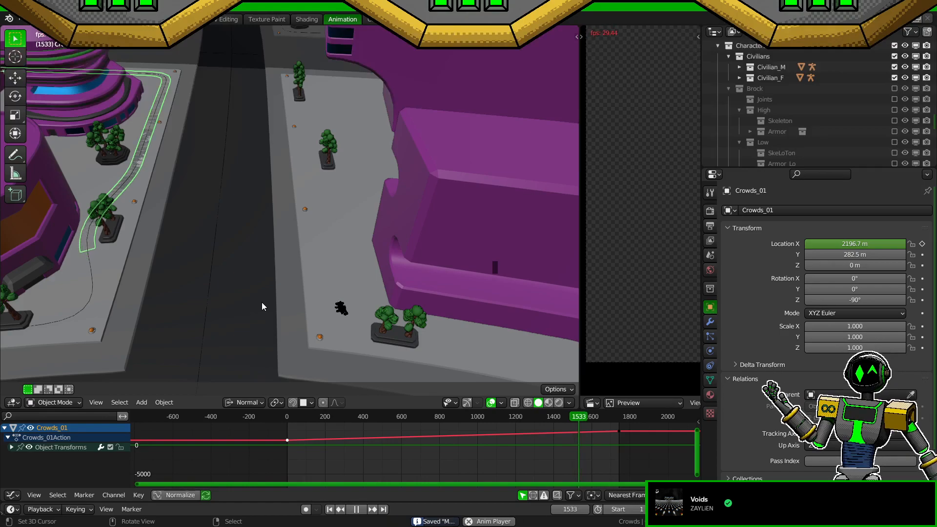
key(space)
key(ctrl+s)
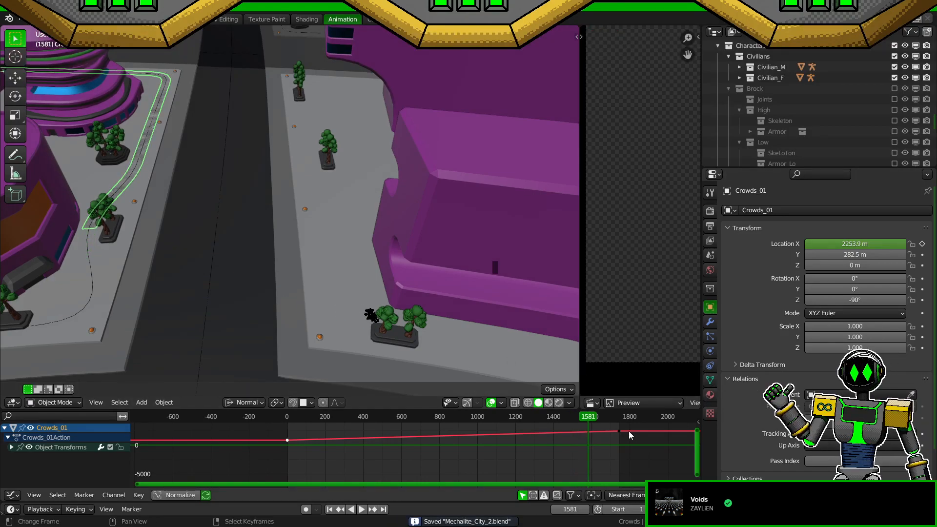
Step: Lower the frame 1742 location keyframe of Crowds_01 by 200 to a Location X value of 2200 m
key(Up)
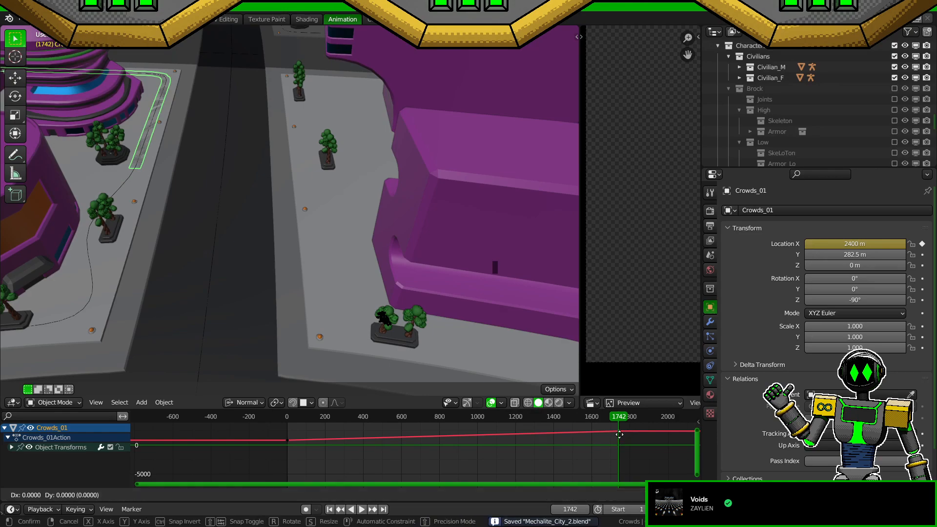
key(g)
key(y)
key(minus)
key(2)
key(0)
key(0)
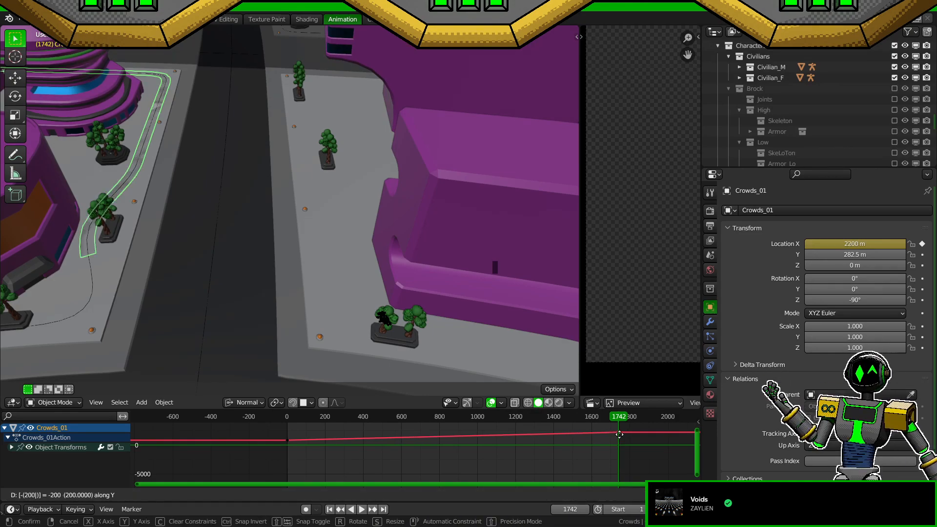
key(Return)
Step: Check the crowd's end position through the camera and from the top view, then return to frame 1 and save
key(KP_0)
shift+middle_drag(284, 251, 544, 258)
scroll(327, 253, down, 3)
key(KP_7)
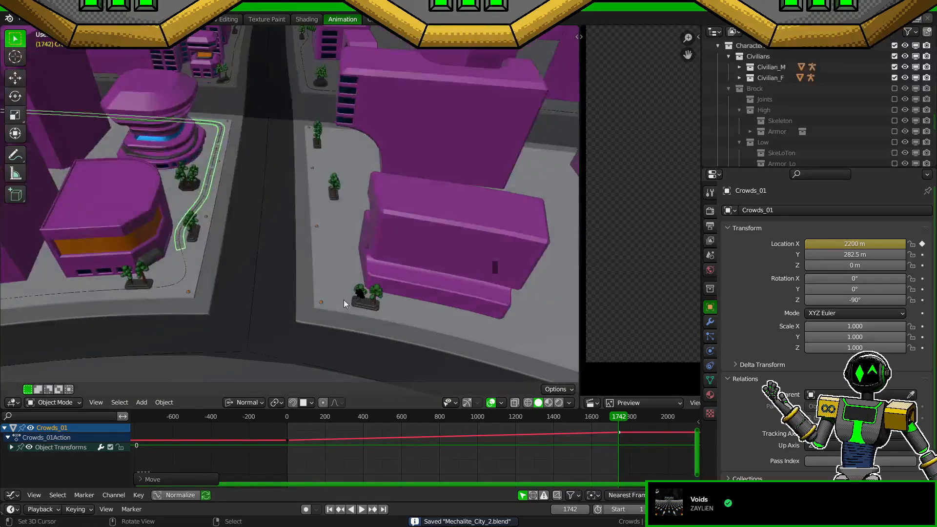
scroll(344, 300, up, 4)
shift+middle_drag(295, 257, 471, 409)
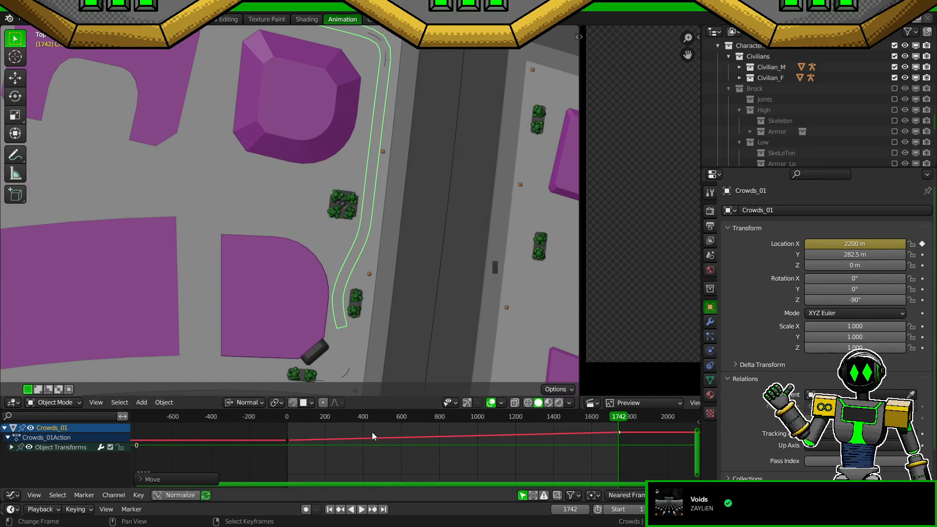
key(shift+Left)
key(ctrl+s)
Step: Set the Crowds_01 Array modifier count to 110
click(711, 323)
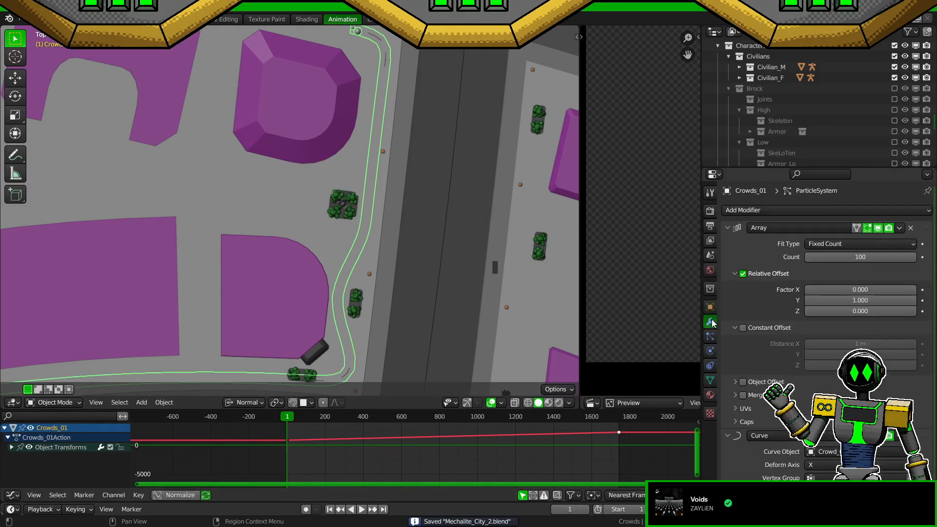
click(887, 256)
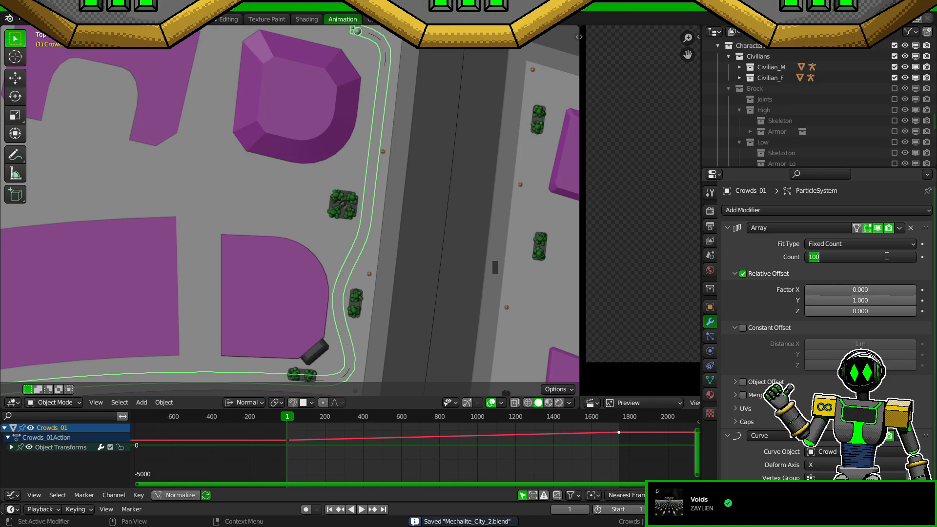
text(110)
key(Return)
scroll(431, 157, down, 3)
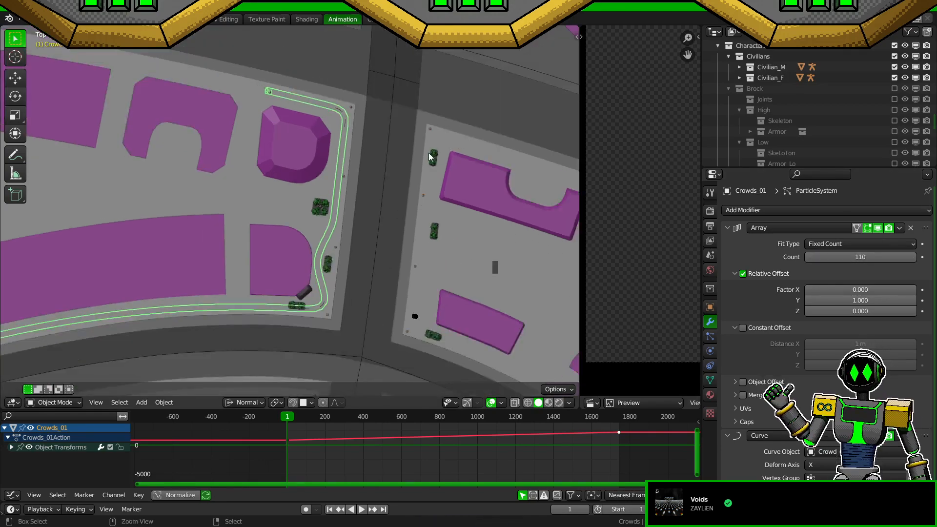
Step: Go to frame 1742 and lower both Crowds_01 Location X keyframes by 200
key(Up)
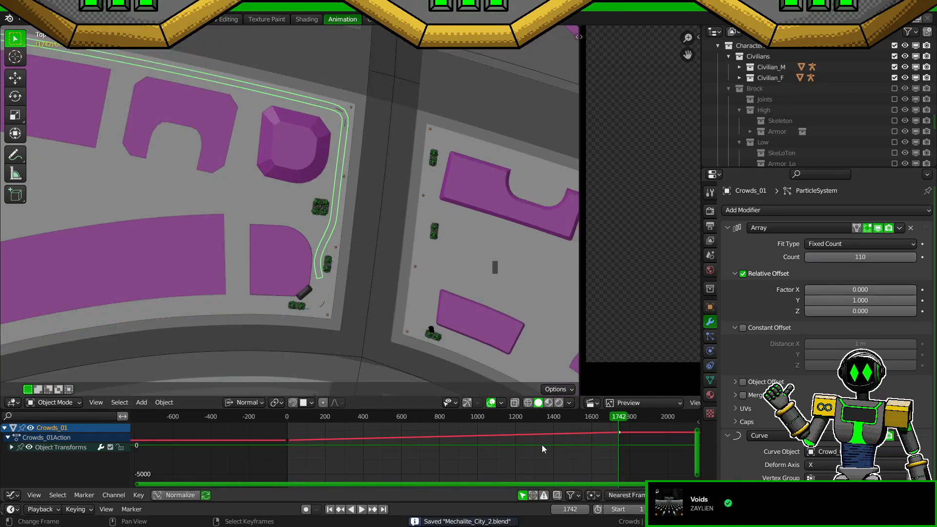
click(289, 439)
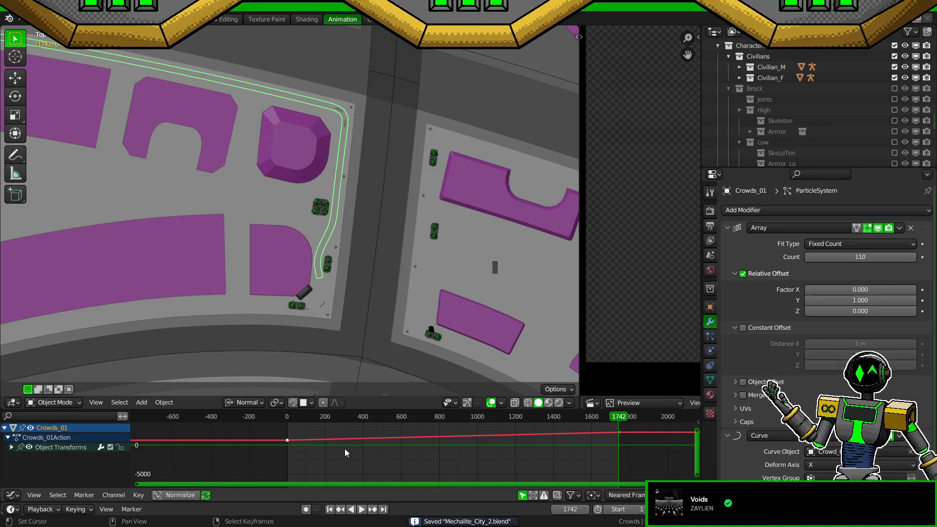
text(gy-100)
key(BackSpace)
key(BackSpace)
key(BackSpace)
text(200)
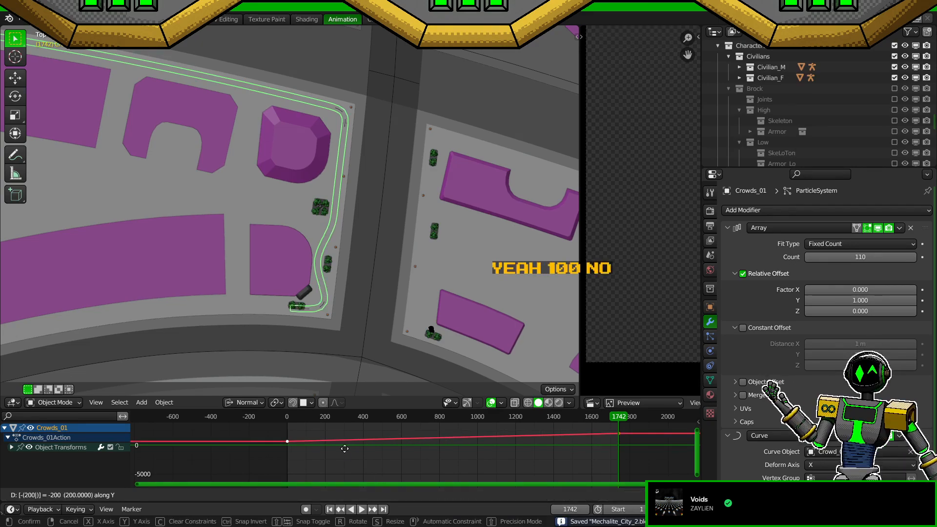
key(Return)
Step: Check the shifted crowd through the camera and from an angled overhead view, then save the file
key(KP_0)
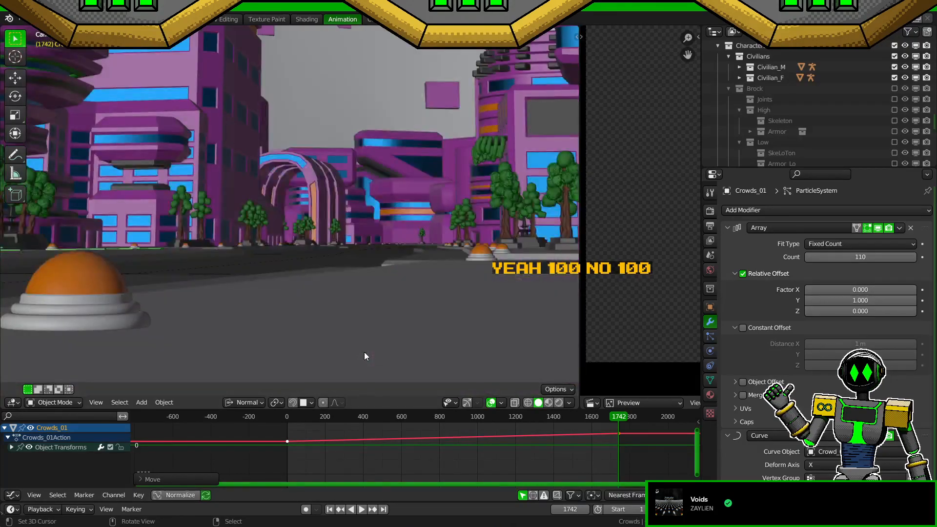
middle_drag(370, 334, 400, 286)
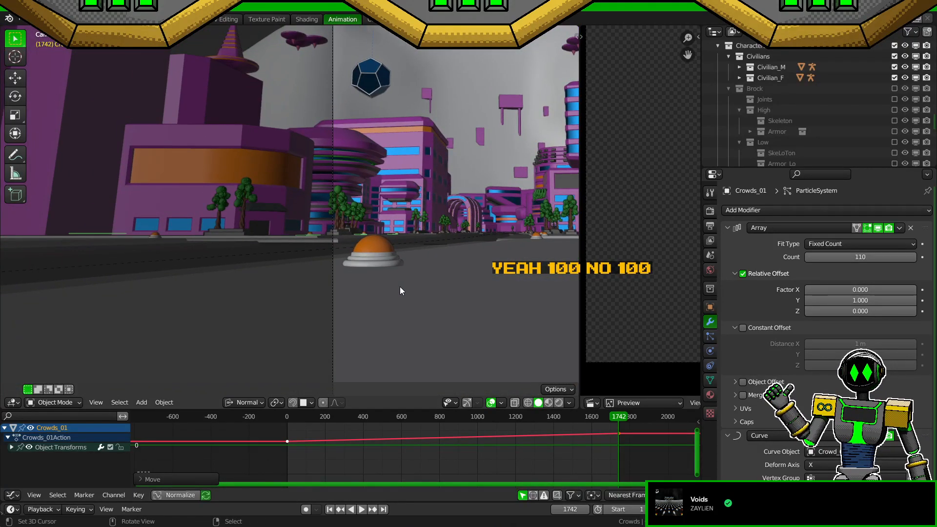
middle_drag(425, 246, 427, 325)
key(ctrl+s)
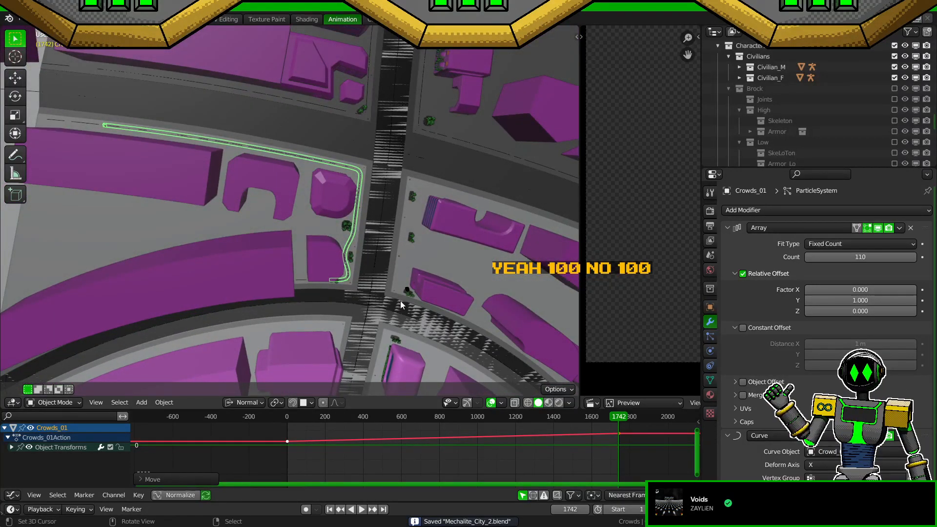
scroll(398, 300, up, 1)
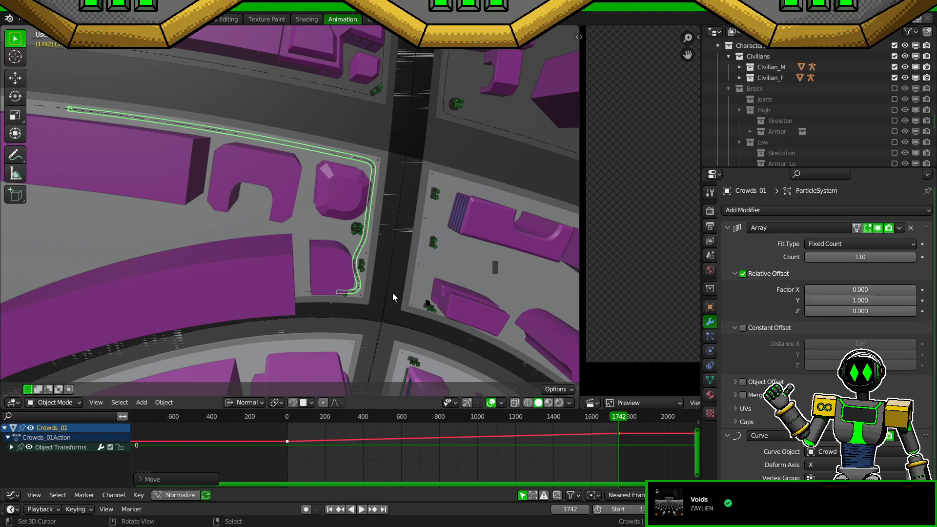
key(KP_0)
scroll(432, 267, up, 3)
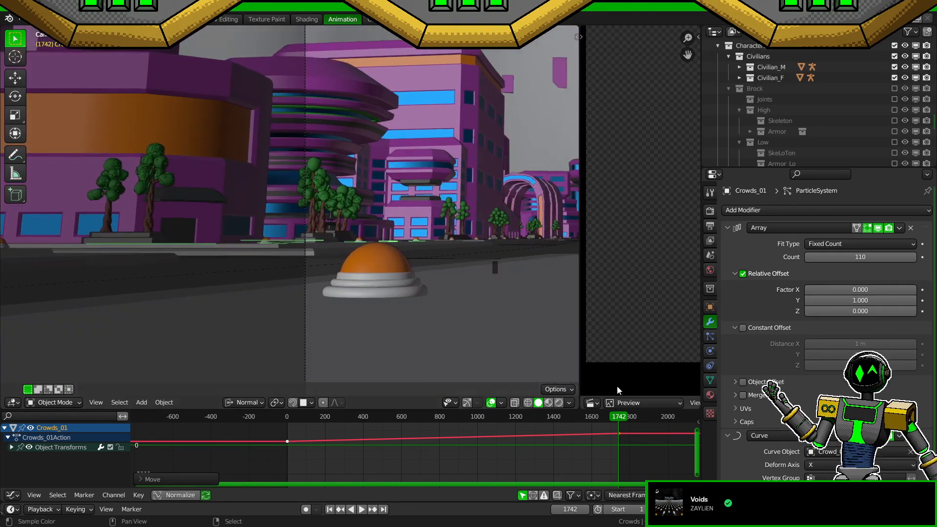
key(g)
key(y)
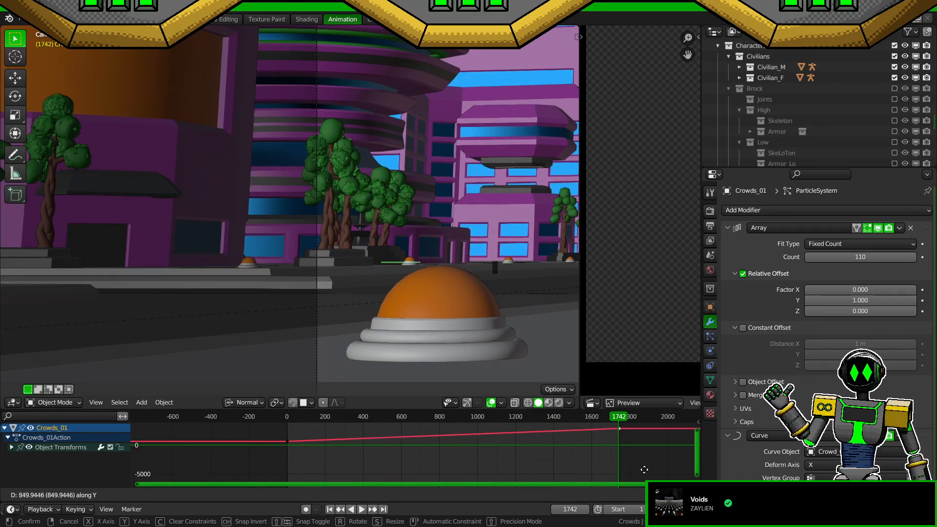
click(666, 427)
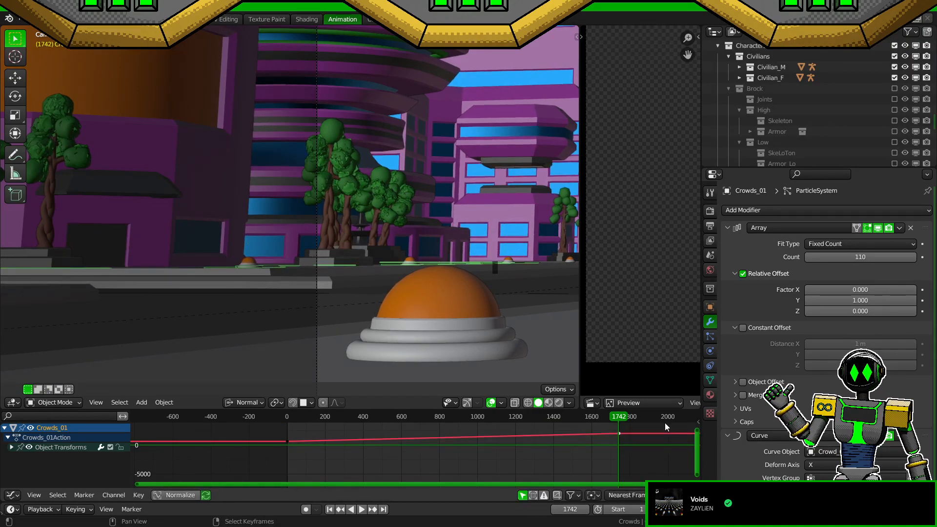
Step: Try raising the Crowds_01 Location X keyframe at frame 1742 by about 85 from the top view, then undo the move
key(KP_7)
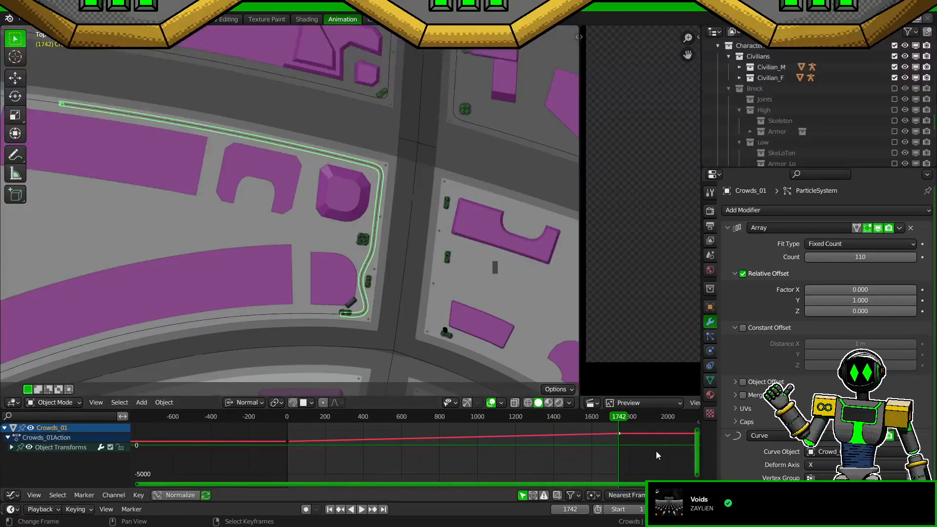
key(g)
key(y)
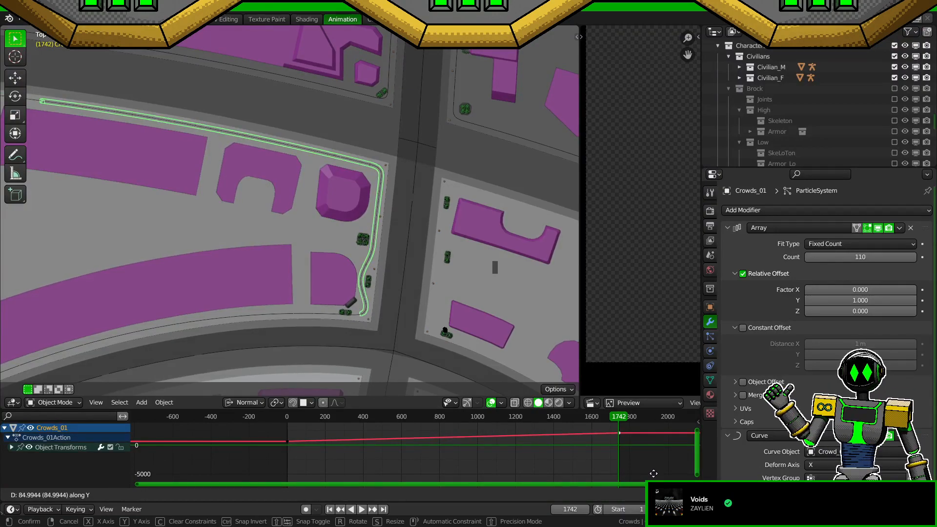
click(654, 471)
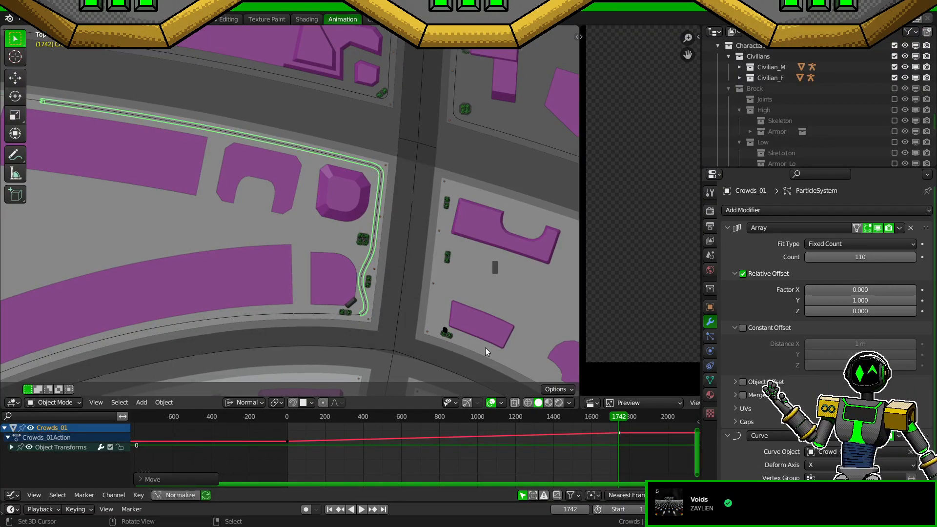
key(KP_0)
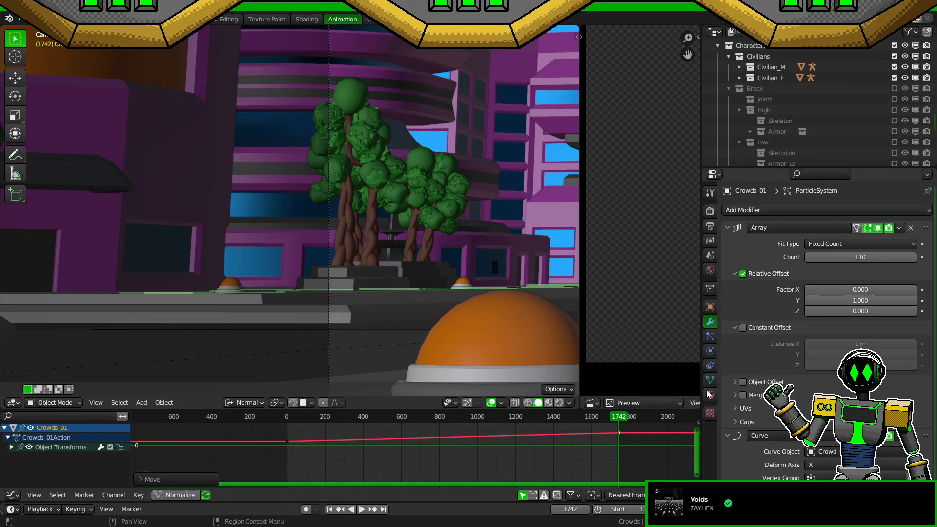
click(709, 394)
click(709, 307)
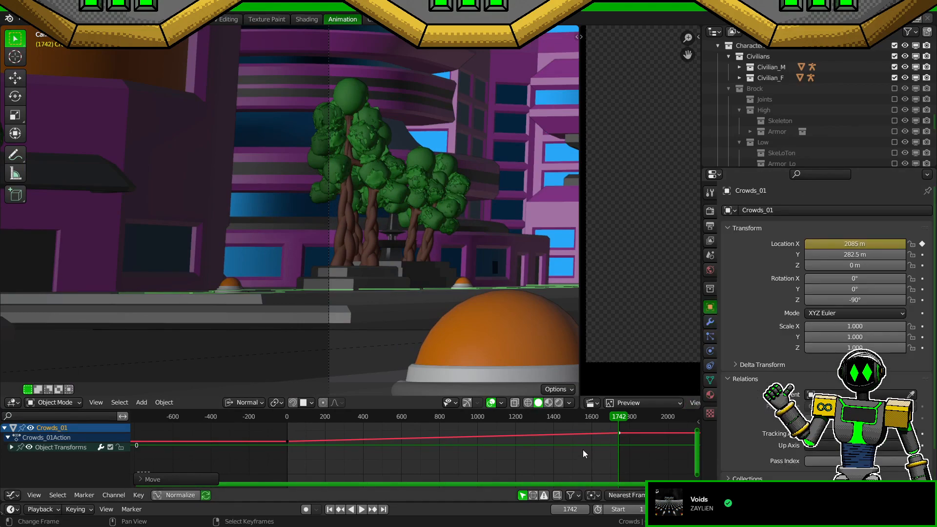
key(ctrl+z)
Step: Raise the Crowds_01 Location X keyframe at frame 1742 by 200, check the crowd's end position, and save the file
text(gy100)
key(BackSpace)
key(BackSpace)
key(BackSpace)
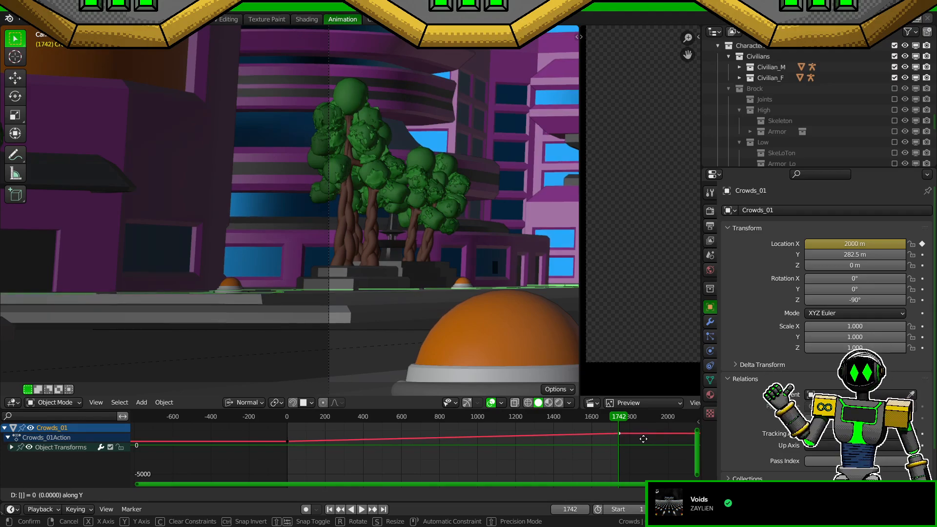
text(200)
key(Return)
key(KP_0)
middle_drag(509, 284, 508, 327)
key(KP_0)
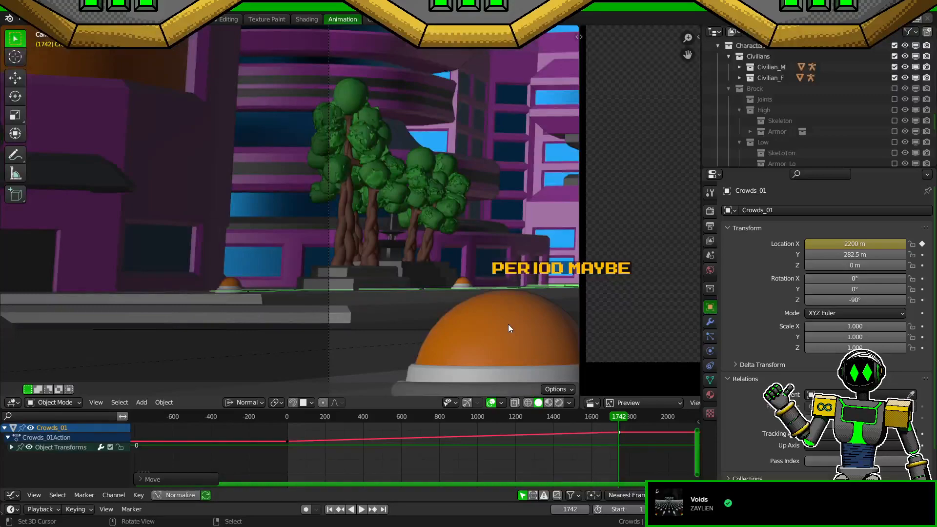
key(ctrl+s)
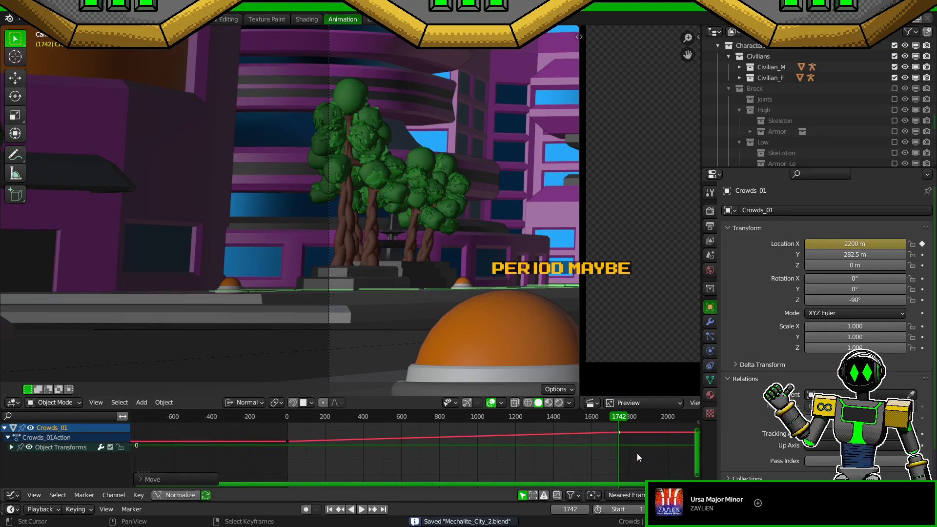
Step: Try raising the Crowds_01 Location X keyframe at frame 1742 by another 100 and check the crowd around the camera
key(g)
key(y)
key(5)
key(BackSpace)
text(100)
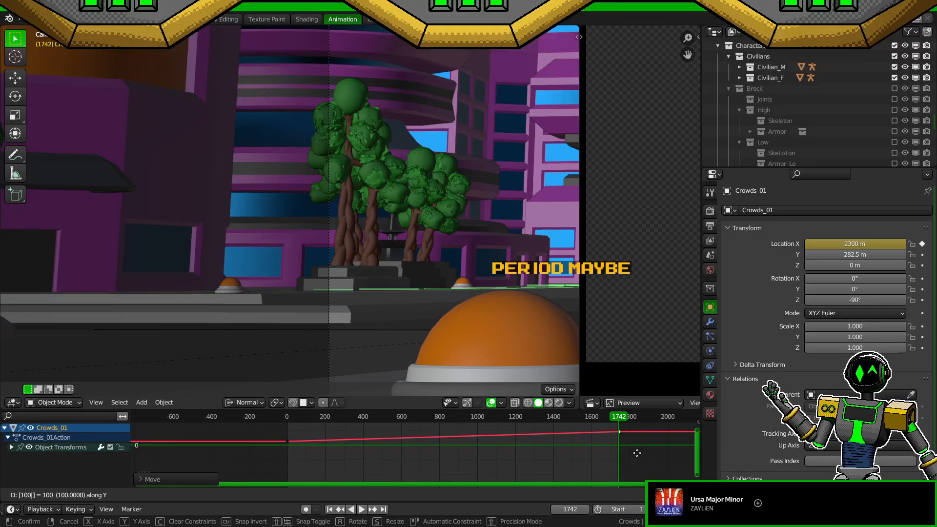
key(Return)
key(KP_0)
middle_drag(509, 294, 496, 323)
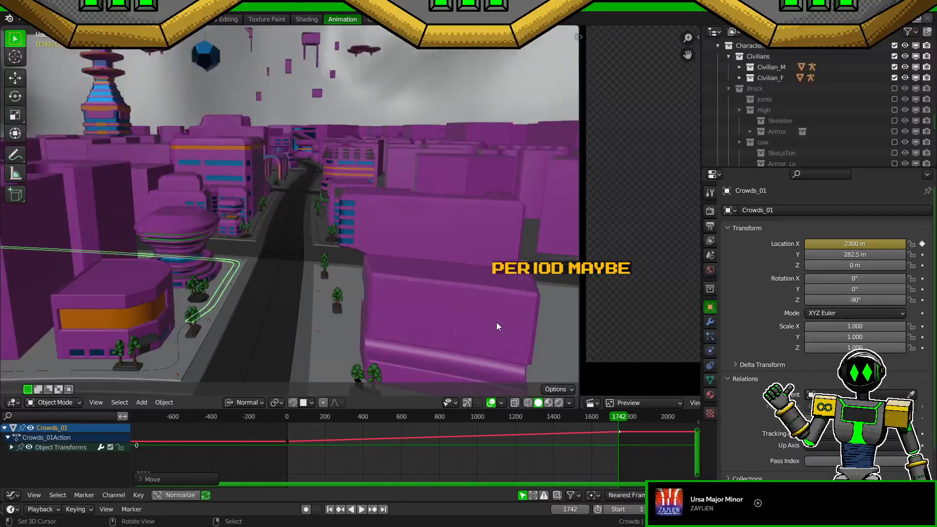
key(KP_0)
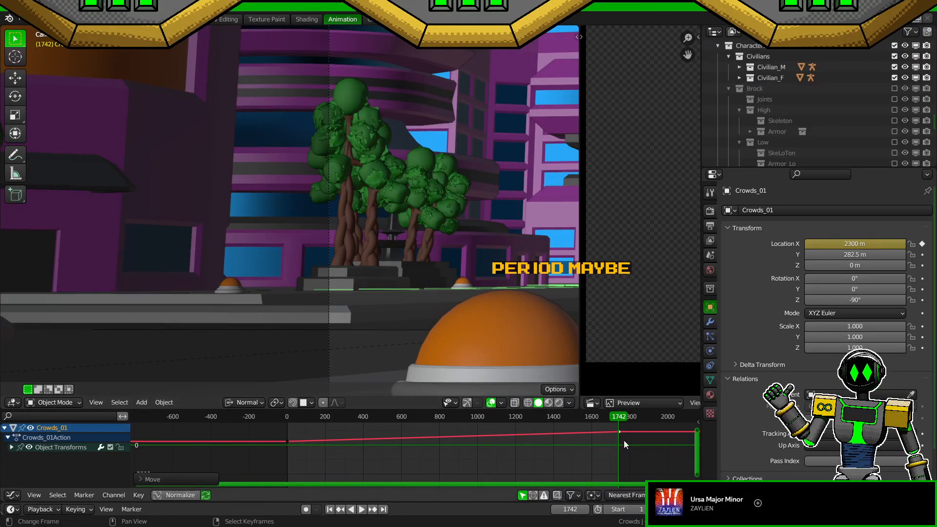
Step: Lower the Crowds_01 Location X keyframe at frame 1742 by 100 and check the crowd from above
text(gy-50)
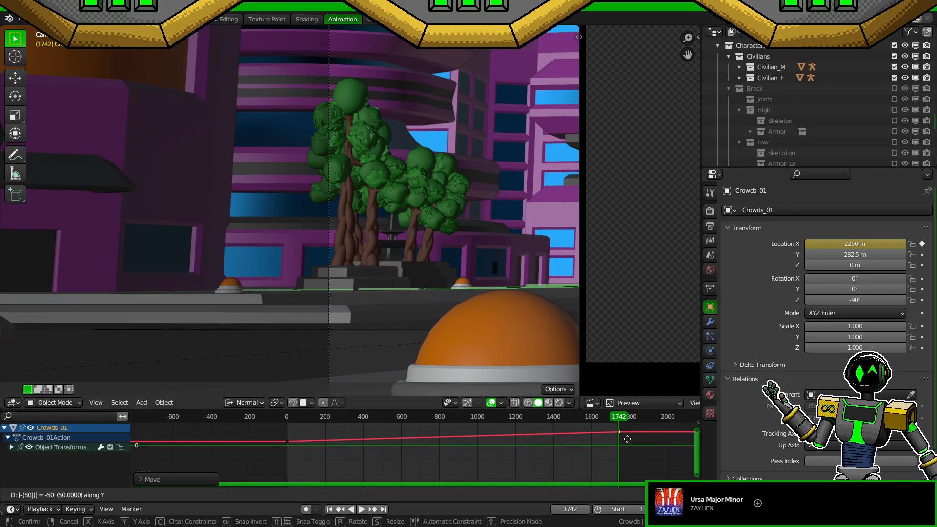
key(BackSpace)
key(BackSpace)
text(100)
key(Return)
middle_drag(400, 177, 333, 243)
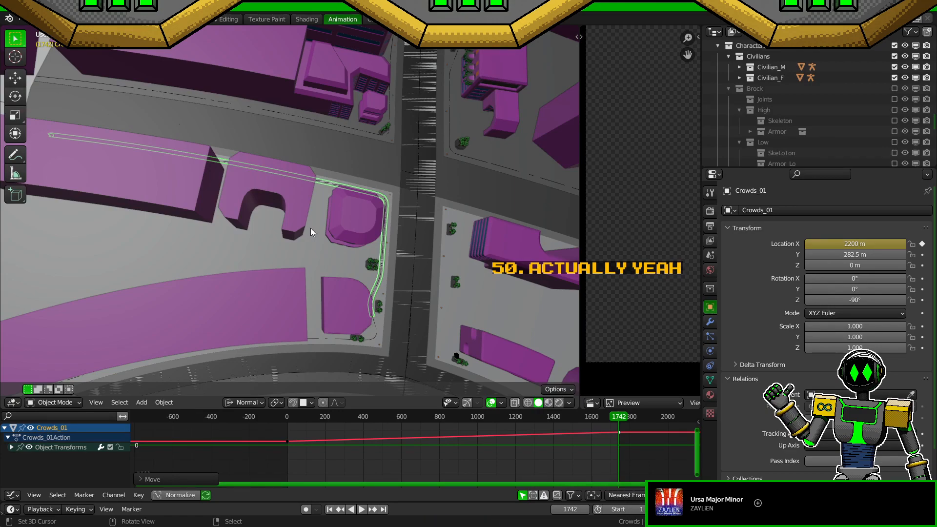
middle_drag(312, 228, 294, 253)
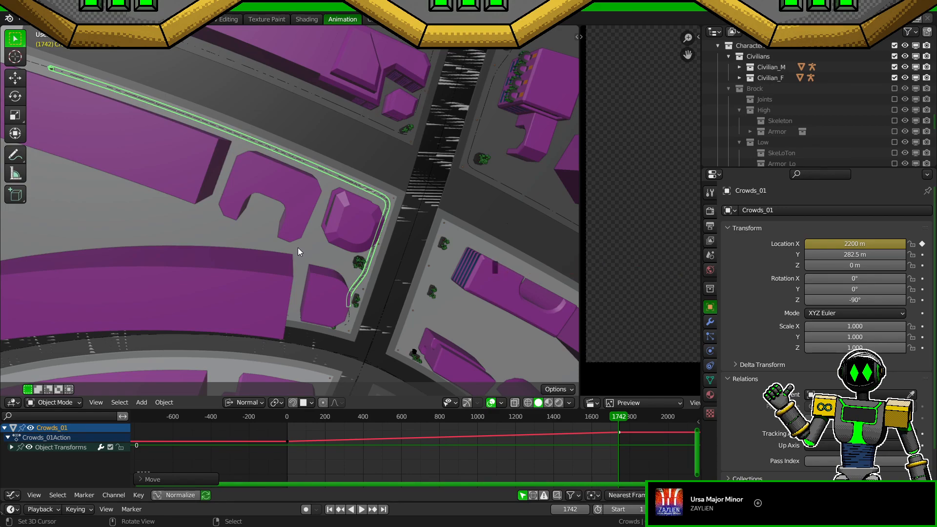
middle_drag(331, 240, 347, 251)
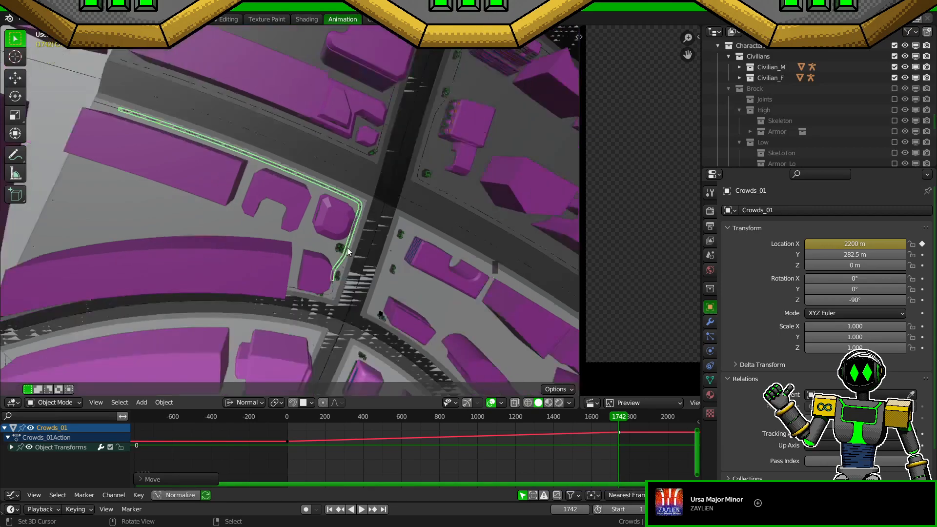
Step: Duplicate the Crowds_01 crowd in place and save the file
key(shift+d)
key(Escape)
key(ctrl+s)
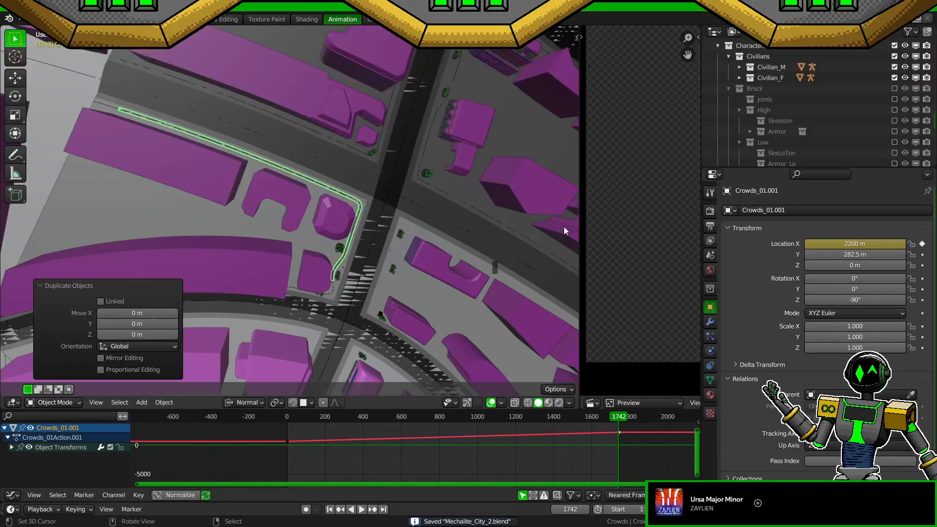
Step: Set the Array modifier count of the duplicated crowd to 1
click(711, 322)
click(851, 256)
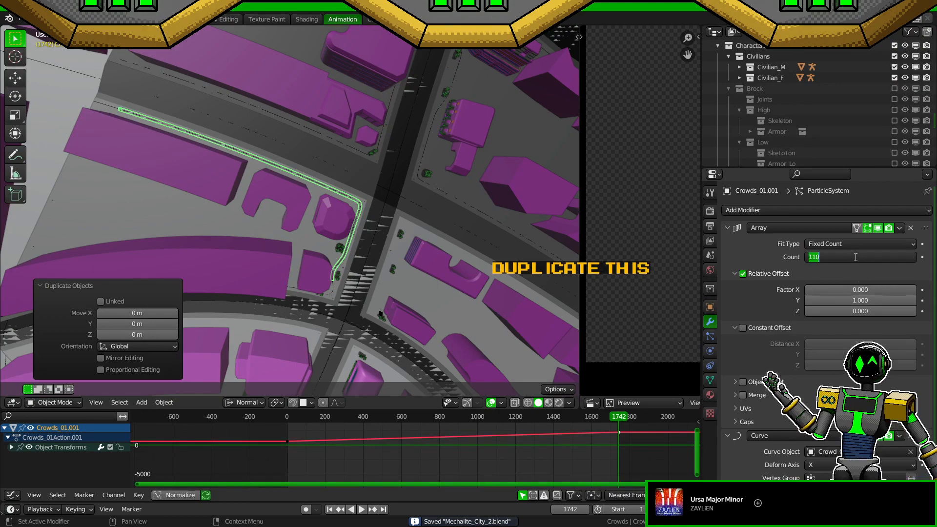
text(1)
key(Return)
ctrl+middle_drag(404, 363, 453, 317)
key(KP_Decimal)
scroll(448, 313, down, 4)
middle_drag(439, 285, 436, 242)
click(291, 442)
key(g)
key(y)
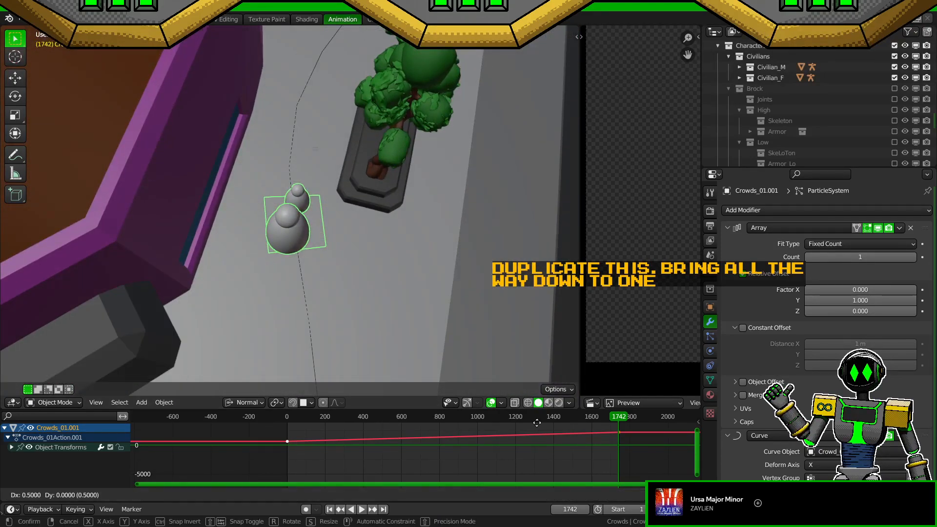
right_click(545, 430)
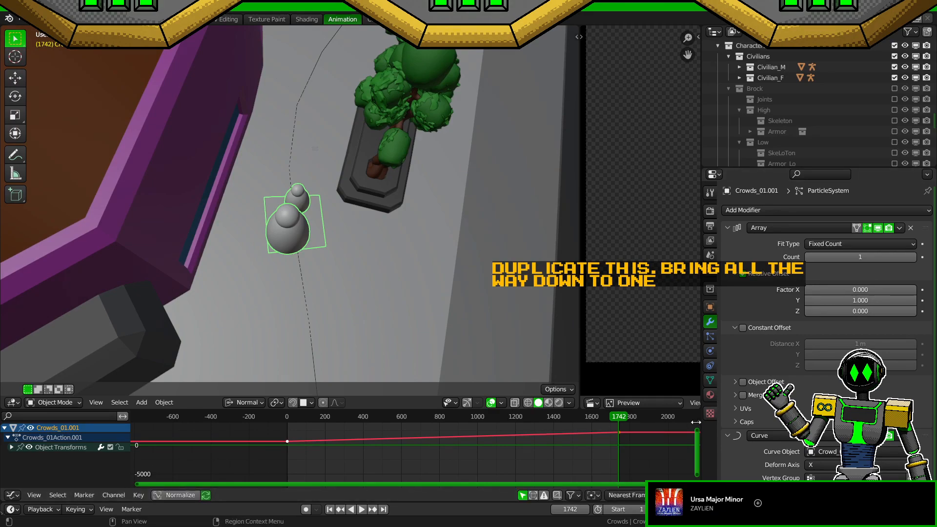
Step: Open the duplicated crowd's base plane in Edit Mode, isolate it, and prepare it for edge selection with nothing selected
click(710, 306)
middle_drag(297, 284, 354, 273)
scroll(354, 273, up, 5)
key(Tab)
scroll(330, 268, down, 8)
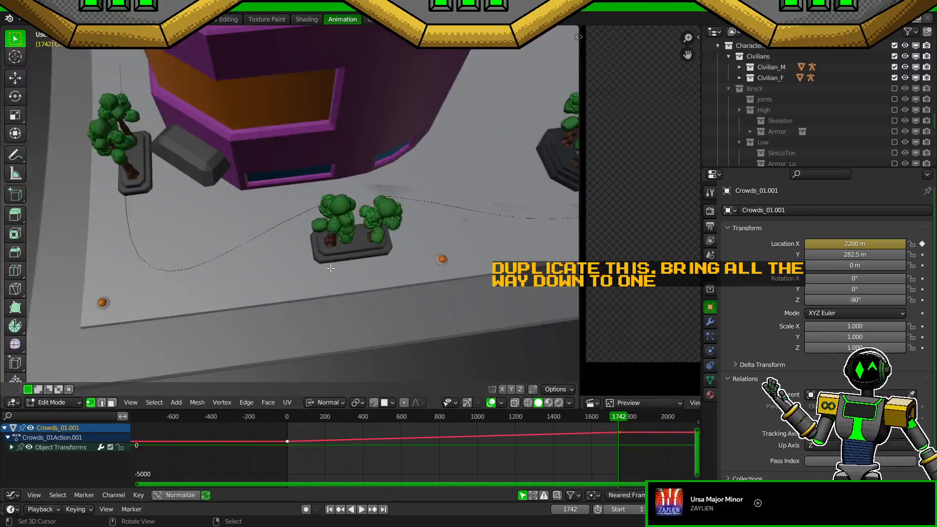
key(KP_Divide)
key(2)
key(alt+a)
Step: Gauge the base plane's size by trial-moving one of its edges without keeping the moves
key(u)
click(504, 201)
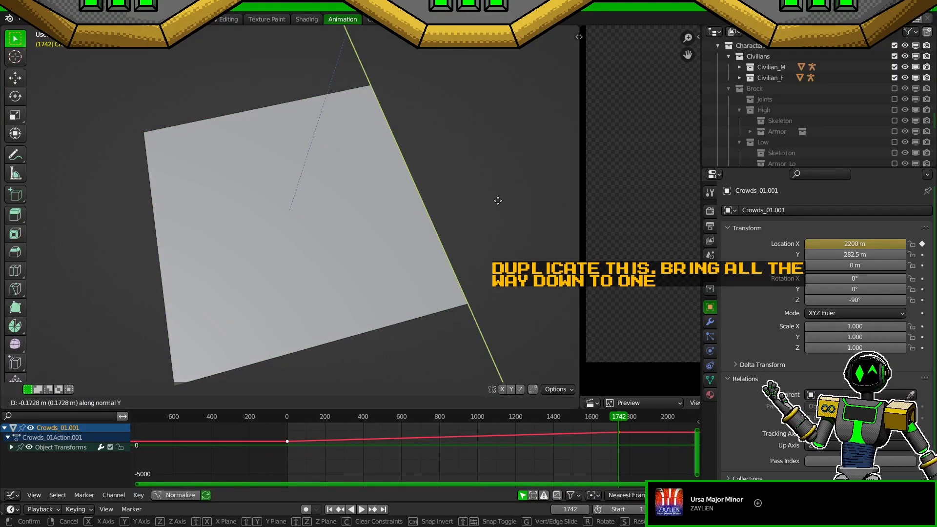
key(g)
key(z)
right_click(495, 201)
key(g)
key(y)
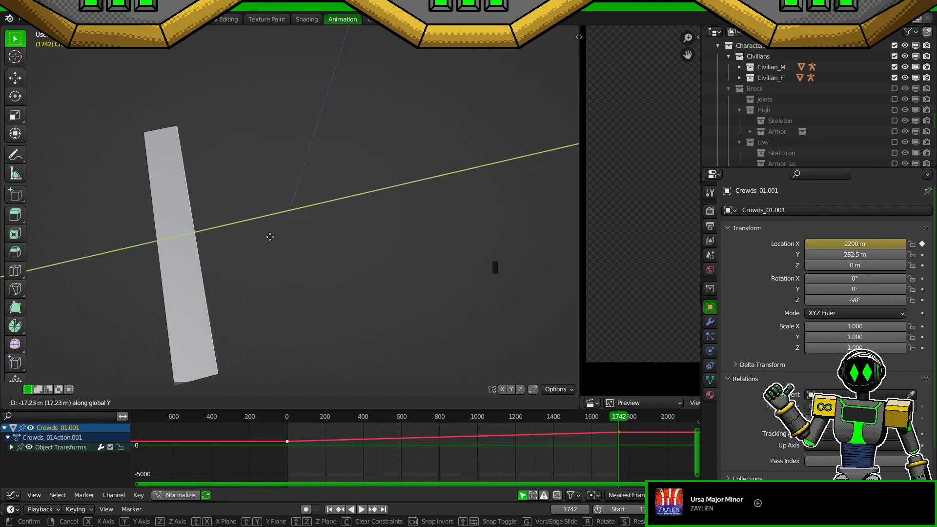
right_click(346, 227)
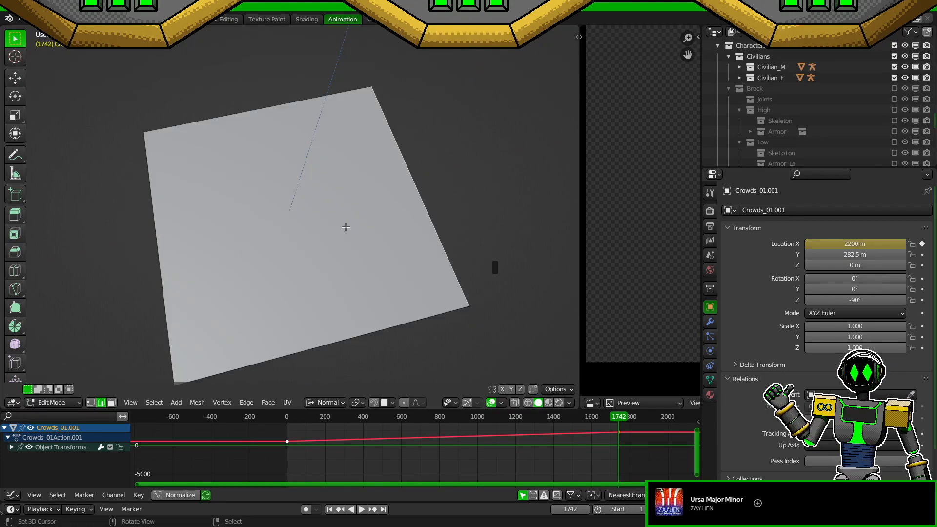
Step: Select the whole base plane, save the file, and return to Object Mode in the camera view
key(a)
key(ctrl+s)
key(Tab)
key(KP_0)
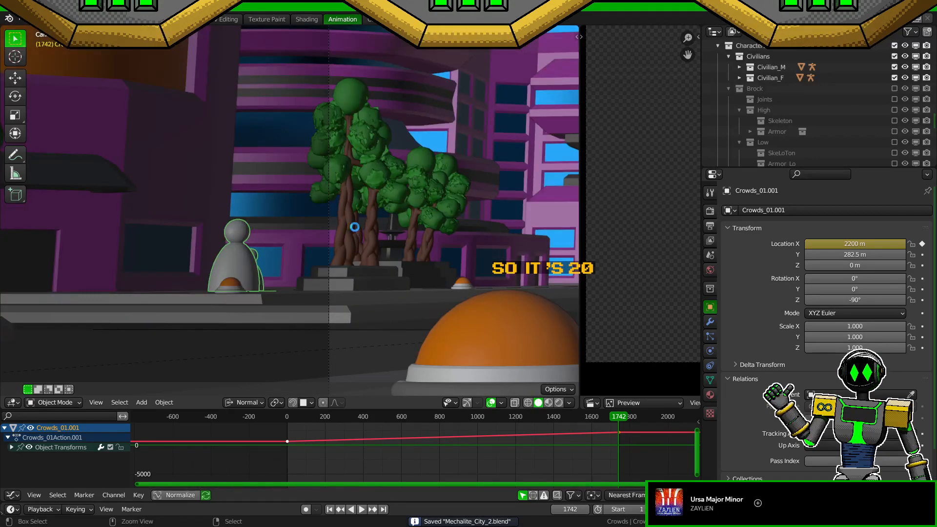
Step: Frame the duplicated crowd from above and lower its Location X keyframes by 20
key(KP_Decimal)
middle_drag(356, 227, 346, 330)
scroll(346, 330, down, 3)
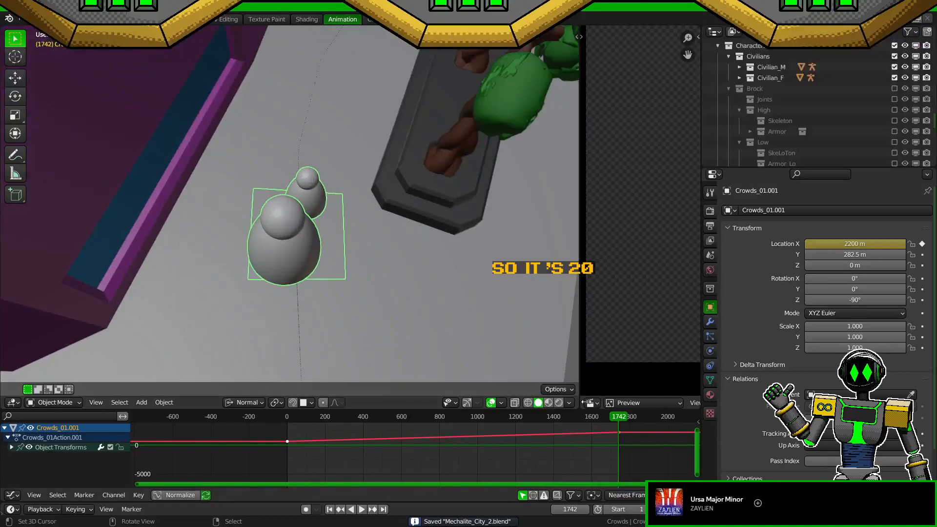
text(gy-20)
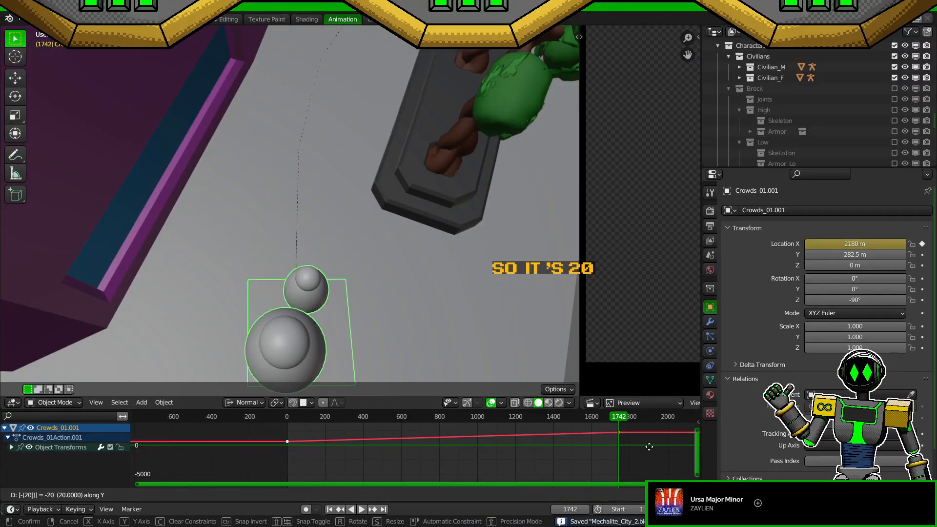
key(Return)
scroll(388, 304, down, 3)
scroll(376, 299, up, 1)
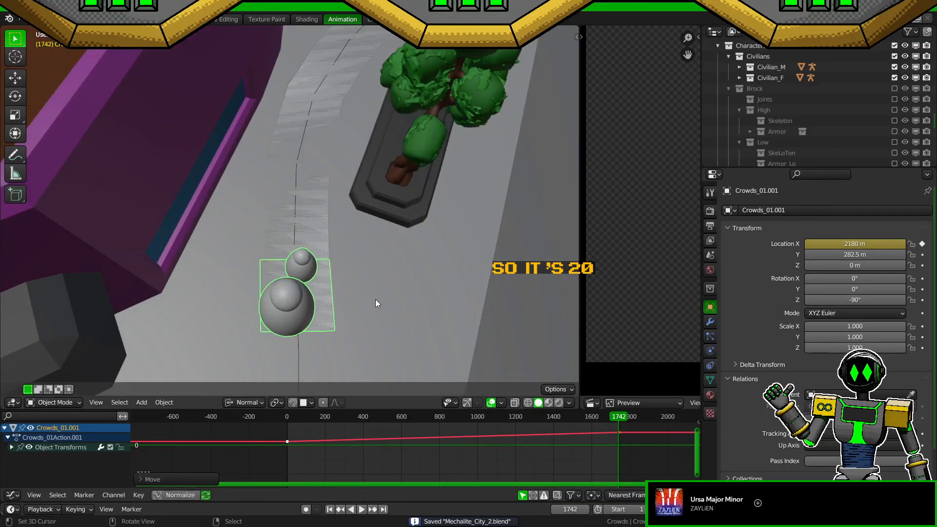
Step: Isolate the duplicated crowd's base plane in Edit Mode, subdivide it once, and return to the full scene in Object Mode
scroll(376, 300, up, 3)
scroll(327, 282, down, 5)
scroll(326, 282, up, 4)
click(316, 228)
click(309, 286)
key(Tab)
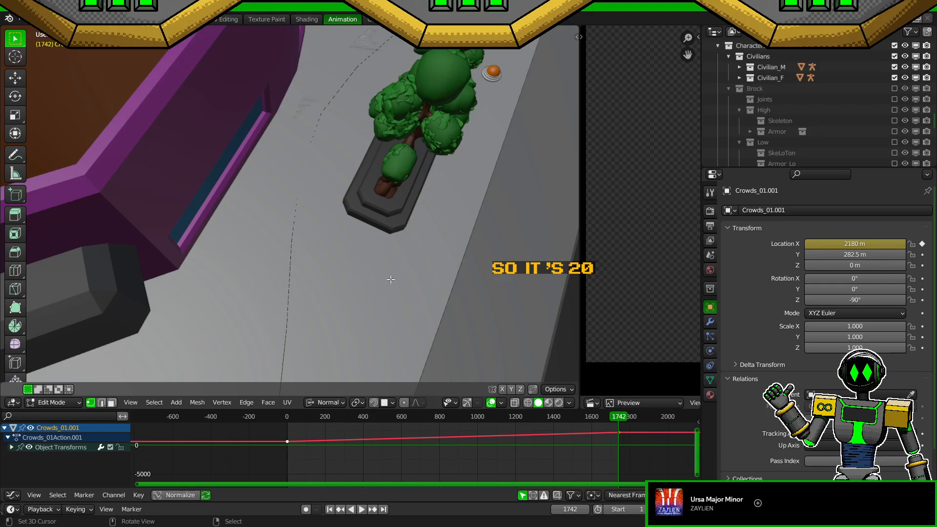
key(KP_Divide)
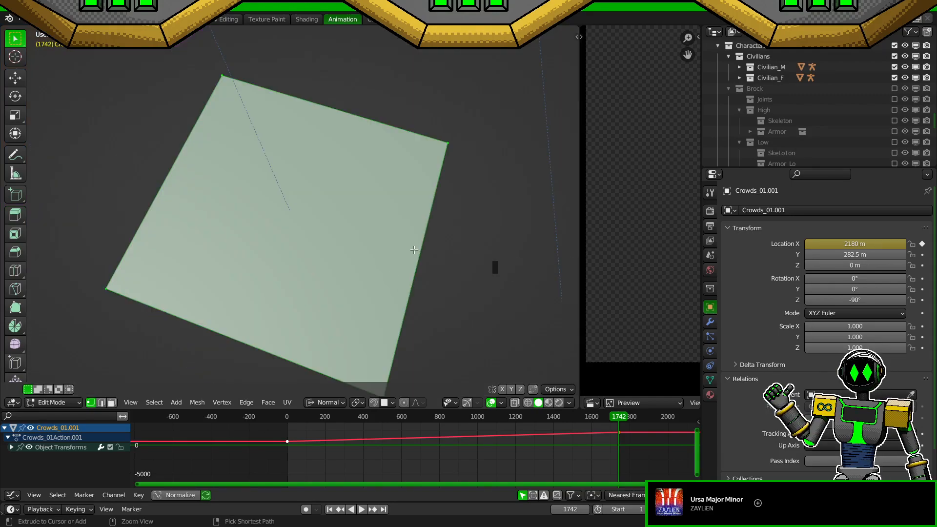
right_click(499, 226)
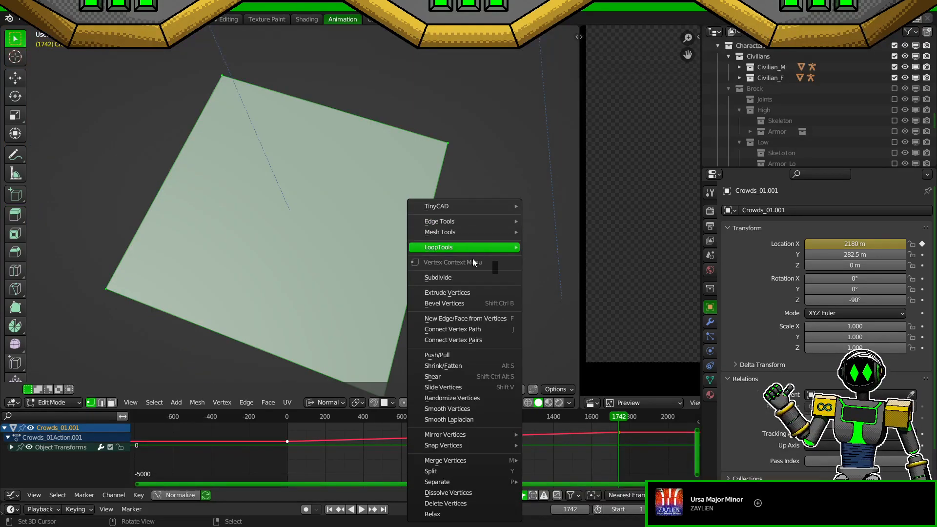
click(465, 277)
key(Tab)
key(KP_Divide)
Step: Rename the duplicated crowd object Crowds_01.001 as Crowds_01_End and save the file
scroll(816, 106, down, 12)
scroll(814, 109, up, 4)
double_click(784, 114)
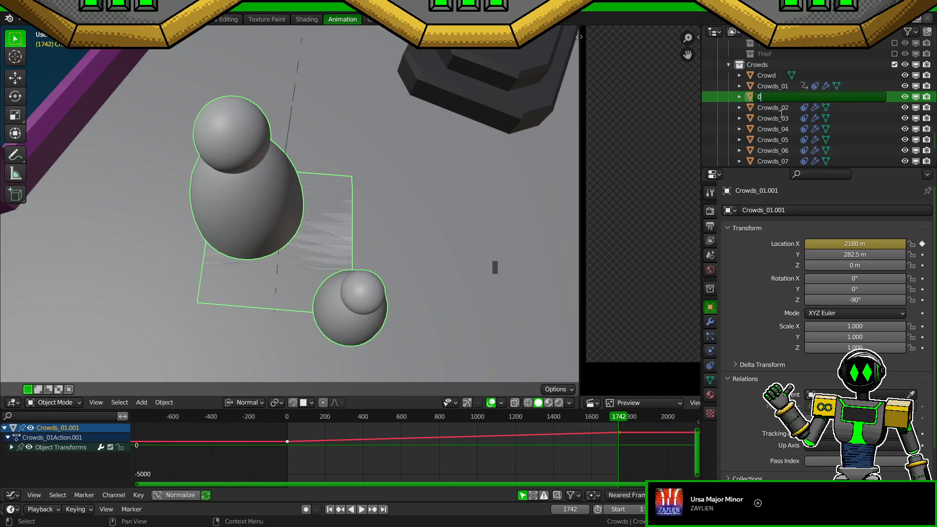
key(Escape)
click(799, 208)
key(BackSpace)
key(BackSpace)
key(BackSpace)
key(BackSpace)
text(_End)
key(Return)
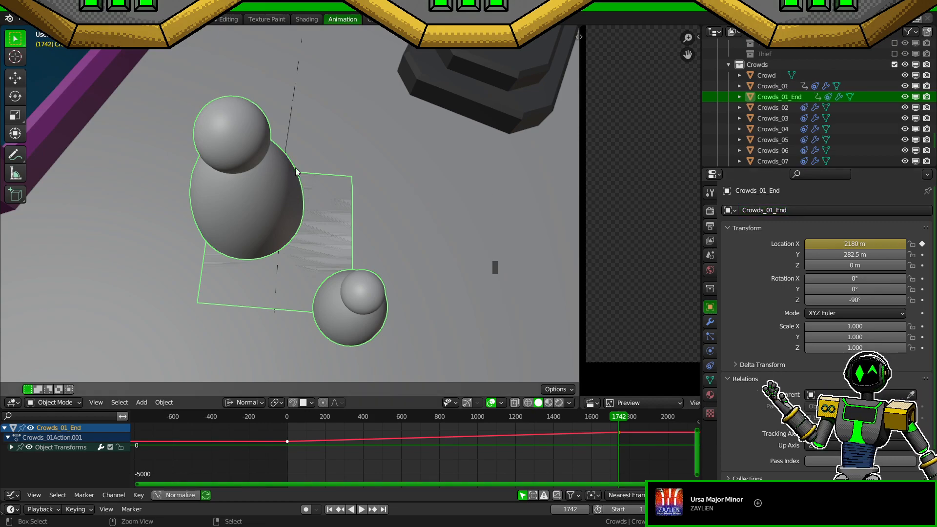
key(ctrl+s)
Step: Select the original Crowds_01 crowd on the sidewalk and try subdividing its base plane in Edit Mode
scroll(327, 157, down, 5)
click(337, 207)
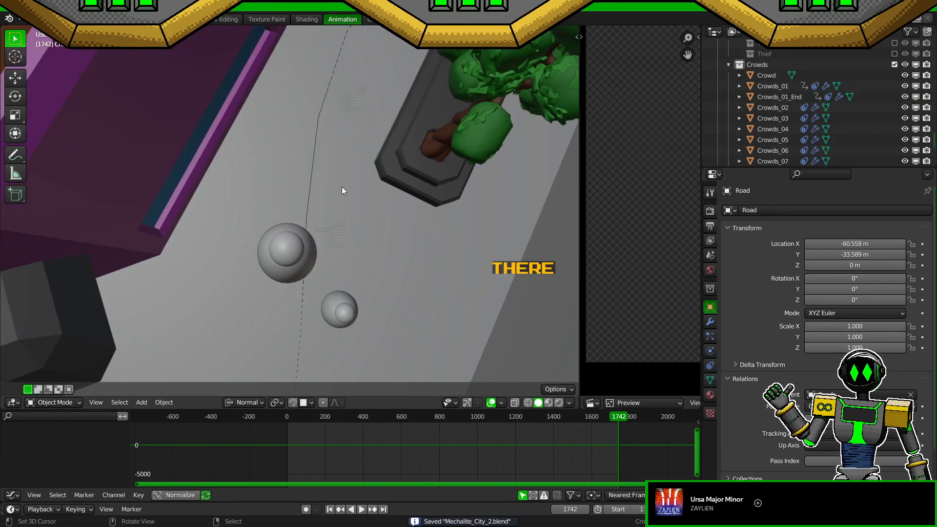
middle_drag(341, 192, 344, 160)
click(302, 121)
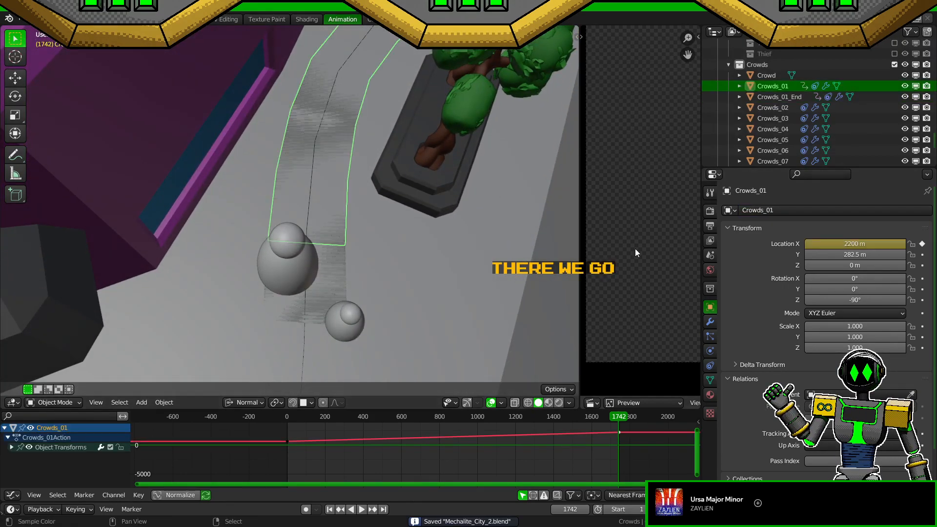
key(Tab)
right_click(454, 268)
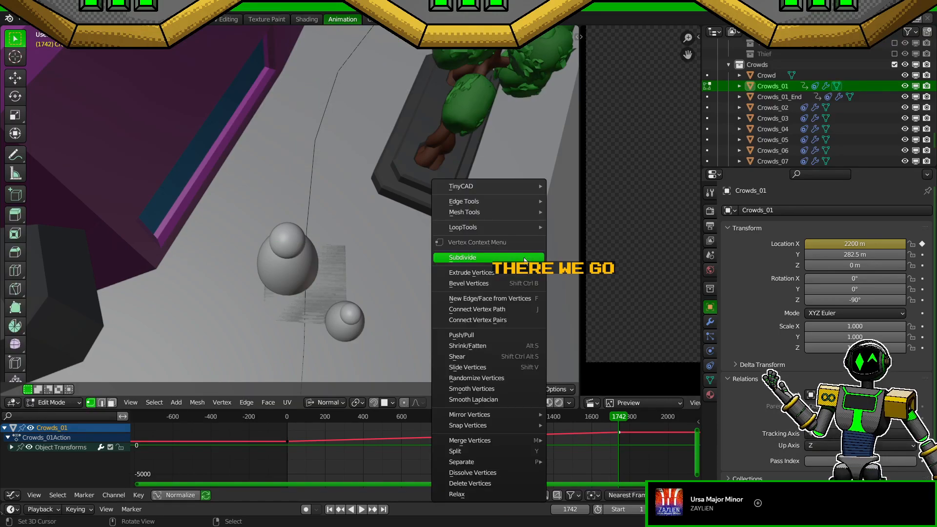
click(524, 256)
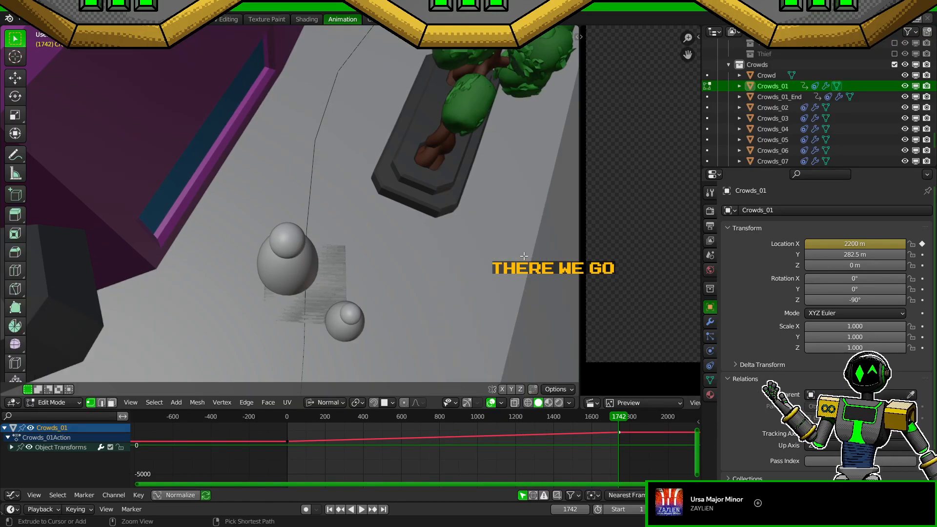
key(Tab)
Step: Subdivide the Crowds_01 base plane with one cut in Edit Mode, return to Object Mode, and save the file
click(711, 321)
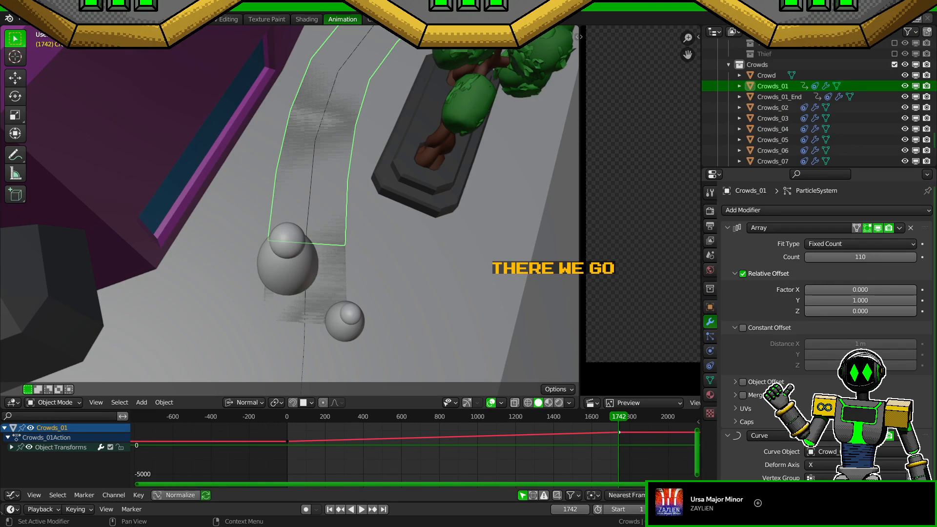
key(Tab)
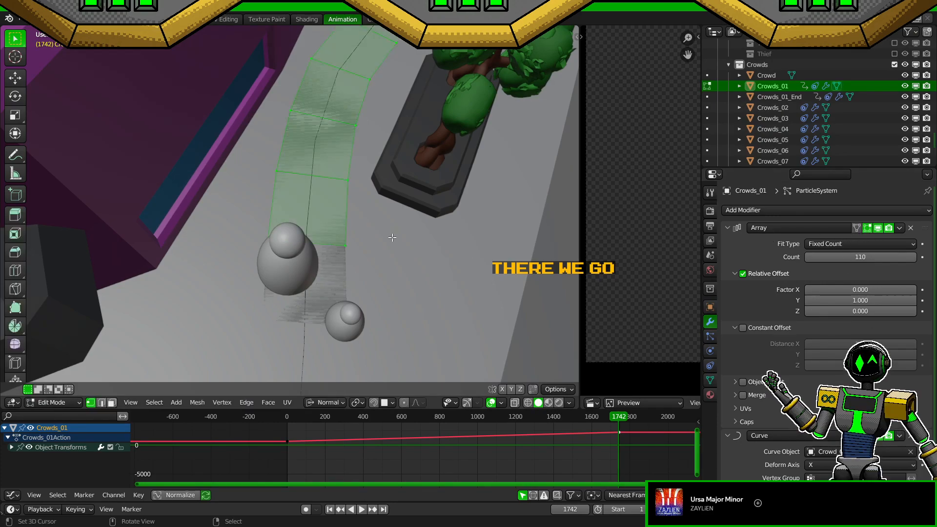
right_click(538, 247)
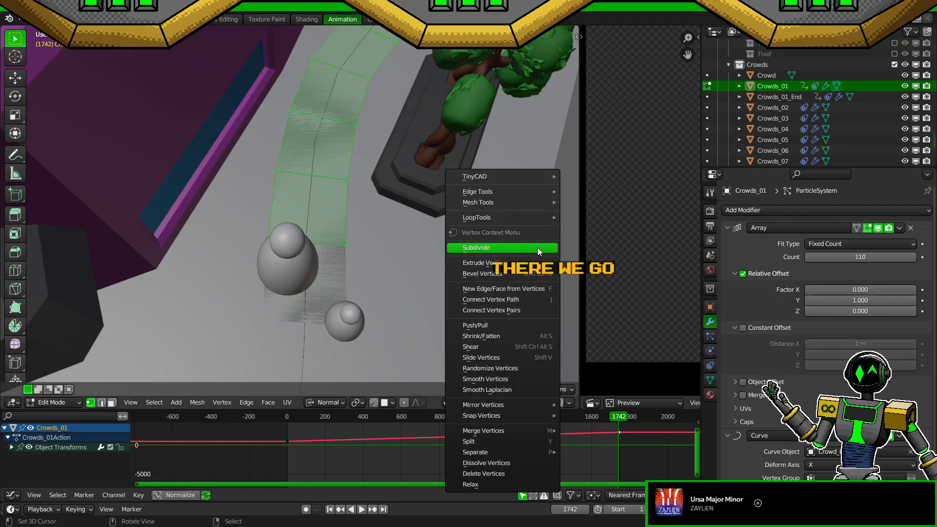
click(537, 248)
key(shift+alt+z)
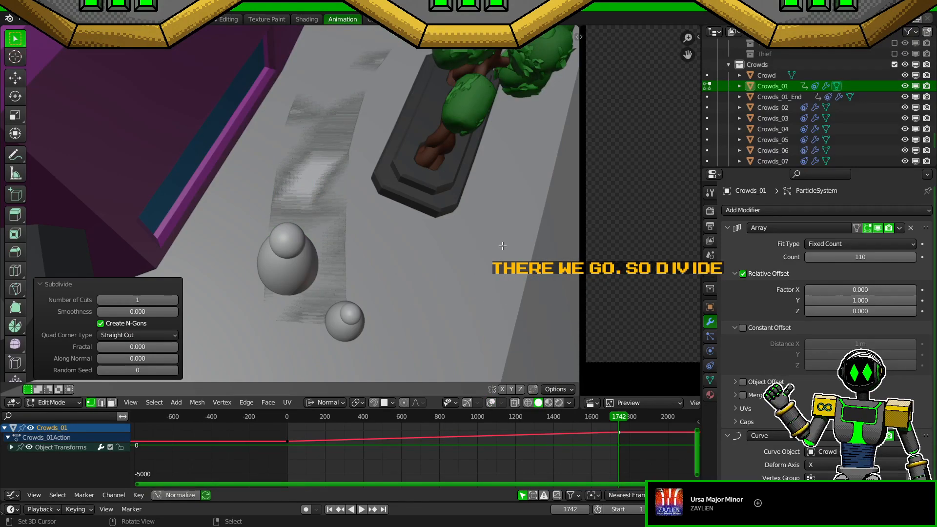
key(Tab)
key(ctrl+s)
key(shift+alt+z)
Step: Open the Crowd_01 path curve in Edit Mode and convert its spline type to NURBS
middle_drag(323, 262, 308, 312)
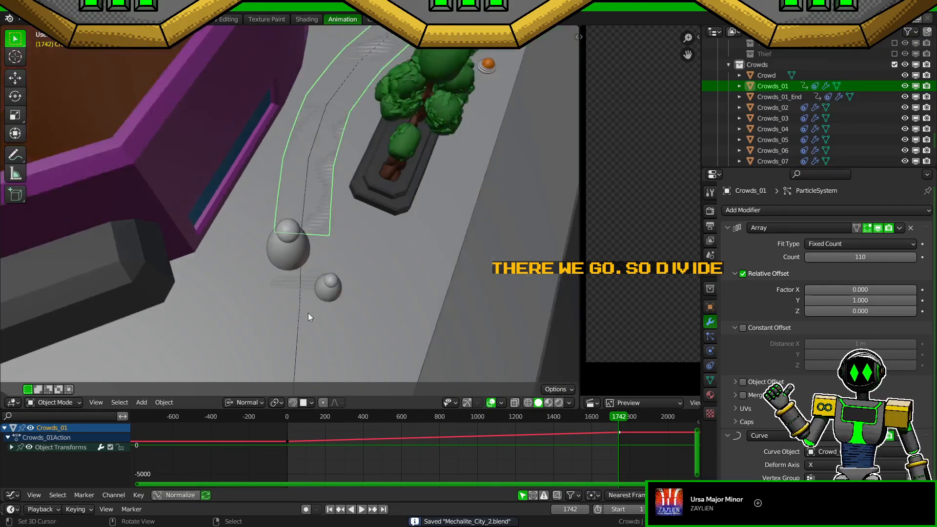
click(298, 311)
key(Tab)
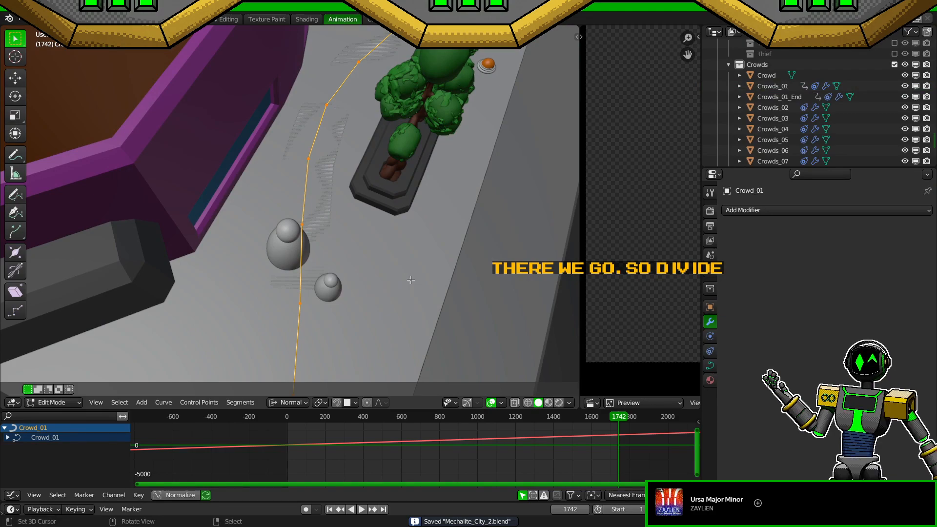
middle_drag(410, 278, 435, 283)
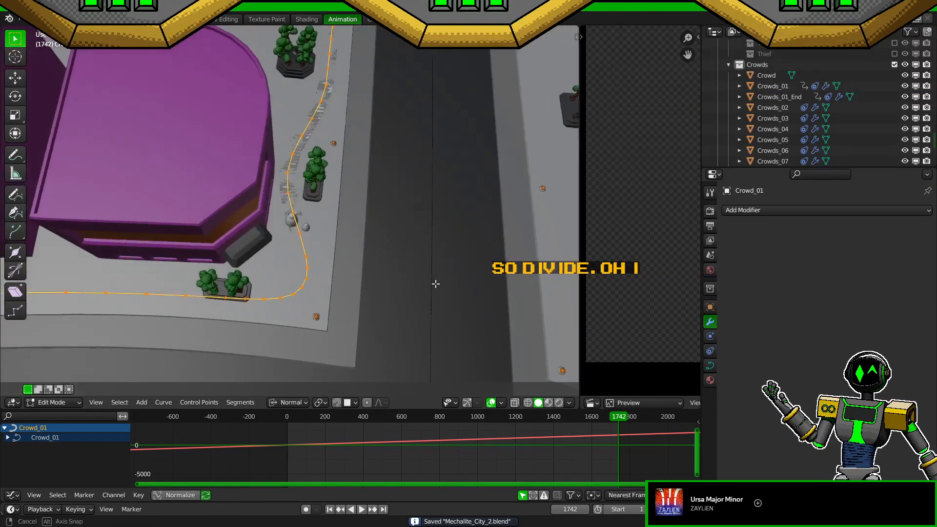
scroll(394, 330, up, 1)
shift+middle_drag(394, 330, 515, 291)
scroll(515, 291, up, 2)
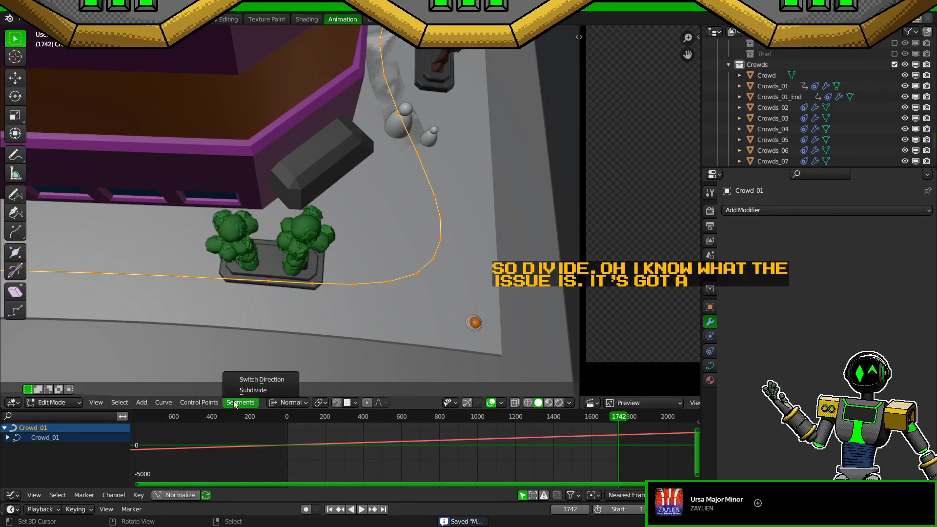
click(199, 402)
mouse_move(173, 405)
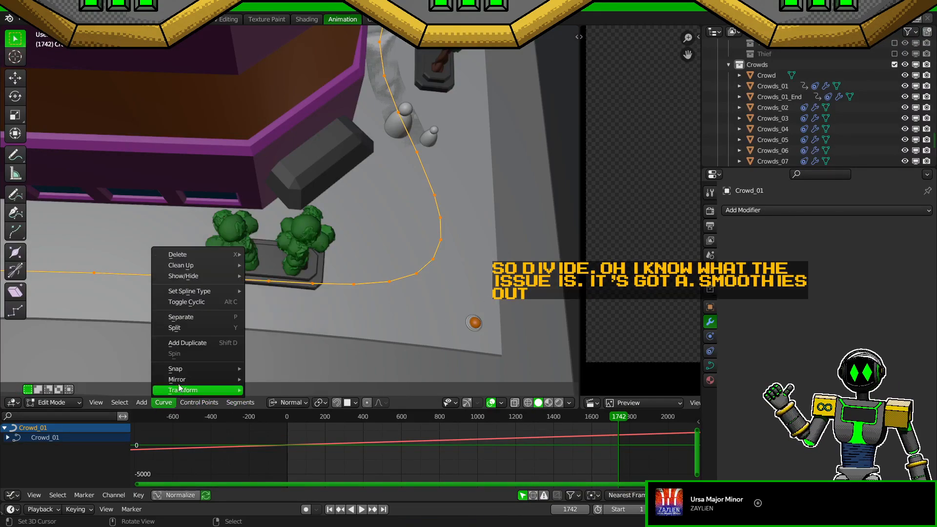
mouse_move(210, 291)
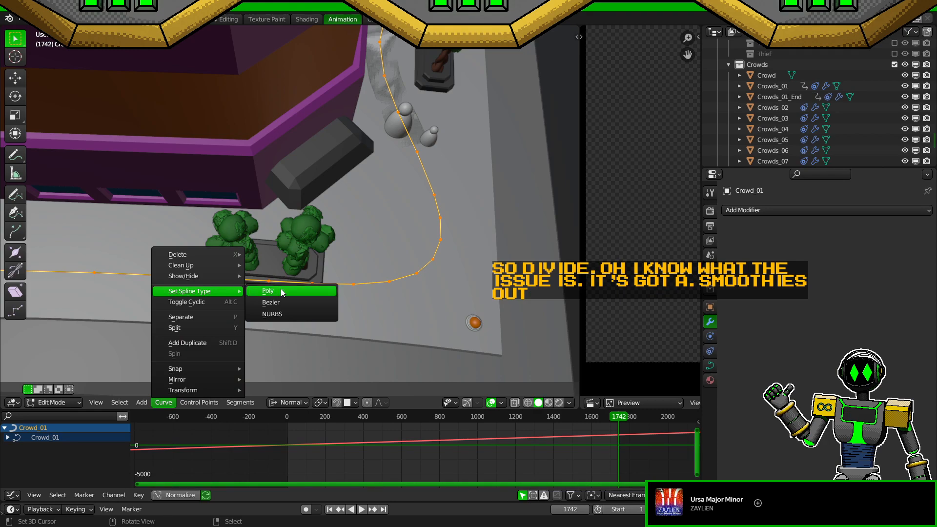
click(273, 315)
scroll(477, 257, down, 2)
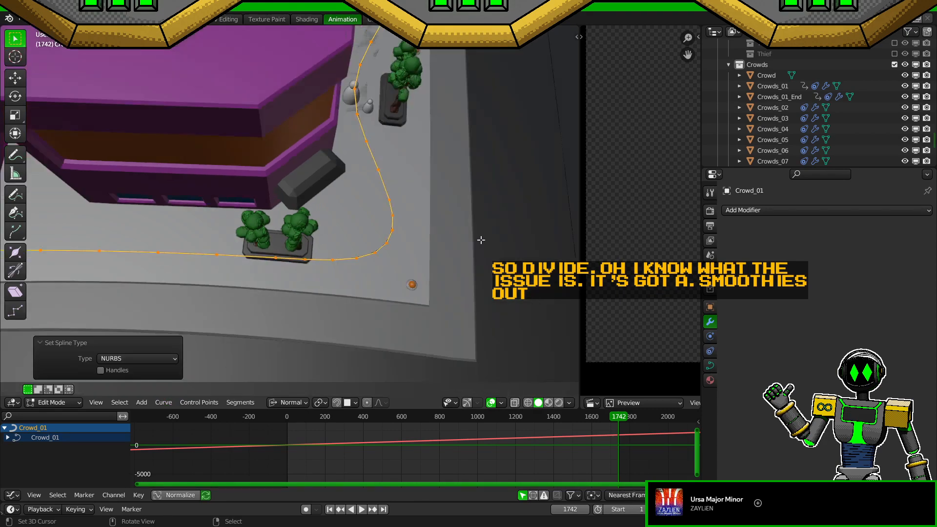
Step: Inspect the smoothed path curve around the building corner, return to Object Mode, and save the file
middle_drag(480, 244, 434, 265)
scroll(432, 265, up, 2)
key(z)
click(440, 203)
shift+middle_drag(433, 222, 404, 225)
key(z)
click(414, 196)
scroll(391, 249, up, 2)
key(Tab)
scroll(359, 249, down, 3)
key(ctrl+s)
middle_drag(310, 276, 299, 310)
key(Tab)
key(g)
key(y)
right_click(330, 316)
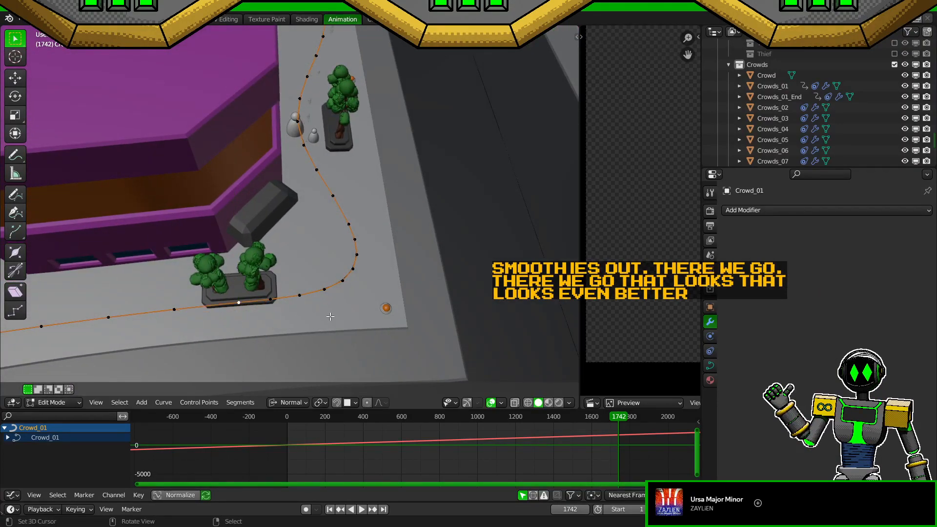
key(g)
key(y)
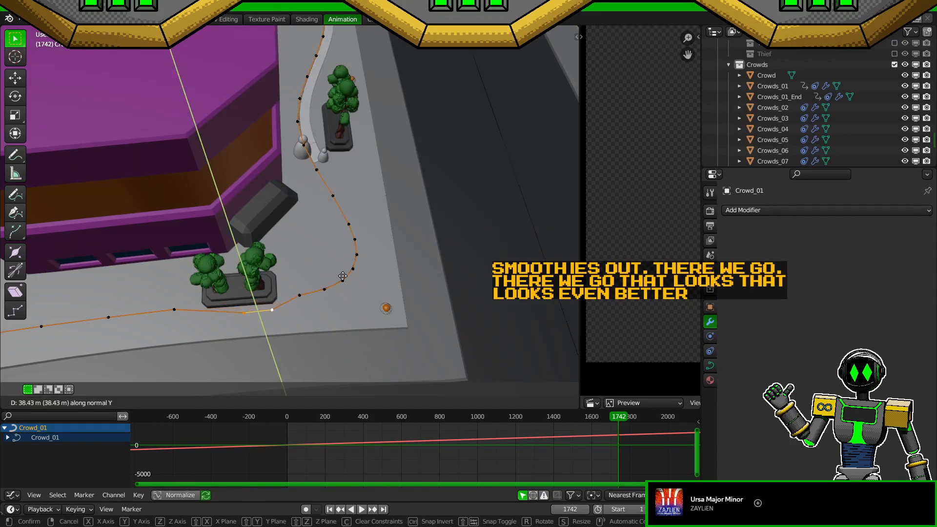
right_click(347, 279)
middle_drag(347, 280, 418, 241)
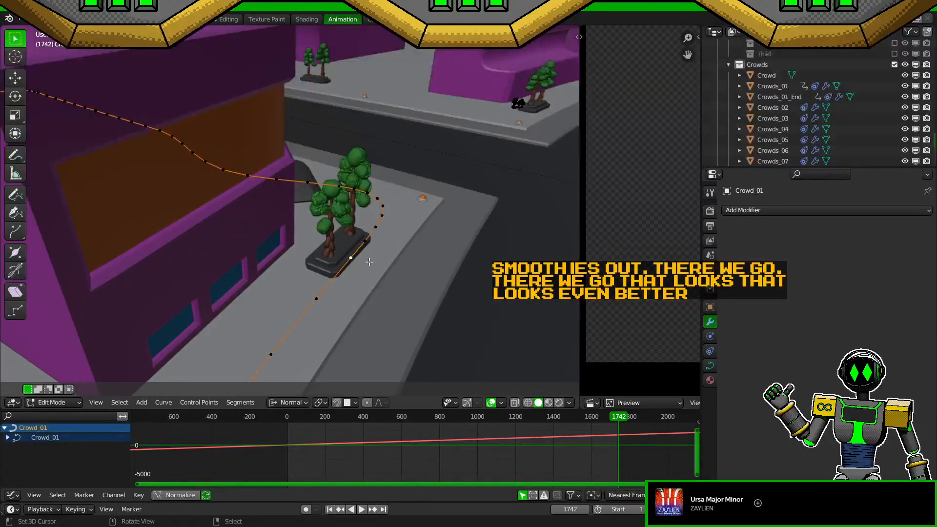
Step: Shift the path's control points in front of the corner planter by about -6.2 m along global Y and save the file
key(g)
key(y)
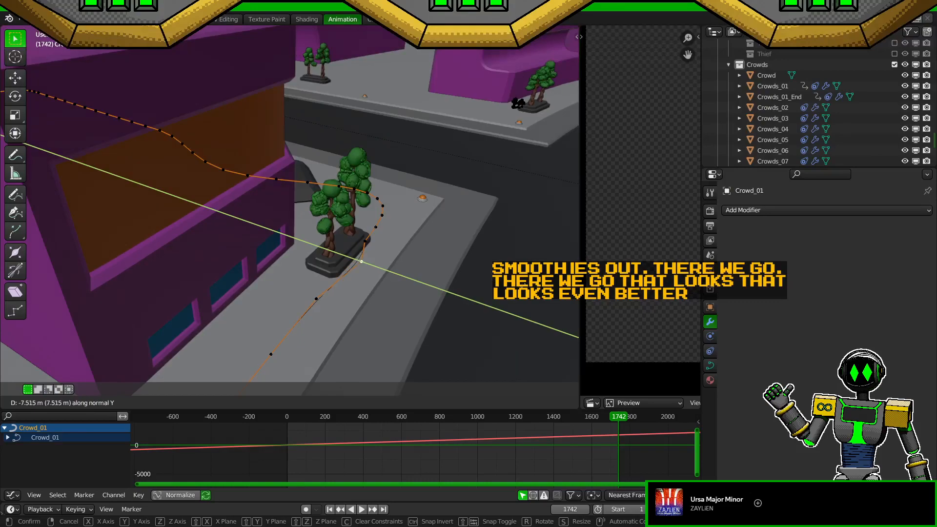
click(366, 265)
click(366, 242)
key(g)
key(y)
right_click(390, 247)
mouse_move(390, 250)
middle_down()
mouse_move(400, 210)
mouse_move(402, 247)
middle_up()
key(g)
key(y)
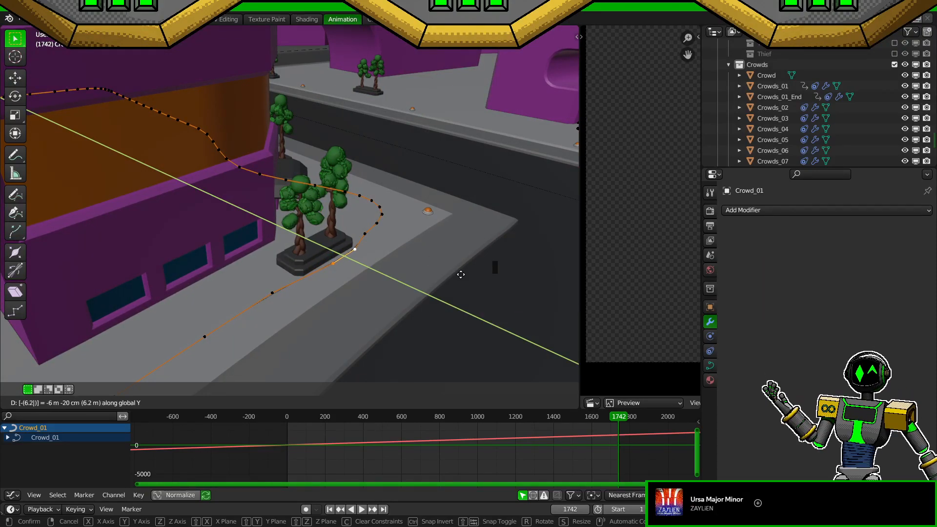
click(461, 275)
middle_drag(461, 275, 391, 158)
key(ctrl+s)
Step: Try a free move of the selected path points, inspect the corner from above, return to Object Mode, and save the file
key(g)
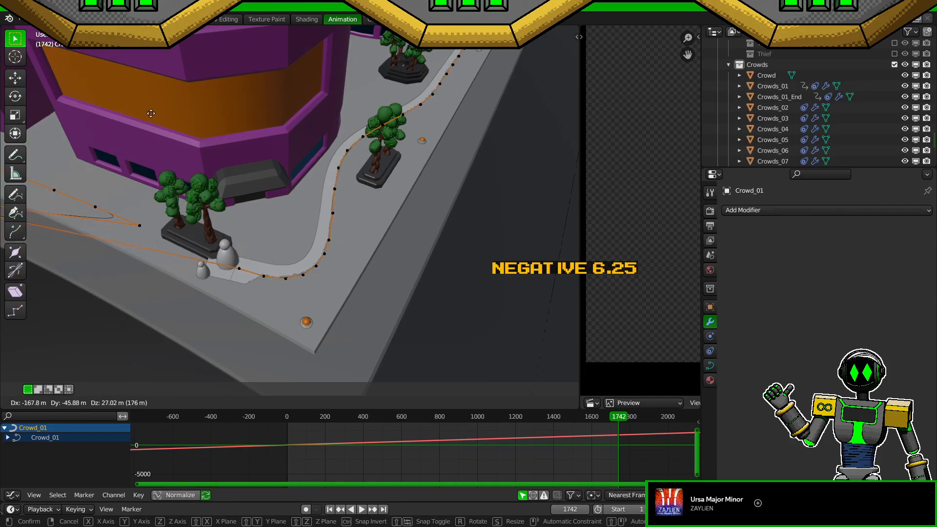
click(263, 122)
key(ctrl+s)
middle_drag(277, 128, 503, 160)
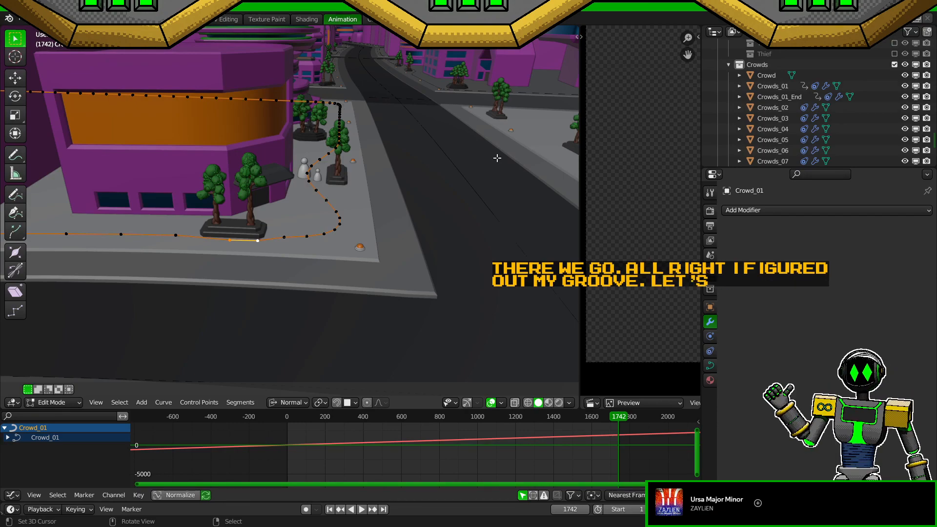
middle_drag(488, 152, 431, 278)
key(shift+alt+z)
key(shift+alt+z)
key(Tab)
key(ctrl+s)
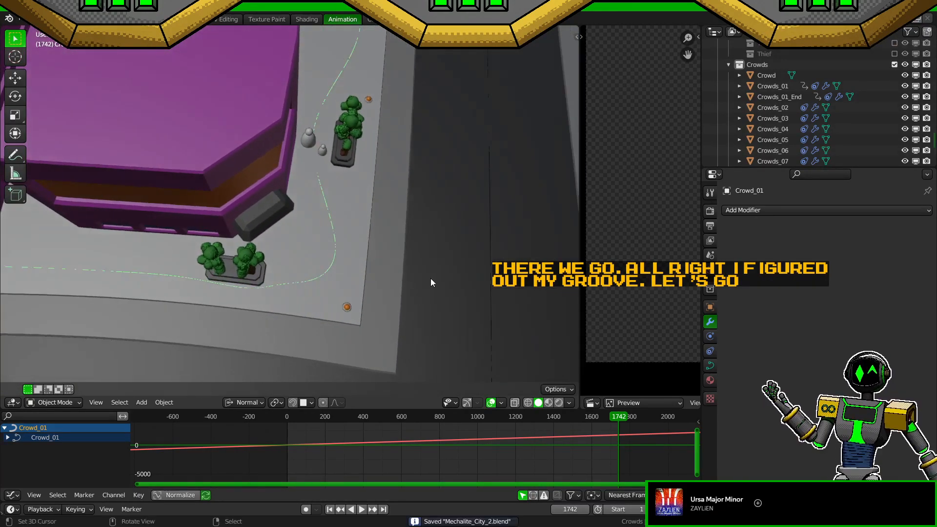
Step: Move the selected path points -6.25 m along global Y, save the file, and return to Object Mode in the camera view
key(Tab)
key(g)
key(y)
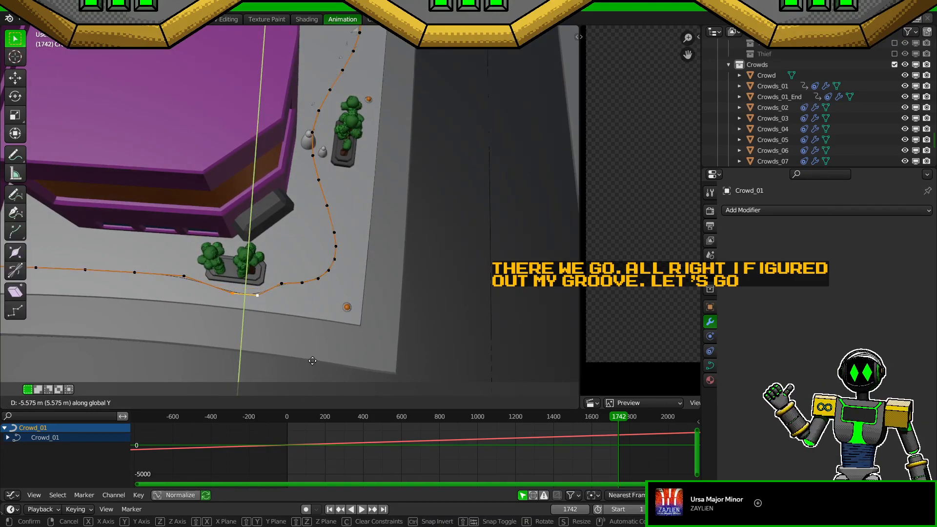
key(minus)
key(6)
key(period)
key(2)
key(5)
key(Return)
key(ctrl+s)
key(KP_0)
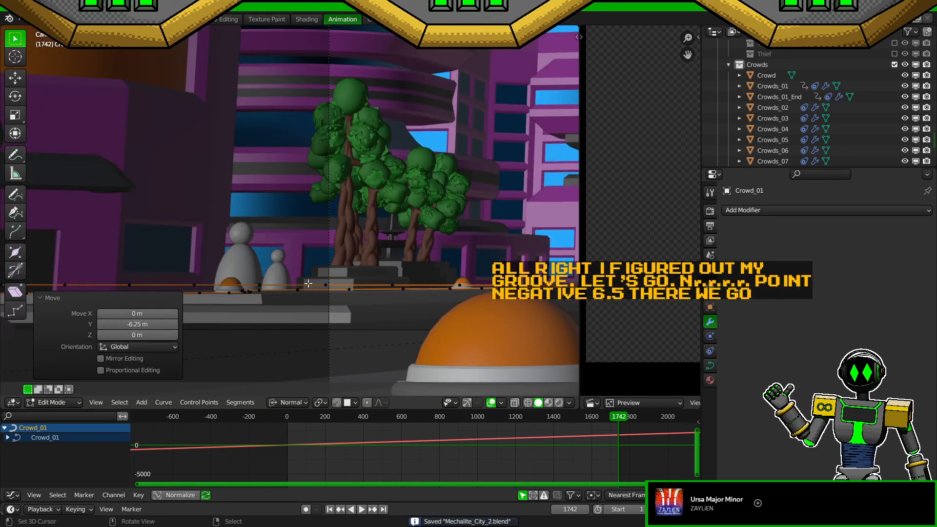
key(Tab)
Step: Select the Crowds_01 crowd and raise its Location X keyframe at frame 1742 by 20, to 2220 m
middle_drag(380, 285, 380, 330)
scroll(180, 259, up, 2)
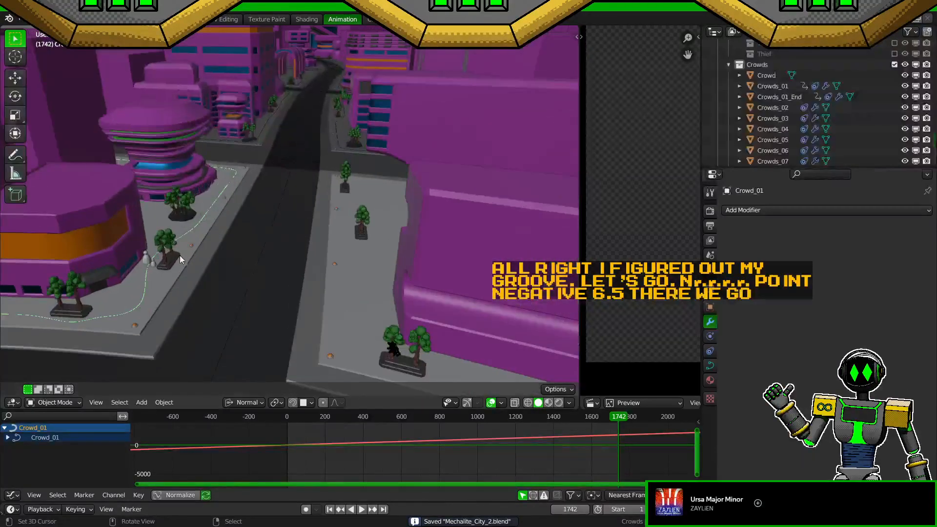
click(212, 211)
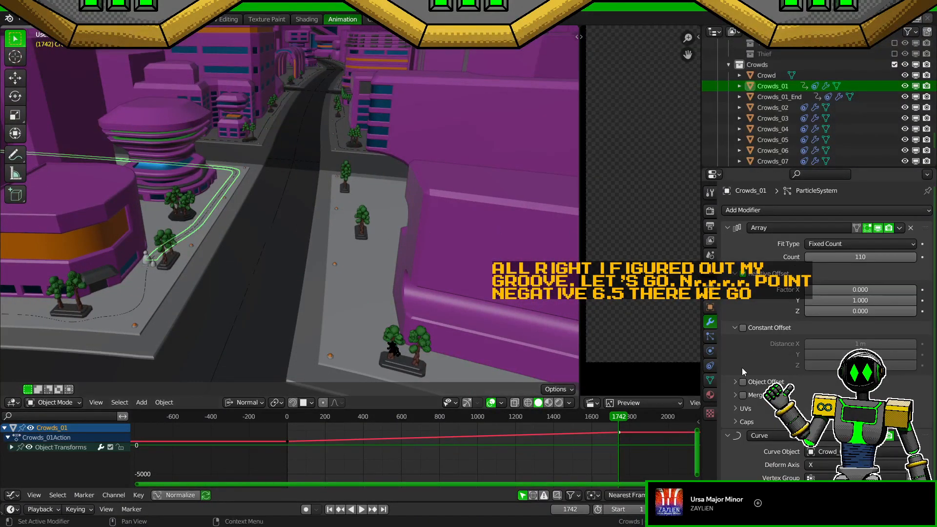
click(710, 307)
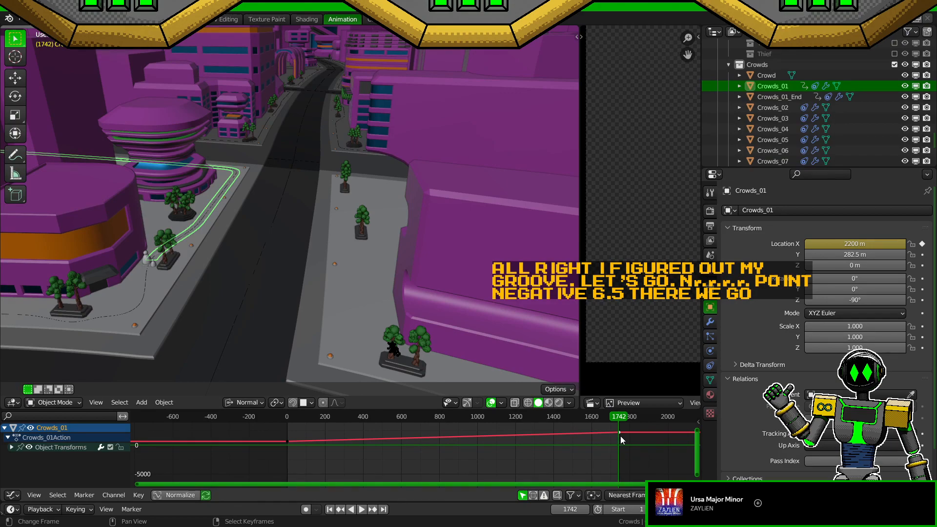
text(gy20)
key(Return)
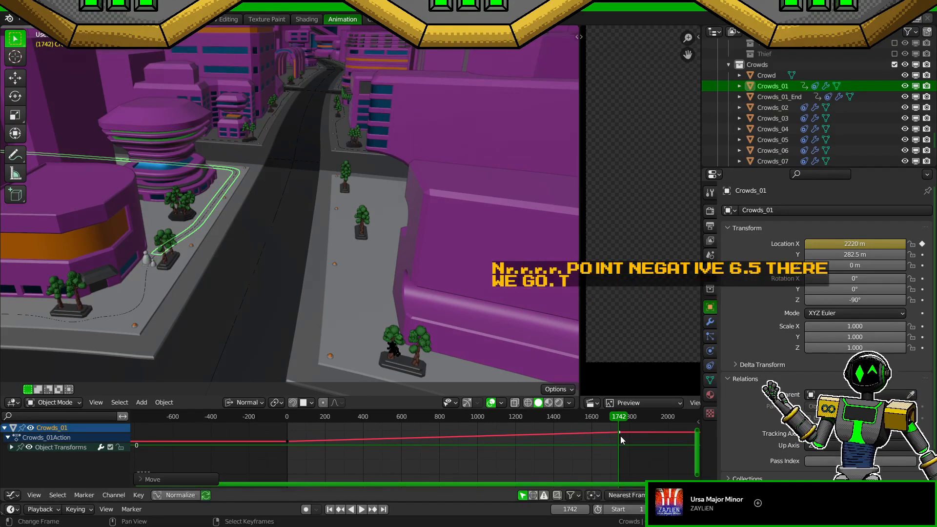
Step: Raise the Location X keyframes of Crowds_01_End by 20, to 2200 m at frame 1742, and save in the camera view
click(149, 262)
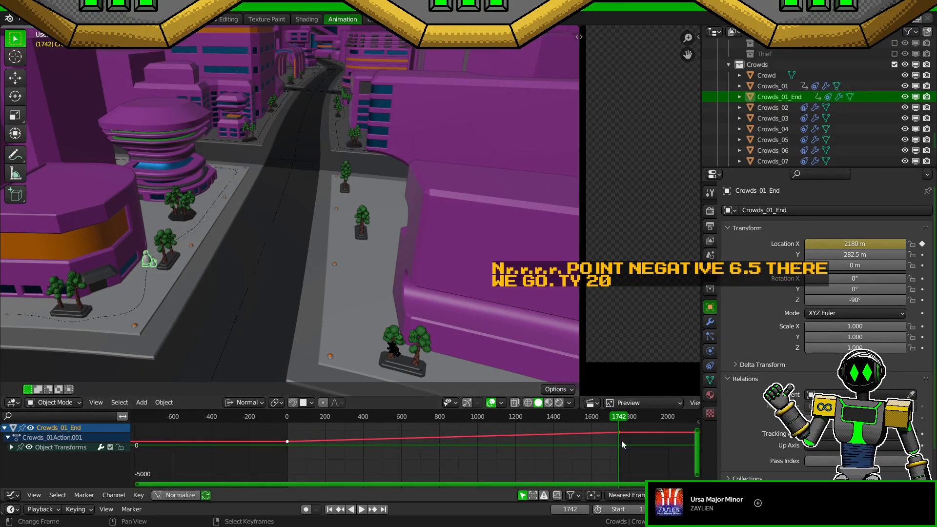
text(gy20)
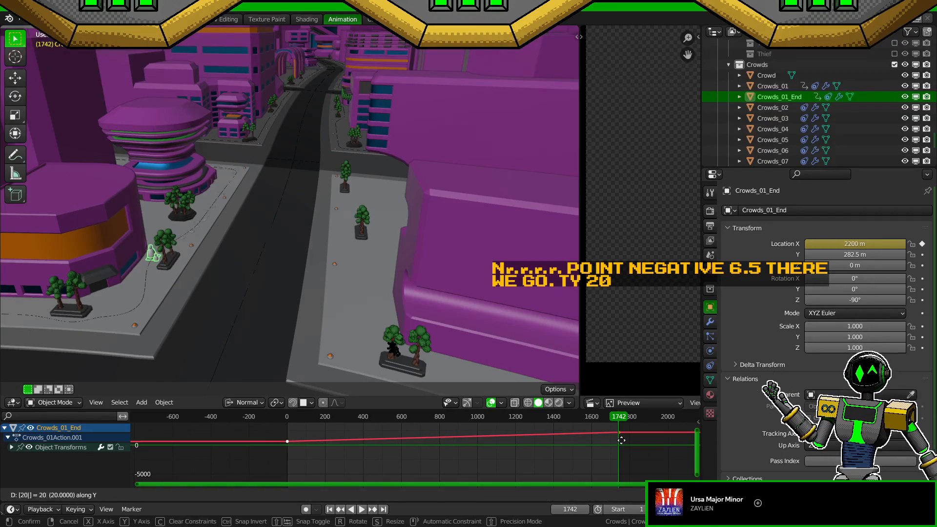
key(Return)
key(KP_0)
key(ctrl+s)
Step: Try raising the Location X keyframe of Crowds_01_End at frame 1742 by 45, to 2245 m, and undo it
text(g)
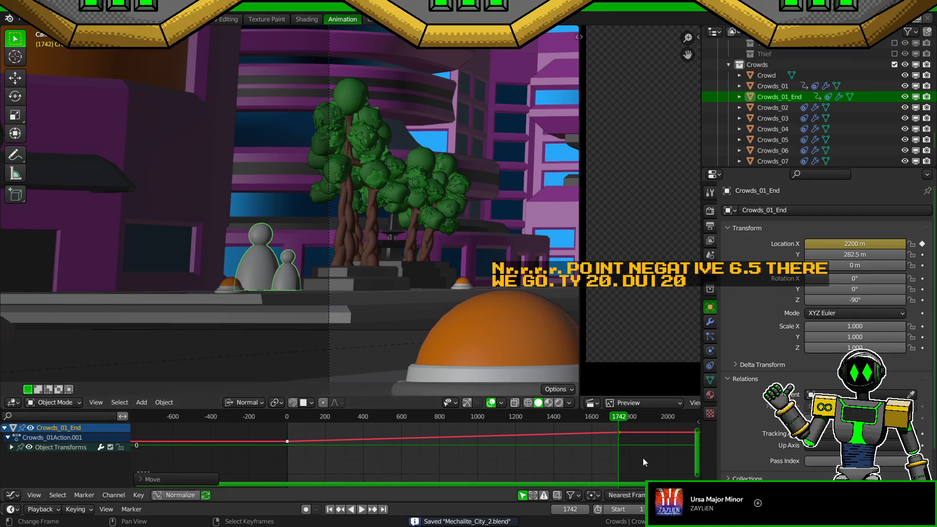
text(y)
text(20)
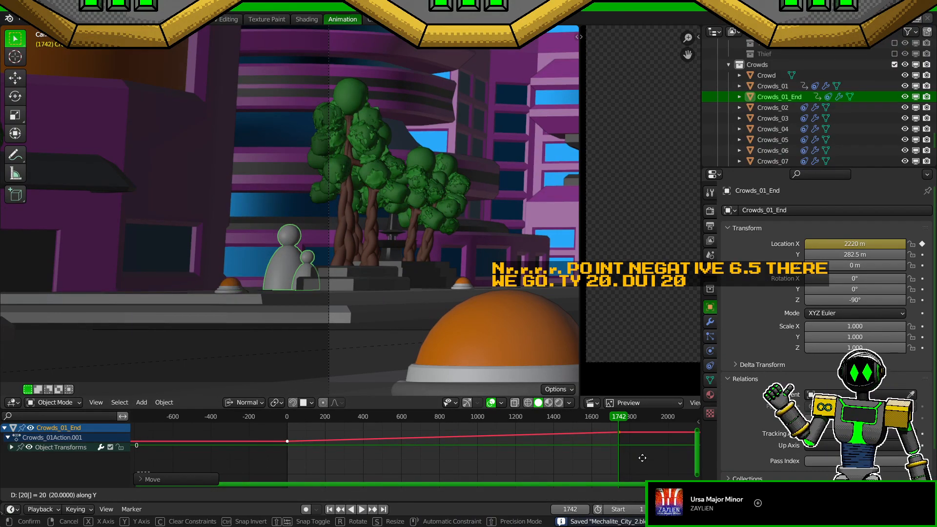
key(BackSpace)
key(BackSpace)
text(45)
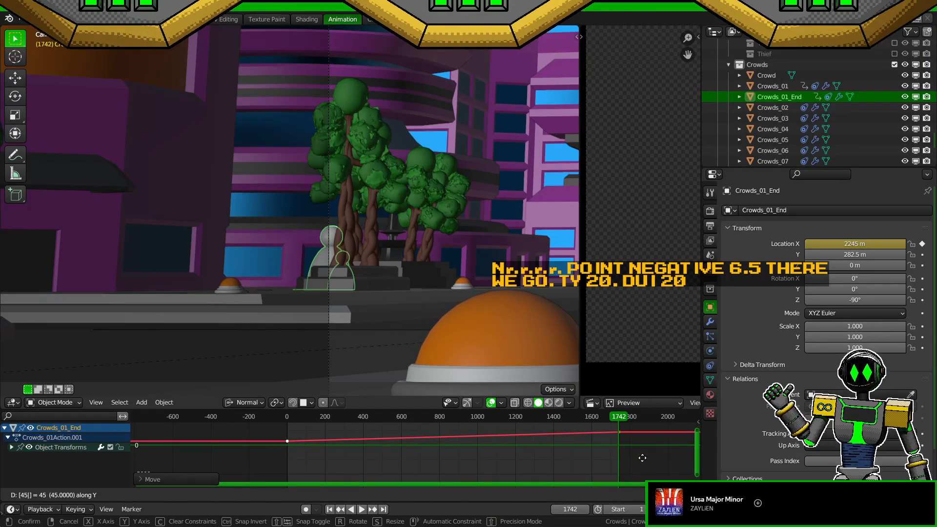
key(Return)
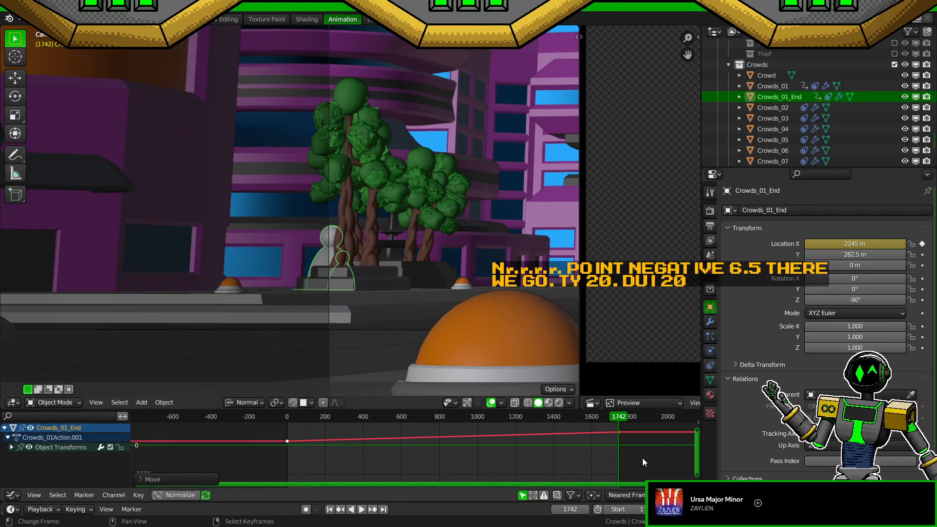
key(ctrl+z)
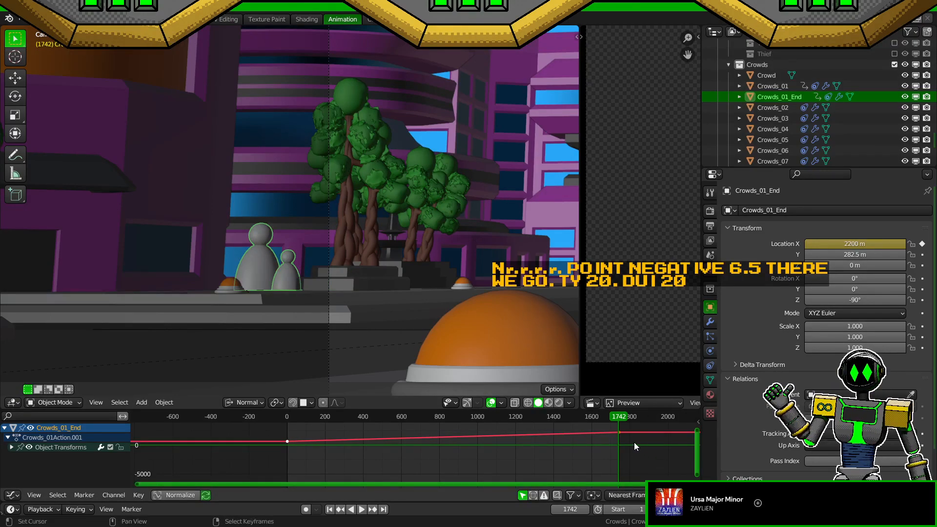
Step: Raise the Location X keyframe of Crowds_01_End by 40, to 2240 m at frame 1742, save the file, and leave the camera view
text(gy)
text(40)
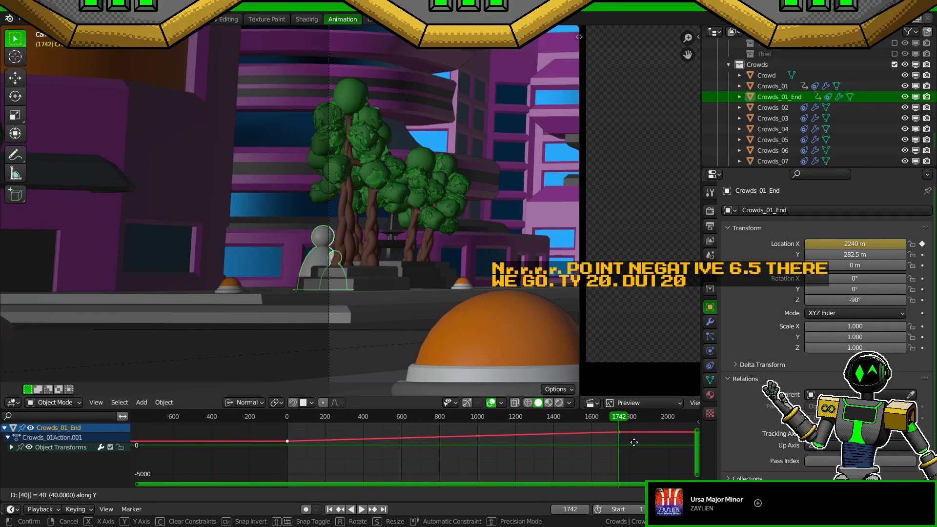
key(Return)
key(ctrl+s)
key(KP_0)
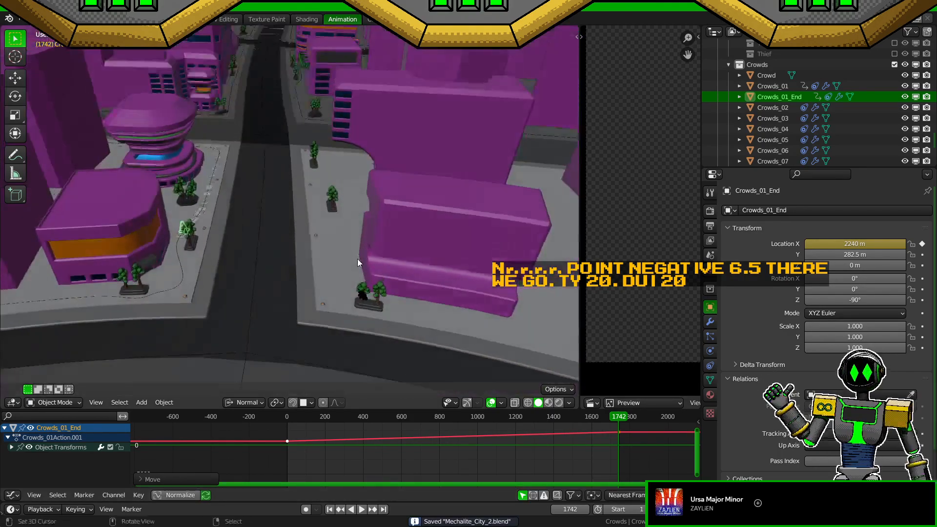
Step: Select the Crowds_01 crowd and raise its Location X keyframe at frame 1742 by 40, to 2260 m
click(204, 213)
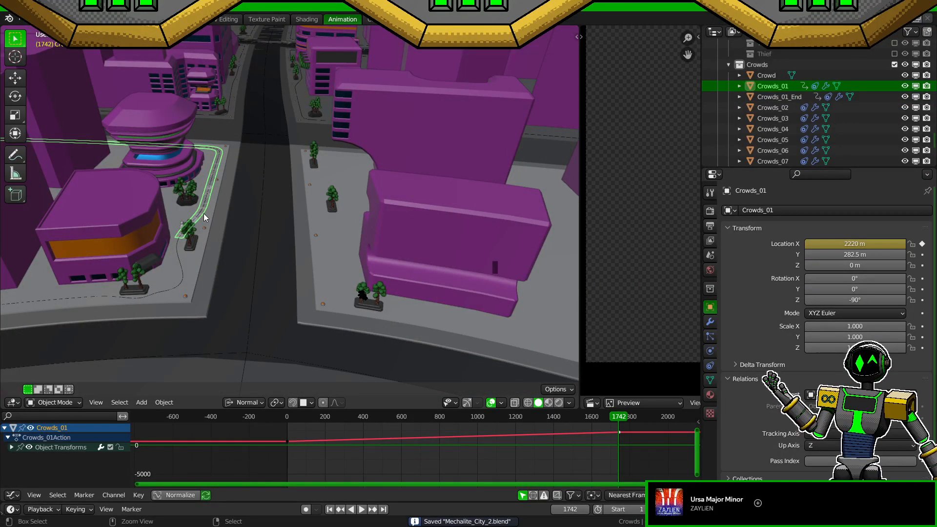
click(203, 213)
click(203, 213)
click(203, 213)
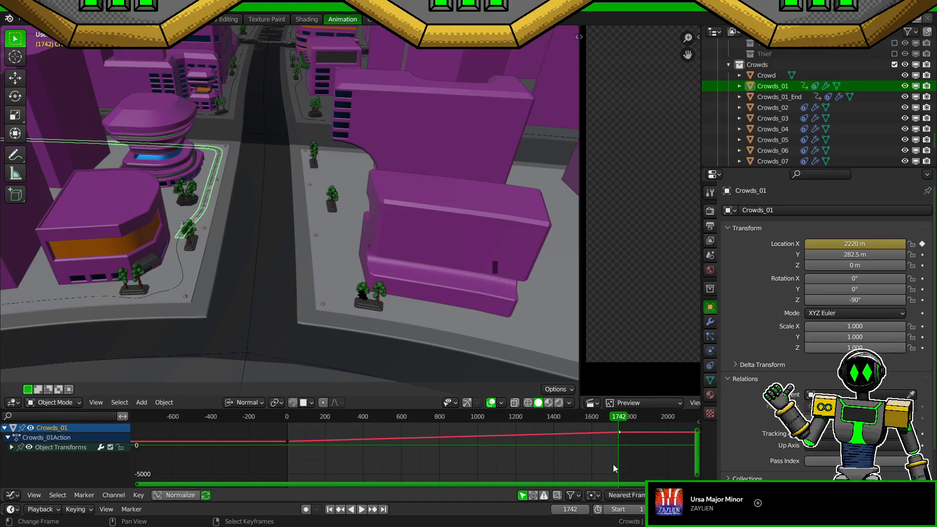
text(gy)
text(20)
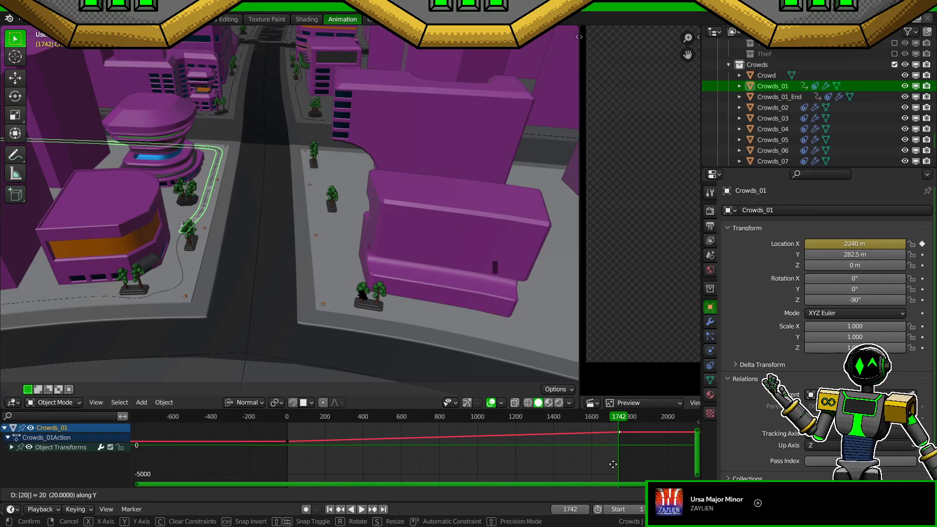
key(BackSpace)
key(BackSpace)
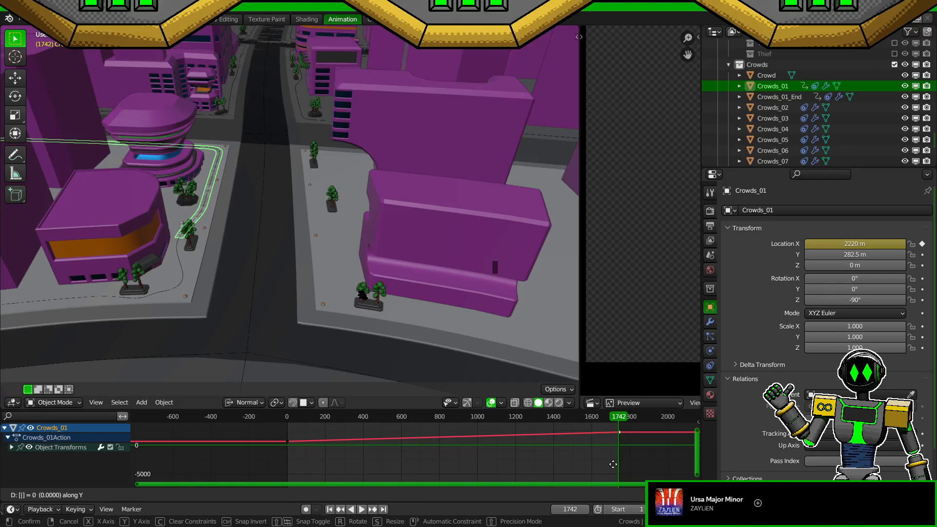
text(40)
key(Return)
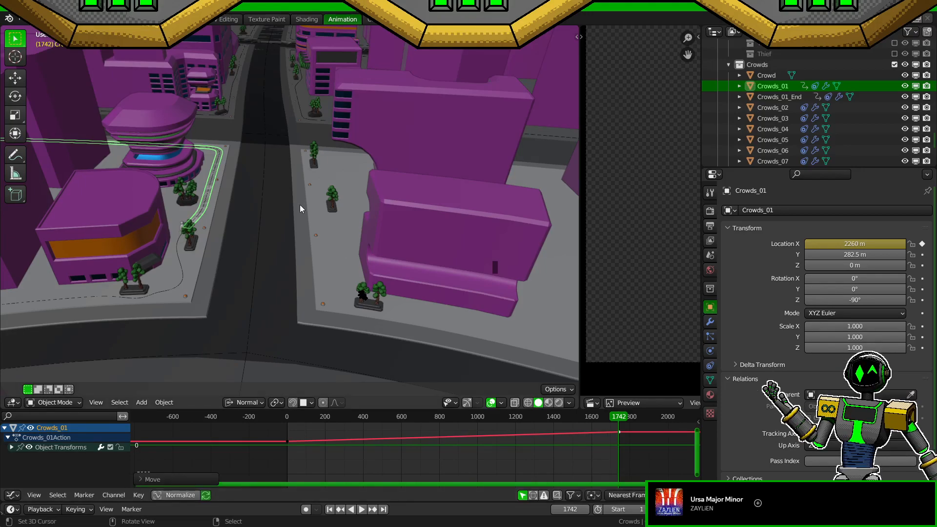
Step: Inspect the Crowds_01 crowd along the sidewalk path, from the planters by the corner building to the far end of the line
key(KP_Decimal)
scroll(394, 260, down, 11)
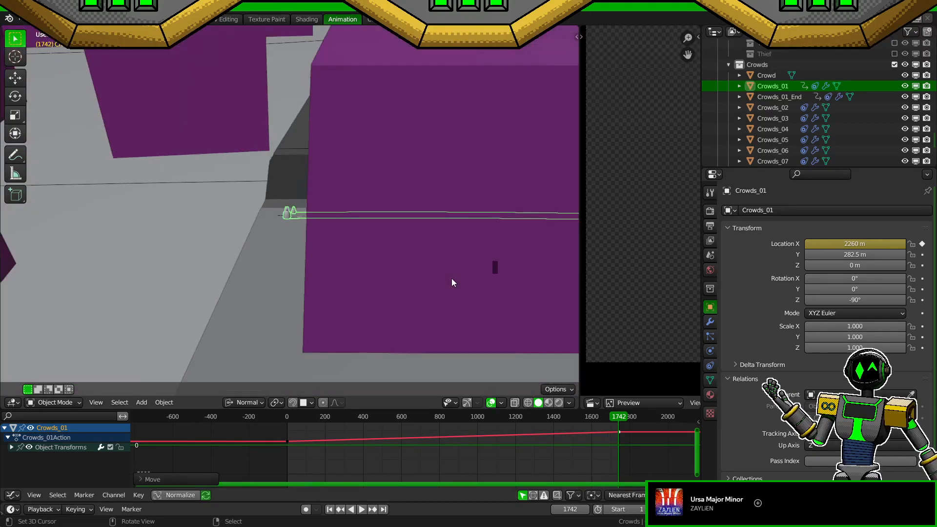
scroll(452, 278, down, 6)
middle_drag(479, 262, 130, 215)
scroll(358, 213, up, 5)
middle_drag(358, 213, 347, 283)
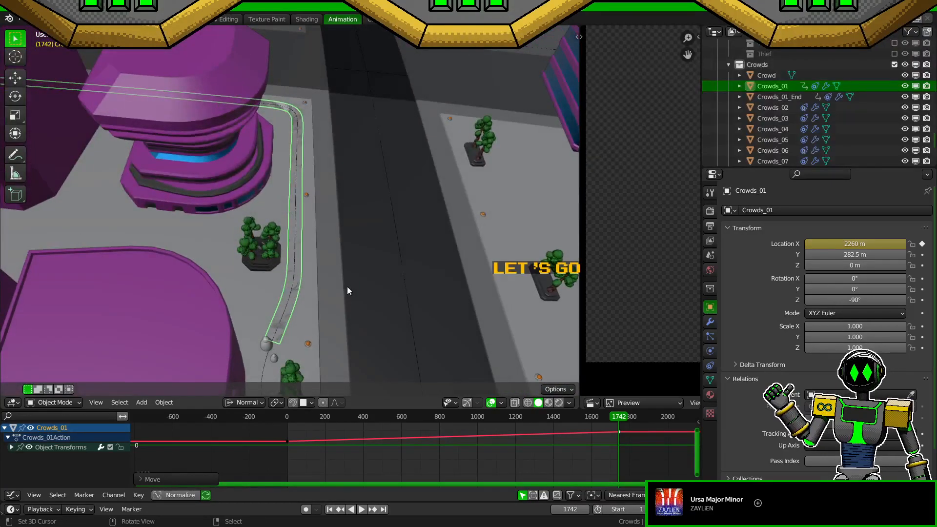
shift+middle_drag(338, 330, 339, 278)
scroll(244, 260, down, 4)
shift+middle_drag(147, 244, 540, 312)
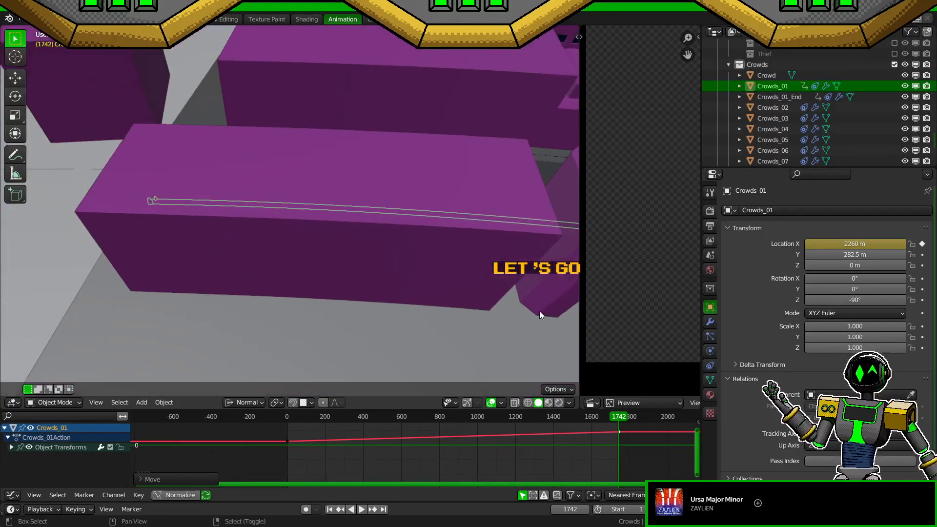
shift+middle_drag(306, 283, 412, 316)
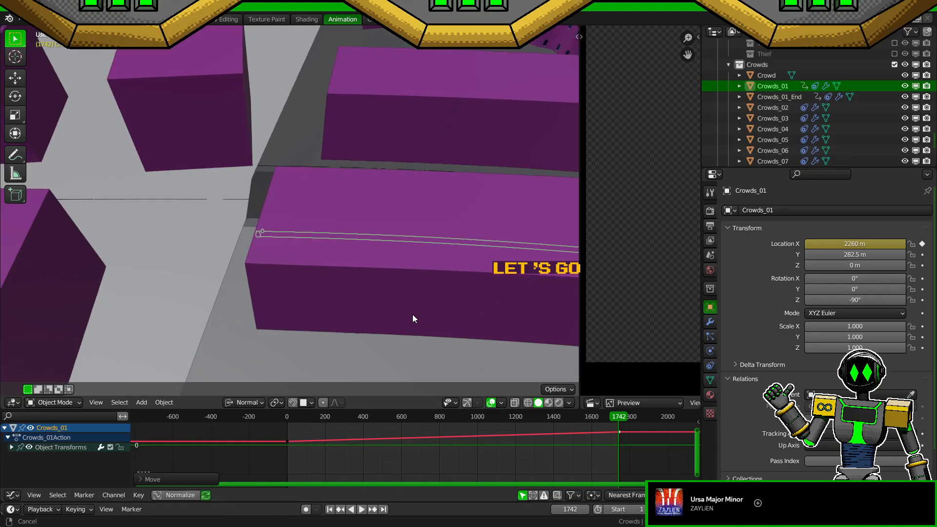
Step: Duplicate Crowds_01 in place, rename the copy Crowds_01_Start, and save the file
key(shift+d)
right_click(367, 273)
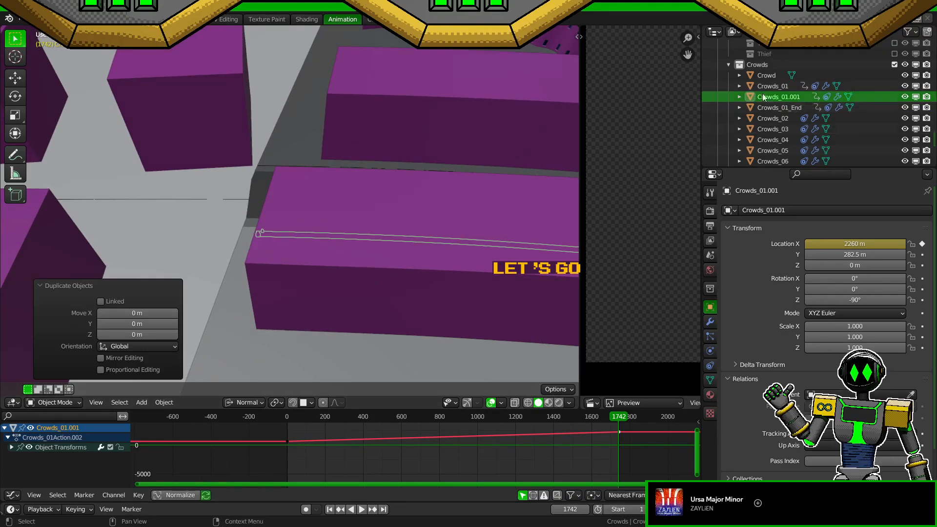
double_click(789, 96)
key(Right)
key(shift+Left)
key(shift+Left)
key(shift+Left)
key(shift+Left)
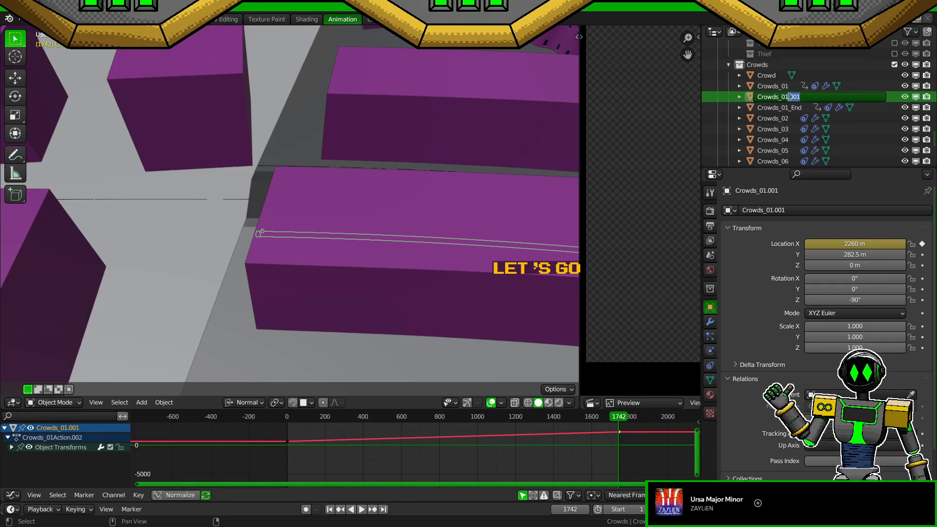
text(_Start)
key(Return)
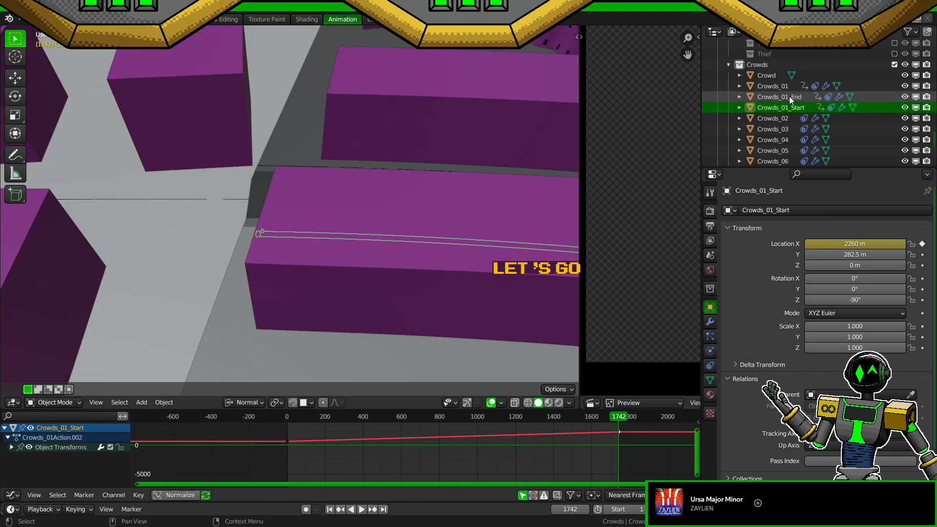
key(ctrl+s)
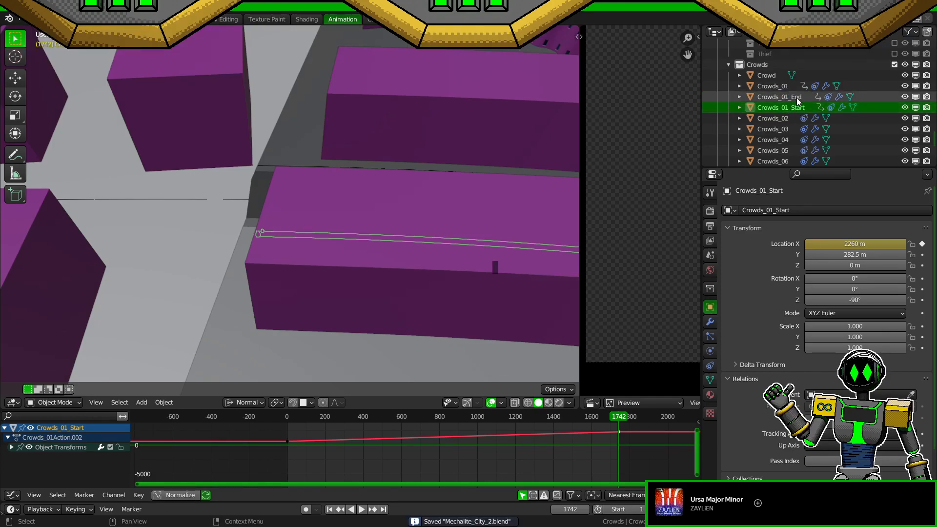
Step: Examine the whole crowd line around the city block from above, saving the file along the way
scroll(413, 240, down, 3)
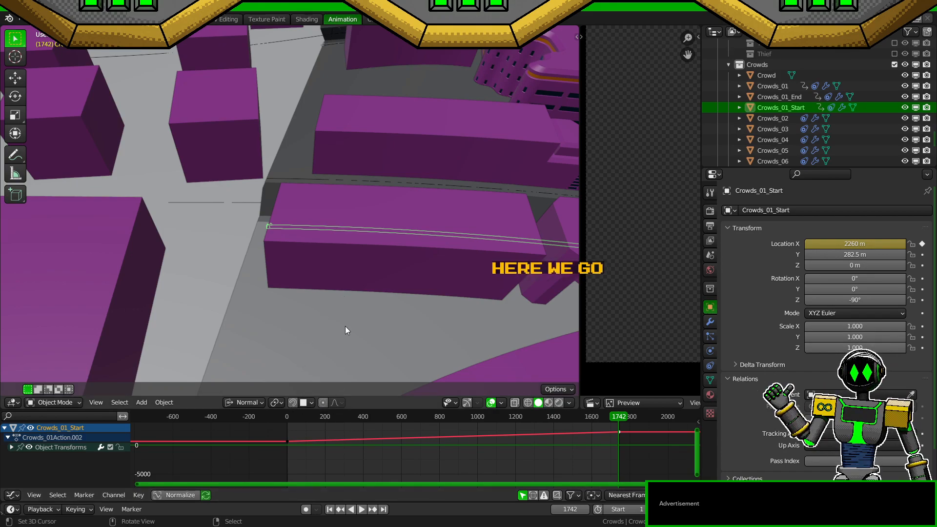
scroll(345, 326, down, 6)
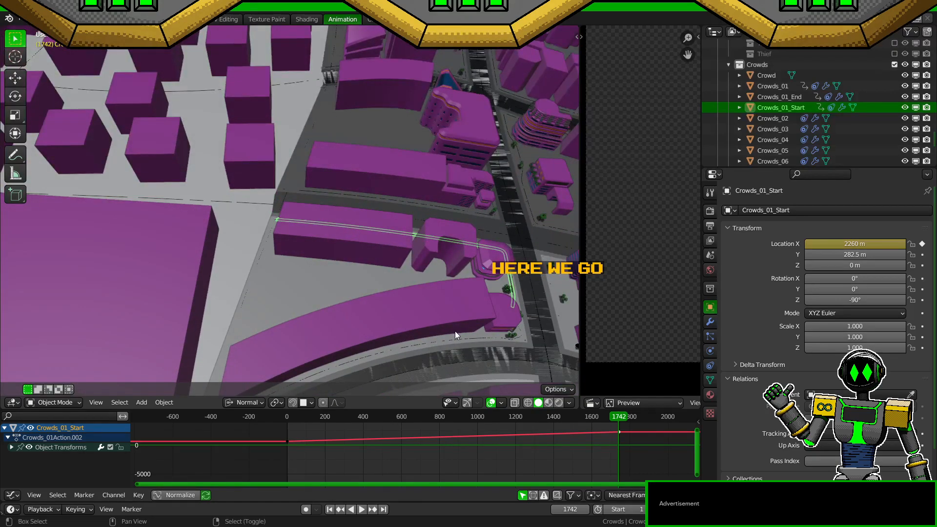
scroll(455, 331, up, 8)
key(KP_0)
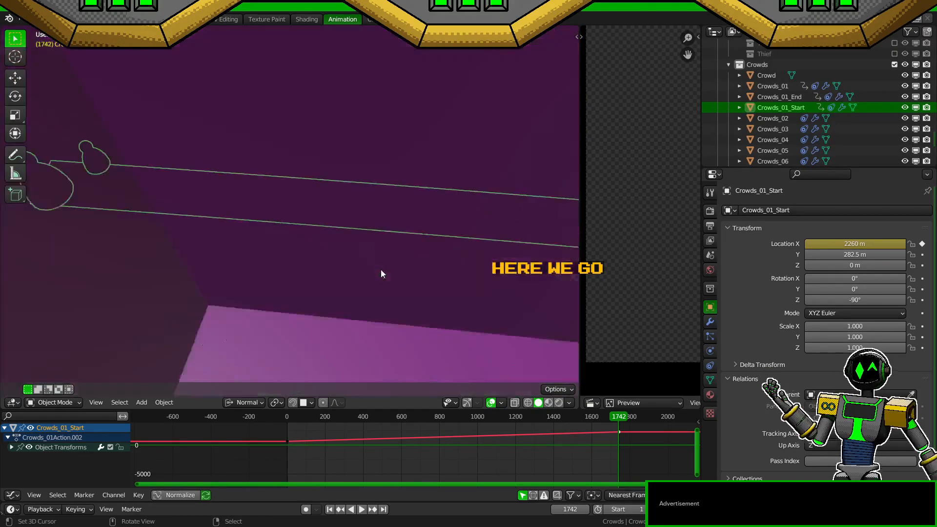
key(ctrl+s)
key(KP_0)
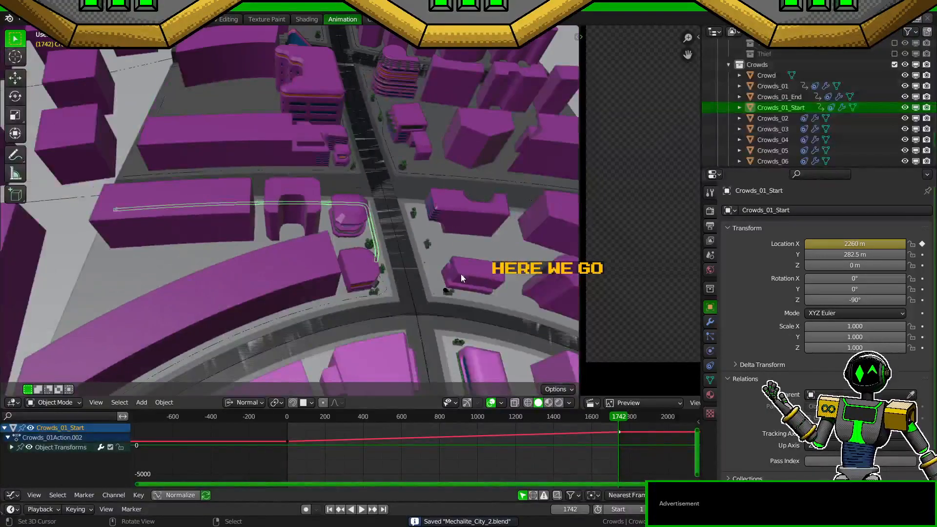
middle_drag(402, 274, 394, 318)
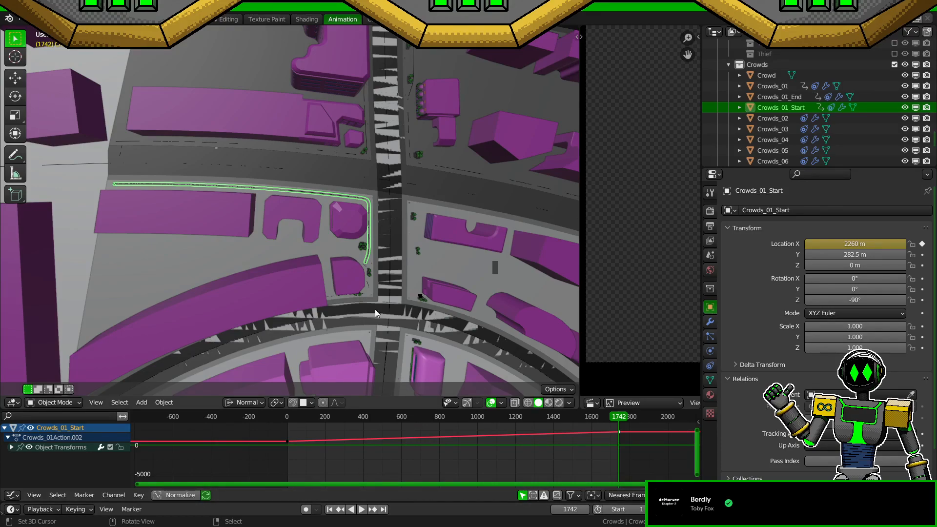
scroll(373, 262, up, 3)
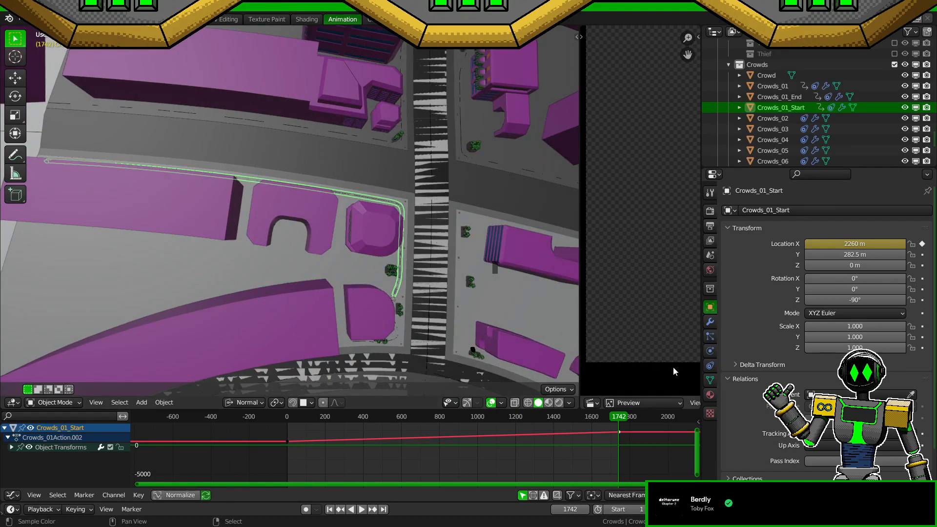
Step: Set the Array modifier's count to 1 on Crowds_01_Start and to 109 on Crowds_01
click(710, 322)
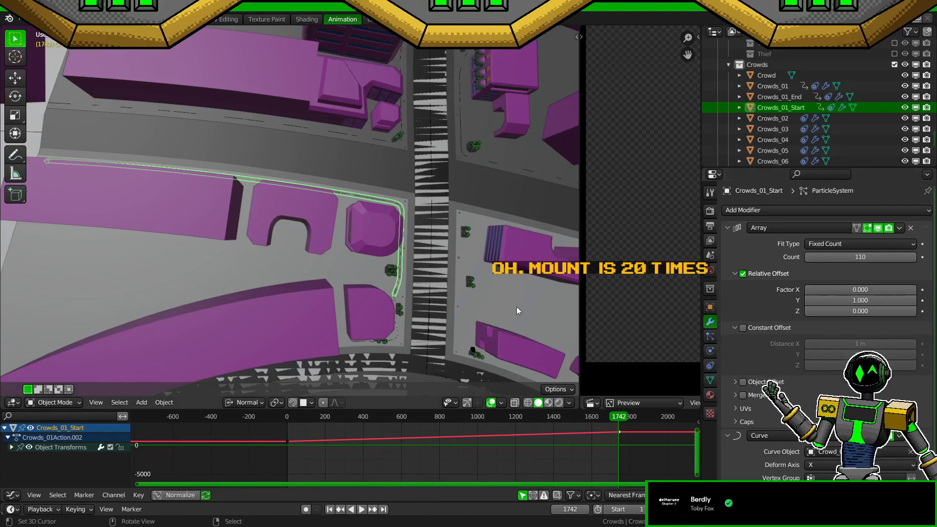
click(858, 259)
text(1)
key(Return)
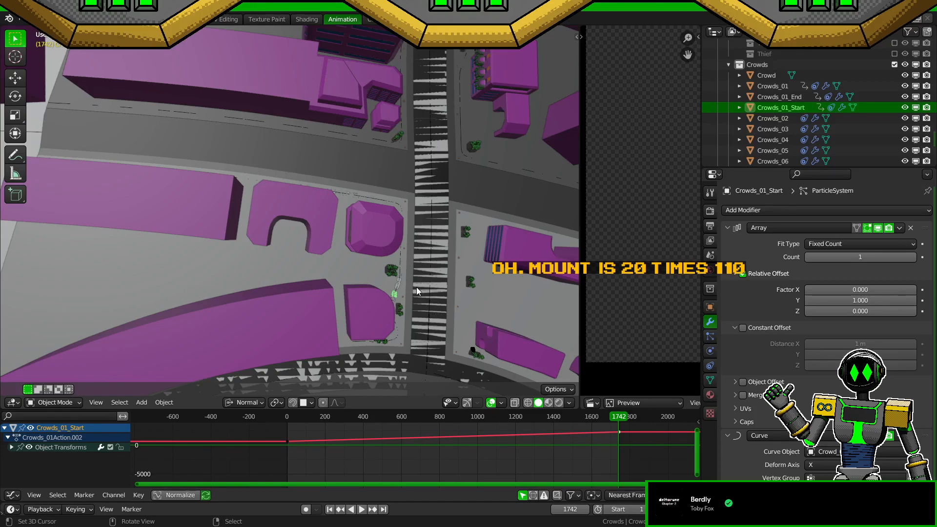
click(396, 281)
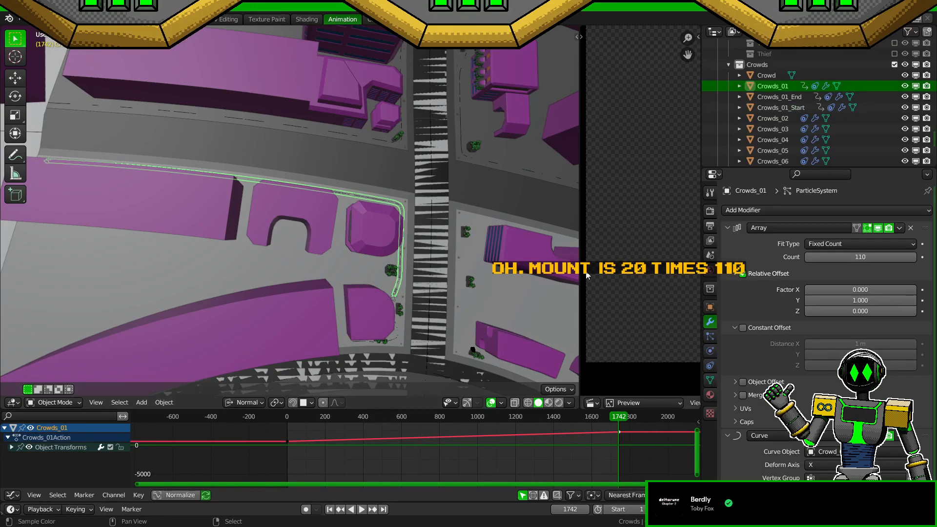
click(808, 257)
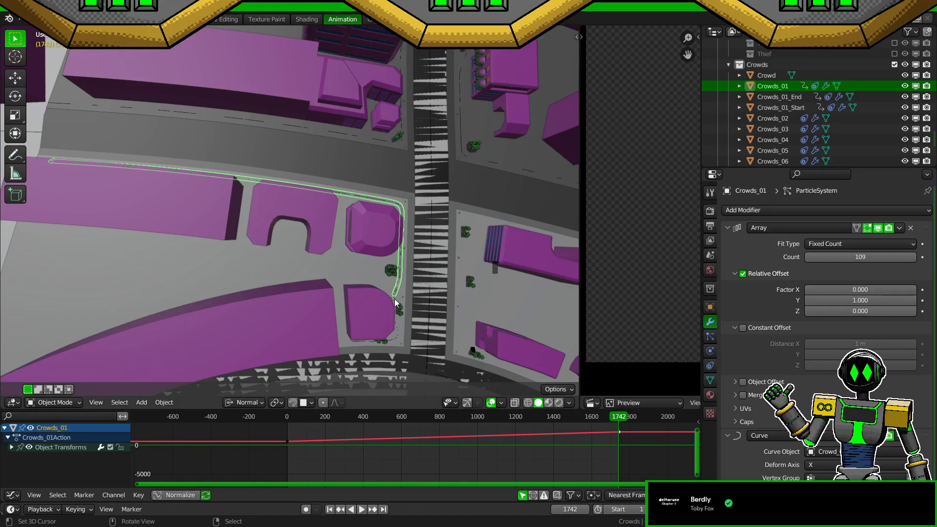
Step: Save the file with Crowds_01_Start selected, and remove the Array modifiers from Crowds_01_Start and Crowds_01_End
click(780, 107)
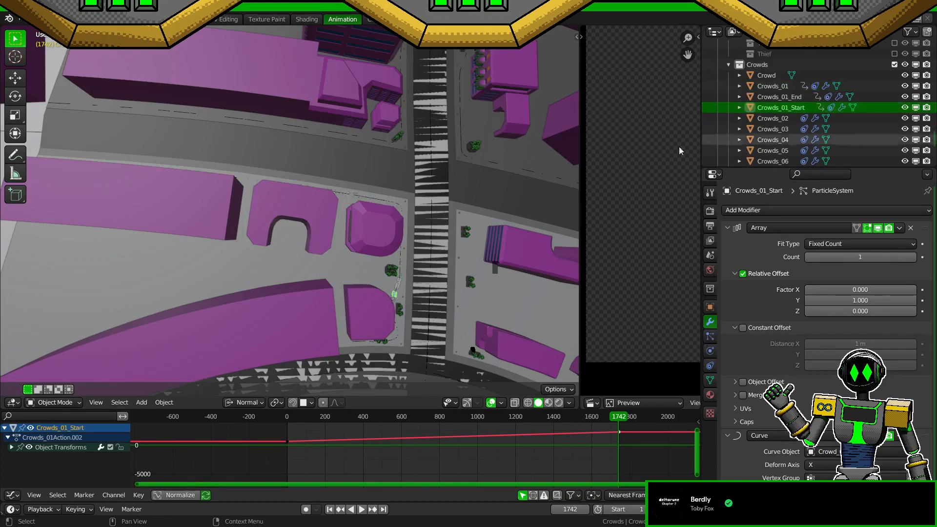
key(ctrl+s)
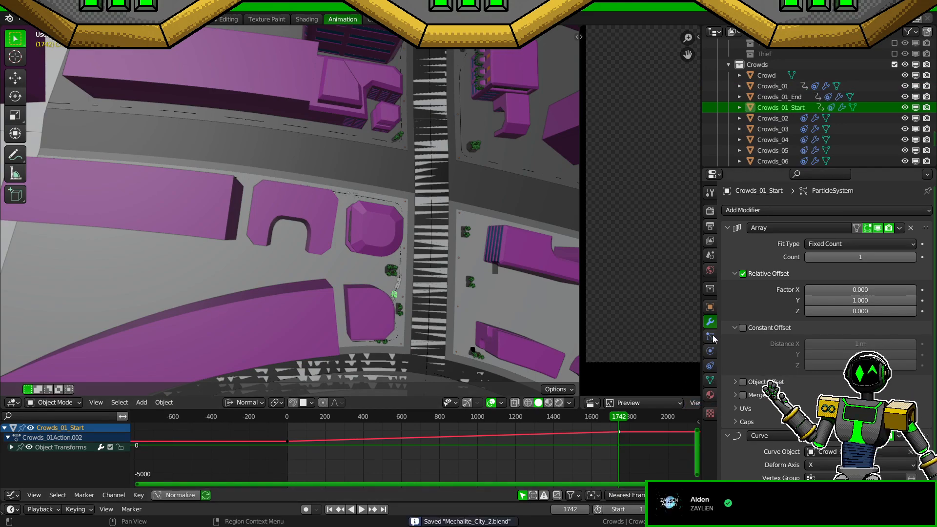
click(911, 227)
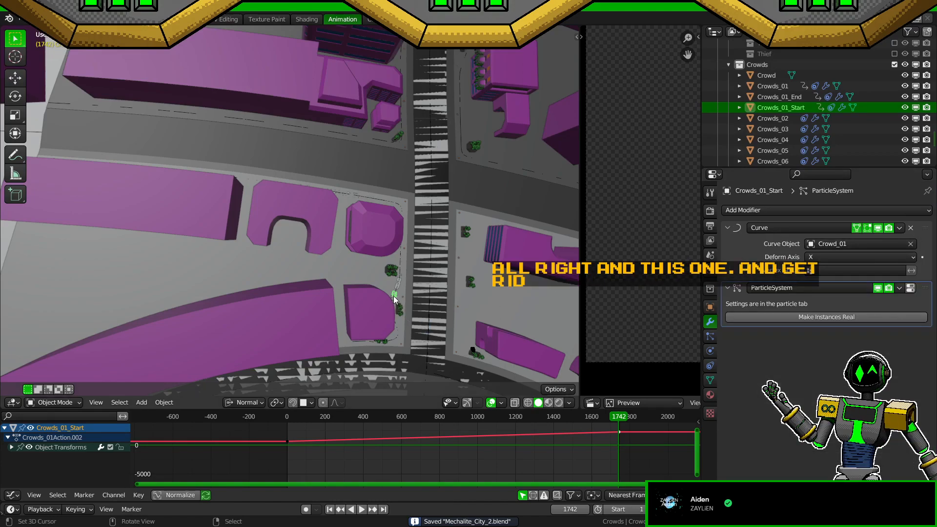
click(780, 97)
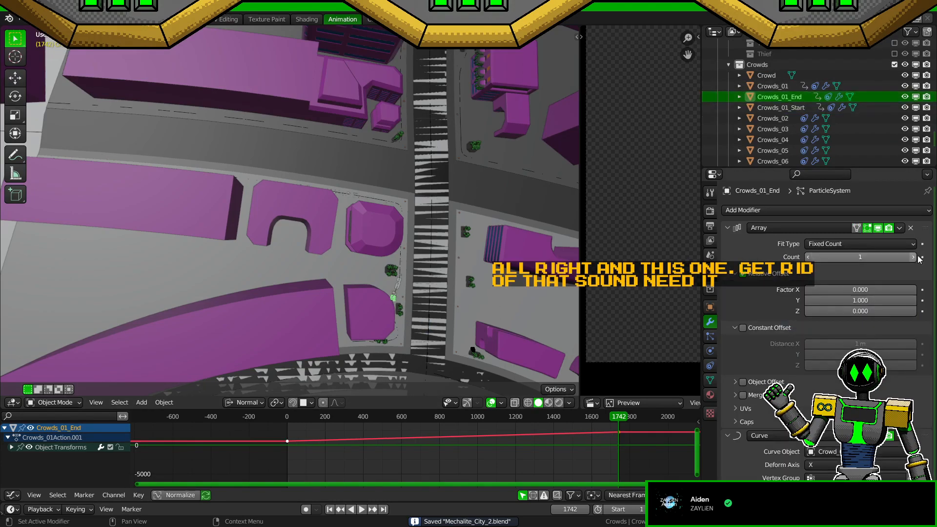
click(910, 228)
scroll(436, 315, up, 1)
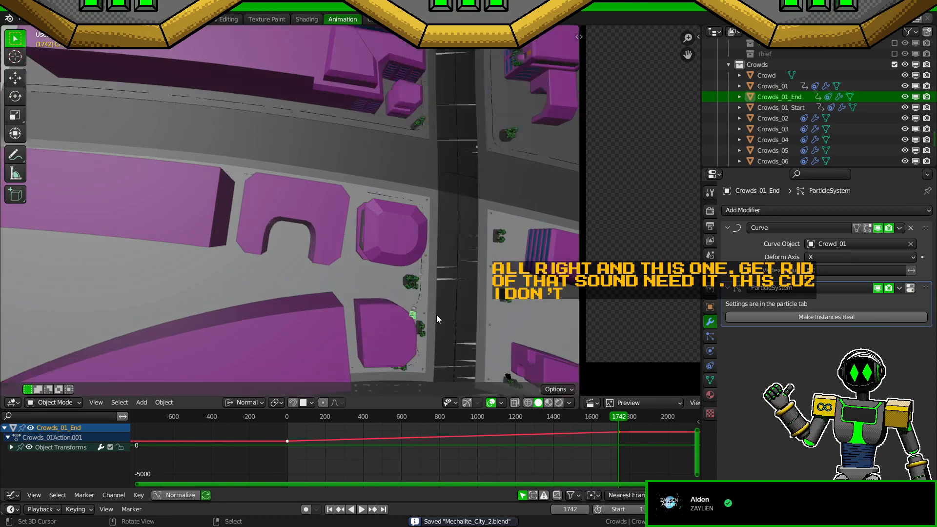
Step: Check where the crowd line begins on the sidewalk at frame 1, select Crowds_01_End there, and save the file
click(793, 108)
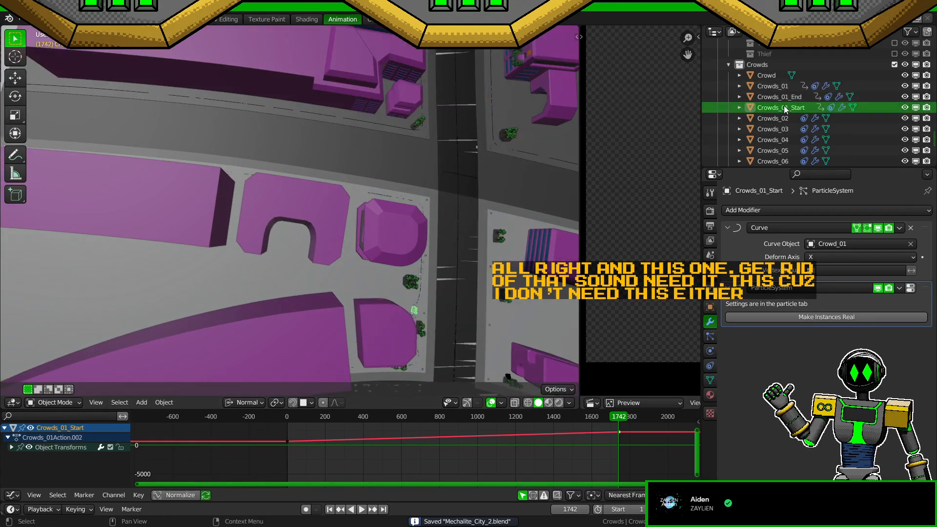
click(710, 308)
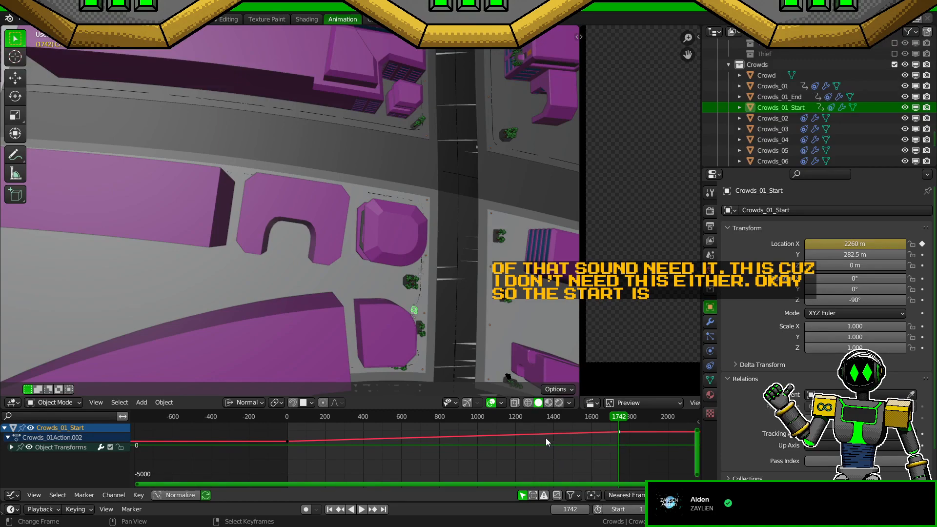
key(shift+Left)
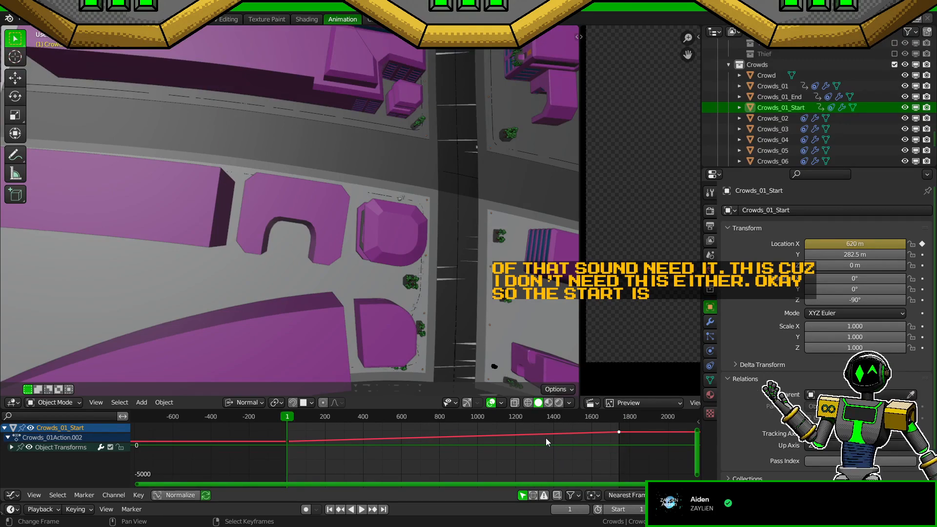
scroll(311, 225, down, 4)
shift+middle_drag(361, 285, 409, 198)
scroll(308, 245, up, 4)
shift+middle_drag(308, 245, 384, 158)
scroll(423, 229, up, 5)
click(321, 222)
key(ctrl+s)
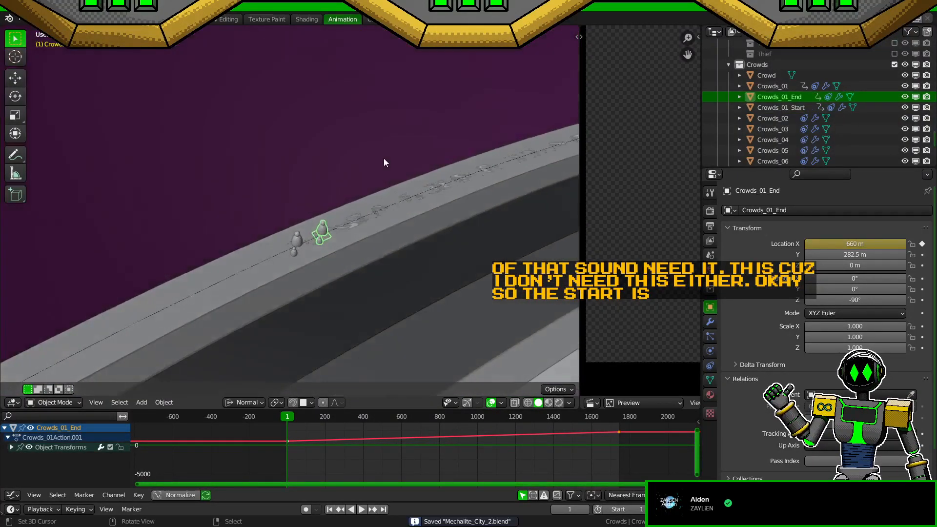
Step: Raise Crowds_01's Location X keyframe at frame 1 by 20, to 640 m, and save the file
scroll(359, 253, up, 7)
scroll(369, 322, down, 2)
right_click(410, 271)
click(453, 233)
middle_drag(429, 282, 407, 276)
click(288, 441)
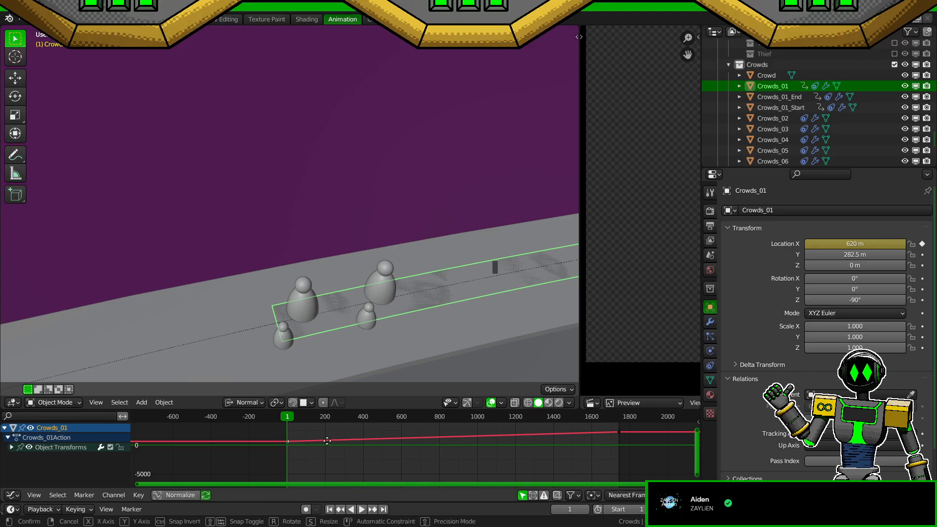
text(gy20)
key(Return)
middle_drag(400, 293, 311, 328)
click(256, 297)
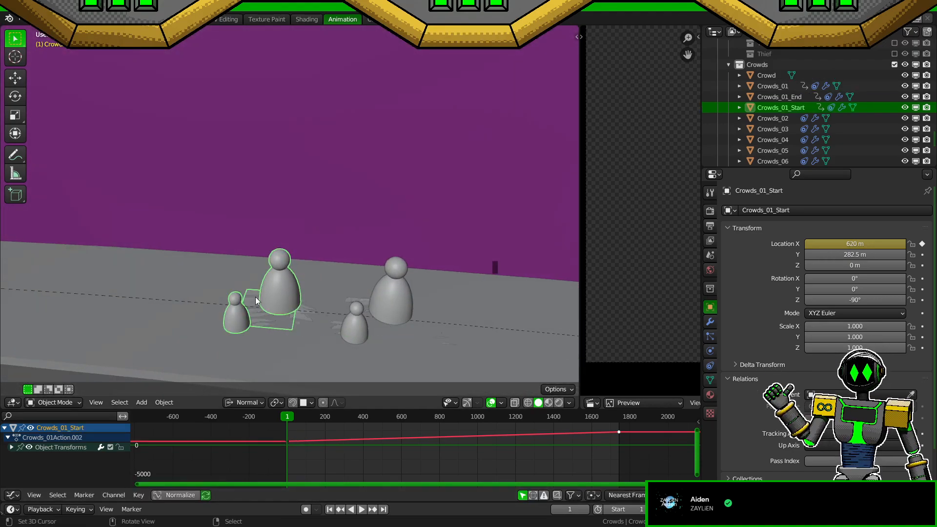
click(353, 316)
key(ctrl+s)
middle_drag(353, 316, 278, 267)
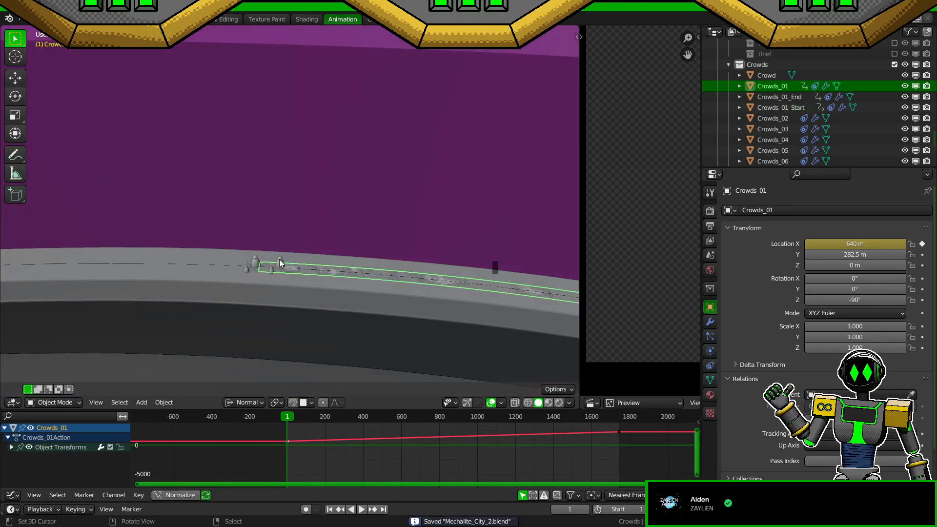
Step: Raise the Location X keyframes of Crowds_01_End by 20*110, bringing it to 2860 m at frame 1
click(278, 263)
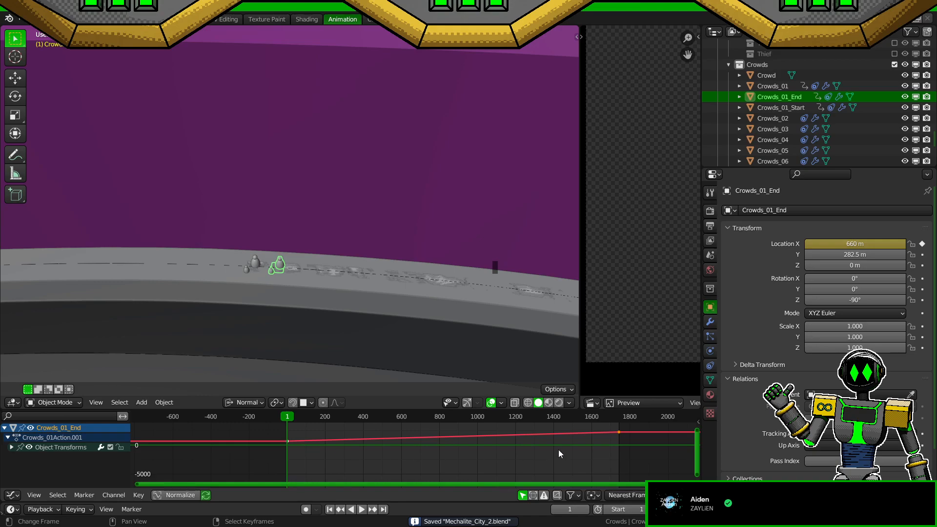
key(g)
key(y)
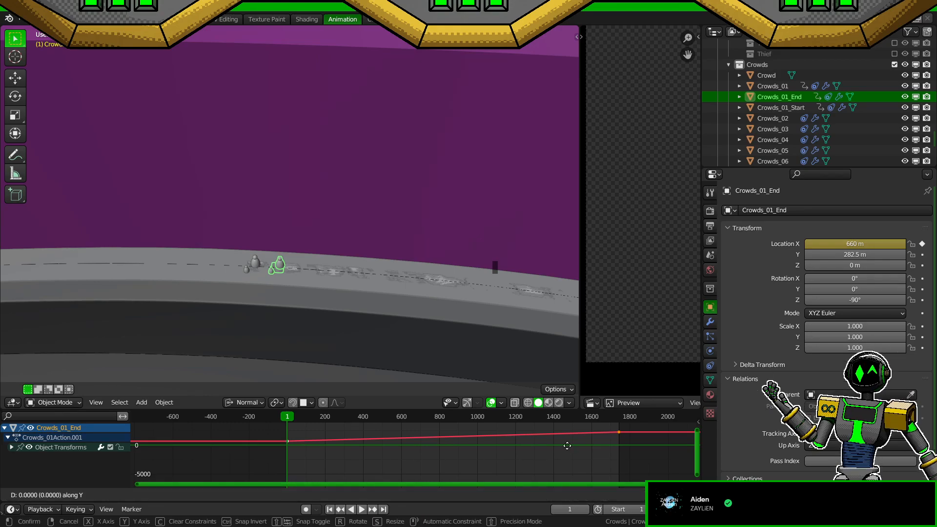
right_click(567, 447)
key(g)
key(y)
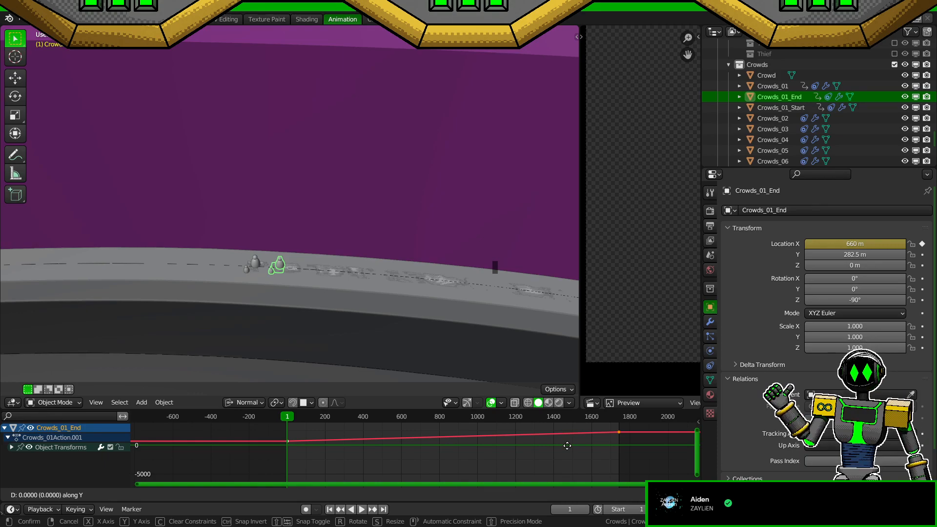
text(20*)
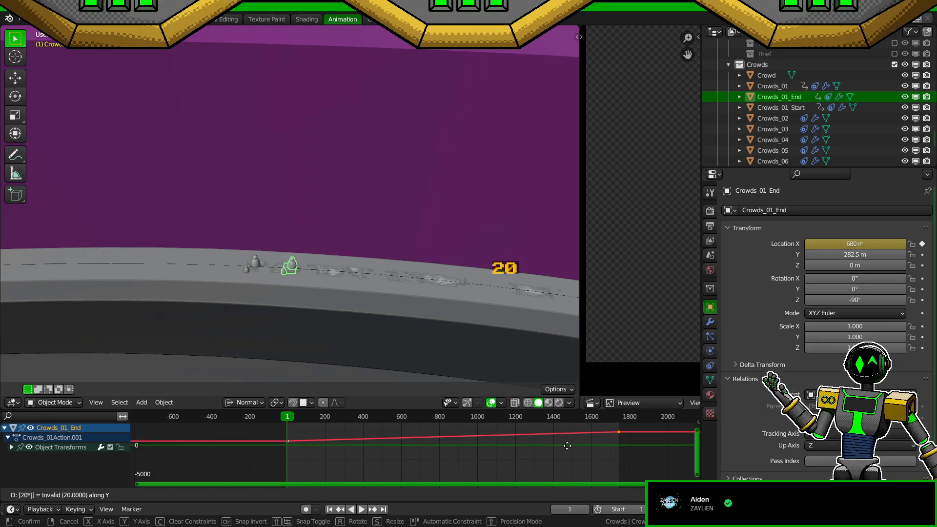
text(11)
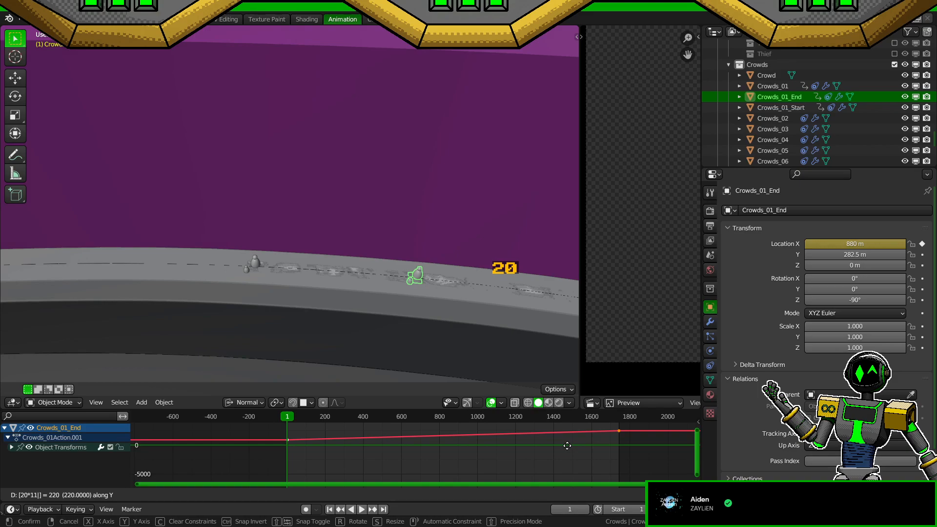
text(0)
key(Return)
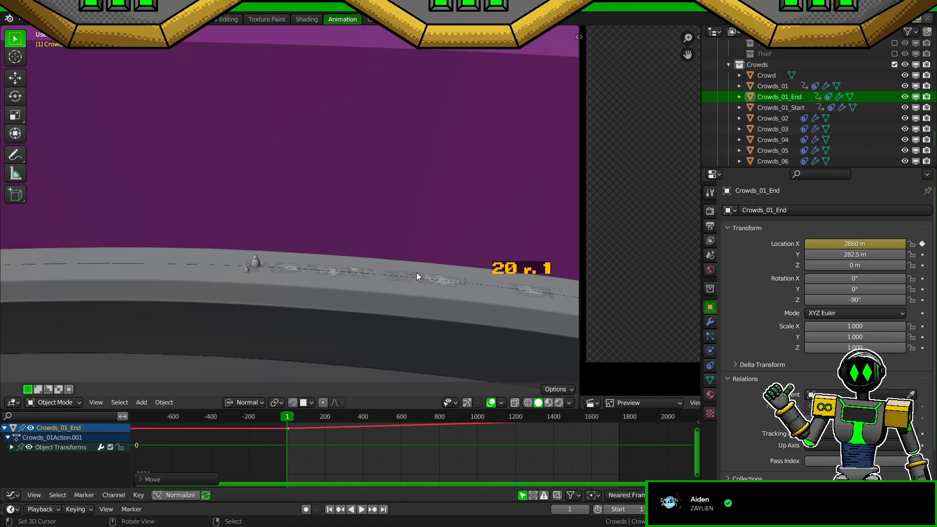
Step: Lower Crowds_01_End's Location X keyframes by 20 twice, to 2820 m at frame 1, and save the file
key(KP_Decimal)
scroll(417, 273, down, 3)
middle_drag(417, 272, 388, 268)
scroll(371, 222, down, 5)
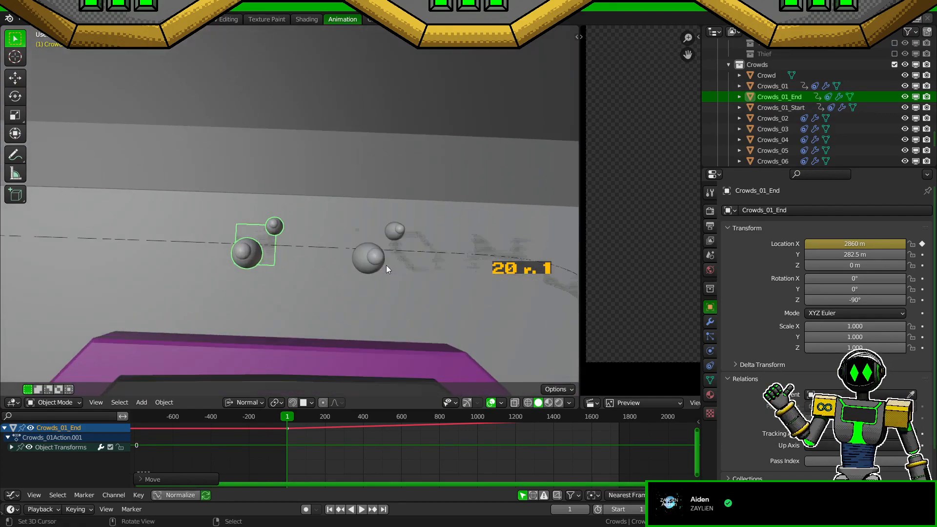
key(Home)
text(gy)
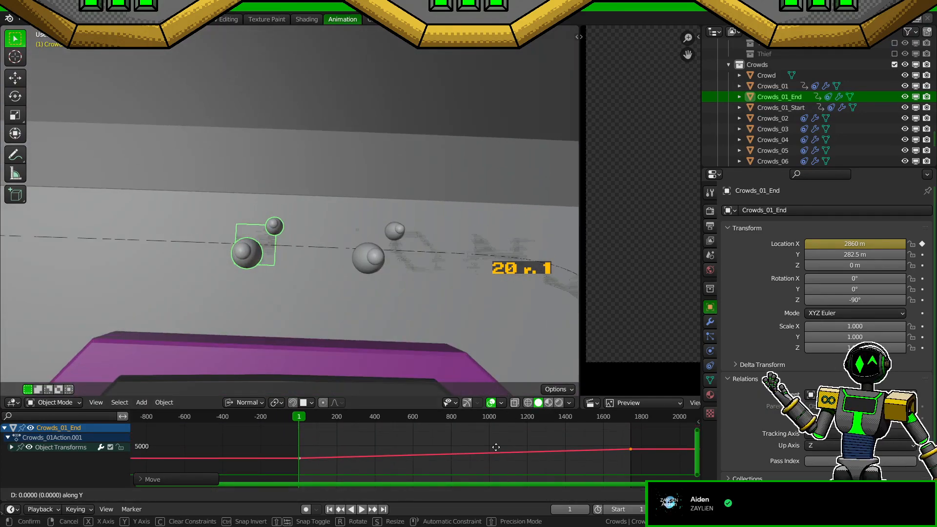
text(-20)
key(Return)
middle_drag(363, 337, 385, 258)
scroll(393, 292, up, 3)
text(gy-20)
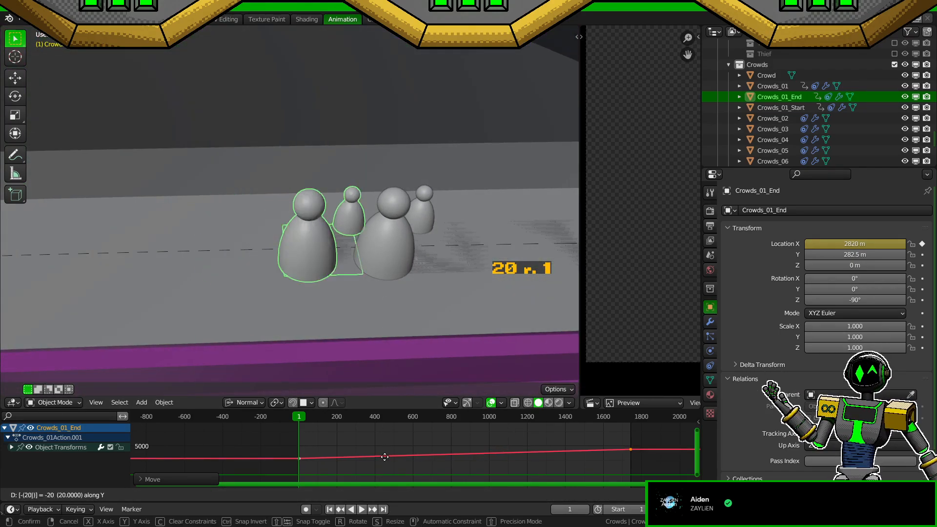
key(Return)
key(ctrl+s)
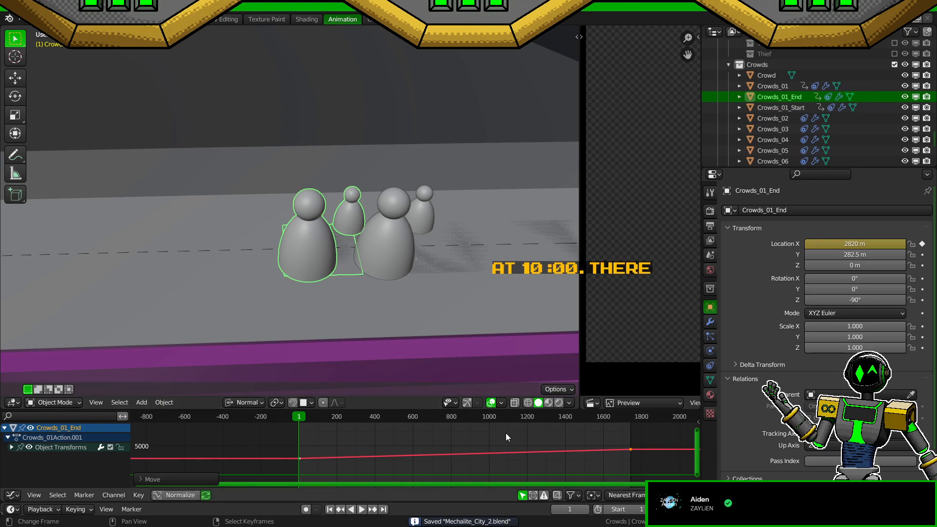
Step: Raise Crowds_01_End's Location X keyframe at frame 1742 by 40, to 4440 m, and save the file
key(Up)
middle_drag(302, 302, 410, 322)
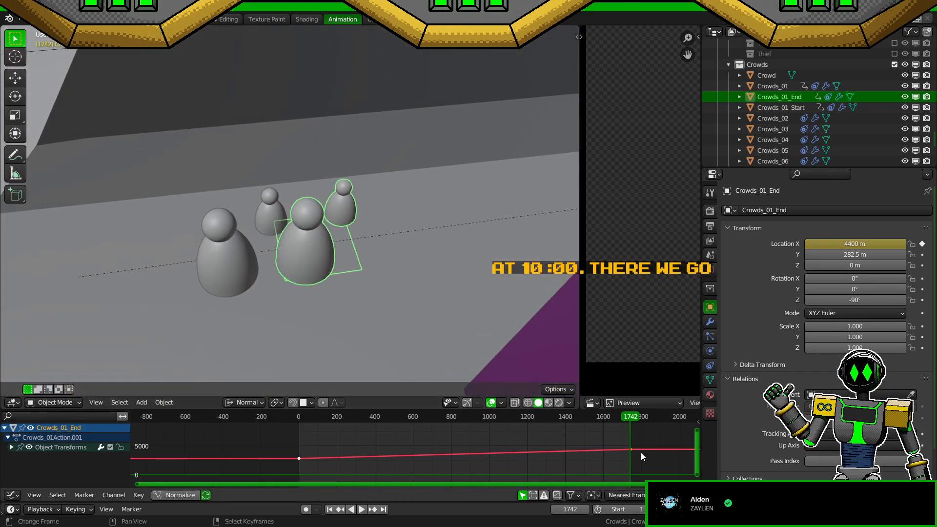
text(gy)
text(40)
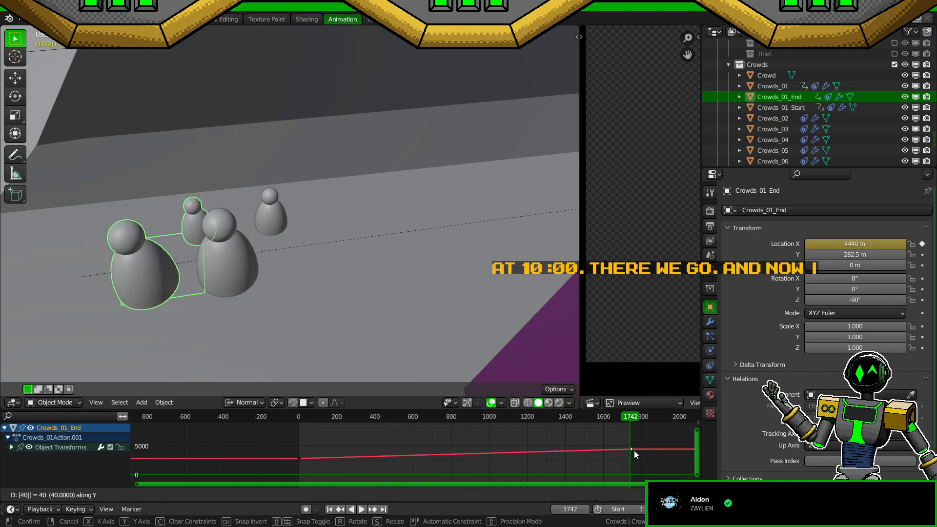
key(Return)
middle_drag(335, 278, 400, 307)
key(ctrl+s)
Step: Apply the Array modifier on Crowds_01 and save the file
click(372, 252)
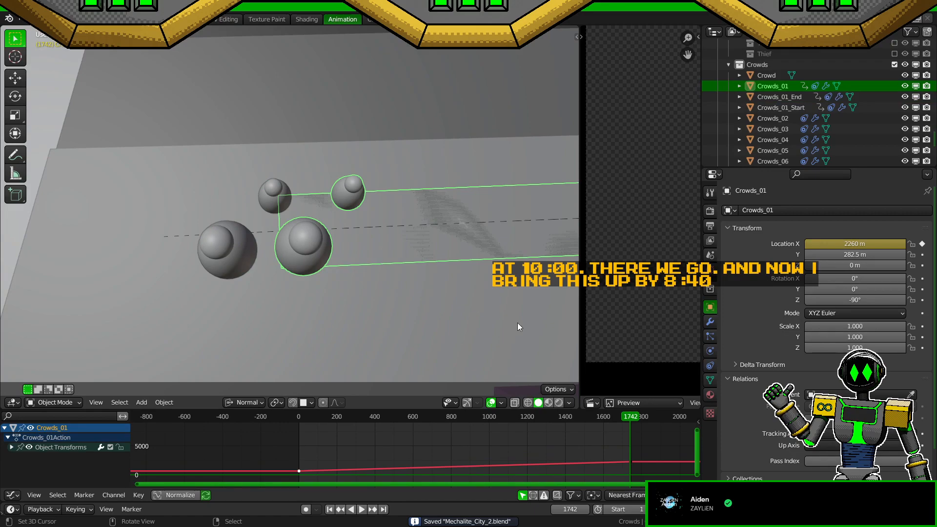
click(711, 323)
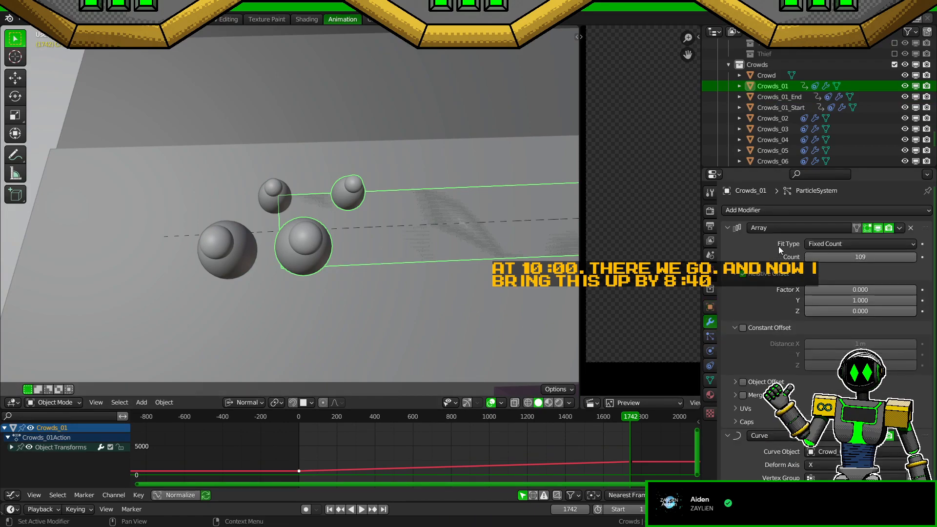
key(ctrl+s)
key(ctrl+a)
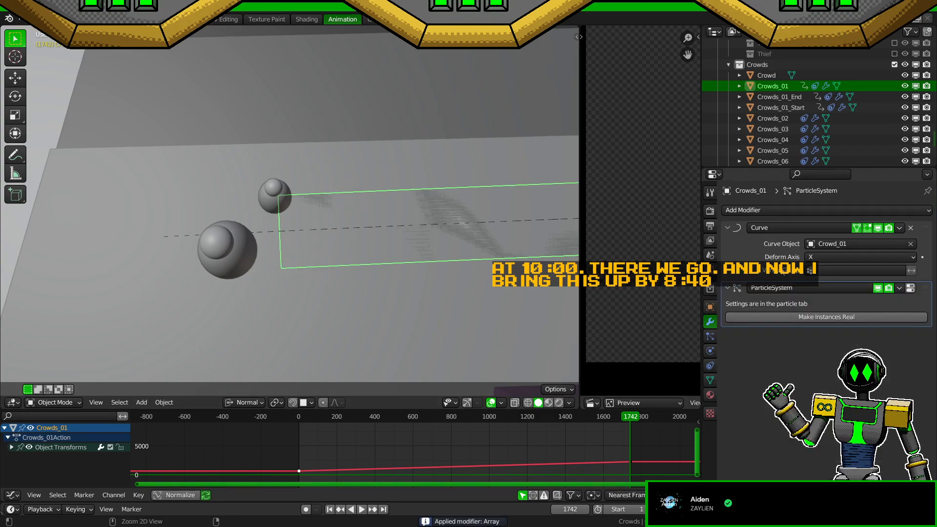
key(ctrl+s)
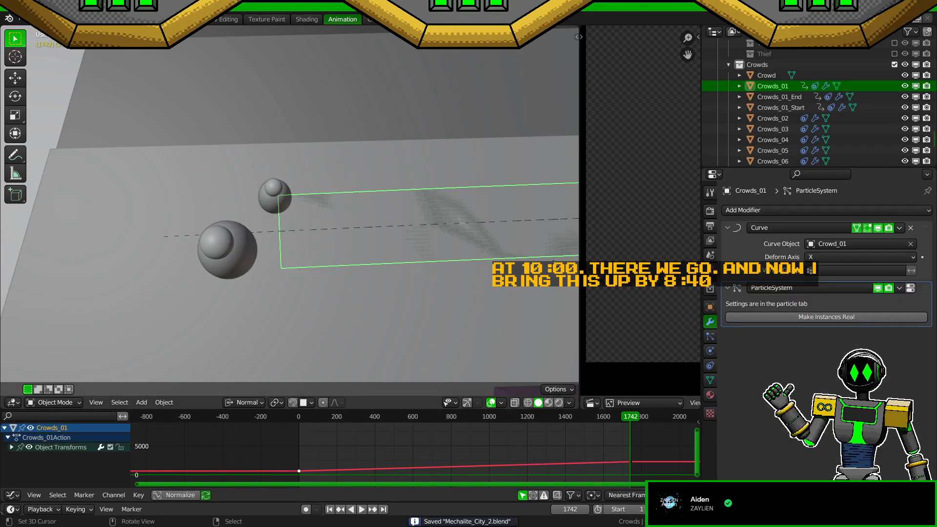
Step: Try a particle number of 50 on Crowds_01, save the file, and check how the figures spread along the path
click(710, 337)
scroll(393, 282, down, 10)
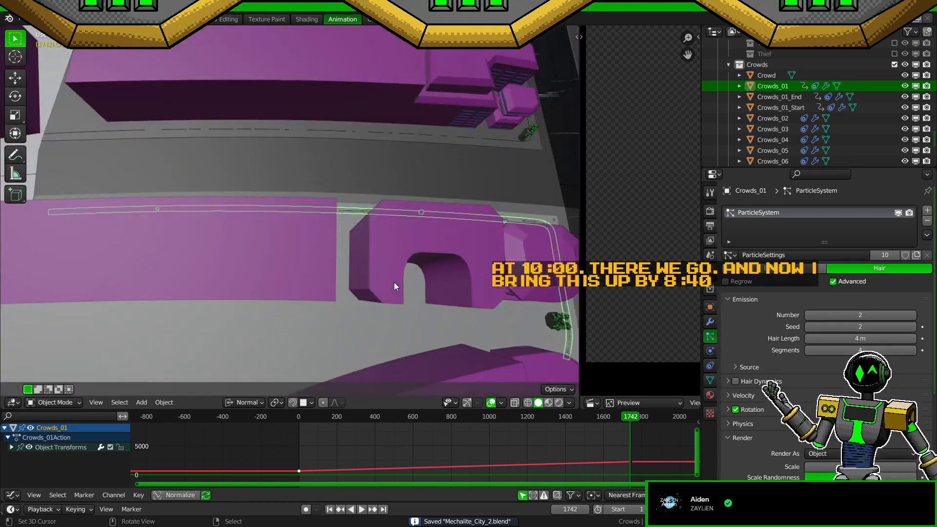
shift+middle_drag(428, 318, 225, 283)
scroll(225, 284, up, 5)
middle_drag(311, 318, 359, 289)
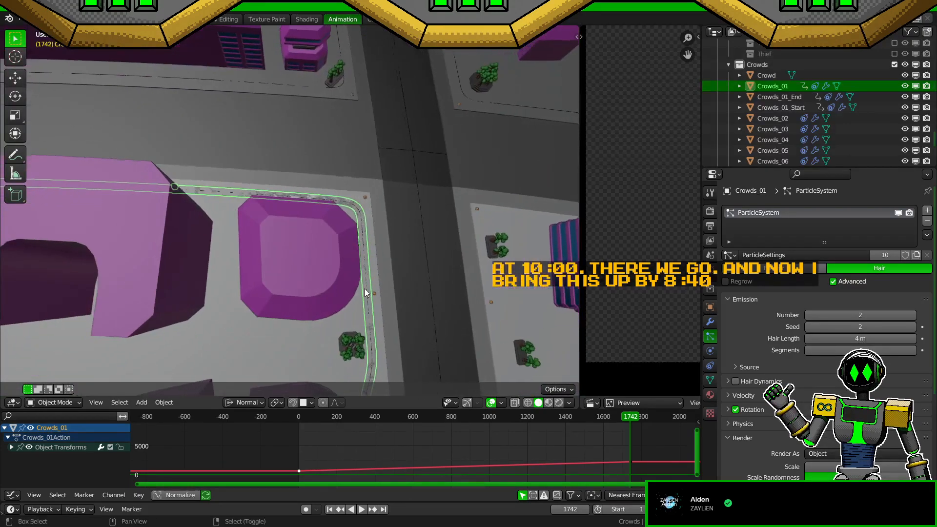
key(ctrl+s)
click(868, 316)
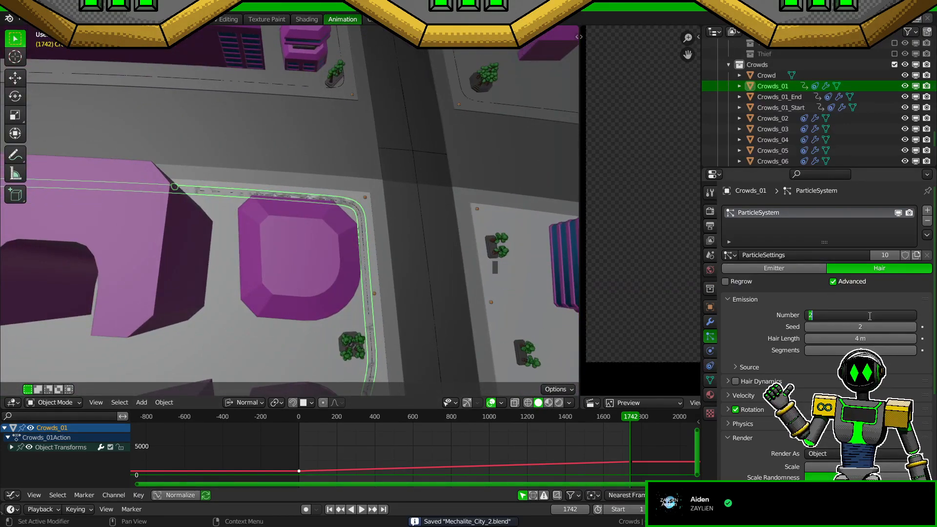
text(50)
key(Return)
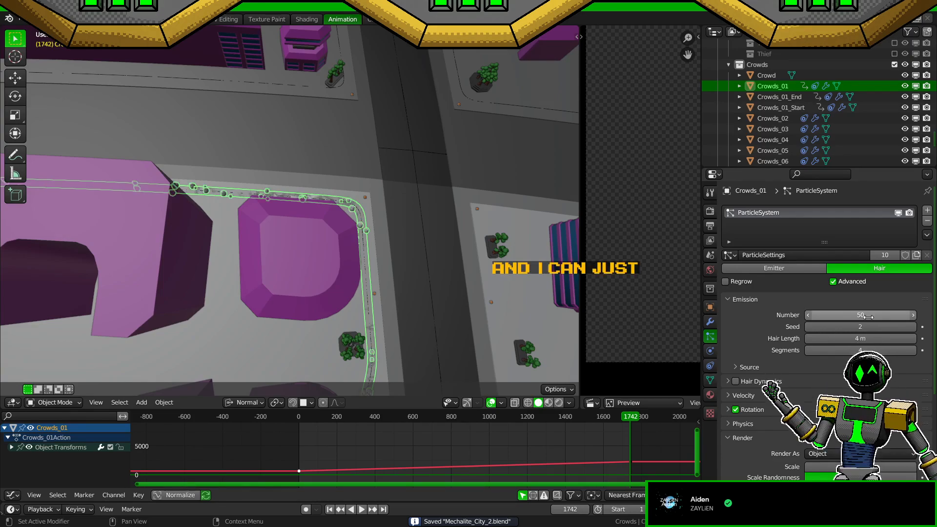
middle_drag(453, 328, 409, 285)
key(ctrl+s)
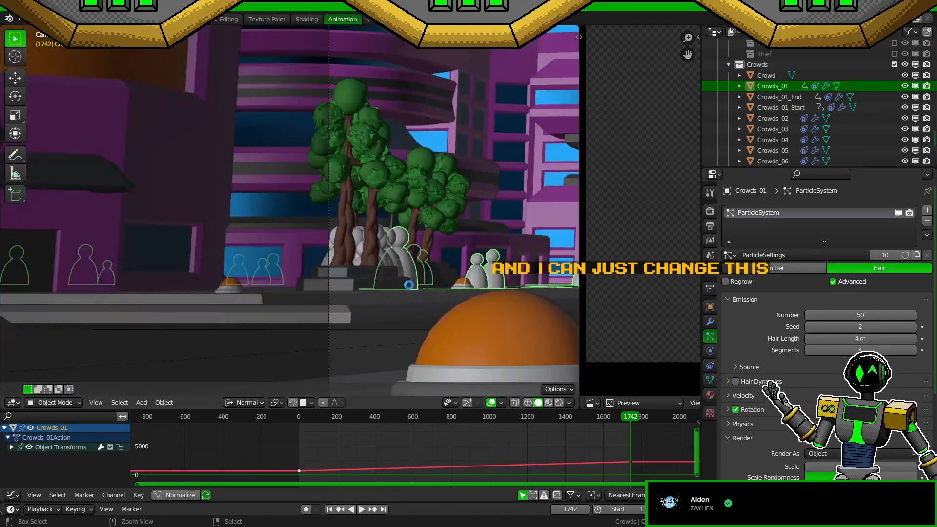
middle_drag(409, 283, 429, 300)
scroll(411, 274, down, 10)
scroll(419, 289, up, 2)
scroll(414, 318, up, 4)
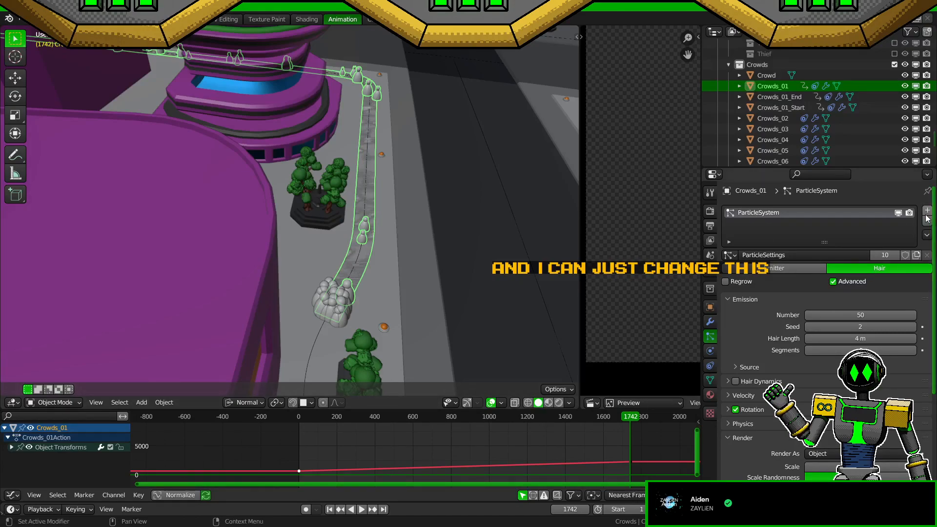
Step: Set the particle number of Crowds_01 back to 2
click(854, 315)
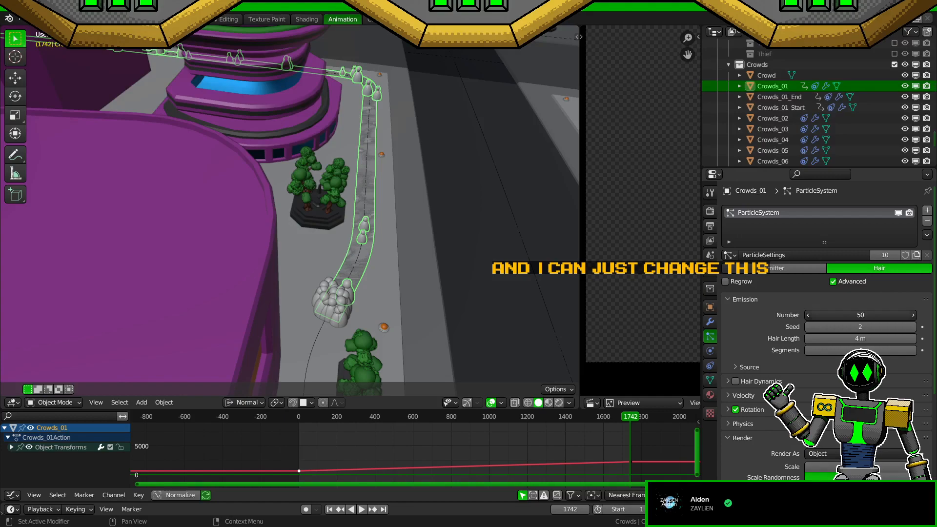
text(2)
key(Return)
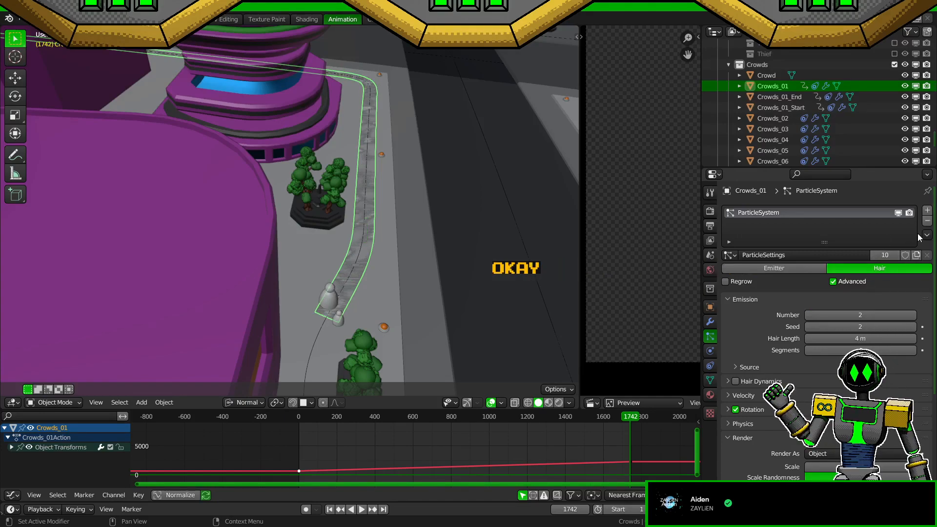
Step: Make the particle settings of Crowds_01 a single-user copy and rename them Crowds
click(848, 255)
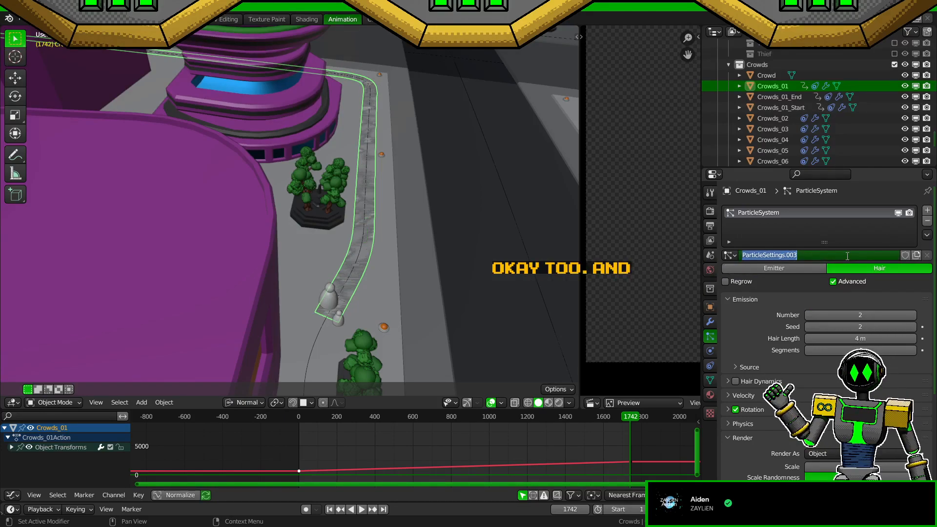
text(Particle)
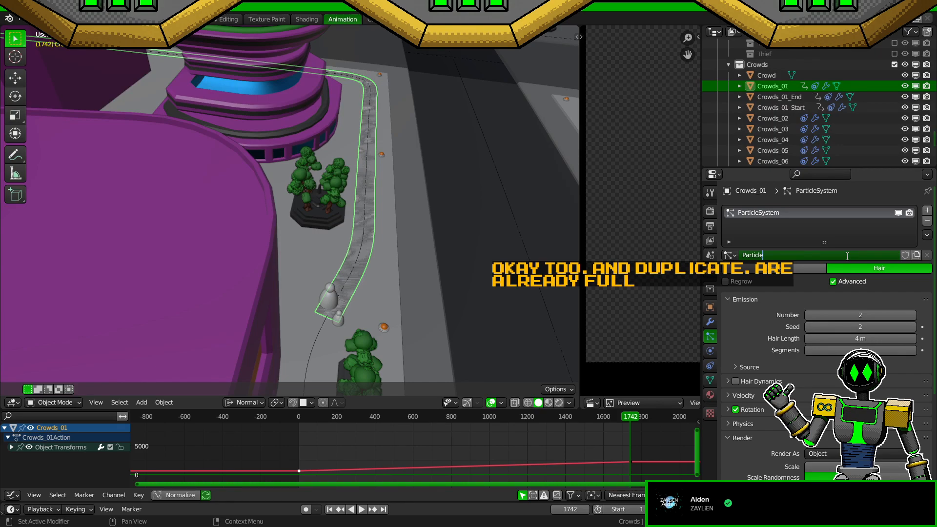
key(ctrl+a)
text(Crowds)
key(Return)
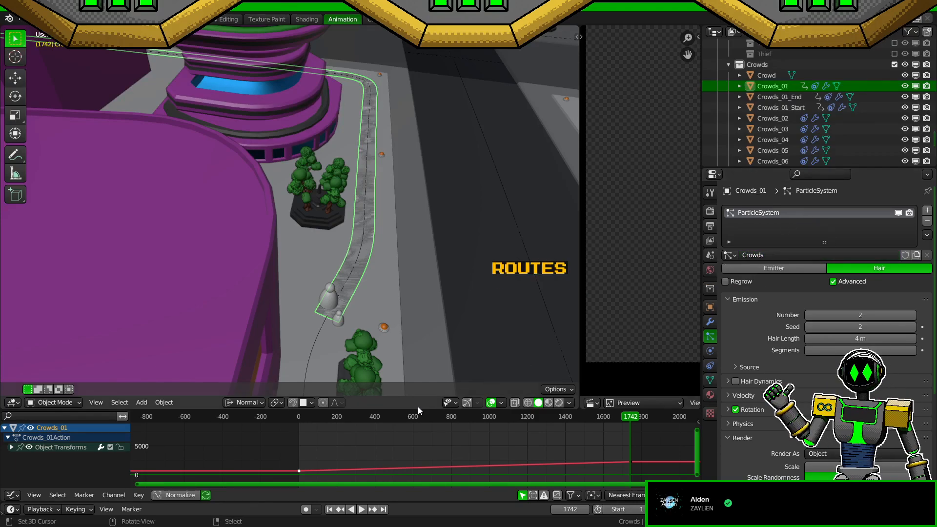
Step: Look over the Crowds_01 sidewalk path, keep Crowds_01 selected, and save the file
scroll(484, 354, down, 6)
shift+middle_drag(478, 333, 426, 142)
scroll(427, 144, up, 4)
click(453, 125)
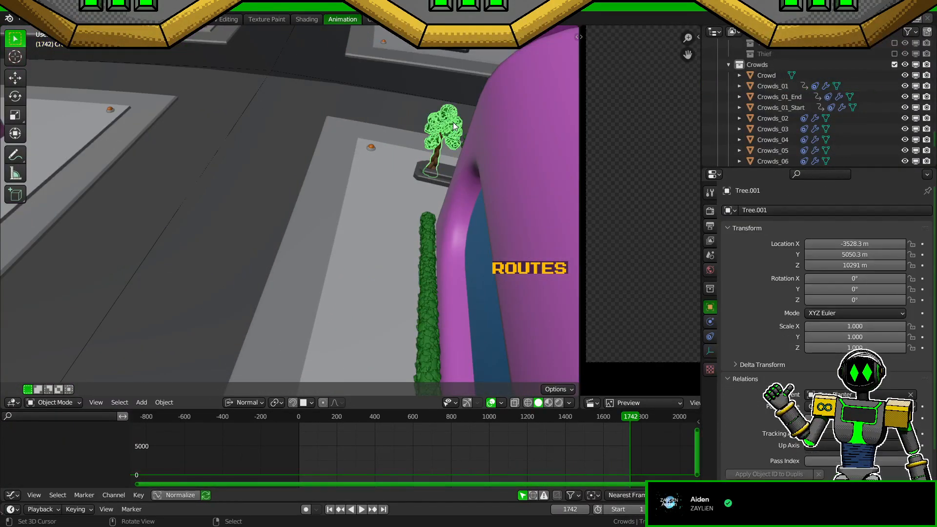
scroll(421, 274, down, 5)
click(344, 224)
scroll(345, 223, up, 4)
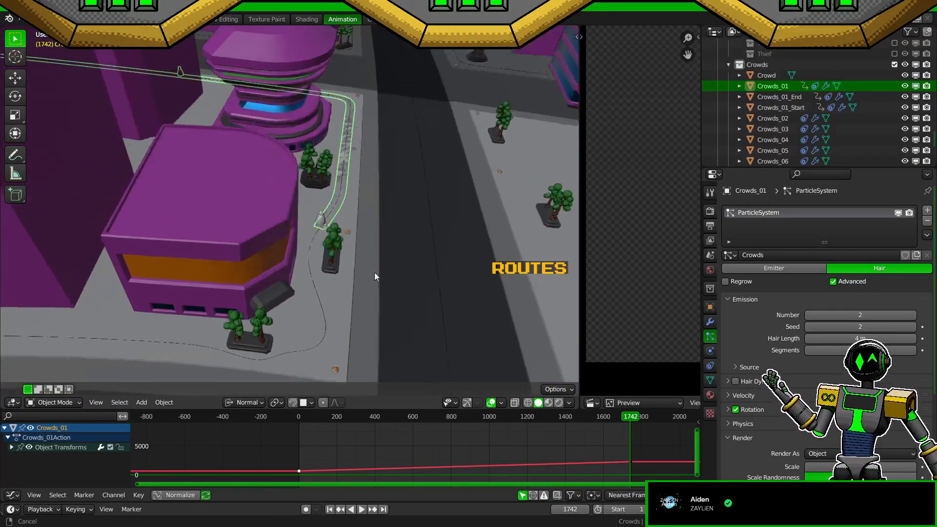
key(ctrl+s)
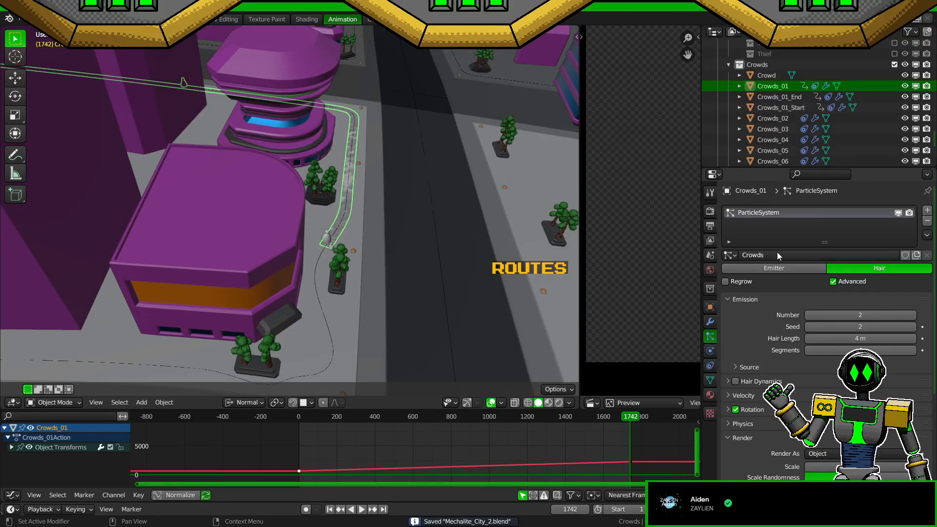
Step: Focus on Crowds_01_Start and check its figures at the path's start through the camera
scroll(420, 244, up, 3)
middle_drag(468, 244, 260, 267)
click(259, 268)
key(KP_Decimal)
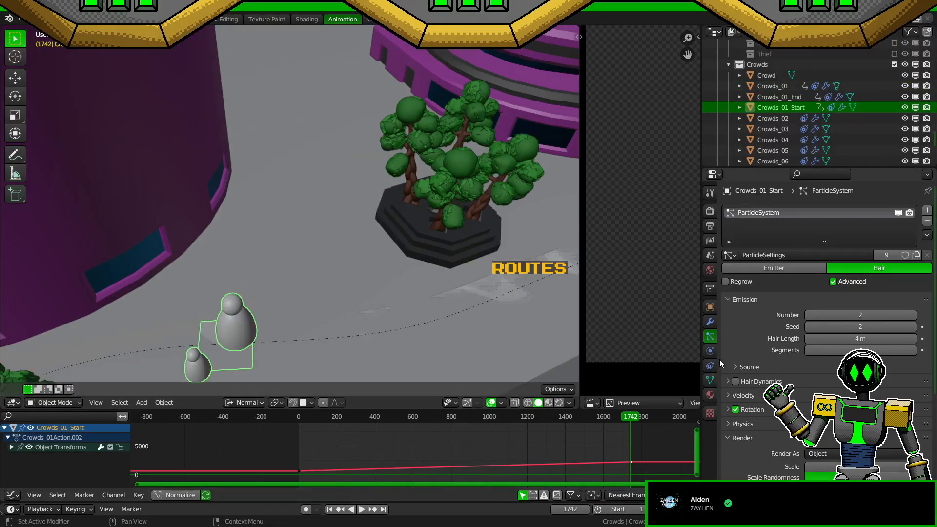
scroll(461, 149, down, 6)
middle_drag(458, 145, 475, 156)
scroll(475, 156, up, 4)
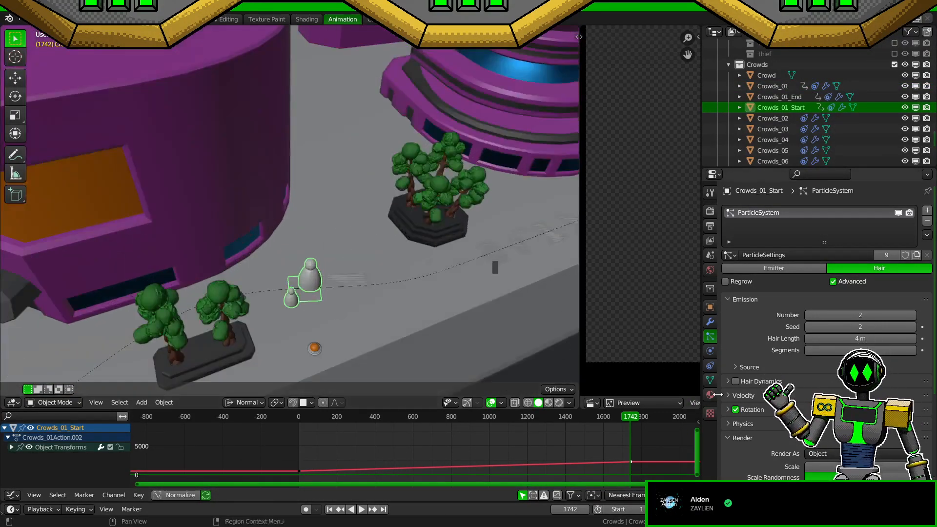
key(KP_0)
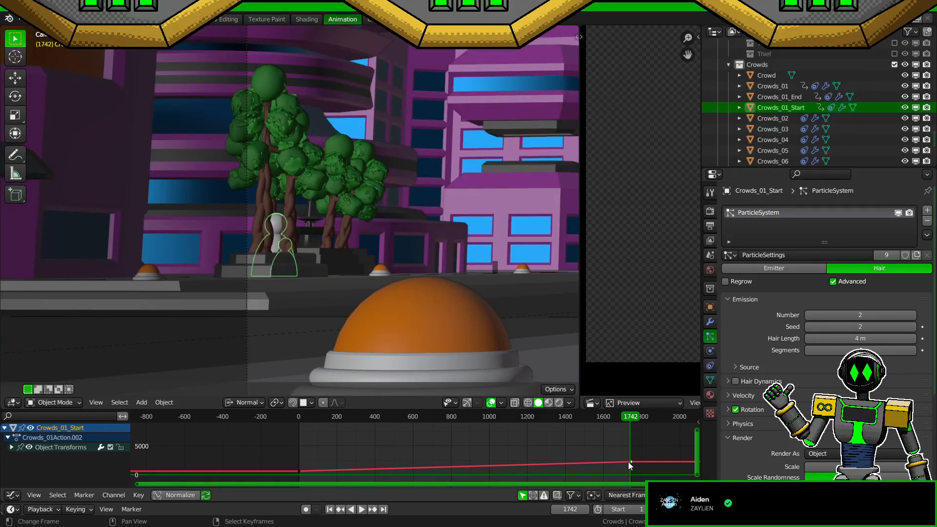
Step: Try to shift the Crowds_01_Start keyframe at frame 1742 along Y, and save the file
key(g)
key(y)
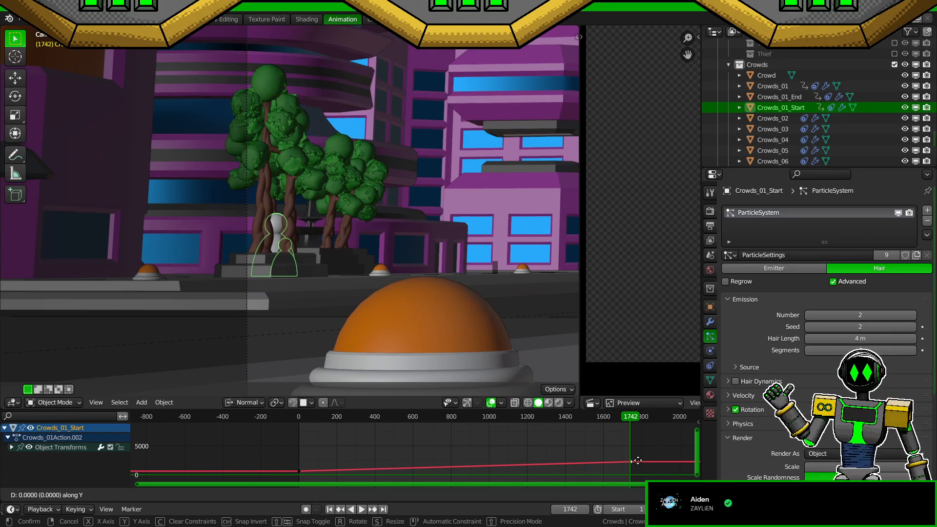
click(638, 461)
key(ctrl+s)
Step: Try a particle number of 50 with a seed of 0 on Crowds_01
middle_drag(348, 184, 253, 283)
scroll(294, 259, up, 3)
click(299, 230)
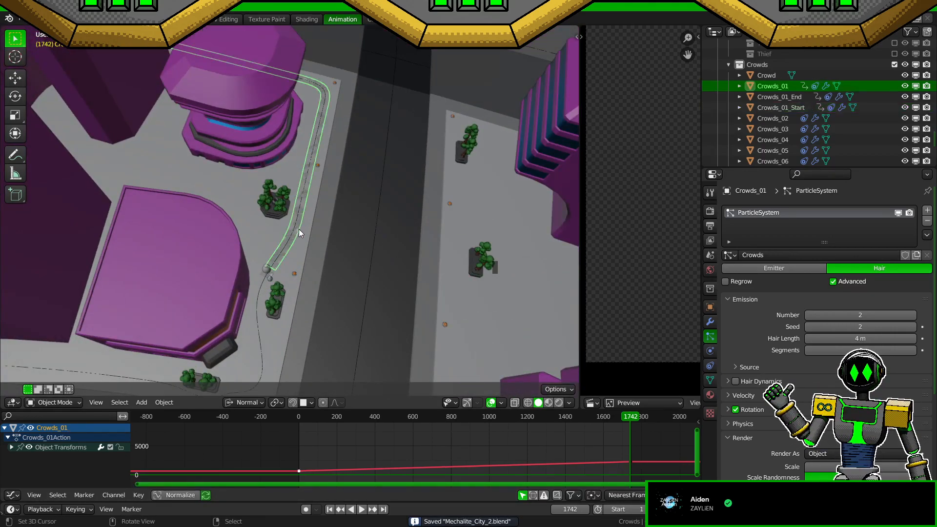
click(840, 316)
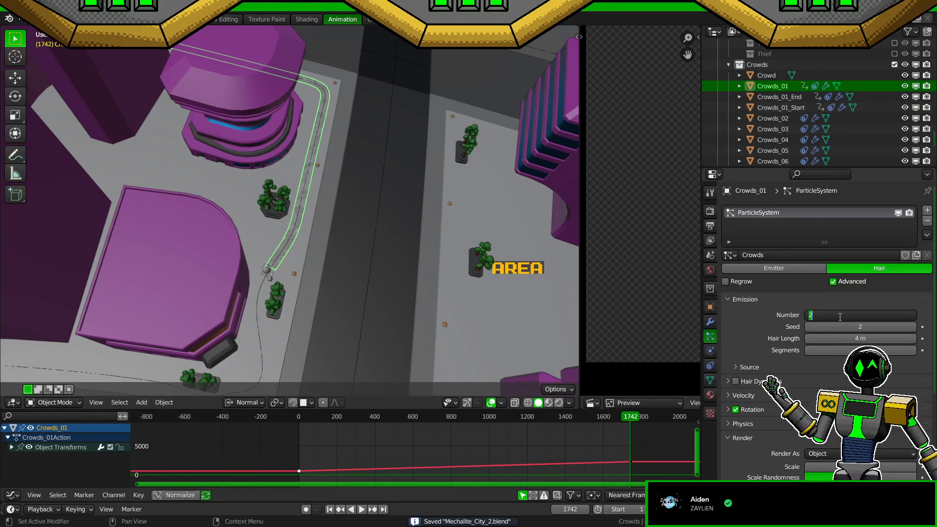
text(50)
key(Return)
click(810, 327)
click(811, 327)
shift+middle_drag(394, 199, 433, 248)
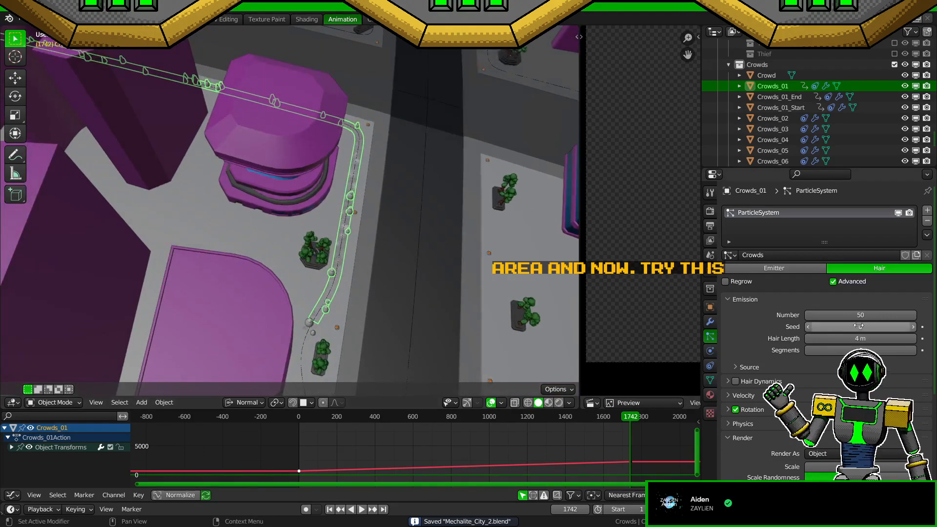
Step: Set the Crowds_01 particle number to 100 and the seed to 2, and save the file from the camera view
click(876, 317)
text(100)
key(Return)
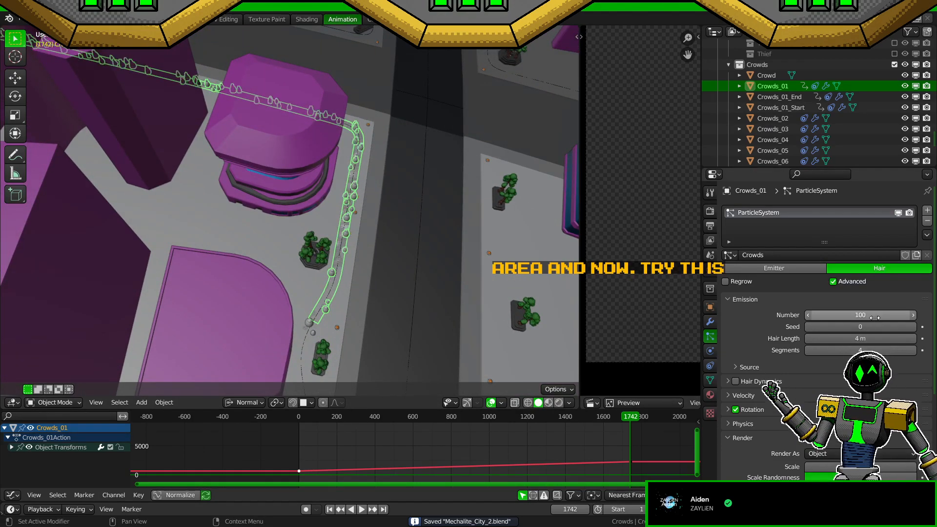
click(913, 327)
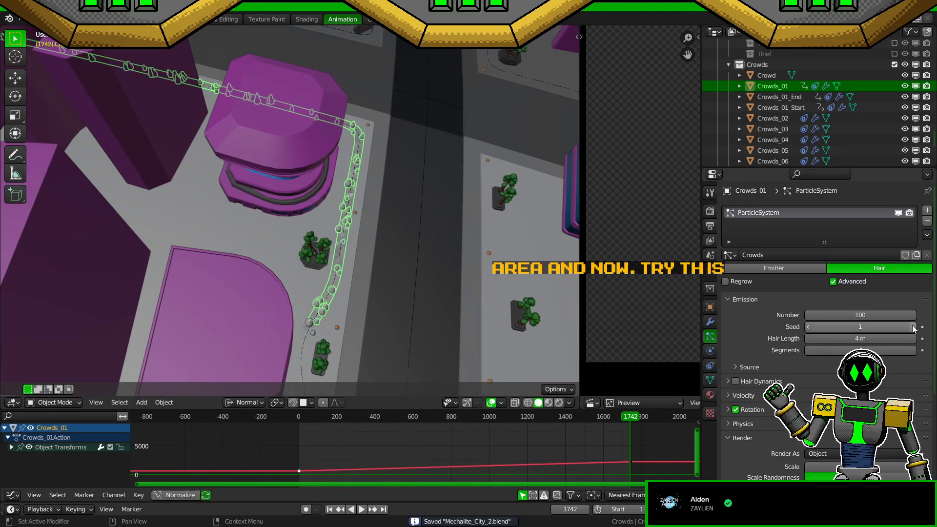
click(912, 327)
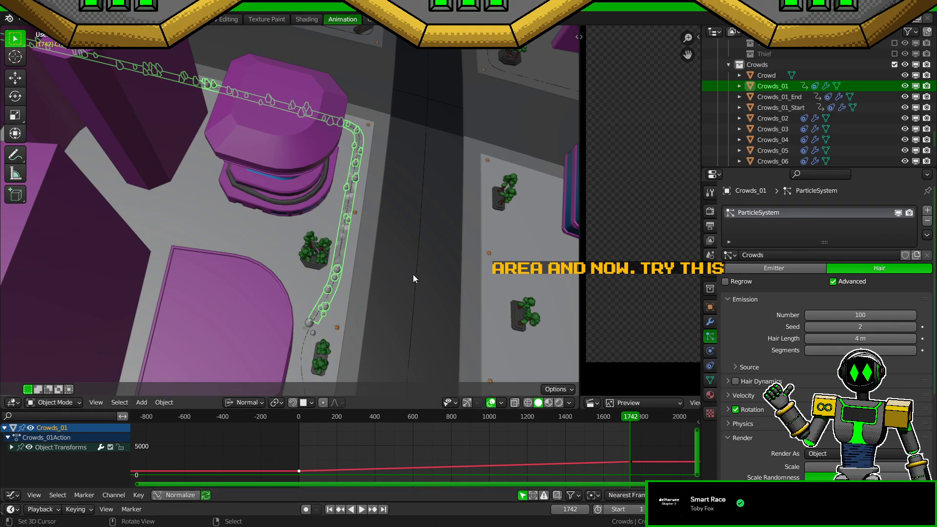
key(KP_0)
key(ctrl+s)
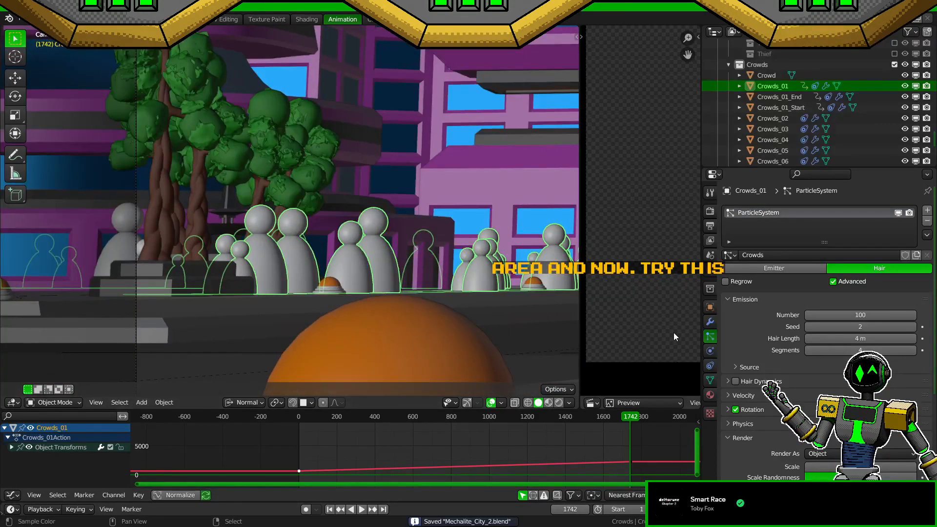
middle_drag(429, 297, 412, 314)
scroll(423, 321, up, 4)
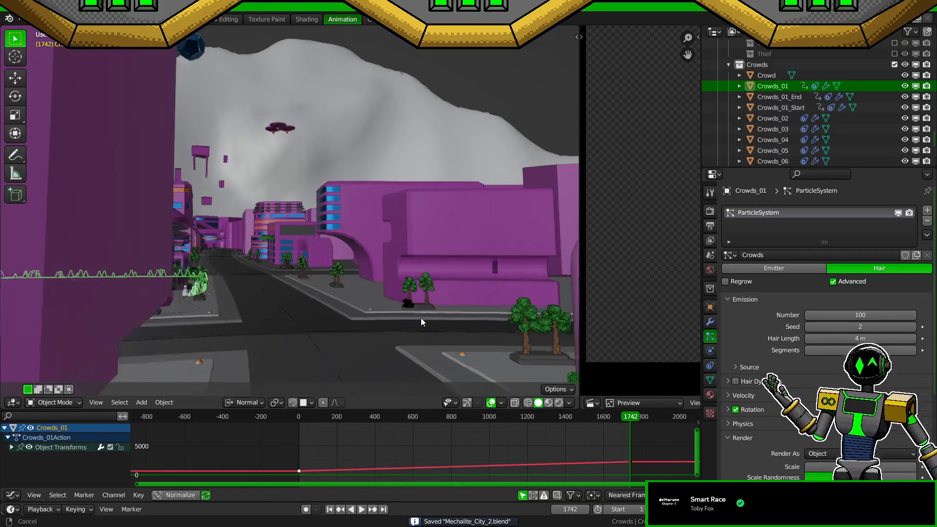
scroll(385, 330, up, 3)
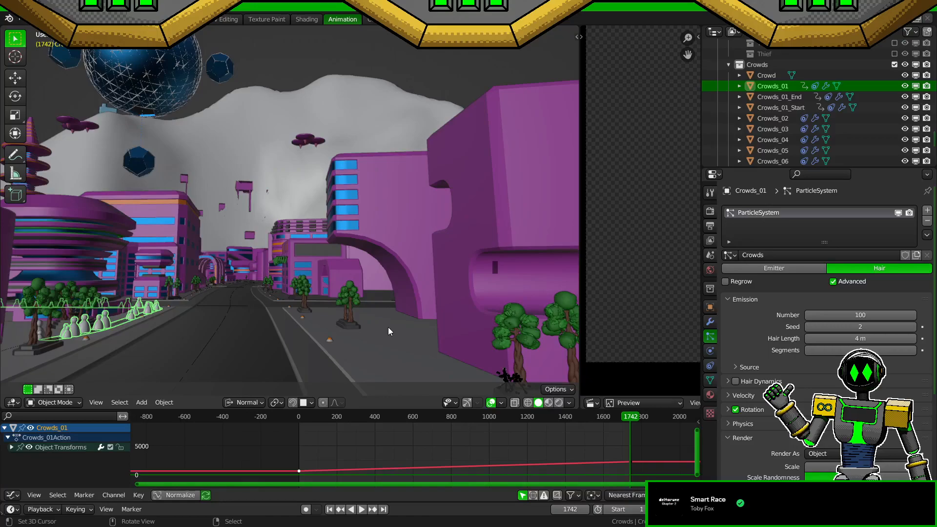
middle_drag(388, 327, 427, 286)
shift+middle_drag(420, 320, 366, 303)
key(shift+s)
key(Tab)
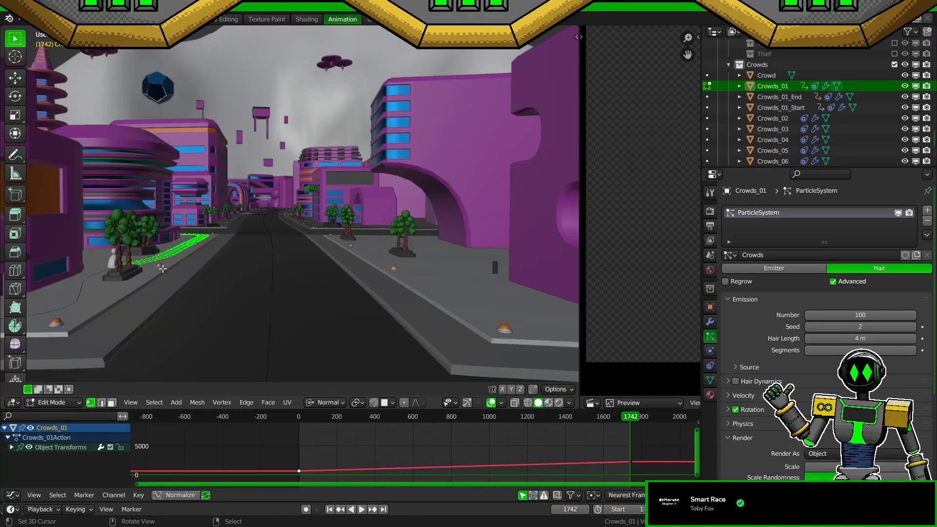
middle_drag(153, 267, 129, 264)
key(2)
key(alt+a)
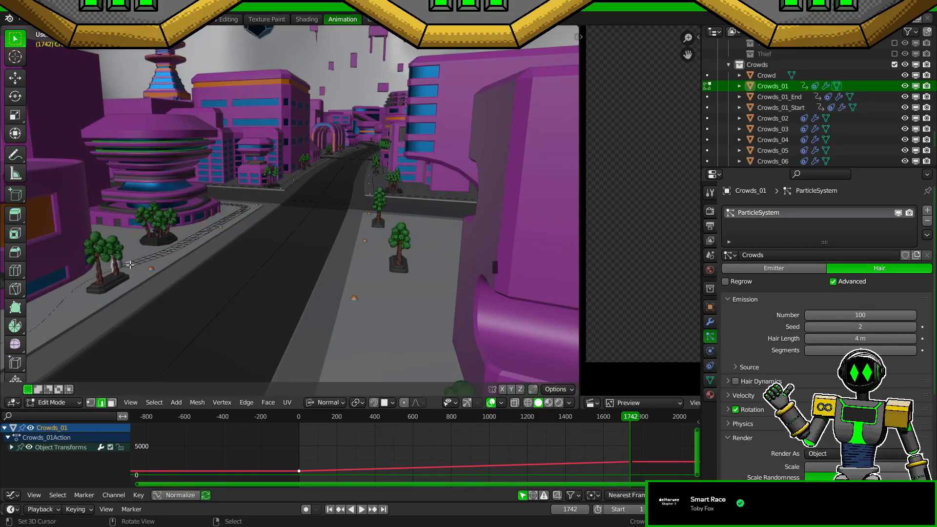
scroll(265, 280, up, 3)
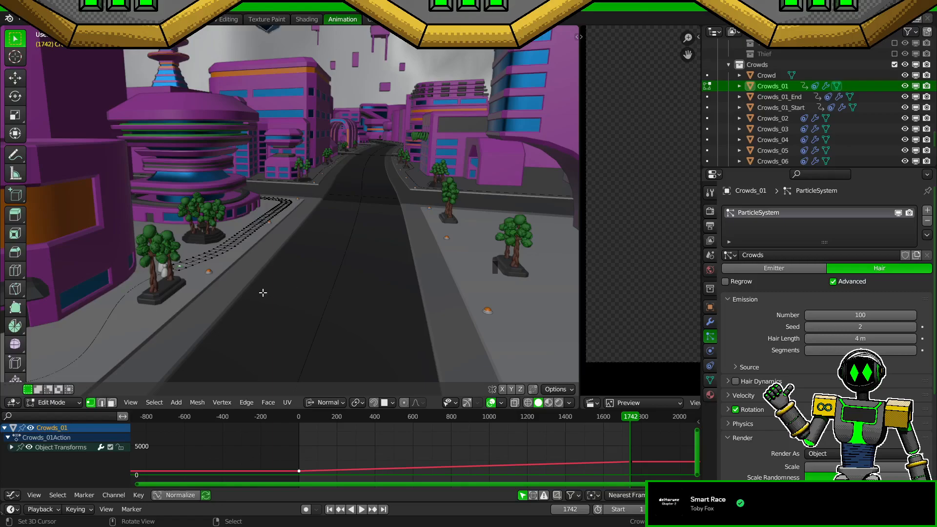
scroll(203, 289, up, 1)
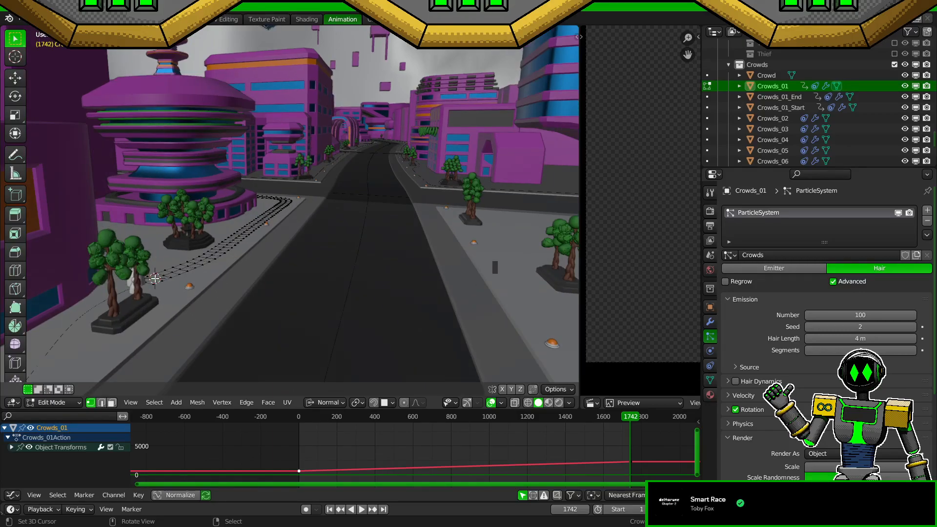
key(Tab)
Step: Snap Armature_A-M to the 3D cursor beside the crowd to compare sizes, undo the snap, and save the file
click(435, 308)
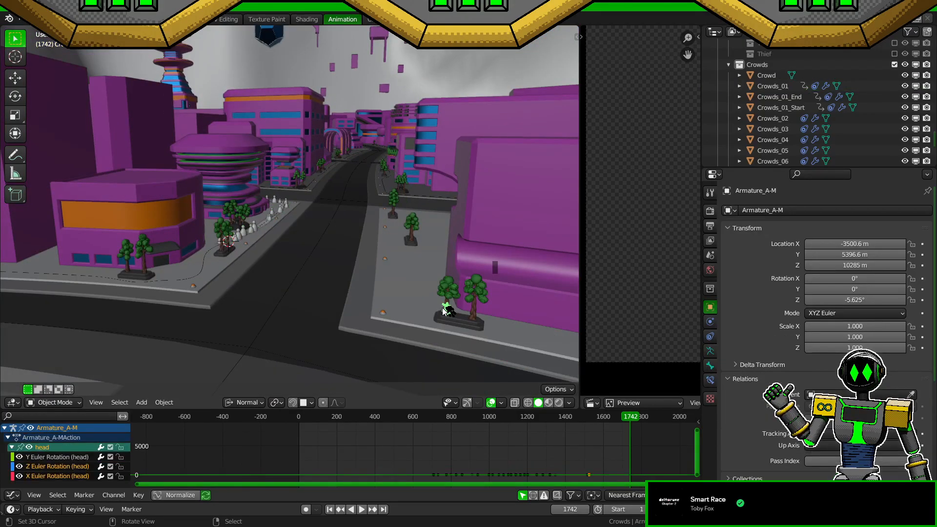
scroll(396, 289, up, 4)
shift+middle_drag(280, 271, 397, 288)
key(shift+s)
key(8)
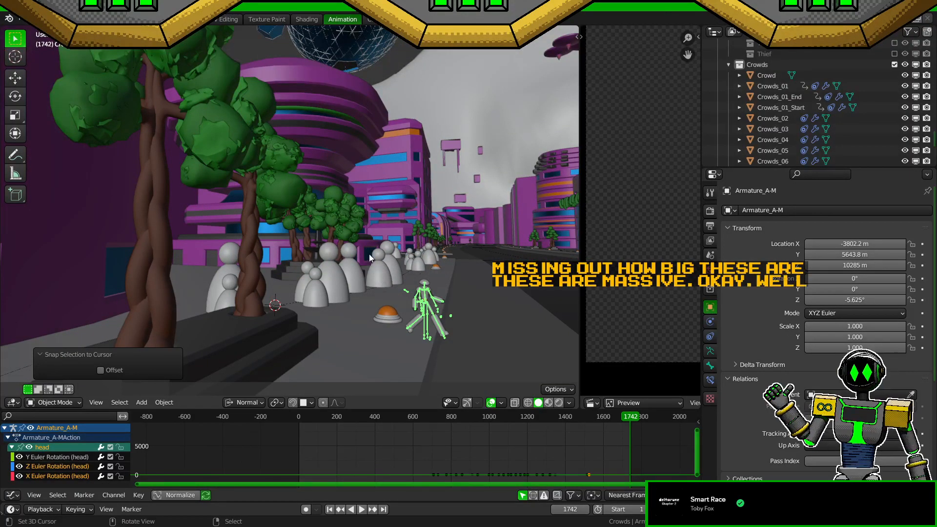
key(ctrl+z)
key(ctrl+s)
Step: Scale down the particle figures of Crowds_01, and set the particle render scale of Crowds_01_Start to 0.75
scroll(402, 302, down, 3)
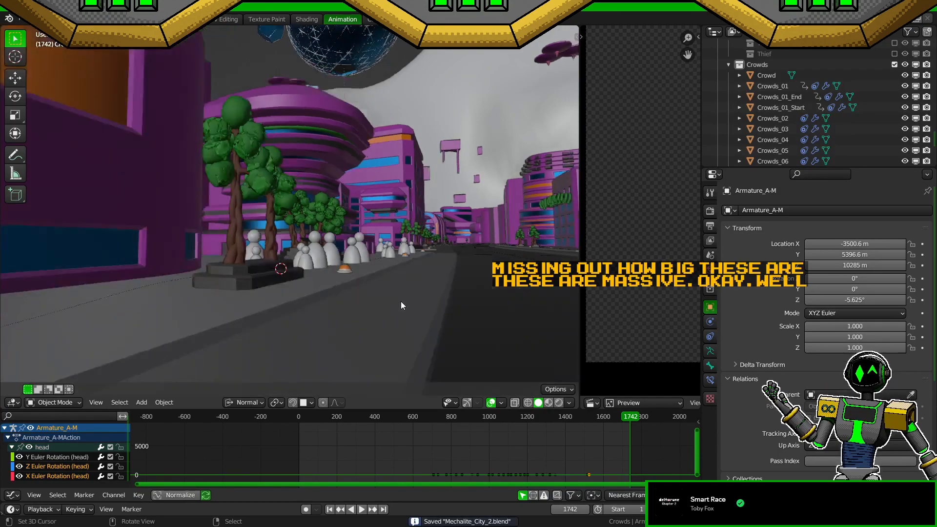
right_click(322, 260)
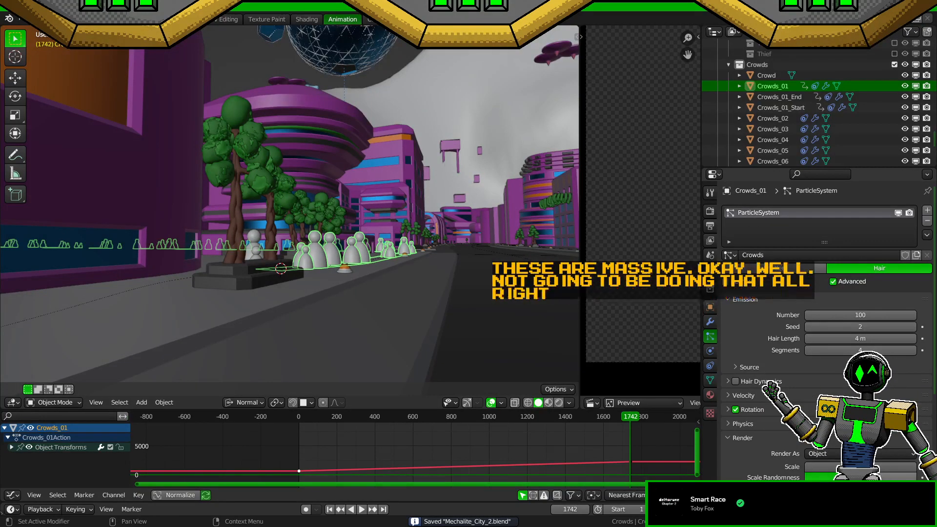
click(825, 466)
key(Escape)
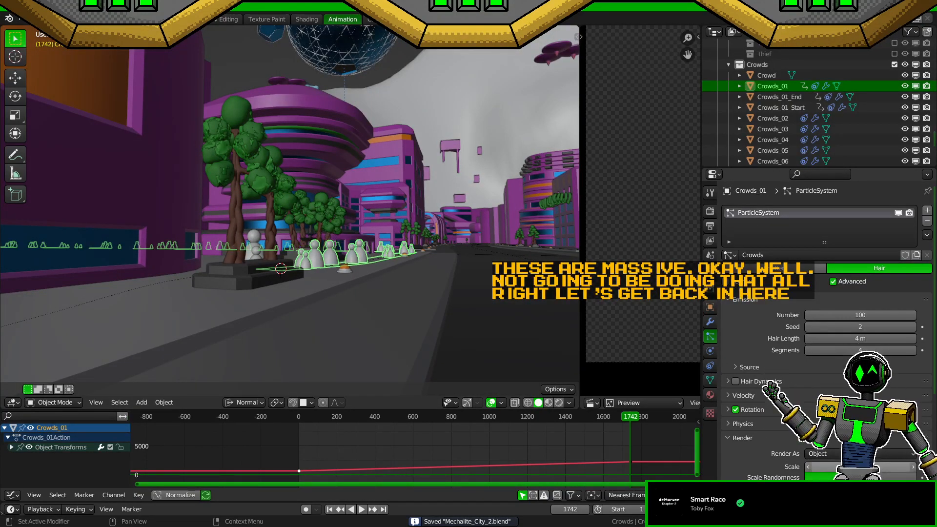
right_click(254, 244)
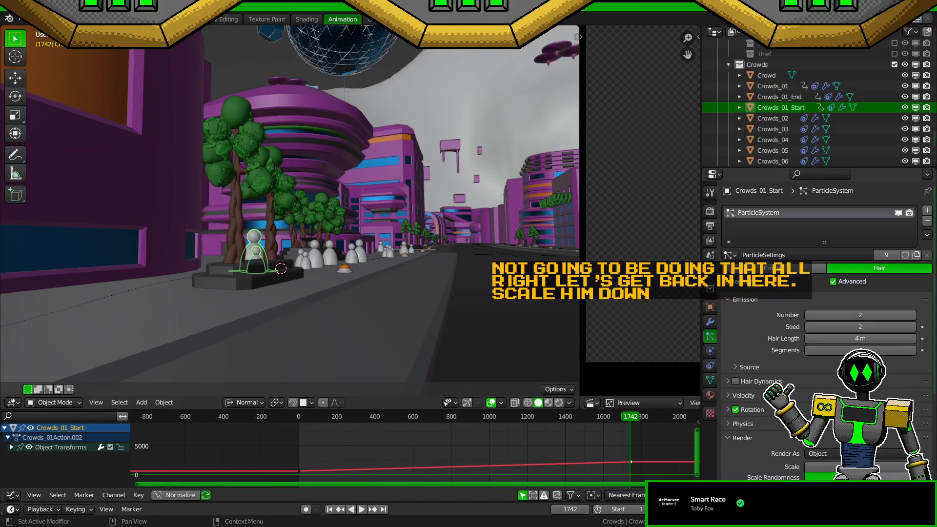
click(857, 467)
text(.75)
key(Return)
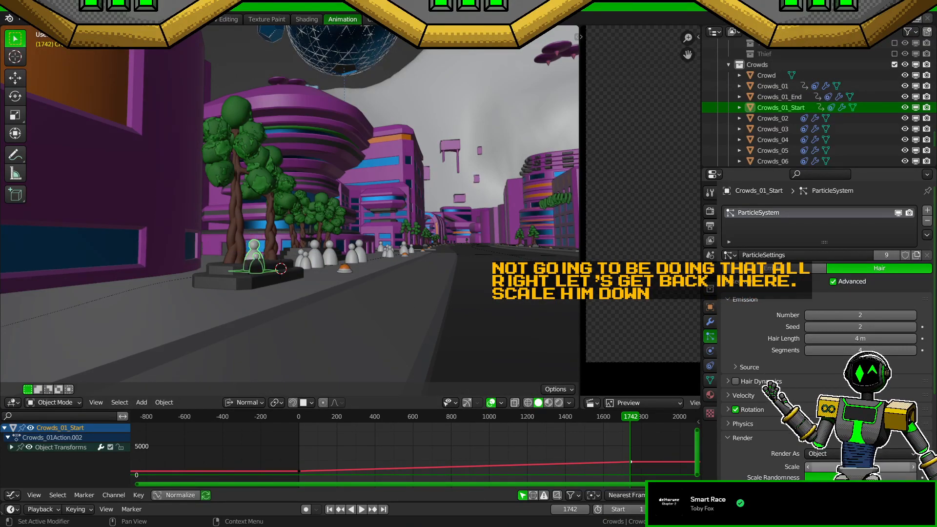
Step: Examine Crowds_01_End at the path's end with a cancelled trial move, and save the file
scroll(367, 283, up, 3)
click(789, 97)
key(KP_Decimal)
middle_drag(345, 265, 403, 318)
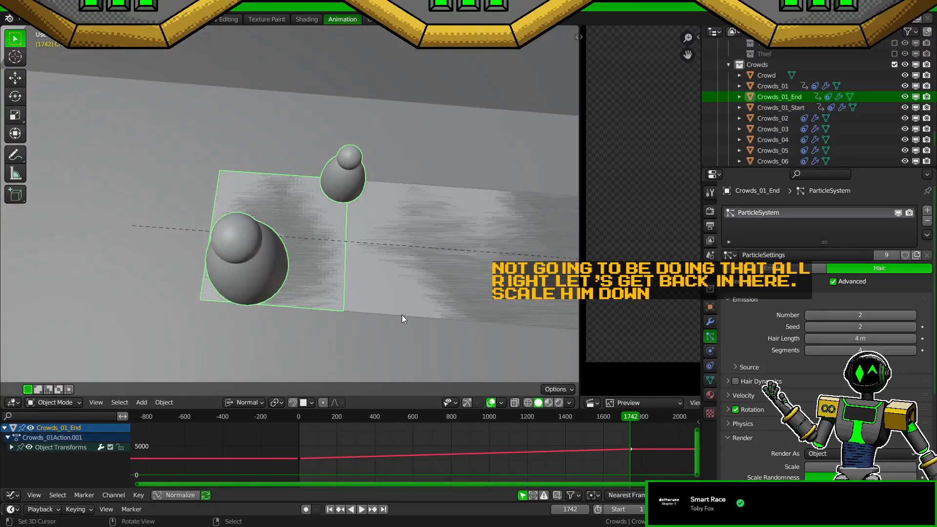
key(g)
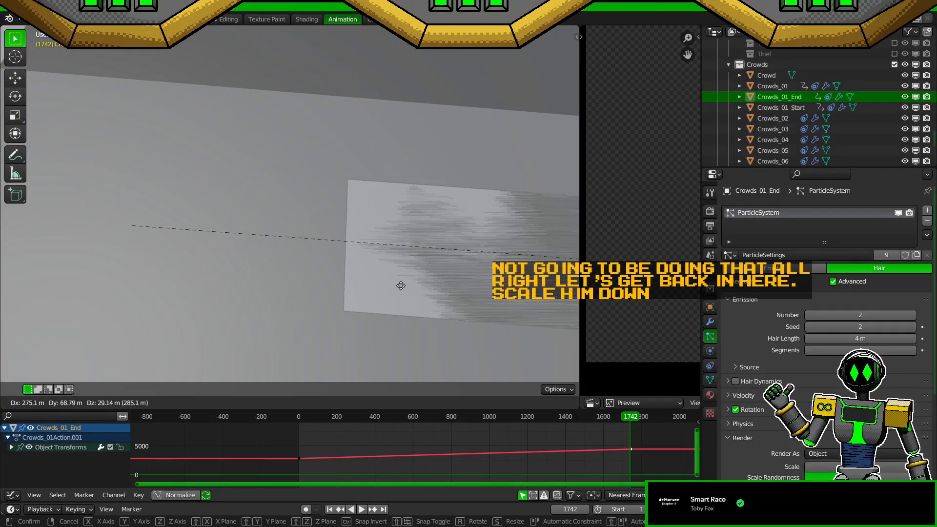
right_click(400, 285)
key(ctrl+z)
scroll(404, 282, up, 2)
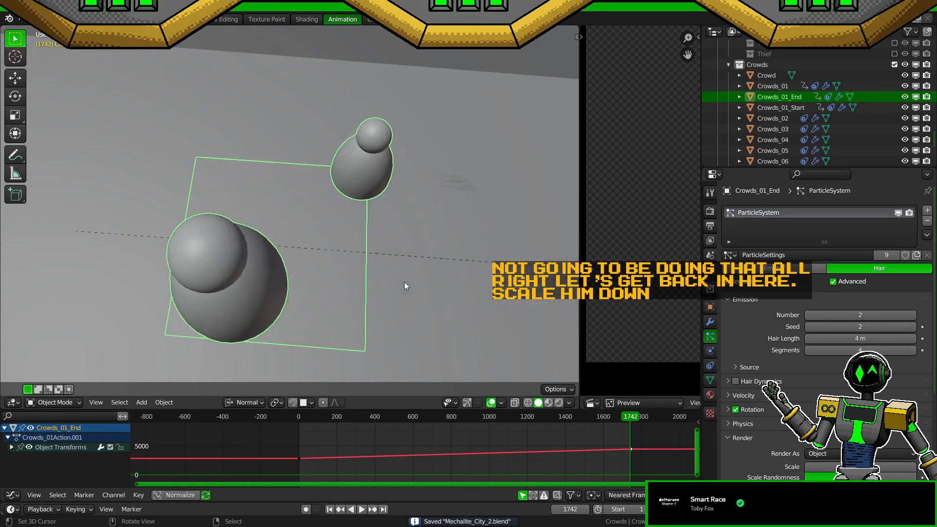
Step: Check the size of the scaled-down crowd through the camera
key(KP_0)
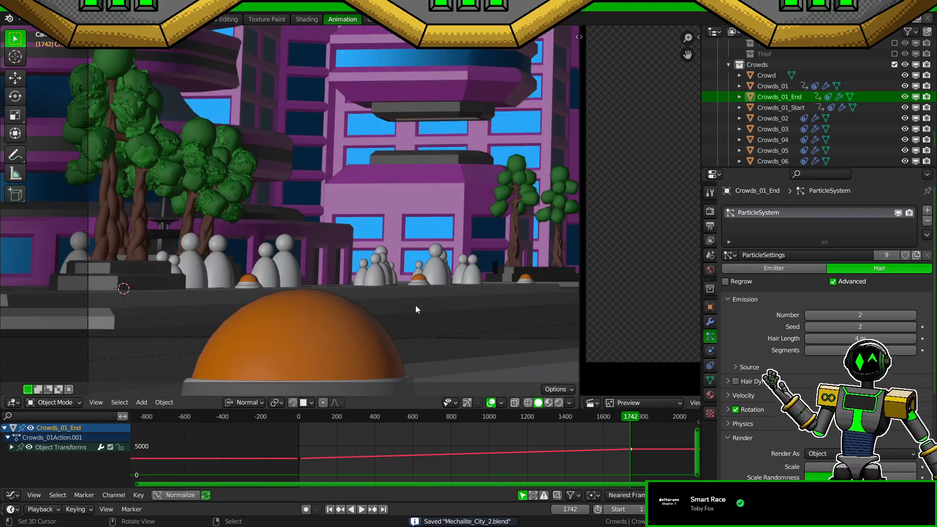
scroll(415, 306, up, 2)
key(KP_0)
Step: Select Armature_A-F across the street and snap it to the 3D cursor beside the crowd
scroll(379, 293, down, 8)
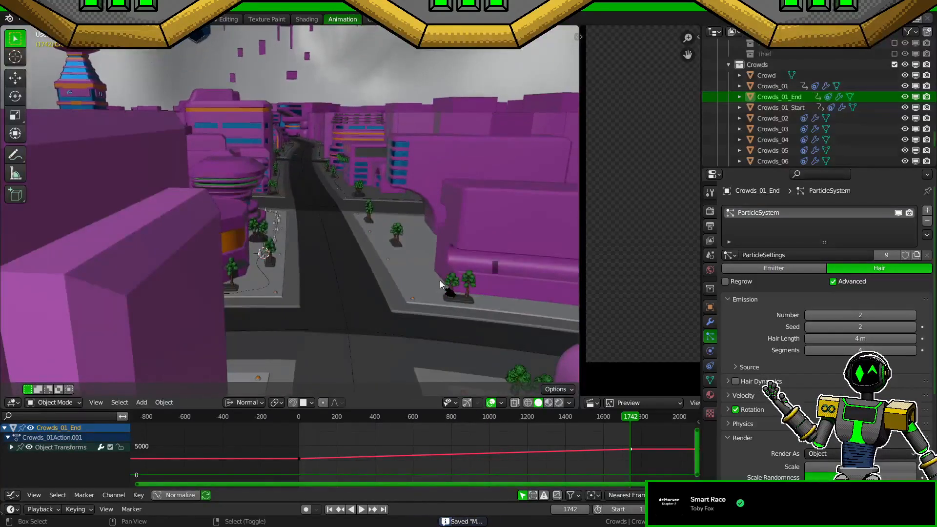
right_click(452, 292)
scroll(301, 275, up, 4)
shift+middle_drag(301, 275, 418, 254)
scroll(335, 268, up, 2)
key(shift+s)
click(348, 271)
key(KP_5)
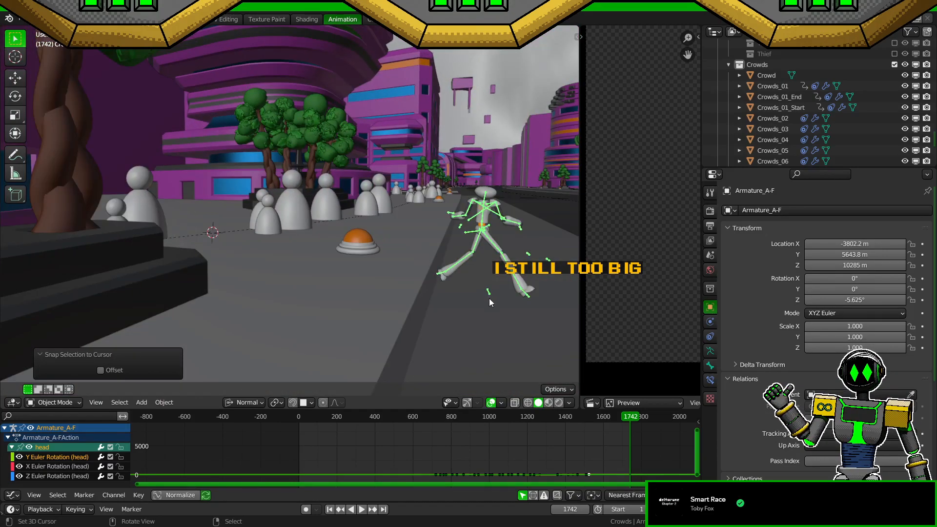
key(s)
key(shift+z)
right_click(320, 239)
Step: Move Armature_A-F in the ground plane by about -43.6 m in X and 50.9 m in Y, among the crowd figures
middle_drag(320, 238, 299, 263)
key(g)
key(shift+z)
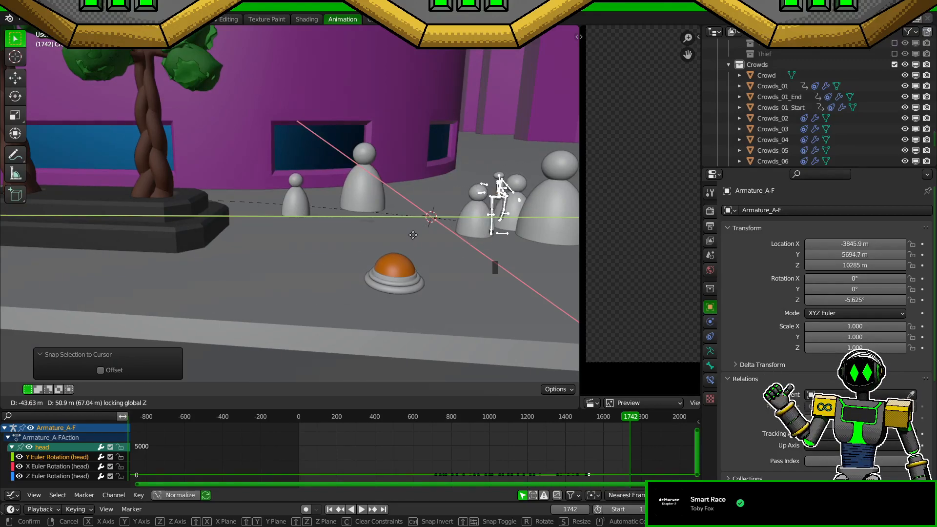
click(413, 235)
shift+middle_drag(488, 238, 432, 245)
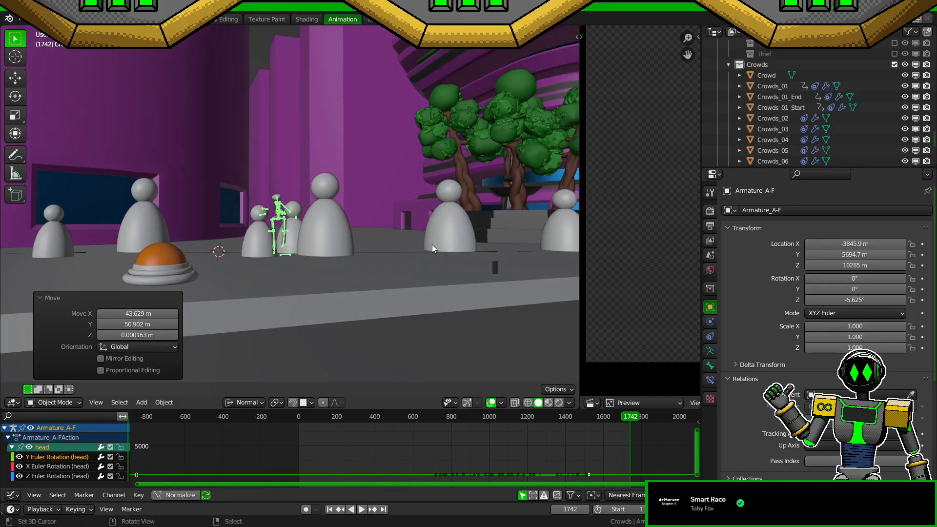
Step: Undo the move of Armature_A-F and its snap to the 3D cursor, and save the file
key(z)
key(ctrl+z)
scroll(279, 251, down, 4)
middle_drag(280, 251, 328, 267)
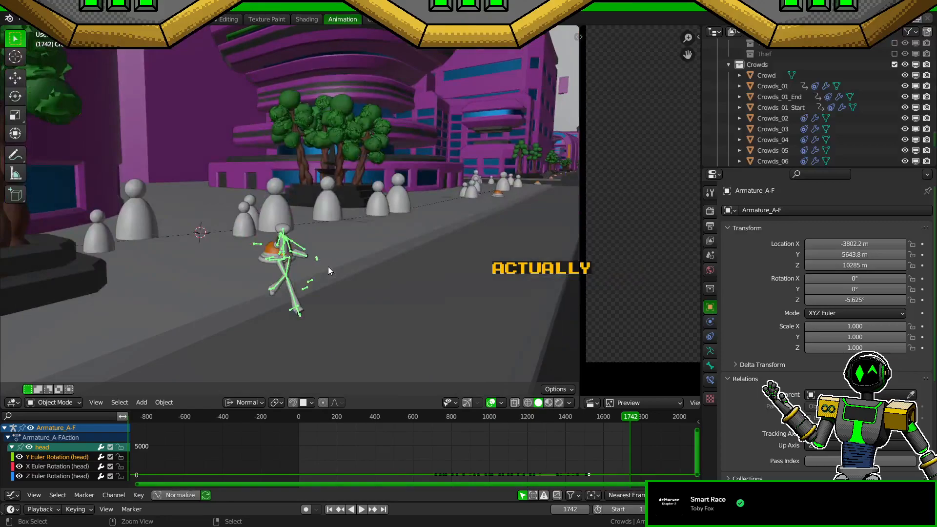
key(ctrl+z)
key(ctrl+s)
Step: Compare the character armatures with the crowd's surroundings, select the Crowds_01 crowd along the sidewalk, and save the file
key(KP_Decimal)
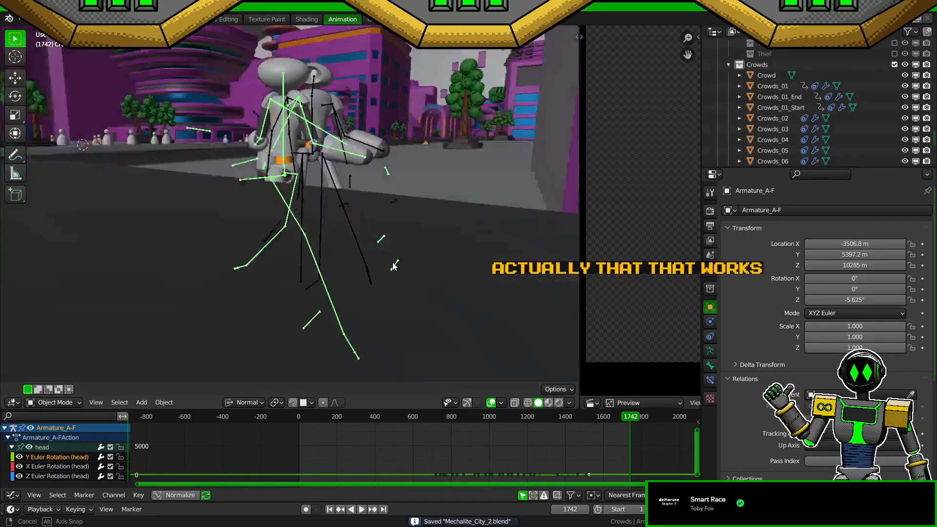
middle_drag(382, 289, 426, 315)
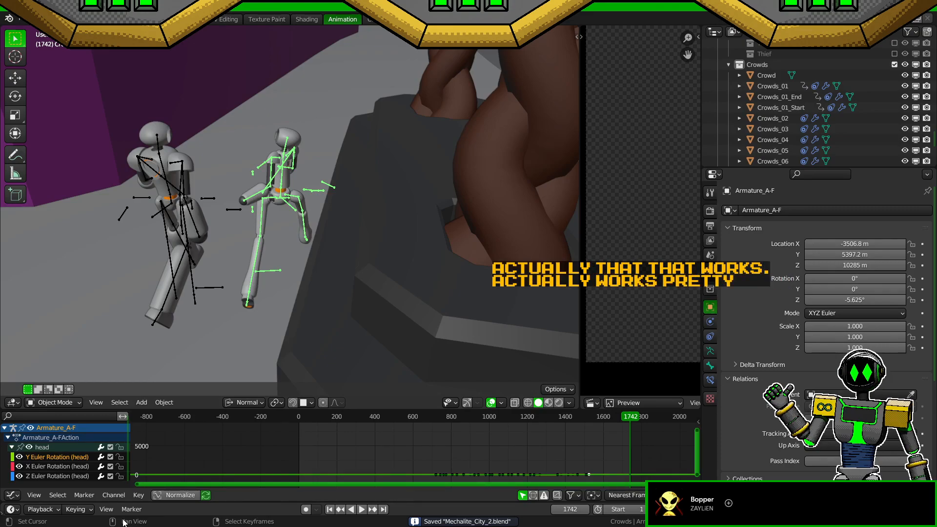
middle_drag(388, 332, 294, 307)
scroll(312, 284, down, 13)
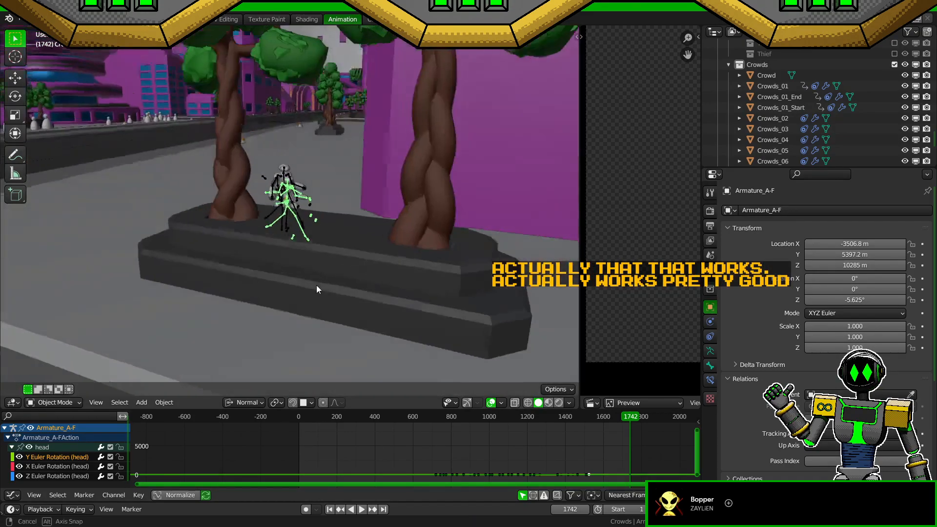
shift+middle_drag(241, 218, 52, 312)
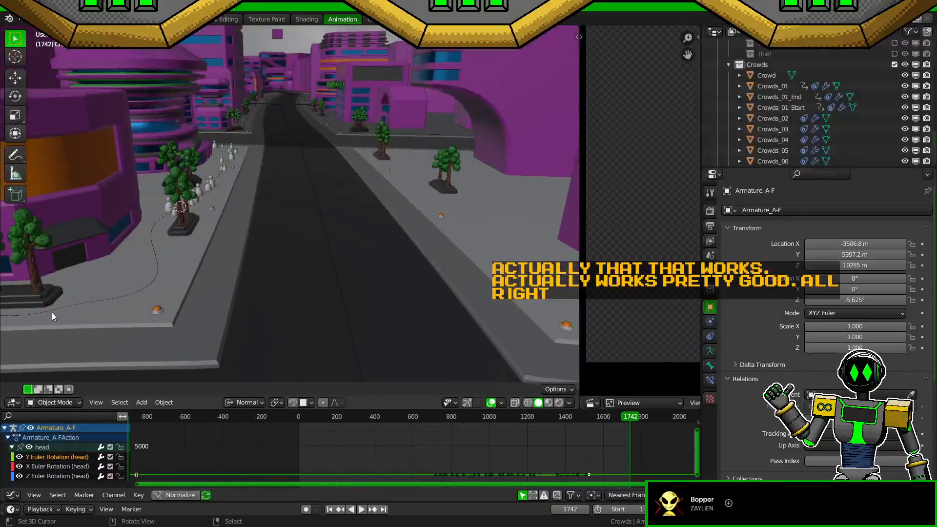
shift+middle_drag(311, 236, 327, 310)
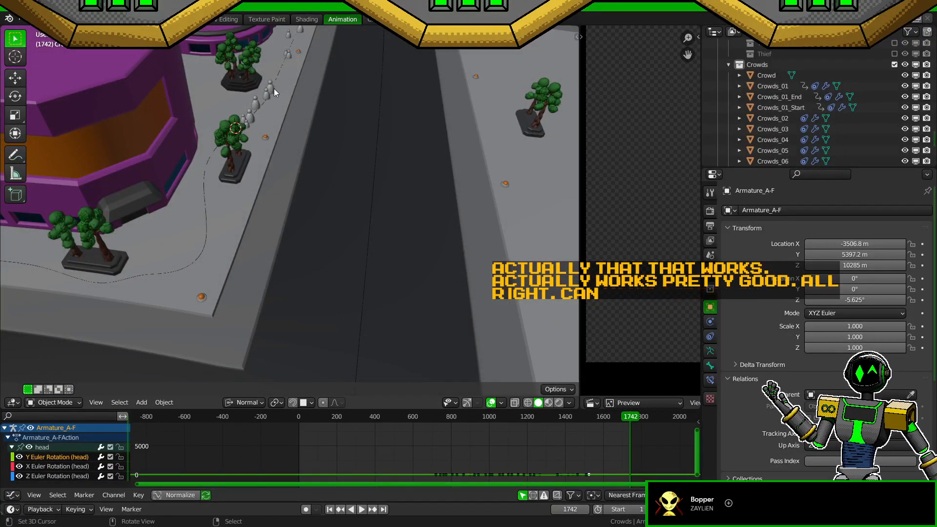
right_click(274, 89)
key(ctrl+s)
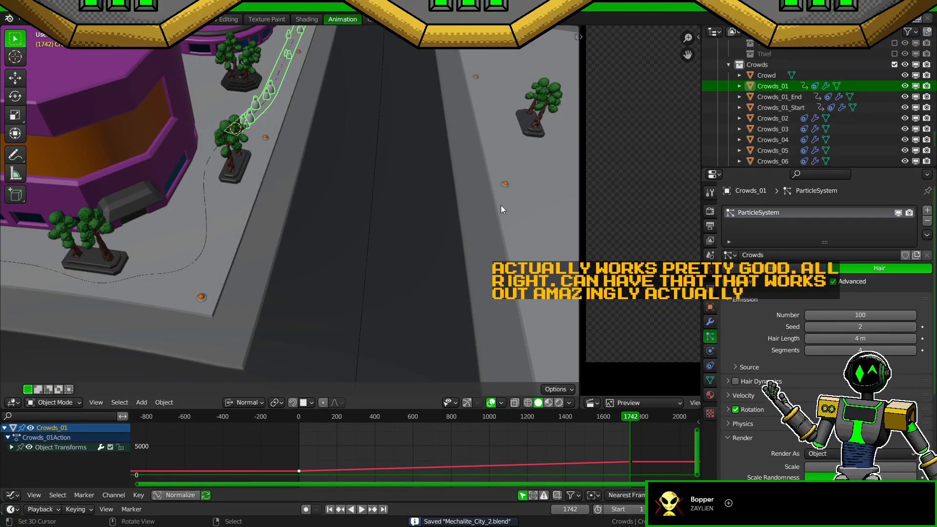
Step: Try a particle number of 250 for Crowds_01 and check its density through the camera and from above
key(KP_0)
click(860, 315)
text(250)
key(Return)
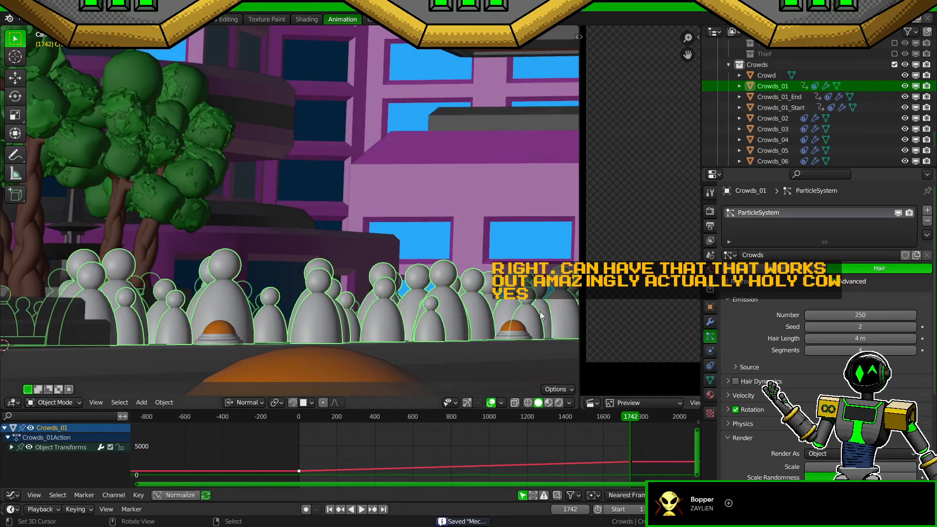
scroll(382, 271, down, 3)
scroll(442, 258, up, 2)
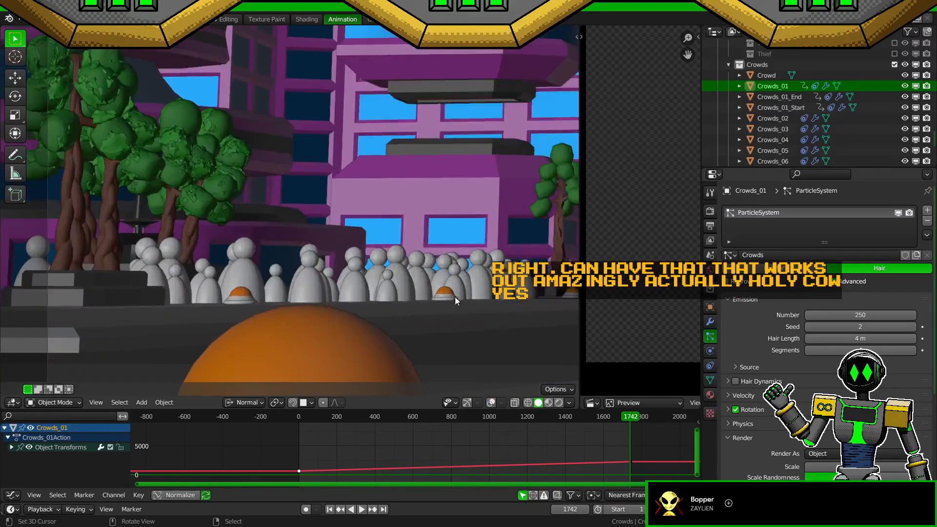
scroll(437, 250, down, 5)
middle_drag(437, 250, 298, 281)
scroll(297, 287, up, 3)
middle_drag(259, 241, 497, 321)
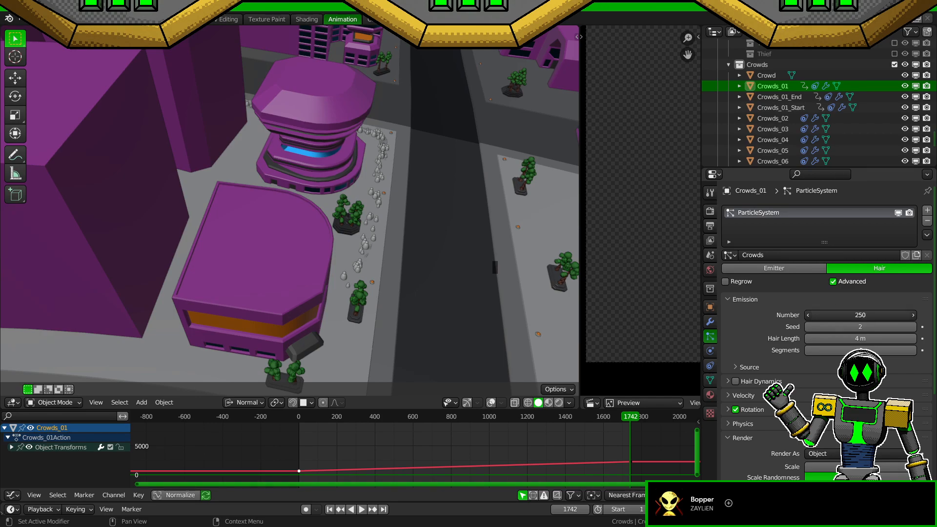
Step: Set the Crowds_01 particle number to 100 and its seed to 0
text(100)
key(Return)
click(808, 327)
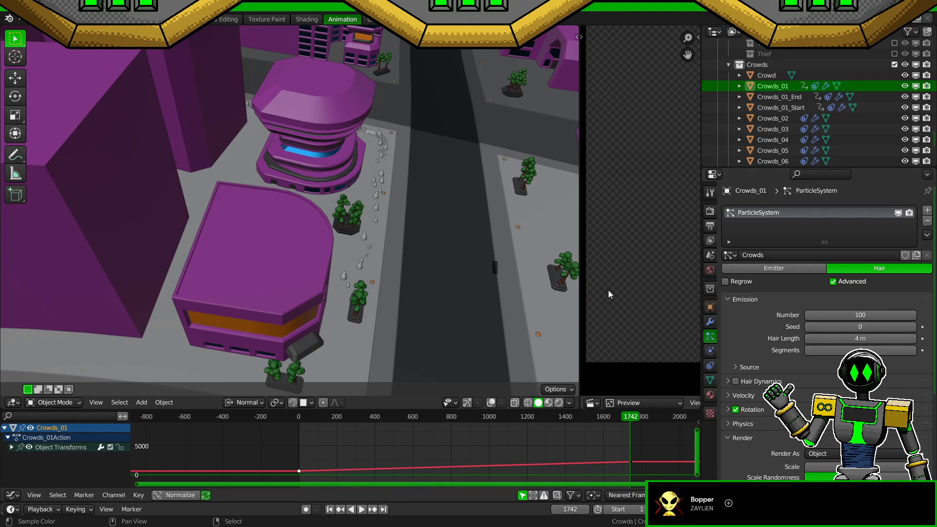
middle_drag(489, 259, 370, 237)
Step: Play the crowd animation from the start through the camera, save the file, and stop playback
key(space)
drag(633, 418, 300, 418)
key(KP_0)
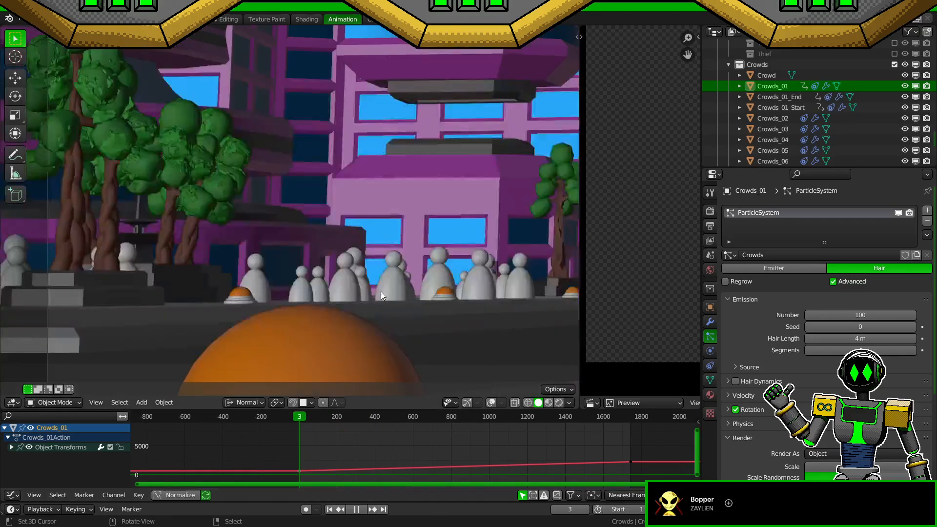
key(ctrl+s)
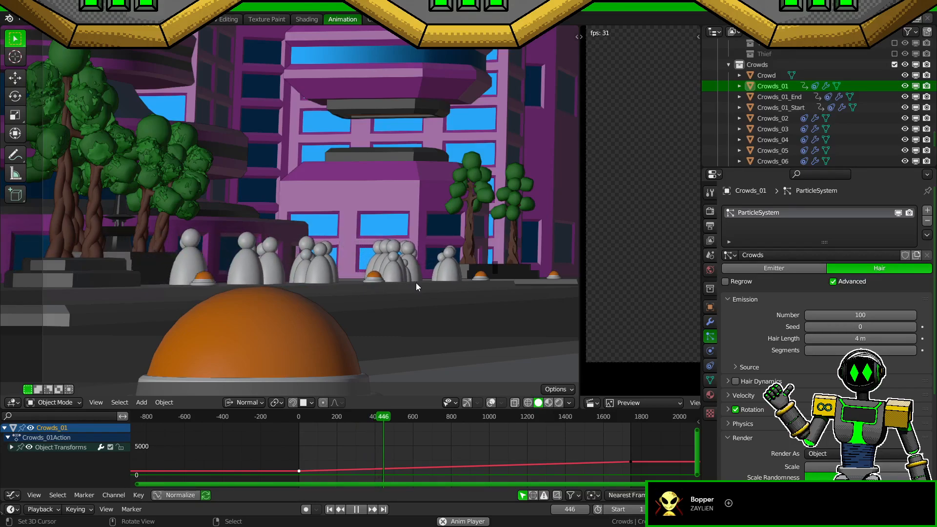
key(space)
Step: Isolate the Crowd figure in local view and enter Edit Mode on its mesh
middle_drag(356, 242, 406, 323)
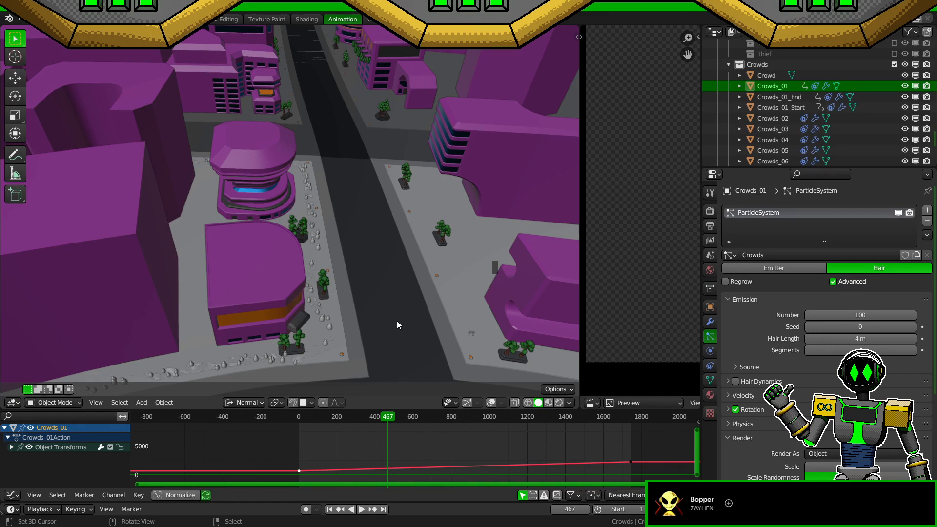
middle_drag(406, 315, 372, 323)
middle_drag(480, 327, 382, 239)
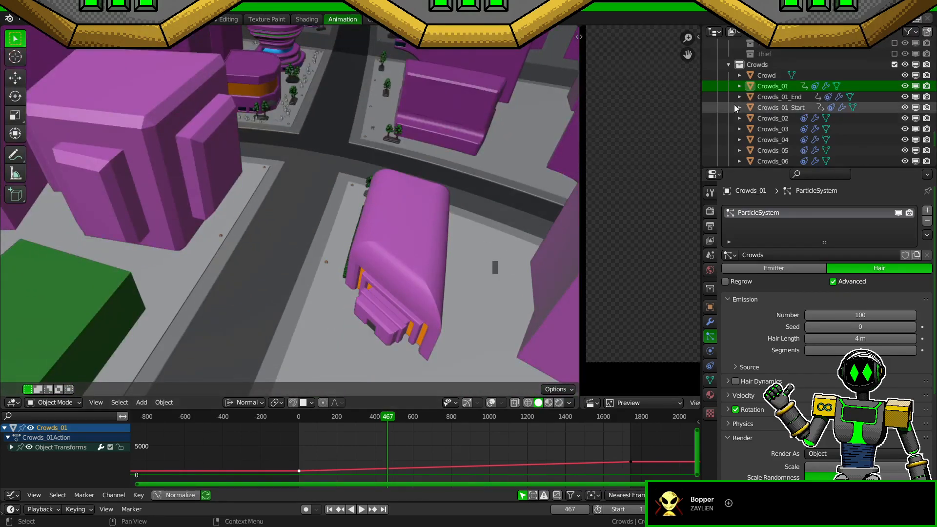
click(767, 76)
key(KP_Divide)
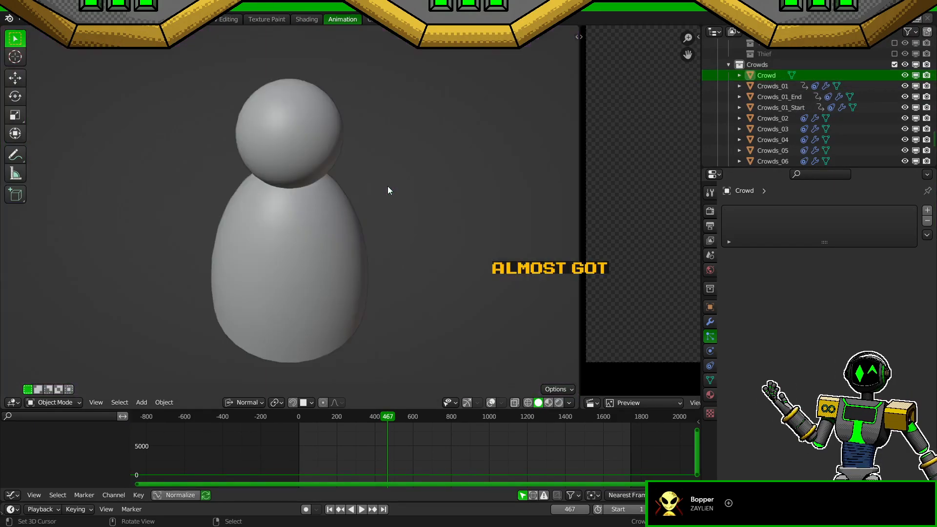
middle_drag(387, 189, 350, 168)
key(Tab)
Step: Delete the underside of the figure's body, snap the 3D cursor to its open bottom edge loop, and save the file
middle_drag(352, 328, 356, 280)
click(324, 304)
key(x)
click(355, 316)
middle_drag(345, 232, 334, 281)
scroll(334, 281, down, 2)
key(shift+s)
key(2)
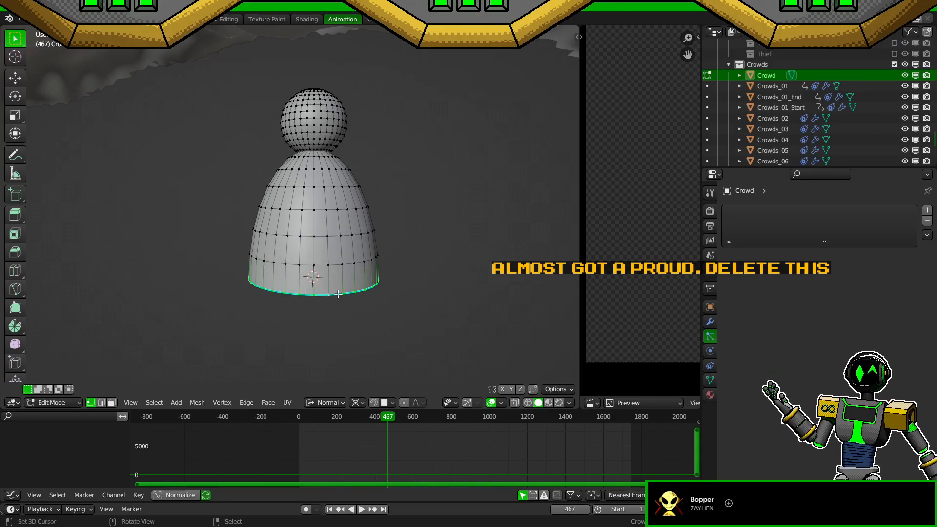
key(ctrl+s)
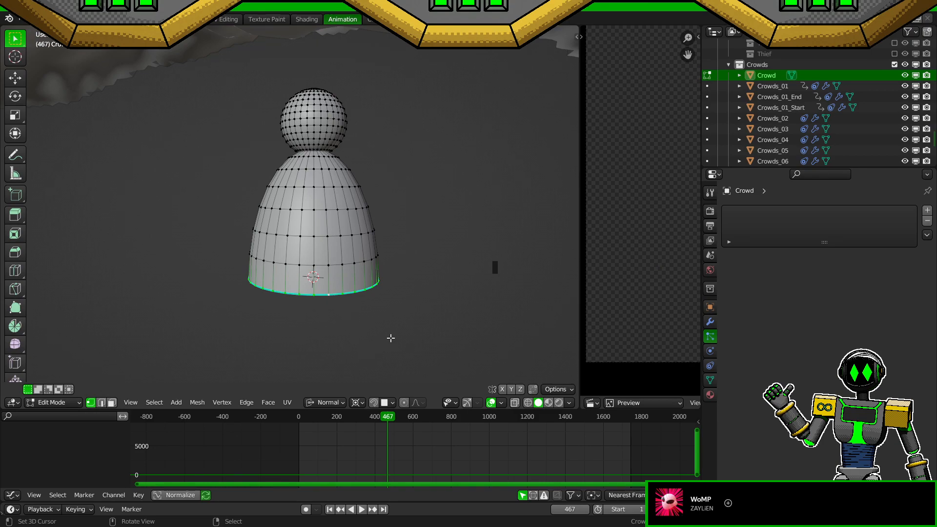
Step: Select the whole body and mirror a duplicate of it below the 3D cursor by scaling -1 along Z
scroll(389, 327, up, 1)
key(ctrl+l)
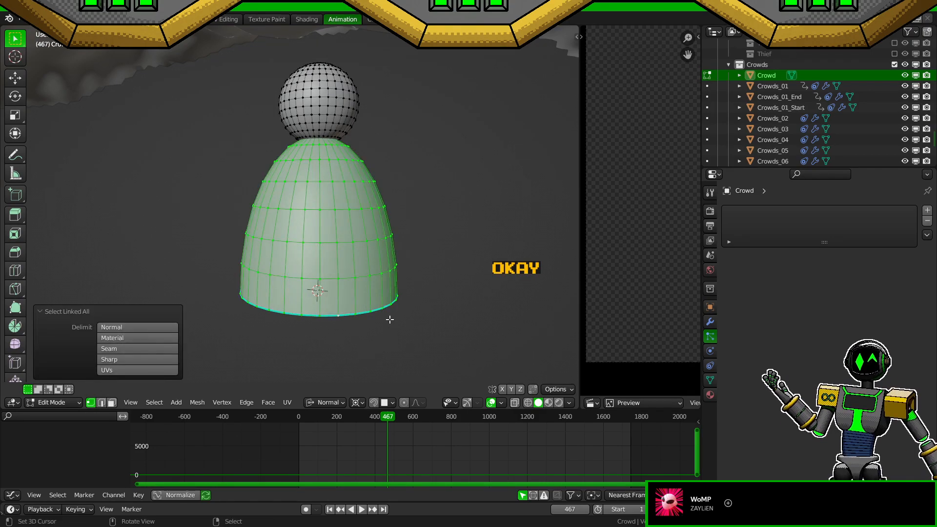
key(ctrl+s)
key(shift+d)
text(s)
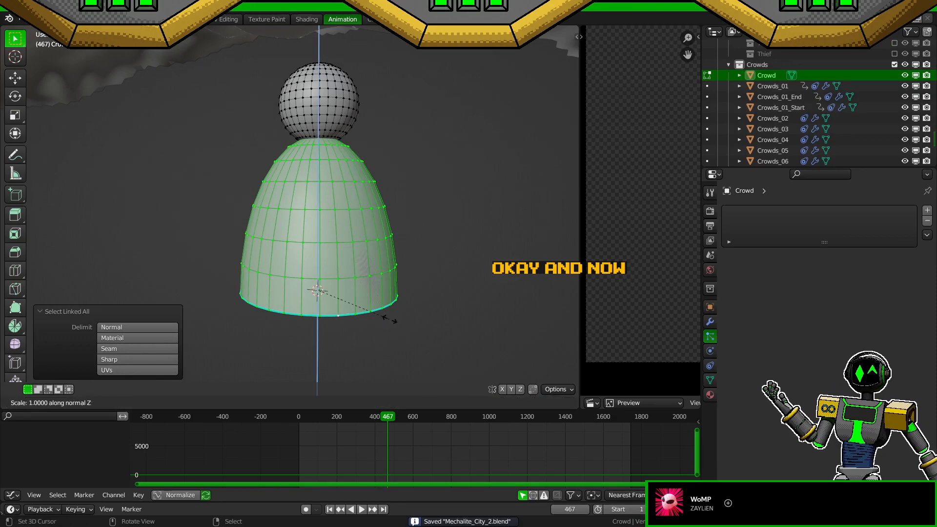
text(z-1)
key(Return)
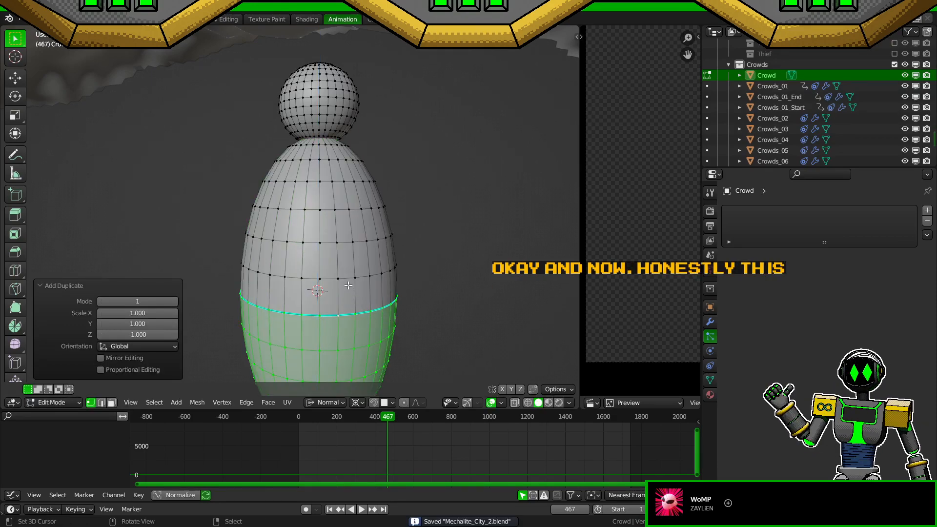
Step: Merge the two body halves by distance and clear the sharp marking from their edges
key(l)
key(m)
click(324, 323)
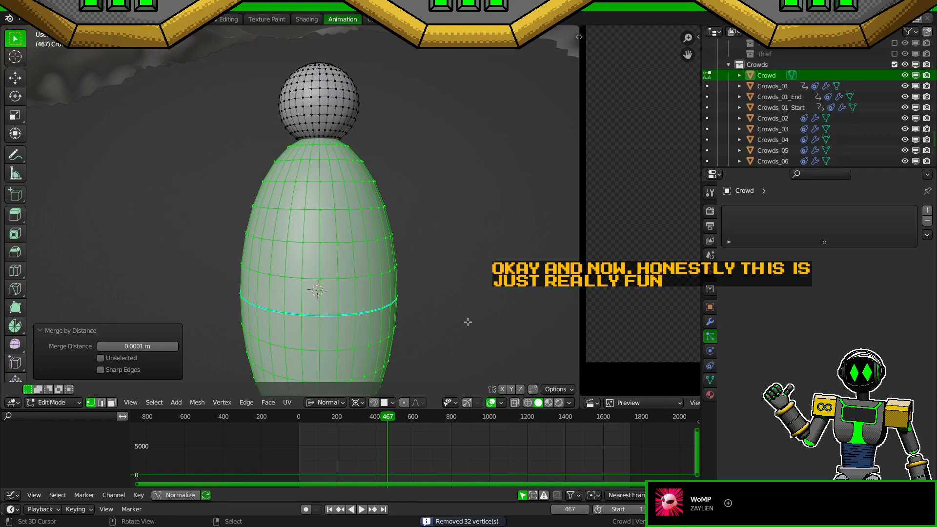
key(ctrl+e)
click(520, 332)
middle_drag(439, 318, 404, 297)
scroll(391, 326, down, 2)
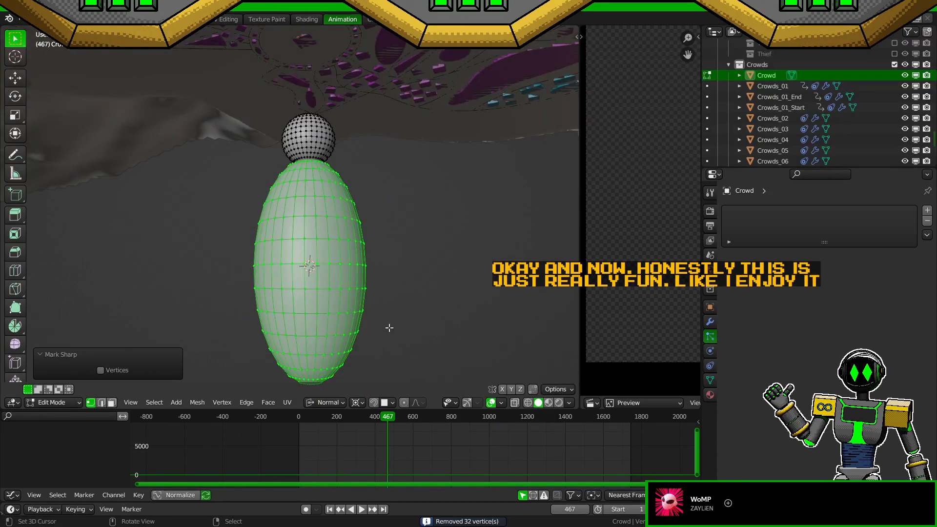
Step: Recalculate the normals of the entire figure mesh
alt+click(325, 263)
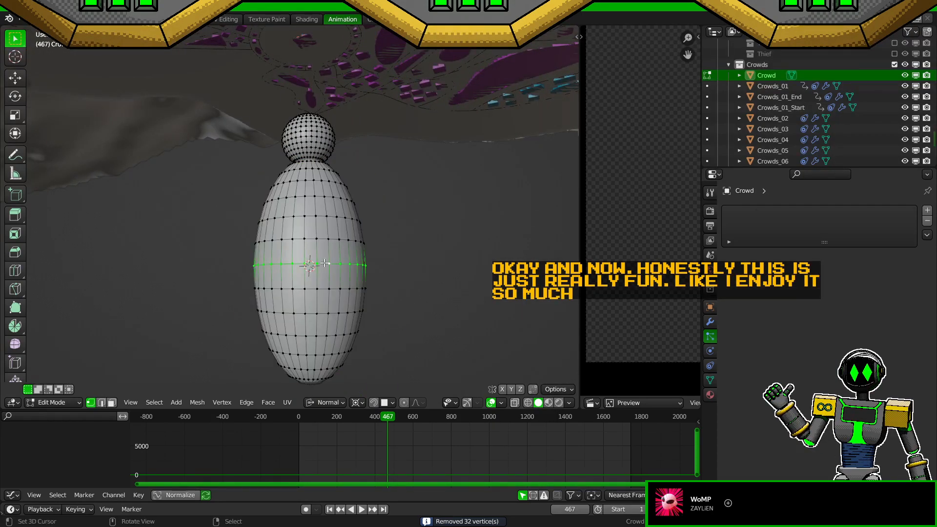
key(a)
key(shift+n)
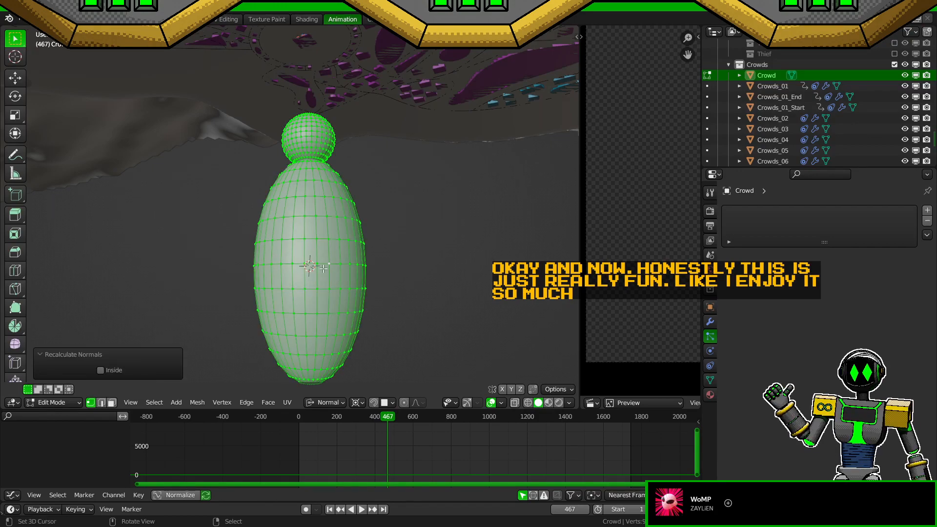
Step: Select the lower half of the body up to its middle edge loop and scale it to 0.25 along Z
alt+click(310, 264)
key(h)
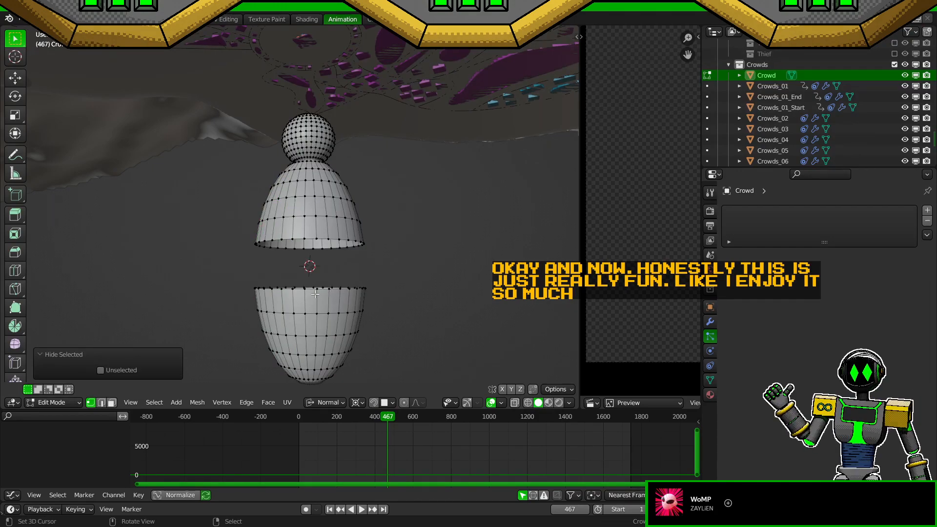
key(l)
key(alt+h)
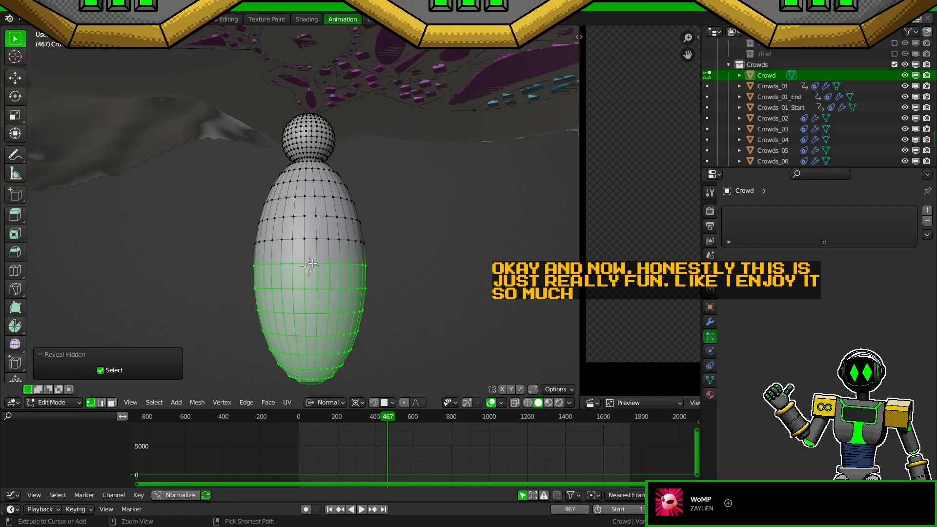
scroll(312, 263, up, 2)
key(s)
key(z)
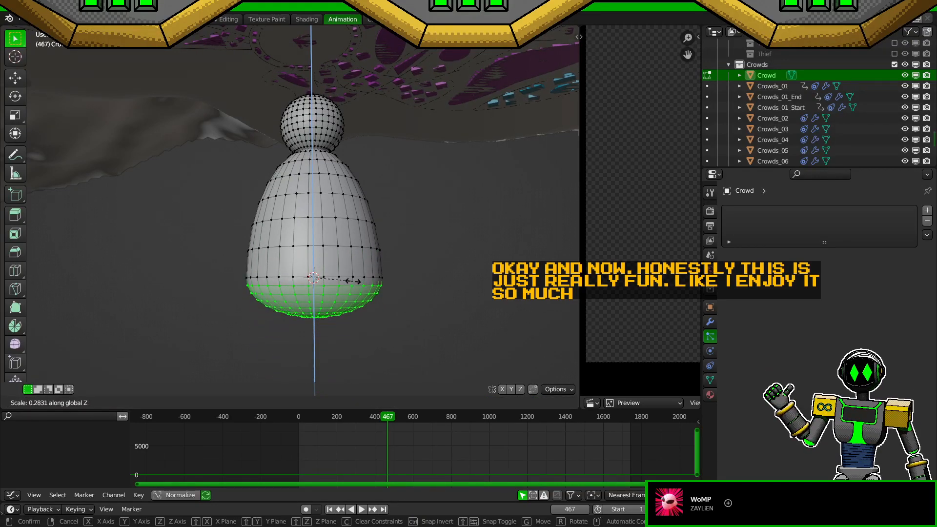
text(.25)
key(Return)
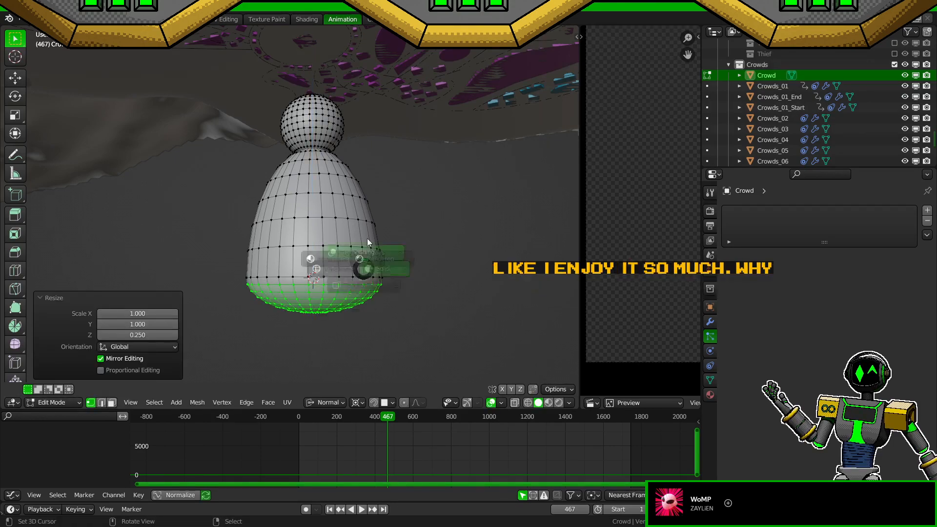
Step: Check the flattened body without overlays, dissolve alternate edge loops on its underside, and save the file
key(shift+alt+z)
scroll(362, 226, down, 1)
mouse_move(421, 268)
middle_down()
mouse_move(454, 272)
mouse_move(423, 281)
middle_up()
key(shift+alt+z)
scroll(368, 285, up, 1)
scroll(336, 306, up, 1)
middle_drag(330, 311, 312, 290)
key(2)
alt+click(309, 308)
scroll(319, 330, up, 1)
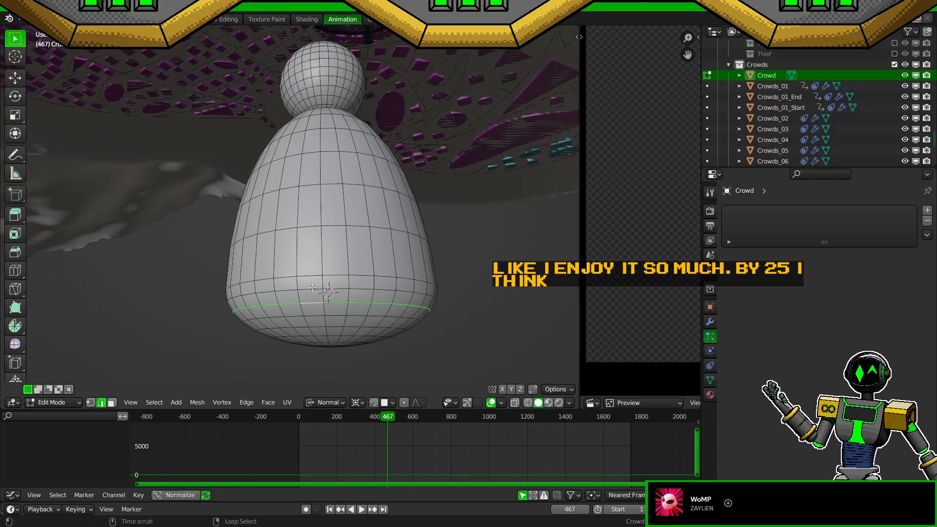
middle_drag(325, 336, 326, 297)
key(ctrl+s)
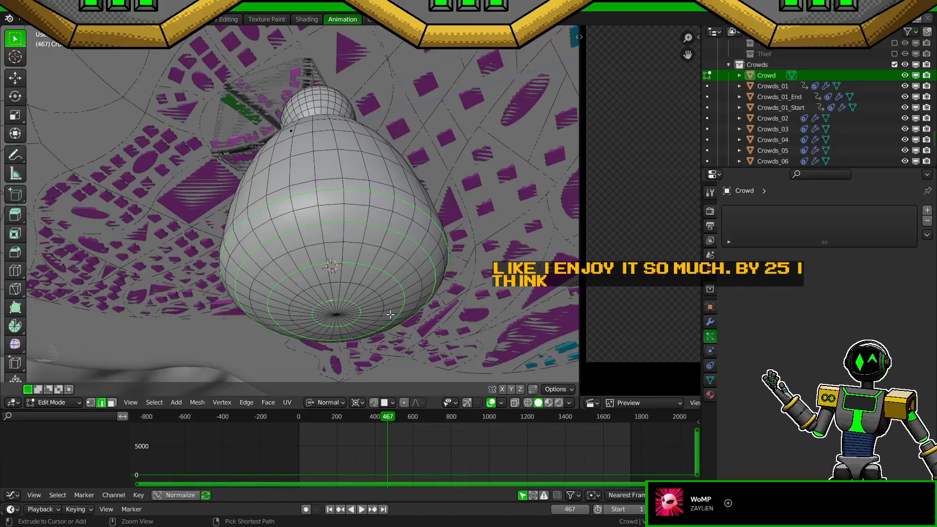
key(x)
click(389, 317)
middle_drag(387, 317, 380, 365)
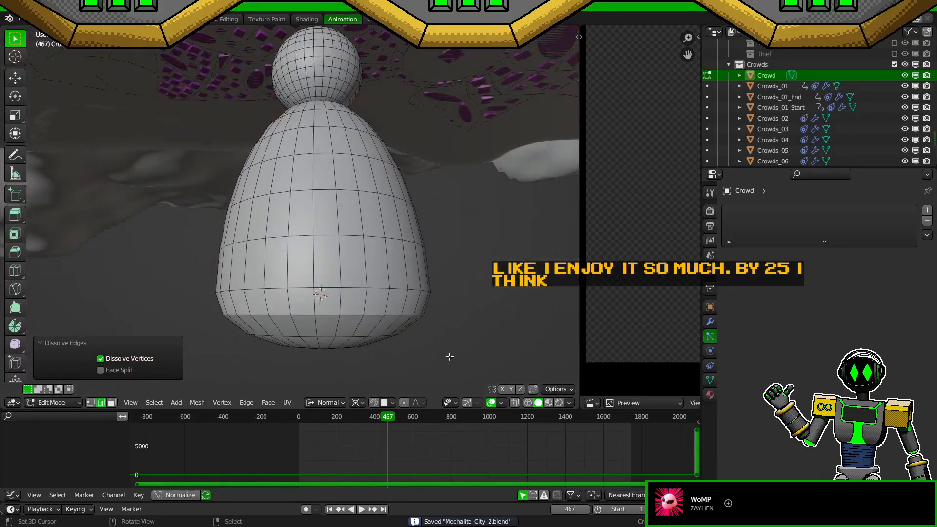
Step: Try Auto Smooth on the whole Crowd mesh and check its shading from below without overlays
key(a)
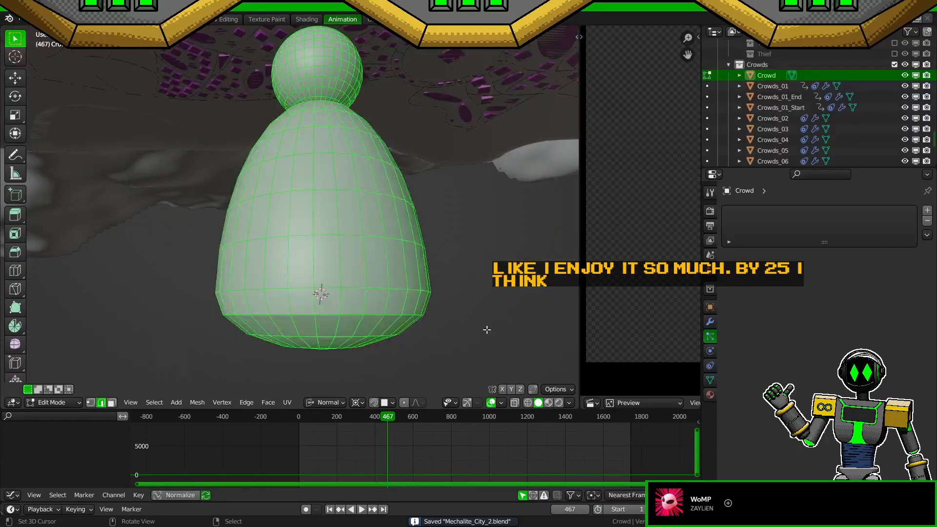
middle_drag(488, 331, 401, 333)
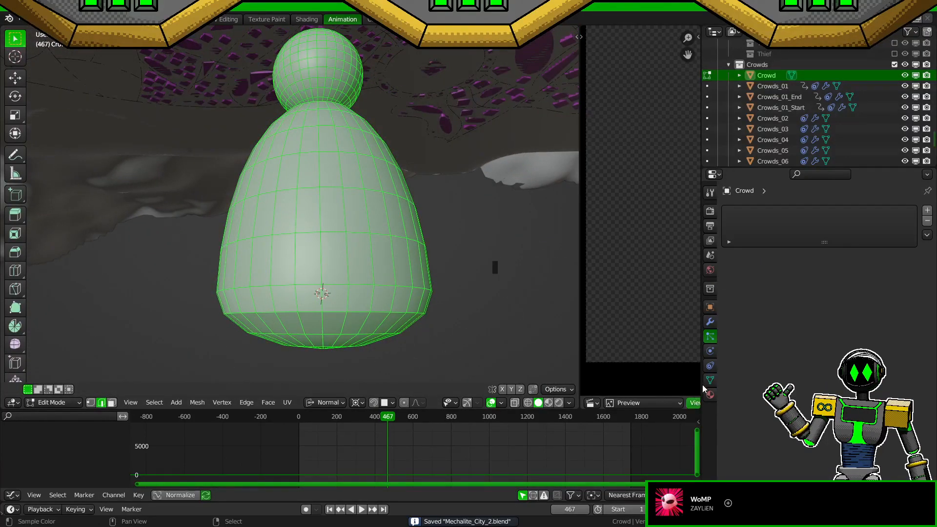
right_click(357, 323)
click(711, 380)
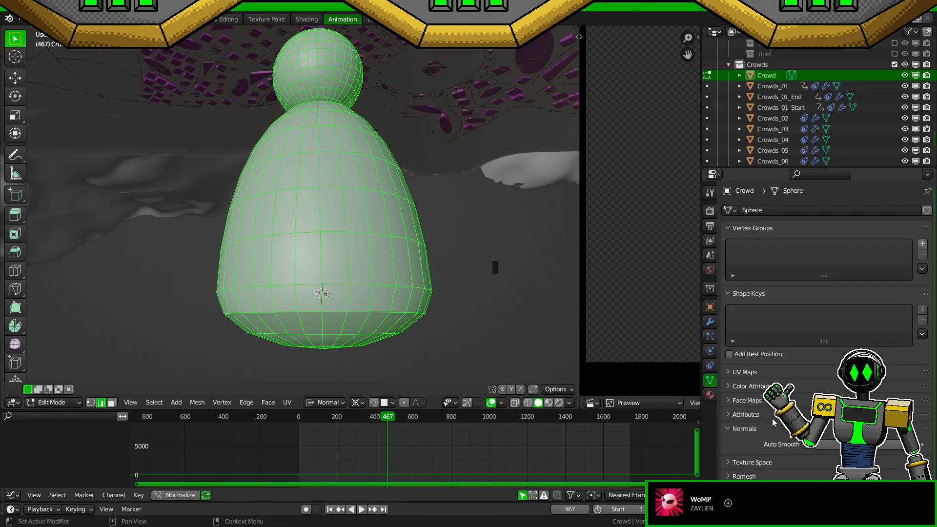
click(808, 445)
key(ctrl+s)
key(alt+shift+z)
mouse_move(423, 302)
middle_down()
mouse_move(439, 320)
mouse_move(413, 309)
middle_up()
scroll(439, 321, down, 2)
scroll(384, 311, up, 2)
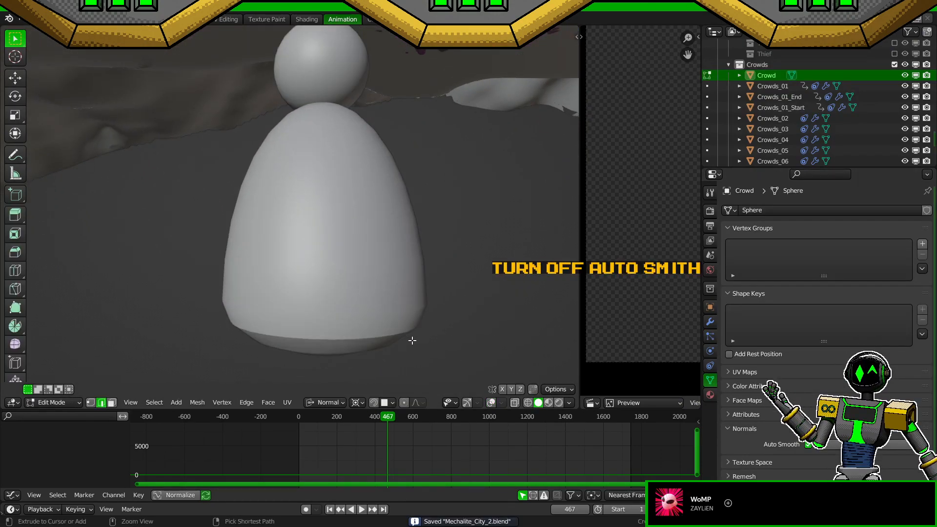
Step: Dissolve the edge loop around the lower rim of the Crowd figure's body and check the result without overlays
key(alt+shift+z)
alt+click(439, 302)
key(x)
click(446, 289)
key(alt+shift+z)
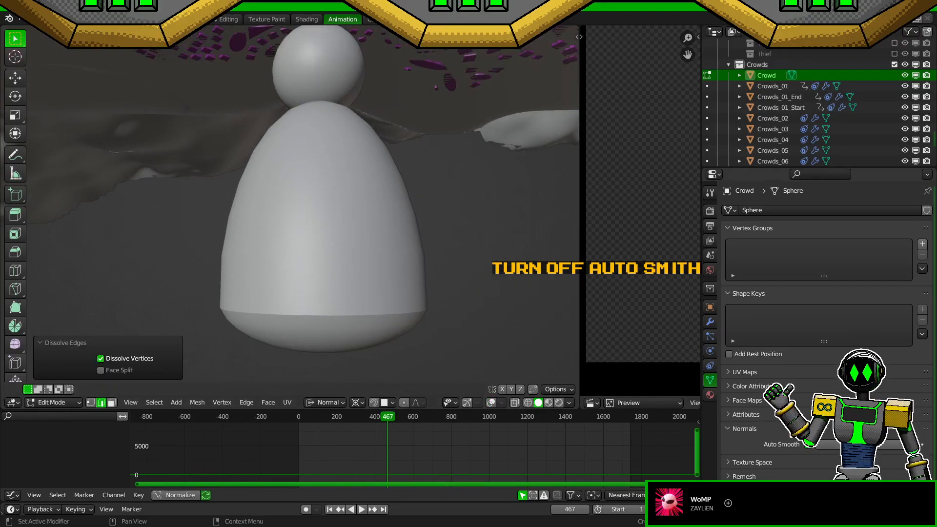
Step: Turn off Auto Smooth for the Crowd mesh, return to Object Mode with overlays on, and save the file
click(809, 446)
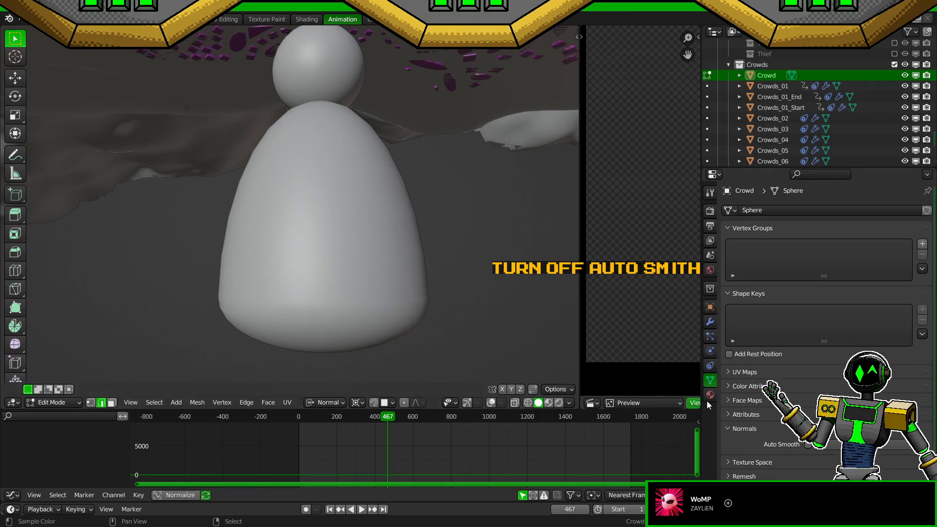
key(Tab)
key(ctrl+s)
key(alt+shift+z)
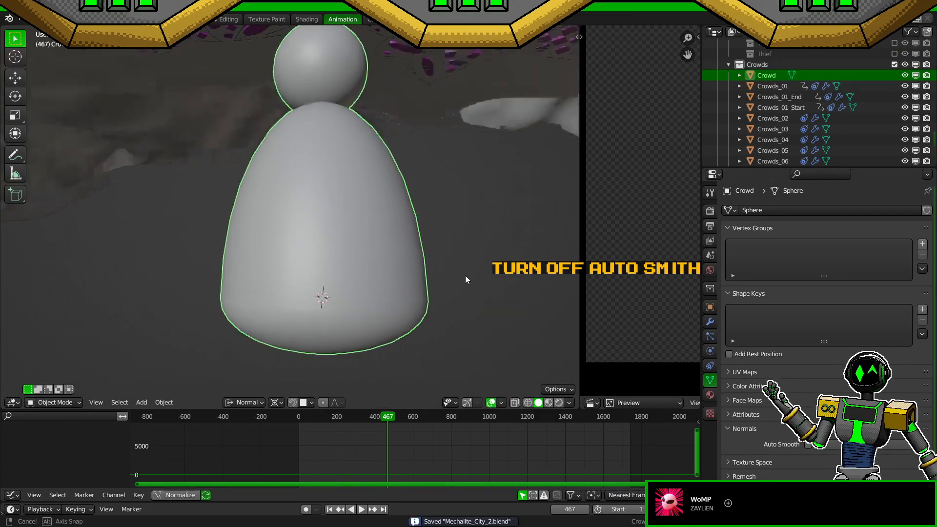
Step: Compare the reshaped Crowd figure with the crowd on the sidewalk as seen through the camera
scroll(456, 254, down, 4)
key(KP_0)
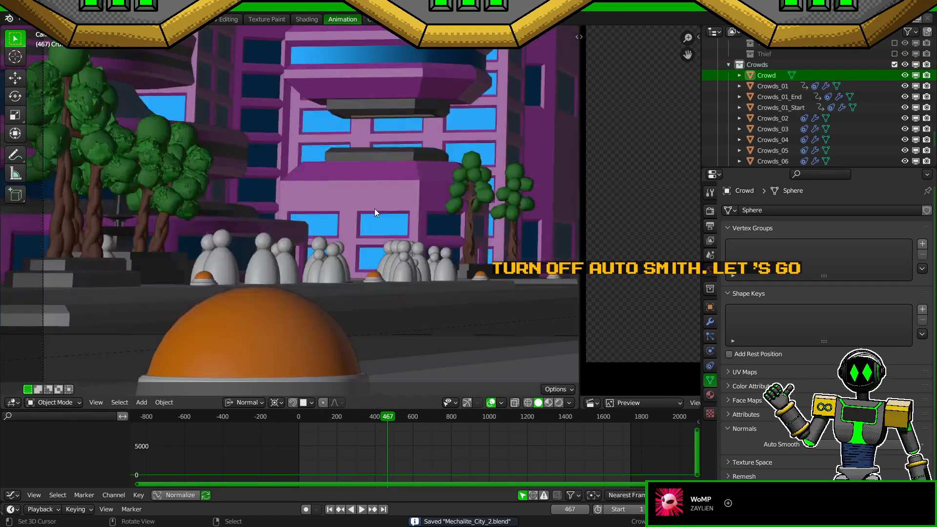
scroll(355, 281, up, 1)
shift+middle_drag(332, 289, 409, 294)
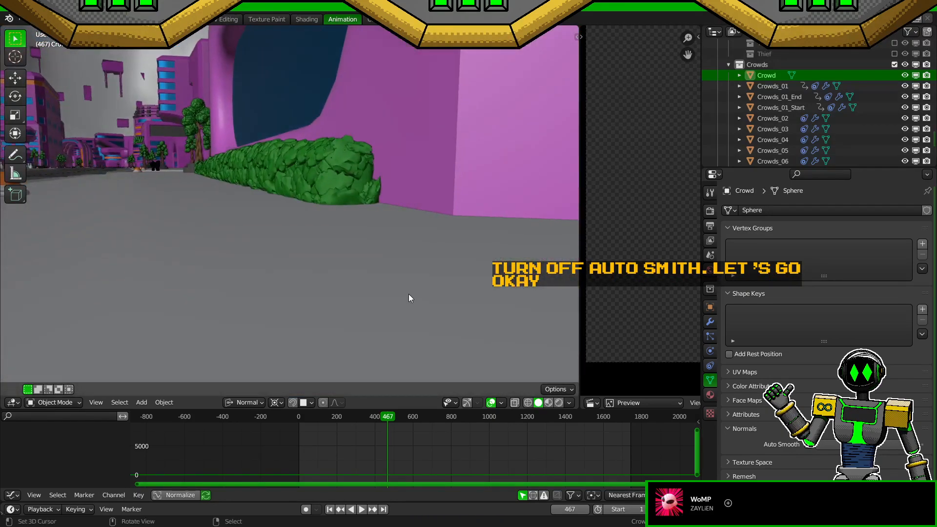
key(KP_Divide)
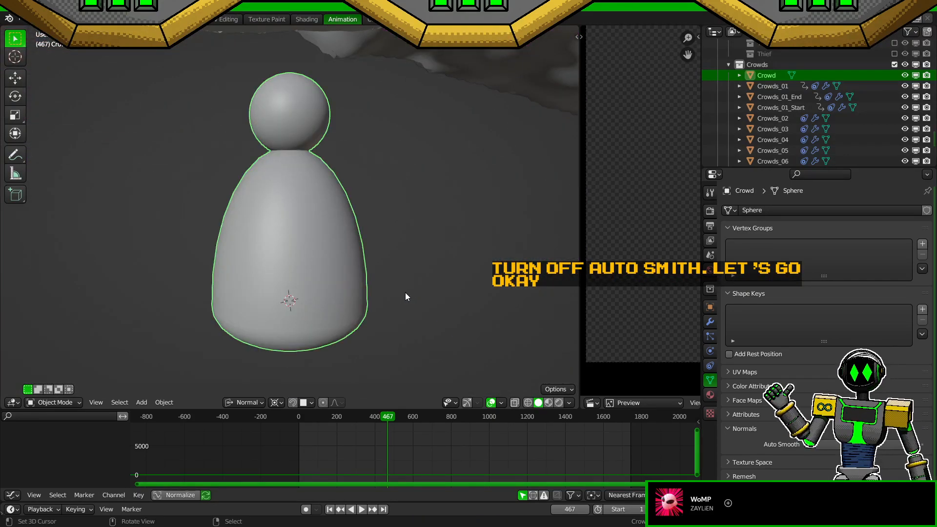
key(KP_0)
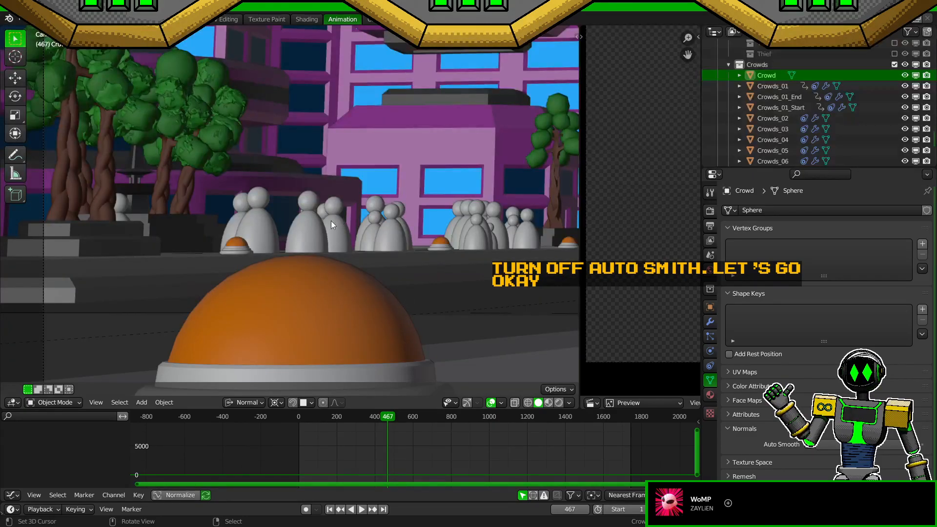
Step: Examine the Crowds_01 figures along the sidewalk and through the camera, inspect the source Crowd figure again, and save the file
click(294, 228)
key(KP_Decimal)
middle_drag(294, 229, 390, 266)
scroll(477, 356, up, 4)
key(ctrl+s)
scroll(461, 312, up, 4)
middle_drag(462, 312, 383, 276)
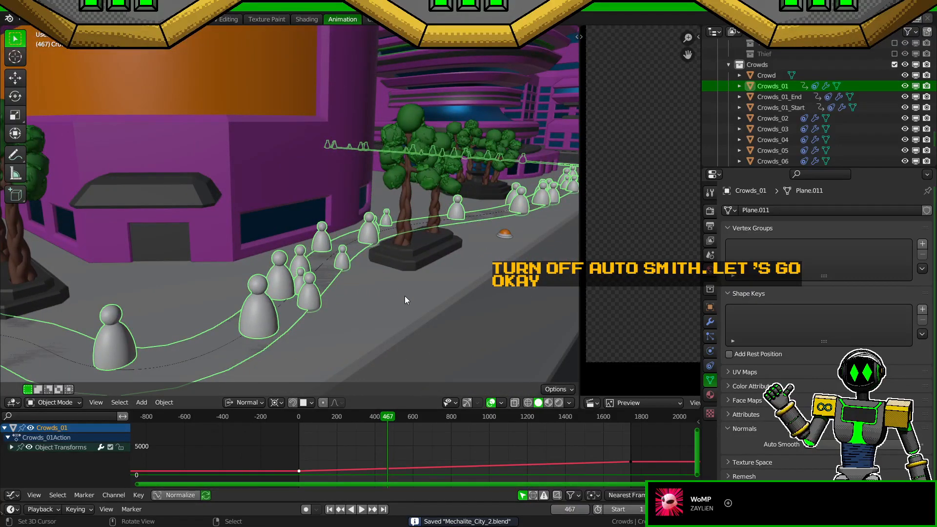
key(KP_Decimal)
key(KP_0)
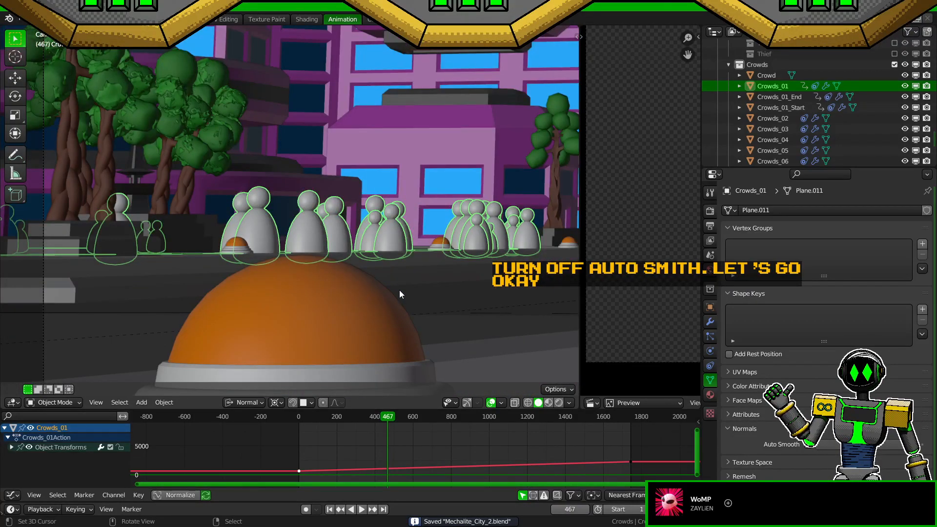
click(776, 77)
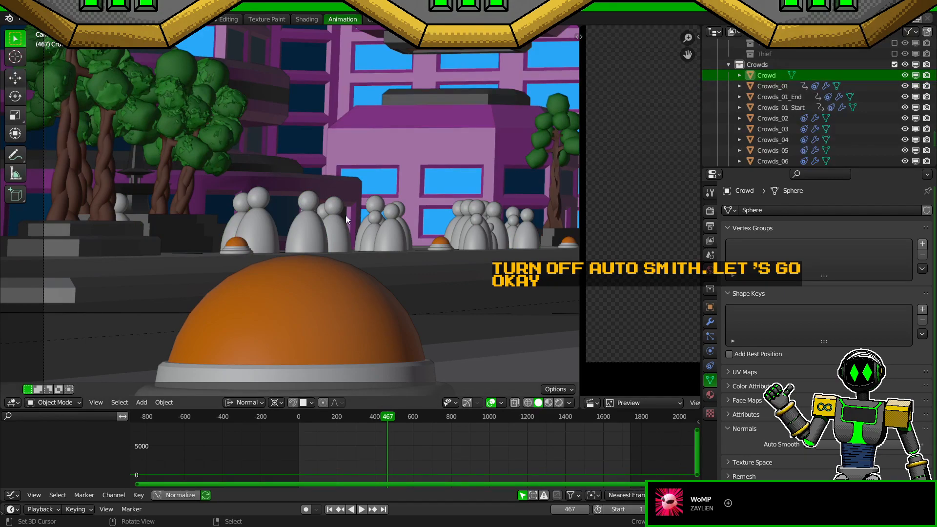
key(KP_Decimal)
key(ctrl+s)
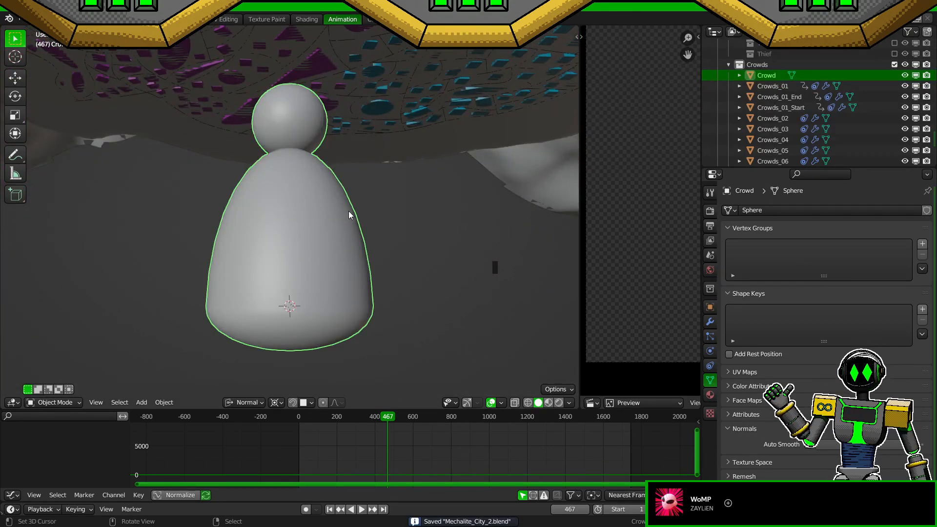
Step: Go back to frame 1, show the particle settings of Crowds_01 with Velocity expanded, and frame its figures at the street corner
click(330, 509)
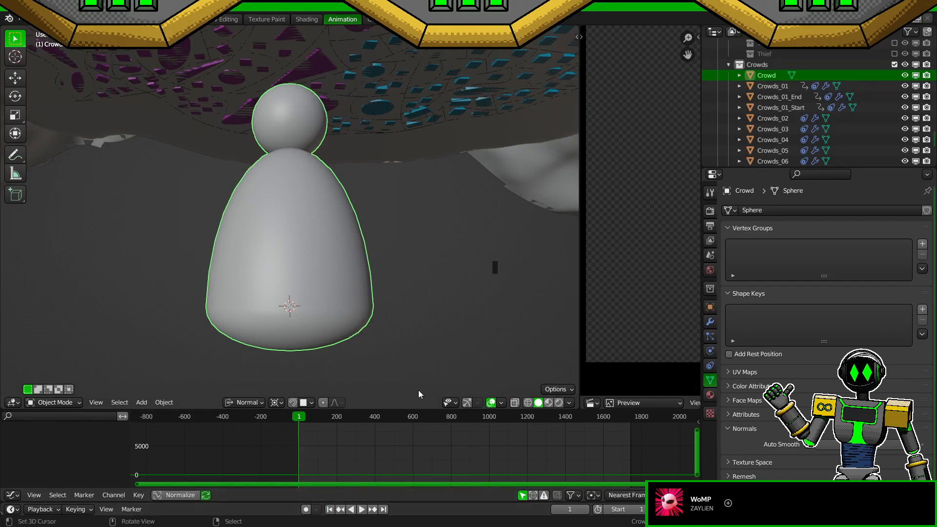
click(773, 86)
key(KP_Decimal)
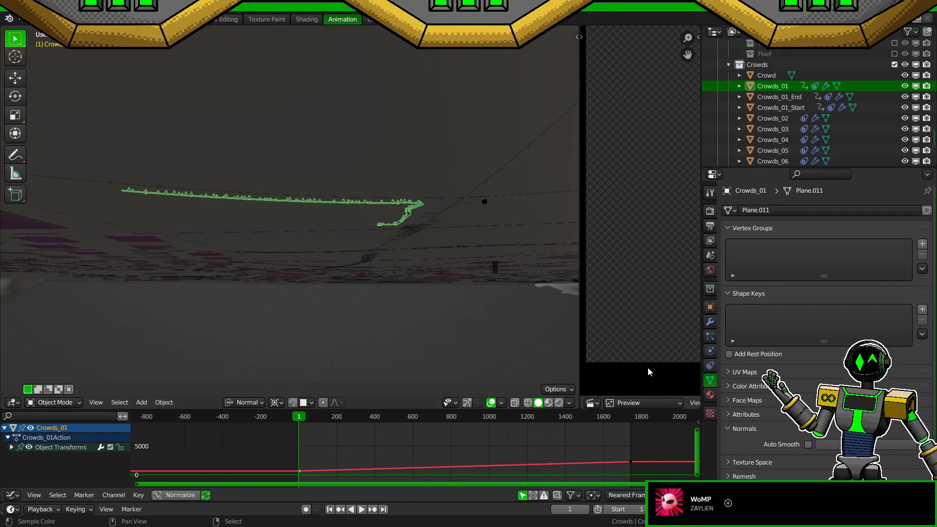
click(710, 325)
click(712, 336)
middle_drag(487, 300, 458, 298)
scroll(776, 425, down, 6)
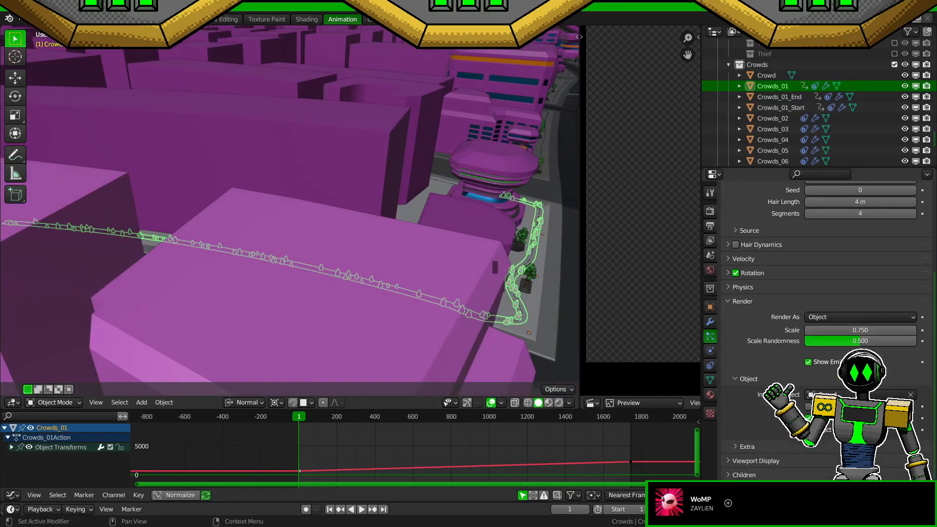
scroll(739, 292, up, 2)
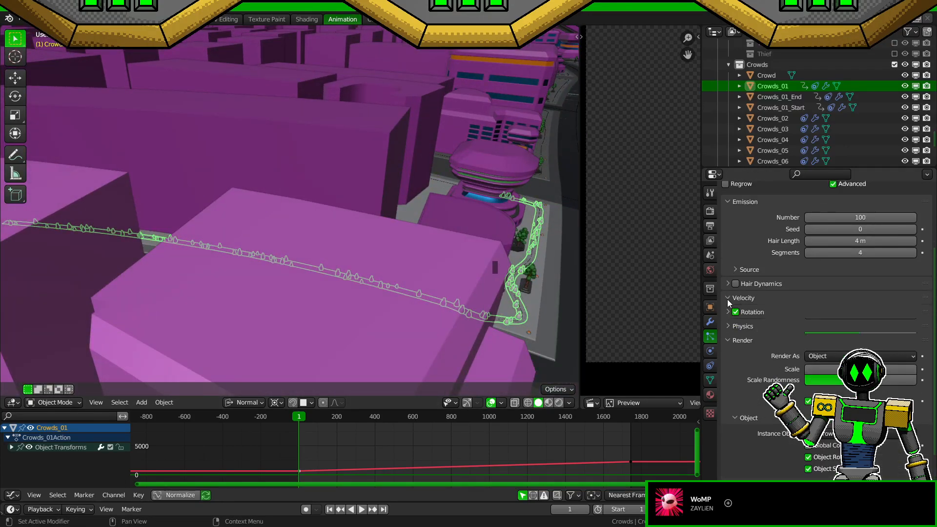
middle_drag(532, 300, 492, 265)
scroll(506, 301, up, 3)
scroll(492, 267, up, 7)
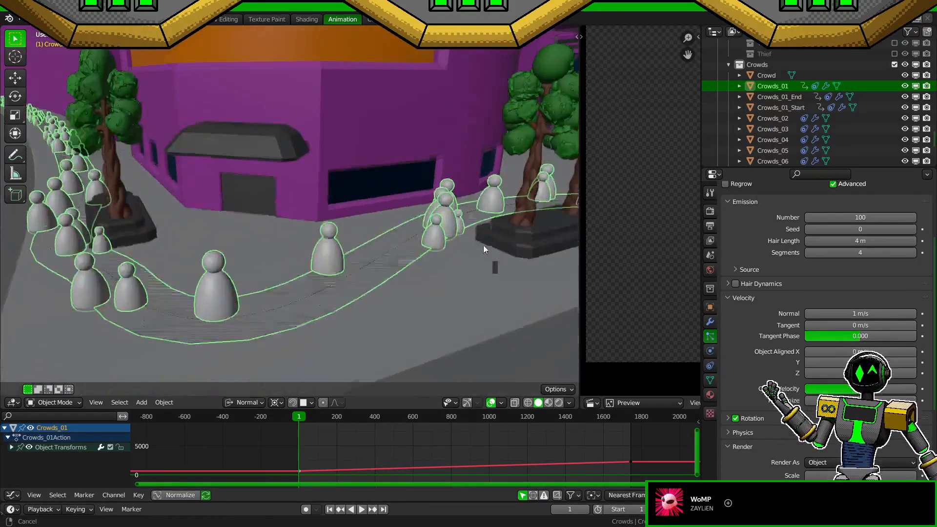
Step: Set the Crowds_01 particle render scale to 0.625, adjust the size variation of its figures, and save the file
mouse_move(849, 400)
mouse_down()
mouse_move(879, 400)
mouse_move(849, 400)
mouse_up()
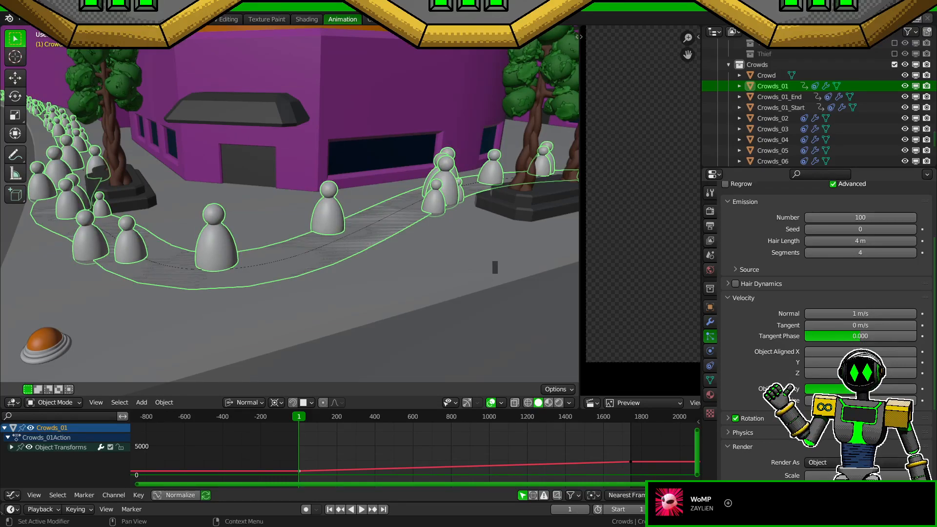
text(.625)
key(Return)
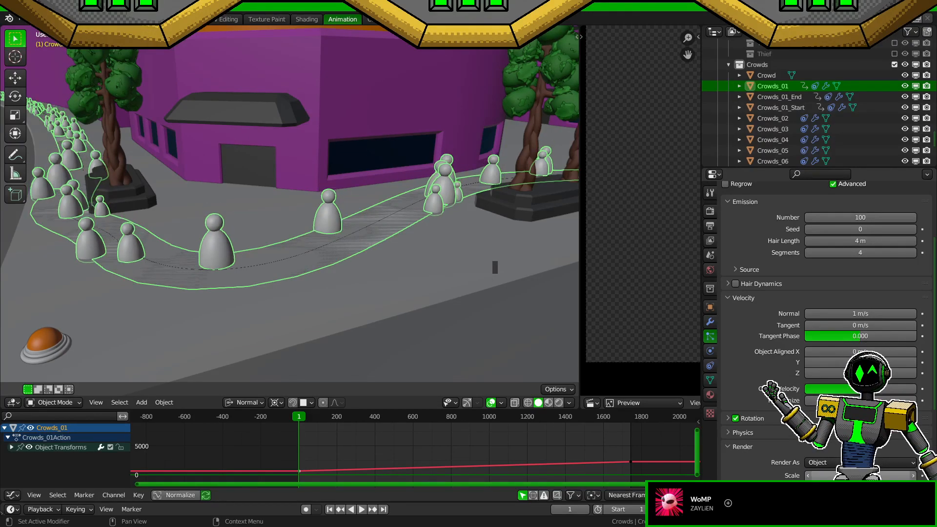
drag(851, 400, 859, 401)
click(859, 400)
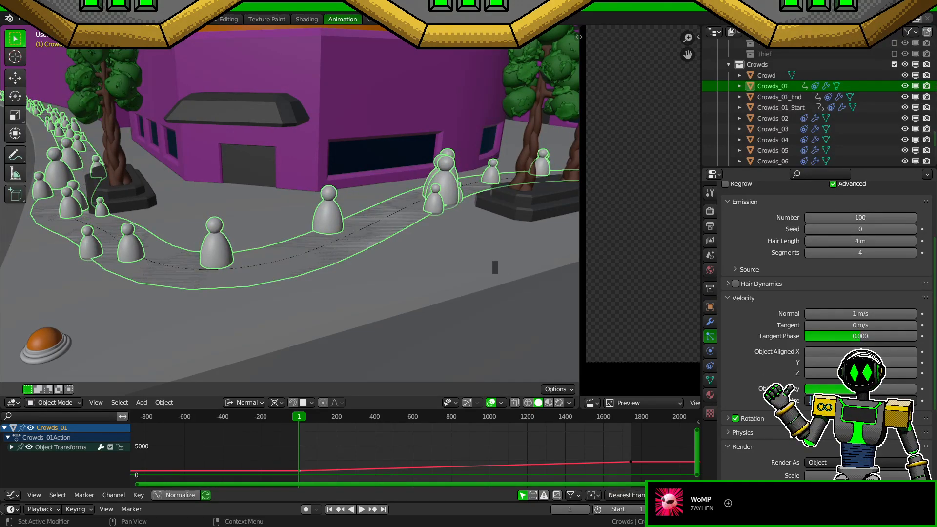
middle_drag(287, 183, 334, 255)
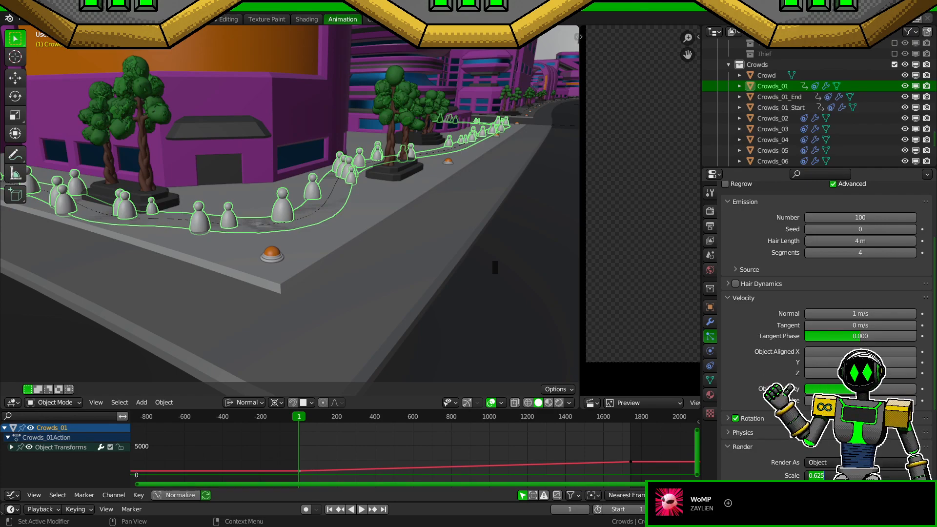
key(ctrl+s)
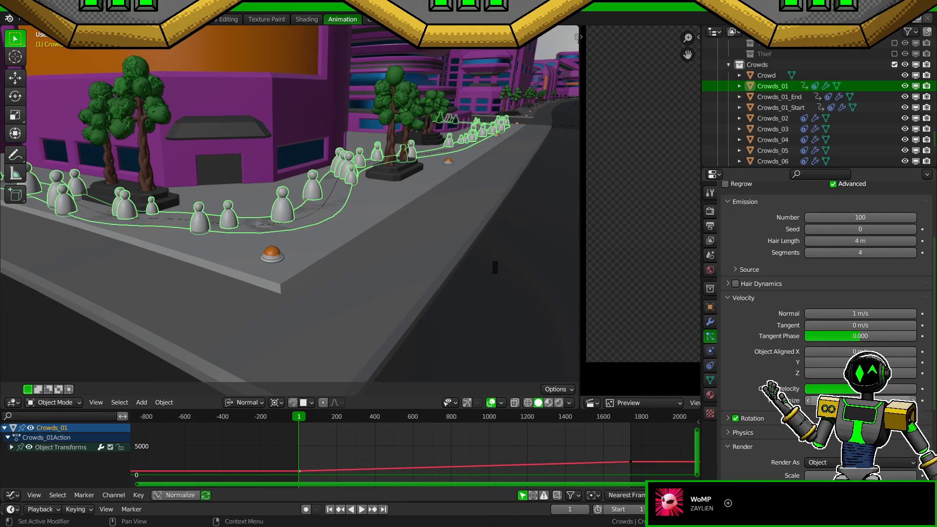
key(Return)
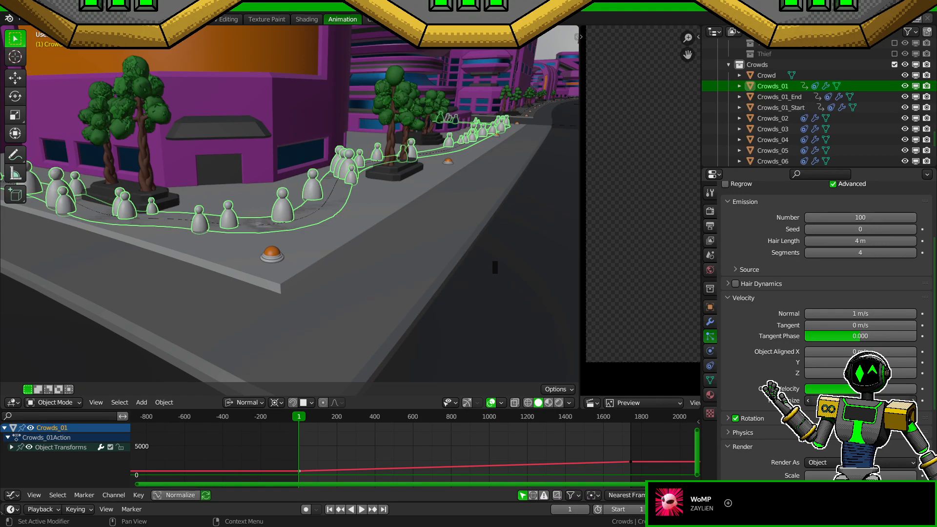
key(ctrl+s)
middle_drag(425, 182, 410, 197)
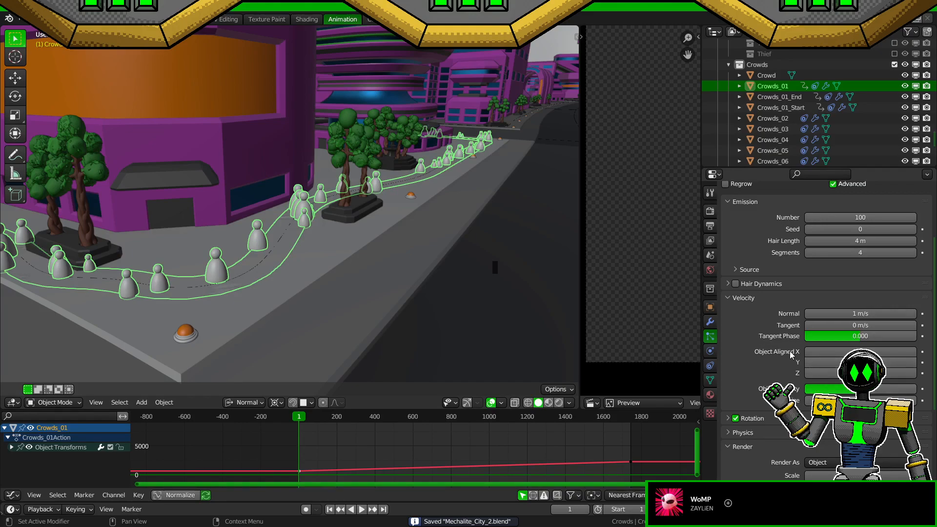
Step: Set the Crowds_01 hair segments to 2 and the hair length to 4.38 m, and save the file
click(810, 256)
click(810, 256)
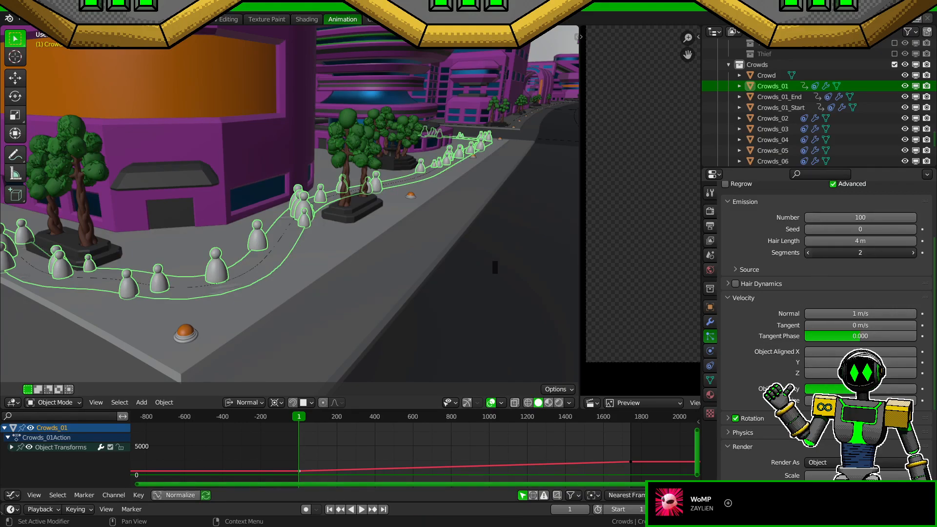
mouse_move(806, 236)
mouse_down()
mouse_move(789, 237)
mouse_move(806, 237)
mouse_up()
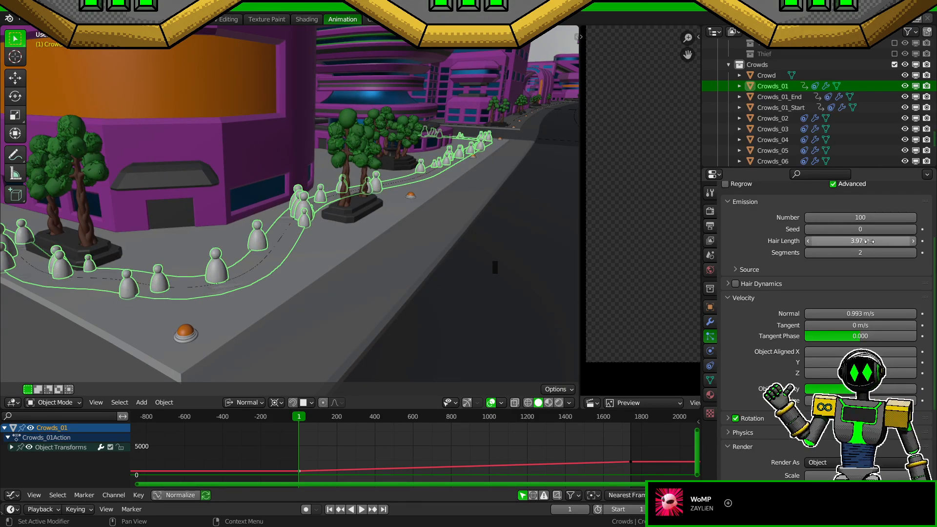
click(871, 245)
text(4)
key(Return)
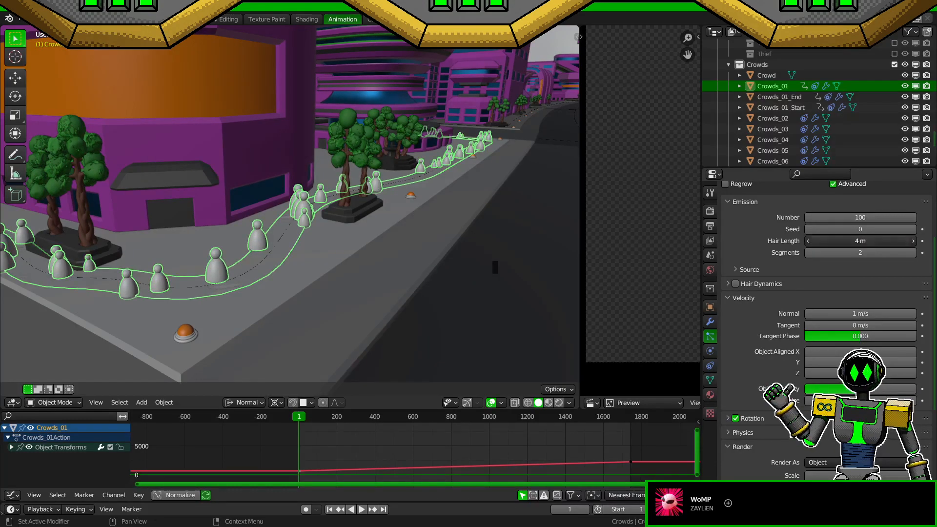
text(.38)
key(Return)
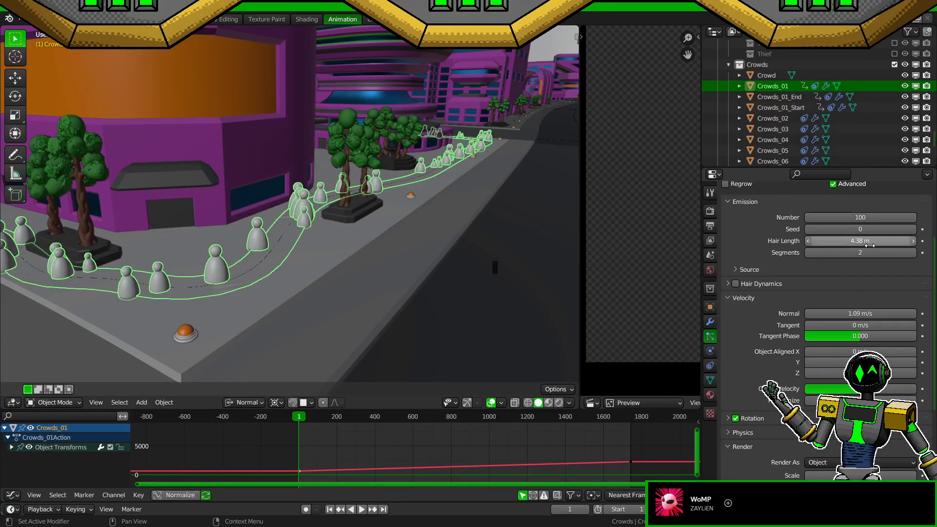
key(ctrl+s)
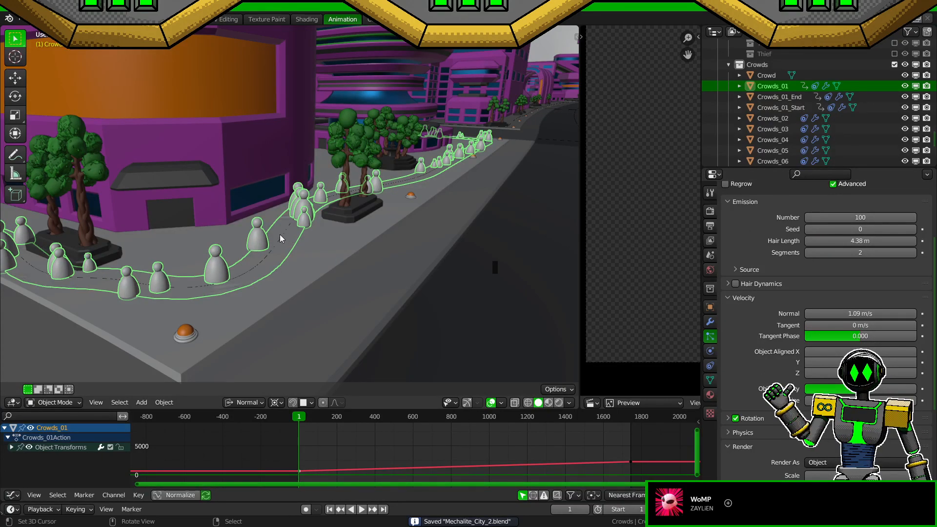
Step: Select Armature_A-M on the opposite street corner and move it horizontally onto the sidewalk beside a crowd figure for a size comparison
scroll(816, 128, down, 5)
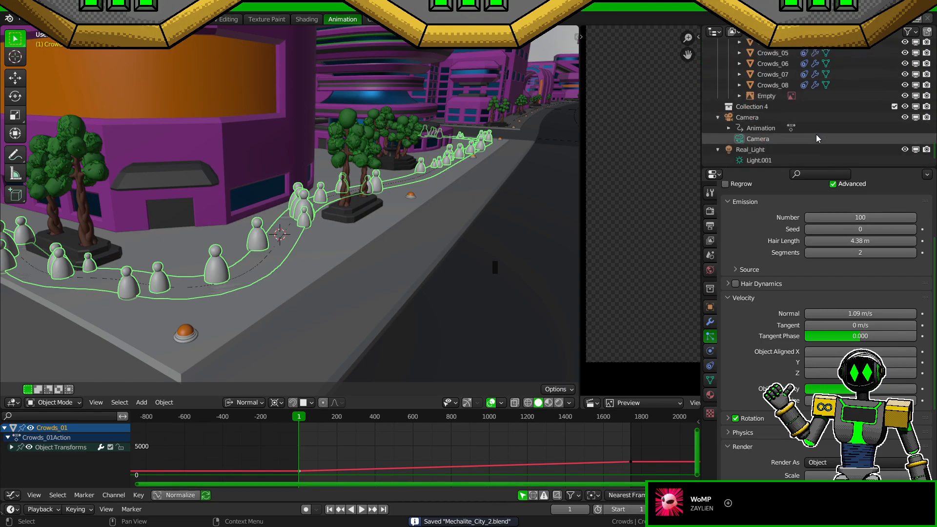
scroll(402, 216, down, 4)
mouse_move(402, 216)
shift+middle_down()
mouse_move(302, 224)
mouse_move(391, 220)
shift+middle_up()
scroll(337, 285, down, 4)
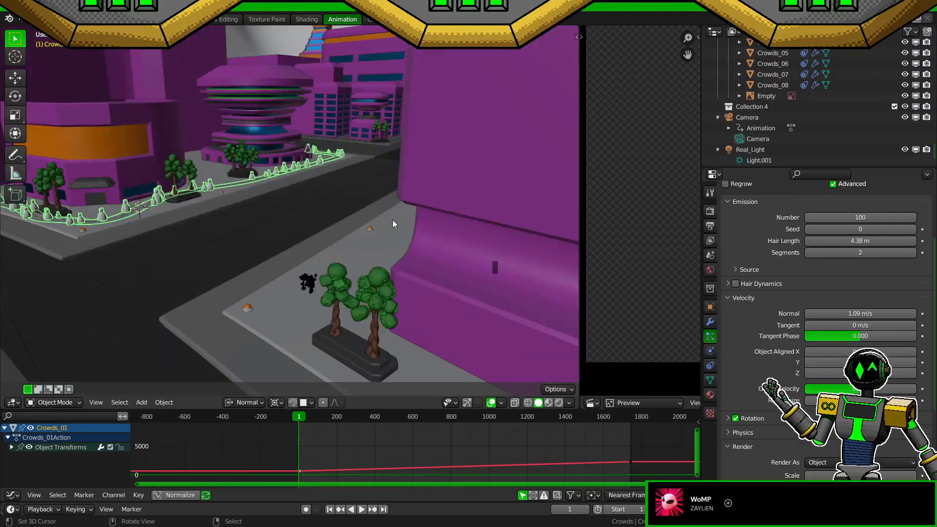
right_click(309, 286)
scroll(270, 253, up, 4)
shift+middle_drag(271, 253, 380, 265)
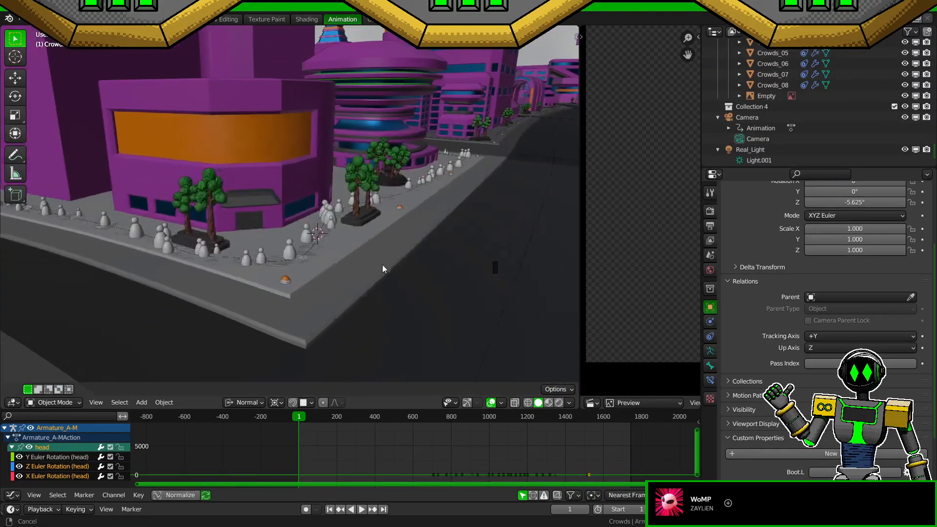
scroll(449, 282, up, 5)
scroll(449, 284, down, 6)
key(s)
key(shift+z)
key(Escape)
key(g)
key(shift+z)
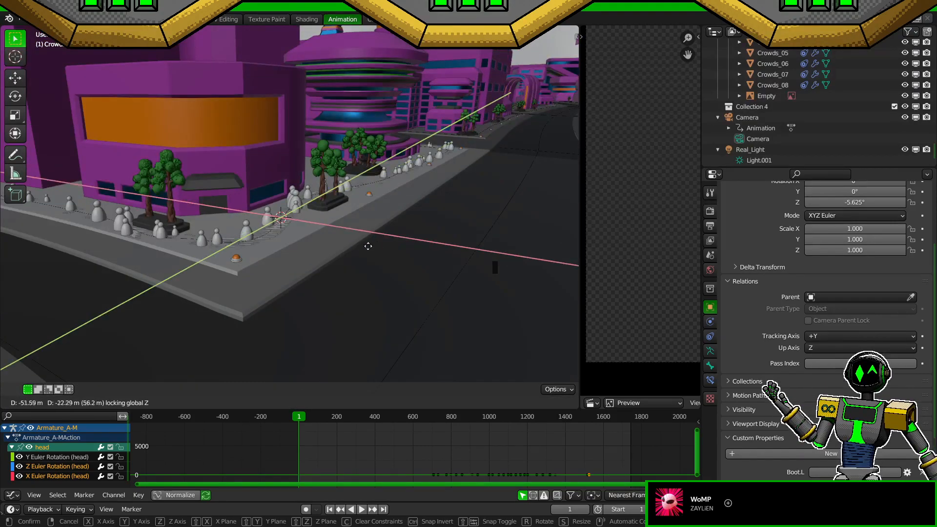
click(274, 202)
Step: Compare the armature's size with the crowd figures up close, undo its move, and save the file
scroll(318, 236, up, 6)
scroll(330, 232, down, 3)
shift+middle_drag(352, 210, 356, 216)
scroll(358, 215, up, 3)
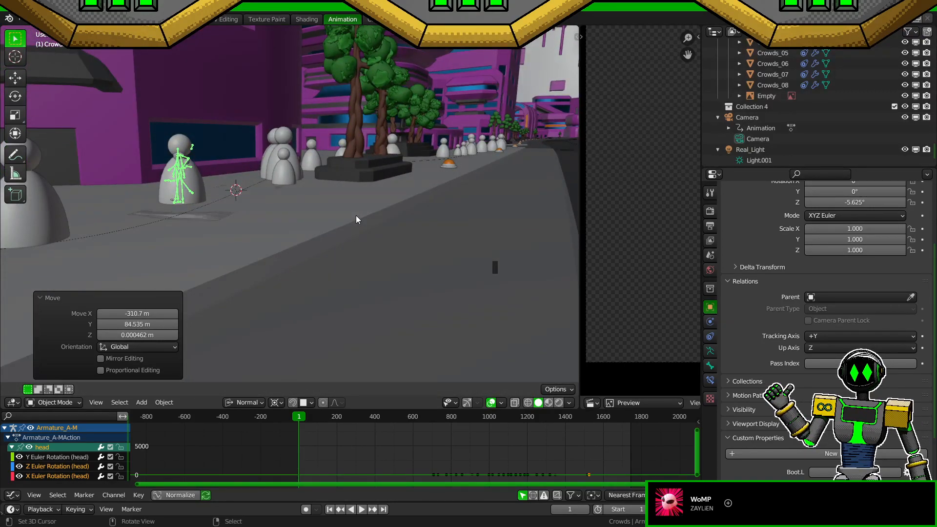
click(356, 215)
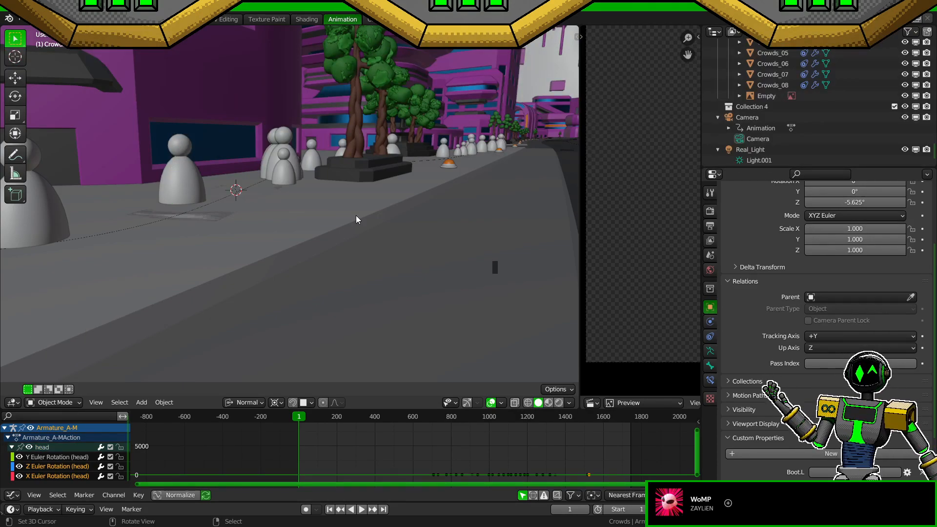
key(ctrl+s)
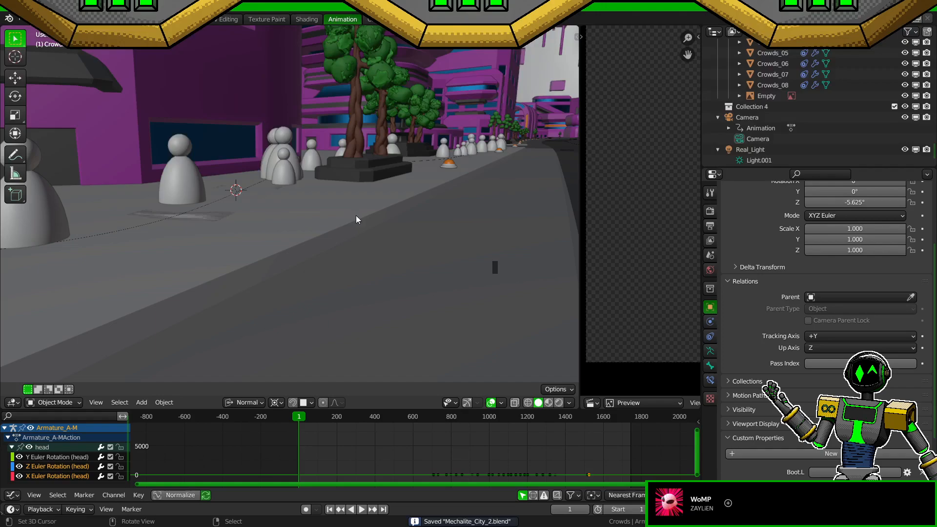
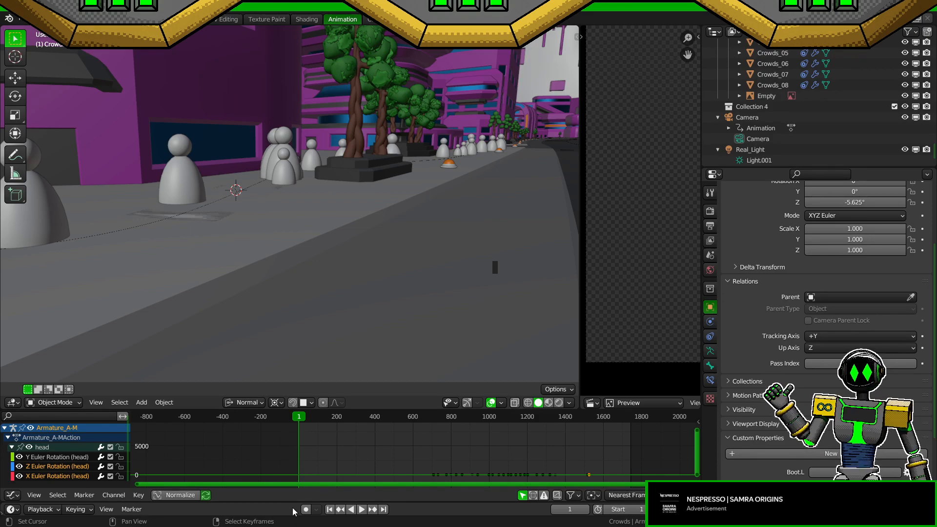
Step: Save the file, view the sidewalk from above, and open the Crowd_01 path curve in Edit Mode
middle_drag(281, 169, 336, 251)
scroll(332, 259, down, 4)
key(ctrl+s)
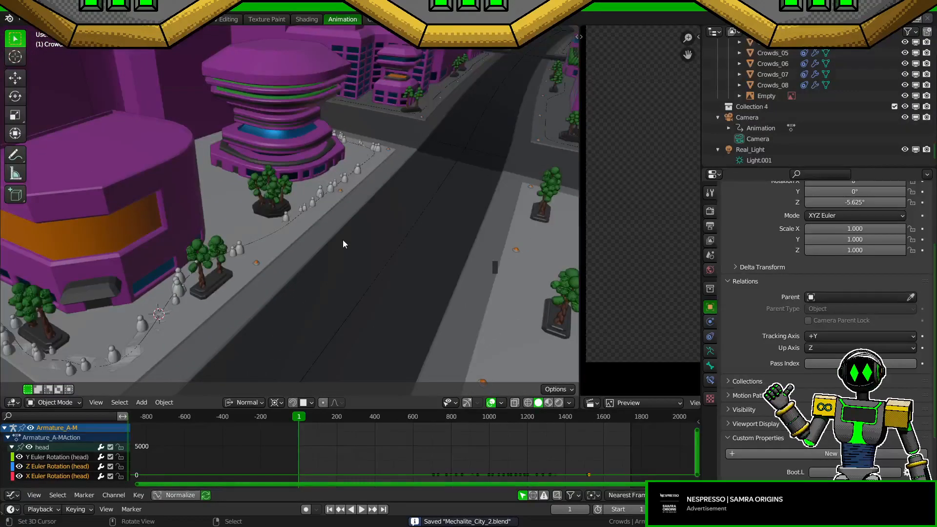
scroll(343, 240, up, 2)
middle_drag(432, 194, 335, 277)
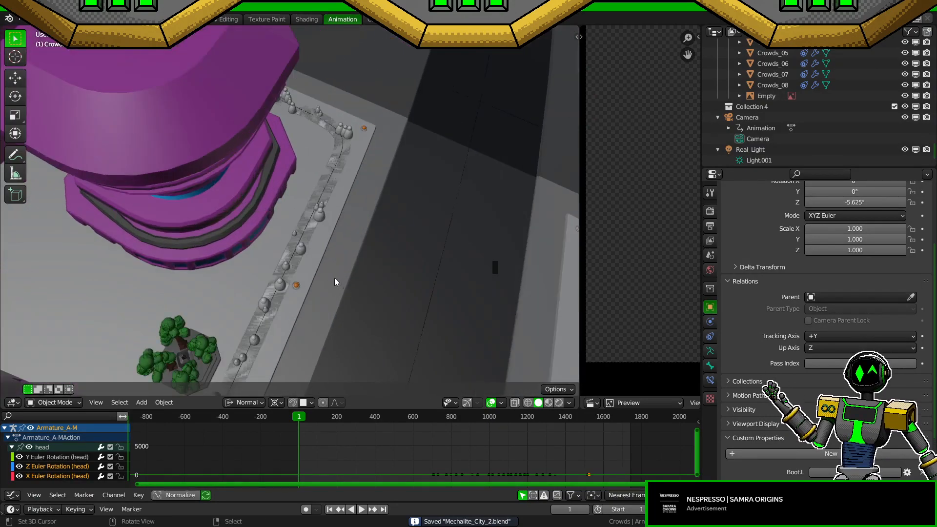
click(304, 237)
click(304, 237)
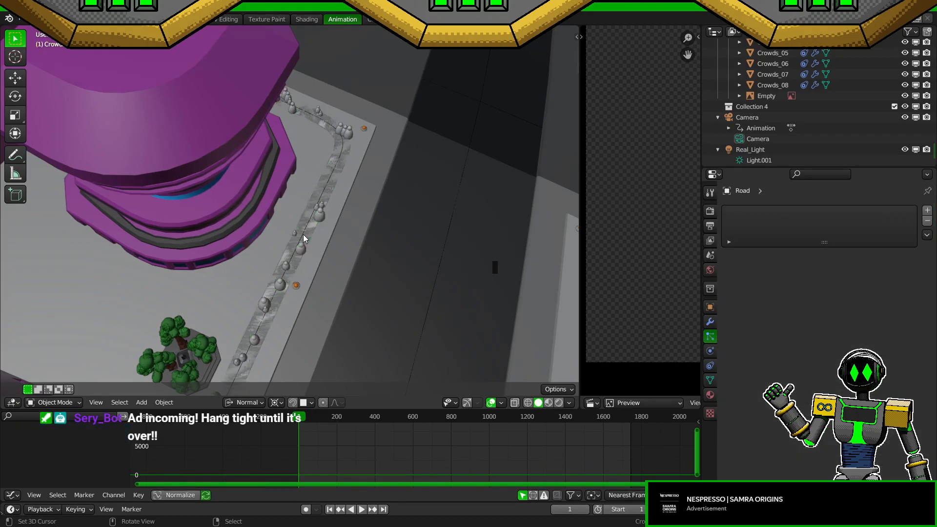
click(303, 235)
key(Tab)
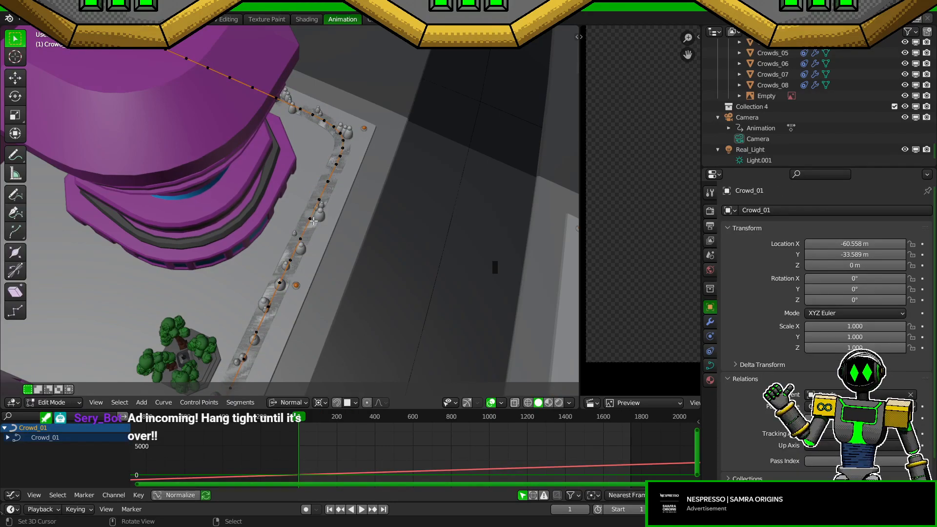
Step: Change the transform pivot point for editing the Crowd_01 curve's control point beside the round building, and save the file
key(g)
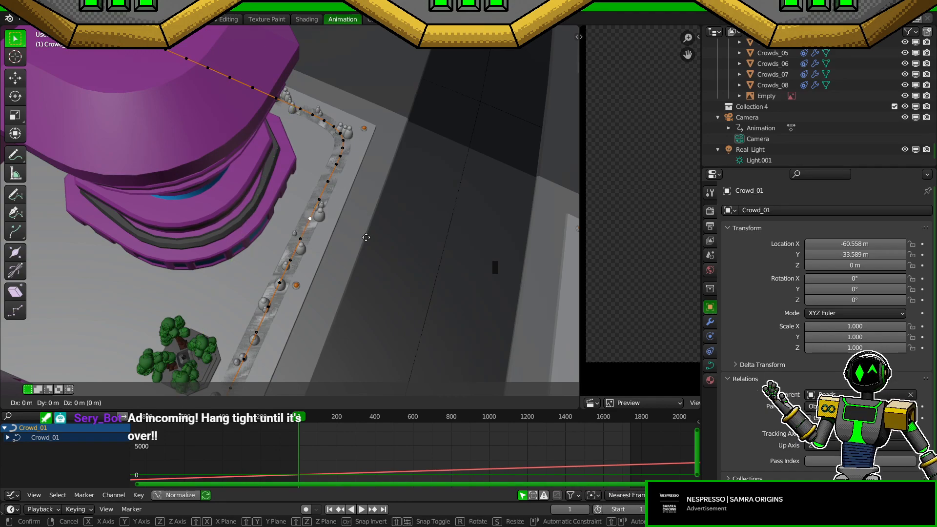
key(Escape)
click(321, 403)
click(336, 355)
key(g)
key(y)
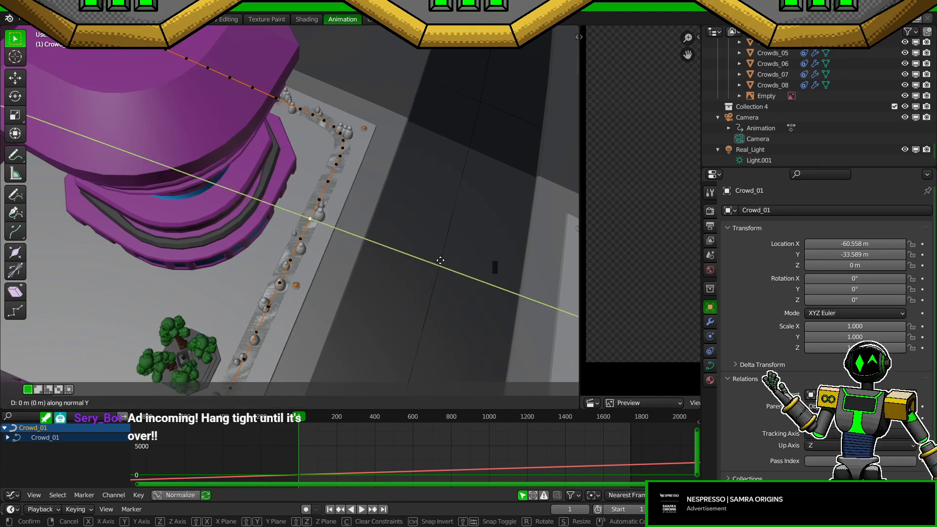
key(Escape)
middle_drag(357, 284, 348, 250)
key(ctrl+s)
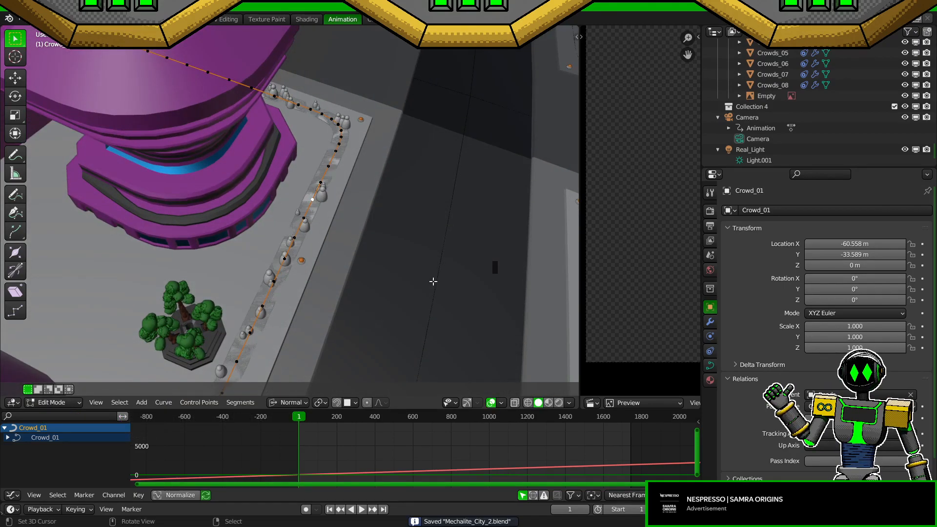
Step: Shift the selected Crowd_01 control point along normal Y with smooth proportional editing
key(g)
key(y)
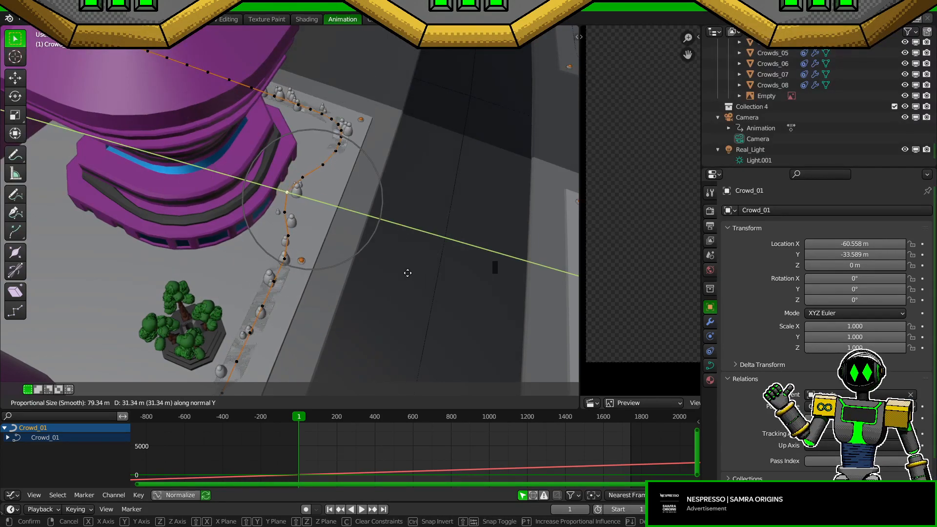
key(Escape)
key(g)
key(y)
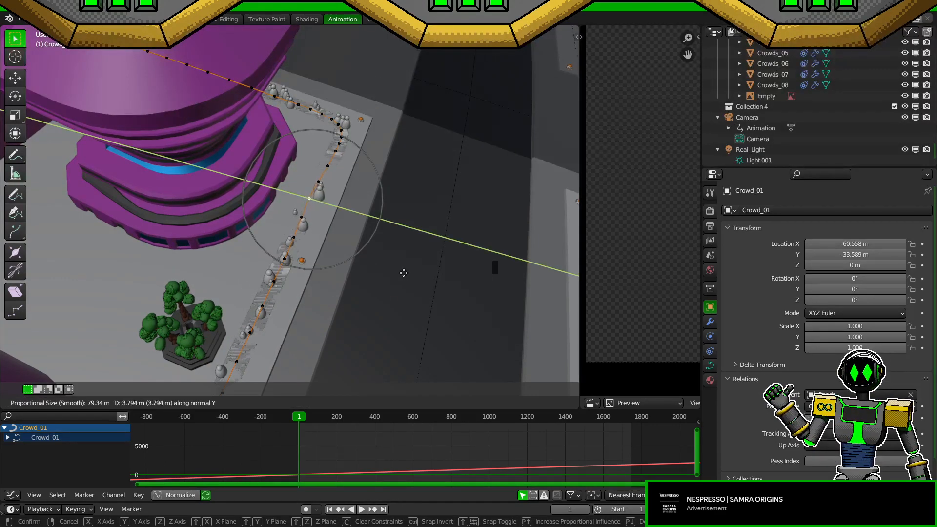
click(389, 265)
middle_drag(389, 264, 394, 283)
key(g)
key(y)
right_click(396, 215)
key(s)
key(shift+z)
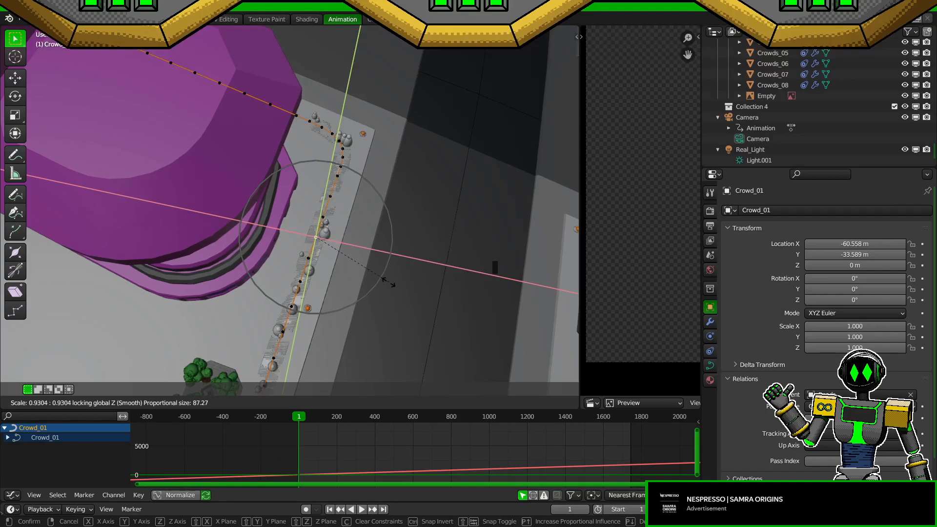
right_click(387, 283)
key(g)
key(shift+z)
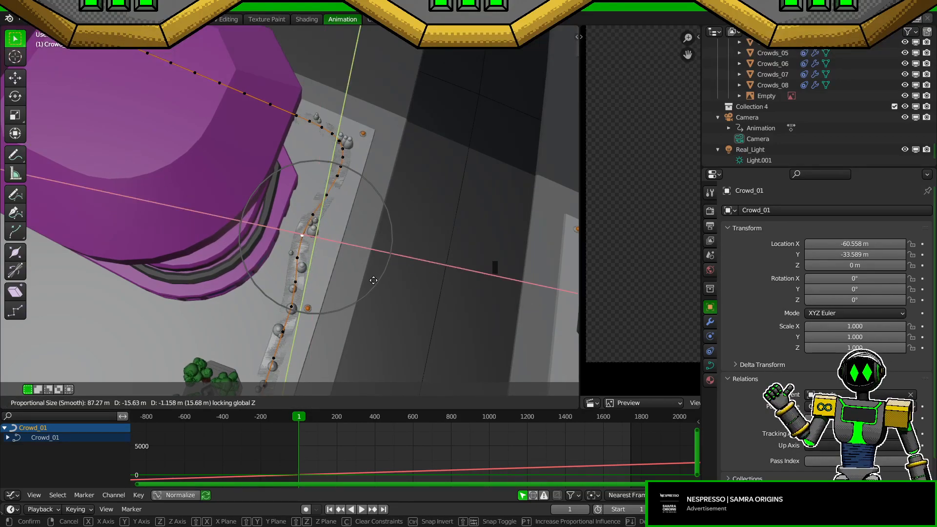
right_click(336, 287)
Step: Move two adjacent Crowd_01 control points horizontally by about -14.25 m in X and 1.21 m in Y with proportional size 87.275, and leave Edit Mode
key(g)
key(shift+z)
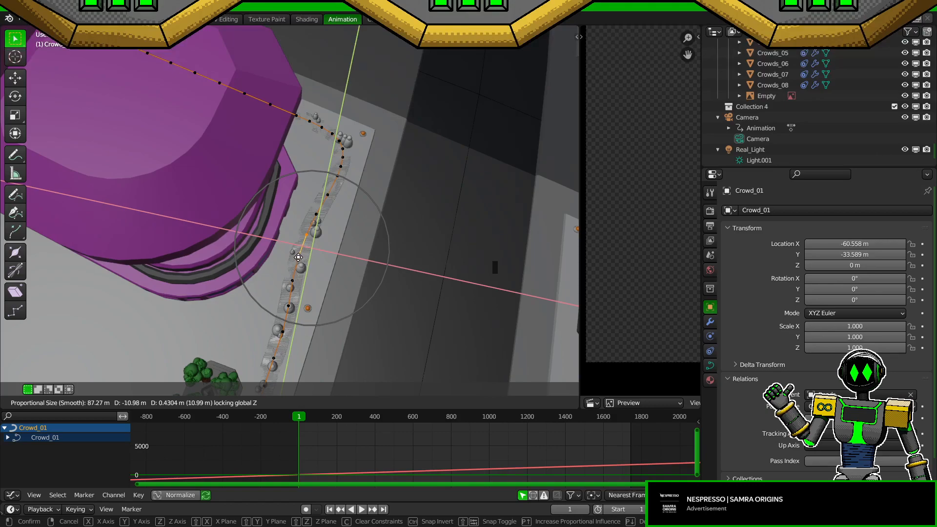
click(276, 244)
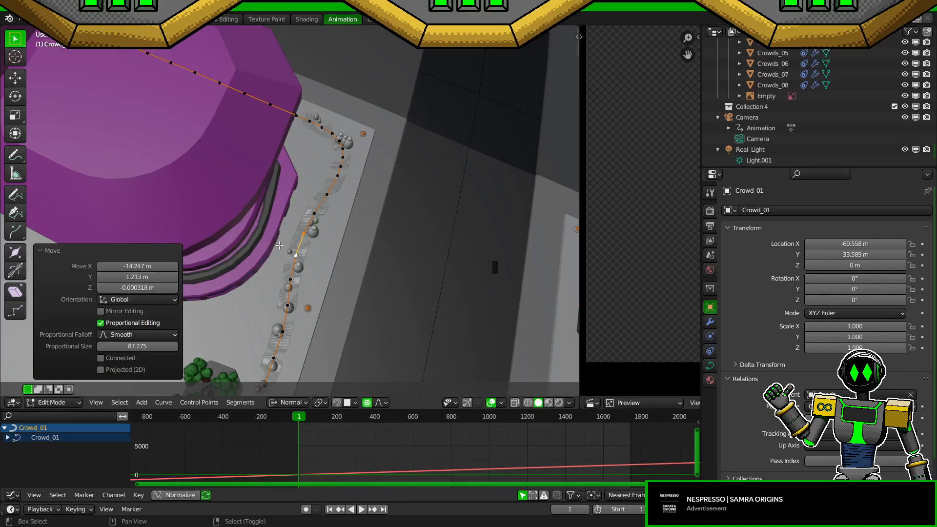
key(Tab)
Step: Select the whole Crowds_01 strip mesh in Edit Mode and save the file
click(299, 253)
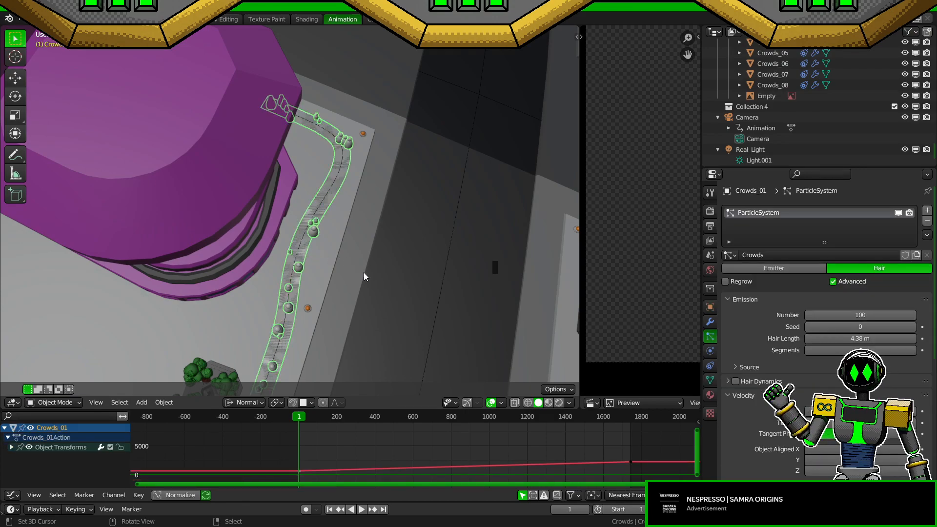
key(Tab)
key(a)
middle_drag(364, 276, 419, 246)
key(s)
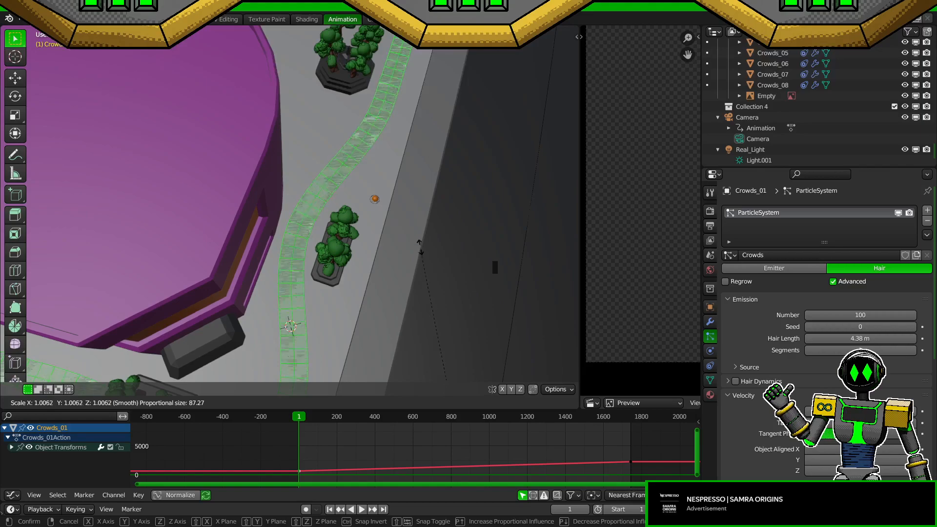
right_click(423, 176)
key(ctrl+s)
scroll(380, 281, down, 6)
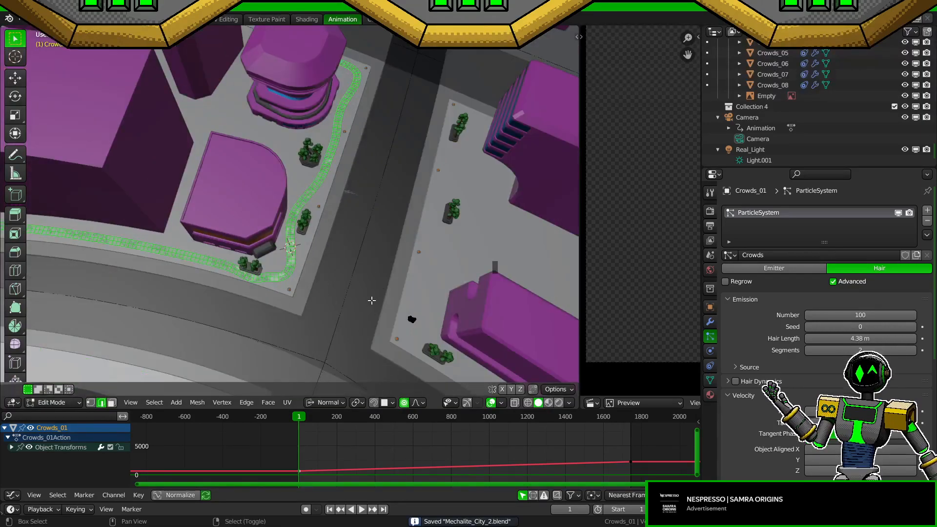
scroll(371, 305, up, 5)
key(s)
key(x)
right_click(362, 255)
key(s)
key(y)
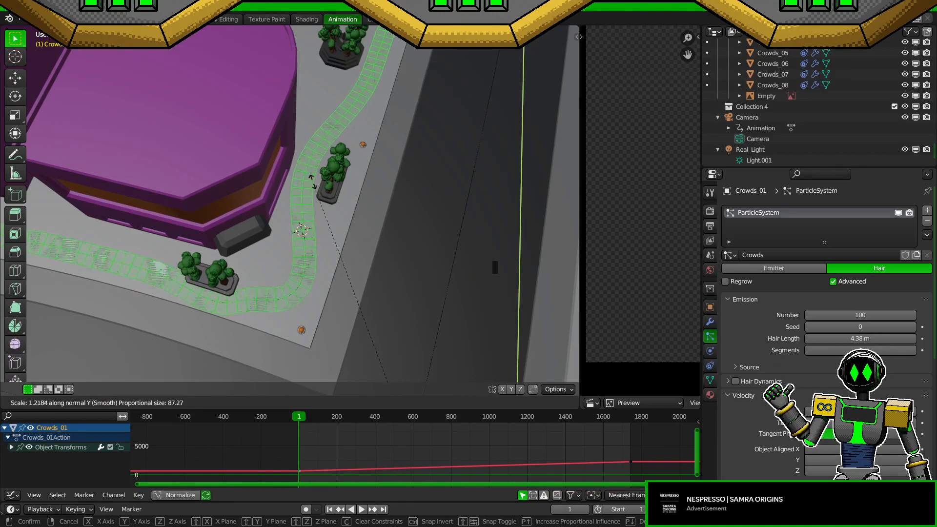
right_click(313, 202)
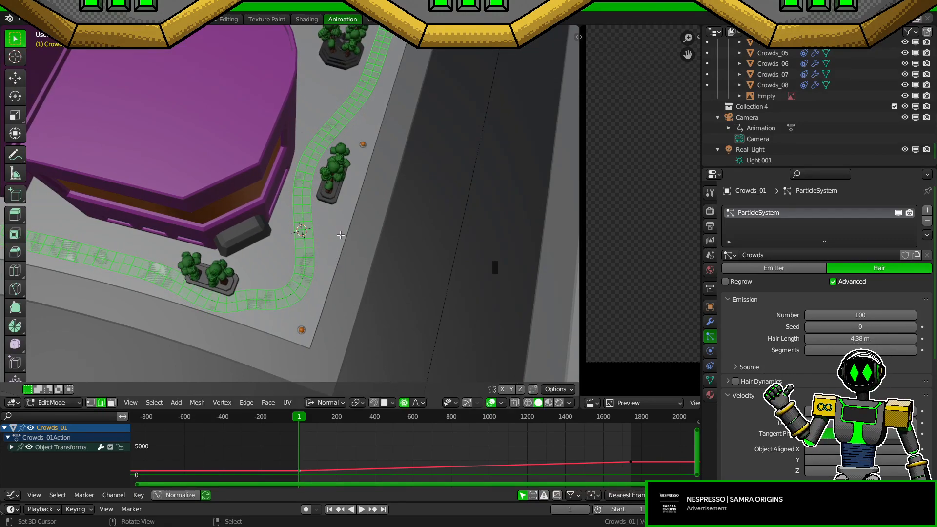
key(s)
key(y)
right_click(330, 186)
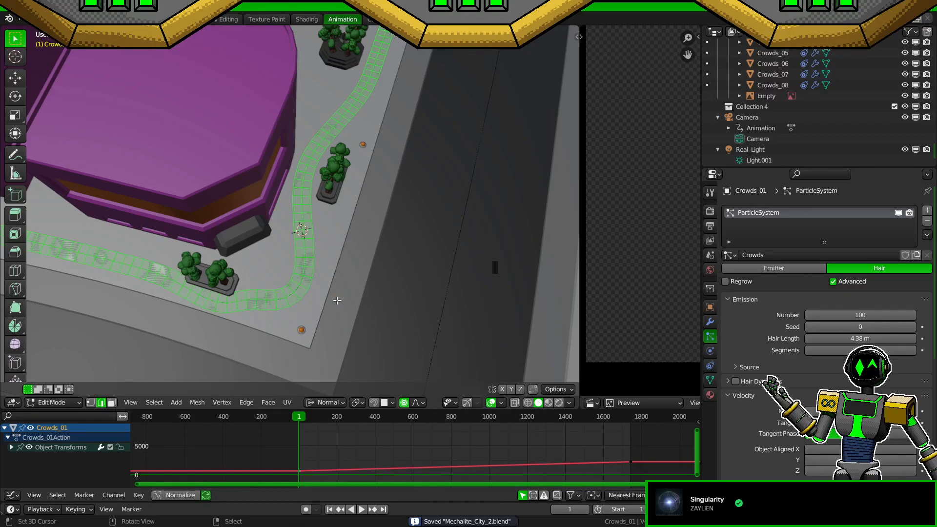
Step: Scale the whole Crowds_01 strip by 1.125 along normal Y, leave Edit Mode, and save the file
key(s)
key(y)
key(y)
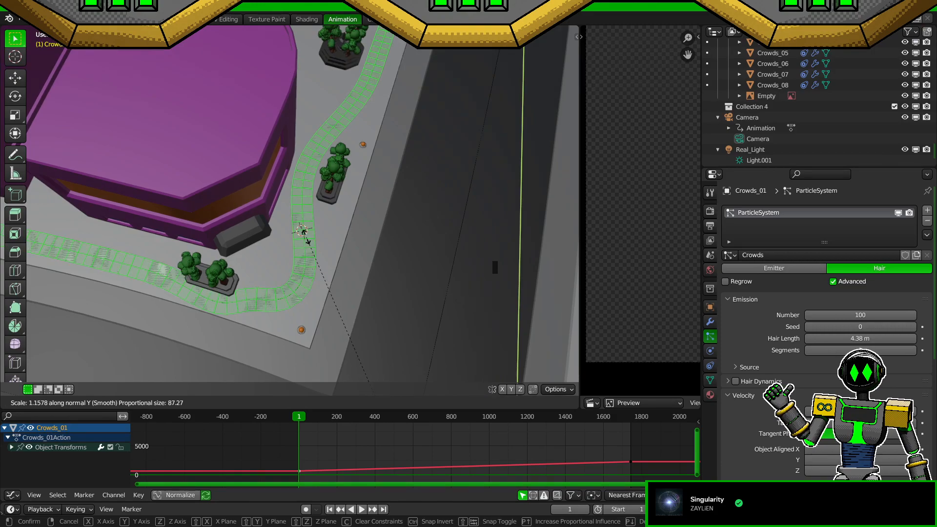
click(305, 235)
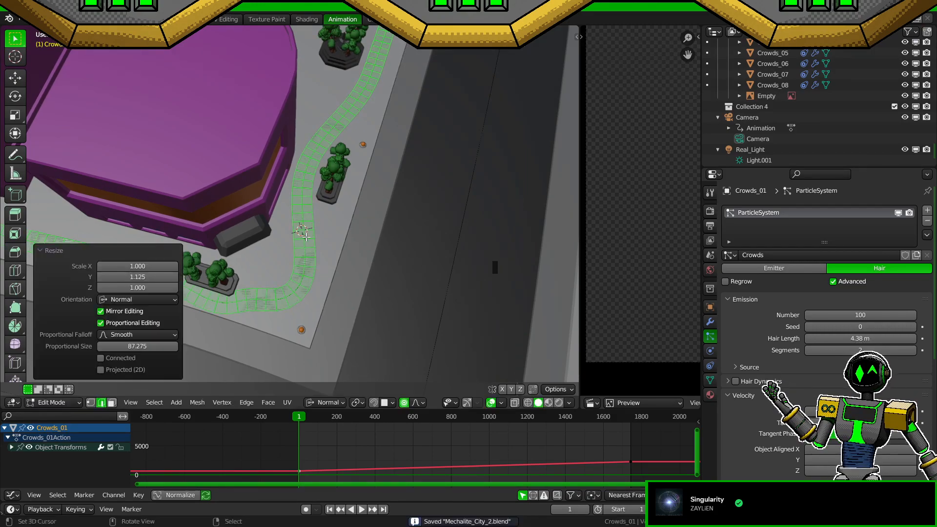
key(Tab)
key(ctrl+s)
Step: Examine the widened Crowds_01 strip and its figures around the planters at the street corner
shift+middle_drag(395, 203, 372, 262)
scroll(426, 279, up, 5)
scroll(342, 298, down, 5)
shift+middle_drag(325, 305, 373, 252)
scroll(373, 251, up, 2)
shift+middle_drag(323, 326, 382, 294)
key(z)
click(378, 336)
Step: Reopen Crowds_01 in Edit Mode and dissolve an edge loop at the strip's far end along the curved road
key(Tab)
key(shift+alt+z)
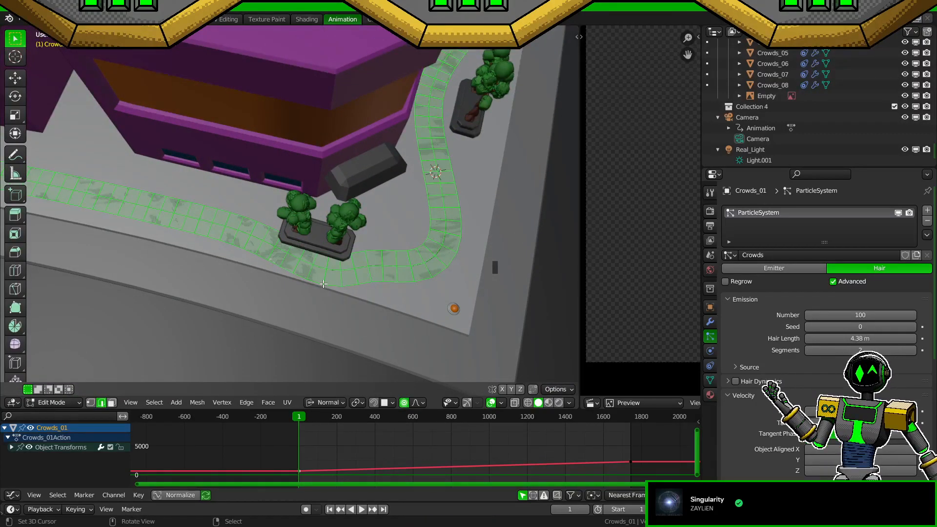
scroll(205, 257, down, 10)
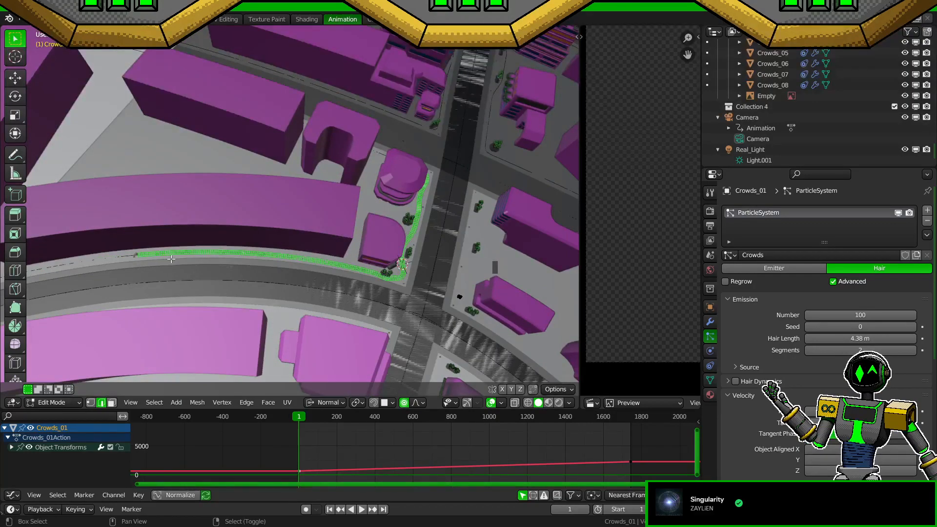
shift+middle_drag(168, 259, 320, 222)
scroll(338, 244, up, 6)
scroll(355, 243, up, 3)
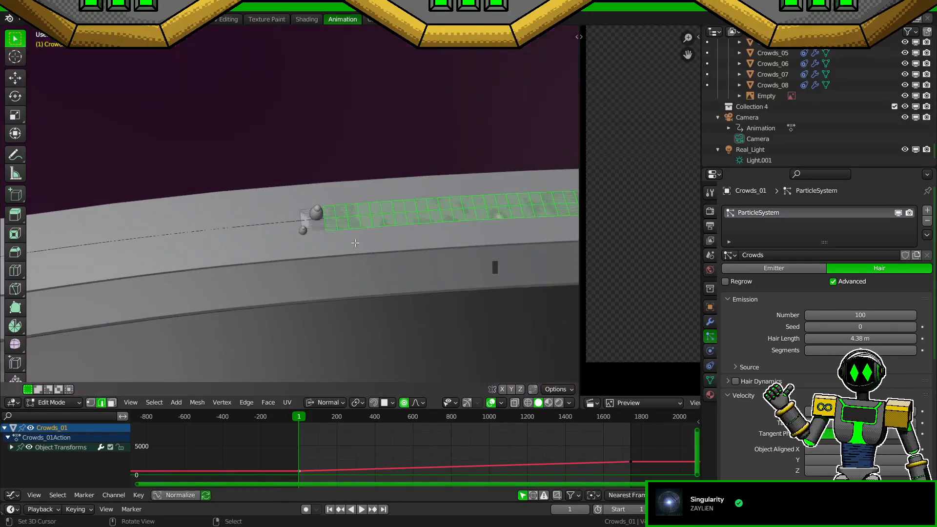
alt+right_click(334, 218)
key(x)
click(376, 264)
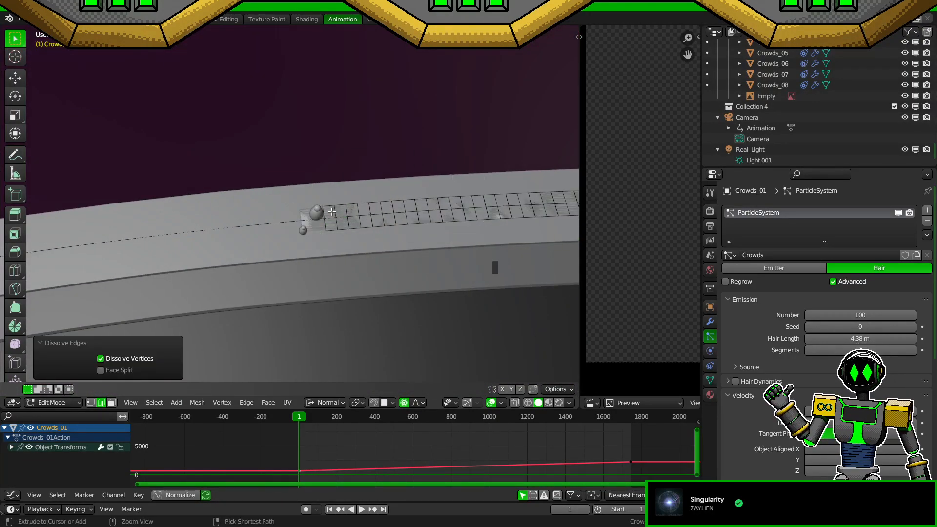
Step: Merge all vertices of the Crowds_01 strip mesh by distance
scroll(354, 212, up, 3)
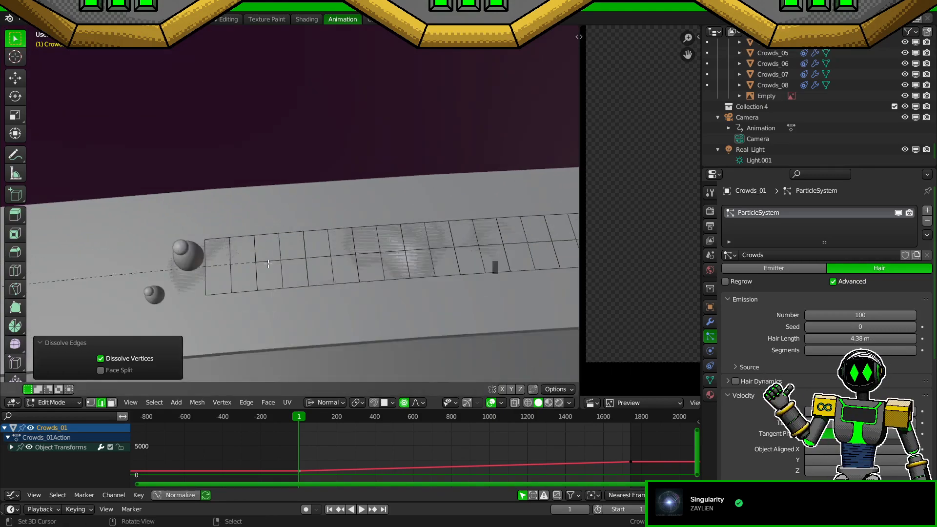
click(711, 321)
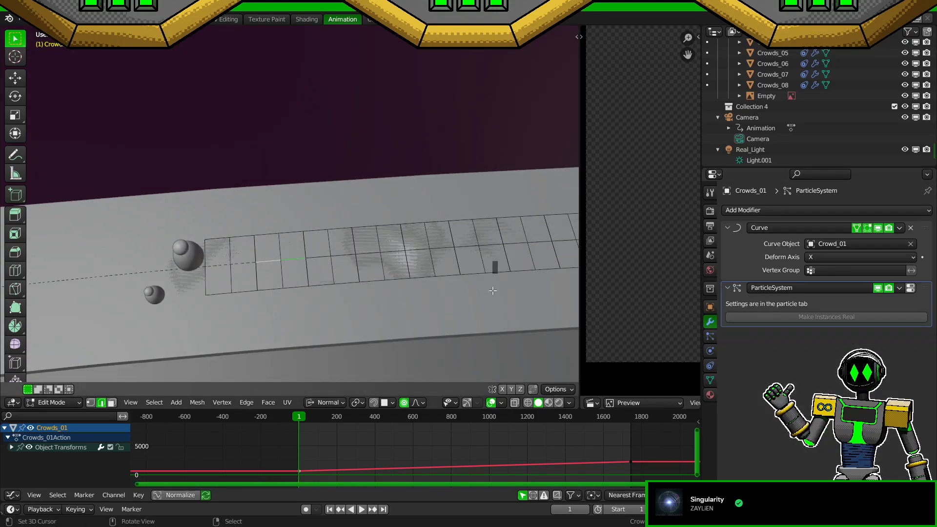
key(a)
key(m)
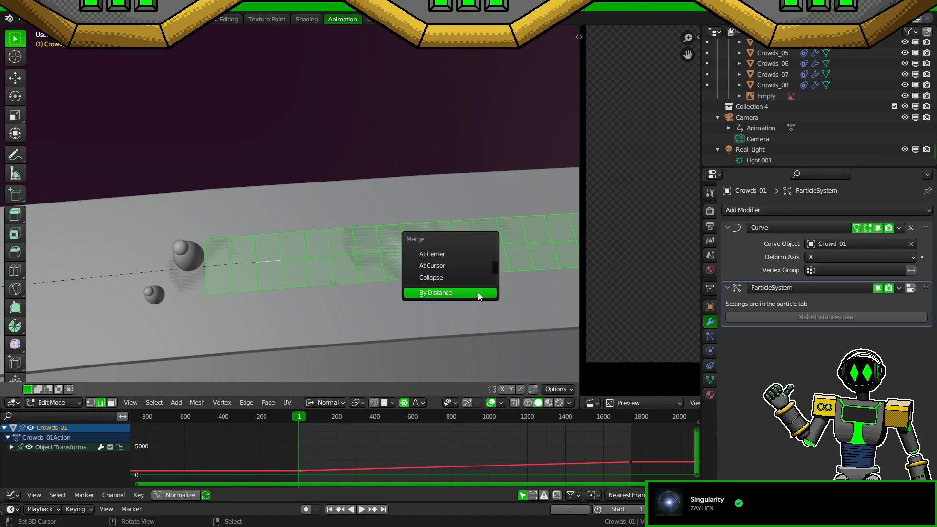
click(479, 296)
key(1)
right_click(256, 237)
key(g)
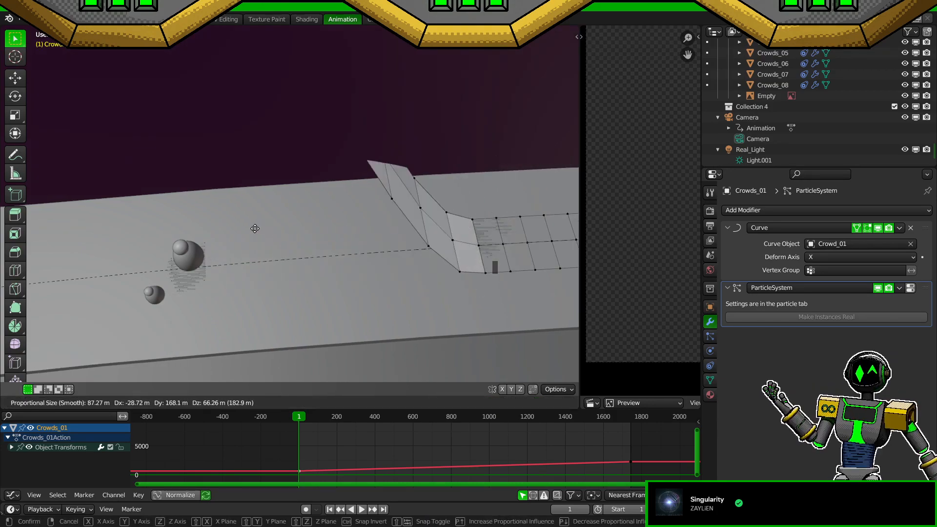
key(Escape)
key(g)
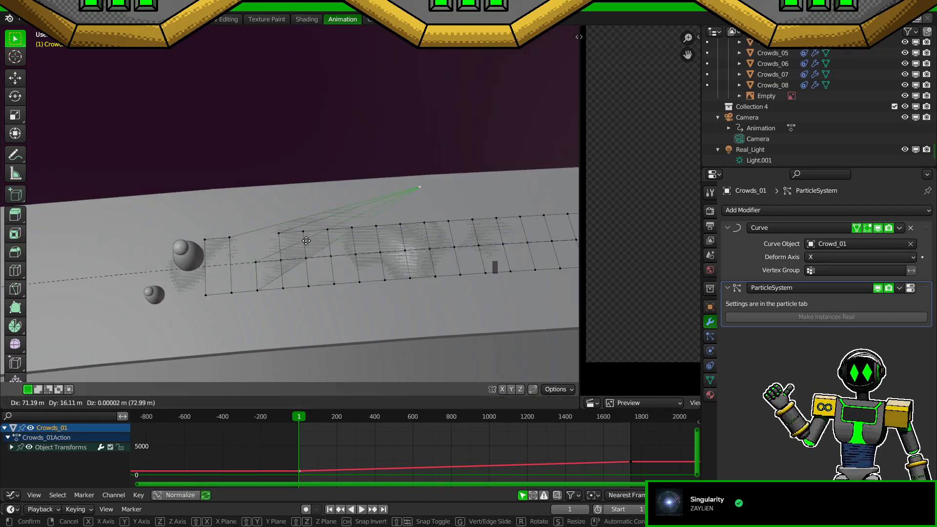
right_click(303, 239)
Step: Dissolve the lengthwise centre edge loop of the Crowds_01 strip, save the file, and leave Edit Mode
key(2)
alt+right_click(339, 255)
key(x)
click(334, 299)
key(ctrl+s)
key(Tab)
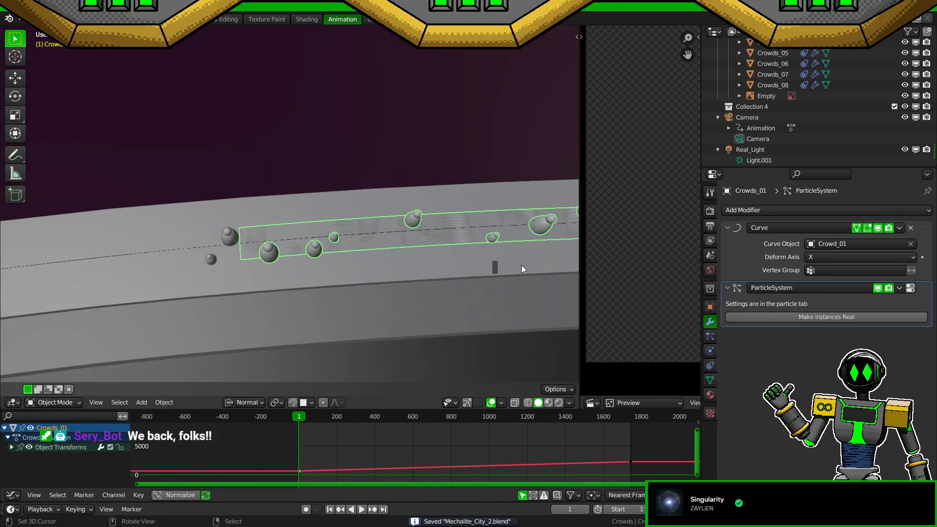
Step: Subdivide the whole Crowds_01 strip with 1 cut, dissolve the resulting lengthwise centre edge loop, and save the file from Object Mode
middle_drag(522, 269, 395, 287)
key(Tab)
key(a)
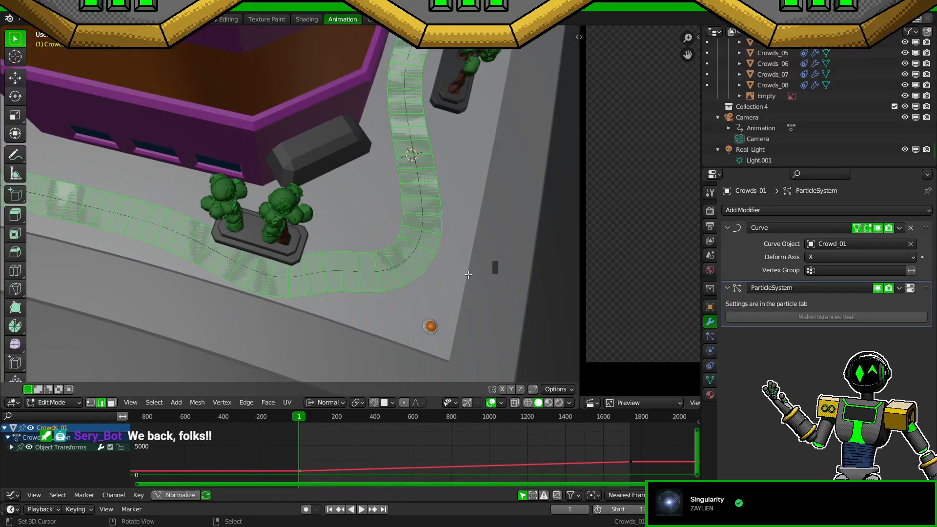
key(w)
click(480, 198)
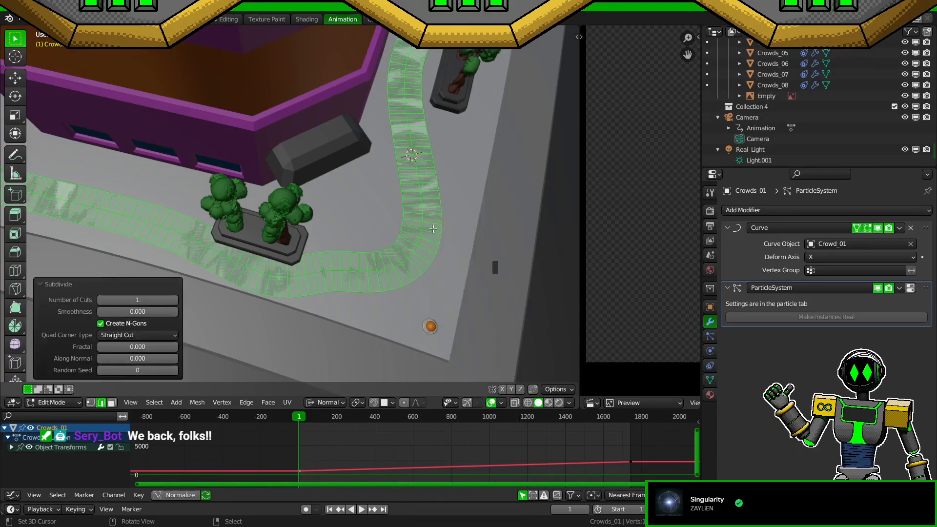
alt+right_click(303, 278)
key(ctrl+x)
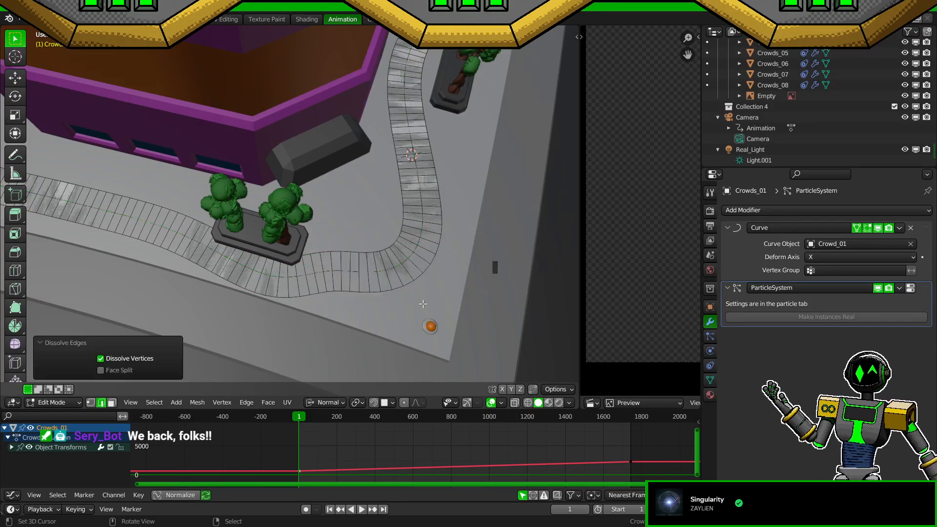
key(Tab)
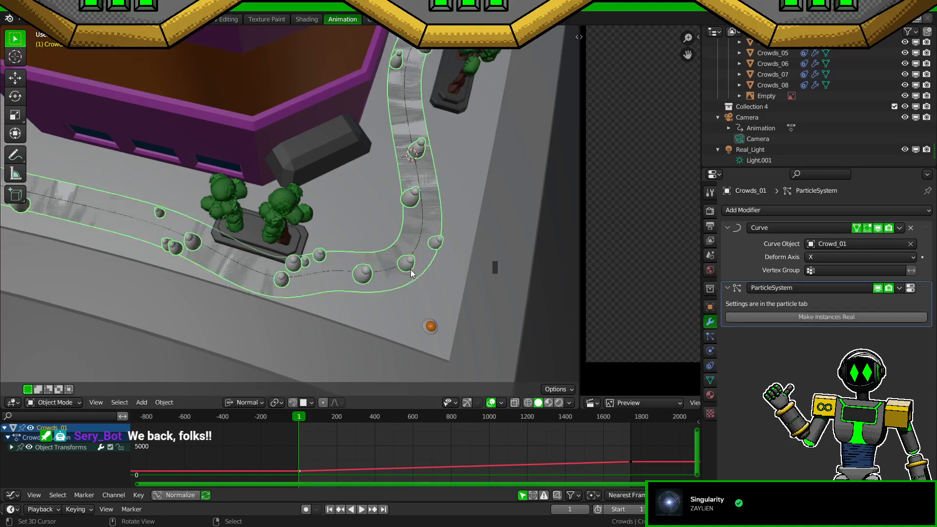
key(ctrl+s)
Step: Try to subdivide the whole Crowds_01 strip once more with 1 cut
middle_drag(429, 264, 432, 255)
key(Tab)
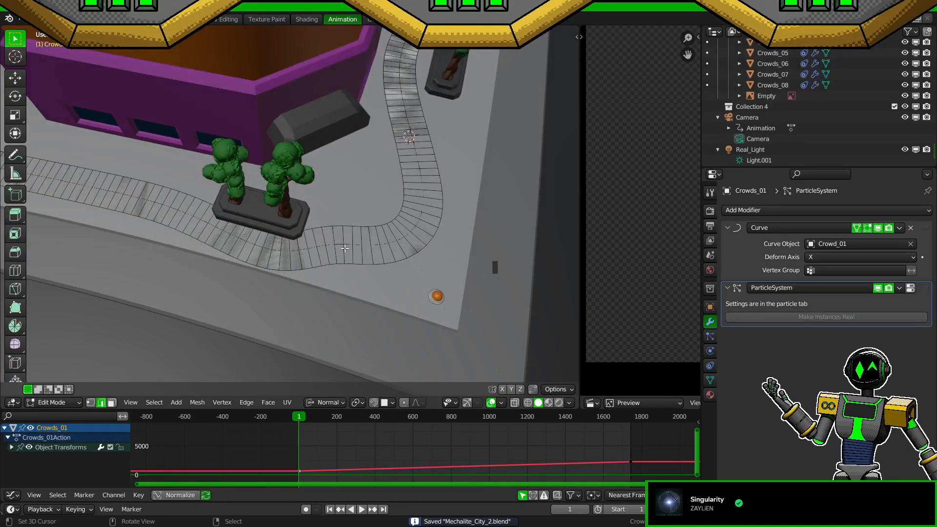
key(a)
right_click(427, 246)
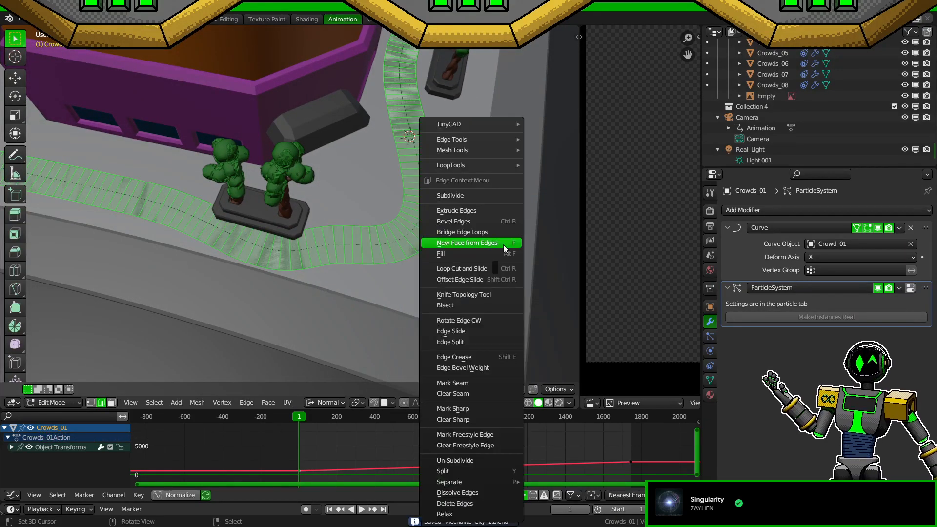
click(492, 193)
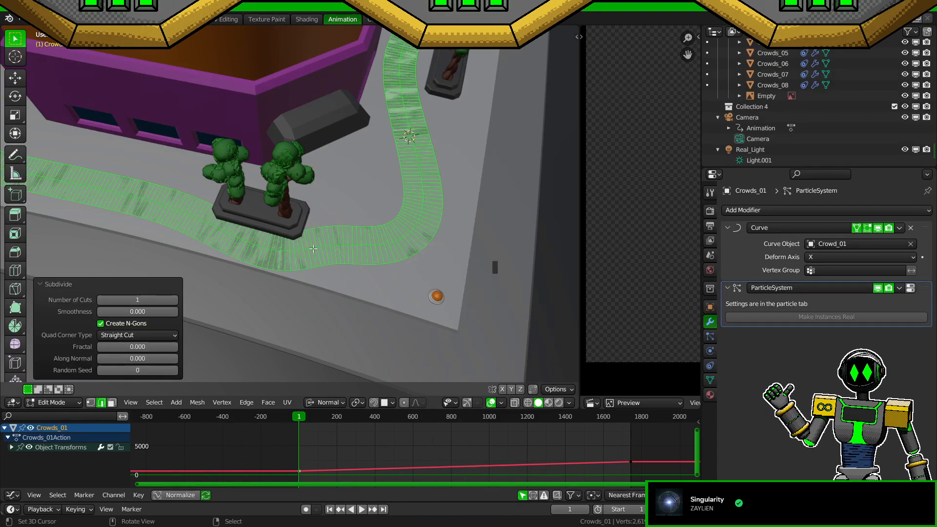
scroll(352, 265, up, 3)
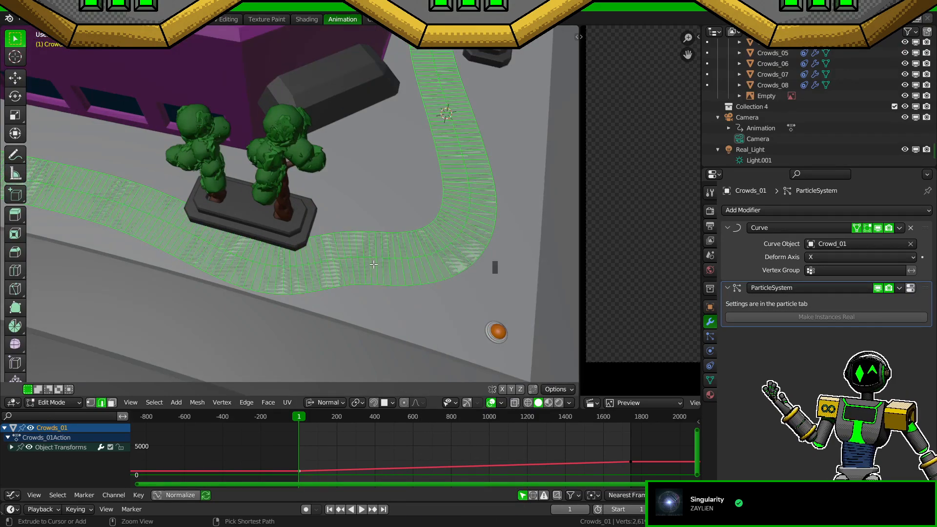
Step: Return to Object Mode, save the file, and check the crowd figures along the sidewalk from street level
key(ctrl+s)
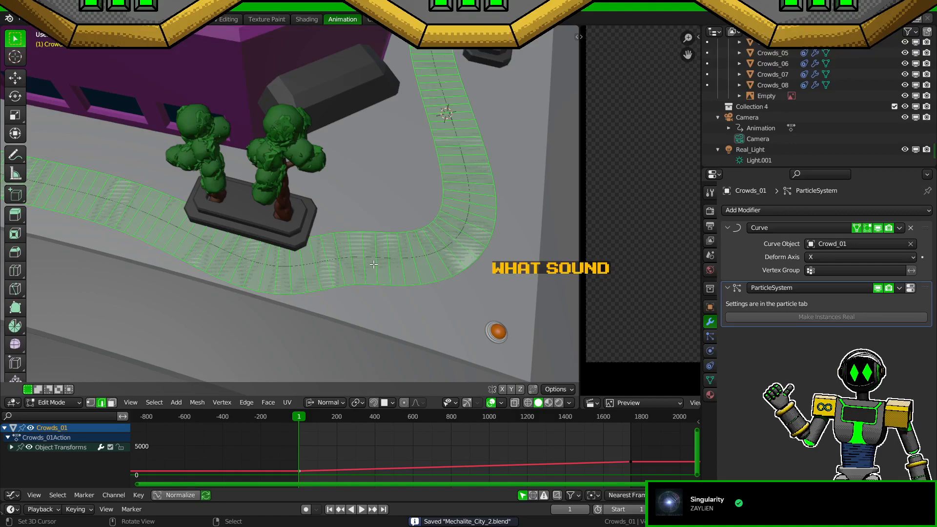
key(Tab)
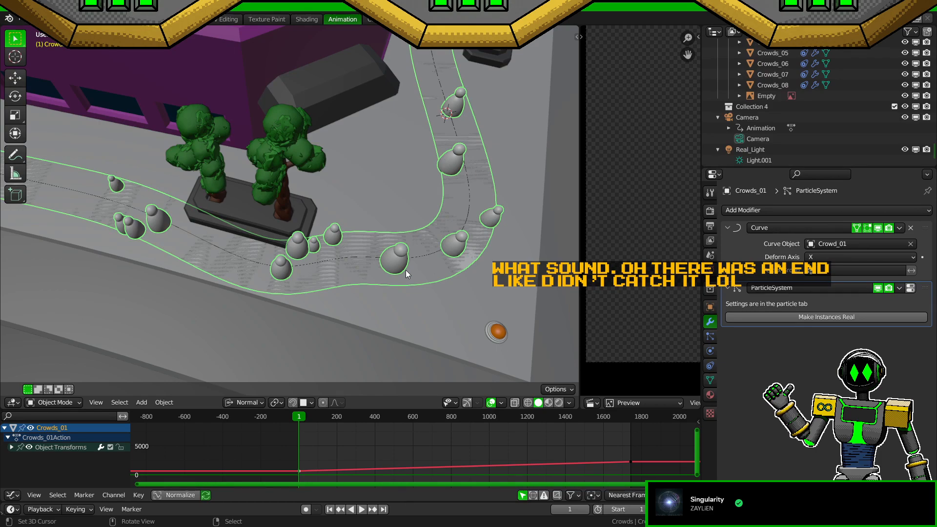
key(ctrl+s)
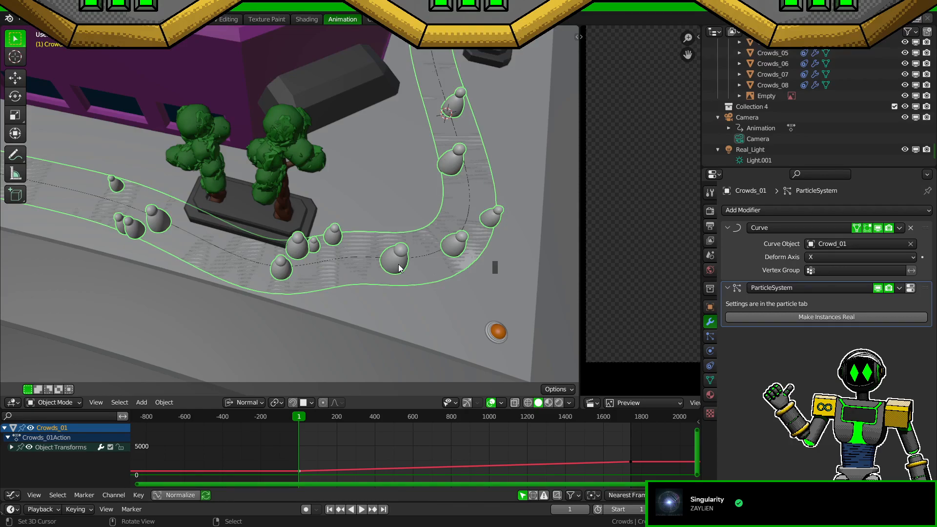
middle_drag(465, 185, 390, 204)
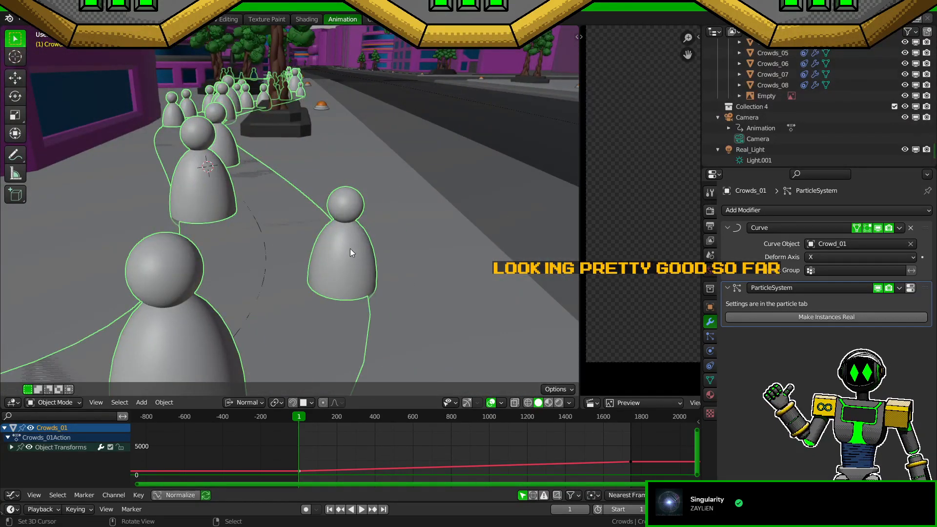
scroll(781, 119, up, 4)
Step: Select the source Crowd figure, save the file, and examine the figure's mesh up close in Edit Mode
click(765, 58)
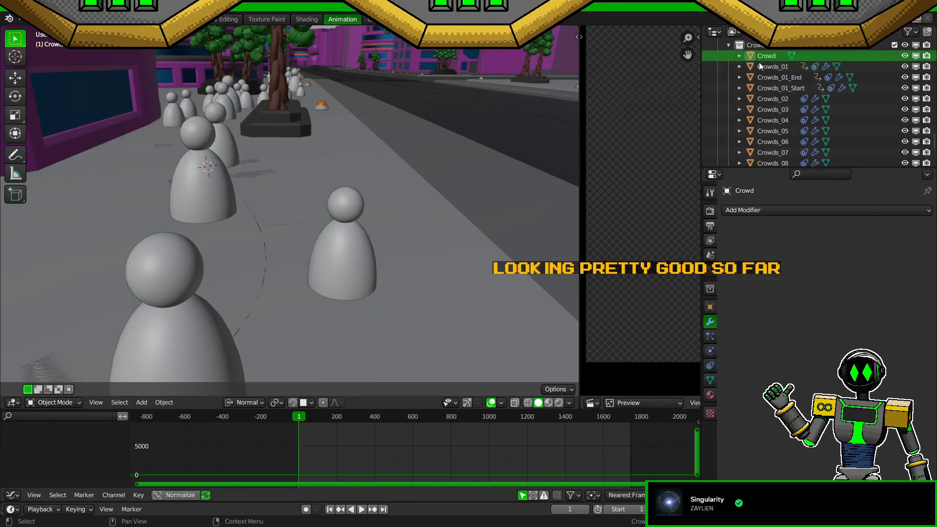
key(ctrl+s)
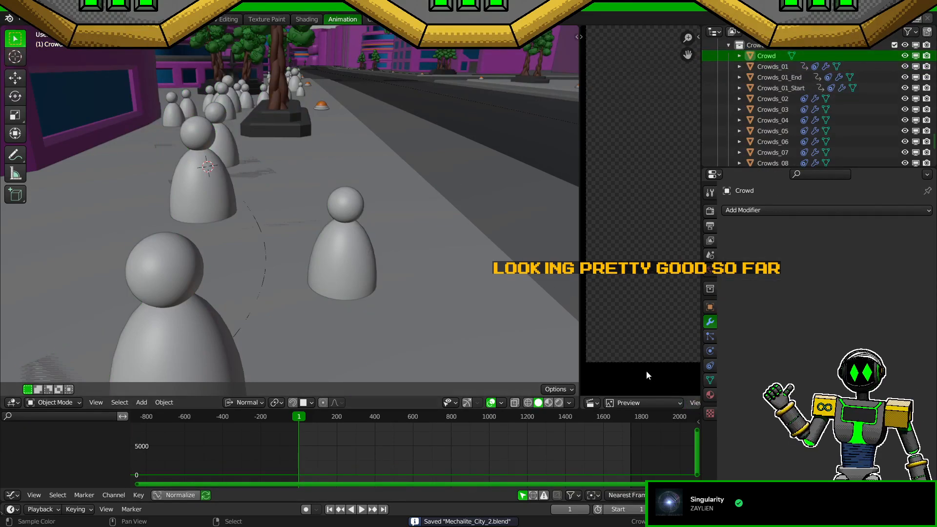
key(KP_Decimal)
scroll(362, 246, down, 2)
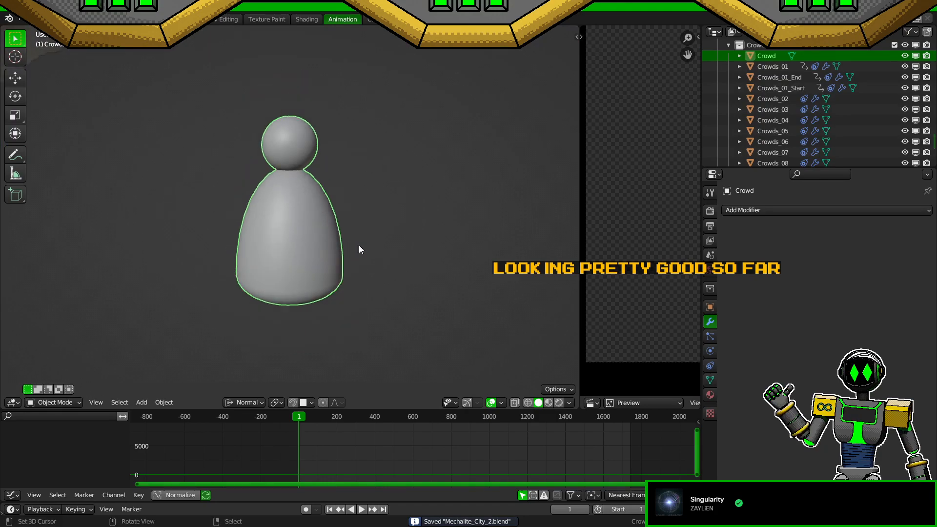
middle_drag(349, 243, 333, 232)
key(Tab)
scroll(360, 263, up, 1)
middle_drag(360, 264, 372, 271)
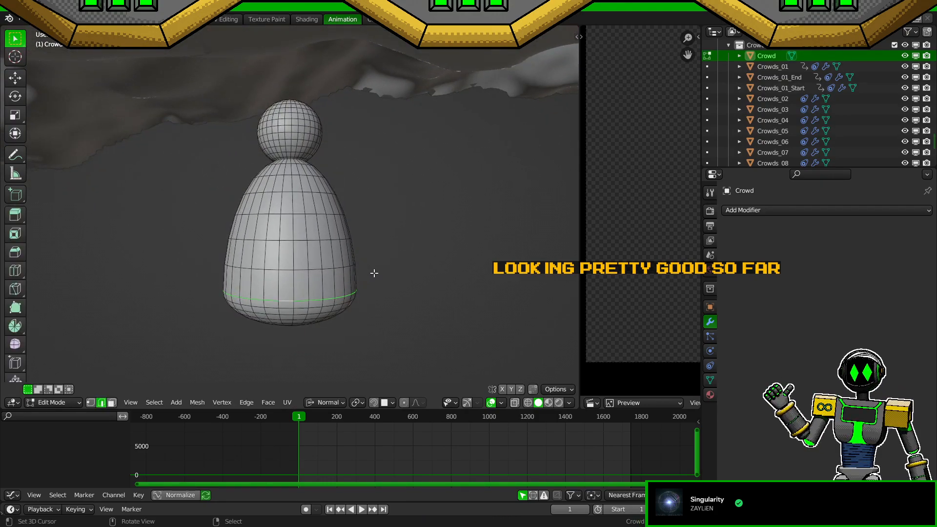
key(Tab)
Step: Insert a keyframe on only the Crowd figure's Location Z at frame 1 and save the file
click(710, 306)
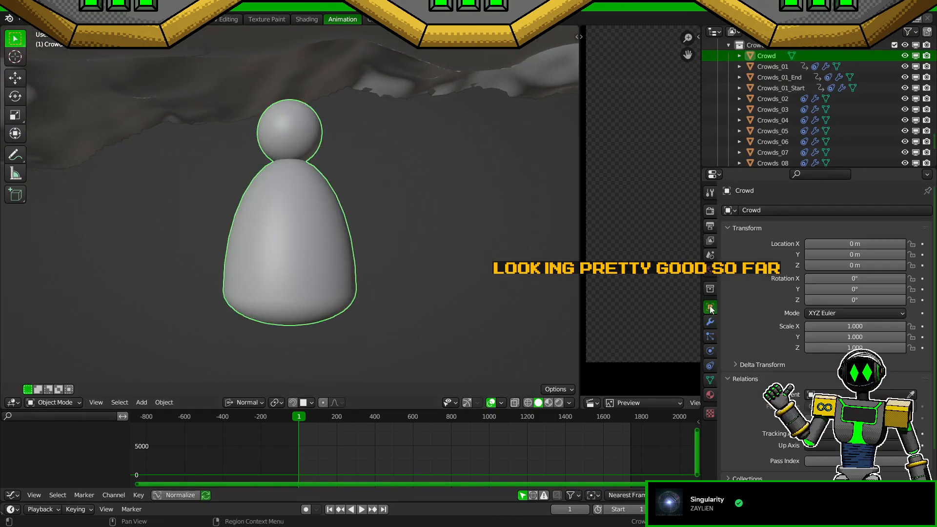
right_click(852, 268)
click(852, 267)
key(ctrl+s)
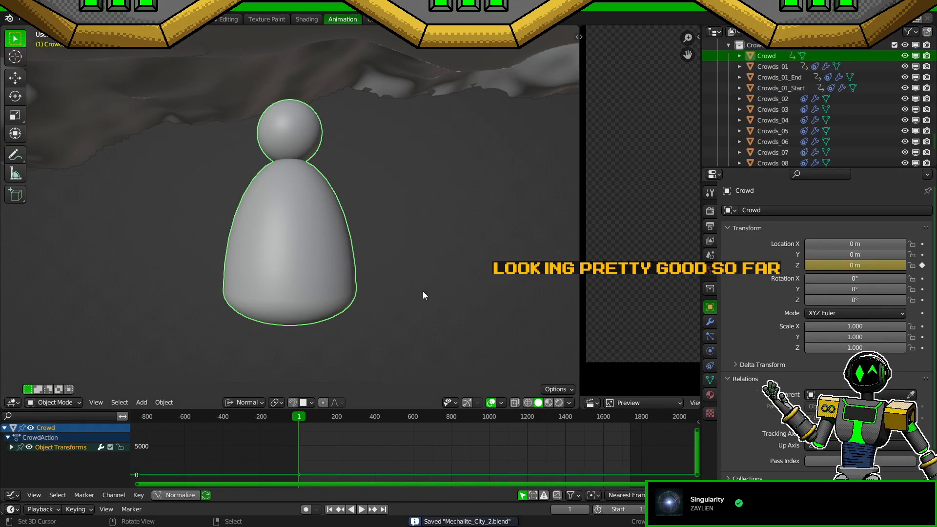
Step: Play the animation through the camera to check the crowd's motion
key(KP_0)
key(space)
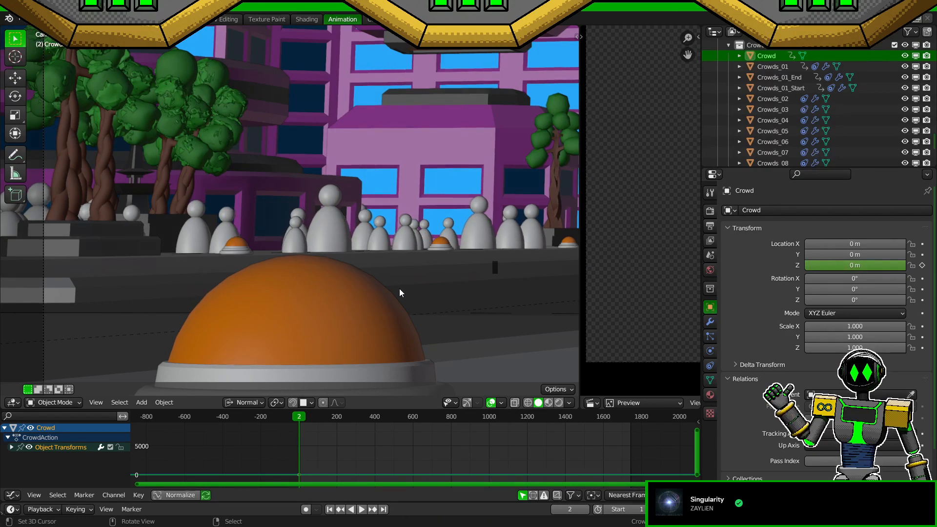
key(Right)
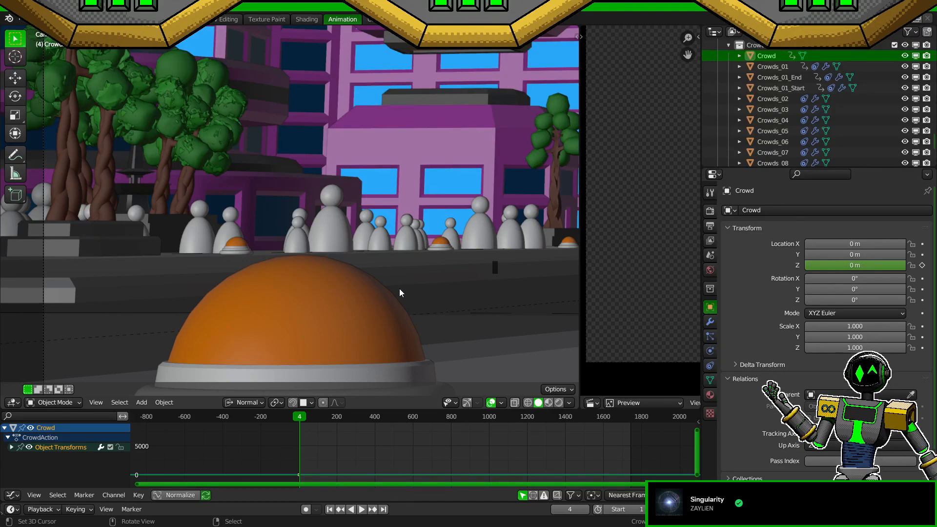
Step: Duplicate the Crowd figure's Location Z keyframe 4 frames ahead, to frame 5
key(shift+Left)
key(Right)
key(Right)
key(Right)
key(Right)
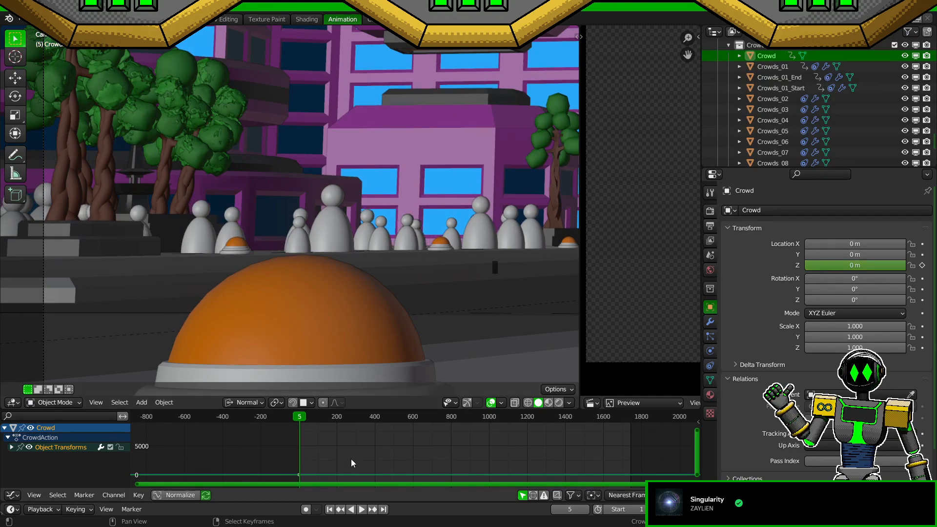
text(gx5)
key(Return)
key(ctrl+z)
text(gx4)
key(Return)
Step: Raise the Crowd figure's Location Z keyframe at frame 5 by 0.5 m
text(gy)
text(.1)
key(Escape)
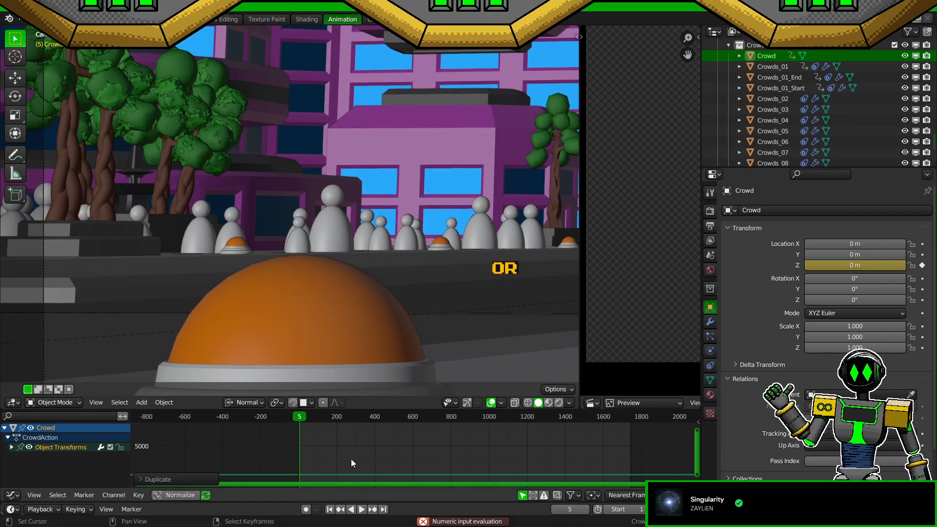
middle_drag(329, 447, 410, 431)
scroll(427, 433, up, 7)
middle_drag(412, 466, 429, 450)
text(gy)
text(.5)
click(432, 452)
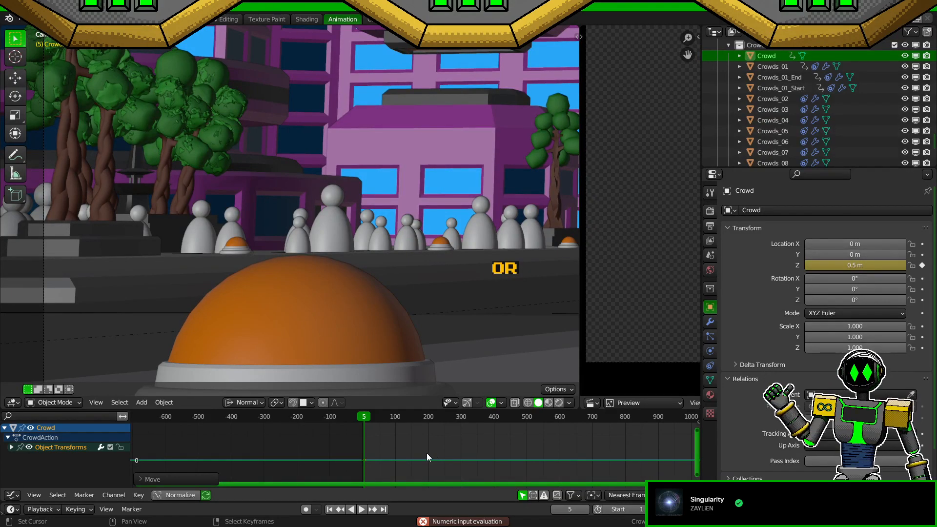
middle_drag(411, 461, 490, 425)
scroll(469, 444, up, 5)
scroll(511, 467, up, 5)
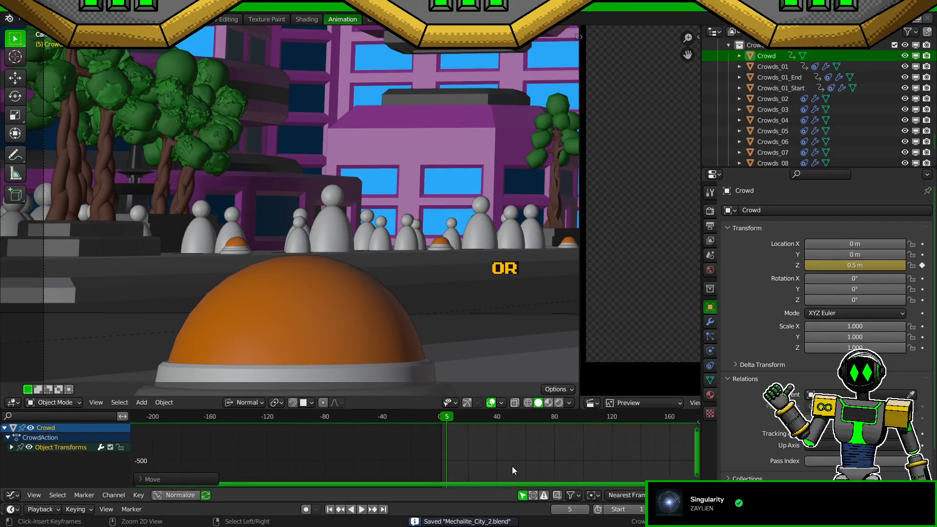
middle_drag(512, 472, 513, 435)
Step: Undo the last keyframe raise, change the interpolation mode of all the Crowd figure's Location Z keyframes, and save the file
key(ctrl+z)
key(g)
key(y)
right_click(501, 429)
click(407, 448)
key(a)
key(t)
click(566, 442)
key(ctrl+s)
key(alt+a)
key(a)
key(g)
key(y)
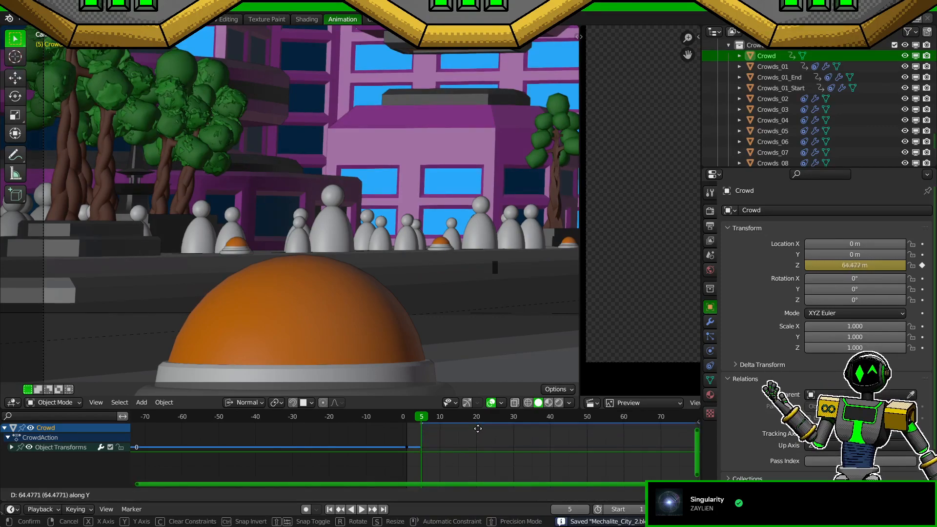
right_click(507, 458)
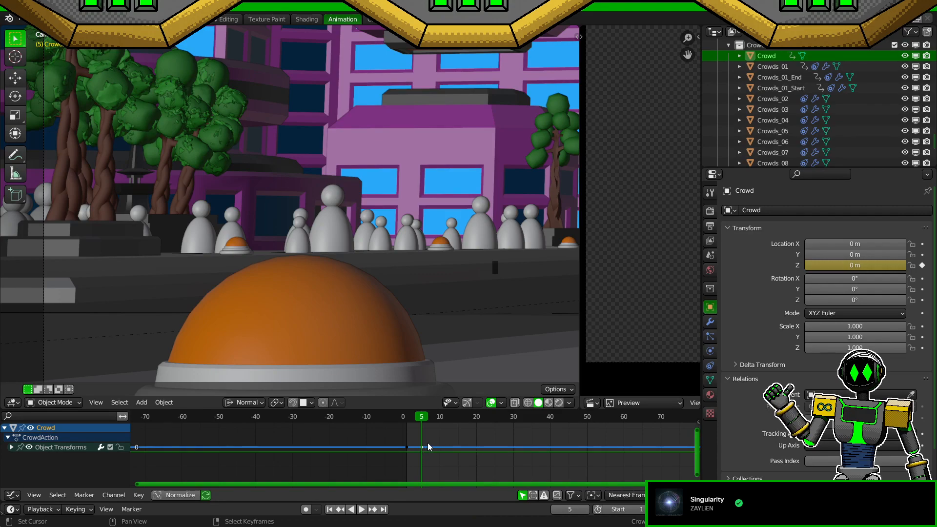
Step: Keyframe the Crowd figure's Location X and Y at frame 1
key(shift+Left)
right_click(875, 242)
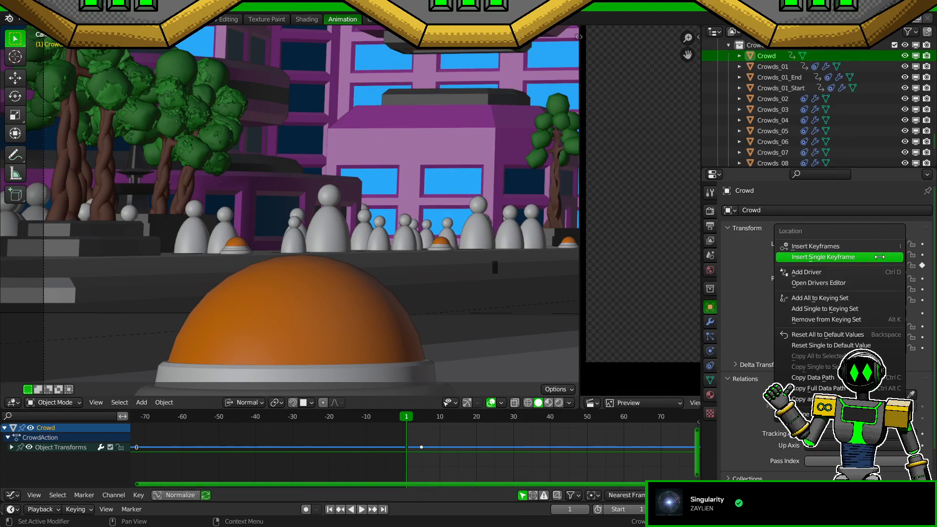
click(875, 241)
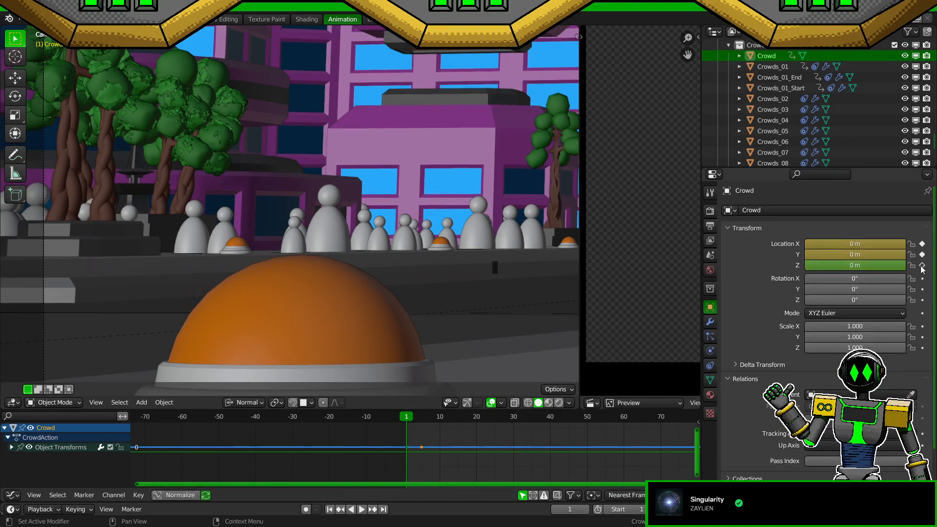
click(411, 449)
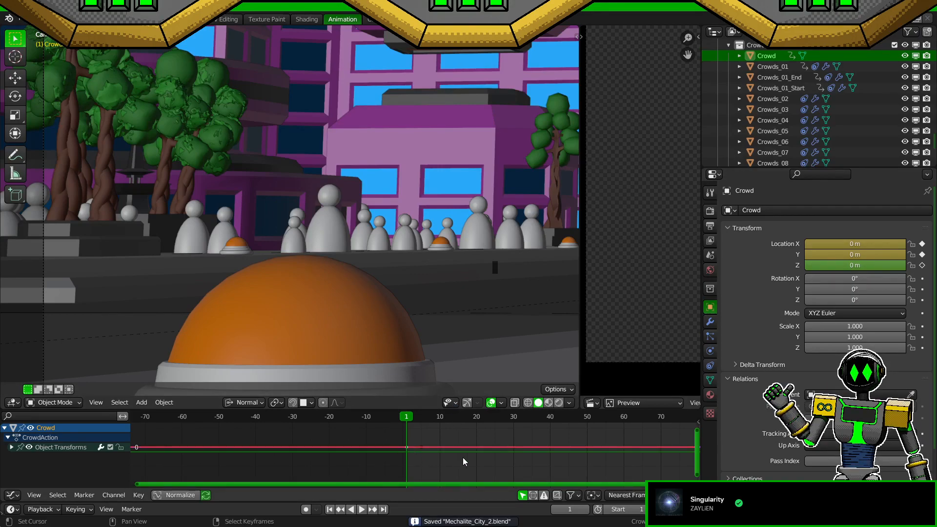
key(g)
right_click(454, 445)
click(414, 447)
click(408, 448)
click(408, 447)
click(408, 447)
key(g)
key(y)
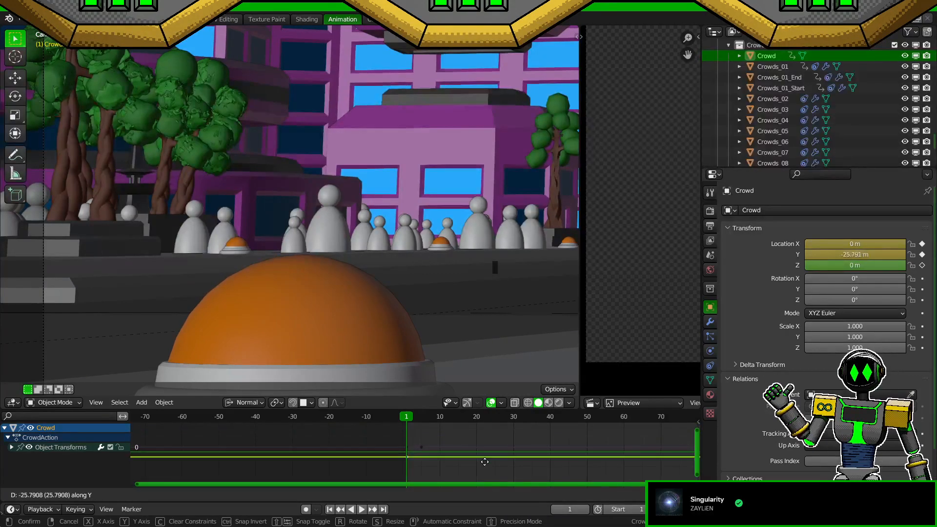
right_click(480, 459)
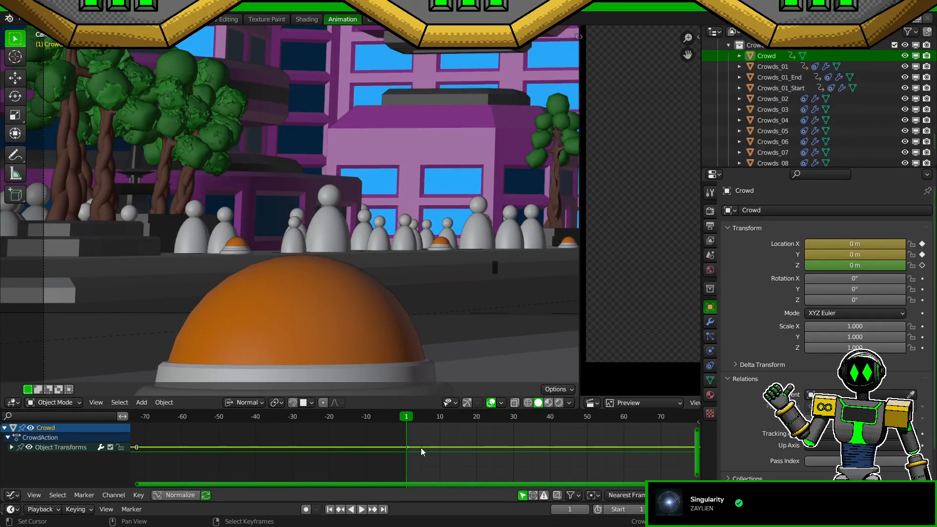
Step: Delete all location keyframes of the Crowd figure and save the file
mouse_move(392, 455)
mouse_down()
mouse_move(426, 438)
mouse_move(479, 437)
mouse_up()
key(x)
click(479, 438)
key(ctrl+s)
Step: Select the Crowds_01 strip in the camera view and open its particle settings
click(341, 224)
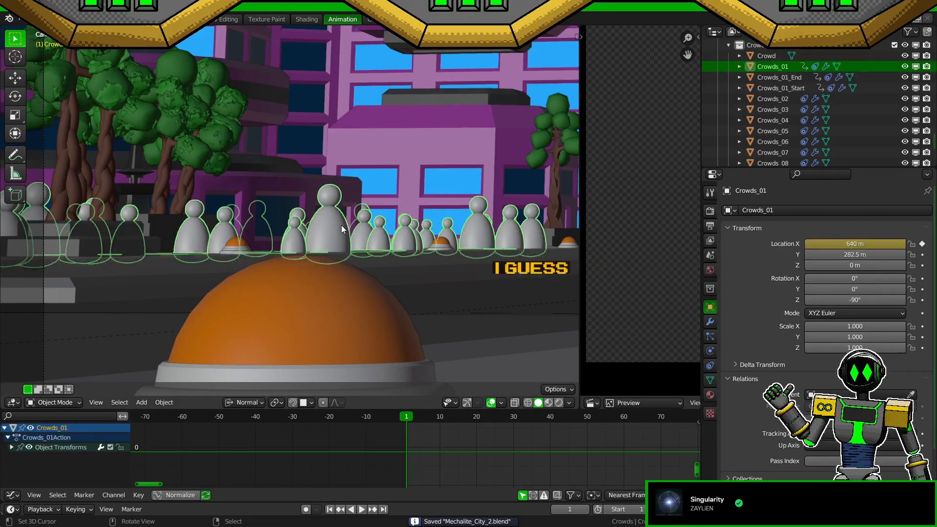
click(709, 323)
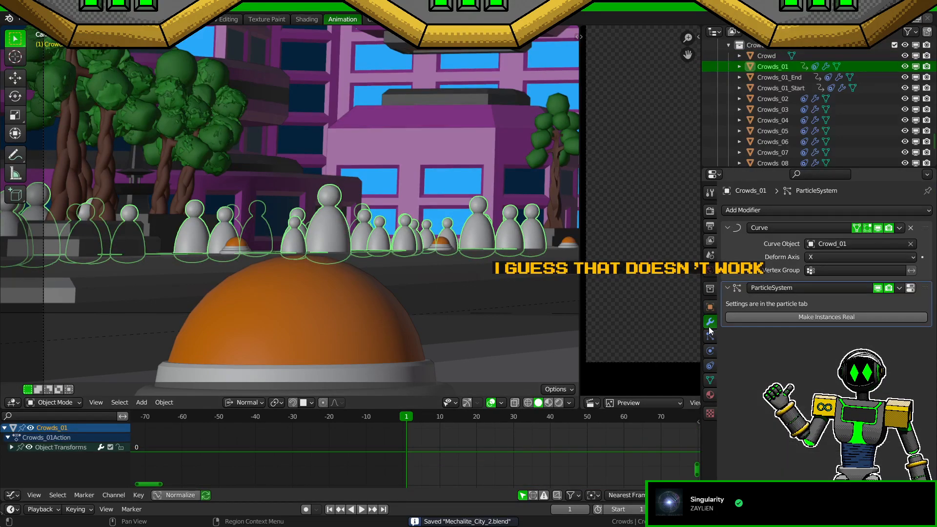
click(710, 337)
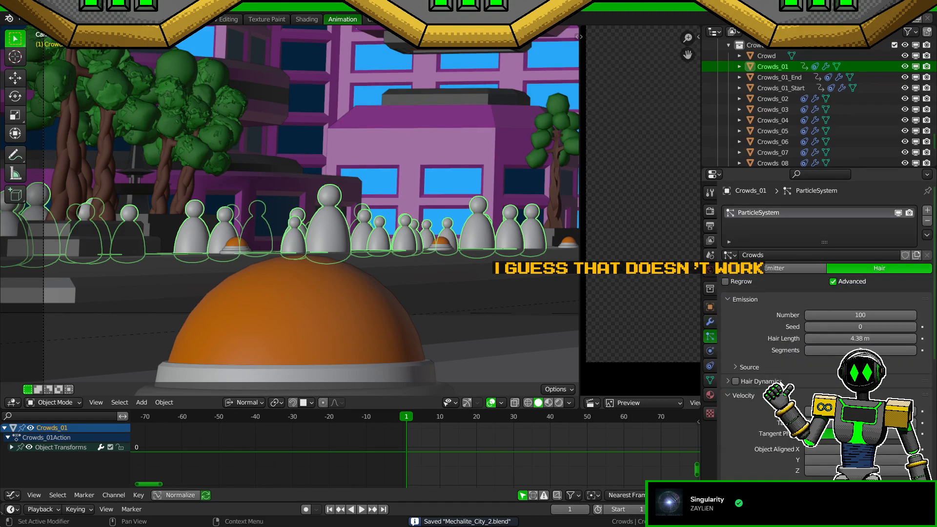
Step: Try a different Normal velocity for the Crowds_01 hair particles, finishing at 1.09 m/s, and collapse the Velocity settings
scroll(825, 317, down, 4)
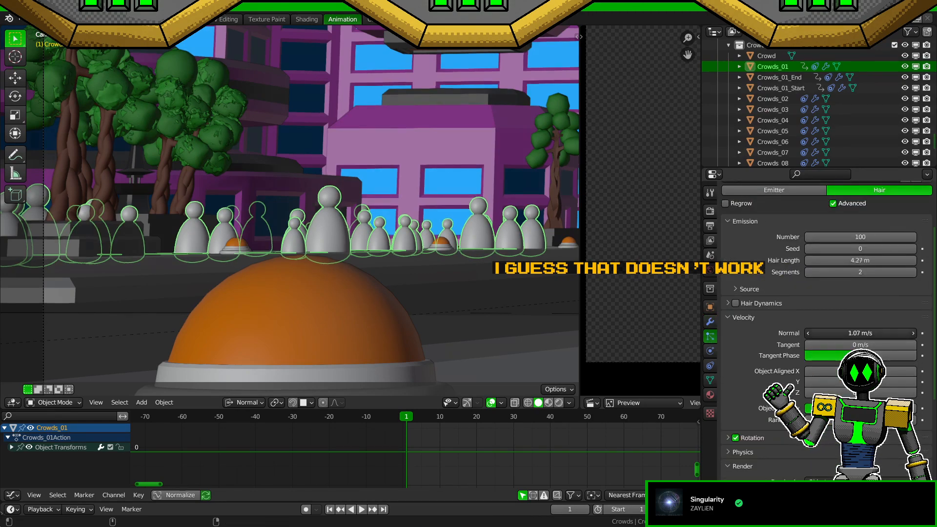
mouse_move(854, 334)
mouse_down()
mouse_move(865, 333)
mouse_move(856, 333)
mouse_up()
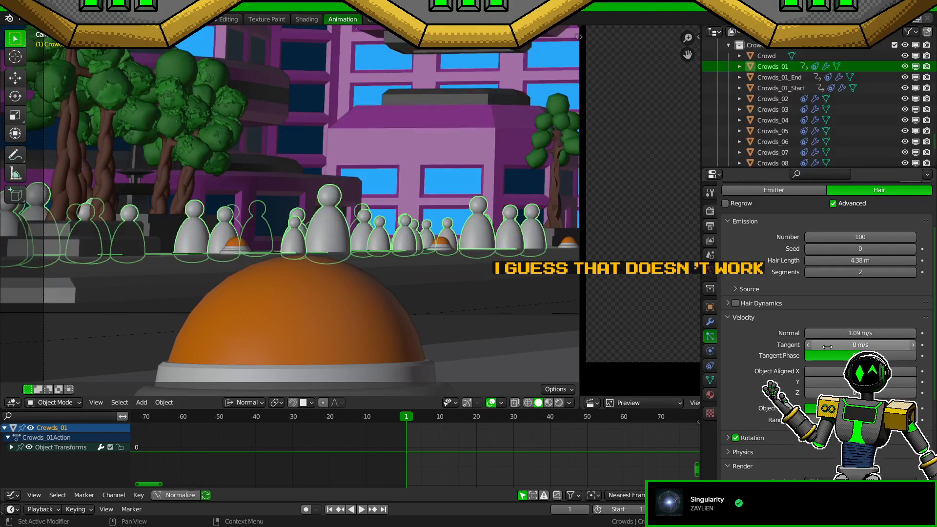
click(727, 316)
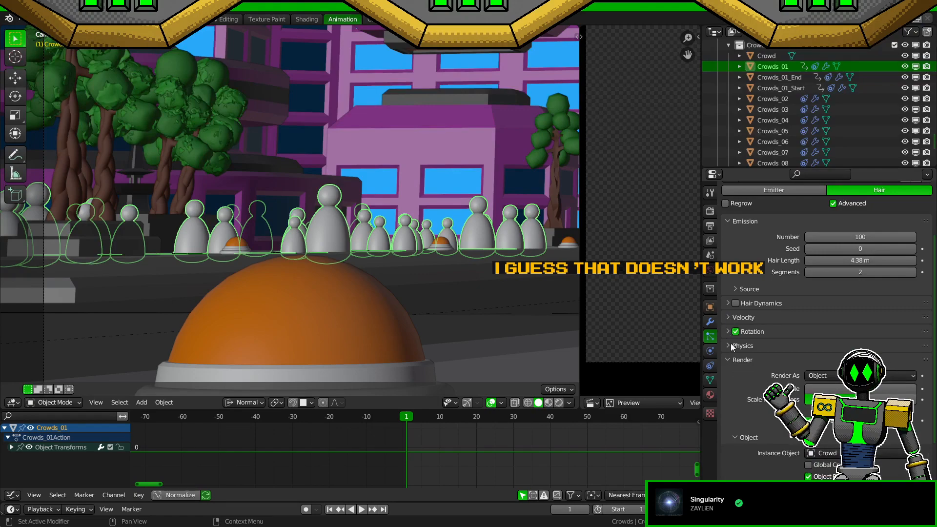
Step: Try adjusting the rotation randomization of the Crowds_01 particles, save the file and collapse the Rotation settings
click(729, 332)
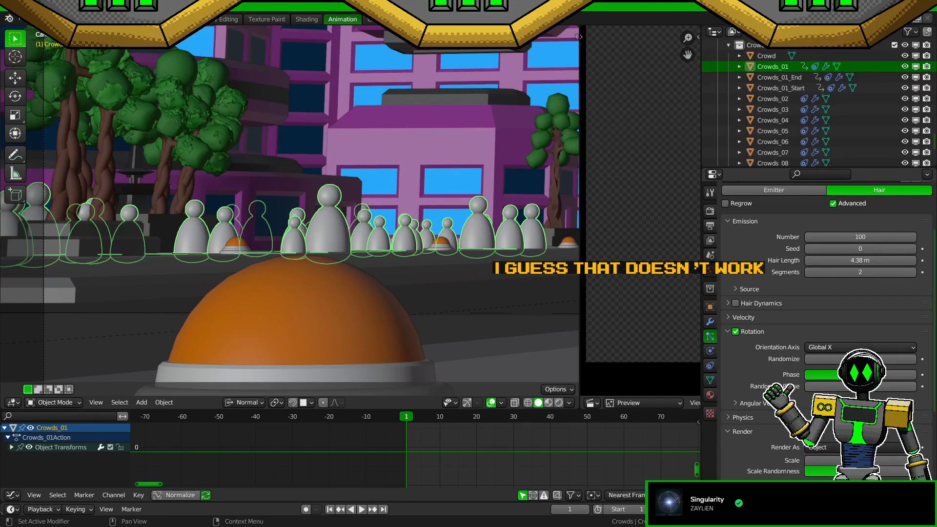
drag(824, 359, 801, 386)
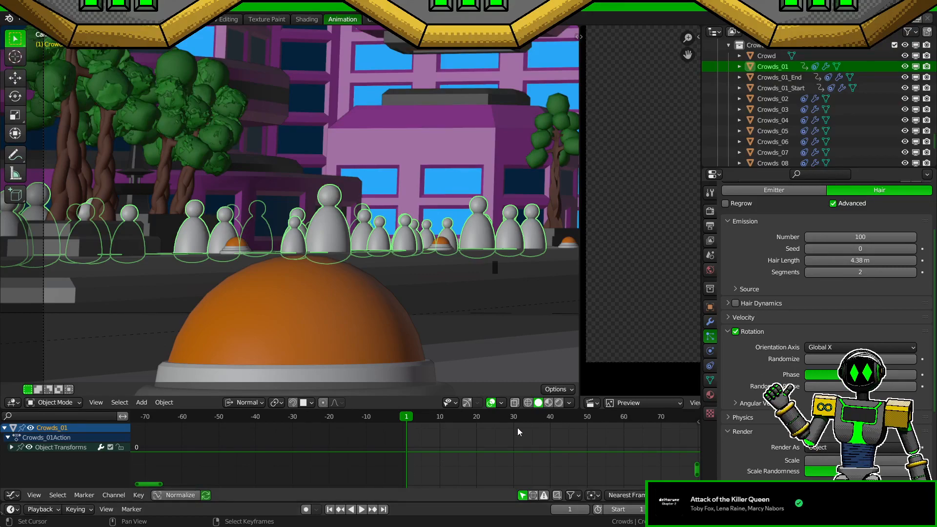
key(ctrl+s)
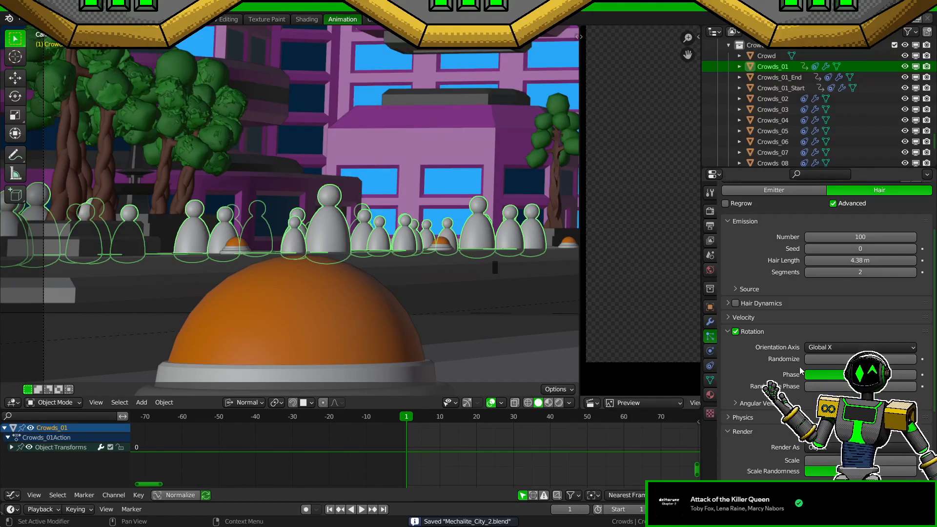
scroll(768, 363, down, 1)
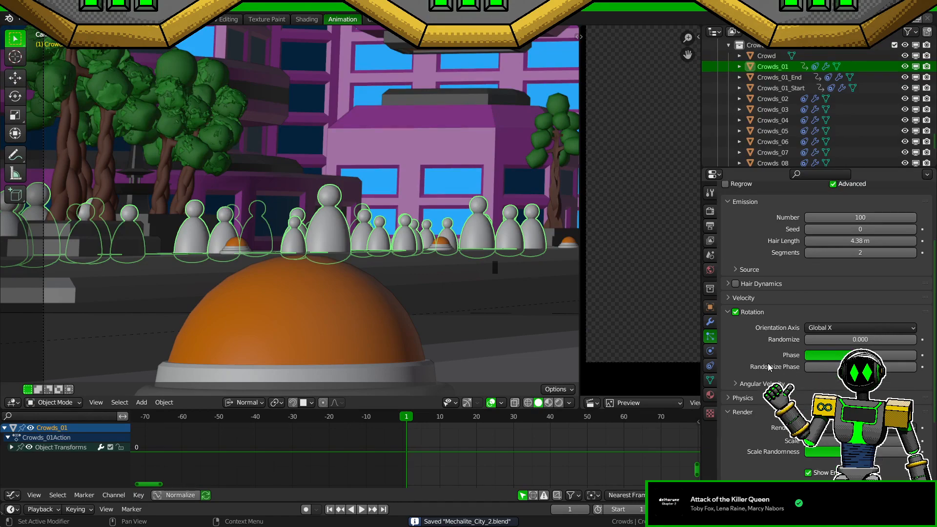
click(727, 312)
Step: Enable Global Coordinates for the Crowd instance object in the Crowds_01 particle render settings and save the file
scroll(765, 385, down, 2)
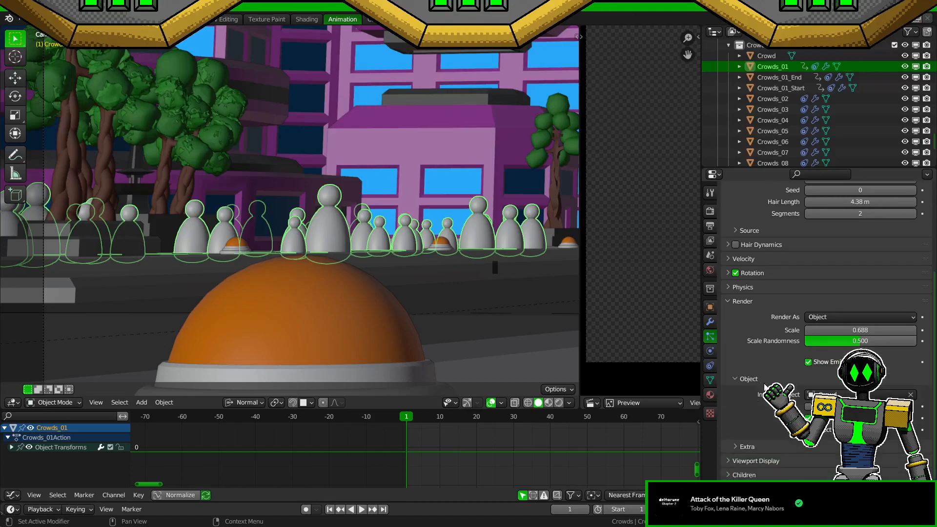
key(ctrl+s)
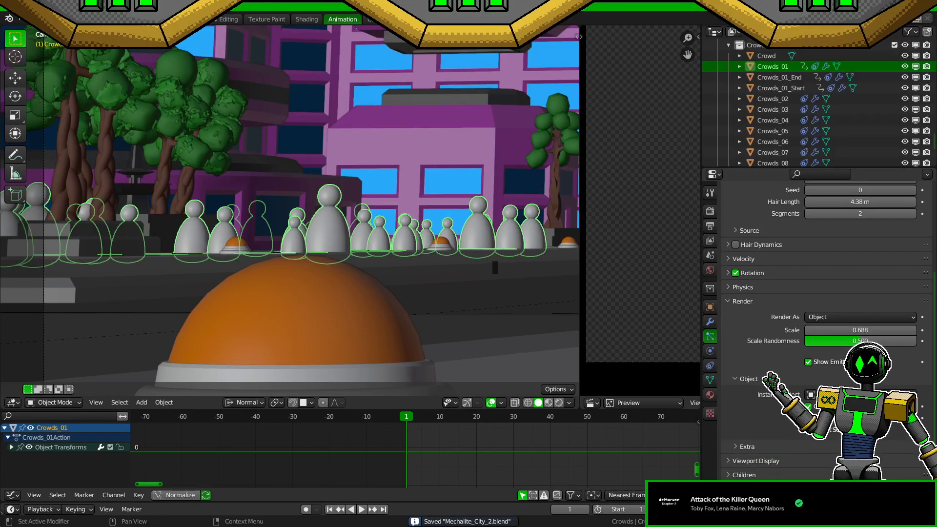
Step: Move the Crowd source object vertically along the global Z axis and reselect the Crowds_01 object
click(760, 53)
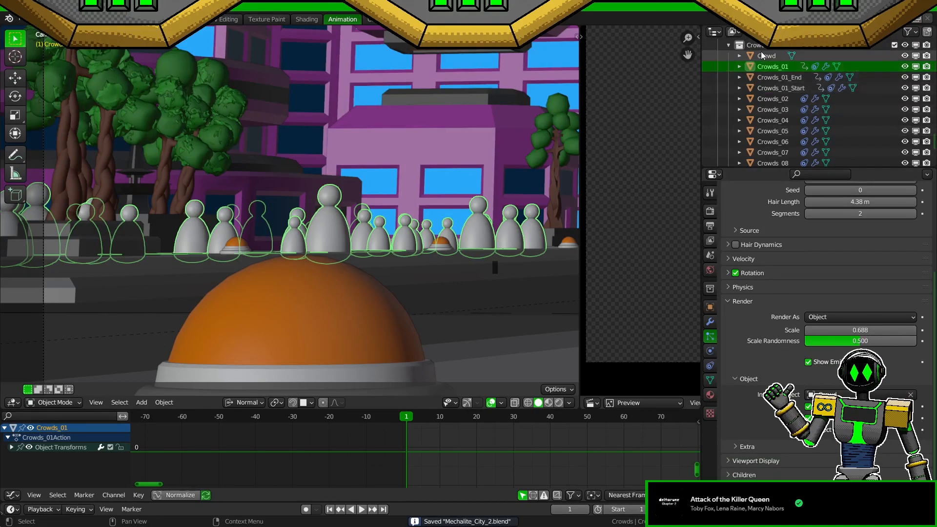
key(g)
key(z)
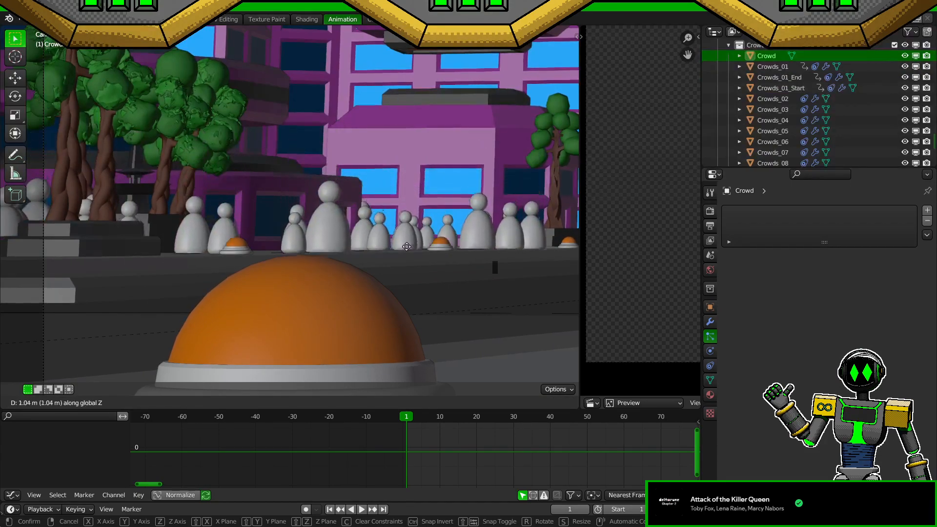
click(408, 248)
click(327, 227)
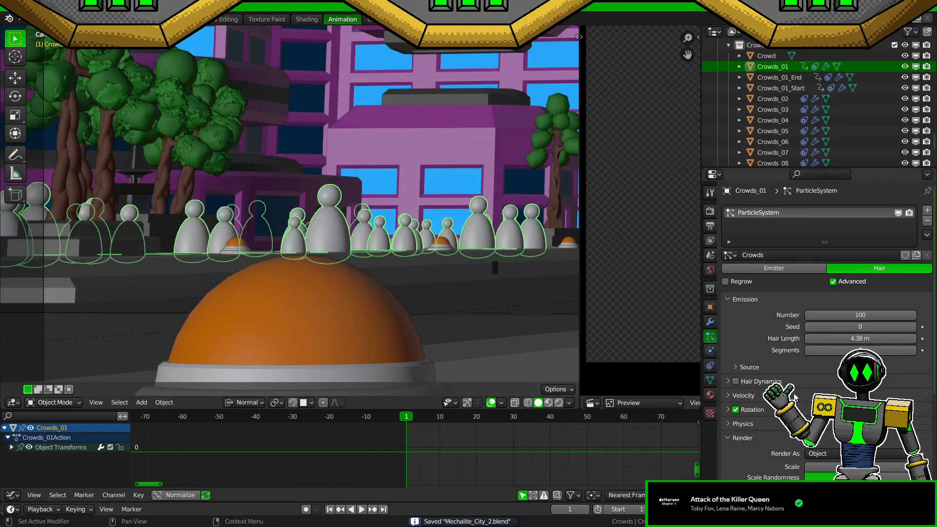
Step: Turn off Show Emitter in the Crowds_01 particle render settings, frame the crowd outside the camera view and save
scroll(804, 392, down, 10)
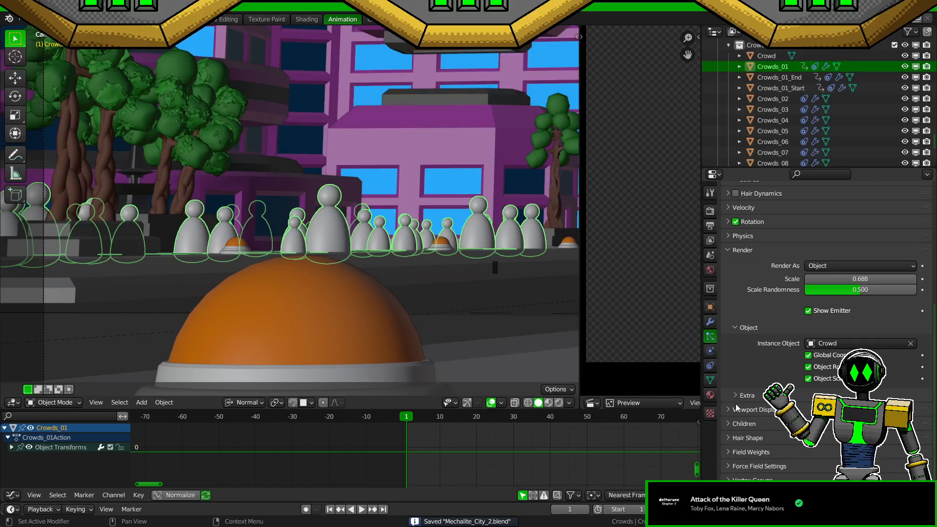
click(738, 397)
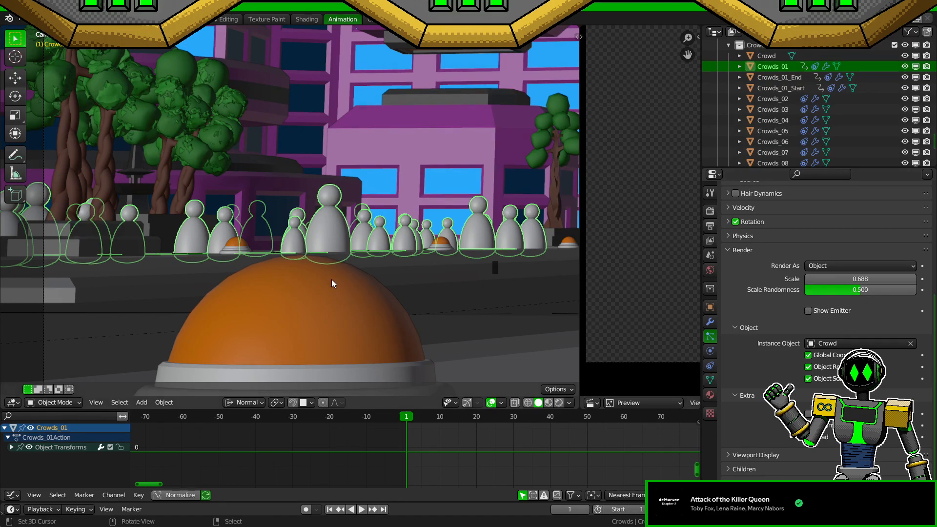
key(KP_0)
middle_drag(359, 286, 486, 288)
key(KP_Decimal)
key(ctrl+s)
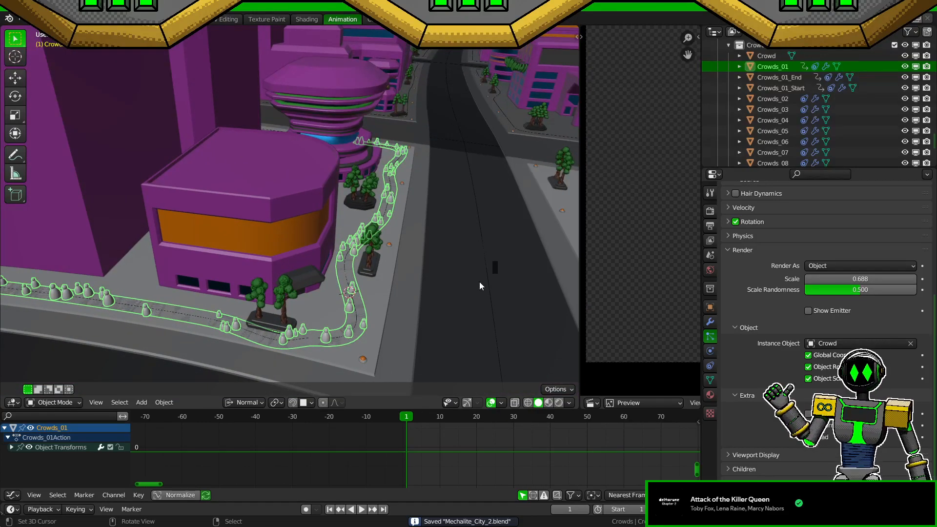
Step: Turn off Show Emitter in the Viewport Display settings of Crowds_01, hide the viewport overlays and save the file
scroll(771, 322, up, 5)
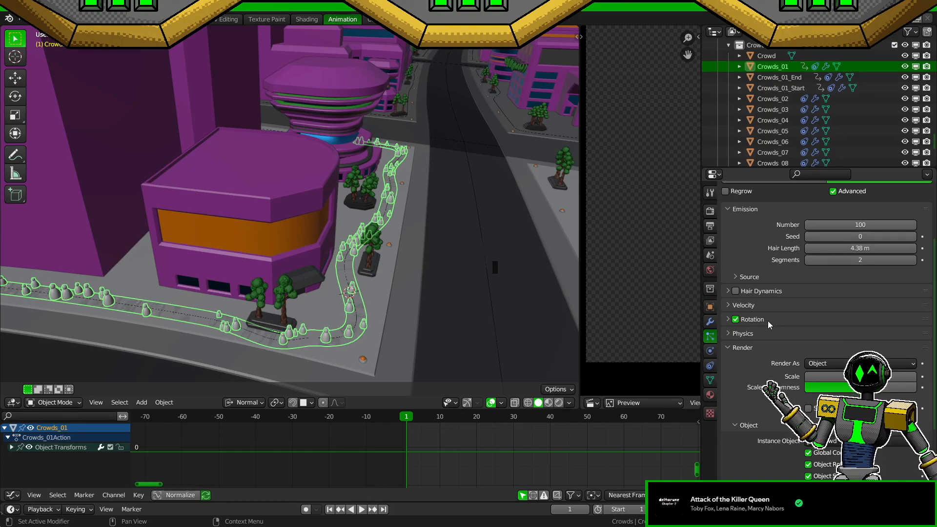
scroll(769, 321, up, 1)
scroll(764, 318, down, 6)
scroll(763, 318, down, 3)
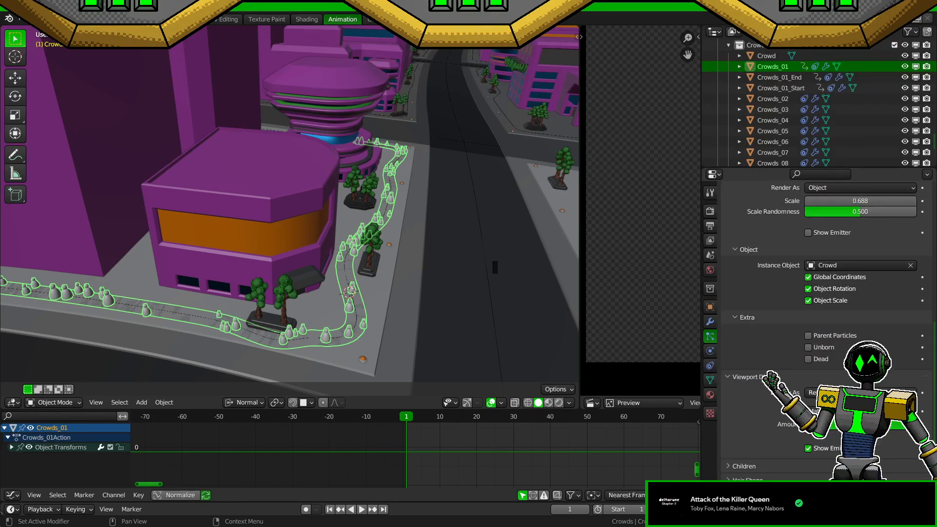
click(808, 448)
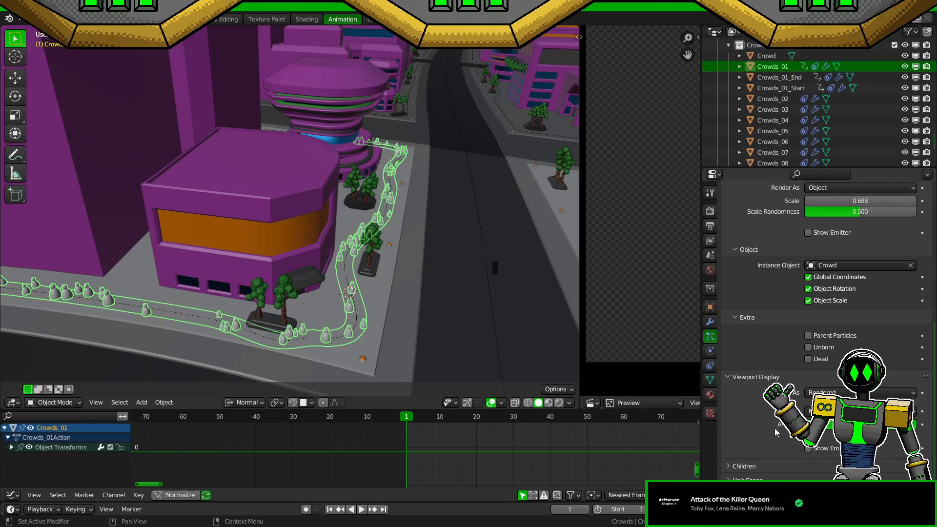
key(shift+alt+z)
middle_drag(391, 320, 388, 313)
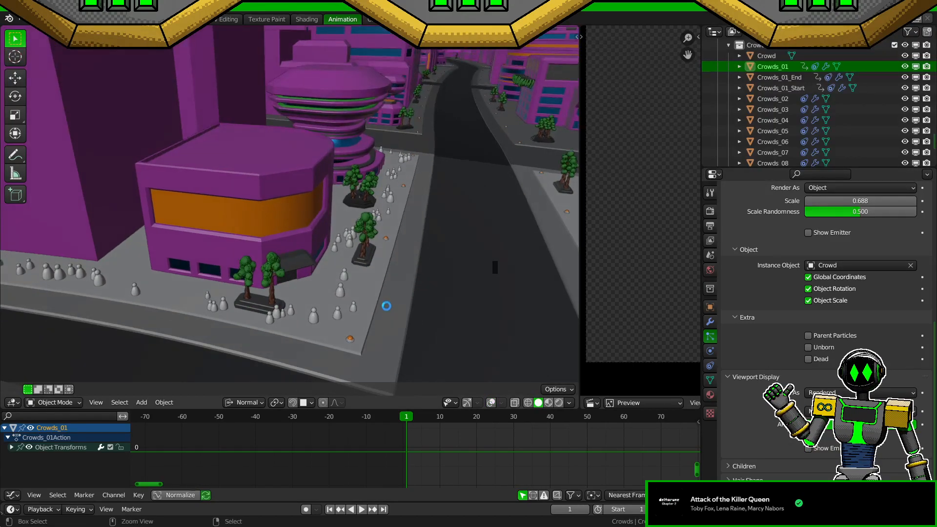
key(ctrl+s)
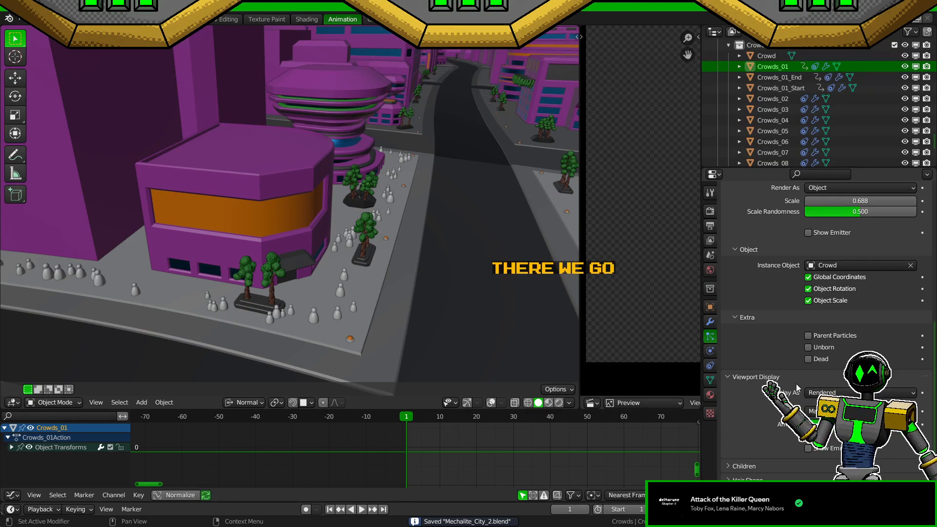
Step: Try the Color and Display As options in the Viewport Display settings of Crowds_01, ending on Material and Rendered
click(808, 411)
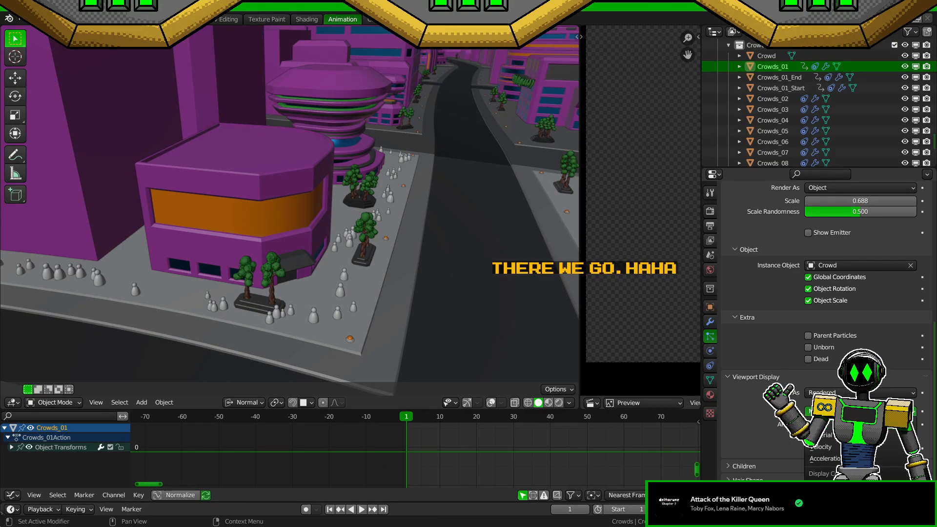
click(850, 435)
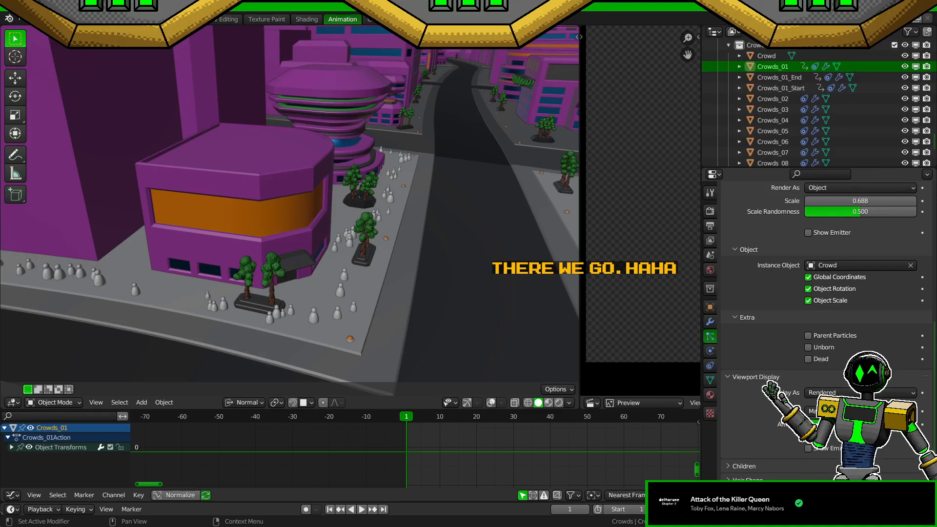
click(830, 393)
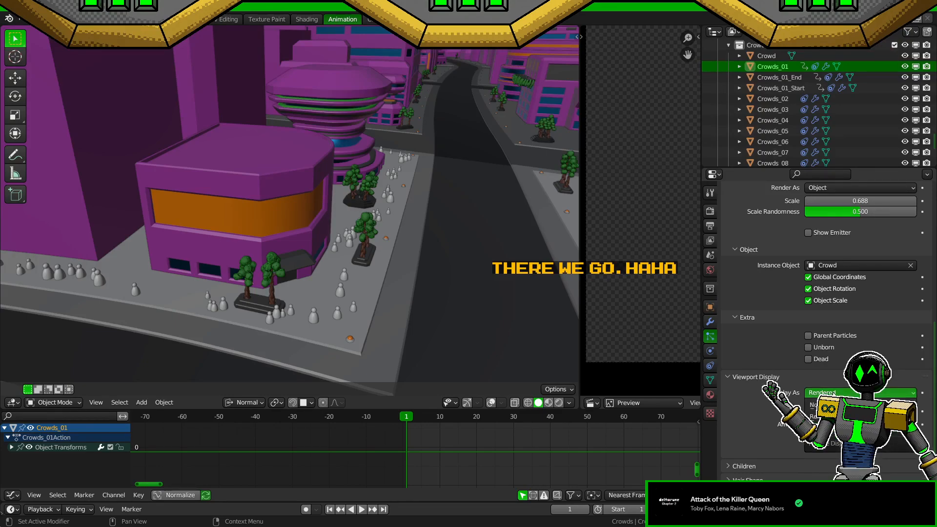
click(834, 394)
scroll(837, 391, down, 1)
click(847, 373)
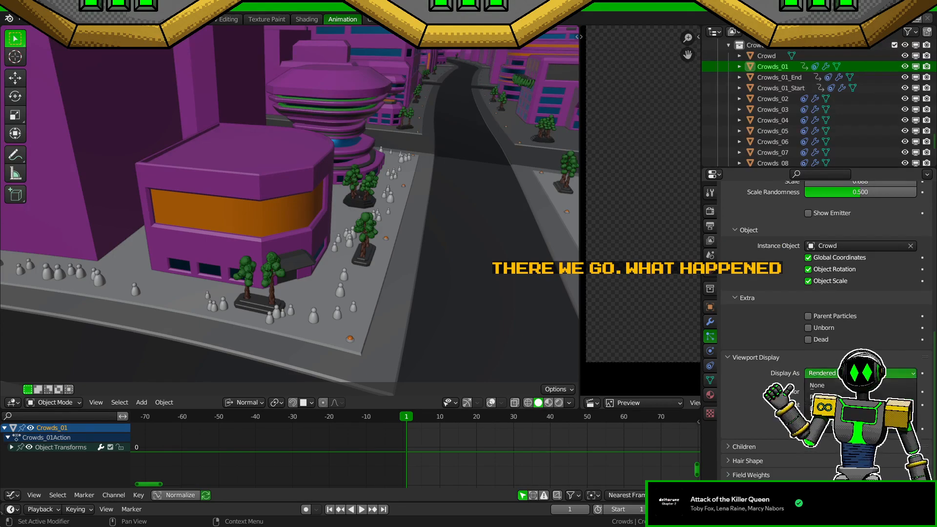
click(847, 409)
click(846, 373)
click(847, 397)
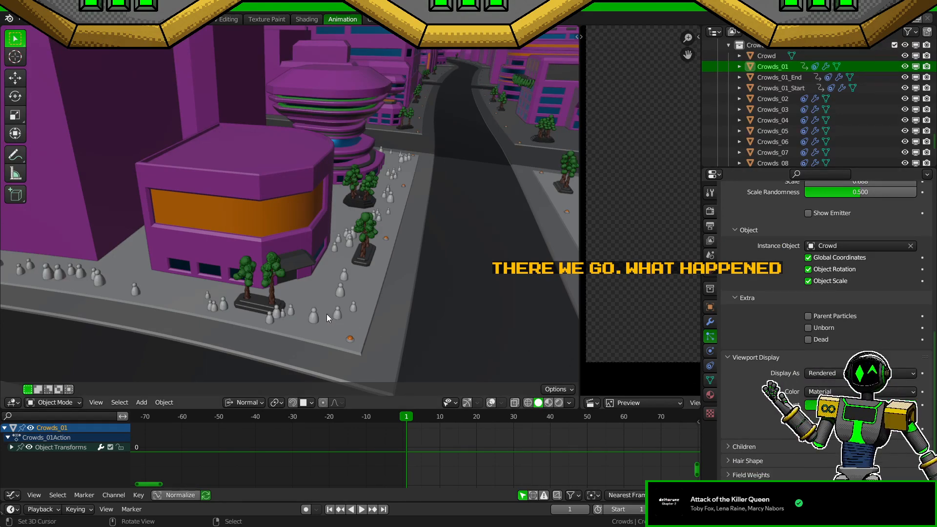
Step: Save the file and inspect the crowd figures on the sidewalk up close and from above the street
key(ctrl+s)
middle_drag(320, 312, 351, 279)
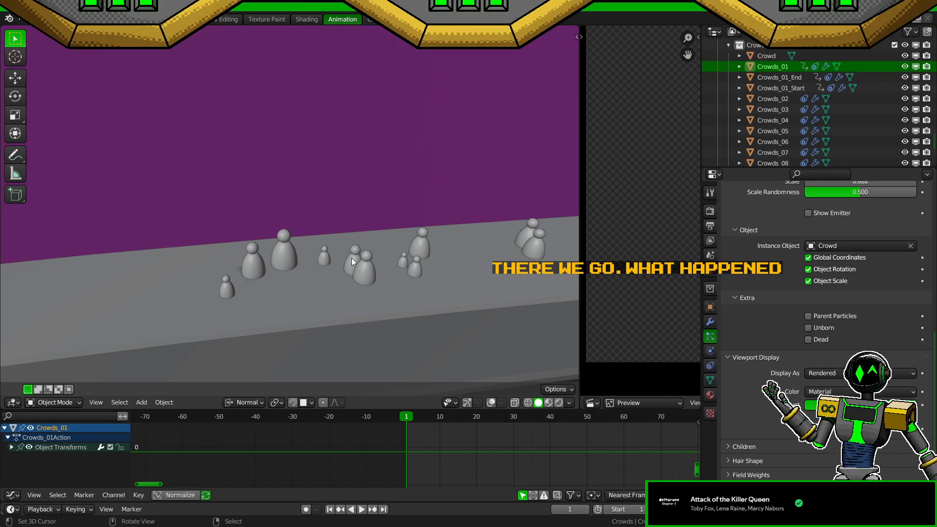
scroll(351, 256, down, 5)
middle_drag(350, 255, 21, 259)
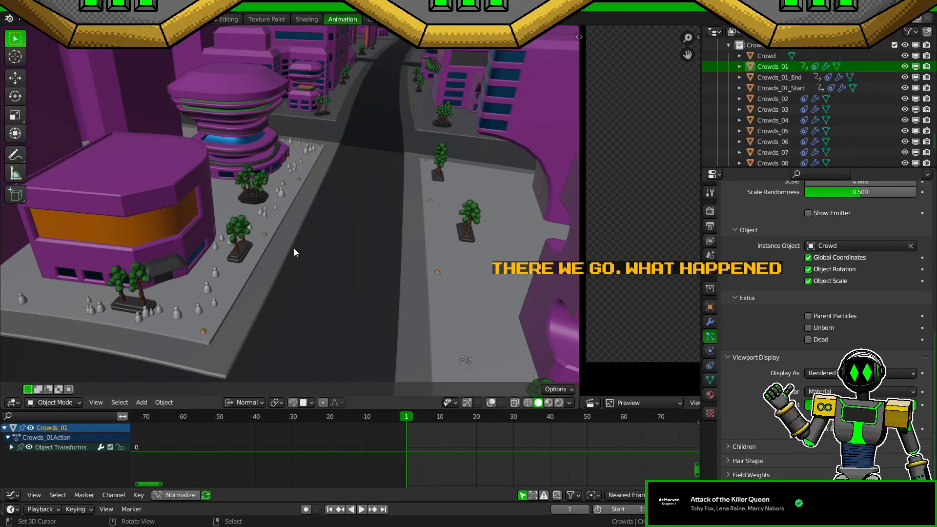
scroll(294, 248, down, 5)
Step: Return to the camera view, show the viewport overlays again and save the file
key(KP_0)
key(z)
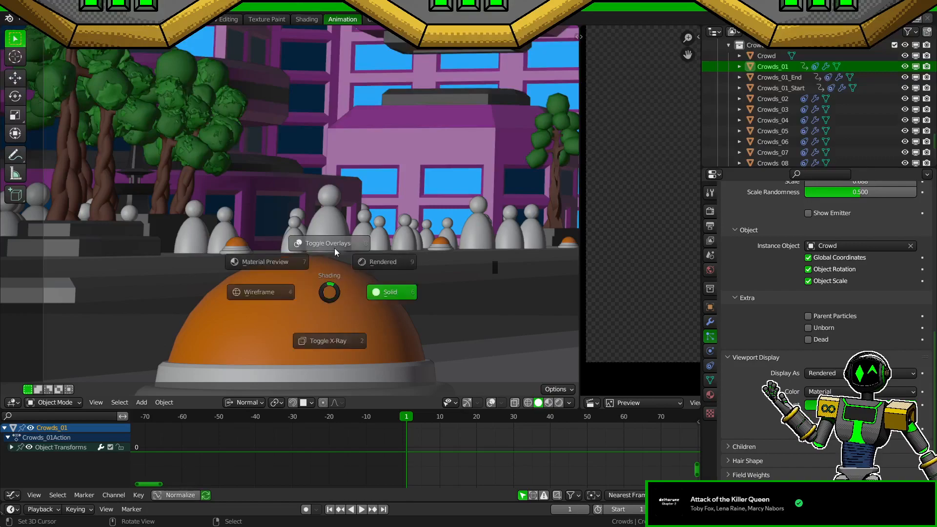
click(335, 241)
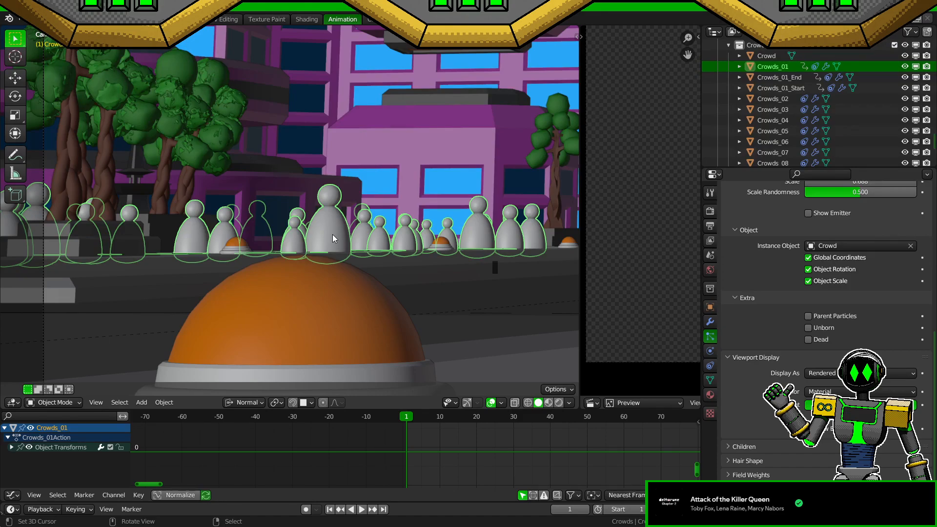
key(ctrl+s)
Step: Examine the Crowds_01 path around the city block from above and through the camera, saving the file
middle_drag(318, 237, 365, 275)
scroll(365, 274, up, 3)
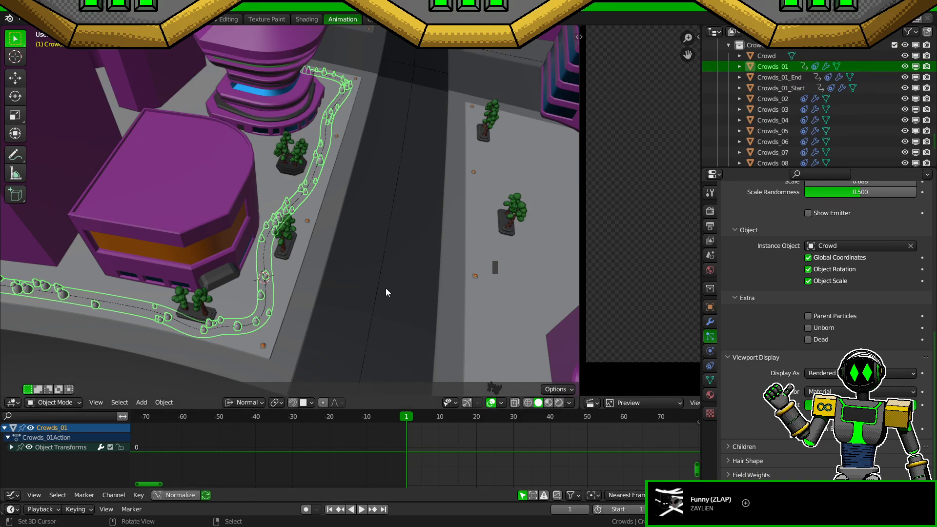
mouse_move(378, 280)
middle_down()
mouse_move(272, 272)
mouse_move(318, 292)
mouse_move(392, 286)
mouse_move(379, 305)
mouse_move(423, 267)
mouse_move(265, 276)
mouse_move(346, 295)
mouse_move(376, 315)
mouse_move(409, 300)
mouse_move(388, 307)
middle_up()
scroll(318, 292, up, 5)
key(z)
click(360, 268)
key(z)
click(357, 283)
key(ctrl+s)
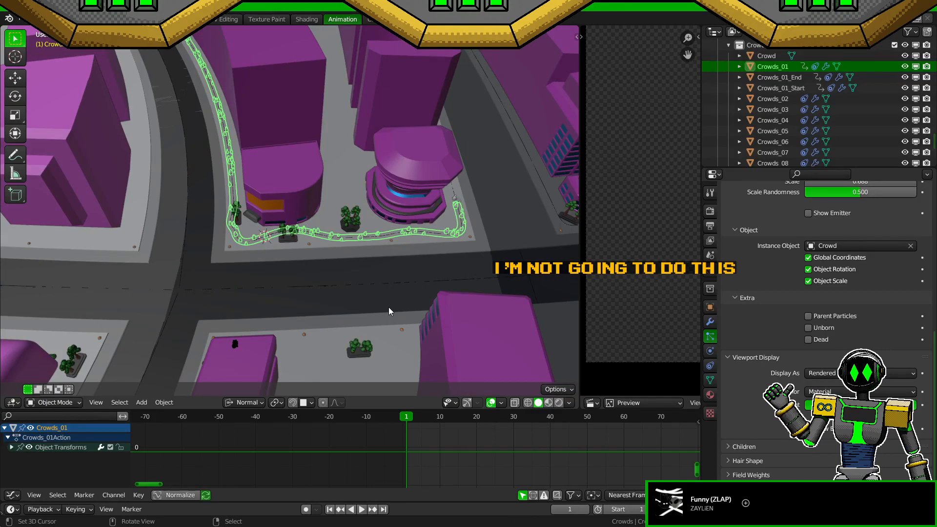
key(KP_0)
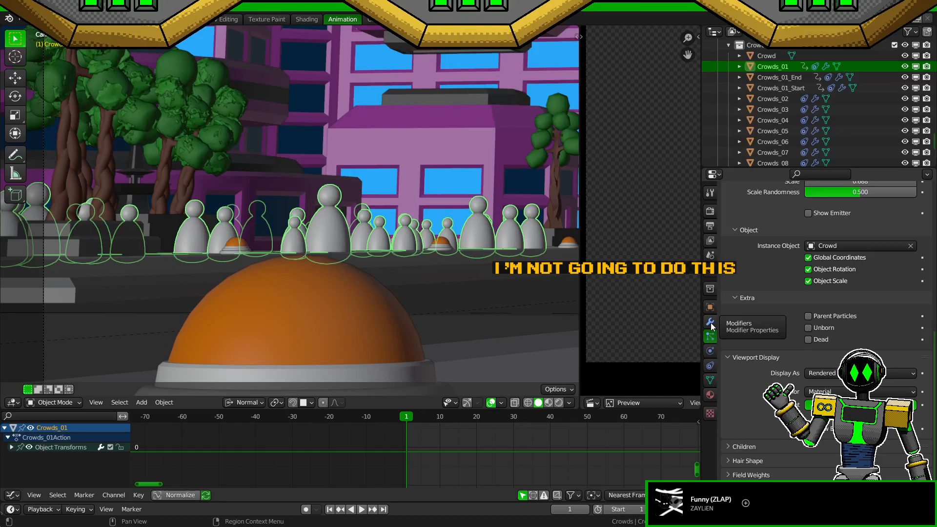
scroll(318, 263, down, 6)
key(ctrl+s)
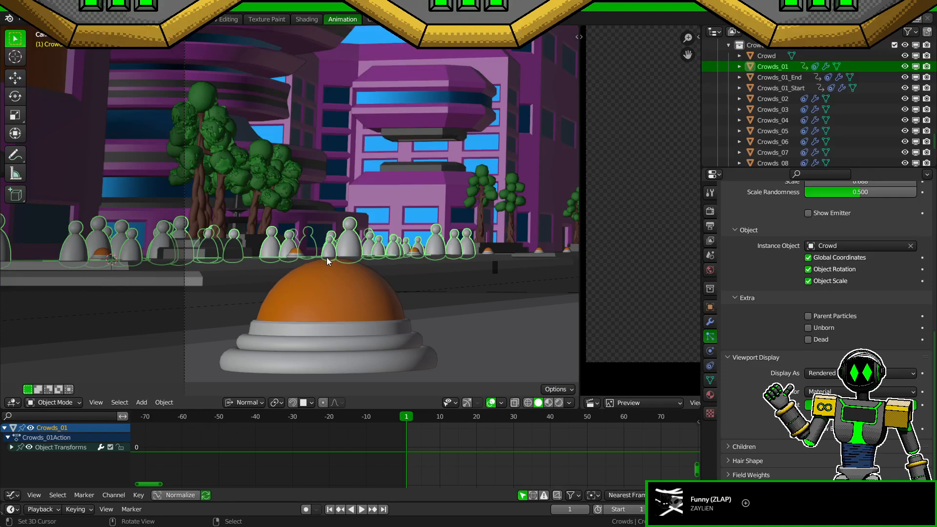
Step: Duplicate the Crowds_01 object in place beside the street and save the file
middle_drag(363, 249, 390, 308)
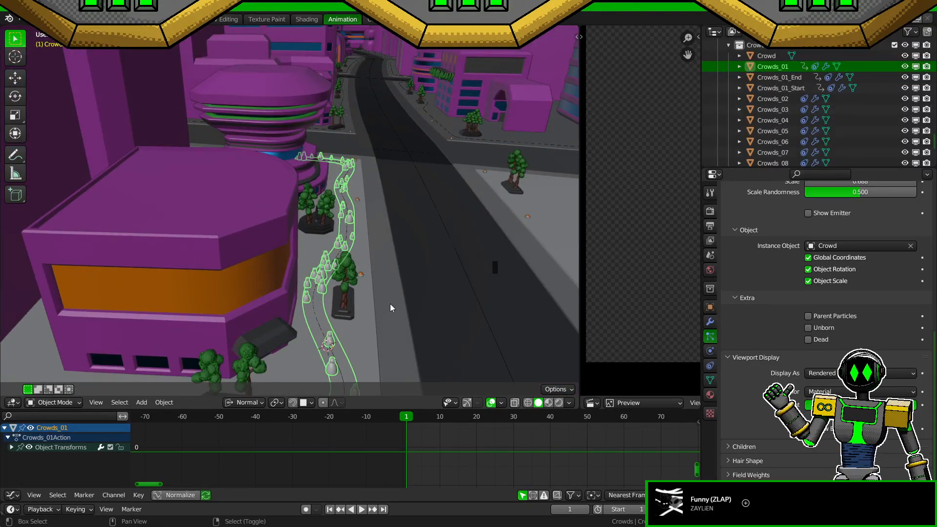
mouse_move(436, 446)
middle_down()
mouse_move(400, 448)
mouse_move(435, 483)
mouse_move(432, 436)
mouse_move(435, 453)
middle_up()
scroll(415, 446, down, 8)
middle_drag(498, 347, 429, 308)
scroll(464, 308, up, 2)
key(shift+d)
right_click(429, 309)
key(ctrl+s)
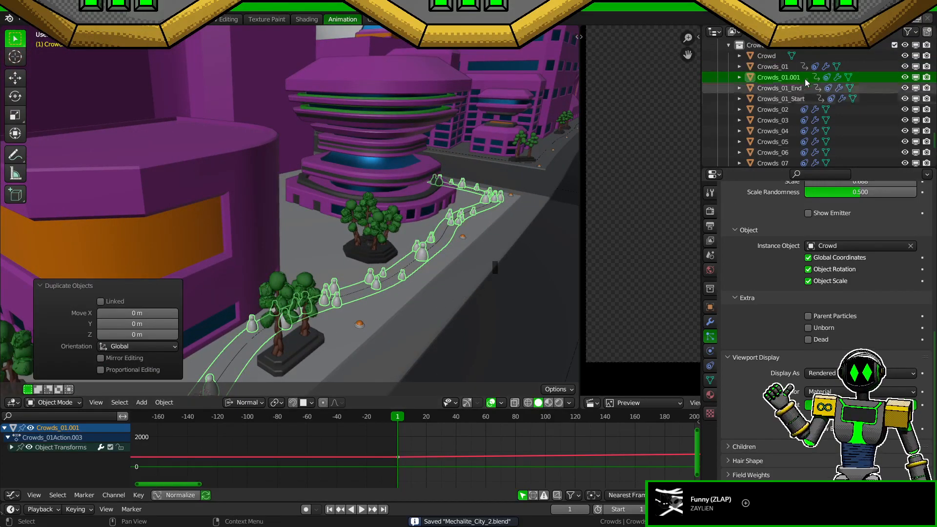
Step: Rename the Crowds_01.001 duplicate as Crowds_01_Mid_1 and save the file
double_click(779, 78)
scroll(785, 79, up, 1)
key(End)
key(shift+Left)
key(shift+Left)
key(shift+Left)
key(shift+Left)
key(shift+Left)
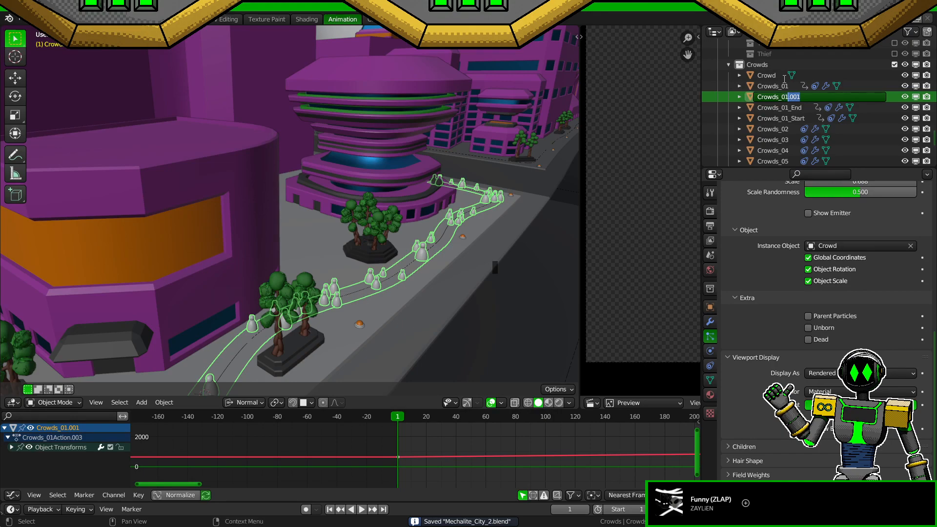
text(_Mid)
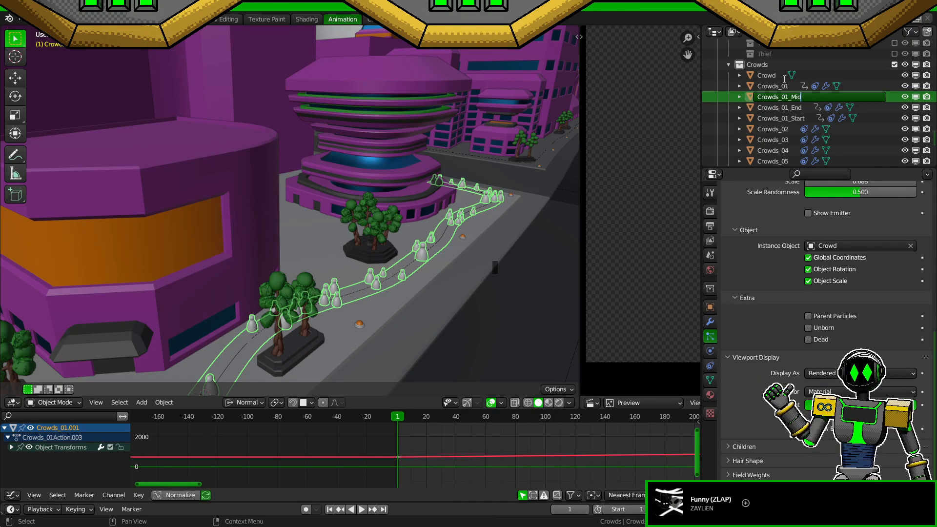
text(_1)
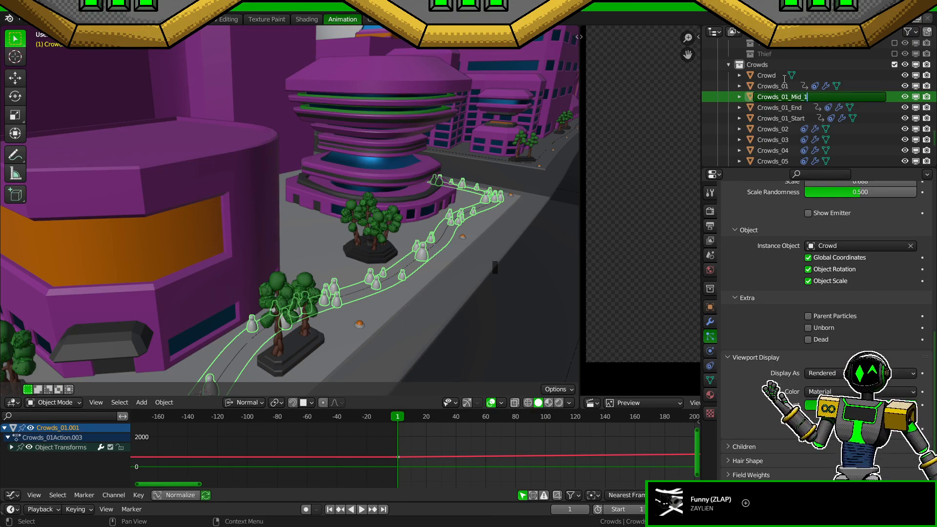
key(Return)
key(ctrl+s)
Step: Duplicate Crowds_01_Mid_1 in place and rename the copy as Crowds_01_Mid_3
key(shift+d)
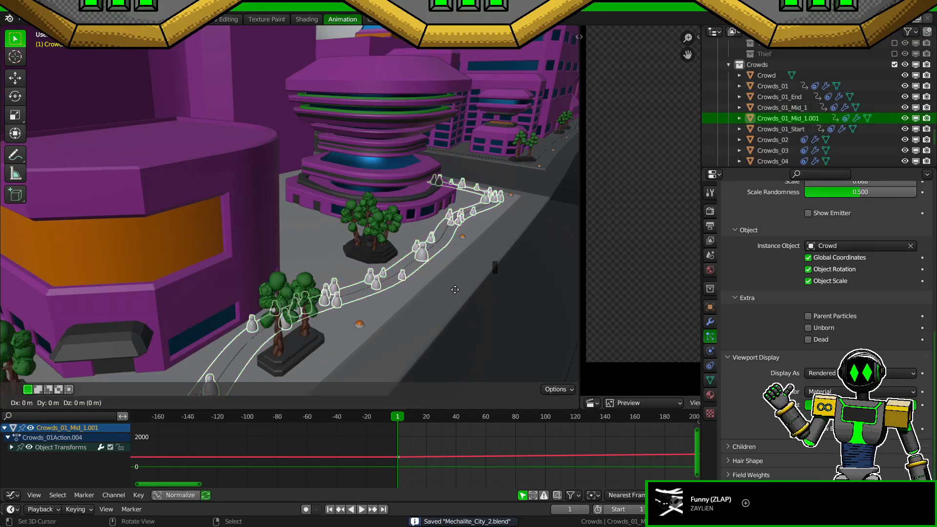
key(Escape)
double_click(813, 117)
key(Right)
key(ctrl+shift+Left)
key(ctrl+shift+Left)
key(ctrl+shift+Left)
text(Crowds_01_Mid_3)
key(Return)
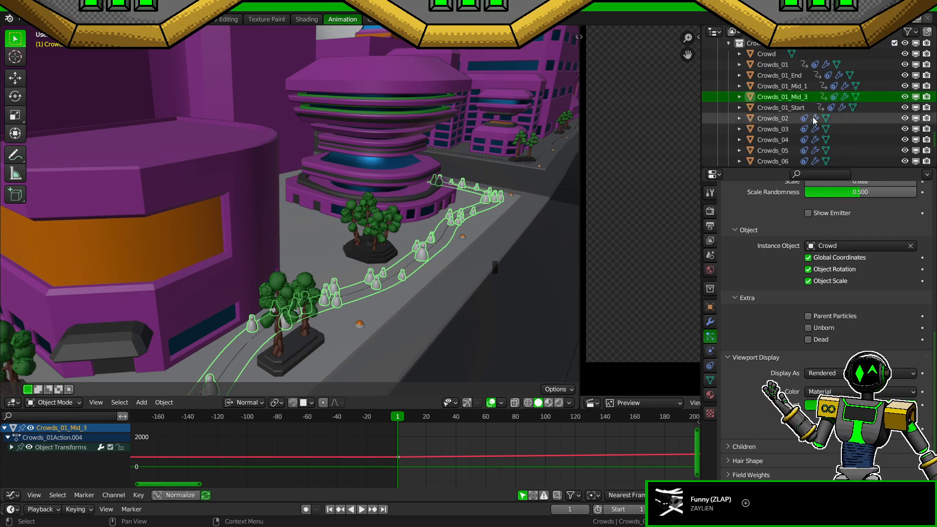
Step: Correct the name of Crowds_01_Mid_3 to Crowds_01_Mid_2 and save the file
double_click(797, 97)
key(Right)
key(BackSpace)
text(2)
key(Return)
key(ctrl+s)
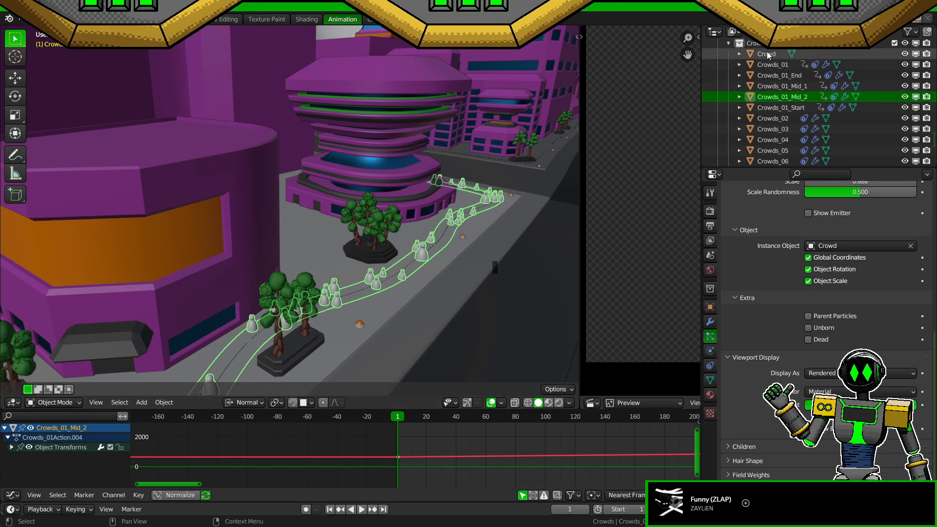
Step: Rename the Crowd figure object as Crowd_2
scroll(423, 239, down, 5)
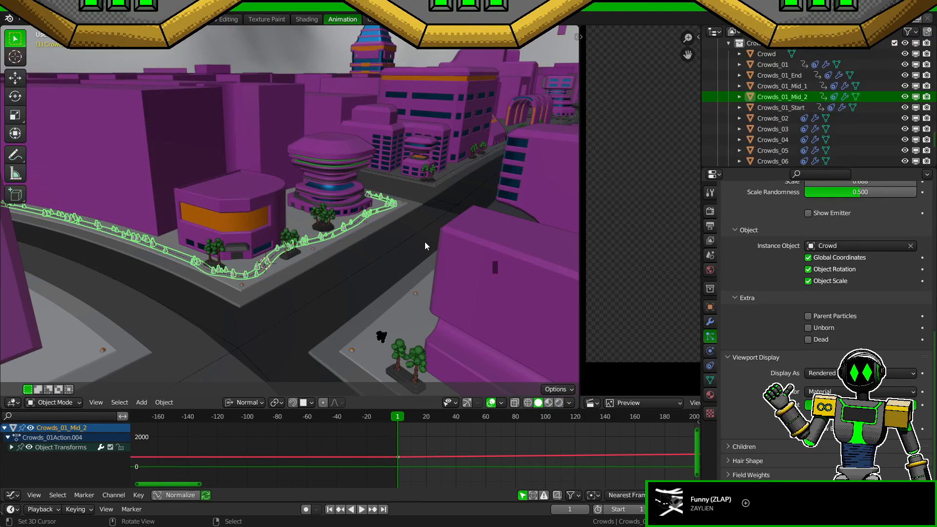
double_click(773, 54)
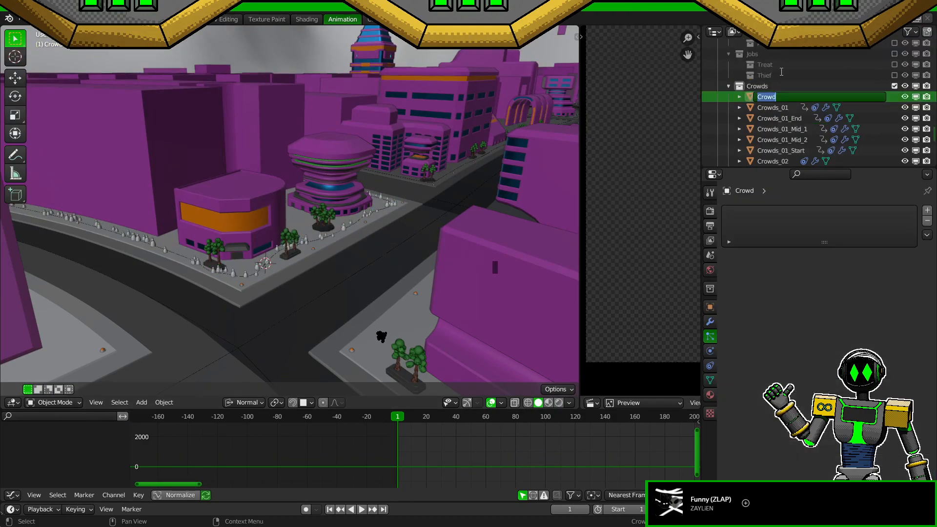
key(End)
text(_)
text(1)
key(BackSpace)
text(2)
key(Return)
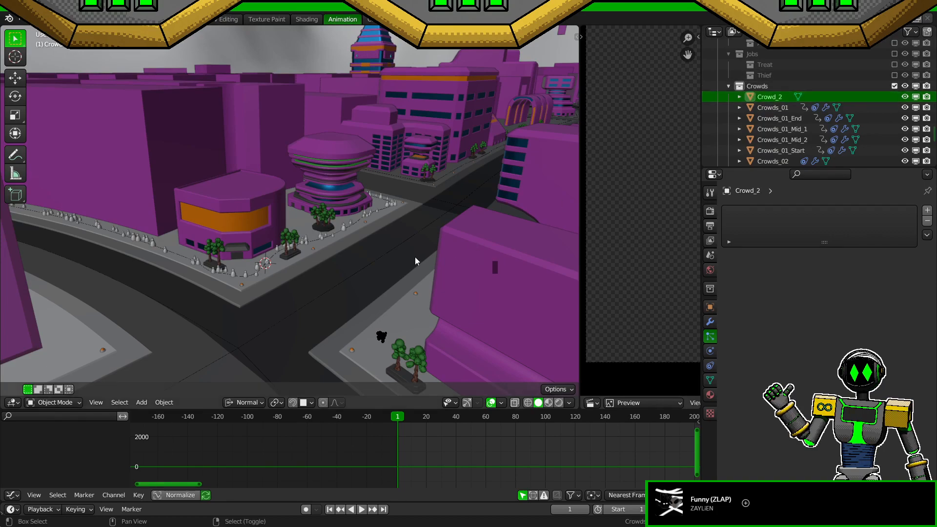
Step: Duplicate Crowd_2 in place, rename the copy as Crowd_3 and save the file
key(shift+d)
key(Escape)
key(F2)
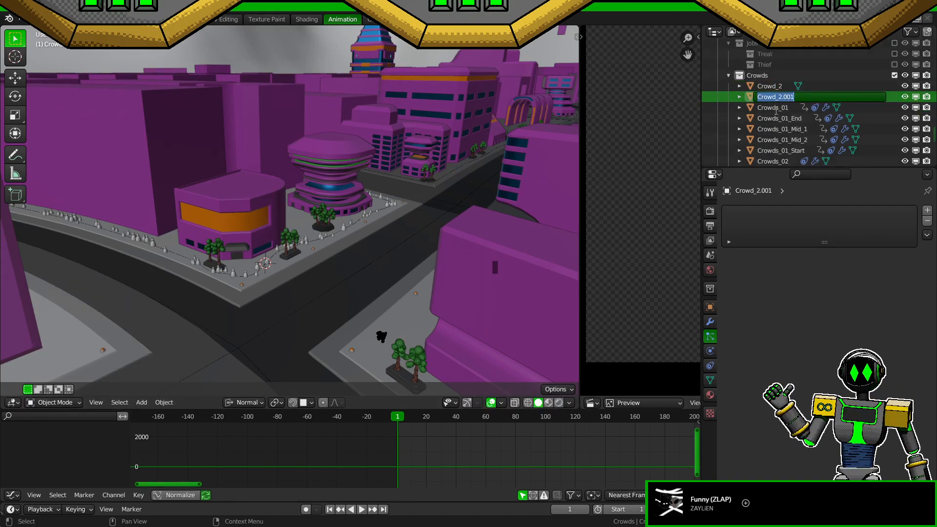
text(Crowd_3)
key(Return)
key(ctrl+s)
Step: Turn off Global Coordinates for the instance object in the particle settings of Crowds_01_Mid_2
scroll(447, 240, up, 3)
click(314, 257)
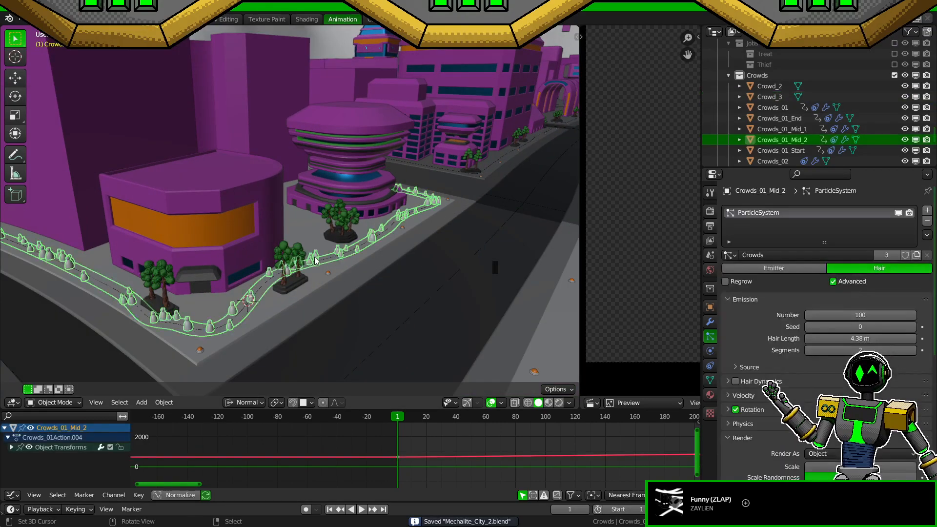
scroll(816, 373, down, 4)
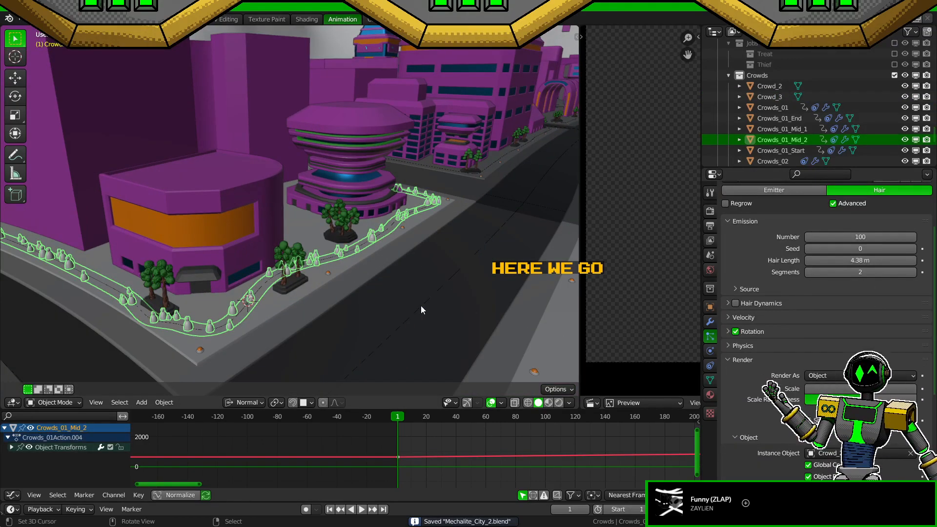
scroll(376, 296, up, 2)
scroll(428, 294, up, 2)
click(808, 464)
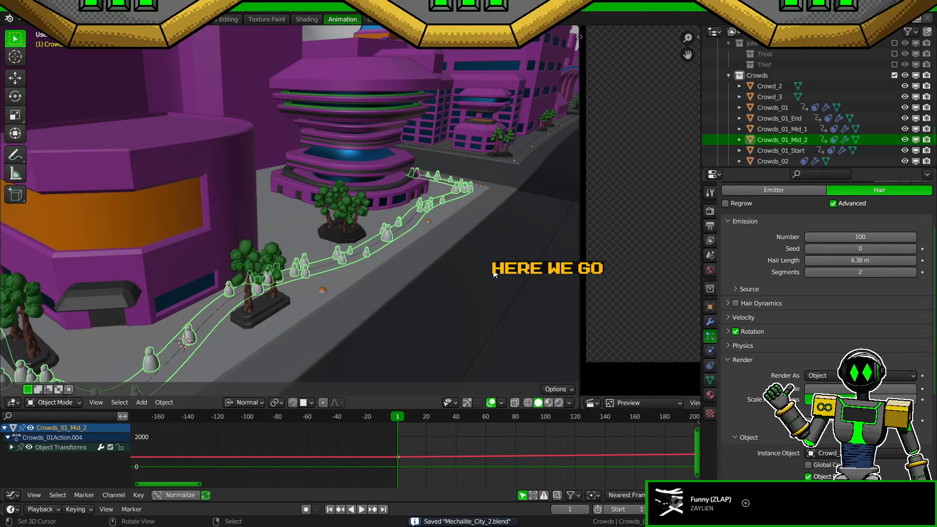
middle_drag(434, 266, 387, 266)
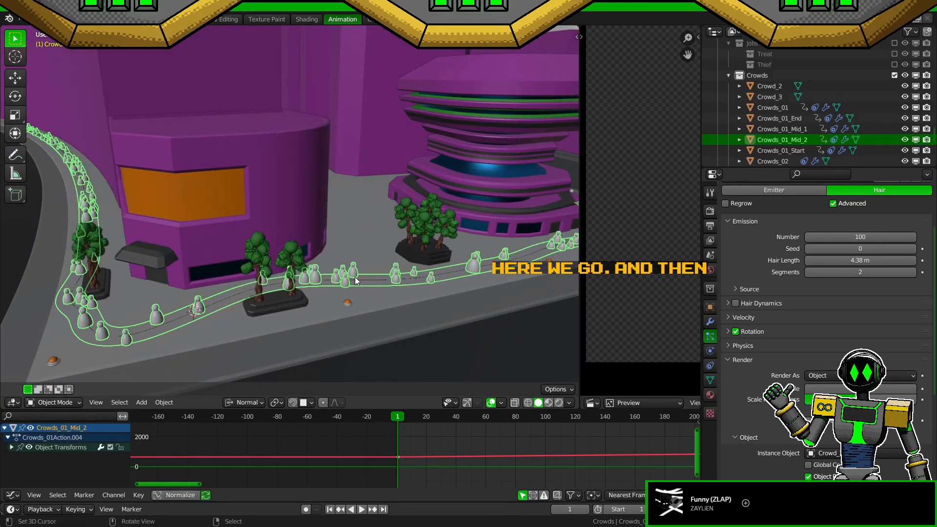
Step: Compare the particle settings of Crowds_01, Crowds_01_End, Crowds_01_Mid_1 and Crowds_01_Mid_2
click(801, 130)
click(779, 118)
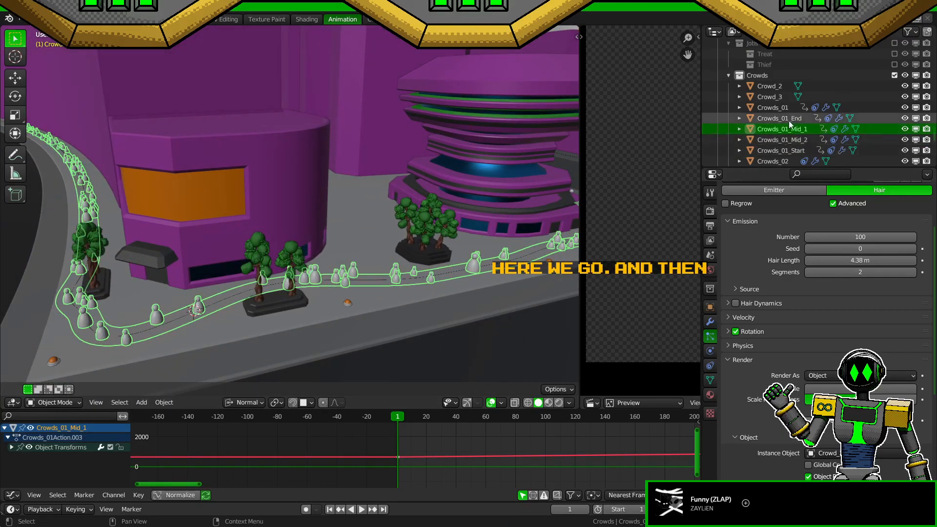
click(781, 139)
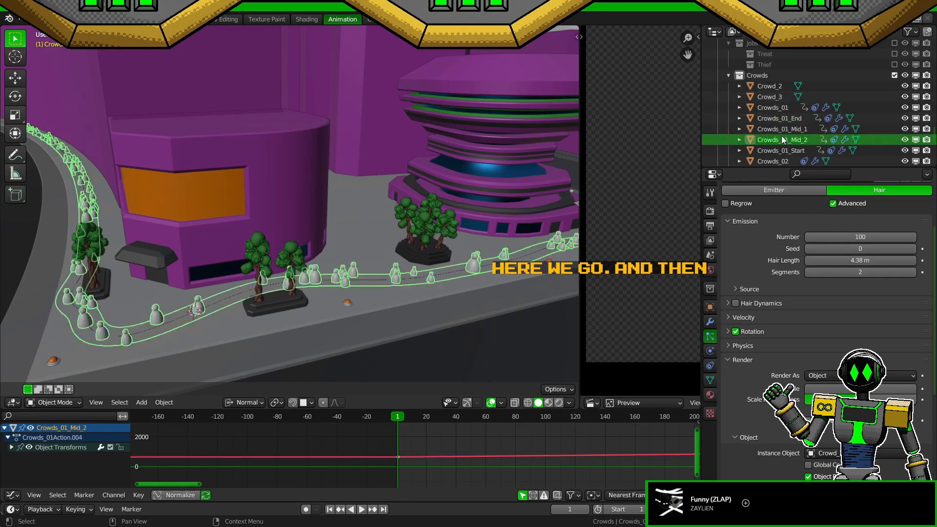
click(779, 108)
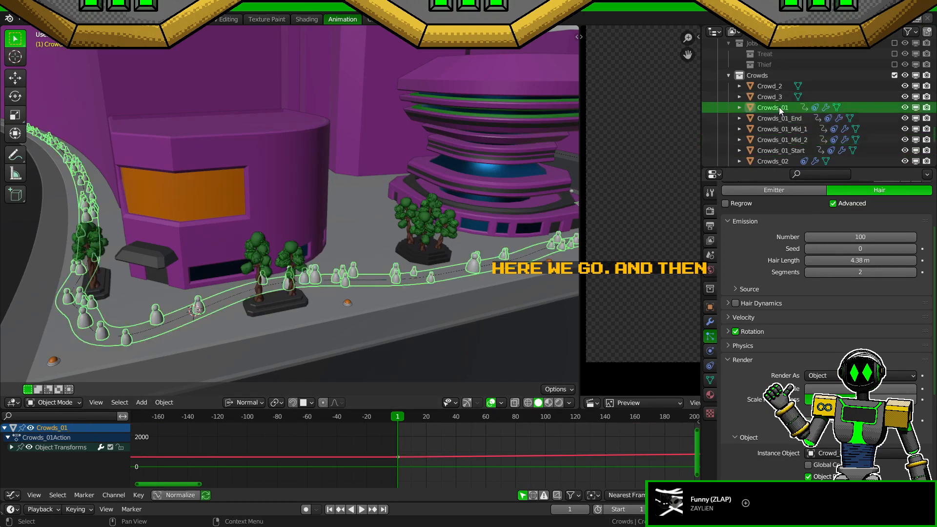
click(778, 129)
click(781, 118)
click(783, 108)
Step: Set the particle render scale of Crowds_01_End to 0.875
click(789, 117)
click(862, 389)
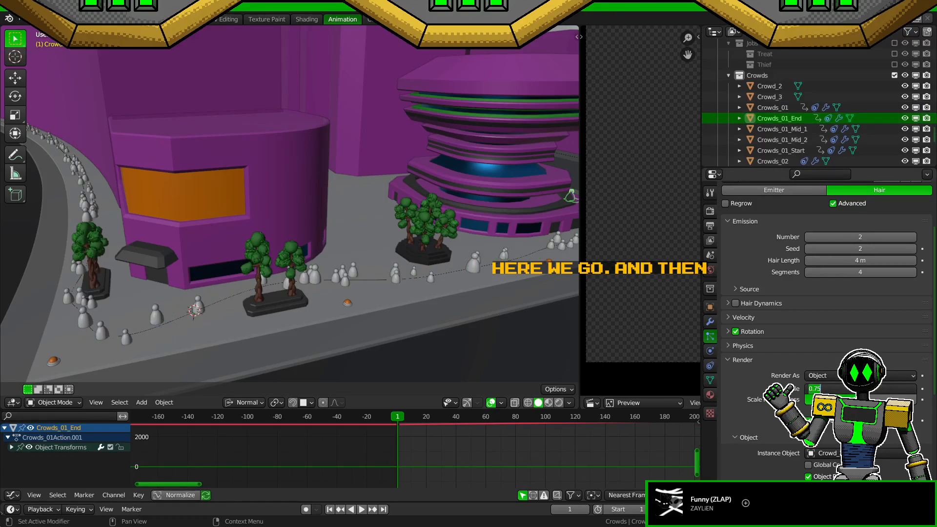
text(0.875)
key(Return)
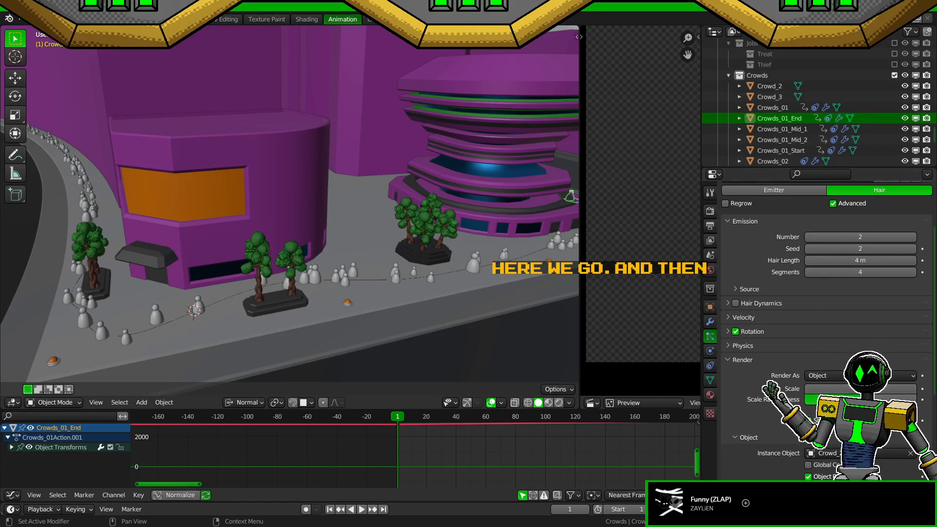
Step: Compare the emission and velocity settings of Crowds_01 and Crowds_01_End, and set the hair length of Crowds_01_End to 4.39 m
scroll(861, 351, up, 4)
click(779, 108)
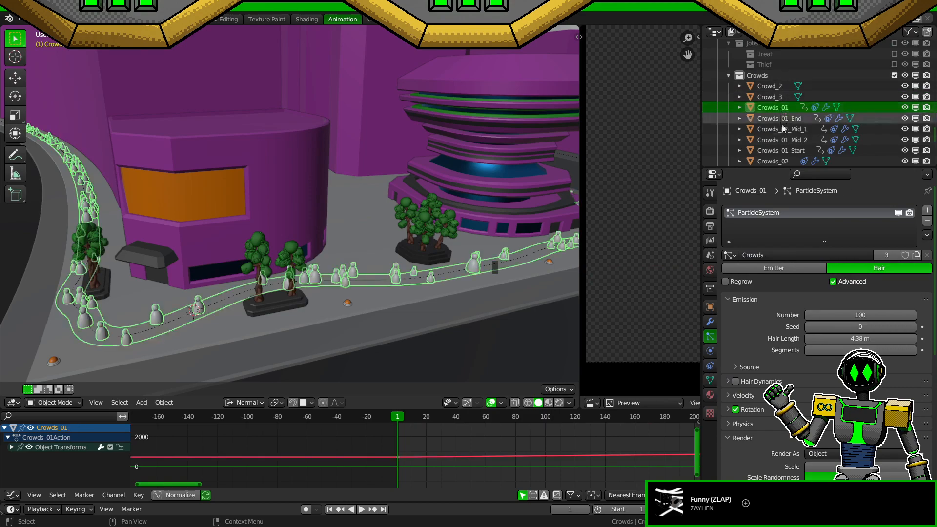
click(728, 396)
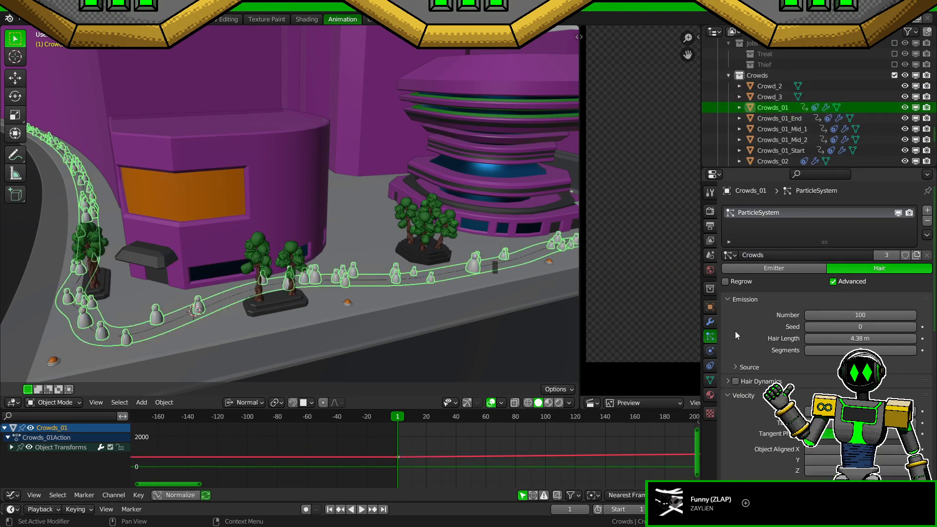
click(785, 119)
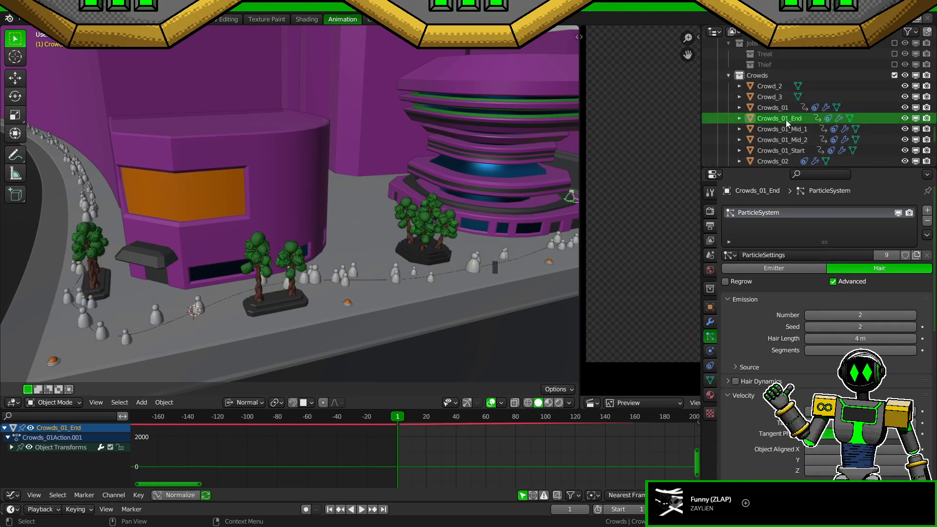
click(784, 110)
click(783, 119)
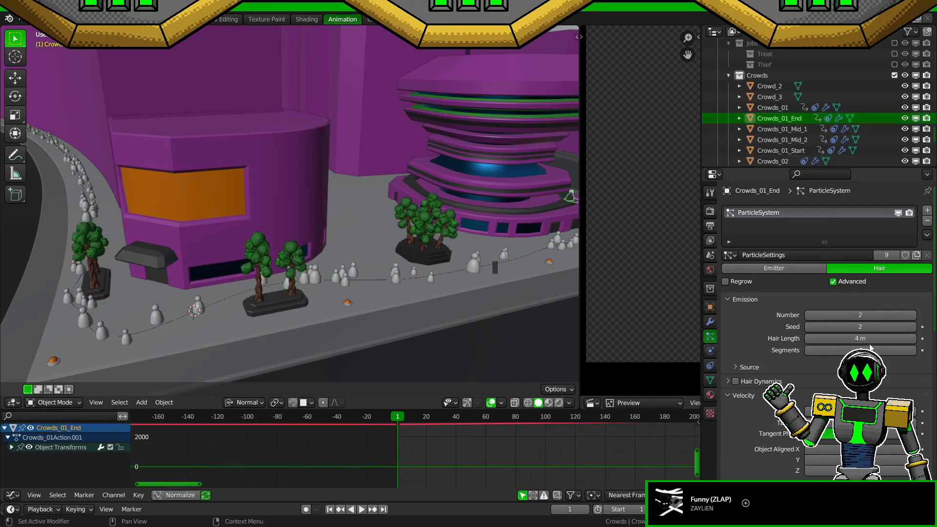
click(866, 338)
text(4.39)
key(Return)
Step: Check the particle settings of the Crowds_01 Start, End and Mid objects against each other and save the file
click(798, 151)
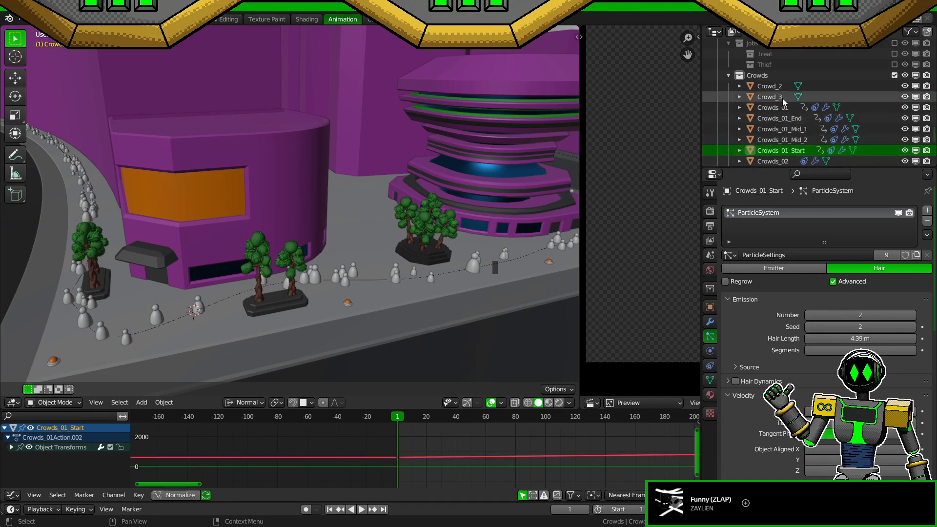
click(785, 118)
click(784, 150)
click(787, 139)
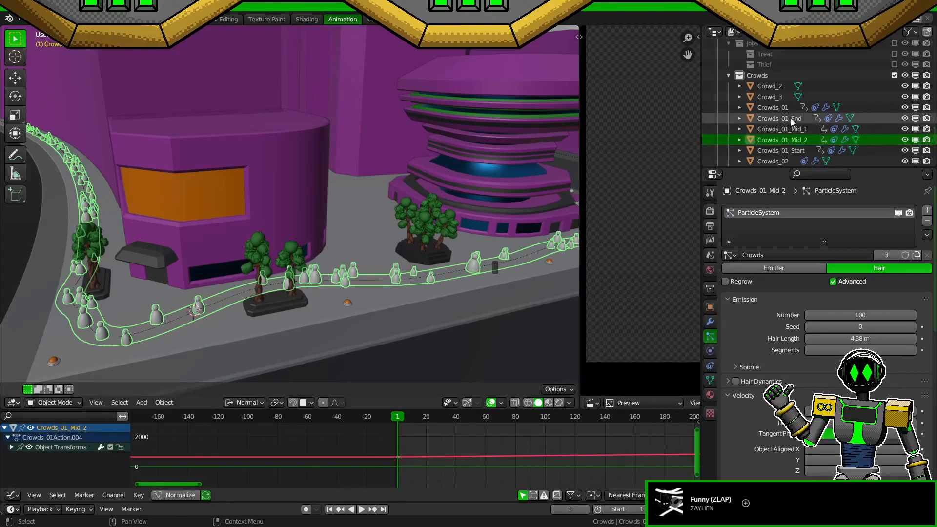
key(ctrl+s)
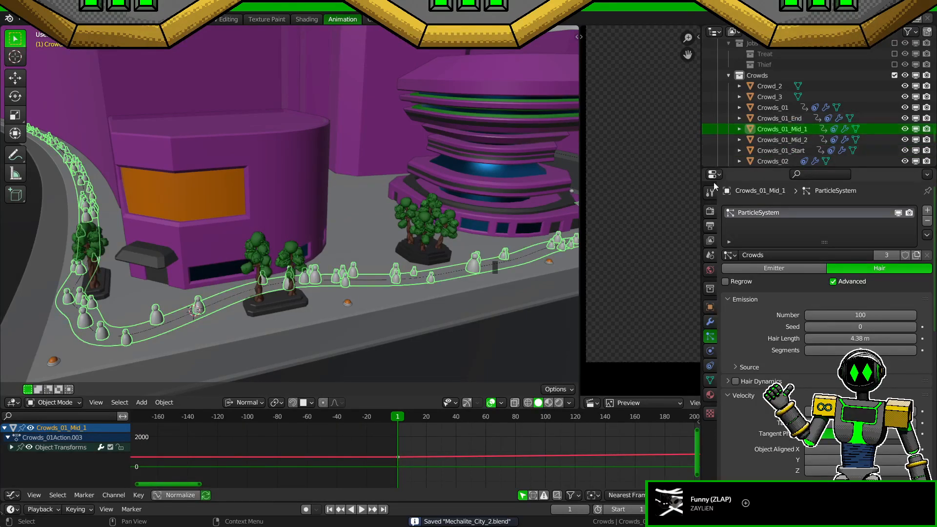
click(787, 120)
click(788, 107)
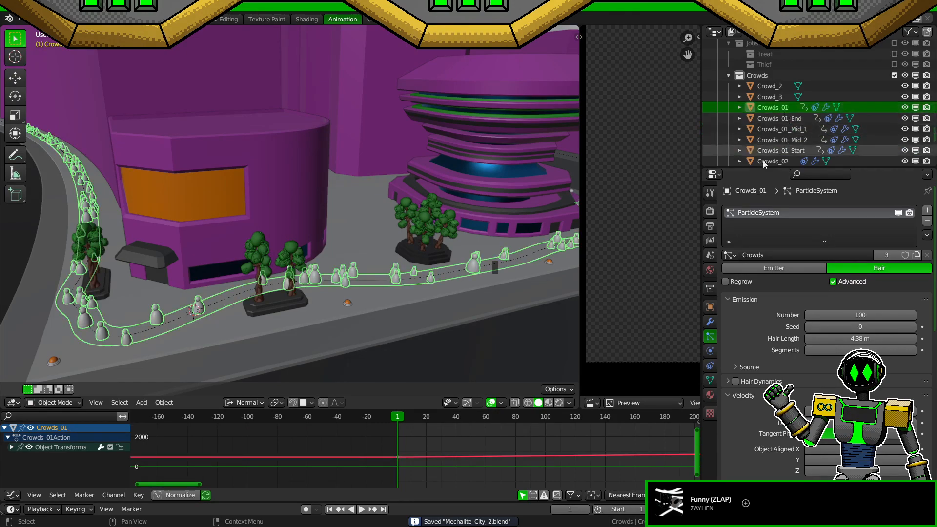
Step: Examine the modifiers and path mesh of Crowds_01, compare them with Crowds_01_End and Crowds_01_Mid_1, and save the file
click(711, 322)
shift+middle_drag(539, 287, 408, 286)
scroll(407, 286, down, 1)
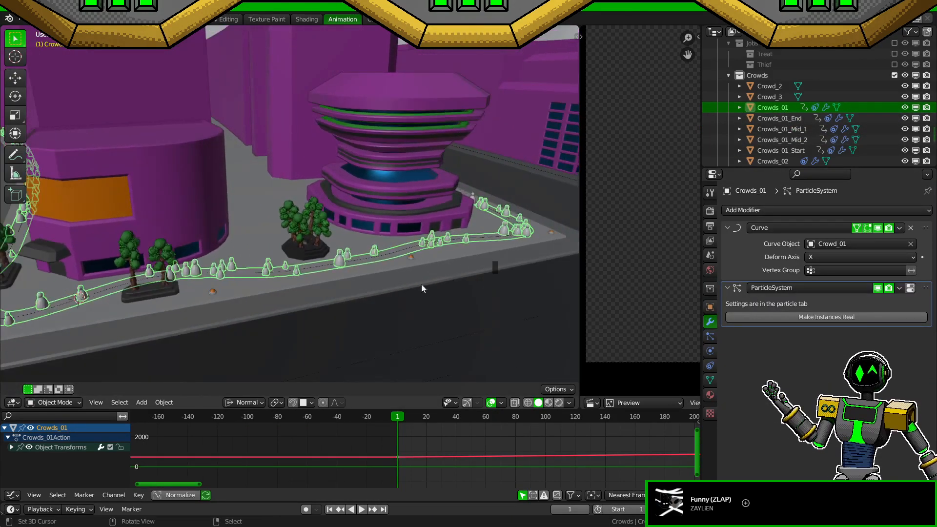
key(Tab)
scroll(476, 252, up, 2)
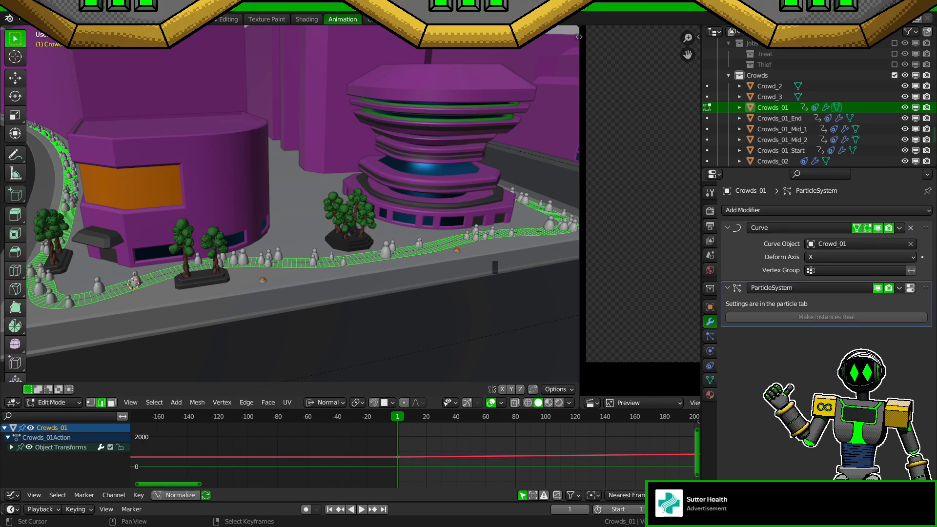
click(779, 118)
key(Tab)
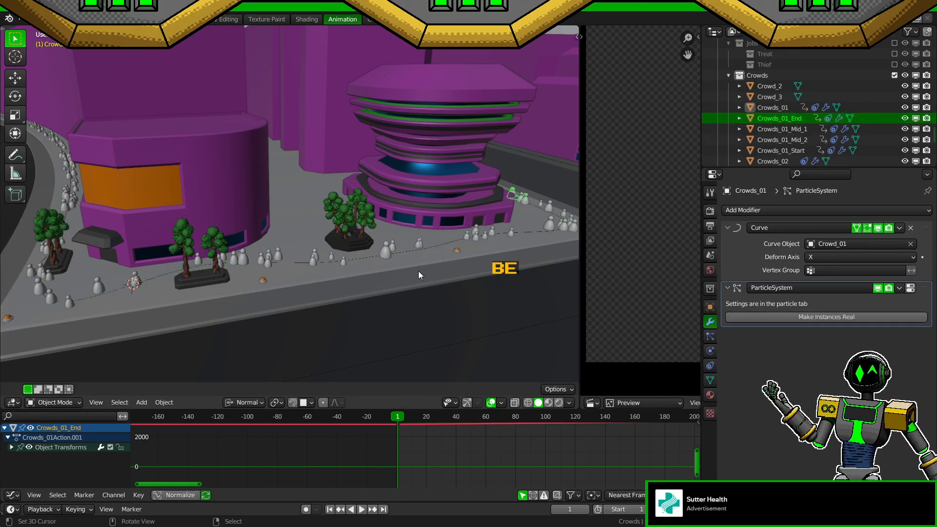
key(ctrl+s)
middle_drag(485, 254, 525, 255)
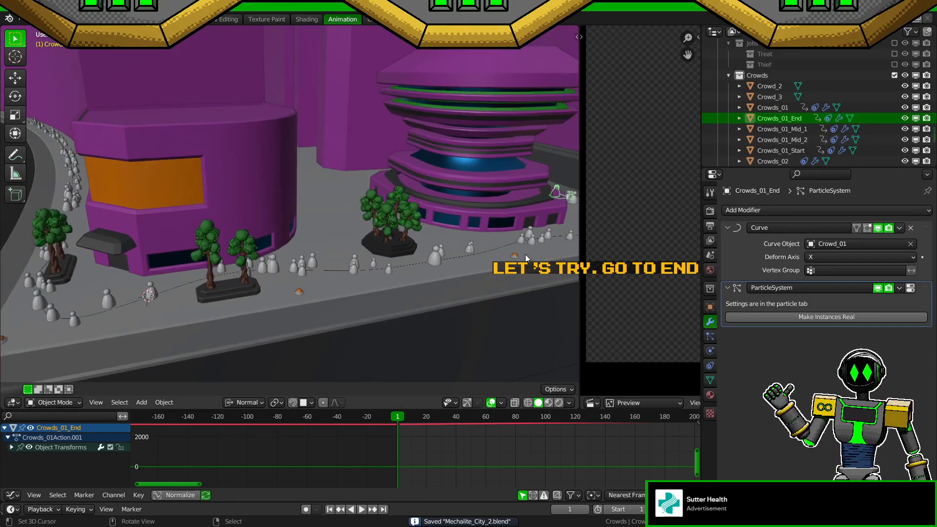
click(791, 129)
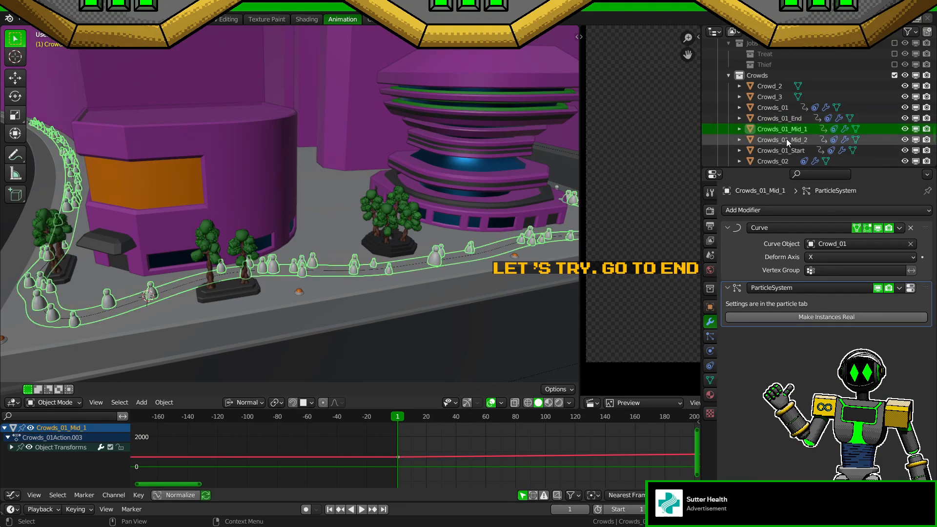
Step: Rename the Crowds_01 object as Crowds_01-1
double_click(791, 110)
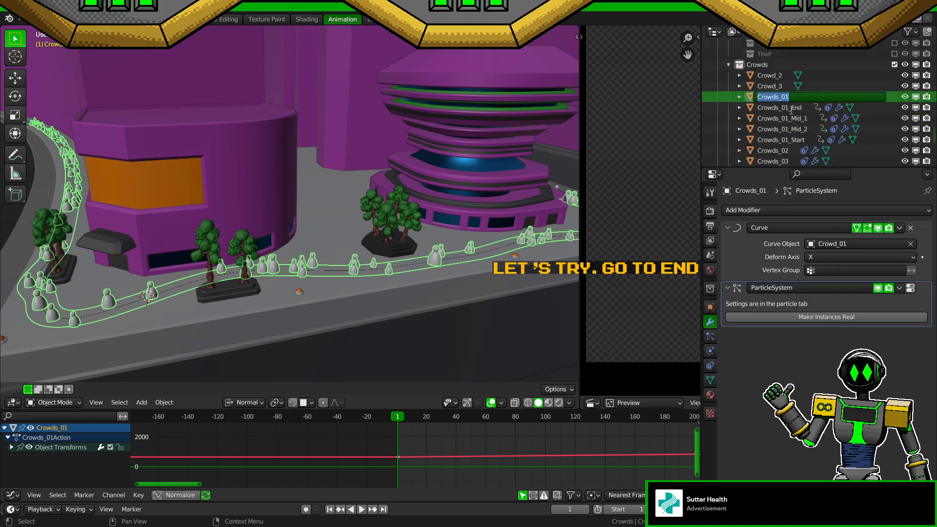
key(End)
text(-1)
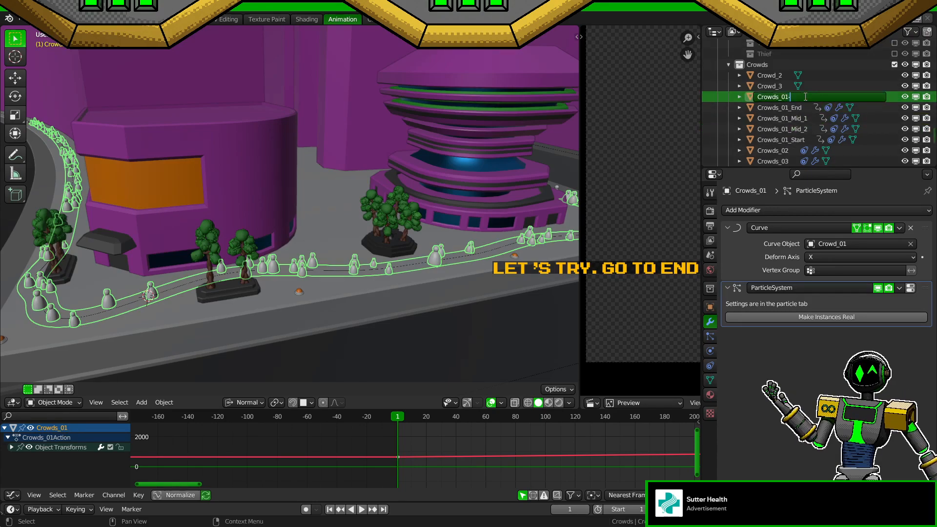
key(Return)
double_click(795, 96)
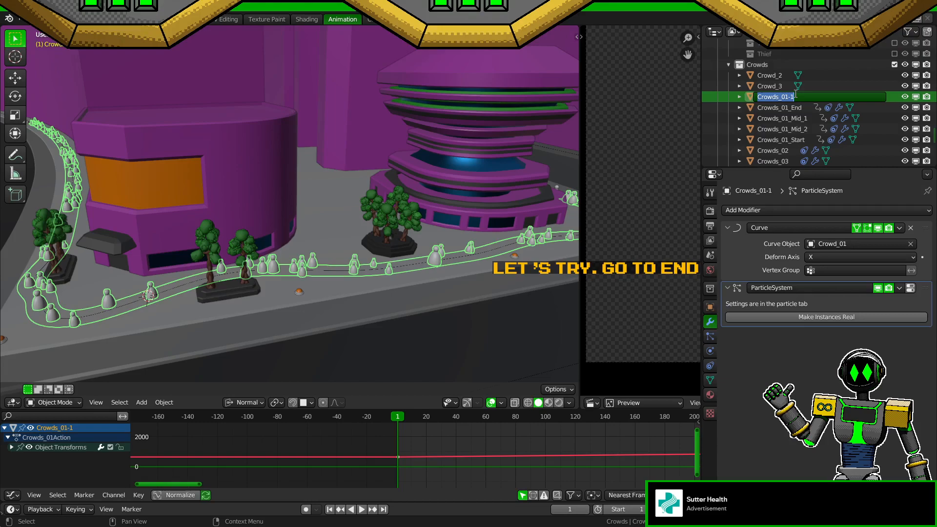
key(Escape)
Step: Delete the Crowds_01_Mid_2 object from the Crowds collection
click(791, 126)
key(x)
click(411, 254)
Step: Rename Crowds_01_Mid_1 as Crowds_01-2 and save the file
double_click(771, 121)
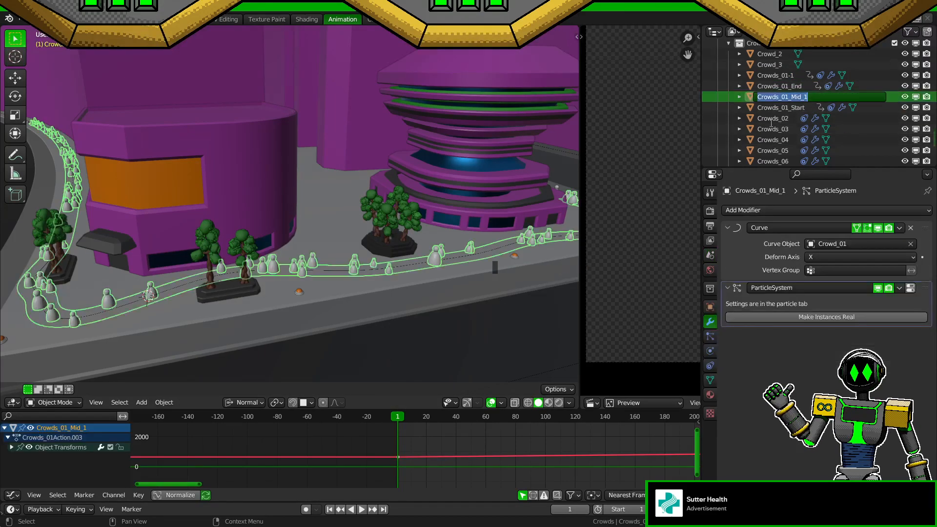
key(End)
key(shift+Left)
key(shift+Left)
key(shift+Left)
key(shift+Left)
key(shift+Left)
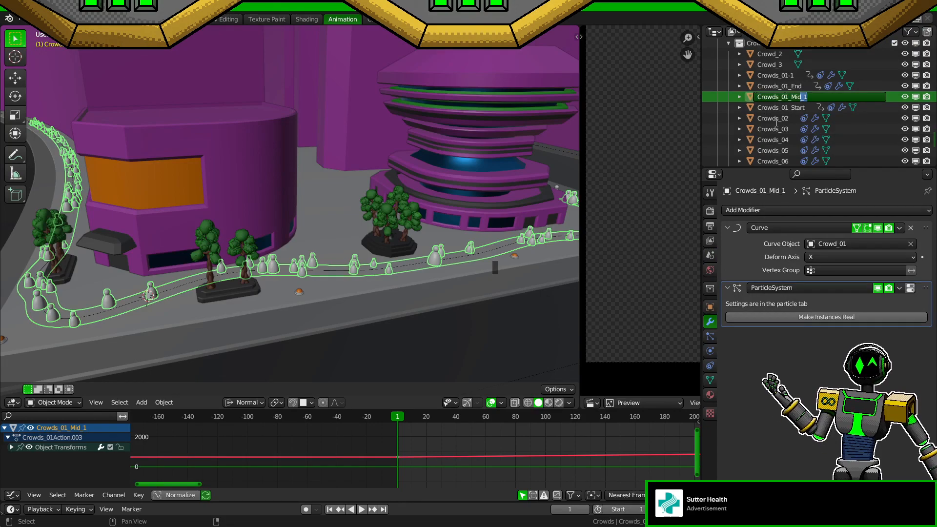
key(BackSpace)
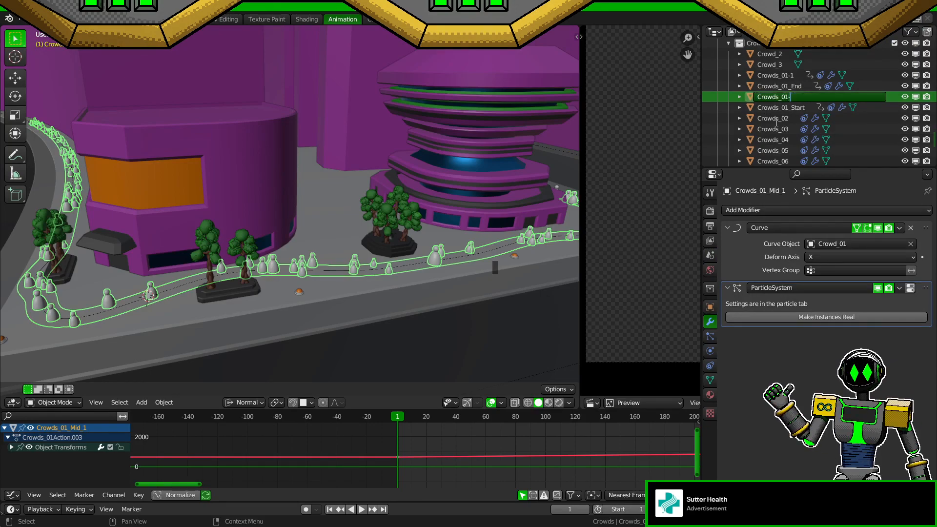
text(2)
key(Return)
key(ctrl+s)
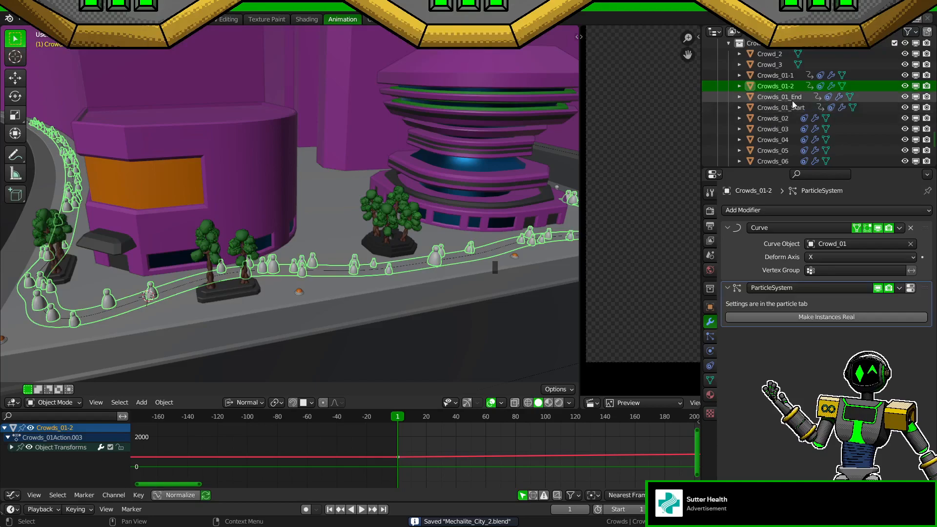
Step: Duplicate Crowds_01_End in place, name the copy Crowds_01_Mid, and save the file
click(792, 101)
key(shift+d)
key(Escape)
double_click(784, 110)
key(Right)
key(shift+Left)
key(shift+Left)
key(shift+Left)
key(shift+Left)
key(shift+Left)
key(shift+Left)
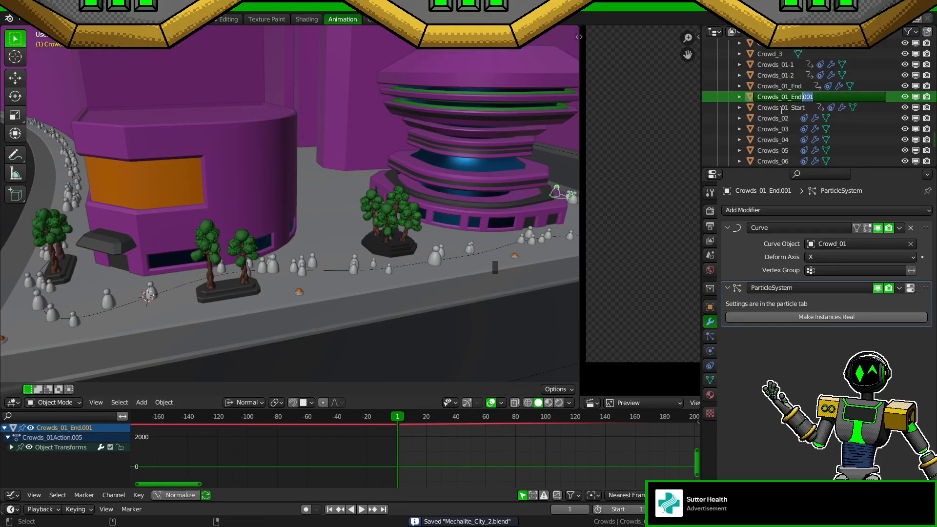
text(Mid)
key(Return)
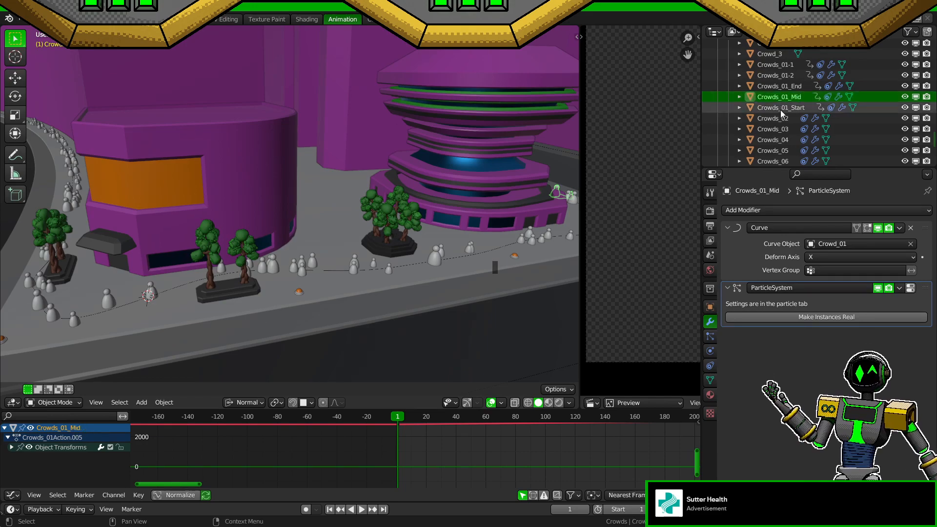
key(ctrl+s)
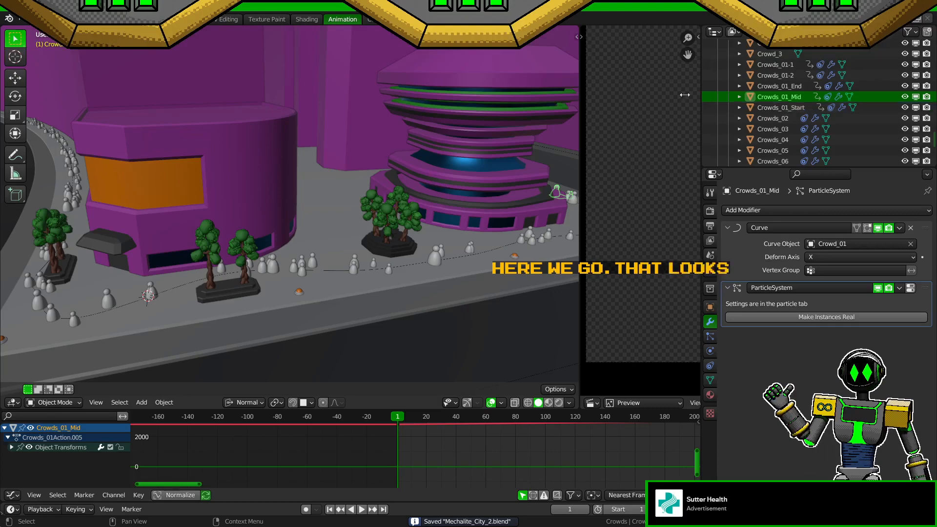
Step: Bring up the object transform and animation curve of Crowds_01_End, and save the file
click(435, 257)
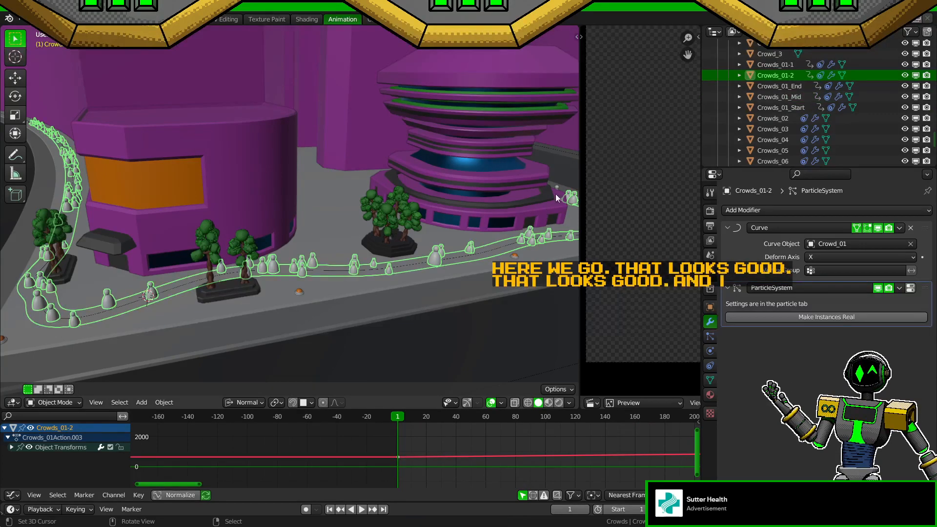
click(783, 87)
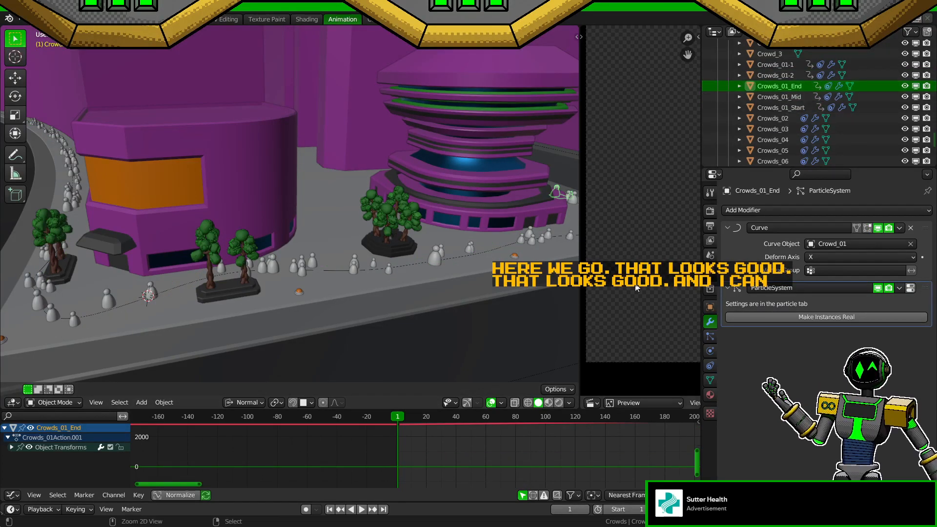
key(ctrl+s)
click(710, 307)
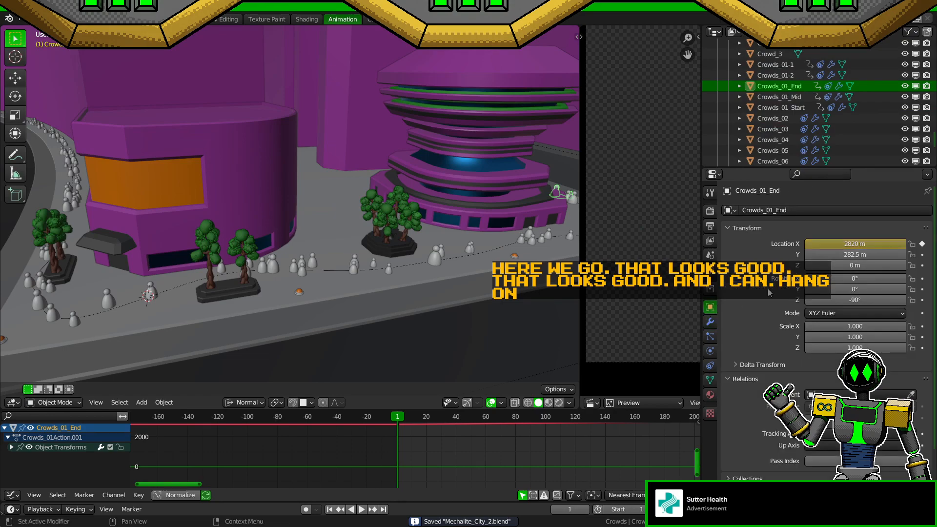
scroll(505, 440, down, 1)
middle_drag(506, 440, 235, 465)
scroll(383, 443, down, 4)
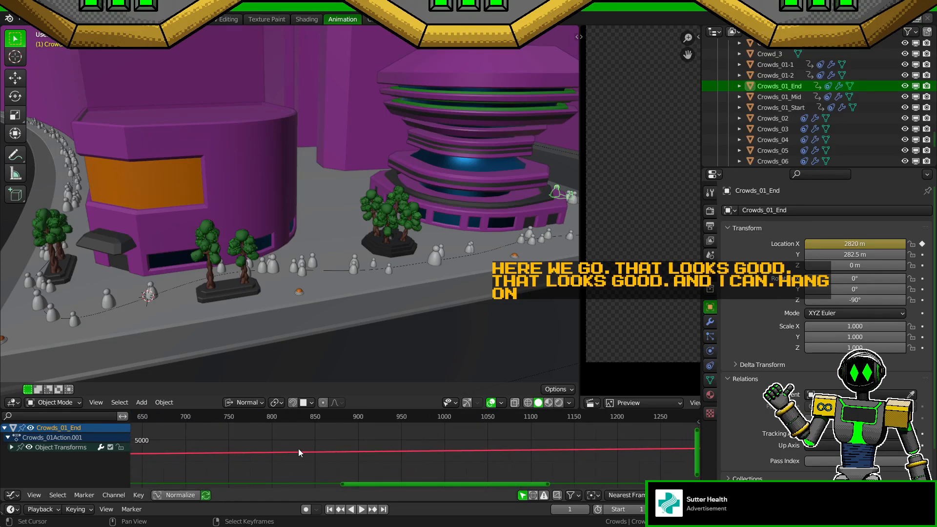
key(Home)
key(ctrl+s)
scroll(448, 458, up, 3)
Step: Try shifting the X location curve of Crowds_01_End by -20*20 along Y and check the figures through the camera
text(gy)
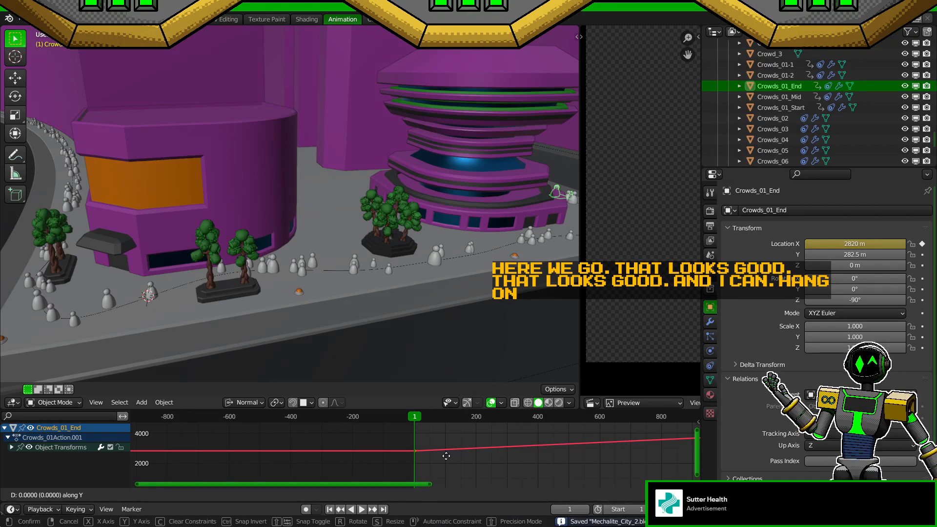
text(-20*)
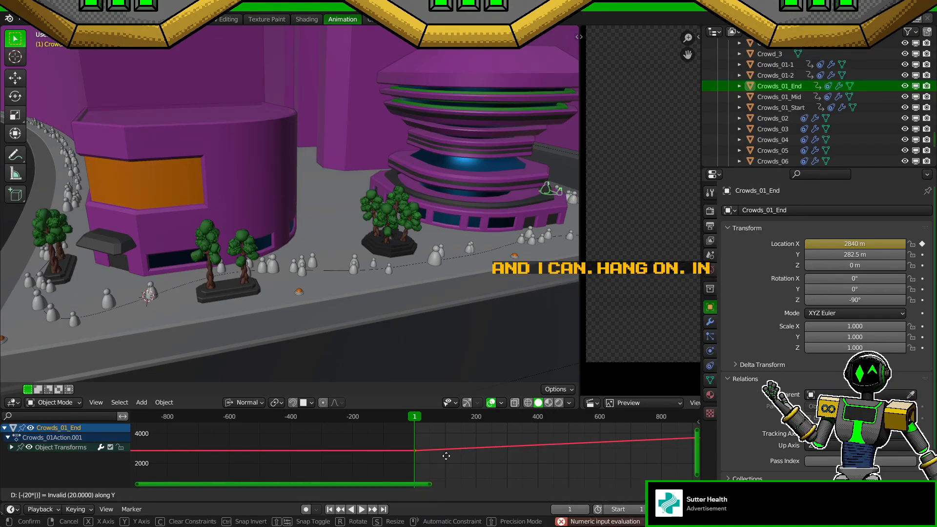
text(5)
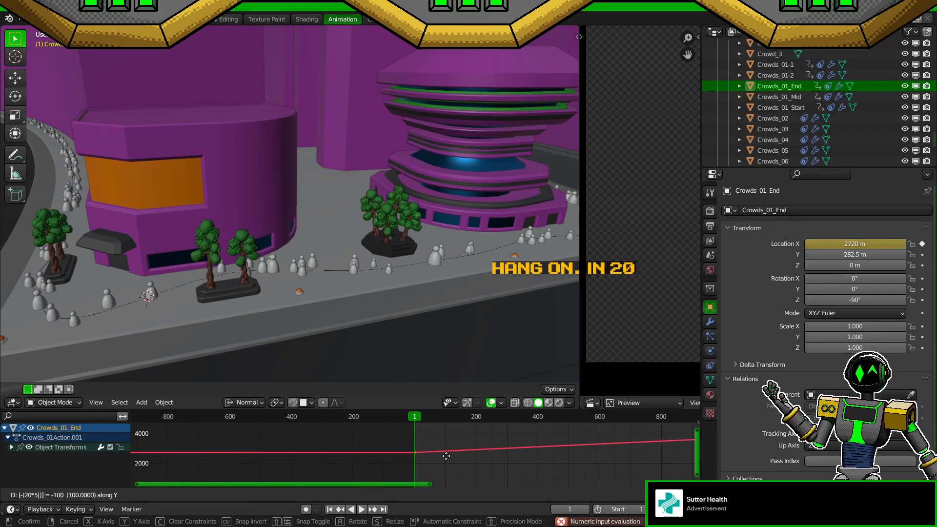
key(BackSpace)
text(6)
key(BackSpace)
text(7)
key(BackSpace)
text(8)
key(BackSpace)
text(9)
key(BackSpace)
text(20)
key(Return)
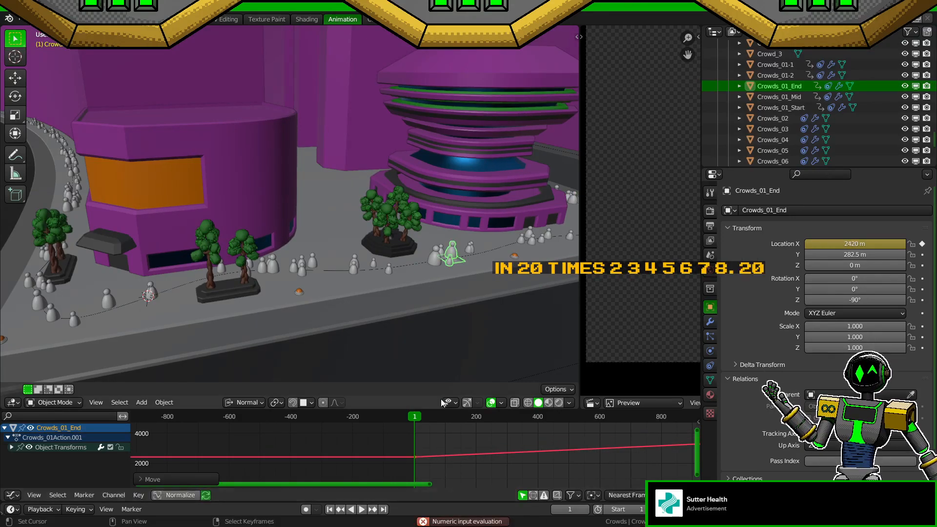
key(KP_0)
scroll(424, 283, up, 4)
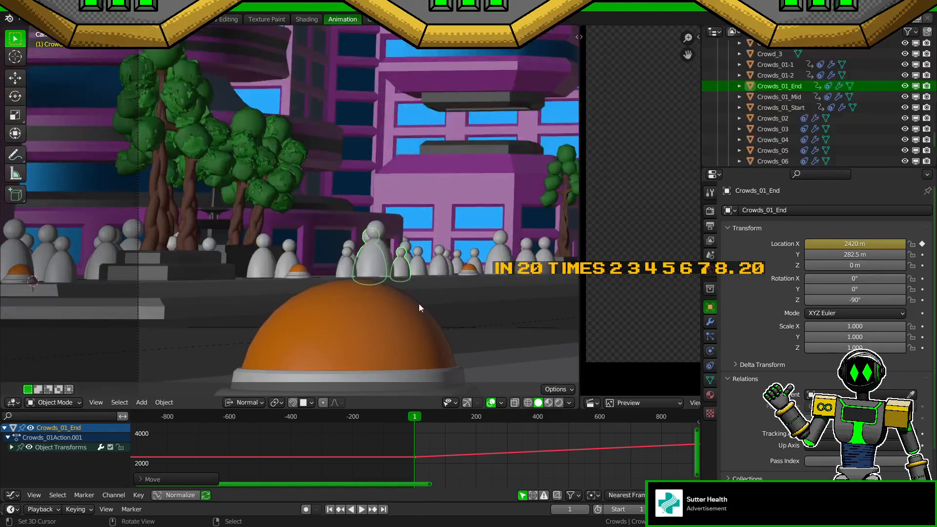
key(g)
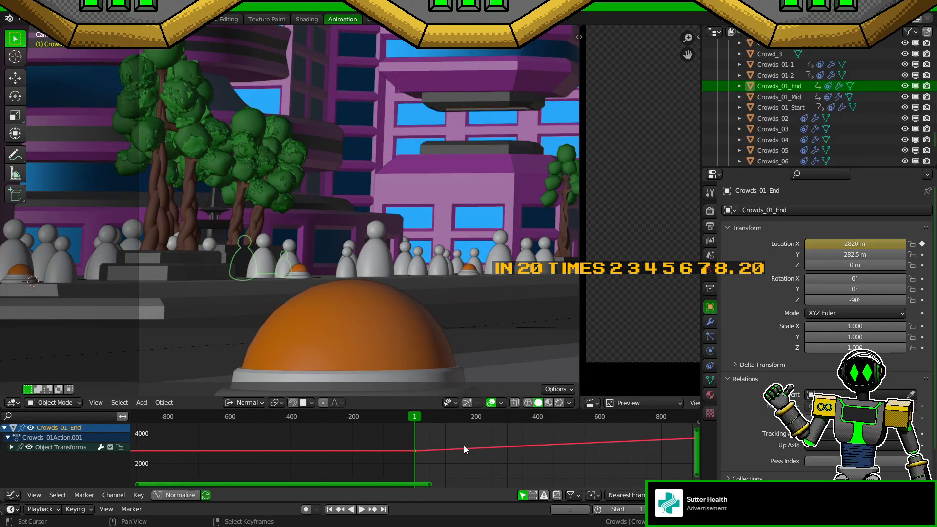
text(-(20)
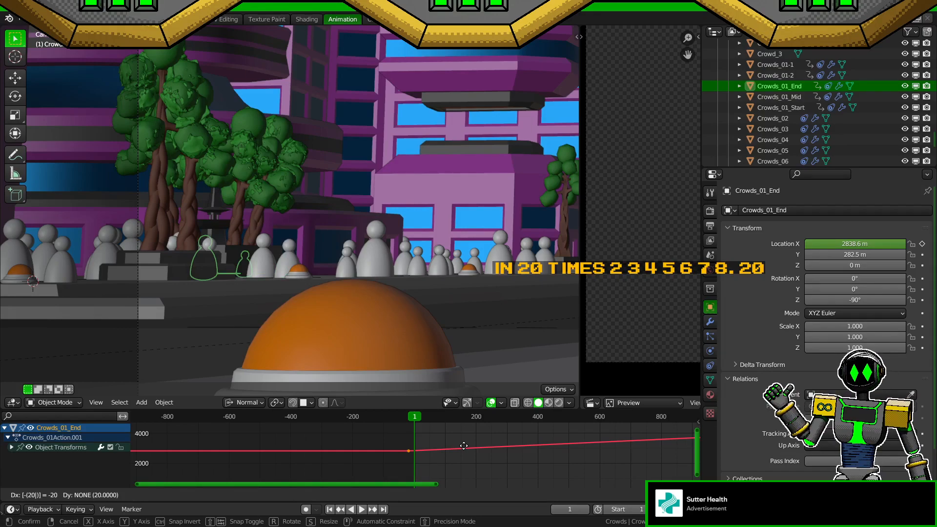
text(*20)
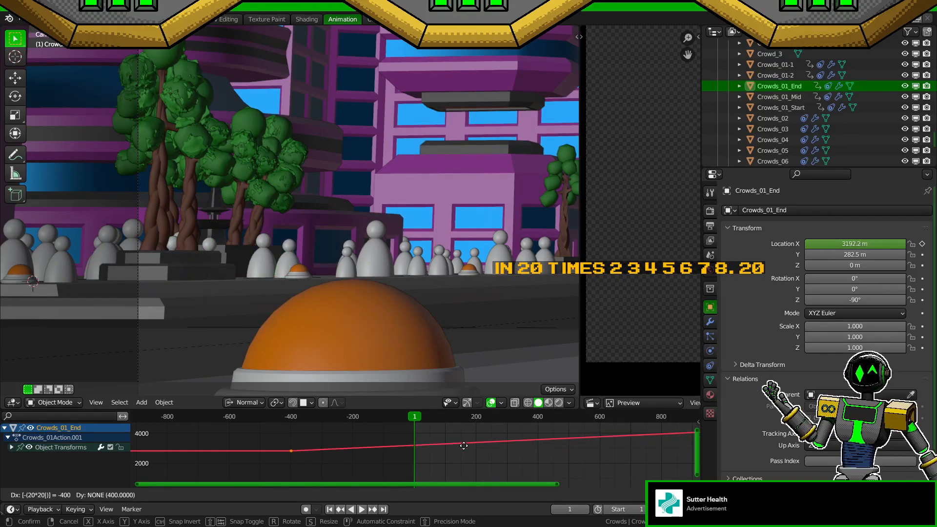
key(BackSpace)
key(BackSpace)
text(10)
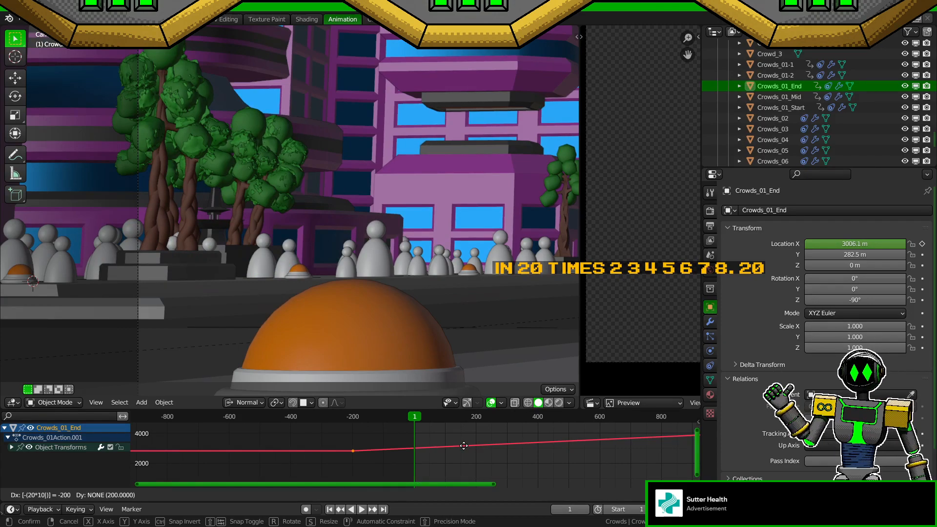
key(BackSpace)
text(1)
key(BackSpace)
text(3)
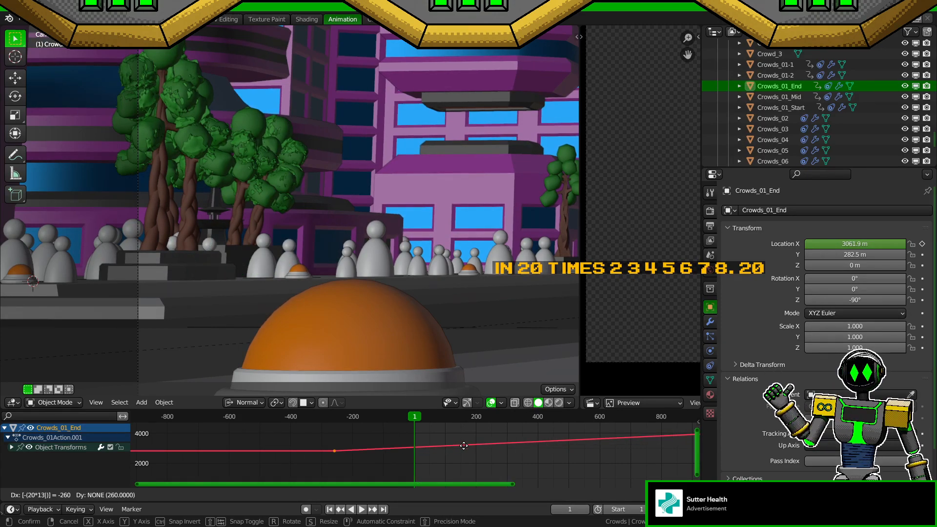
text(y)
key(Escape)
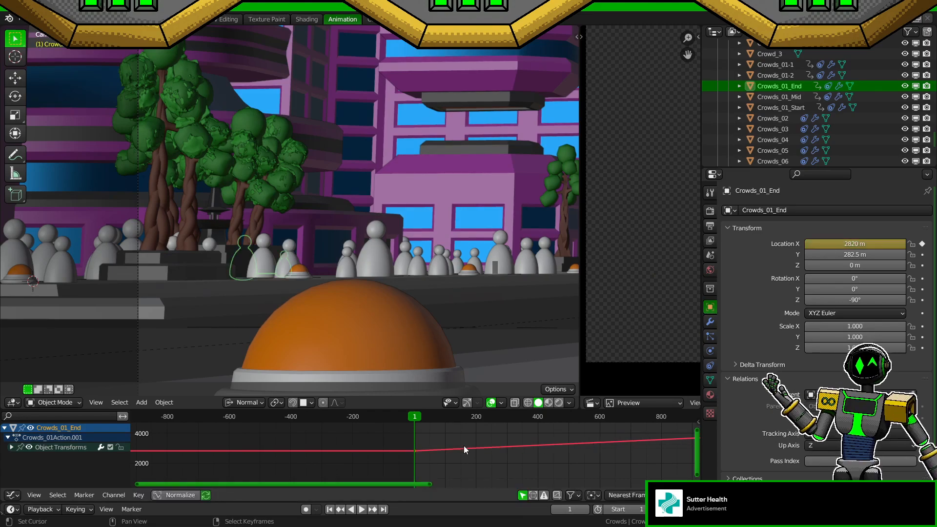
Step: Shift the X location curve of Crowds_01_End by -20*29 along the graph's Y axis
text(gy)
text(-20*)
text(20*20)
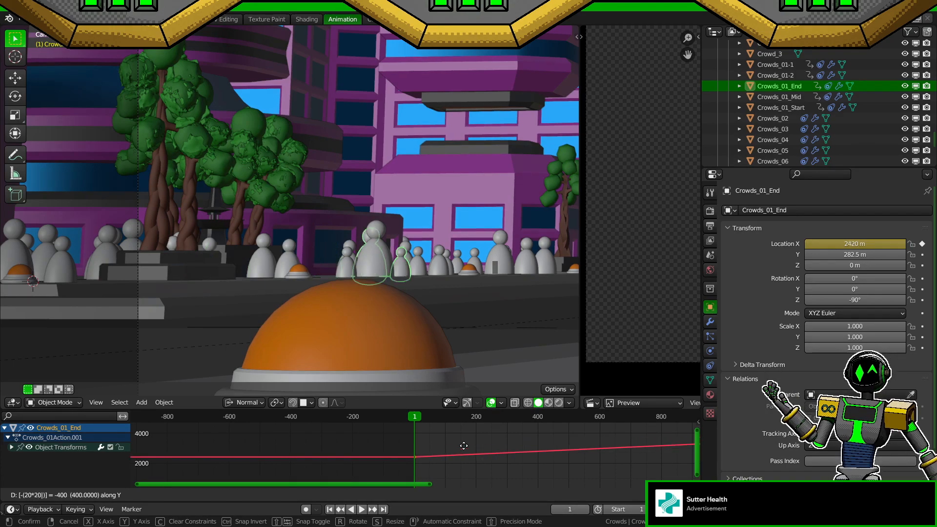
key(BackSpace)
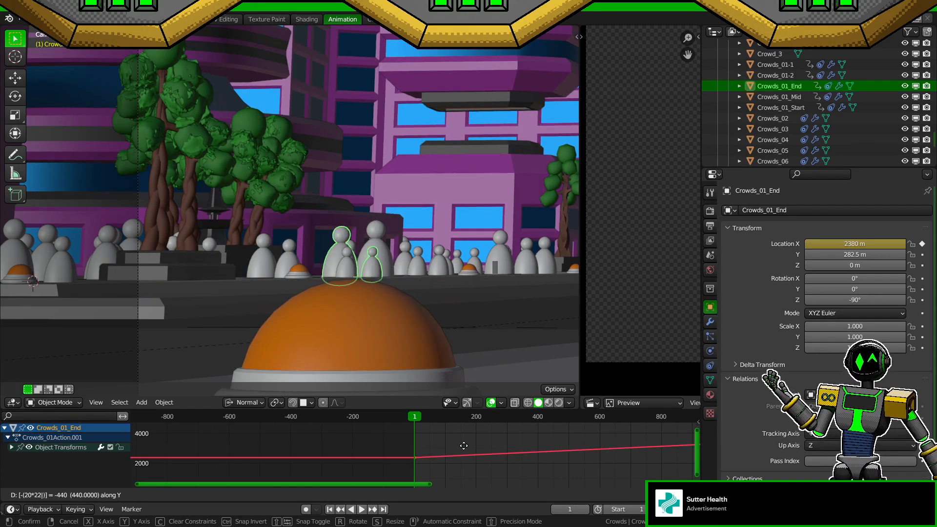
text(4)
key(BackSpace)
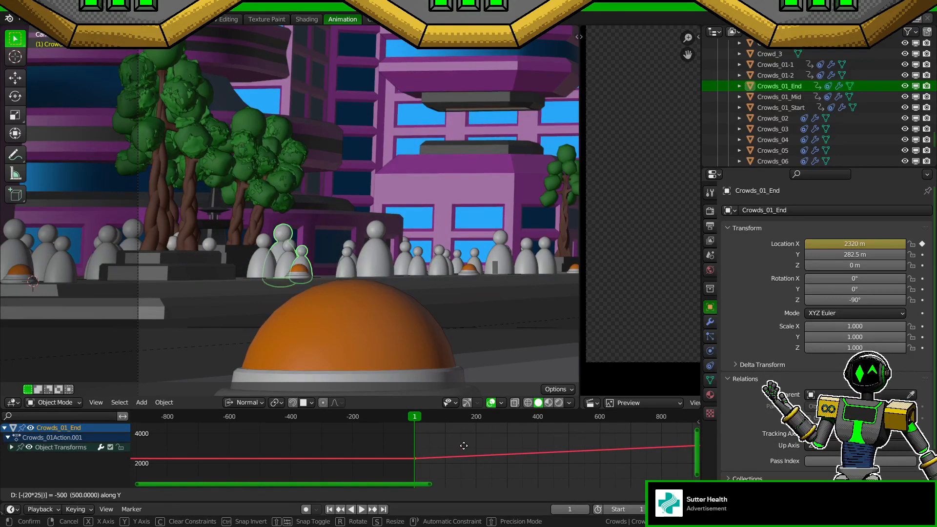
text(8)
key(BackSpace)
text(9)
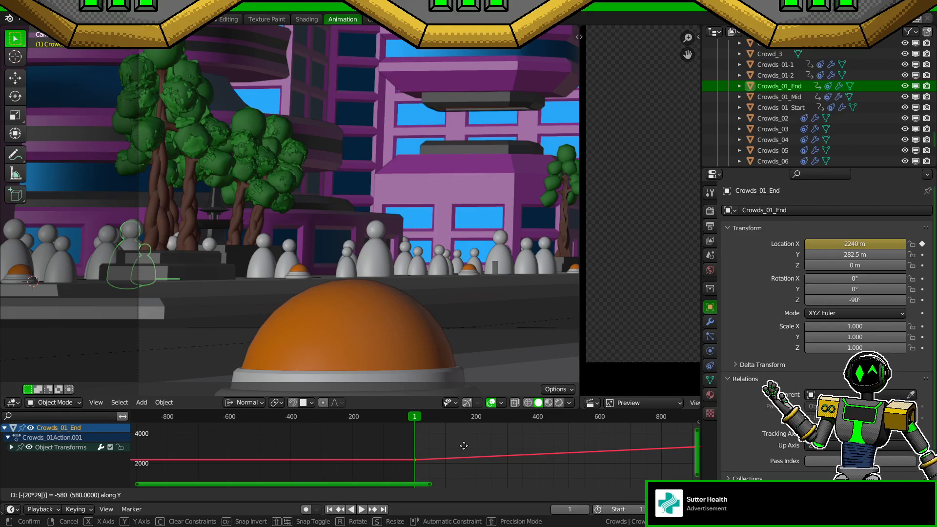
key(Return)
Step: Select Crowds_01-2 together with Crowds_01_End and examine both path meshes in Edit Mode
middle_drag(513, 362, 273, 323)
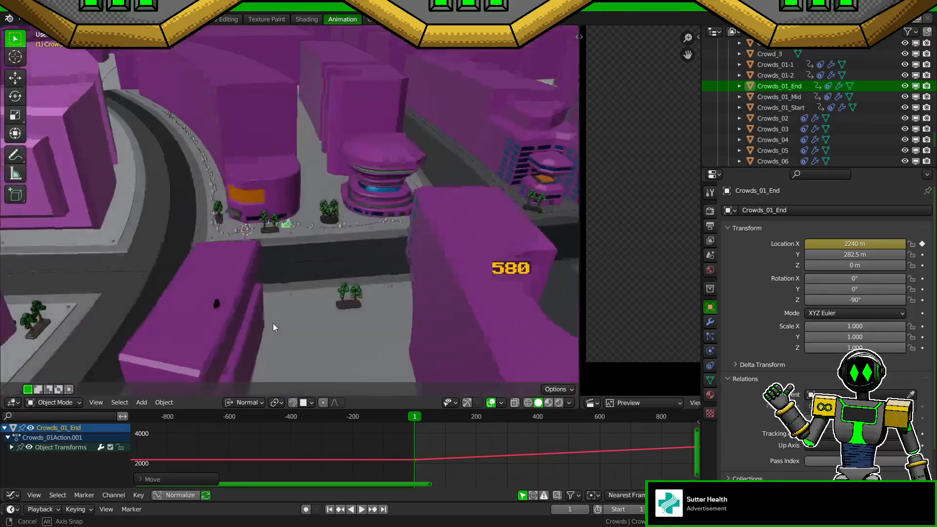
scroll(313, 294, up, 7)
middle_drag(310, 270, 291, 251)
click(303, 267)
shift+click(292, 252)
key(Tab)
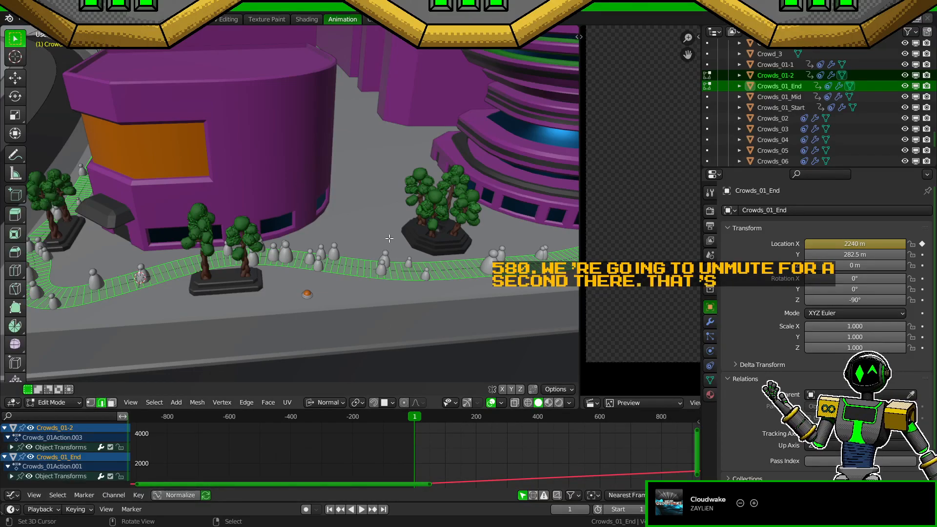
key(KP_Decimal)
scroll(371, 151, down, 8)
middle_drag(371, 151, 431, 220)
key(Tab)
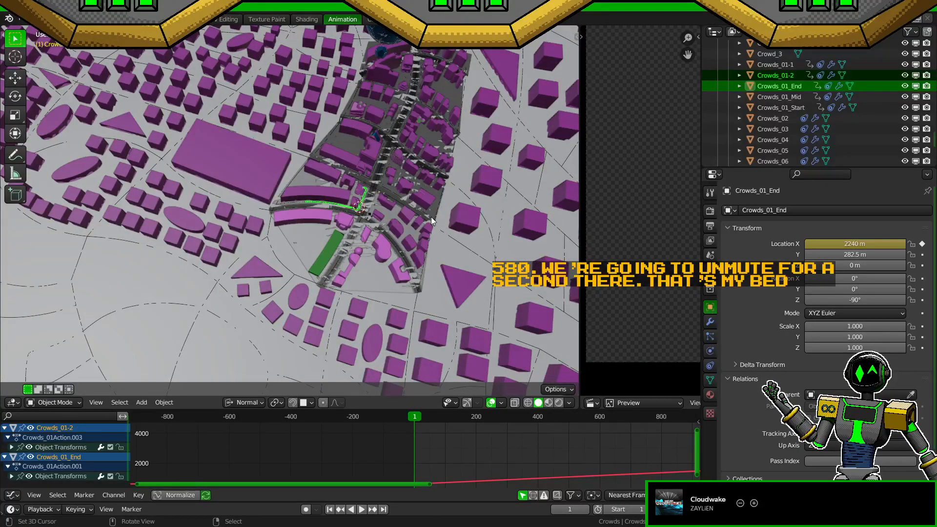
Step: Make Crowds_01-2 the active object, view its modifiers, and compare its path mesh and figures with Crowds_01_End up close
key(KP_Decimal)
middle_drag(646, 215, 603, 189)
middle_drag(487, 263, 380, 233)
scroll(378, 180, up, 4)
scroll(380, 234, up, 7)
scroll(380, 277, up, 4)
shift+middle_drag(380, 277, 360, 232)
key(Tab)
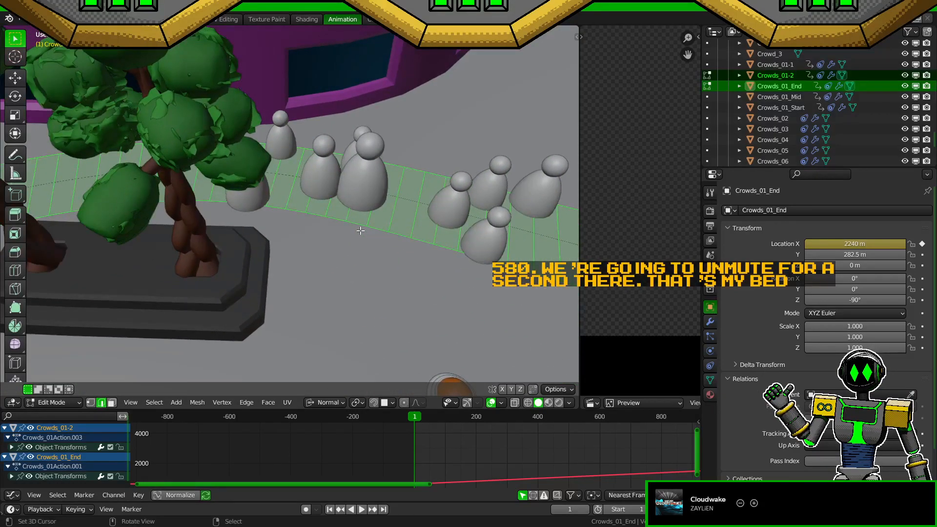
ctrl+click(781, 77)
click(710, 321)
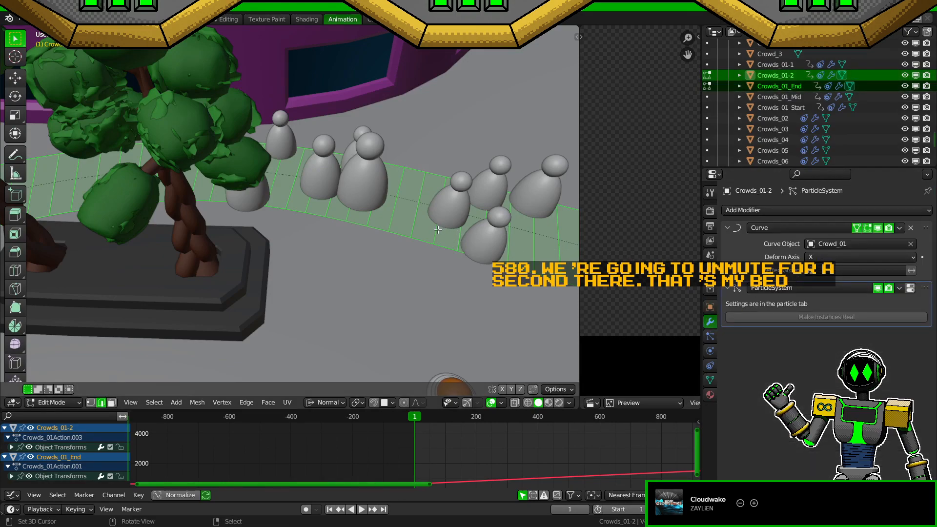
key(Tab)
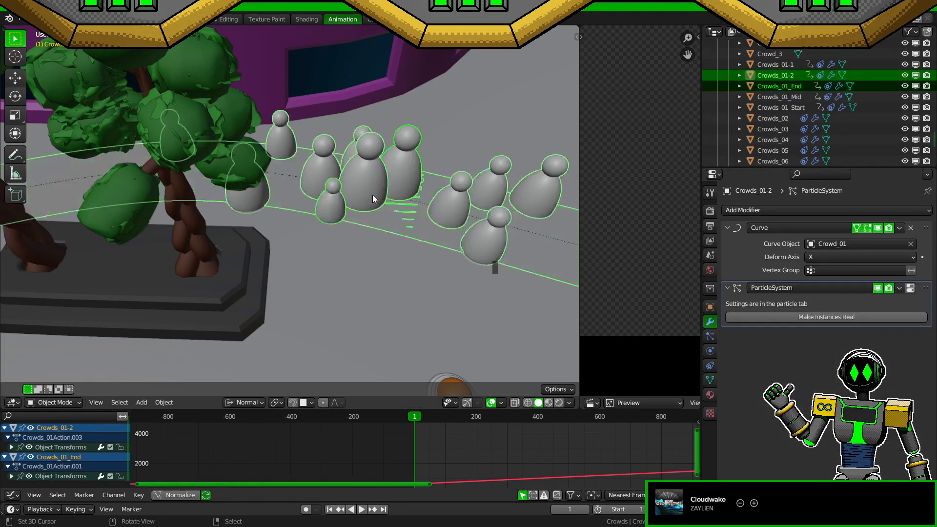
Step: Enable the Curve modifier's display in Edit Mode and on the cage for Crowds_01_End
key(Tab)
key(alt+h)
key(Tab)
right_click(409, 210)
right_click(417, 179)
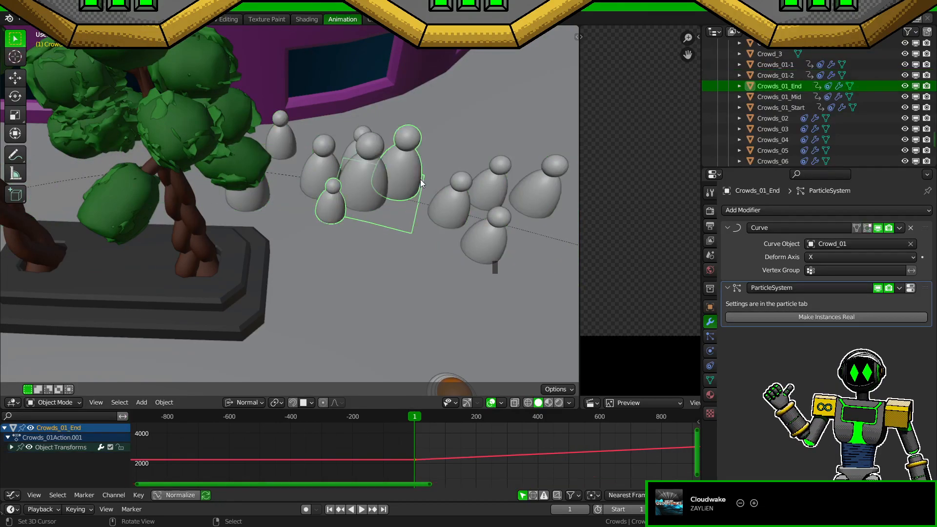
key(Tab)
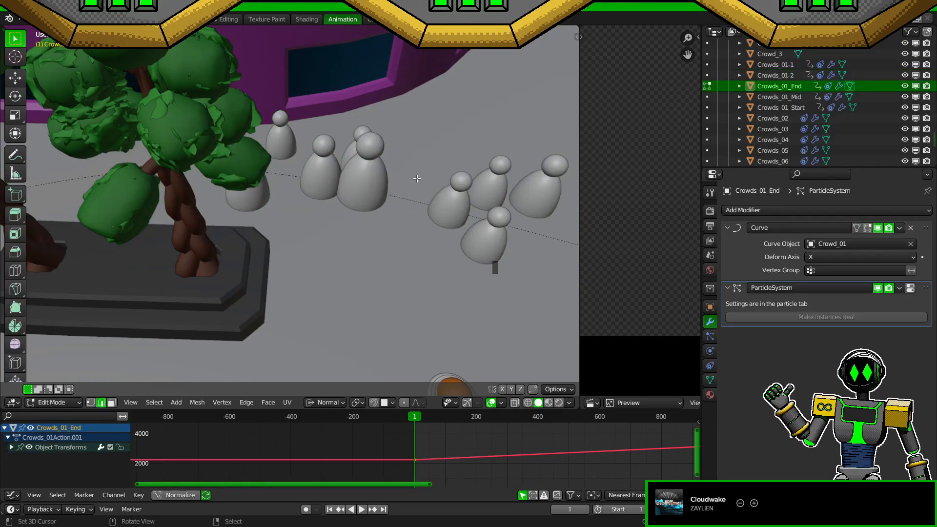
click(867, 228)
key(Tab)
Step: Edit Crowds_01-2 and Crowds_01_End together and scale the whole Crowds_01_End mesh by 1.125 along normal Y, saving the file
right_click(427, 237)
shift+right_click(411, 163)
key(Tab)
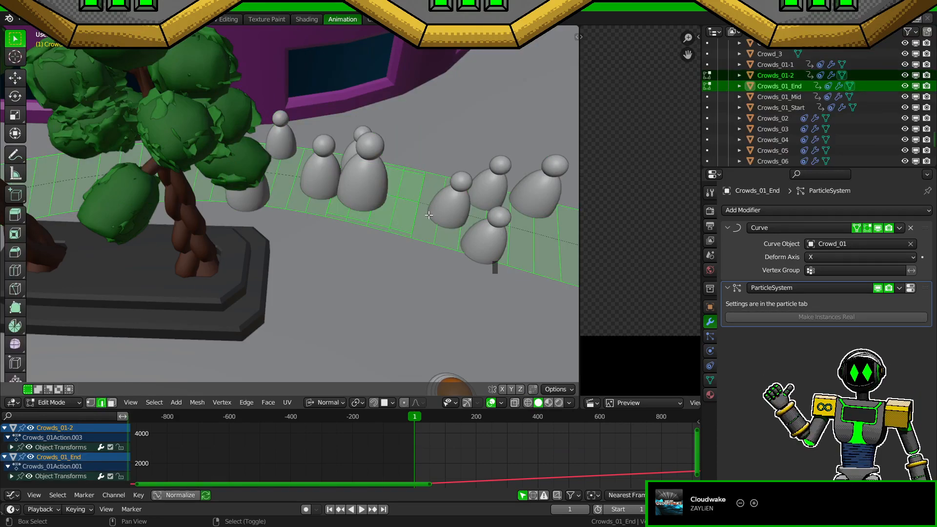
middle_drag(430, 216, 329, 203)
key(alt+a)
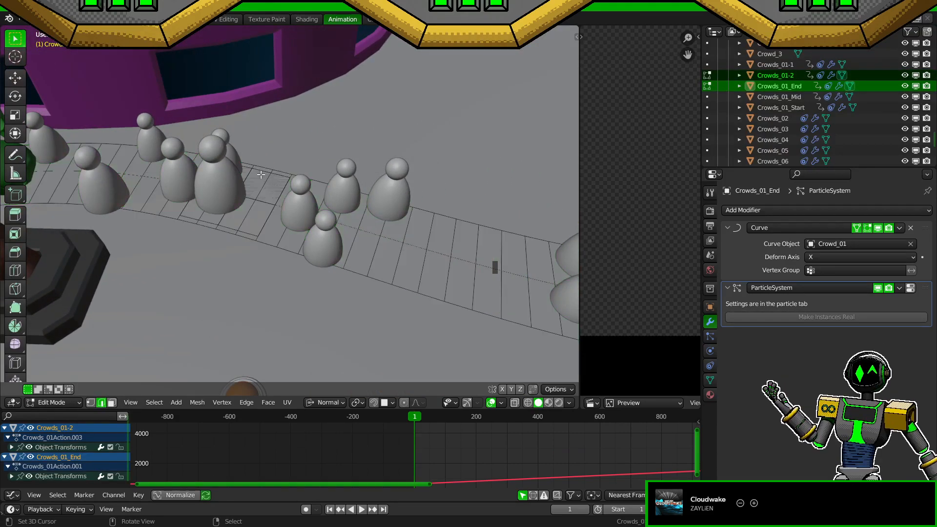
key(l)
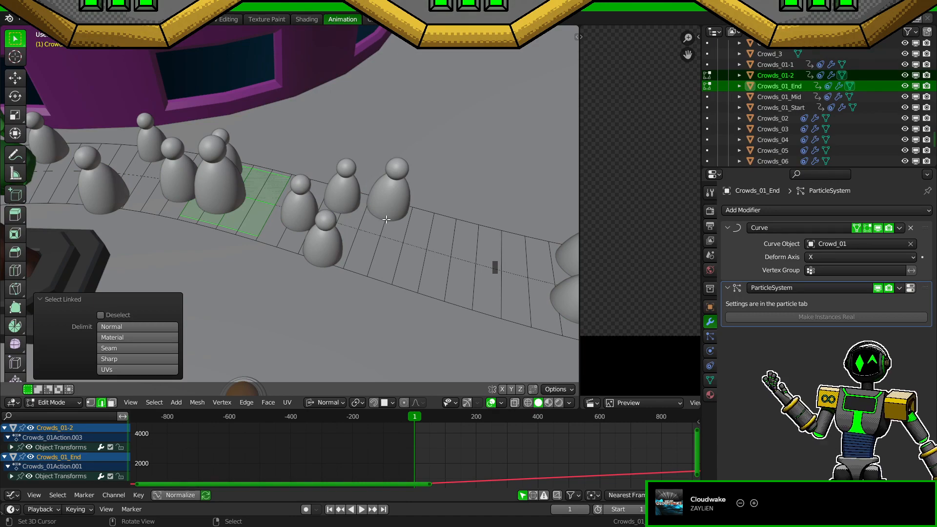
text(sy1.125)
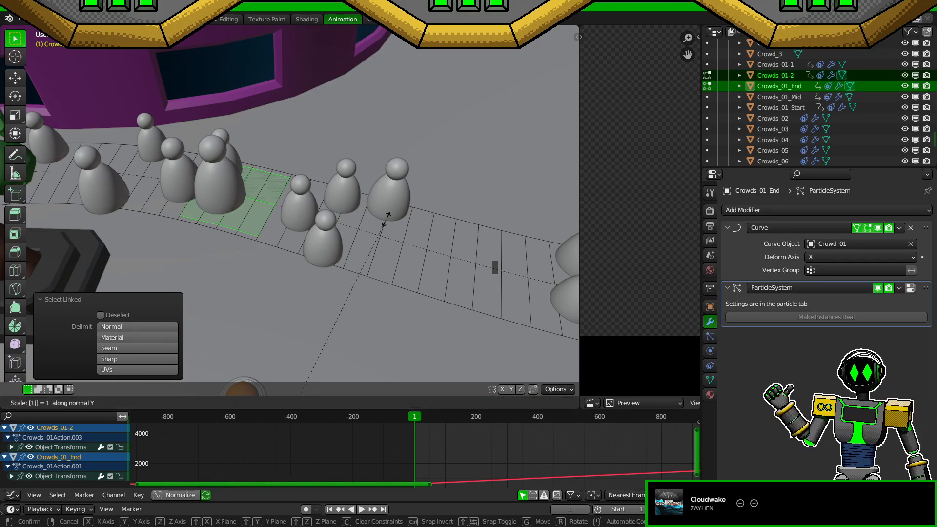
key(Return)
key(ctrl+s)
scroll(298, 242, up, 8)
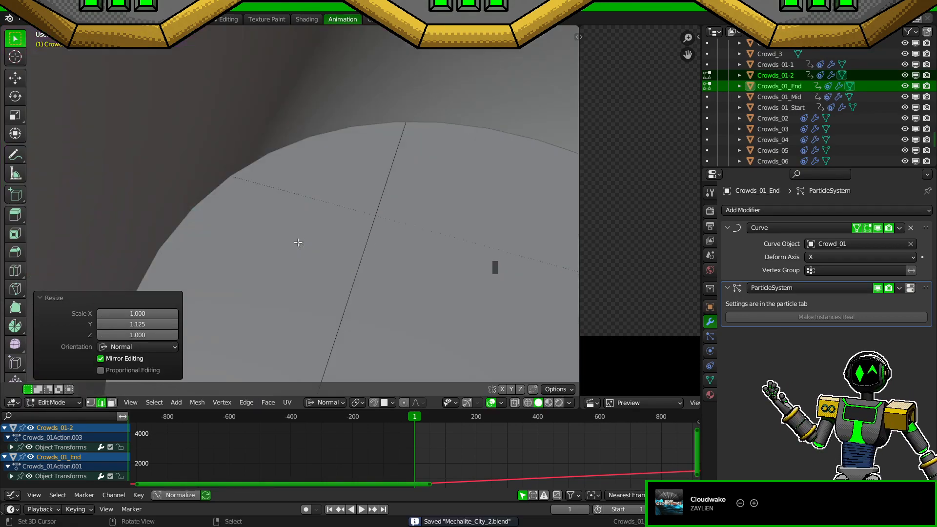
scroll(299, 240, down, 8)
middle_drag(299, 239, 313, 234)
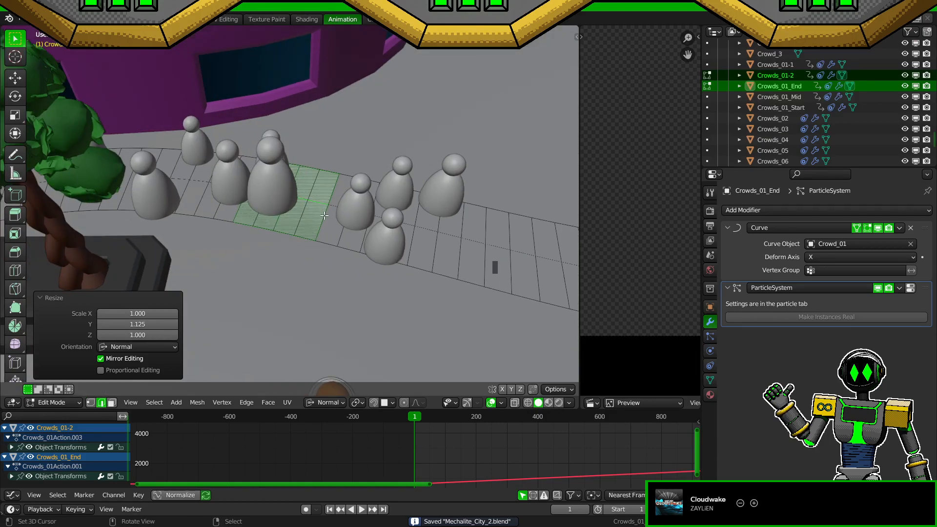
click(324, 215)
key(g)
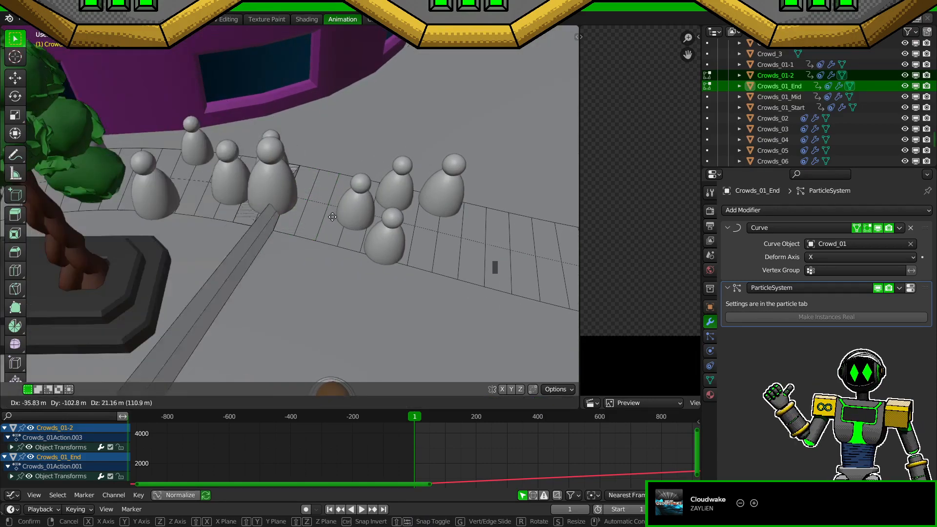
key(Escape)
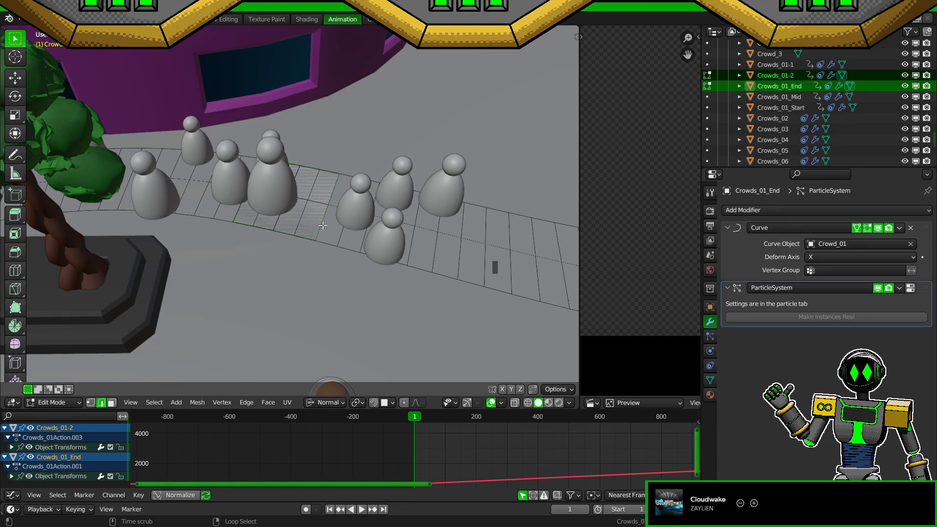
Step: Hide the crosswise vertex loop of Crowds_01-2 where the path meets the edge of Crowds_01_End farthest from the tree planter
shift+click(322, 241)
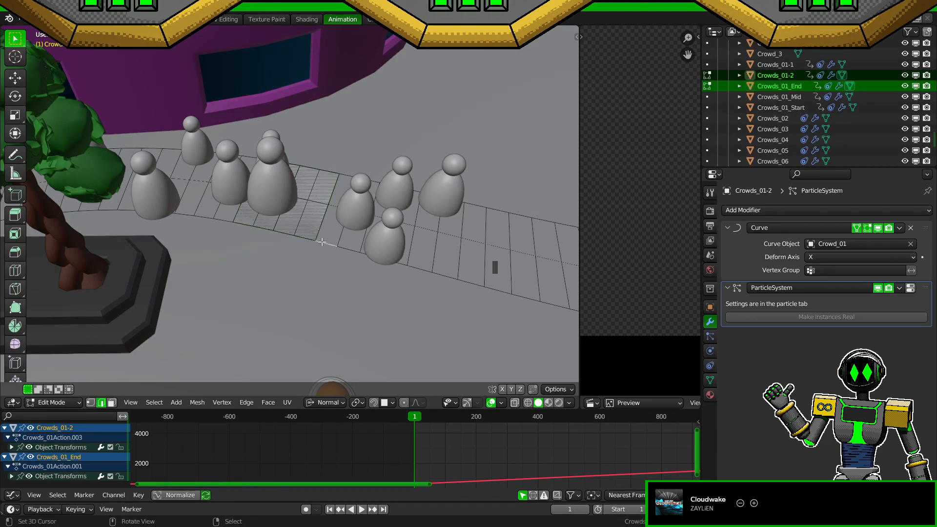
key(3)
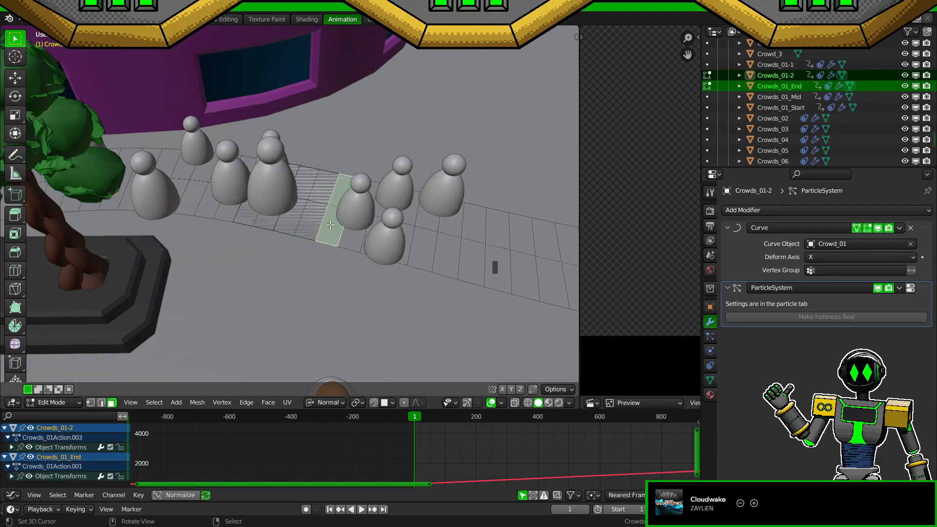
key(1)
alt+shift+right_click(344, 228)
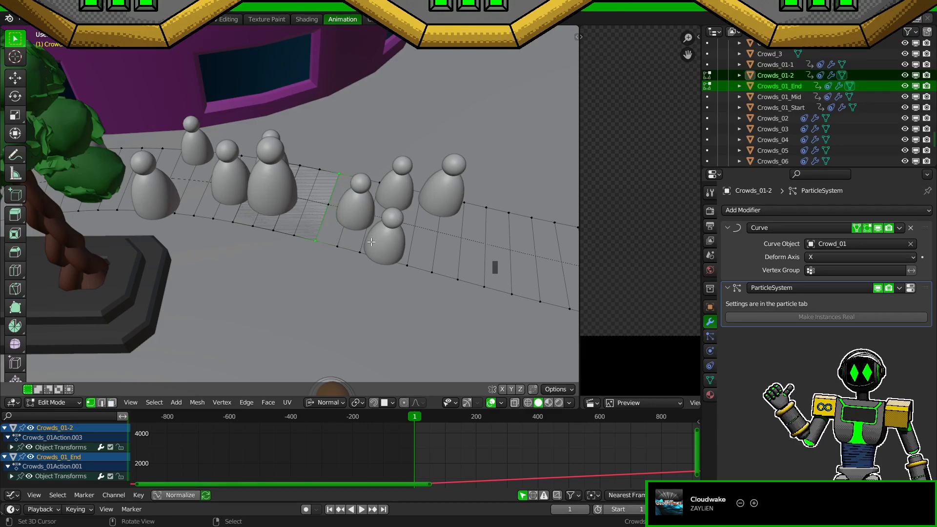
shift+middle_drag(340, 235, 342, 237)
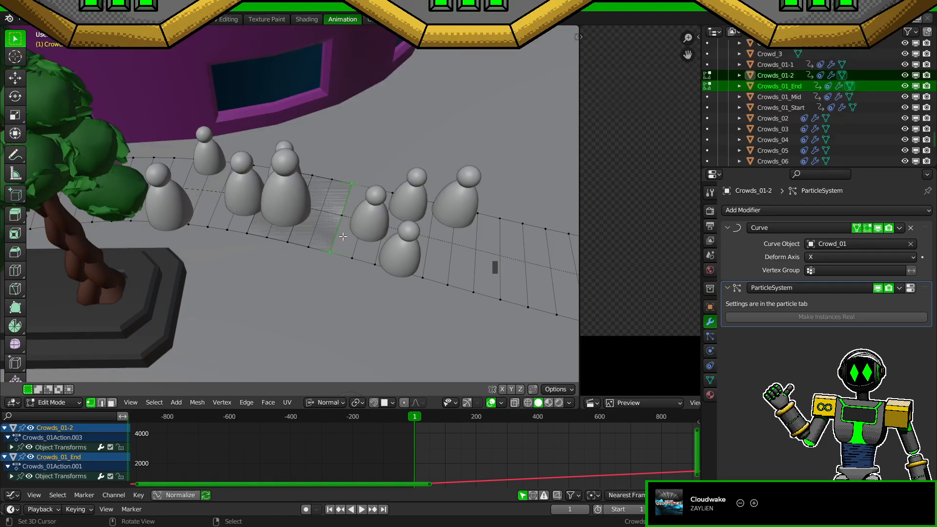
key(h)
Step: Hide the Crowds_01-2 vertex loop at the planter-side edge of Crowds_01_End, then delete the isolated linked section between both hidden loops
key(3)
alt+right_click(248, 202)
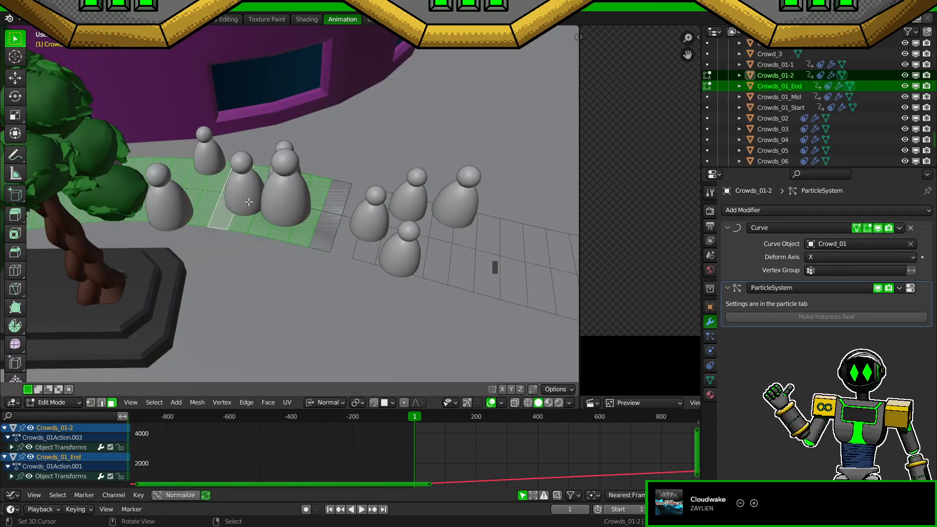
right_click(261, 188)
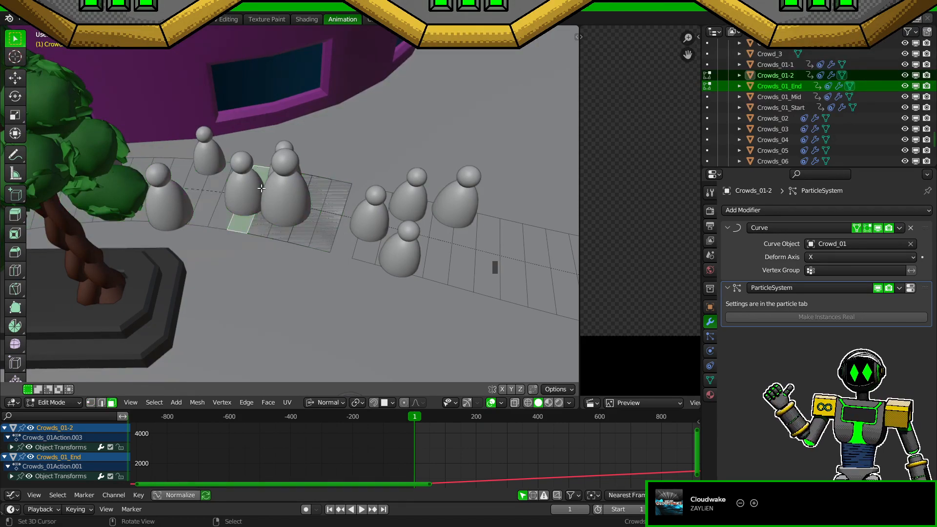
key(1)
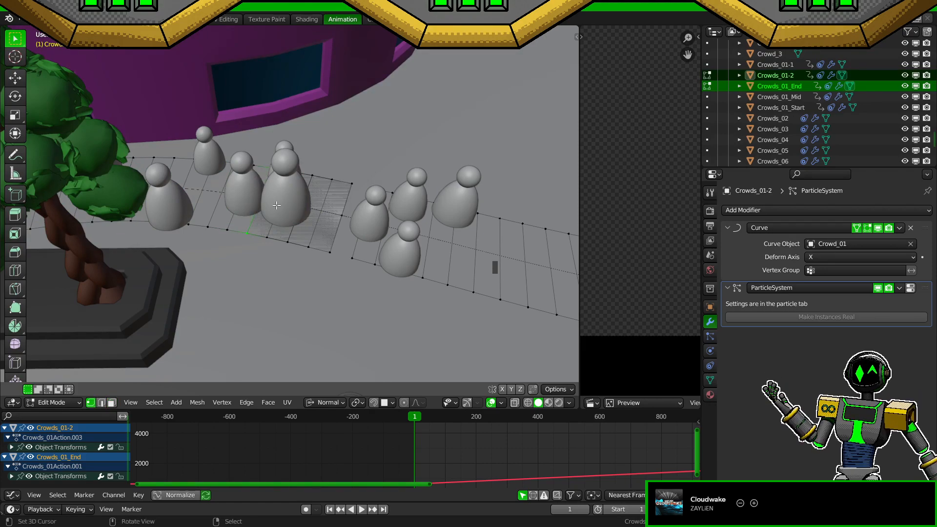
key(h)
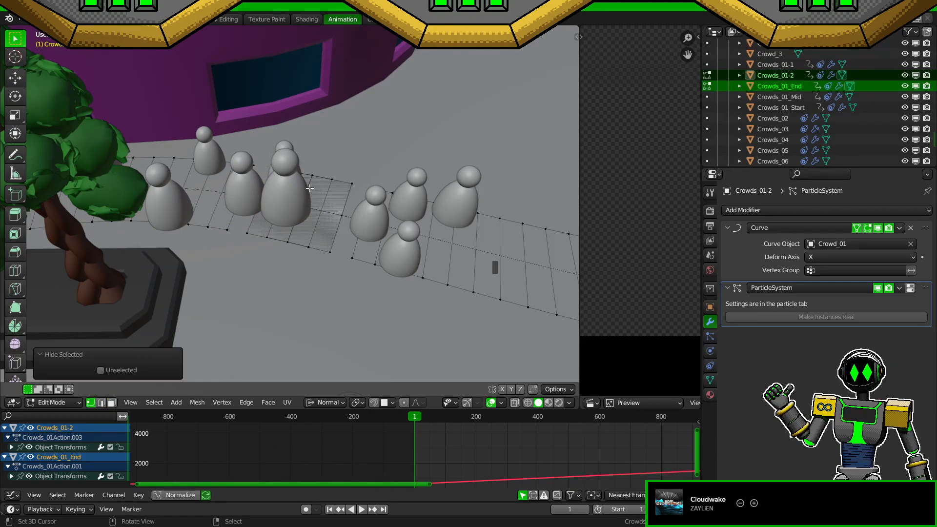
key(l)
key(x)
click(353, 216)
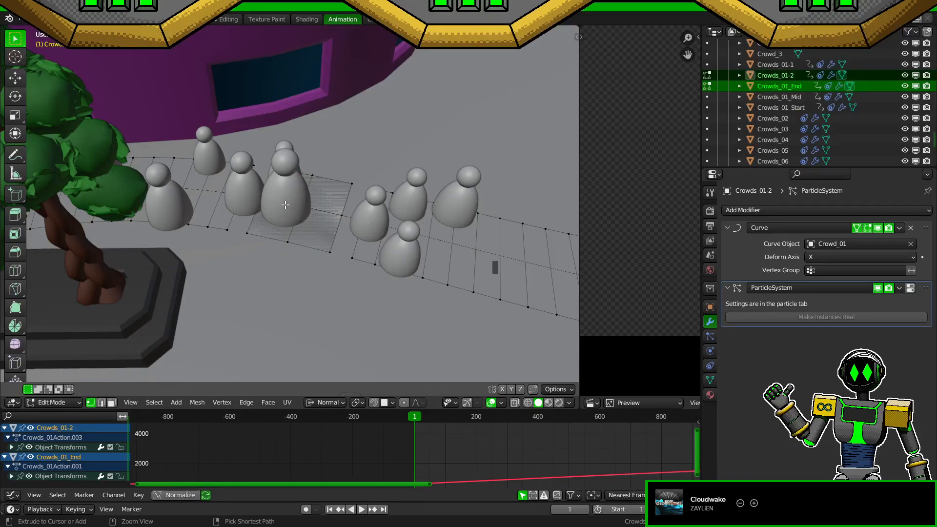
Step: Add crosswise loop cuts to the Crowds_01_End mesh without sliding them, then reveal the hidden vertices and save the file
key(ctrl+r)
click(326, 211)
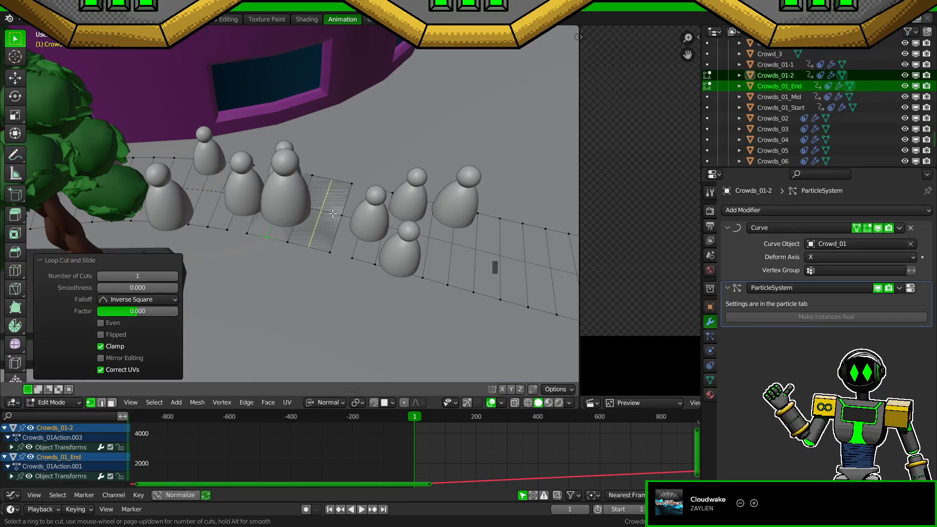
right_click(333, 211)
key(alt+h)
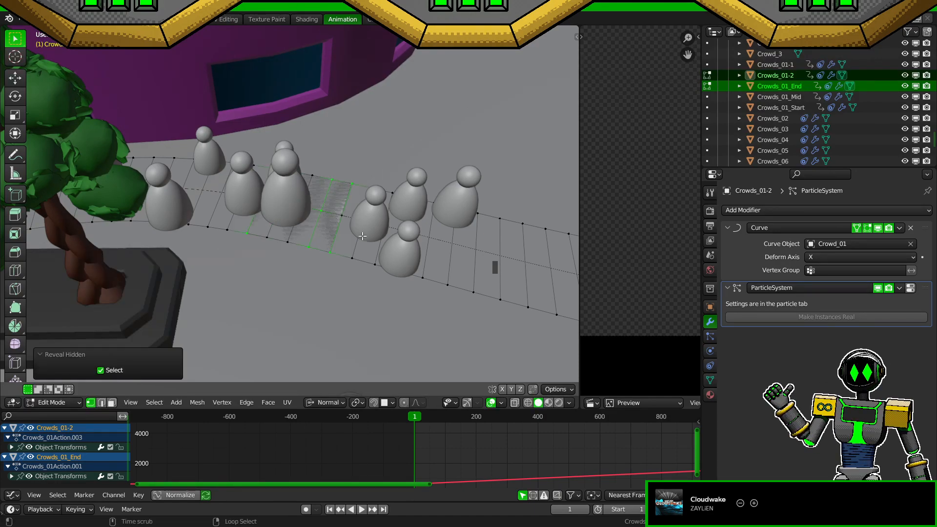
key(ctrl+s)
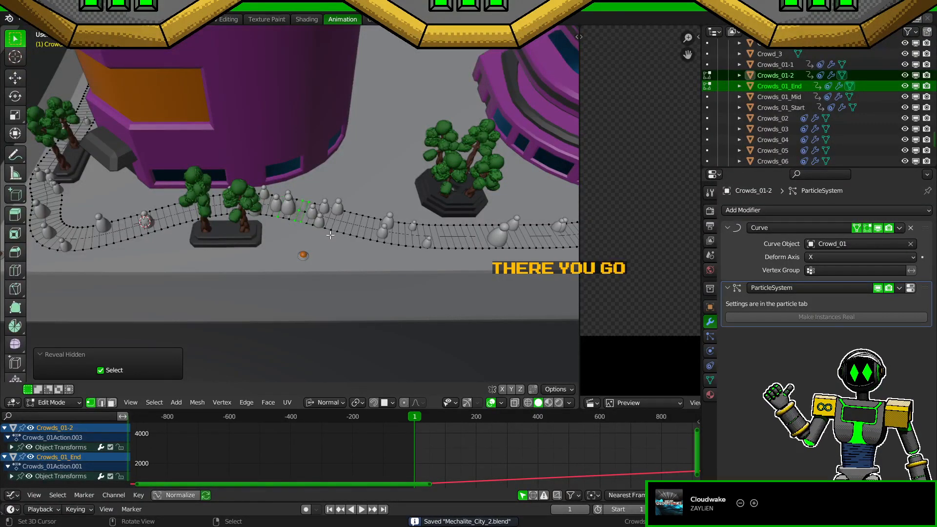
Step: Return both path objects to Object Mode, check the mesh in the gap with a cancelled move, and save the file
scroll(361, 268, up, 7)
middle_drag(354, 261, 382, 262)
key(Tab)
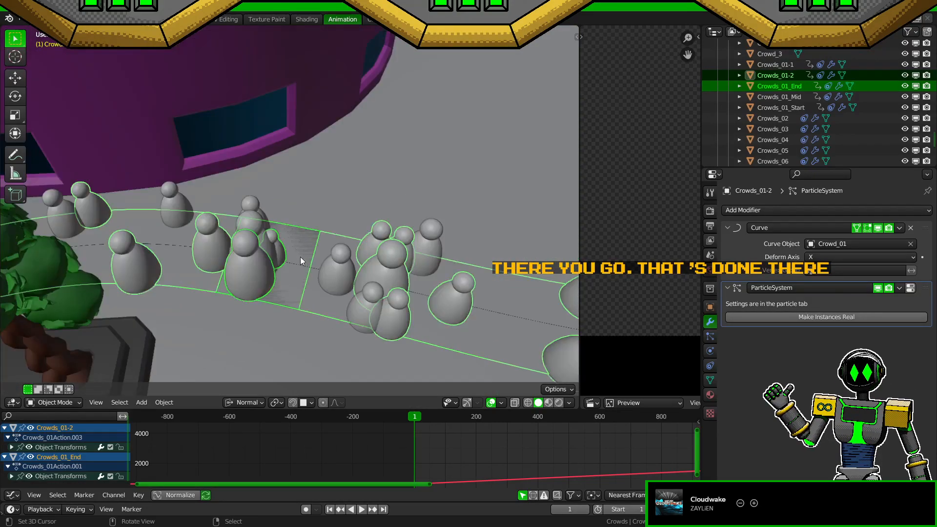
click(302, 246)
key(g)
key(Escape)
key(ctrl+s)
Step: Delete the section of the Crowds_01-1 path mesh that overlaps Crowds_01_End, return to Object Mode, and save the file
click(215, 233)
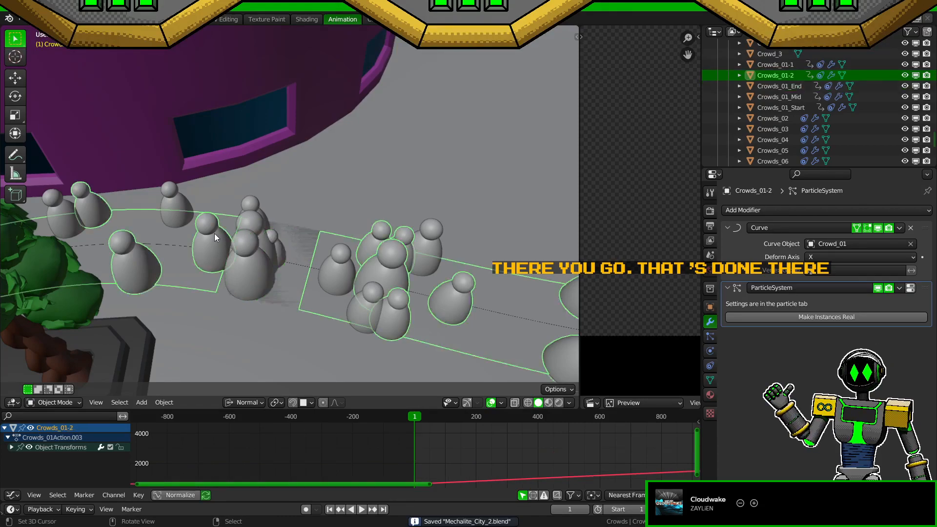
click(257, 205)
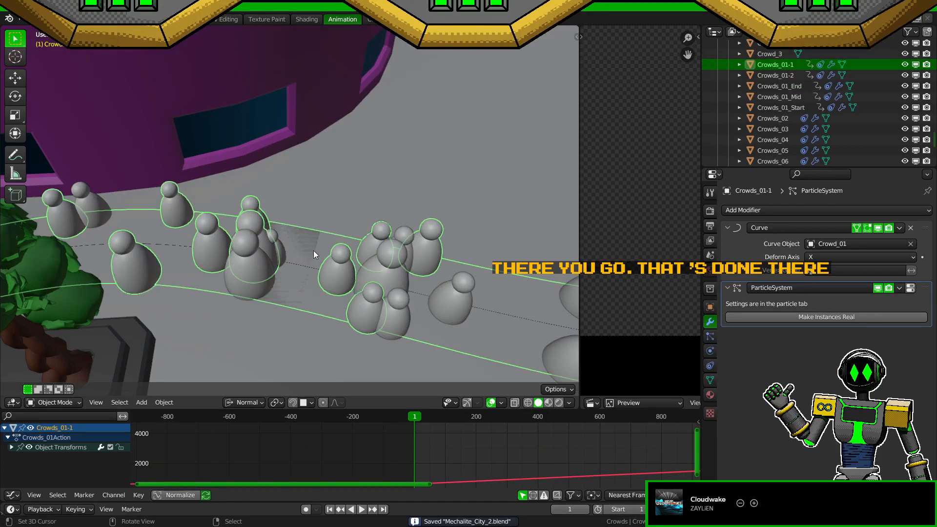
key(Tab)
key(2)
key(alt+a)
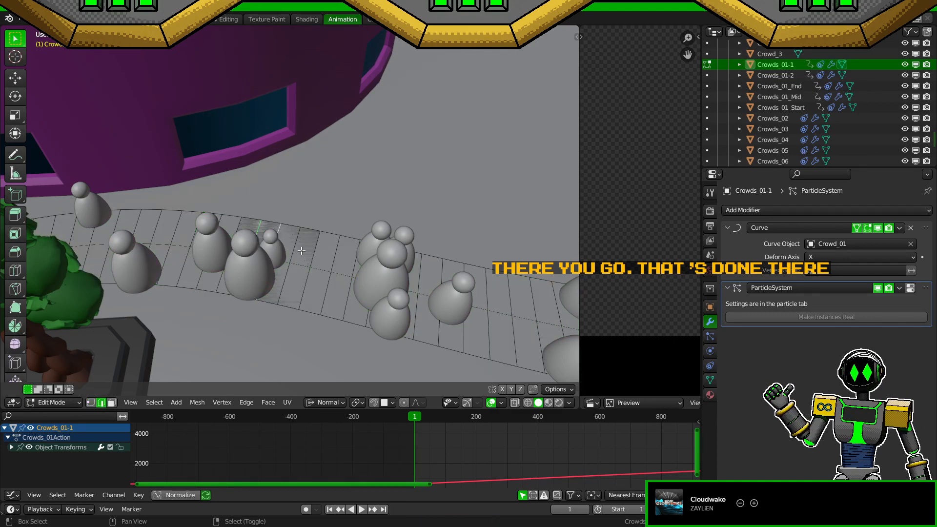
key(x)
click(320, 255)
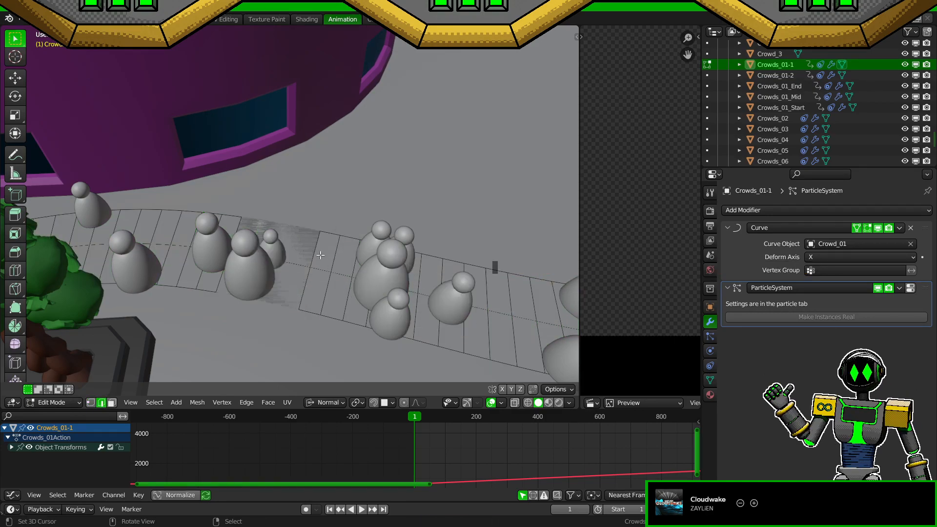
key(Tab)
key(ctrl+s)
Step: Examine the gap in the Crowds_01-1 path and the surrounding crowd figures from near and far, then save the file
scroll(321, 255, down, 3)
middle_drag(321, 254, 321, 258)
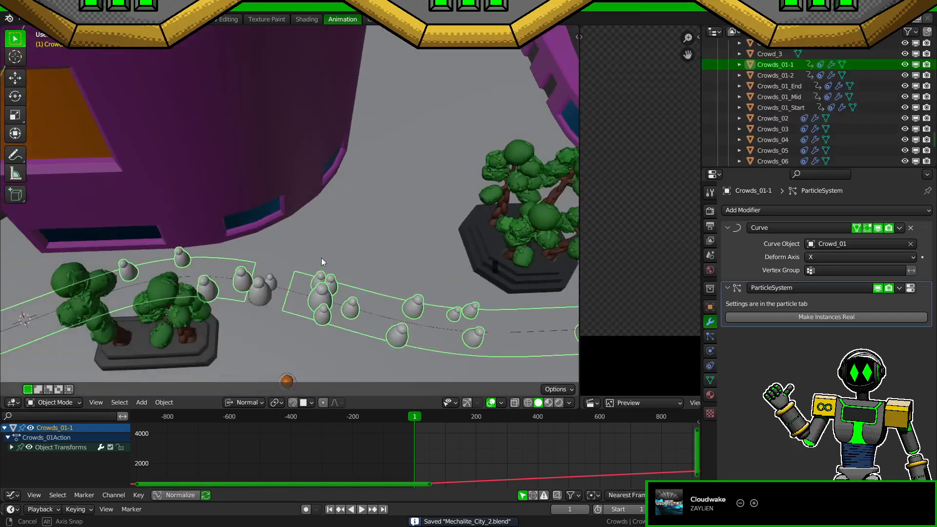
scroll(337, 259, down, 3)
scroll(404, 262, down, 4)
scroll(403, 261, up, 5)
middle_drag(392, 265, 406, 280)
scroll(403, 267, up, 3)
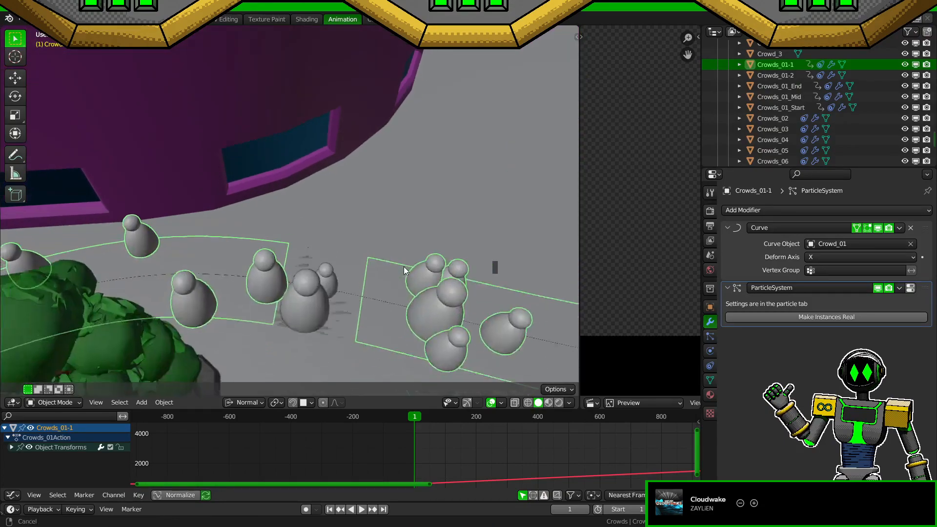
scroll(405, 263, down, 2)
key(ctrl+s)
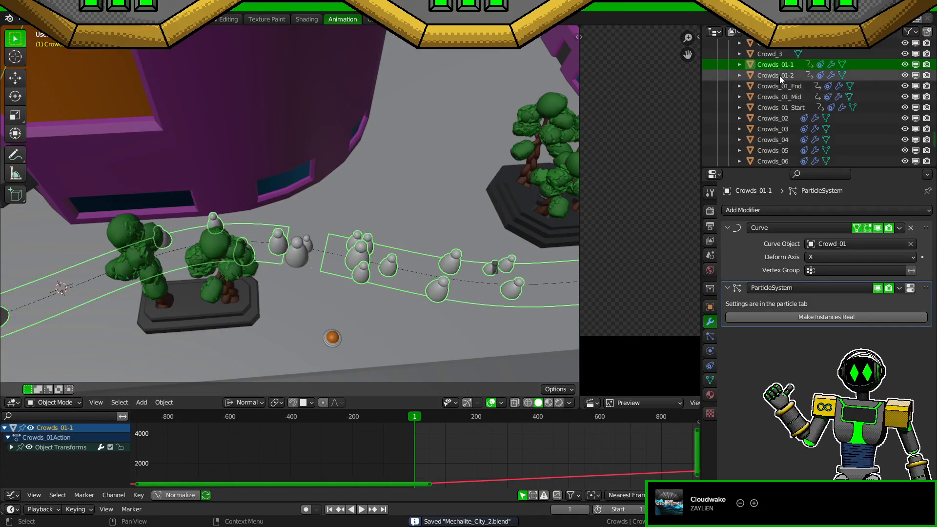
Step: Rename the Crowds_01-1 object as Crowds_01
scroll(786, 68, up, 3)
key(F2)
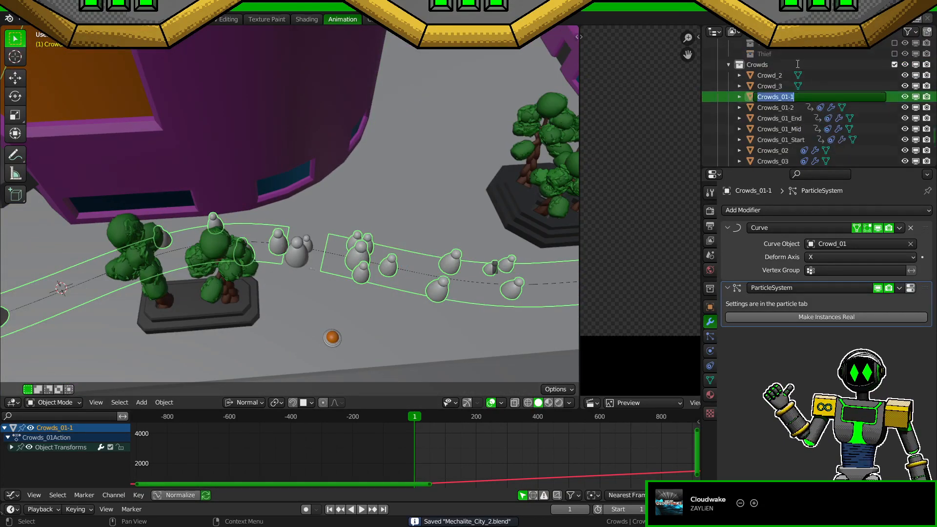
text(Crowds_01)
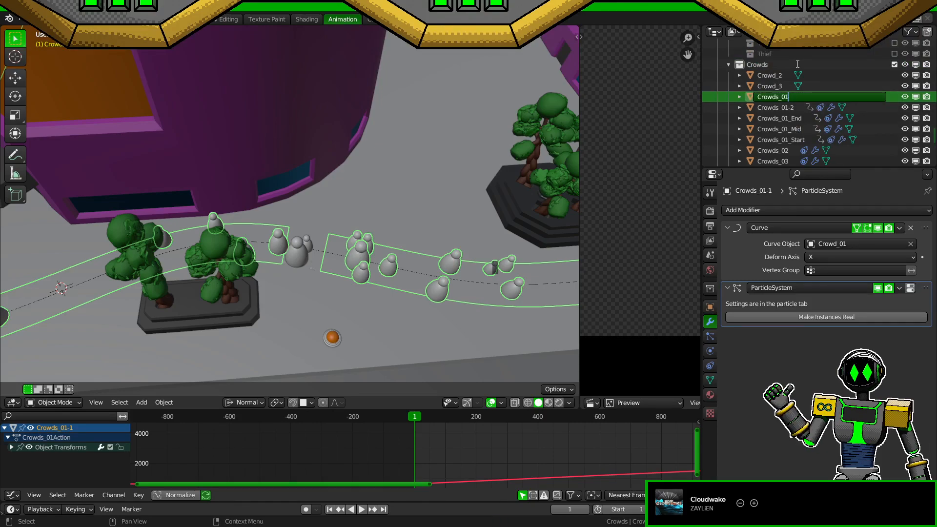
key(Return)
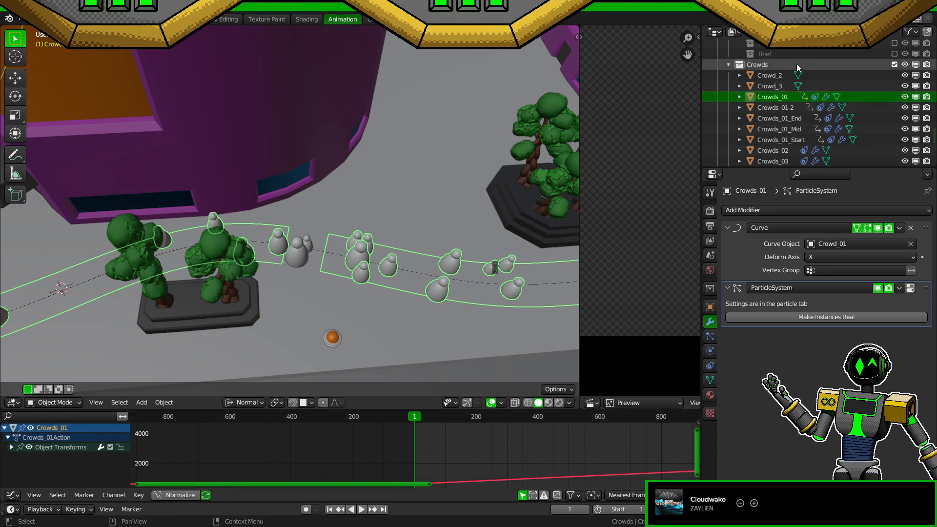
scroll(388, 205, down, 7)
scroll(431, 247, down, 5)
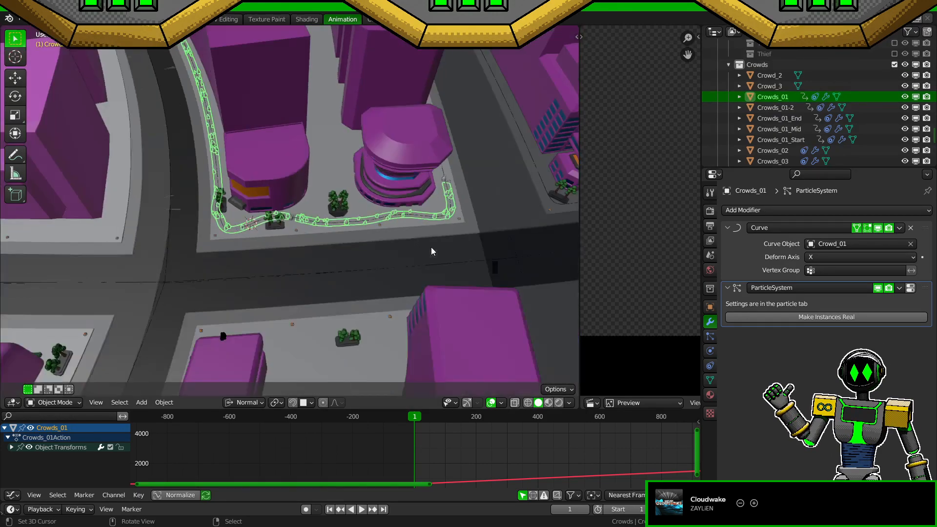
scroll(431, 247, up, 5)
shift+middle_drag(432, 247, 414, 272)
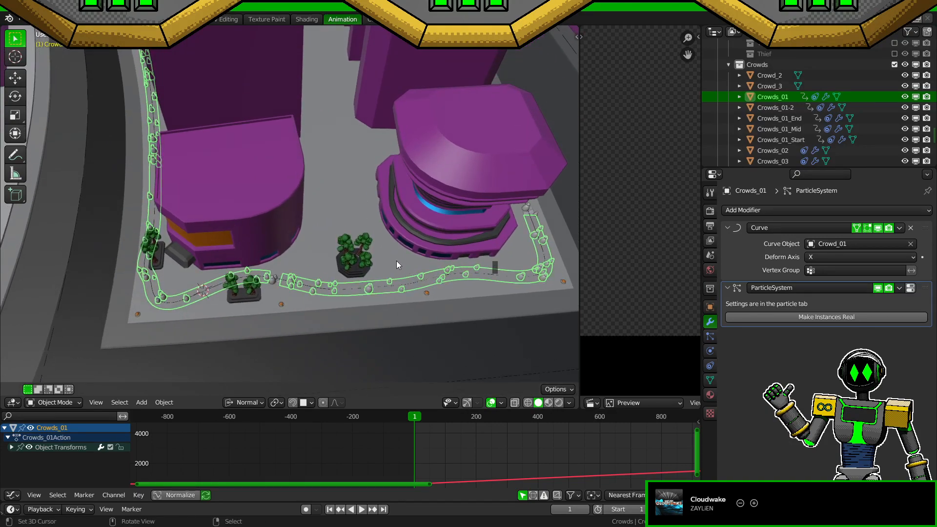
Step: Examine the end of the Crowds_01 path mesh beside the gap in Edit Mode and save the file
scroll(323, 290, up, 2)
shift+middle_drag(354, 297, 372, 277)
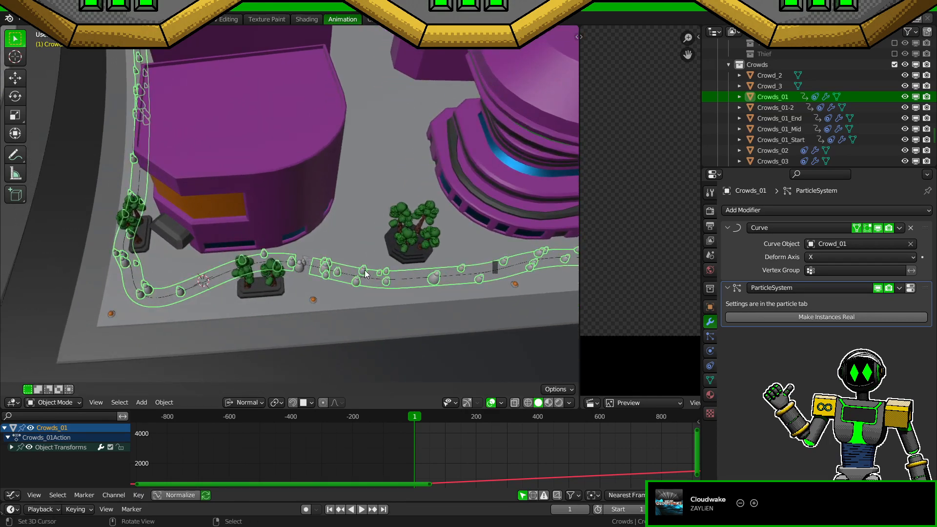
middle_drag(365, 273, 463, 300)
shift+middle_drag(253, 257, 307, 273)
scroll(306, 273, up, 4)
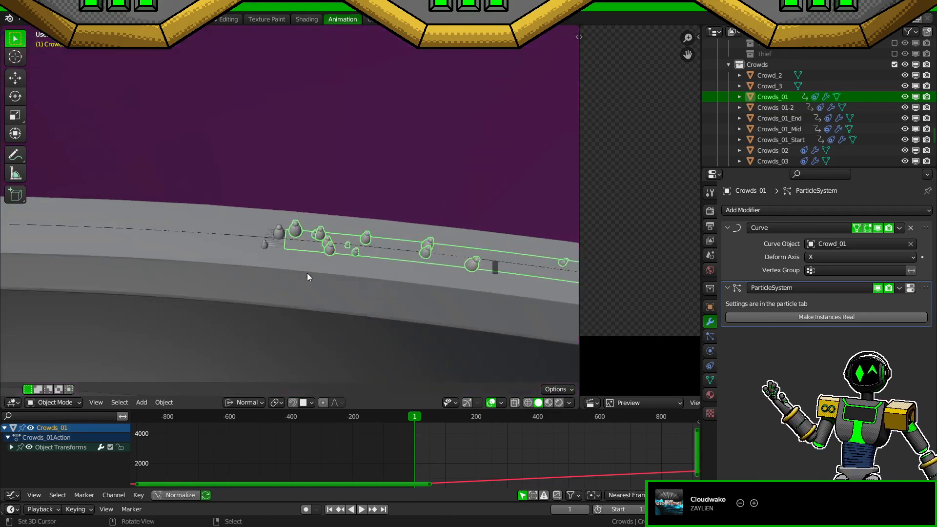
key(Tab)
scroll(307, 274, up, 5)
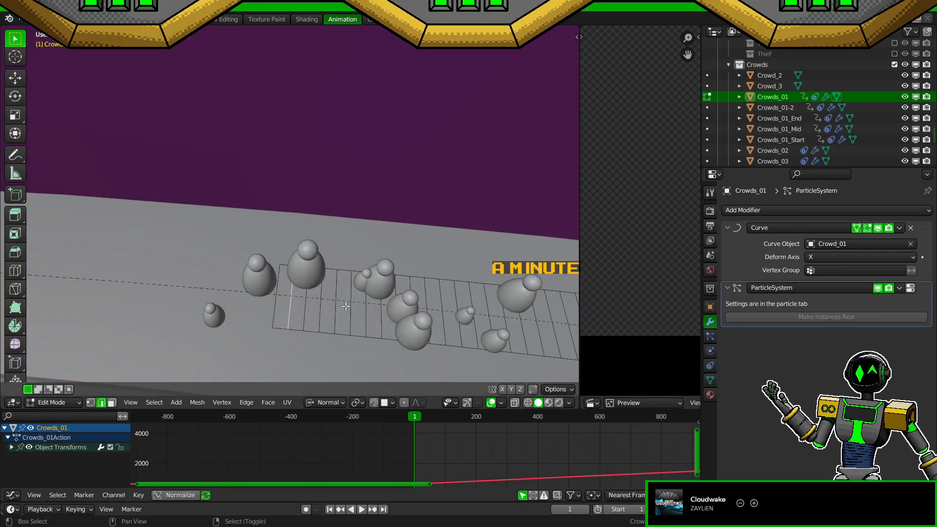
scroll(345, 306, down, 4)
key(ctrl+s)
shift+middle_drag(381, 288, 239, 267)
scroll(184, 211, down, 8)
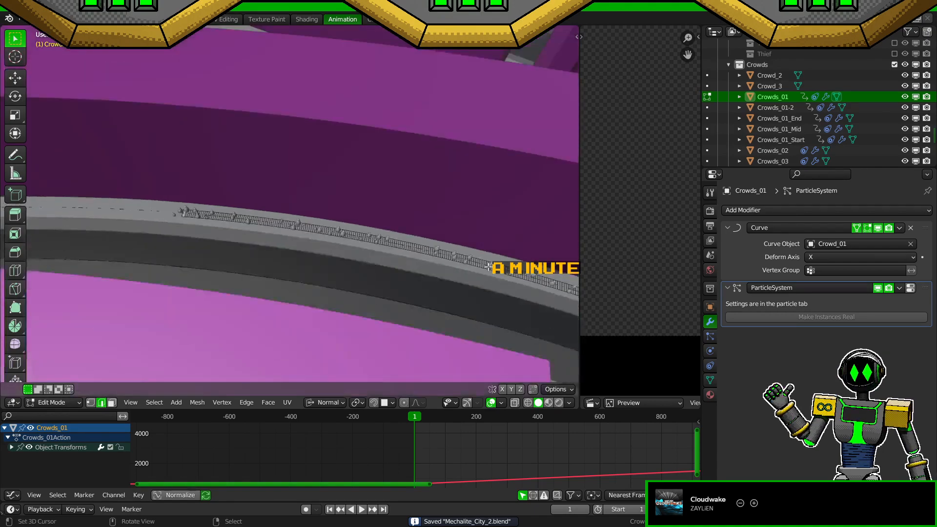
Step: Show the object properties of Crowds_01 and read its X location while viewing the gap near the planter
middle_drag(184, 211, 178, 253)
scroll(177, 253, down, 3)
middle_drag(361, 259, 300, 250)
scroll(300, 250, up, 7)
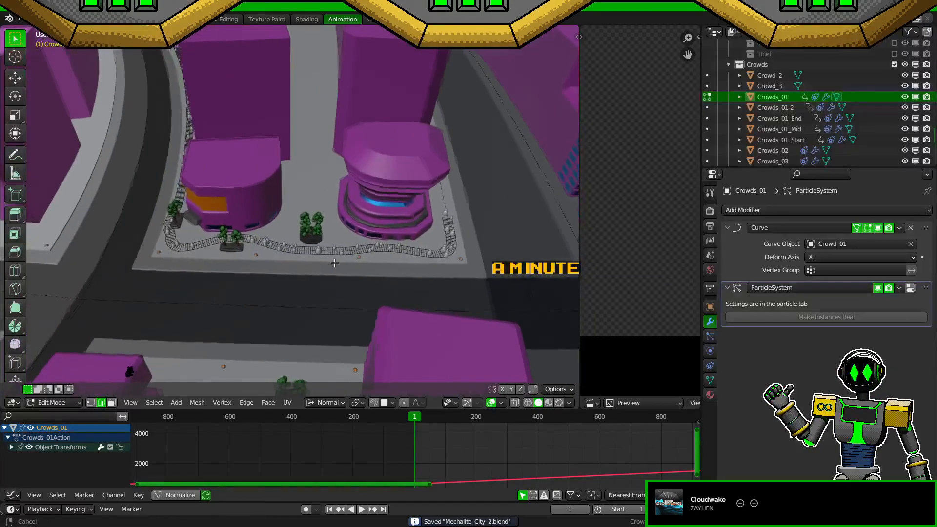
click(713, 307)
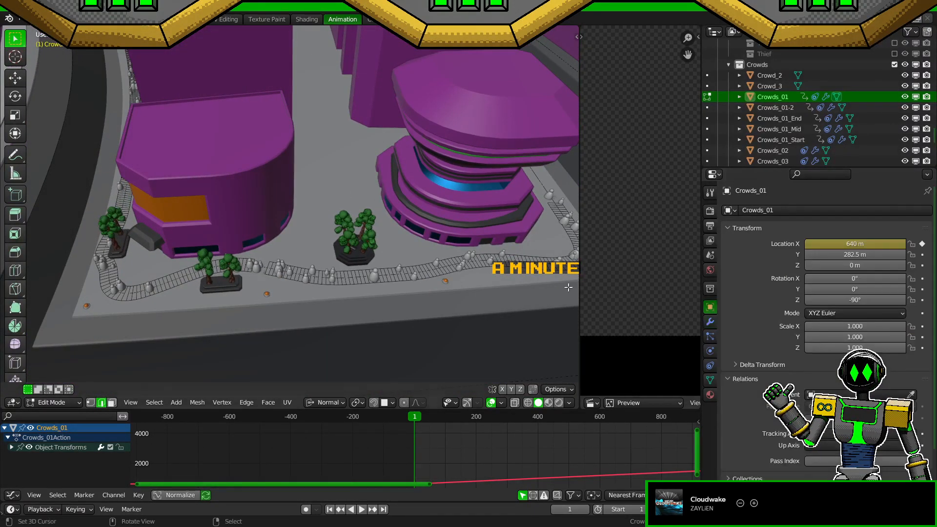
shift+middle_drag(299, 313, 370, 312)
scroll(370, 313, up, 2)
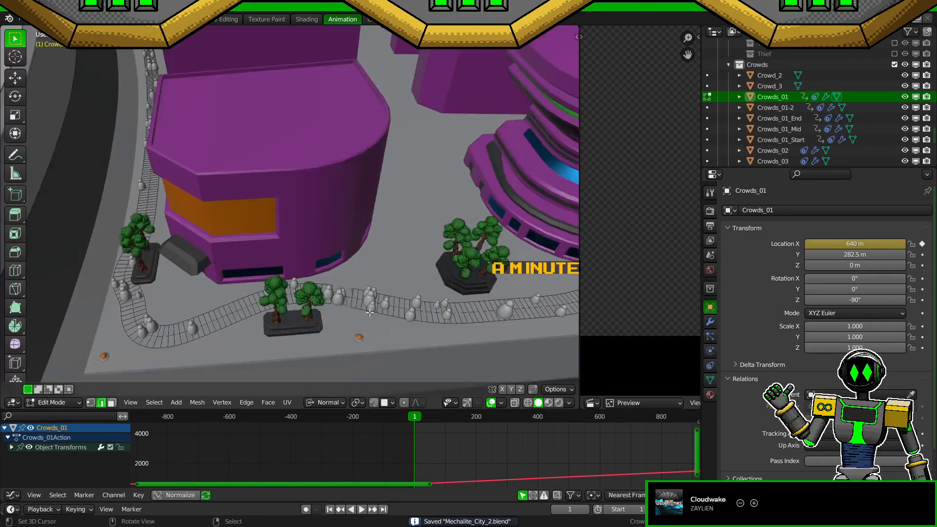
scroll(361, 297, up, 3)
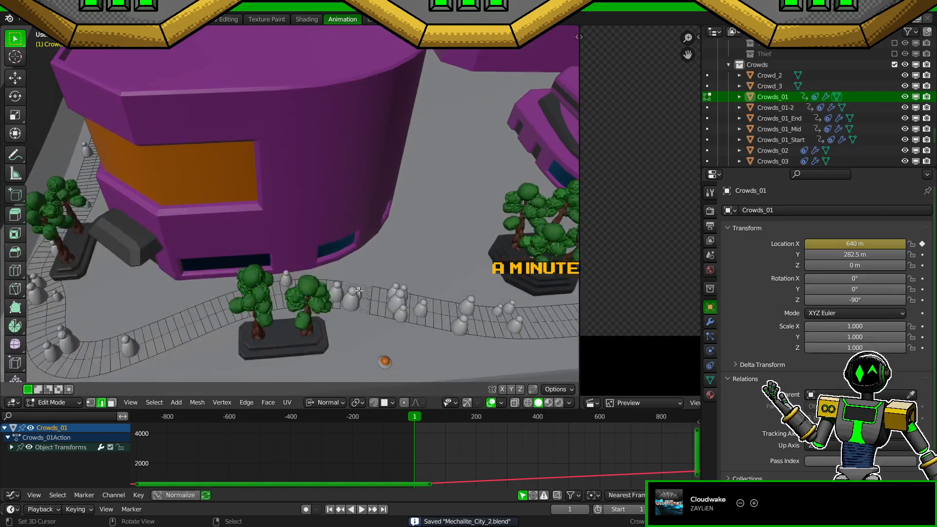
Step: Return to Object Mode, compare the X locations of Crowds_01_End and Crowds_01_Mid, and save the file
key(Tab)
click(362, 304)
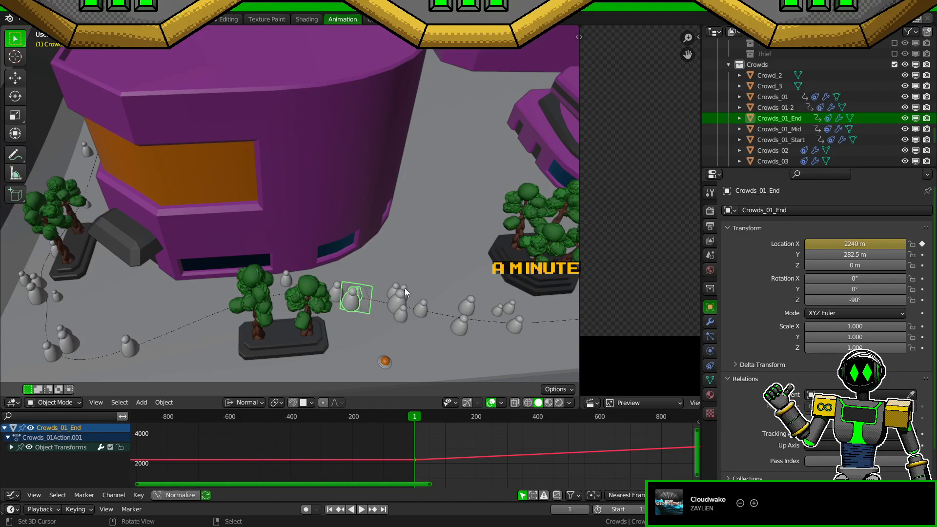
scroll(422, 283, down, 5)
scroll(421, 282, up, 4)
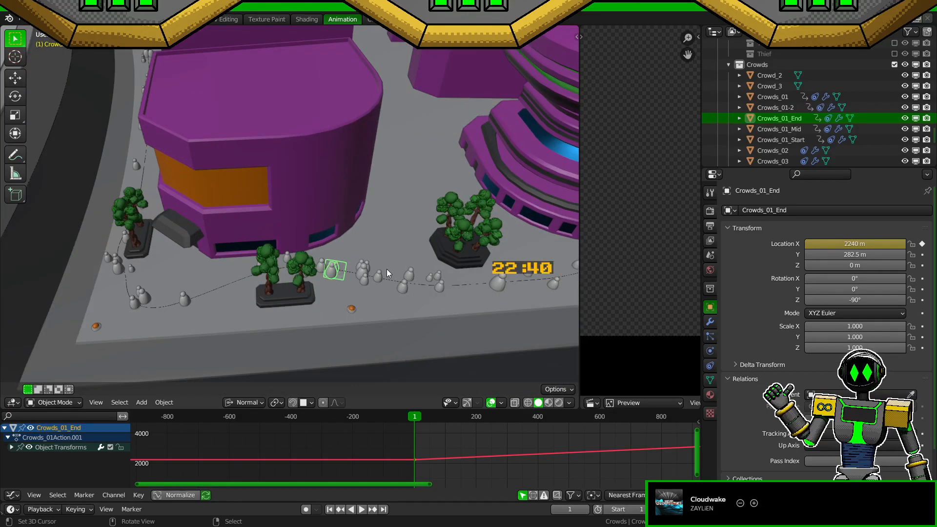
scroll(290, 253, down, 6)
middle_drag(430, 227, 246, 329)
scroll(342, 307, up, 4)
click(262, 331)
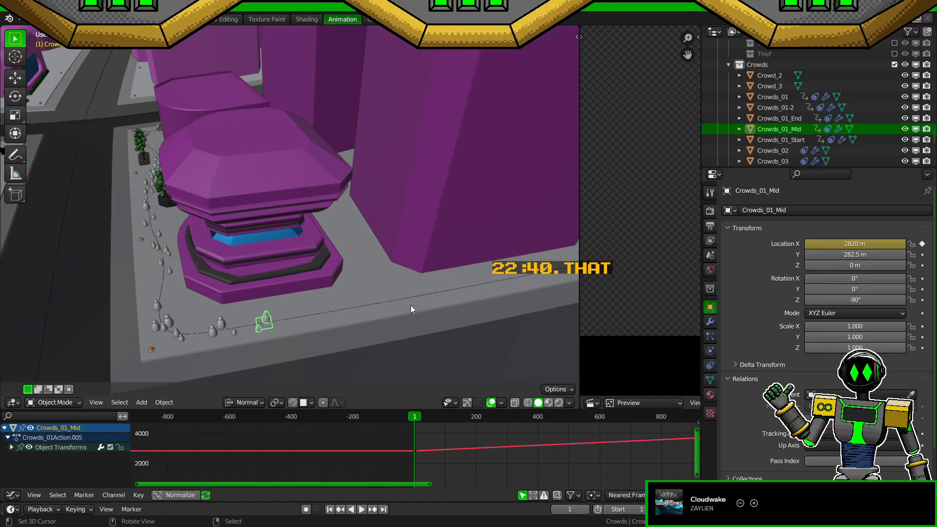
click(781, 118)
key(ctrl+s)
middle_drag(469, 253, 428, 281)
scroll(443, 280, up, 5)
scroll(453, 280, up, 1)
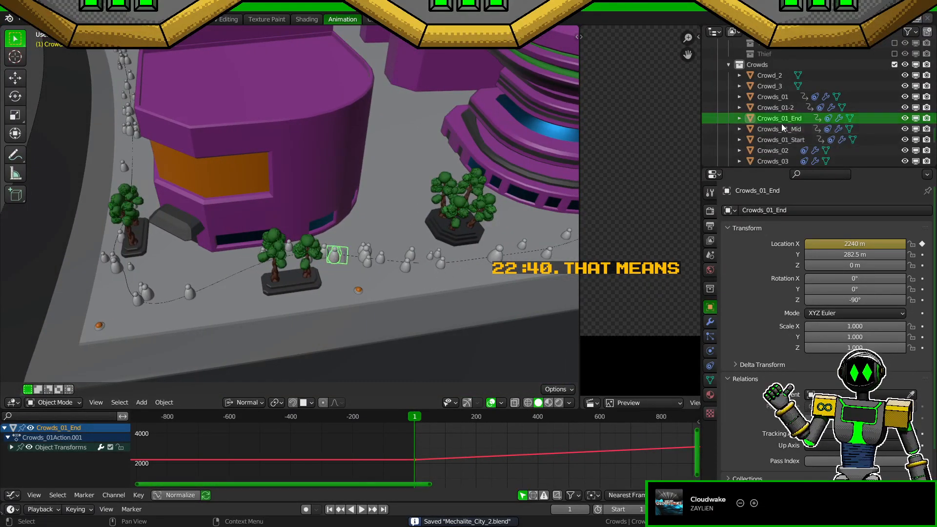
Step: Save the file and rename the Crowds_01_Start object as Crowds_01_E
scroll(798, 123, down, 2)
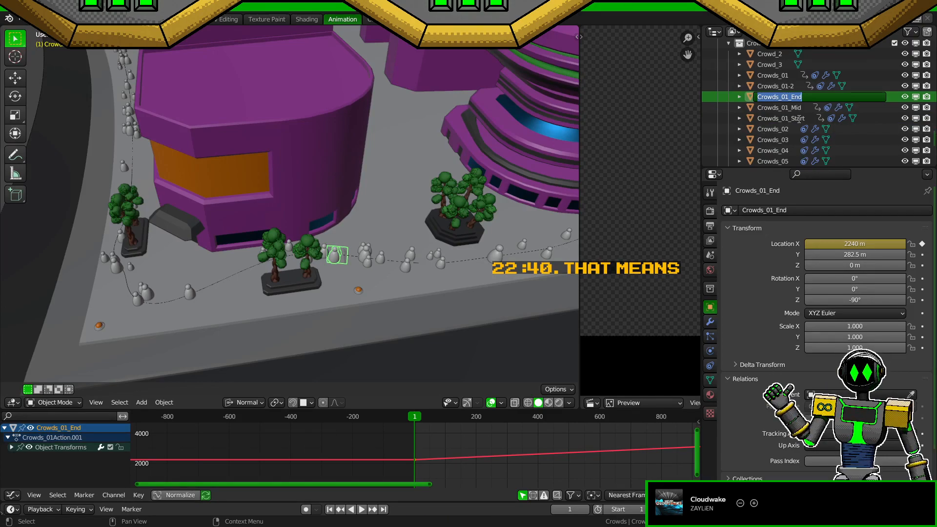
click(796, 118)
key(ctrl+s)
key(KP_Decimal)
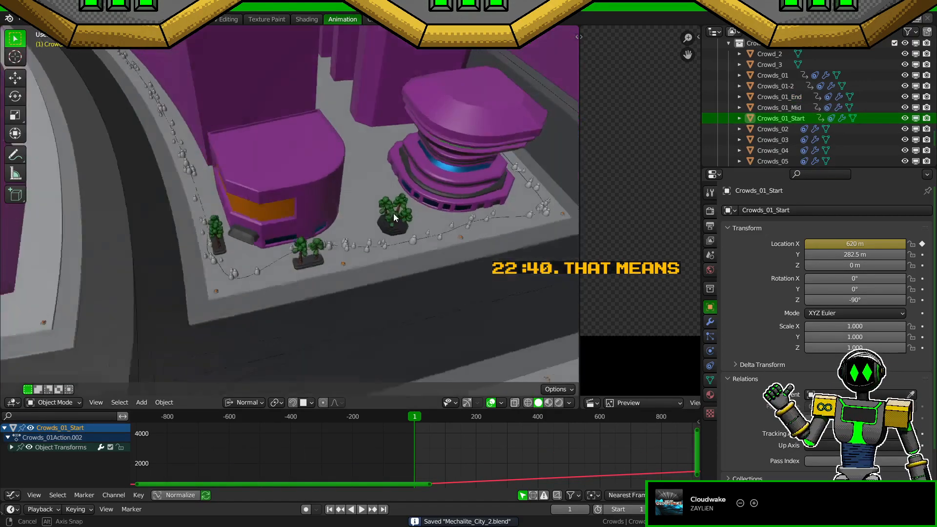
double_click(797, 119)
scroll(798, 118, down, 2)
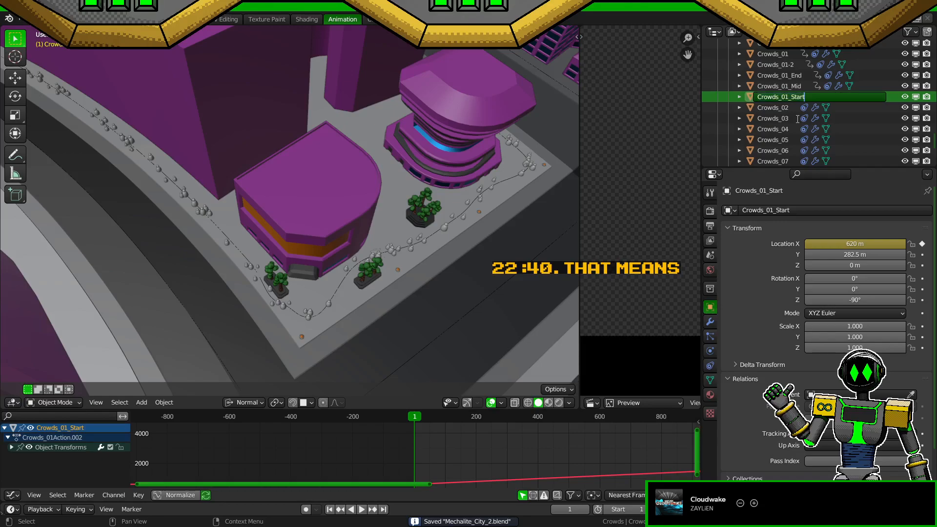
key(shift+Left)
key(shift+Left)
text(E)
key(Return)
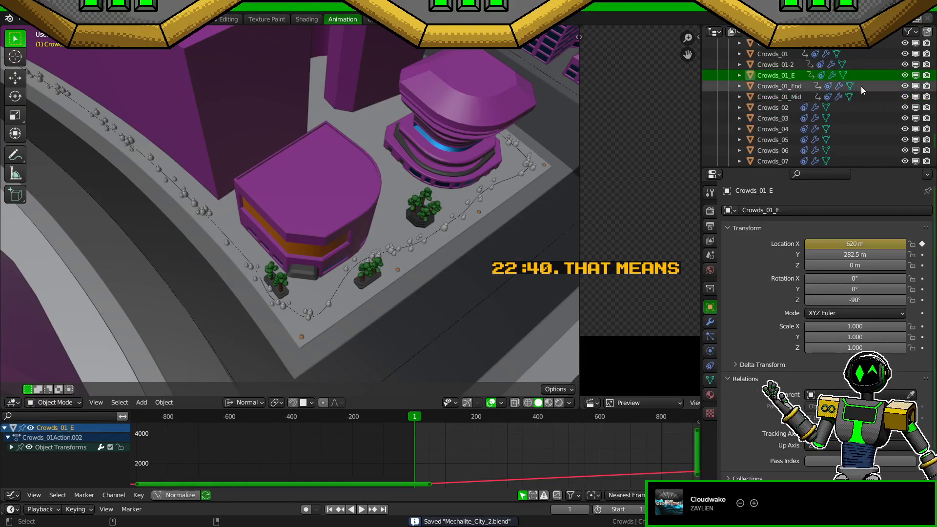
Step: Rename the Crowds_01_End object as Crowds_01_S
double_click(794, 86)
key(Right)
key(shift+Left)
key(shift+Left)
key(shift+Left)
text(S)
key(Return)
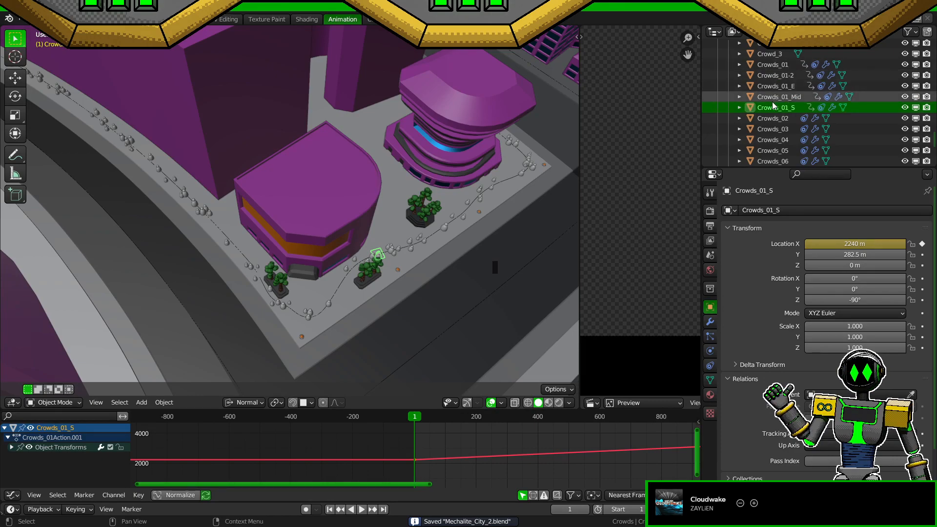
Step: Compare where the Crowds_01_E and Crowds_01_S segments sit along the sidewalk path
click(816, 96)
middle_drag(478, 230, 483, 273)
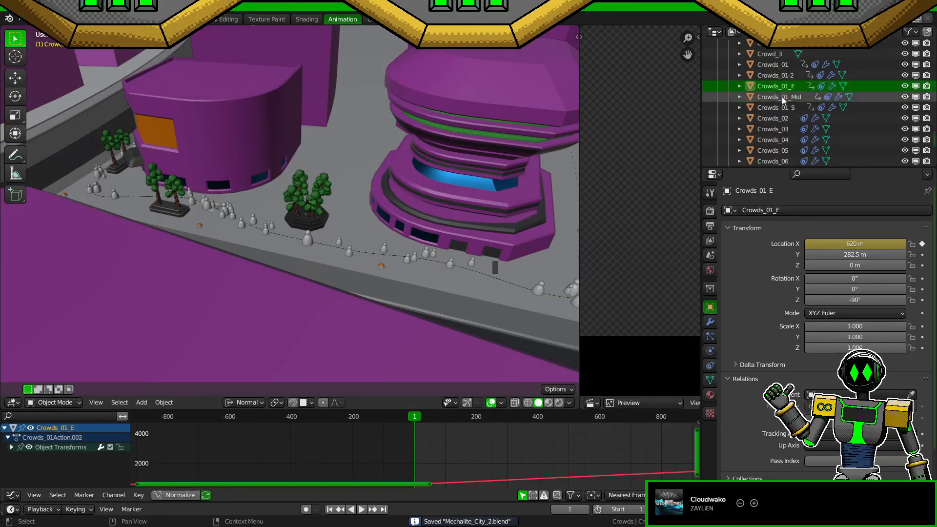
middle_drag(315, 166, 392, 196)
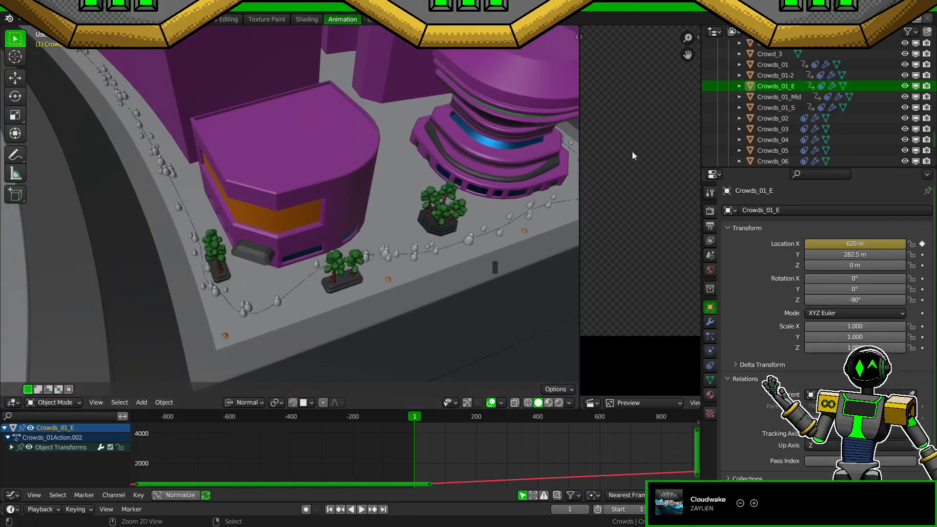
click(782, 110)
shift+middle_drag(449, 278, 426, 272)
scroll(392, 274, up, 2)
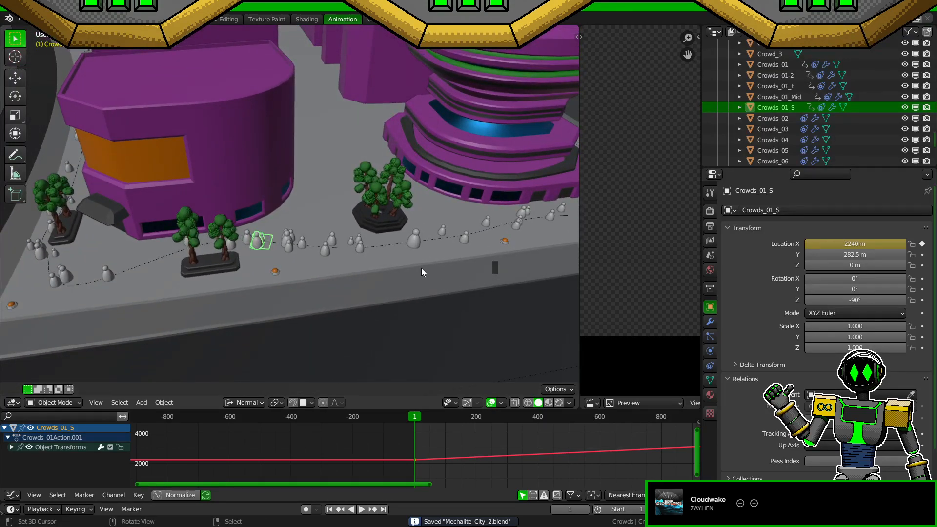
Step: Play and scrub the animation to watch Crowds_01-2 travel along its curve, return to frame 1, and save the file
right_click(324, 251)
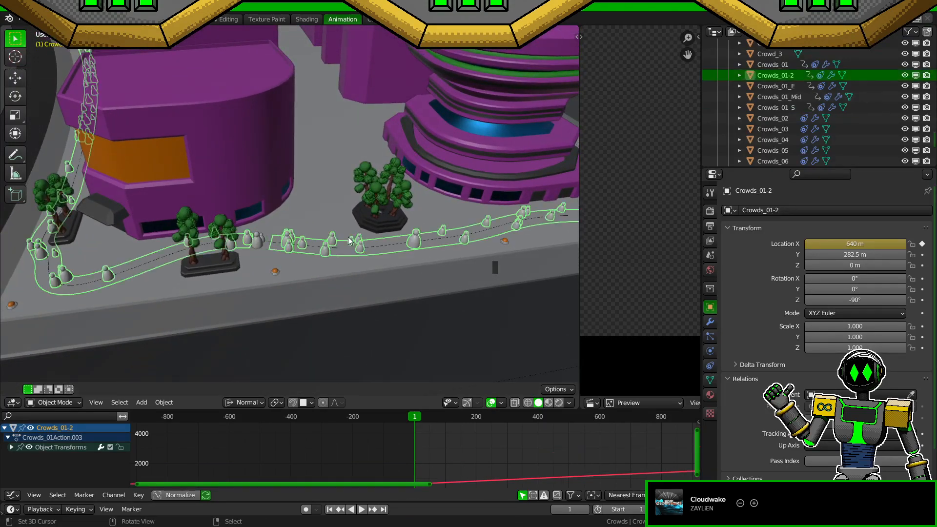
scroll(370, 247, down, 5)
middle_drag(370, 247, 405, 337)
key(space)
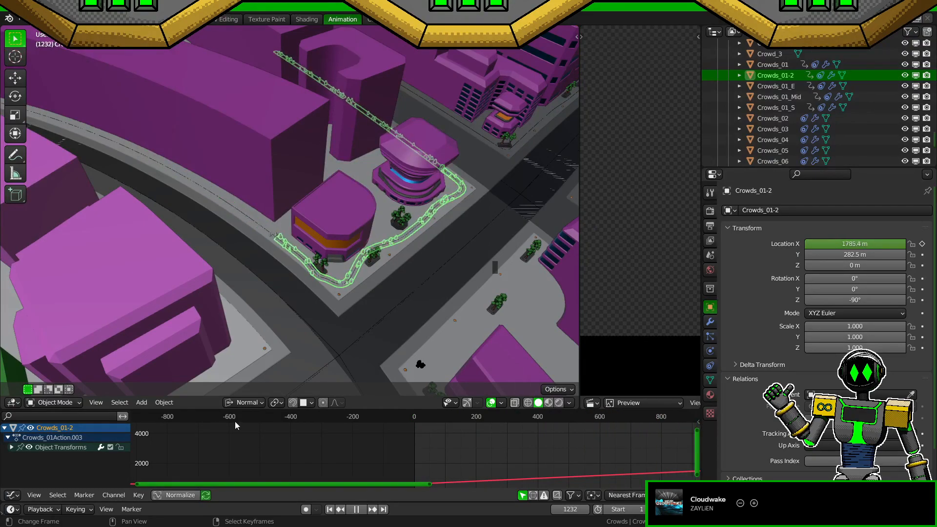
drag(330, 418, 557, 414)
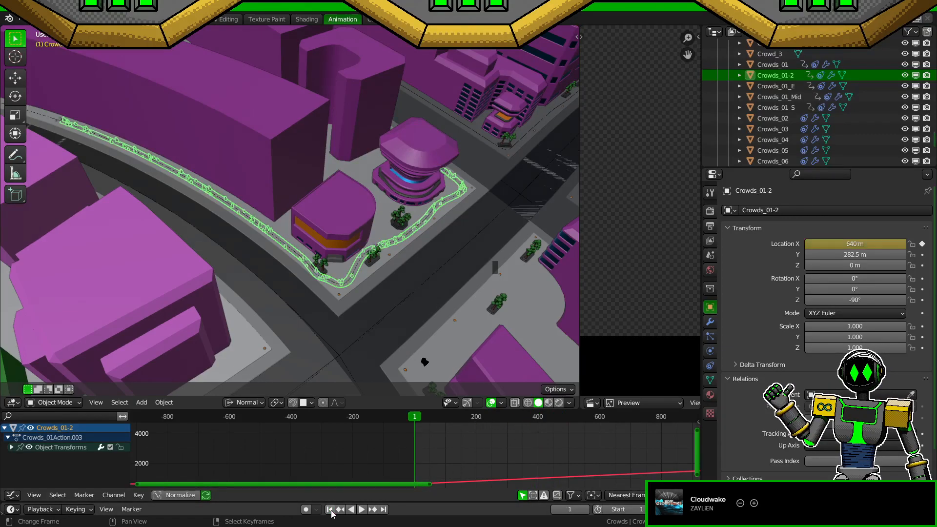
key(ctrl+s)
middle_drag(461, 336, 491, 324)
scroll(424, 311, up, 3)
key(Escape)
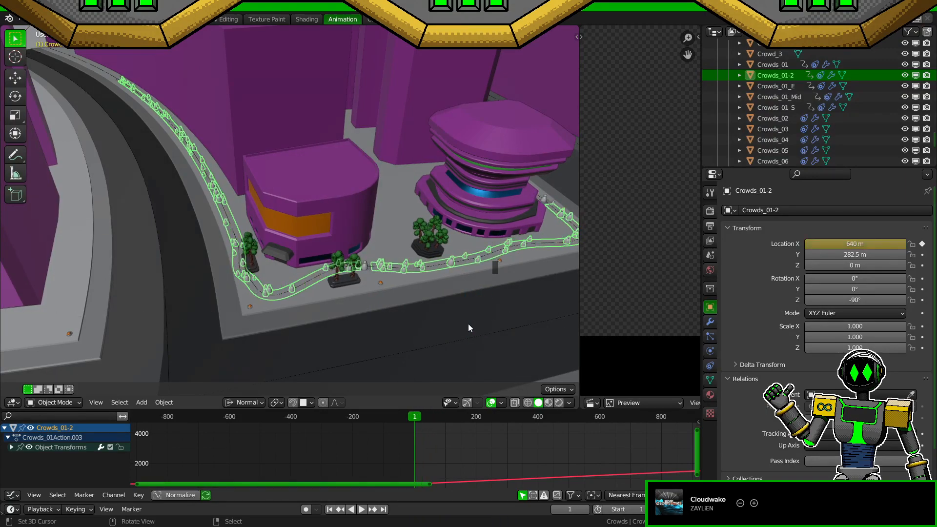
Step: Check the short Crowds_01 segments, rename Crowds_01_S beside the planter as Crowds_01_M, and save the file
click(794, 98)
click(776, 89)
click(796, 107)
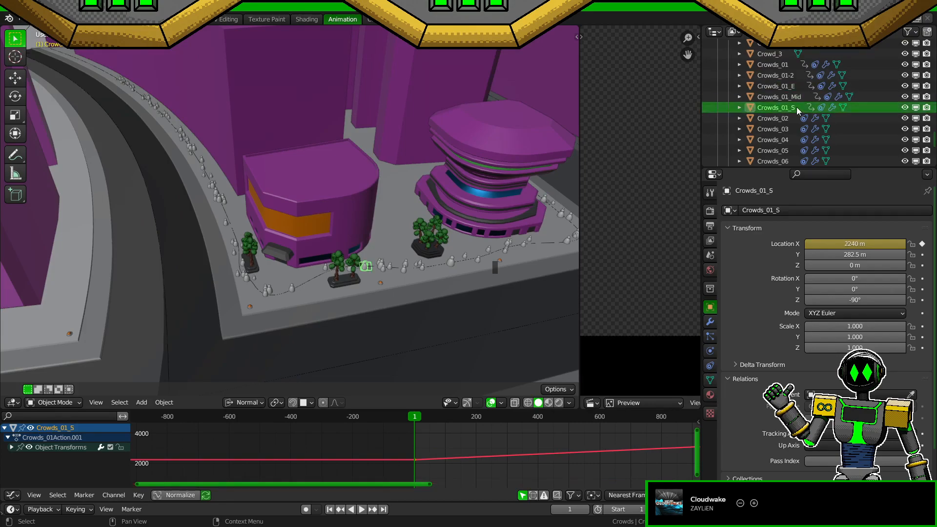
double_click(797, 106)
key(End)
key(BackSpace)
text(M)
key(Return)
key(ctrl+s)
Step: Rename the Crowds_01_E object as Crowds_01_S
click(782, 96)
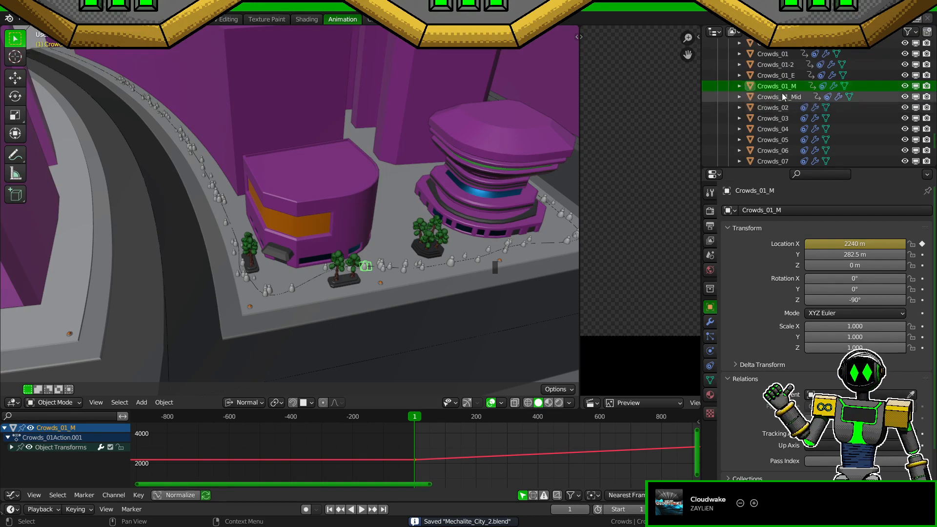
double_click(792, 75)
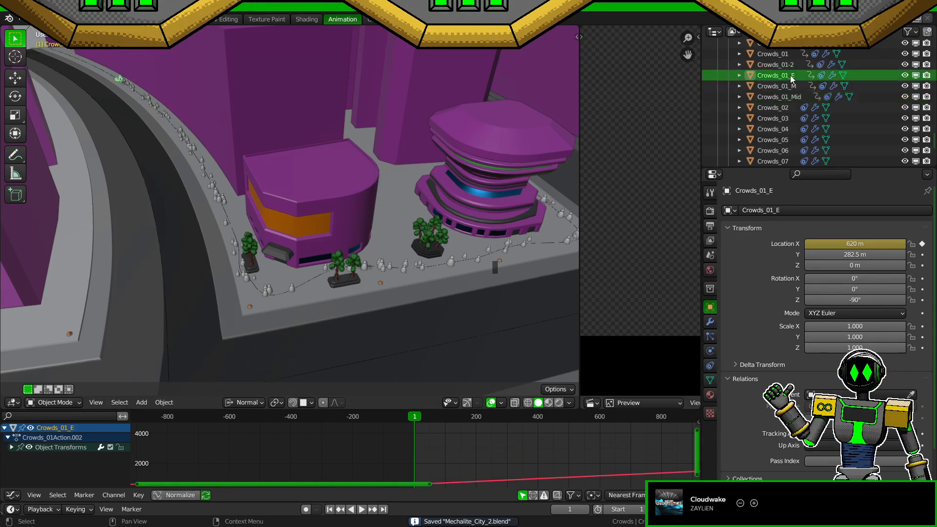
key(End)
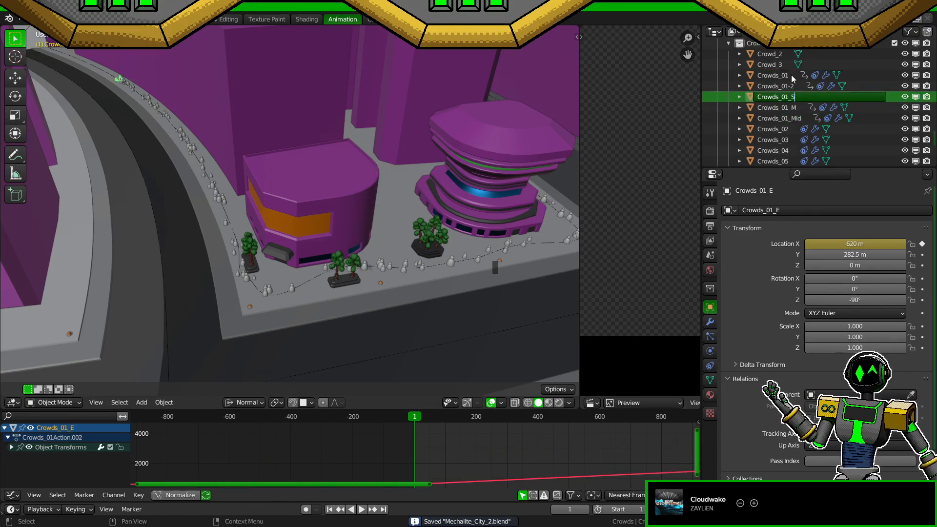
key(BackSpace)
text(S)
key(Return)
Step: Rename the Crowds_01_Mid object as Crowds_01_E
double_click(798, 107)
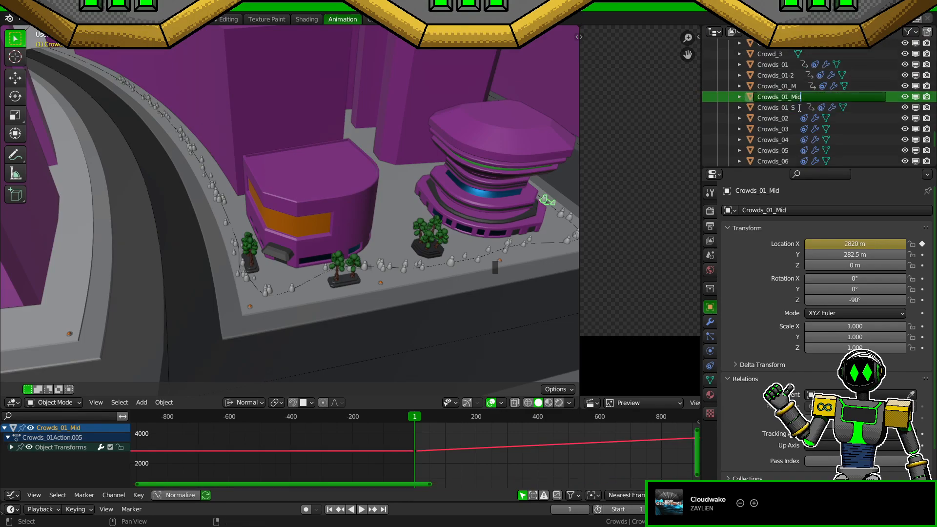
key(BackSpace)
key(BackSpace)
key(BackSpace)
text(E)
key(Return)
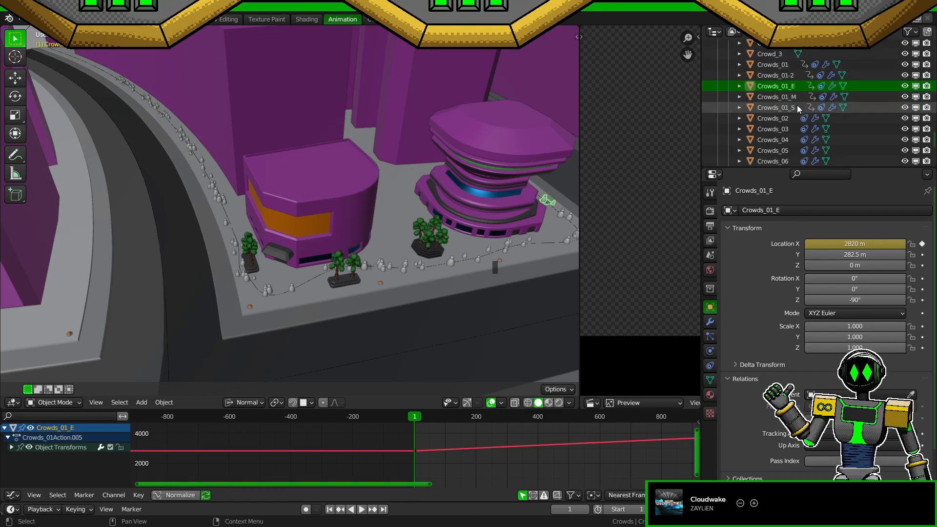
Step: Swap the names of Crowds_01_S and Crowds_01_E, using Crowds_01_End as the interim name, and save the file
double_click(797, 107)
key(End)
key(BackSpace)
text(End)
key(Return)
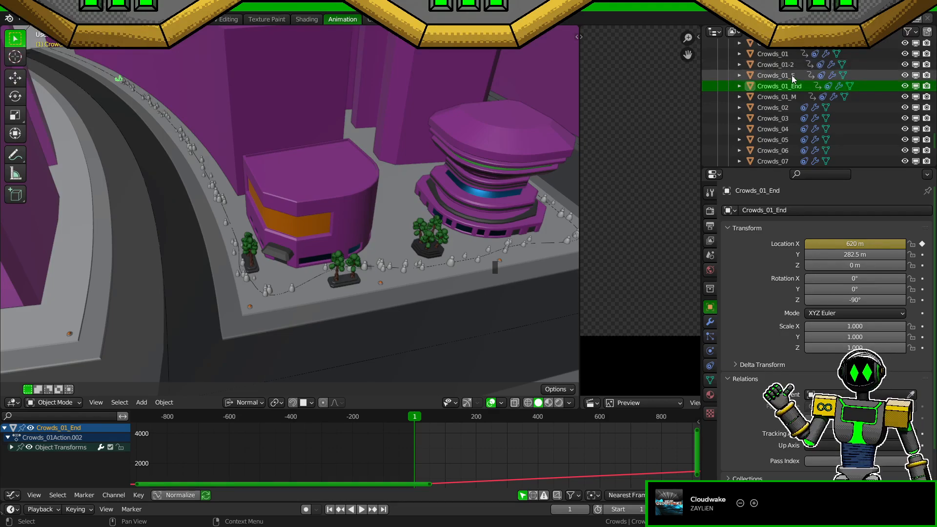
key(ctrl+z)
key(ctrl+s)
double_click(803, 97)
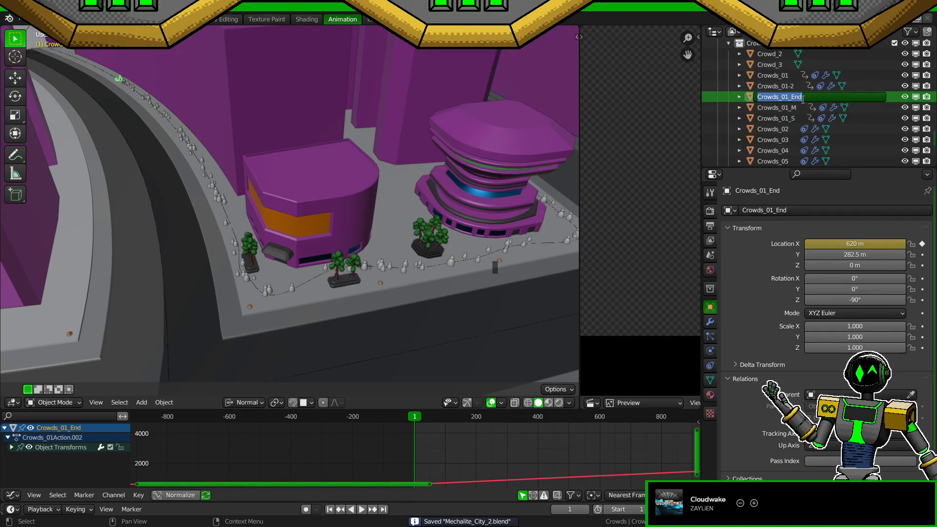
click(803, 99)
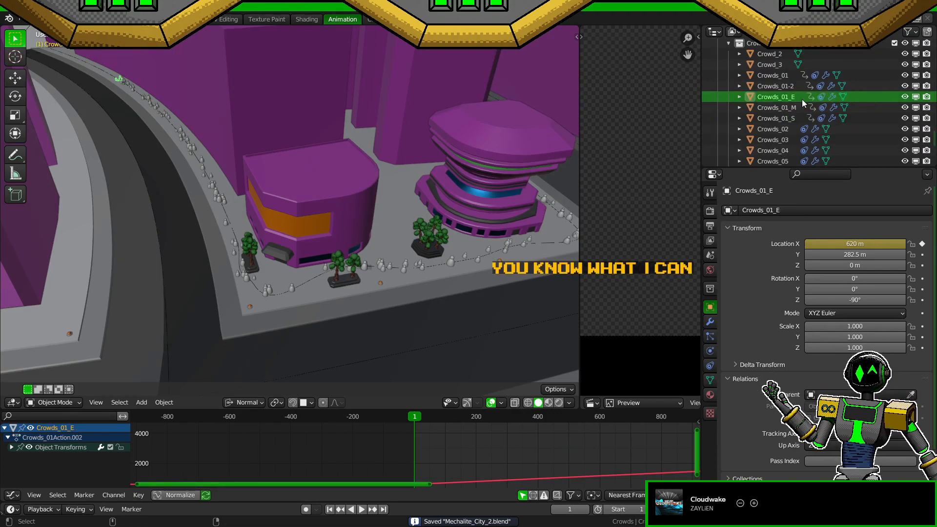
Step: Delete the Crowds_01-2 object and save the file
click(769, 86)
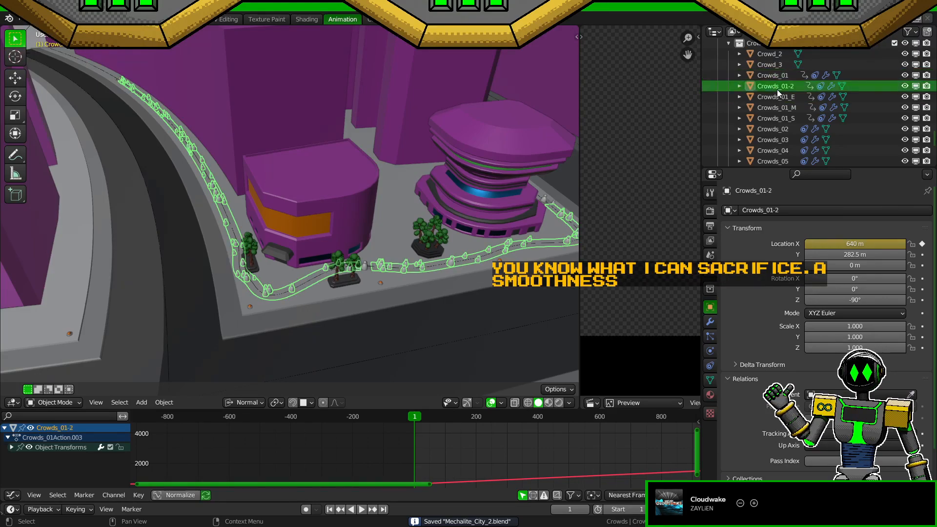
key(x)
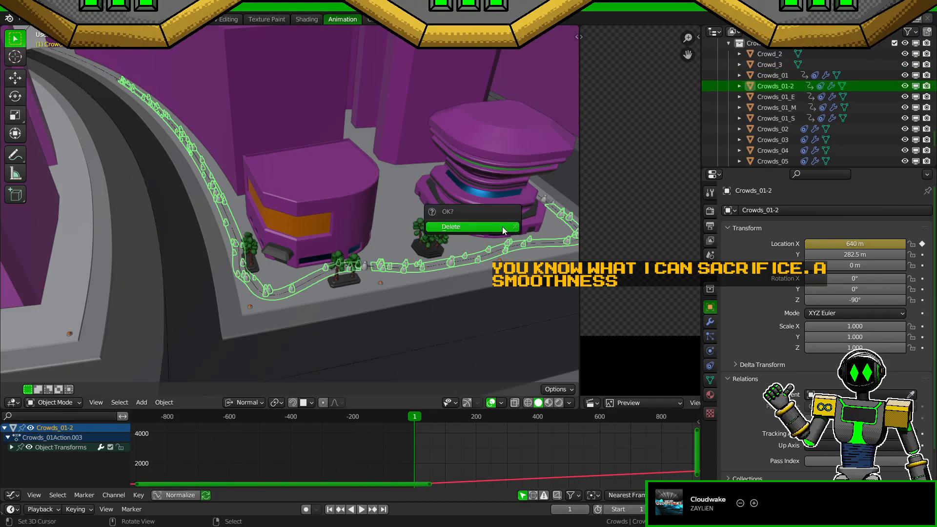
key(Return)
key(ctrl+s)
Step: Check the particle render settings of Crowds_01_M, Crowds_01_S and Crowds_01_E, saving the file along the way
scroll(427, 285, up, 2)
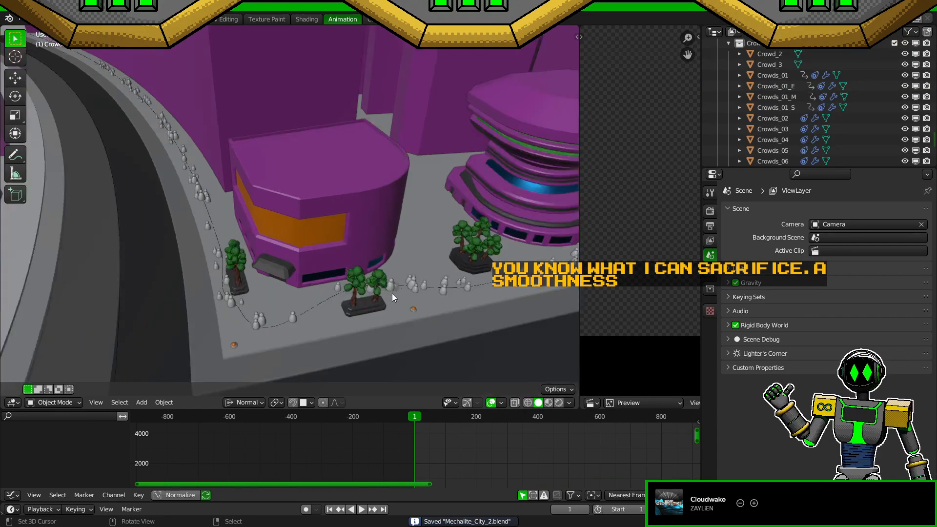
click(393, 287)
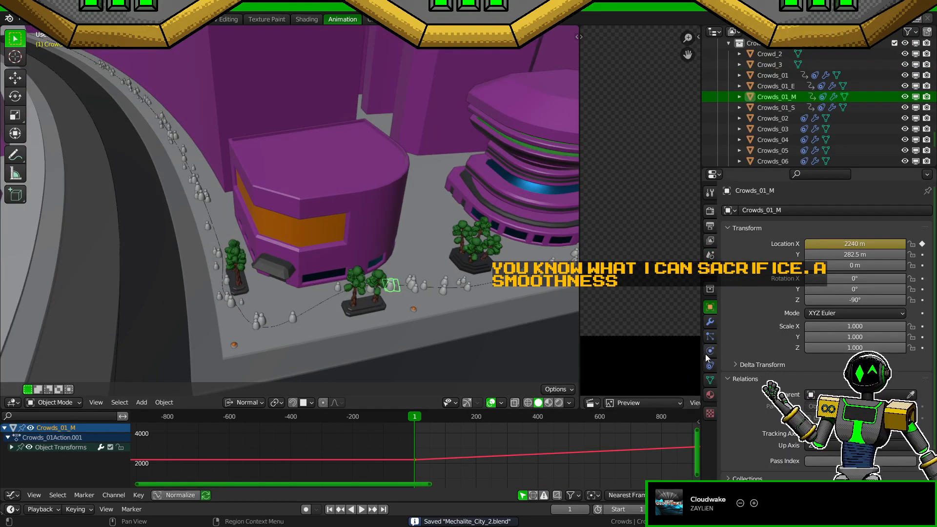
click(710, 336)
scroll(759, 376, down, 12)
scroll(758, 376, down, 8)
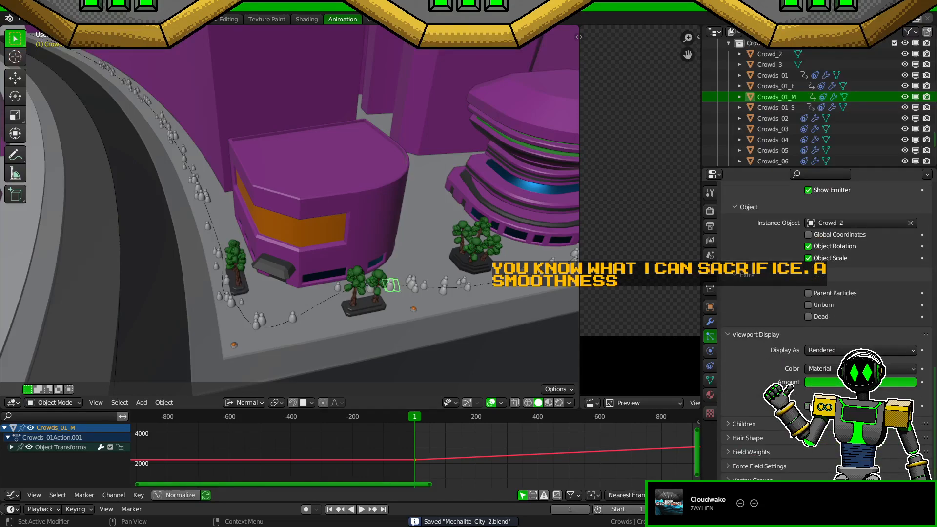
key(ctrl+s)
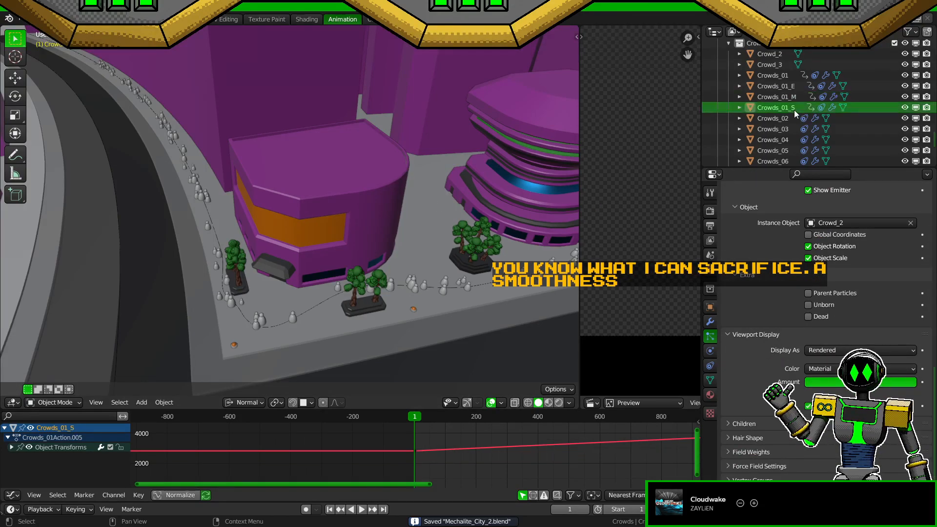
click(794, 108)
scroll(759, 373, up, 5)
scroll(757, 371, down, 4)
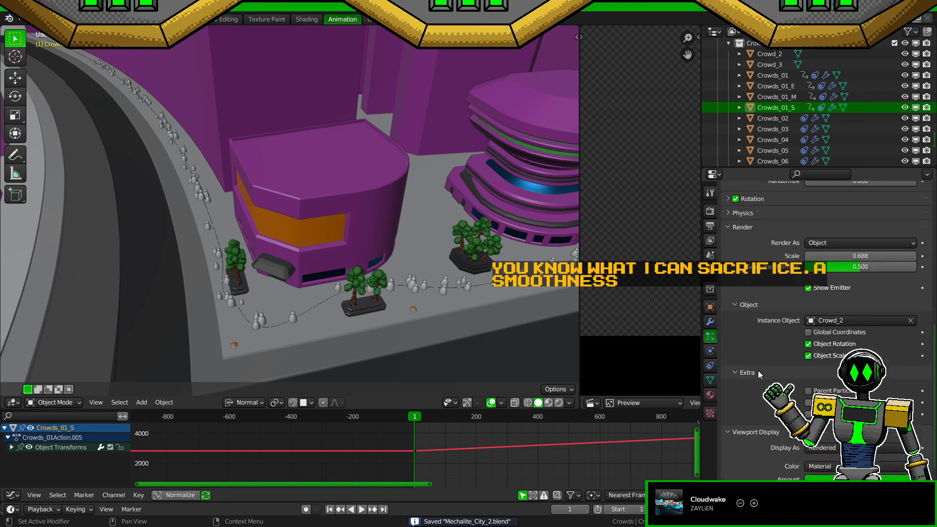
click(784, 87)
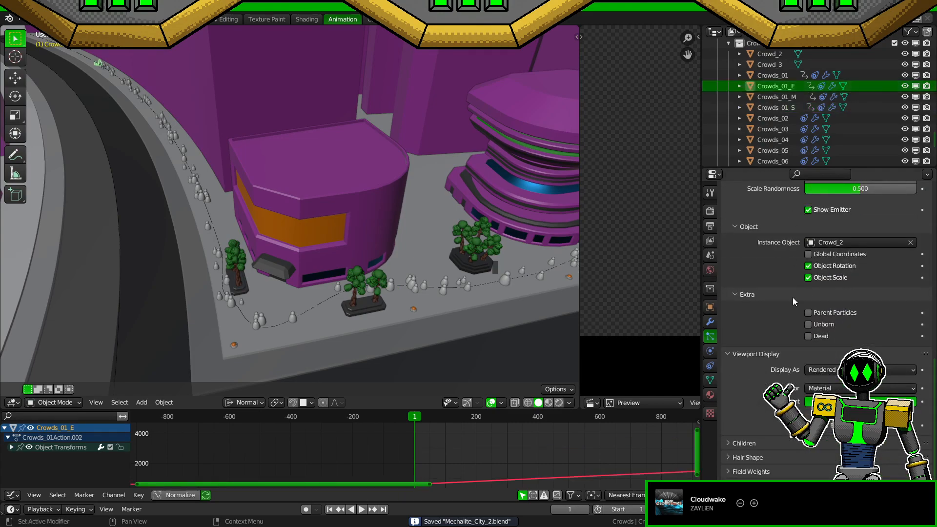
key(ctrl+s)
Step: Play the animation from the start, set the hair particle number of Crowds_01 to 75, and save the file
alt+middle_drag(414, 270, 259, 275)
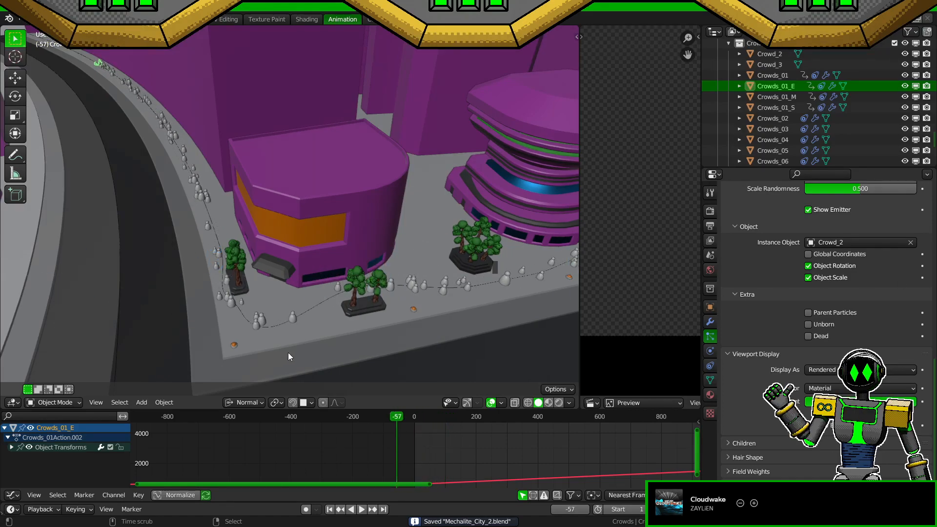
click(329, 509)
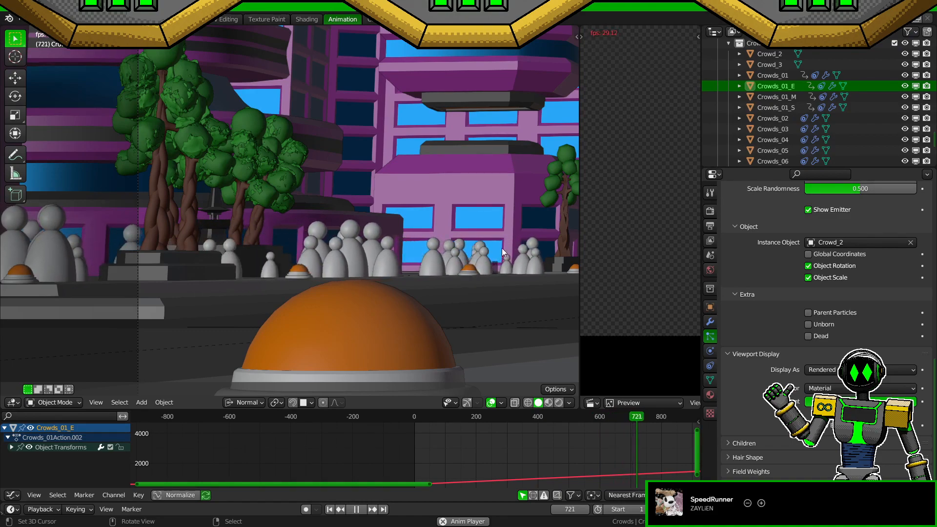
click(773, 76)
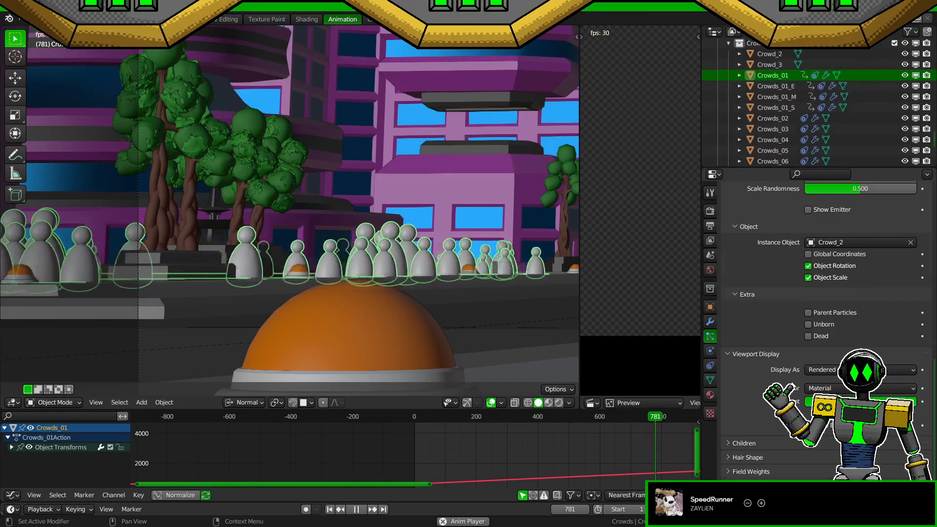
scroll(779, 319, up, 12)
scroll(780, 307, up, 4)
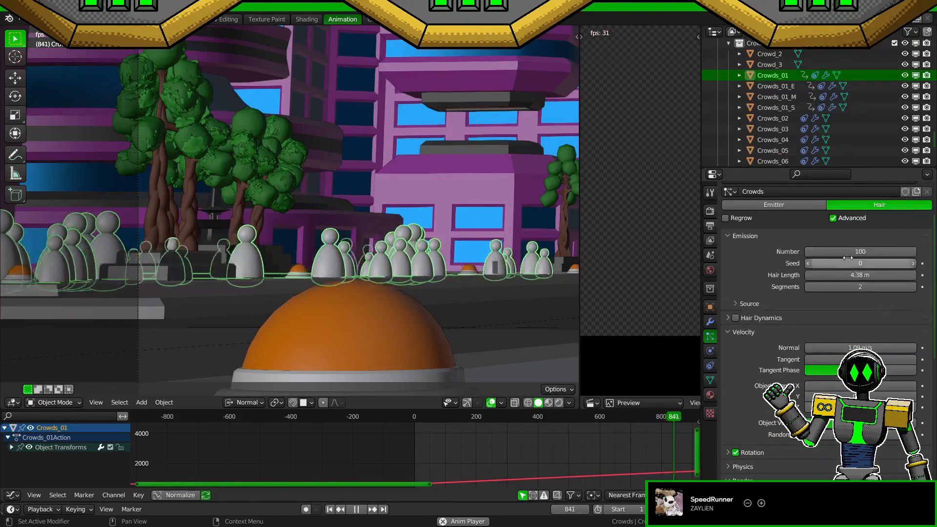
click(858, 252)
text(75)
key(Return)
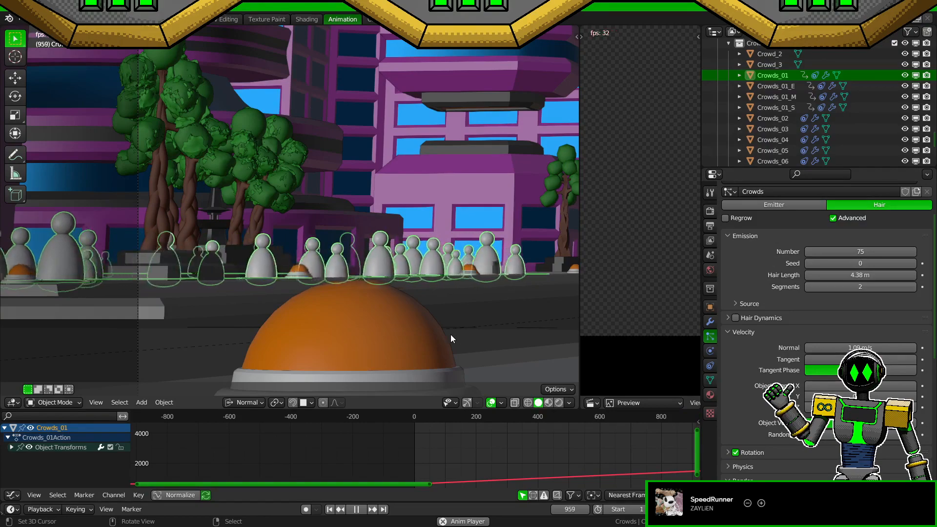
key(ctrl+s)
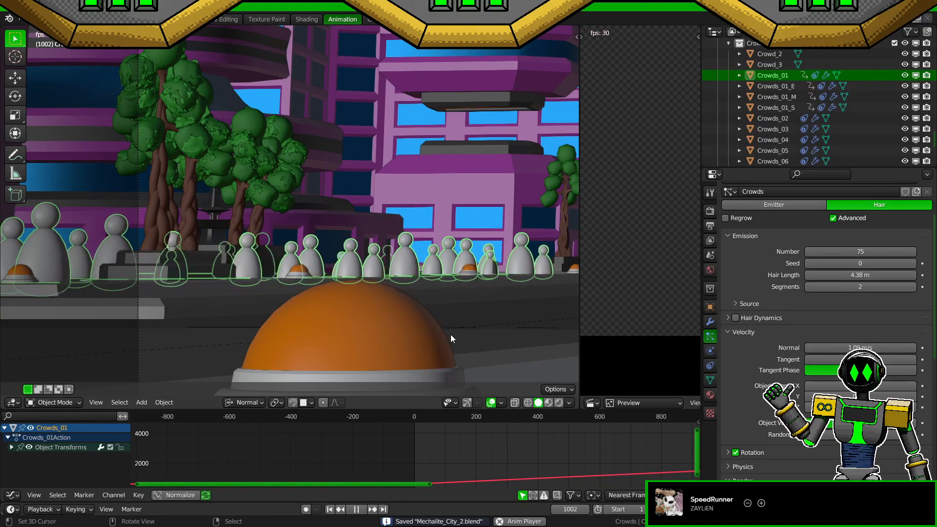
Step: Try a hair particle number of 50 on Crowds_01 during playback and set it back to 75
click(861, 251)
text(50)
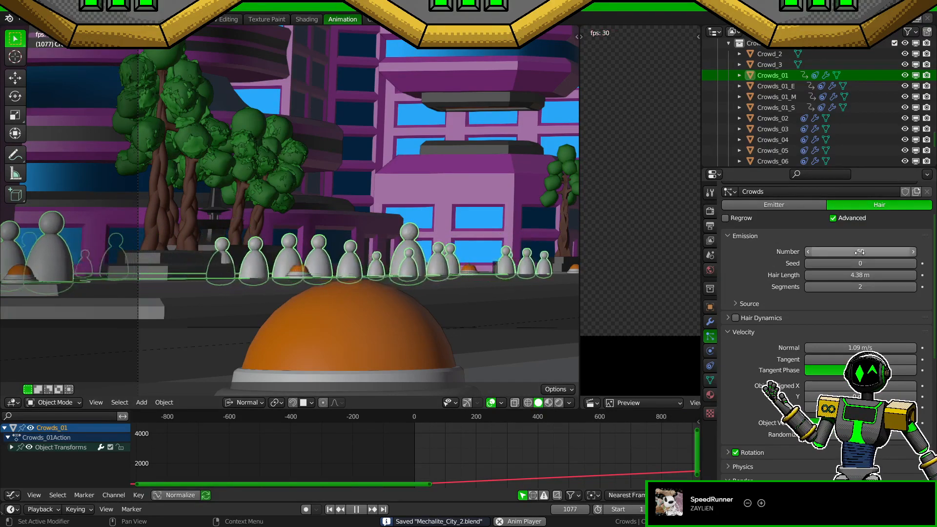
key(Return)
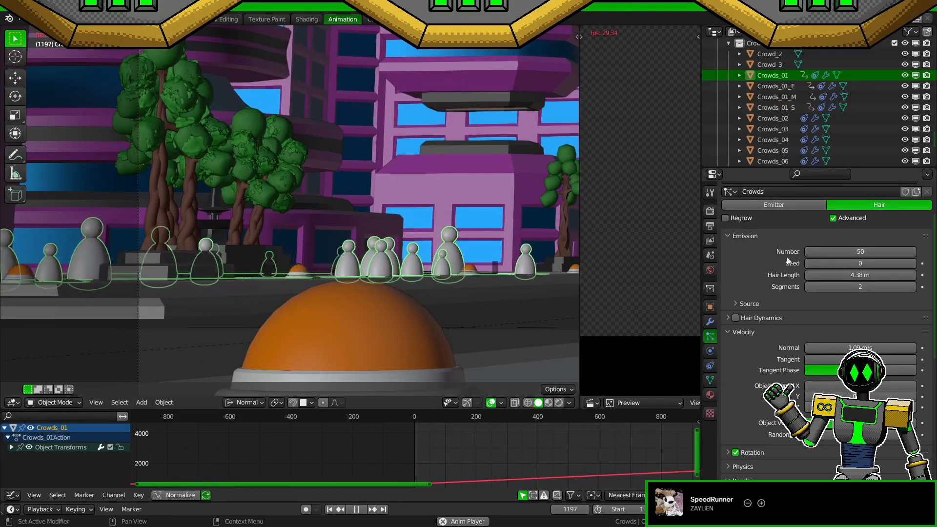
click(864, 252)
text(75)
key(Return)
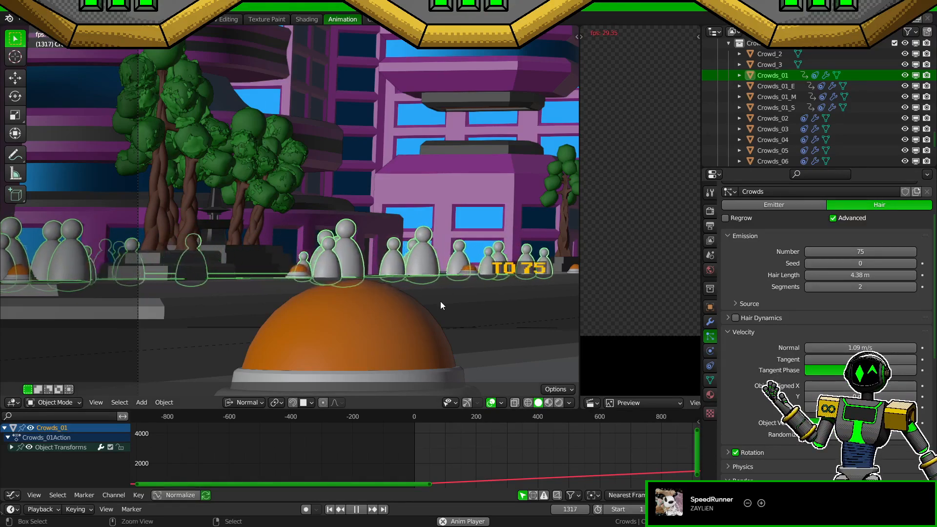
Step: Set the Crowds_01 particle seed to 1, save the file, and preview the playback with viewport overlays temporarily hidden
key(ctrl+s)
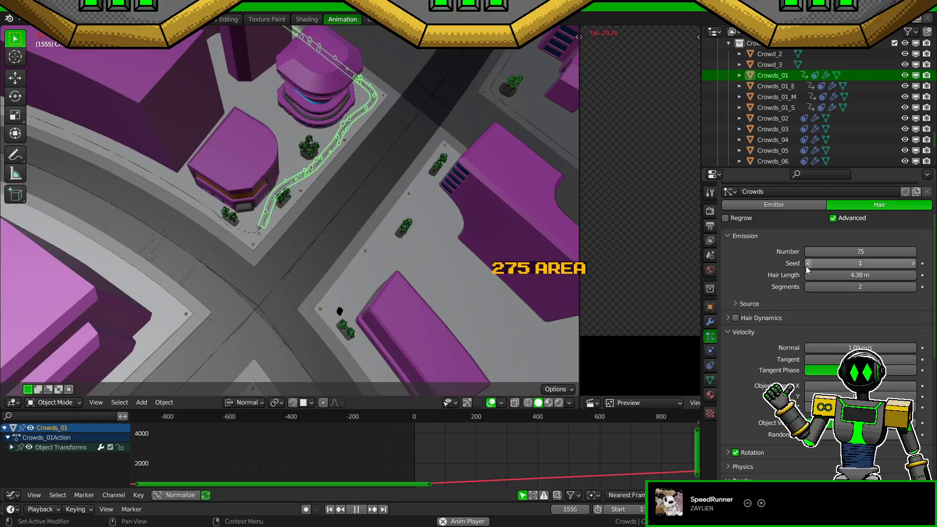
key(ctrl+s)
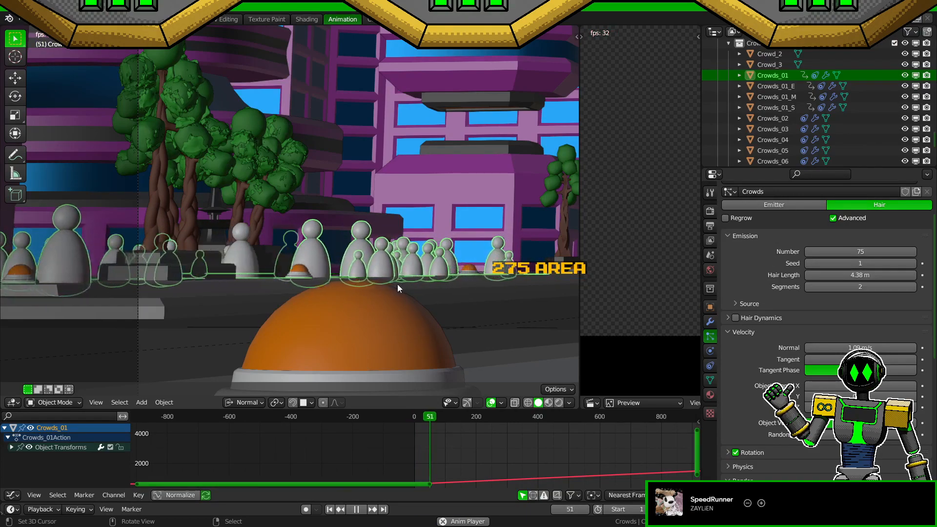
key(shift+alt+z)
key(ctrl+s)
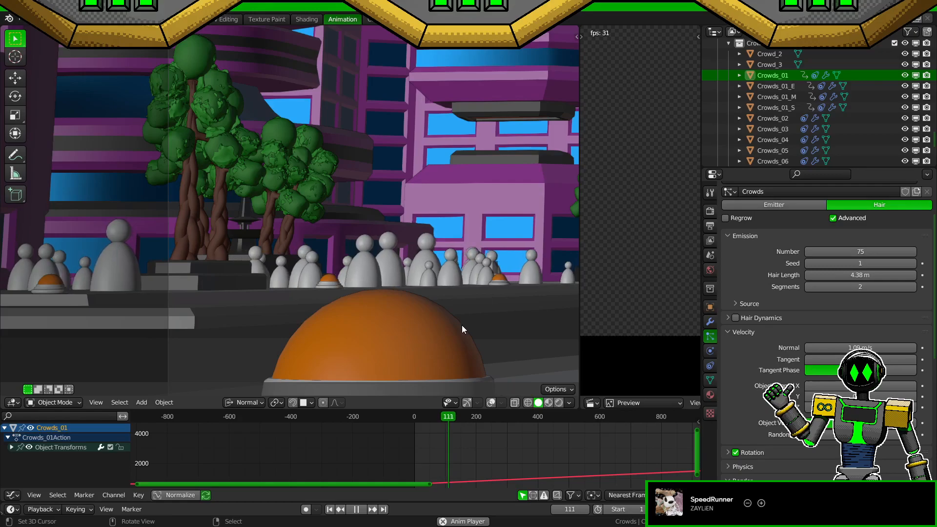
key(z)
key(shift+alt+z)
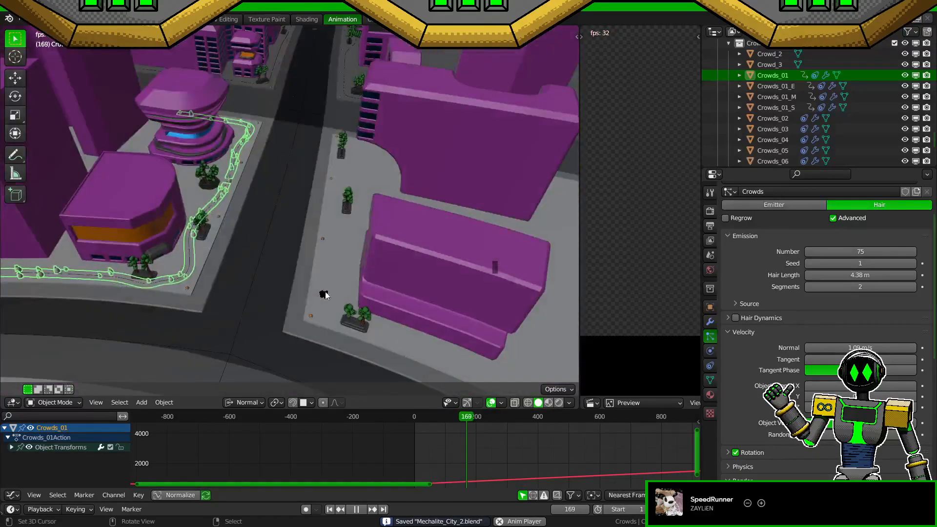
middle_drag(308, 265, 332, 265)
key(space)
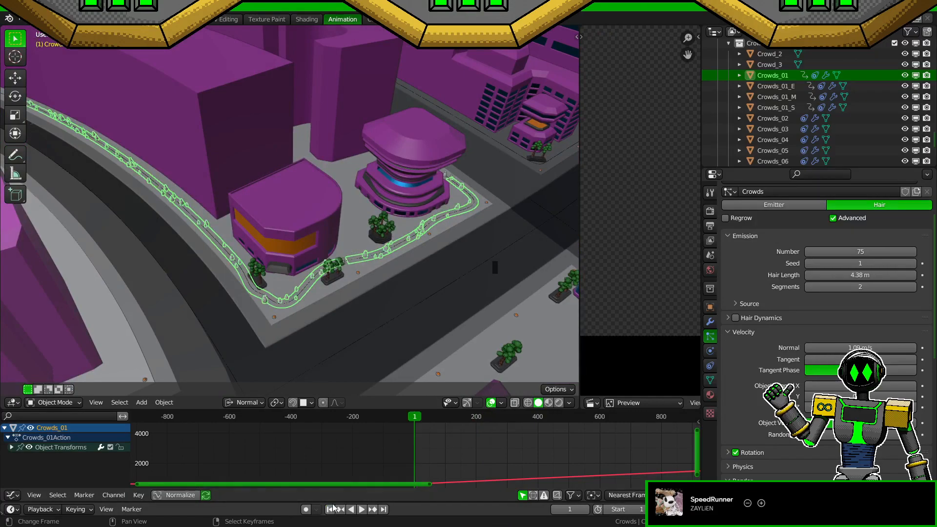
Step: Duplicate the linked strip section of Crowds_01 beside the round building in place, separate it into its own object, and save
key(Tab)
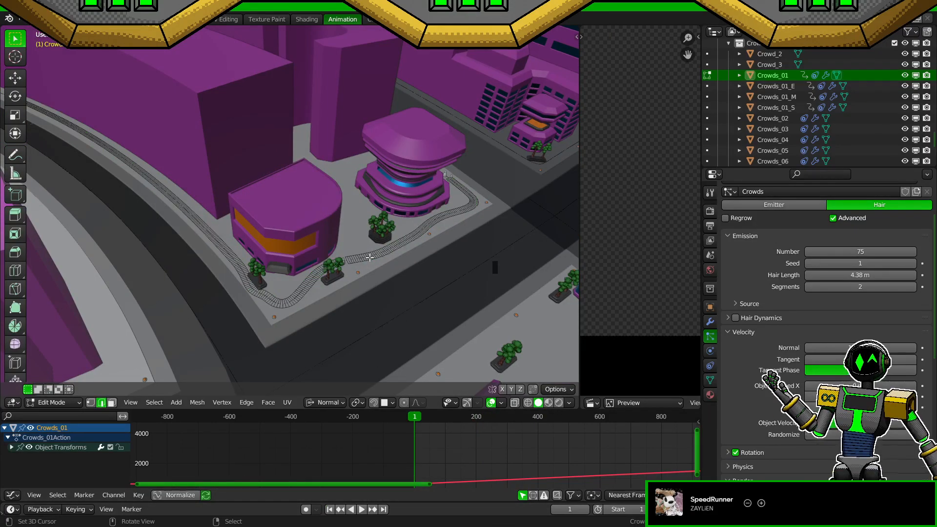
key(ctrl+l)
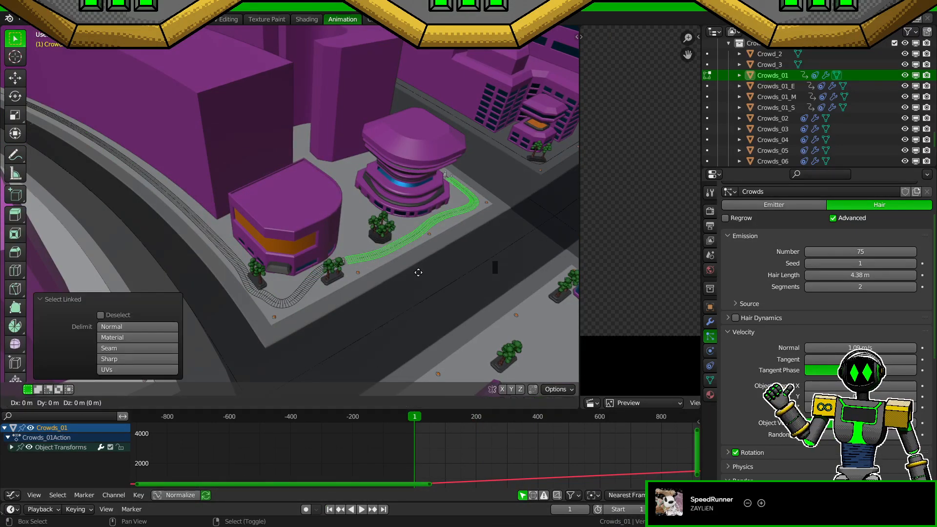
right_click(418, 273)
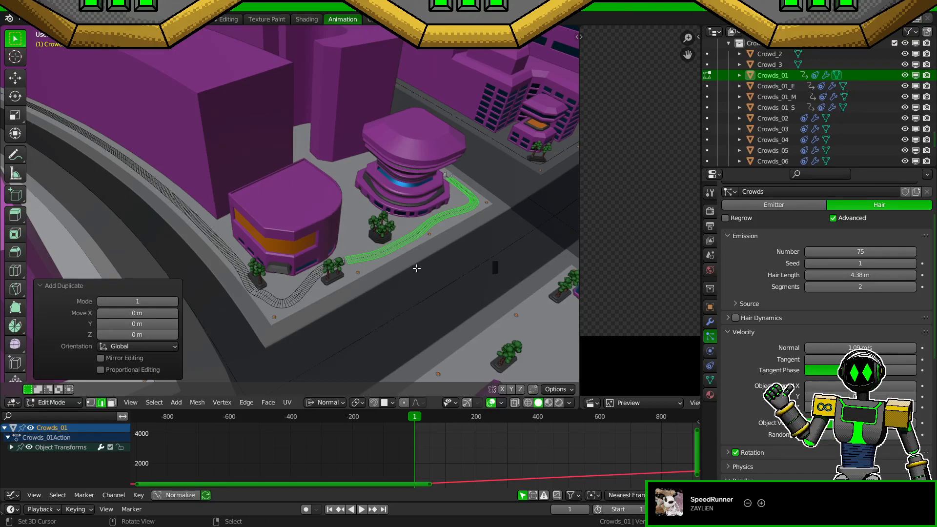
click(410, 284)
key(ctrl+s)
key(Tab)
click(350, 261)
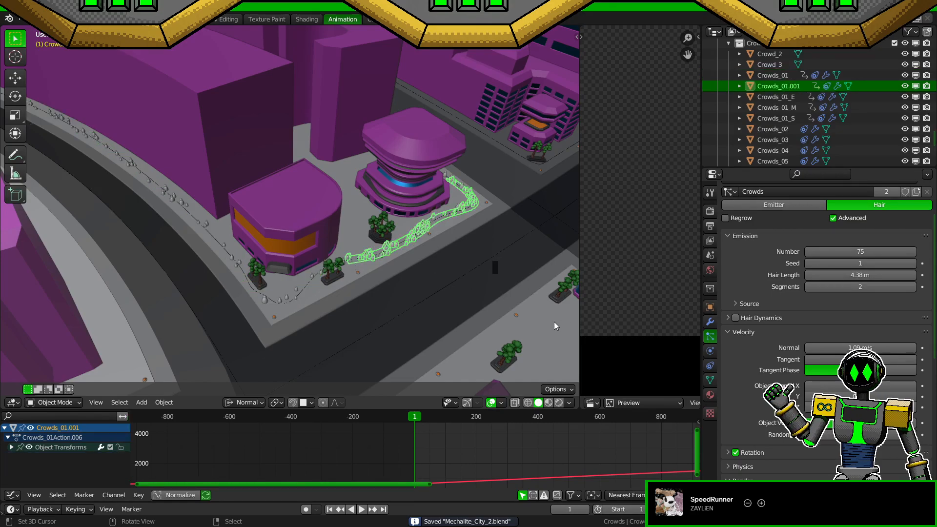
Step: Turn off the Curve modifier's Edit Mode display on Crowds_01.001, save the file, and isolate the mesh in local view
scroll(559, 321, up, 3)
shift+middle_drag(484, 341, 295, 295)
scroll(347, 304, up, 3)
middle_drag(355, 328, 320, 322)
scroll(324, 296, up, 1)
key(Tab)
scroll(322, 295, up, 1)
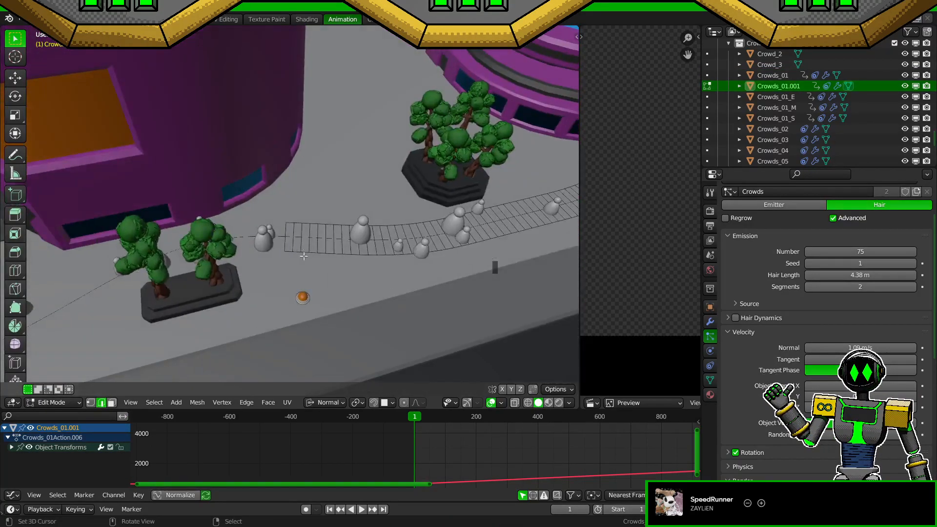
click(710, 381)
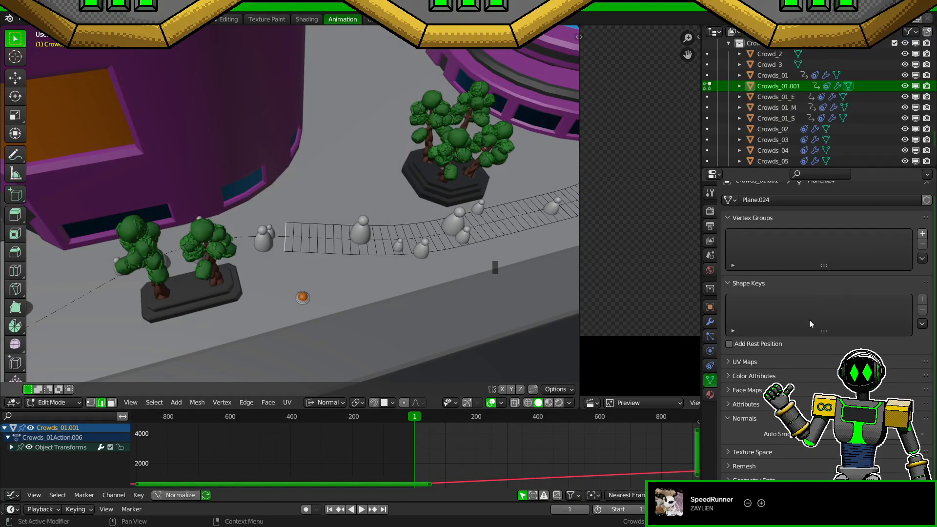
click(710, 322)
click(867, 227)
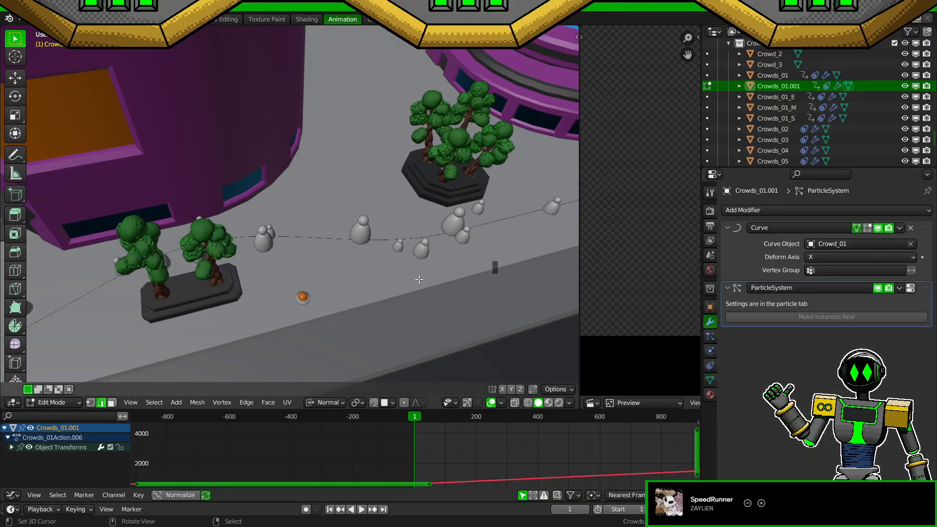
key(ctrl+s)
key(KP_Divide)
middle_drag(373, 284, 406, 267)
key(g)
key(y)
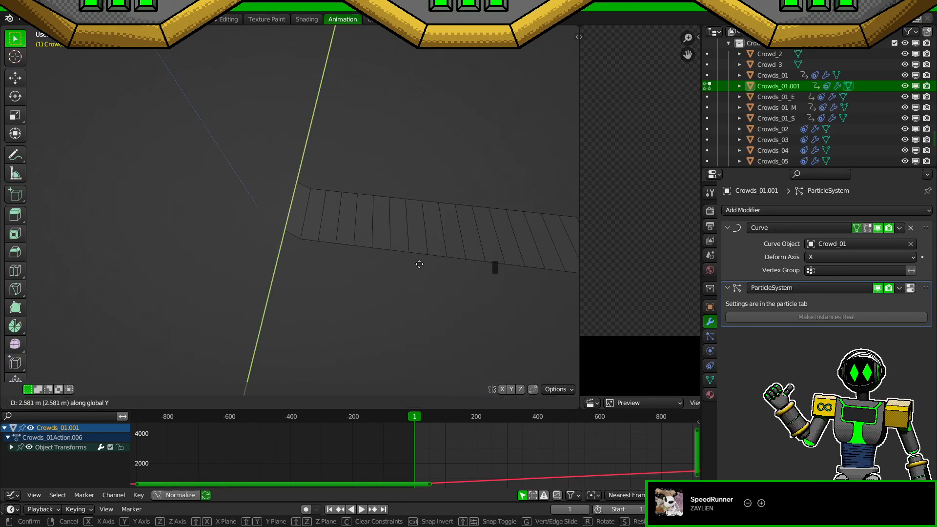
right_click(419, 264)
key(g)
key(x)
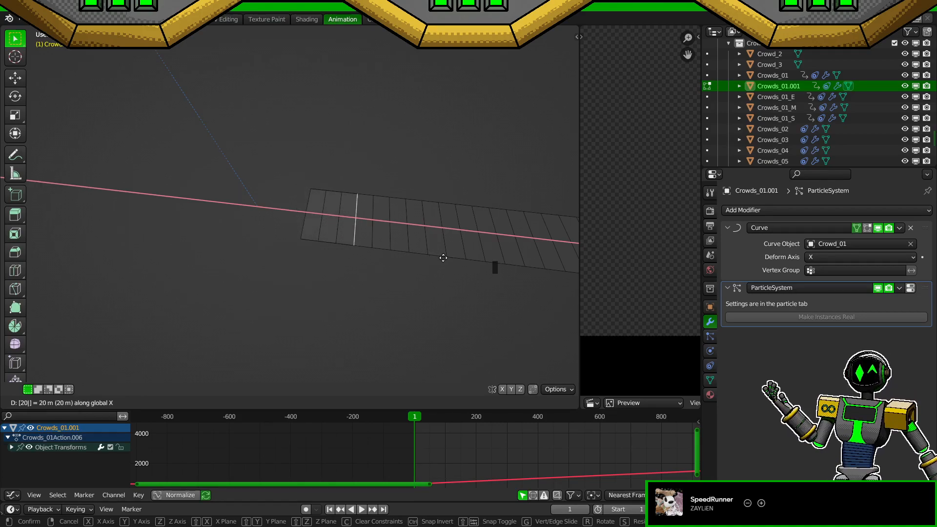
right_click(442, 259)
Step: Snap the 3D cursor to the third crosswise edge from the near end of the Crowds_01.001 strip, saving the file
right_click(356, 218)
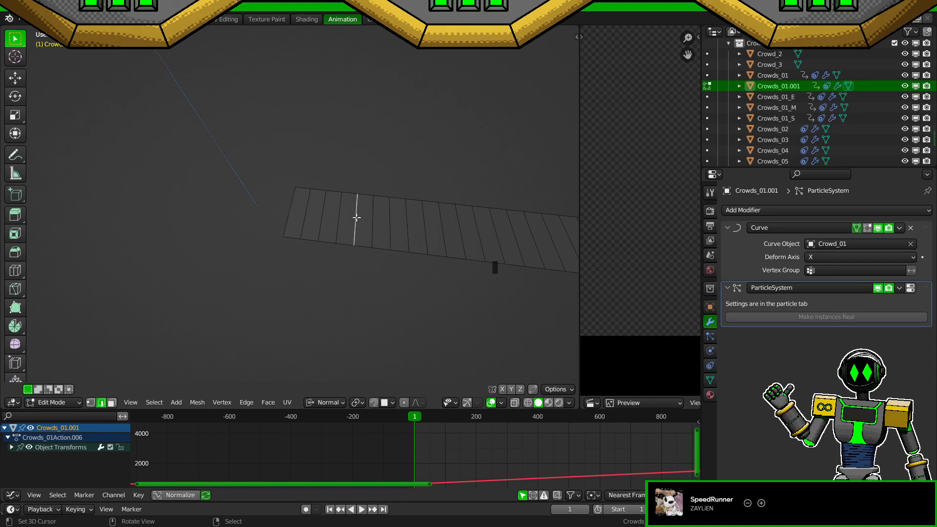
key(ctrl+s)
click(325, 215)
key(shift+s)
key(2)
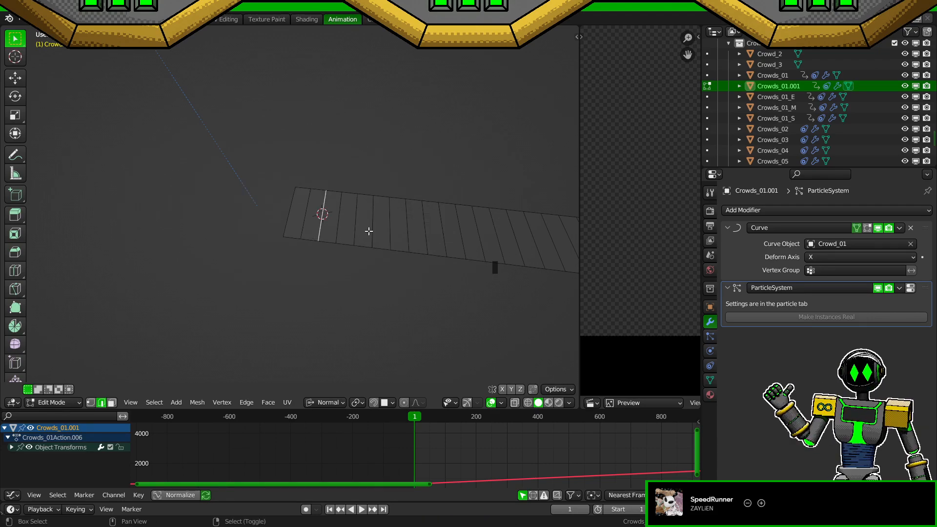
Step: Set the Crowds_01.001 origin to the 3D cursor with its Curve modifier temporarily hidden, save, and leave local view
key(Tab)
click(711, 307)
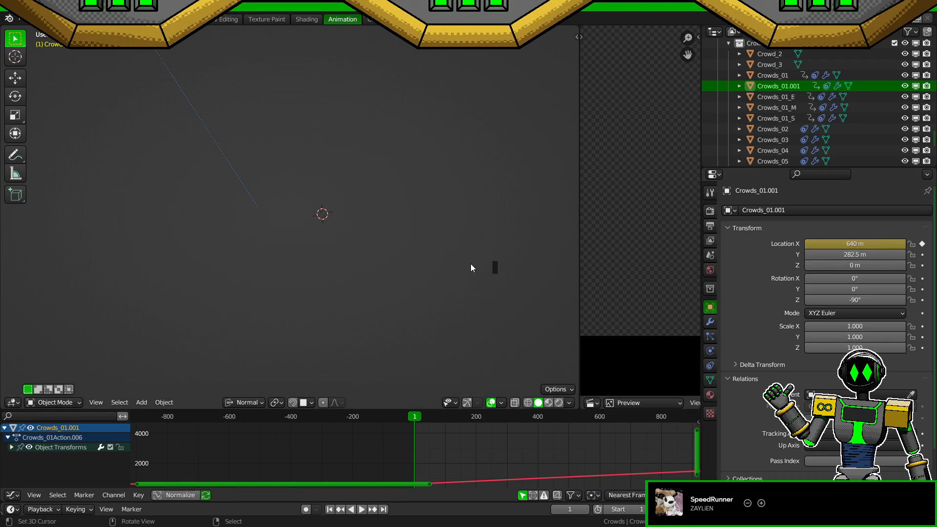
scroll(313, 249, down, 4)
click(710, 381)
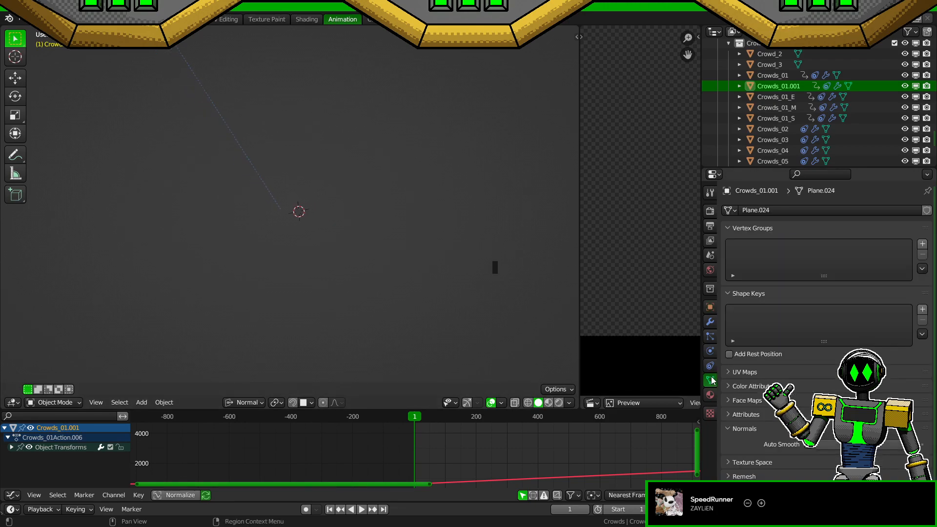
click(711, 308)
click(710, 322)
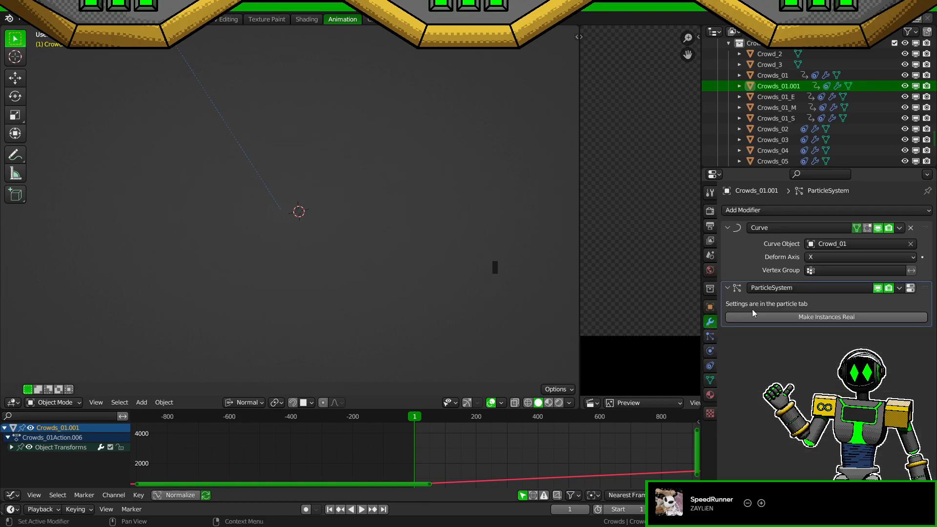
click(878, 228)
middle_drag(362, 254, 422, 255)
key(q)
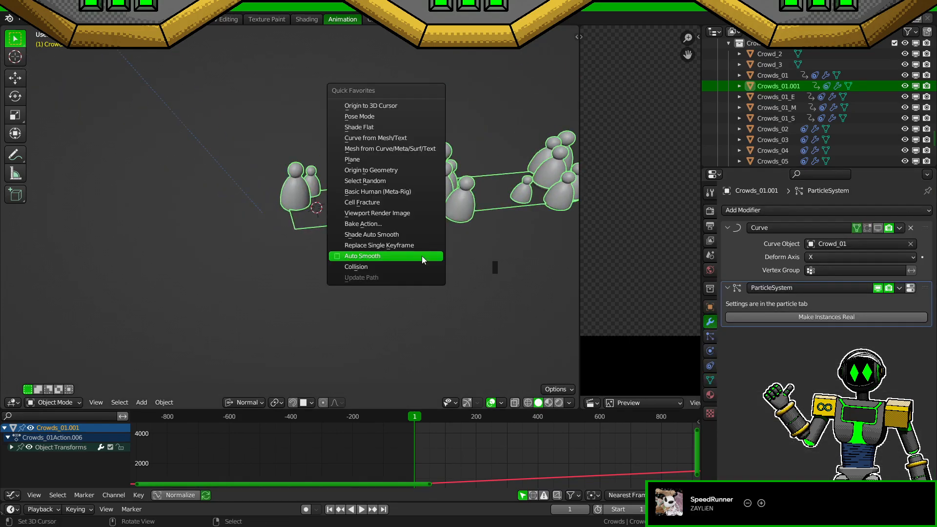
click(399, 105)
key(ctrl+s)
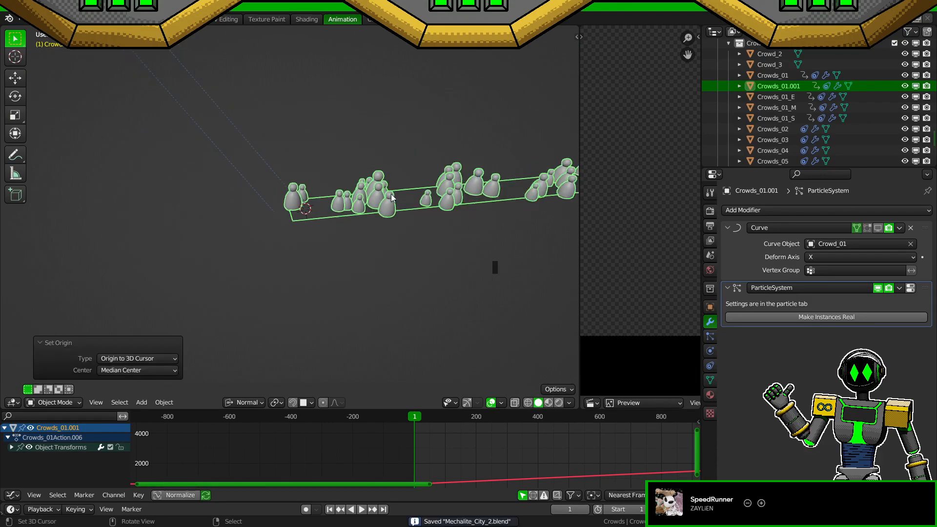
click(879, 228)
key(KP_Divide)
middle_drag(453, 168, 461, 248)
key(g)
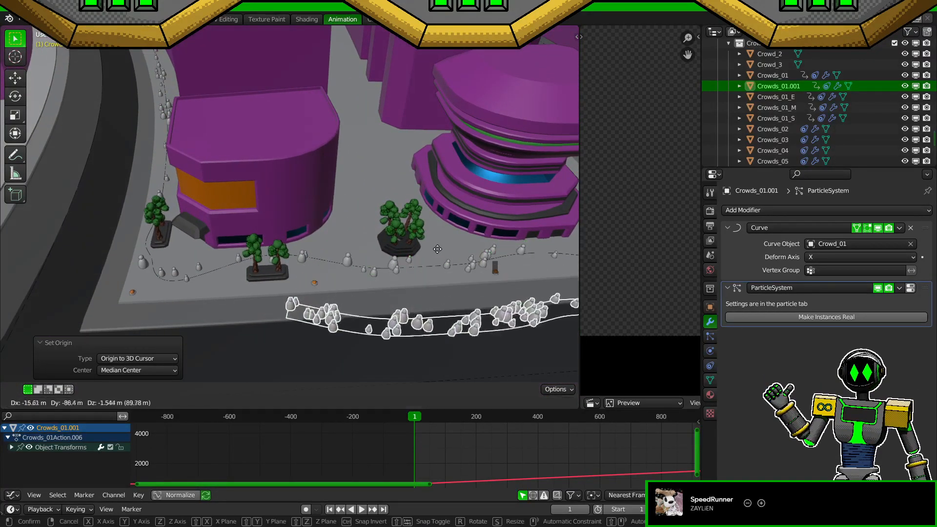
right_click(461, 247)
key(g)
key(y)
right_click(453, 245)
key(g)
key(x)
right_click(358, 239)
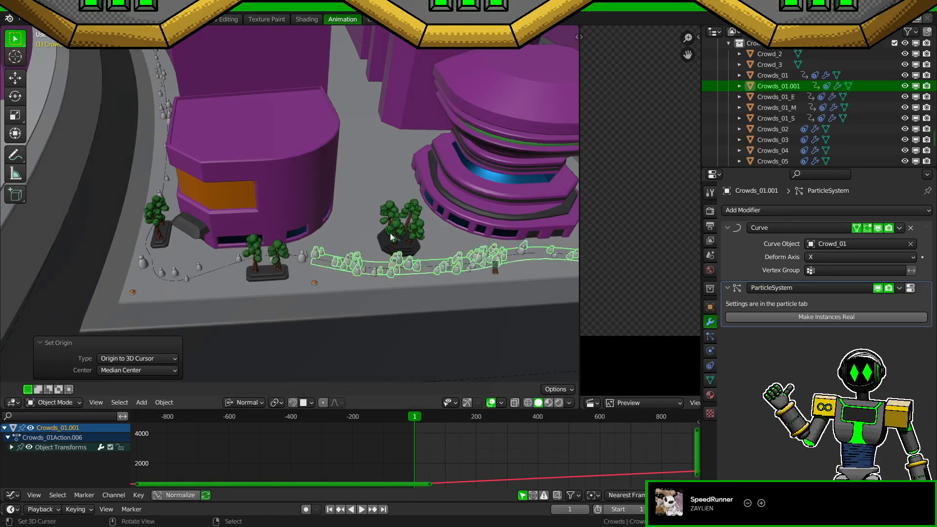
Step: Rename the original Crowds_01 strip object as Crowds_01-1
click(786, 76)
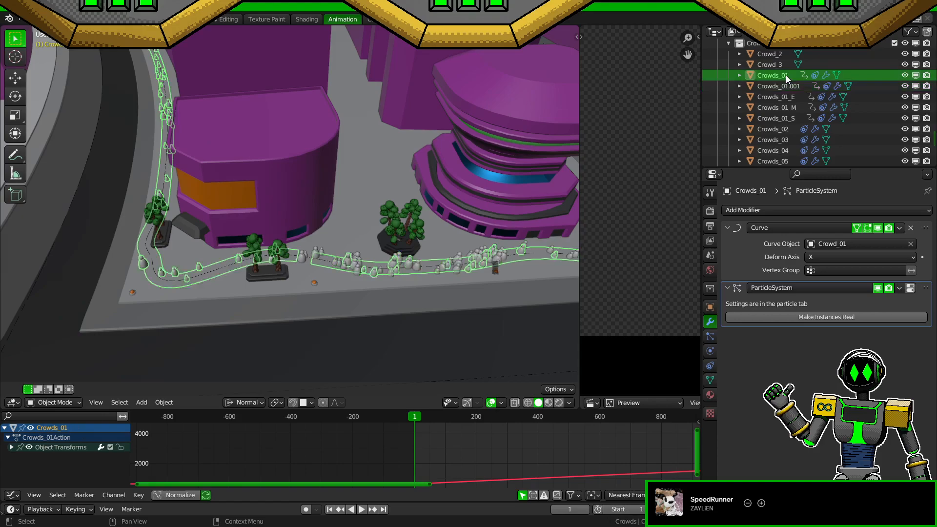
double_click(783, 77)
scroll(781, 76, up, 1)
key(End)
text(-1)
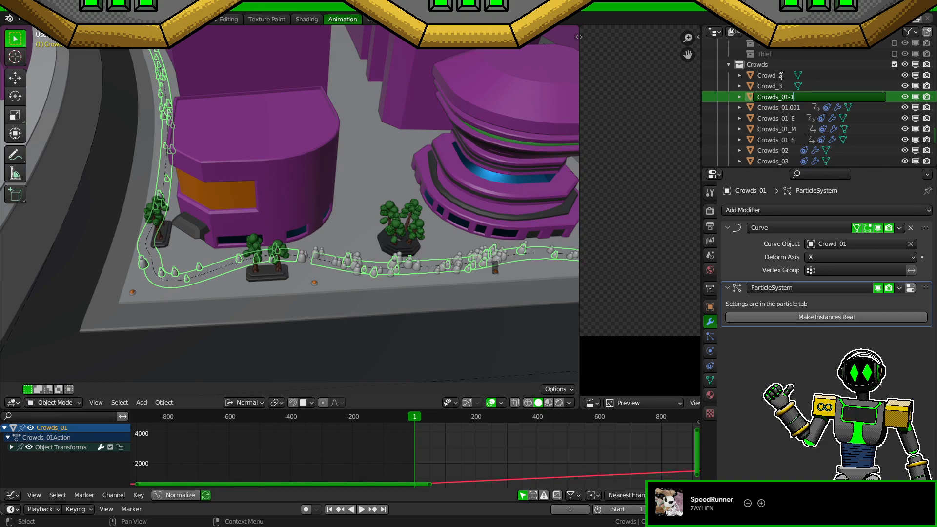
key(Return)
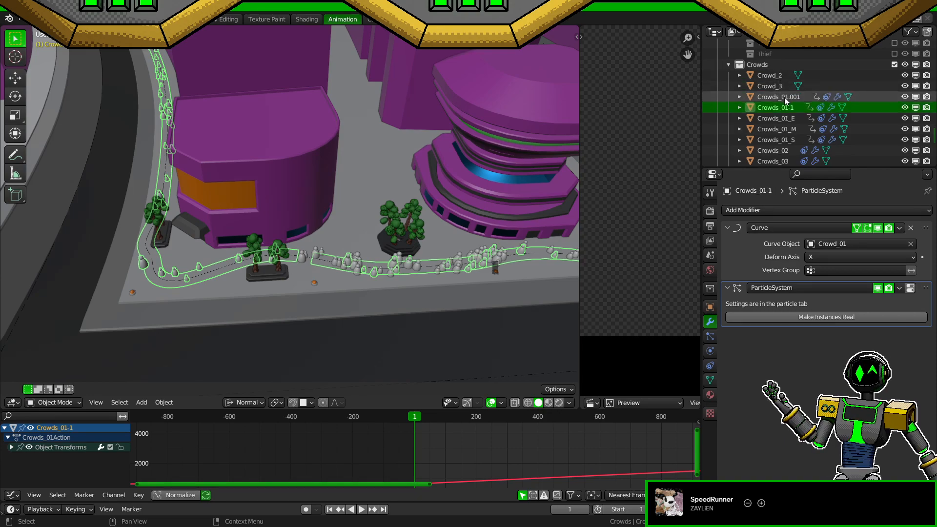
Step: Rename the separated strip object Crowds_01.001 as Crowds_01-2 and save the file
double_click(784, 97)
key(End)
key(BackSpace)
key(BackSpace)
key(BackSpace)
key(BackSpace)
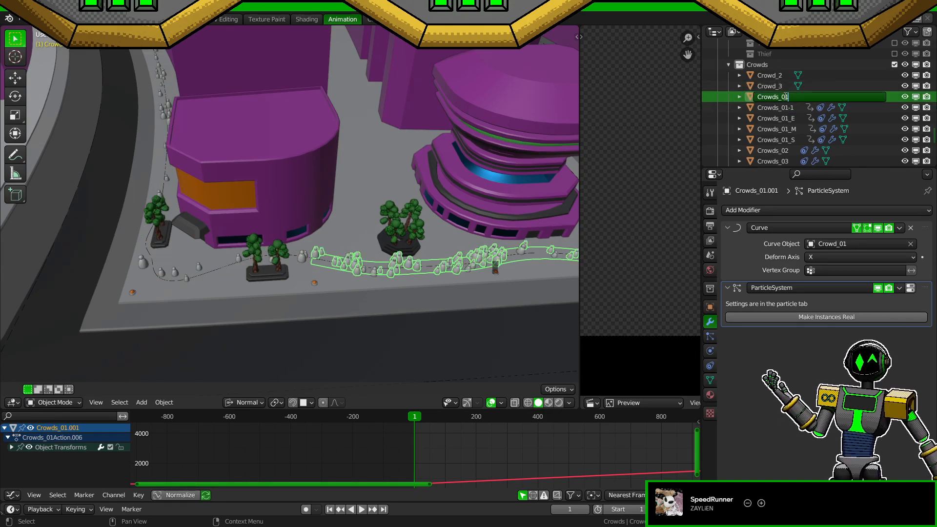
text(-2)
key(Return)
key(ctrl+s)
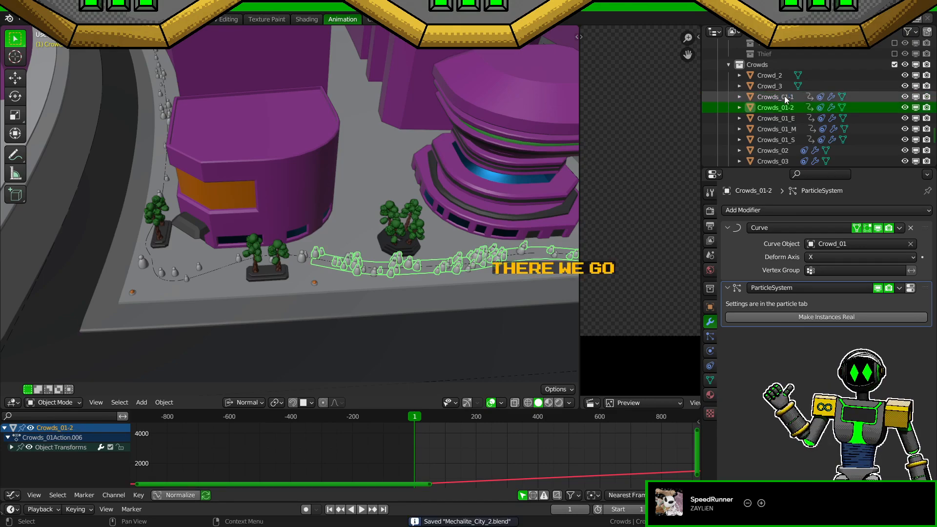
middle_drag(368, 347, 396, 306)
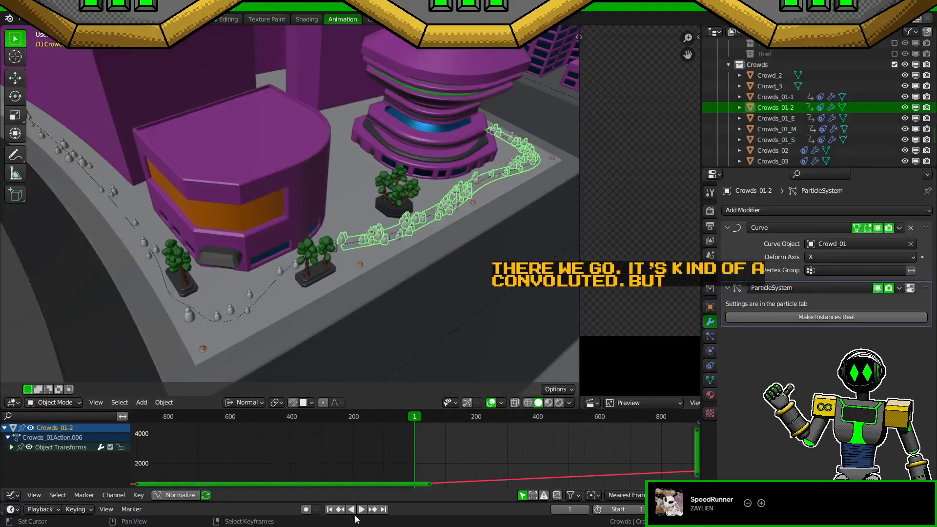
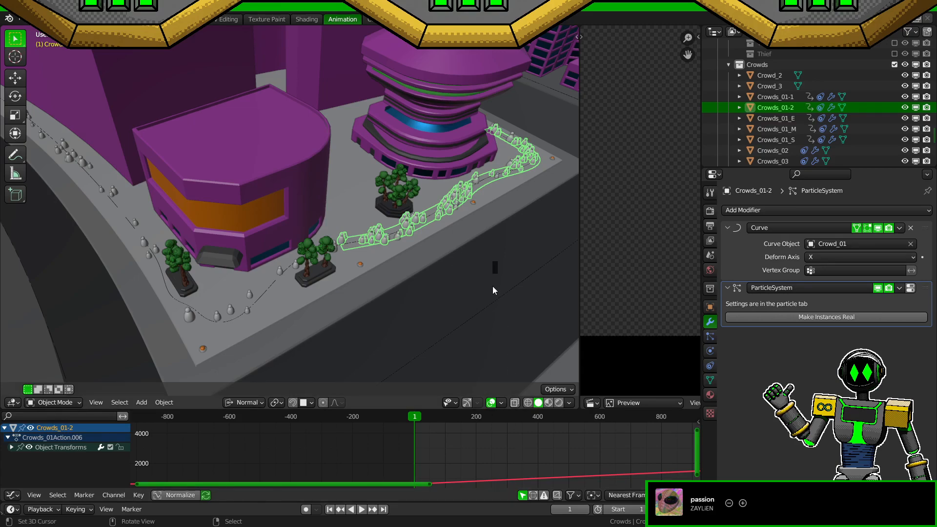
middle_drag(523, 335, 473, 325)
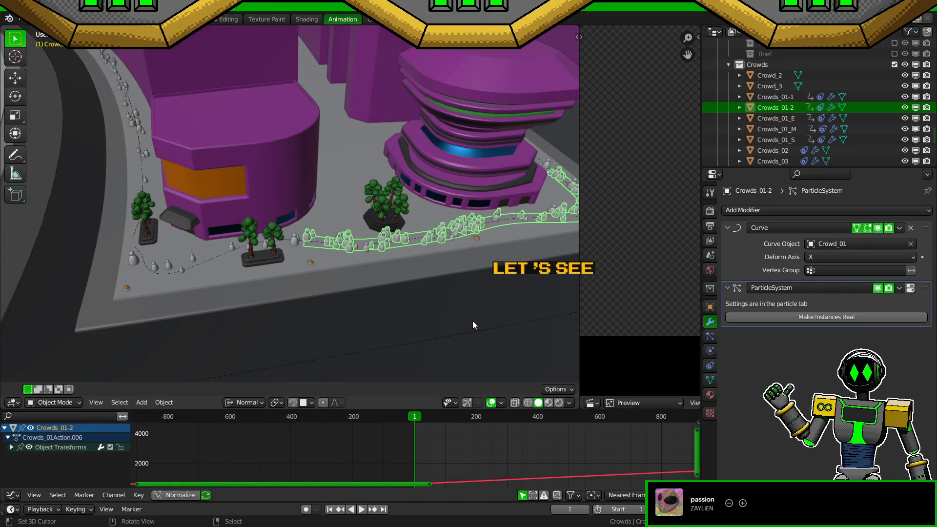
scroll(473, 321, up, 3)
scroll(438, 301, down, 4)
middle_drag(431, 298, 469, 304)
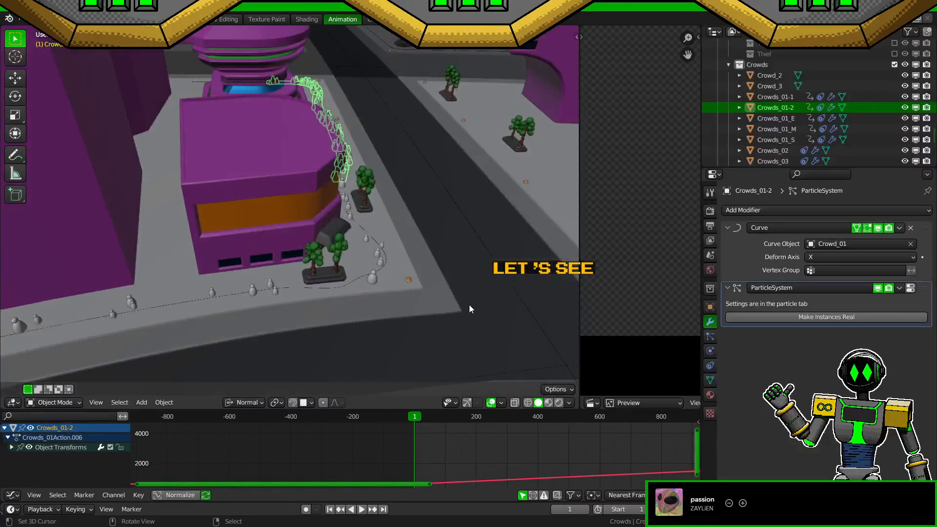
Step: Check the transform values of Crowds_01-2, undo the last change, and save the file
click(710, 307)
key(ctrl+s)
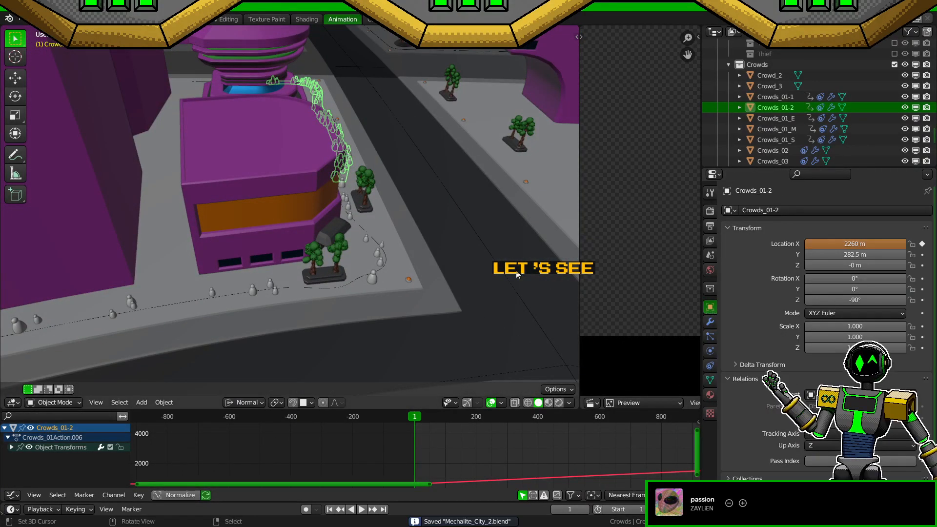
middle_drag(390, 264, 427, 265)
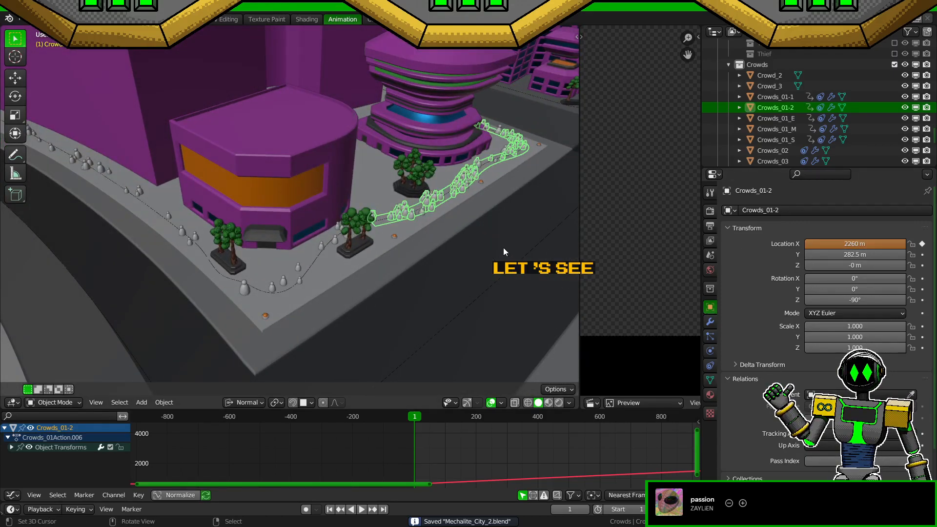
key(ctrl+z)
scroll(502, 248, down, 4)
middle_drag(346, 207, 348, 300)
scroll(263, 265, up, 6)
key(ctrl+s)
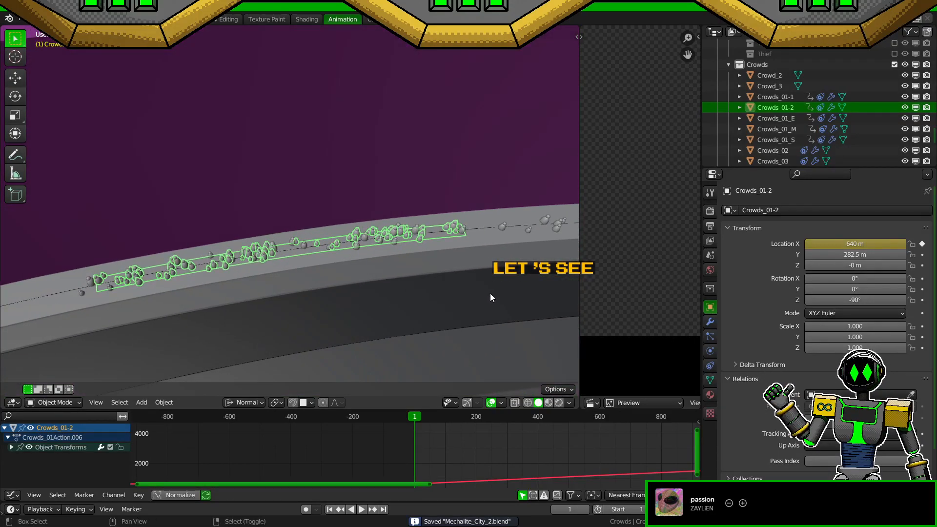
Step: Compare the starting ends of Crowds_01-1, Crowds_01-2 and Crowds_01_E along the curved sidewalk
shift+middle_drag(490, 294, 325, 296)
click(784, 98)
scroll(269, 262, down, 5)
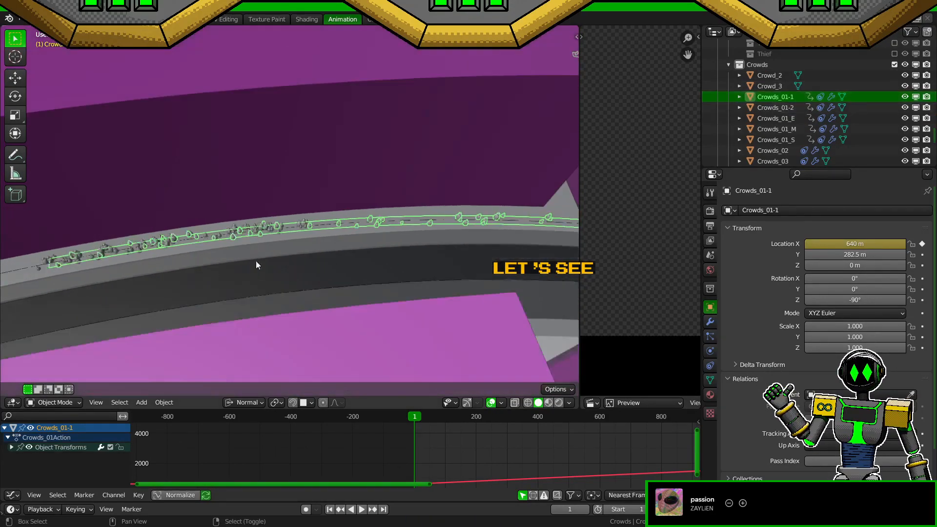
shift+middle_drag(268, 261, 396, 278)
scroll(338, 306, up, 5)
shift+middle_drag(338, 306, 342, 264)
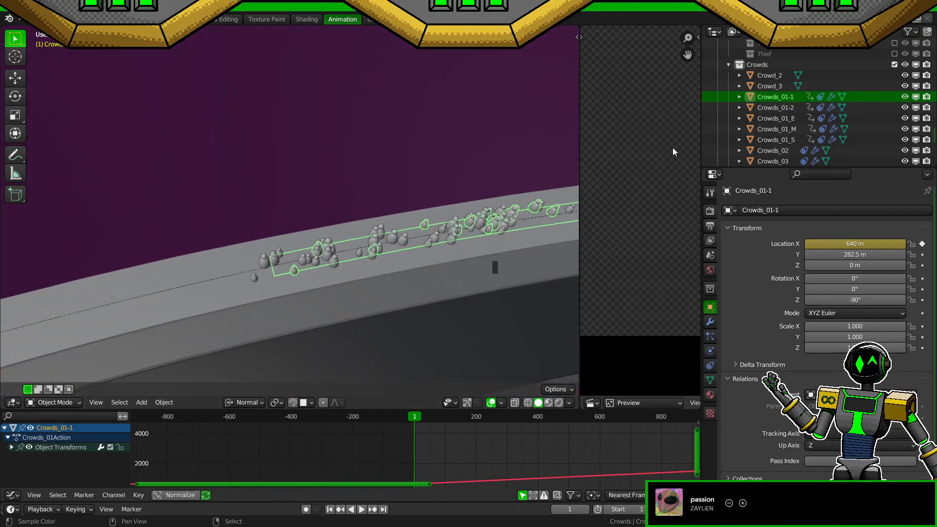
click(783, 109)
click(781, 119)
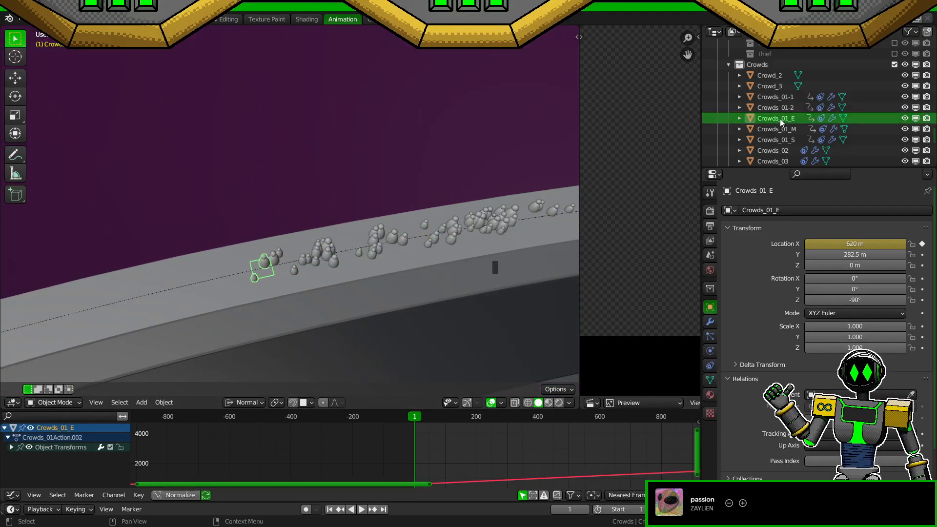
scroll(341, 283, up, 3)
shift+middle_drag(341, 283, 359, 223)
scroll(359, 223, up, 3)
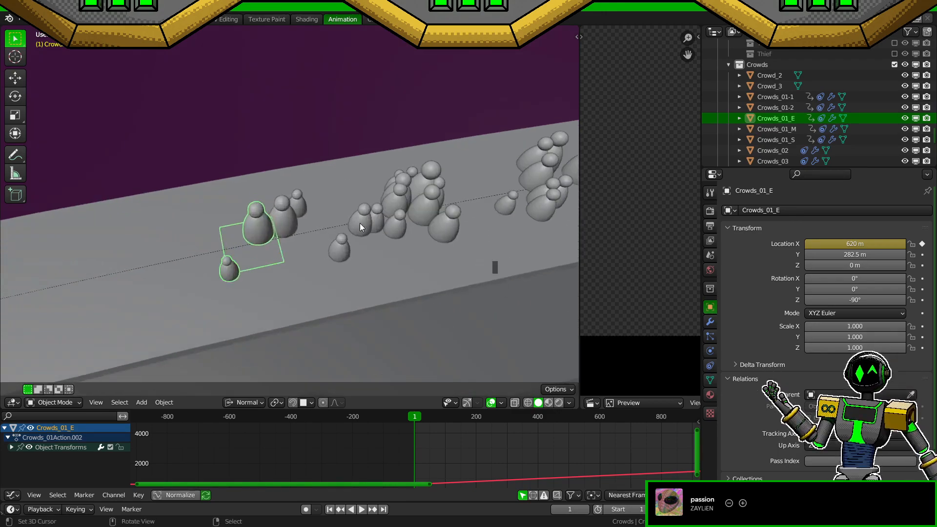
click(787, 110)
click(784, 119)
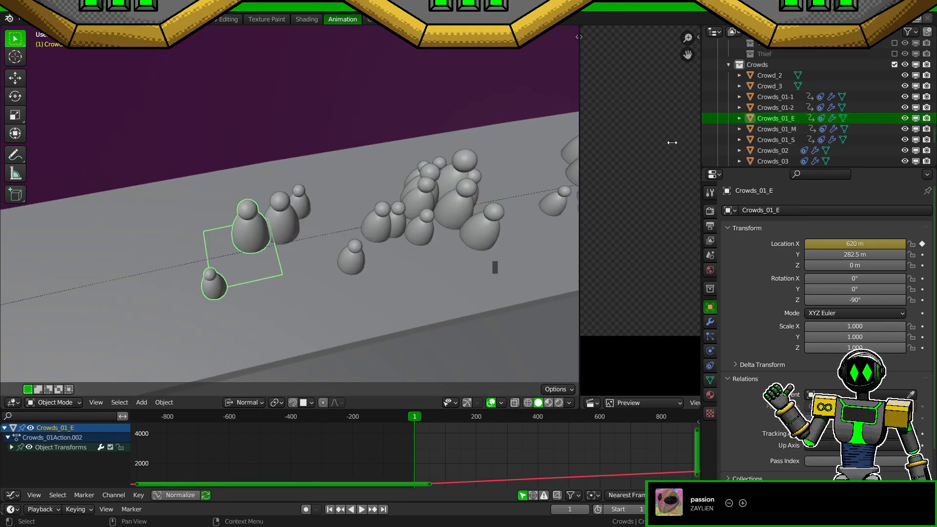
Step: Examine the extent and far end of Crowds_01-2 against the overlapping Crowds_01-1 strip
shift+middle_drag(419, 260, 236, 290)
scroll(197, 239, down, 5)
right_click(197, 220)
right_click(276, 228)
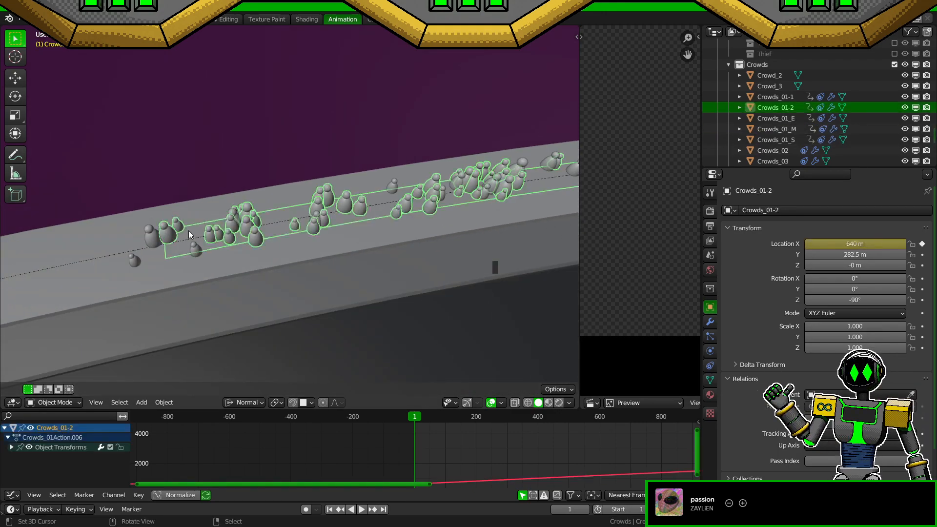
key(Tab)
shift+middle_drag(276, 228, 563, 311)
scroll(431, 266, down, 7)
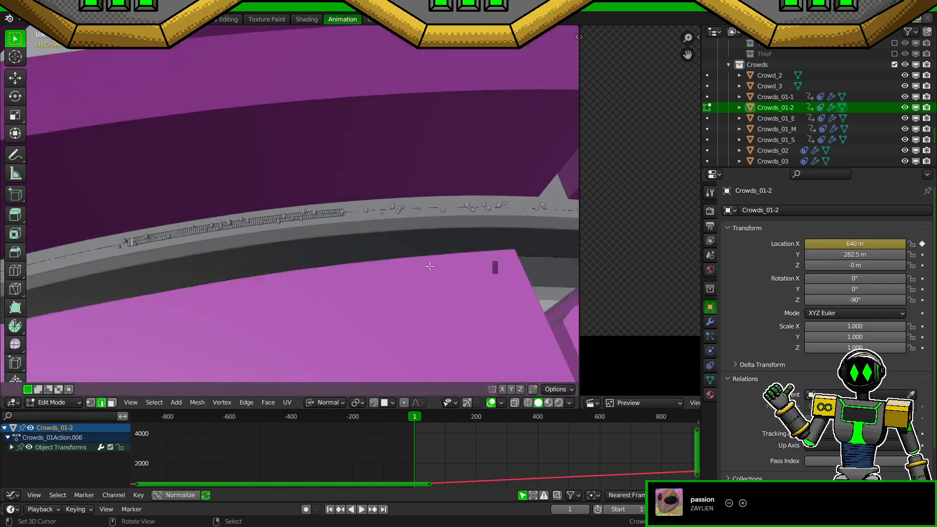
key(Tab)
click(776, 96)
scroll(332, 236, up, 8)
scroll(466, 237, up, 5)
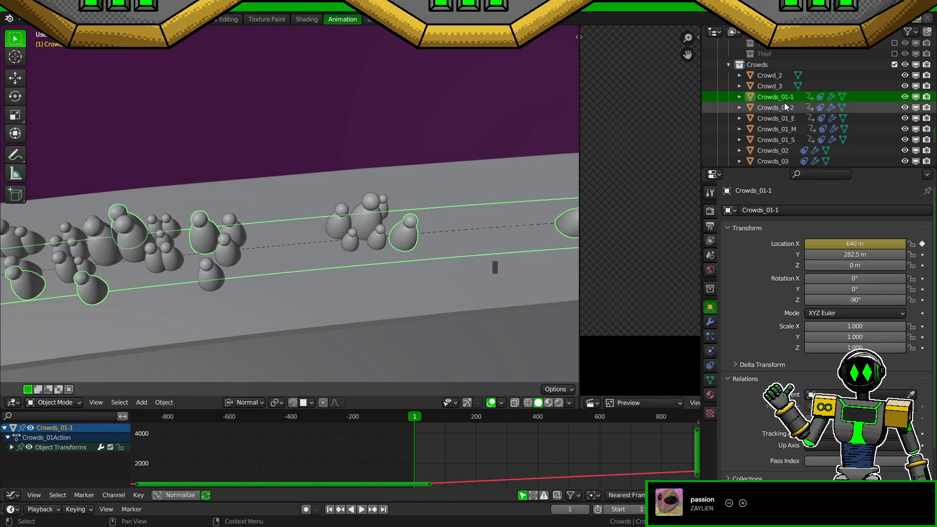
click(776, 108)
scroll(369, 265, up, 6)
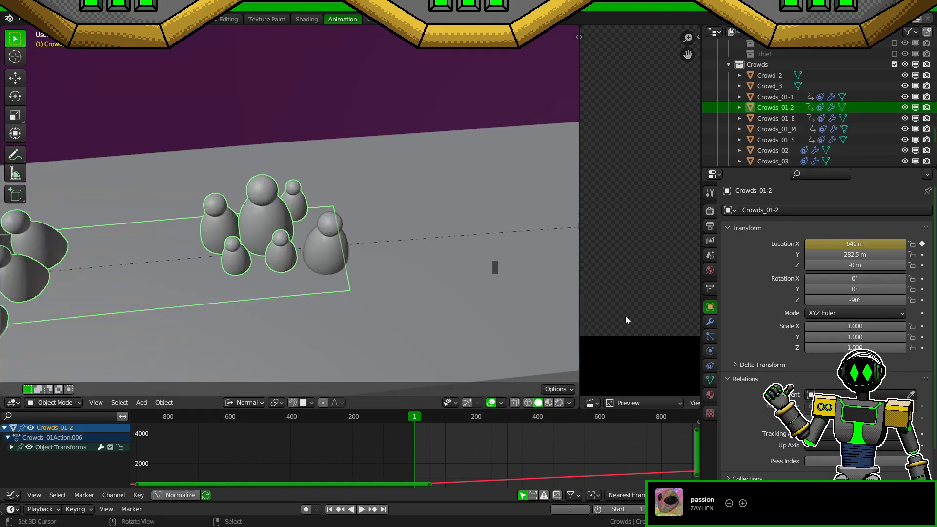
Step: Give Crowds_01-2 its own copy of the particle settings, name it Crowds_2, and save the file
click(710, 321)
click(710, 337)
click(916, 255)
double_click(823, 255)
text(Crowds_2)
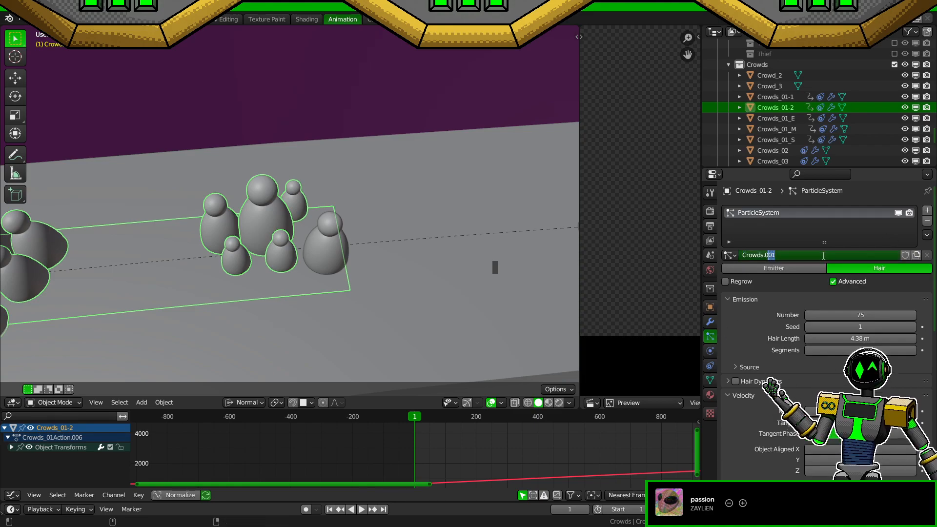
key(Return)
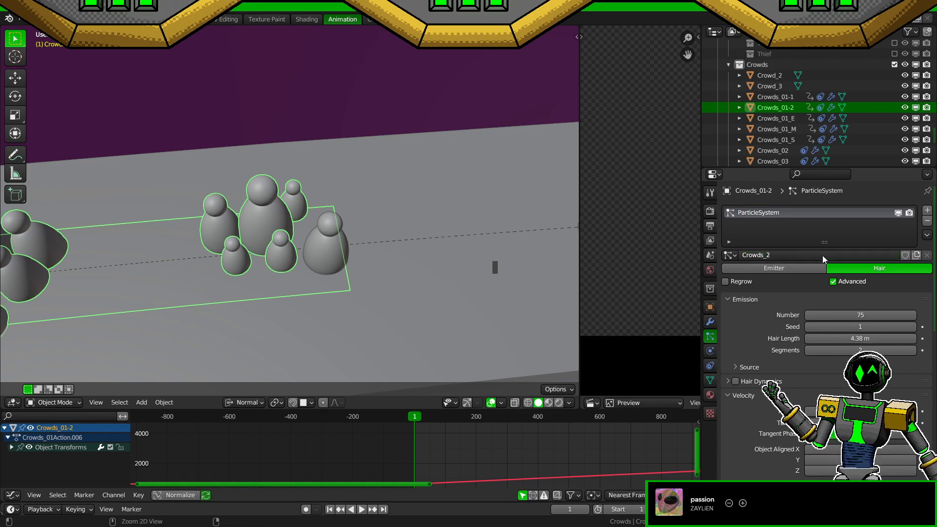
key(ctrl+s)
Step: Set the particle emission Number of Crowds_01-2 to 40
click(863, 316)
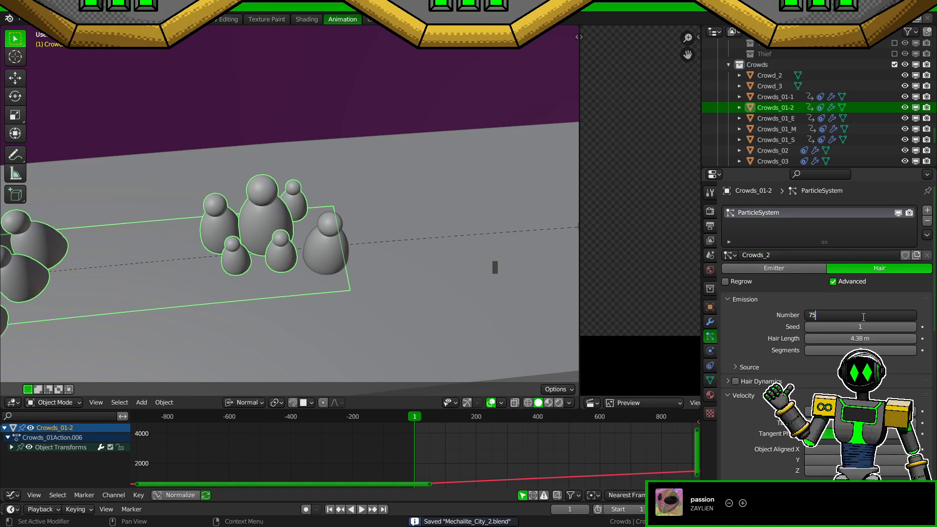
text(/3)
key(BackSpace)
key(BackSpace)
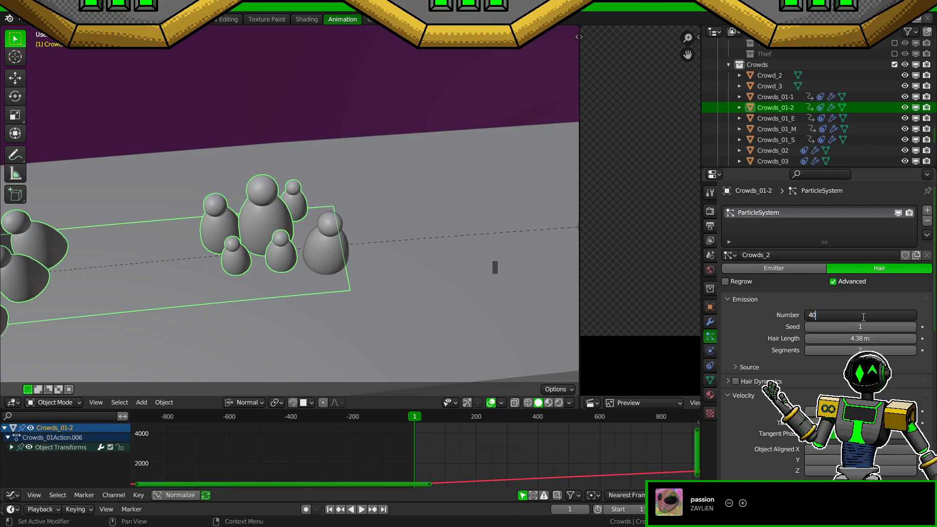
key(Return)
Step: Open Crowds_01-1 and Crowds_01-2 together for mesh editing where the two strips overlap on the sidewalk
scroll(472, 229, down, 6)
shift+middle_drag(342, 253, 328, 269)
scroll(359, 291, up, 4)
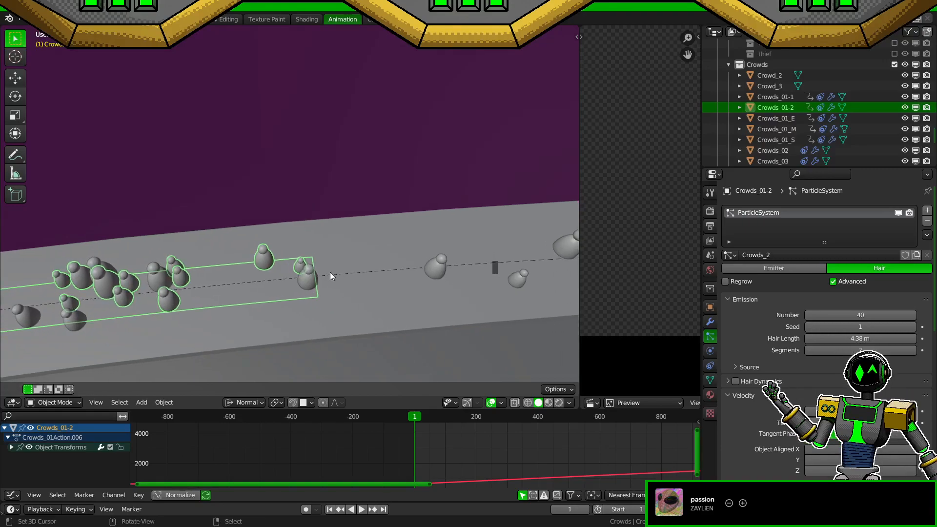
scroll(304, 300, up, 2)
shift+middle_drag(303, 300, 295, 265)
scroll(314, 304, up, 1)
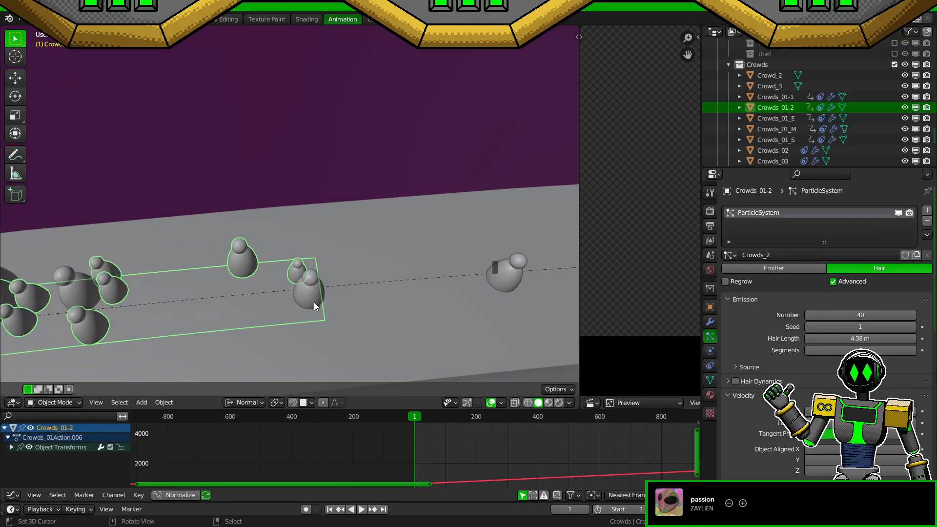
click(315, 302)
click(300, 272)
shift+click(304, 286)
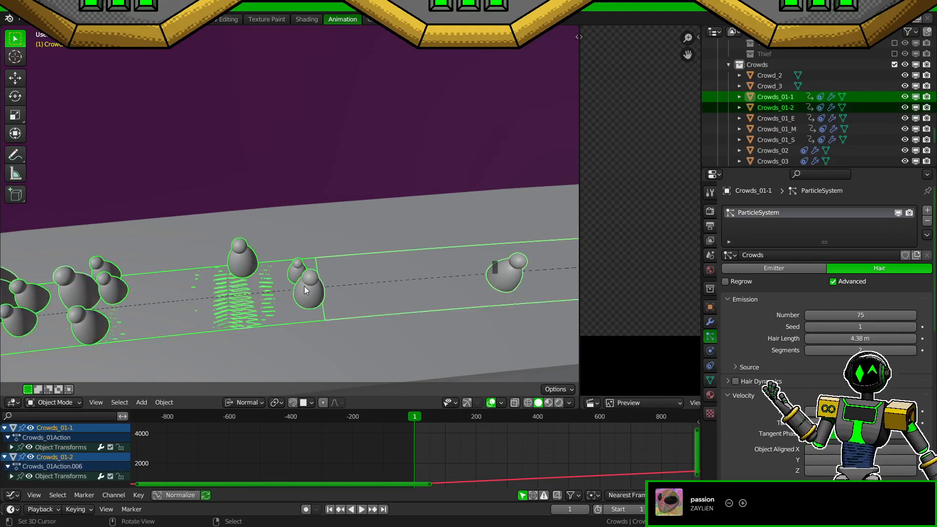
key(Tab)
key(3)
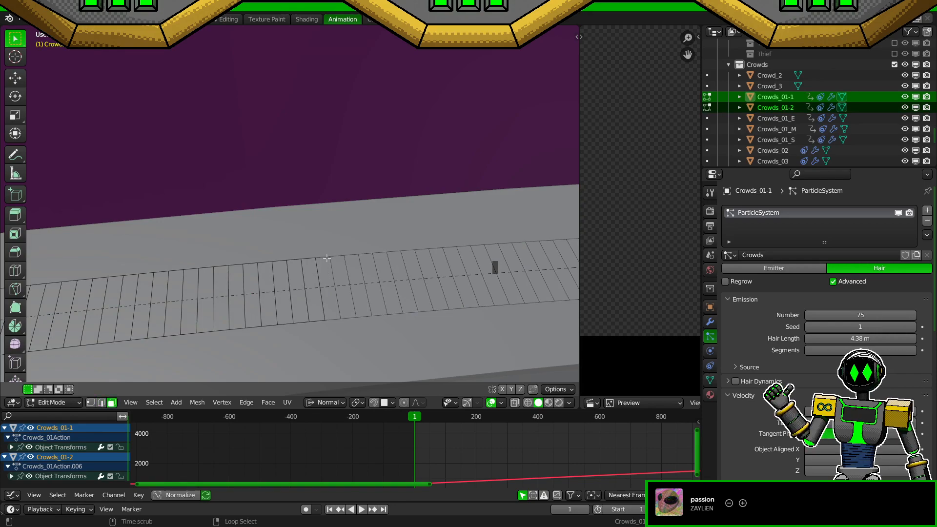
Step: Delete the linked part of the Crowds_01-1 strip that overlaps Crowds_01-2, return to Object Mode and save the file
right_click(330, 282)
key(1)
key(alt+a)
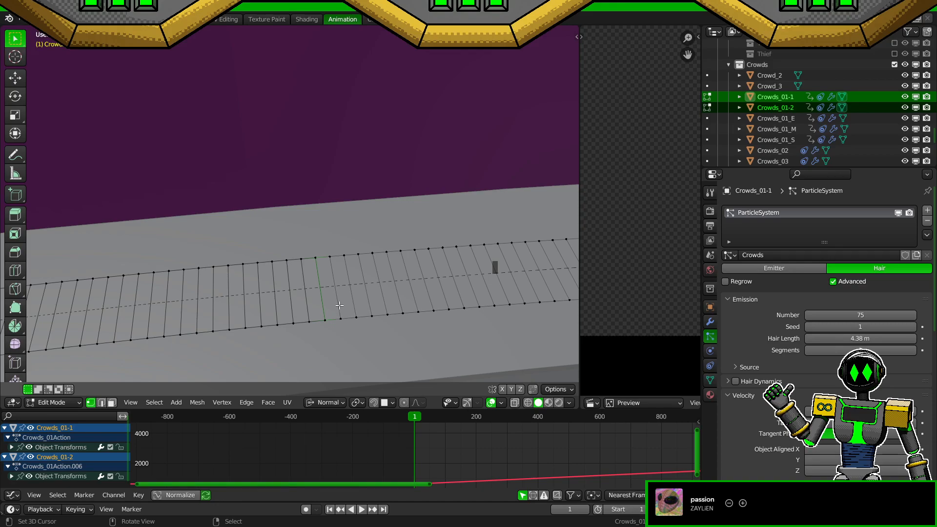
key(h)
key(l)
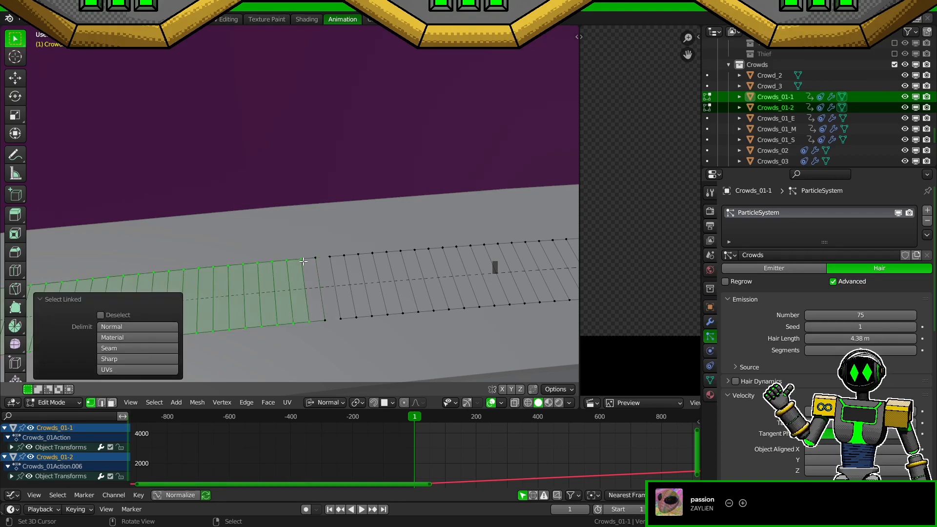
key(x)
click(363, 272)
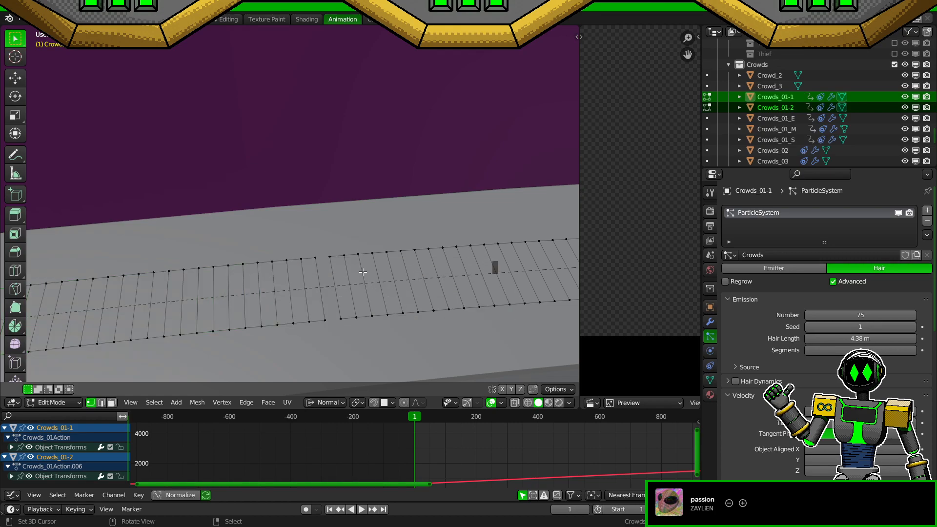
key(Tab)
key(ctrl+s)
Step: Try emission Number values of 50 and 30 on the Crowds_01-2 particle system
mouse_move(362, 274)
middle_down()
mouse_move(342, 287)
mouse_move(404, 308)
mouse_move(371, 262)
middle_up()
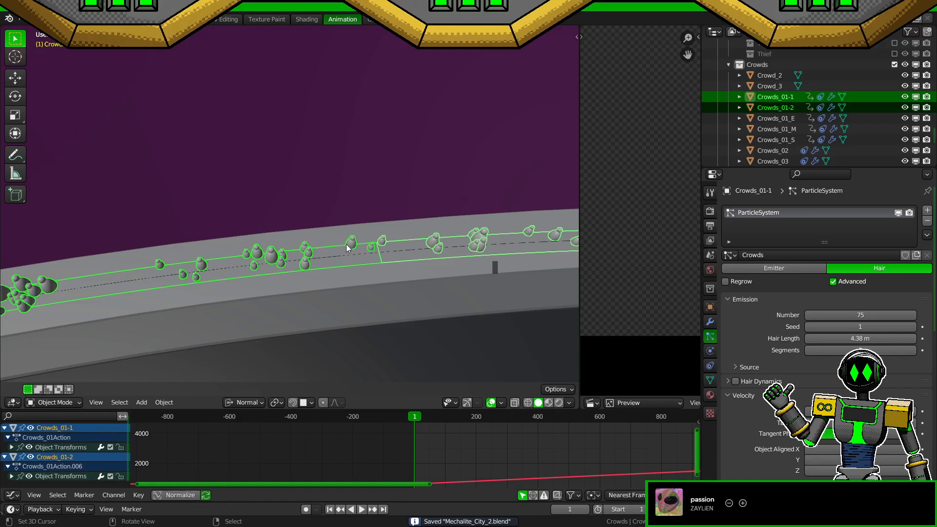
click(350, 245)
click(850, 315)
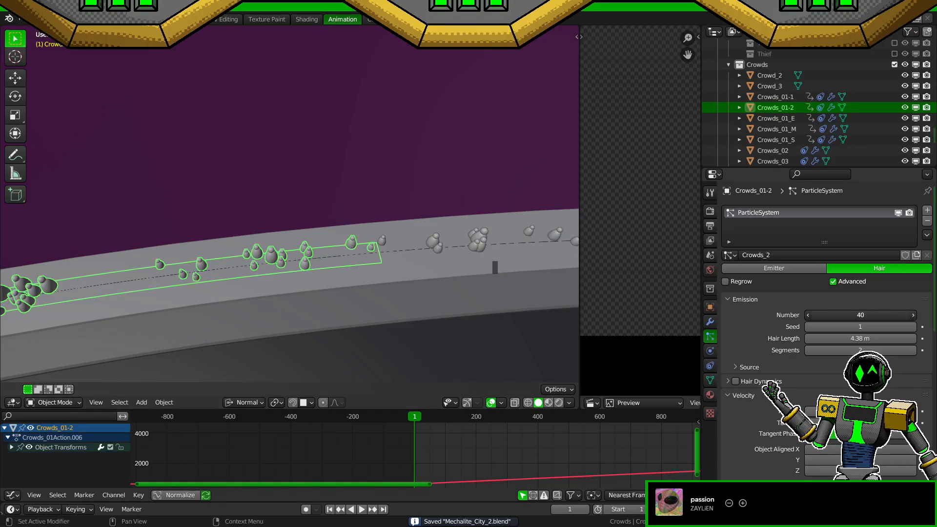
text(50)
key(Return)
click(851, 315)
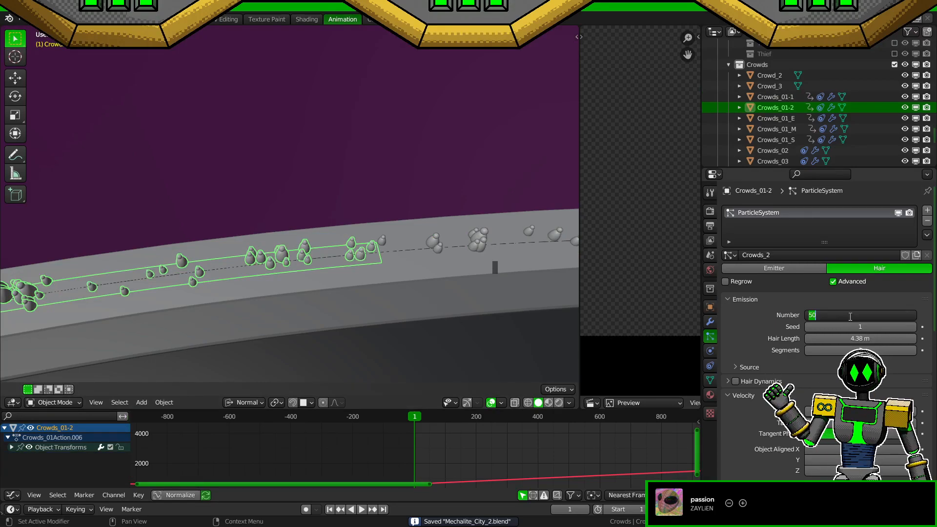
text(30)
key(Return)
Step: Set the Crowds_01-2 particle Seed to 0 and its emission Number to 40
middle_drag(341, 274, 494, 295)
scroll(421, 299, up, 4)
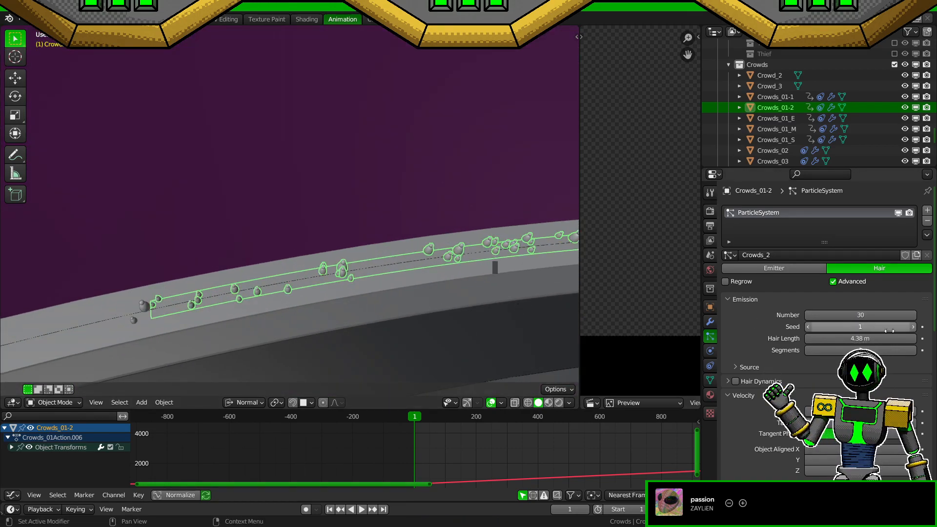
click(809, 327)
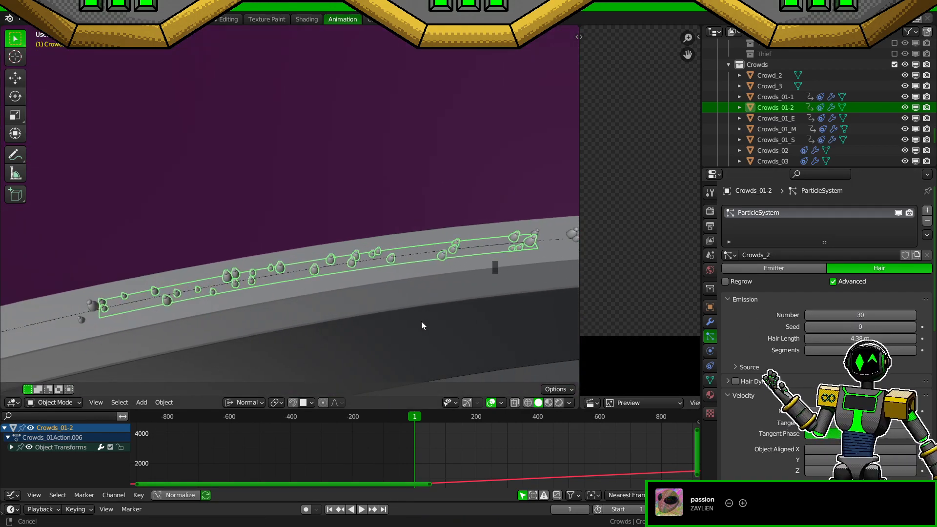
click(882, 314)
key(Return)
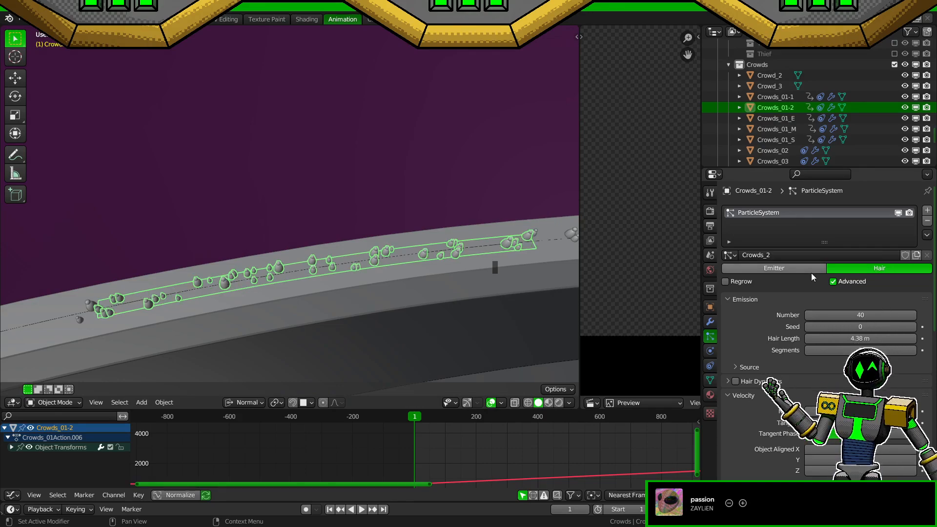
Step: Raise the Crowds_01-2 particle Seed one value at a time to 13, checking the distribution along the strip, and save the file
click(916, 328)
click(915, 328)
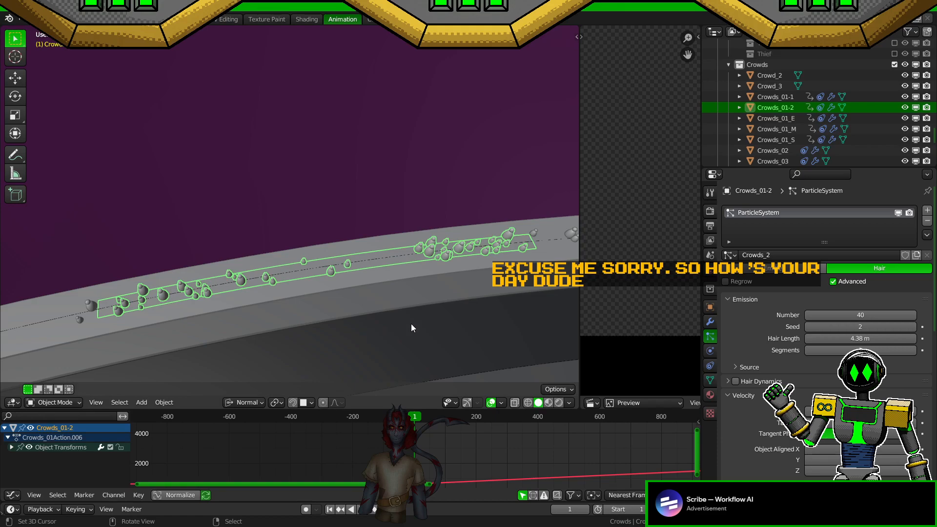
shift+middle_drag(484, 263, 458, 252)
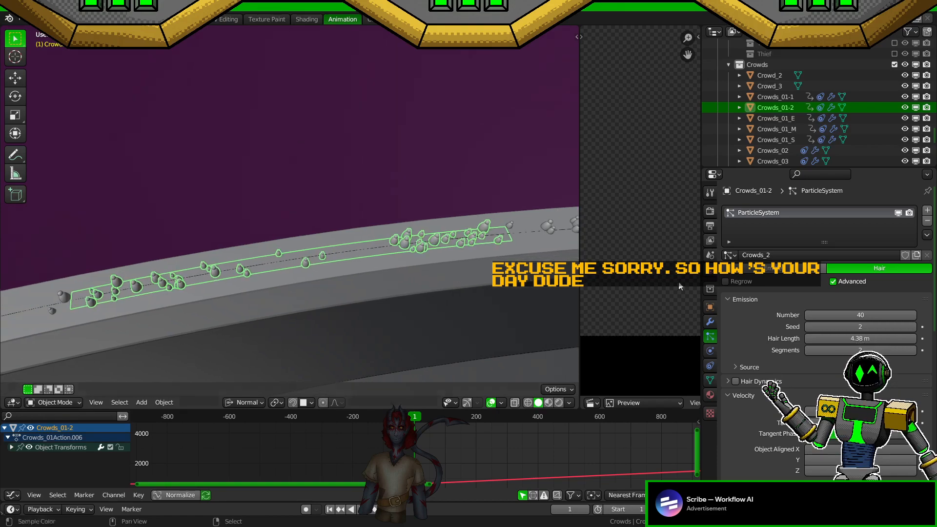
click(914, 327)
click(914, 327)
click(914, 327)
click(914, 327)
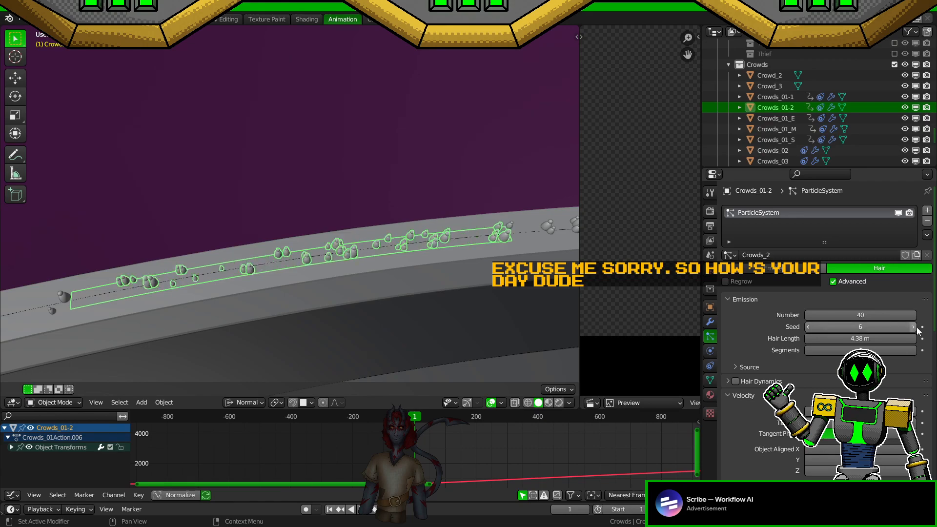
click(914, 327)
click(913, 327)
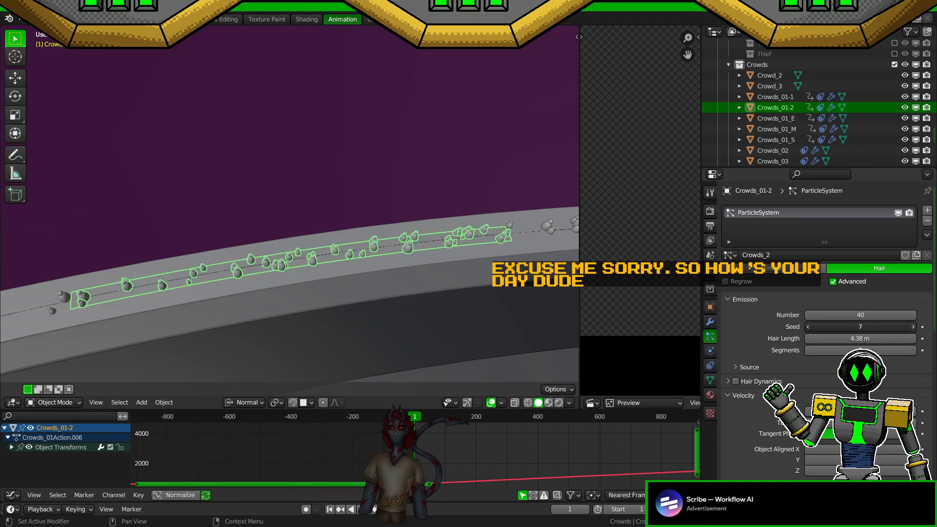
click(917, 330)
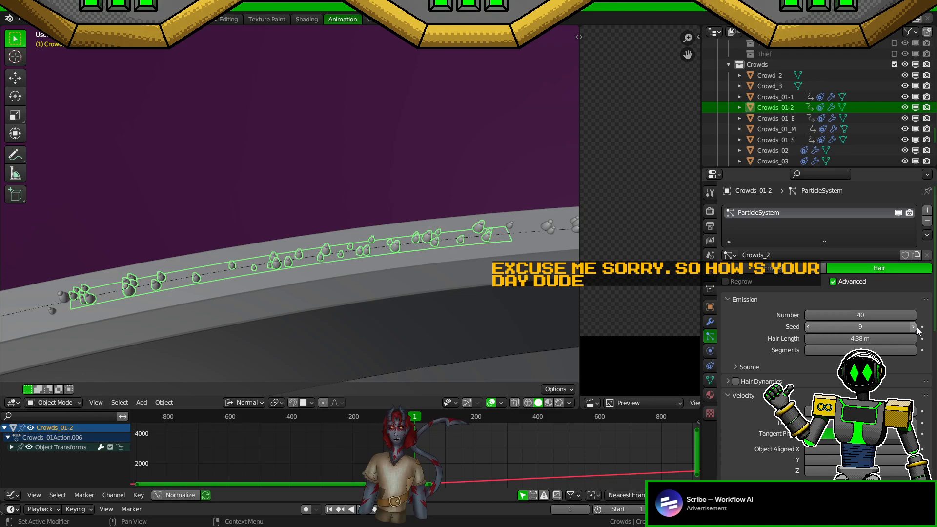
click(918, 330)
click(917, 329)
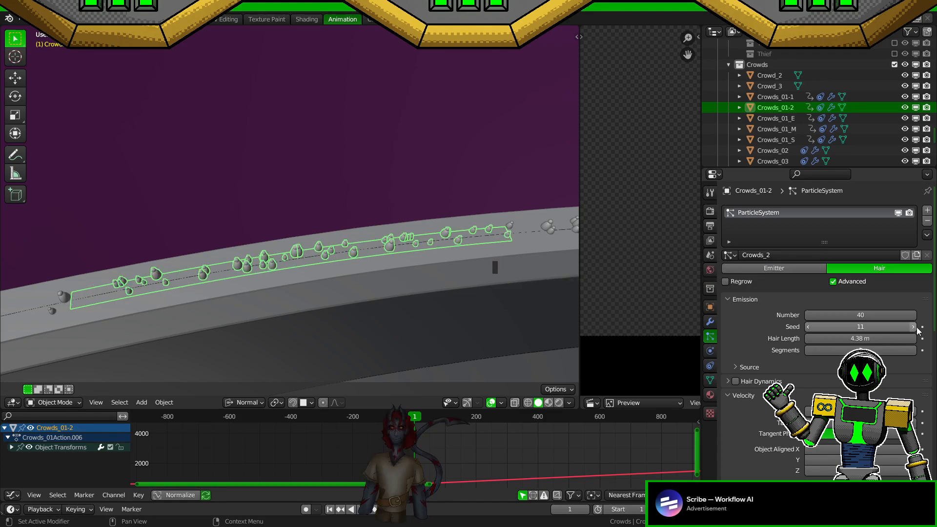
click(917, 330)
shift+middle_drag(493, 244, 236, 253)
click(912, 326)
shift+middle_drag(342, 292, 553, 286)
key(ctrl+s)
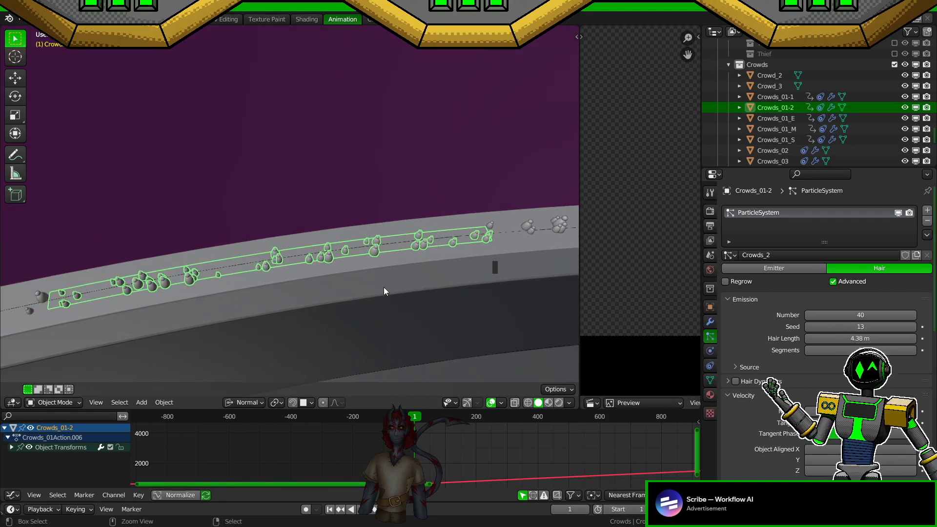
Step: Examine how the Crowds_01-2 particles lead into the Crowds_01-1 crowd along the curved sidewalk and around the buildings
scroll(385, 288, down, 3)
shift+middle_drag(444, 266, 223, 261)
scroll(293, 274, up, 6)
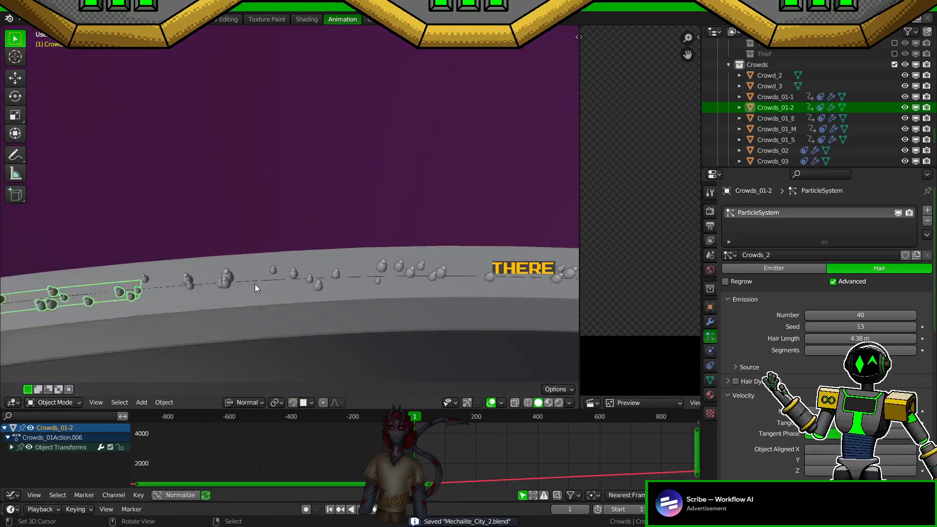
key(z)
click(300, 280)
key(z)
click(407, 283)
scroll(406, 282, down, 3)
mouse_move(430, 267)
shift+middle_down()
mouse_move(311, 261)
mouse_move(400, 257)
mouse_move(474, 308)
mouse_move(274, 252)
mouse_move(419, 252)
mouse_move(390, 256)
mouse_move(429, 264)
shift+middle_up()
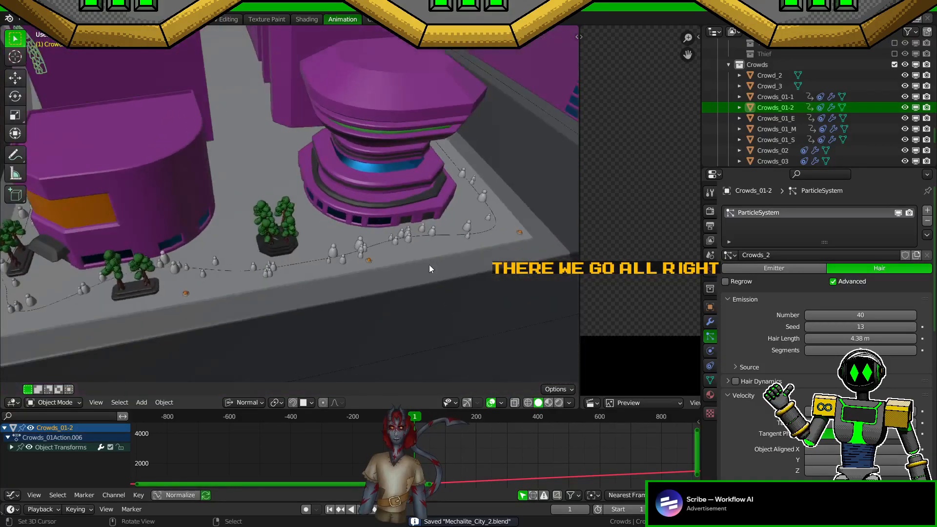
Step: Inspect Crowds_01-1 around the street corner and through the scene camera, and save the file
click(345, 257)
middle_drag(345, 257, 370, 241)
middle_drag(423, 263, 369, 282)
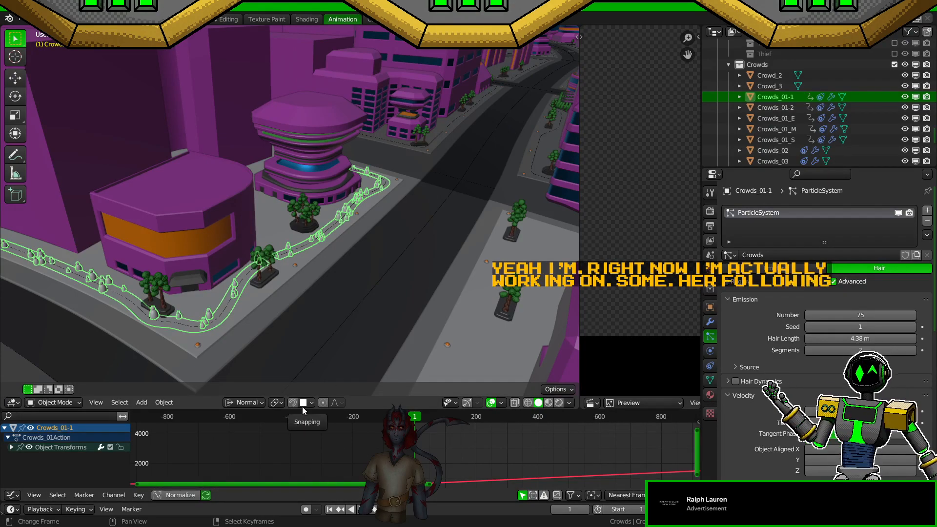
key(KP_0)
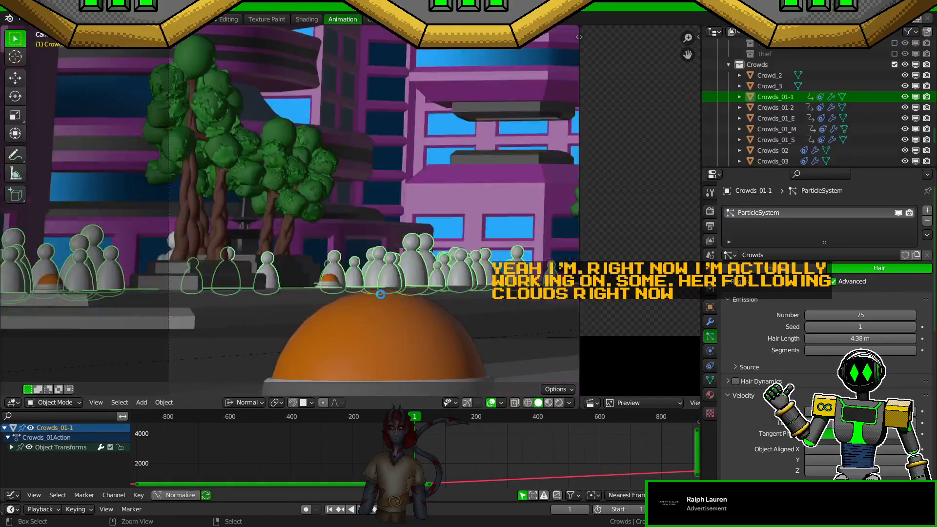
key(ctrl+s)
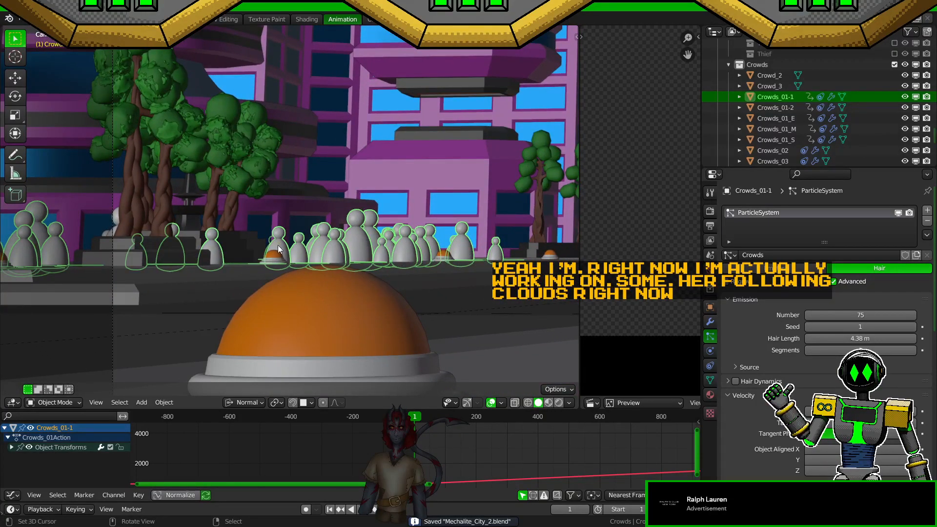
Step: Compare the object transforms of Crowds_01-2 and Crowds_01_E, and set the Z location of Crowds_01-2 to 0 m
key(KP_0)
middle_drag(232, 300, 344, 291)
scroll(317, 293, up, 4)
click(313, 282)
key(ctrl+s)
click(710, 306)
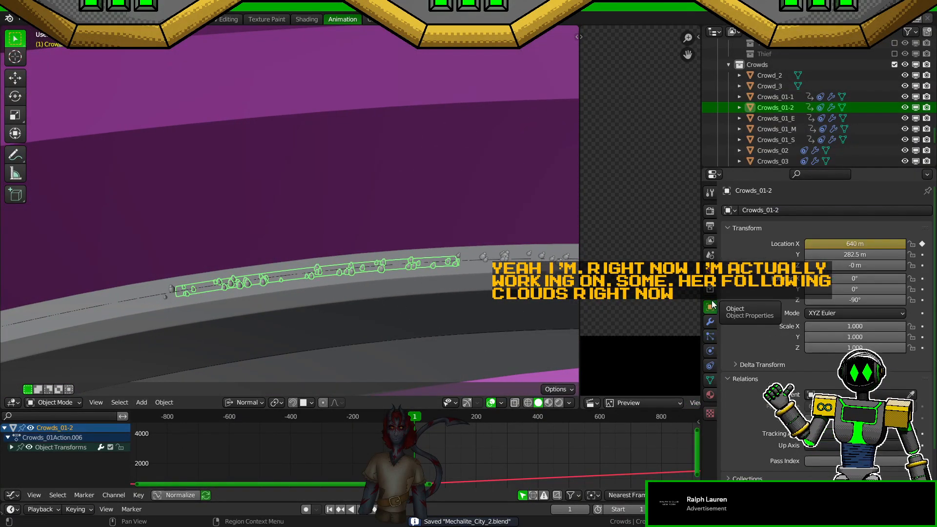
click(174, 290)
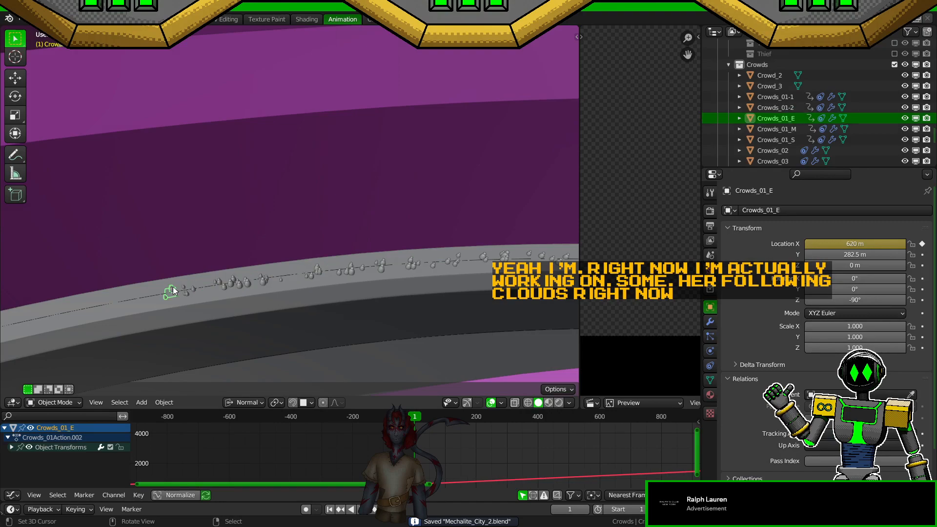
click(234, 297)
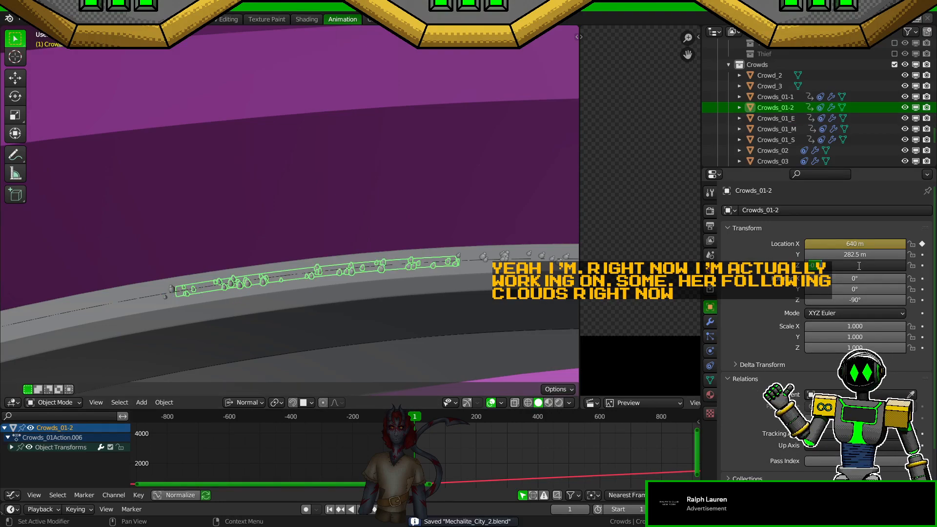
Step: Play the crowd animation in the free view and through the scene camera to check the movement
key(space)
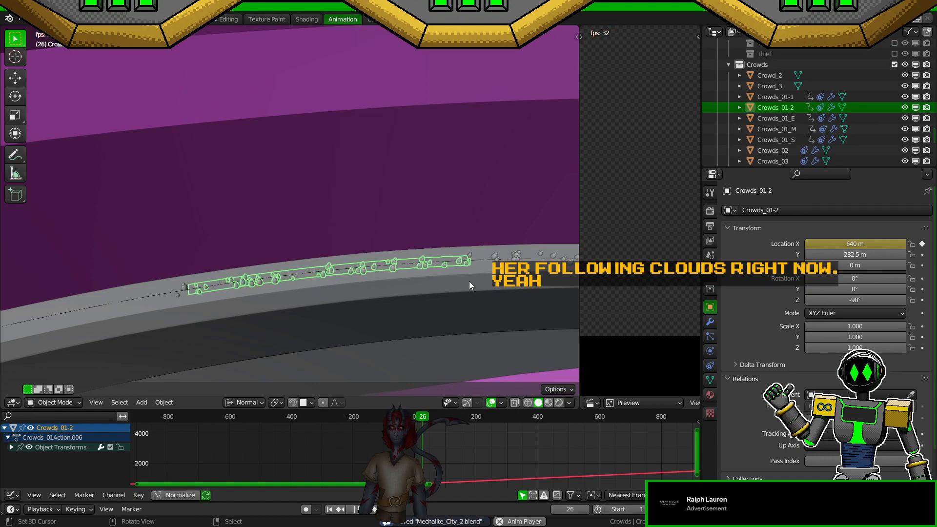
key(space)
key(KP_0)
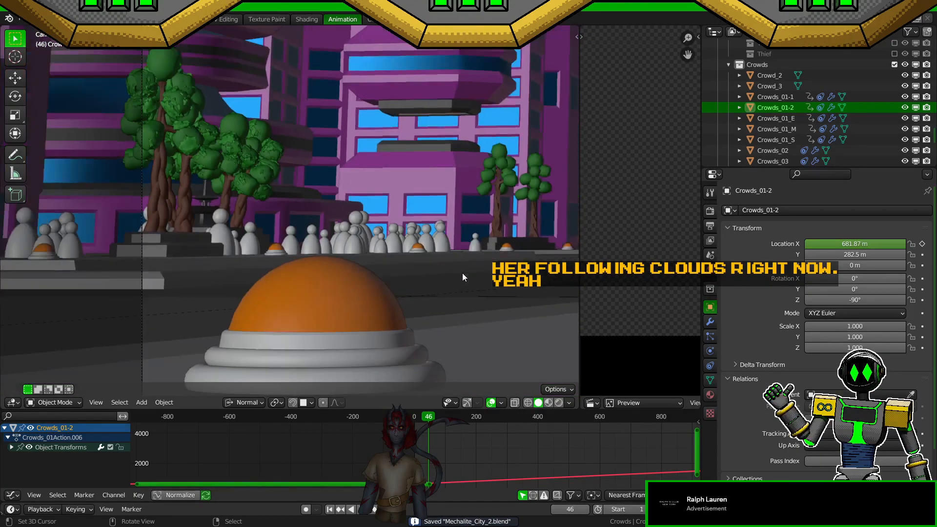
key(space)
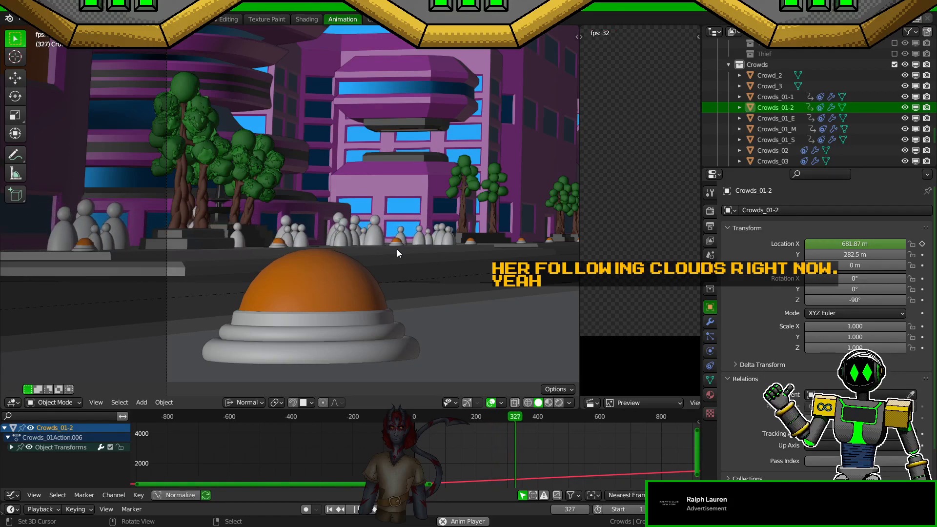
middle_drag(617, 440, 247, 433)
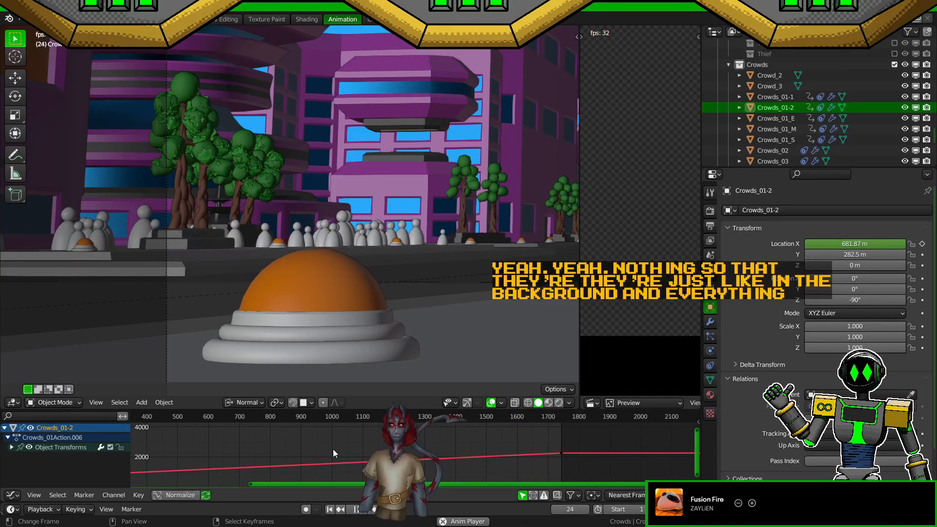
key(space)
Step: Move to frame 1742, the end keyframe of Crowds_01-2's Location X animation, and save the file
key(Home)
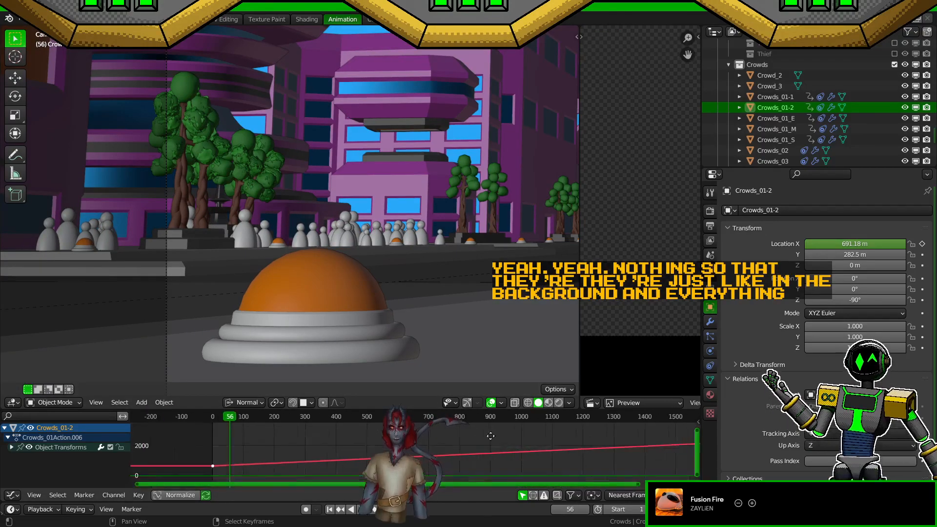
scroll(473, 443, down, 3)
drag(350, 418, 650, 423)
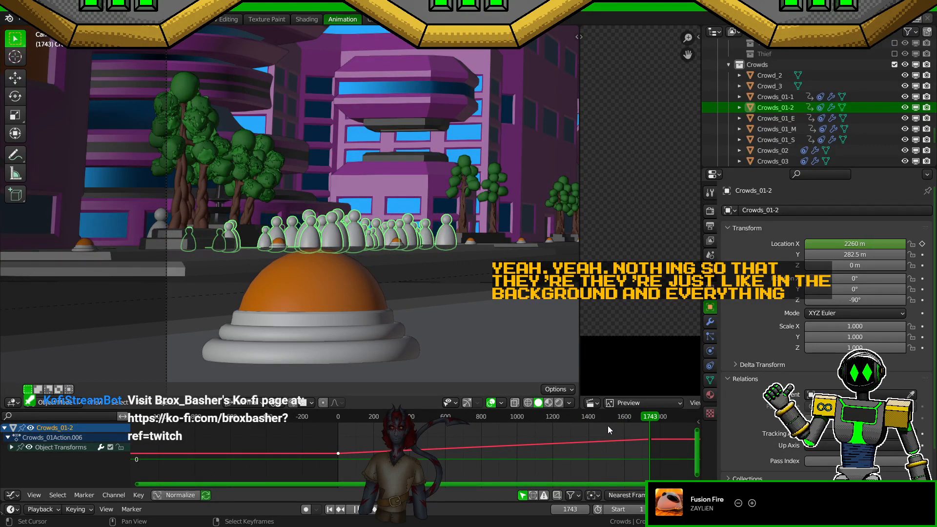
key(Left)
key(ctrl+s)
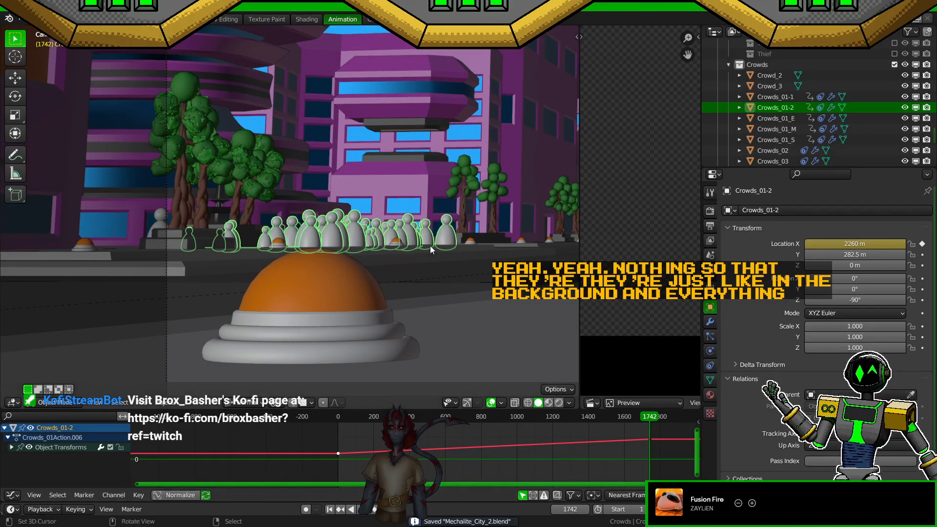
Step: Examine Crowds_01-2 along the curve from above and at an angle at its end keyframe, and return to frame 1
key(KP_7)
scroll(443, 252, up, 3)
shift+middle_drag(304, 112, 406, 324)
scroll(406, 324, up, 3)
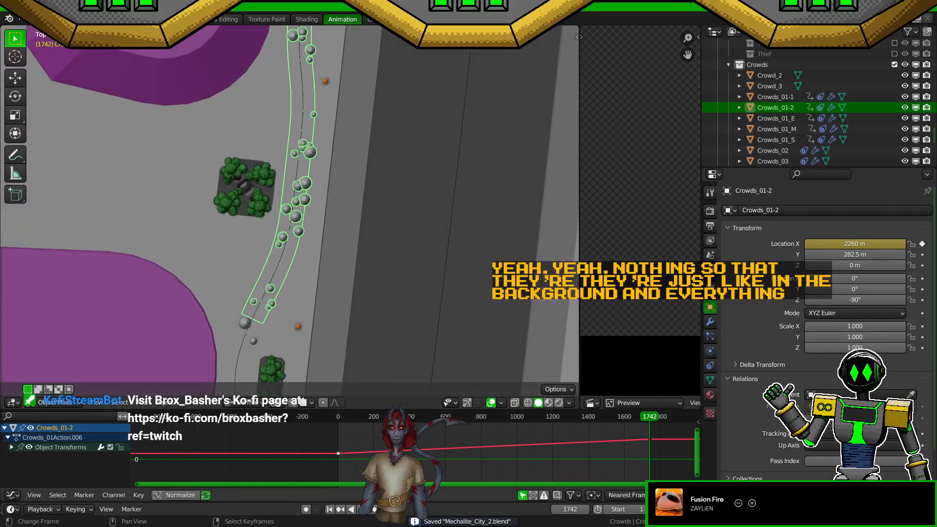
click(332, 510)
click(383, 510)
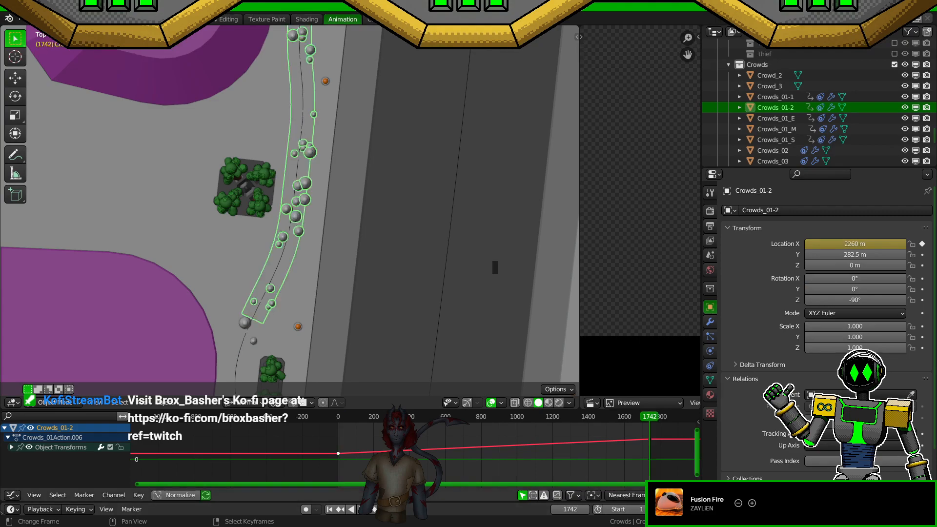
middle_drag(400, 323, 347, 243)
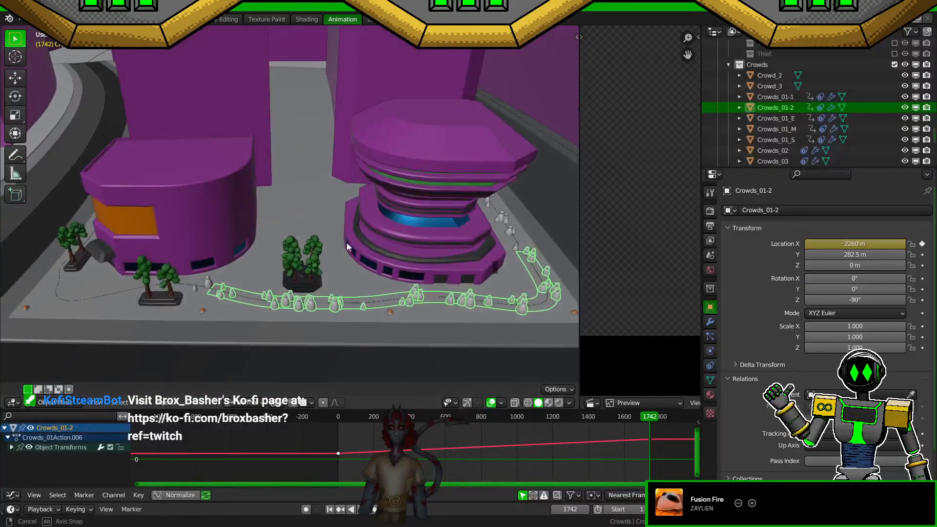
scroll(398, 303, up, 3)
key(shift+Left)
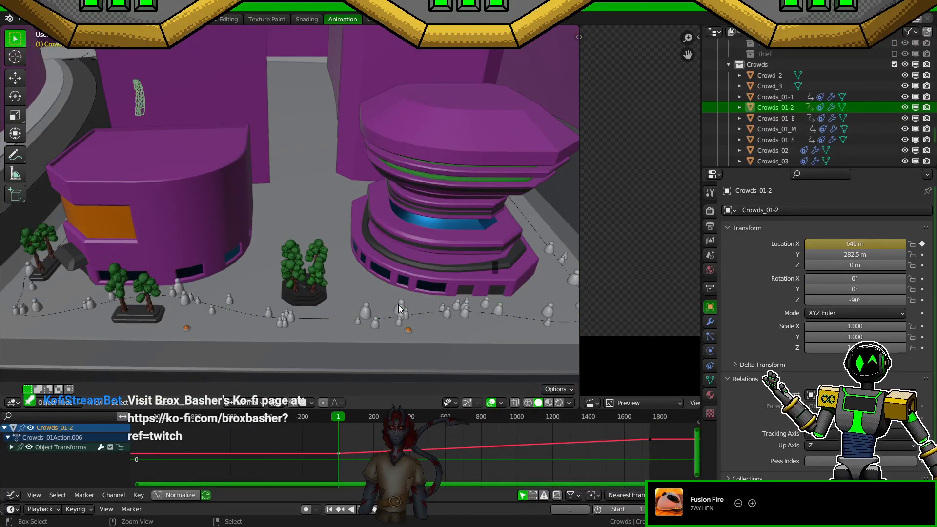
Step: Separate the linked strip section of Crowds_01-1 in front of the round building into its own object
click(399, 306)
click(399, 306)
key(ctrl+z)
key(ctrl+z)
click(399, 309)
middle_drag(317, 318, 320, 274)
middle_drag(420, 288, 221, 210)
scroll(320, 249, up, 1)
middle_drag(251, 268, 309, 271)
key(Tab)
key(a)
key(alt+a)
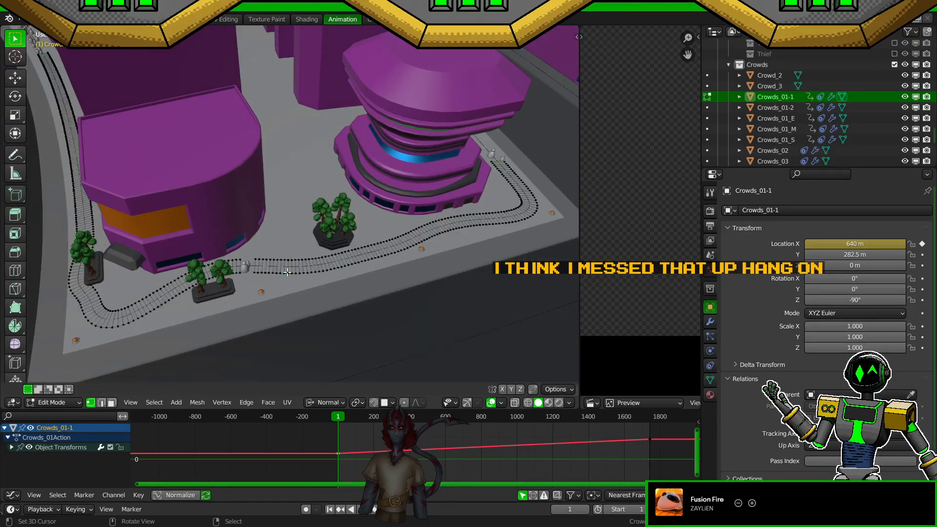
key(l)
key(p)
click(287, 272)
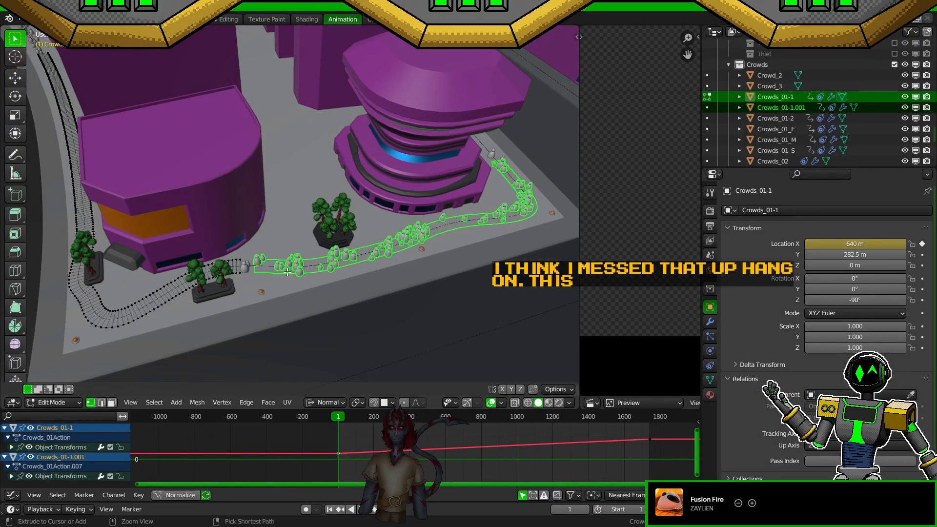
Step: Separate the linked strip section of Crowds_01-1 around the street corner into another object and save the file
key(Tab)
right_click(238, 275)
right_click(236, 261)
key(Tab)
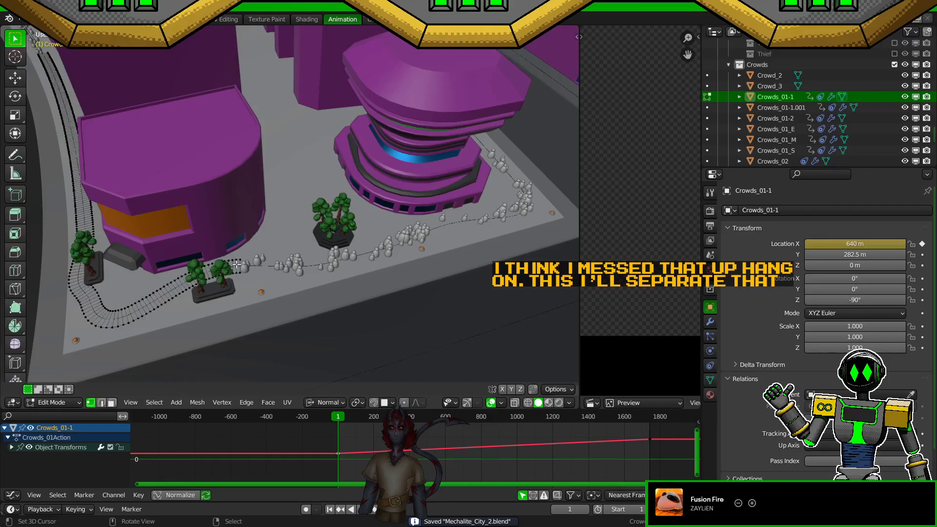
key(l)
key(p)
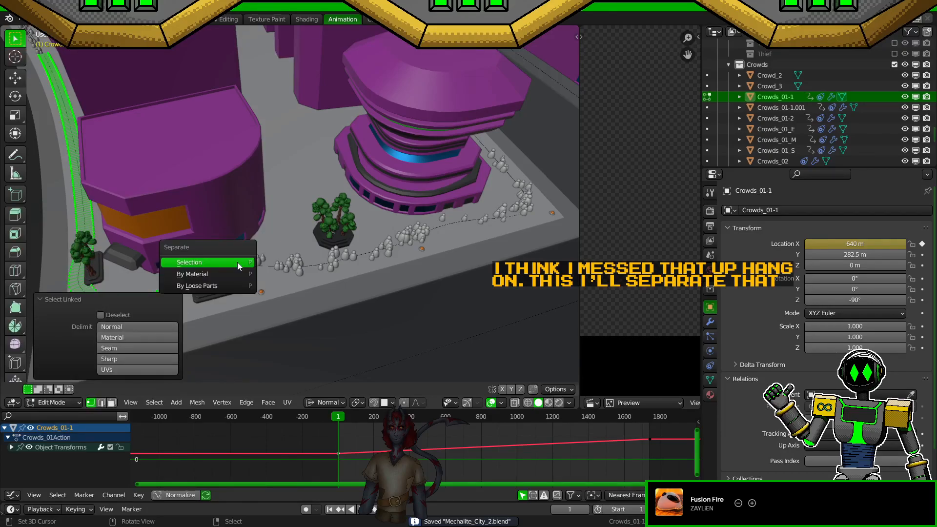
click(237, 262)
key(ctrl+s)
scroll(237, 262, down, 4)
shift+middle_drag(238, 263, 382, 259)
key(Tab)
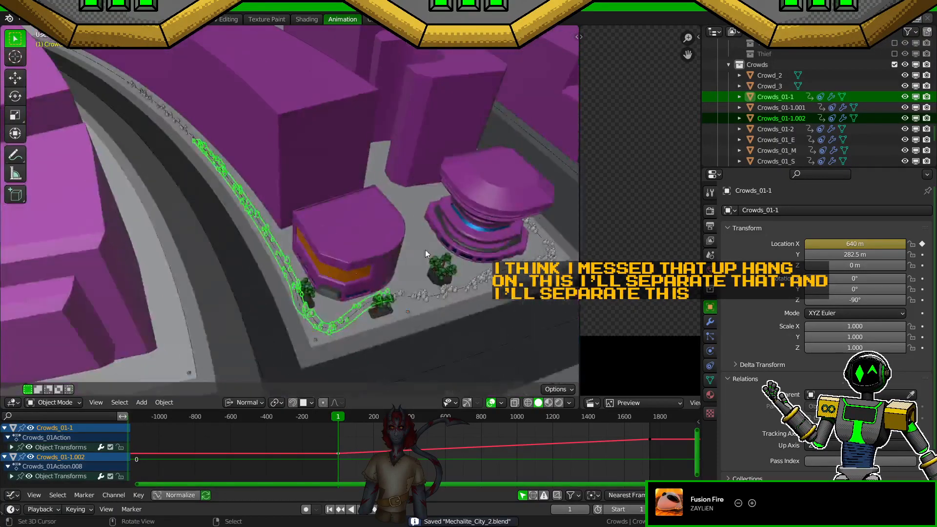
Step: Rename the Crowds_01-2 object as Crowds_01-4
double_click(793, 109)
click(789, 109)
double_click(789, 110)
click(789, 108)
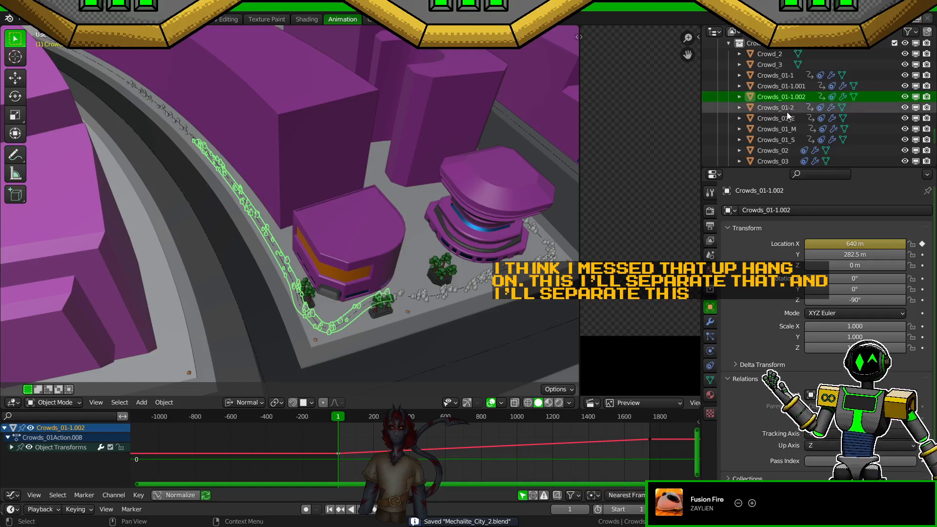
double_click(789, 109)
scroll(789, 109, down, 1)
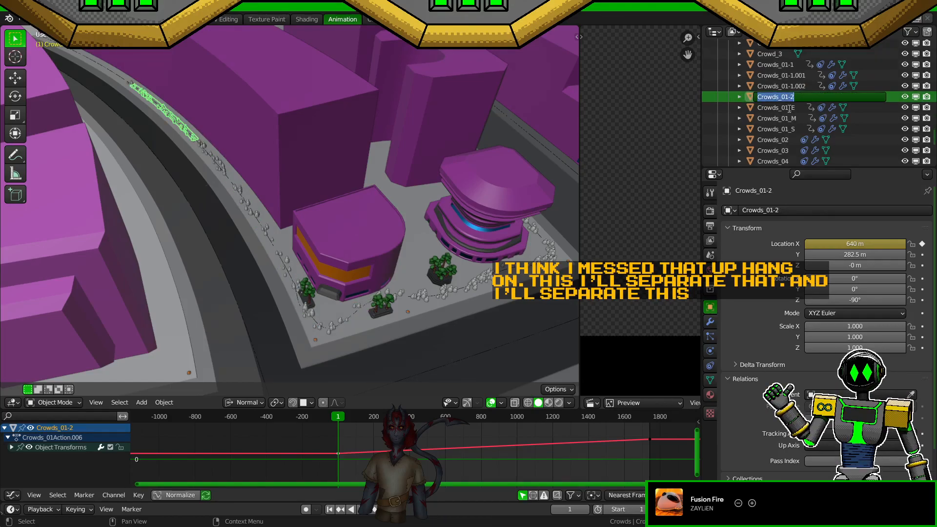
key(Right)
key(BackSpace)
text(4)
key(Return)
Step: Rename Crowds_01-1.002 as Crowds_01-2 and save the file, and change that name to Crowds_01-3
double_click(771, 86)
scroll(771, 86, up, 1)
key(shift+Left)
key(shift+Left)
key(shift+Left)
key(shift+Left)
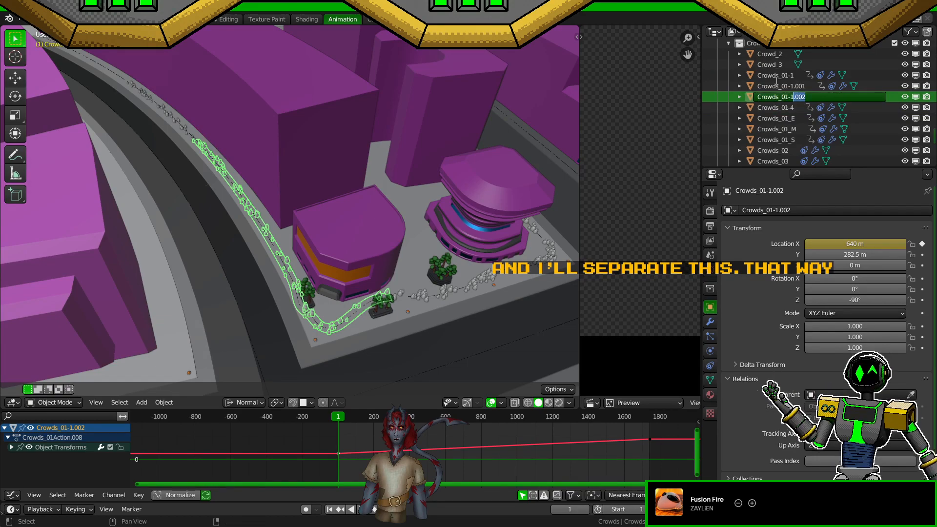
key(Return)
key(ctrl+s)
double_click(787, 97)
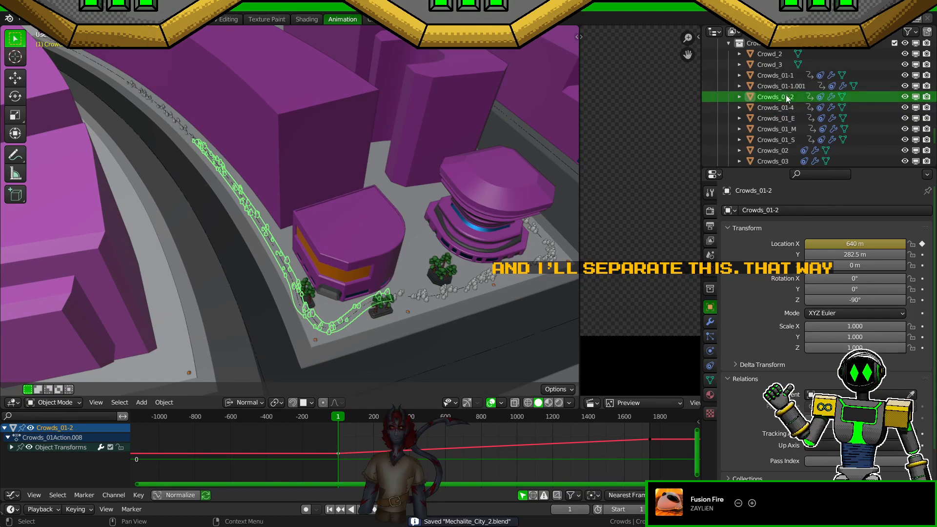
Step: Rename Crowds_01-1.001, the section in front of the round building, as Crowds_01-2
double_click(781, 86)
scroll(793, 87, up, 1)
key(End)
key(shift+Left)
key(shift+Left)
key(shift+Left)
key(shift+Left)
key(shift+Left)
key(Return)
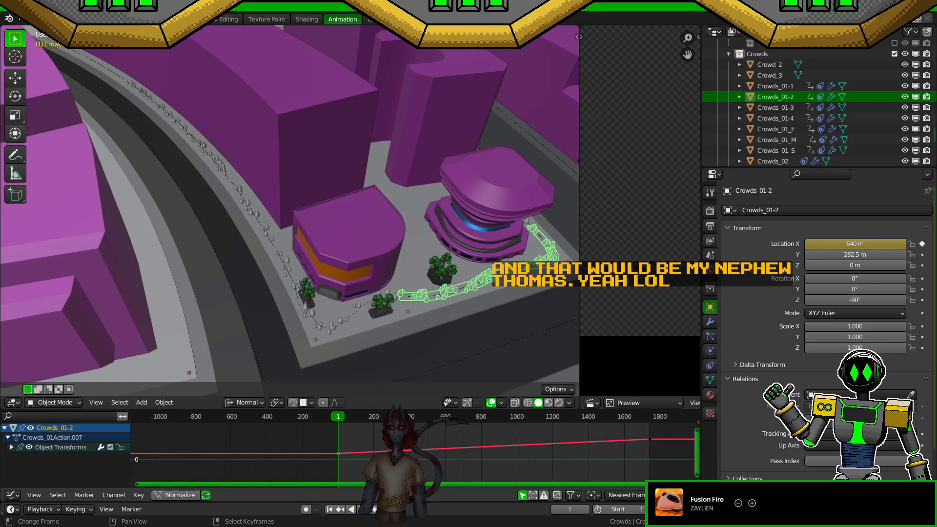
Step: Scrub briefly through the crowd animation, return to frame 1 and save the file
drag(340, 421, 370, 428)
click(331, 509)
key(ctrl+s)
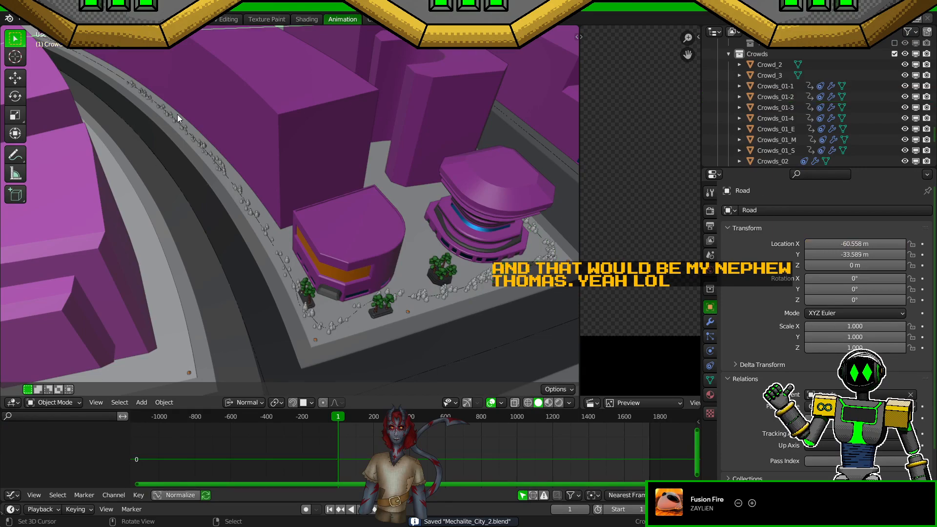
Step: Check the particle settings of Crowds_01-4 and assign the same Crowds_2 particle settings to Crowds_01-2
click(176, 116)
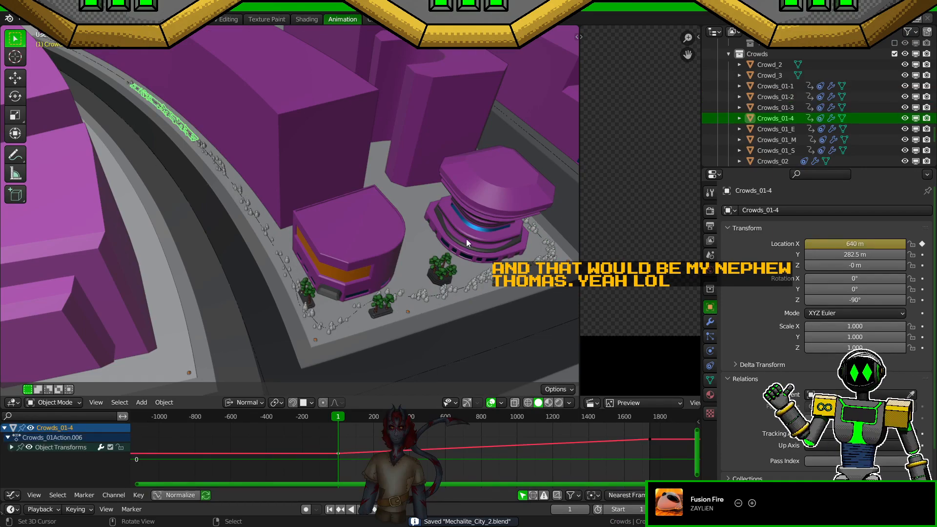
click(711, 381)
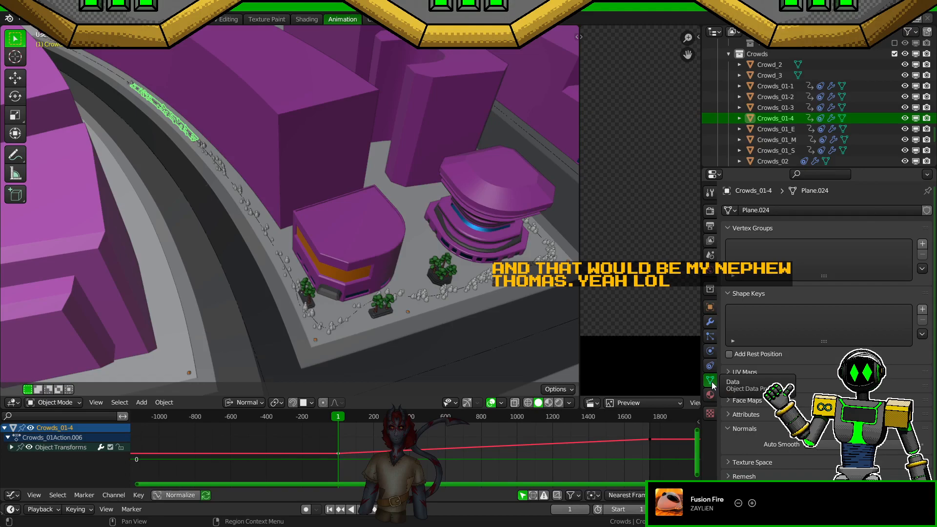
click(711, 337)
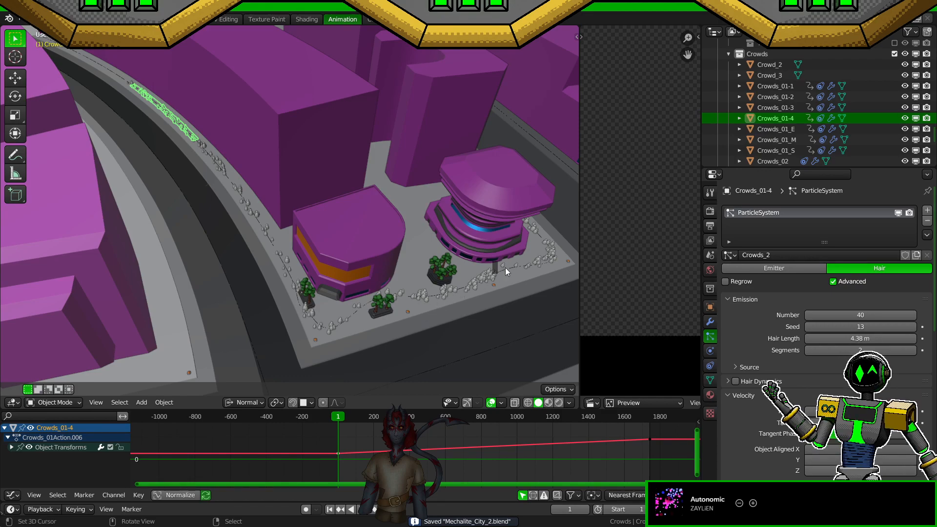
click(490, 271)
click(736, 256)
click(761, 276)
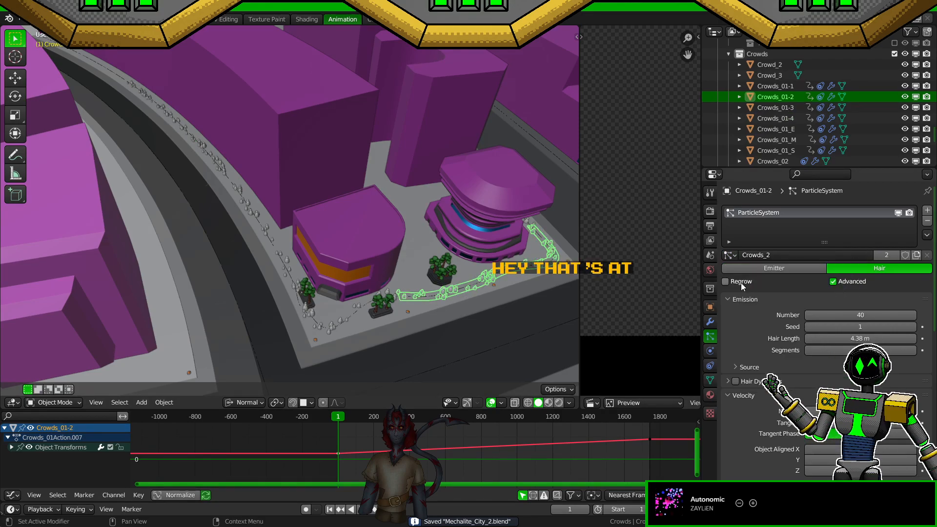
Step: Select Crowds_01-3, hide the viewport overlays, multiply its particle number by 300 and save the file
click(358, 305)
middle_drag(358, 305, 390, 327)
scroll(389, 327, up, 3)
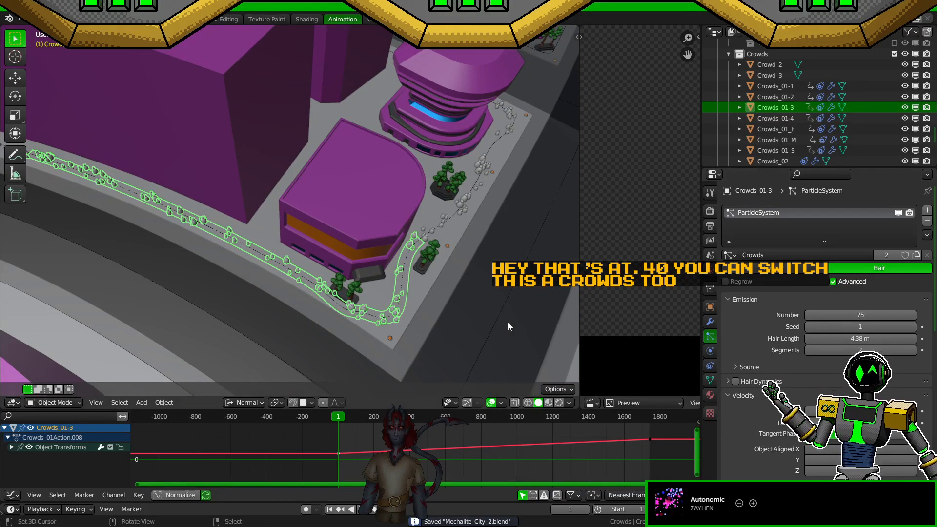
click(483, 282)
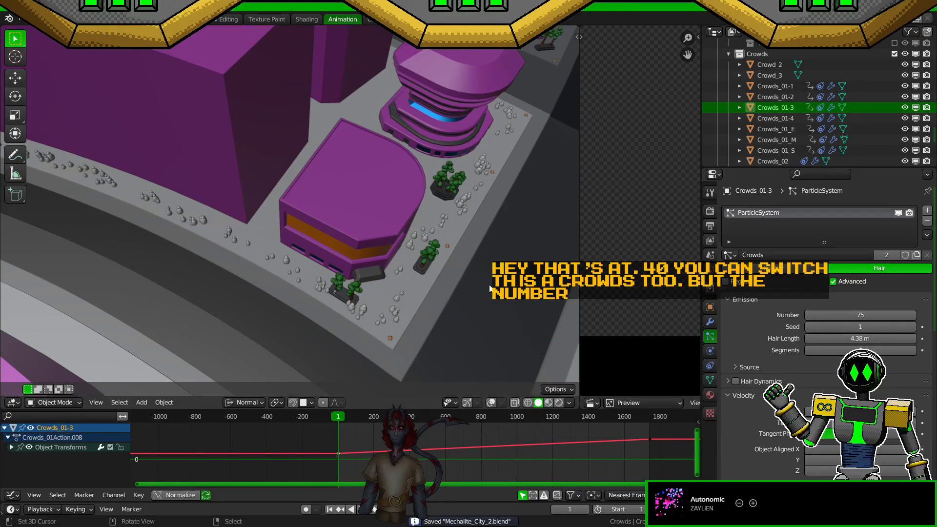
click(860, 316)
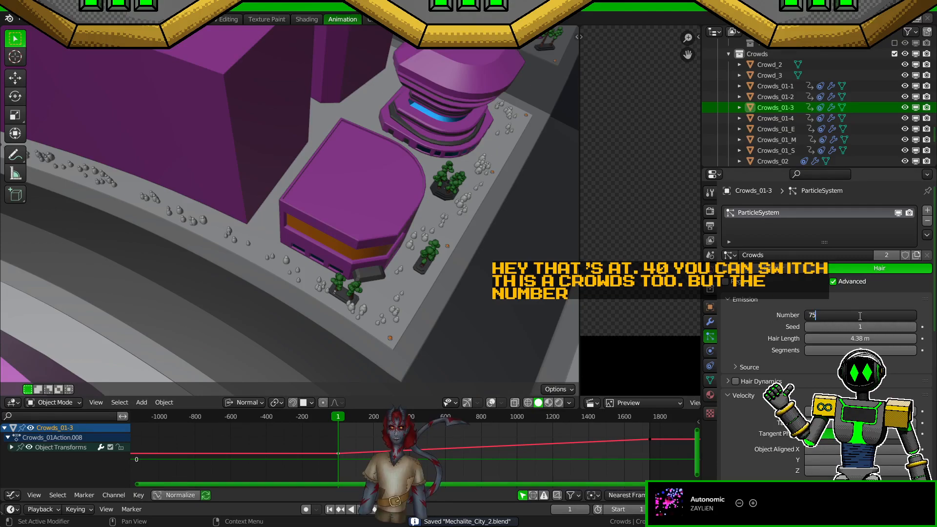
text(*300)
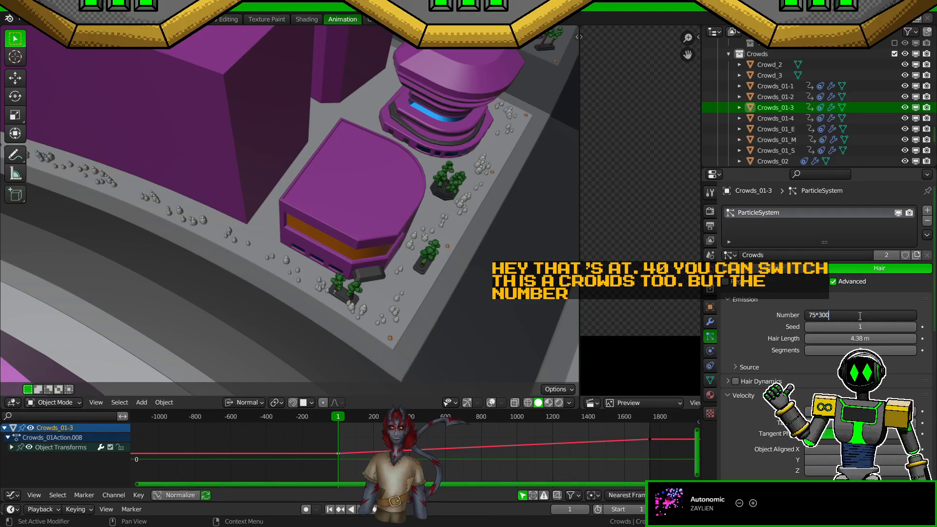
key(Return)
key(ctrl+s)
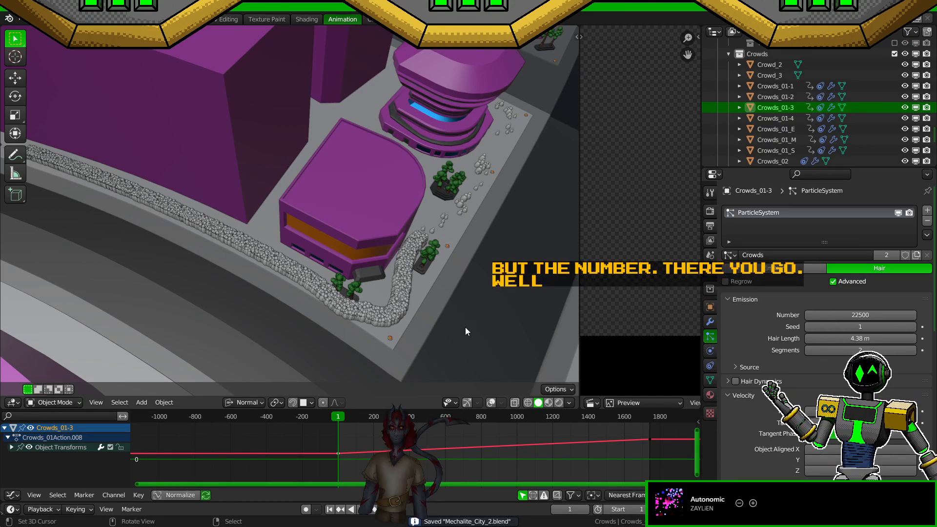
middle_drag(460, 315, 409, 285)
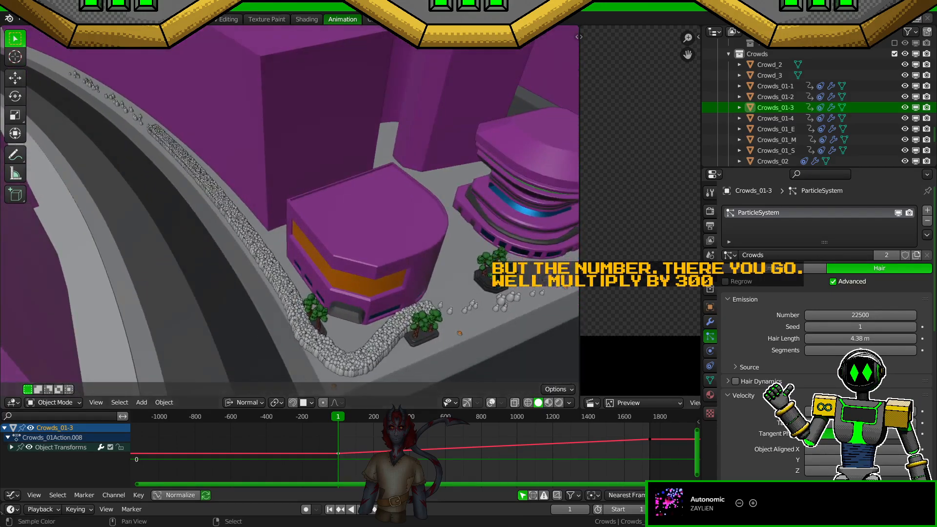
Step: Divide the particle number of Crowds_01-3 by 300 and save the file
double_click(868, 316)
text(/300)
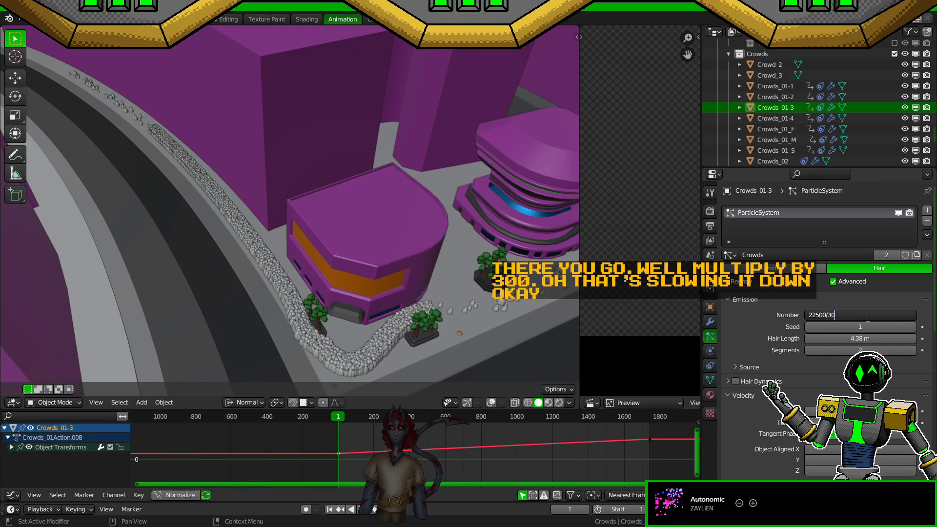
key(Return)
key(ctrl+s)
mouse_move(441, 296)
middle_down()
mouse_move(368, 304)
mouse_move(459, 303)
mouse_move(398, 261)
mouse_move(333, 279)
mouse_move(481, 299)
mouse_move(402, 292)
mouse_move(432, 288)
middle_up()
scroll(425, 272, up, 3)
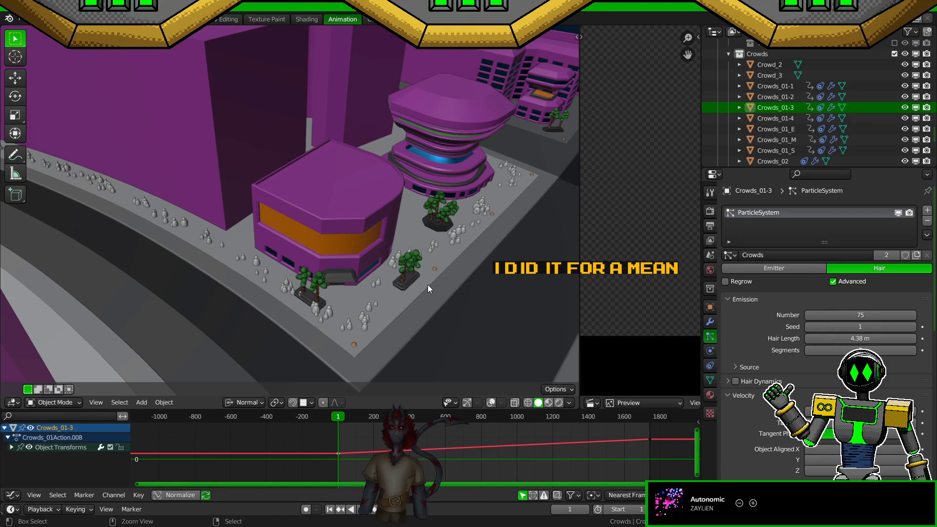
key(ctrl+s)
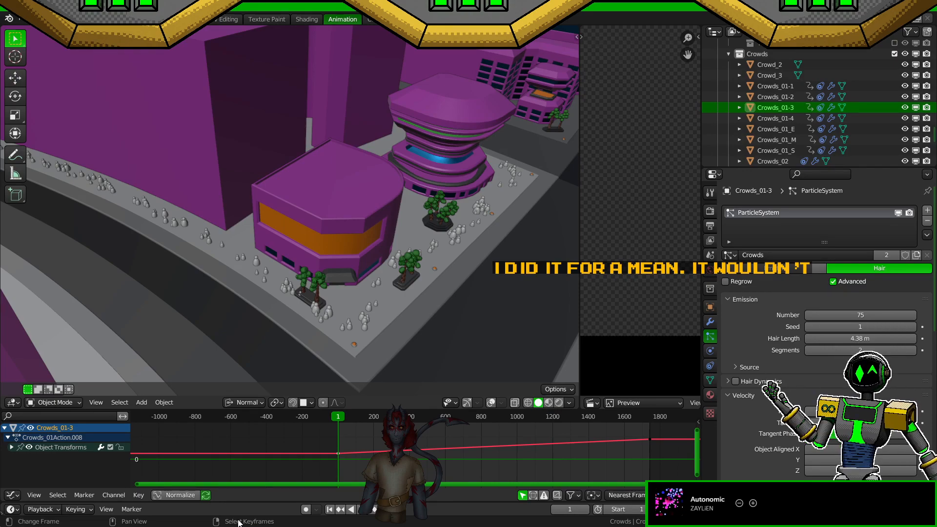
key(ctrl+s)
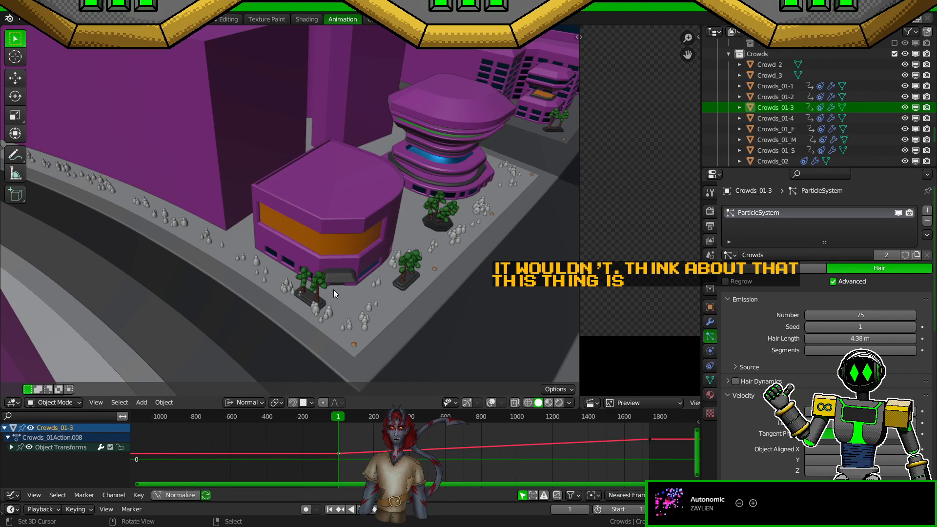
Step: Show the viewport overlays again, inspect Crowds_01-3 around the street corner and save the file
scroll(337, 295, up, 2)
key(shift+alt+z)
scroll(332, 277, up, 2)
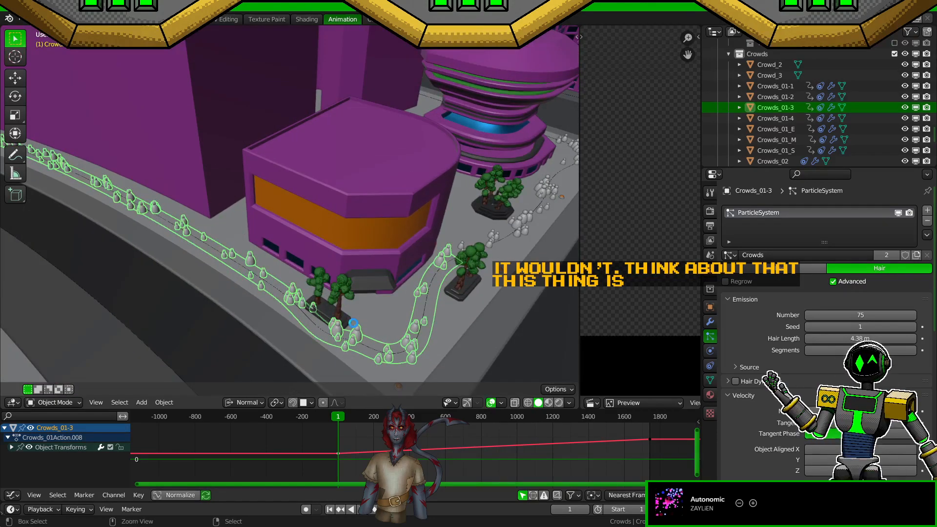
key(ctrl+s)
shift+middle_drag(375, 351, 406, 335)
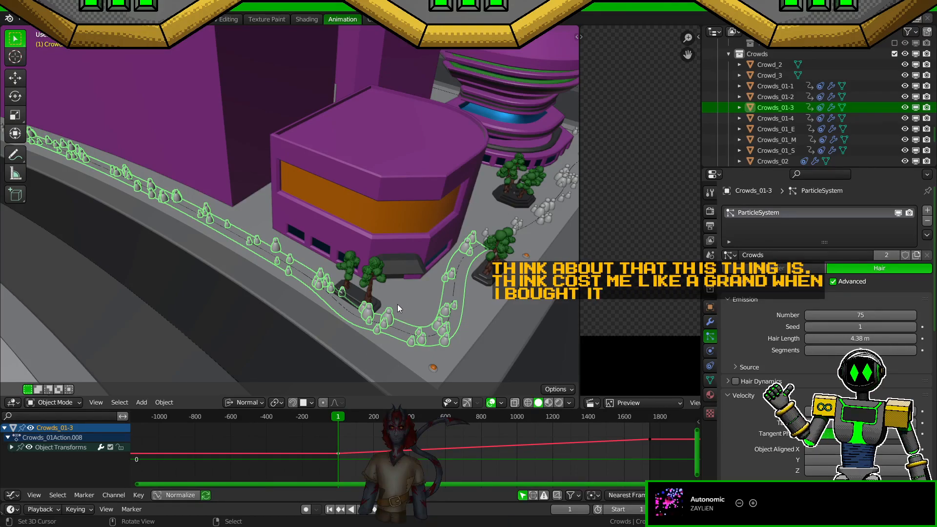
key(ctrl+s)
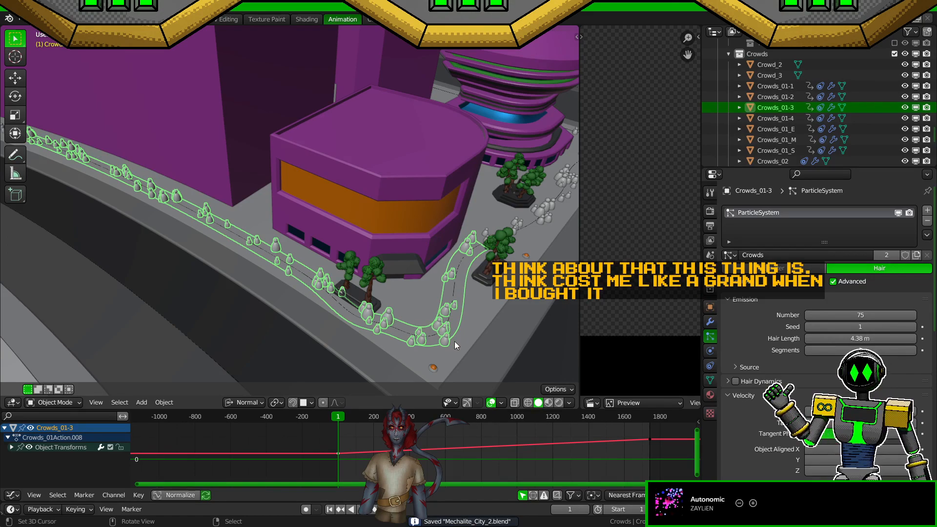
middle_drag(450, 356, 386, 348)
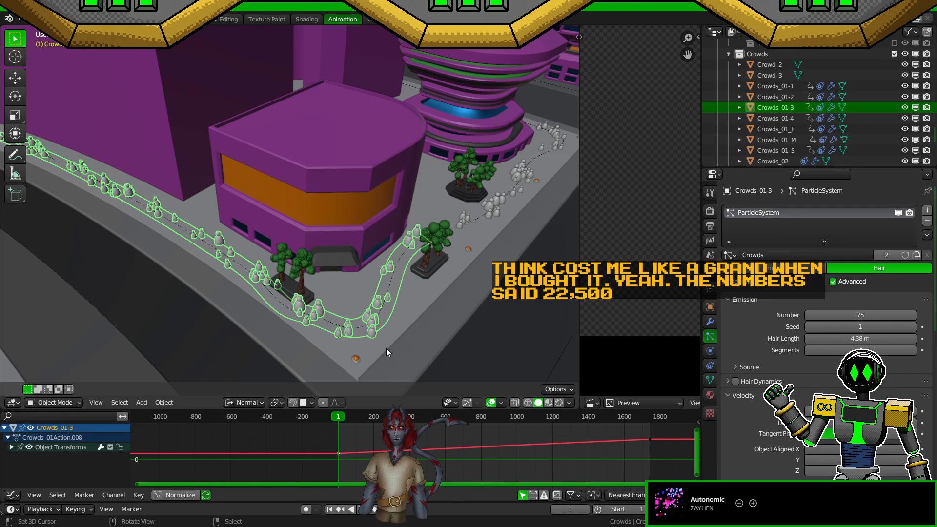
Step: Scrub the crowd animation to frame 1744, check Crowds_01-3 through the scene camera and save the file
drag(347, 419, 637, 417)
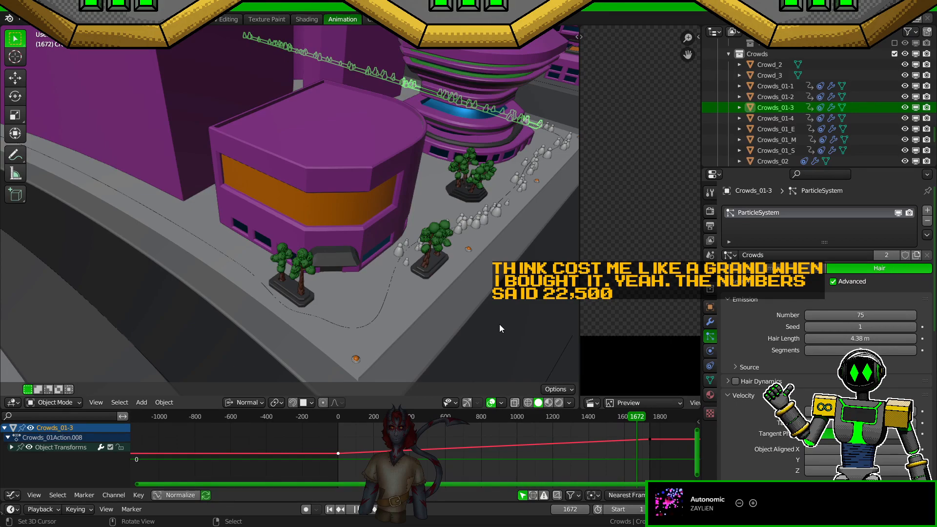
key(KP_0)
key(ctrl+s)
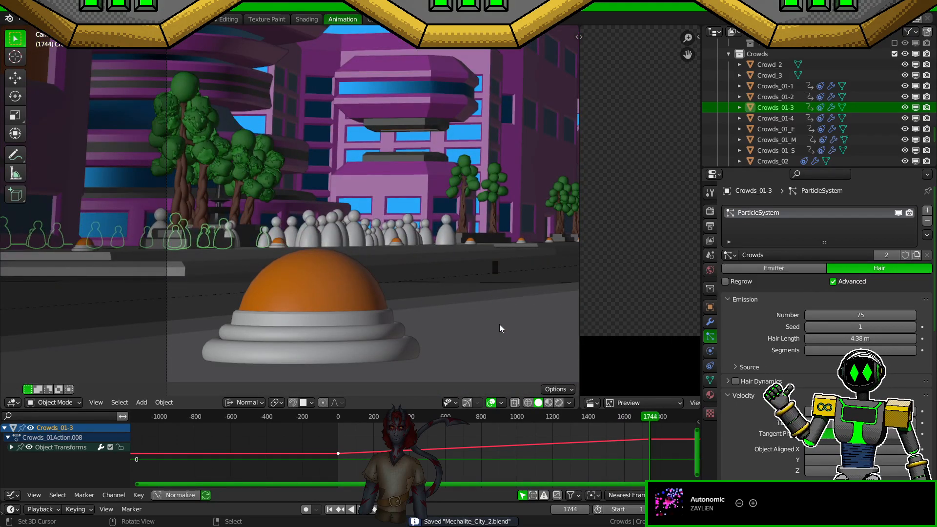
Step: Step back to frame 1742, return to frame 1, select Crowds_01-2 along the sidewalk and save the file
key(Left)
key(Left)
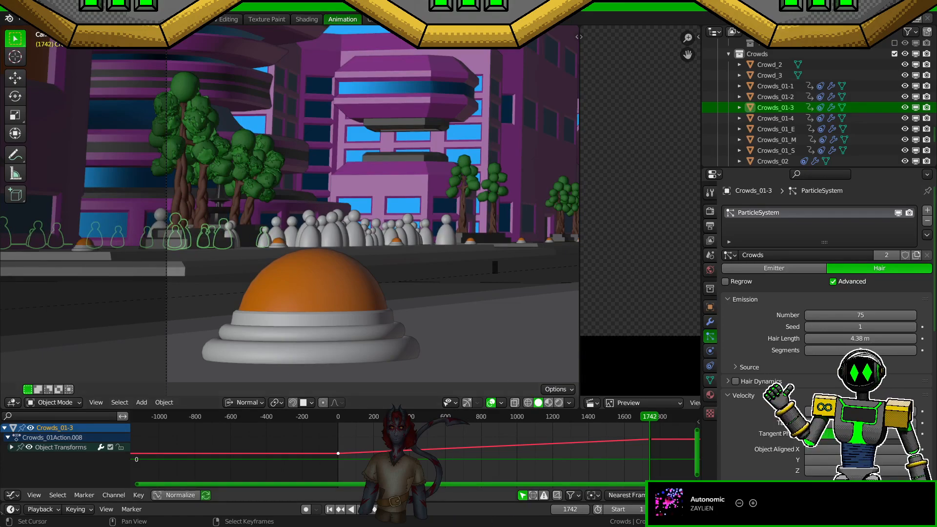
click(331, 510)
middle_drag(381, 278, 406, 255)
click(401, 257)
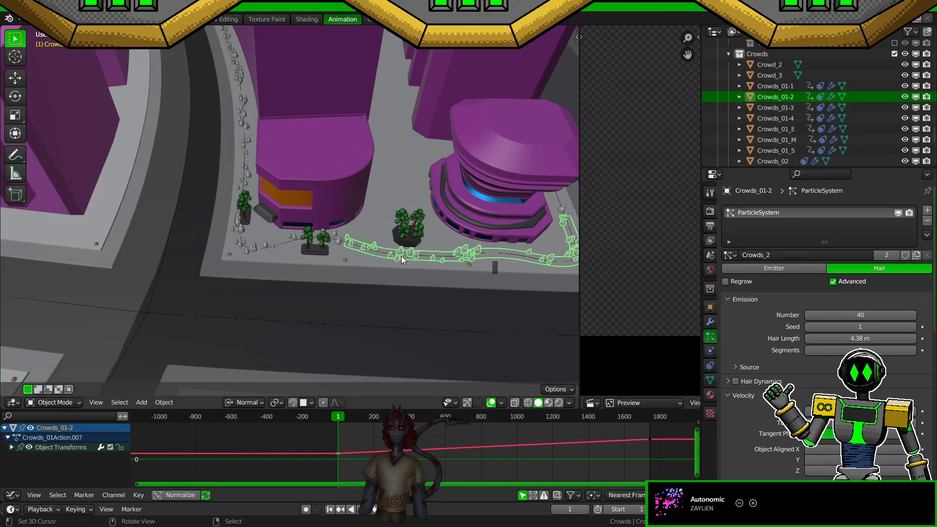
key(ctrl+s)
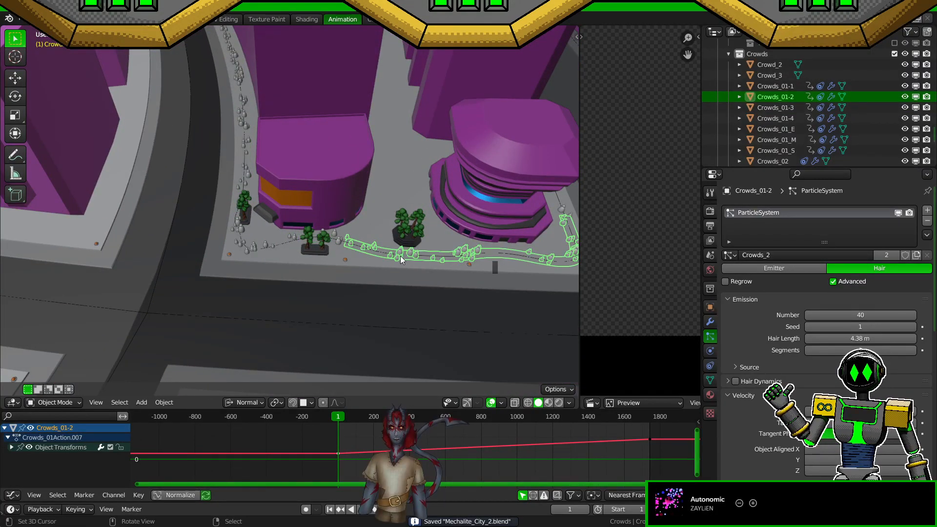
Step: Select Crowds_01_M beside the tree planter and examine it from above and at street level
key(KP_7)
shift+middle_drag(252, 185, 272, 228)
click(279, 250)
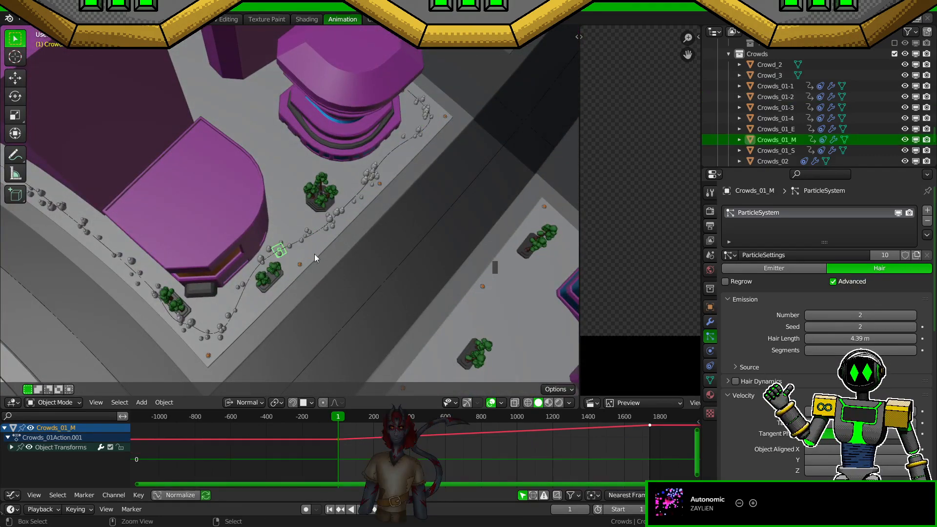
middle_drag(311, 254, 395, 189)
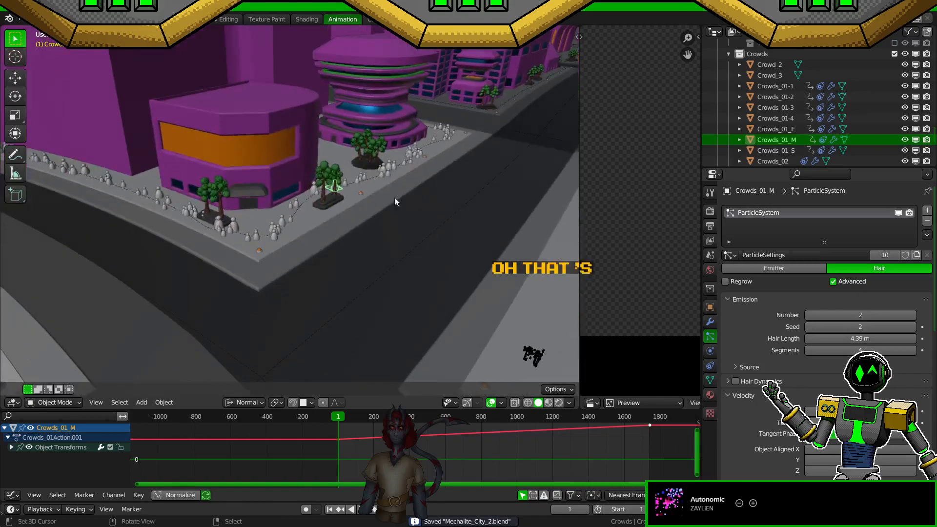
scroll(395, 189, up, 2)
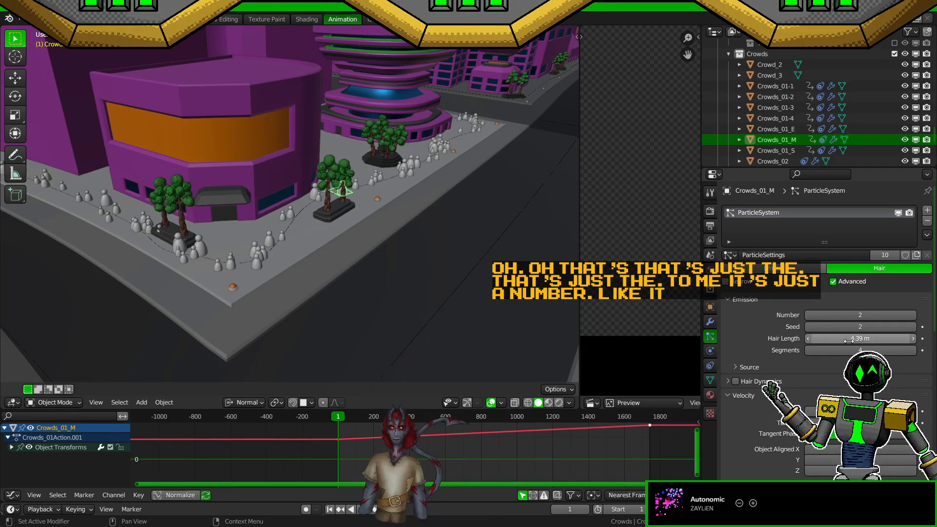
Step: Try a hair length of 10 m on Crowds_01-3, cancel the change and save the file
click(256, 256)
drag(850, 340, 878, 340)
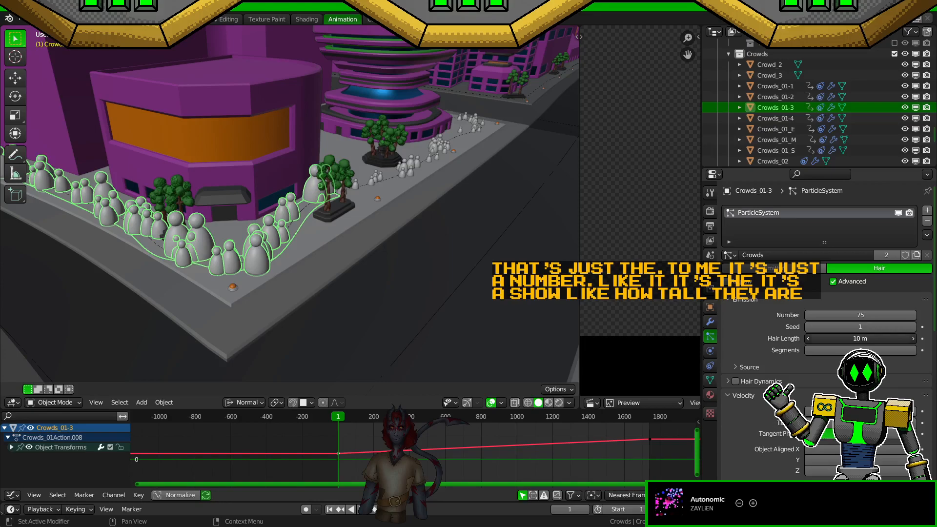
right_click(860, 338)
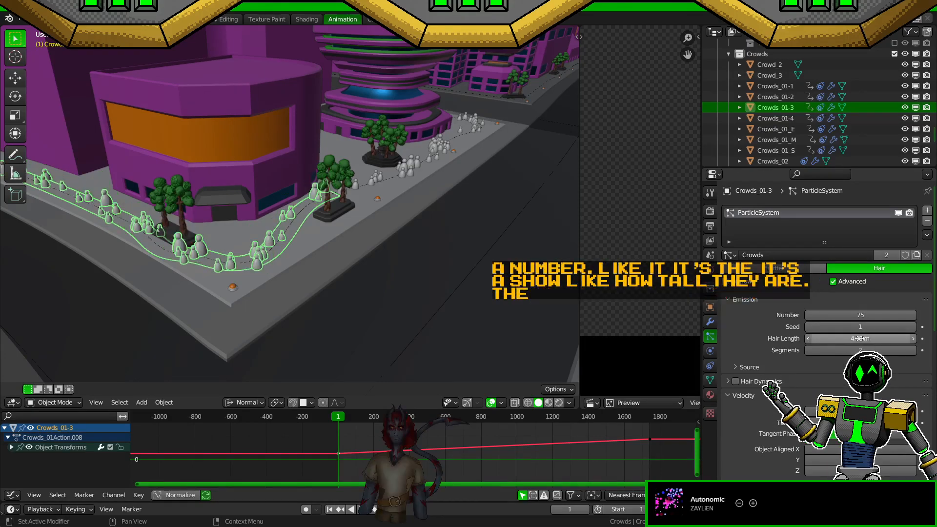
key(ctrl+s)
Step: Select Armature_A-F across the street and compare its size with the crowd around the corner building
mouse_move(381, 278)
middle_down()
mouse_move(470, 270)
mouse_move(382, 293)
middle_up()
click(483, 234)
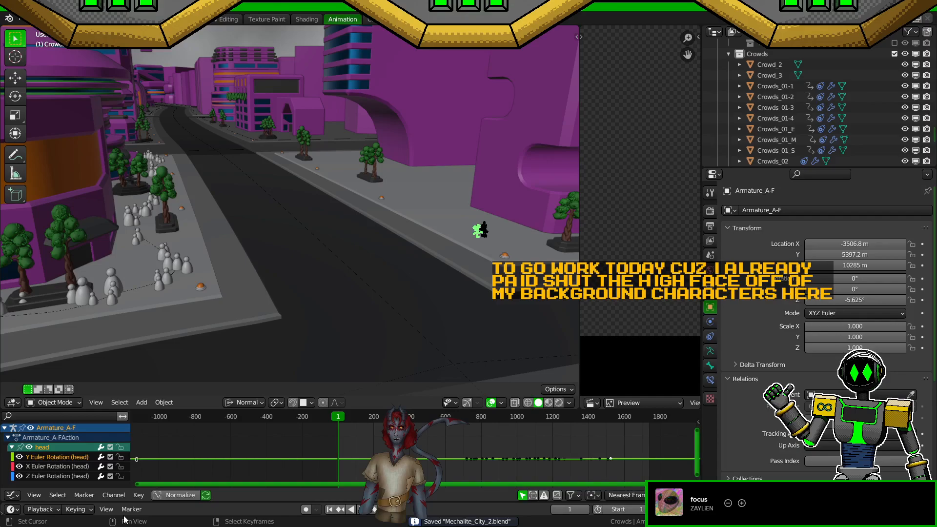
middle_drag(416, 270, 362, 272)
scroll(406, 302, up, 4)
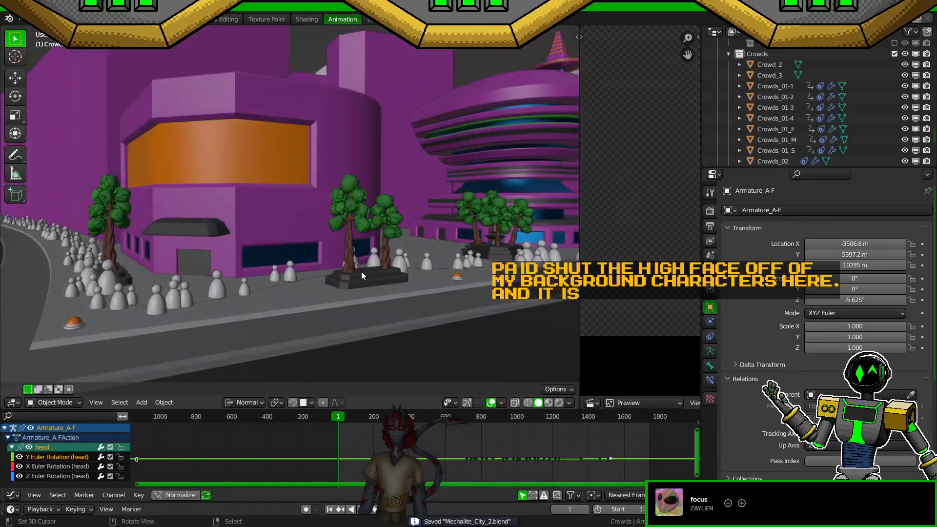
Step: Set the velocity randomization of Crowds_01-3 to 0.2 and save the file
click(287, 268)
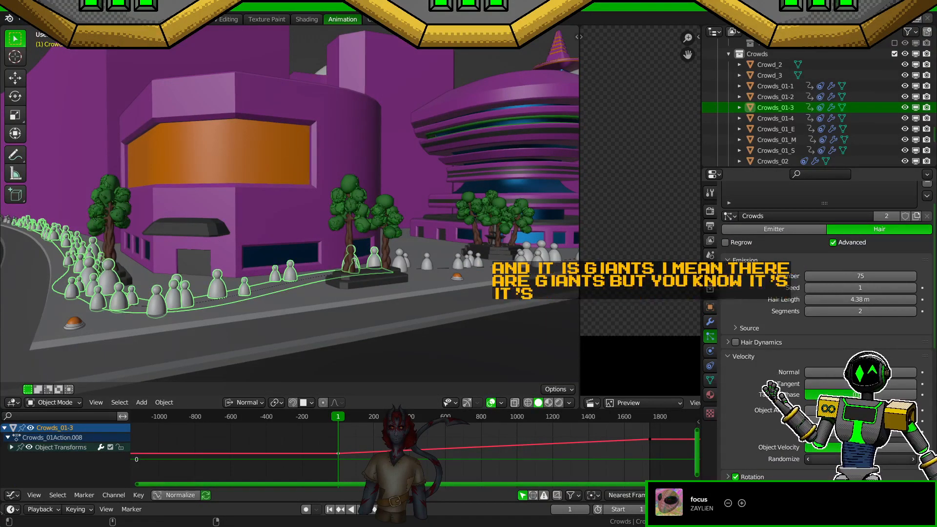
click(860, 459)
text(.2)
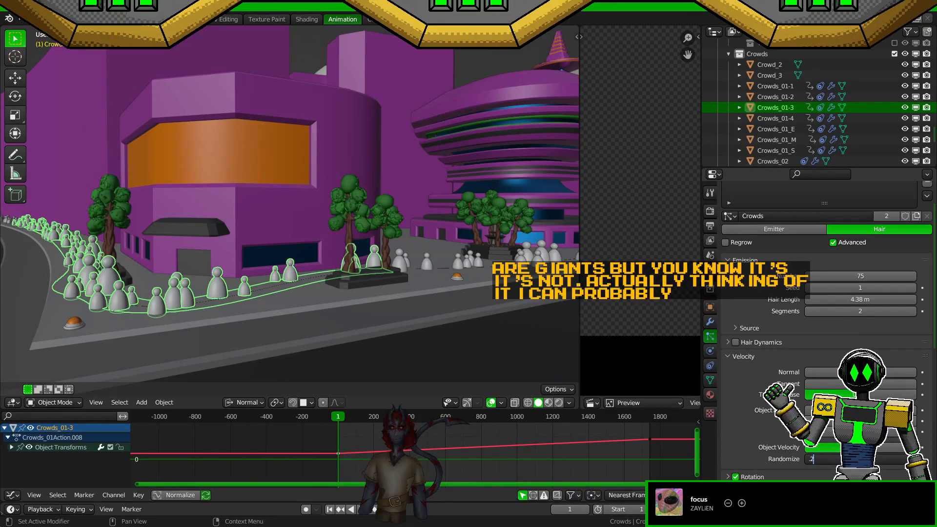
key(Return)
key(ctrl+s)
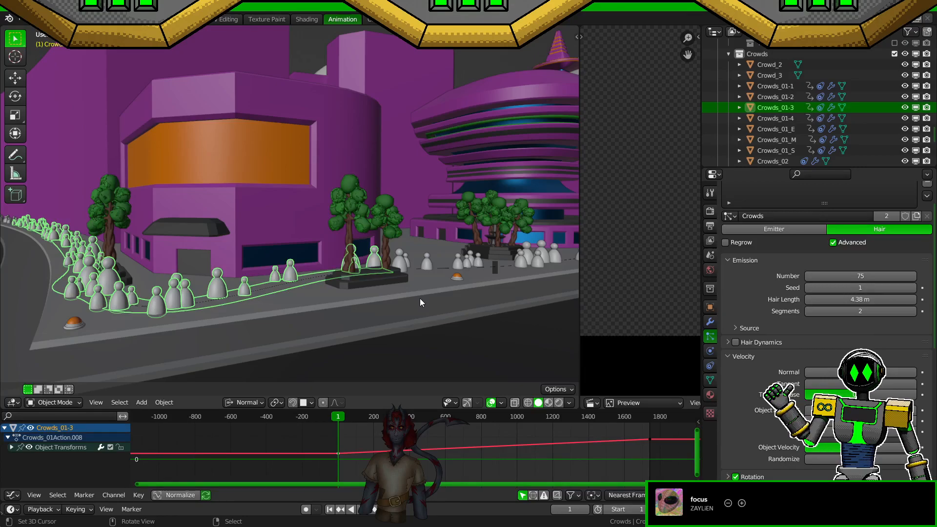
middle_drag(390, 316, 398, 289)
key(ctrl+s)
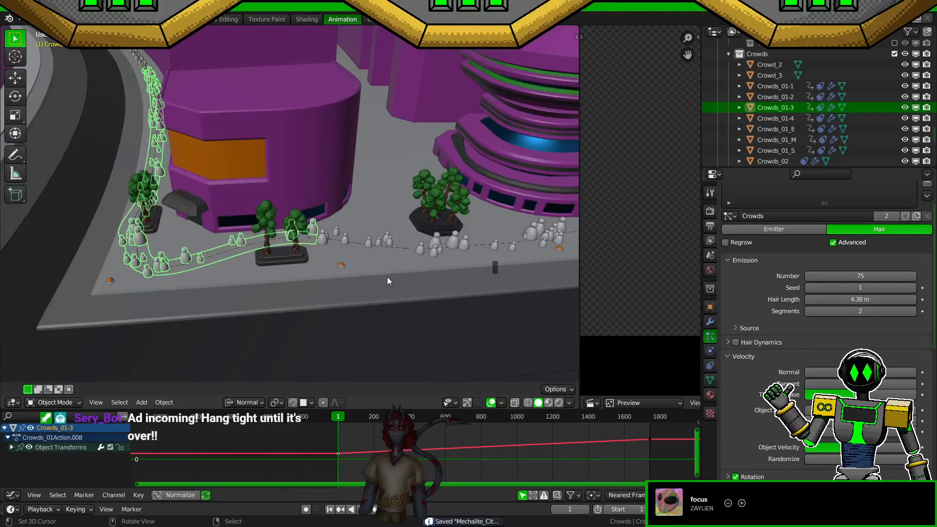
Step: Through the scene camera, compare Crowds_01-4 at frame 1742 with Crowds_01-2 at frame 1
key(KP_0)
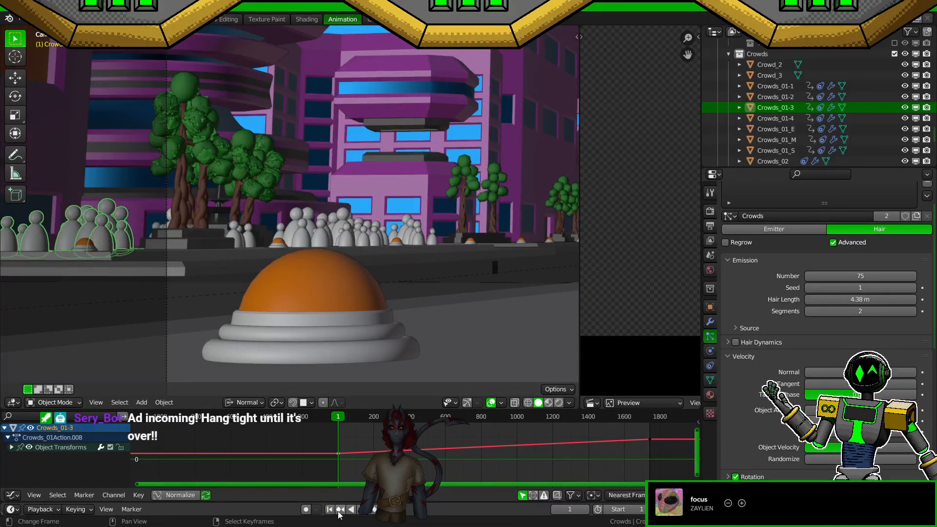
click(385, 509)
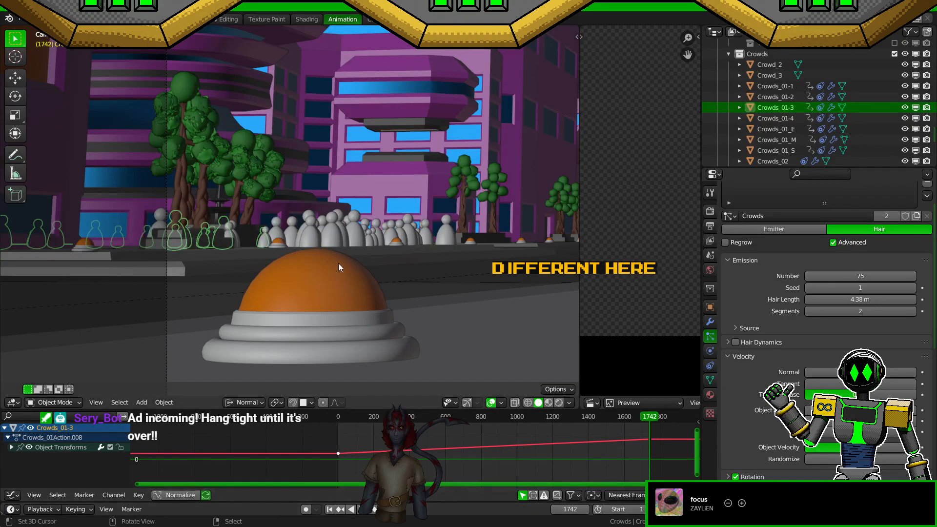
click(335, 235)
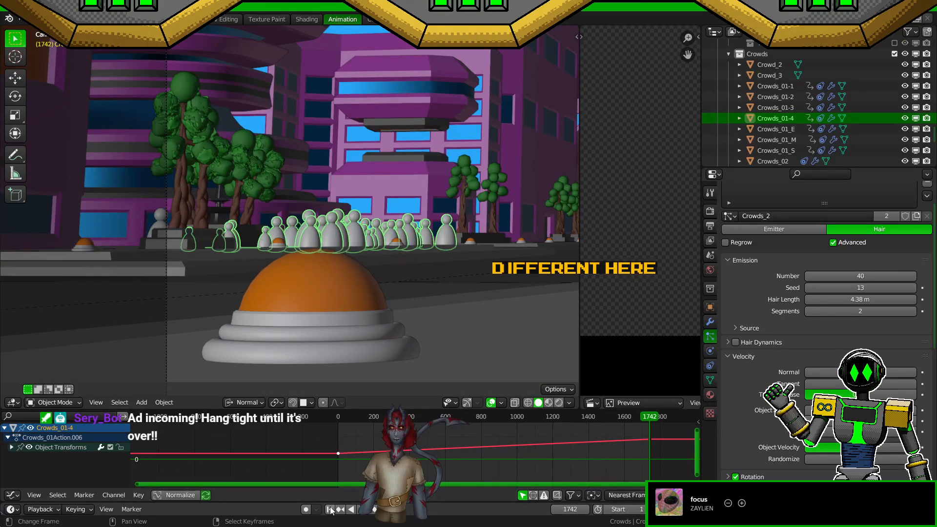
click(330, 509)
click(350, 233)
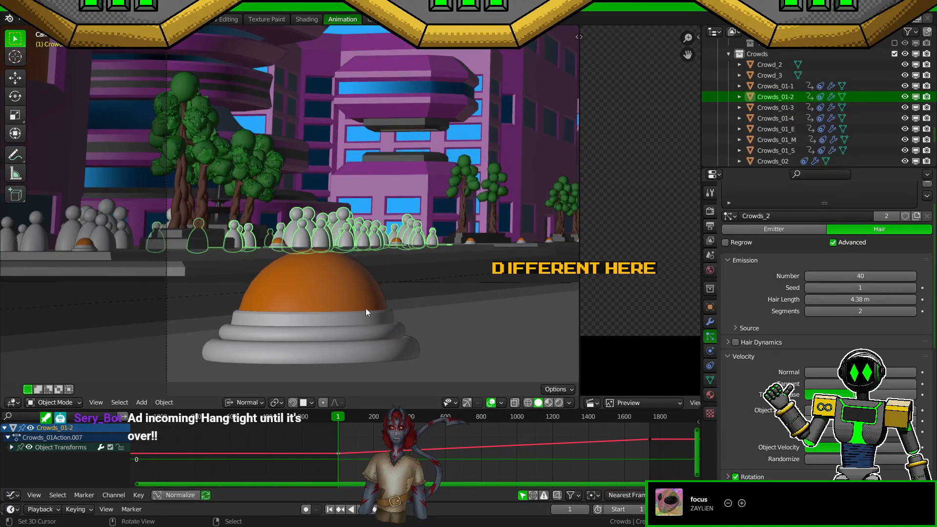
Step: Select Crowds_01_M from above and compare the crowd's placement along the curve at frames 1742 and 1
middle_drag(436, 245, 368, 341)
scroll(367, 341, up, 2)
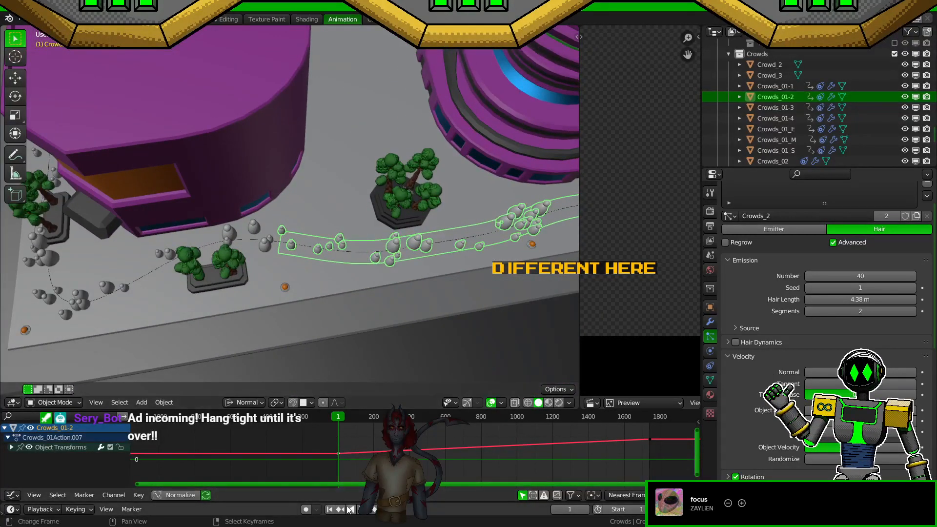
click(264, 249)
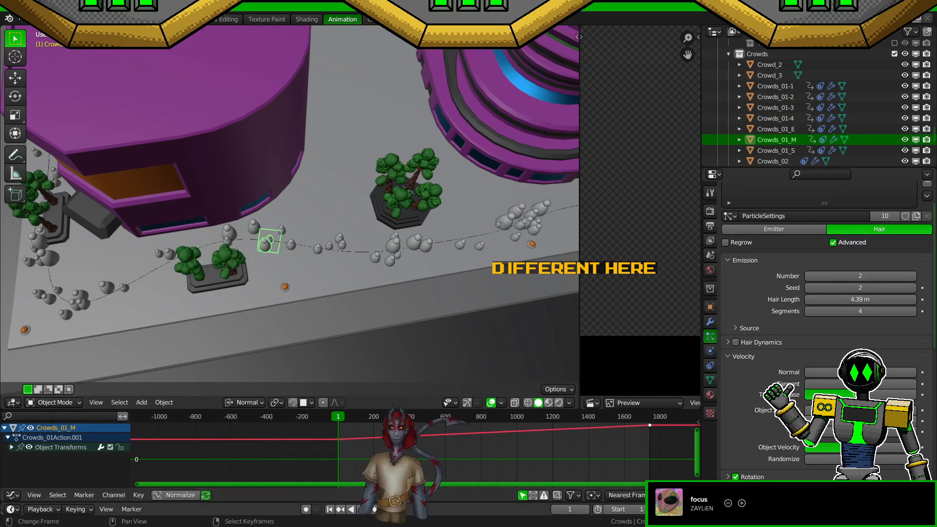
key(Up)
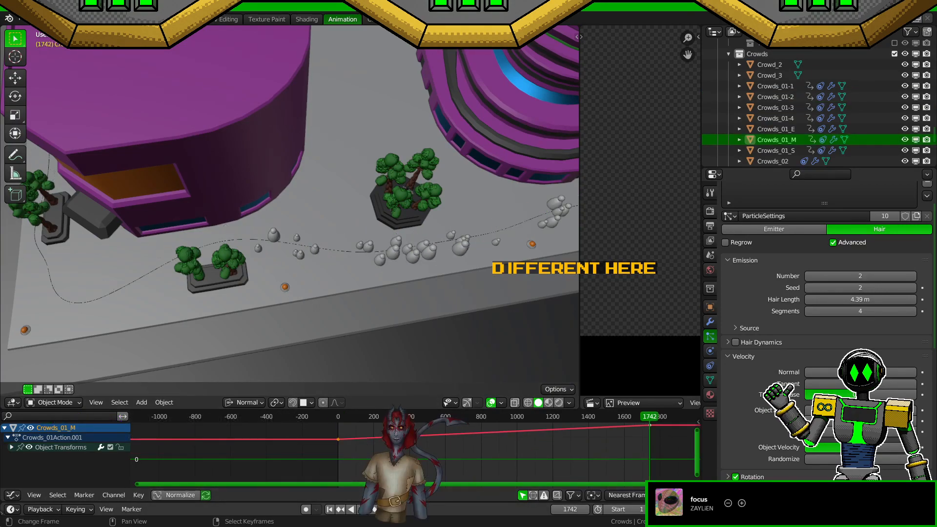
click(329, 510)
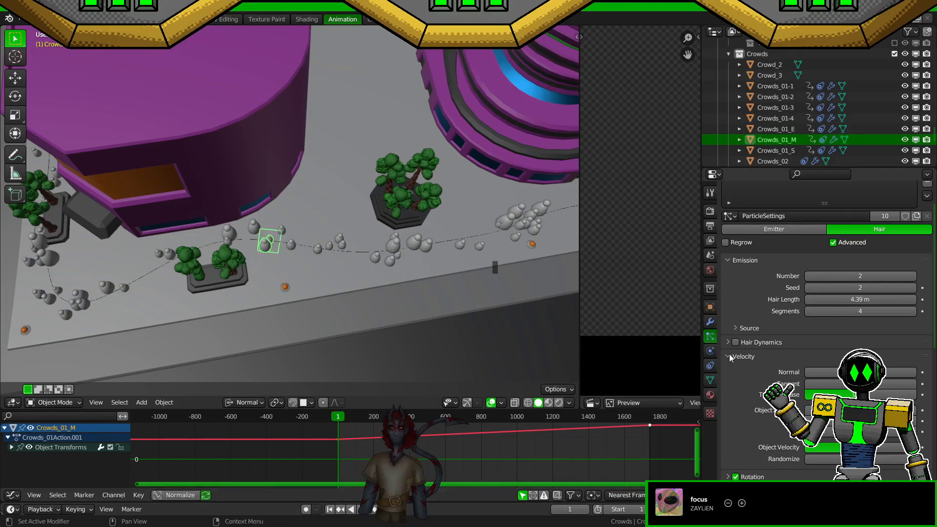
scroll(735, 382, up, 2)
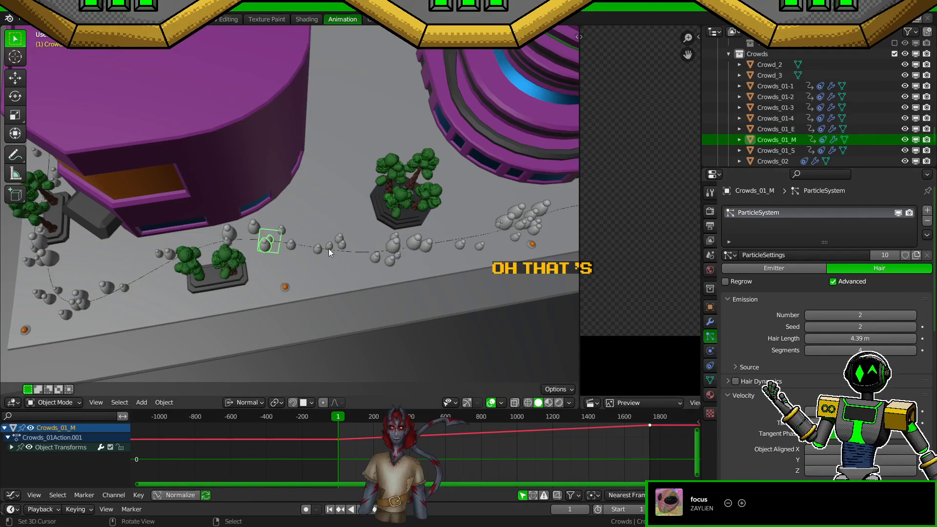
Step: Follow the crowd along the curved sidewalk and select Crowds_01_E at its far end
scroll(285, 255, down, 5)
middle_drag(286, 255, 371, 198)
shift+middle_drag(188, 296, 277, 262)
scroll(206, 299, up, 1)
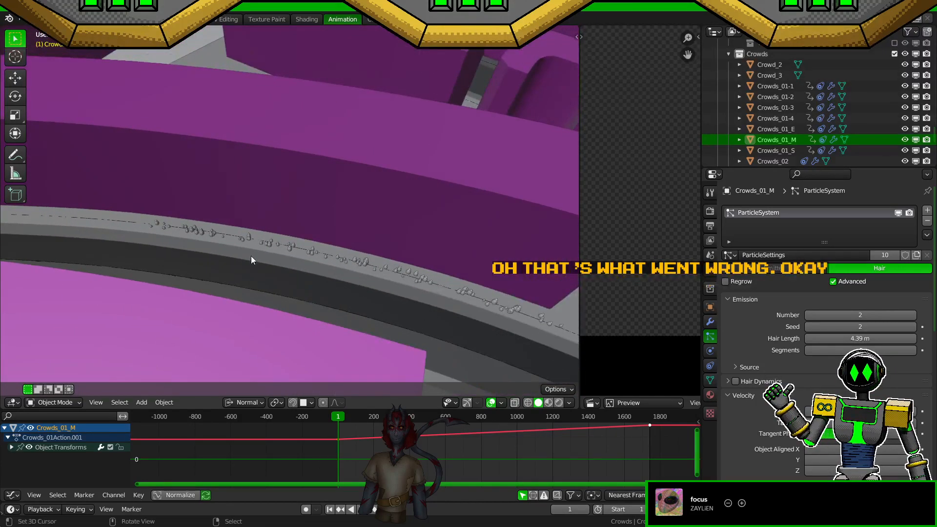
click(156, 223)
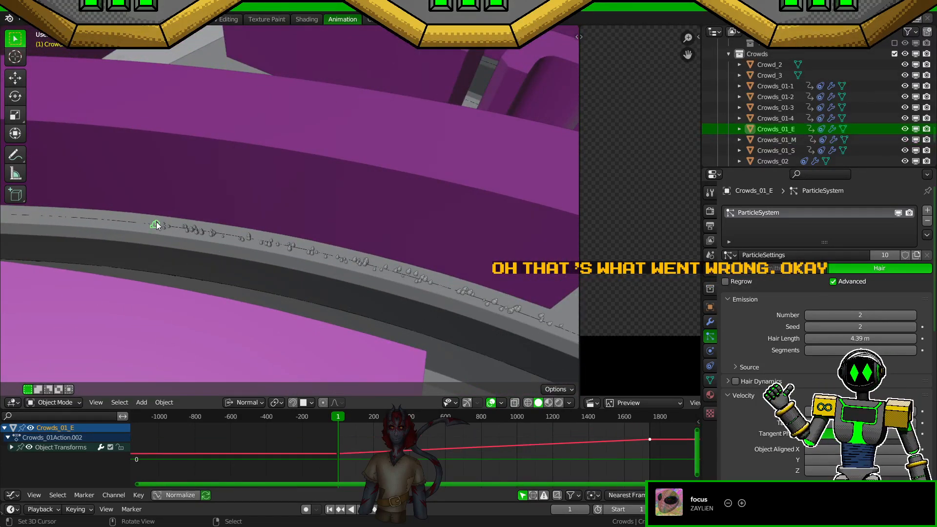
Step: Return to Crowds_01_M at the street corner and review its velocity and render particle settings
middle_drag(443, 315, 440, 263)
scroll(405, 324, up, 2)
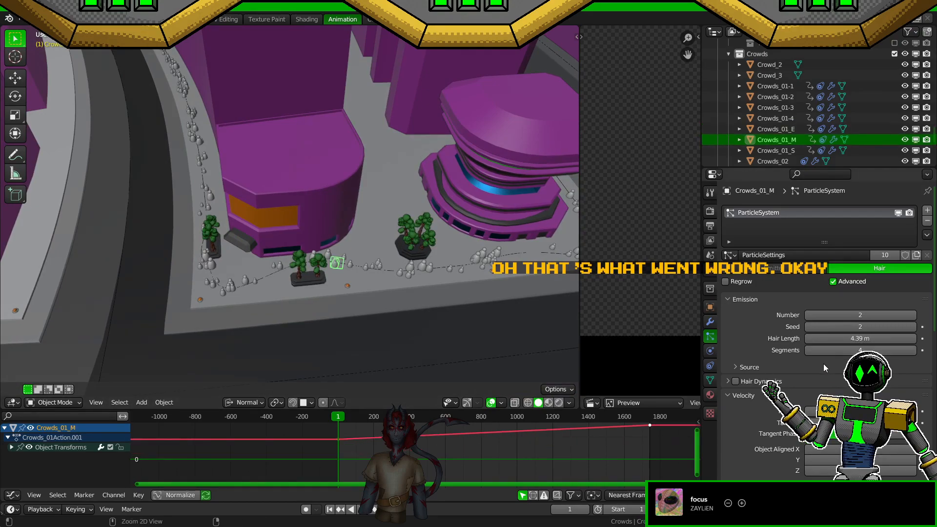
scroll(824, 364, down, 4)
scroll(814, 374, down, 9)
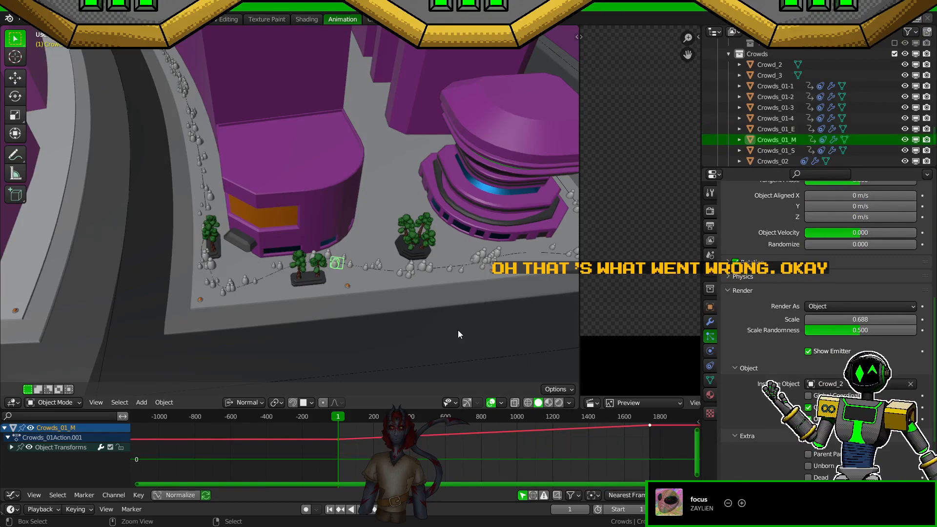
middle_drag(506, 321, 385, 241)
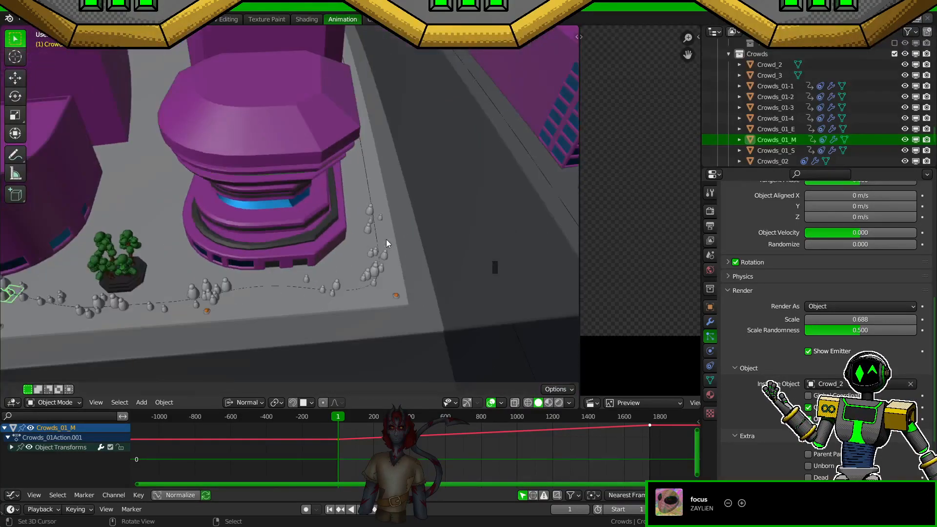
Step: Select Crowds_01_S beside the street corner and review its modifier stack, particle settings and particle system options
click(374, 209)
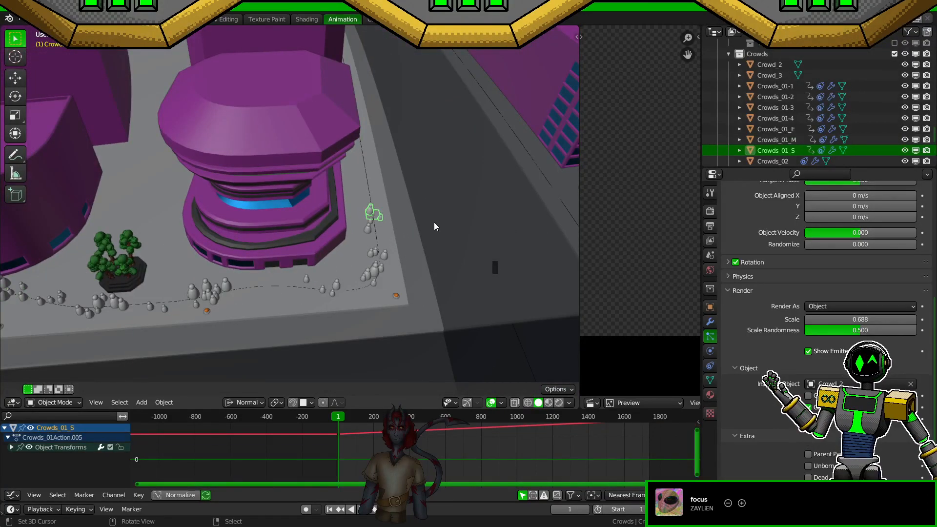
click(710, 321)
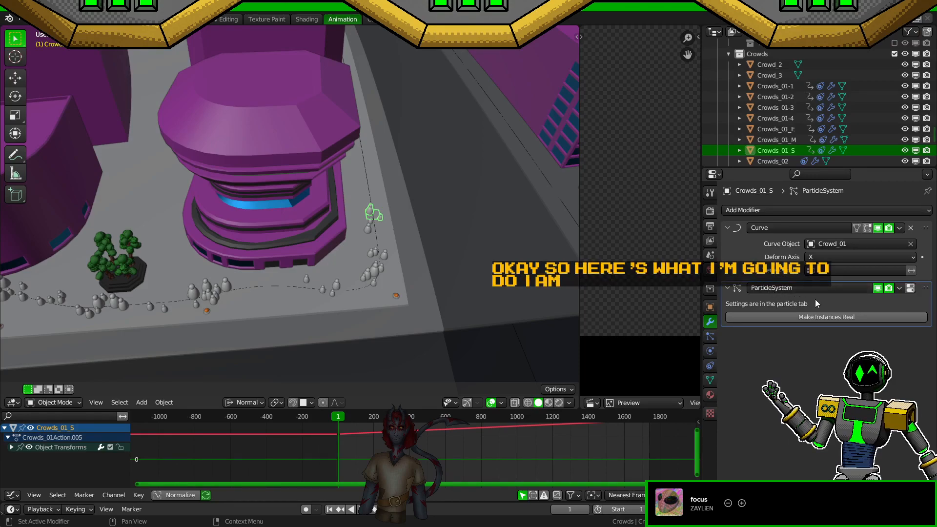
mouse_move(926, 288)
mouse_down()
mouse_move(922, 221)
mouse_move(926, 289)
mouse_up()
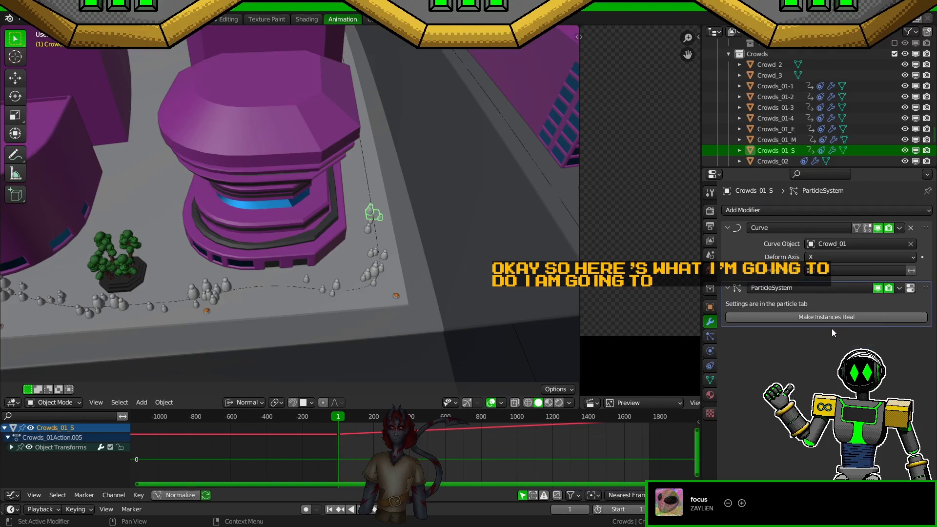
click(711, 337)
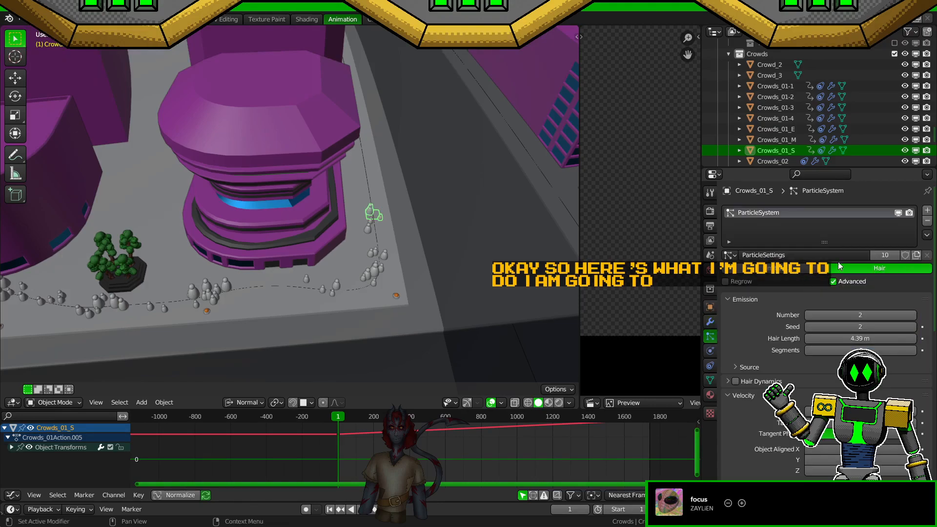
click(928, 236)
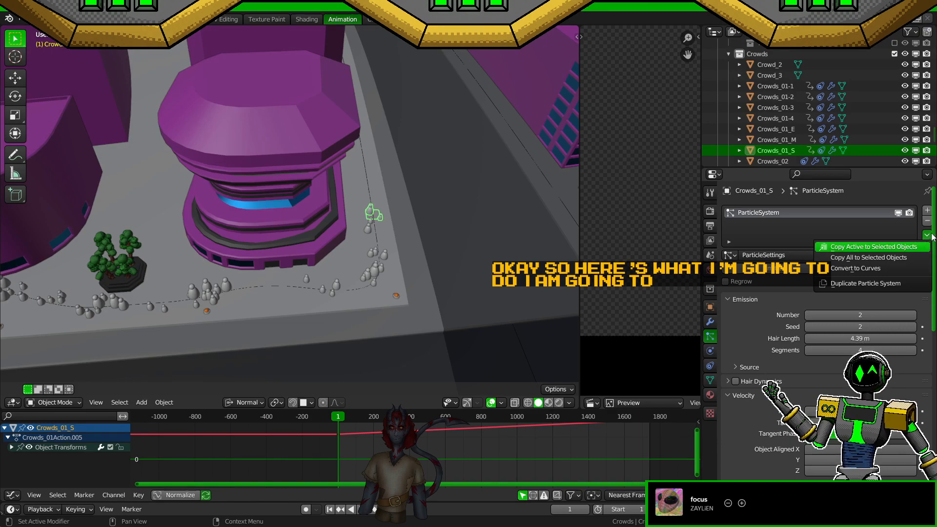
click(930, 235)
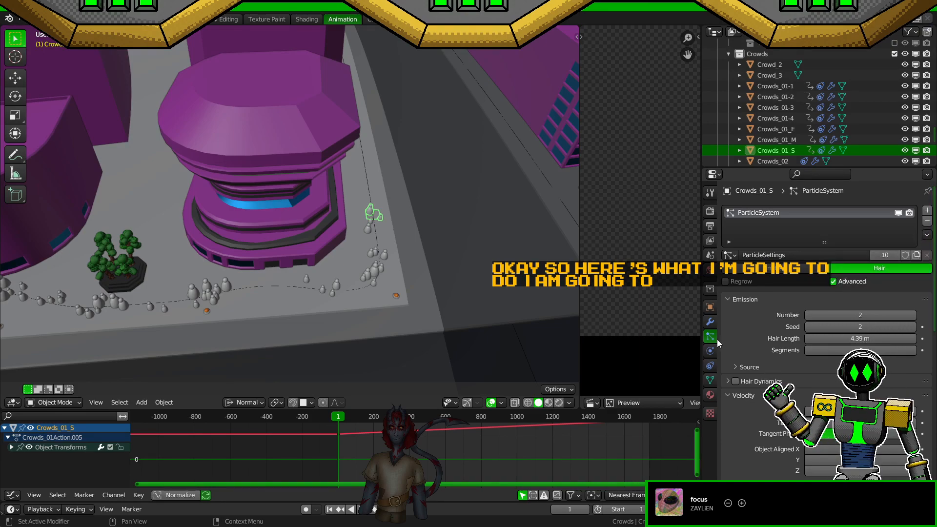
click(710, 321)
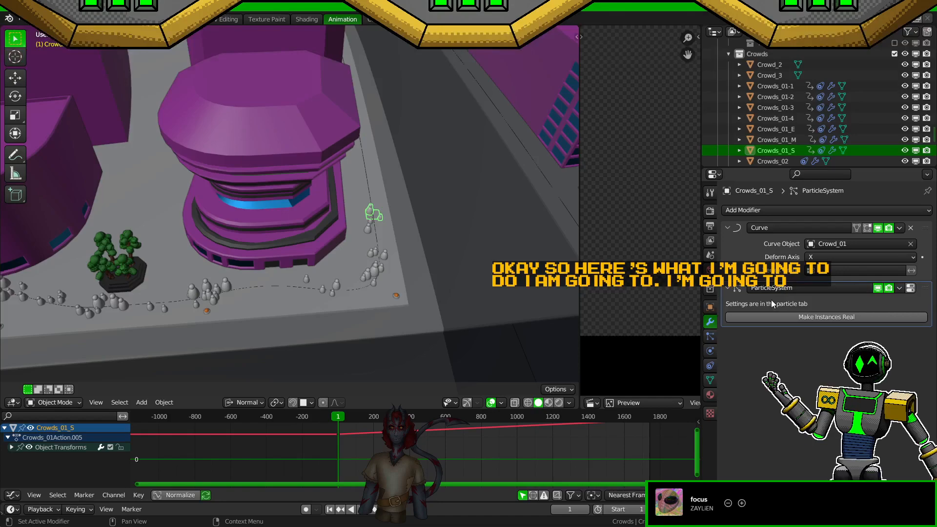
Step: Enable edit-mode and on-cage display for the Curve modifier of Crowds_01_S and move ParticleSystem above it in the stack
key(ctrl+a)
key(ctrl+z)
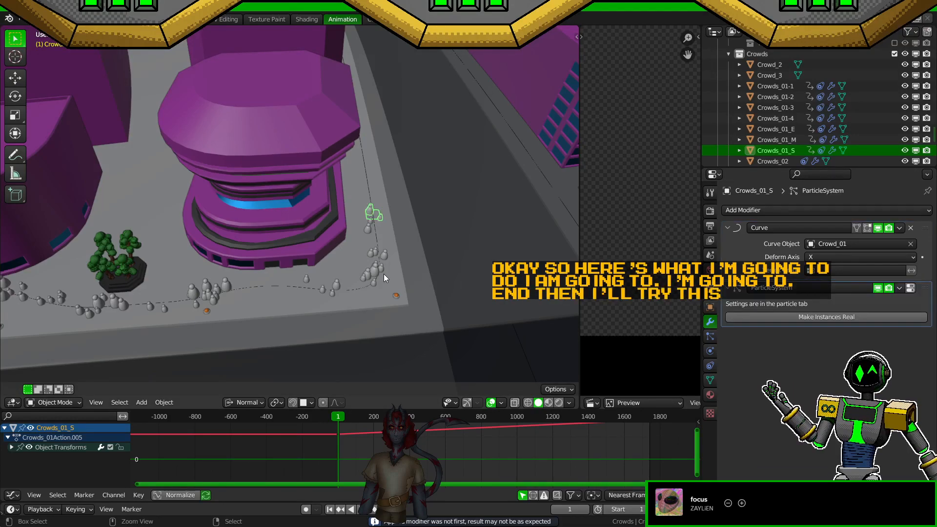
click(867, 228)
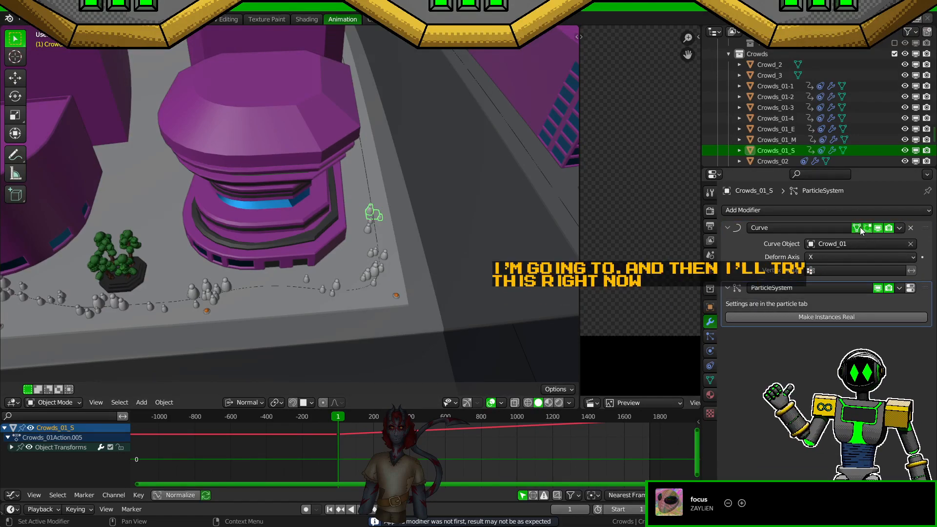
drag(926, 288, 926, 232)
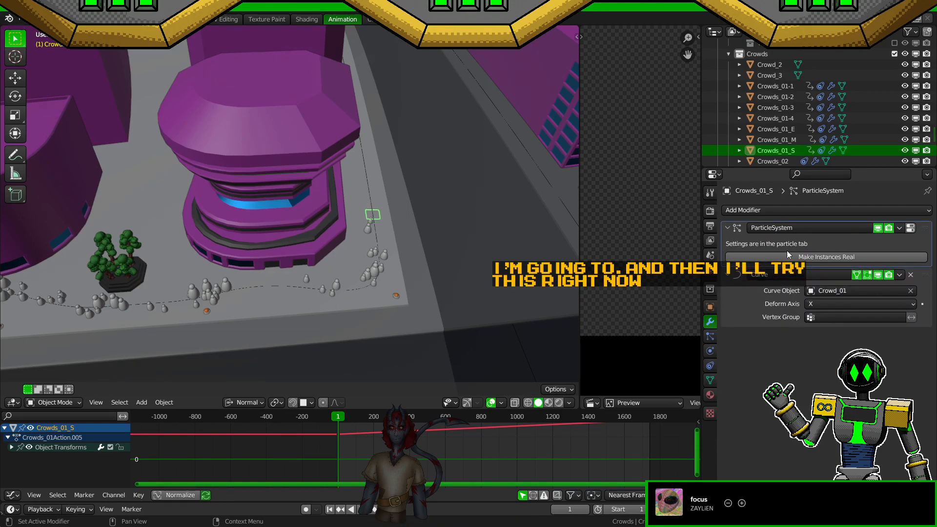
Step: Isolate Crowds_01_S in local view, check its particles' visibility, and turn off the Curve modifier's viewport display
key(KP_Divide)
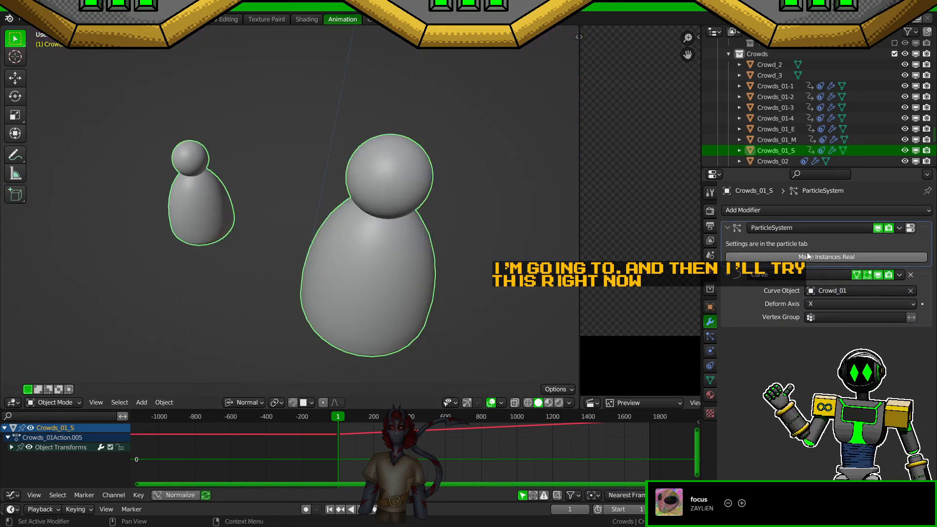
click(879, 228)
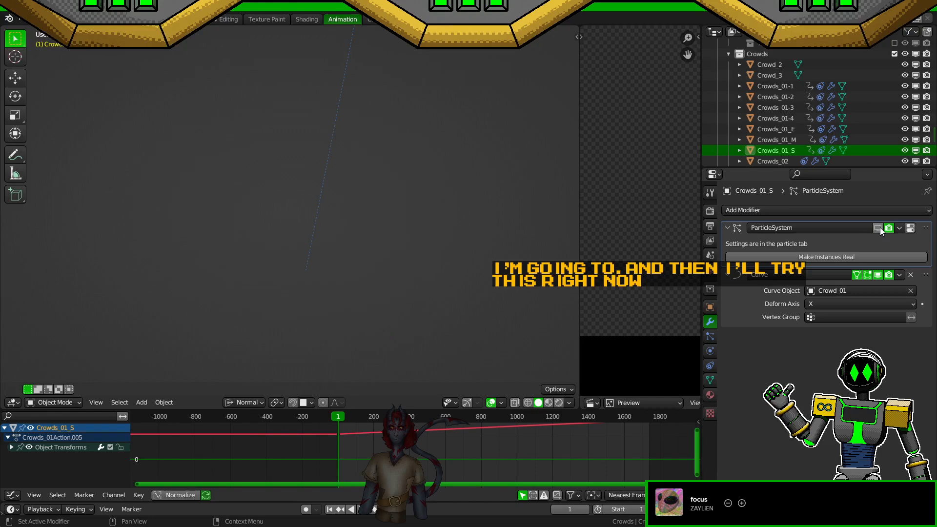
click(879, 228)
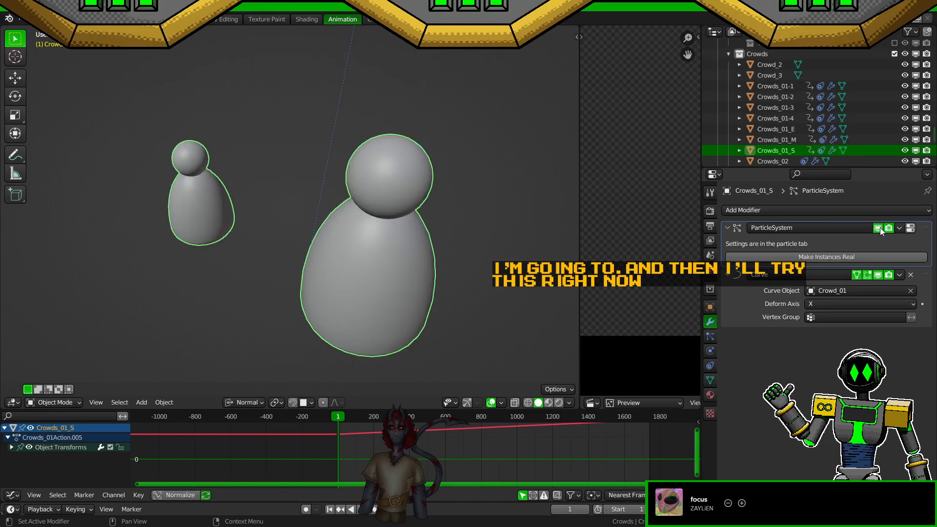
click(879, 275)
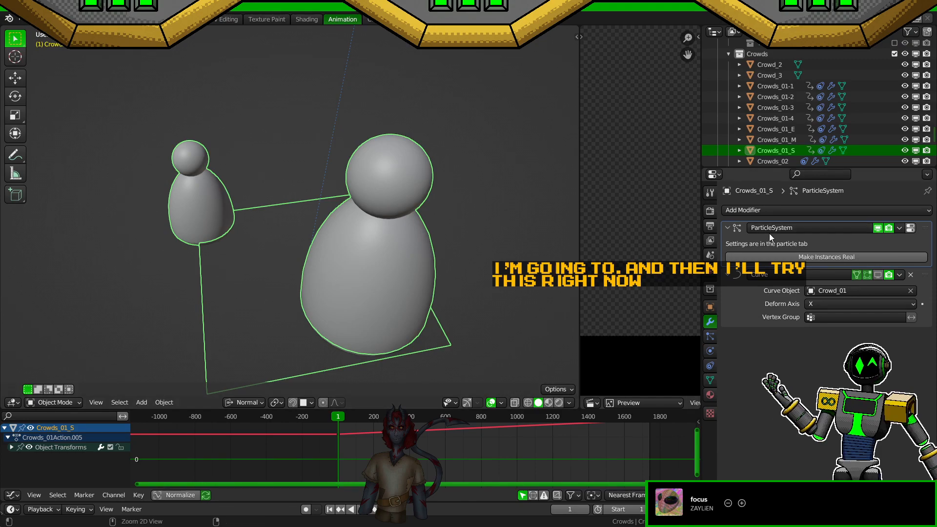
Step: Make the particle instances of Crowds_01_S real objects
key(ctrl+a)
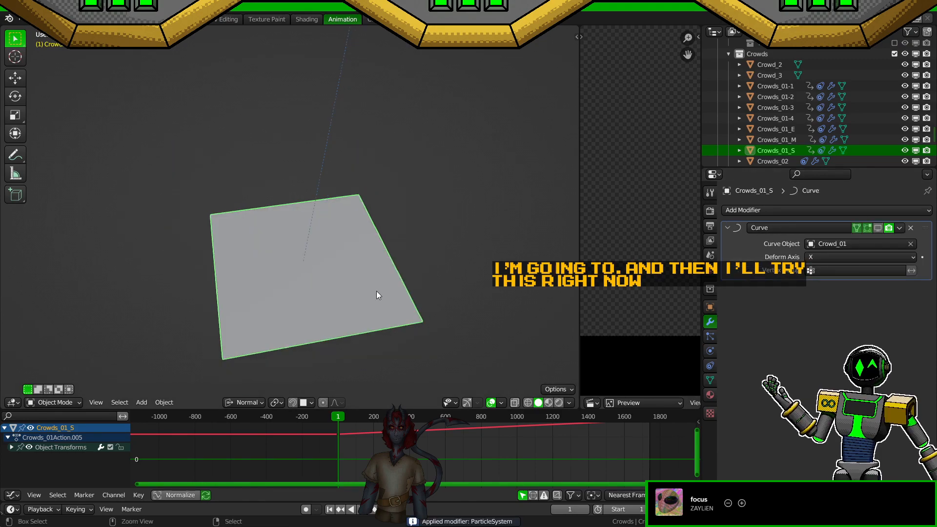
key(ctrl+z)
click(839, 256)
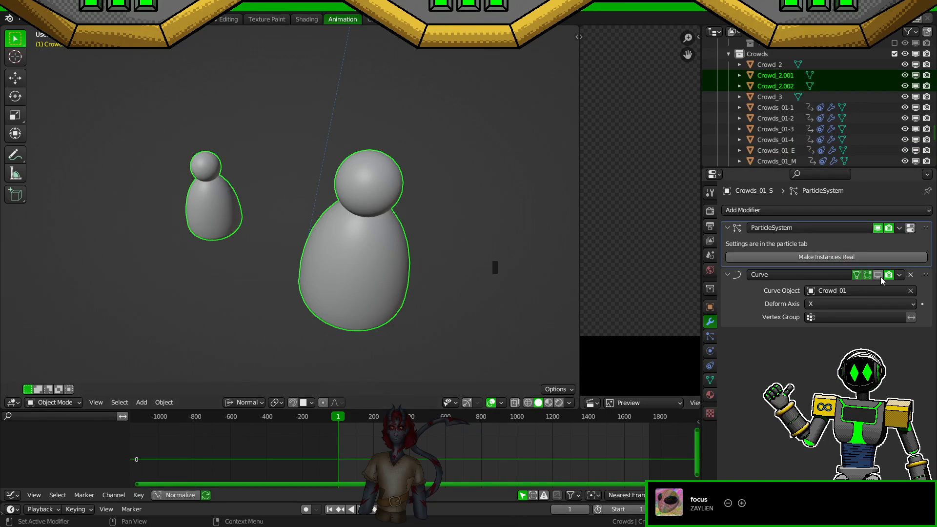
Step: Undo and redo the instance conversion to compare the real figures with the Crowds_01_S particle emitter
click(382, 266)
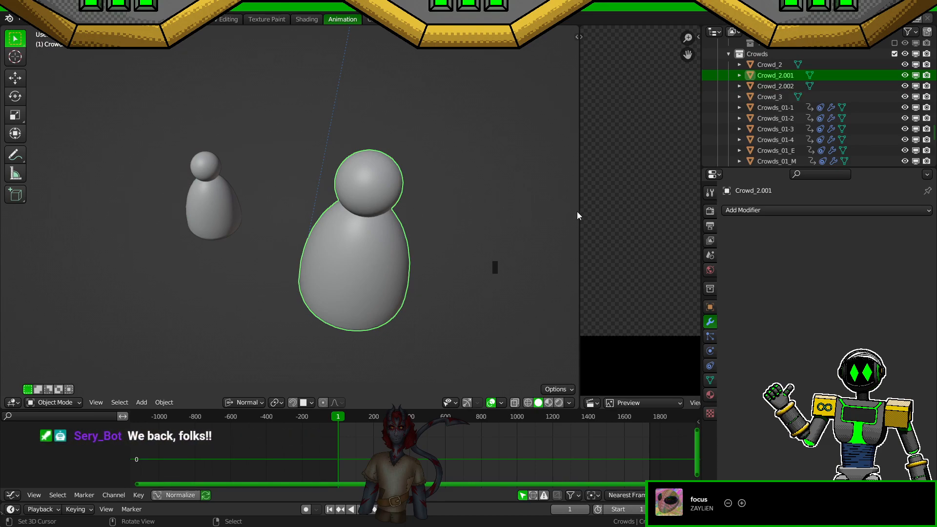
key(ctrl+z)
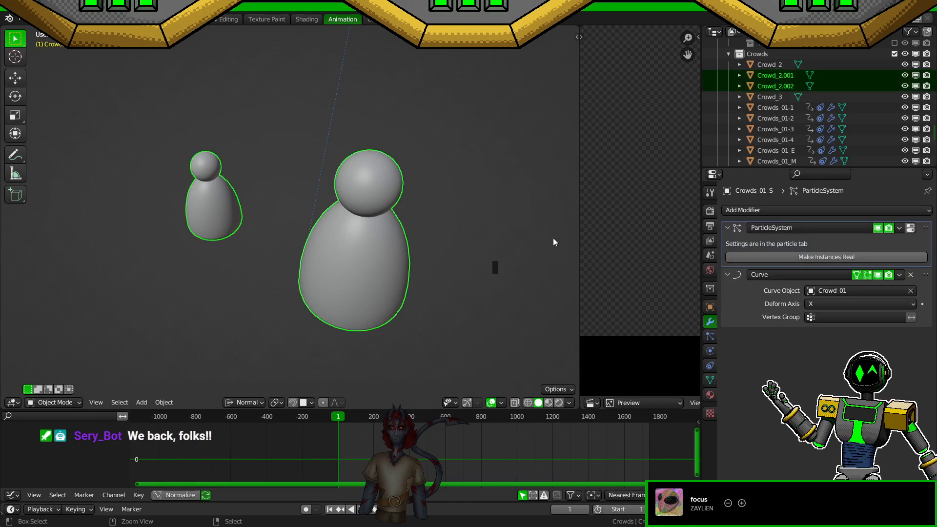
key(ctrl+z)
key(ctrl+shift+z)
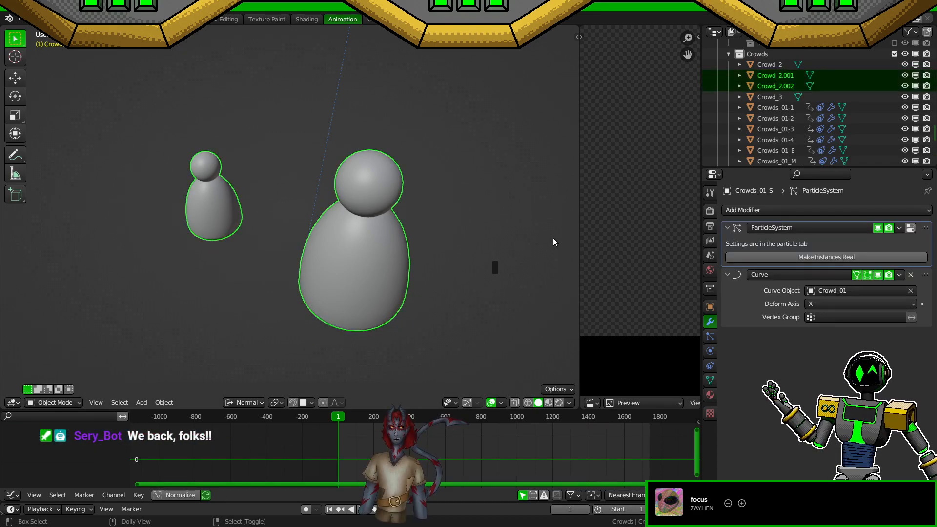
key(ctrl+z)
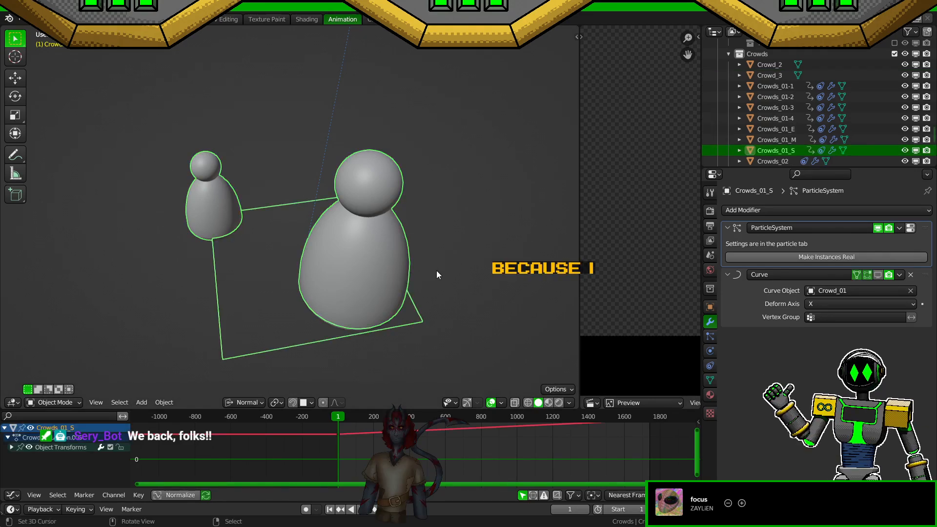
key(ctrl+shift+z)
Step: Rename the object Crowd_2.001 as Crowd_2_S
scroll(805, 129, down, 2)
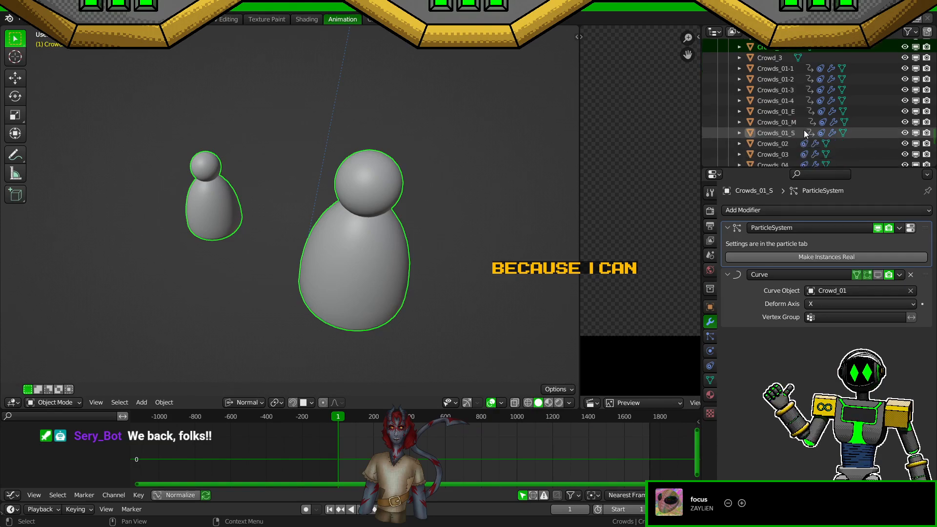
double_click(784, 56)
scroll(784, 60, up, 4)
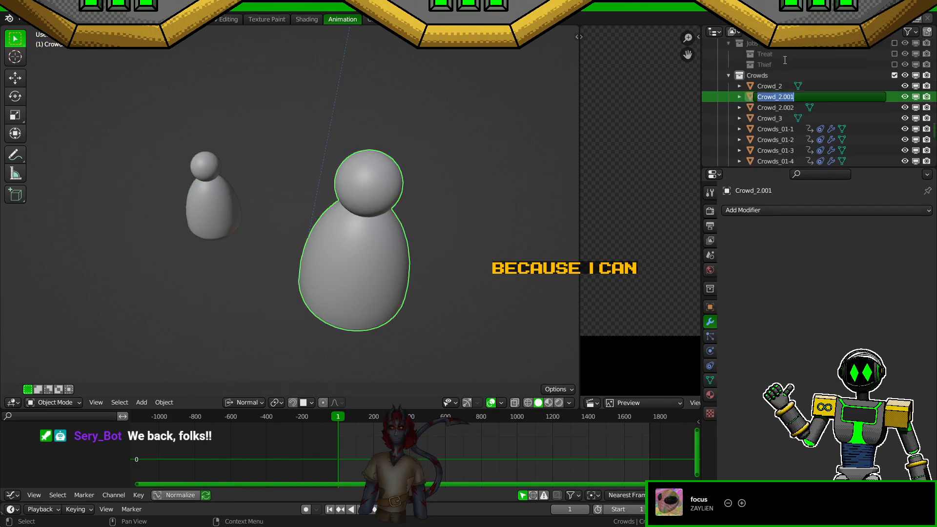
key(shift+Left)
key(shift+Left)
key(shift+Left)
key(shift+Left)
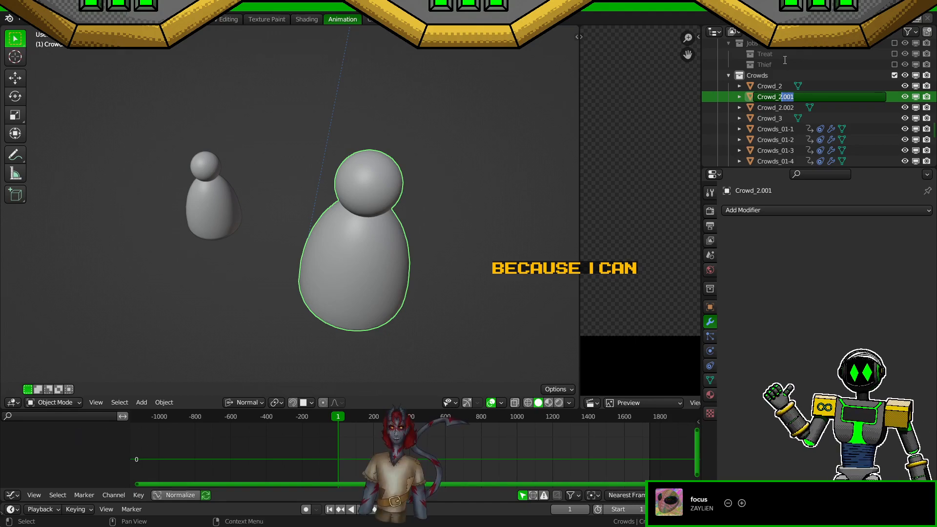
key(BackSpace)
text(_star)
key(BackSpace)
key(BackSpace)
key(BackSpace)
key(BackSpace)
text(S)
key(Return)
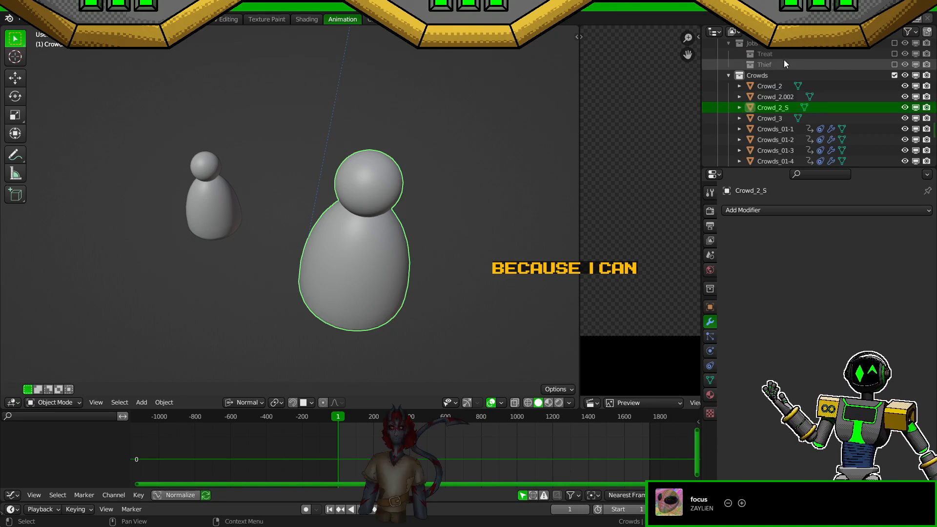
Step: Join Crowd_2.002 into Crowd_2_S and save the file
double_click(784, 96)
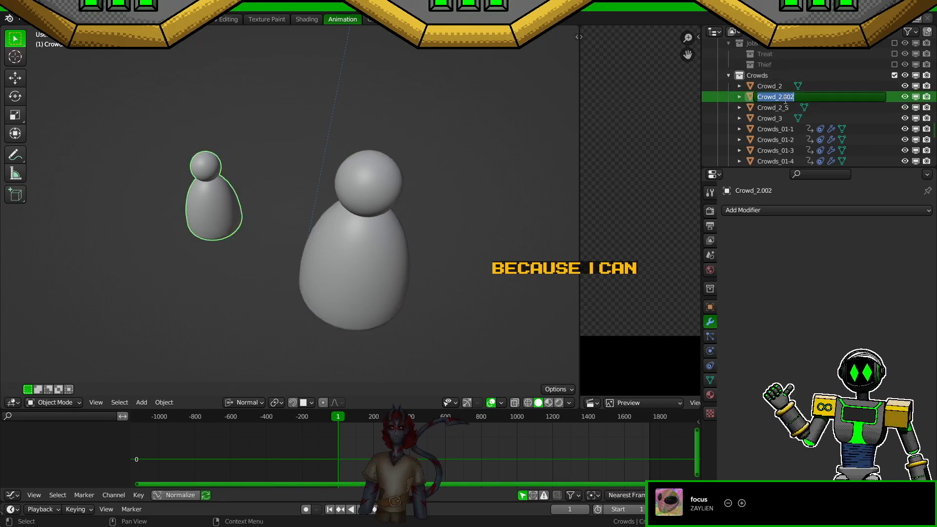
key(Return)
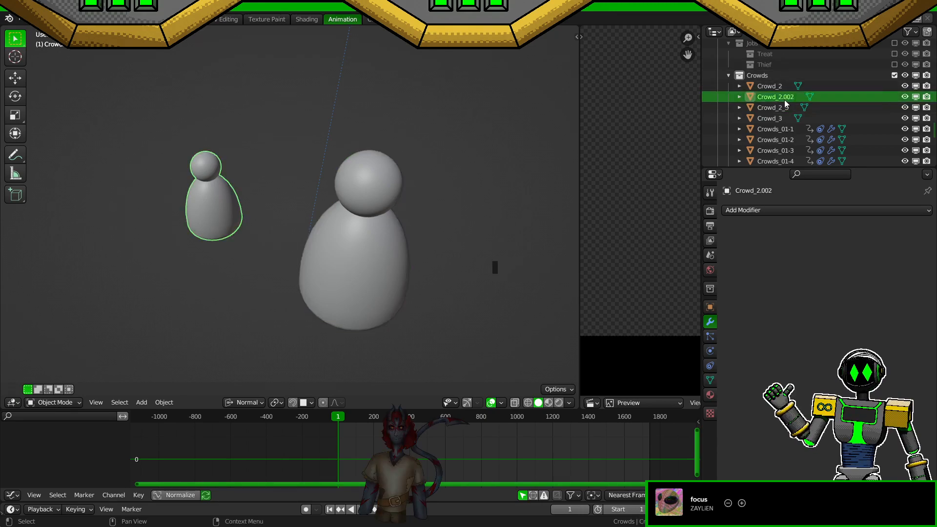
shift+click(348, 242)
key(ctrl+j)
key(ctrl+s)
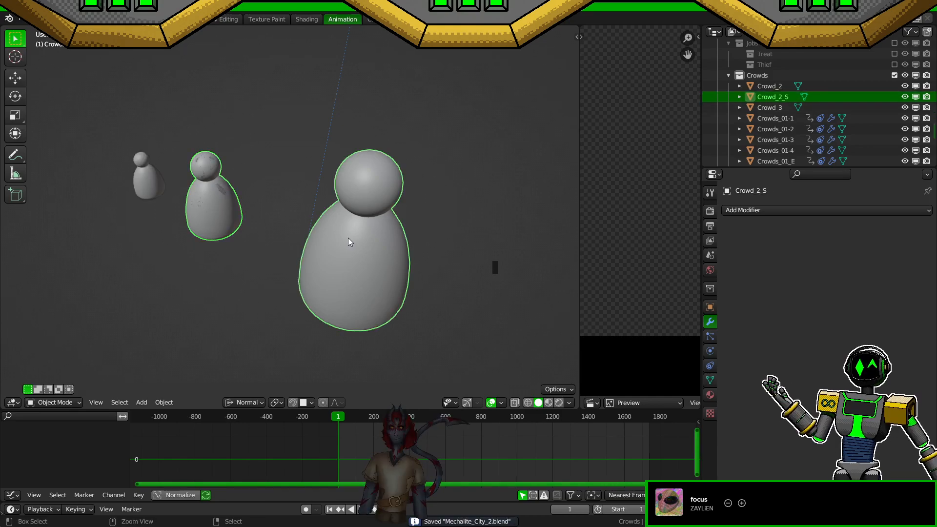
Step: Select Crowds_01_S and Crowd_2_S in turn and try moving a figure to tell the overlapping ones apart
click(151, 183)
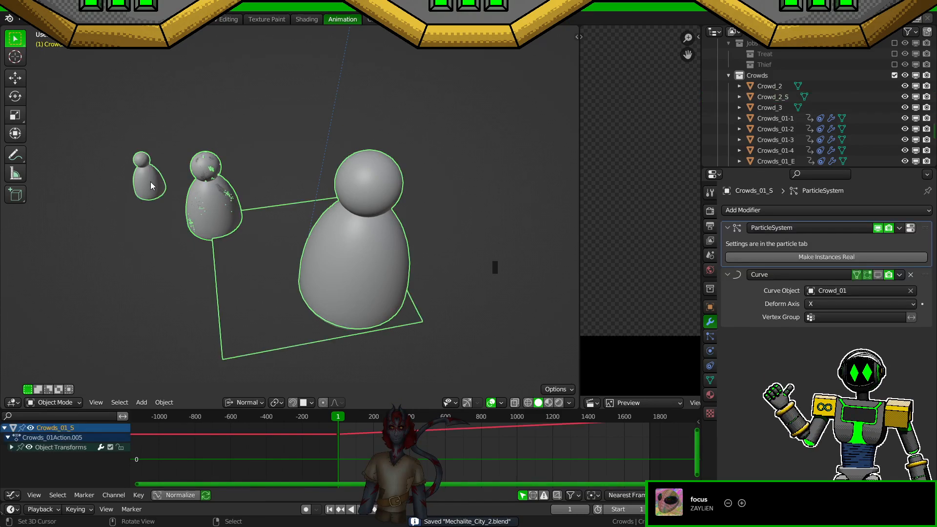
key(KP_Decimal)
key(g)
right_click(364, 241)
click(365, 242)
scroll(809, 100, up, 3)
scroll(810, 113, down, 4)
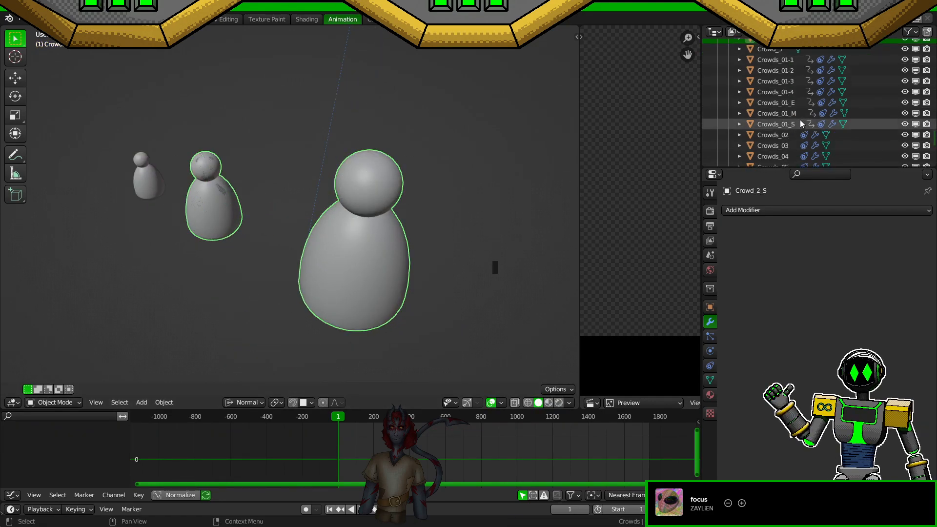
Step: Select the Crowds_01_S emitter and examine its transform values, Follow Path constraint and modifier stack
click(153, 191)
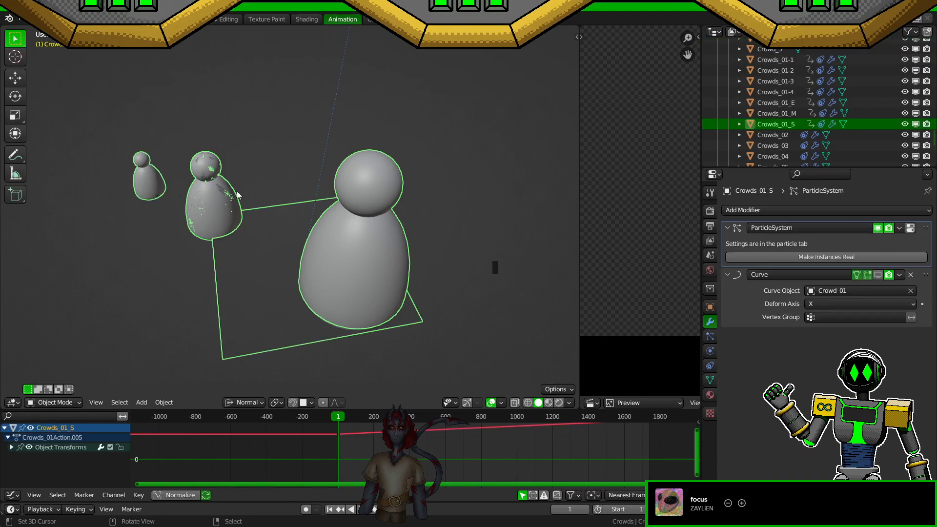
key(s)
key(Escape)
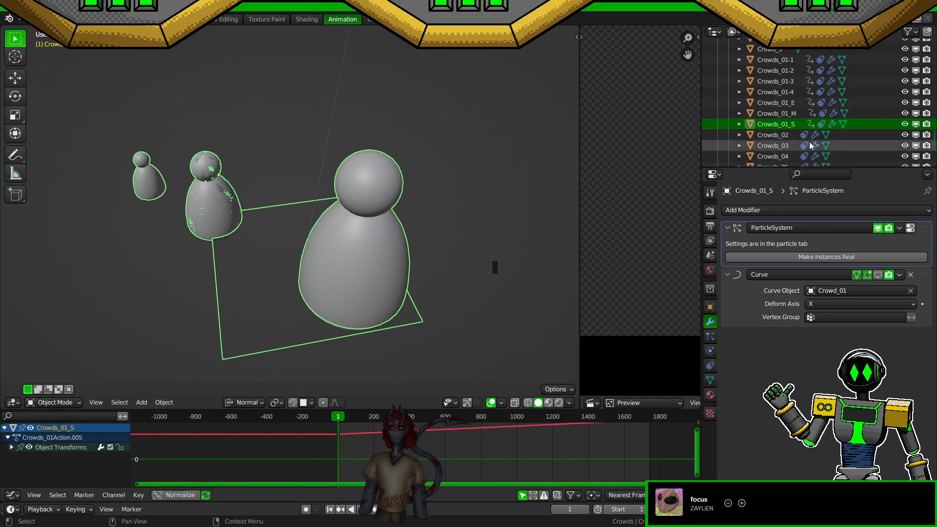
key(Tab)
key(Tab)
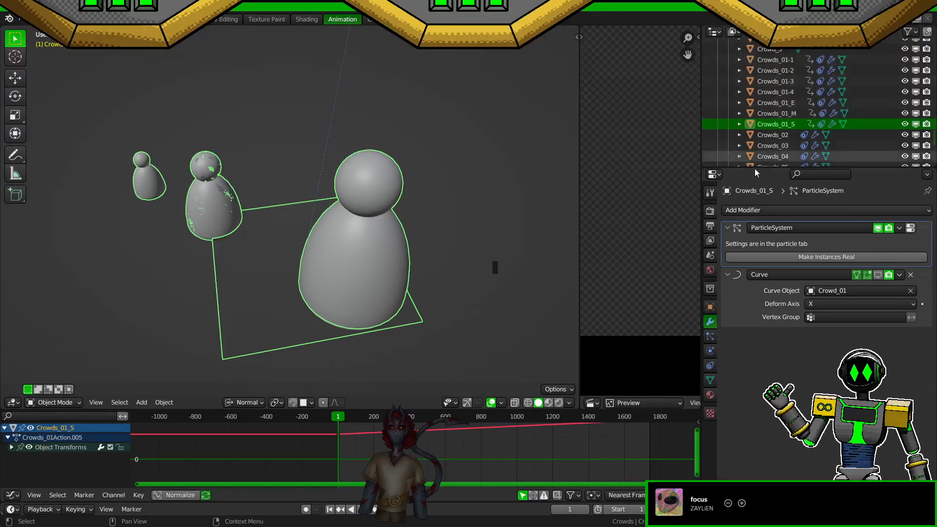
click(710, 307)
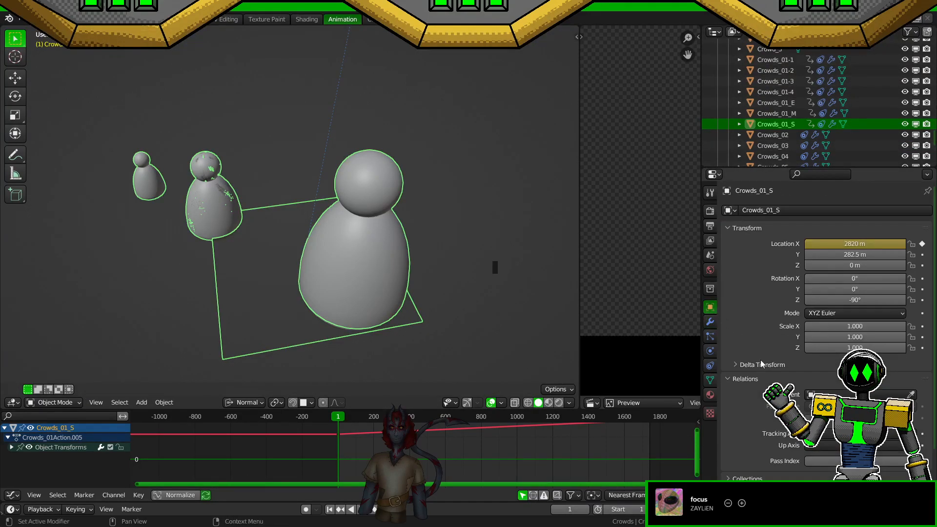
click(710, 367)
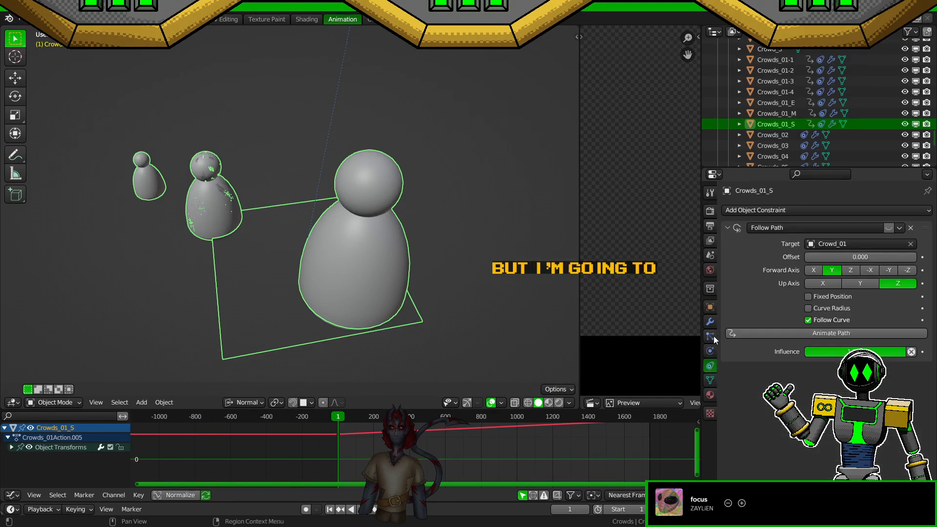
click(711, 323)
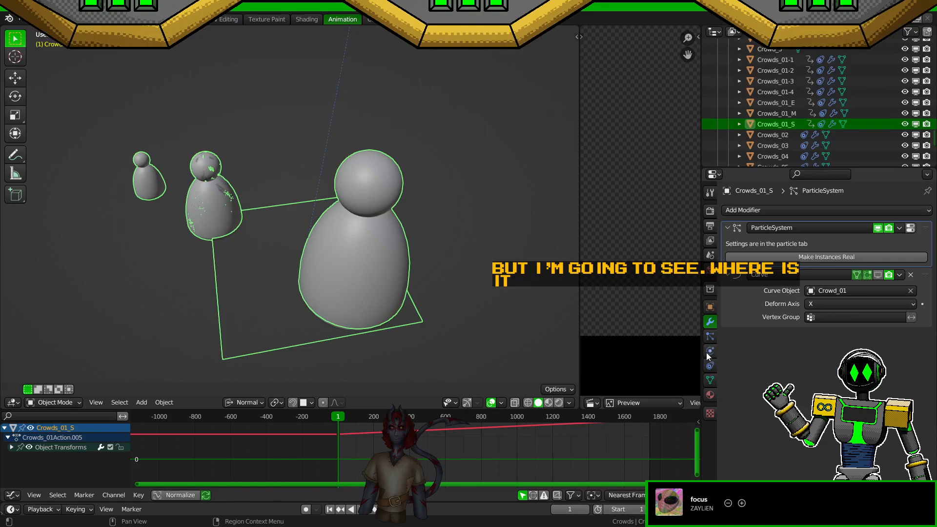
Step: Remove the particle system from Crowds_01_S and save the file
click(711, 337)
click(927, 222)
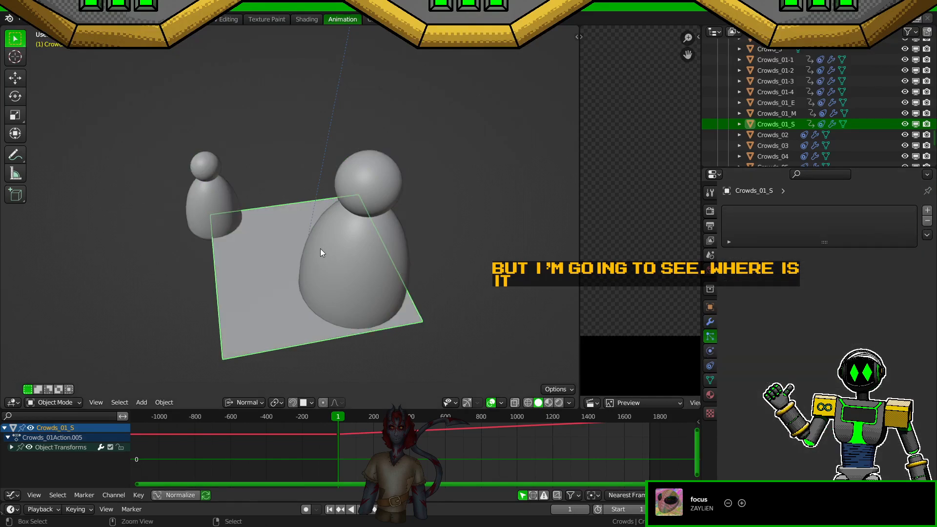
key(ctrl+s)
click(212, 191)
click(270, 273)
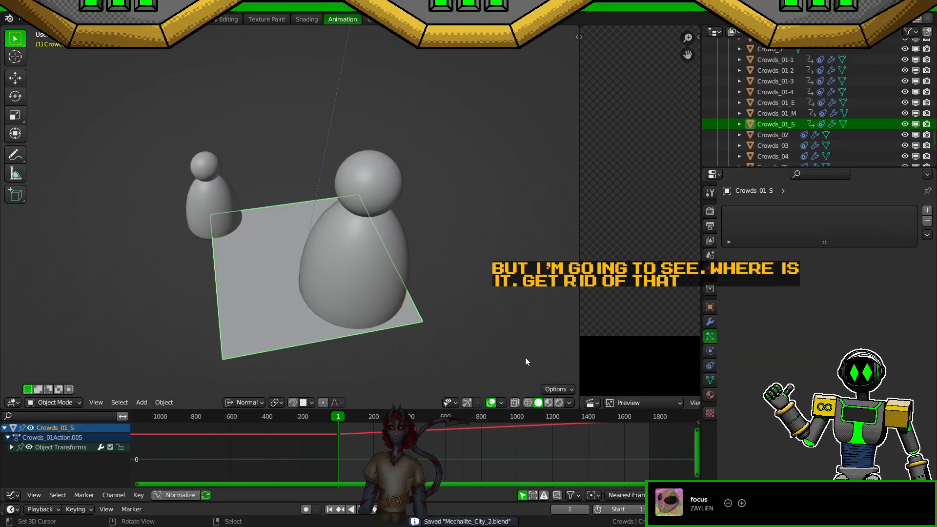
Step: Join Crowd_2_S into the Crowds_01_S plane and check the combined object's modifiers
click(222, 206)
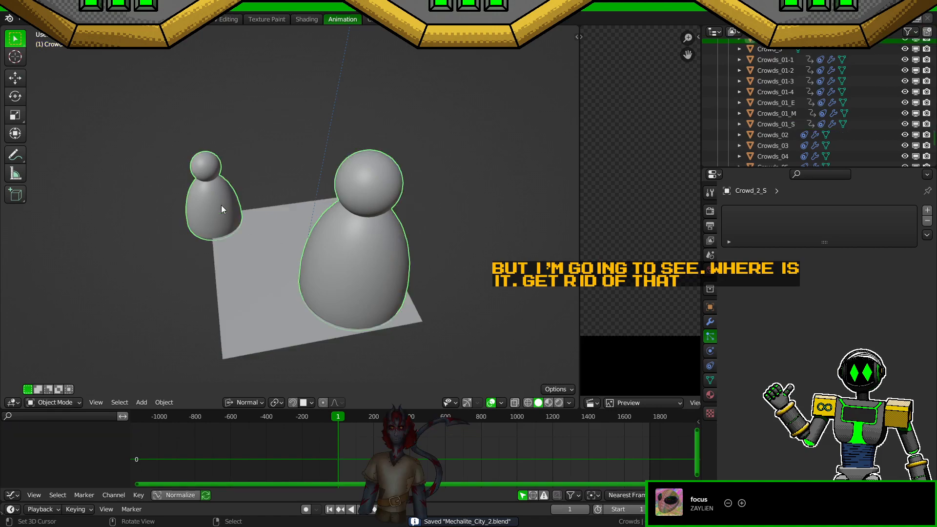
shift+click(257, 284)
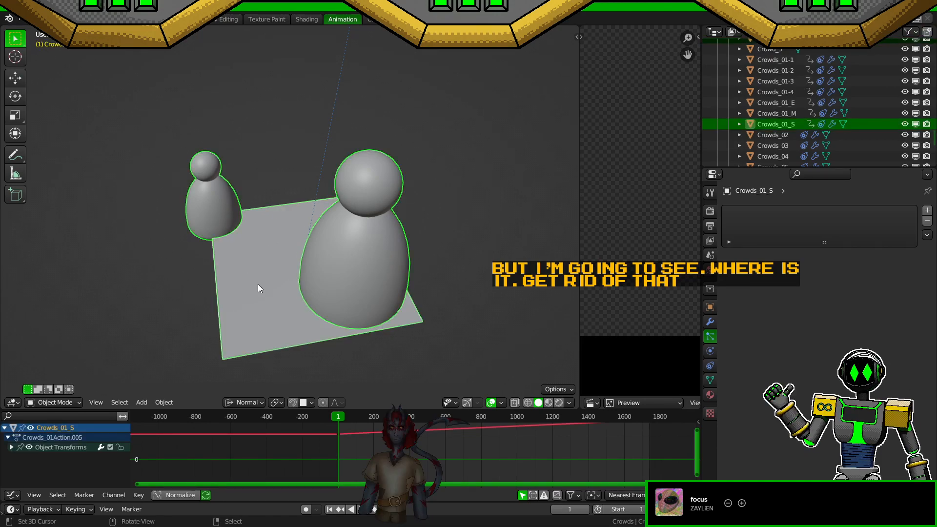
key(ctrl+j)
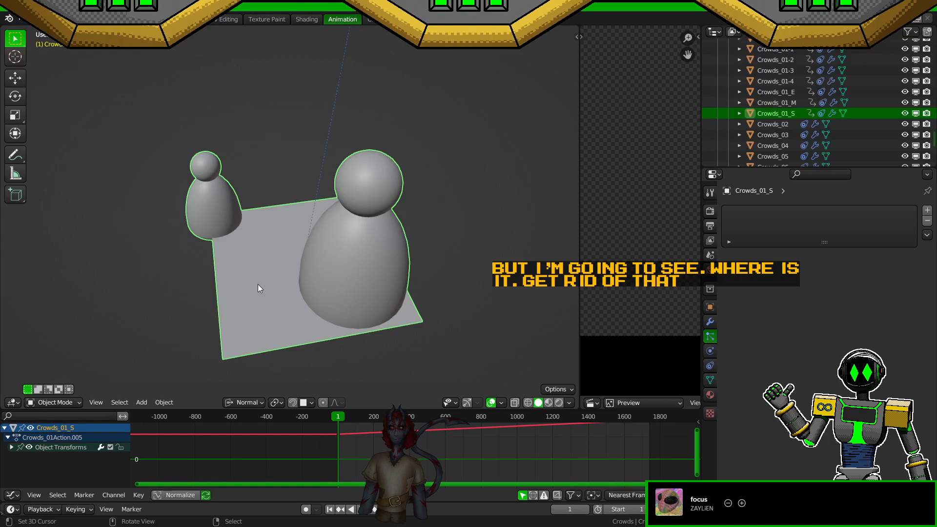
click(712, 323)
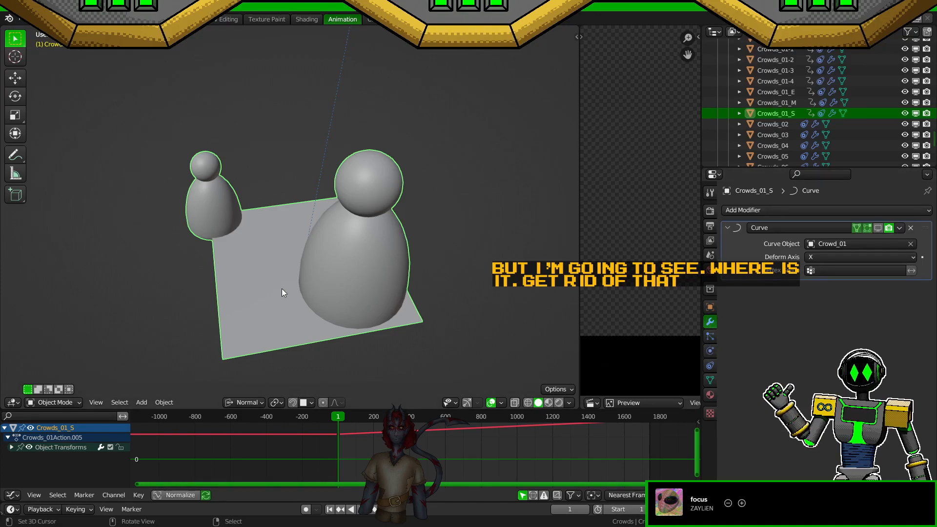
Step: Try selecting the plane's linked geometry within the joined Crowds_01_S mesh, and undo the join
key(Tab)
click(217, 276)
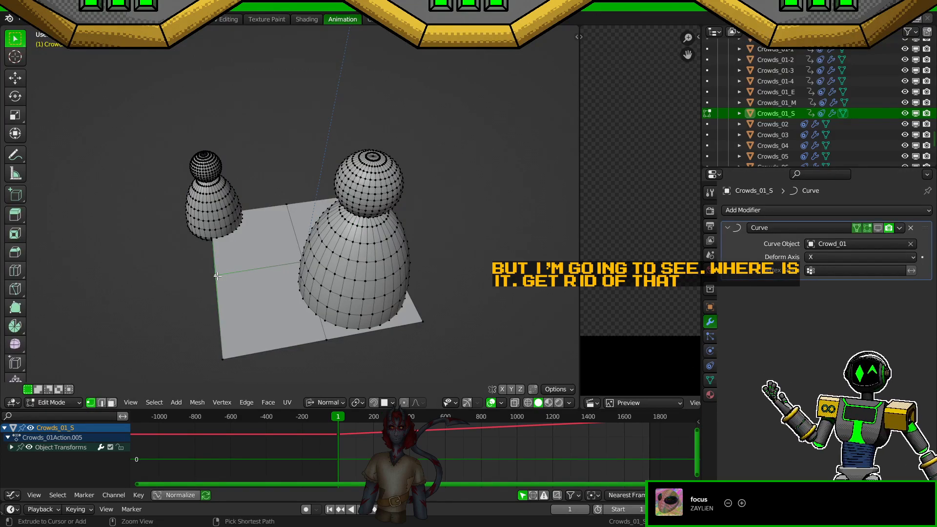
key(ctrl+l)
key(alt+a)
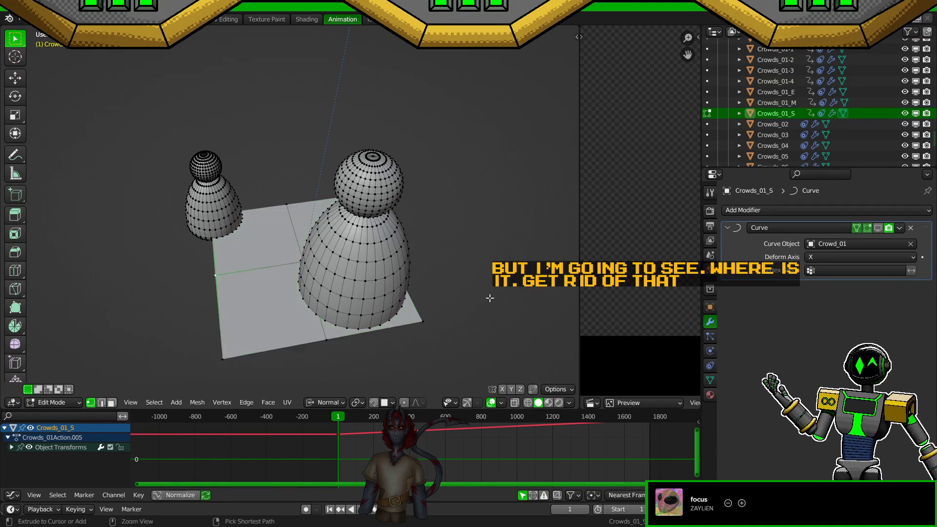
key(a)
key(Tab)
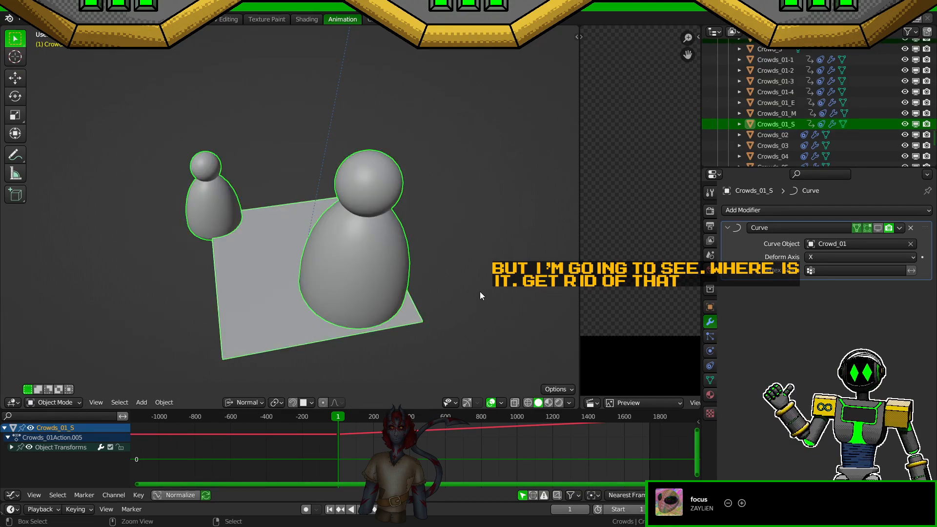
Step: Parent the two crowd figures to the Crowds_01_S plane using the Object option and save the file
key(ctrl+p)
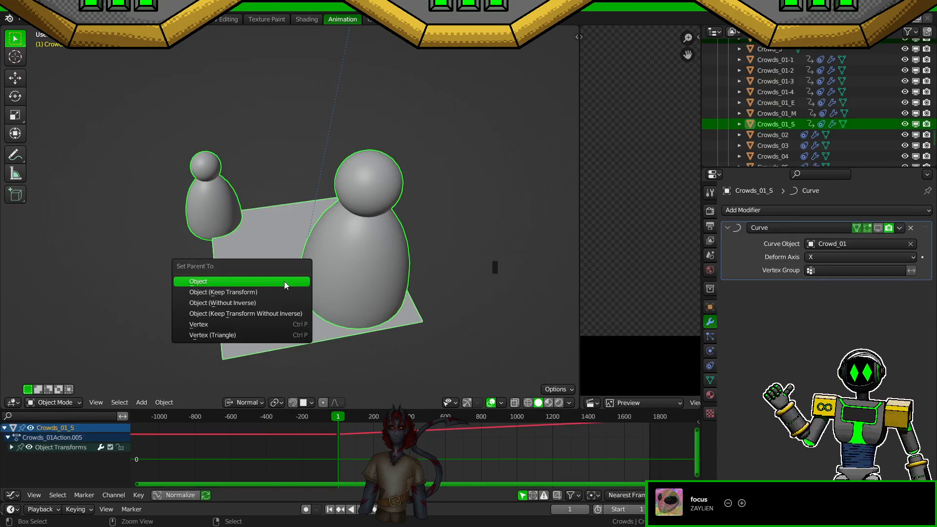
click(284, 281)
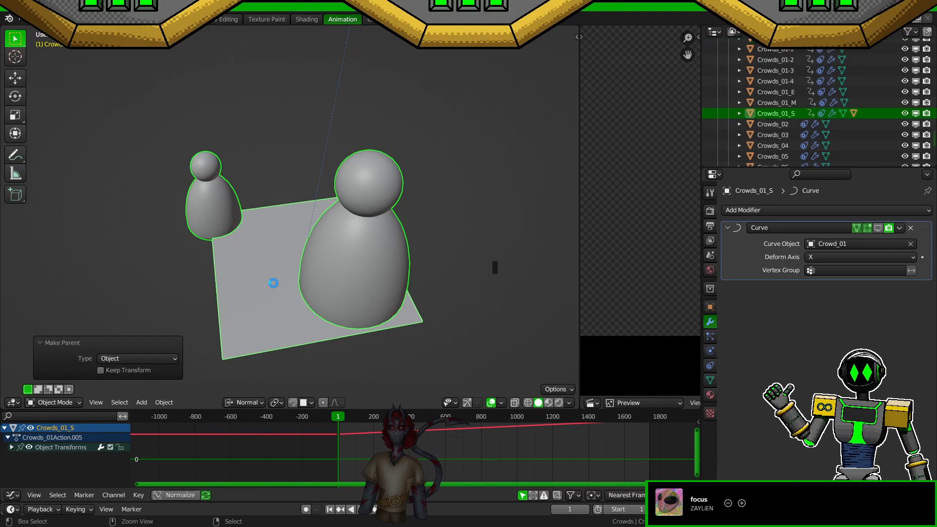
click(273, 283)
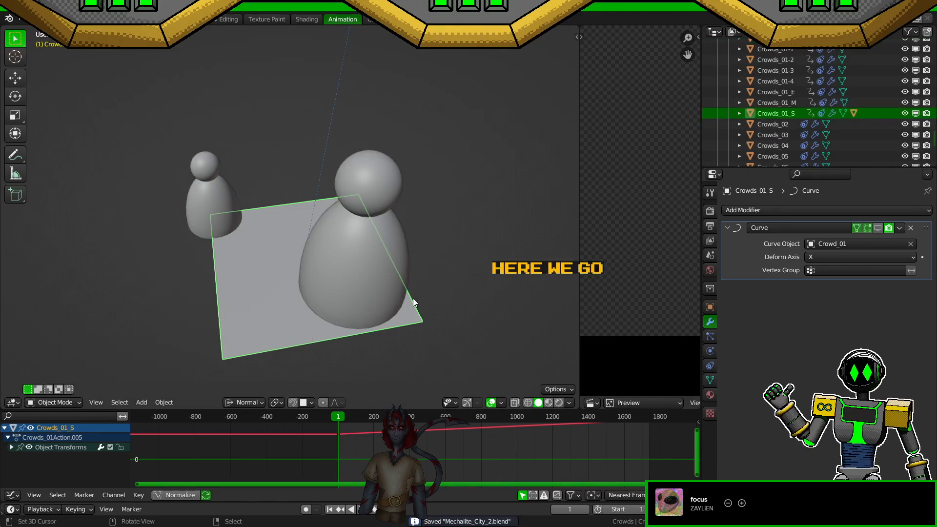
Step: Delete all vertices of the Crowds_01_S plane and return to Object Mode
key(Tab)
key(x)
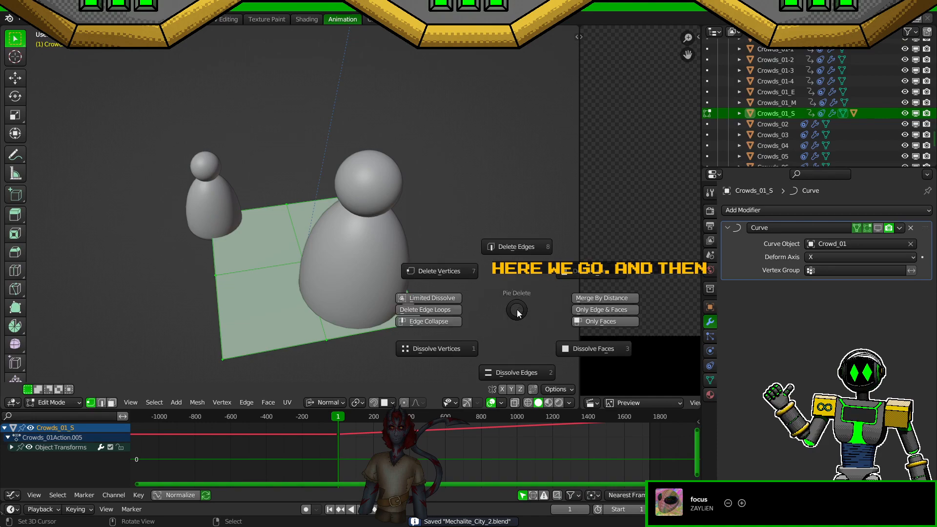
click(468, 274)
key(Tab)
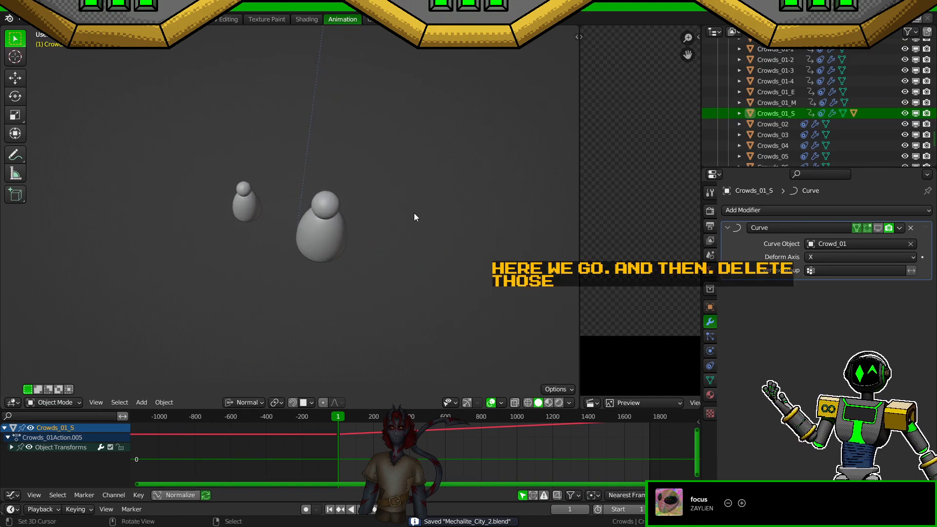
Step: Show the Curve modifier of Crowds_01_S in the viewport and examine the two crowd figures
key(KP_0)
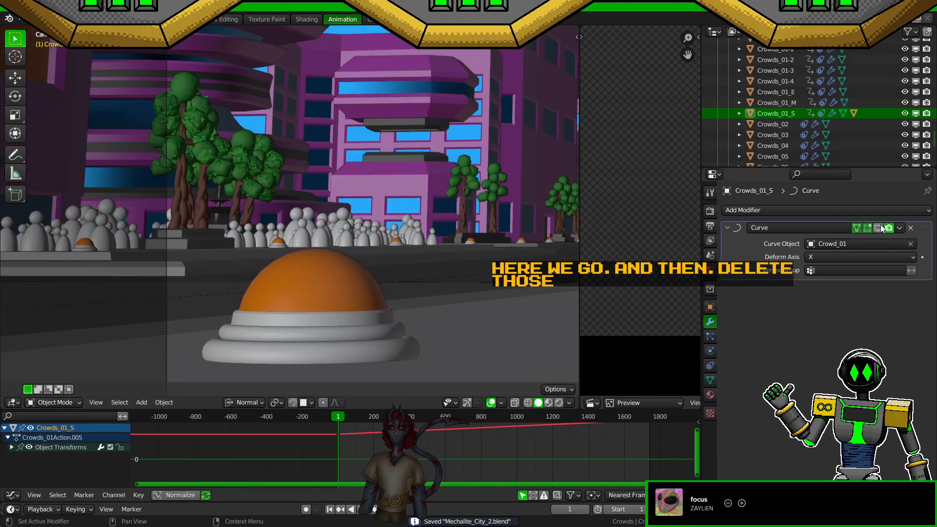
middle_drag(445, 198, 373, 251)
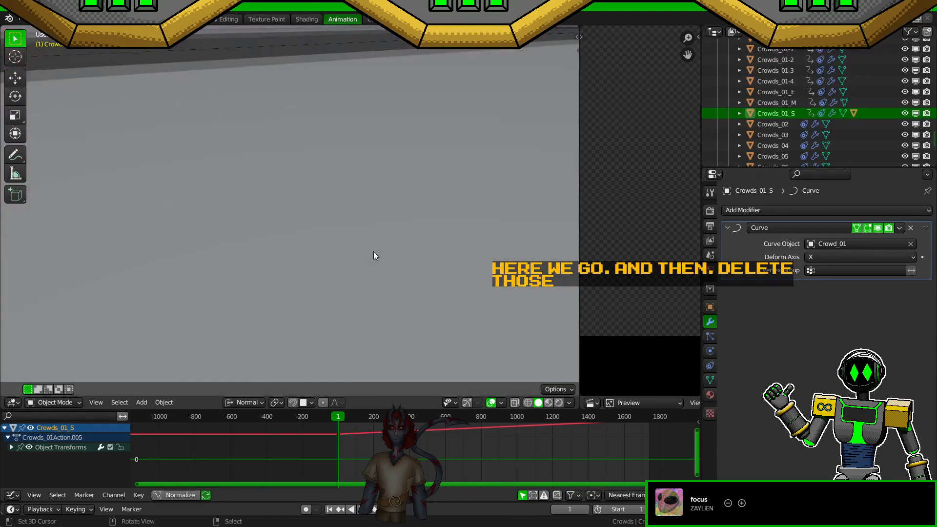
key(KP_Decimal)
scroll(373, 244, down, 4)
scroll(376, 232, down, 6)
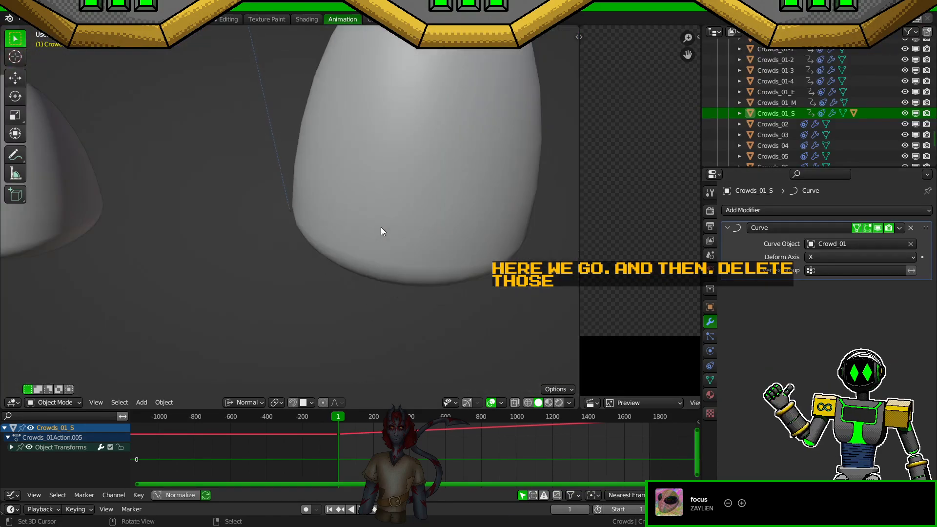
middle_drag(378, 222, 413, 201)
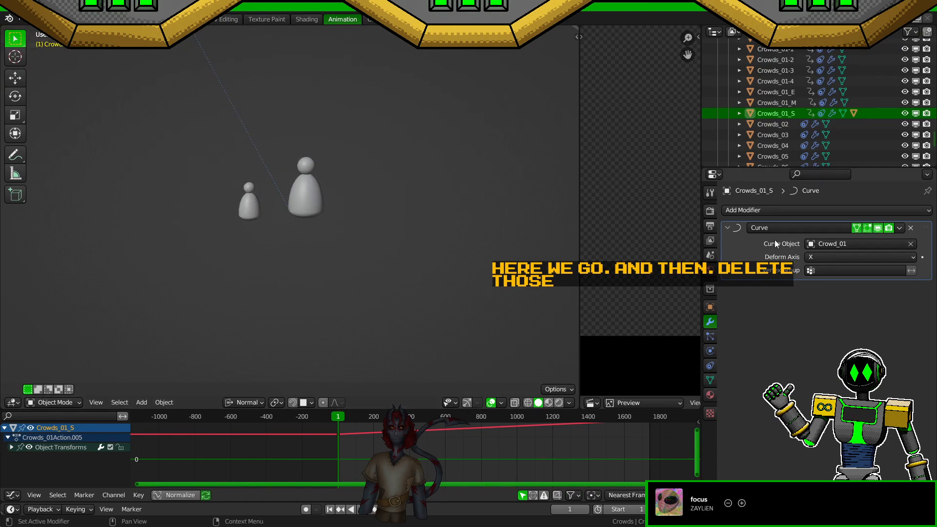
Step: Select all geometry of the Crowds_01_S plane in Edit Mode and save the file
key(Tab)
key(a)
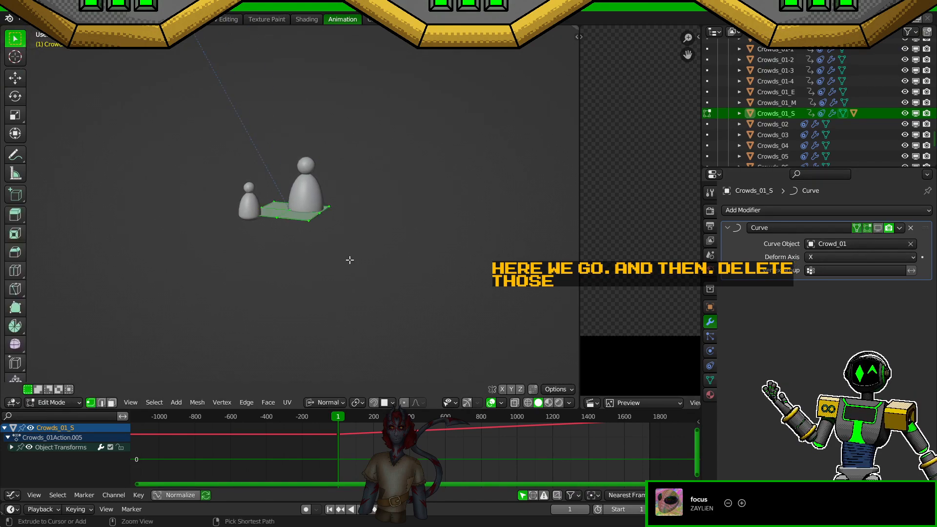
middle_drag(349, 260, 371, 280)
key(ctrl+s)
Step: Toggle the Follow Path constraint of Crowds_01_S on and off to compare the plane's placement
click(710, 380)
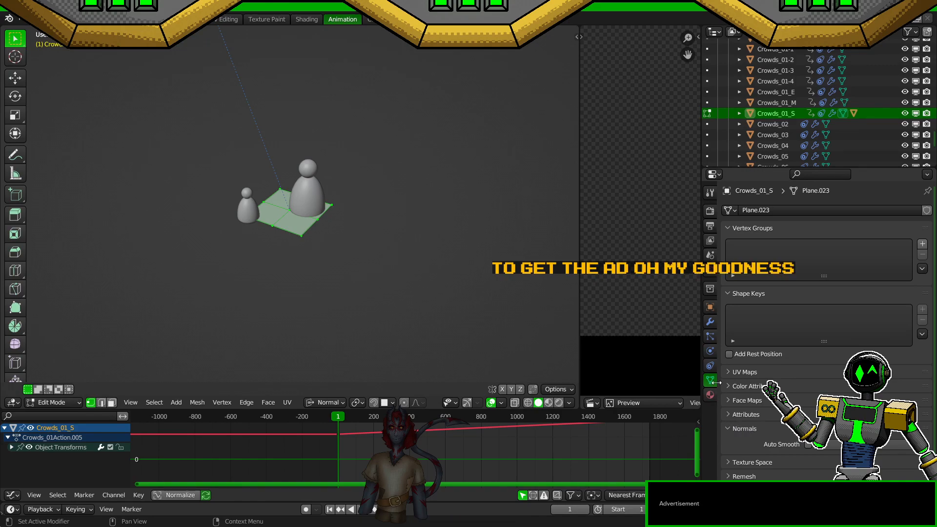
scroll(761, 403, down, 1)
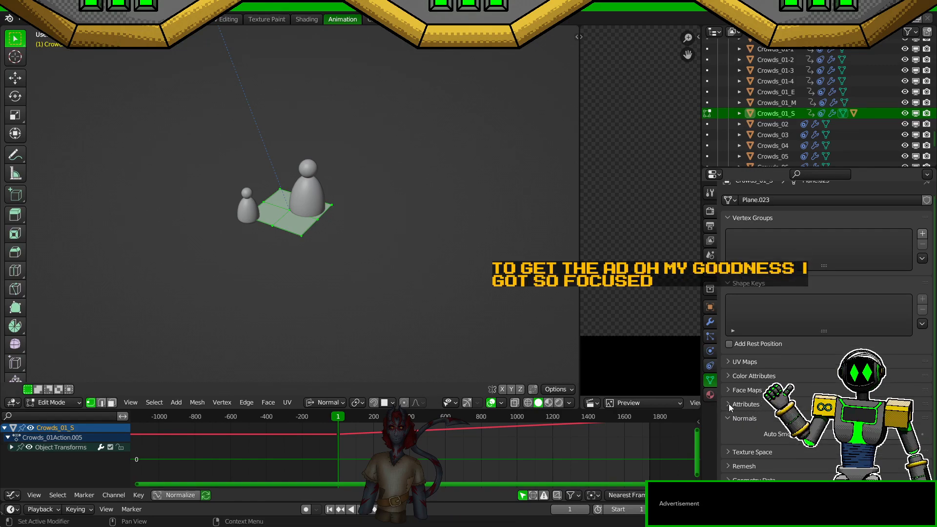
click(711, 366)
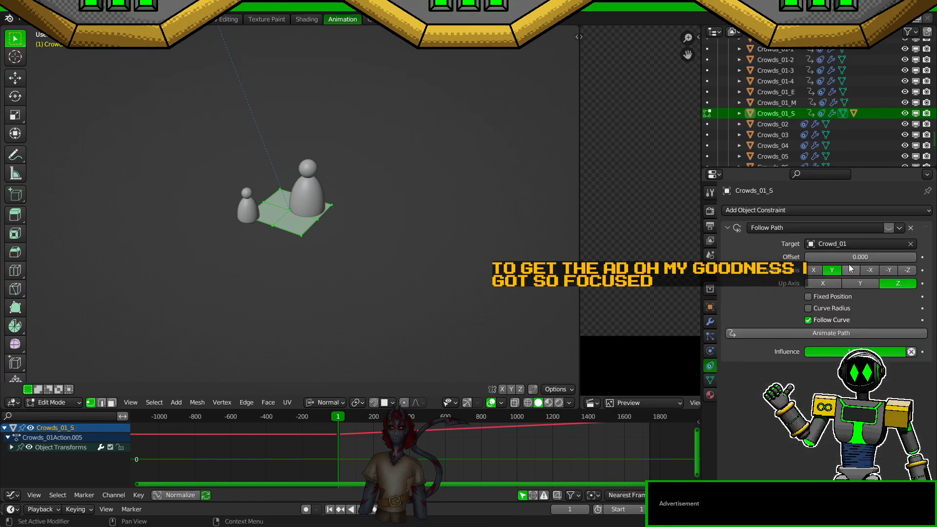
click(889, 230)
click(889, 230)
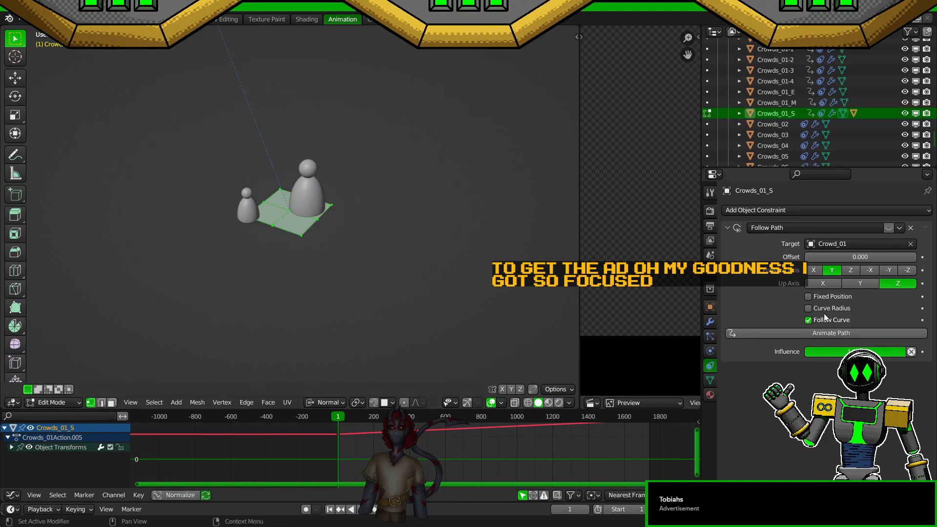
click(889, 228)
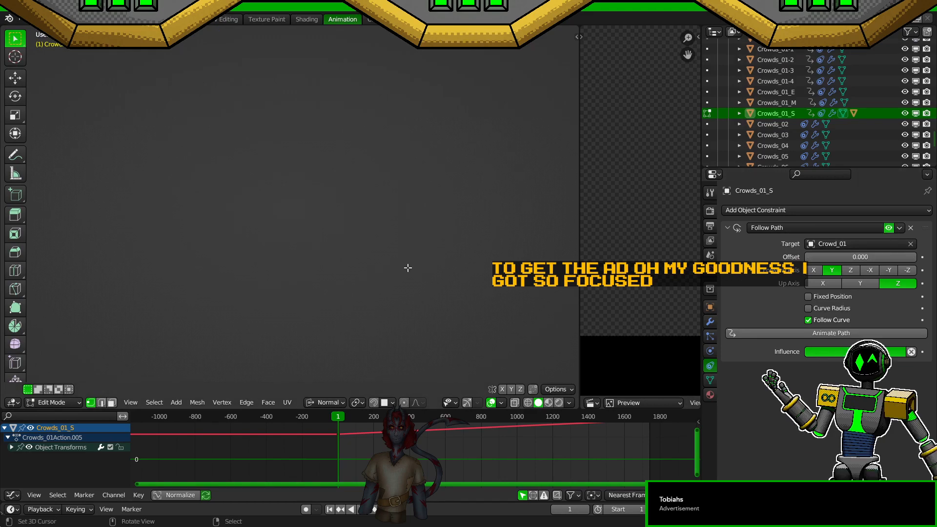
key(KP_Decimal)
scroll(391, 283, down, 5)
scroll(390, 283, down, 5)
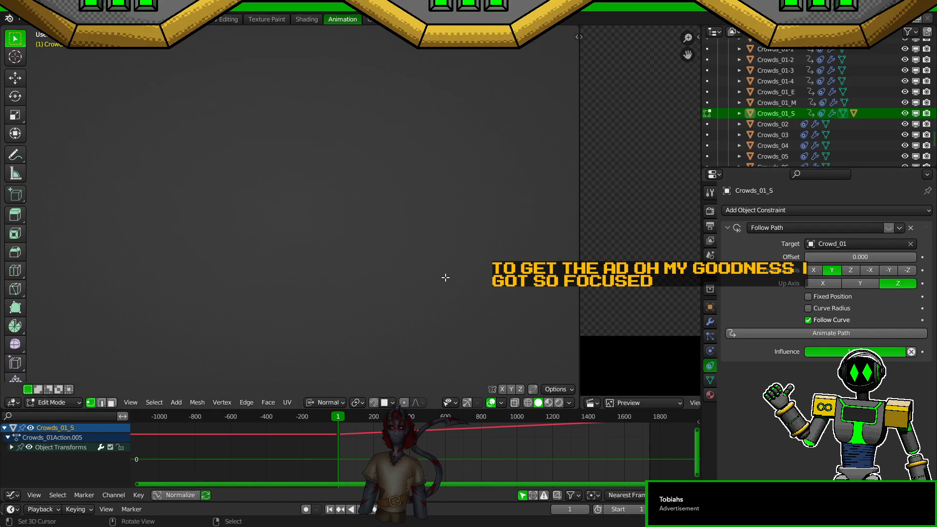
key(KP_Decimal)
Step: Save the file, show the Curve modifier's effect on Crowds_01_S in the viewport and leave Edit Mode
key(ctrl+s)
click(711, 322)
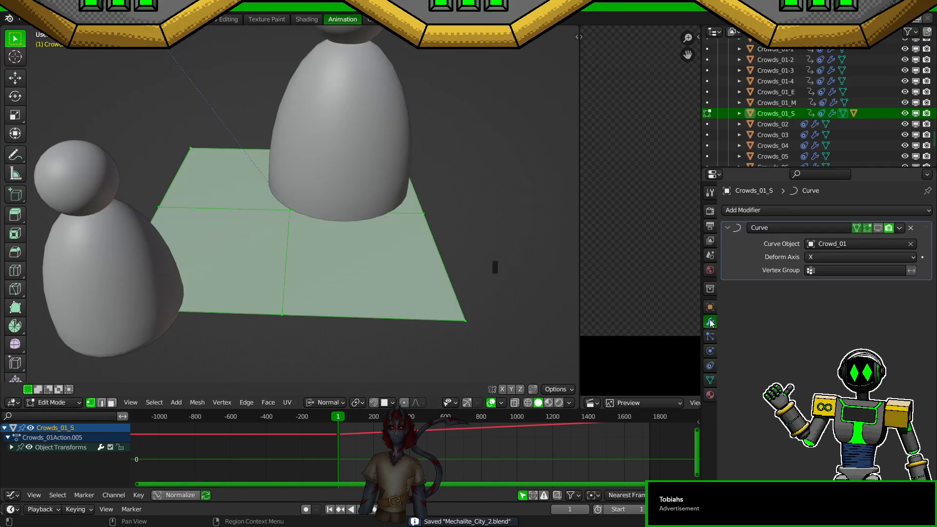
click(878, 228)
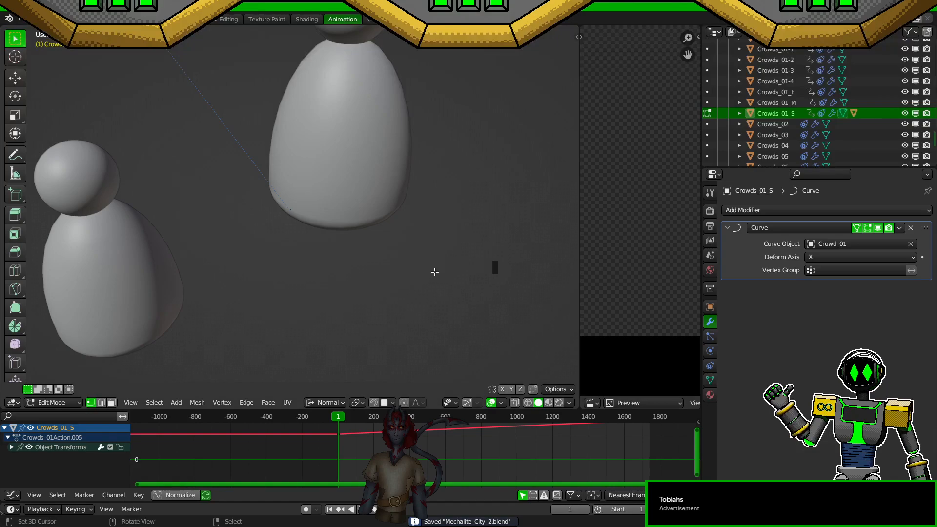
key(Tab)
Step: Select the Crowd_2_S figures and reveal them under Crowds_01_S in the object hierarchy
click(359, 169)
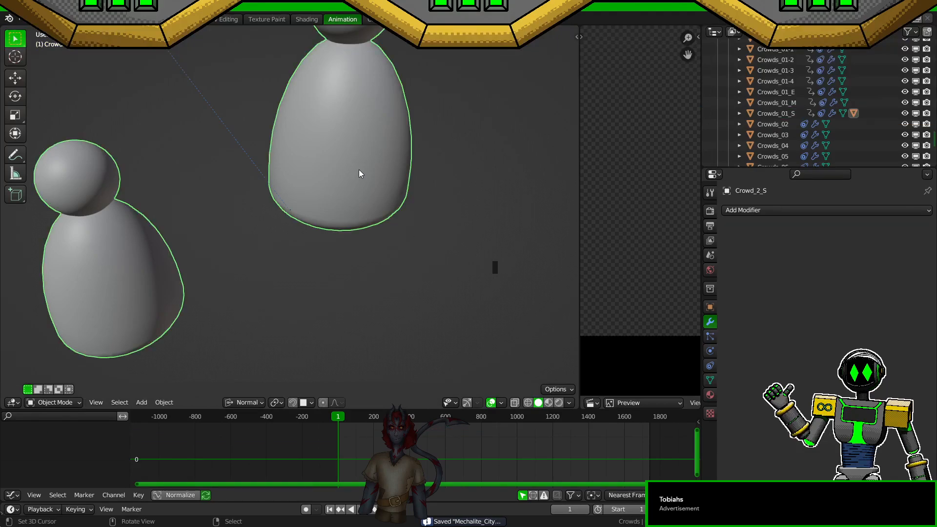
click(739, 113)
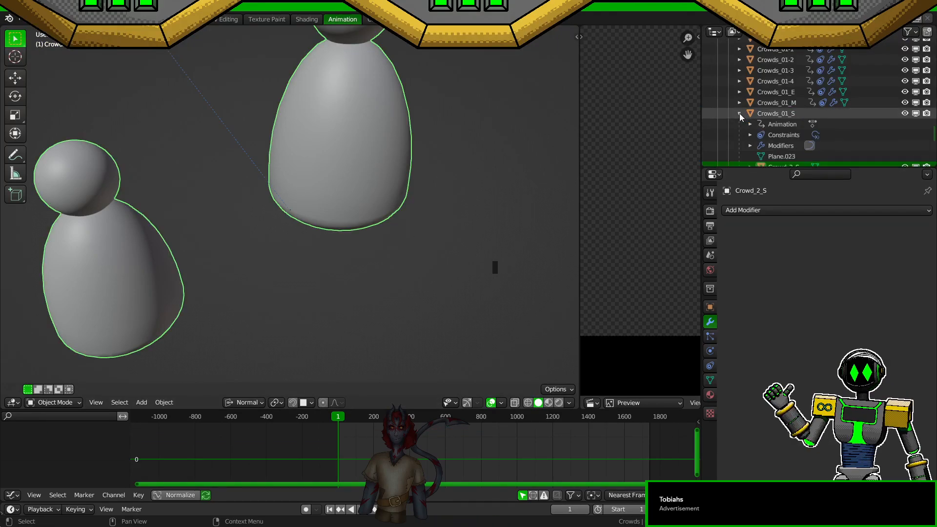
scroll(753, 121, down, 2)
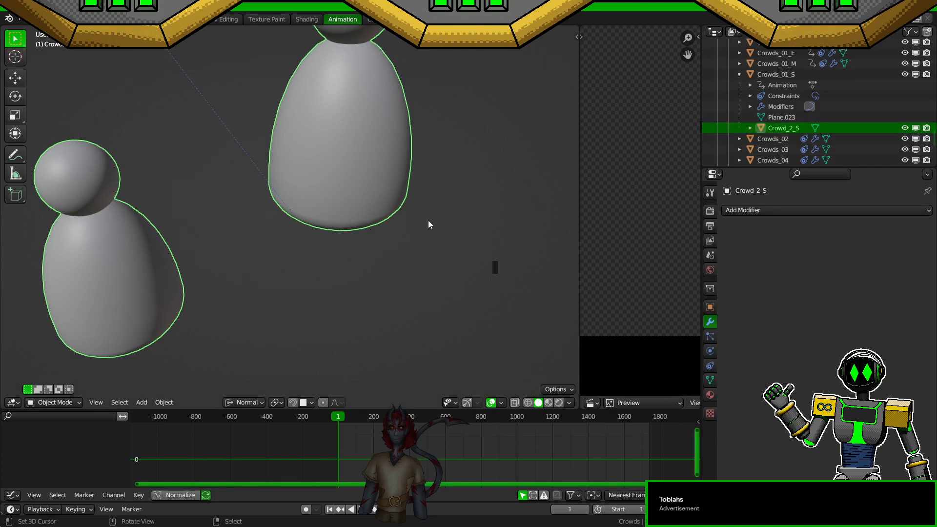
Step: Join the Crowd_2_S figures into the Crowds_01_S plane and save the file
key(bracketleft)
key(Tab)
key(Tab)
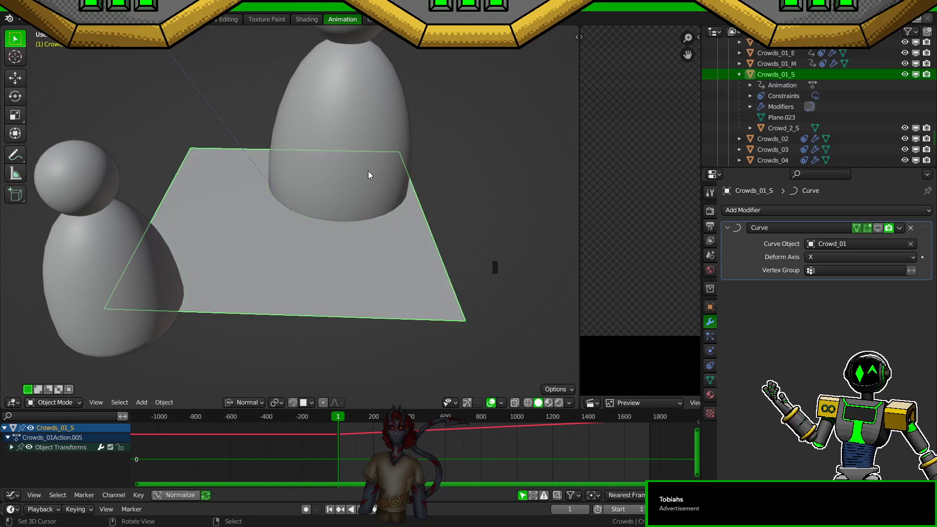
key(bracketright)
shift+click(382, 280)
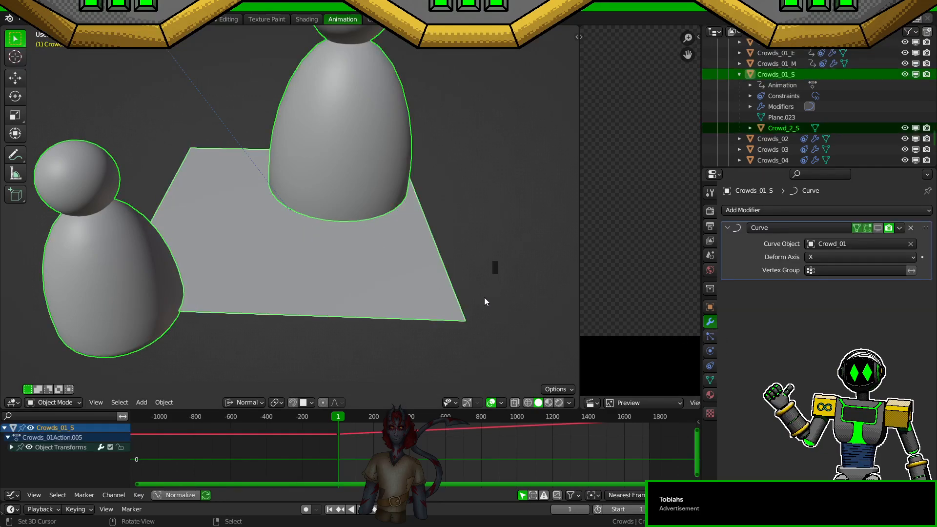
key(ctrl+j)
key(ctrl+s)
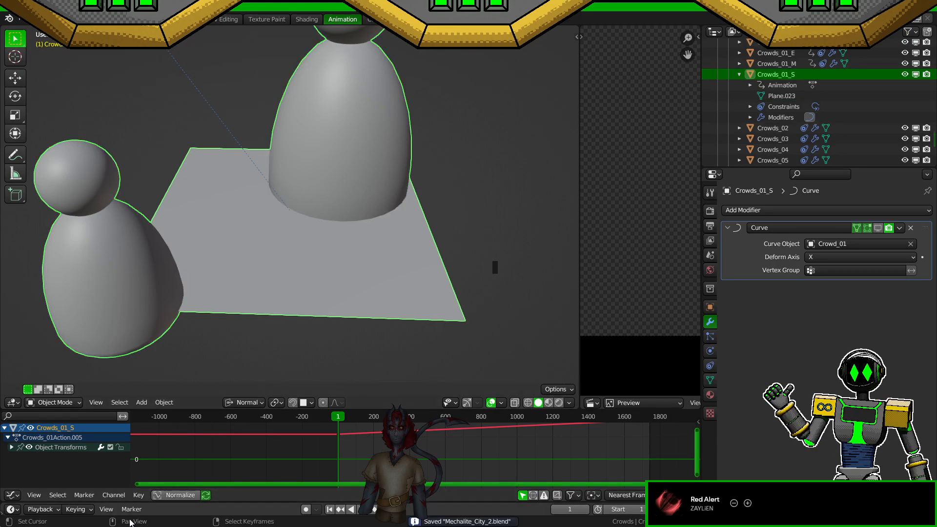
Step: Enable the viewport display of the Curve modifier on the joined Crowds_01_S mesh and locate it in the city
click(877, 229)
key(KP_Decimal)
middle_drag(446, 226, 266, 271)
scroll(361, 257, down, 14)
Step: Select Crowds_01_M on the sidewalk, save the file and bring up its transform values
click(289, 274)
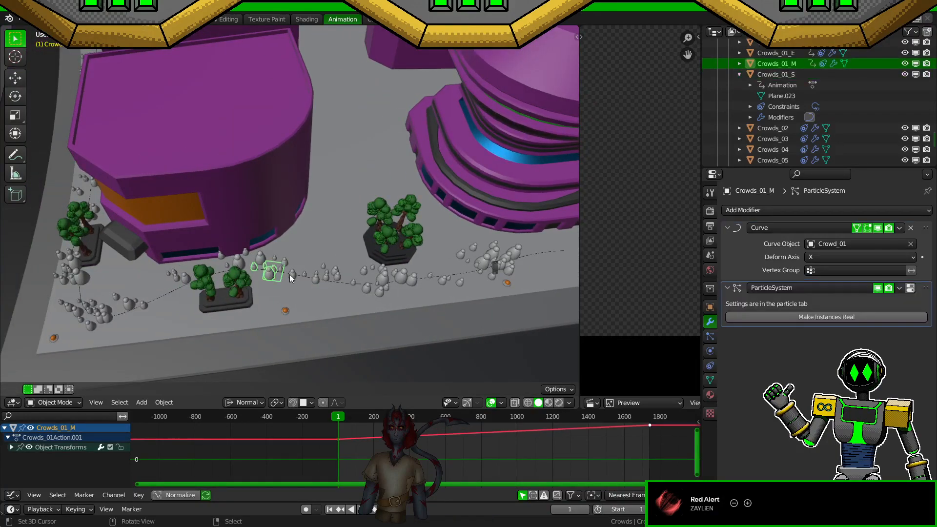
scroll(340, 282, down, 1)
scroll(341, 283, up, 1)
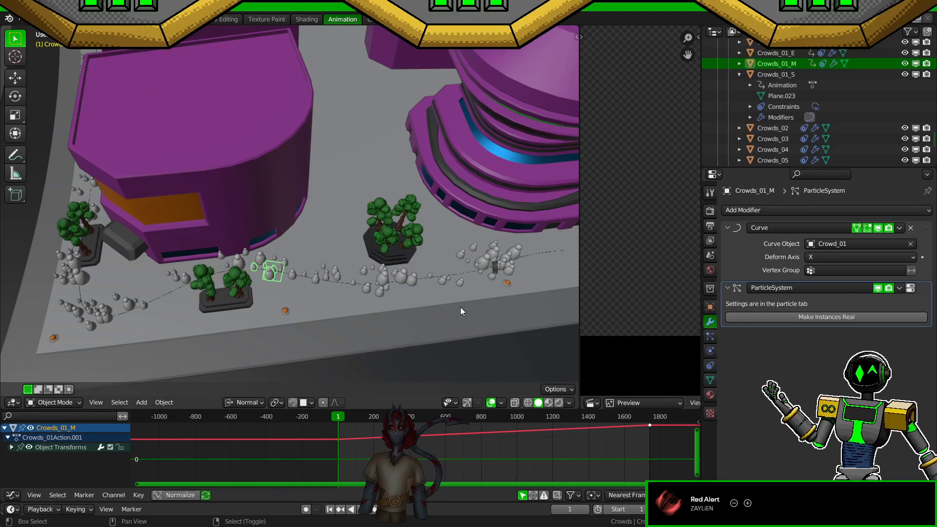
key(ctrl+s)
click(710, 307)
shift+middle_drag(509, 273, 268, 291)
scroll(347, 285, down, 4)
scroll(349, 285, up, 1)
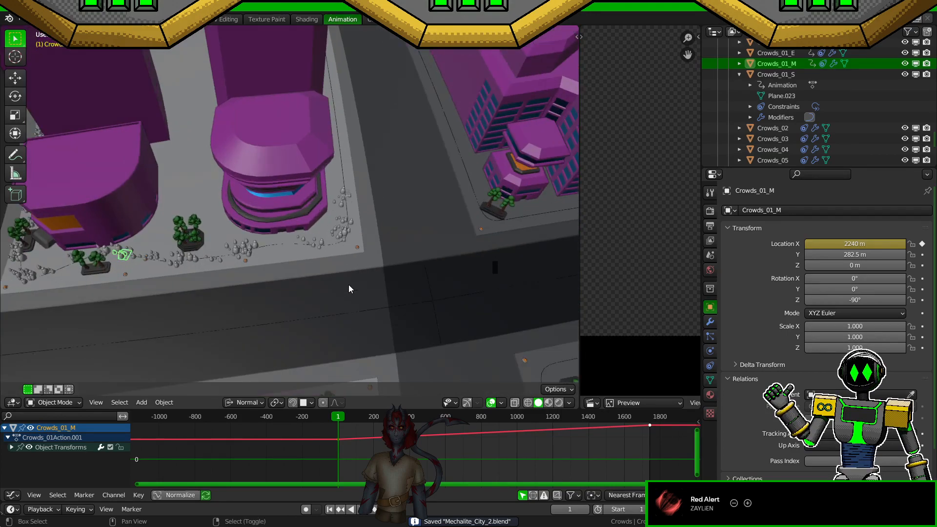
shift+middle_drag(349, 285, 429, 276)
scroll(475, 303, up, 2)
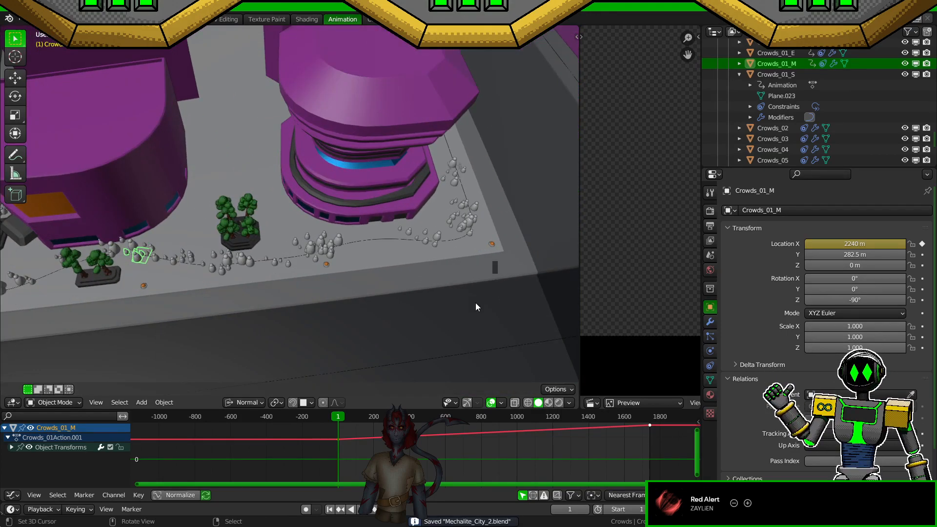
Step: Duplicate the Crowds_01_S mesh beside the round purple building in place
click(454, 166)
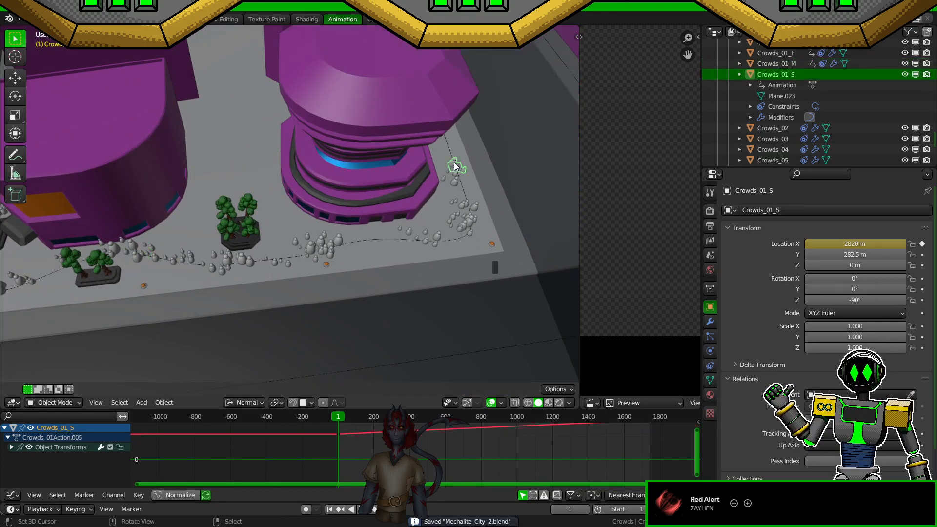
key(shift+d)
key(Escape)
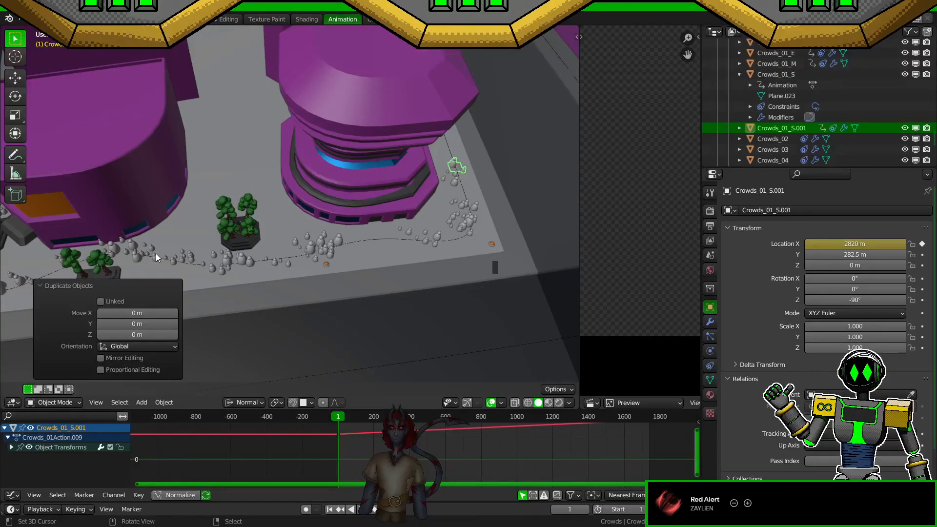
Step: Check the X location of Crowds_01_M beside the trees and reselect the duplicated Crowds_01_S mesh
shift+middle_drag(149, 253, 376, 264)
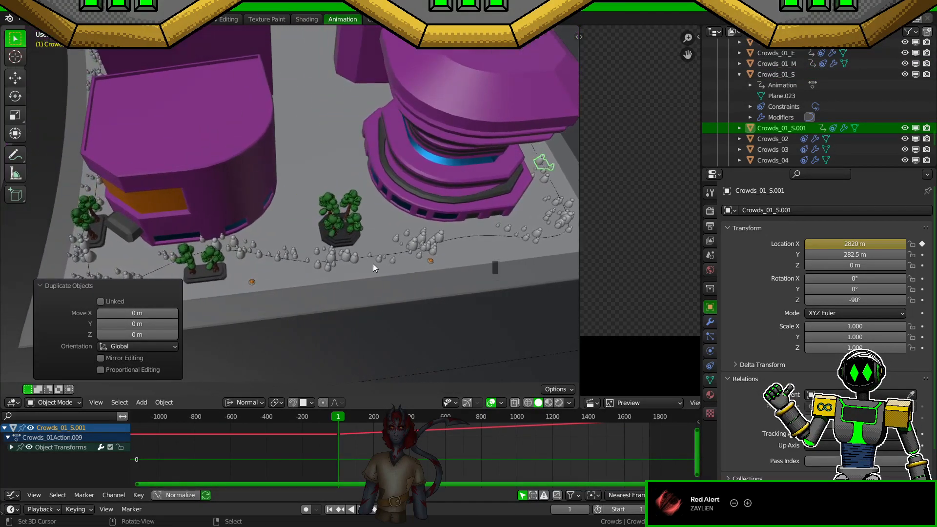
click(259, 251)
click(247, 254)
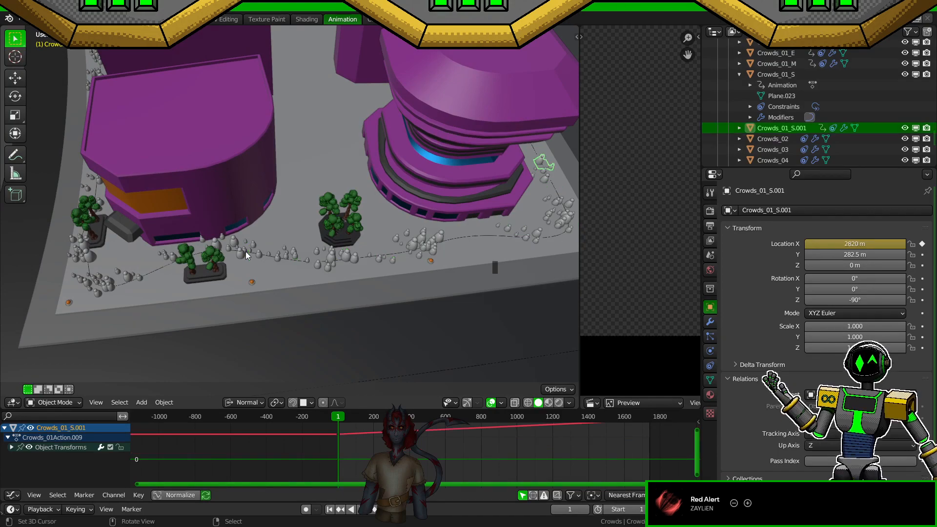
click(247, 254)
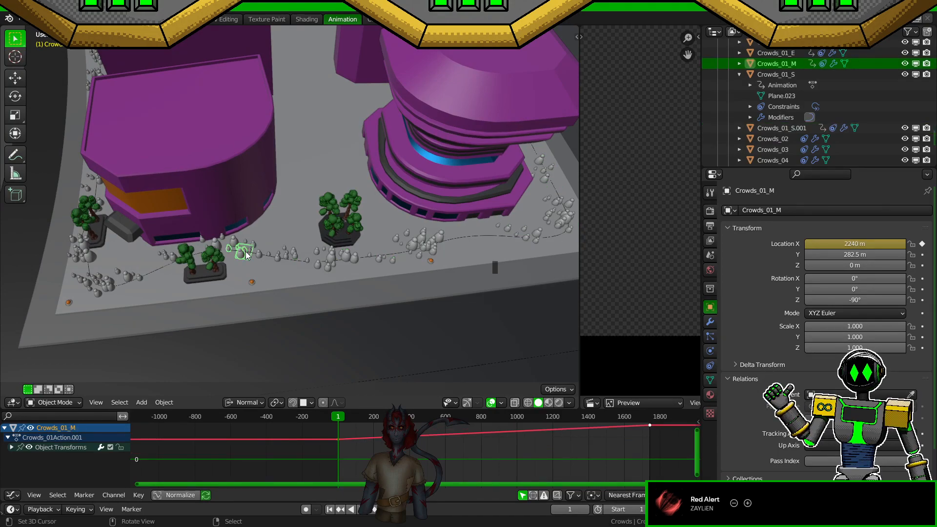
click(464, 253)
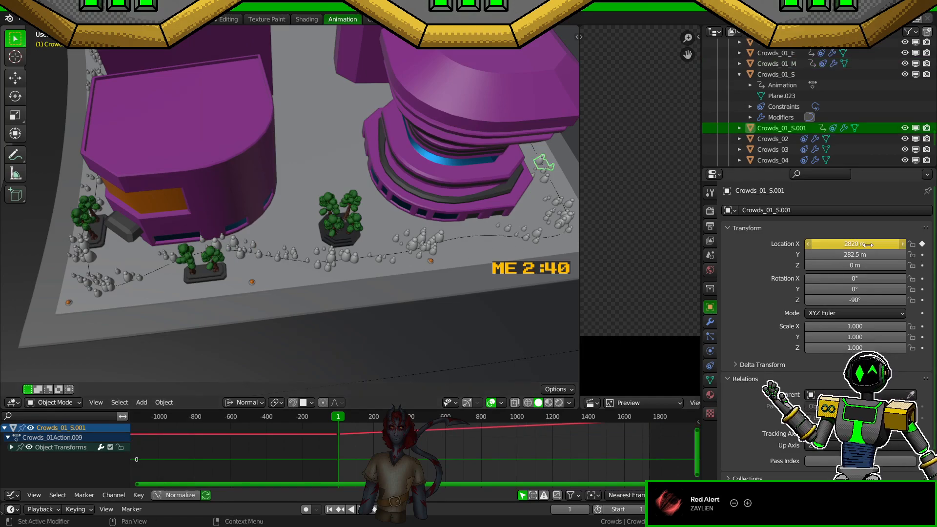
Step: Shift the X Location animation curve of the Crowds_01_S duplicate by -580 and save the file
middle_drag(435, 453, 426, 459)
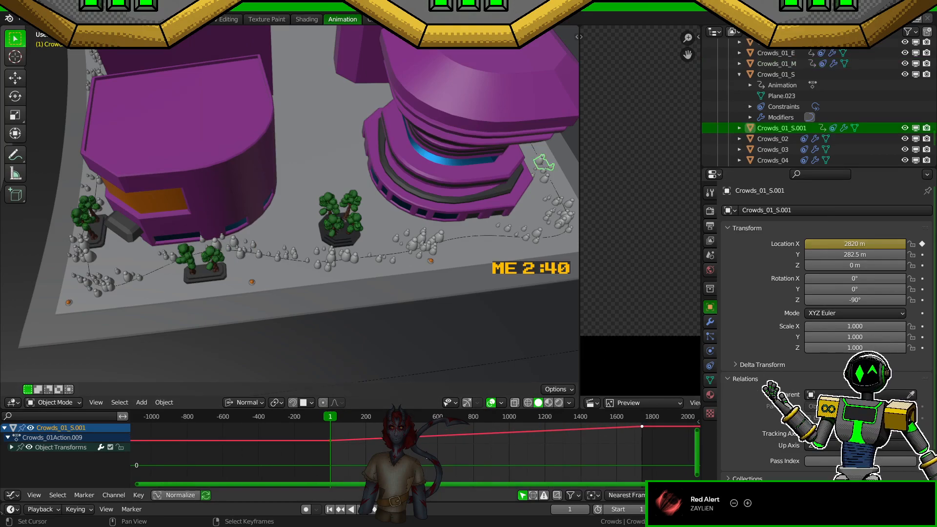
key(g)
key(y)
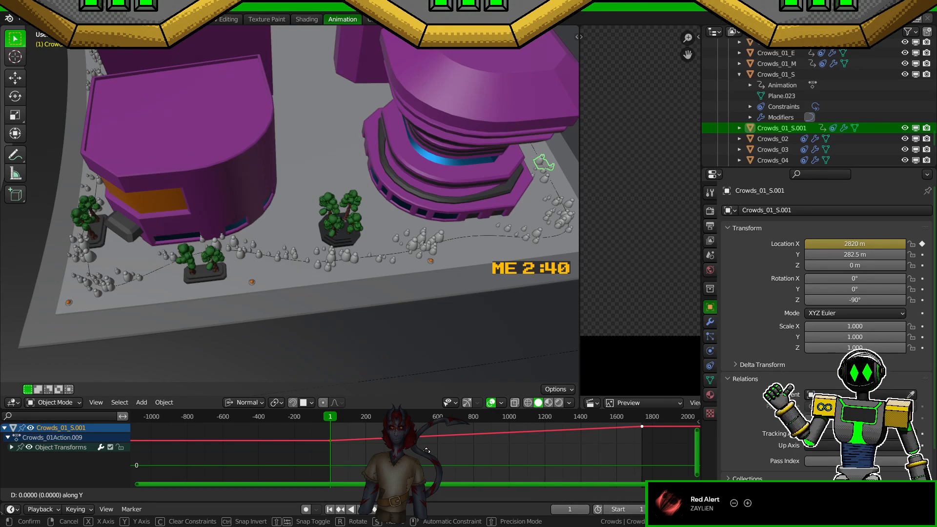
text(-48)
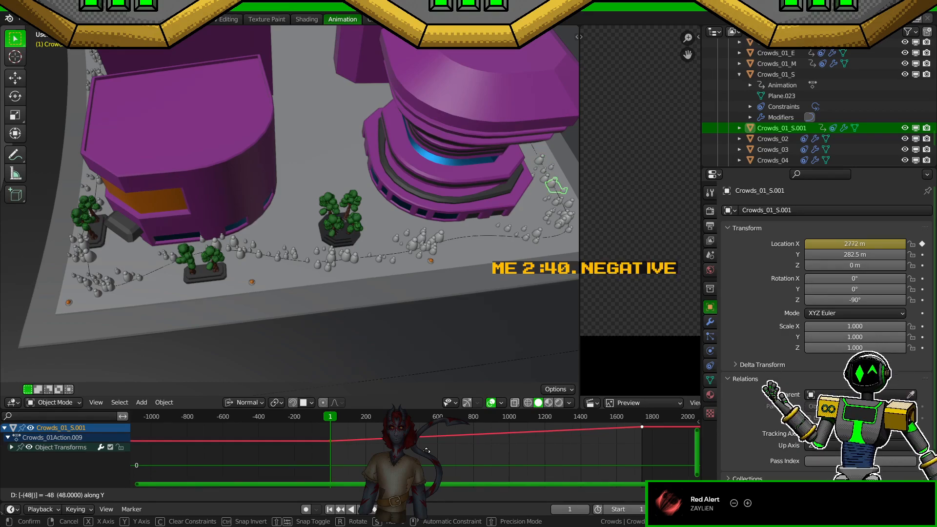
text(0)
key(BackSpace)
key(BackSpace)
key(BackSpace)
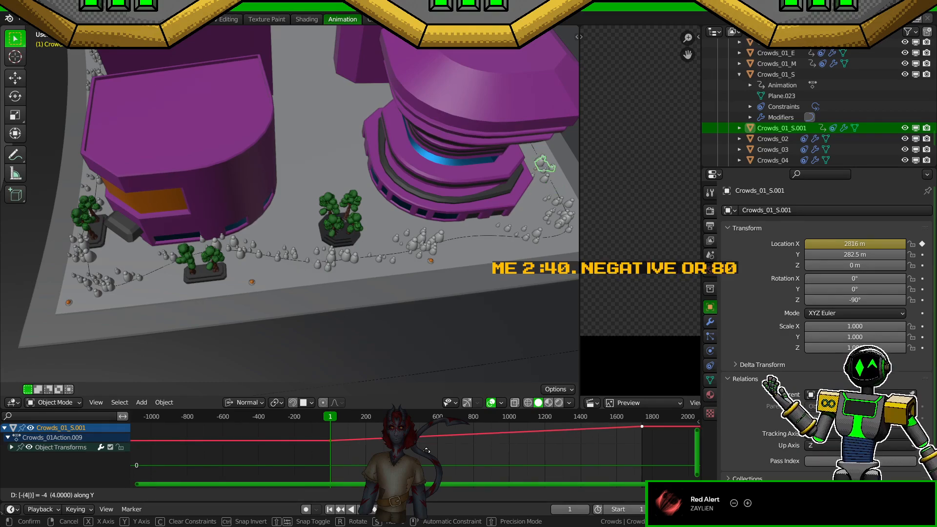
text(580)
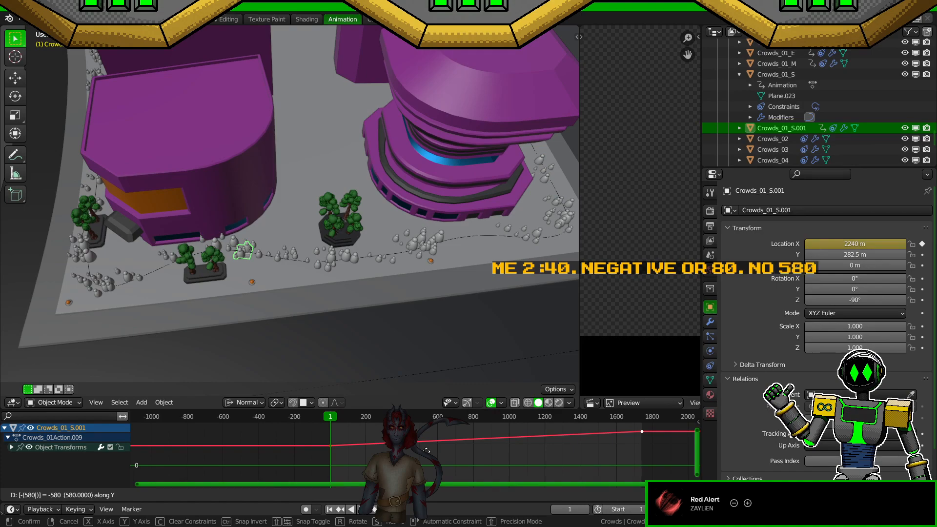
key(Return)
key(ctrl+s)
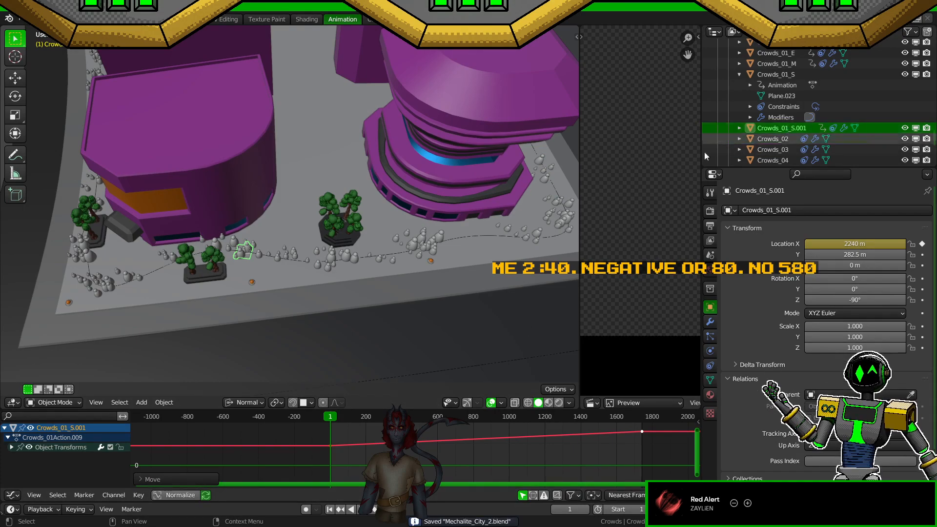
Step: Join the moved Crowds_01_S duplicate into the Crowds_01_M mesh on the sidewalk
scroll(316, 279, up, 8)
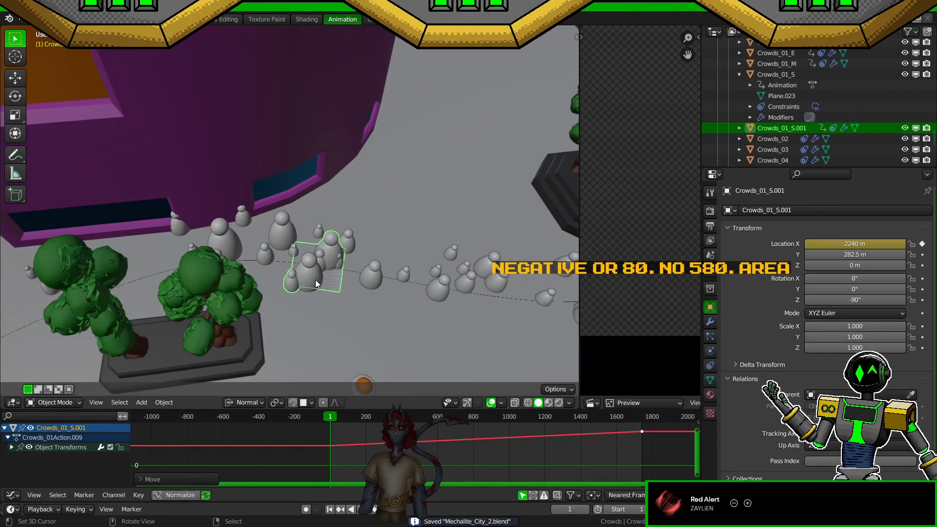
shift+click(315, 280)
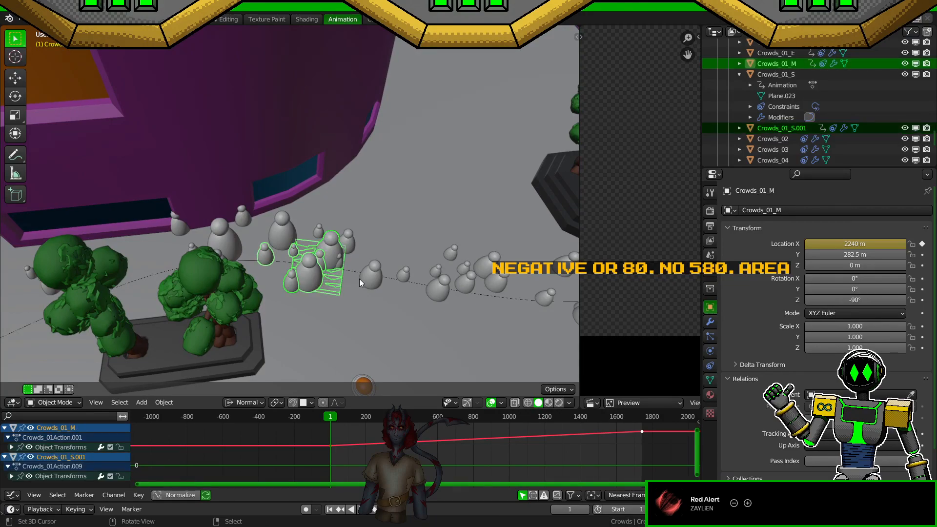
key(Delete)
middle_drag(360, 280, 277, 286)
scroll(361, 262, up, 4)
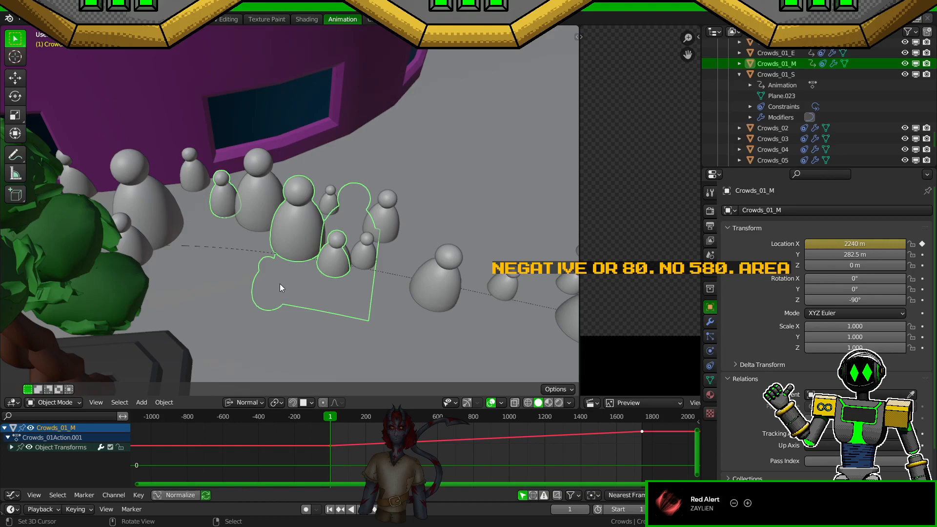
Step: Enter Edit Mode on the joined Crowds_01_M mesh and select its figures and base plane to check their geometry
key(Tab)
key(alt+a)
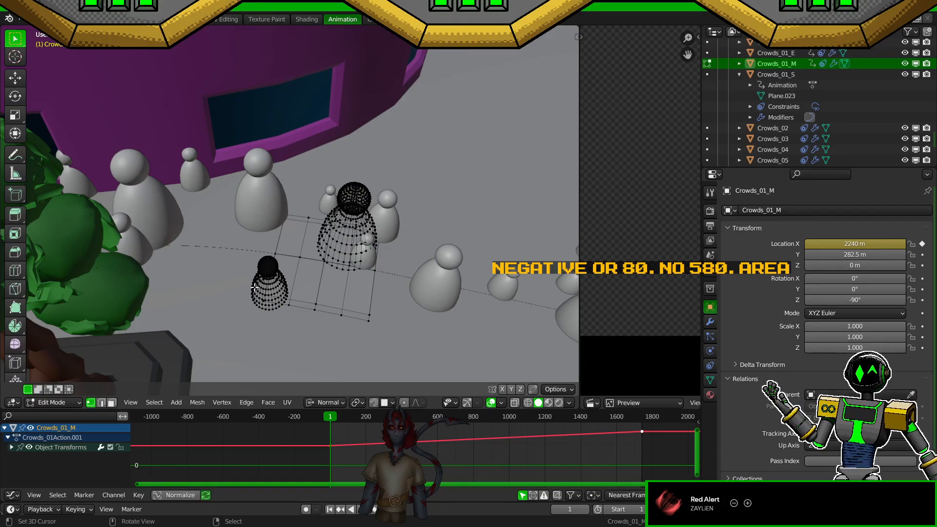
key(l)
middle_drag(357, 313, 311, 305)
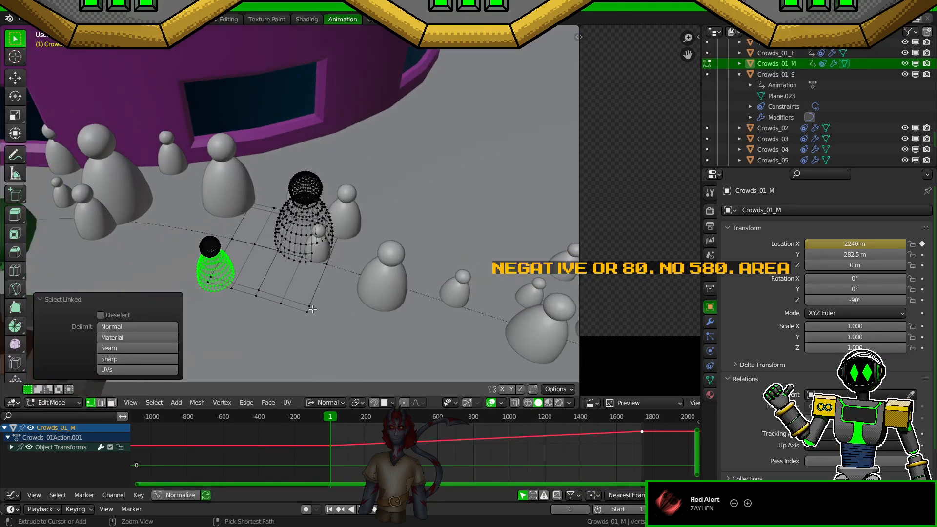
key(alt+a)
key(a)
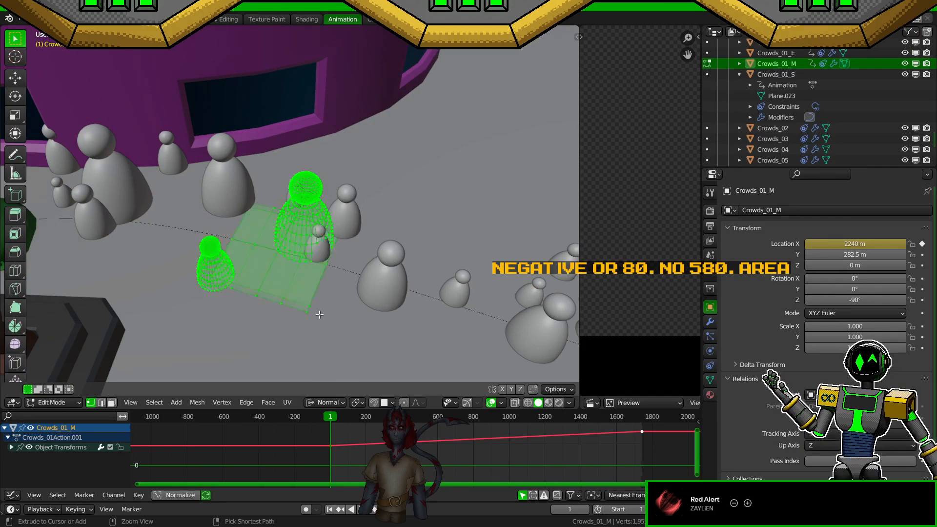
key(Tab)
key(ctrl+shift+z)
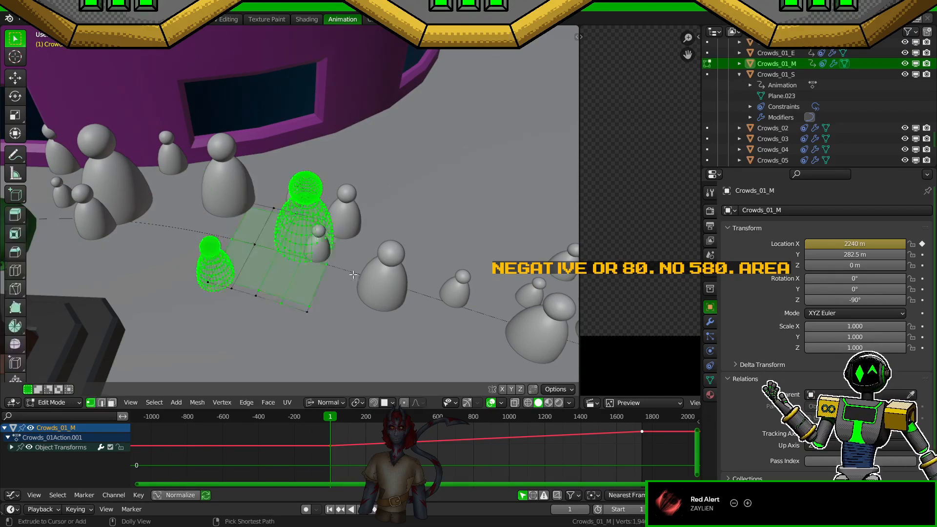
Step: Open Crowds_01_M together with the adjoining Crowds_01-2 strip in Edit Mode and compare how their base meshes meet
key(Tab)
shift+right_click(353, 225)
key(Tab)
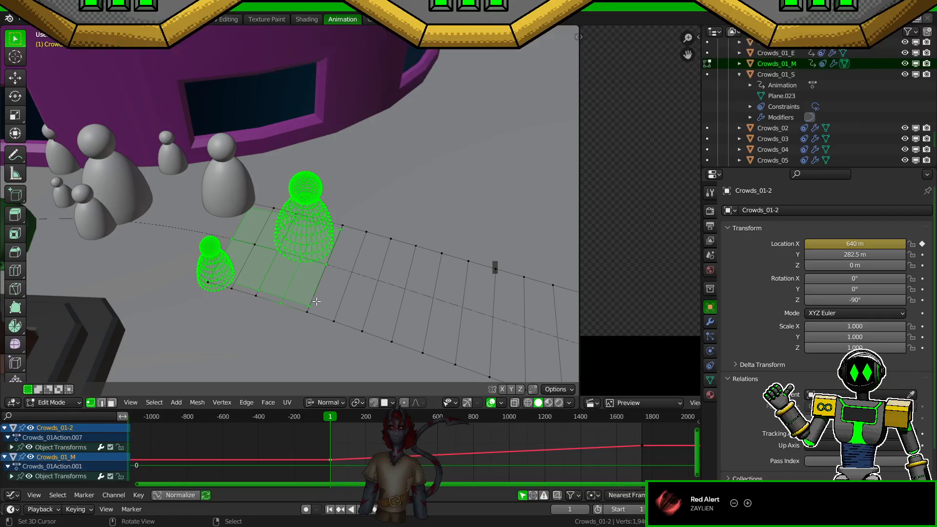
key(2)
key(1)
right_click(261, 290)
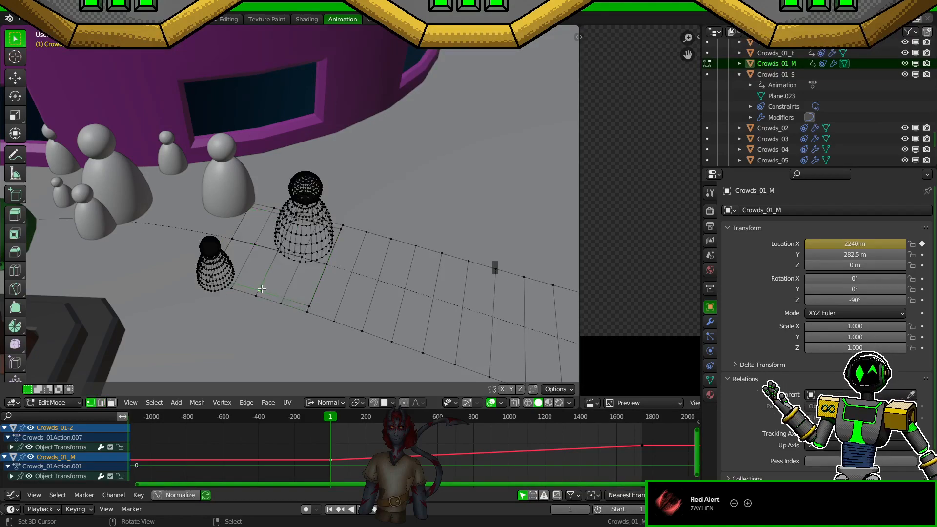
key(ctrl+l)
key(ctrl+Tab)
click(356, 300)
middle_drag(355, 299, 396, 261)
key(Tab)
Step: Undo the crowd joins, the duplicate and the small-figure placement back to the bare Crowds_01_S plane, and save the file
key(ctrl+z)
key(ctrl+z)
key(ctrl+z)
key(ctrl+z)
key(ctrl+z)
key(ctrl+z)
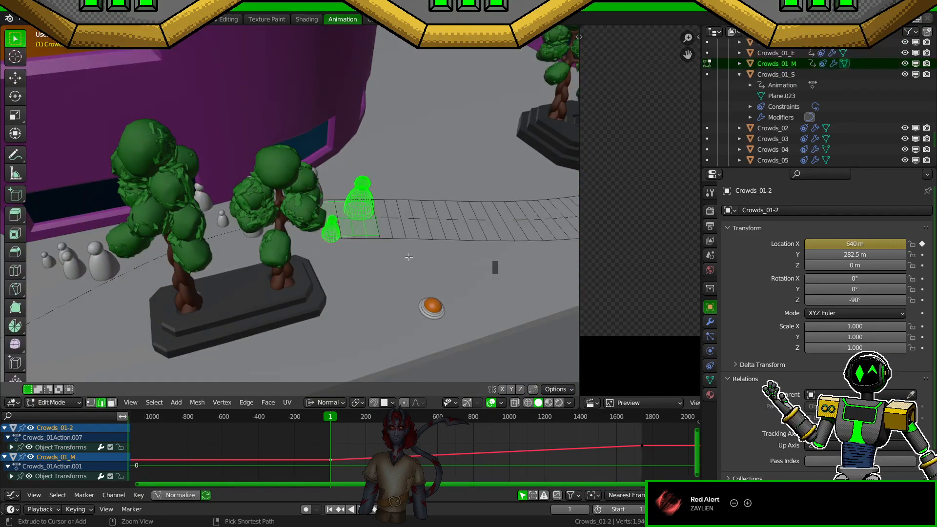
key(ctrl+z)
key(ctrl+z)
key(ctrl+z)
key(ctrl+z)
key(ctrl+z)
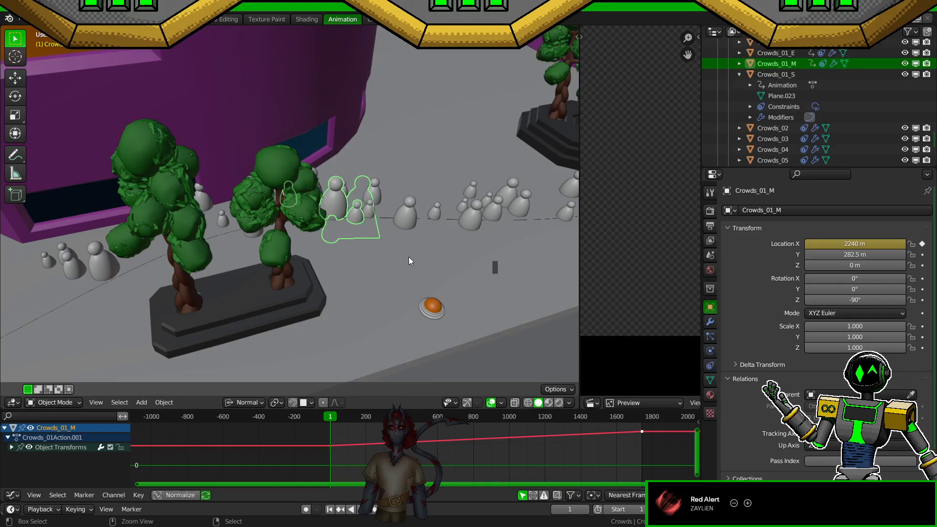
key(ctrl+z)
key(ctrl+z)
key(ctrl+z)
key(ctrl+z)
key(ctrl+z)
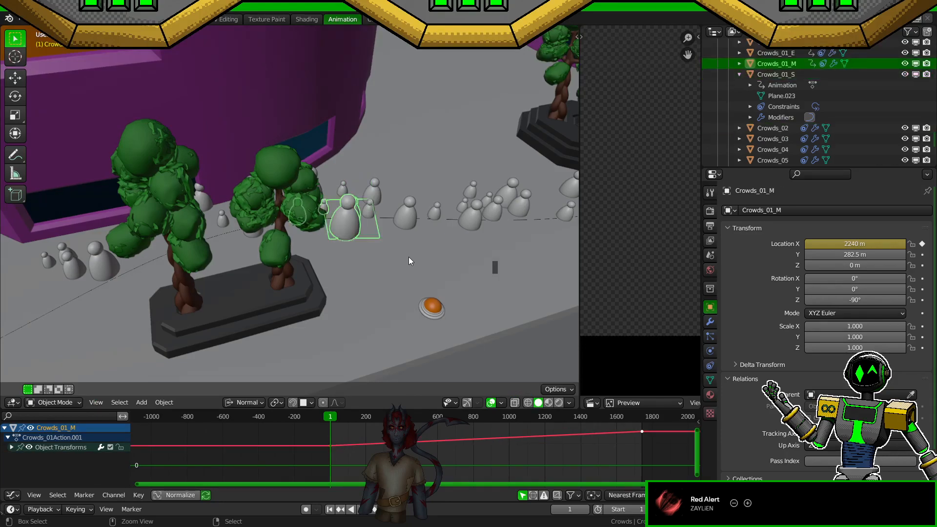
key(ctrl+z)
key(ctrl+z)
key(ctrl+z)
key(ctrl+z)
key(ctrl+z)
key(ctrl+z)
key(ctrl+z)
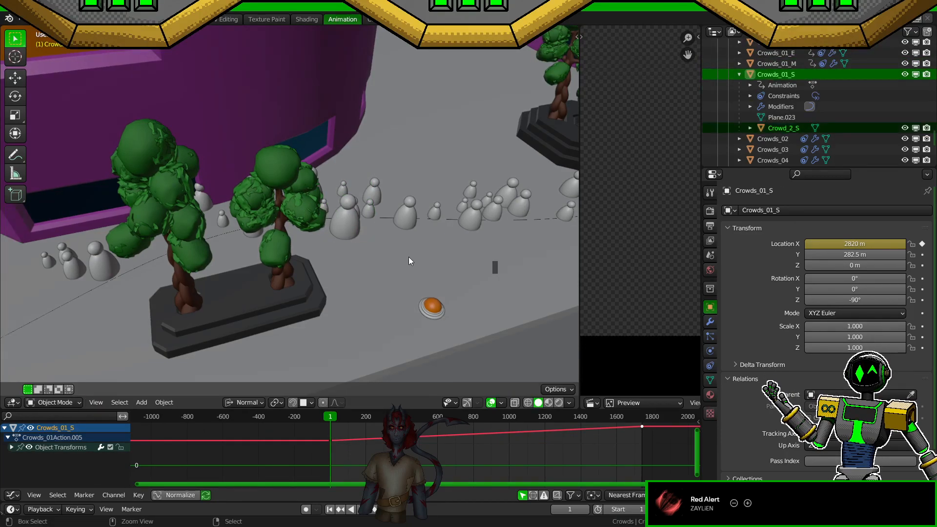
key(ctrl+z)
key(ctrl+z)
key(ctrl+z)
key(ctrl+z)
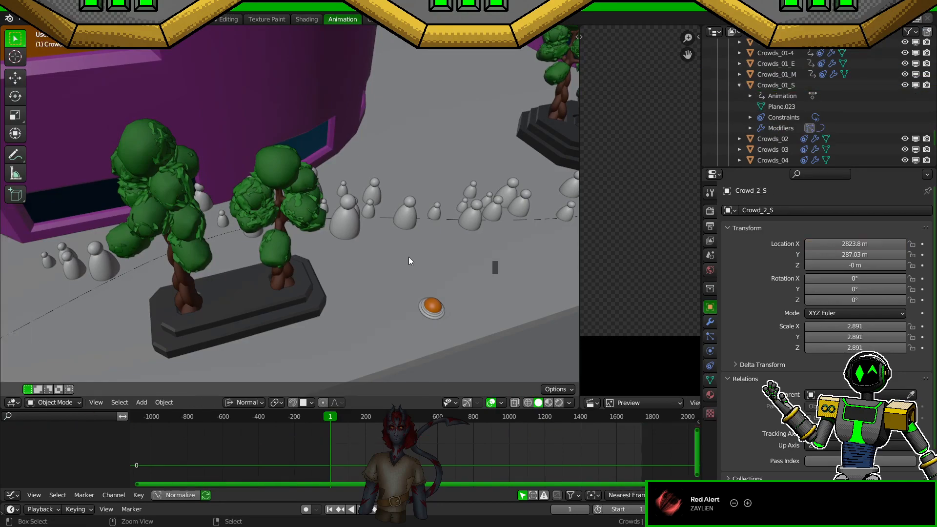
scroll(826, 93, up, 3)
key(ctrl+z)
key(ctrl+z)
key(ctrl+z)
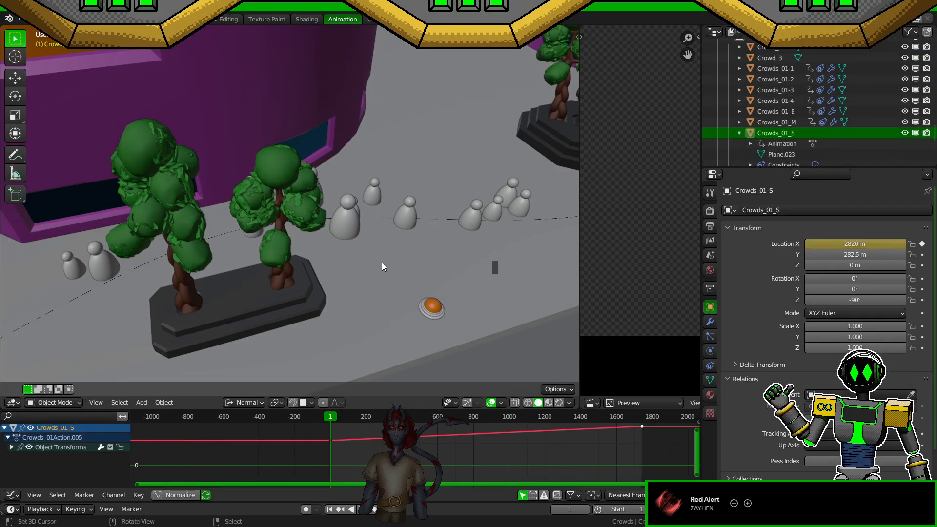
key(ctrl+s)
Step: Open the Crowds_01_E plane and the adjoining Crowds_01-4 strip together in Edit Mode
scroll(263, 243, down, 5)
scroll(262, 242, down, 3)
middle_drag(205, 241, 419, 202)
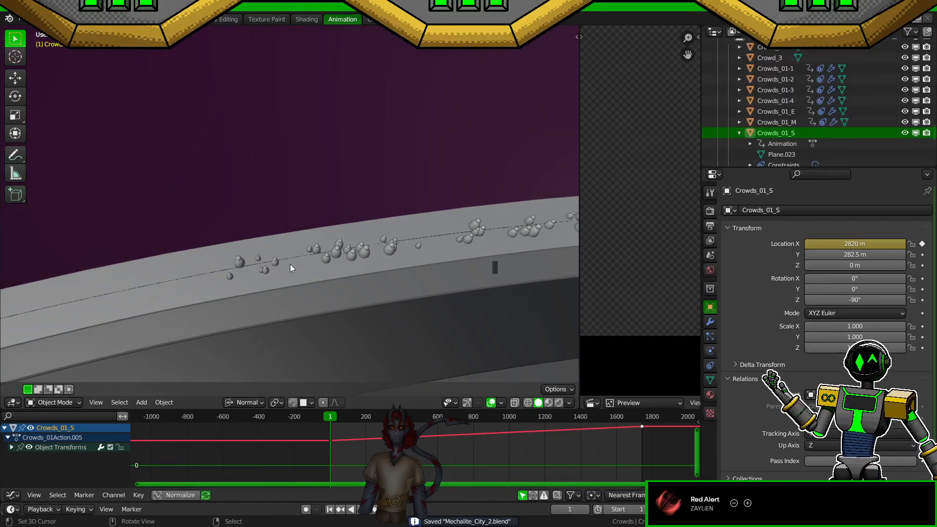
click(230, 264)
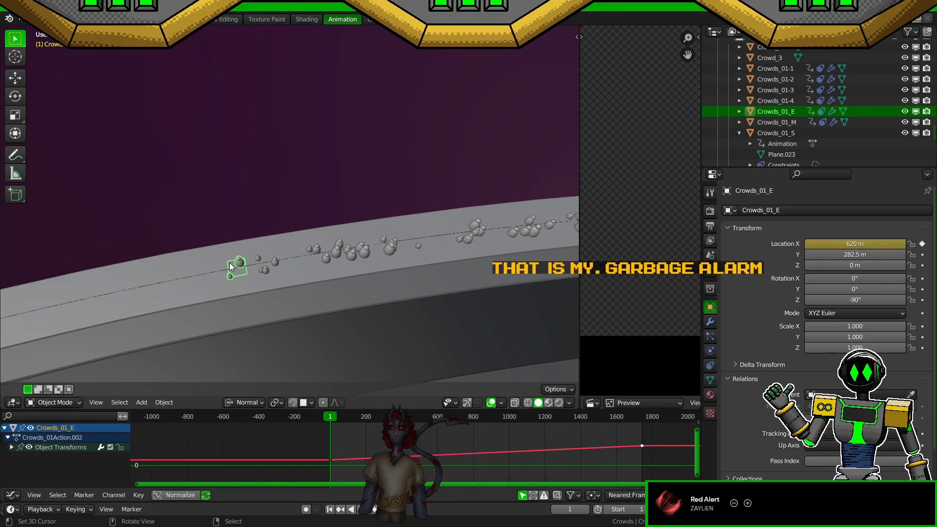
key(ctrl+s)
key(Tab)
scroll(248, 308, up, 3)
key(Tab)
shift+middle_drag(237, 320, 327, 302)
shift+click(355, 279)
key(Tab)
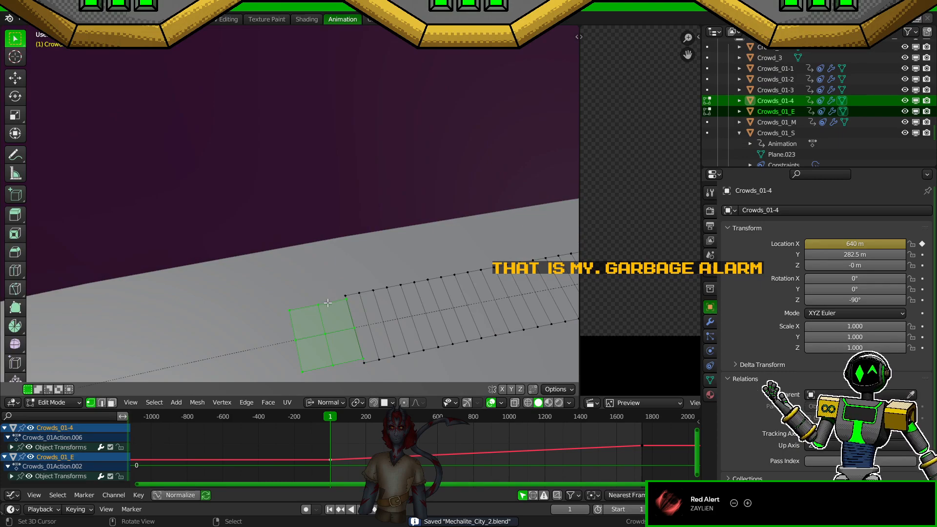
Step: Scale the Crowds_01_E plane by 1.125 along the global Y axis and save the file
key(alt+a)
key(l)
key(s)
key(y)
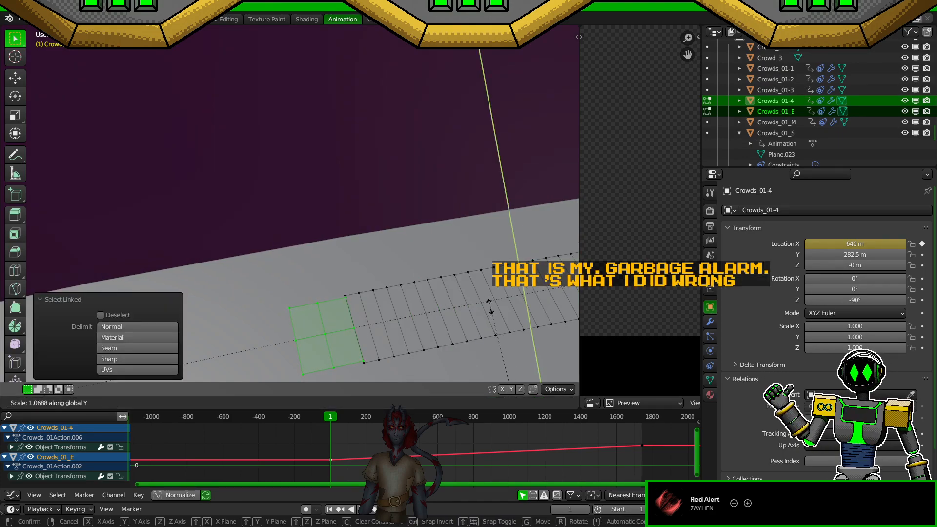
text(1.125)
key(Return)
key(ctrl+s)
Step: Add two crosswise loop cuts to the Crowds_01_E plane, one in each half
scroll(482, 283, down, 4)
middle_drag(482, 282, 431, 296)
scroll(430, 301, up, 4)
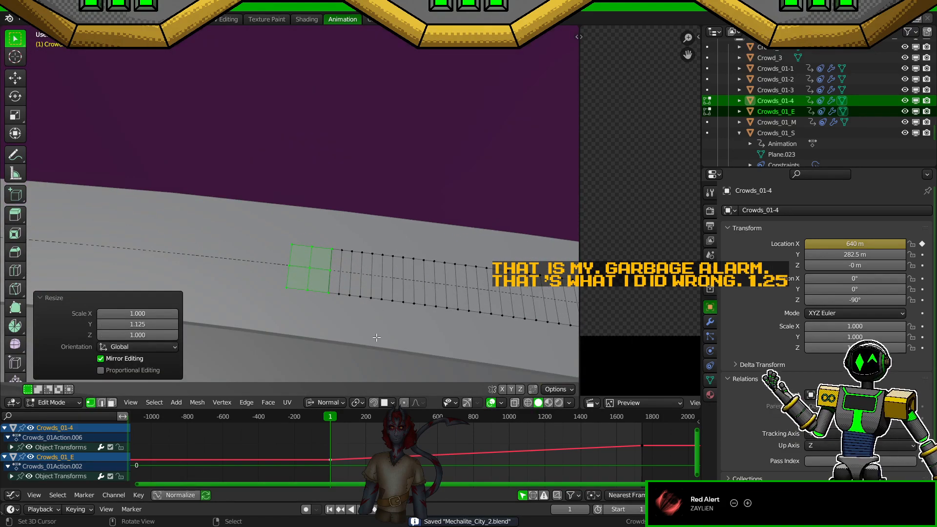
scroll(374, 318, up, 2)
key(ctrl+r)
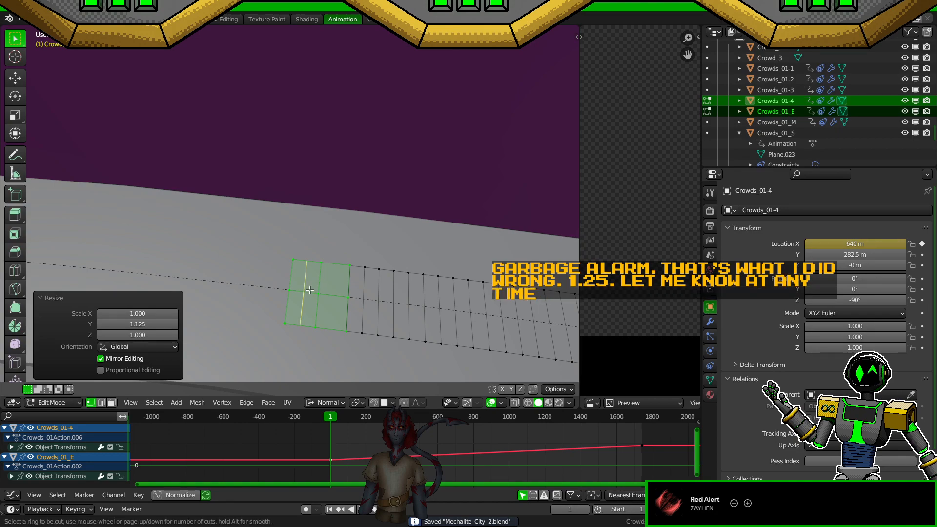
click(312, 288)
right_click(312, 288)
key(ctrl+r)
click(335, 293)
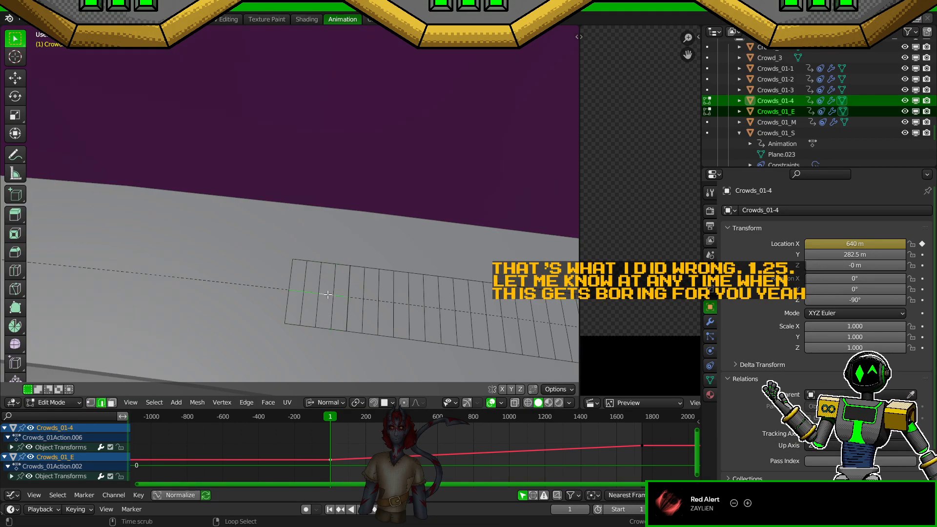
Step: Dissolve the lengthwise centre edges of the Crowds_01_E plane and save the file
key(x)
click(397, 321)
key(ctrl+s)
Step: Leave Edit Mode and inspect the crowd strips along the sidewalk as far as the corner end of Crowds_01-2
scroll(417, 321, down, 7)
middle_drag(416, 320, 291, 291)
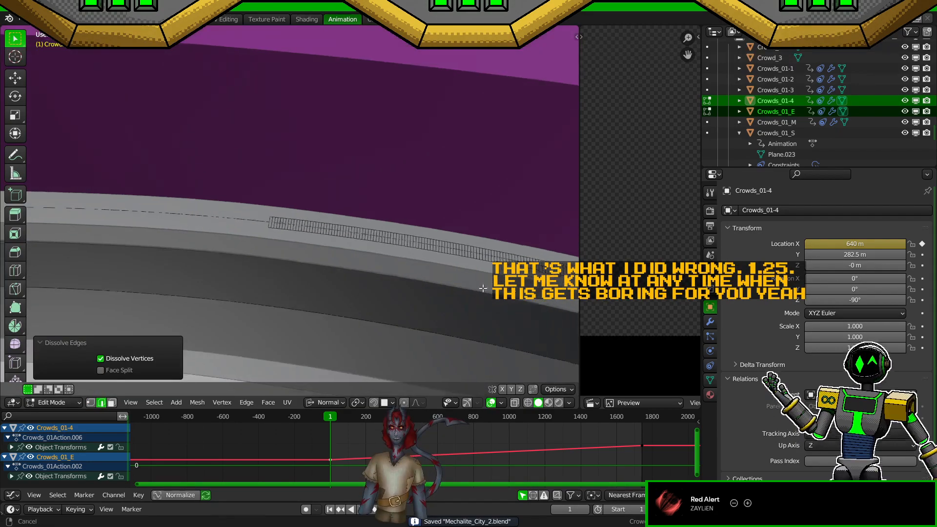
scroll(468, 313, down, 10)
key(Tab)
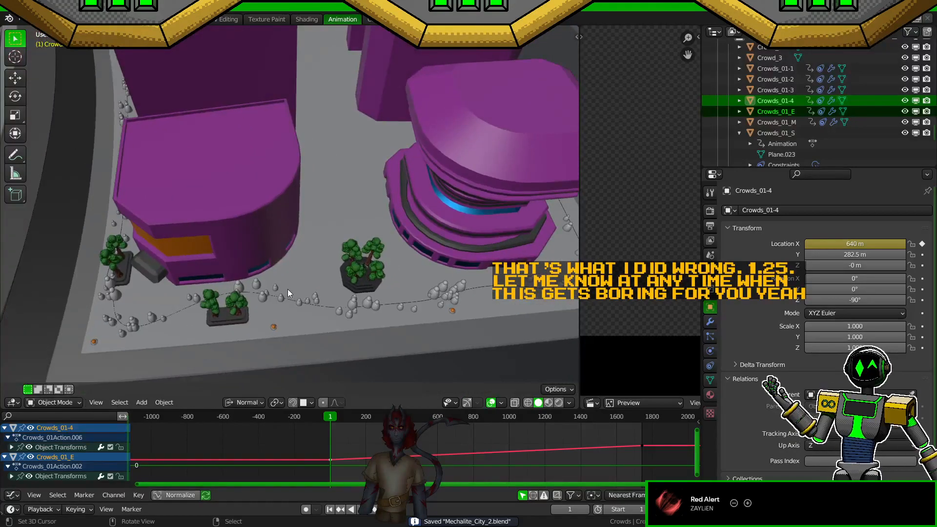
right_click(292, 295)
right_click(267, 294)
key(Tab)
scroll(268, 294, up, 2)
shift+middle_drag(547, 288, 353, 282)
key(Tab)
right_click(308, 250)
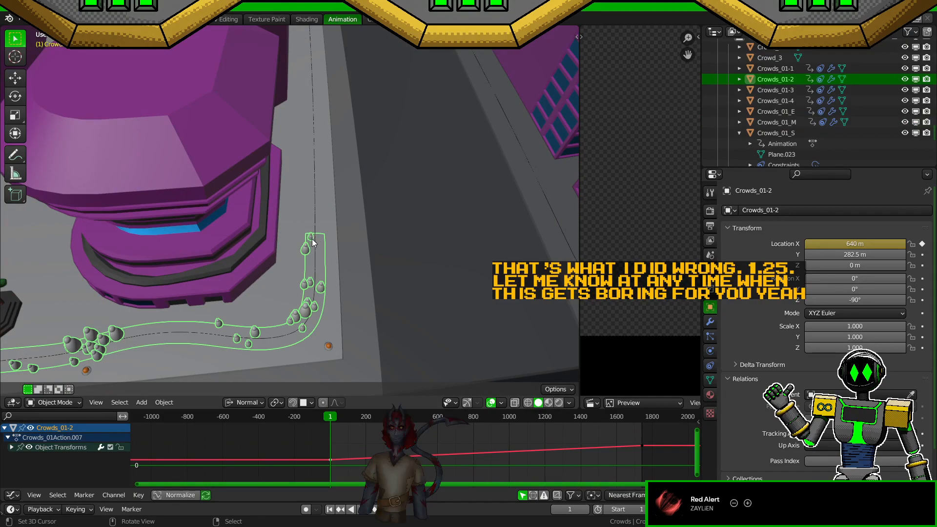
Step: Enable the Crowds_01_S Curve modifier in the viewport, move it above ParticleSystem, and save the file
click(770, 134)
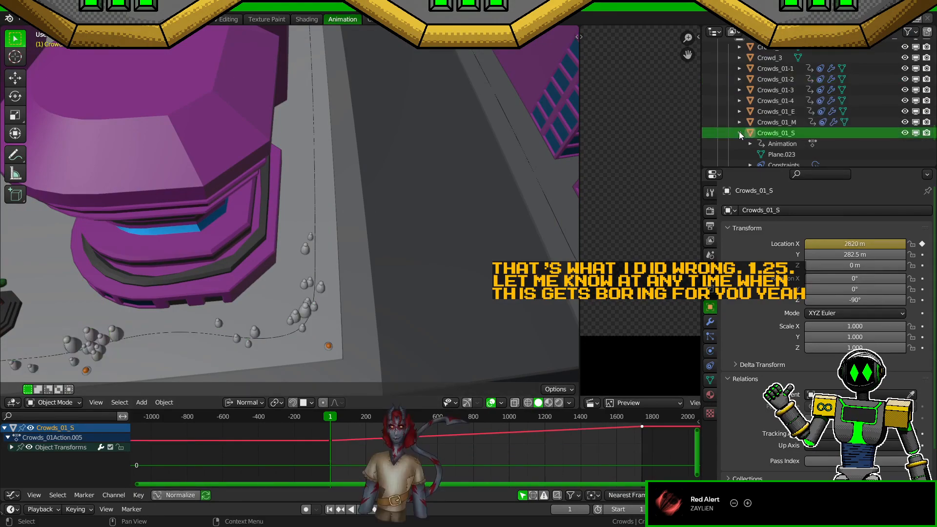
click(739, 132)
scroll(295, 247, down, 6)
shift+middle_drag(296, 244, 334, 242)
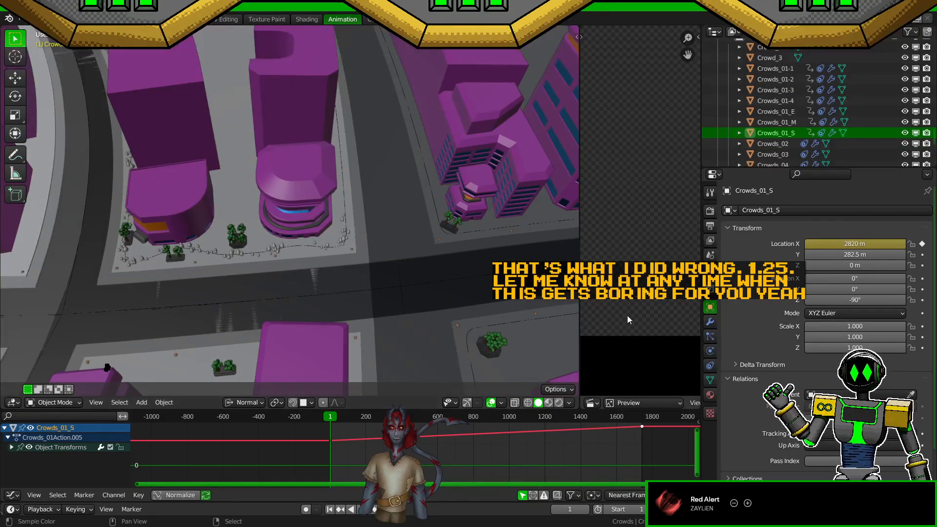
click(710, 322)
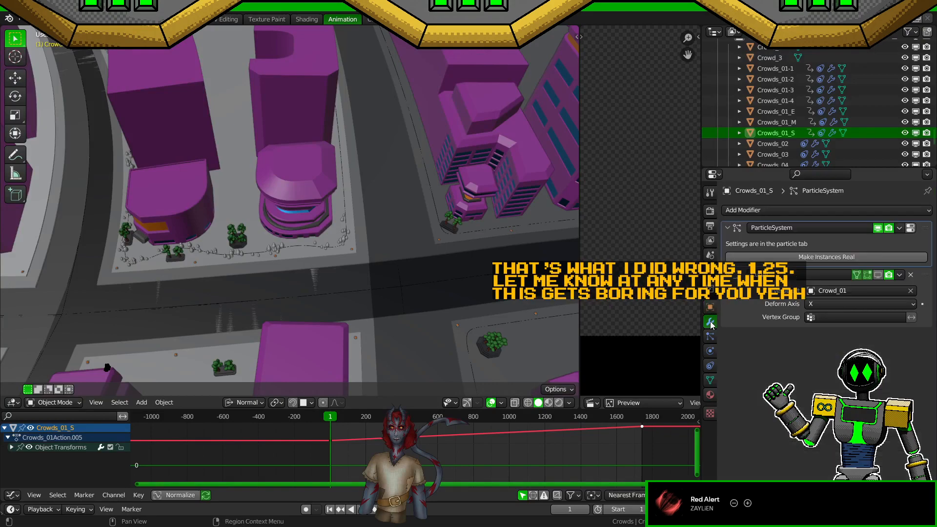
click(881, 275)
drag(924, 276, 920, 226)
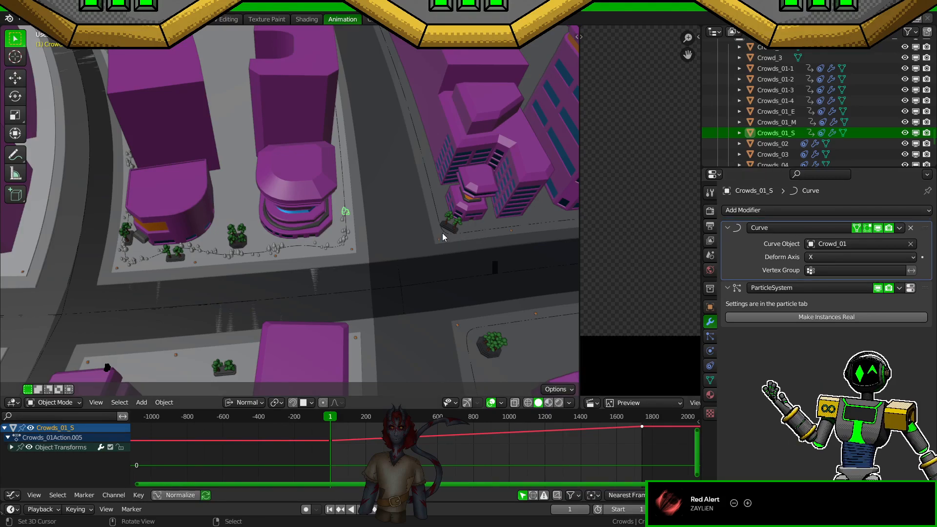
key(ctrl+s)
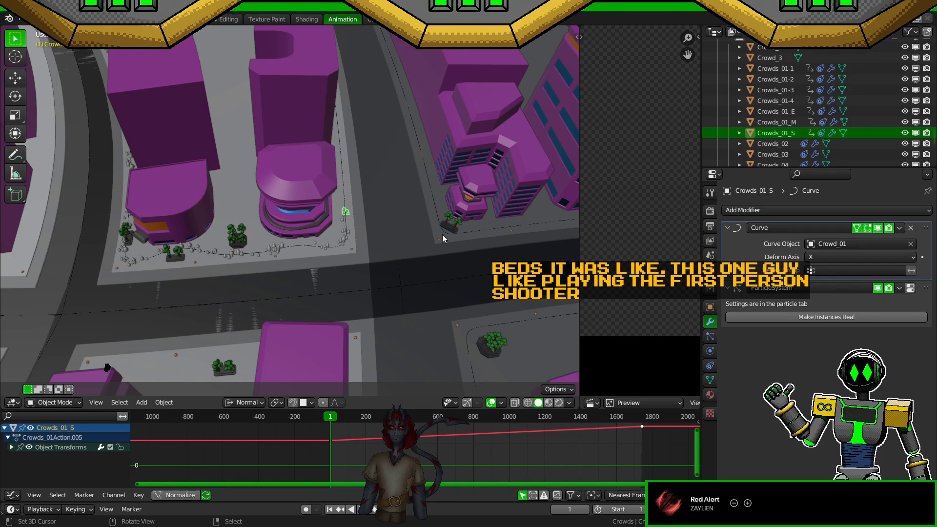
Step: Add two crosswise loop cuts to the Crowds_01_S plane, one in each half
key(KP_Decimal)
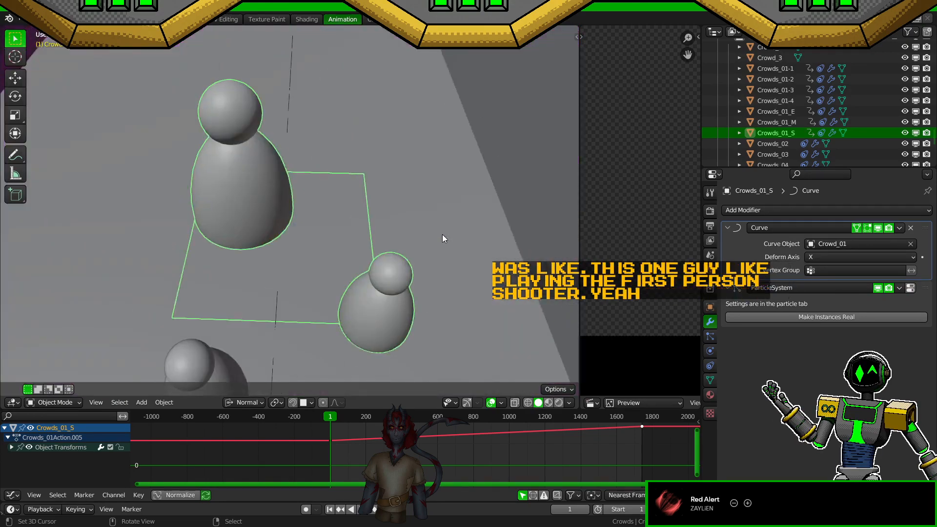
scroll(443, 234, down, 3)
middle_drag(439, 217, 314, 227)
key(Tab)
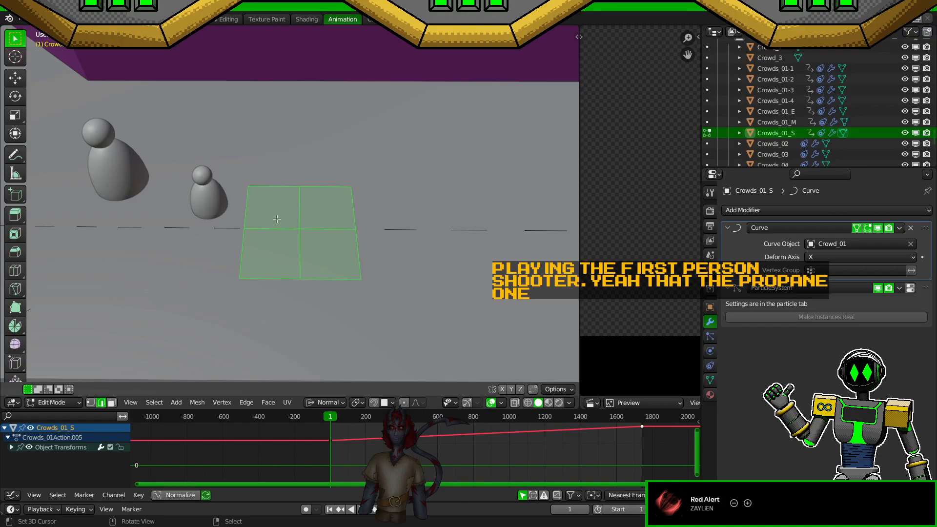
key(ctrl+r)
click(326, 222)
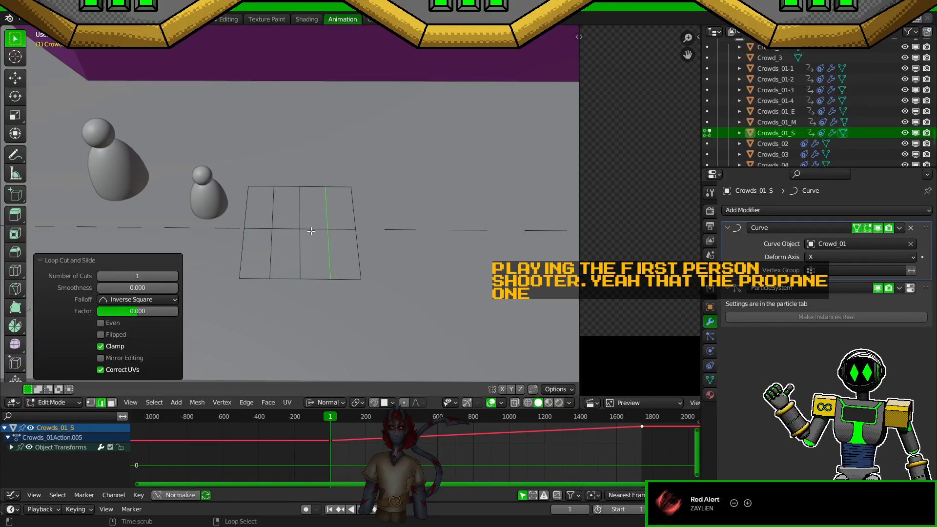
Step: Dissolve the lengthwise centre edges of the Crowds_01_S plane, save the file and leave Edit Mode
alt+right_click(342, 228)
key(x)
click(352, 266)
key(ctrl+s)
key(Tab)
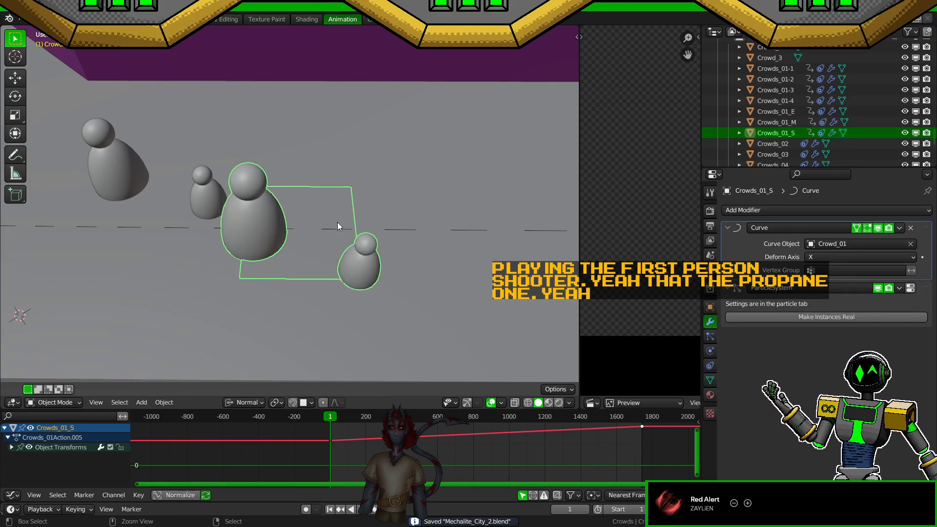
Step: Examine the figures along the sidewalk and the particle settings of Crowds_01_S
middle_drag(337, 222, 435, 215)
scroll(435, 215, down, 4)
middle_drag(356, 233, 398, 245)
scroll(339, 257, up, 3)
scroll(398, 245, down, 5)
shift+middle_drag(303, 246, 430, 261)
scroll(390, 264, up, 2)
click(264, 276)
middle_drag(264, 276, 281, 230)
click(304, 266)
key(ctrl+s)
click(710, 336)
middle_drag(242, 257, 318, 267)
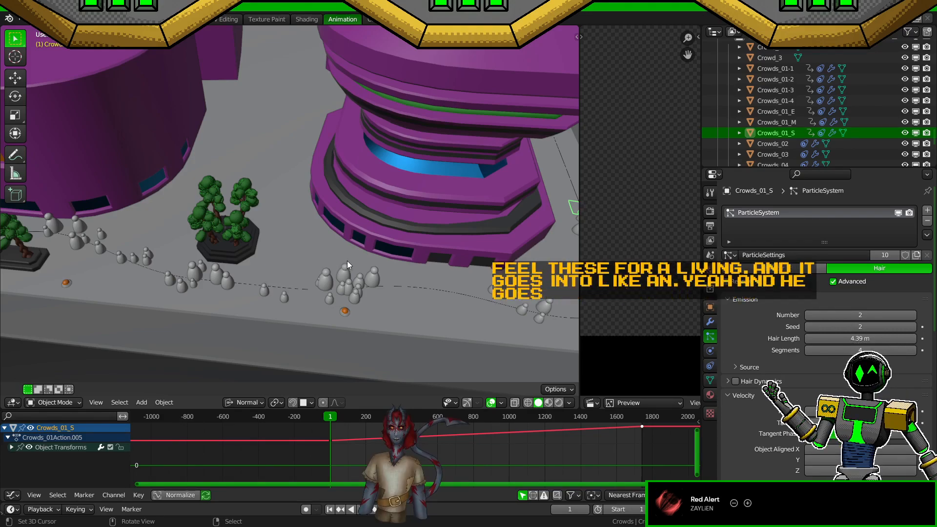
middle_drag(420, 272, 359, 256)
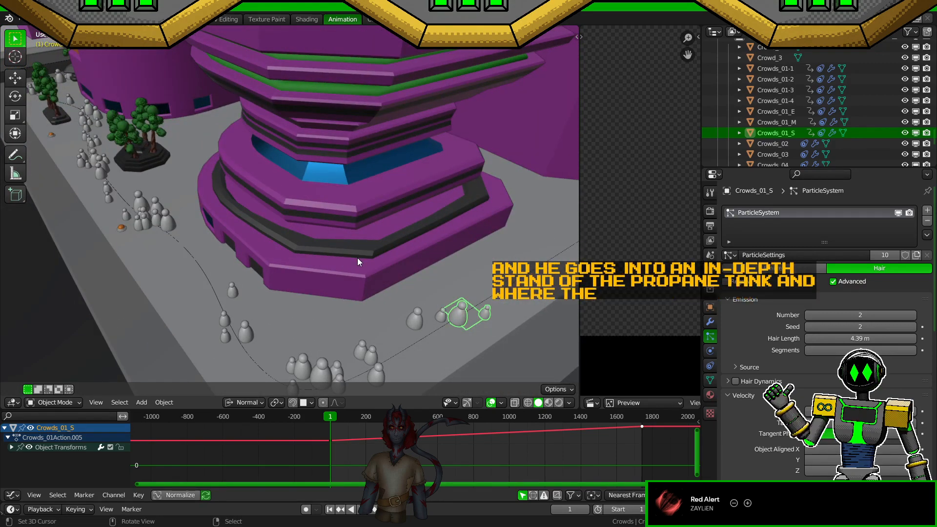
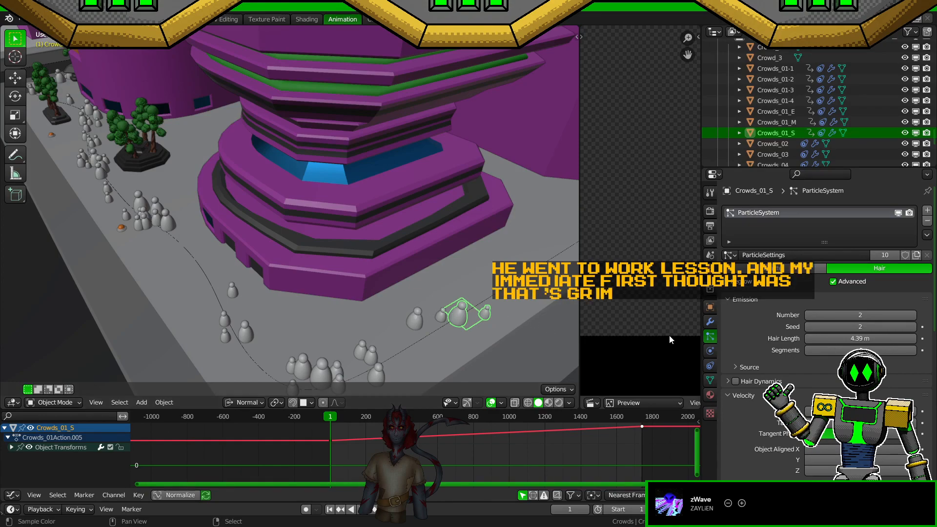
click(711, 322)
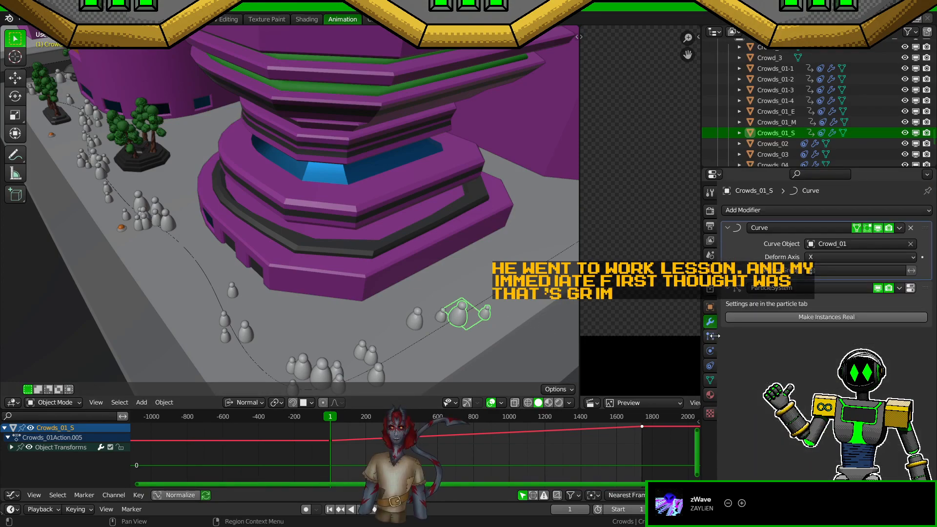
click(711, 337)
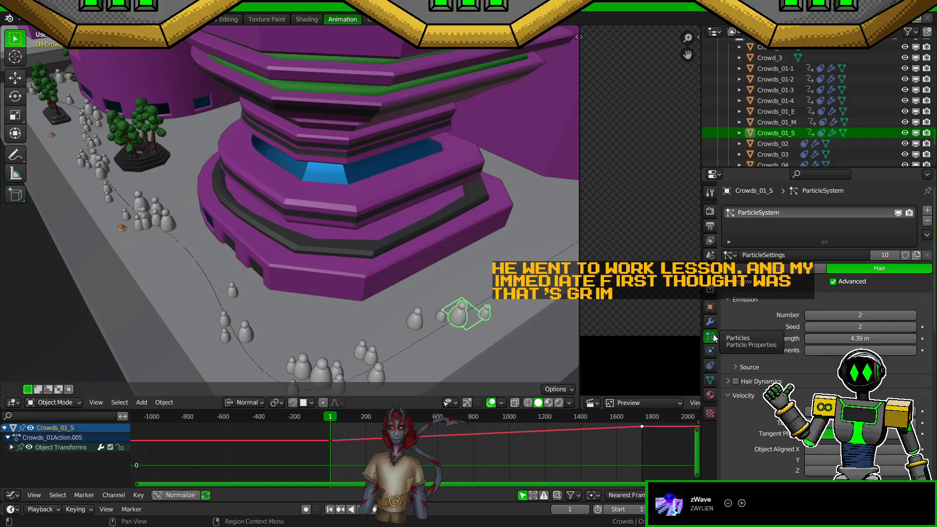
Step: Examine the emission, render and viewport display settings of the Crowds_01_M particle system
middle_drag(462, 353, 201, 281)
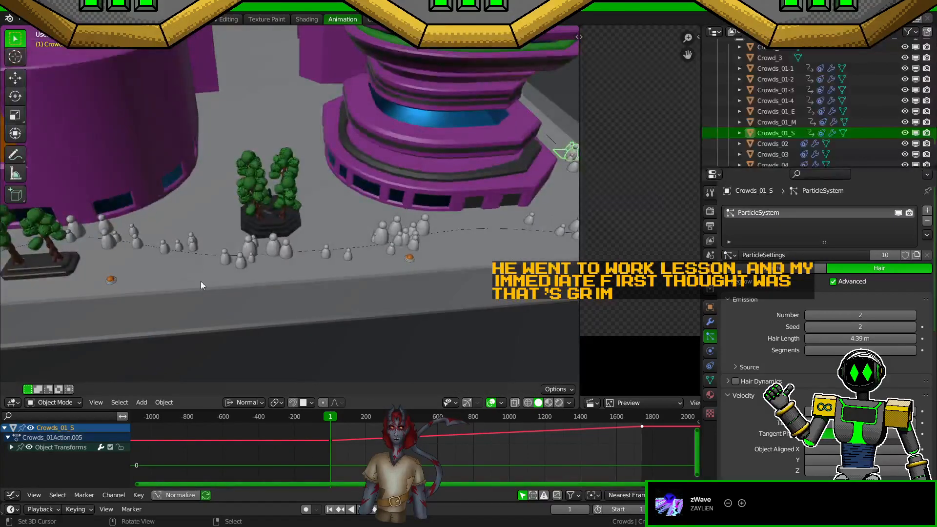
click(113, 240)
click(113, 240)
key(ctrl+s)
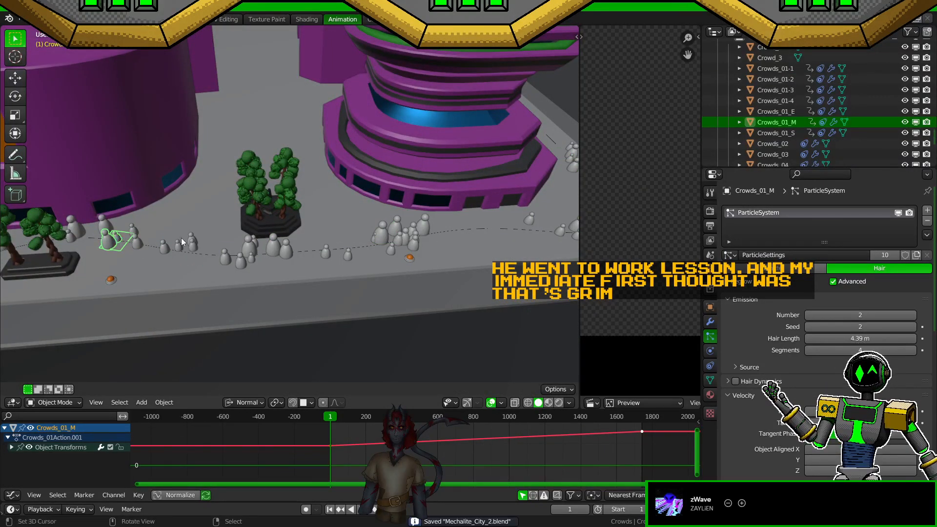
middle_drag(435, 292, 354, 197)
click(370, 160)
click(370, 160)
scroll(751, 361, down, 12)
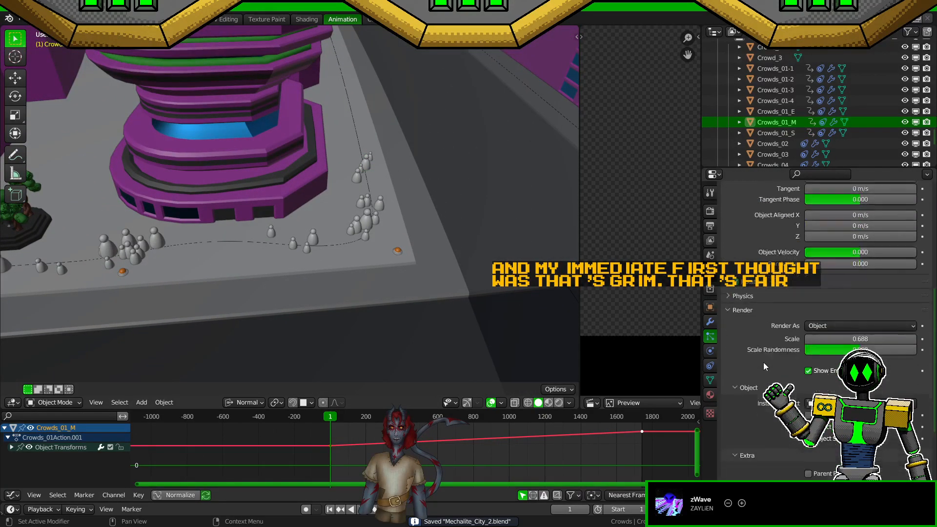
scroll(763, 362, down, 8)
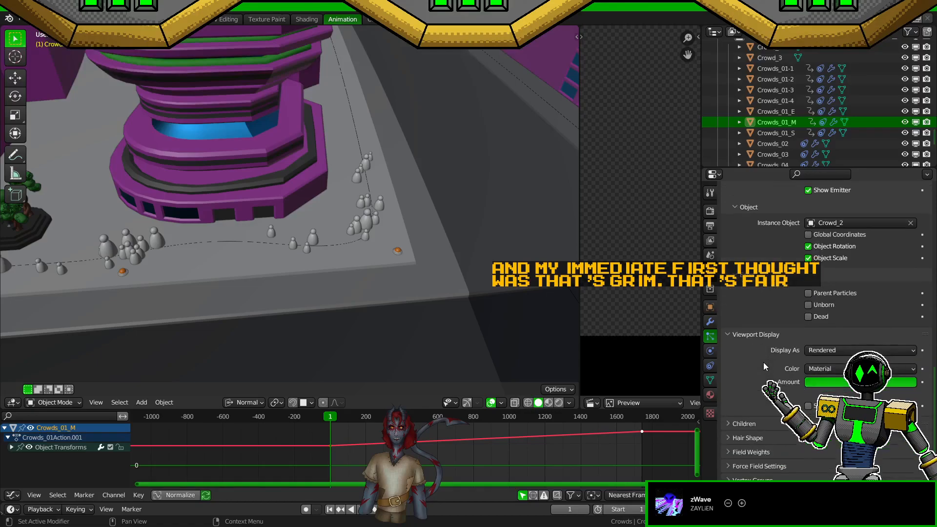
key(ctrl+s)
middle_drag(562, 322, 364, 292)
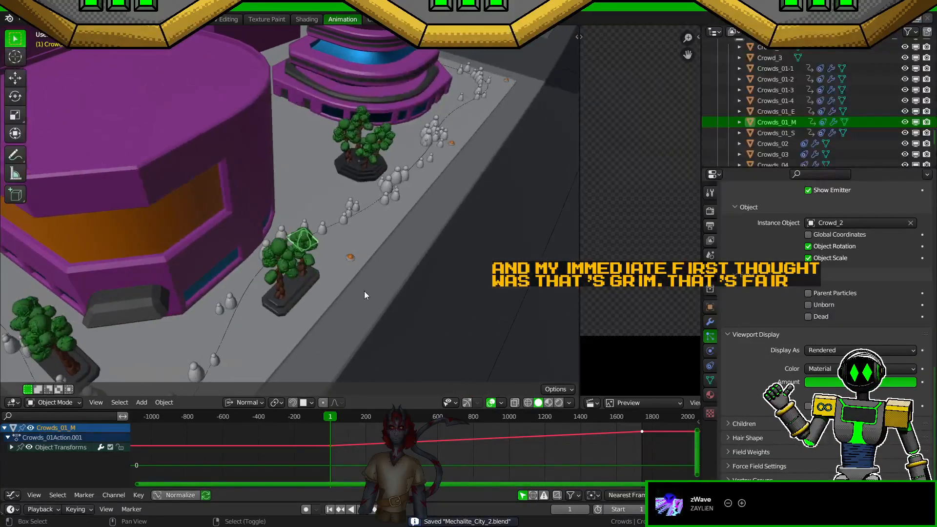
Step: Compare the figures and particle settings of the Crowds_01_S and Crowds_01_E end planes
scroll(395, 300, up, 6)
scroll(395, 303, down, 5)
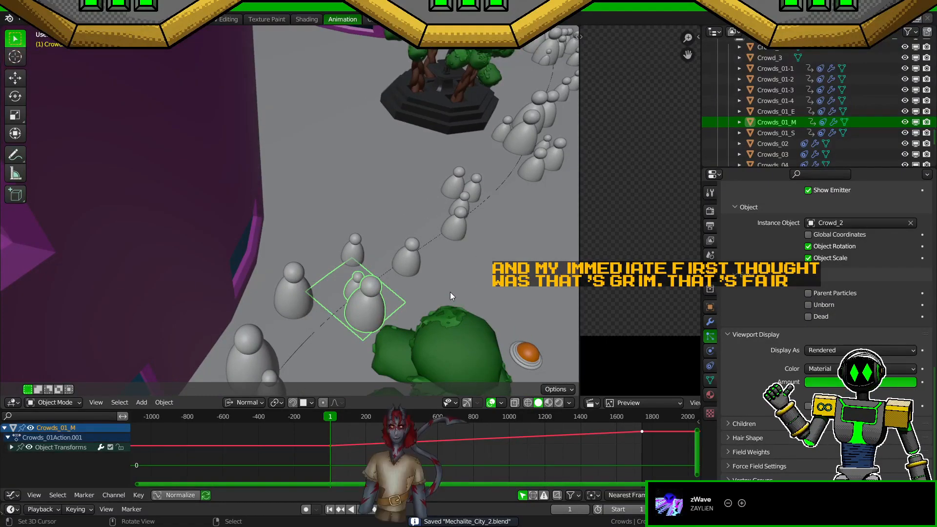
scroll(349, 305, down, 5)
scroll(350, 305, down, 4)
shift+middle_drag(349, 304, 398, 232)
scroll(472, 277, up, 4)
right_click(197, 271)
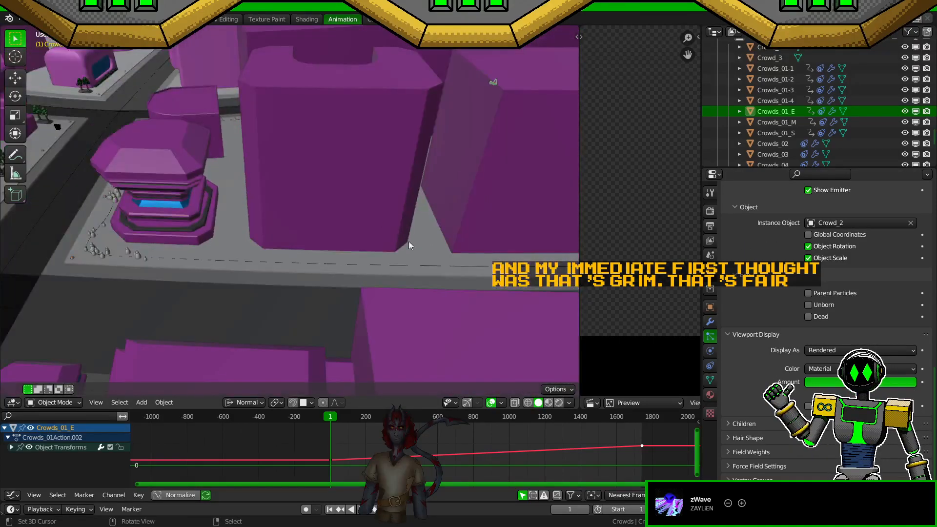
scroll(297, 255, up, 8)
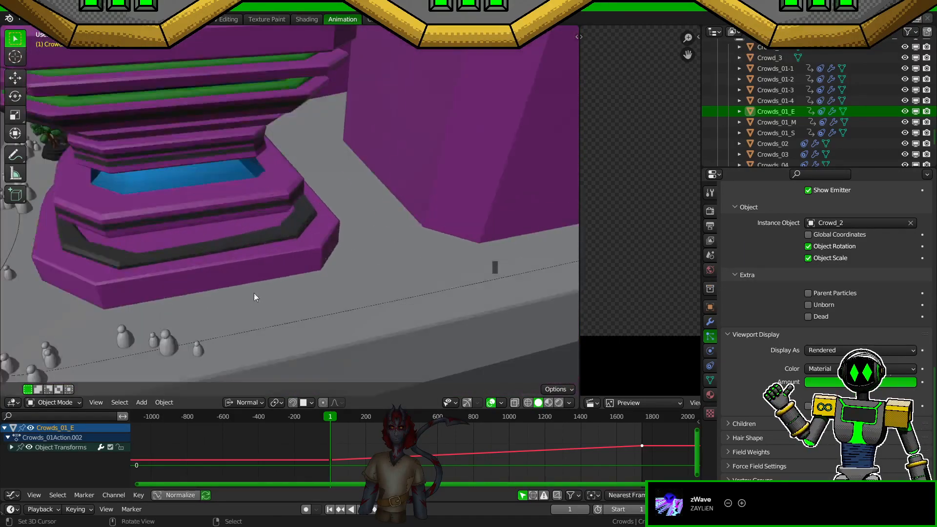
right_click(202, 350)
middle_drag(251, 320, 793, 291)
scroll(798, 289, up, 10)
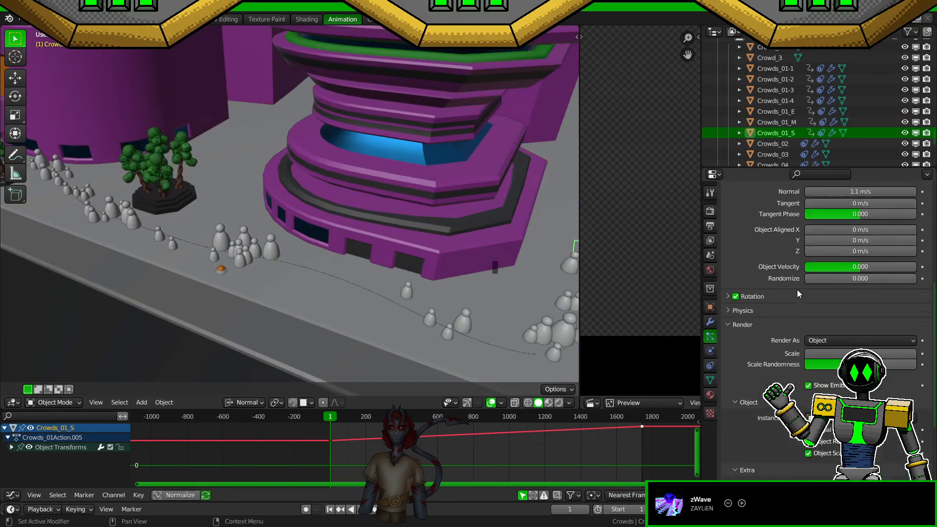
scroll(798, 289, up, 5)
middle_drag(312, 284, 278, 233)
click(292, 253)
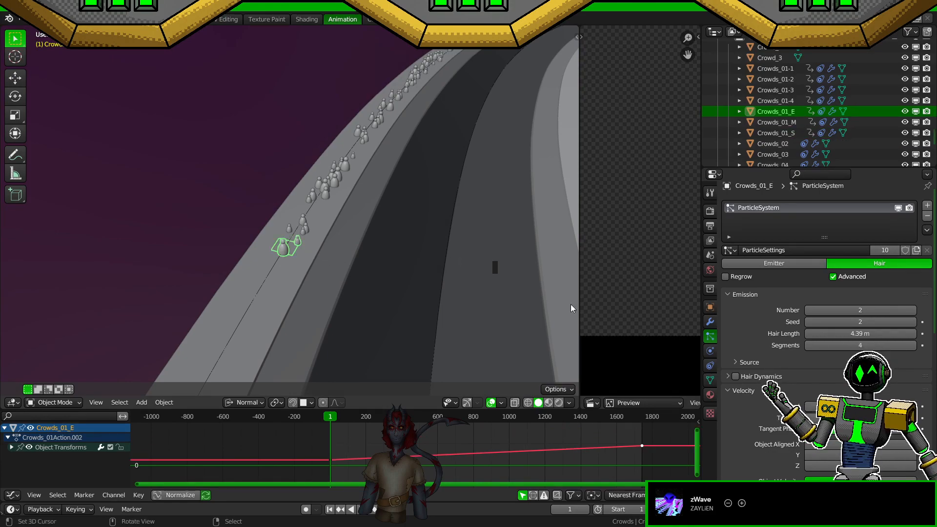
scroll(781, 298, down, 8)
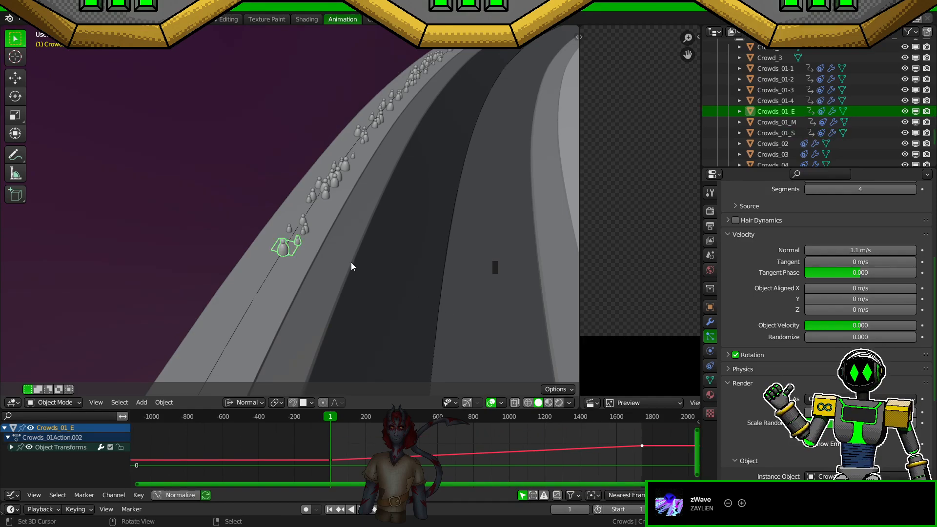
scroll(294, 228, down, 7)
Step: Snap the 3D cursor to the Crowds_01_M plane and delete that plane
middle_drag(294, 227, 339, 250)
scroll(339, 250, up, 4)
click(218, 257)
click(212, 254)
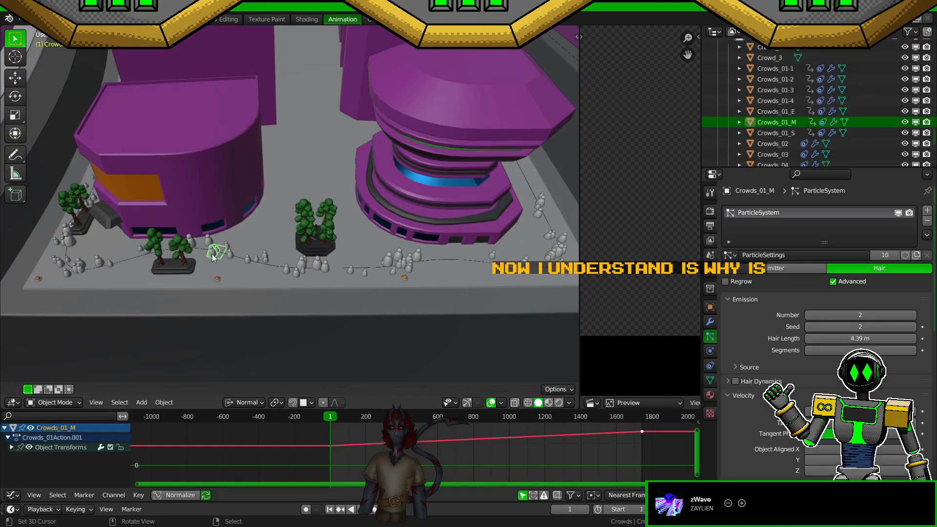
scroll(277, 277, up, 3)
key(shift+s)
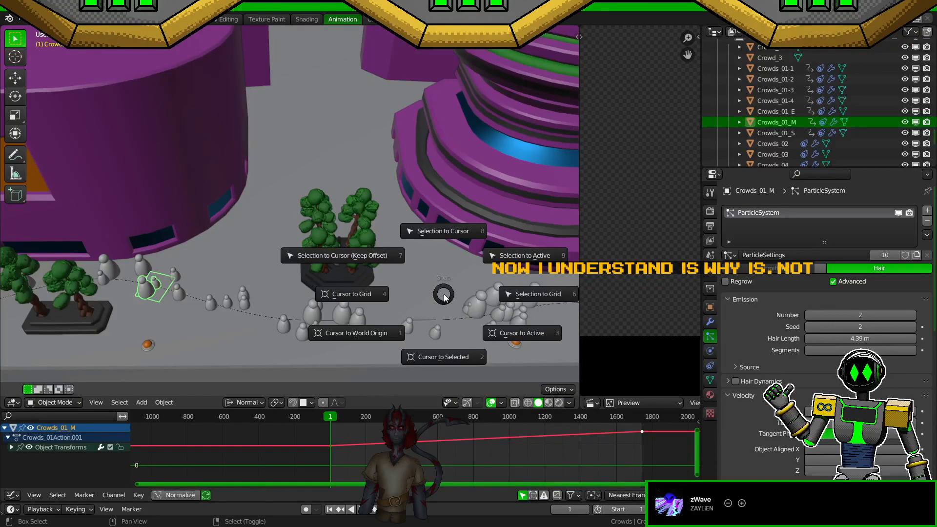
key(Escape)
scroll(442, 288, down, 5)
key(x)
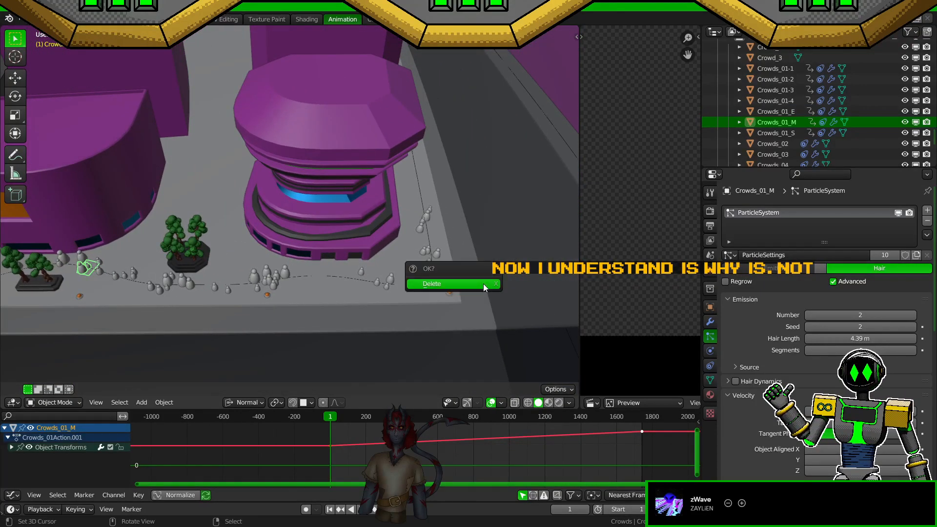
click(483, 285)
Step: Duplicate the Crowds_01_S plane, snap the copy to the 3D cursor, and save the file
click(425, 211)
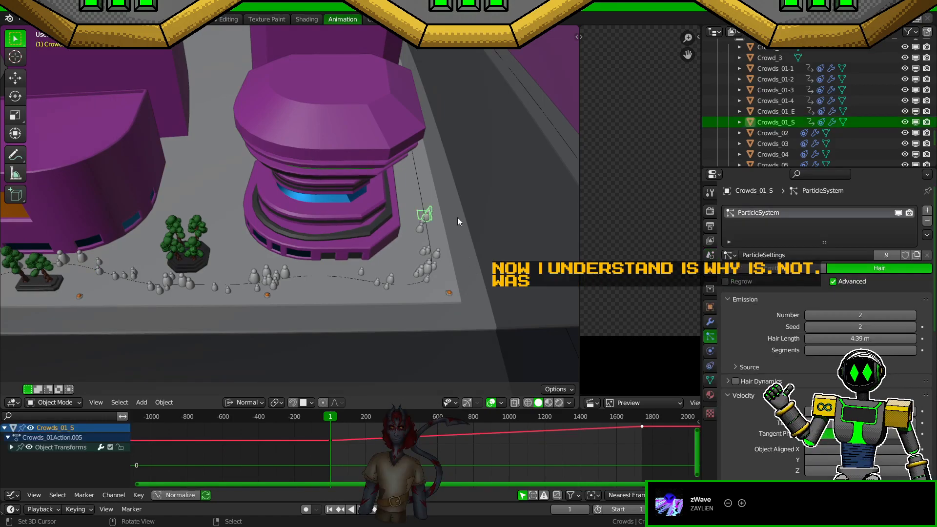
key(shift+d)
right_click(480, 255)
key(shift+s)
click(483, 206)
shift+middle_drag(375, 267, 638, 264)
scroll(488, 266, up, 4)
middle_drag(488, 266, 462, 268)
key(ctrl+s)
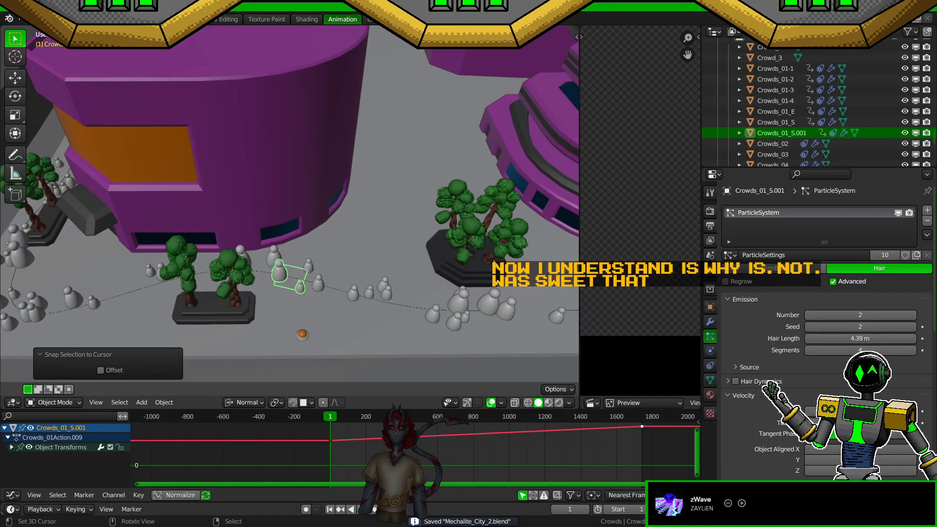
Step: Rename the duplicated plane as Crowds_01_M
double_click(795, 135)
key(Right)
key(ctrl+shift+Left)
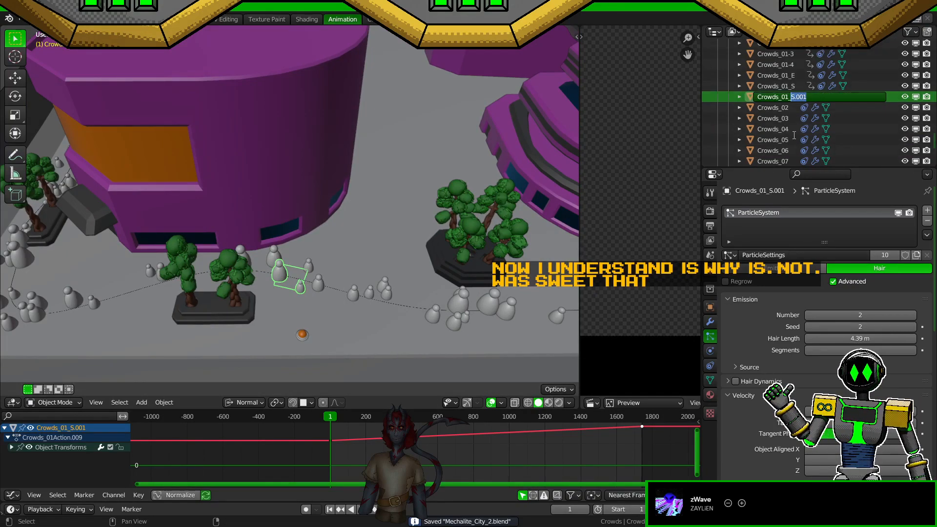
text(M)
key(Return)
middle_drag(317, 295, 356, 315)
scroll(355, 315, up, 8)
scroll(356, 315, down, 8)
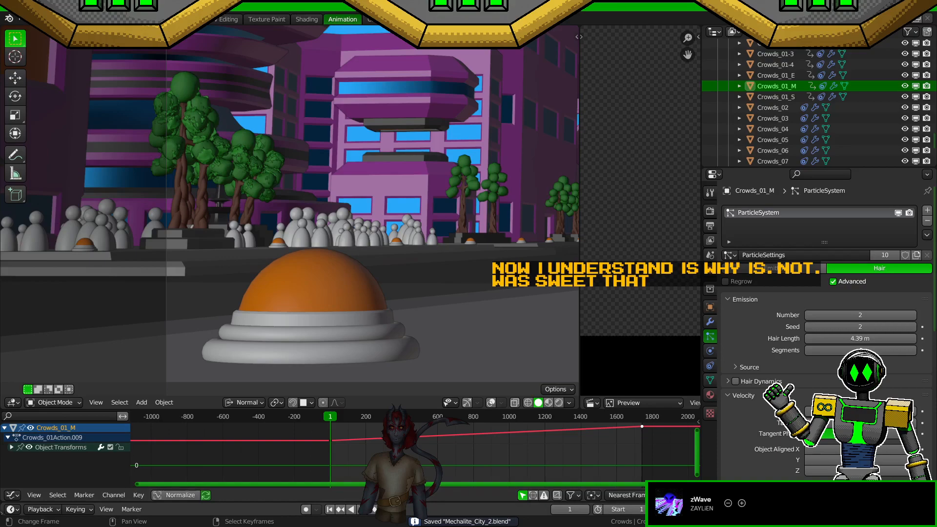
Step: Compare the crowd's placement at frames 1 and 1742 in the camera view, and check the sidewalk from above
key(Up)
click(330, 509)
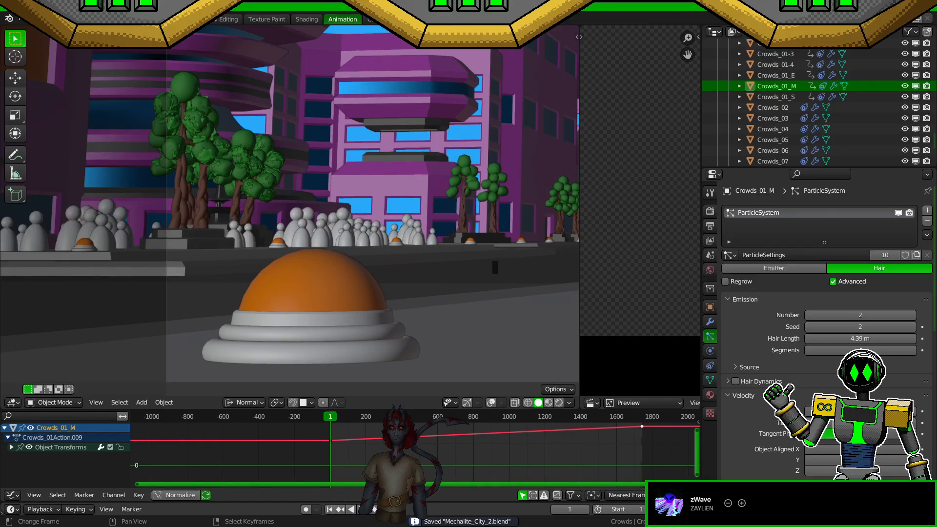
key(Up)
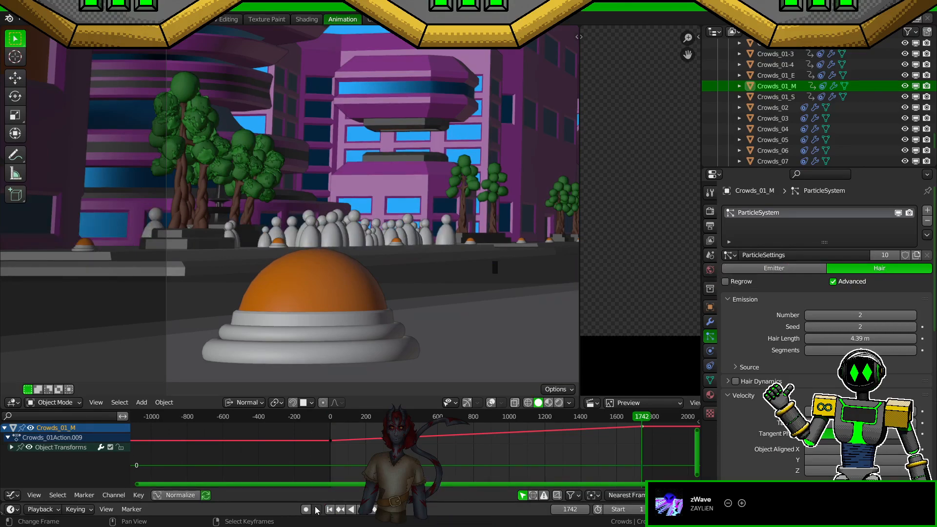
click(330, 509)
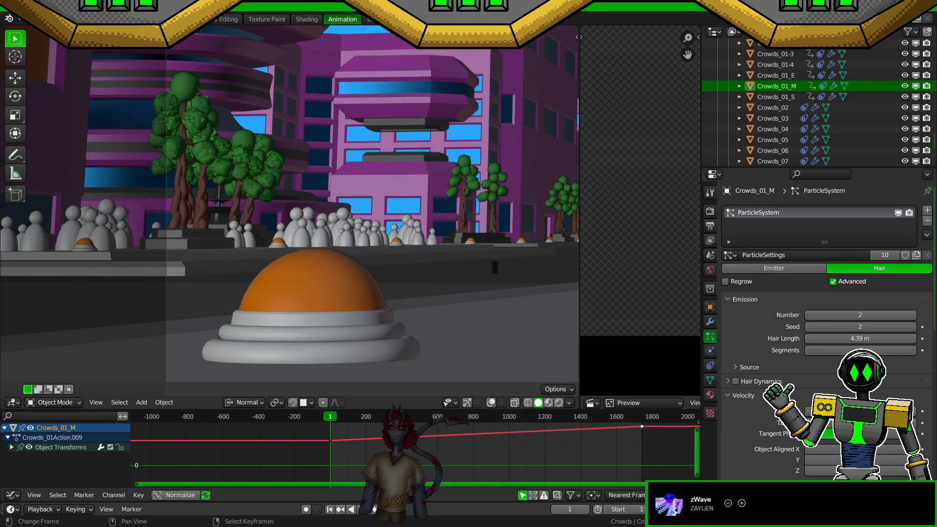
key(Up)
click(330, 509)
key(Up)
middle_drag(405, 236, 344, 438)
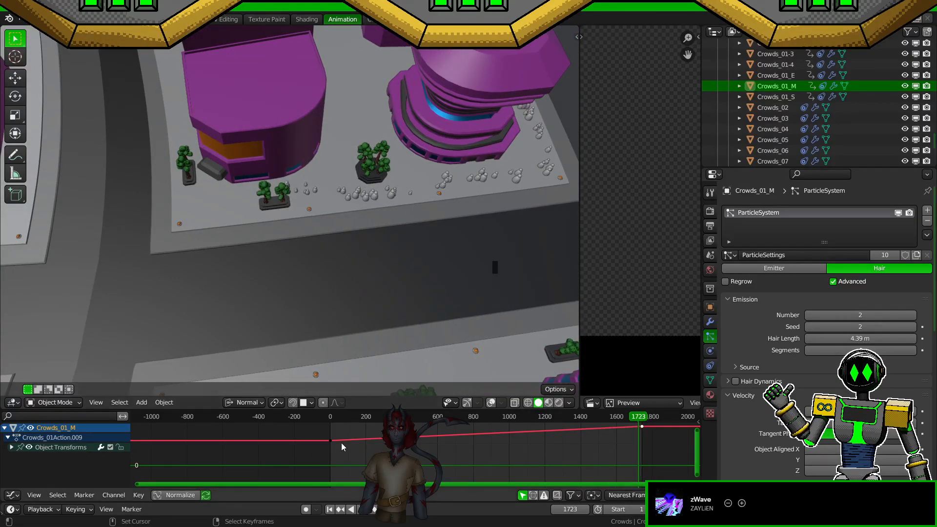
click(333, 514)
Step: Select the Crowds_01-2 strip on the sidewalk and save the file
scroll(400, 268, up, 3)
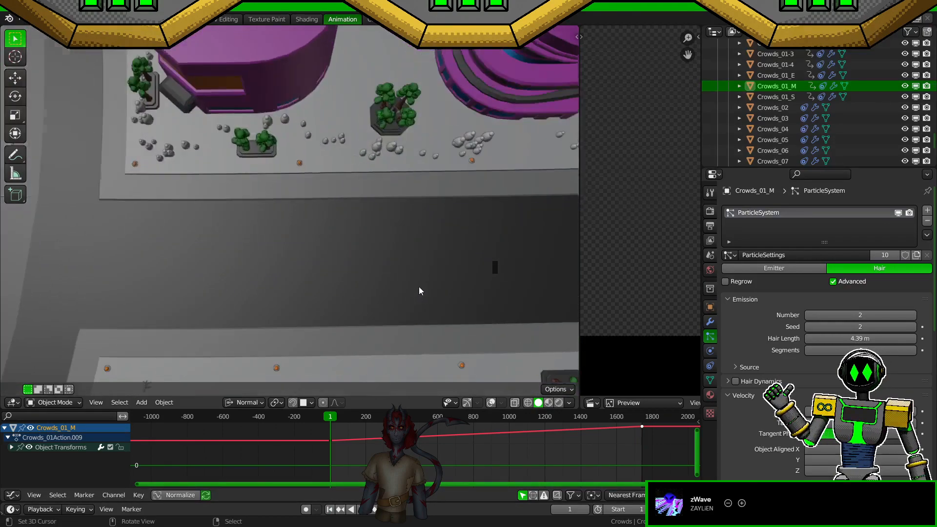
shift+scroll(389, 251, up, 2)
click(322, 200)
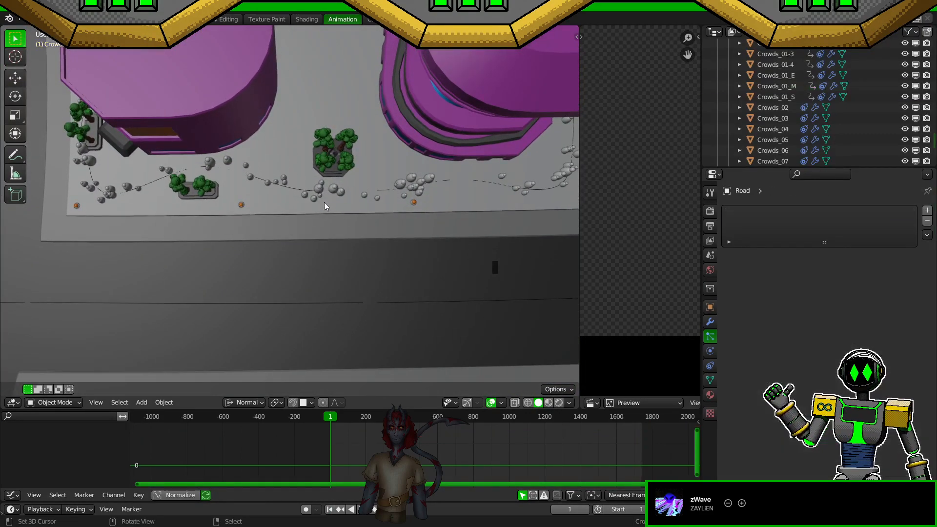
key(ctrl+s)
shift+scroll(344, 192, up, 2)
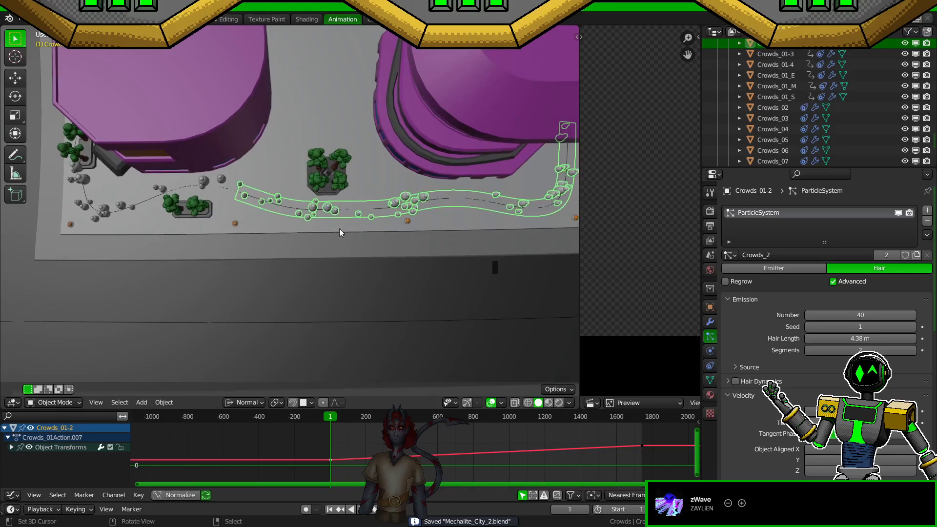
key(KP_0)
key(KP_0)
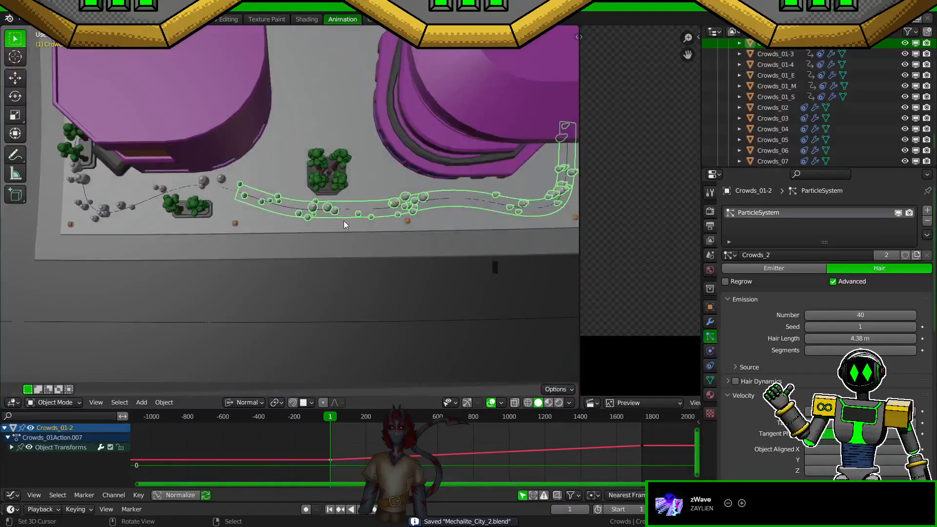
click(795, 88)
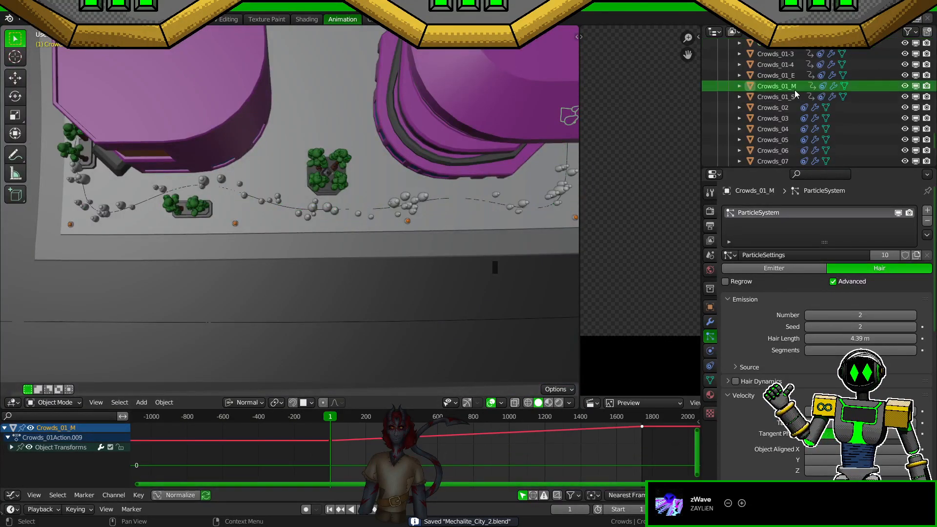
key(g)
key(y)
right_click(422, 445)
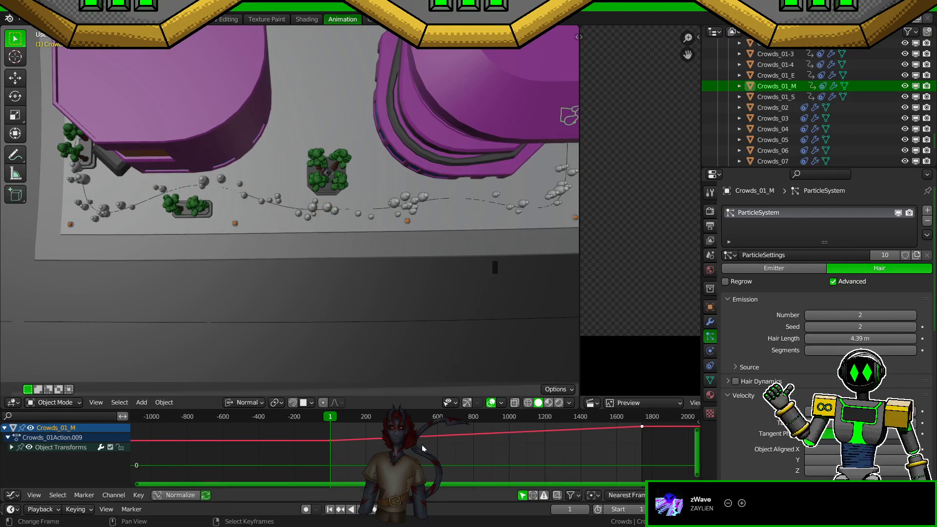
click(334, 213)
click(194, 185)
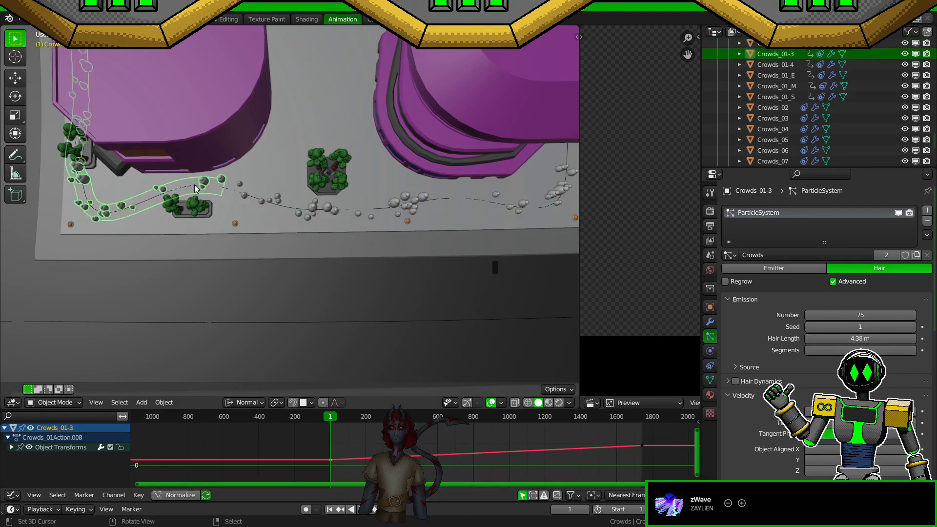
click(299, 219)
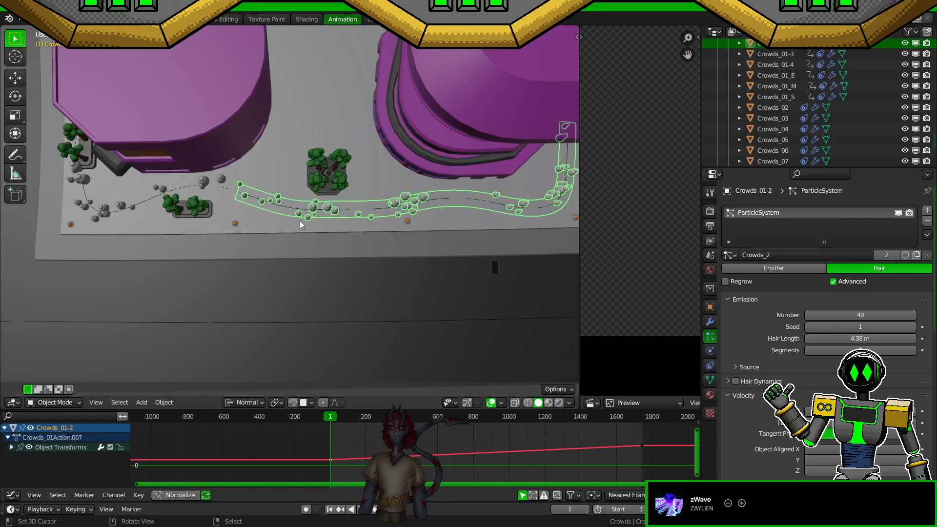
Step: Move the Crowds_01_M plane by -580 m along its Y axis and save the file
click(780, 86)
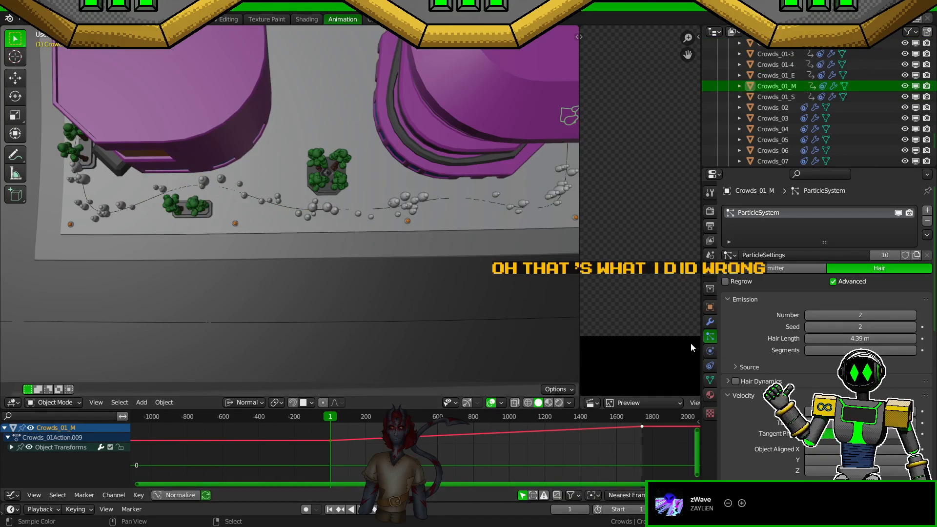
click(710, 308)
text(gy)
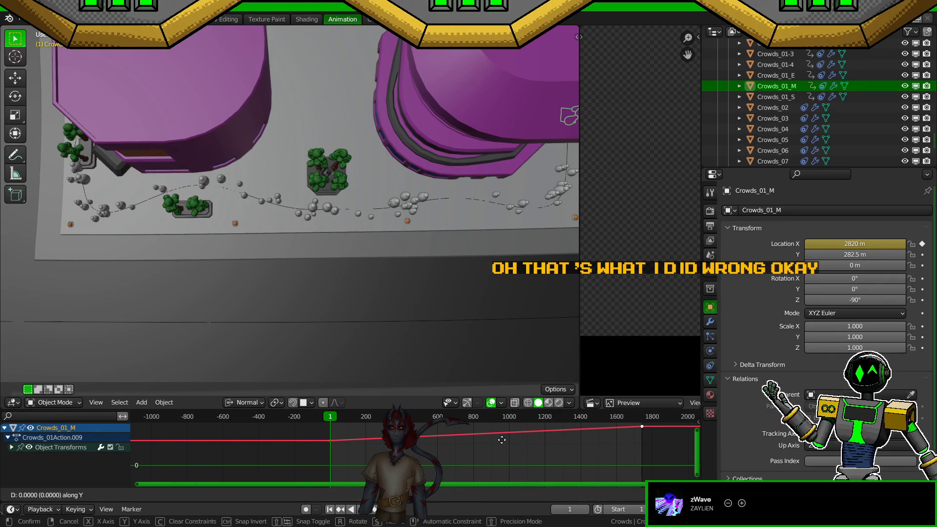
text(-580)
key(Return)
key(ctrl+s)
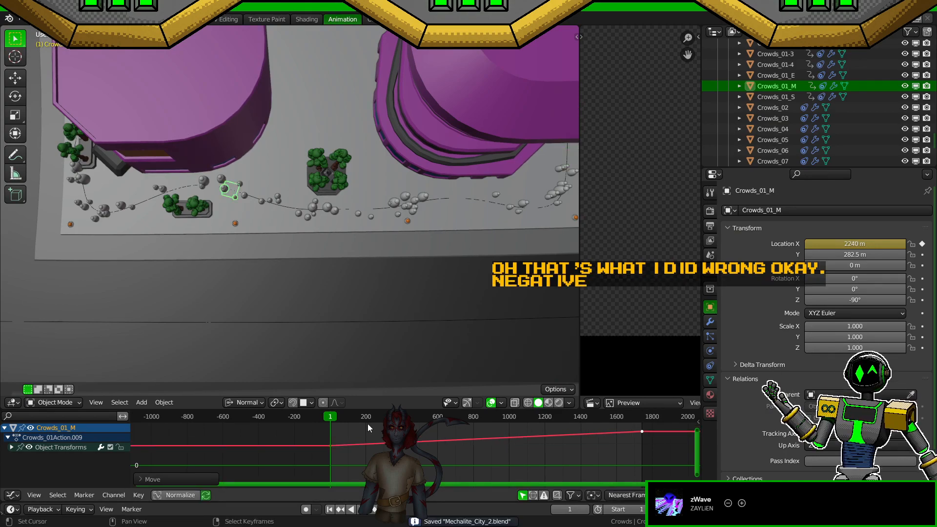
Step: Compare the Crowds_01_M figures at frames 1 and 1742 through the camera view
key(KP_0)
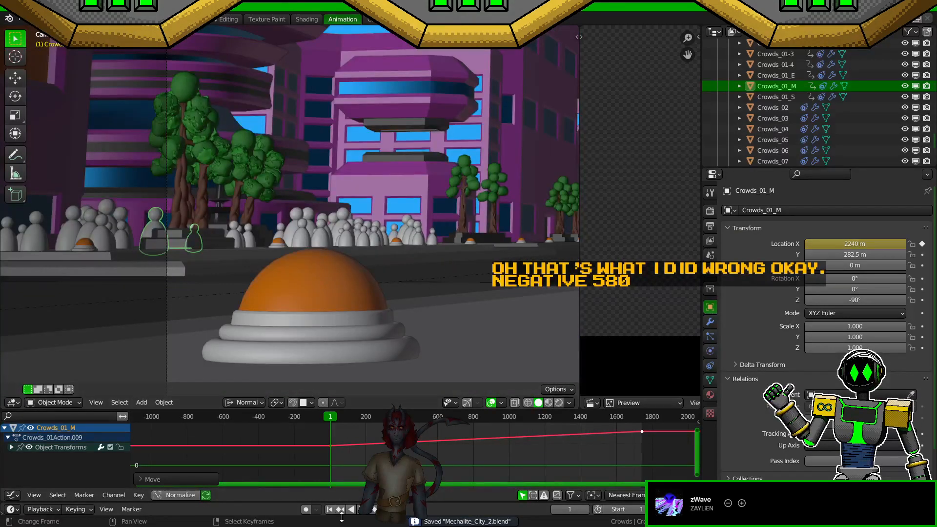
key(Up)
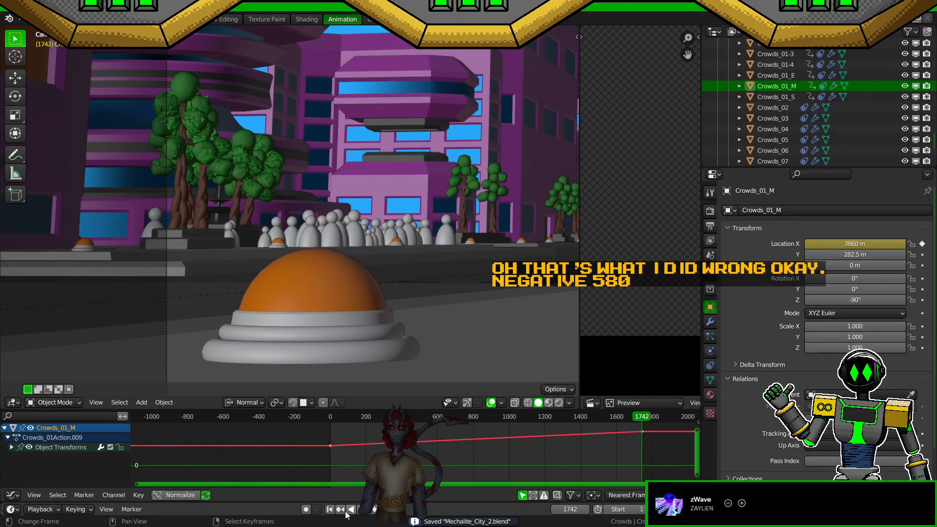
click(330, 512)
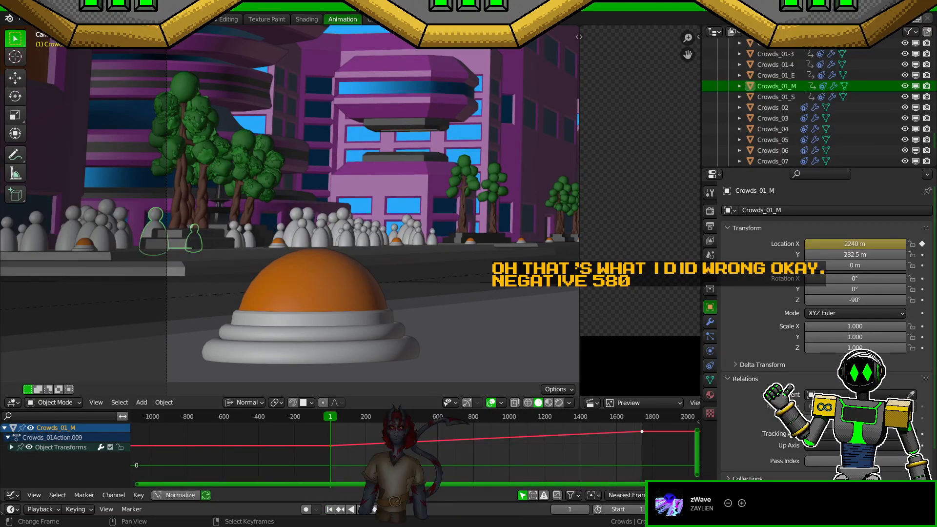
key(Up)
click(330, 510)
key(Up)
Step: Examine from above how the figures around the Crowds_01_M plane line up at frames 1 and 1742
key(KP_7)
middle_drag(446, 282, 291, 259)
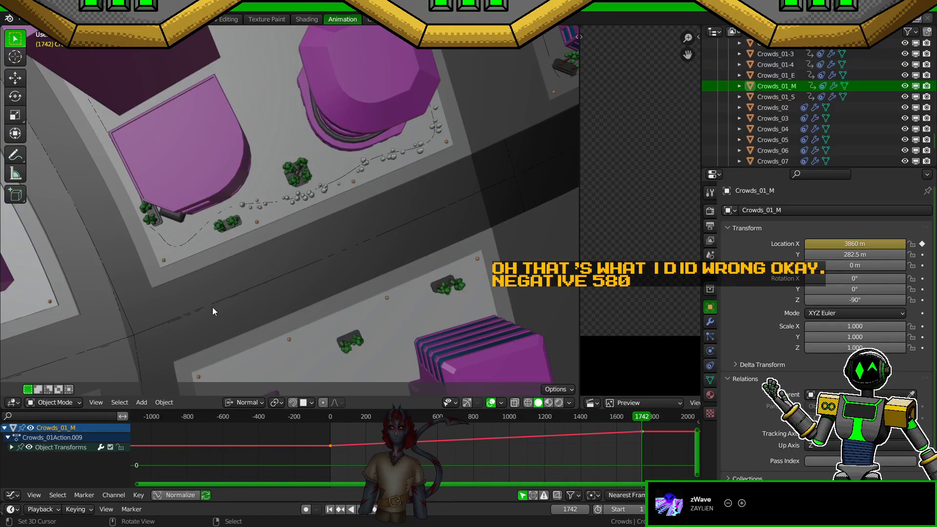
click(330, 509)
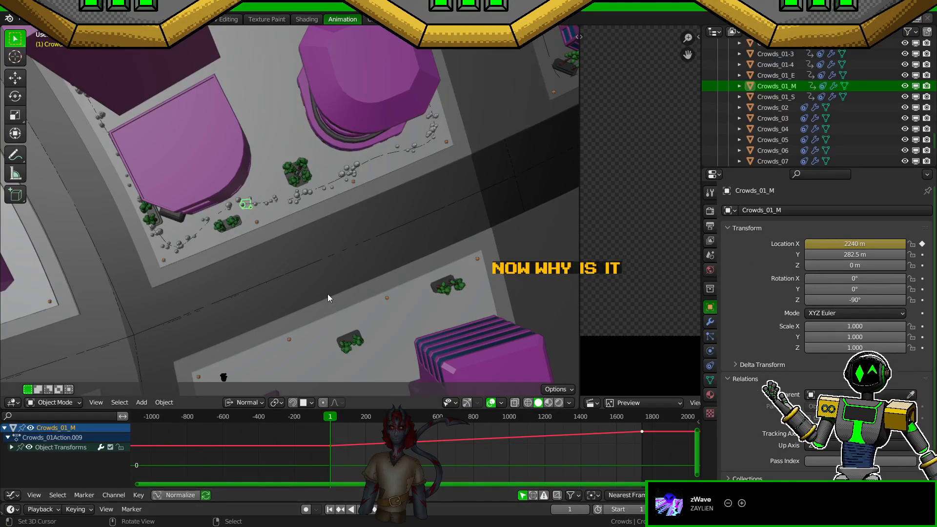
key(KP_7)
scroll(328, 294, up, 3)
shift+middle_drag(328, 294, 389, 231)
key(Up)
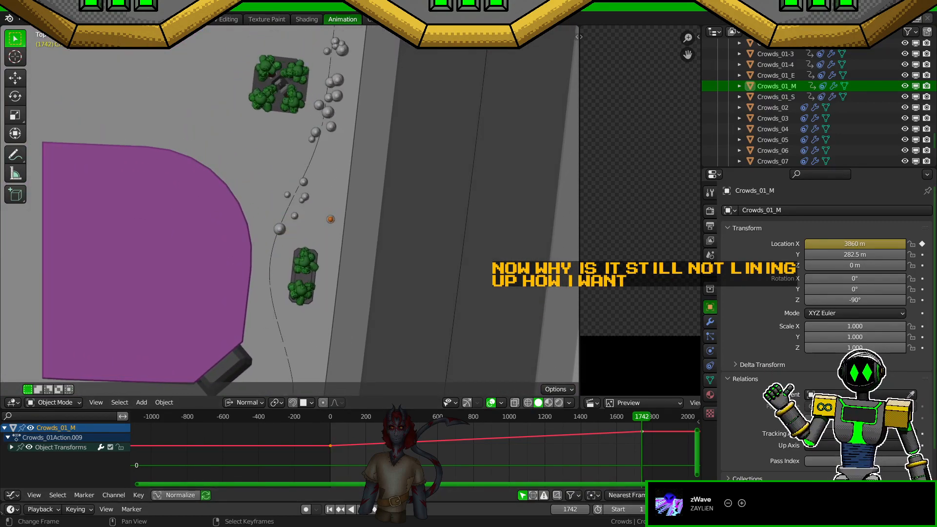
click(329, 509)
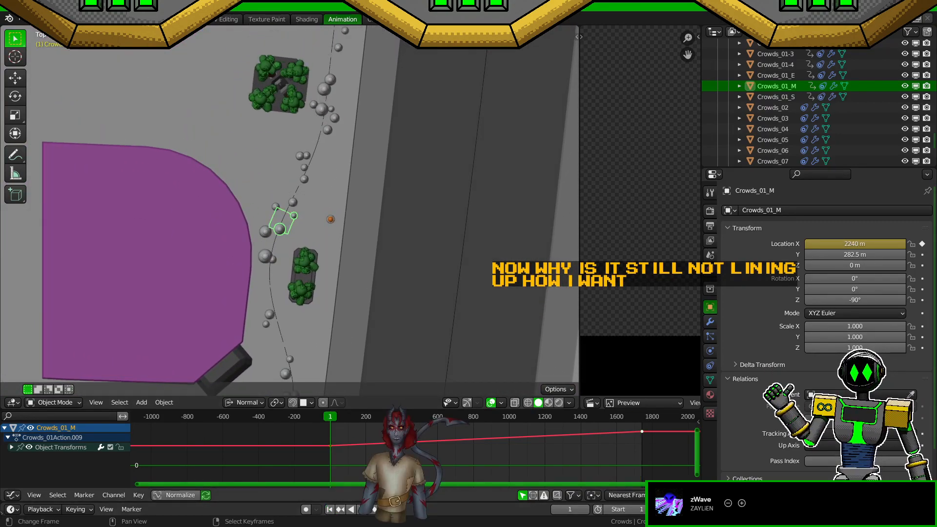
Step: Compare the Crowds_01-2 strip's figures at frame 1 with those of Crowds_01-4 at frame 1742, and save the file
click(307, 190)
key(ctrl+s)
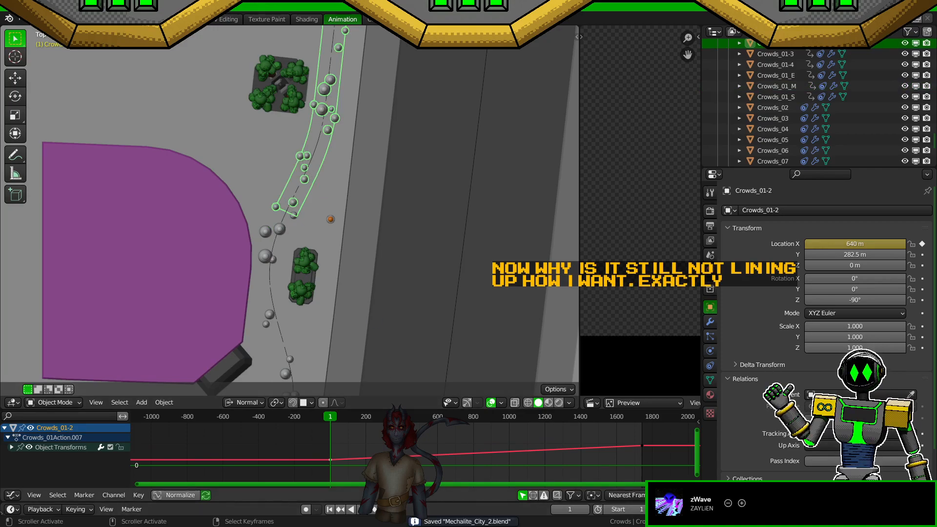
key(Up)
click(322, 185)
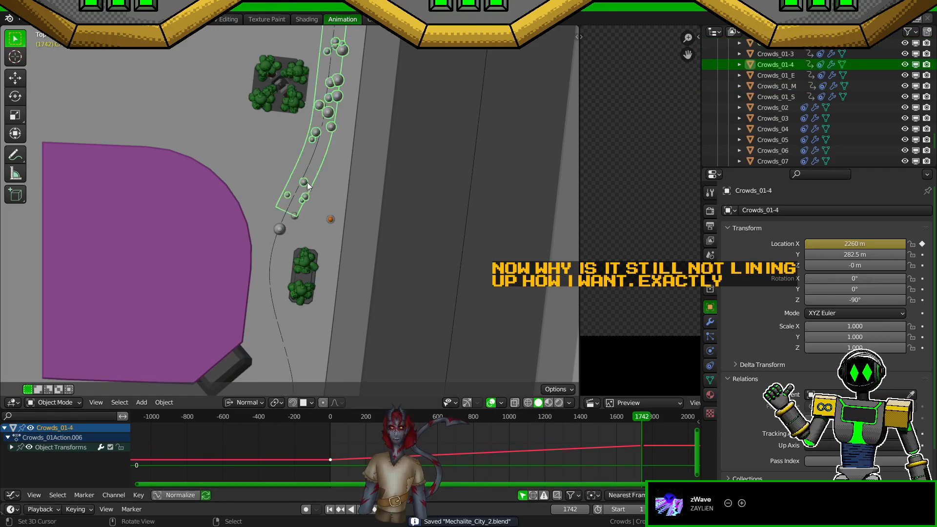
scroll(314, 204, down, 3)
scroll(313, 204, down, 2)
middle_drag(276, 236, 389, 253)
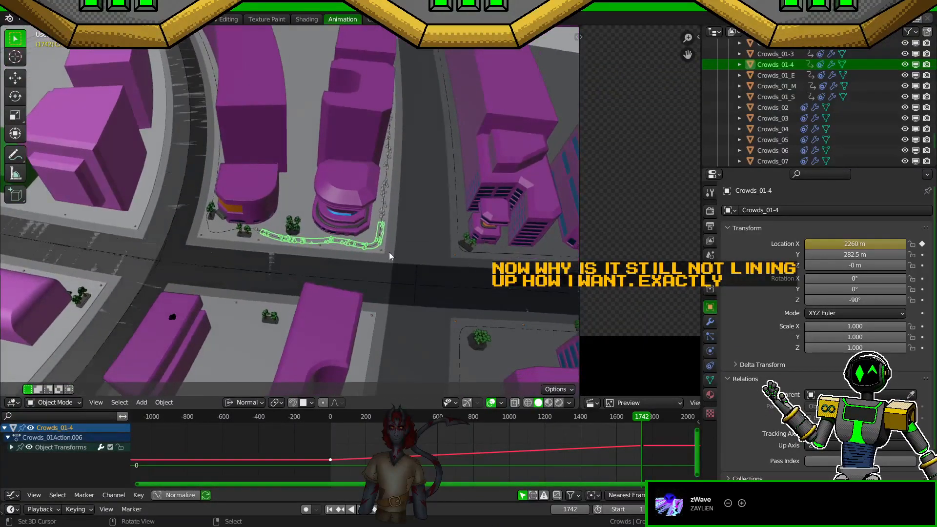
click(330, 510)
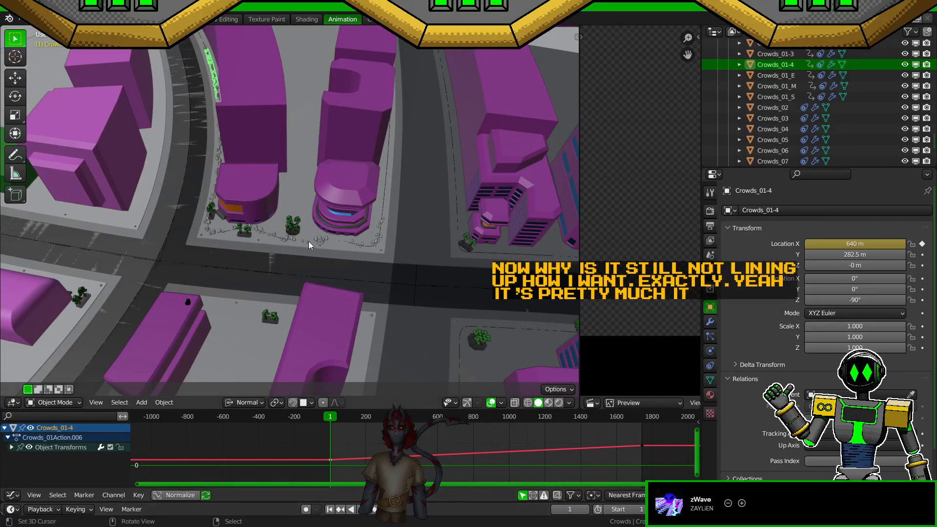
click(321, 245)
key(ctrl+s)
shift+middle_drag(353, 275, 397, 252)
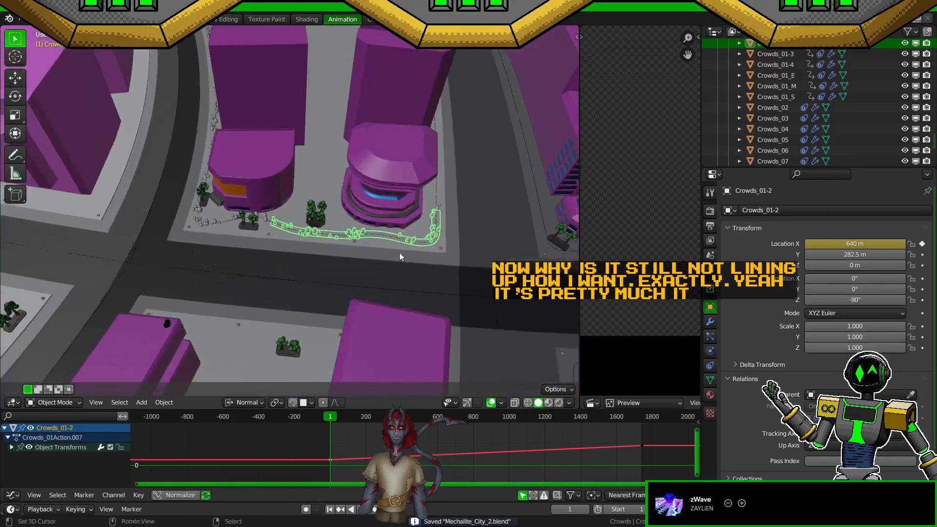
Step: Compare the particle emission settings of Crowds_01-2, Crowds_01-4 and Crowds_01_M
click(711, 395)
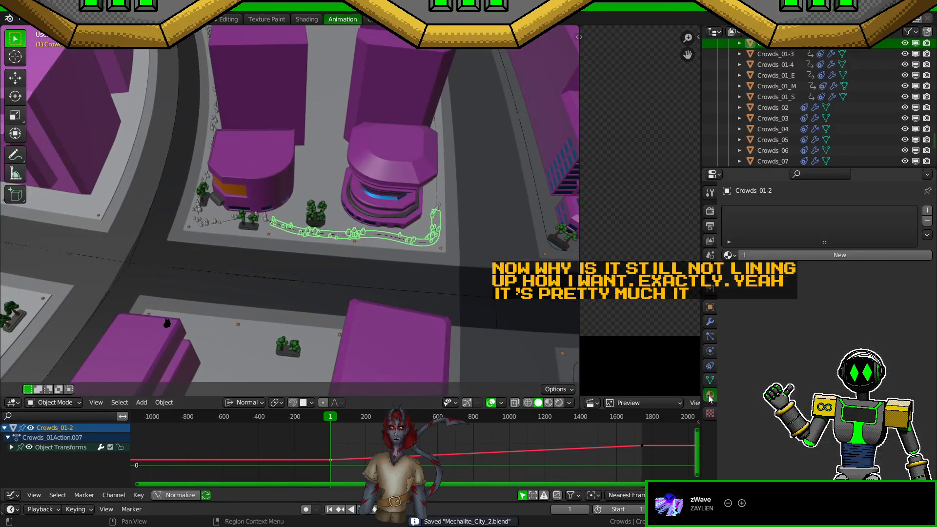
click(711, 337)
middle_drag(488, 289, 390, 288)
click(793, 64)
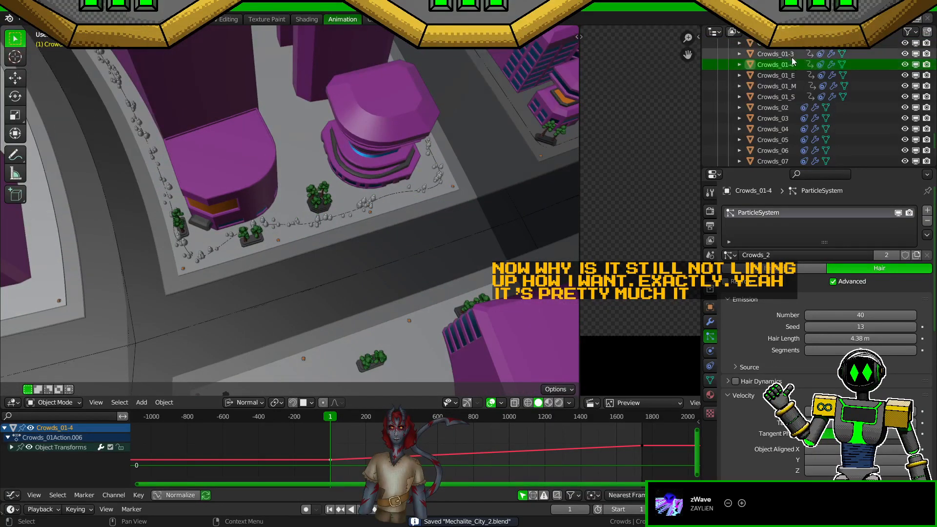
click(785, 44)
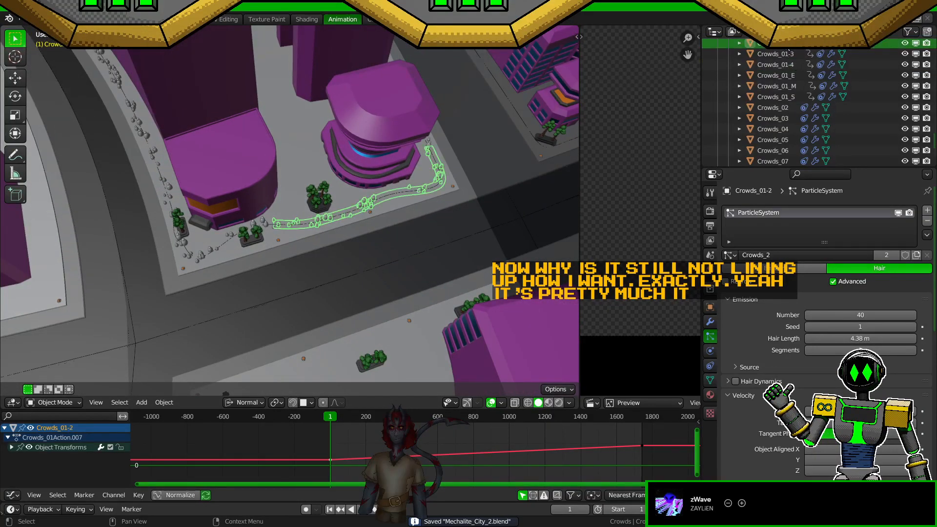
click(784, 84)
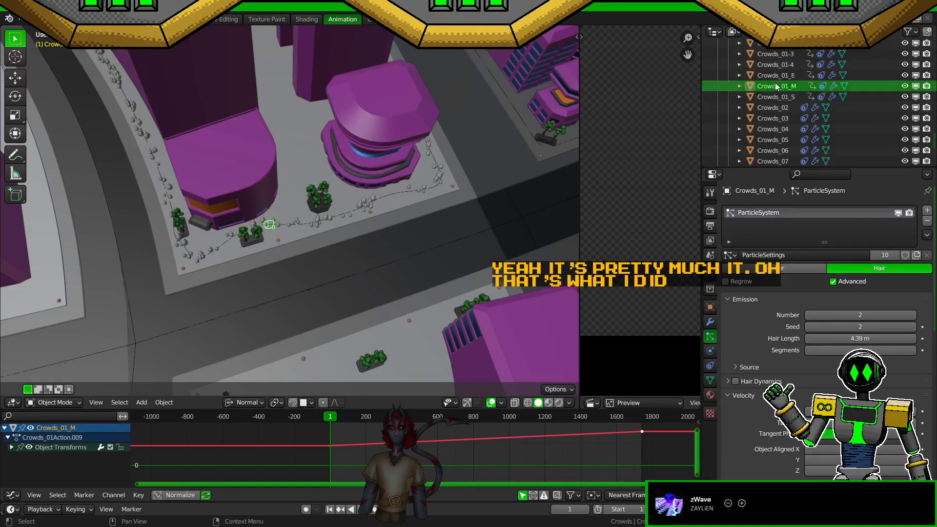
click(776, 65)
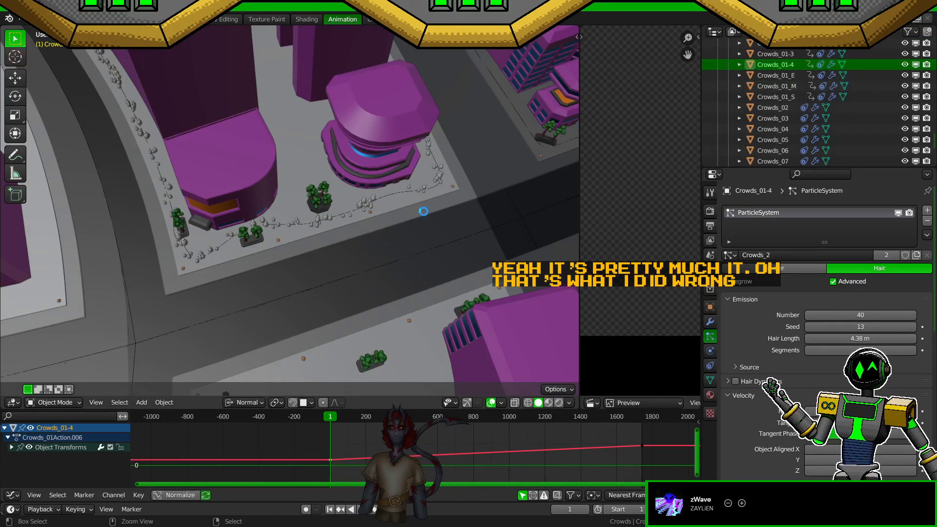
Step: Set the particle seed of the Crowds_01-2 strip to 13
click(757, 45)
click(856, 328)
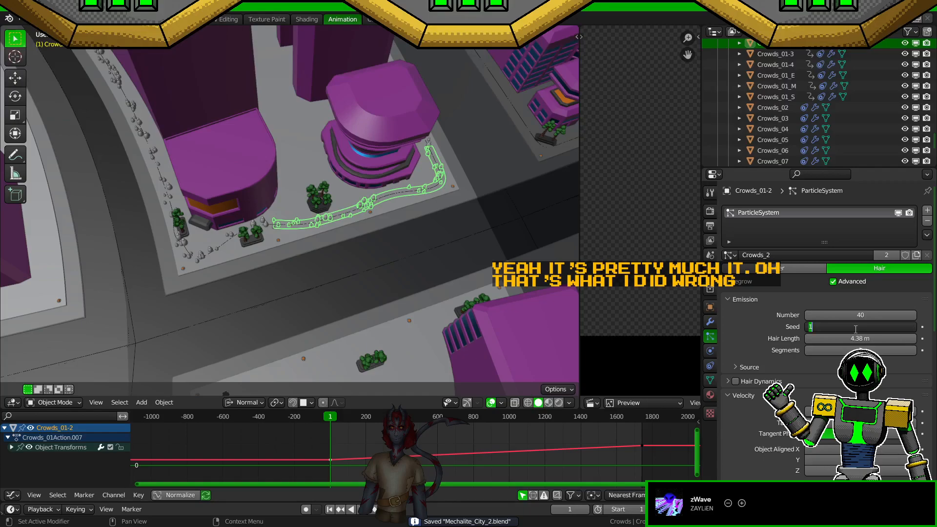
text(13)
key(Return)
scroll(324, 233, up, 6)
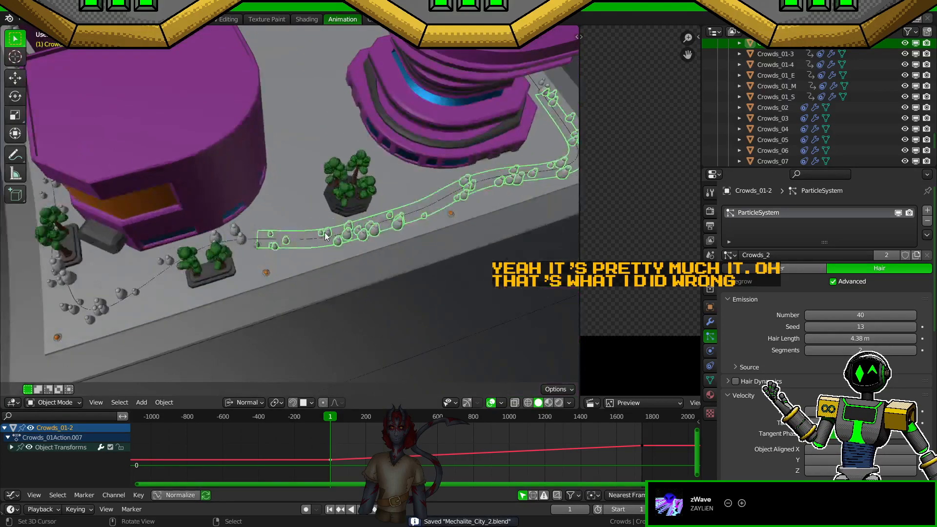
scroll(369, 255, down, 5)
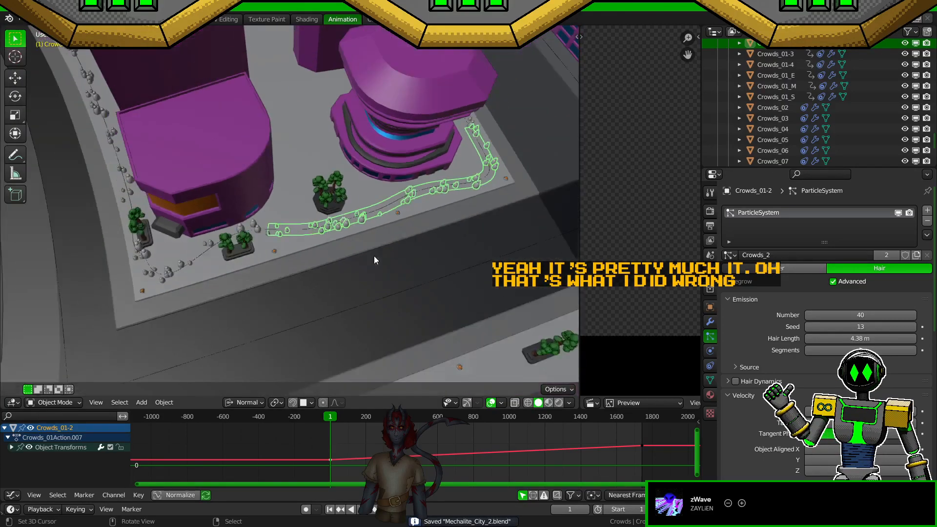
Step: Compare the Crowds_01-2 strip's figures at frames 1 and 1742 with its new seed, and save the file
click(786, 65)
click(781, 44)
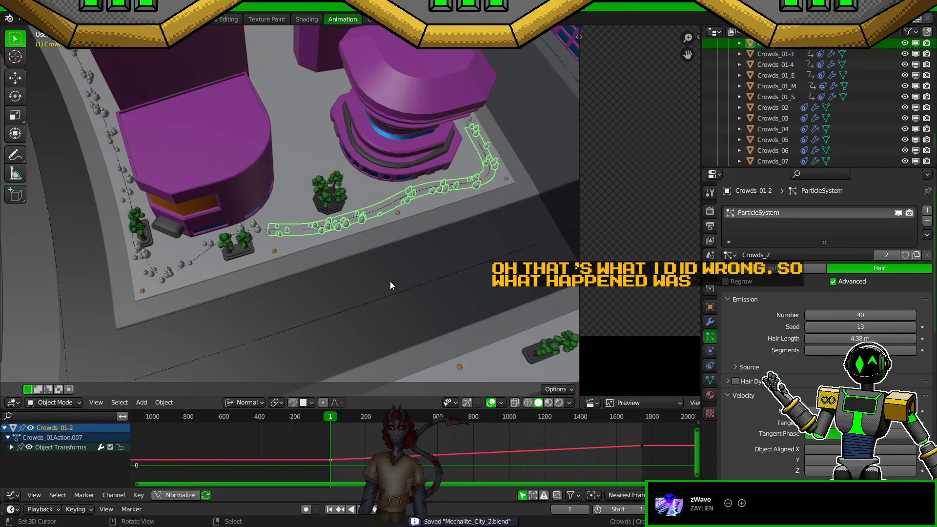
click(386, 509)
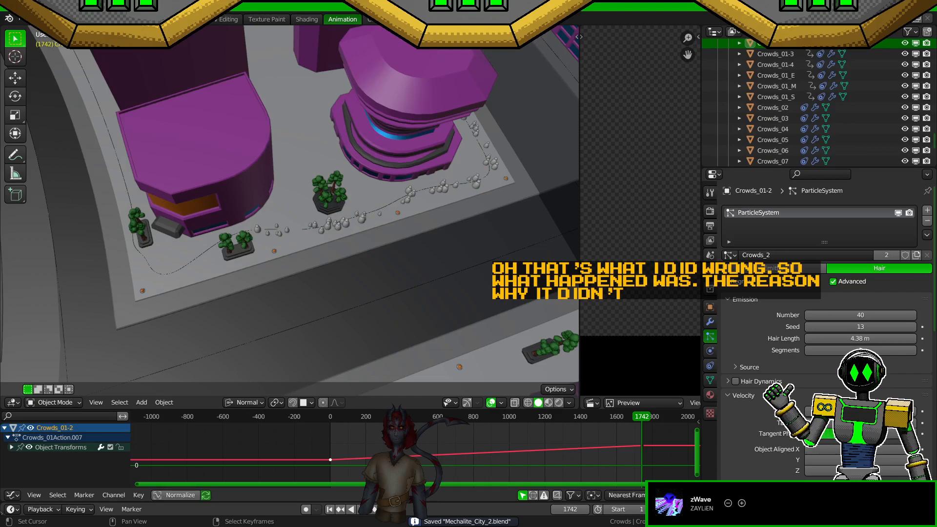
click(330, 510)
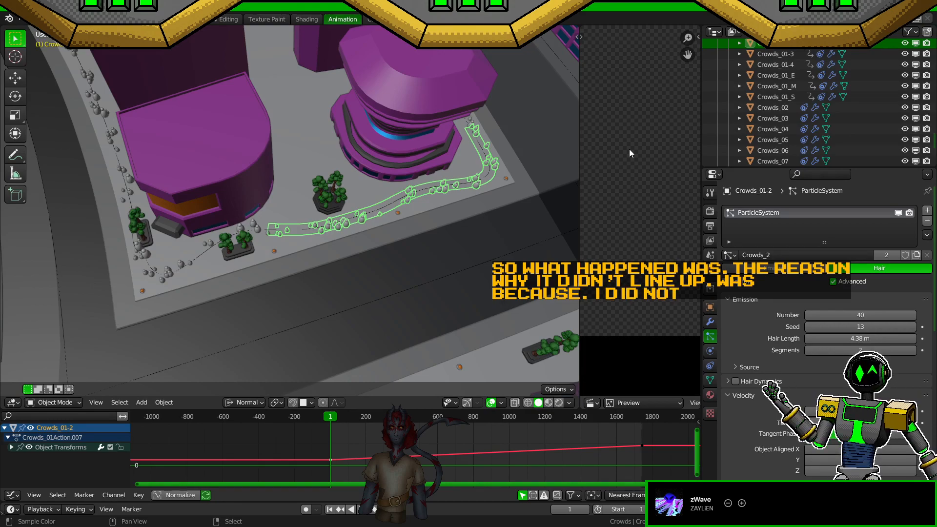
key(ctrl+s)
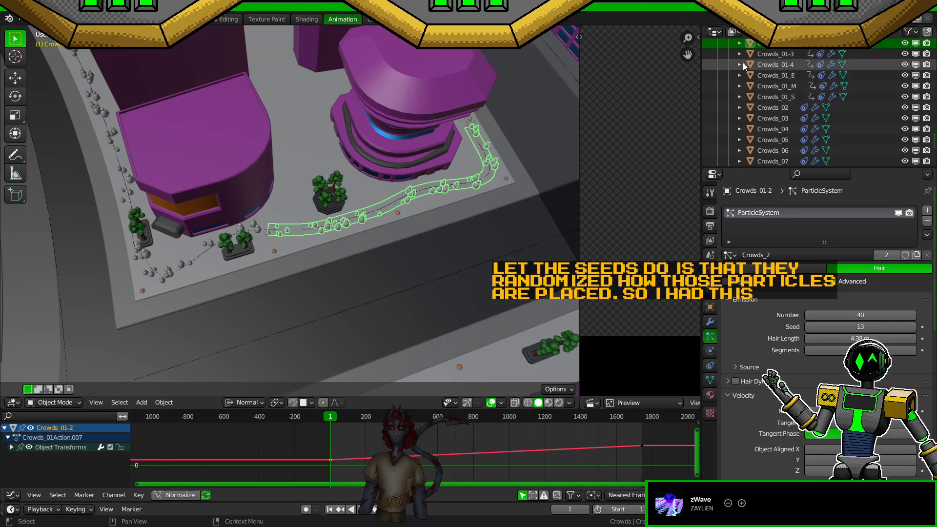
Step: Compare the particle settings and figure placement of the Crowds_01-4 and Crowds_01-2 strips at frame 1, and save the file
click(785, 65)
scroll(320, 222, down, 4)
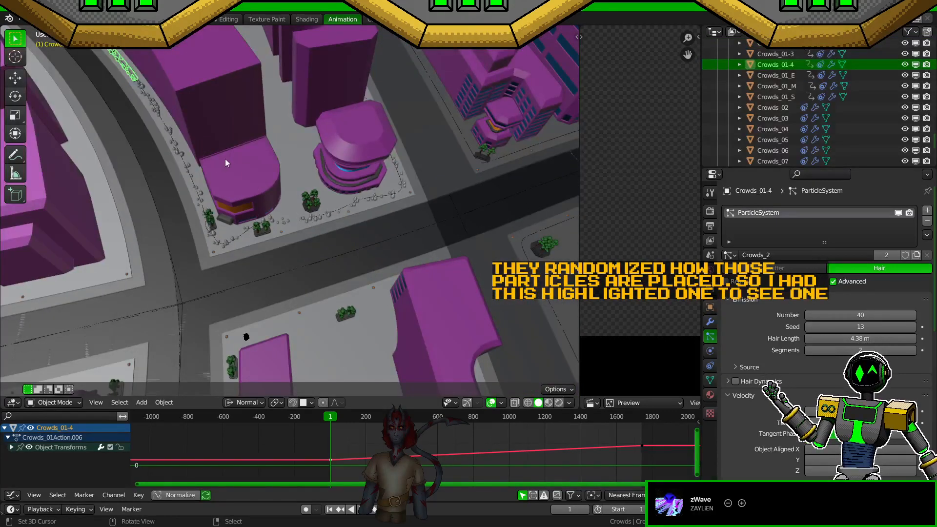
shift+middle_drag(224, 159, 385, 244)
key(ctrl+s)
shift+middle_drag(481, 256, 339, 233)
scroll(389, 207, up, 4)
click(341, 213)
scroll(415, 228, up, 2)
scroll(415, 228, up, 2)
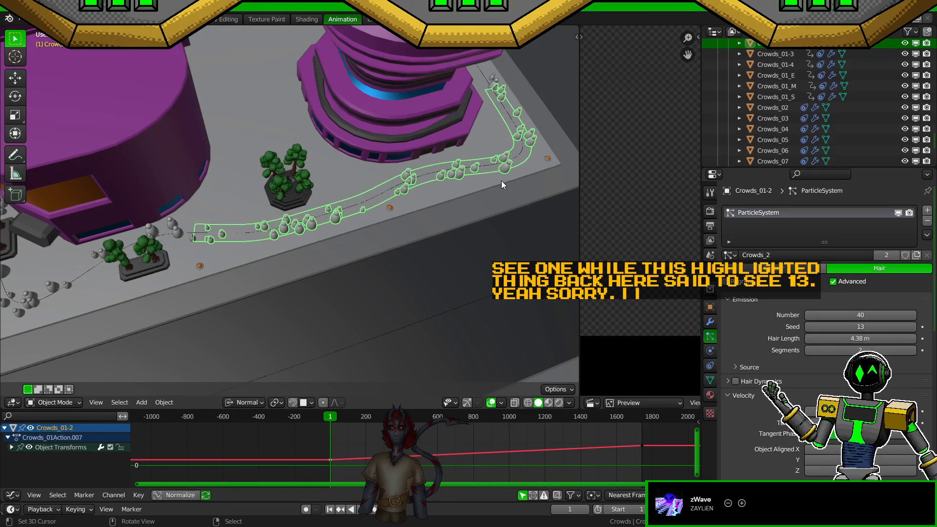
Step: Examine the Crowds_01-2 figures through the scene camera, return to the overhead view, and save the file
key(KP_0)
key(KP_0)
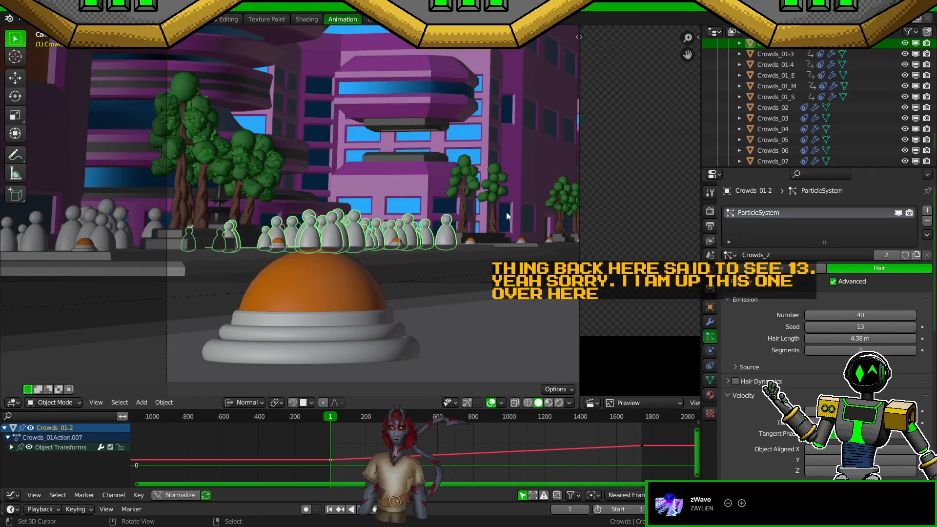
middle_drag(502, 212, 376, 283)
scroll(351, 265, up, 2)
key(ctrl+s)
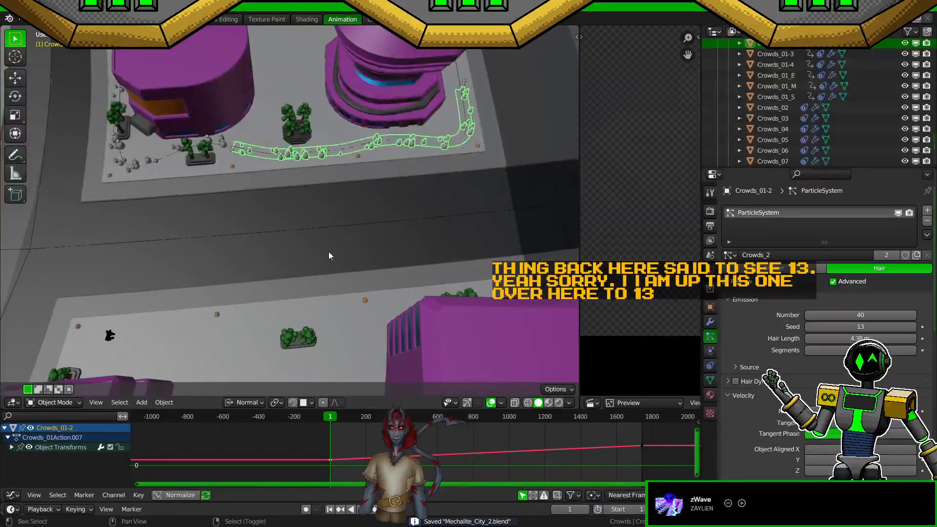
Step: Compare the particle emission settings of the Crowds_01-3 and Crowds_01-2 strips
shift+middle_drag(325, 247, 377, 312)
shift+middle_drag(371, 246, 392, 277)
click(780, 52)
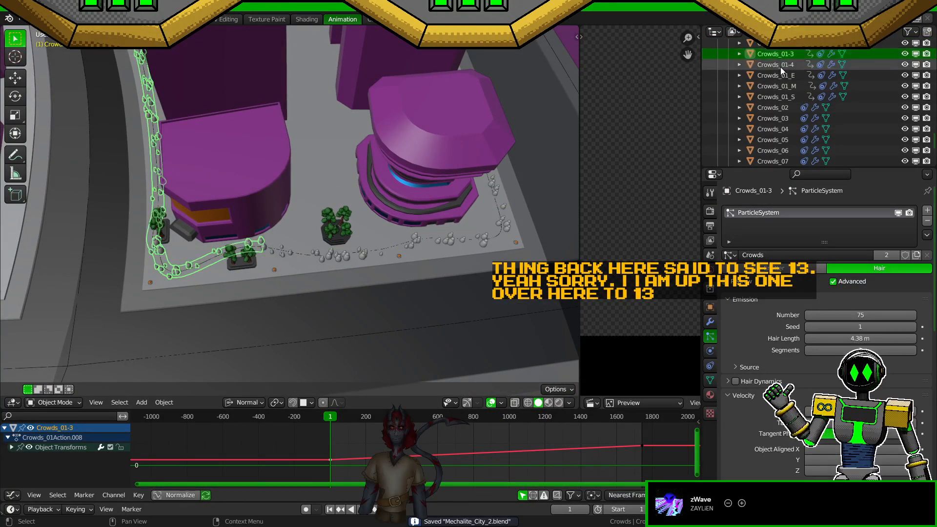
click(779, 43)
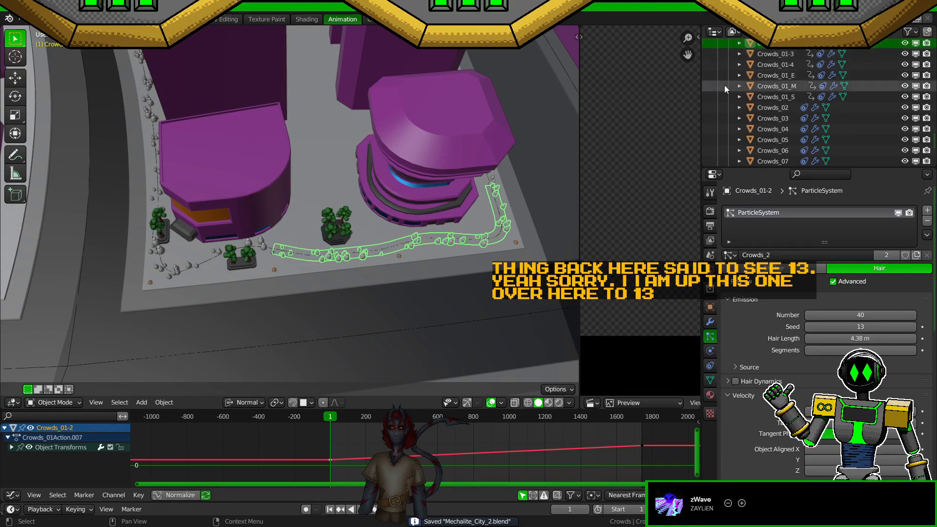
shift+middle_drag(388, 274, 398, 288)
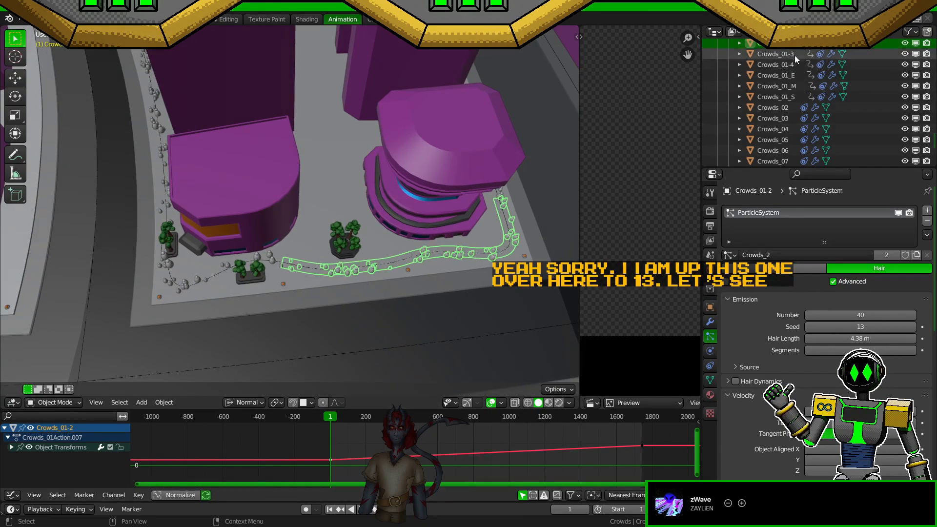
scroll(791, 85, up, 3)
click(781, 69)
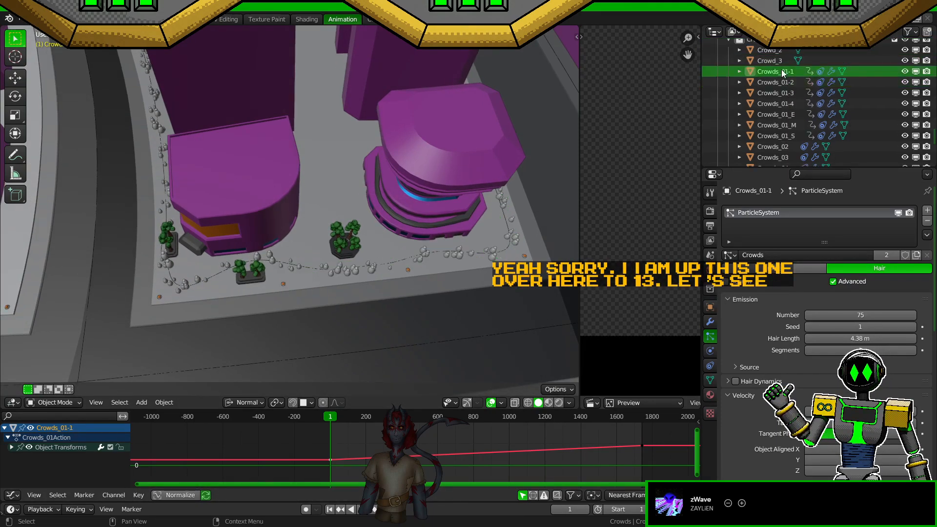
shift+click(780, 83)
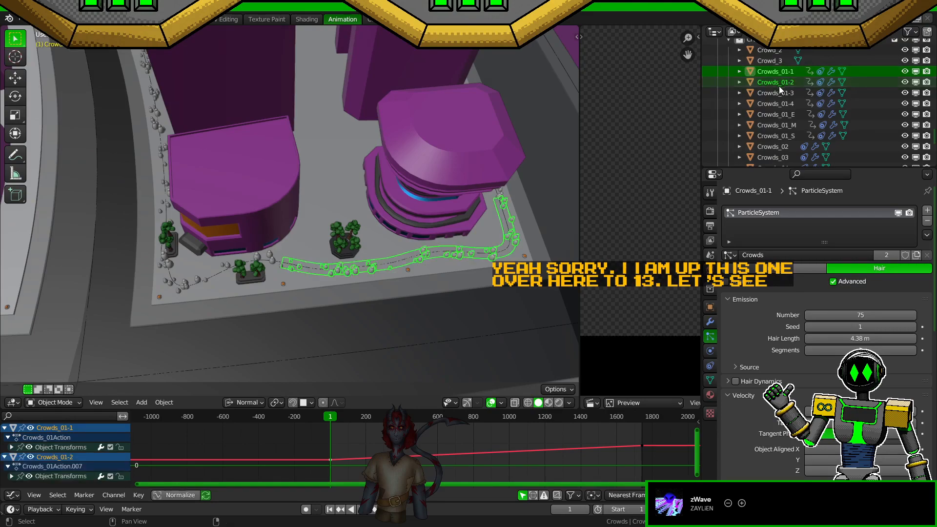
shift+click(775, 92)
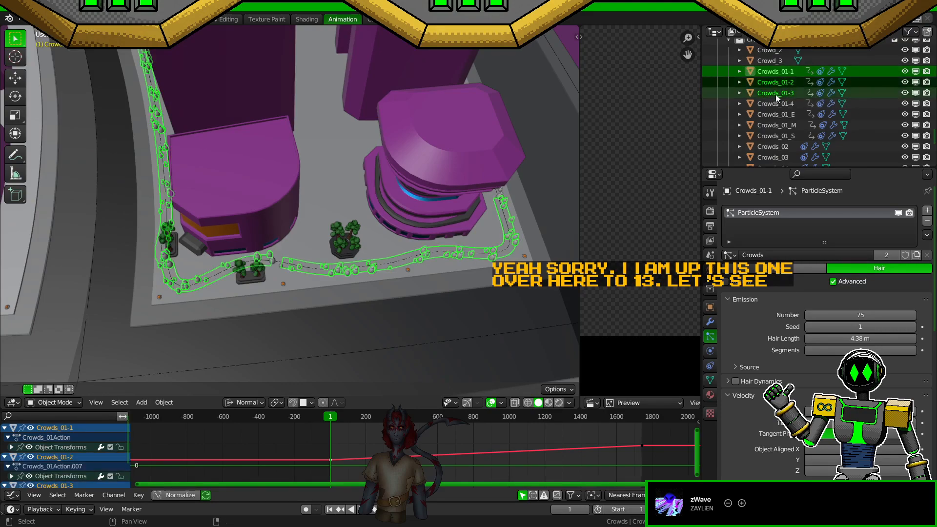
ctrl+click(779, 83)
ctrl+click(776, 94)
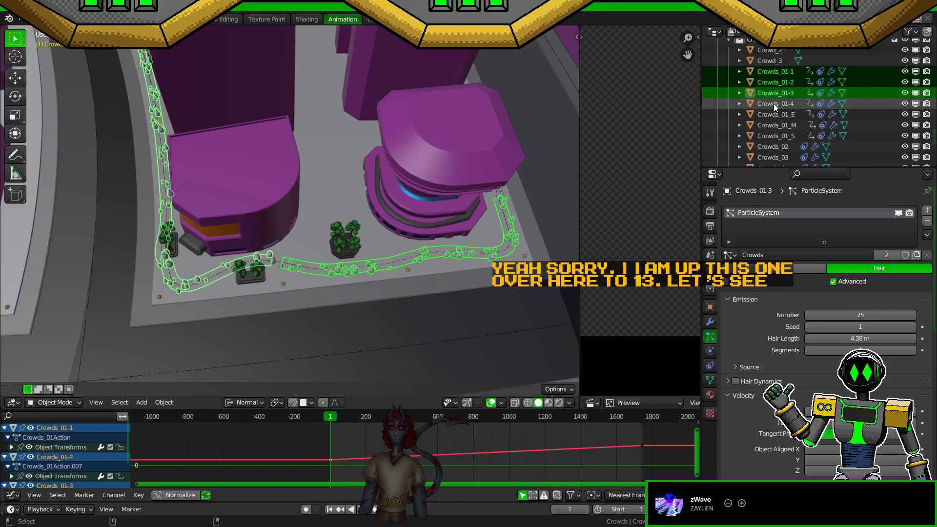
ctrl+click(774, 103)
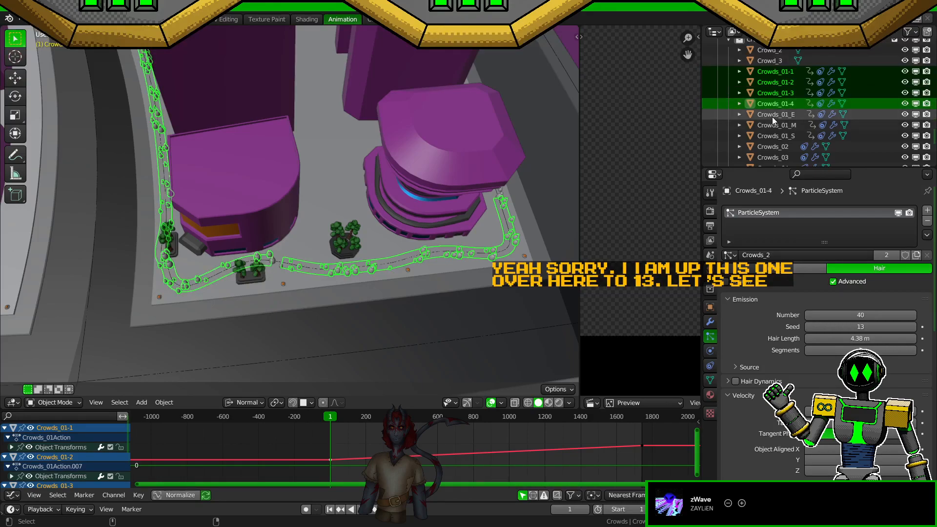
ctrl+click(772, 115)
shift+middle_drag(481, 222, 394, 221)
Step: Select Crowds_01_S, Crowds_01-2, Crowds_01_M, Crowds_01-3, Crowds_01-4 and Crowds_01_E together along the curve, and save the file
right_click(422, 196)
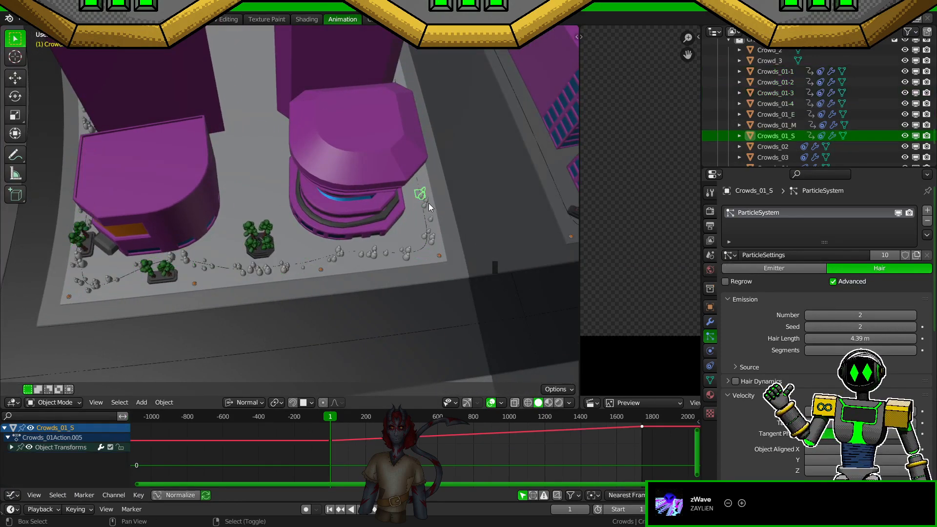
shift+right_click(427, 203)
shift+middle_drag(264, 265, 349, 265)
shift+right_click(271, 255)
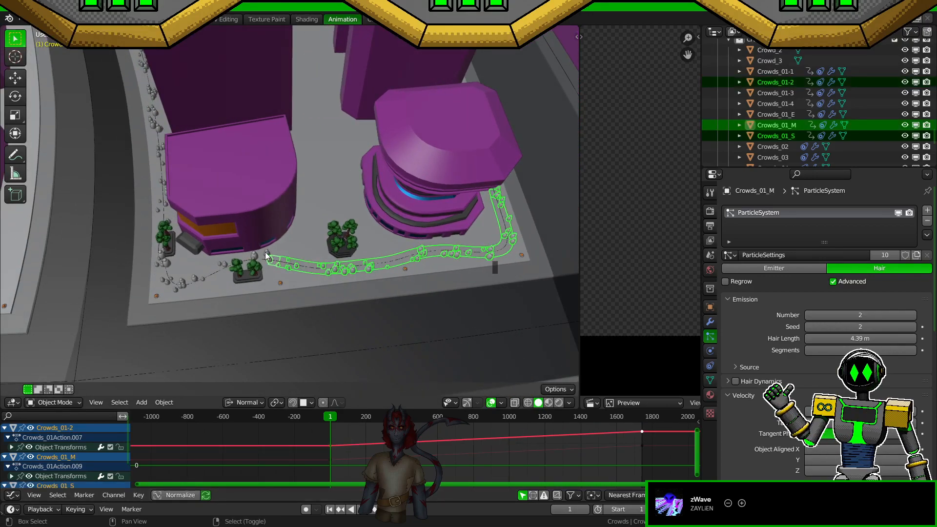
shift+right_click(270, 254)
shift+middle_drag(271, 254, 421, 293)
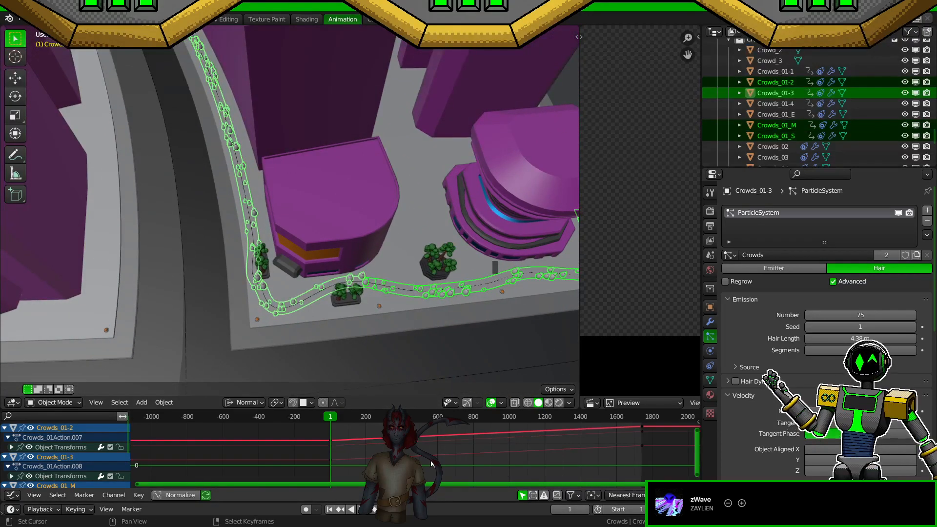
scroll(298, 132, up, 5)
shift+right_click(246, 78)
scroll(255, 73, down, 1)
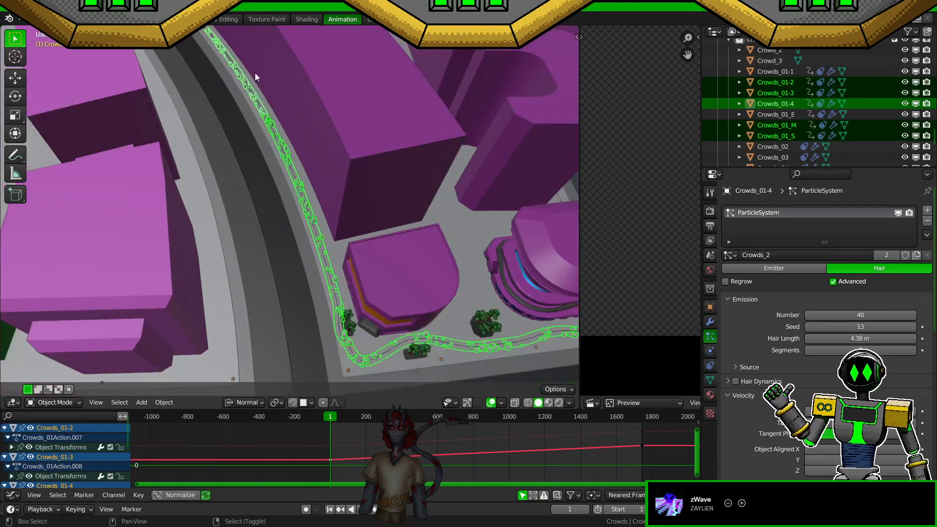
shift+middle_drag(255, 72, 326, 212)
shift+right_click(230, 78)
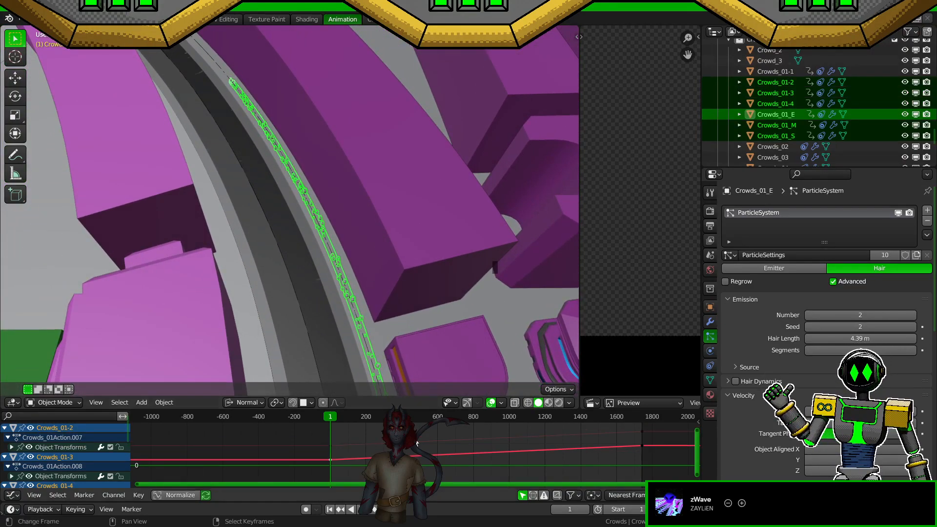
key(ctrl+s)
Step: Compare the X location of Crowds_01_E at frames 1 and 1742, and save the file
middle_drag(476, 449, 449, 452)
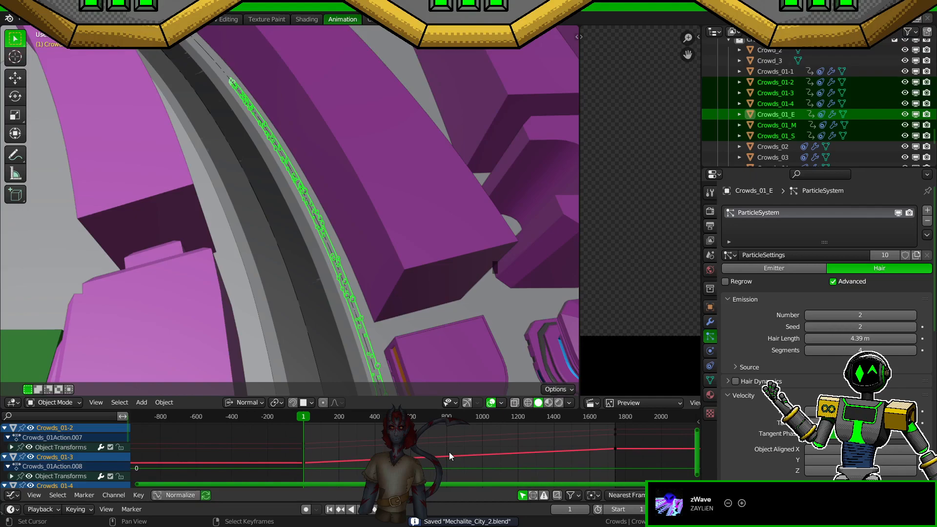
key(shift+Right)
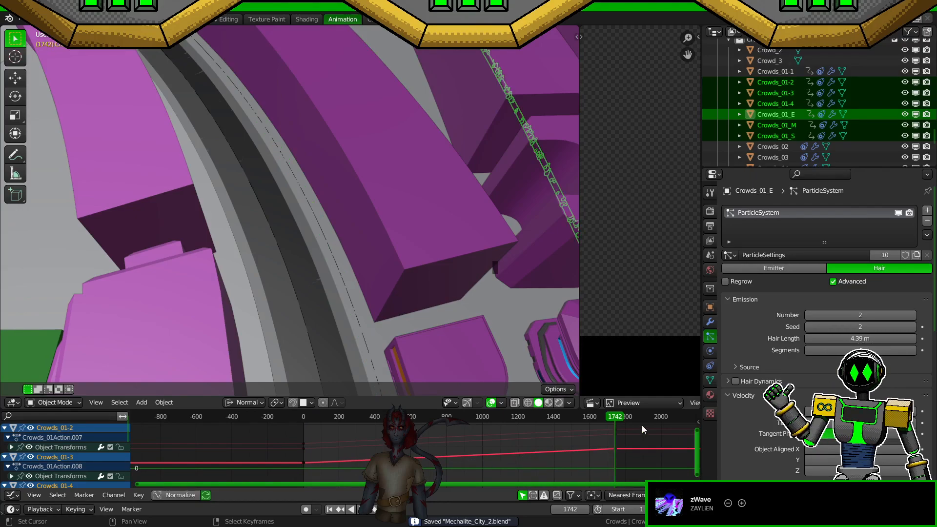
click(710, 308)
key(shift+Left)
key(shift+Right)
key(shift+Left)
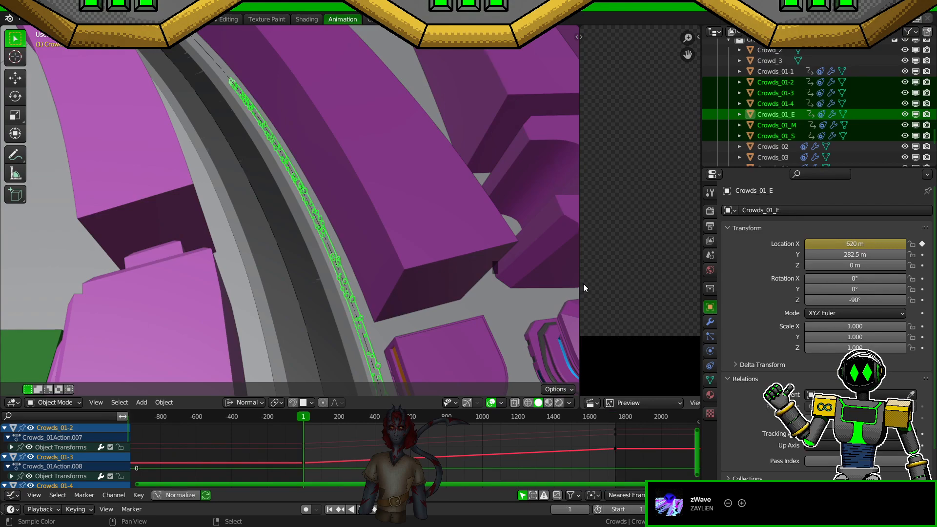
key(shift+Right)
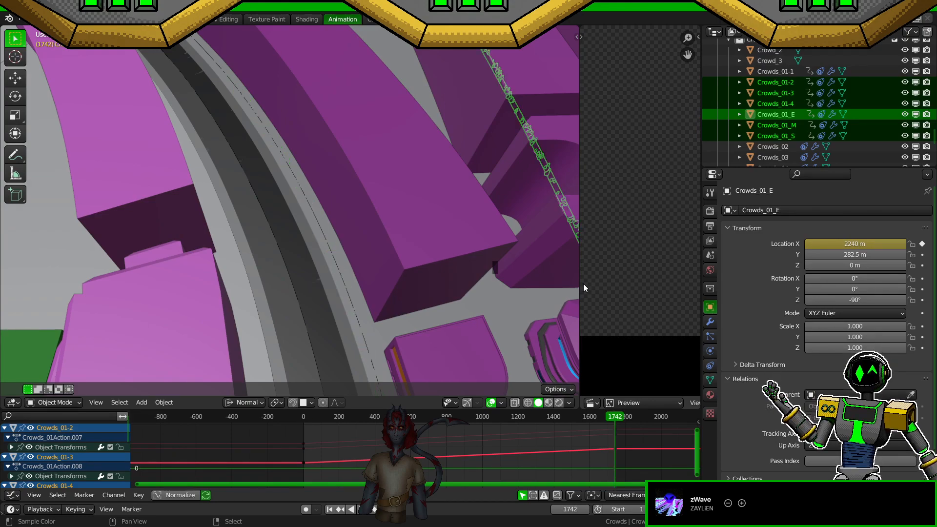
key(Down)
key(Down)
key(shift+Right)
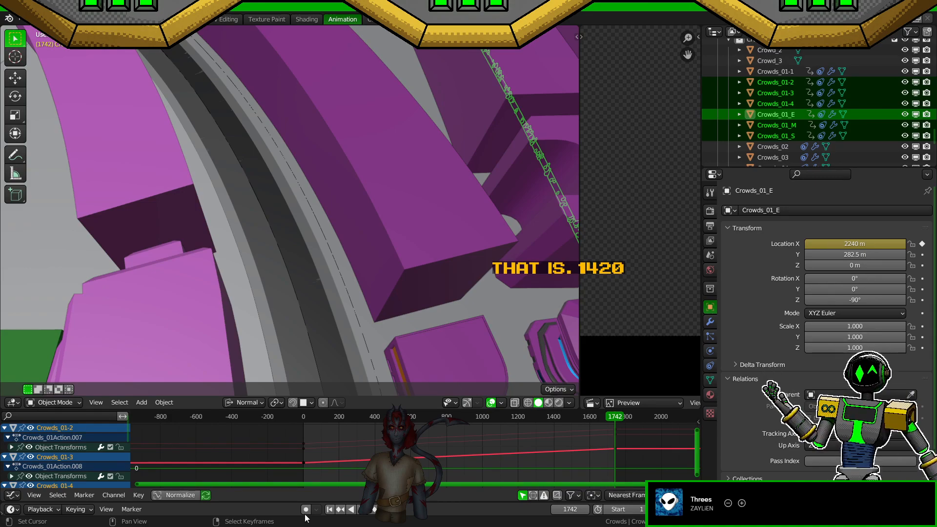
key(ctrl+s)
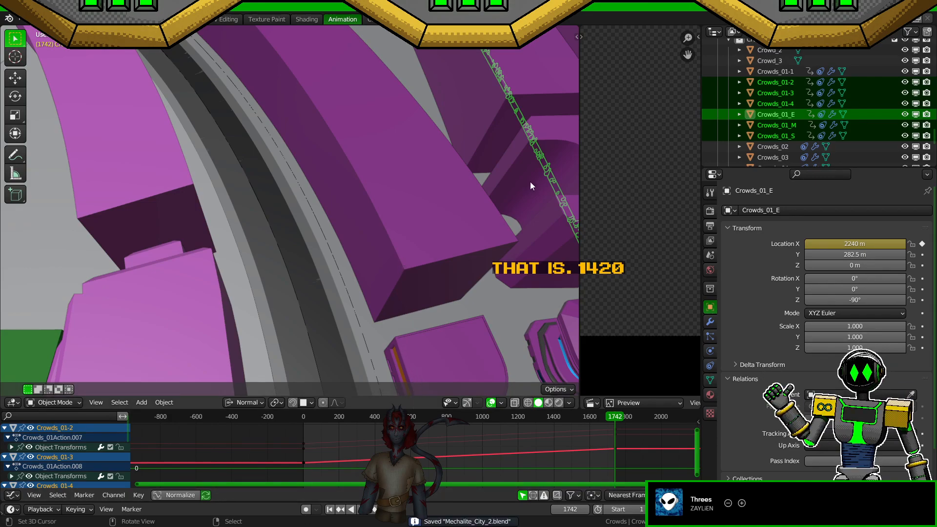
Step: Make Crowds_01-4 the active object, save the file, and compare its X location at frames 1 and 1742
middle_drag(412, 252, 281, 229)
scroll(280, 227, up, 2)
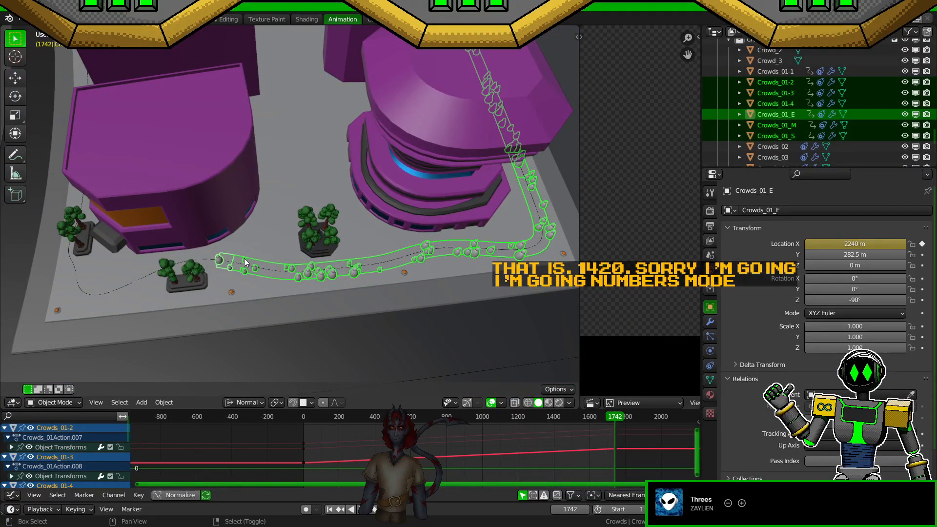
click(245, 262)
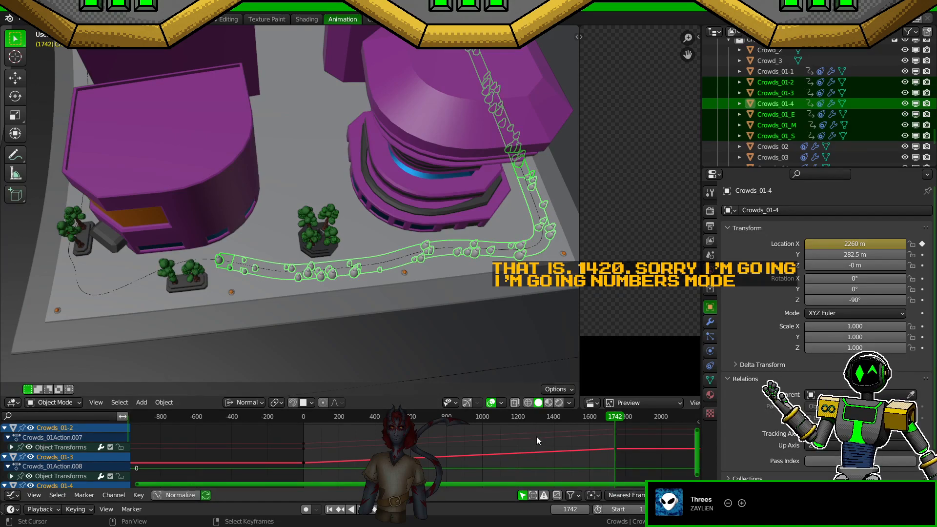
key(ctrl+s)
key(shift+Left)
key(shift+Right)
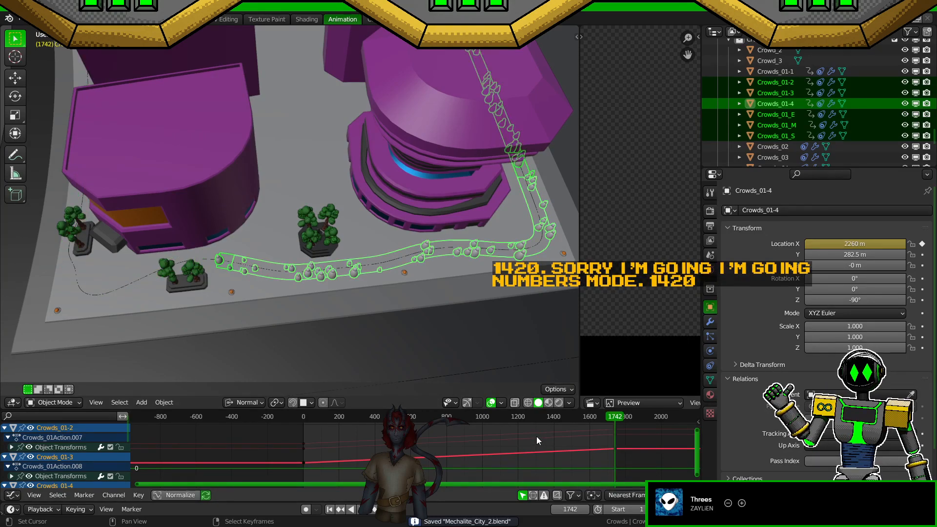
key(shift+Left)
key(shift+Right)
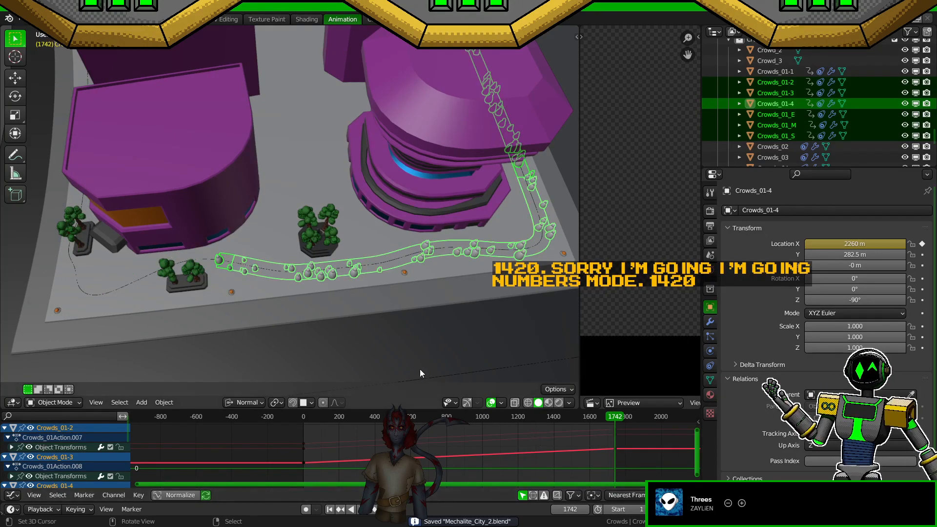
Step: Make Crowds_01_E the active object and compare its X location at frames 1 and 1742
shift+click(225, 262)
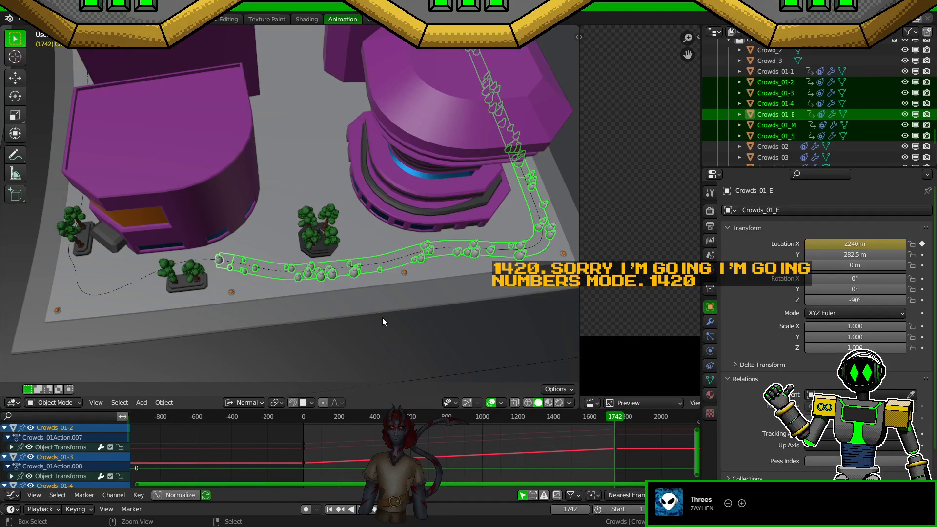
key(shift+Left)
key(shift+Right)
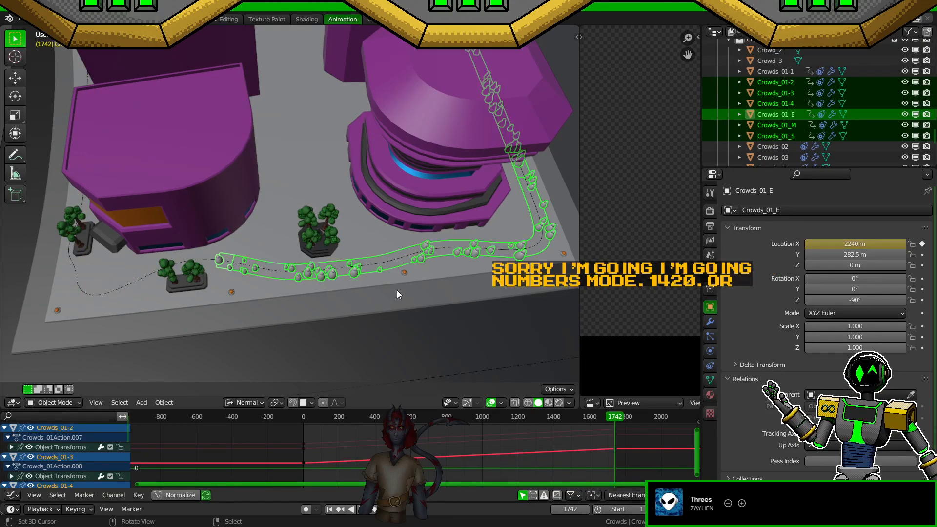
Step: Make Crowds_01-4 and then Crowds_01-3 the active object, check their X locations at frame 1742, and save the file
shift+right_click(430, 252)
shift+middle_drag(509, 254, 351, 288)
middle_drag(376, 244, 329, 224)
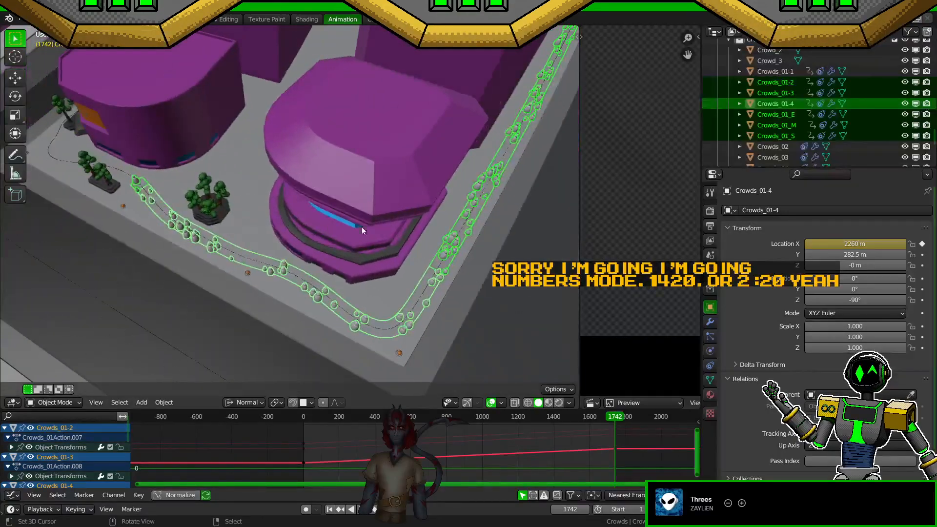
shift+right_click(450, 240)
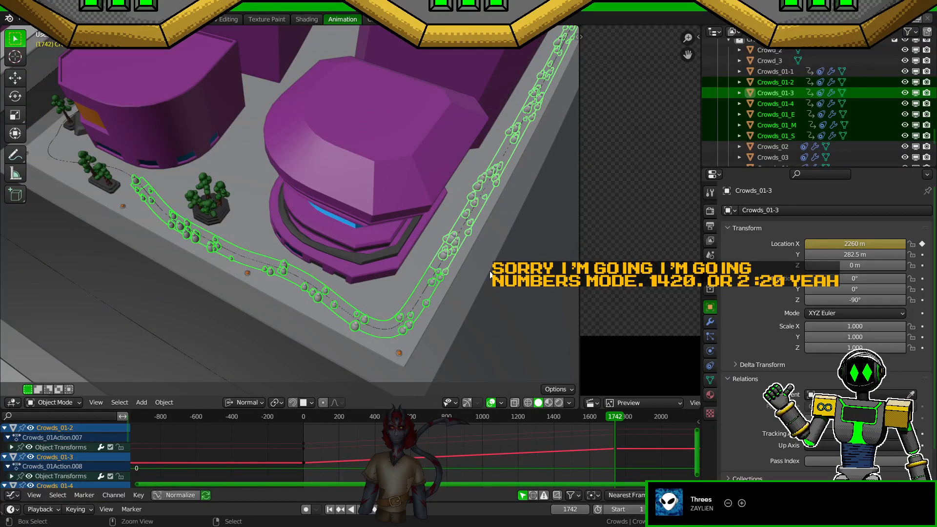
key(ctrl+s)
Step: Step back to frame 1739, check the X location of Crowds_01-4, and select only that strip
middle_drag(493, 291, 365, 192)
key(Left)
key(Left)
key(Left)
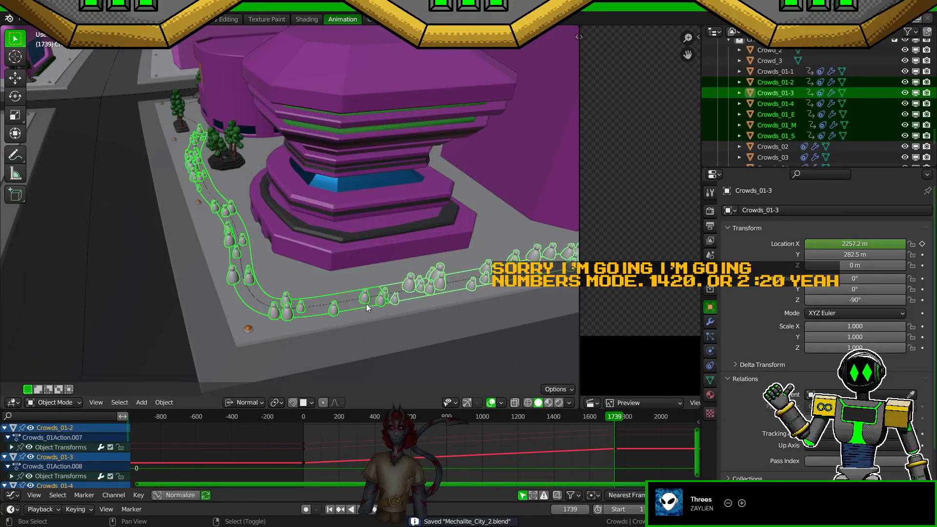
shift+right_click(366, 305)
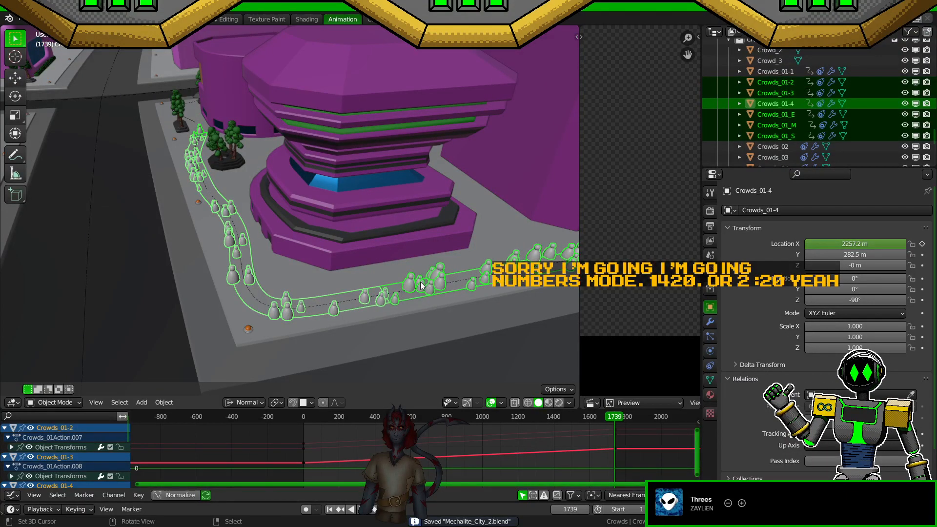
right_click(385, 300)
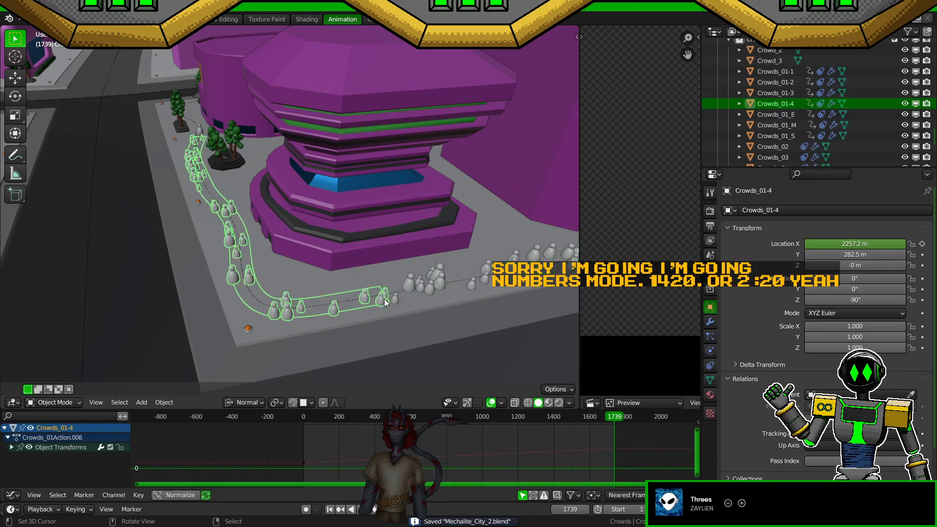
Step: Compare the X locations of Crowds_01-4 and Crowds_01-3 at frame 1
key(shift+Left)
middle_drag(400, 297, 183, 186)
scroll(184, 185, up, 5)
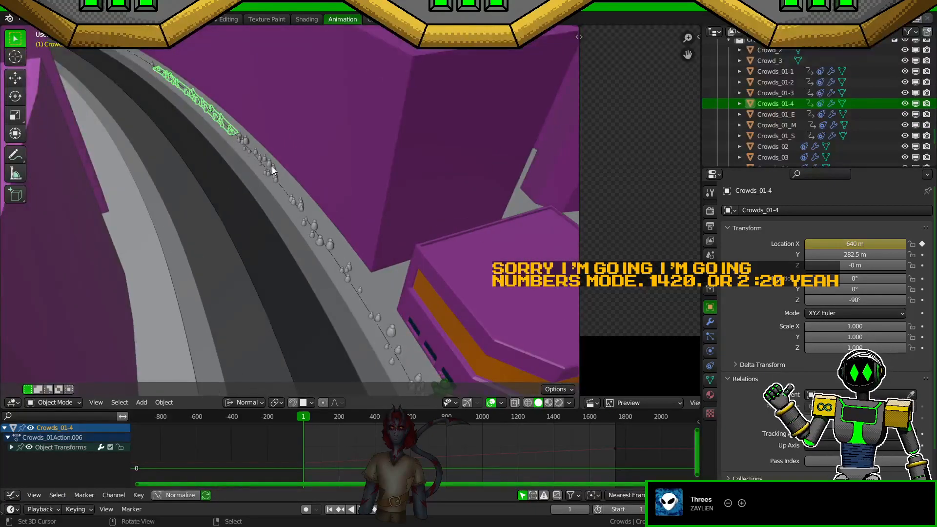
right_click(272, 167)
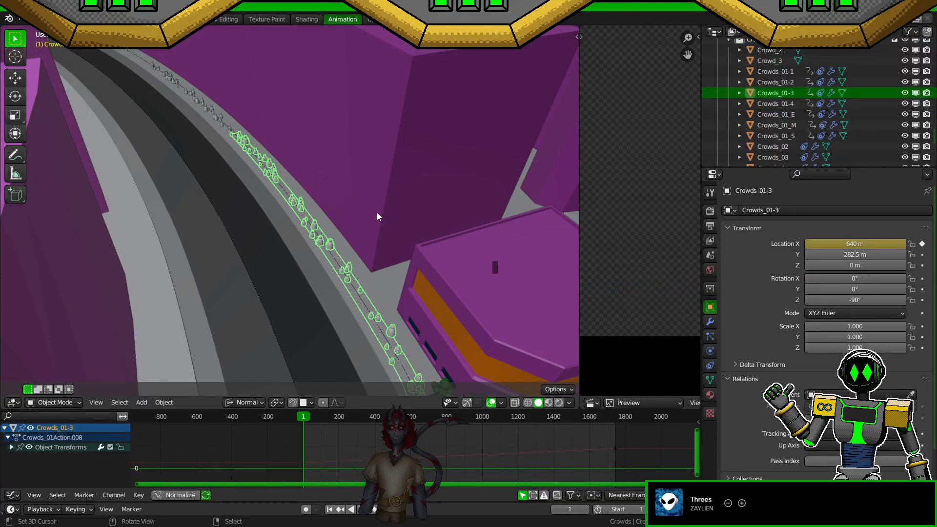
Step: Undo back to frame 1739, save the file, and have Crowds_01-3 selected along the pavement
key(ctrl+z)
key(ctrl+s)
key(shift+Right)
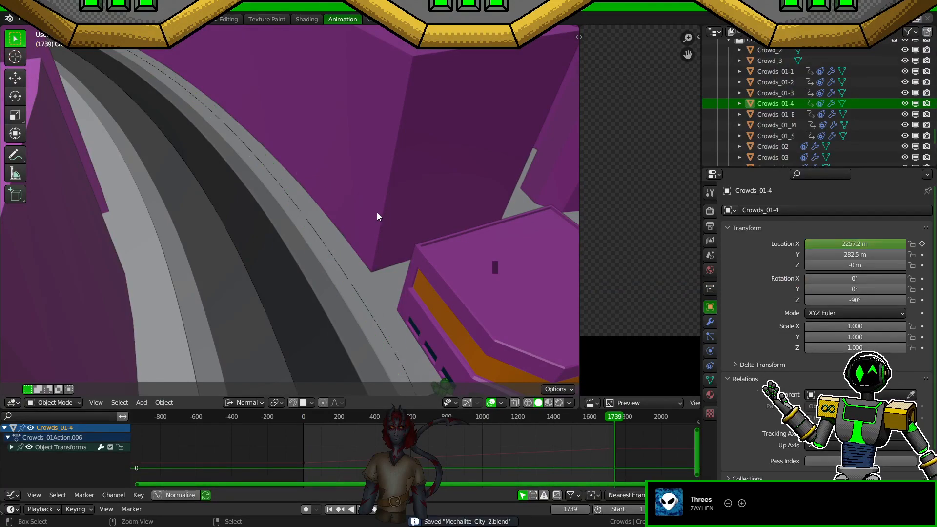
key(ctrl+z)
scroll(459, 241, down, 4)
shift+middle_drag(459, 241, 235, 266)
middle_drag(388, 262, 356, 282)
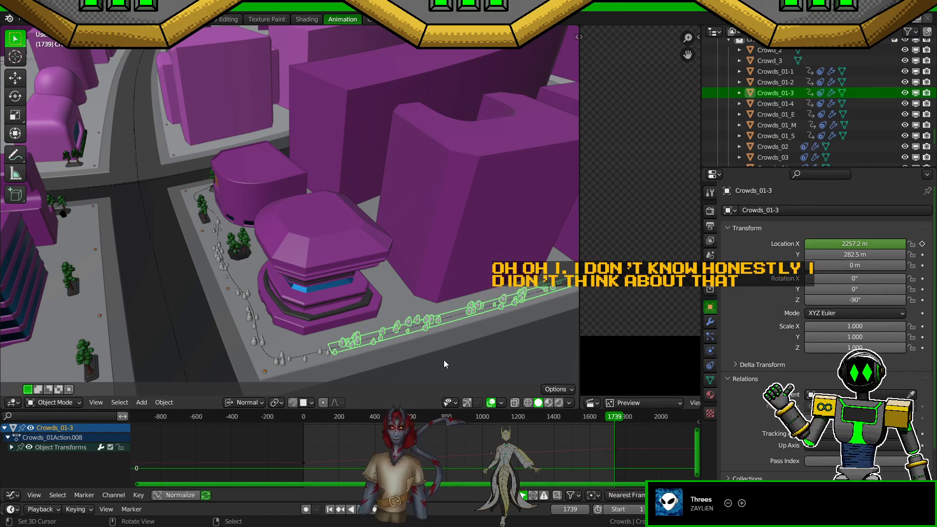
Step: Advance to frame 1742 with Crowds_01-3 selected, and save the file
key(Right)
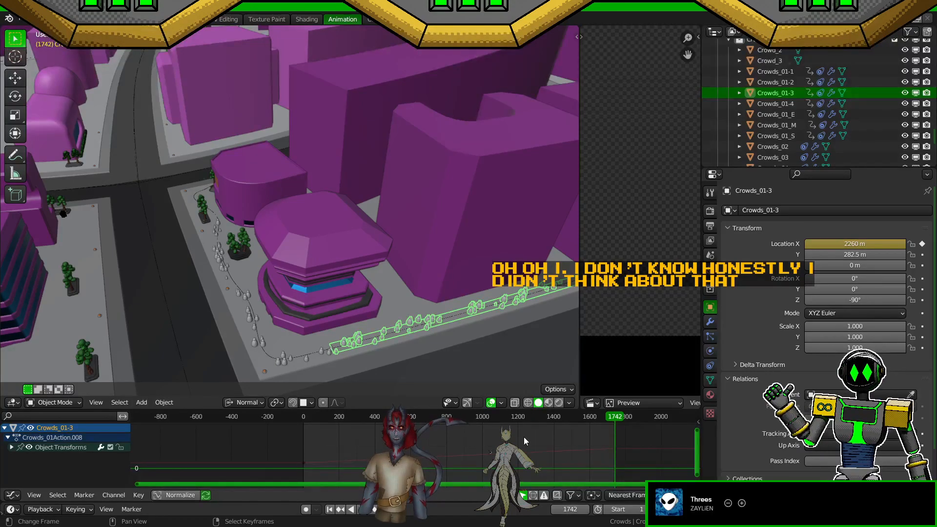
key(Right)
key(Right)
key(ctrl+s)
shift+middle_drag(526, 305, 284, 293)
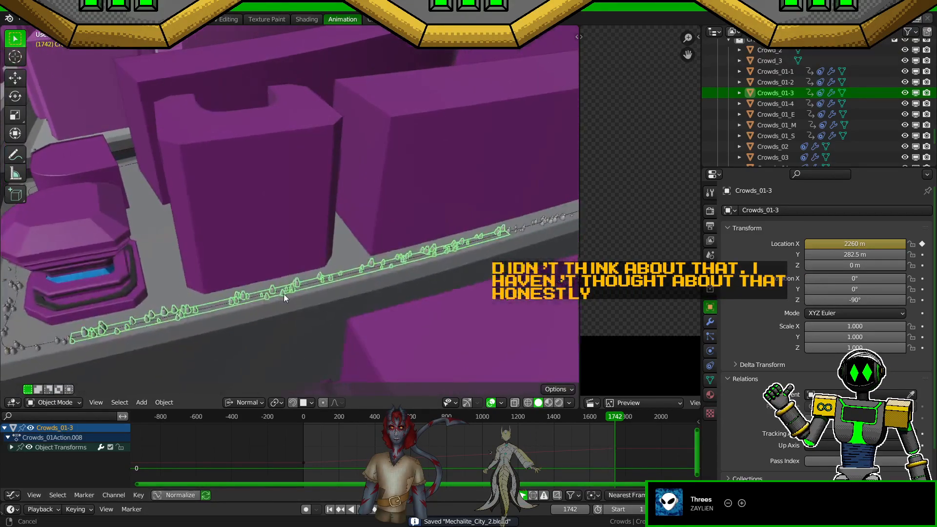
Step: Select Crowds_01_M beyond the Crowds_01-3 strip, save the file, and check the X location of Crowds_01-2 at frame 1742
right_click(523, 232)
right_click(522, 232)
right_click(523, 228)
right_click(496, 227)
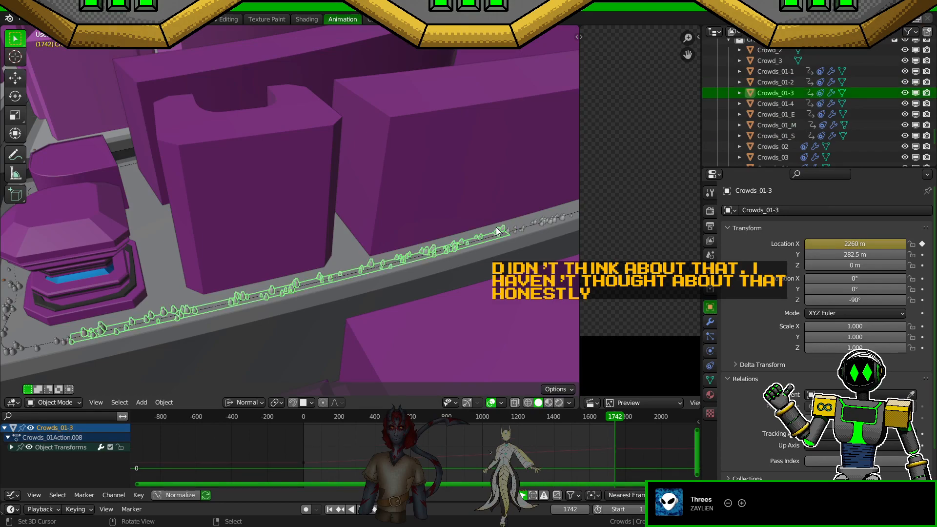
right_click(508, 228)
shift+middle_drag(507, 228, 383, 264)
key(ctrl+s)
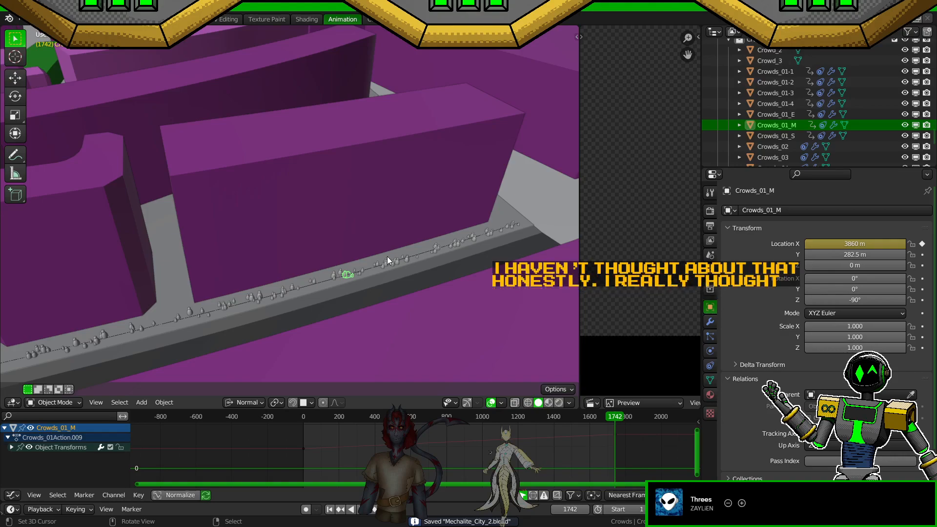
right_click(387, 257)
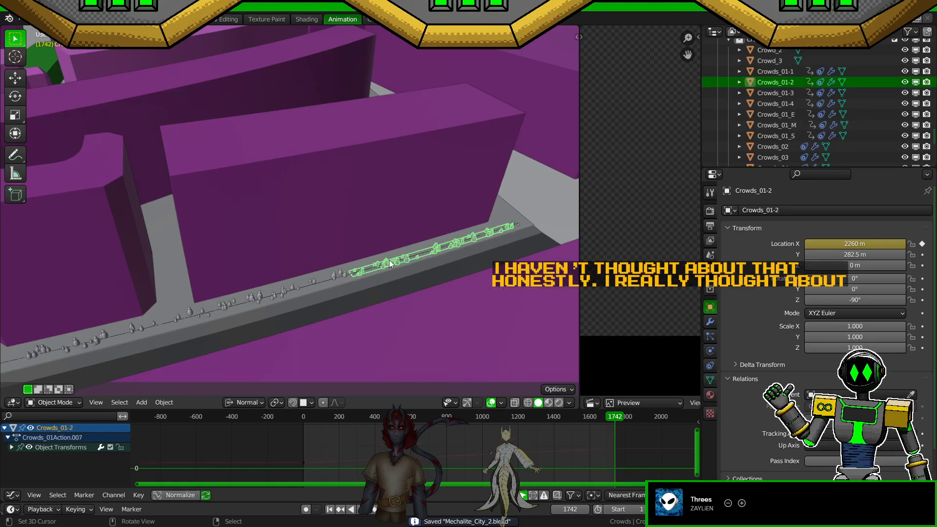
right_click(520, 224)
right_click(489, 234)
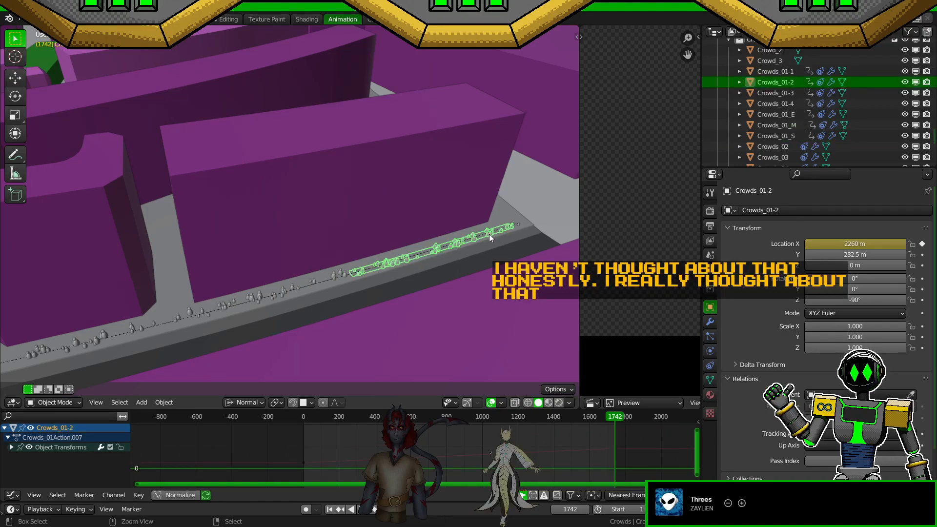
shift+middle_drag(384, 286, 441, 267)
Step: Compare the X locations of Crowds_01_M and Crowds_01_S at frames 1 and 1742, and save the file
right_click(402, 260)
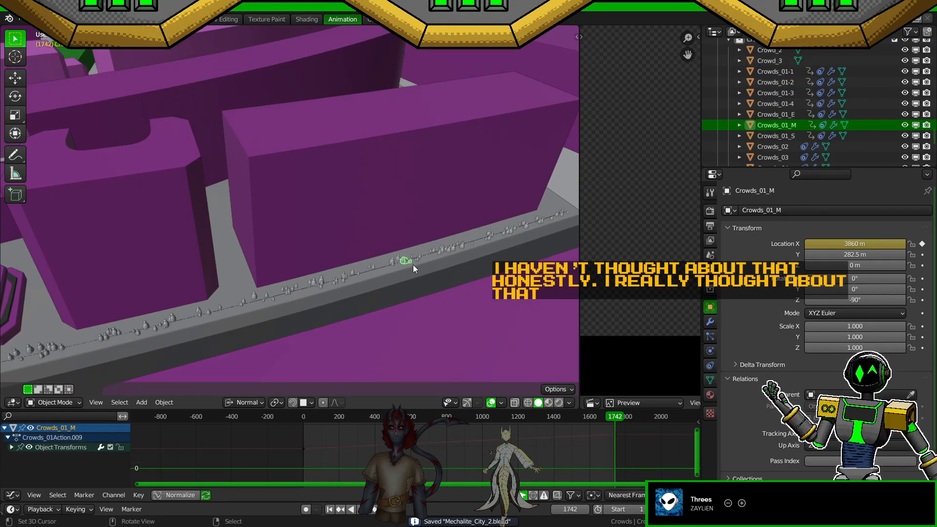
key(shift+Left)
key(shift+Right)
key(shift+Left)
key(shift+Right)
key(ctrl+s)
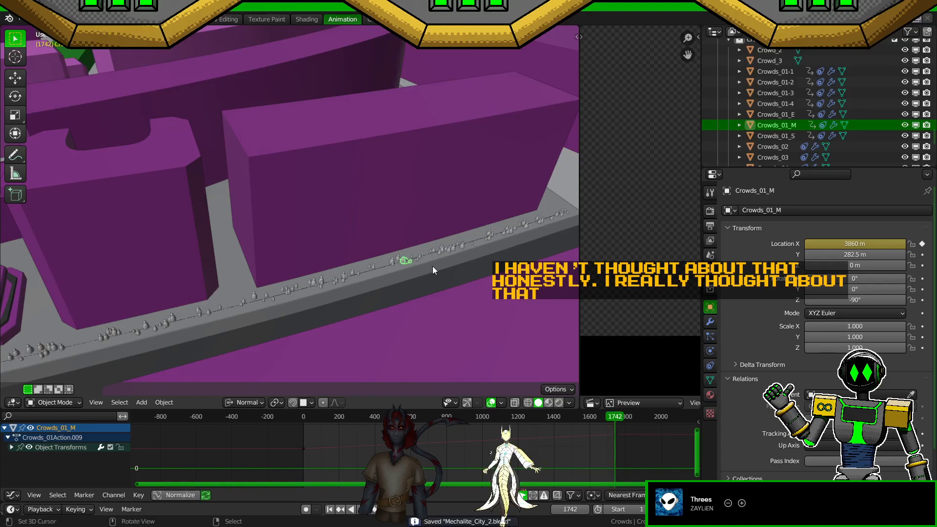
right_click(567, 213)
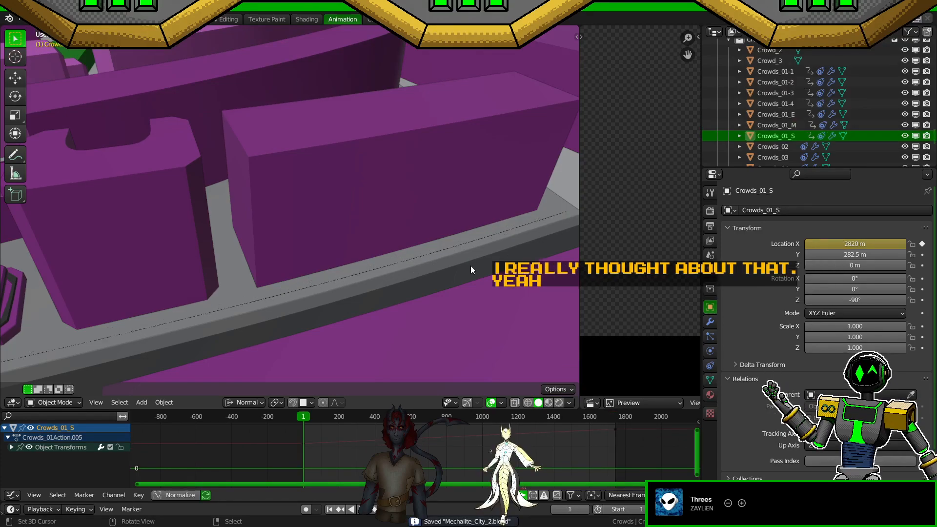
key(ctrl+s)
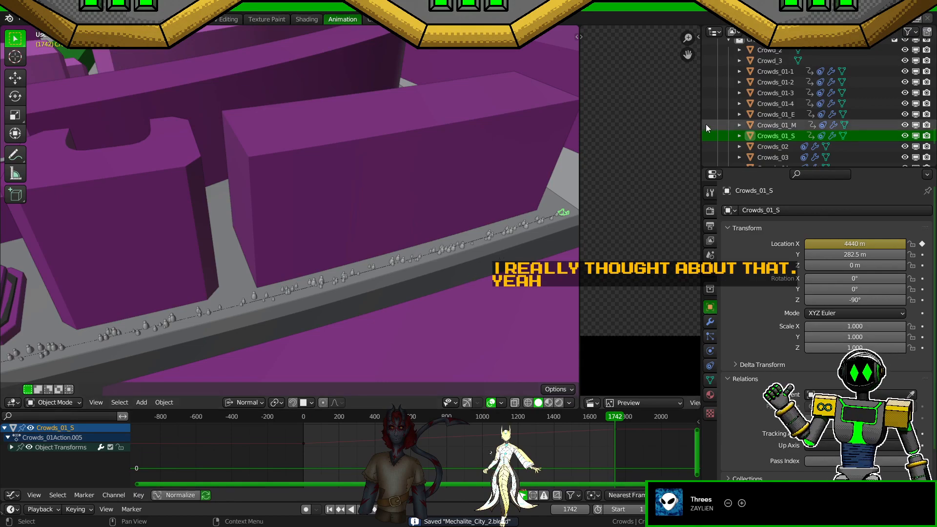
Step: Select Crowds_01-1 through Crowds_01_S, save the file, and shift their end keyframes slightly past frame 1742
shift+click(772, 73)
shift+middle_drag(267, 291, 508, 273)
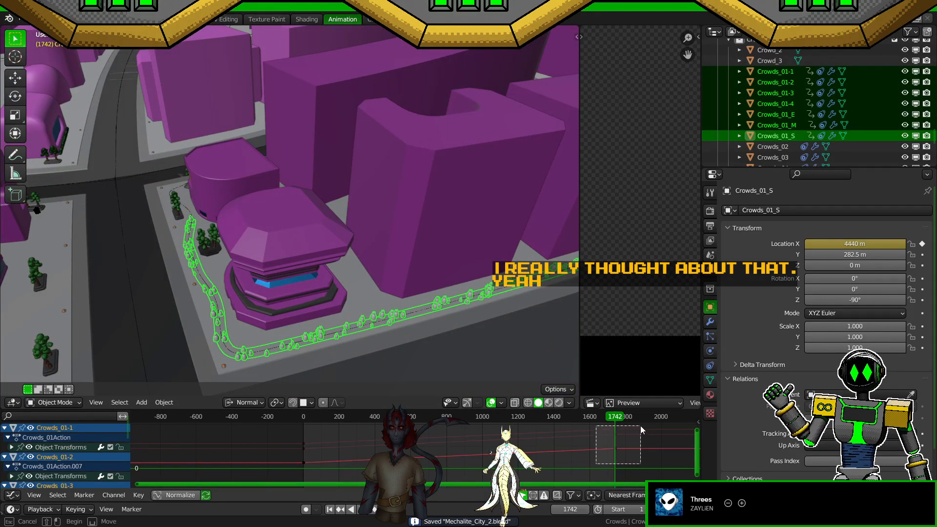
ctrl+middle_drag(642, 422, 585, 449)
key(ctrl+s)
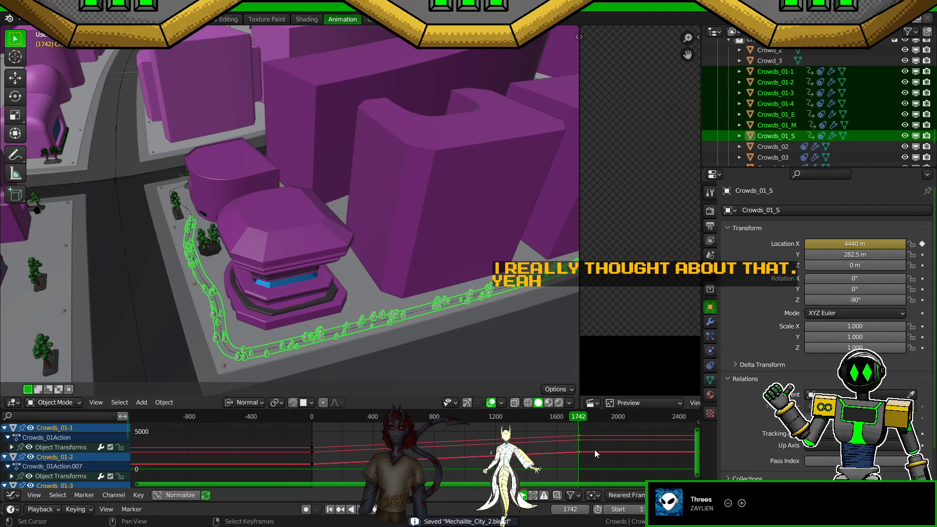
key(g)
key(Escape)
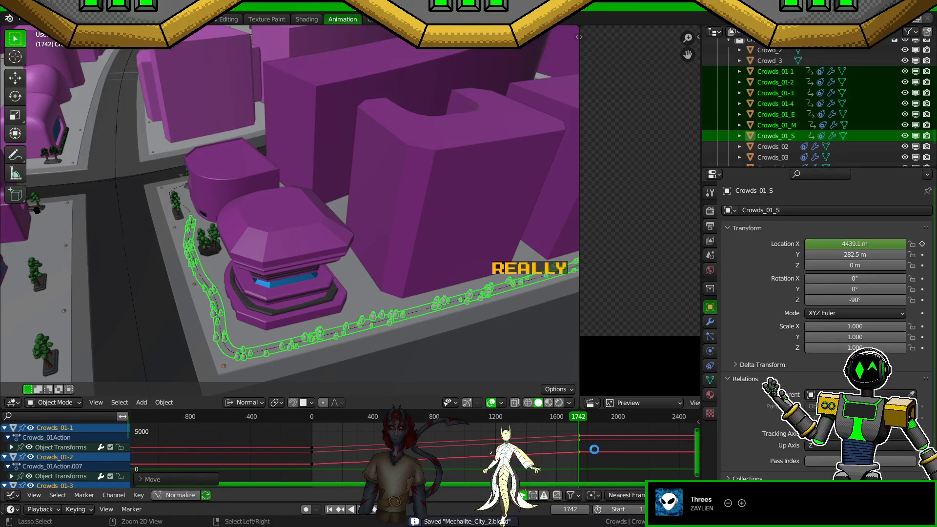
Step: Play the crowd animation through the camera from frame 1, inspect the crowds near the trees, and save the file
key(shift+Left)
middle_drag(332, 297, 369, 295)
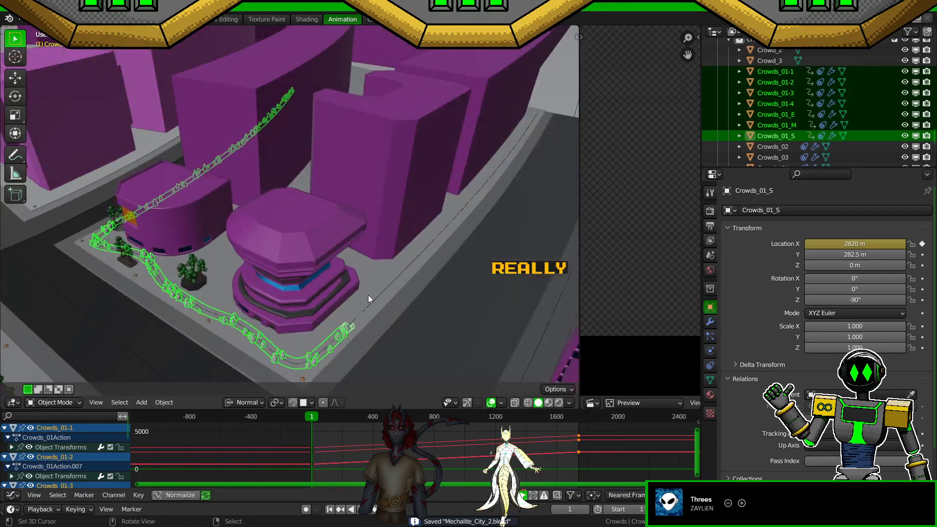
key(KP_0)
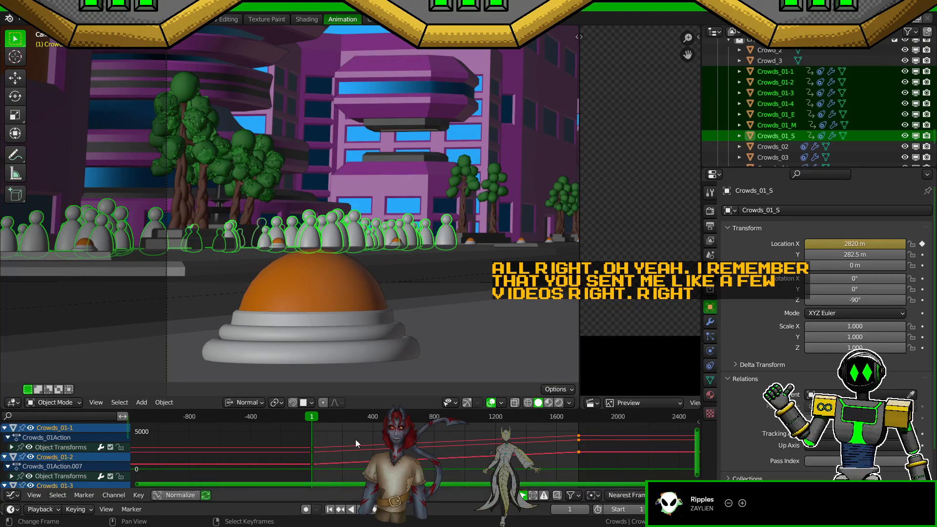
key(ctrl+s)
key(space)
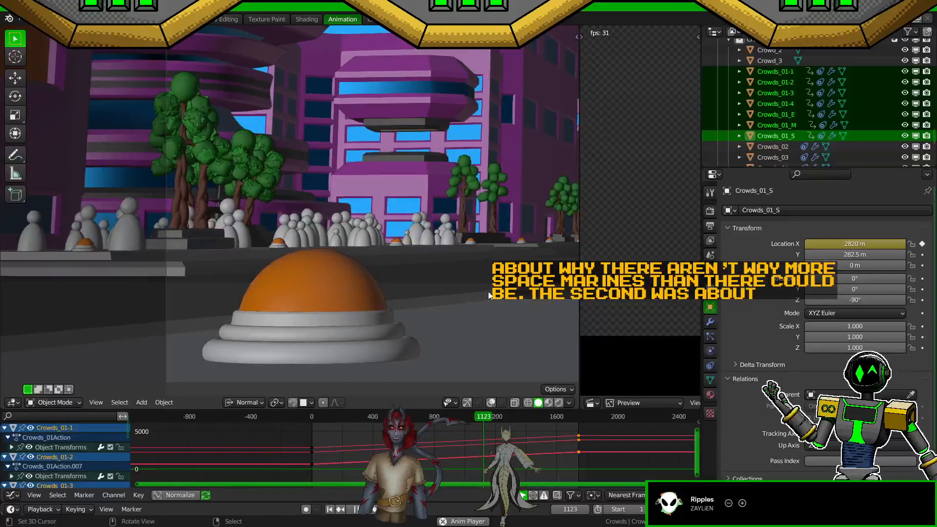
scroll(273, 160, up, 4)
shift+middle_drag(272, 160, 337, 224)
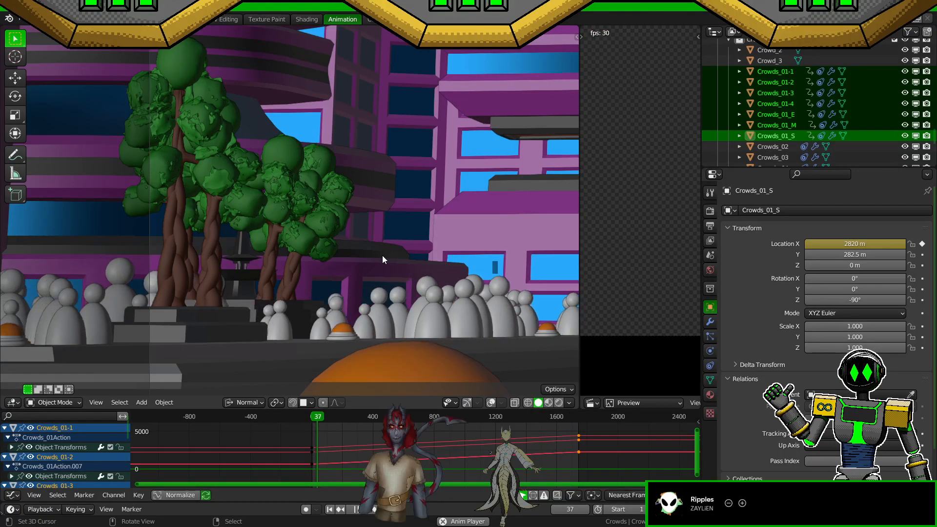
key(ctrl+s)
Step: Select the Crowd_2 object outside the camera view, save the file, and assign it the Accent_1 material
middle_drag(480, 285, 377, 316)
scroll(430, 315, up, 3)
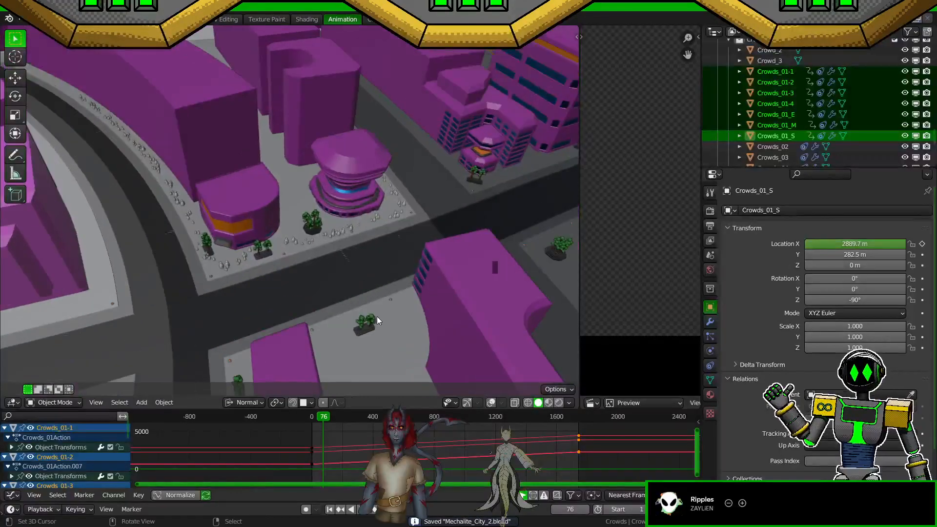
shift+middle_drag(333, 282, 406, 292)
scroll(406, 295, up, 2)
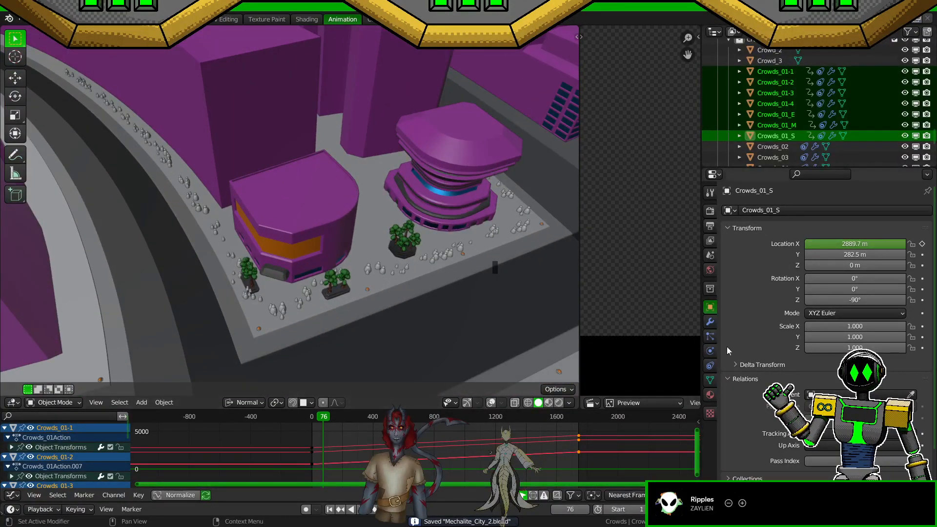
scroll(767, 122, up, 2)
click(769, 88)
key(ctrl+s)
click(710, 395)
click(730, 255)
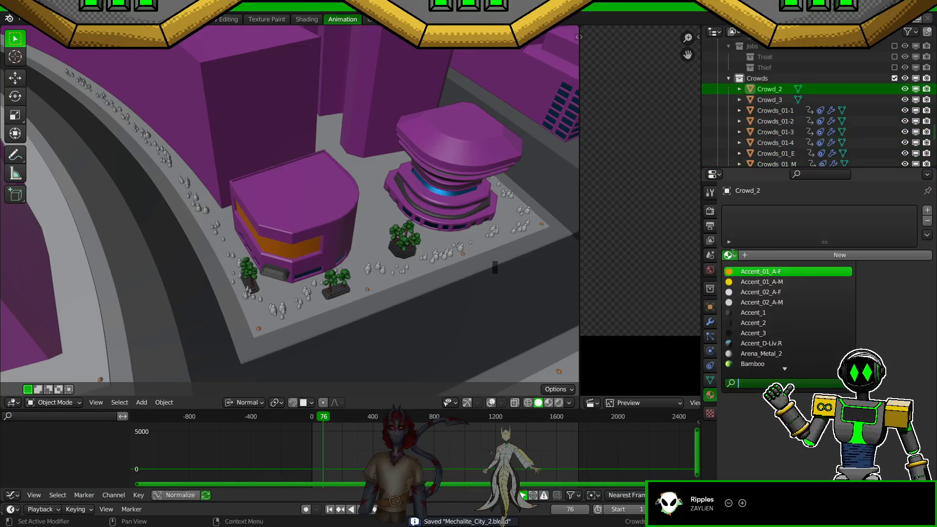
click(770, 312)
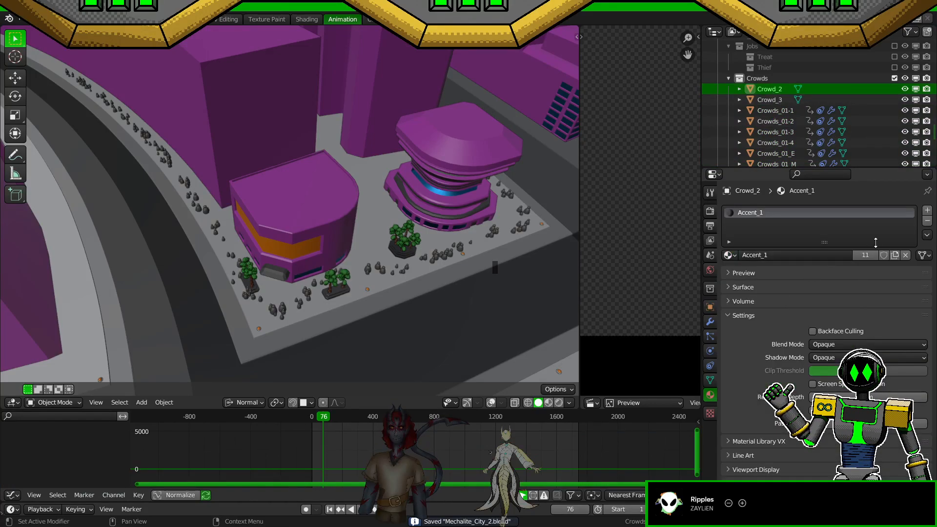
Step: Make a separate copy of Crowd_2's Accent_1 material, name it Crowd_2, and save the file
click(897, 256)
click(810, 255)
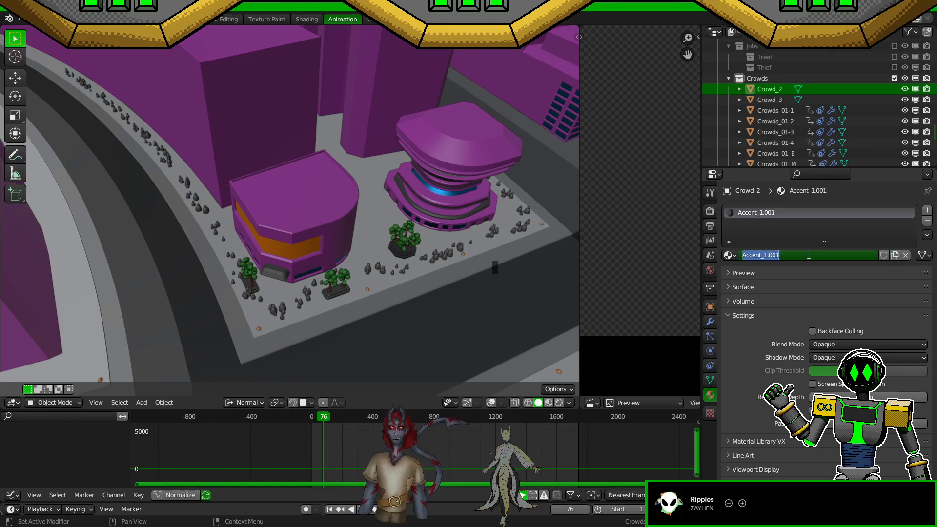
text(Crowd_)
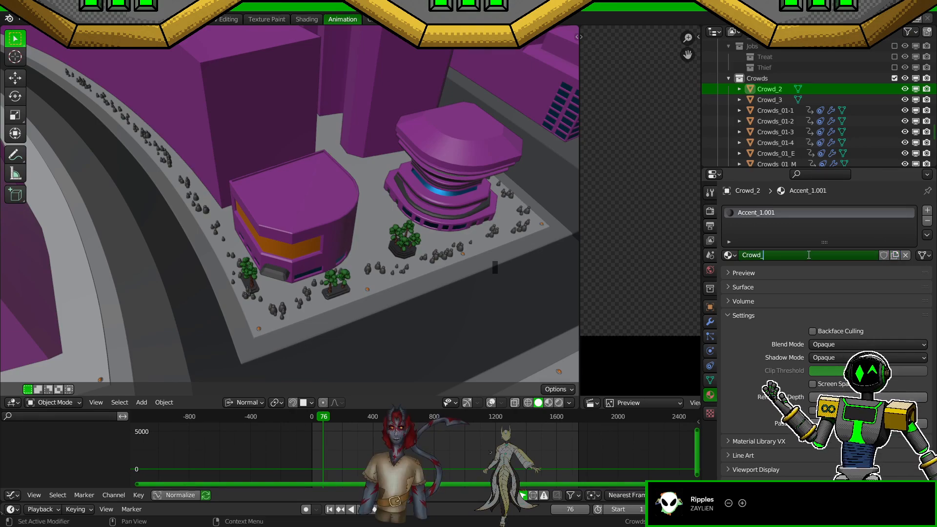
text(02)
key(Return)
click(807, 254)
text(Crowd_2)
key(Return)
key(ctrl+s)
Step: Inspect the darker crowd figures through the camera, and save the file
key(KP_0)
key(ctrl+s)
shift+middle_drag(458, 275, 446, 257)
scroll(449, 274, down, 4)
scroll(450, 270, up, 2)
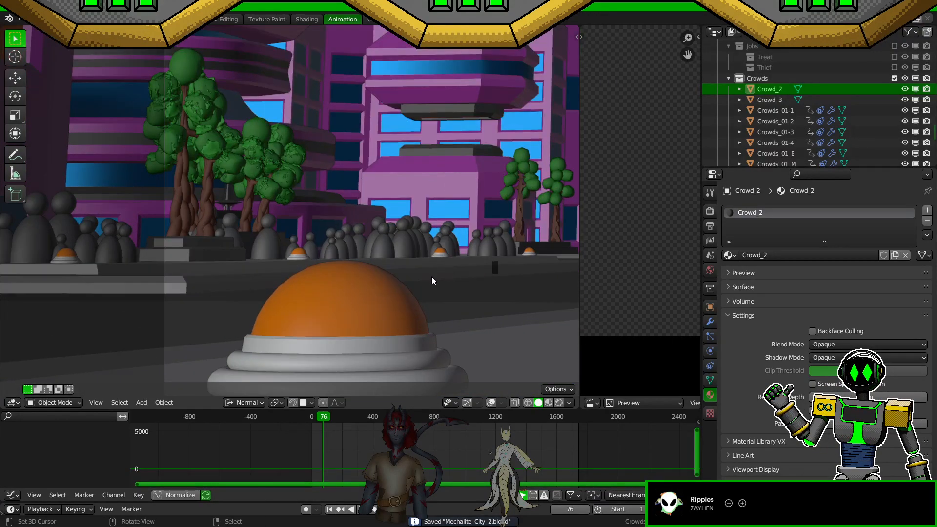
Step: Compare the crowd scene in Solid and Rendered shading, leave the viewport in Rendered, and save the file
key(z)
click(458, 266)
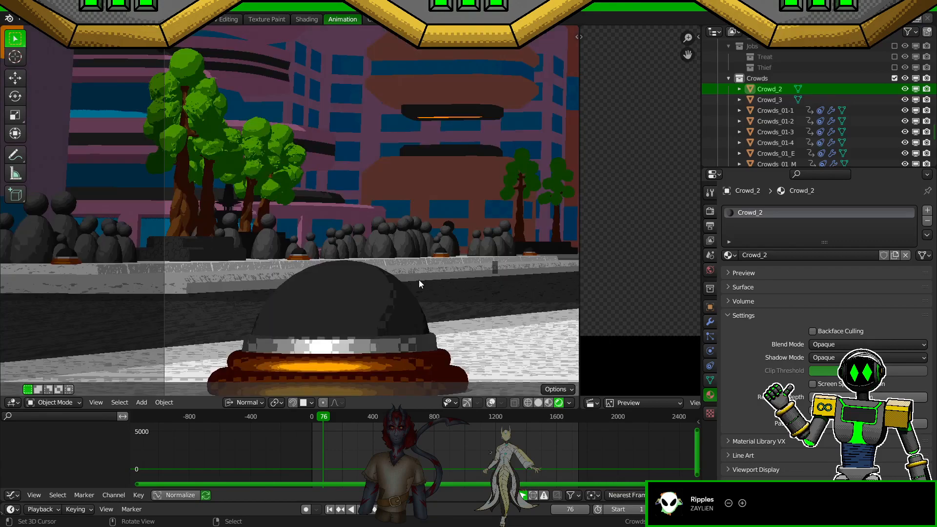
key(z)
click(458, 286)
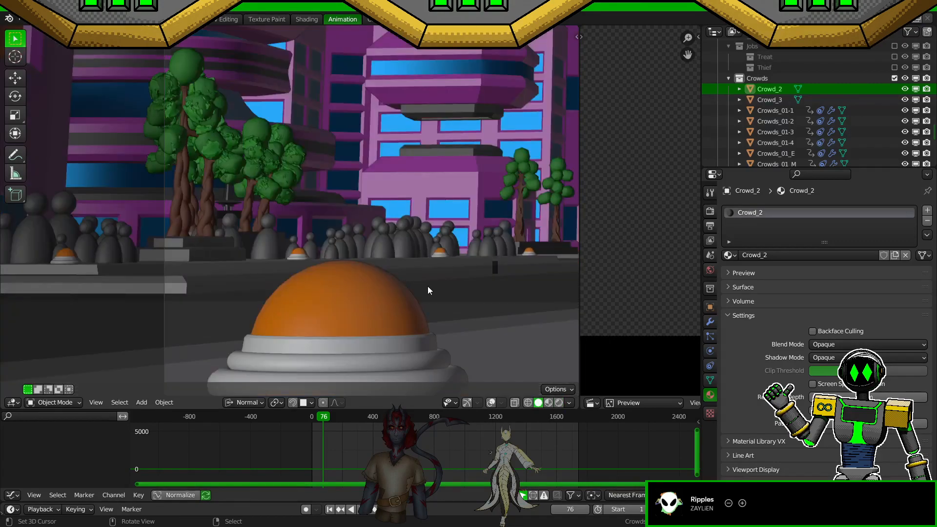
key(z)
click(429, 265)
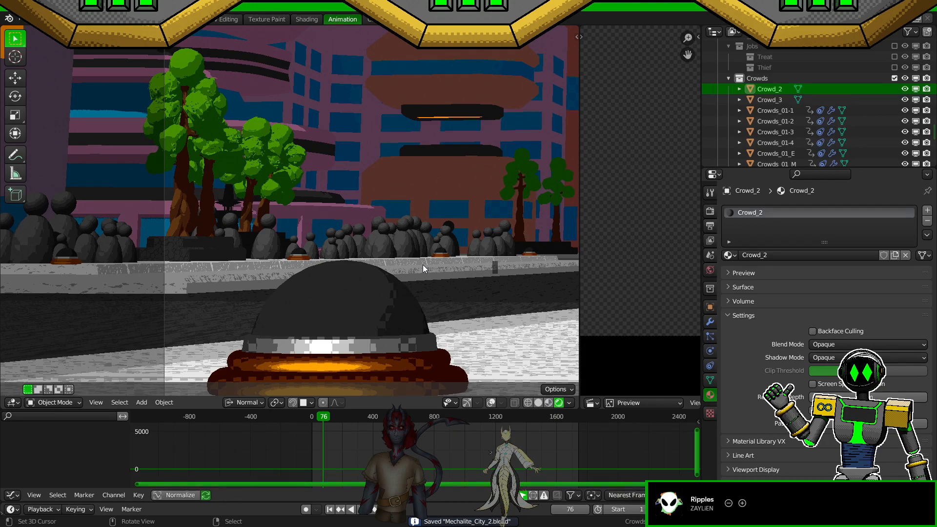
Step: Expand the Surface settings of the Crowd_2 material and save the file
click(727, 288)
scroll(839, 371, down, 5)
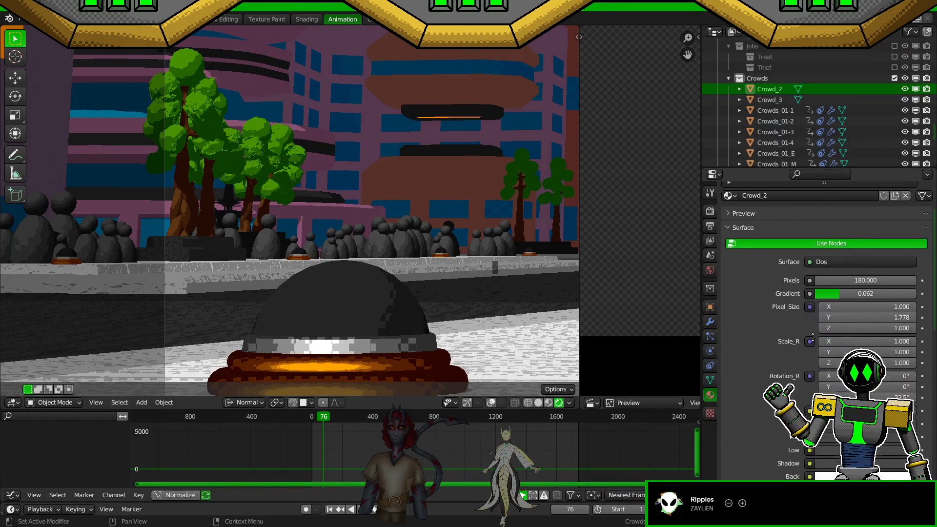
key(ctrl+s)
scroll(467, 301, down, 1)
scroll(467, 300, up, 1)
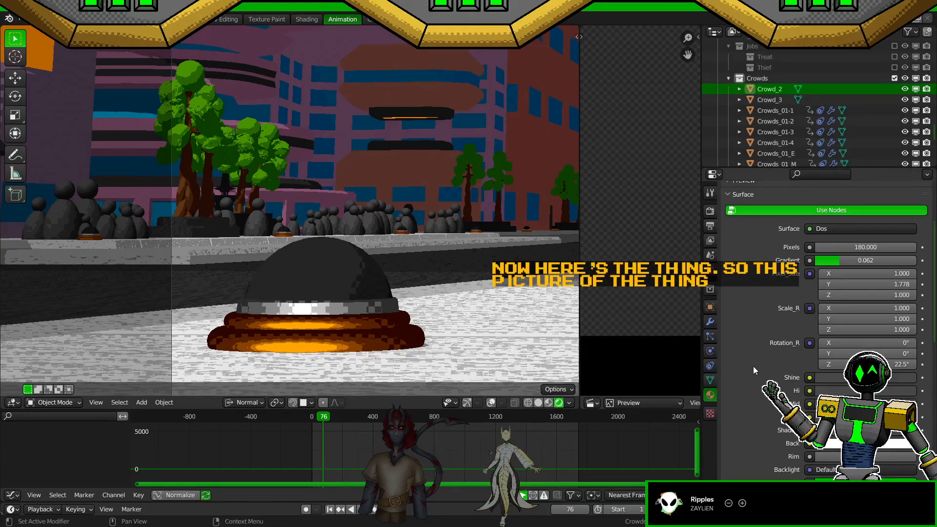
Step: Enter 0.567 for one of the Crowd_2 material's surface parameters and save the file
scroll(754, 366, up, 3)
scroll(754, 367, down, 8)
scroll(754, 366, down, 11)
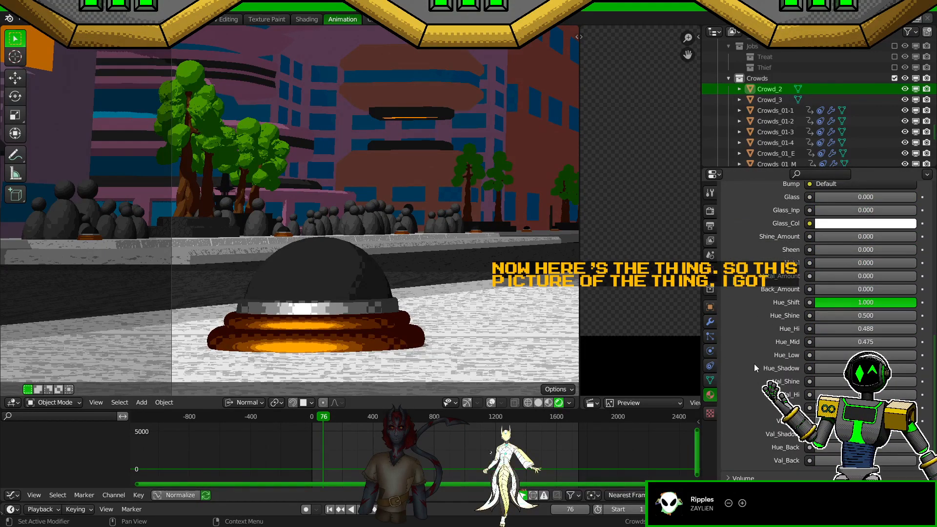
text(.567)
key(Return)
key(ctrl+s)
scroll(768, 316, up, 15)
scroll(768, 316, up, 3)
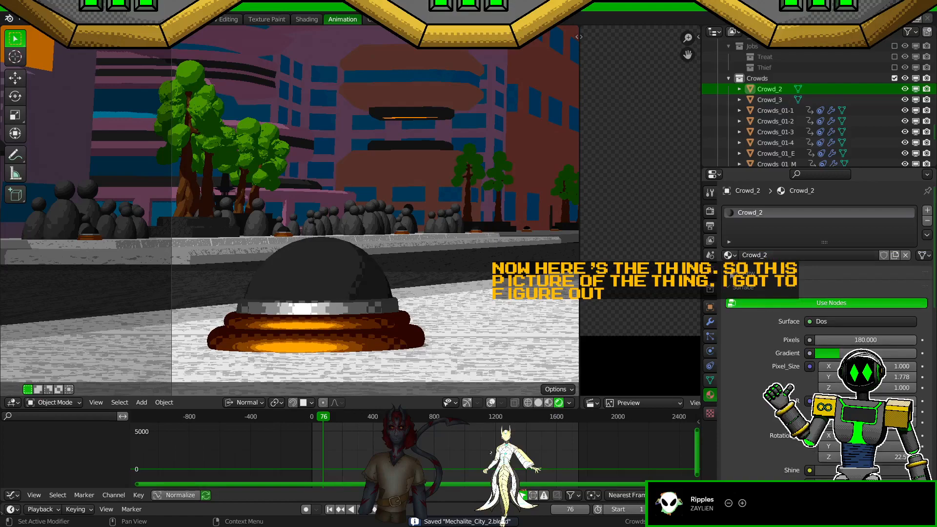
Step: Assign the Accent_1 material to the Crowd_2 object, review its surface parameters, and save the file
click(729, 255)
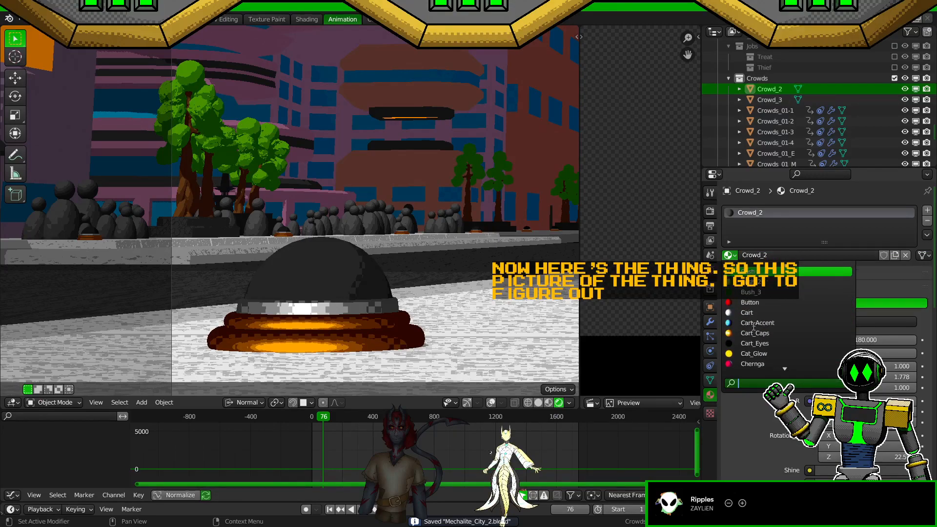
key(Escape)
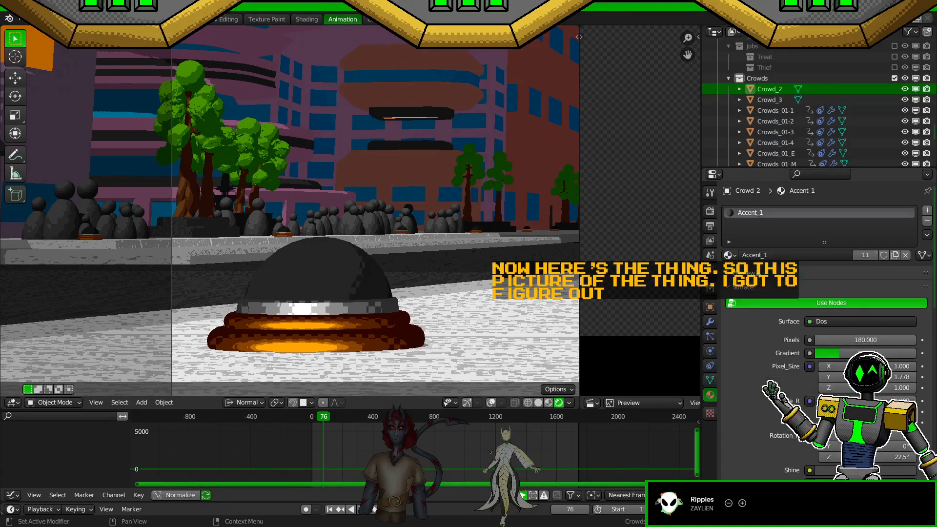
scroll(776, 317, down, 7)
scroll(776, 318, down, 10)
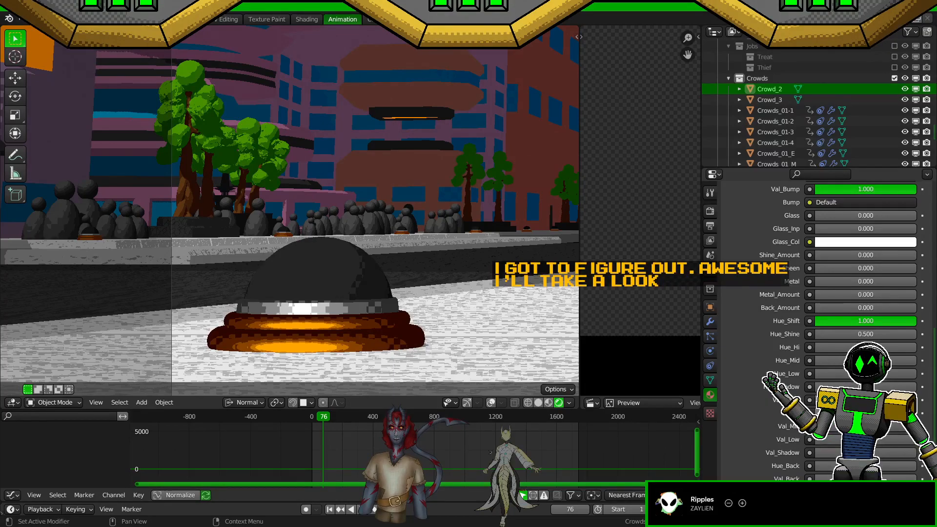
scroll(796, 379, up, 10)
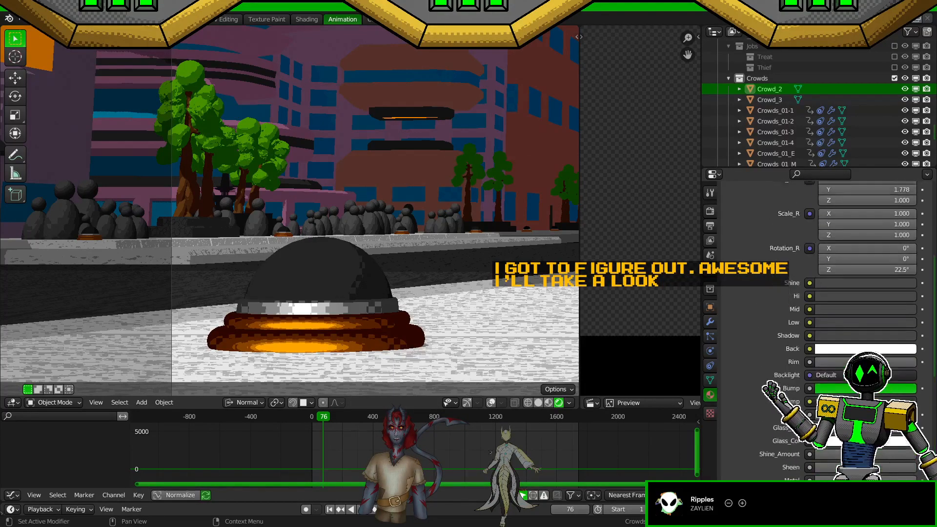
key(ctrl+s)
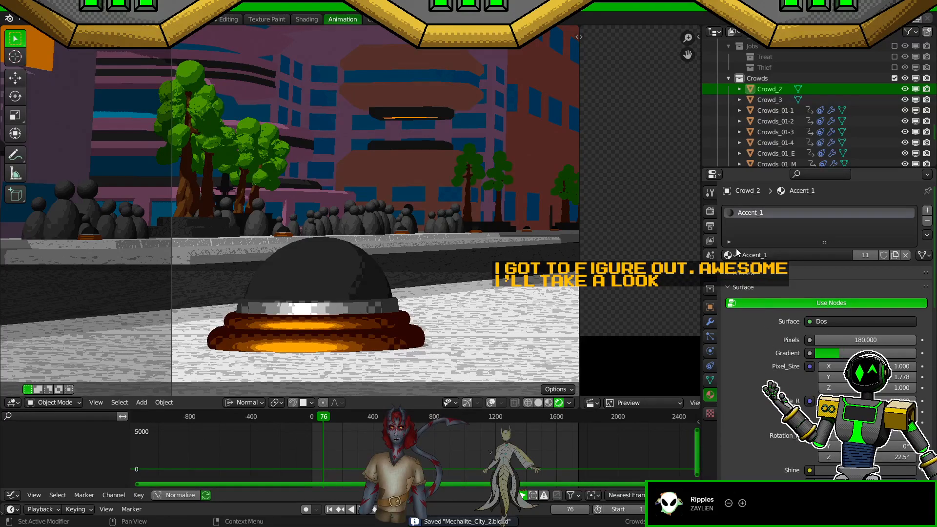
Step: Reassign the Crowd_2 material to the Crowd_2 object and compare its surface parameters and look on the crowd
click(728, 255)
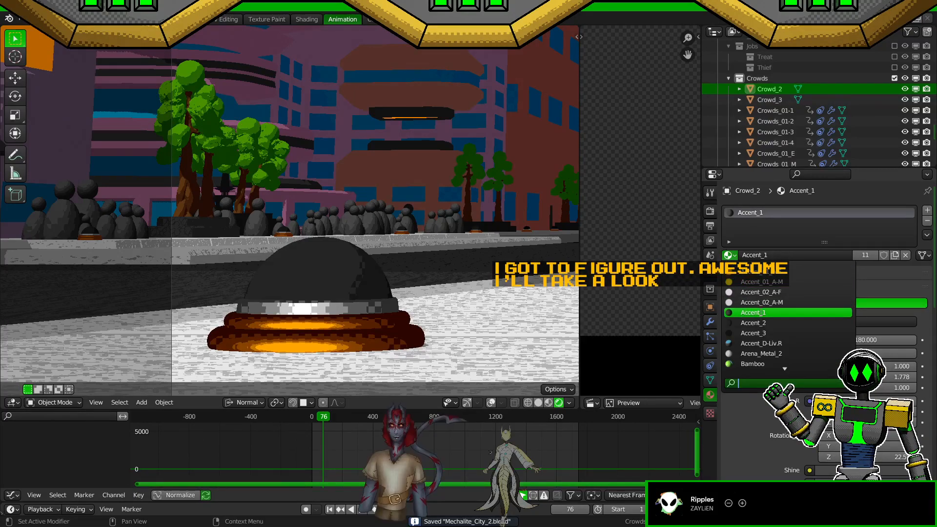
text(cr)
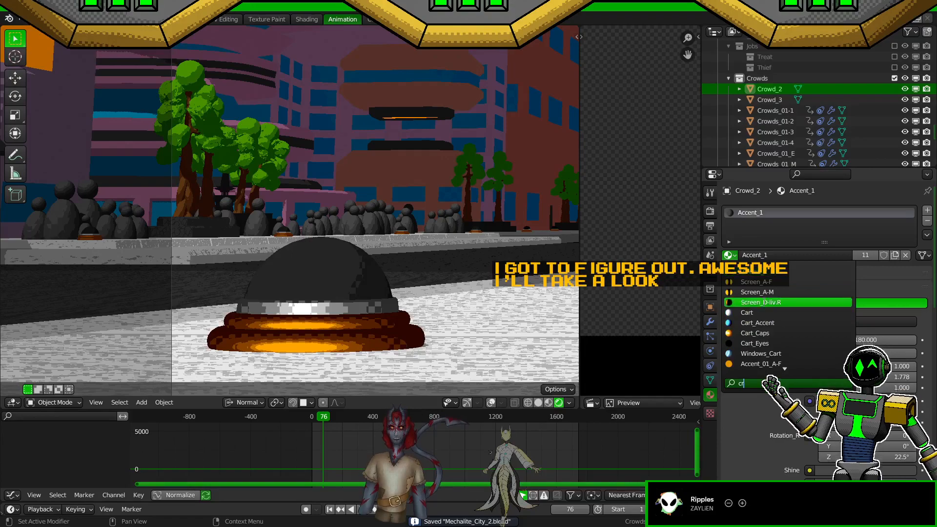
click(770, 273)
scroll(768, 364, down, 15)
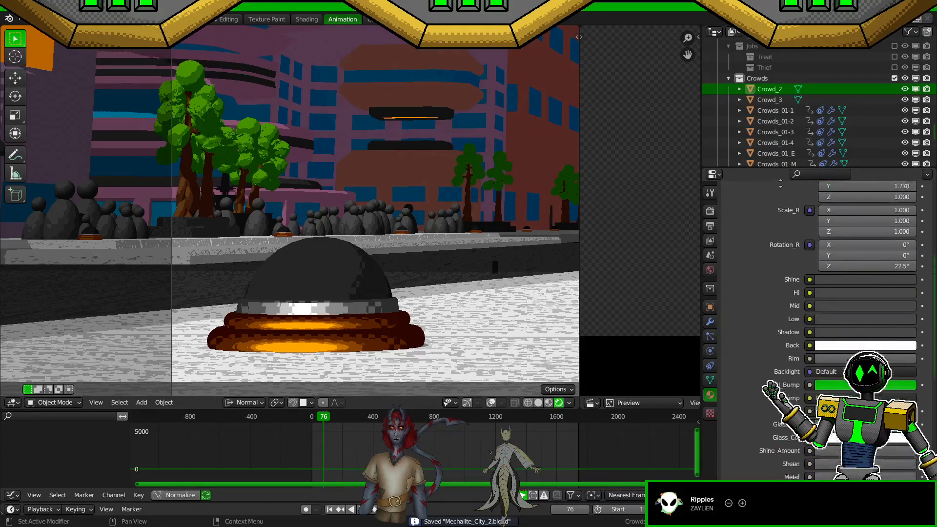
middle_drag(447, 265, 552, 261)
scroll(777, 344, up, 15)
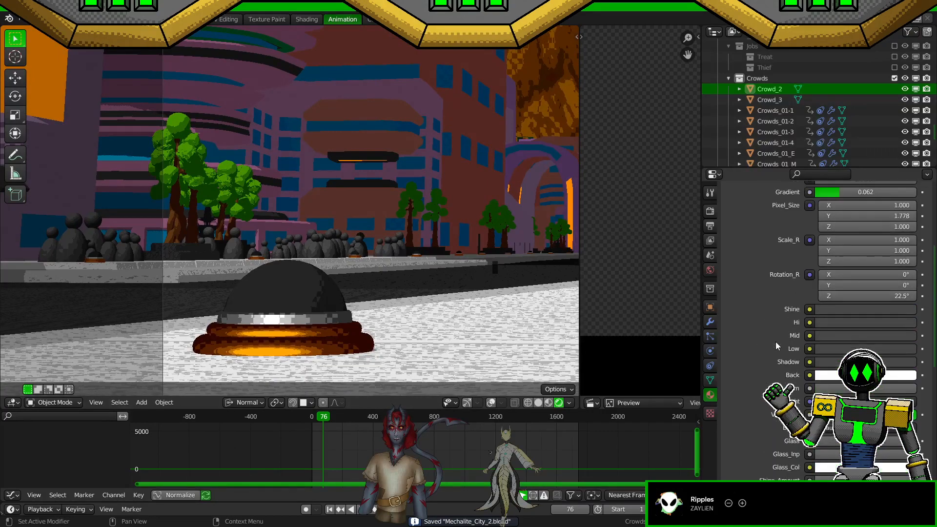
Step: Try the Entertain_2 material on the Crowd_2 object and switch back to the Crowd_2 material
click(728, 255)
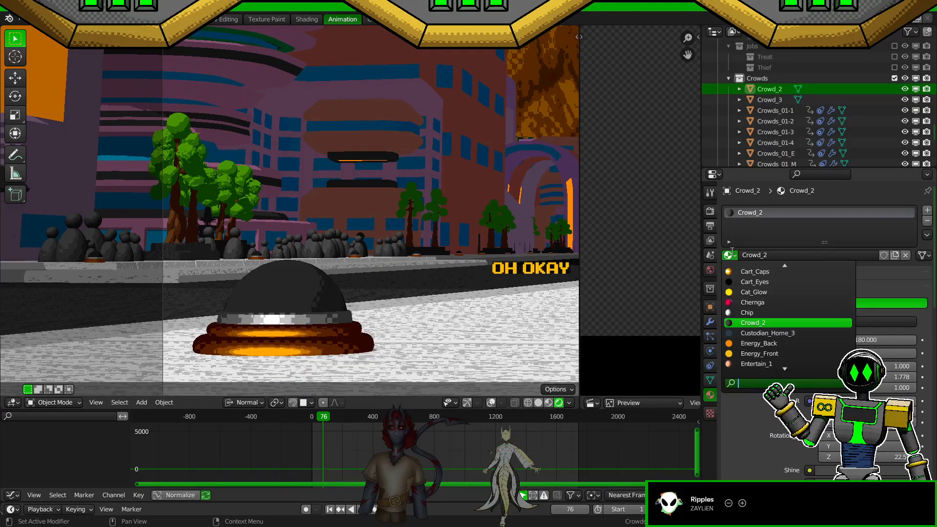
text(e)
click(770, 292)
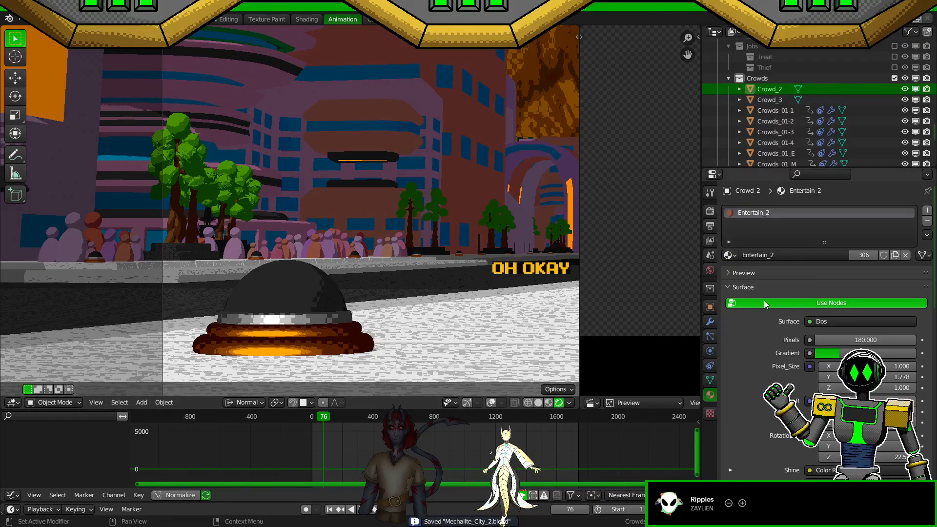
click(730, 255)
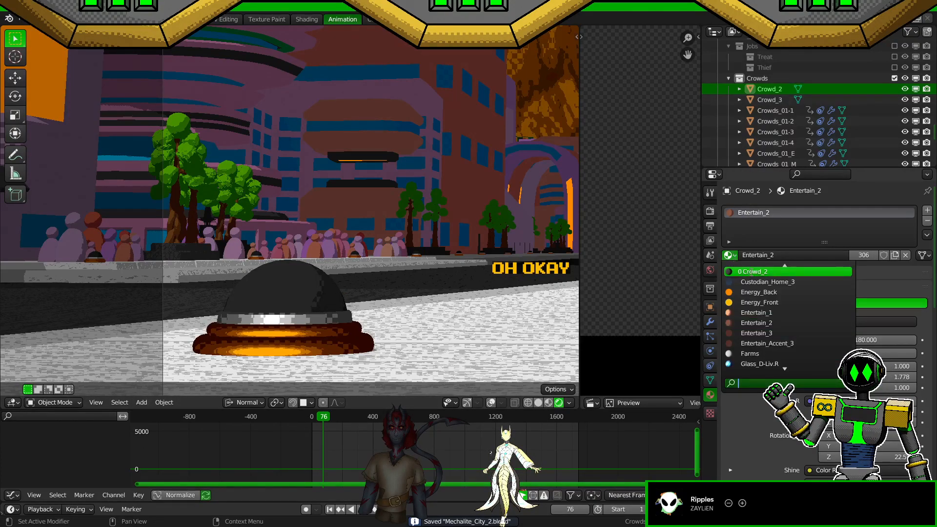
click(752, 272)
Step: Set the Crowd_2 material's Val_Shadow to 0.0937 and save the file
scroll(825, 435, down, 15)
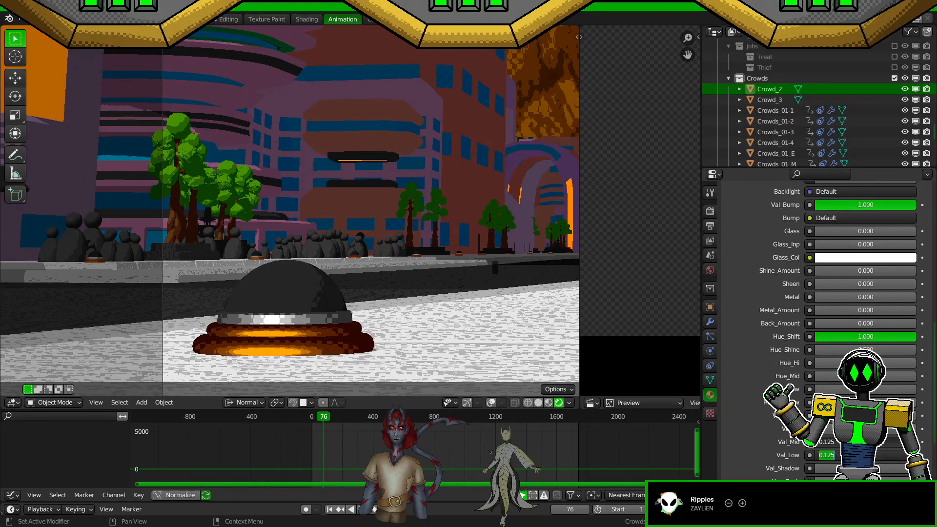
key(Return)
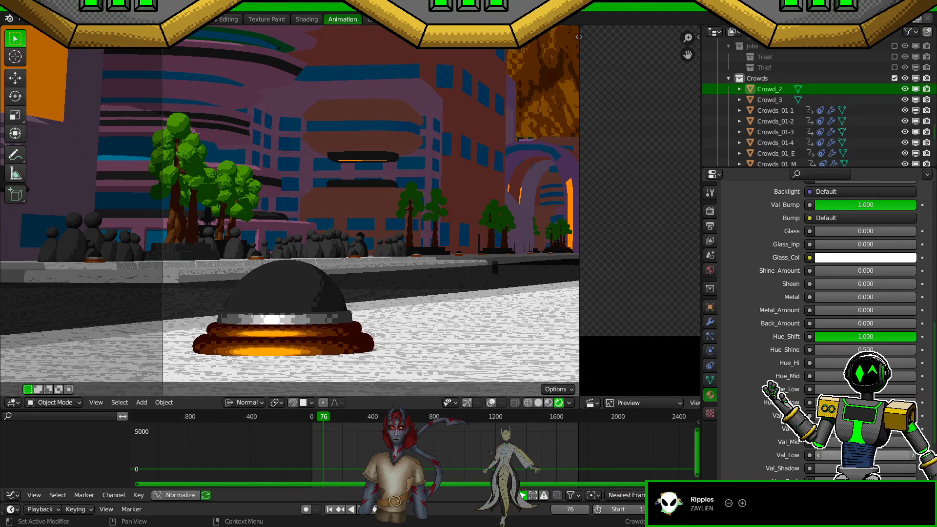
click(859, 468)
text(.0937)
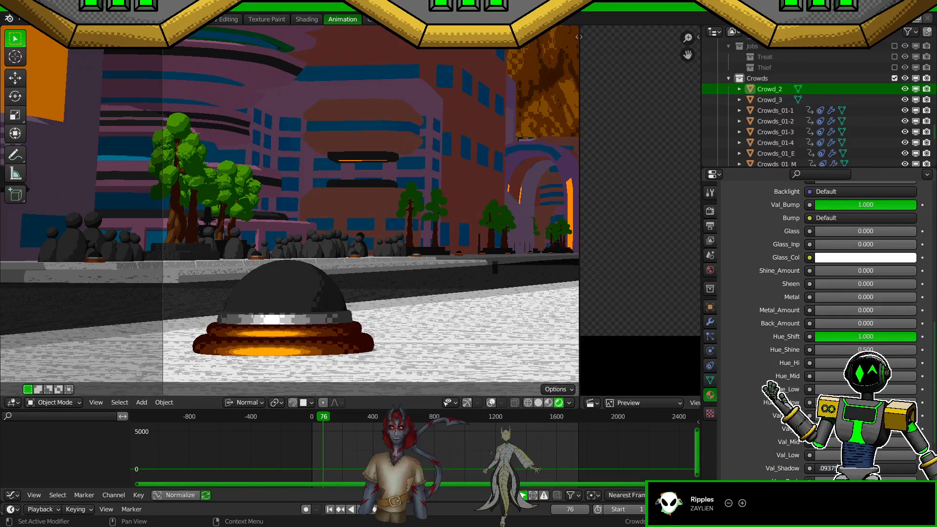
key(Return)
key(ctrl+s)
scroll(783, 324, up, 10)
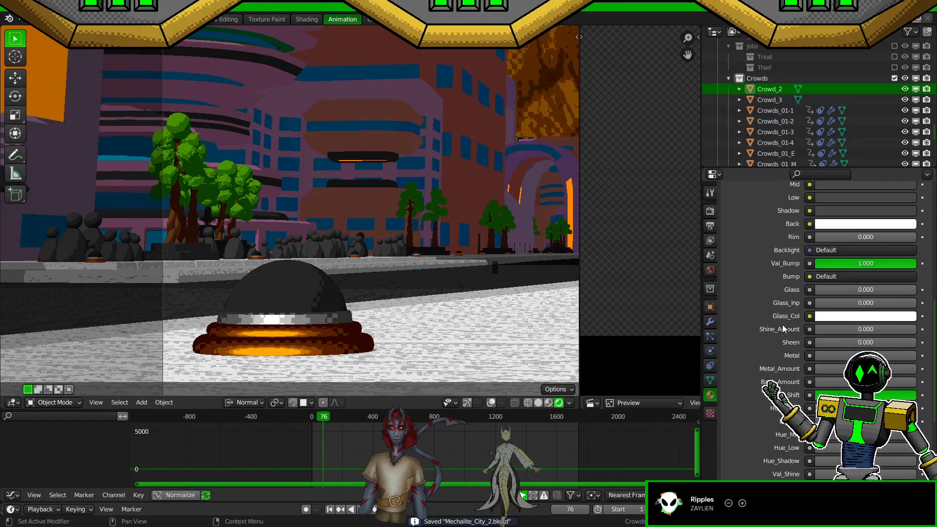
scroll(781, 325, up, 8)
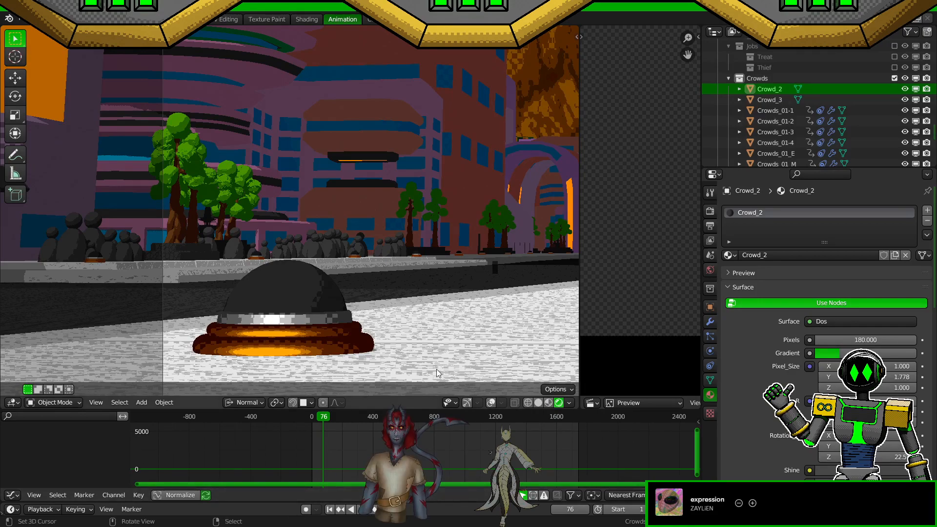
key(ctrl+s)
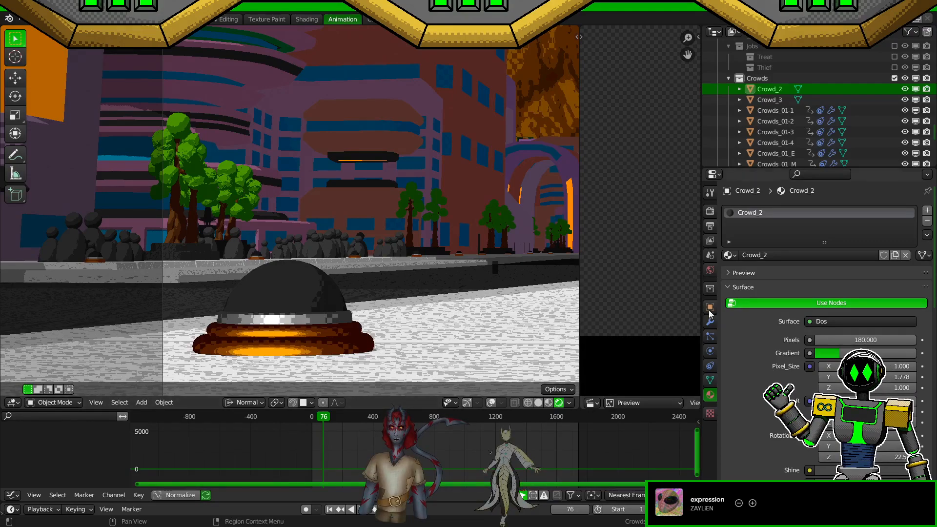
Step: Set the Crowd_2 material's Shine colour to hue 0.8 and saturation 1
scroll(881, 342, down, 7)
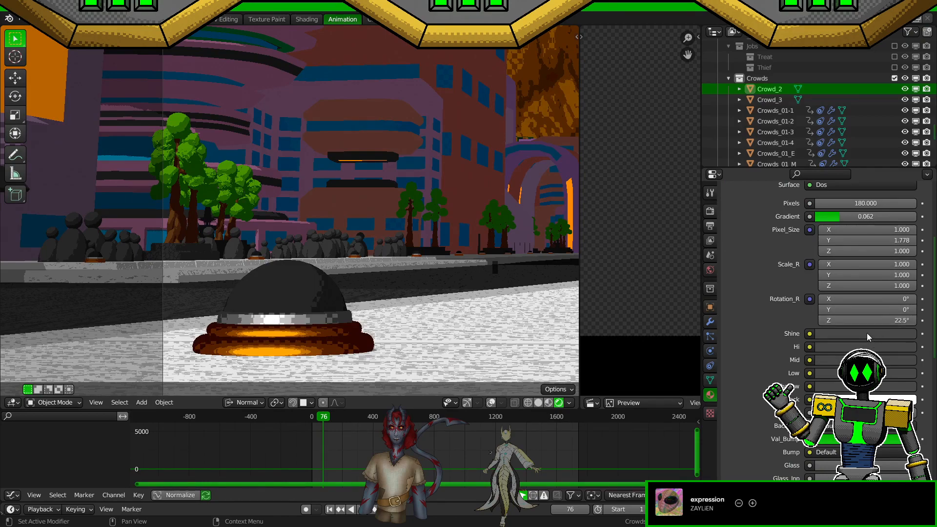
click(871, 335)
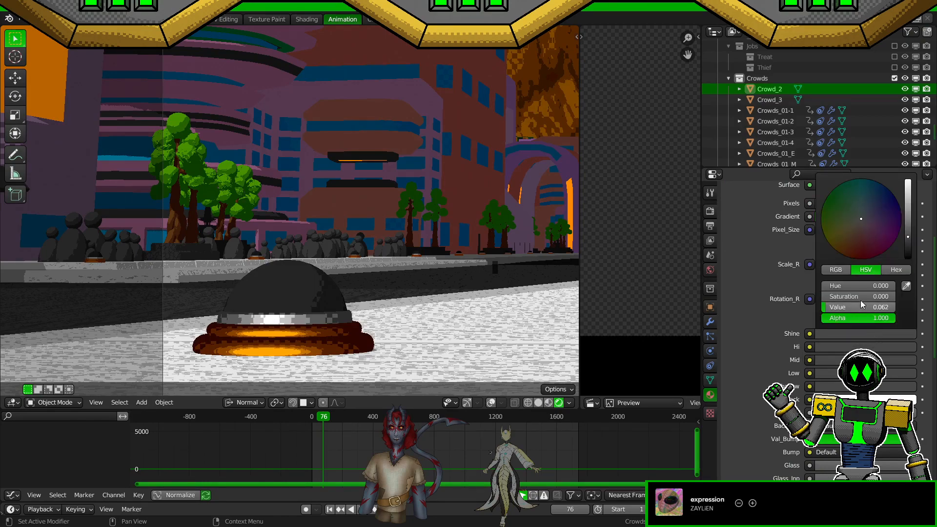
click(858, 288)
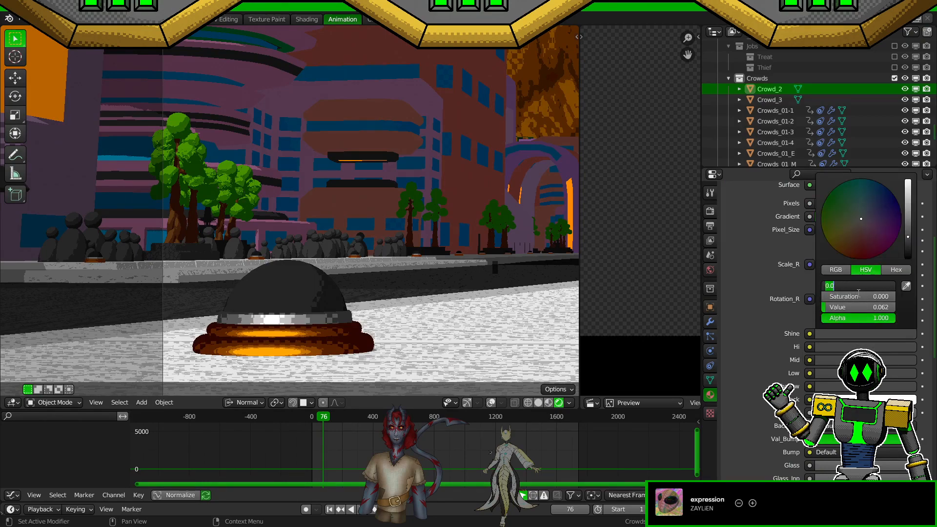
text(.8)
key(Return)
drag(825, 296, 895, 296)
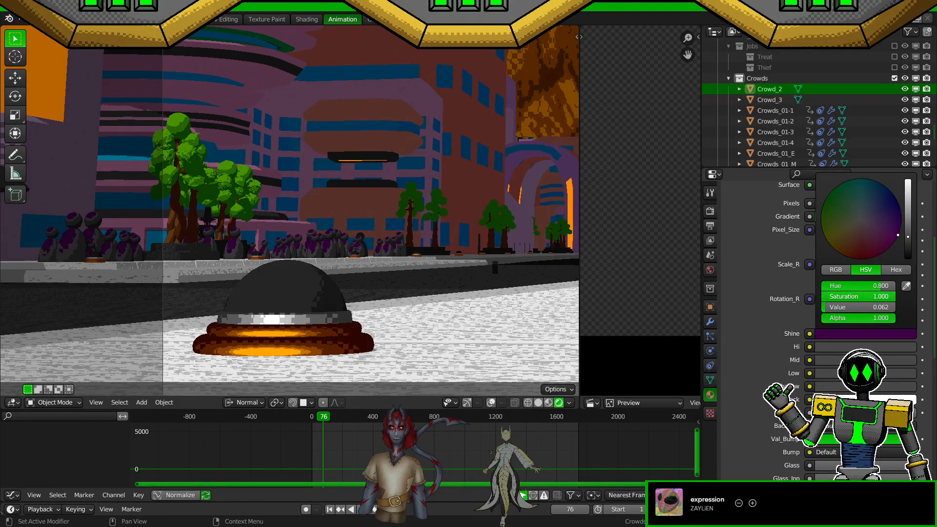
Step: Set the Shine hue to 0.75, apply the same purple to Hi, Mid, Low and Shadow, and save the file
click(880, 286)
key(BackSpace)
text(.75)
key(Return)
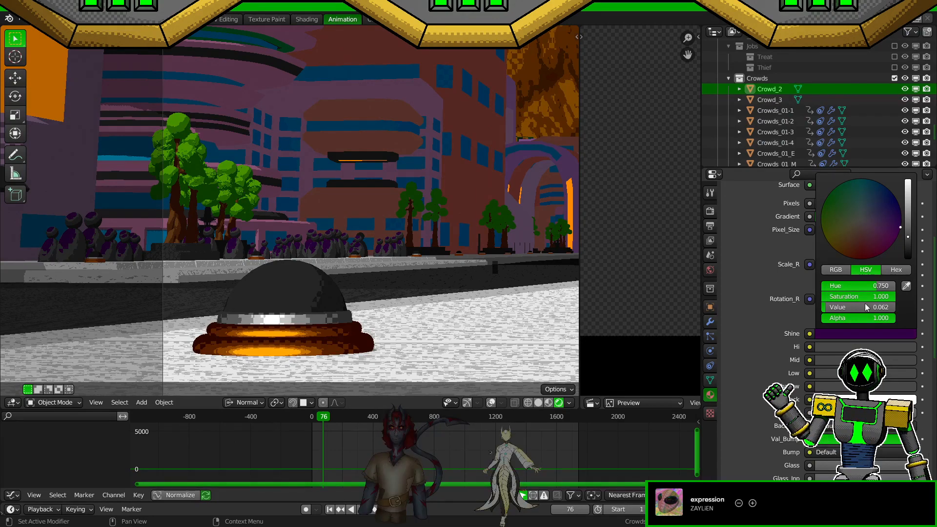
drag(874, 334, 874, 386)
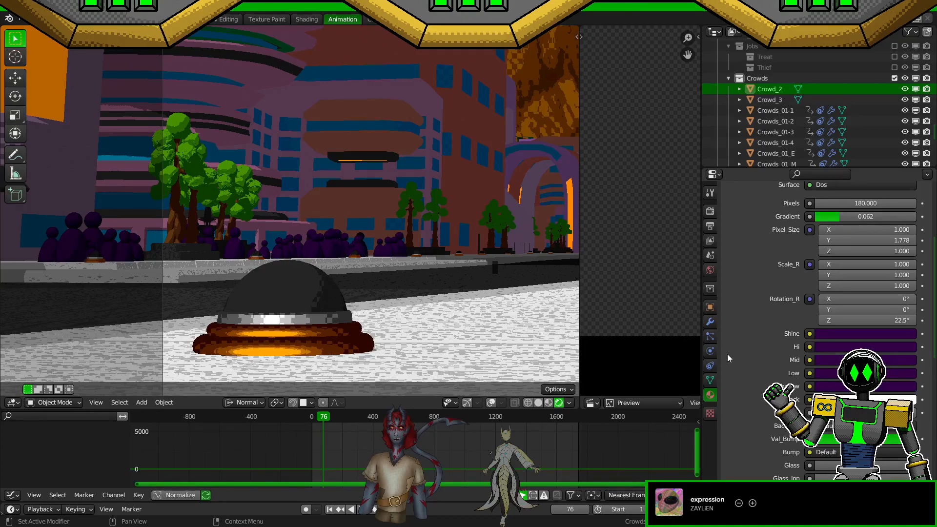
scroll(444, 253, up, 2)
key(ctrl+s)
Step: Set the Crowd_2 material's Hue_Low to 0.475 and Hue_Shadow to 0.45, and save the file
scroll(764, 419, down, 8)
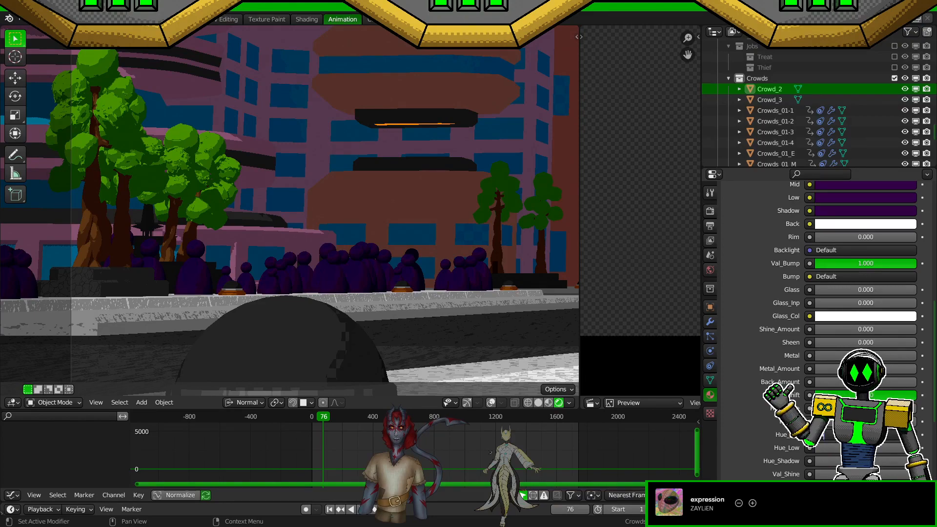
text(.4)
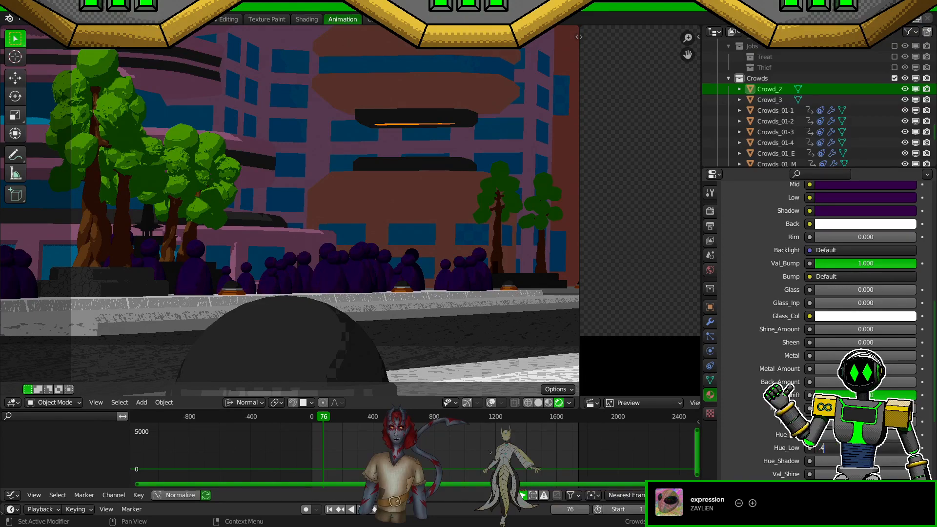
text(75)
key(Tab)
text(.45)
key(Return)
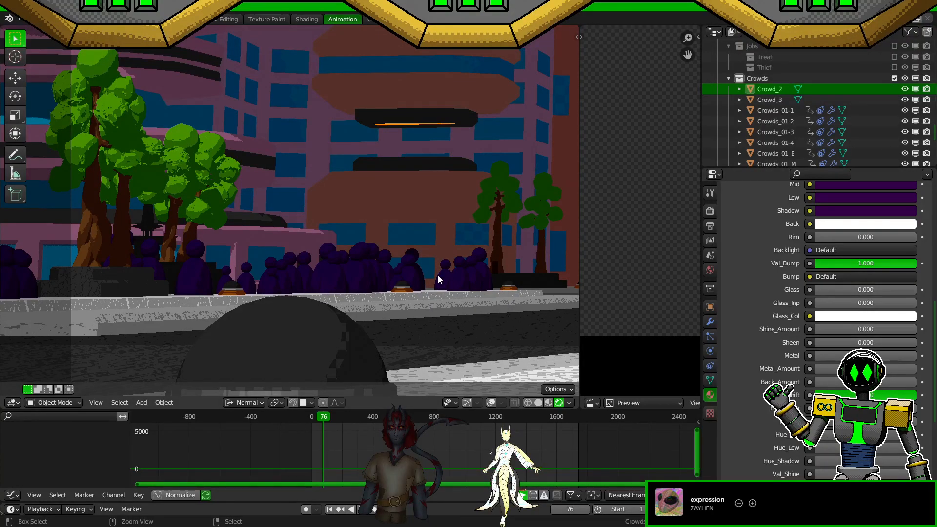
key(ctrl+s)
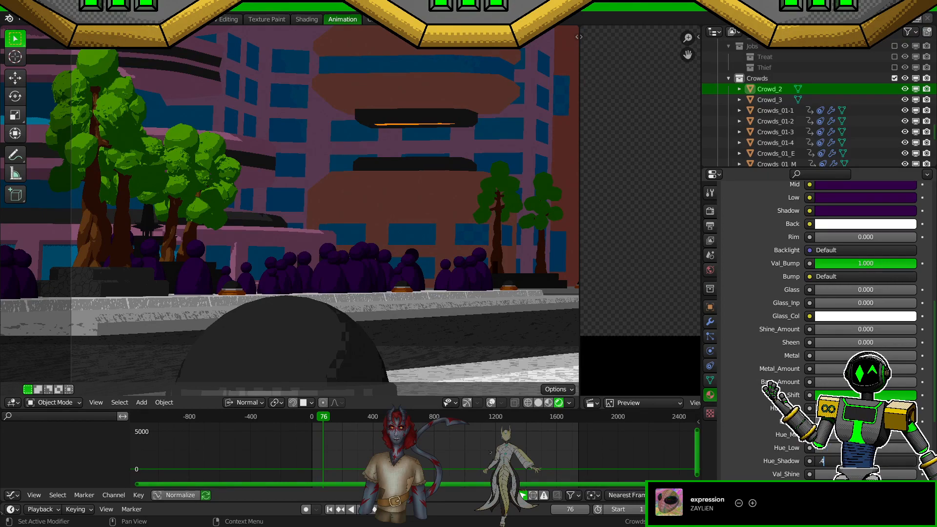
Step: Set the Crowd_2 material's Hue_Shadow to about 0.463 and save the file
key(Return)
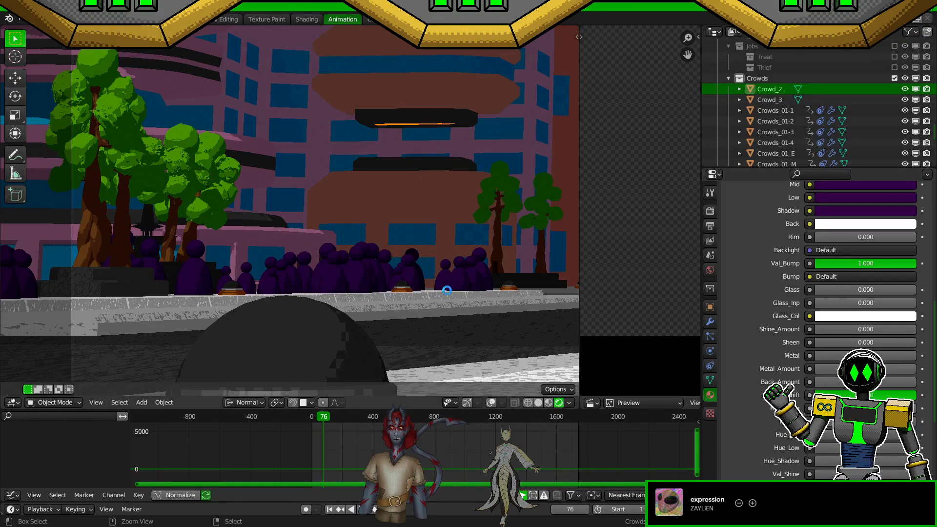
key(ctrl+s)
scroll(378, 324, up, 2)
scroll(413, 316, down, 6)
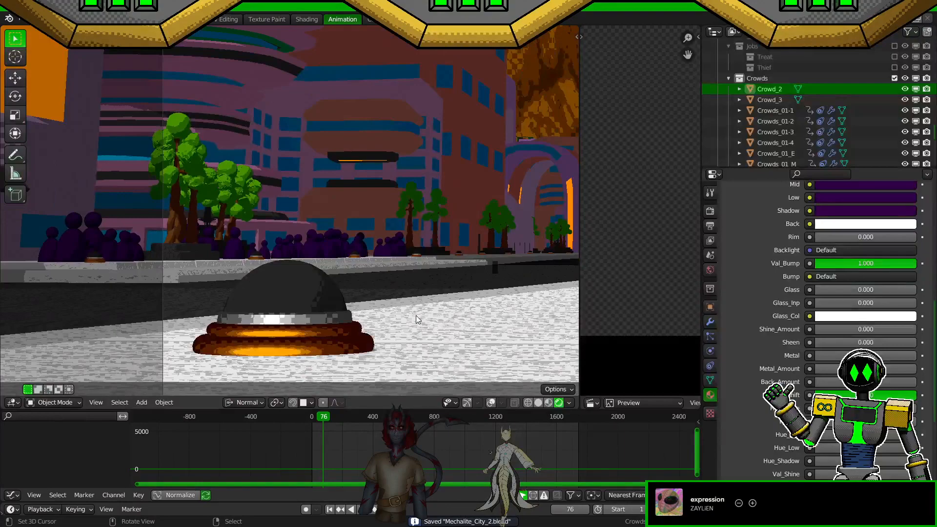
scroll(846, 341, up, 2)
Step: Set the Crowd_2 material's Shine hue to 0.7, apply that colour to Hi, Mid, Low and Shadow, and save the file
scroll(846, 341, up, 3)
click(865, 255)
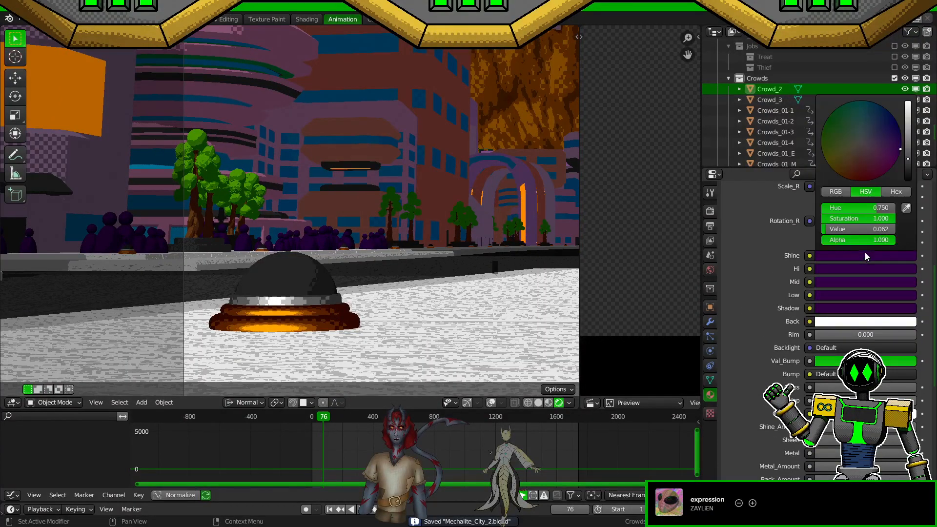
click(871, 203)
text(0.7)
key(Return)
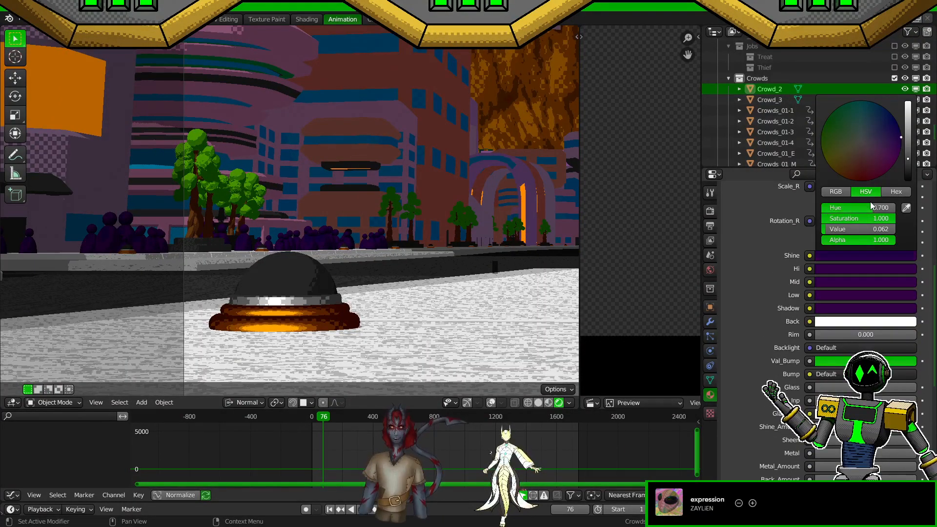
drag(859, 255, 862, 283)
drag(861, 283, 859, 296)
drag(859, 296, 859, 308)
key(ctrl+s)
scroll(406, 304, up, 1)
scroll(405, 303, up, 2)
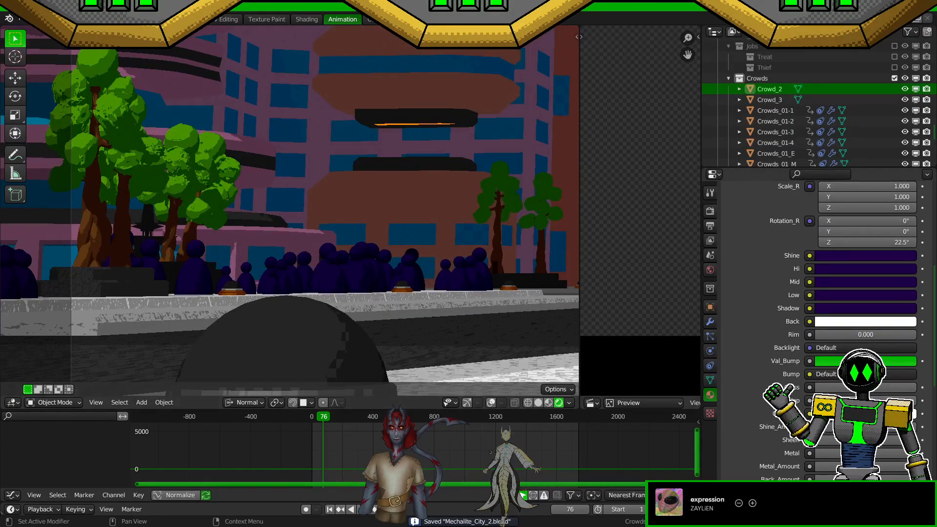
scroll(391, 316, down, 4)
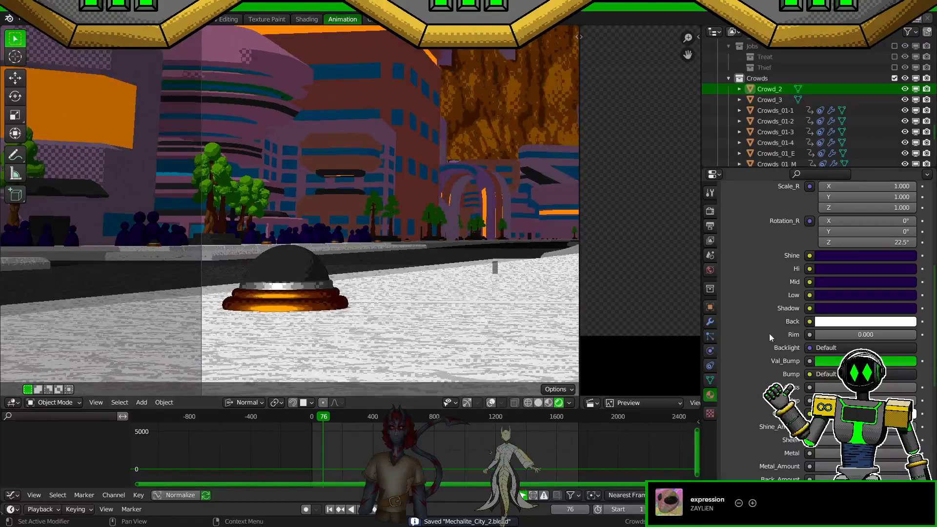
Step: Set the Shine colour's value to 0.125, apply it to Hi, Mid, Low and Shadow, and save the file
click(880, 256)
click(871, 229)
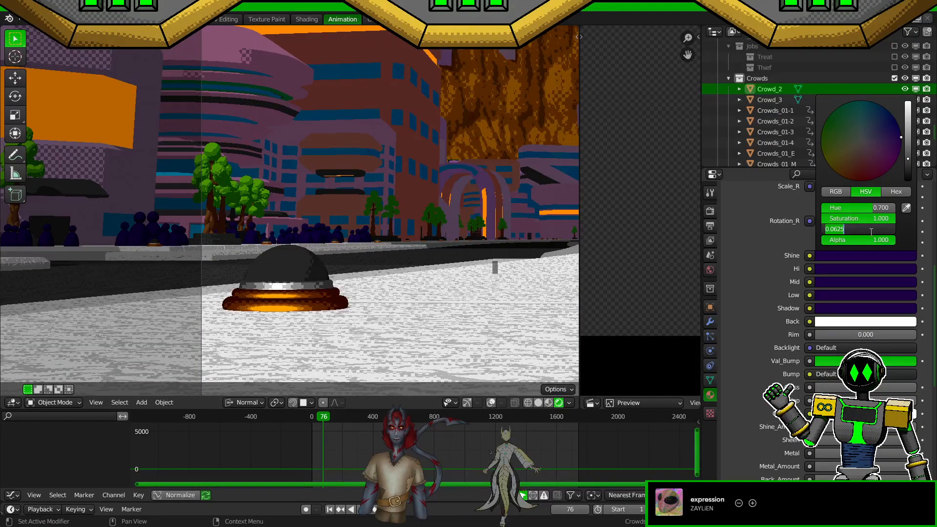
text(.125)
key(Return)
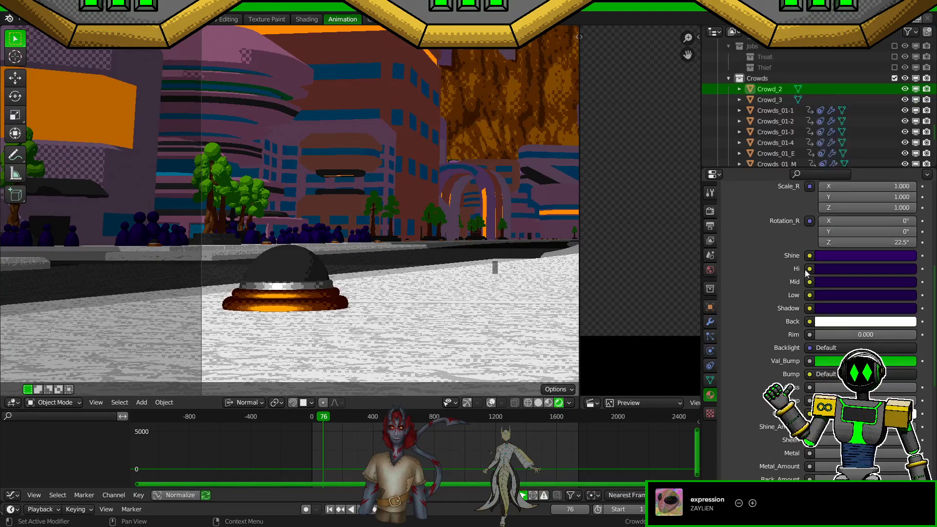
drag(858, 269, 858, 271)
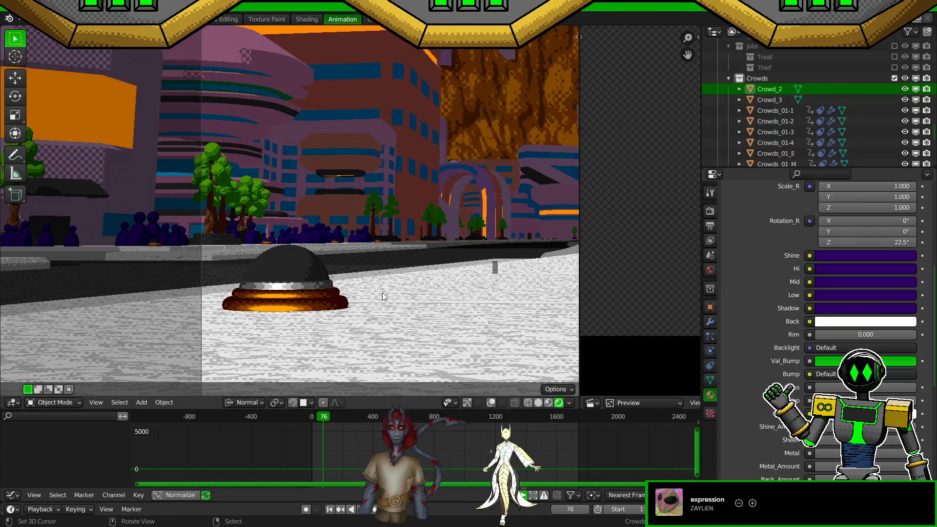
key(ctrl+s)
scroll(385, 293, up, 8)
scroll(782, 380, down, 8)
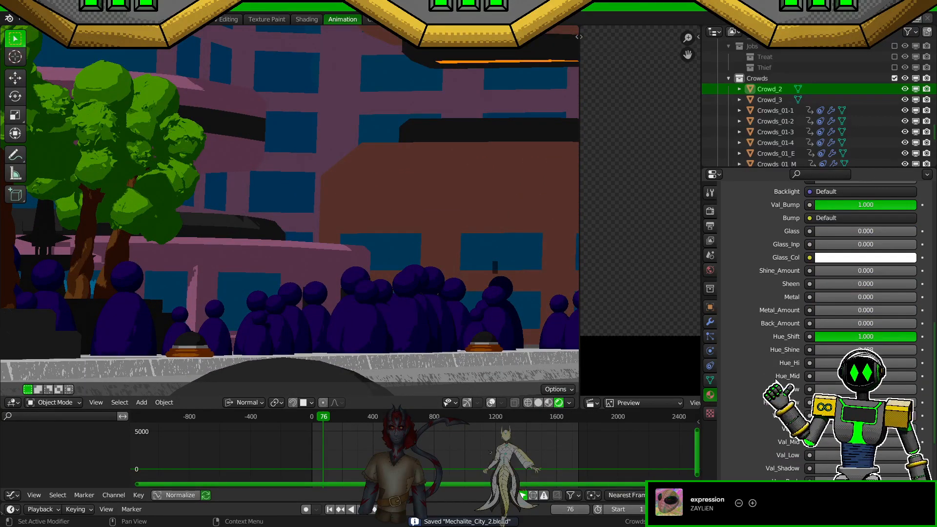
Step: Examine the crowd's new colour in the scene from near and far, and save the file
scroll(801, 397, up, 5)
scroll(801, 400, down, 2)
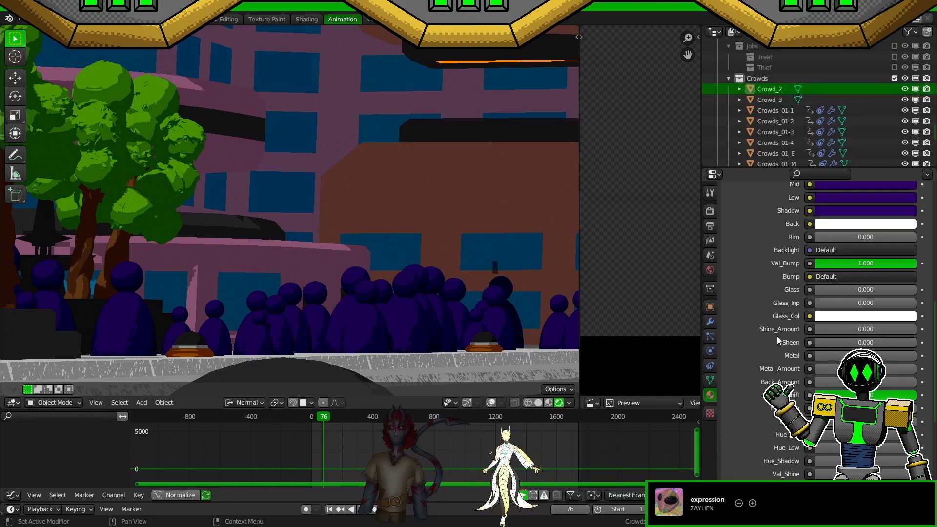
scroll(266, 239, down, 4)
middle_drag(267, 240, 388, 245)
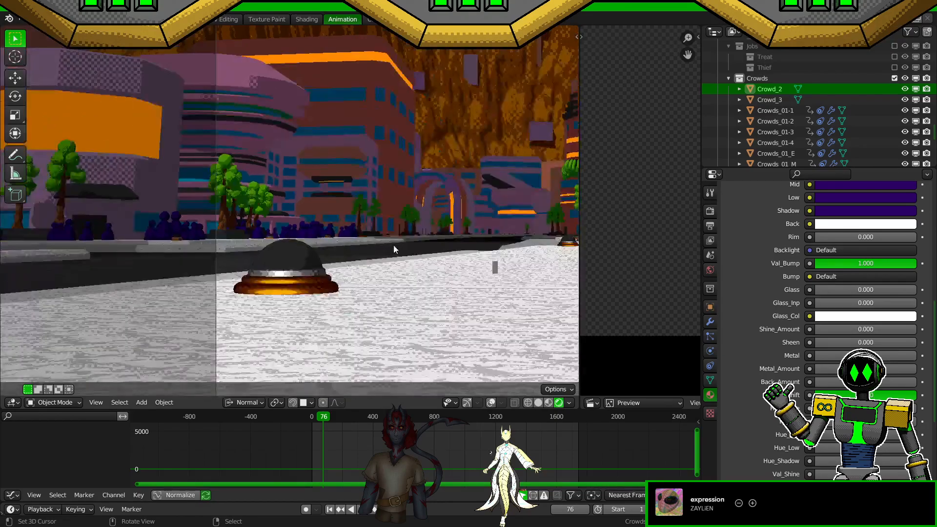
scroll(408, 250, down, 2)
scroll(411, 255, up, 4)
scroll(442, 288, up, 1)
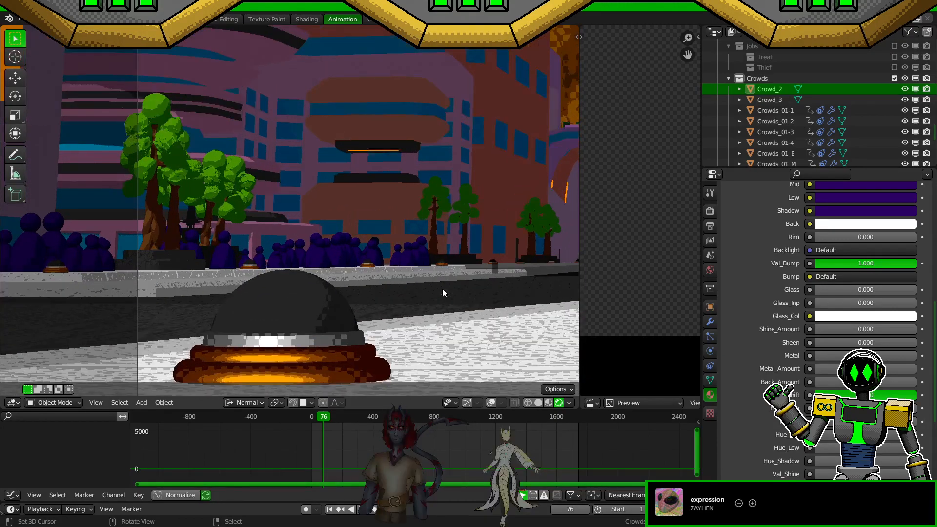
scroll(442, 292, down, 1)
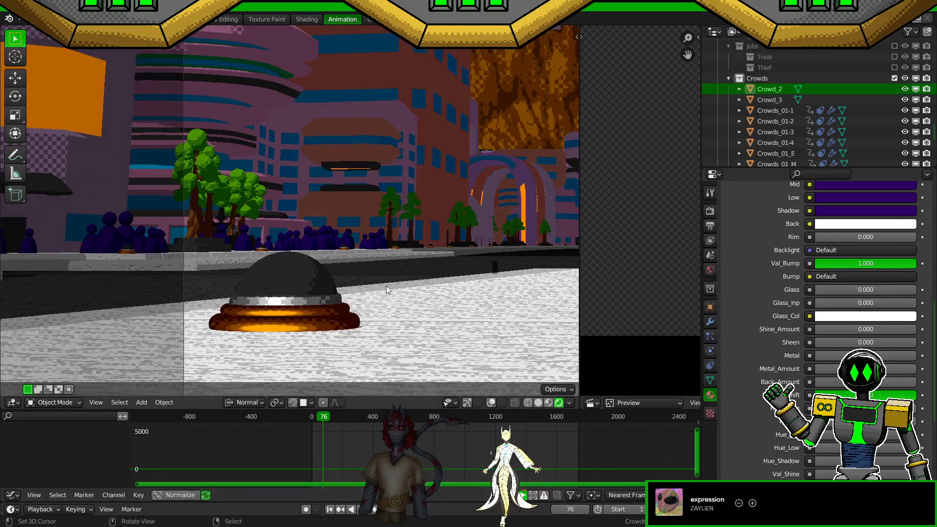
key(ctrl+s)
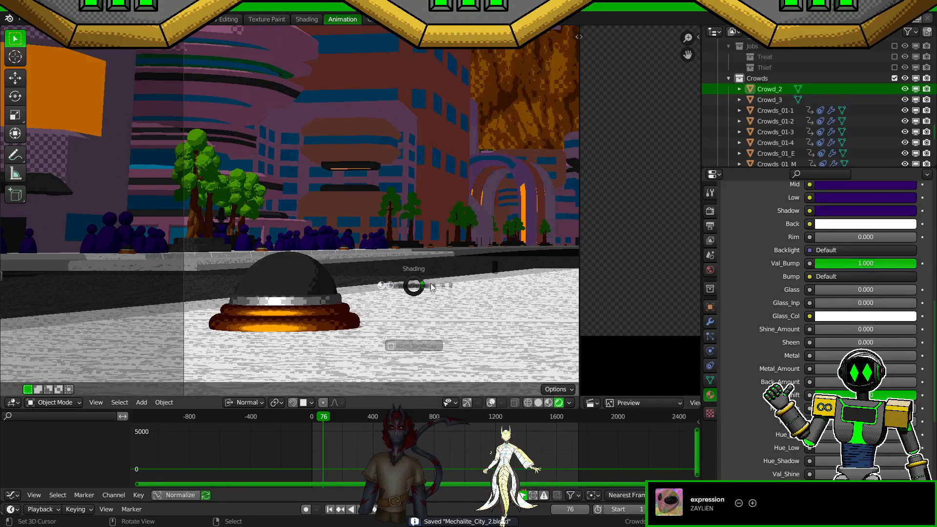
Step: Switch the viewport to solid shading, copy the Shadow purple to Crowd_2's viewport display colour, and save the file
key(z)
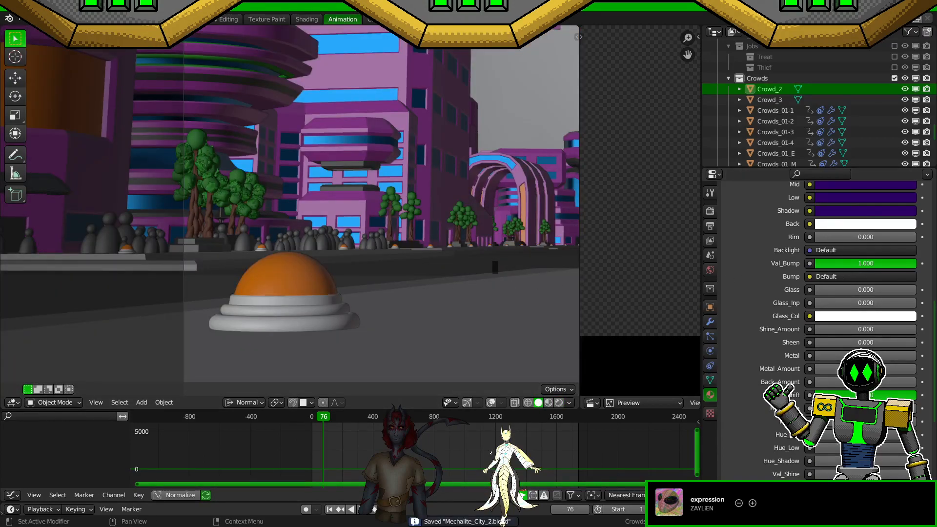
scroll(793, 452, down, 12)
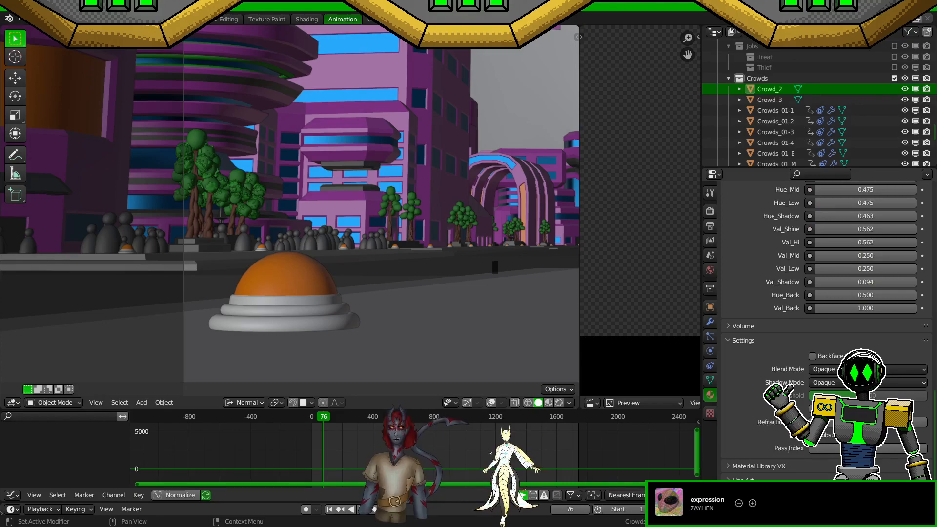
scroll(820, 324, up, 2)
scroll(820, 324, up, 13)
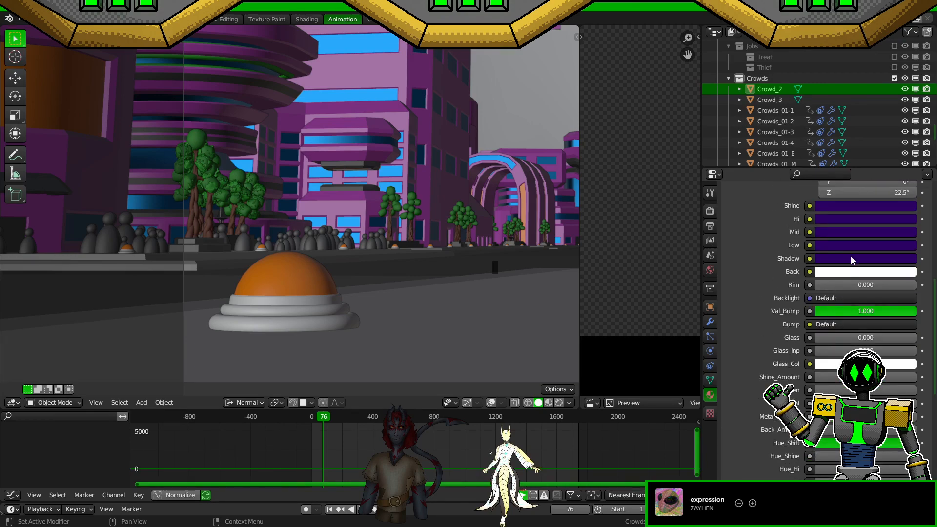
scroll(820, 325, down, 17)
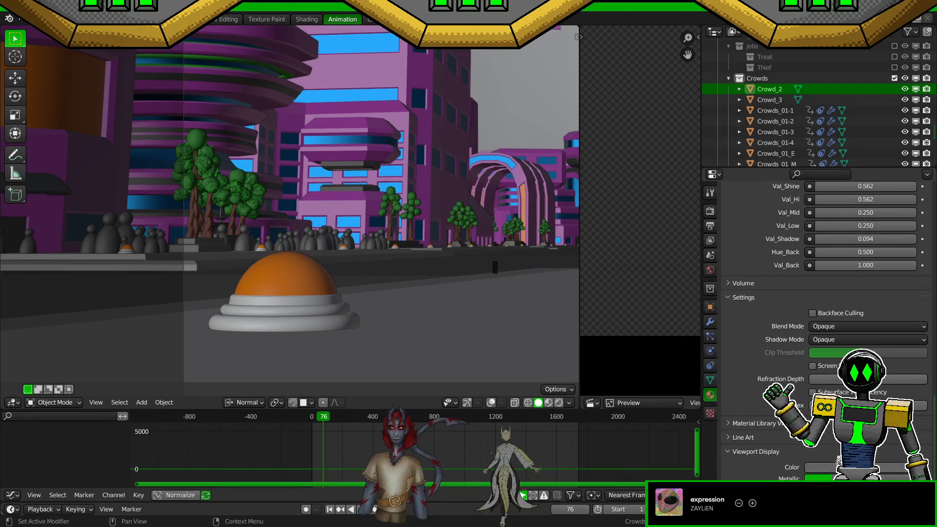
key(ctrl+s)
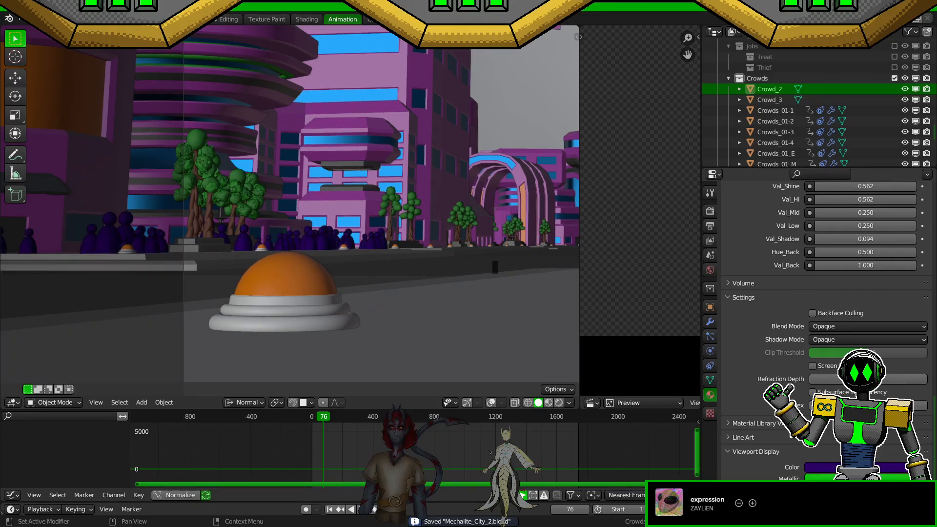
key(ctrl+s)
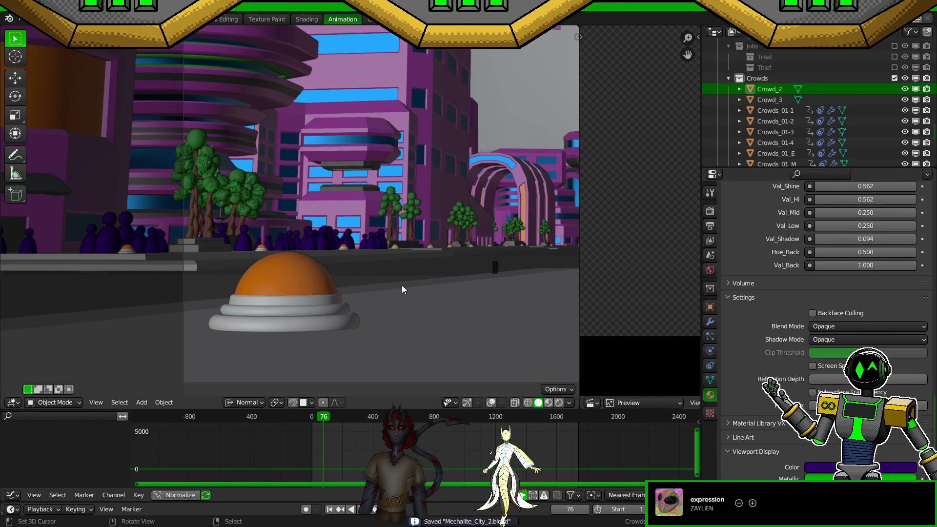
Step: Set the saturation of Crowd_2's viewport display colour to 0.75 and save the file
shift+middle_drag(419, 280, 480, 293)
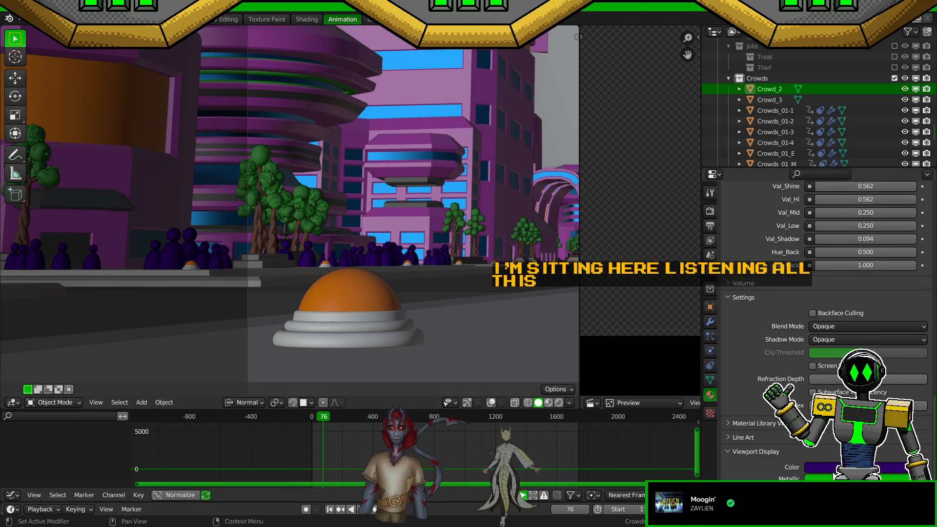
click(833, 469)
text(.25)
key(Return)
double_click(858, 431)
text(.75)
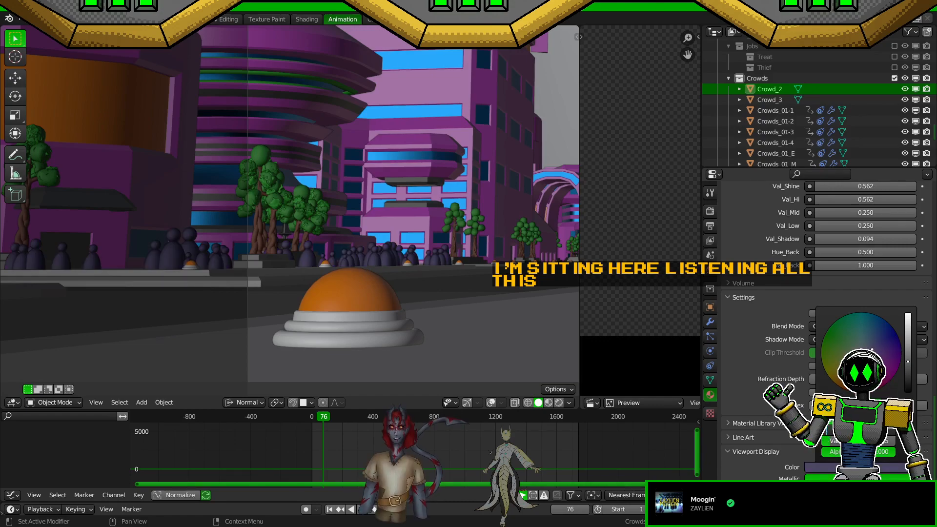
key(Return)
scroll(781, 292, up, 12)
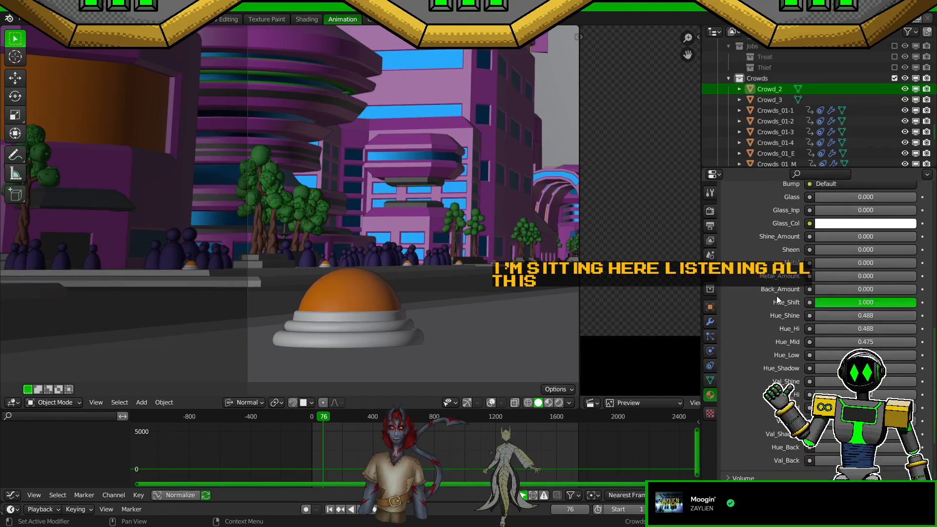
scroll(776, 296, up, 5)
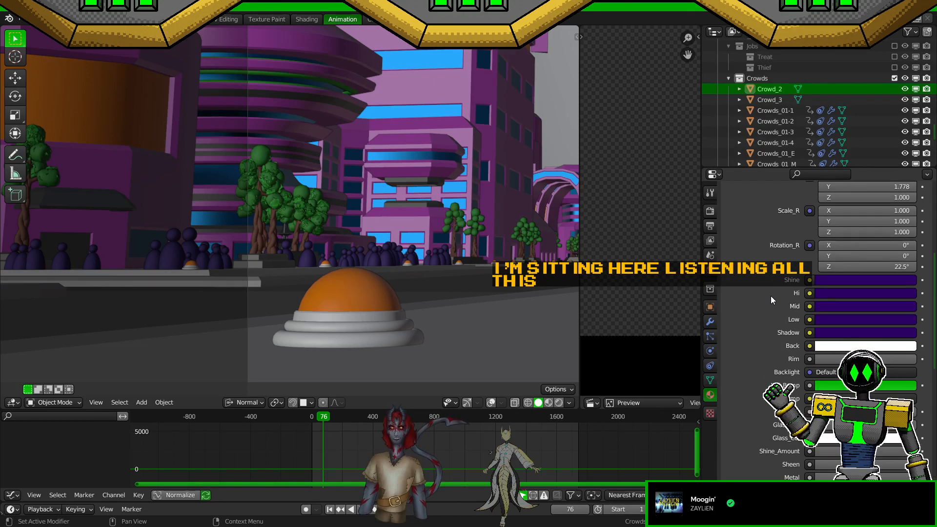
key(ctrl+s)
Step: Set the Shadow colour's saturation to 0.75, copy it to Shine, Hi, Mid and Low under rendered shading, and save the file
click(875, 334)
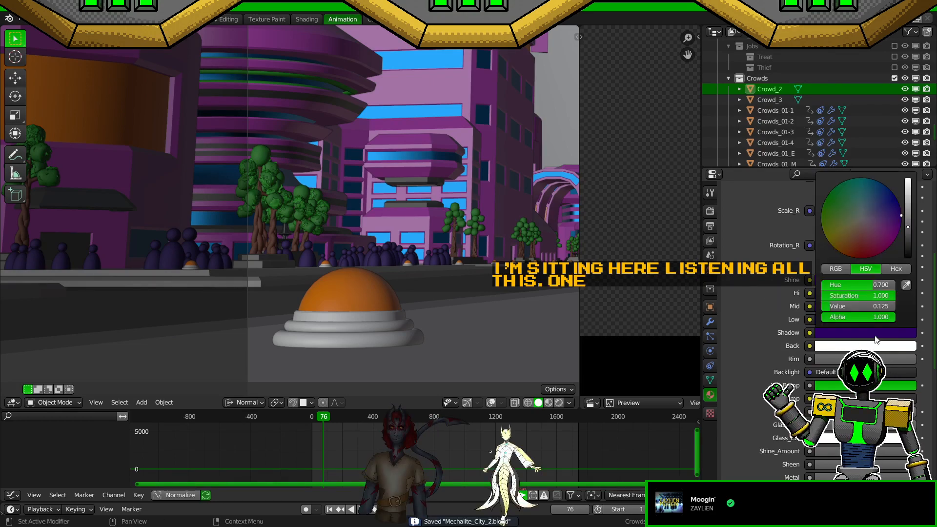
drag(867, 294, 860, 294)
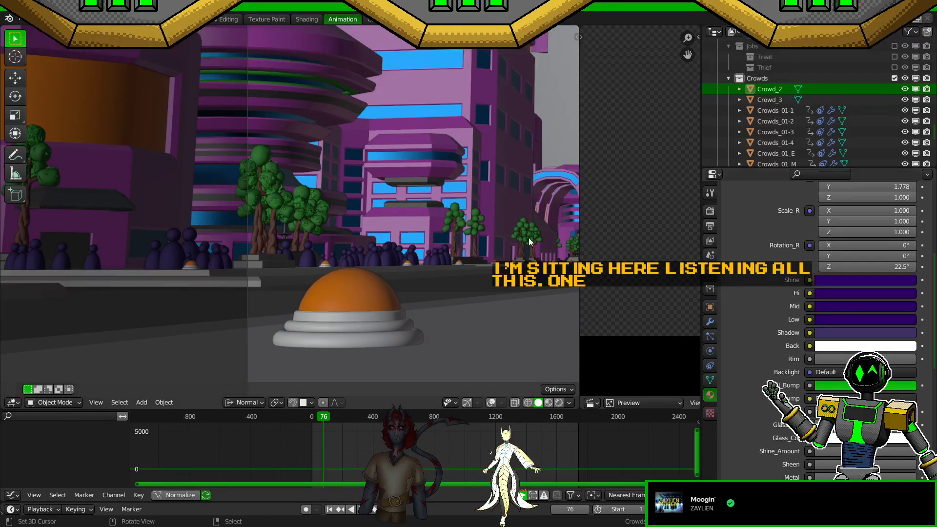
key(z)
click(452, 245)
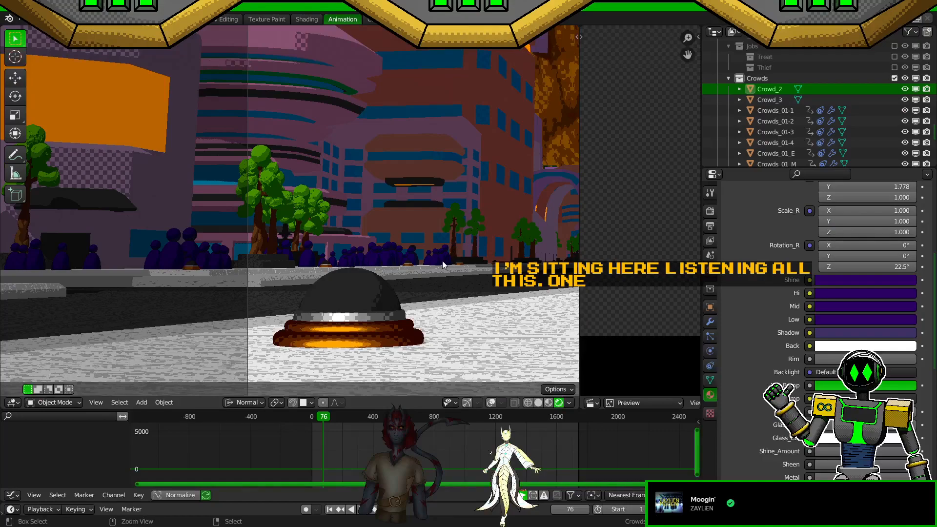
key(ctrl+s)
scroll(444, 264, up, 4)
drag(854, 332, 860, 281)
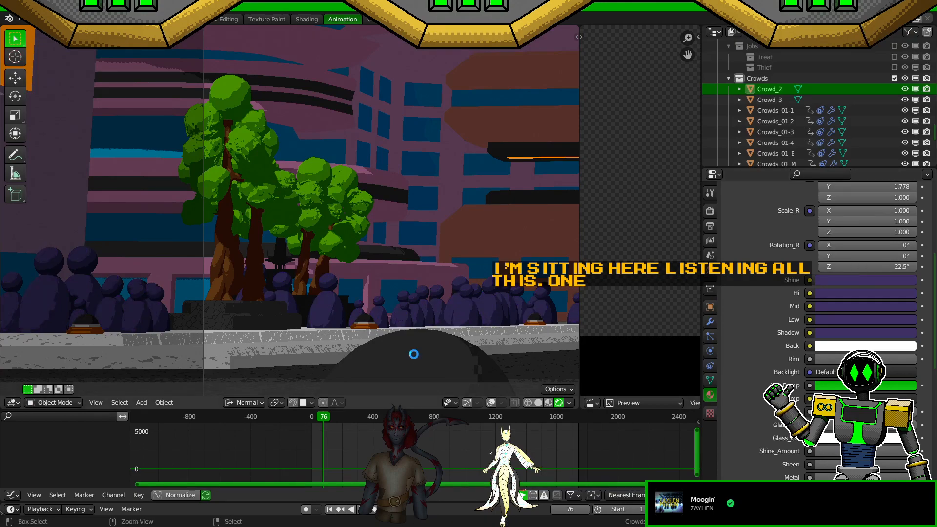
key(ctrl+s)
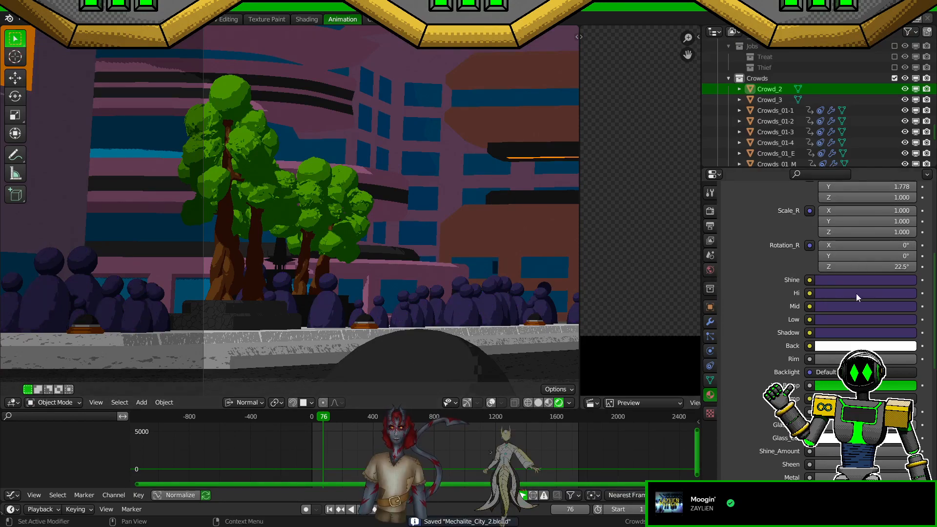
Step: Set the Shine colour's saturation to 0.875, apply it to Hi, Mid, Low and Shadow, and save the file
click(869, 282)
click(862, 244)
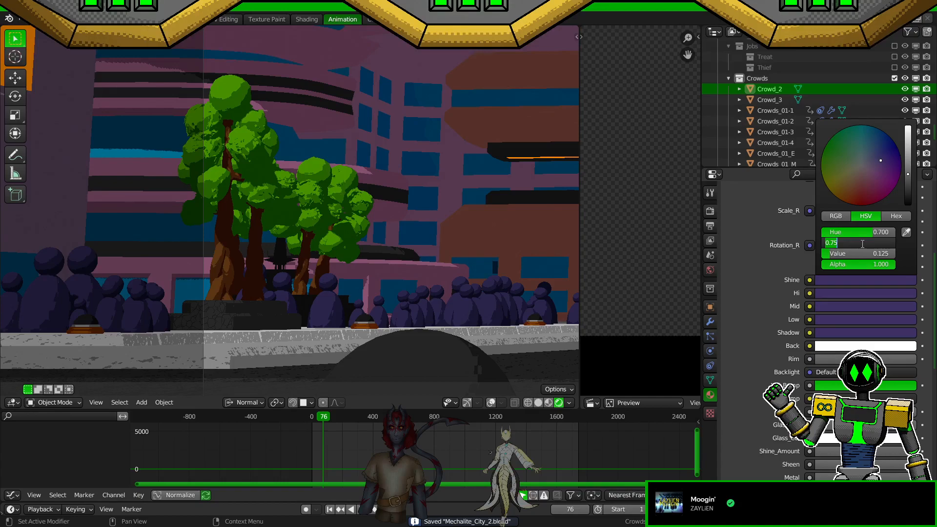
text(.875)
key(Return)
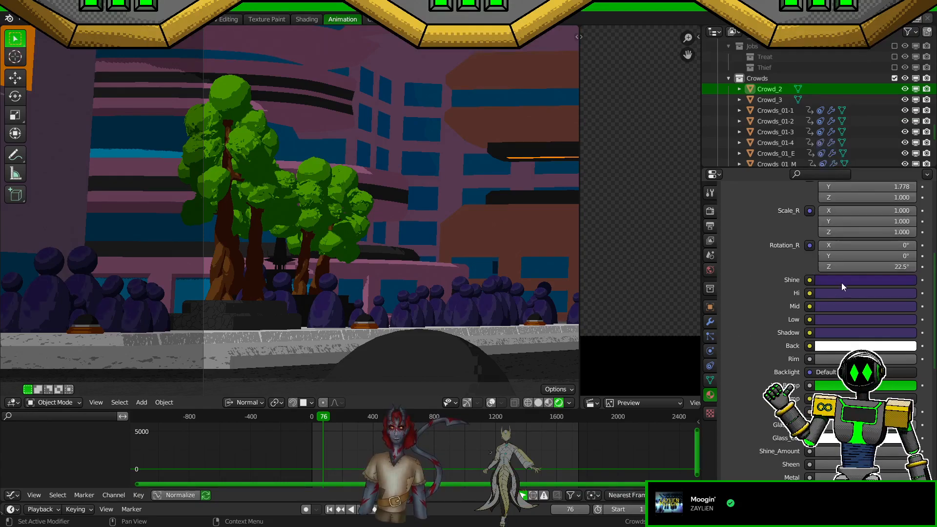
drag(850, 291, 853, 330)
key(ctrl+s)
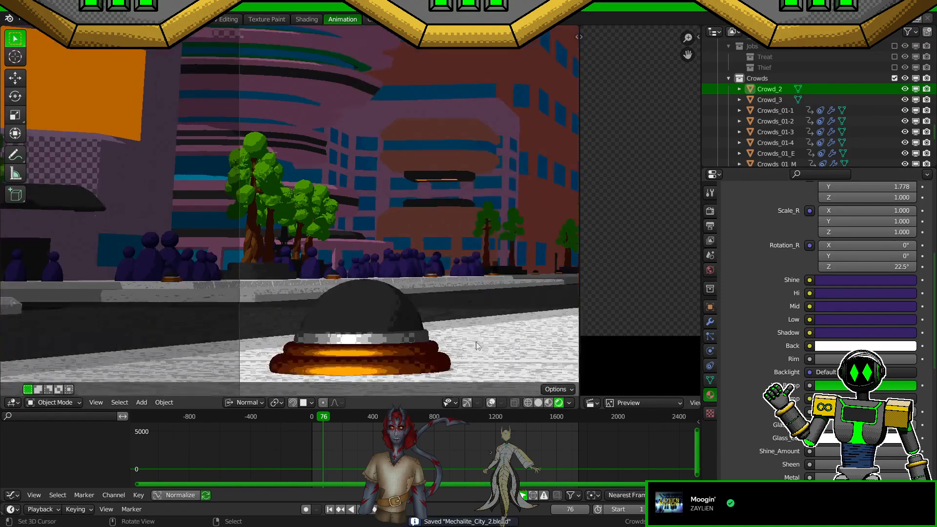
Step: Set the hue of Crowd_2's Shine colour to 2/3, copy it to Hi, Mid, Low and Shadow, and save the file
click(862, 286)
click(874, 232)
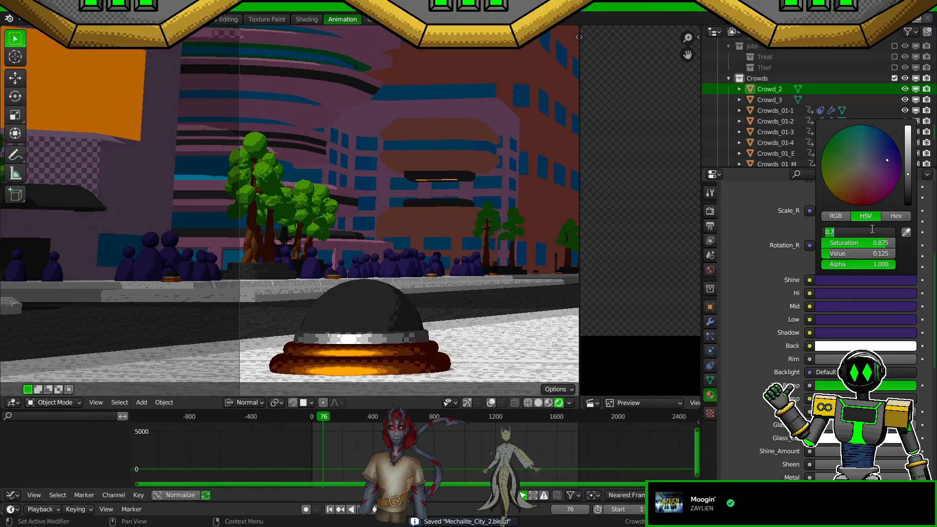
text(2/3)
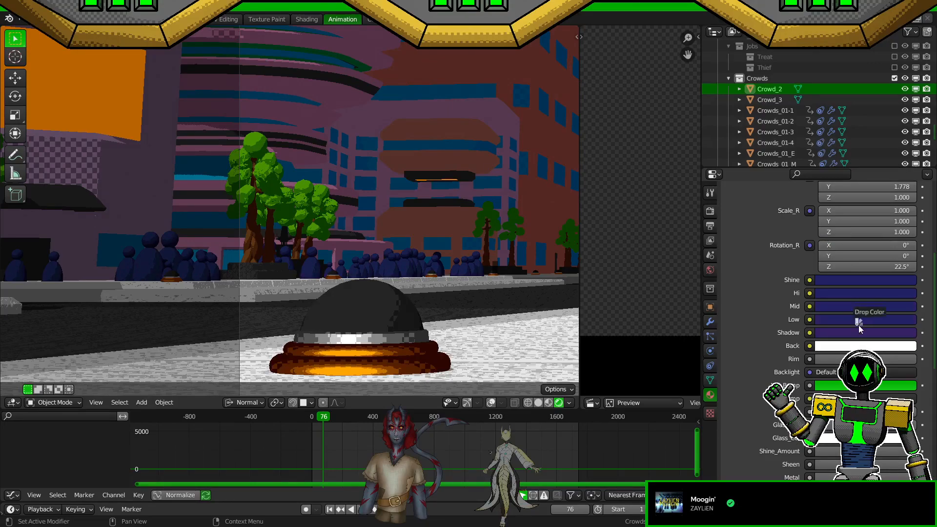
key(ctrl+s)
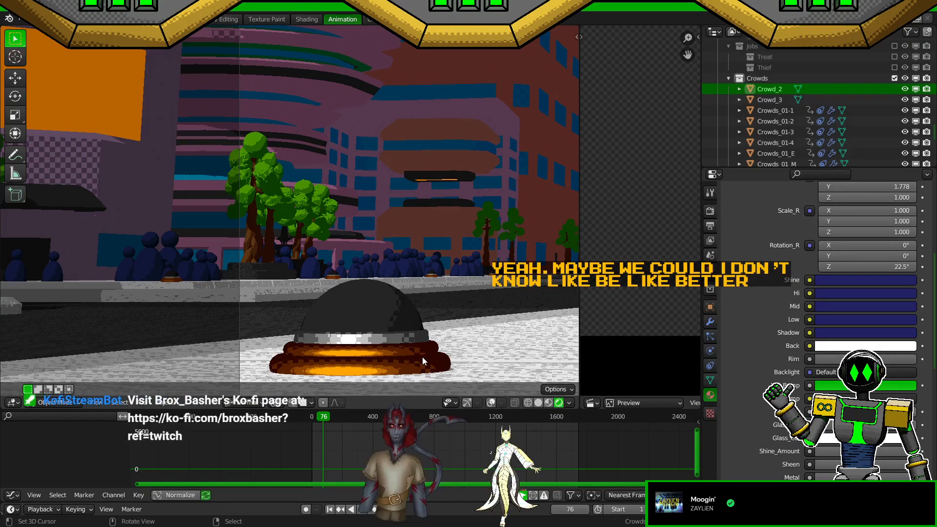
Step: Examine the material slots and shader settings of the buildings behind the crowd, saving the file along the way
click(450, 209)
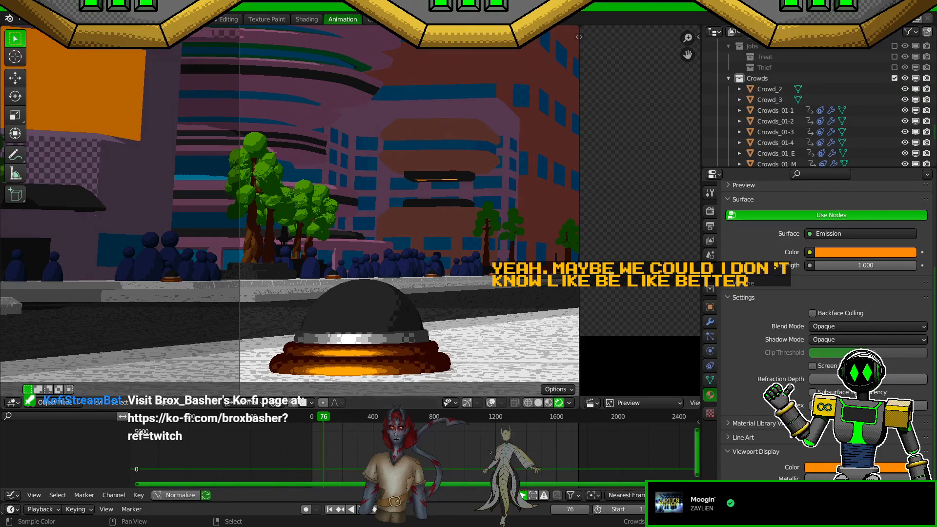
scroll(825, 229, up, 5)
click(755, 203)
scroll(825, 292, down, 15)
scroll(825, 293, down, 3)
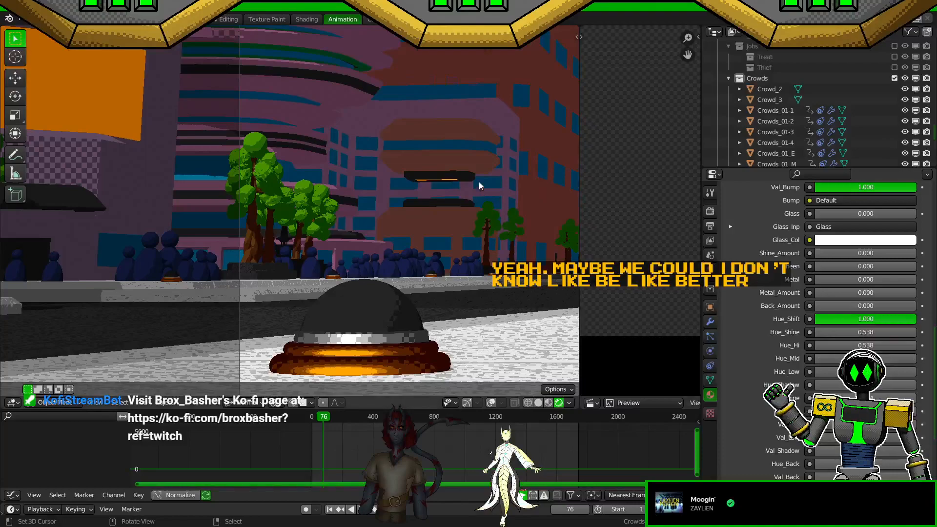
key(ctrl+s)
shift+middle_drag(373, 137, 344, 244)
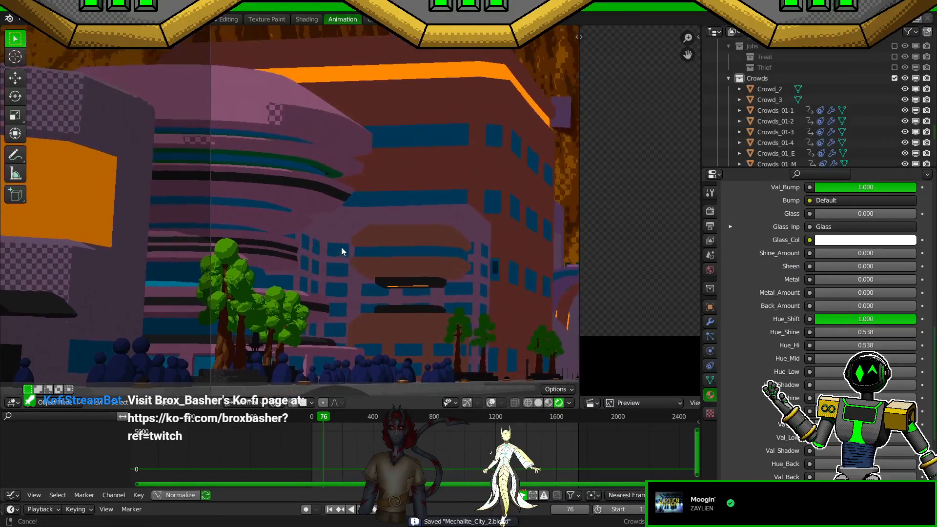
right_click(299, 192)
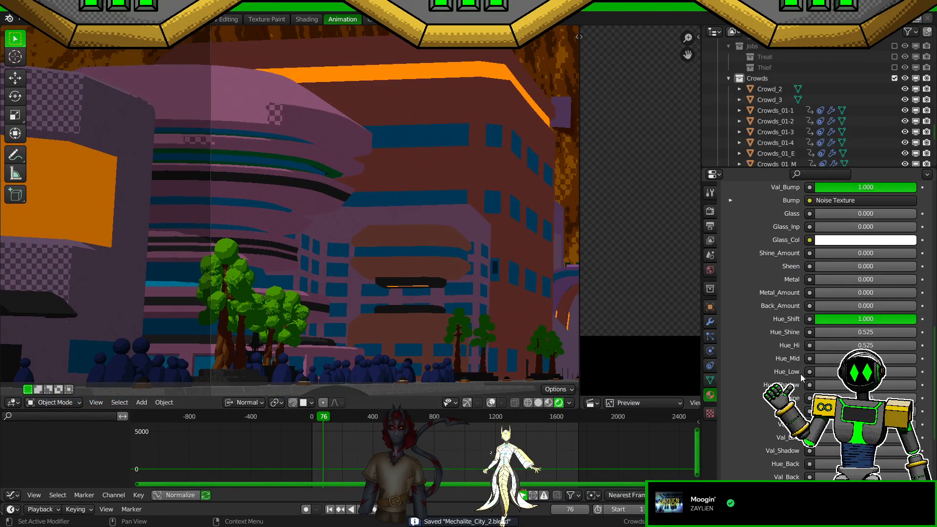
scroll(801, 377, up, 15)
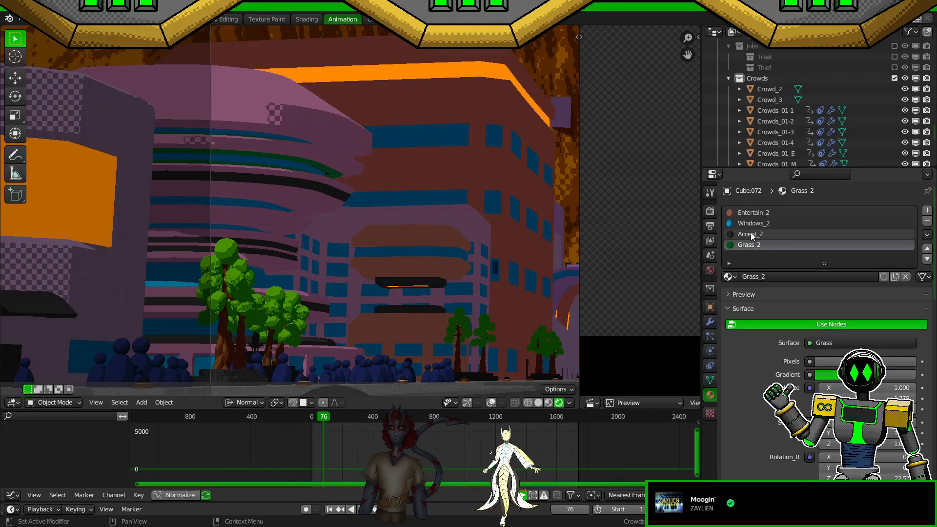
scroll(309, 313, down, 6)
scroll(322, 311, up, 5)
scroll(325, 311, down, 2)
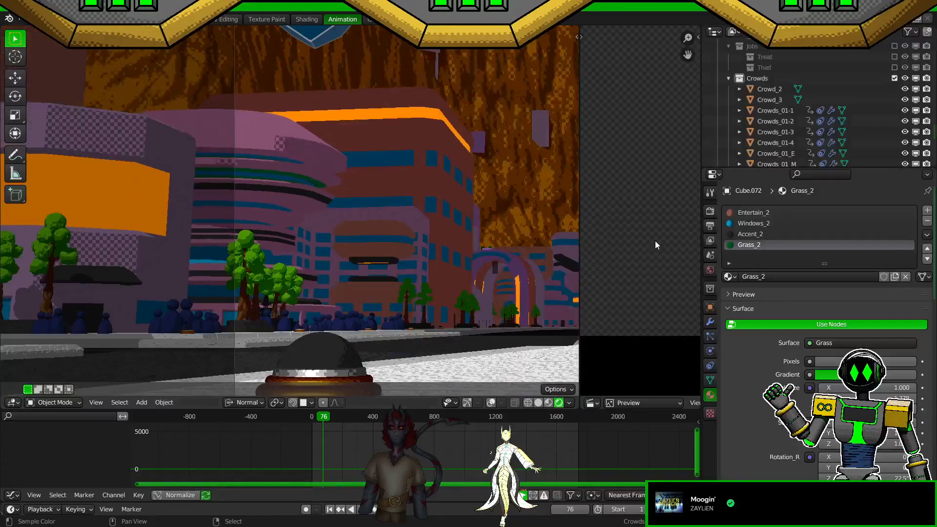
Step: Try to replace the curved building's Accent_2 material with Energy_Back, saving the file, and undo the replacement
click(750, 234)
click(730, 276)
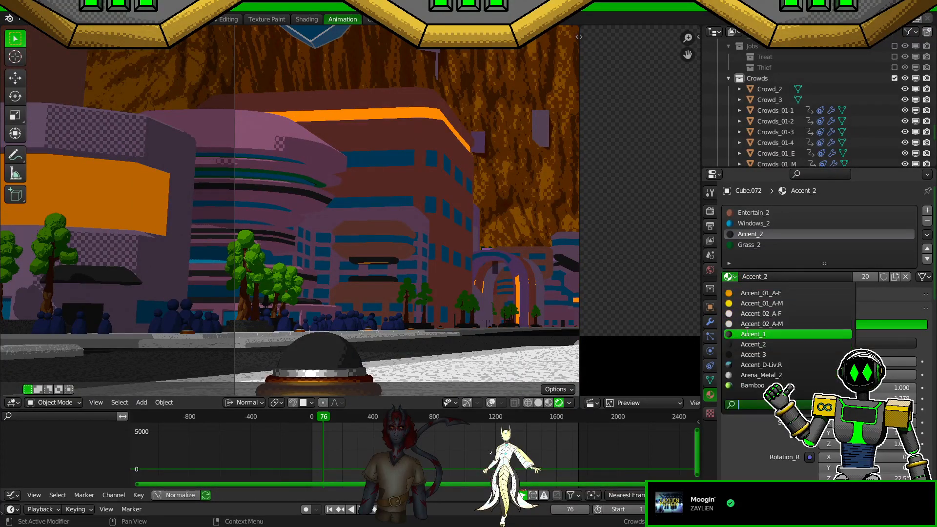
scroll(772, 315, down, 20)
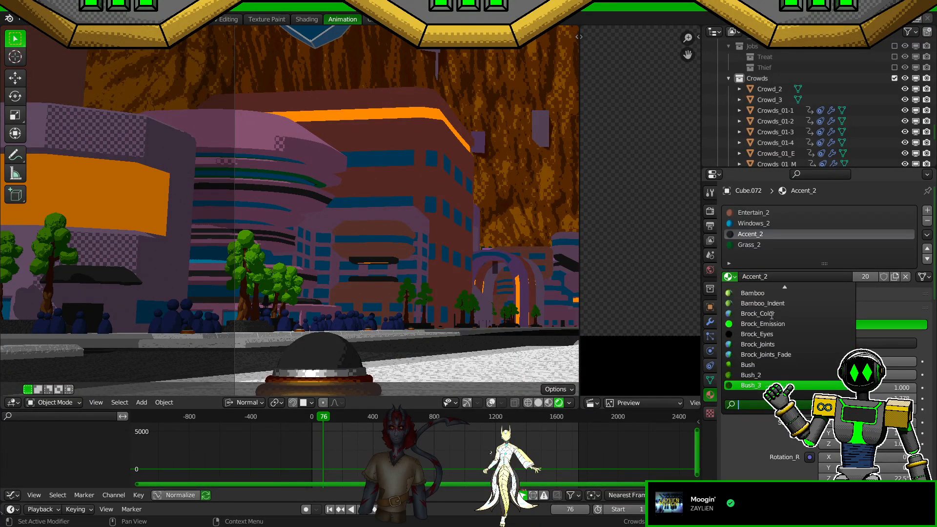
scroll(772, 316, down, 4)
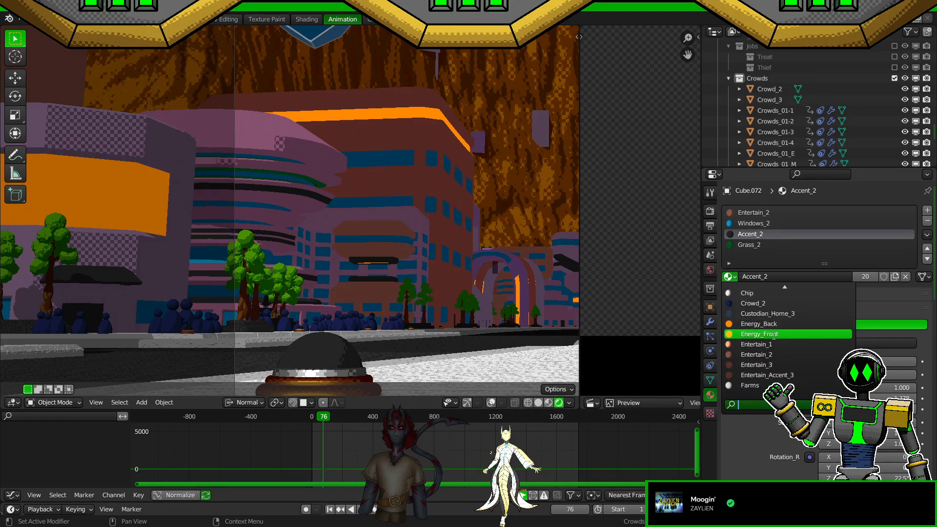
click(769, 323)
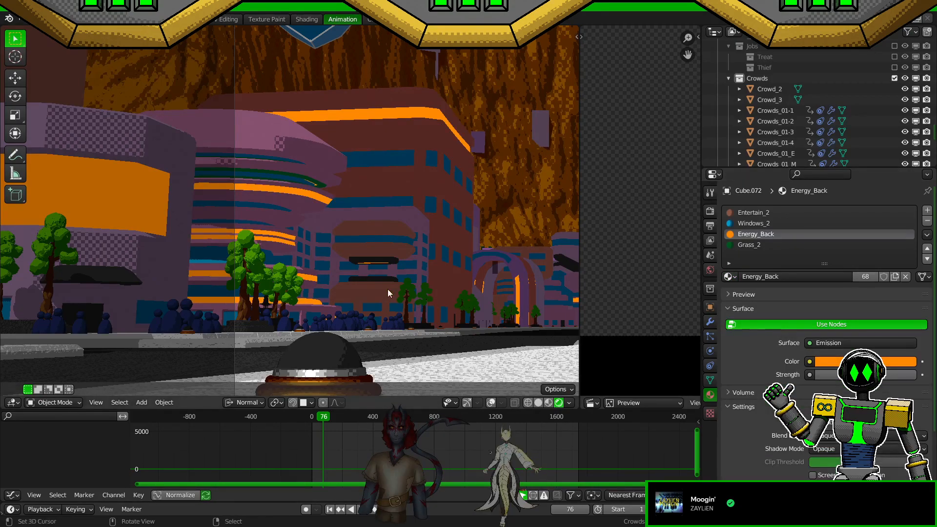
key(ctrl+s)
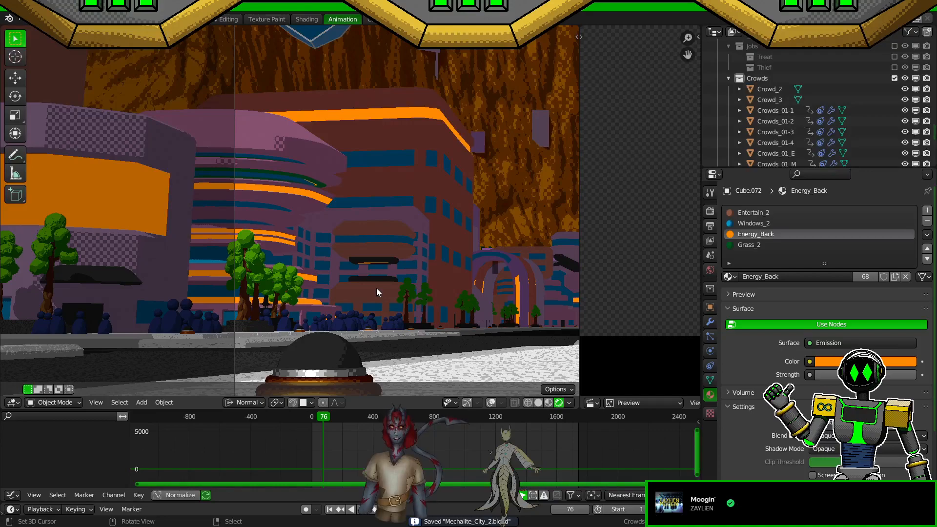
key(ctrl+z)
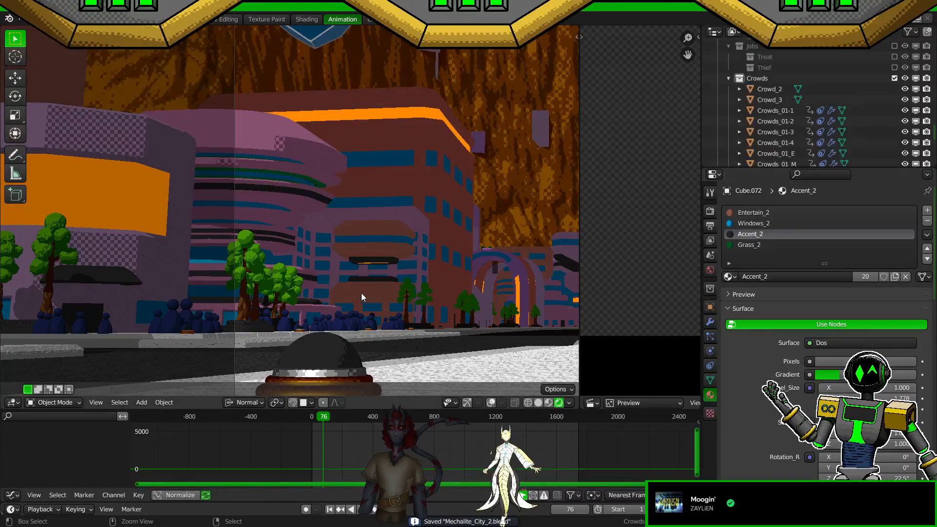
Step: Examine the Accent_2 shader settings and the material slots of the building with the large orange screen
scroll(764, 348, down, 5)
scroll(763, 347, down, 15)
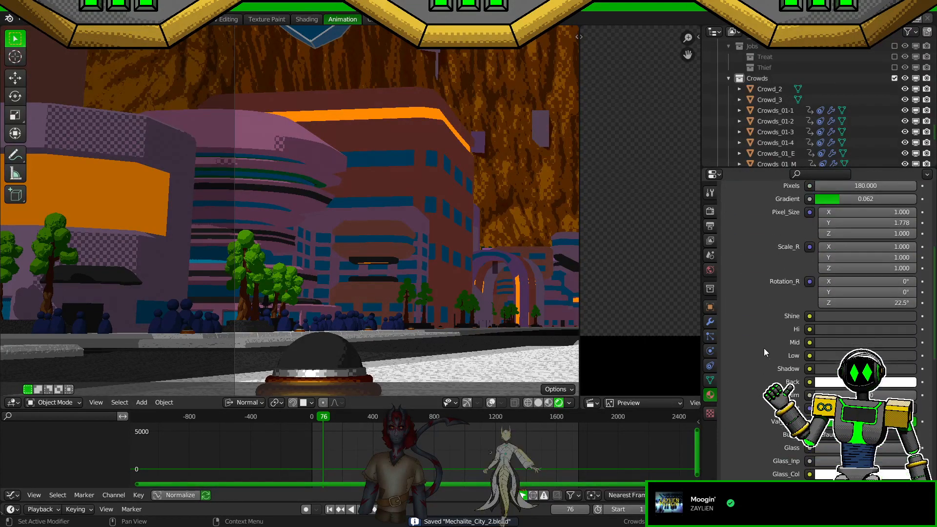
scroll(767, 341, up, 20)
scroll(74, 261, down, 5)
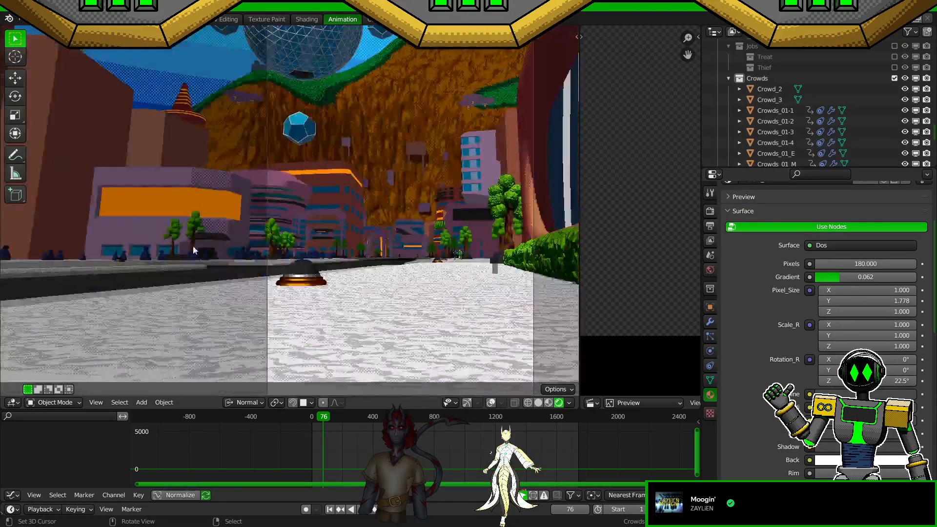
click(144, 221)
scroll(731, 342, up, 4)
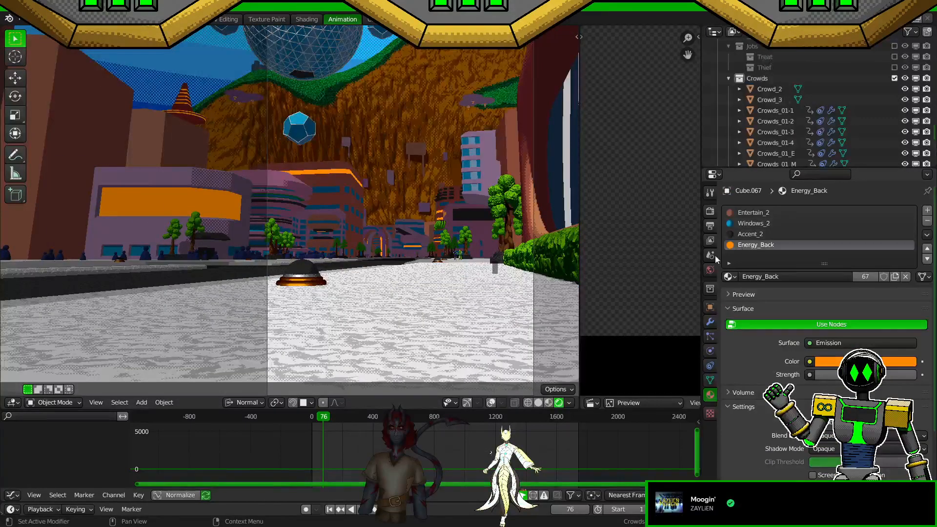
scroll(430, 243, down, 2)
Step: Set Val_Hi to 0.55 in the Accent_1 material of the large red foreground building and save the file
click(476, 178)
click(769, 234)
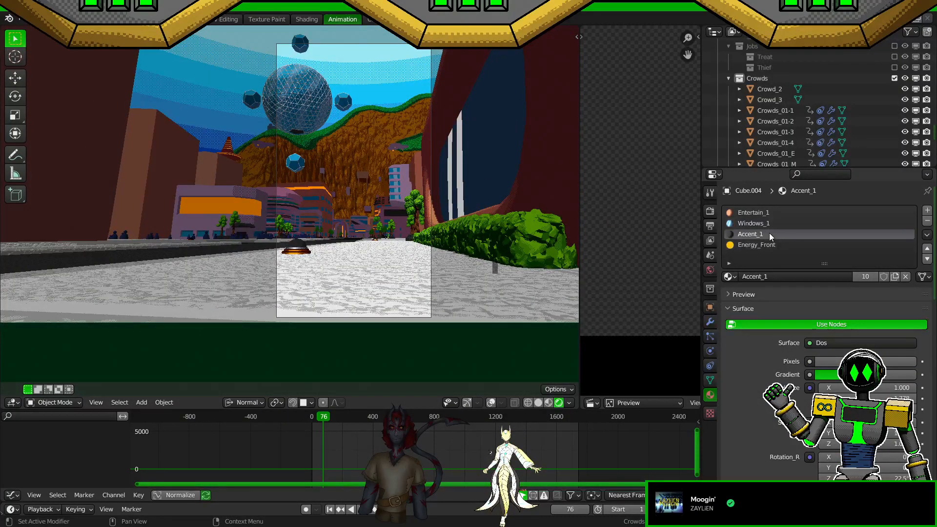
scroll(757, 410, down, 15)
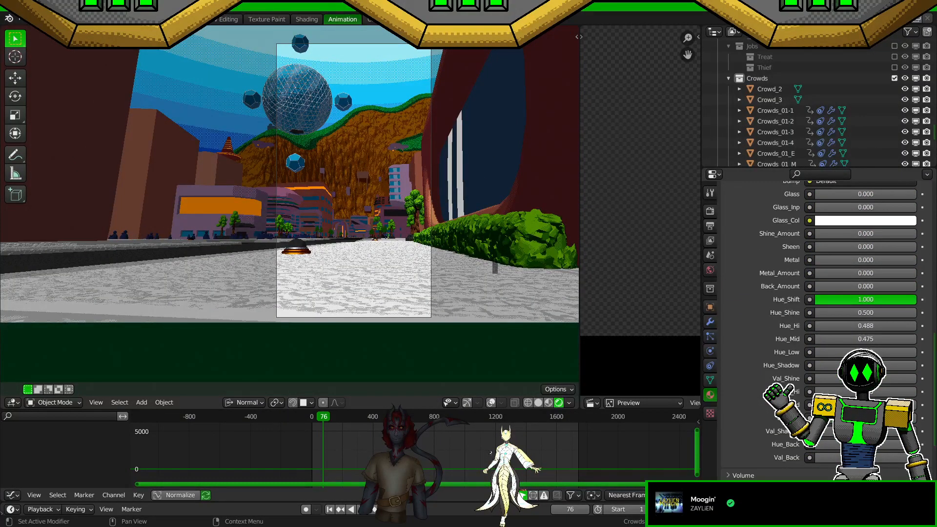
click(863, 392)
text(0.55)
key(Return)
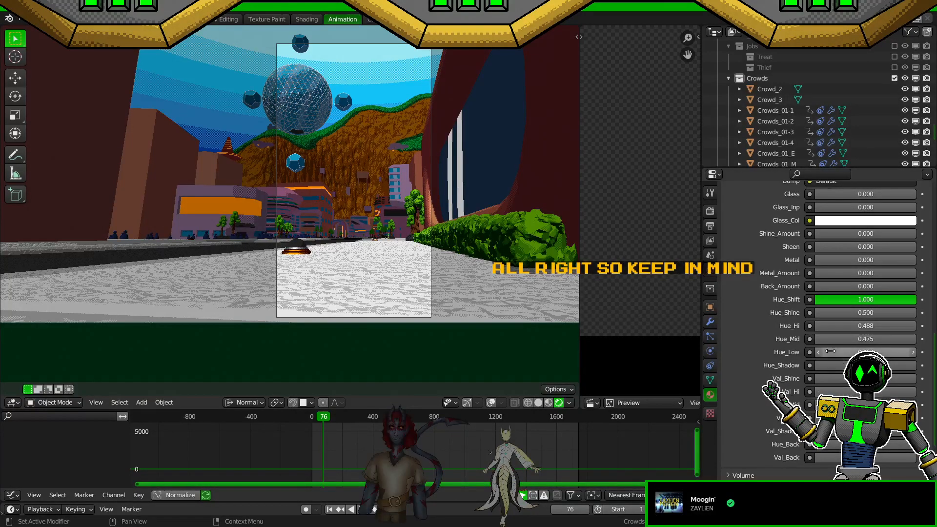
scroll(394, 275, up, 4)
key(ctrl+s)
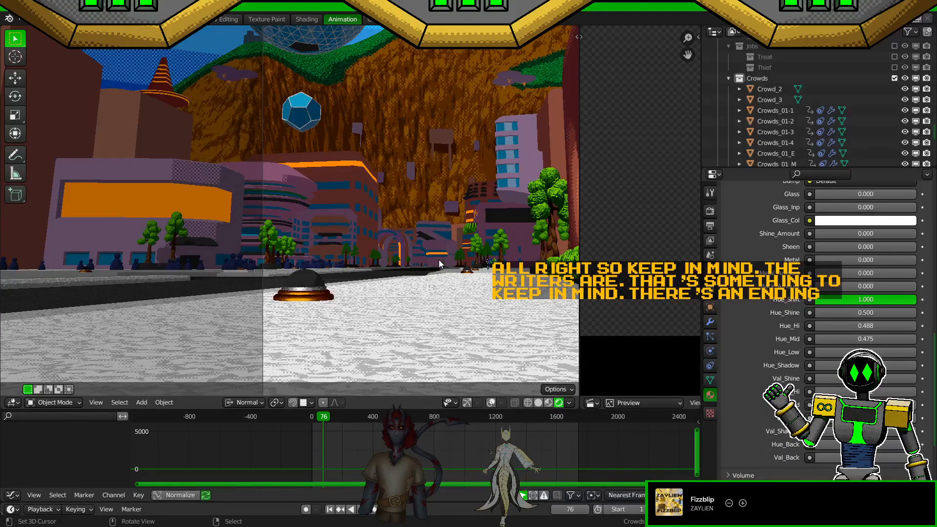
Step: Inspect the street and the crowd figures up close, save the file, and select the Crowds_01-2 mesh
scroll(441, 268, up, 3)
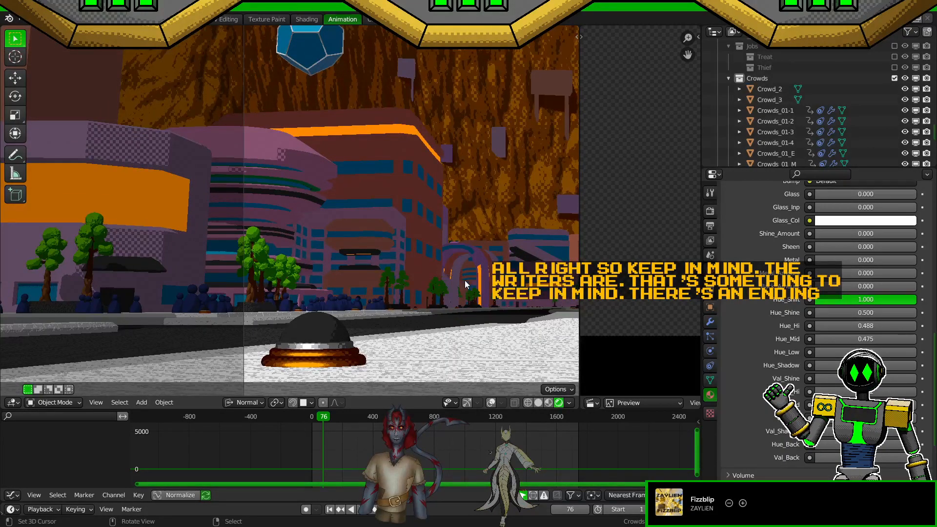
shift+middle_drag(469, 326, 255, 274)
scroll(450, 306, up, 4)
shift+middle_drag(450, 307, 303, 261)
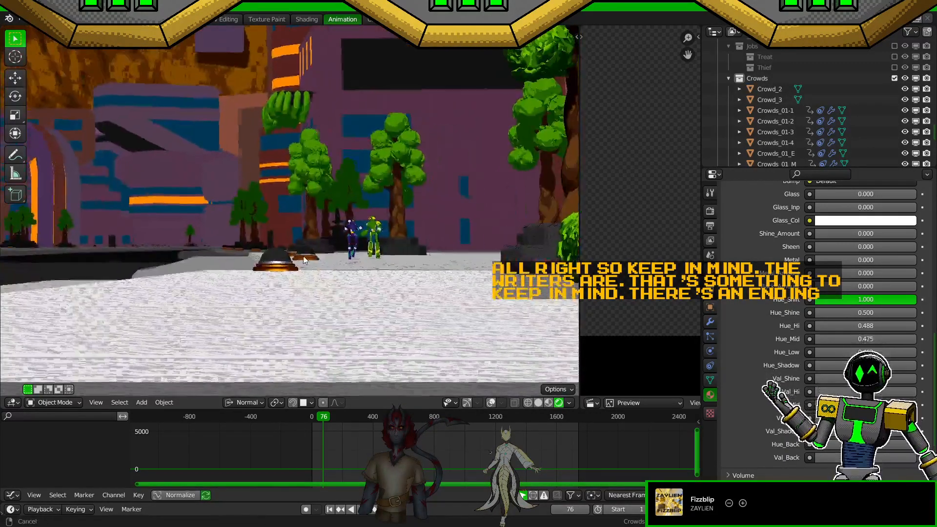
scroll(420, 303, up, 5)
middle_drag(262, 303, 326, 283)
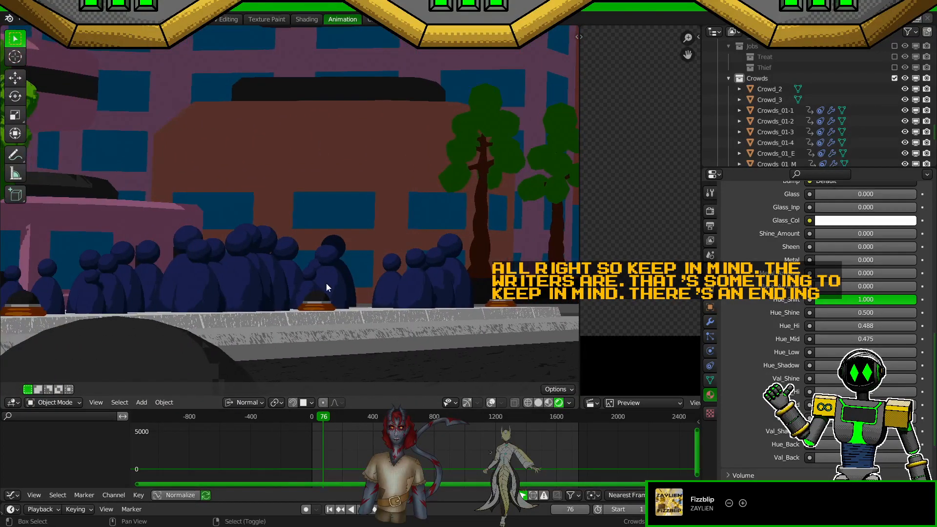
key(ctrl+s)
scroll(814, 388, up, 12)
scroll(814, 388, up, 10)
click(226, 283)
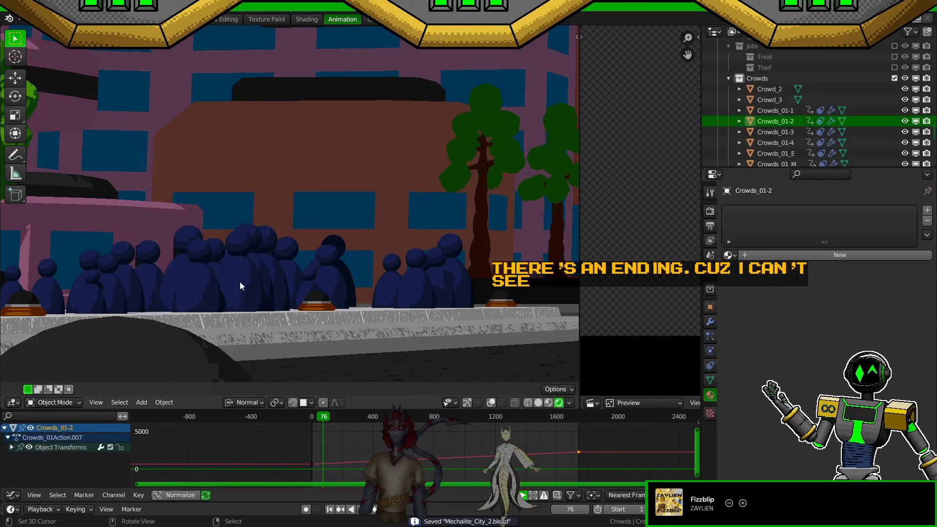
Step: Set the brightness value of Crowd_2's Shine colour to 0.25, copy it to Hi, Mid, Low and Shadow, and save the file
click(771, 90)
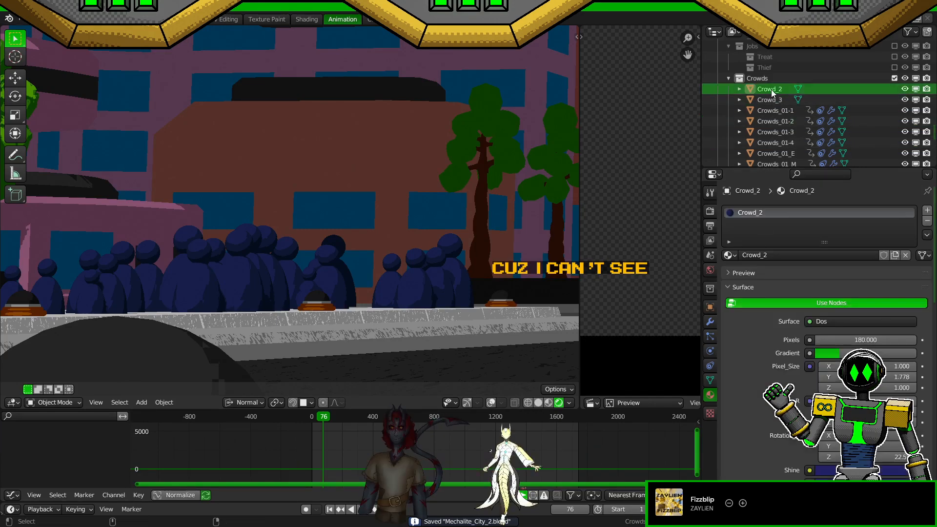
scroll(747, 429, down, 7)
click(857, 334)
click(866, 307)
text(.25)
key(Return)
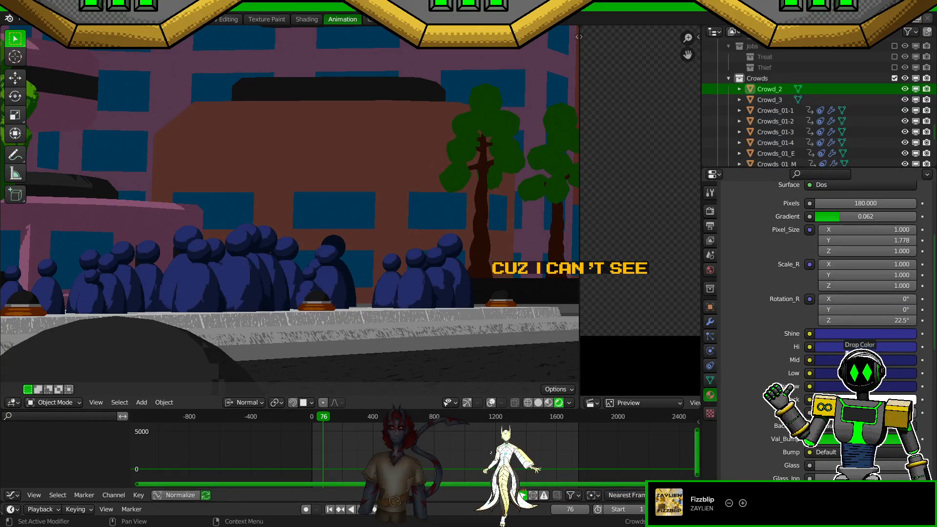
key(ctrl+s)
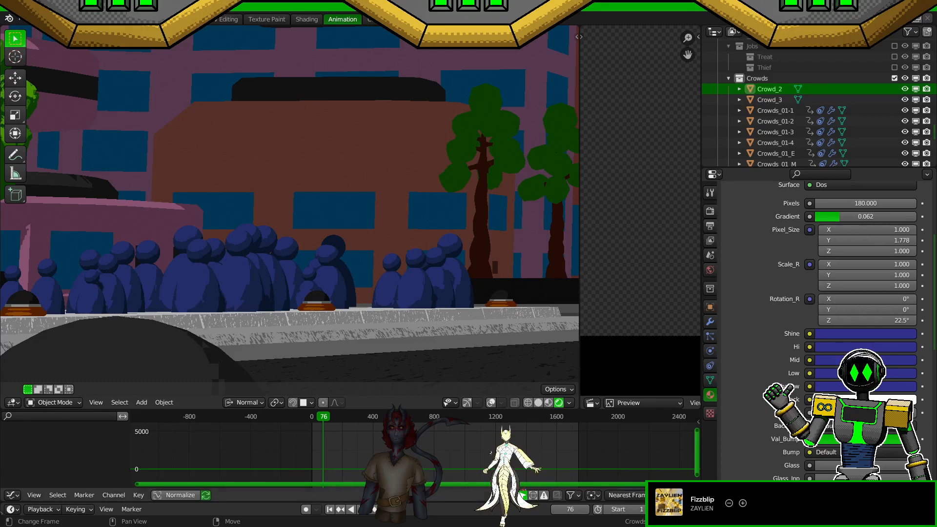
Step: Darken Crowd_2's Shine colour slightly, copy it to Hi, Mid, Low and Shadow, and save the file
click(881, 336)
double_click(870, 306)
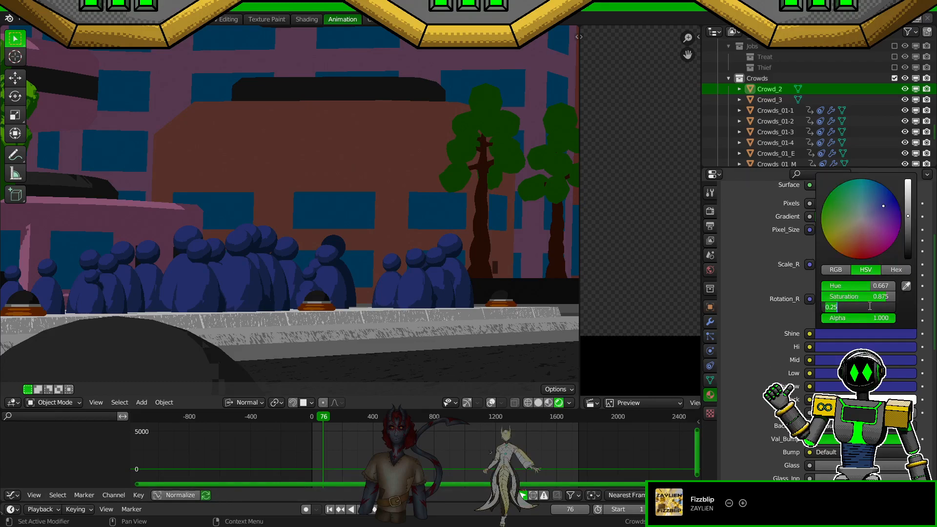
key(BackSpace)
key(Return)
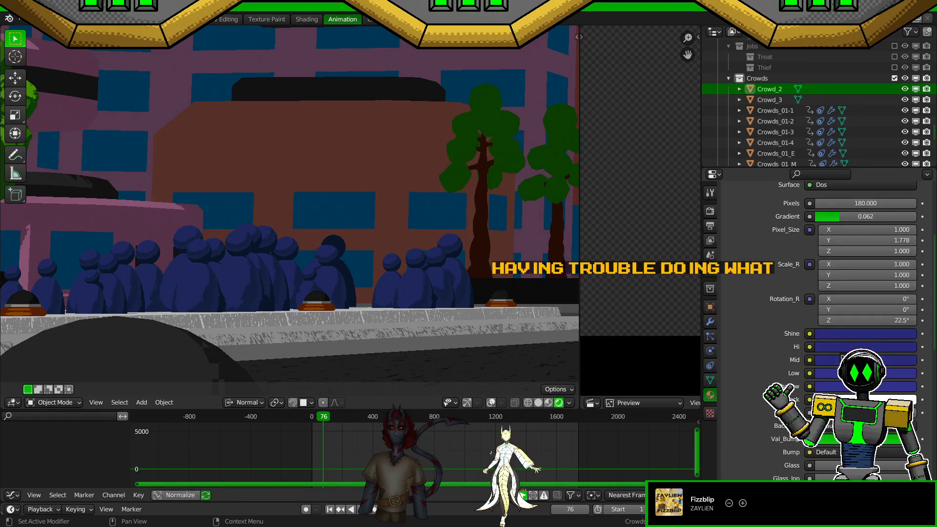
key(ctrl+s)
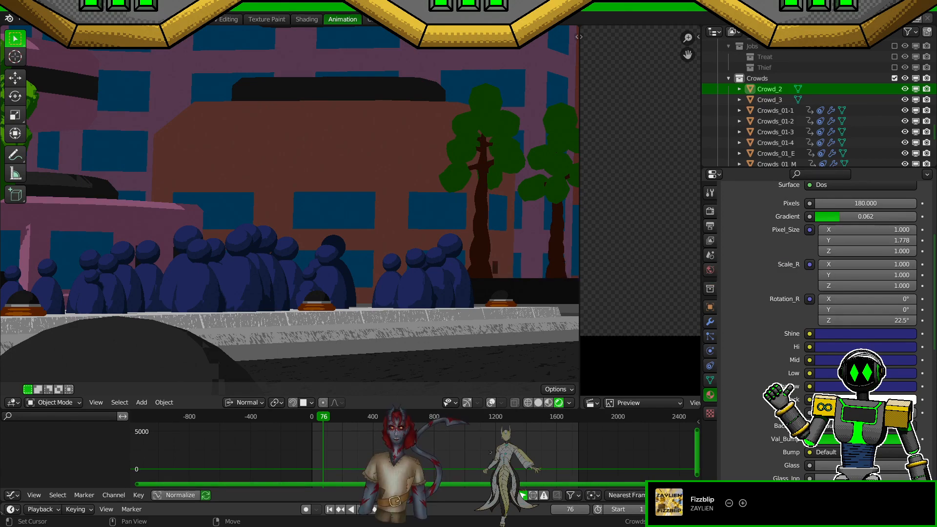
Step: Examine the material settings of the brown house on stilts attached to the cliff wall
scroll(491, 230, down, 4)
middle_drag(491, 231, 197, 207)
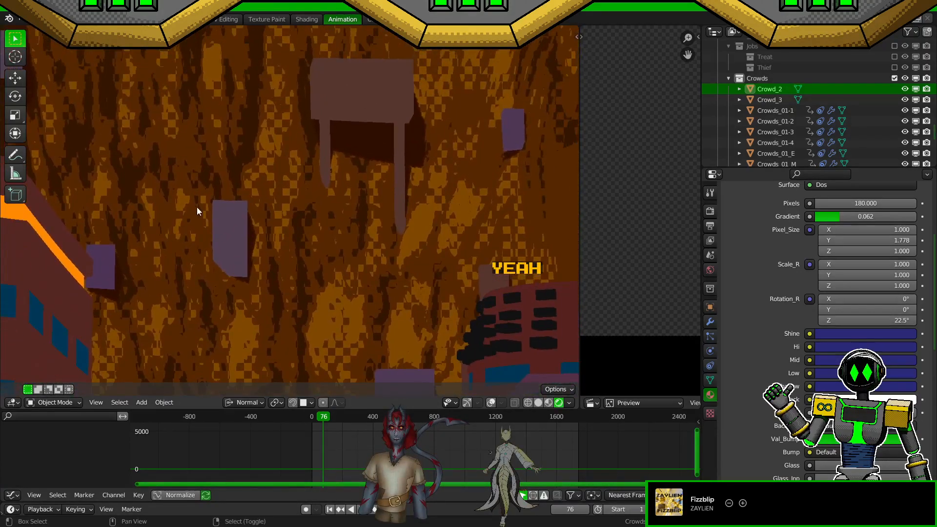
click(403, 110)
scroll(769, 343, up, 6)
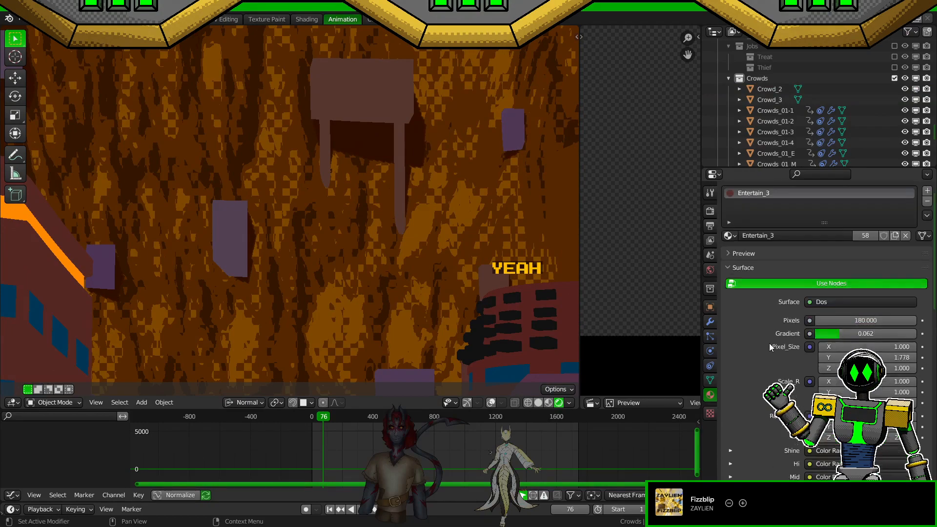
scroll(802, 58, down, 5)
scroll(802, 57, up, 10)
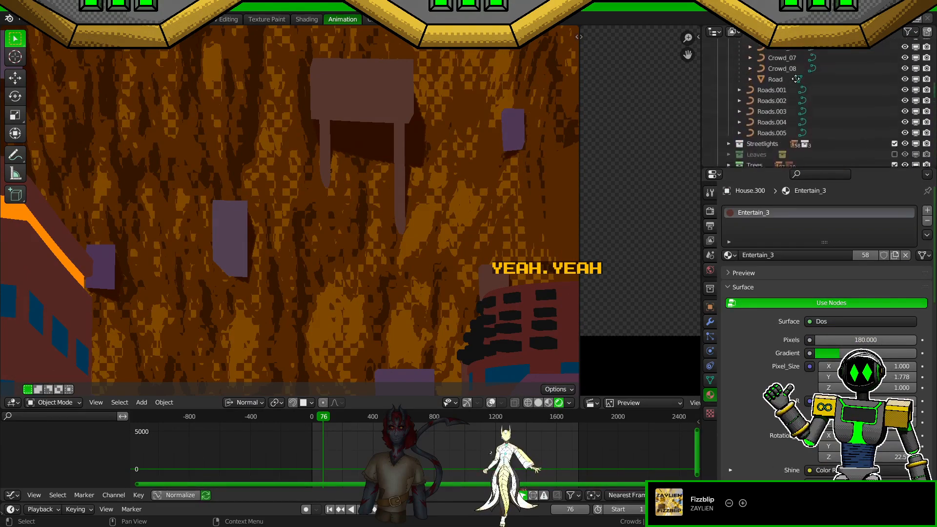
Step: Rename the House.300 object in the District 2: Entertainment/Tainem collection as House.513 and save the file
click(740, 98)
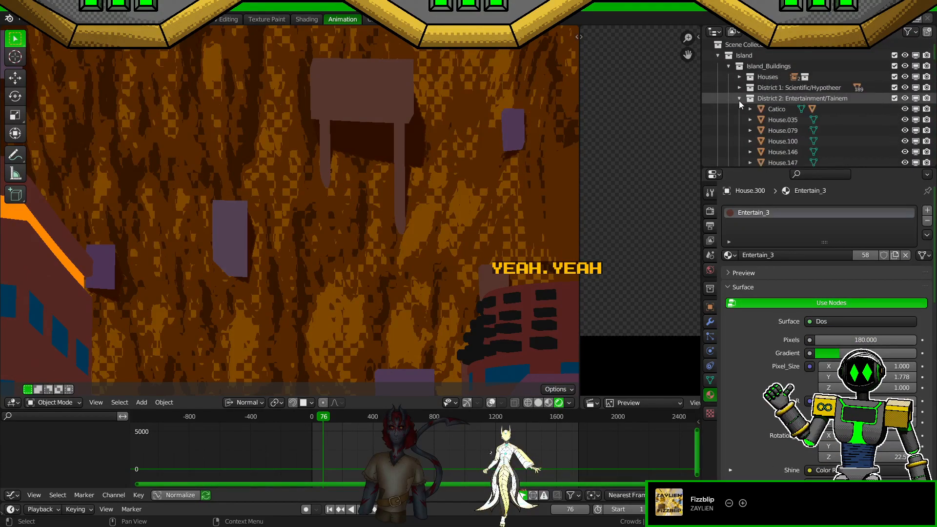
scroll(830, 74, down, 8)
scroll(841, 66, down, 15)
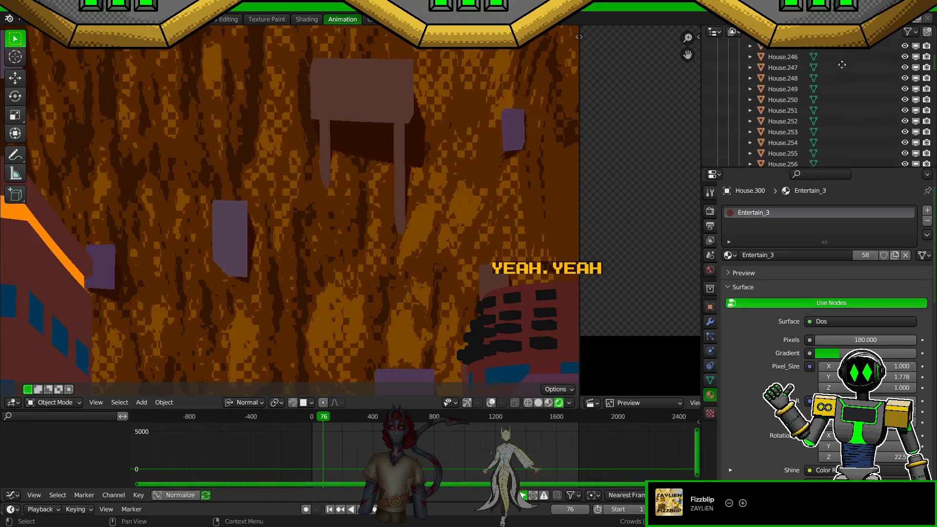
scroll(801, 147, down, 10)
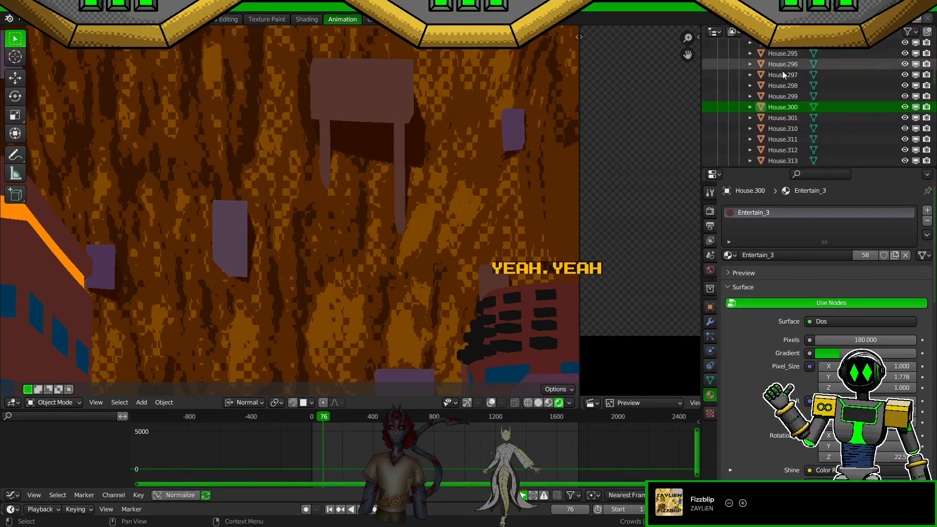
scroll(820, 147, down, 20)
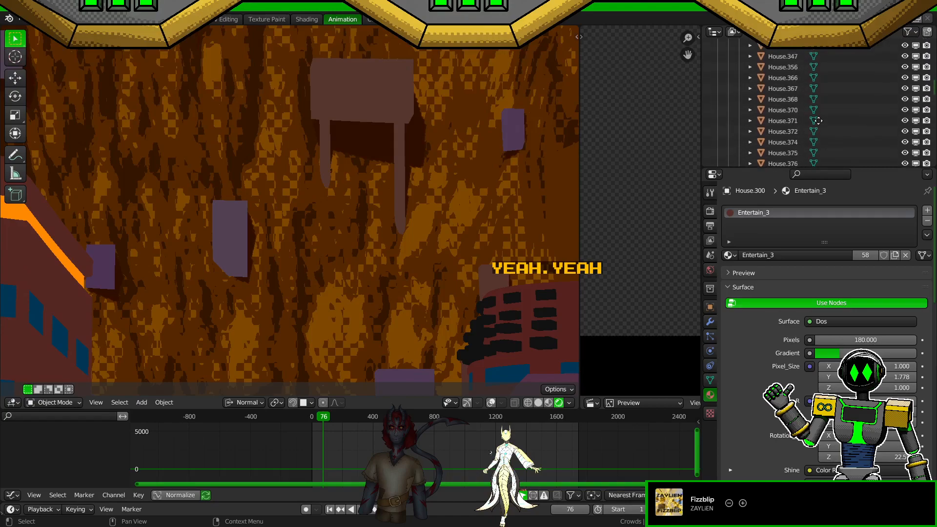
scroll(827, 132, down, 20)
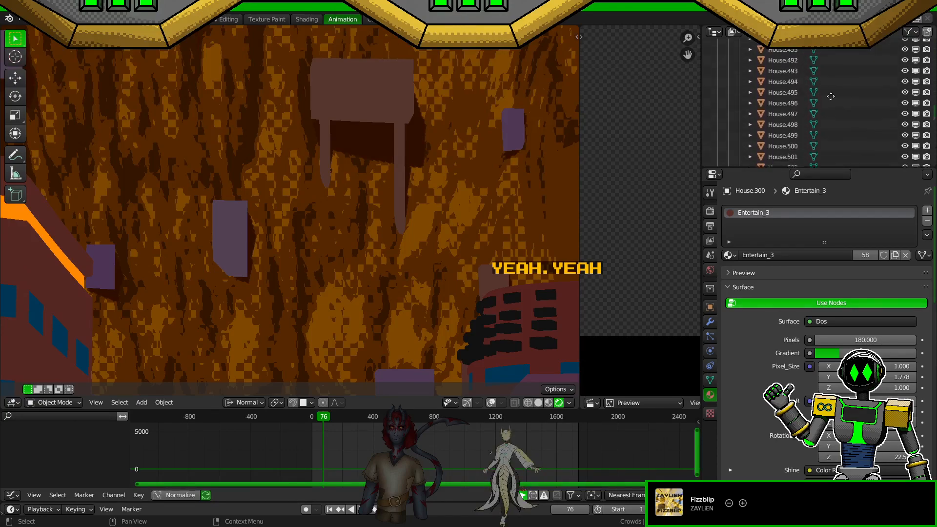
scroll(830, 127, up, 20)
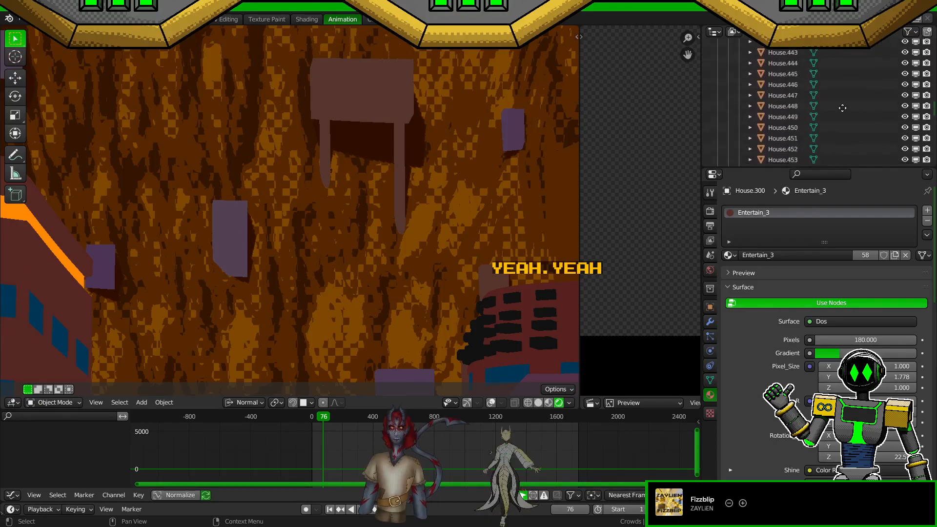
middle_drag(811, 74, 812, 160)
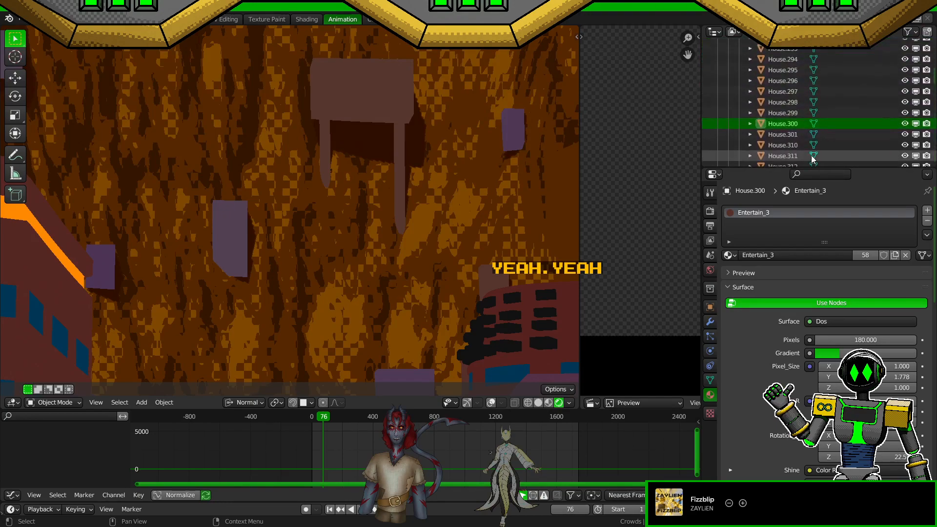
double_click(795, 125)
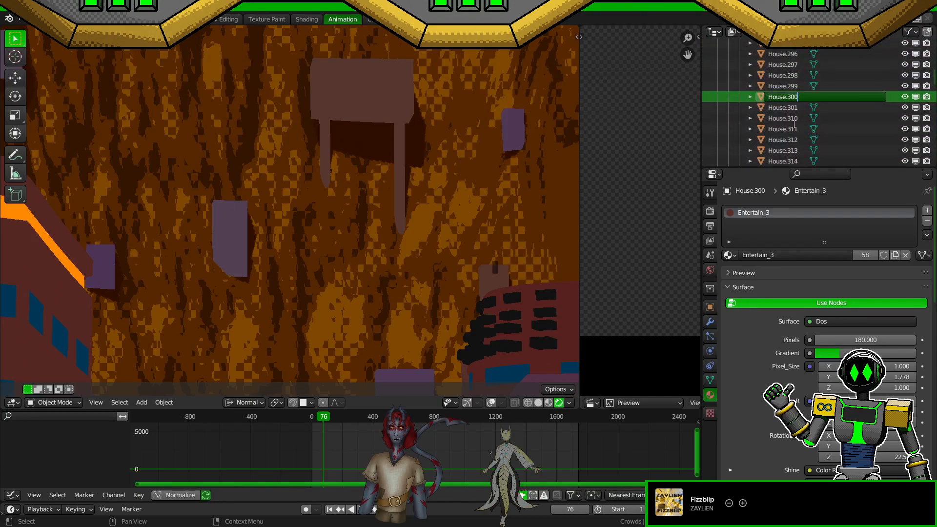
key(BackSpace)
text(513)
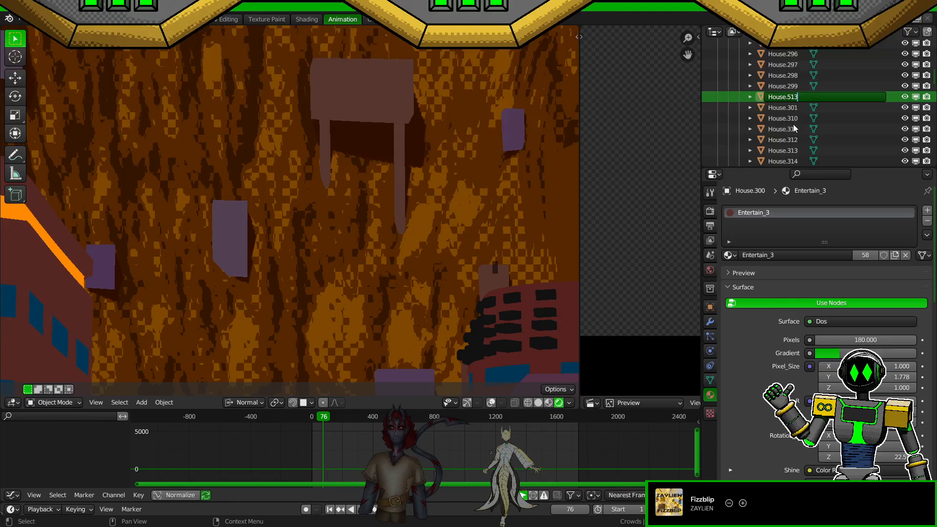
key(Return)
scroll(361, 299, down, 7)
key(ctrl+s)
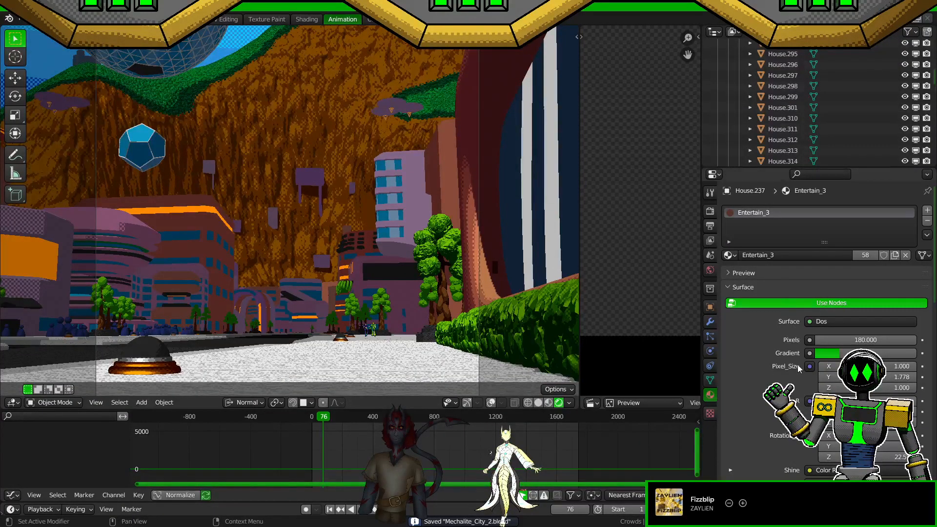
Step: Expand the Shine color ramp of the Entertain_3 material and set its first stop's saturation to 0.8
scroll(794, 361, down, 15)
scroll(793, 360, up, 12)
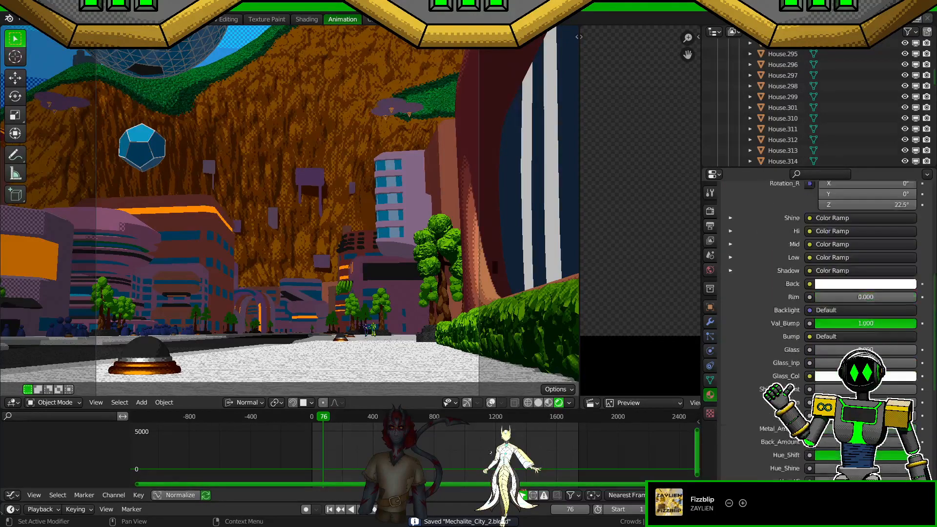
click(730, 344)
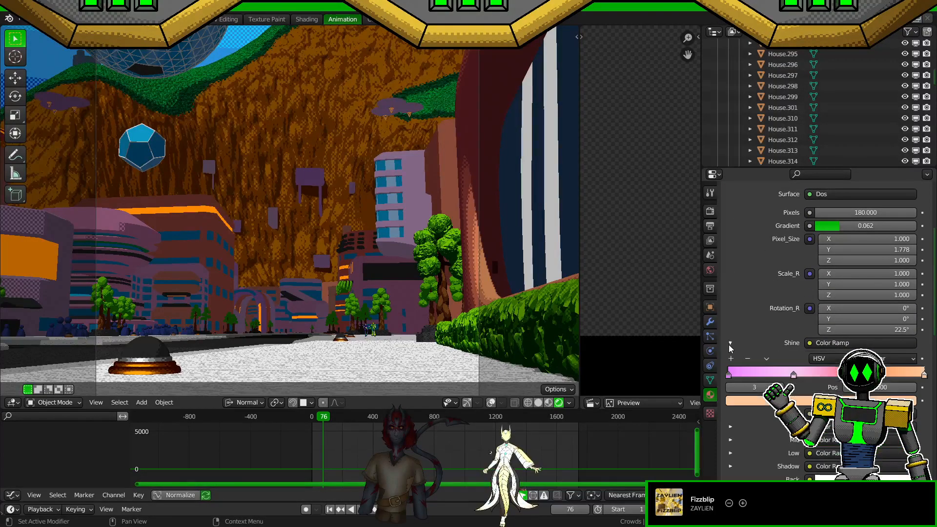
click(731, 387)
click(730, 387)
click(730, 388)
click(760, 400)
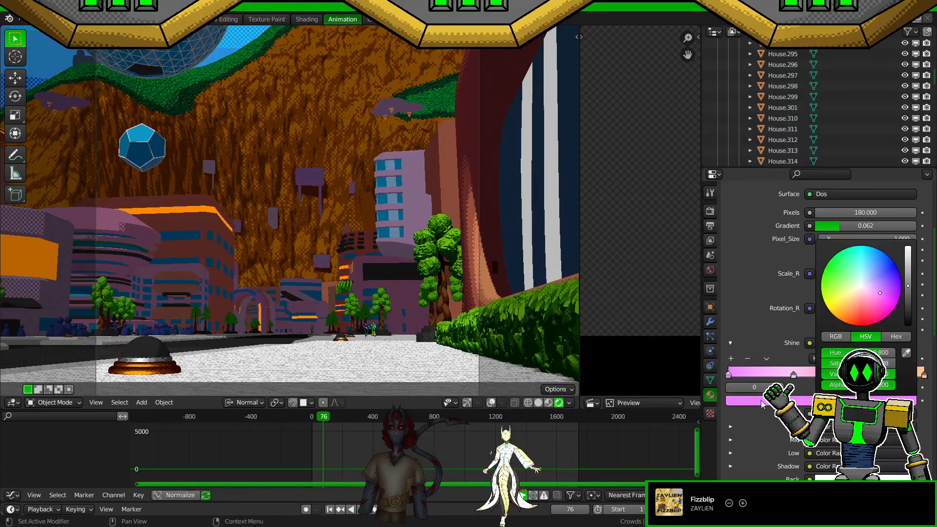
text(0.8)
key(Return)
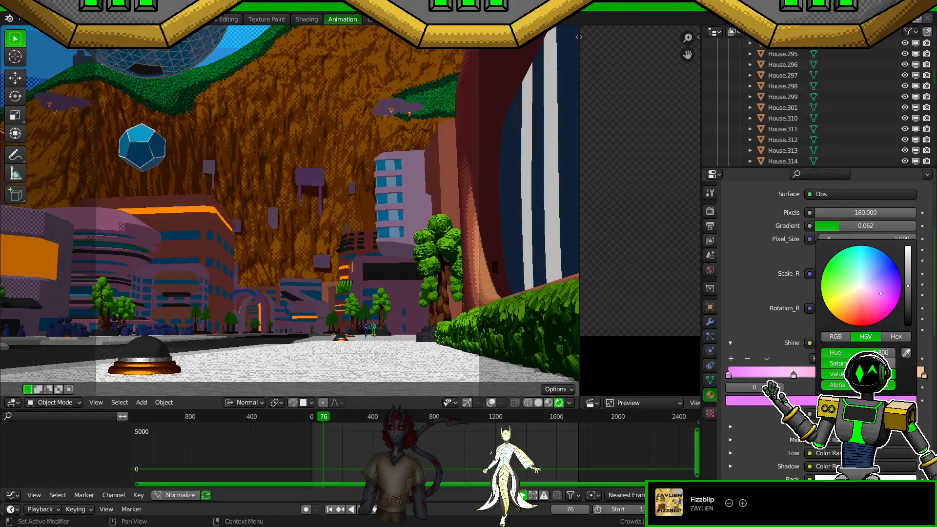
Step: Check the second stop of Entertain_3's Shine color ramp and adjust the third stop's saturation
click(779, 388)
click(761, 401)
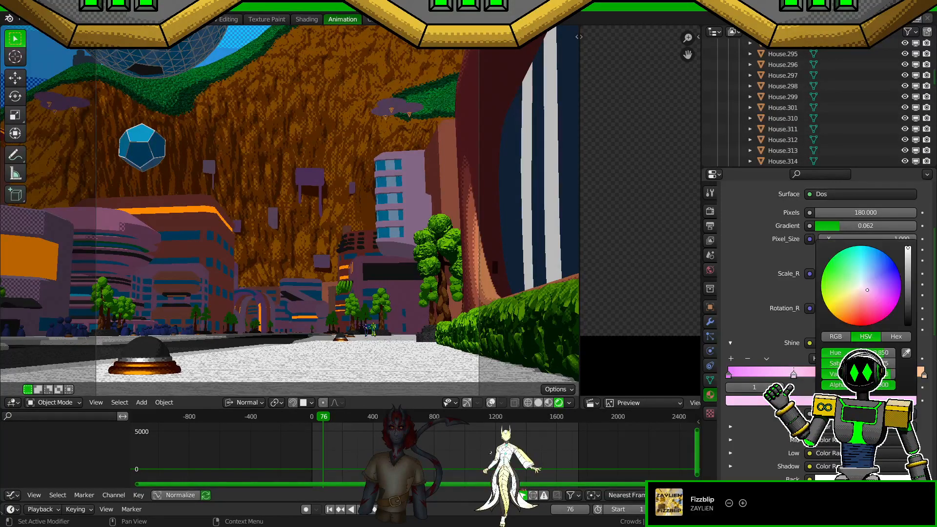
click(800, 401)
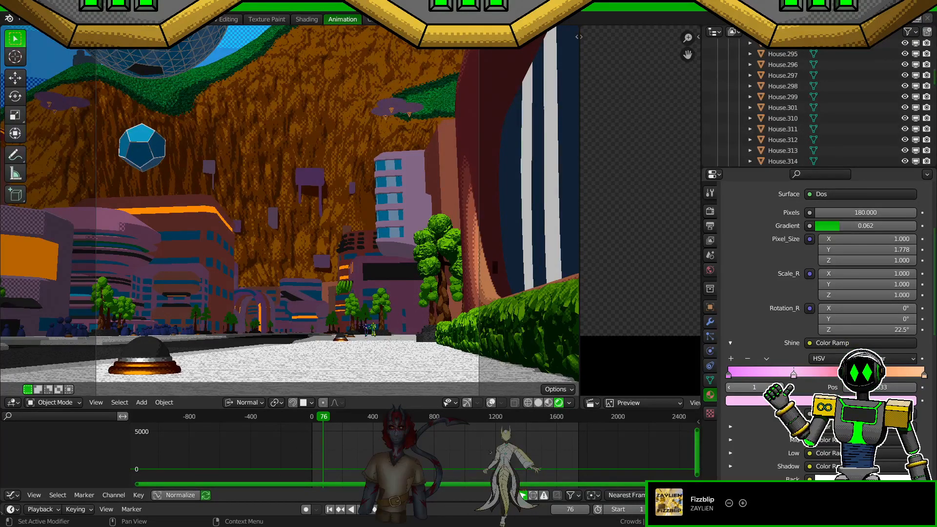
click(779, 388)
click(796, 402)
click(859, 363)
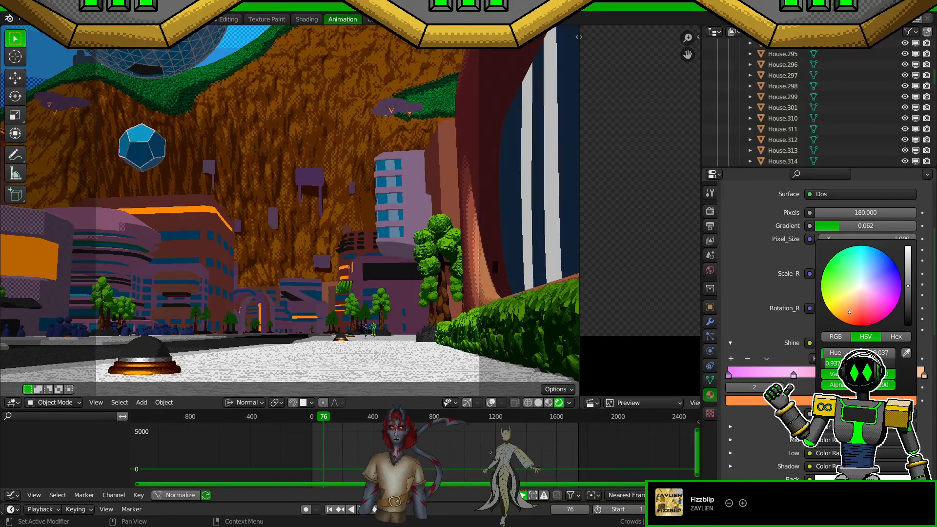
text(.9)
key(Return)
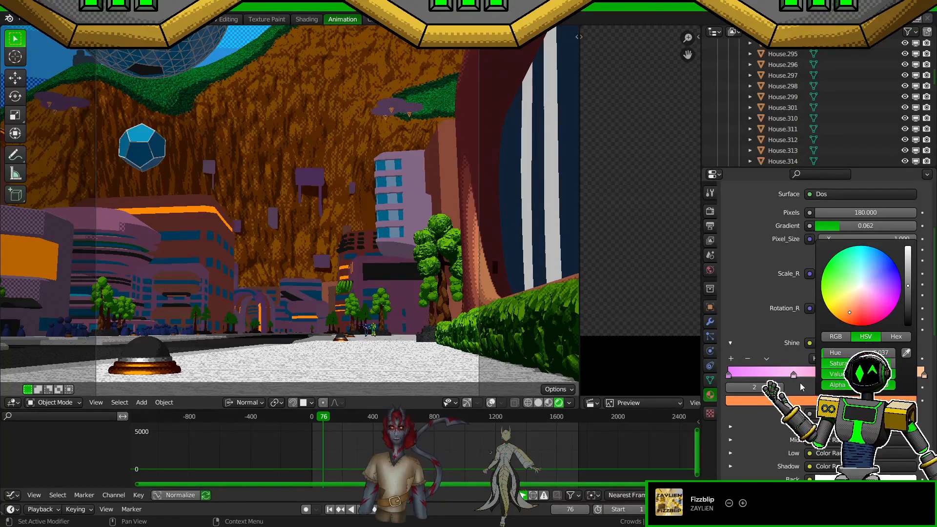
Step: Tune the saturation of the last, peach-coloured stop in Entertain_3's Shine color ramp
click(779, 388)
click(806, 402)
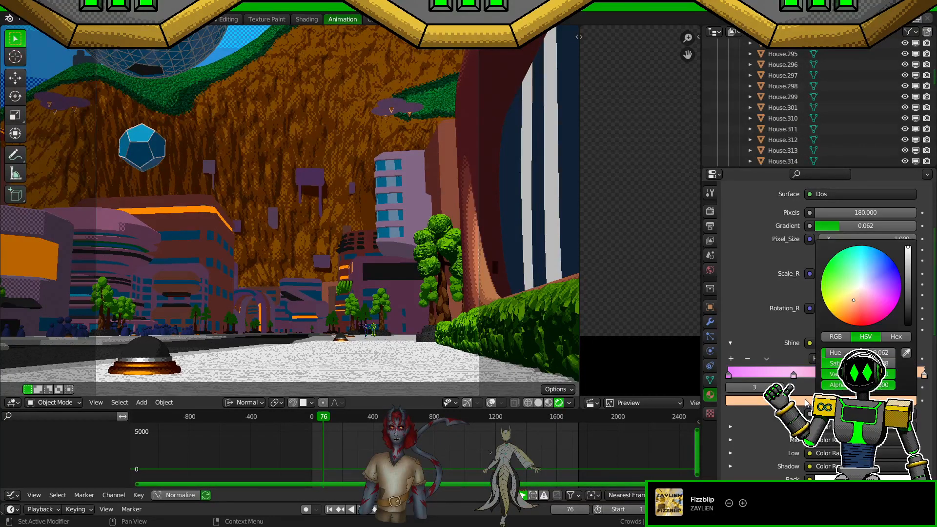
text(.8)
key(Return)
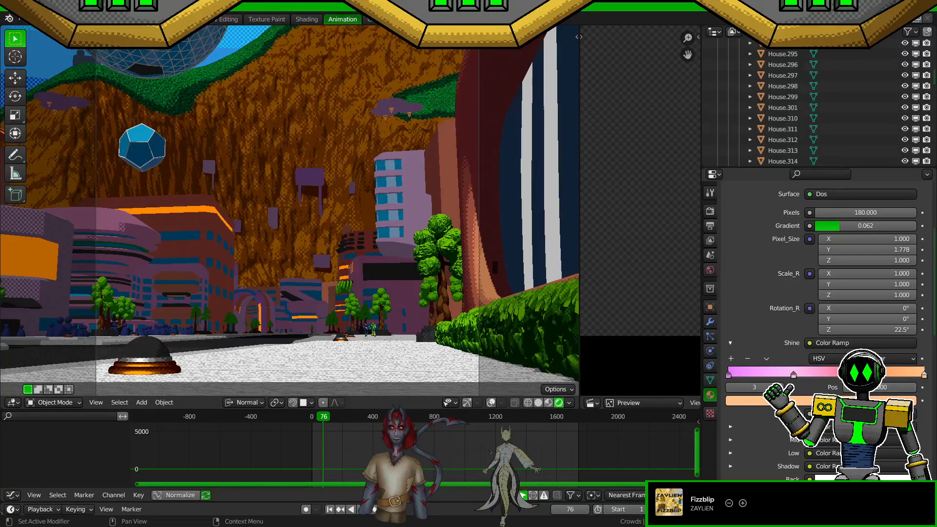
click(856, 400)
key(Return)
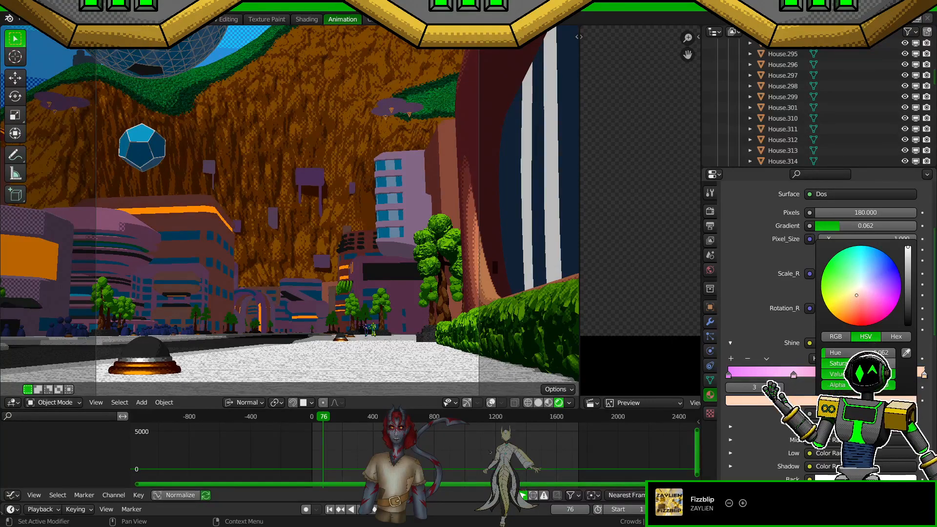
click(859, 363)
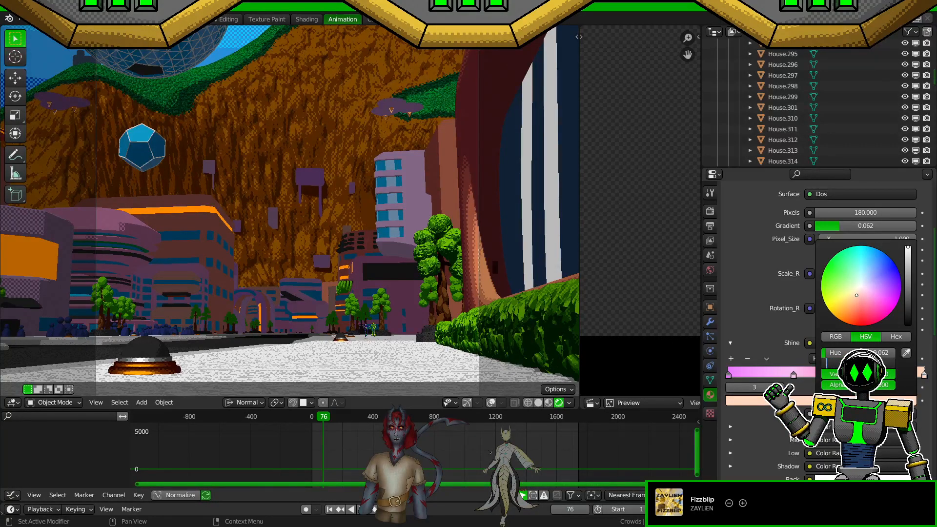
text(0.5)
key(Return)
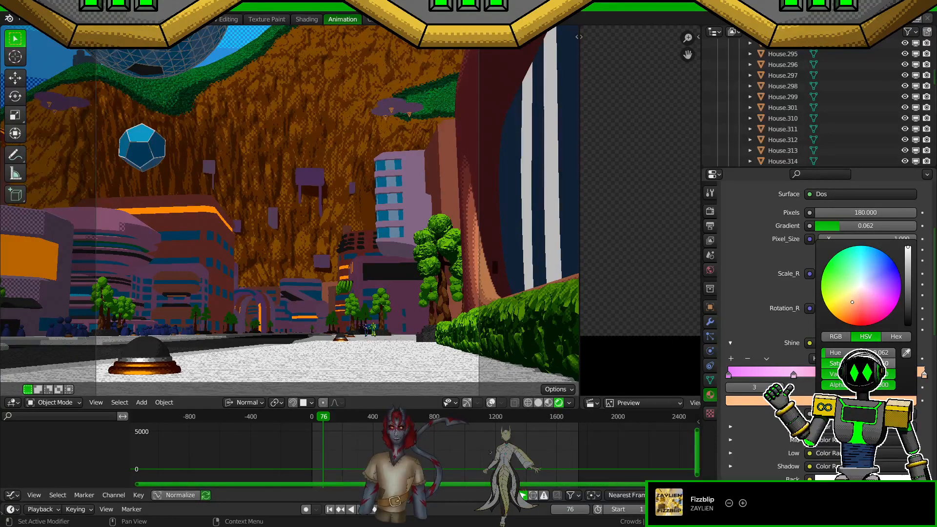
text(0.4)
key(Return)
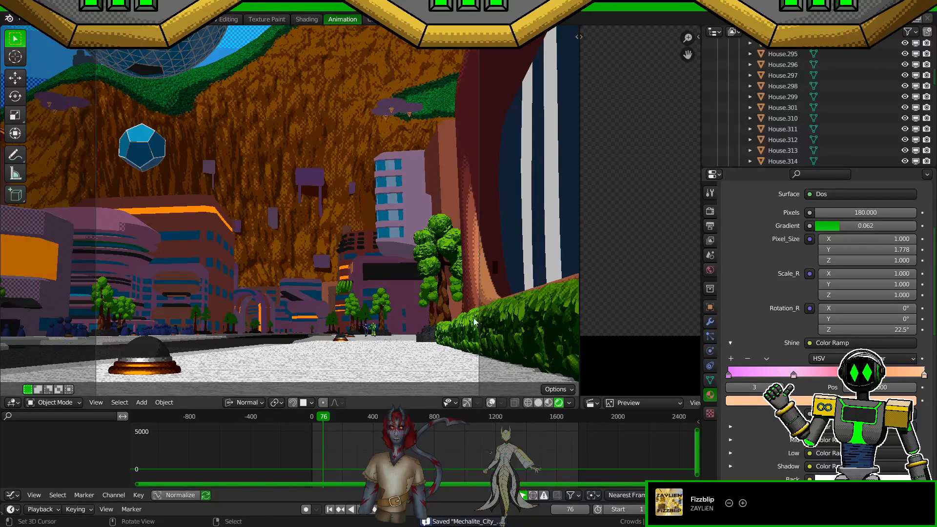
Step: Return the animation to frame 1 with the roadside crowd in close view, and save the file
shift+middle_drag(361, 286, 418, 260)
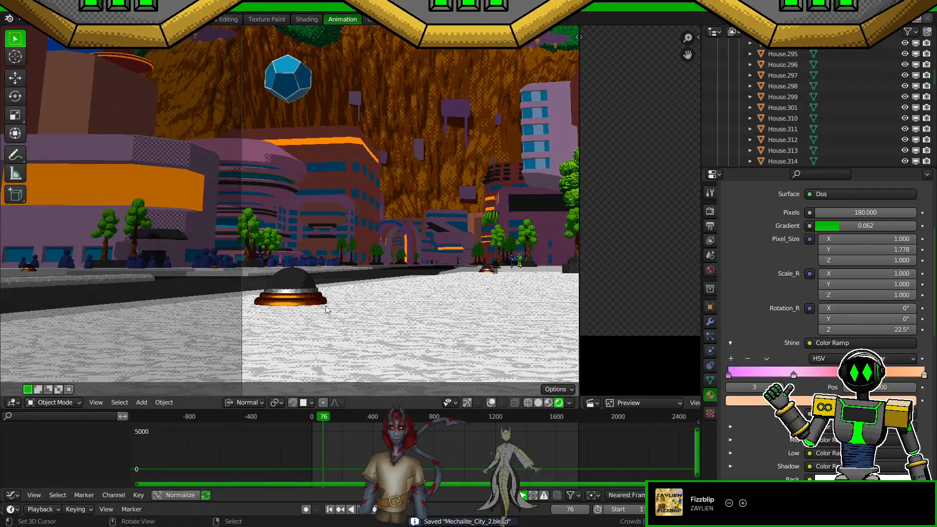
scroll(326, 309, up, 3)
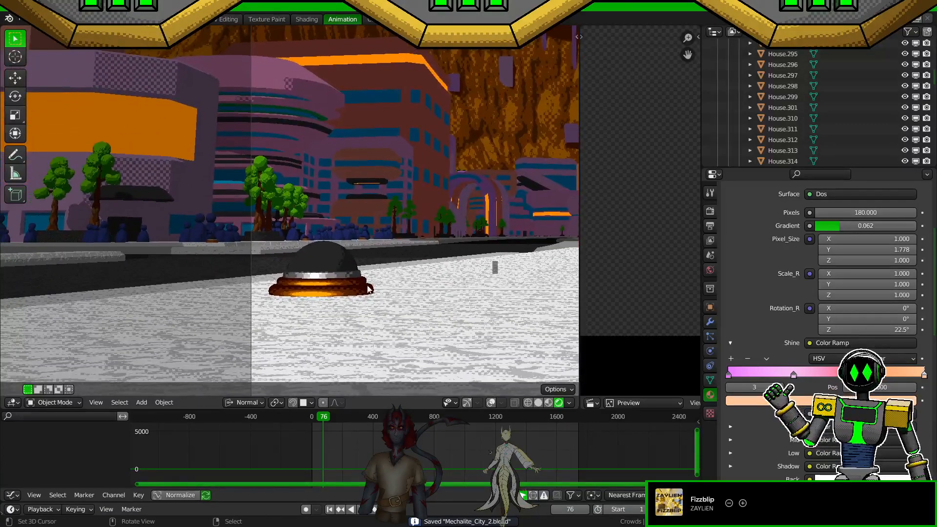
click(330, 510)
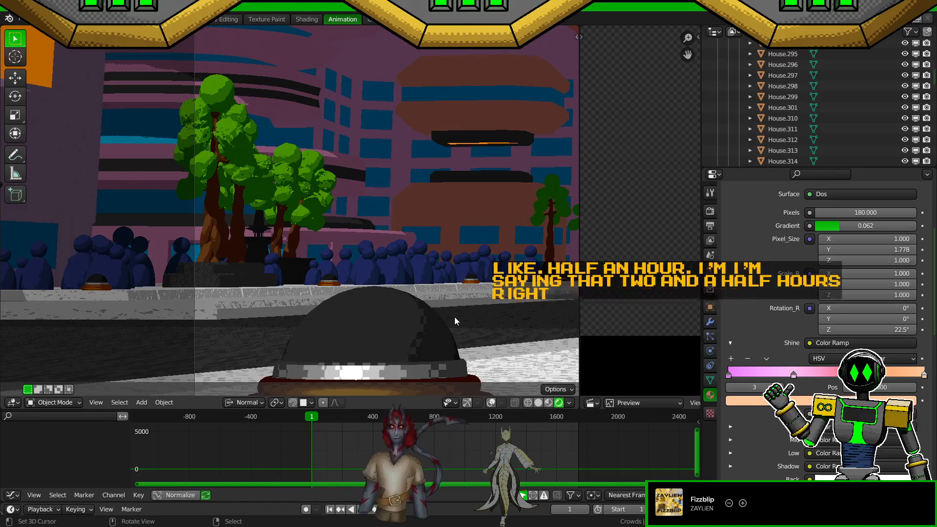
key(ctrl+s)
Step: Play the animation and watch the crowd figures moving along the street
shift+middle_drag(454, 317, 409, 289)
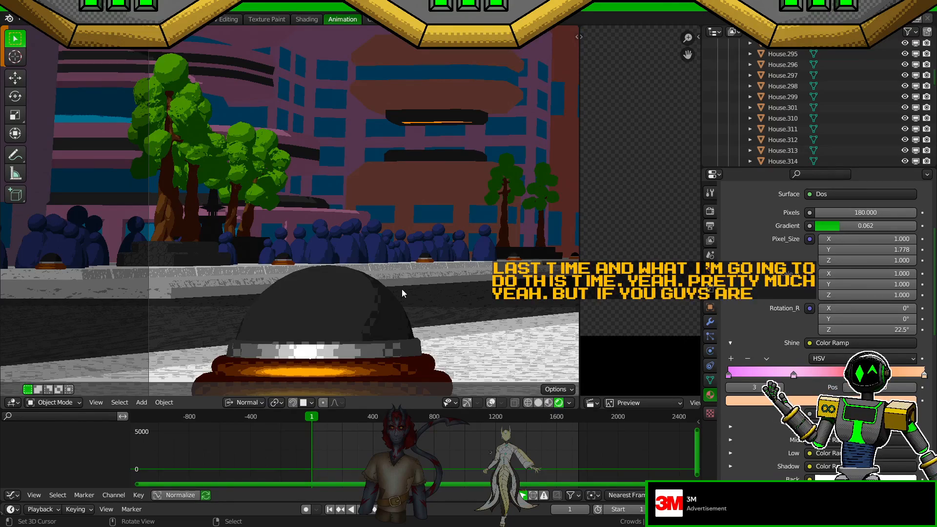
key(space)
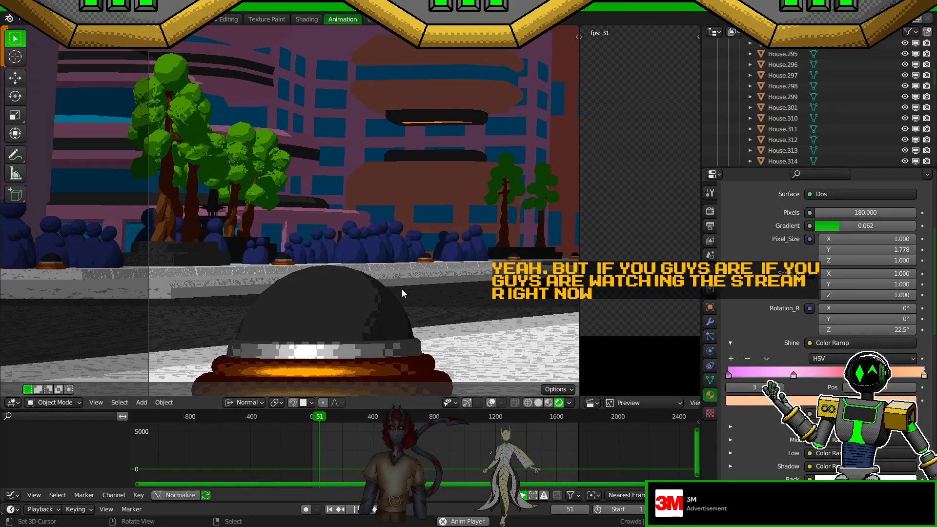
middle_drag(446, 282, 293, 286)
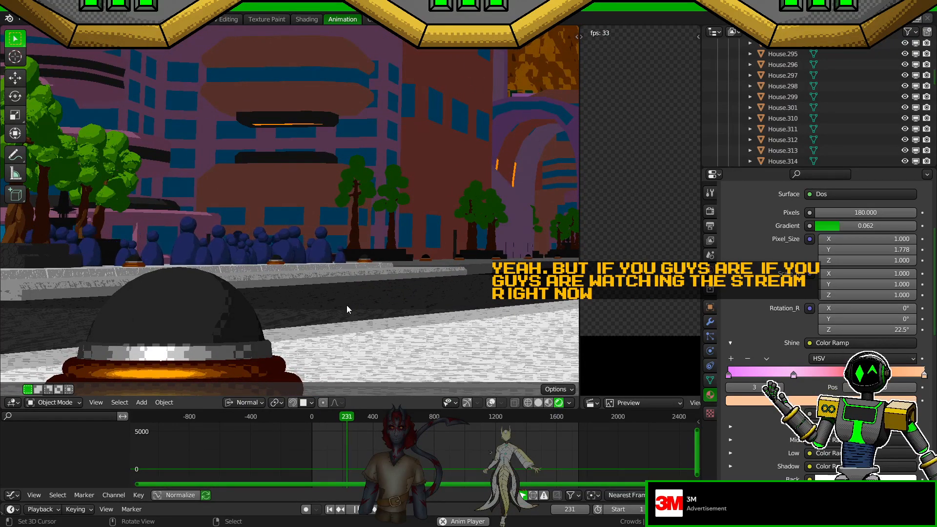
key(space)
Step: Save the file and select the Crowds_01-3 mesh in Solid shading, then restore the Material Preview shading
key(z)
click(414, 306)
key(ctrl+s)
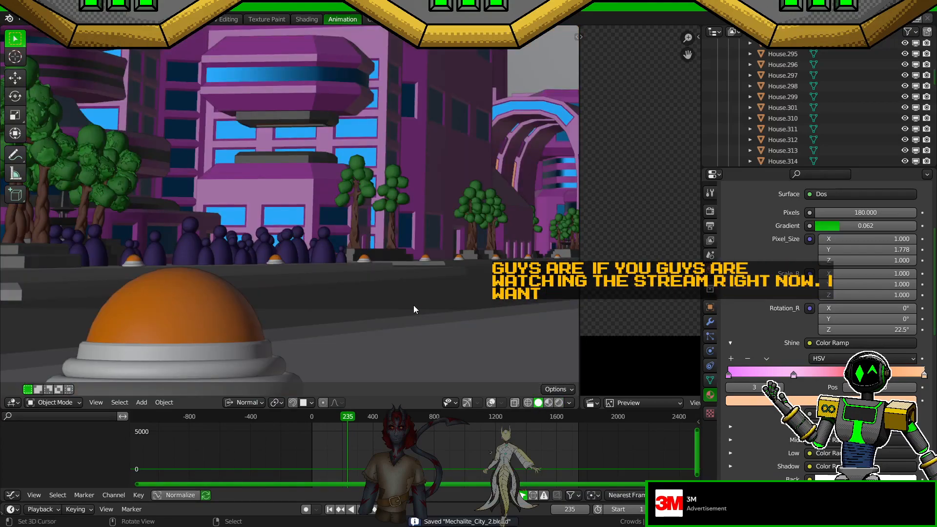
click(192, 244)
key(z)
click(304, 277)
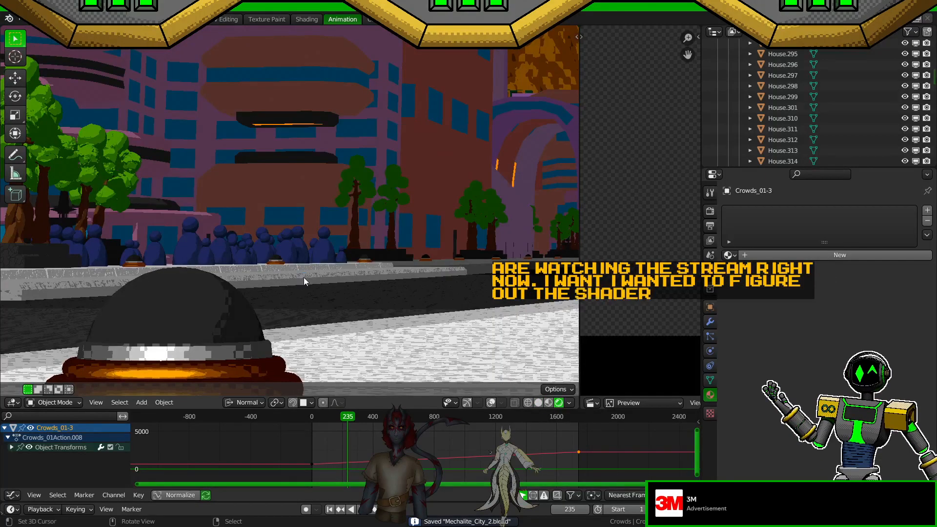
Step: Select the Crowd_2 object in the Crowds collection to show its material, with the whole street in view
scroll(798, 98, down, 10)
scroll(801, 122, down, 15)
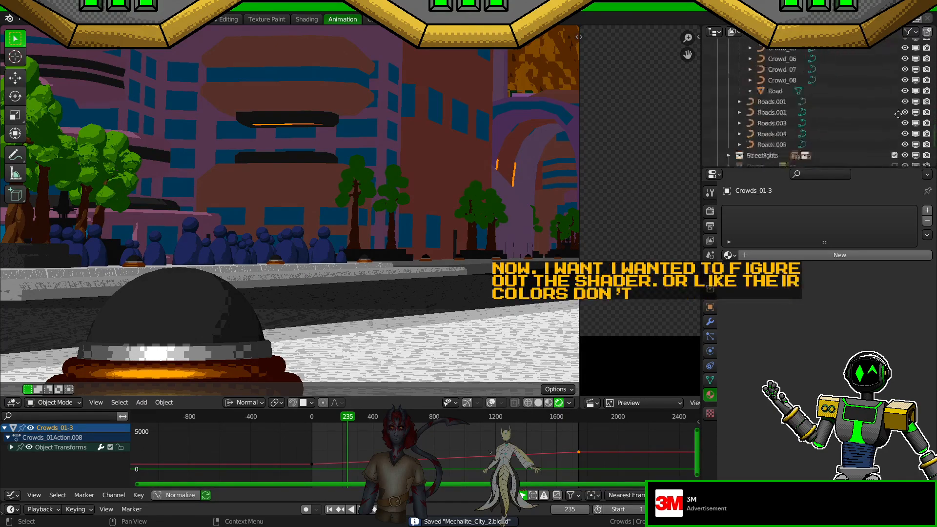
scroll(824, 76, up, 3)
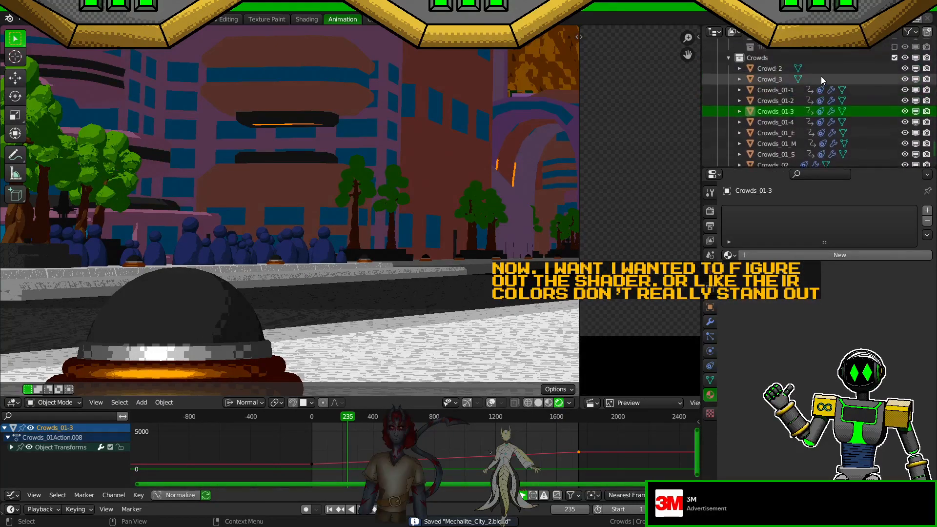
click(776, 69)
scroll(471, 224, down, 5)
shift+middle_drag(476, 219, 446, 244)
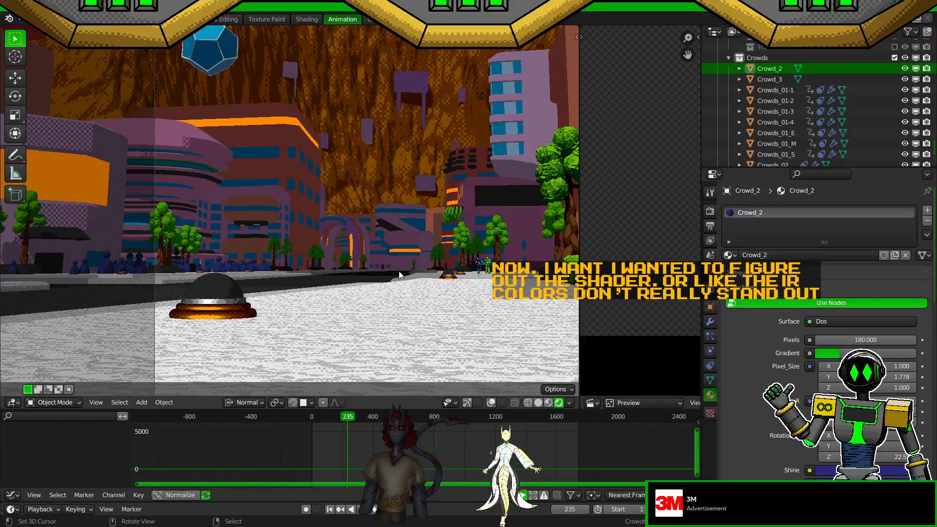
Step: Set the saturation of the Crowd_2 material's Shine color to 0.5, copy the color to the other shading colors, and save the file
key(ctrl+s)
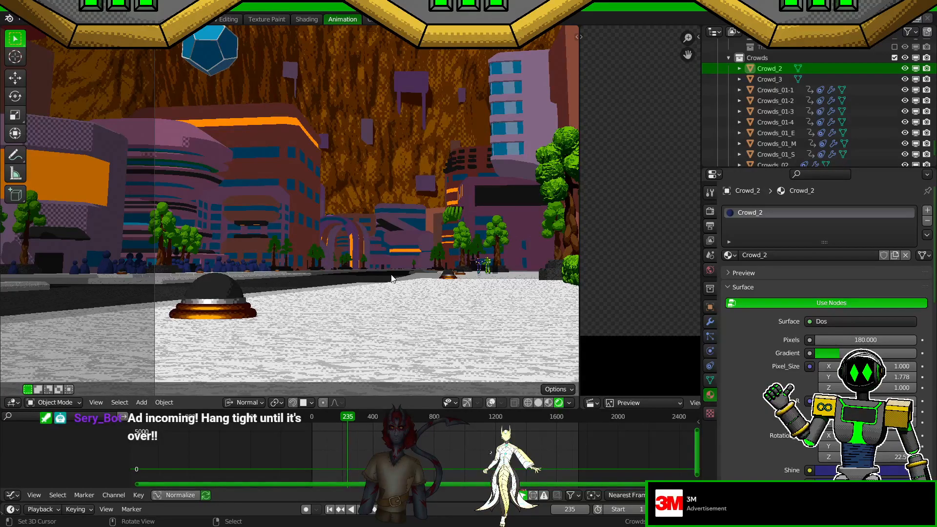
scroll(287, 318, up, 1)
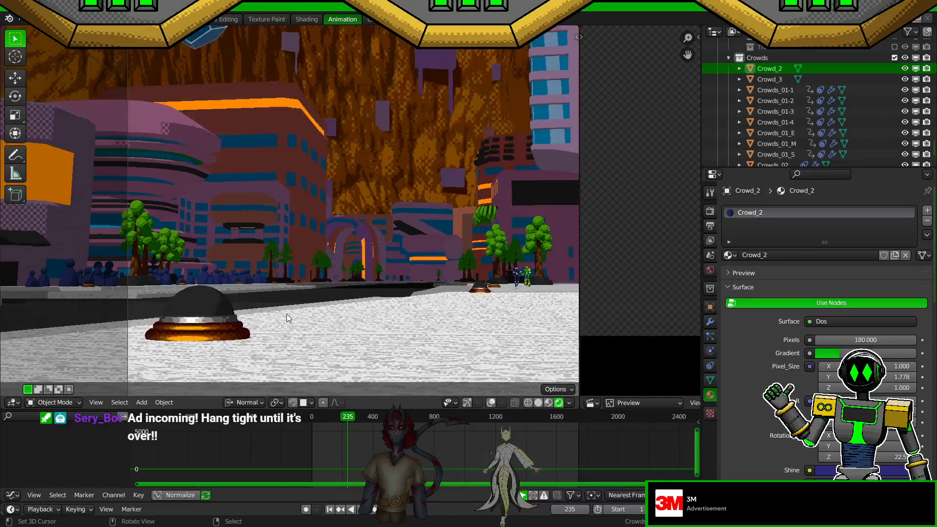
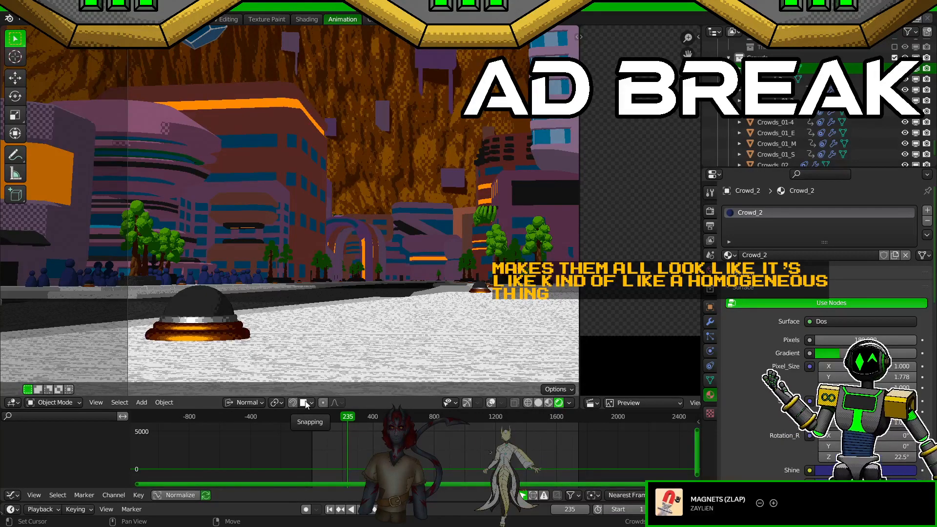
scroll(842, 342, down, 5)
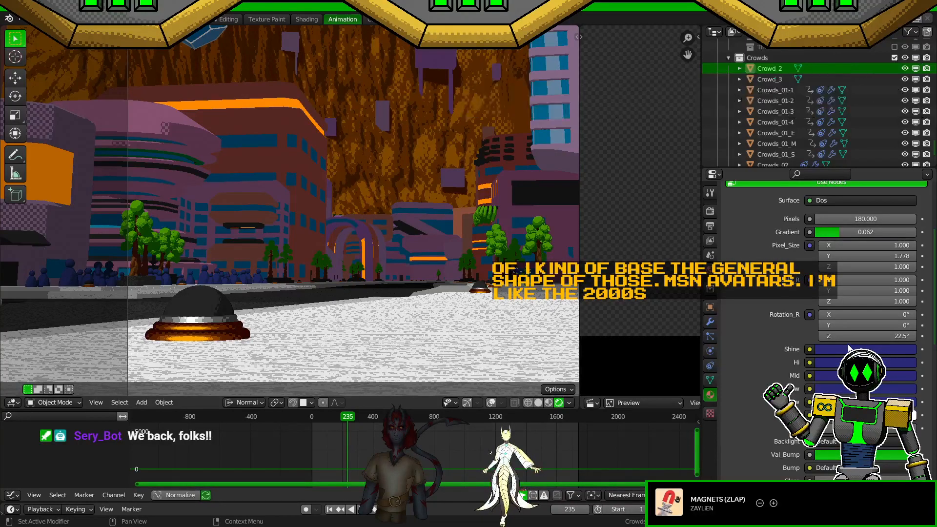
click(866, 349)
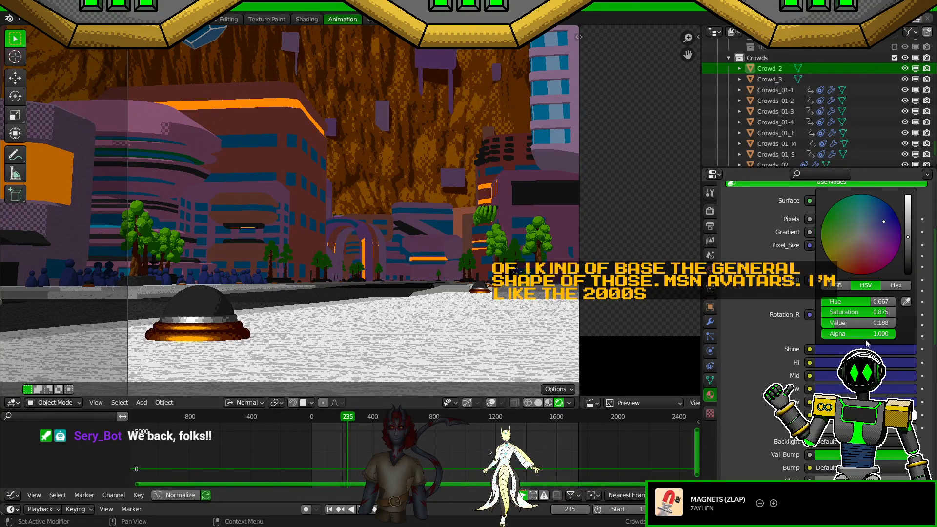
click(867, 312)
text(.5)
key(Return)
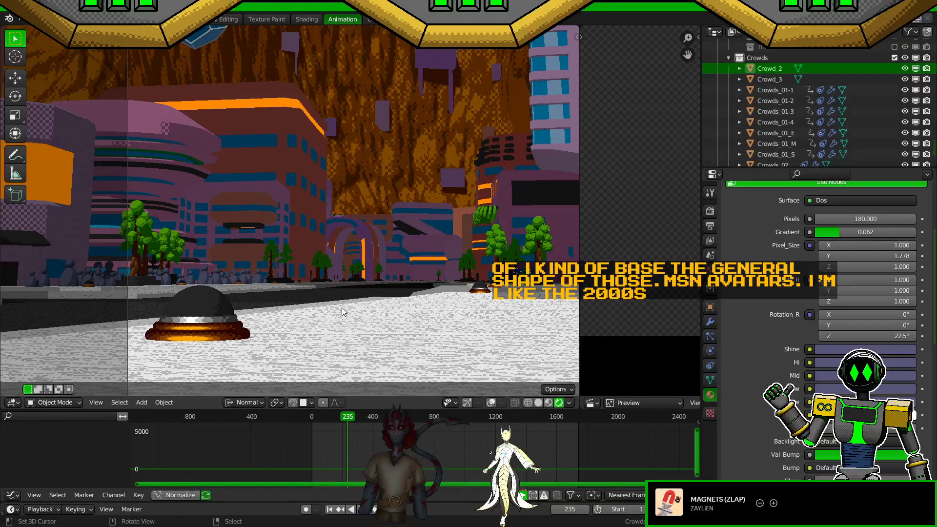
key(ctrl+s)
Step: Set the value of Crowd_2's Shine color to 0.5, copy the color to the other shading colors, and save the file
scroll(342, 308, up, 2)
shift+middle_drag(341, 308, 402, 299)
click(835, 349)
click(869, 323)
text(.5)
key(Return)
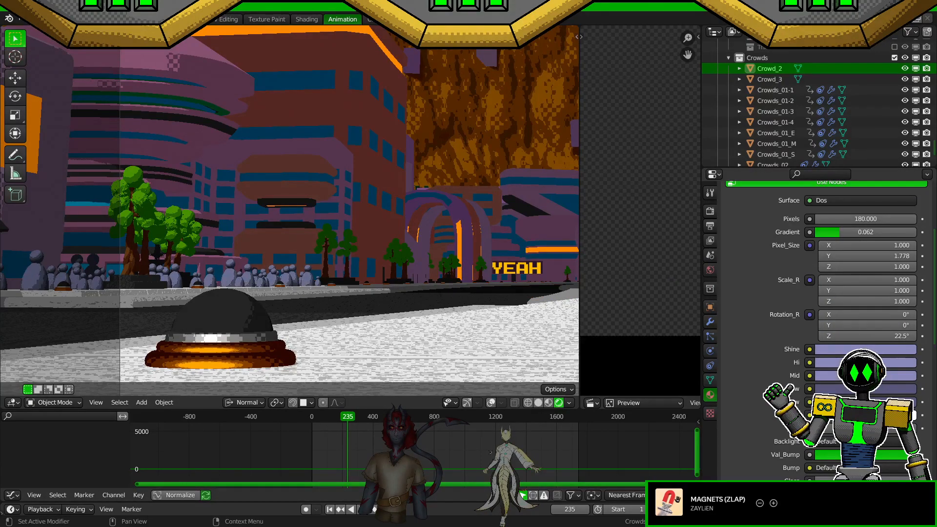
key(ctrl+s)
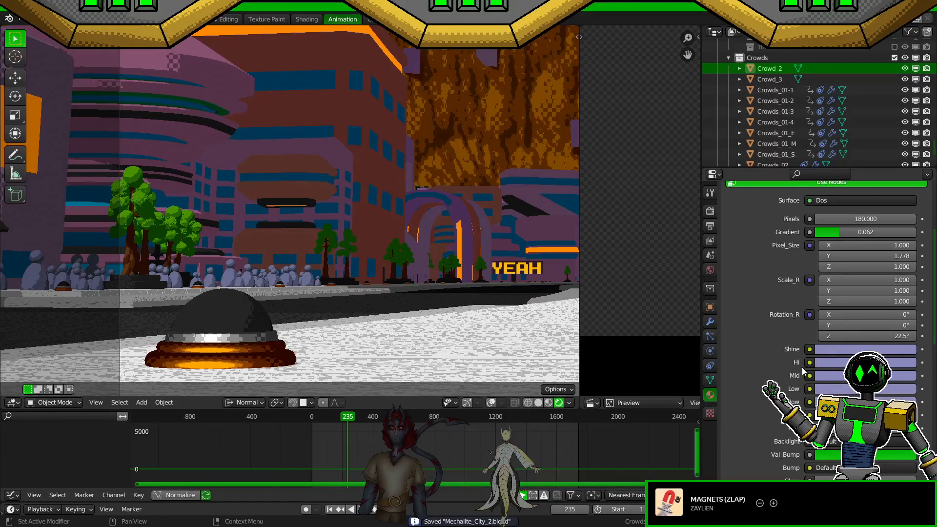
Step: Set the hue of Crowd_2's Shine color to 1/6, copy the color to the other shading colors, and save the file
scroll(790, 367, up, 2)
click(851, 383)
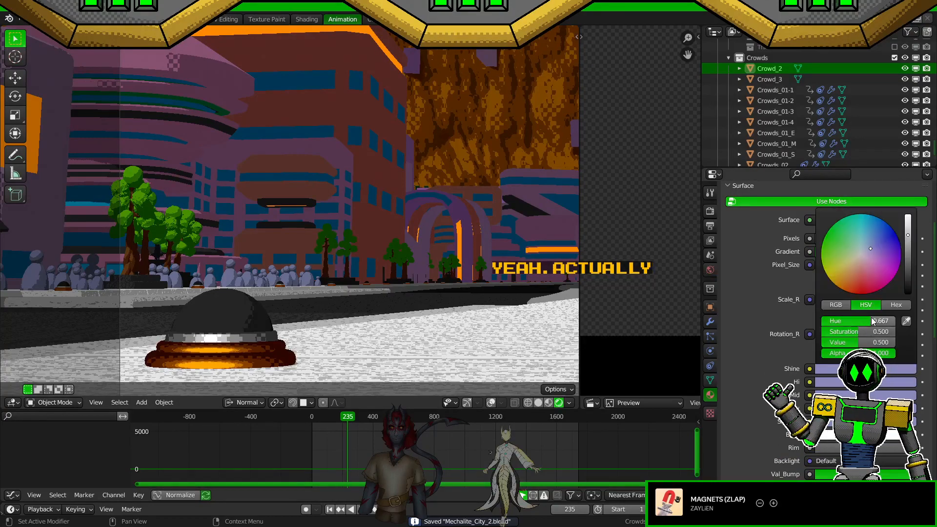
click(872, 318)
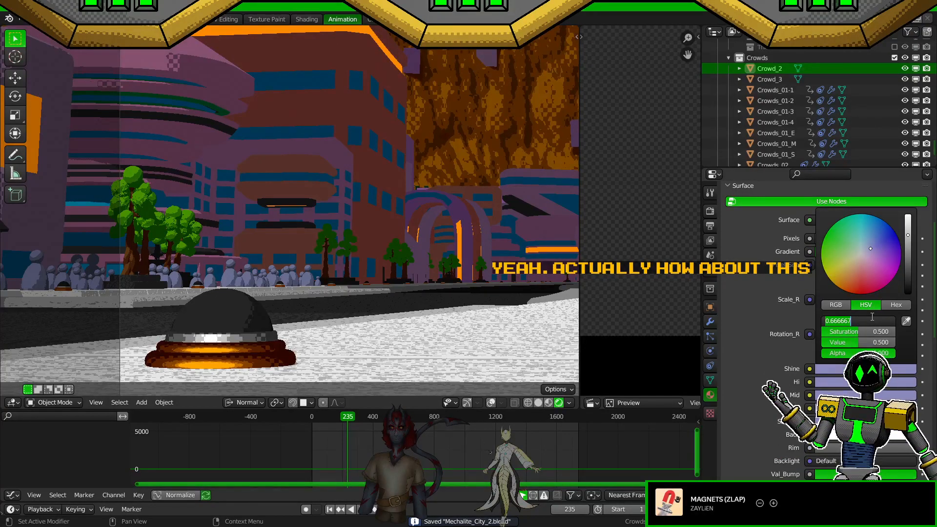
text(0.167)
key(Return)
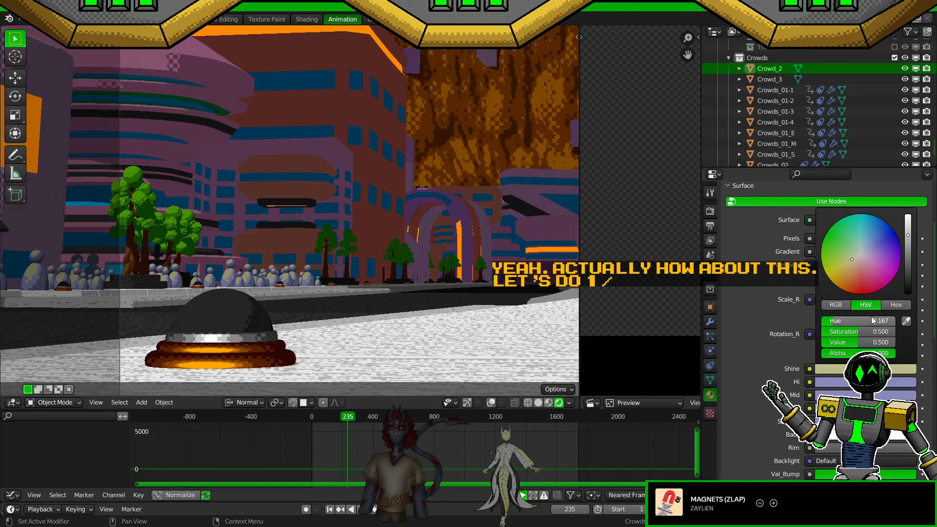
key(ctrl+v)
key(ctrl+v)
key(ctrl+v)
key(ctrl+s)
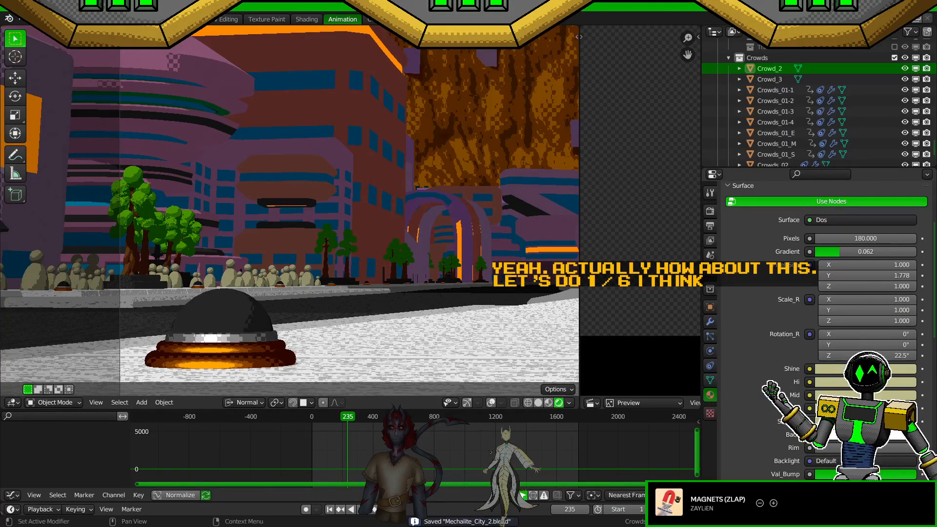
Step: Try a hue of 1/8 for Crowd_2's Shine color, settle on 0.1, copy it to the other shading colors, and save
click(866, 369)
click(865, 320)
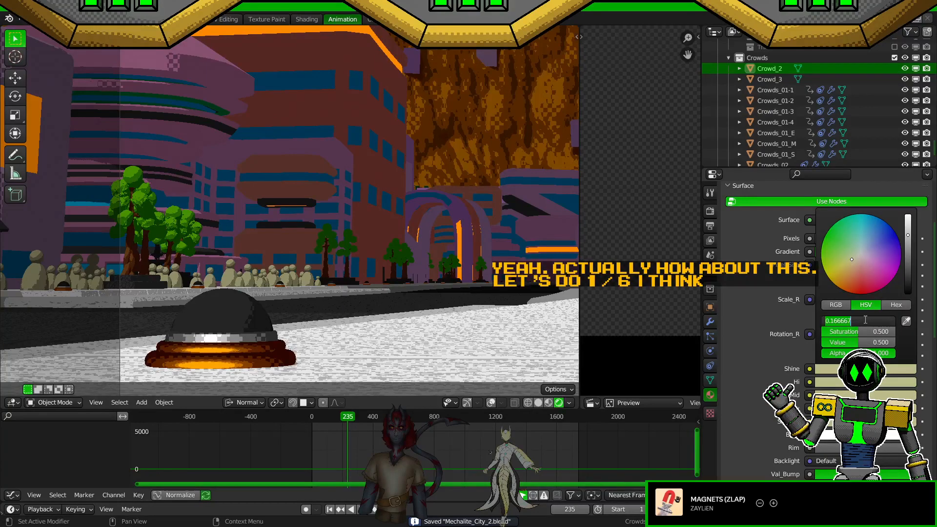
text(1/8)
key(Return)
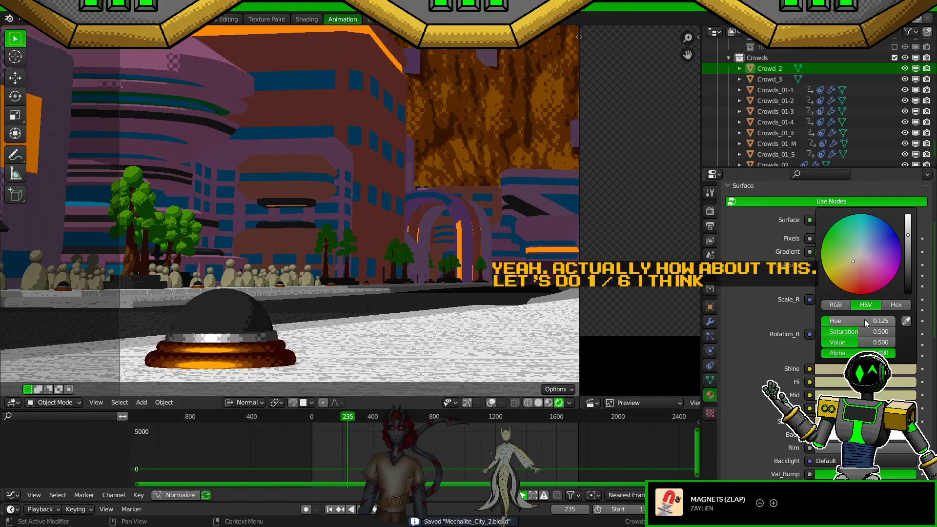
click(864, 369)
click(861, 320)
text(1/12)
key(Return)
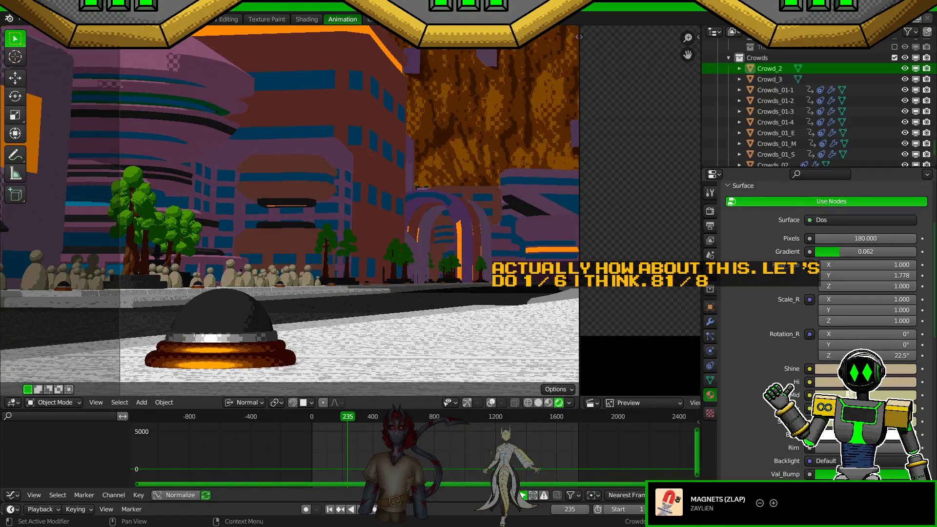
key(ctrl+s)
Step: Give Crowd_2's Shine color a saturation of 3/4 and a hue of 0.0625, copy it to the other shading colors, and save
click(885, 383)
click(868, 333)
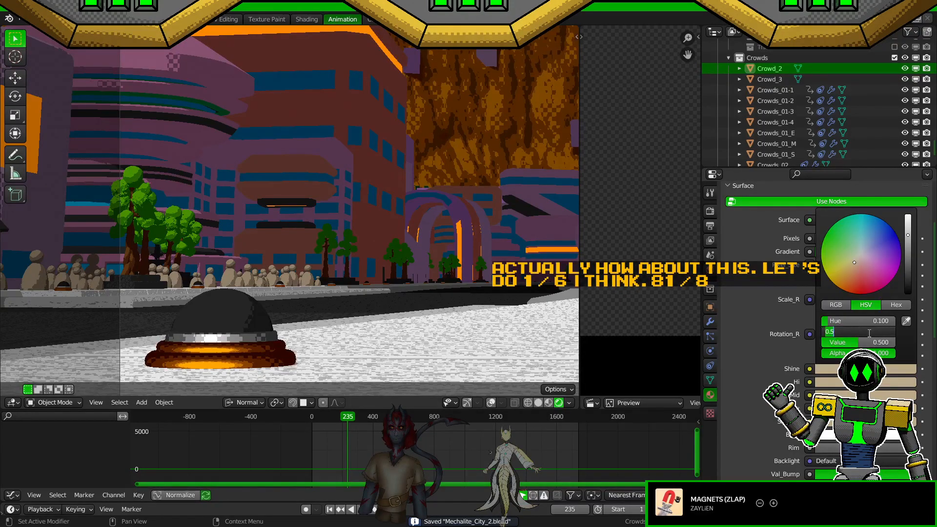
text(3/4)
key(Return)
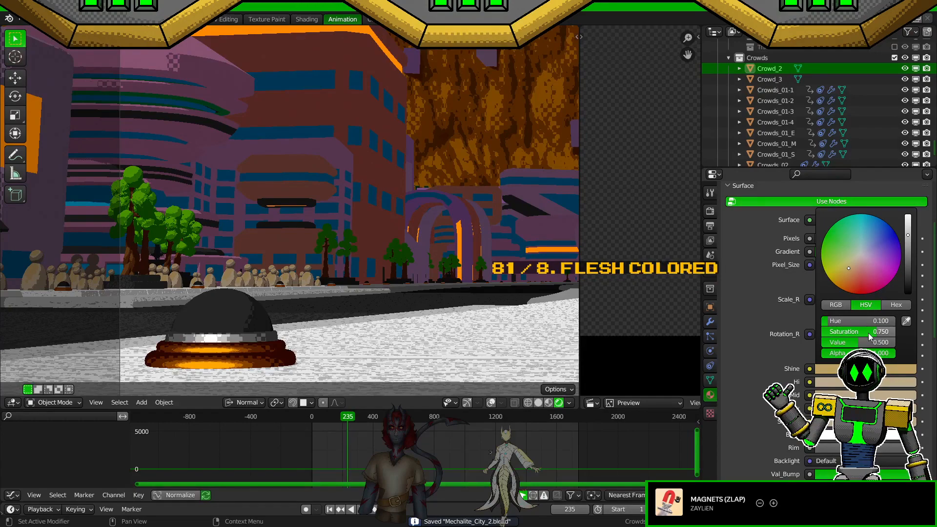
click(870, 321)
text(.0625)
key(Return)
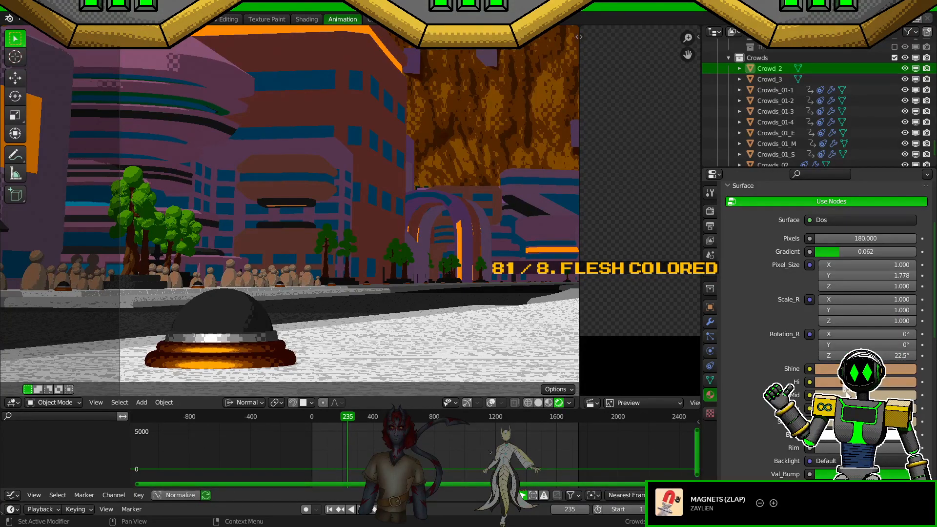
key(ctrl+s)
Step: Set both the saturation and the value of Crowd_2's Shine color to 0.25
scroll(830, 317, down, 12)
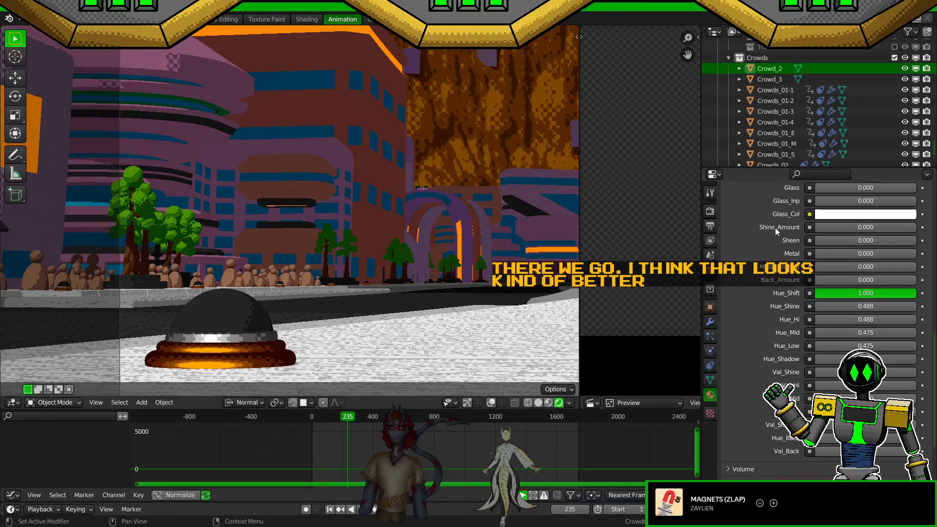
scroll(775, 227, up, 10)
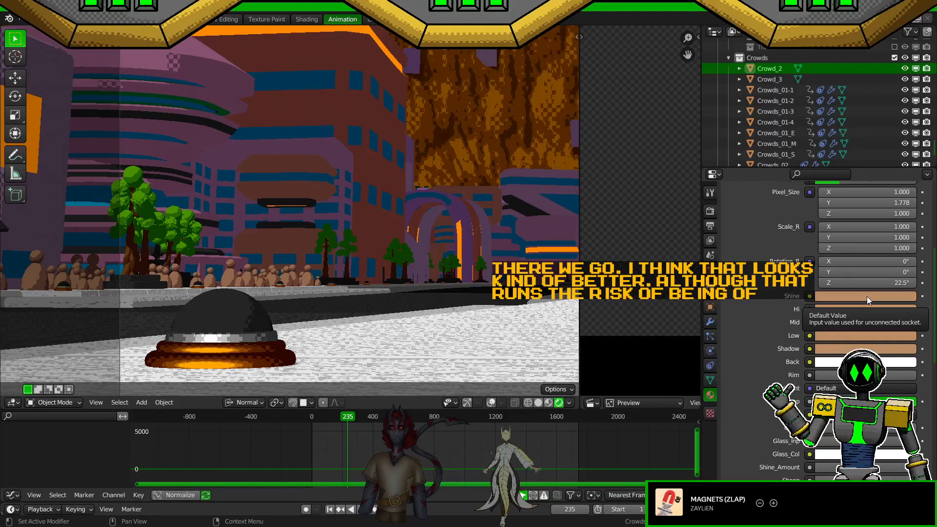
click(867, 296)
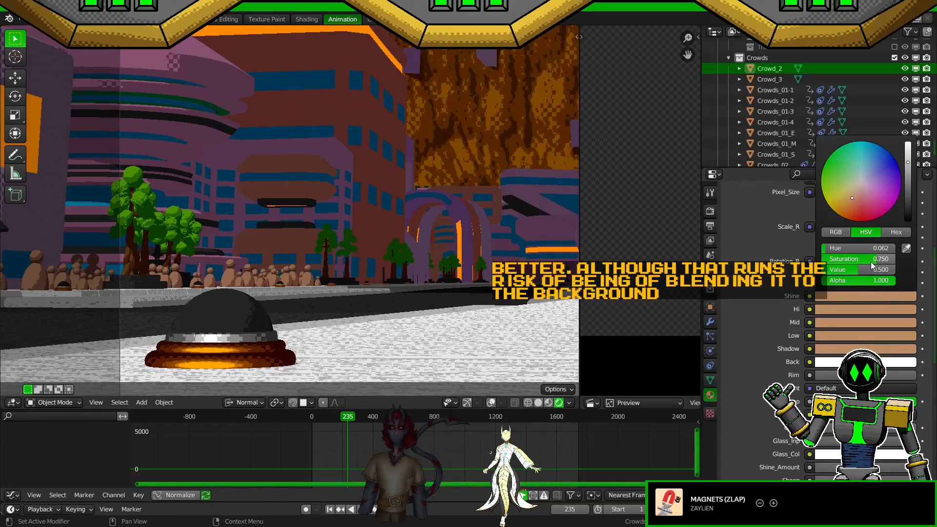
scroll(764, 342, up, 2)
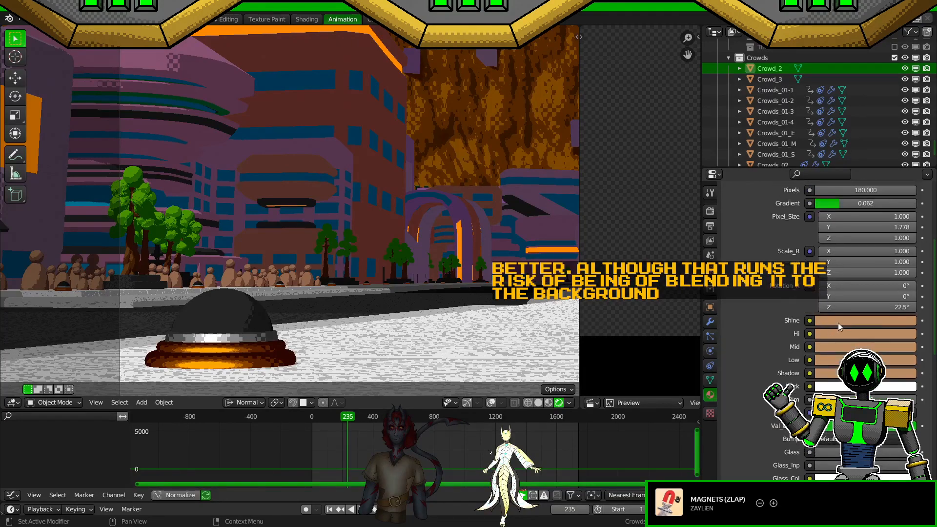
click(840, 322)
click(865, 283)
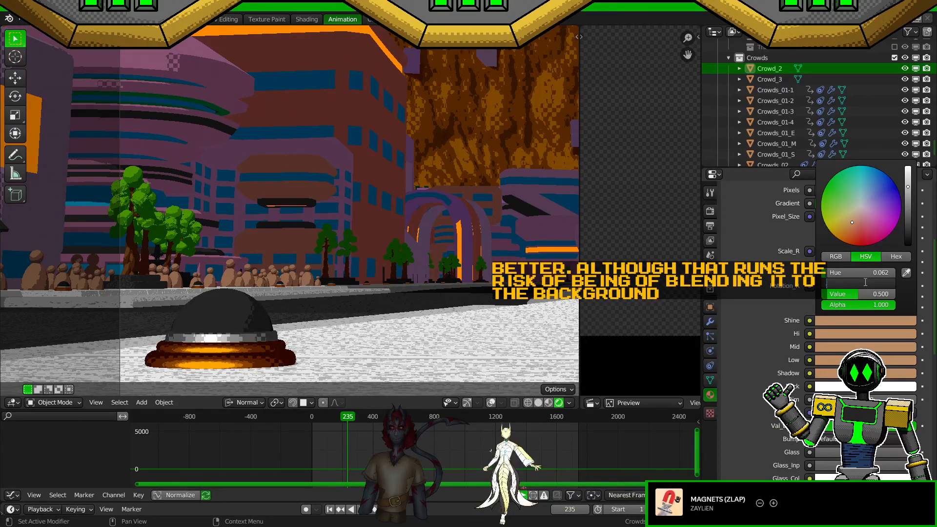
text(.25)
key(Return)
click(864, 295)
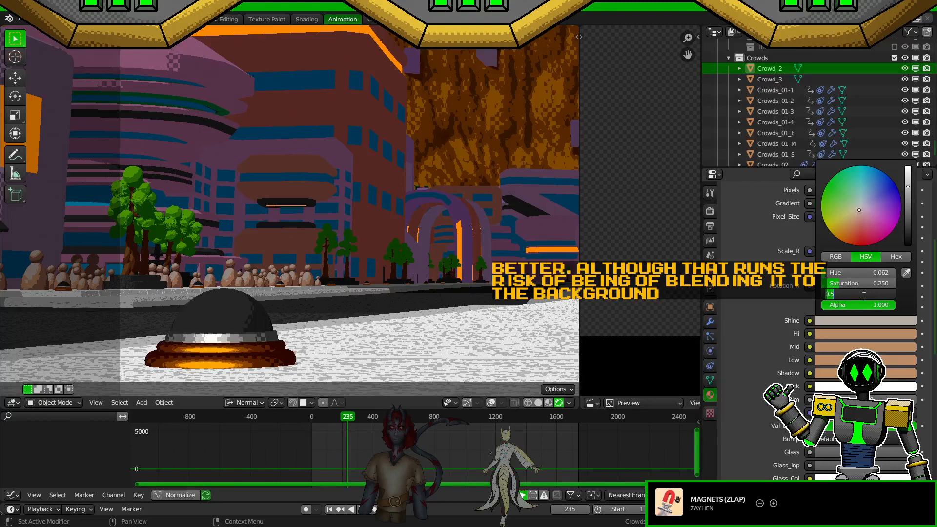
text(.25)
key(Return)
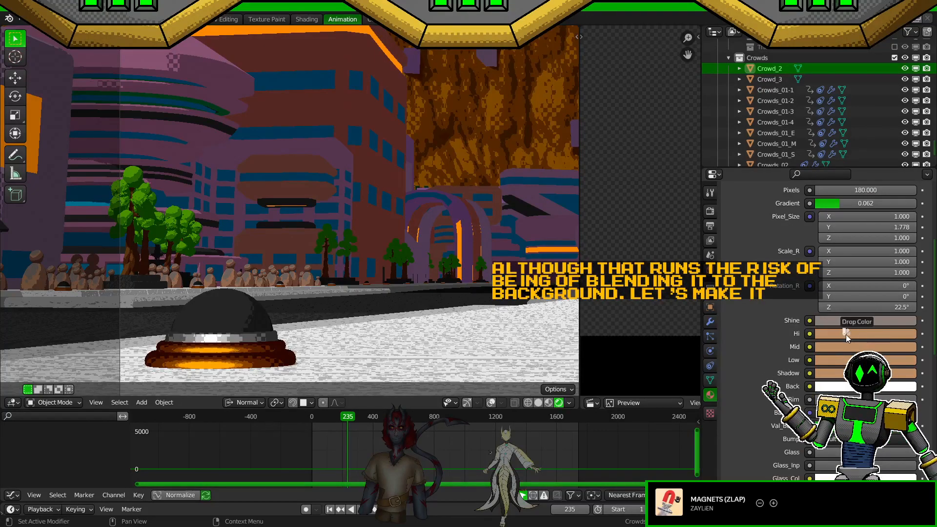
Step: Copy the Shine color to Crowd_2's Hi, Mid, Low and Shadow colors and save the file
key(ctrl+v)
key(ctrl+v)
key(ctrl+v)
key(ctrl+v)
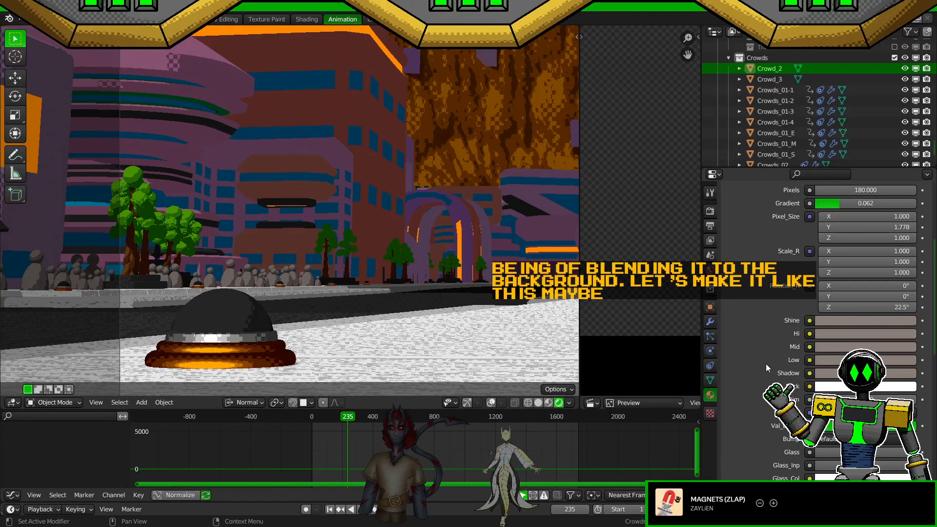
key(ctrl+s)
key(ctrl+s)
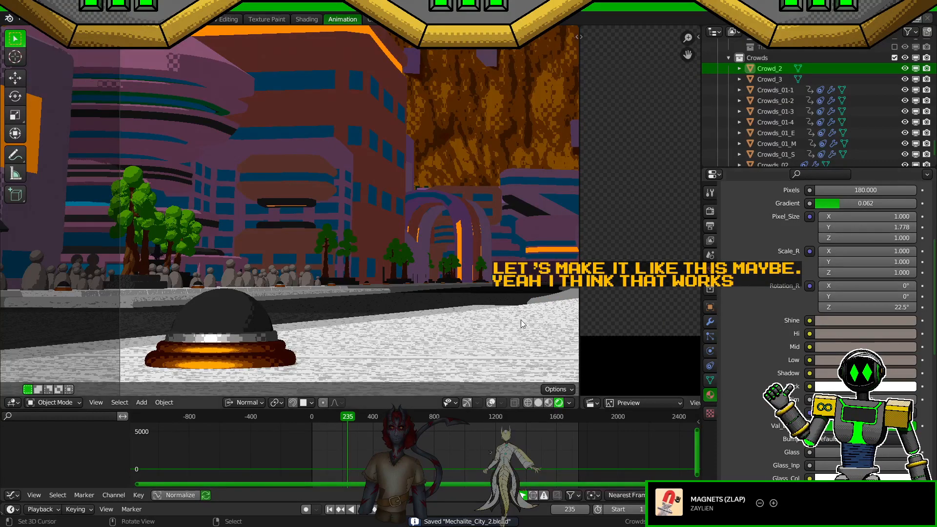
Step: Play the animation and check the recolored crowd in a wide view of the street
scroll(554, 320, down, 4)
shift+middle_drag(464, 295, 376, 323)
key(space)
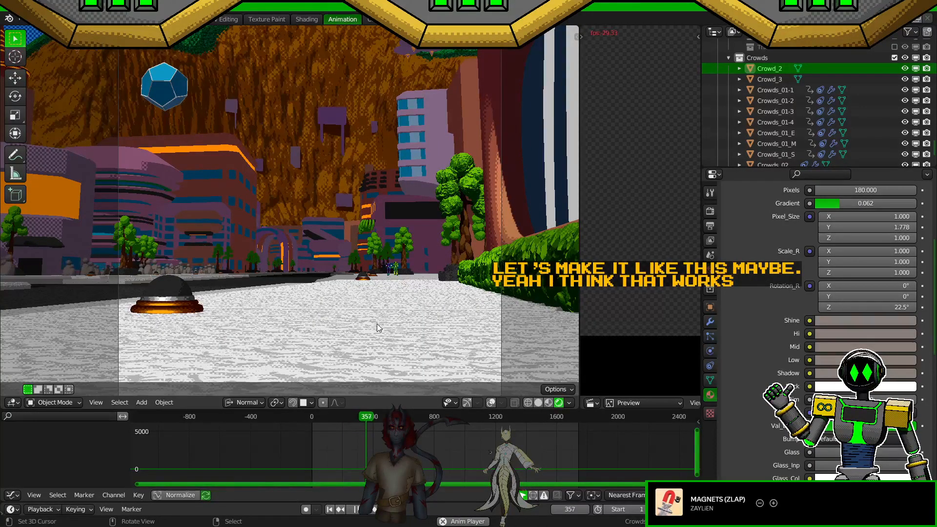
key(space)
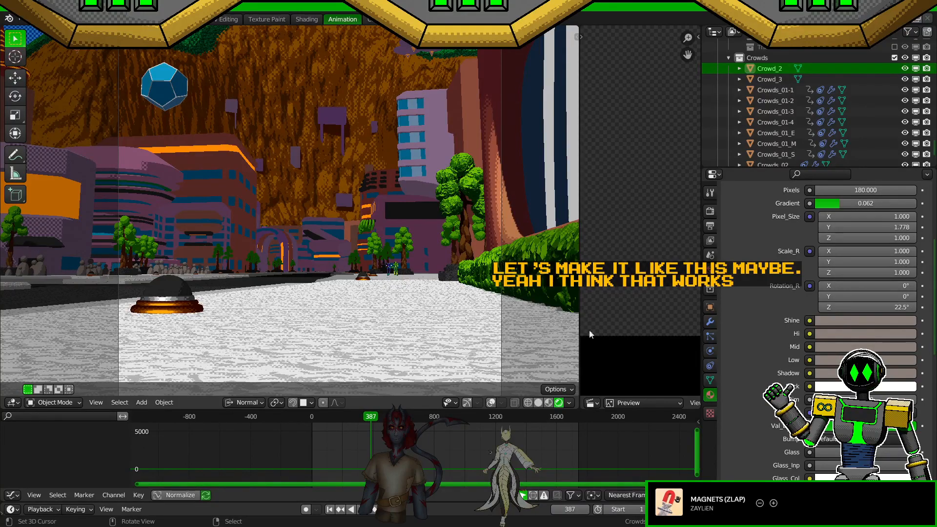
Step: Set the saturation of Crowd_2's Shine color to 0.5, copy it to the other shading colors, and save the file
click(848, 321)
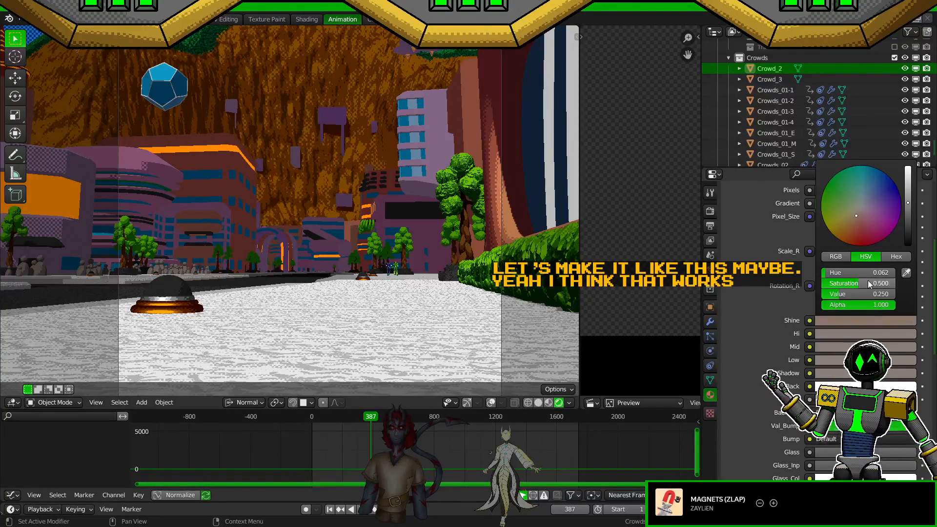
drag(882, 324, 873, 346)
key(ctrl+s)
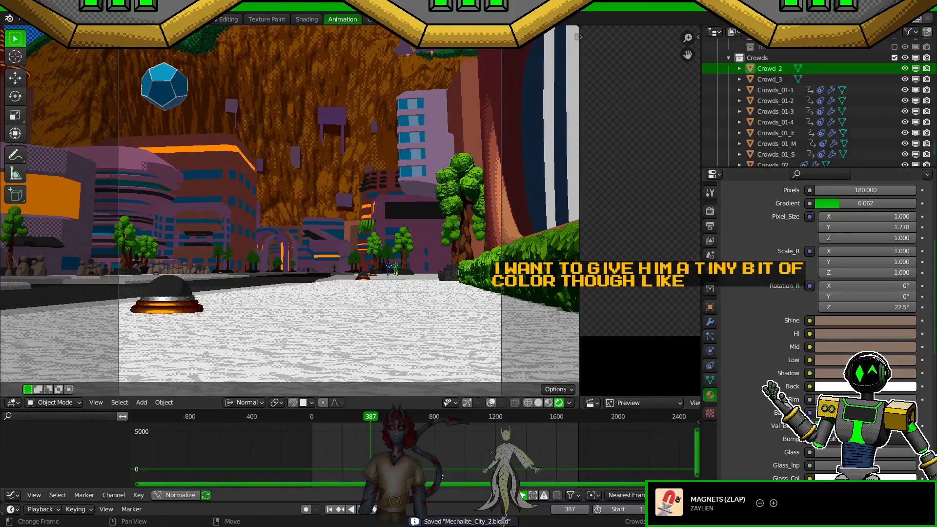
Step: Return to the start of the animation and play a short stretch to check the browner crowd
click(330, 510)
key(space)
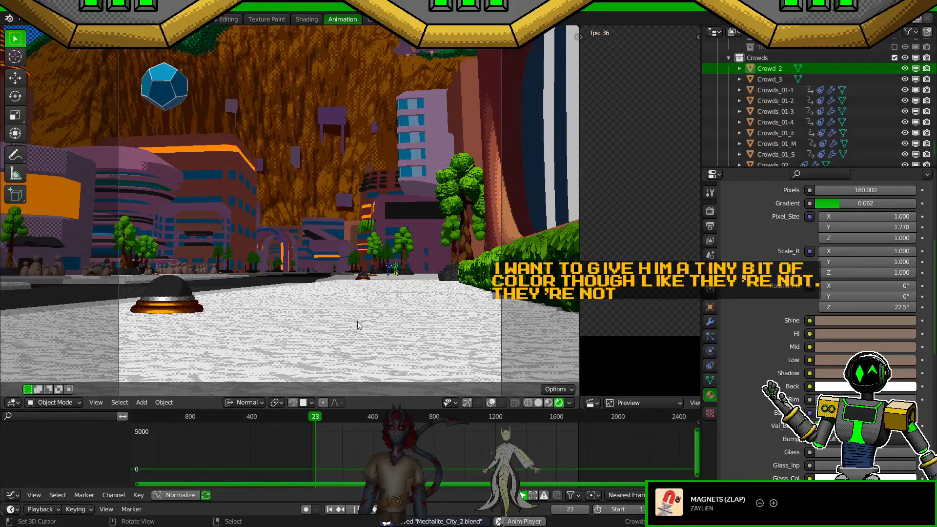
key(space)
Step: Set the hue of Crowd_2's Shine color to 1/3, copy it to Hi, Mid, Low and Shadow, and save the file
click(872, 323)
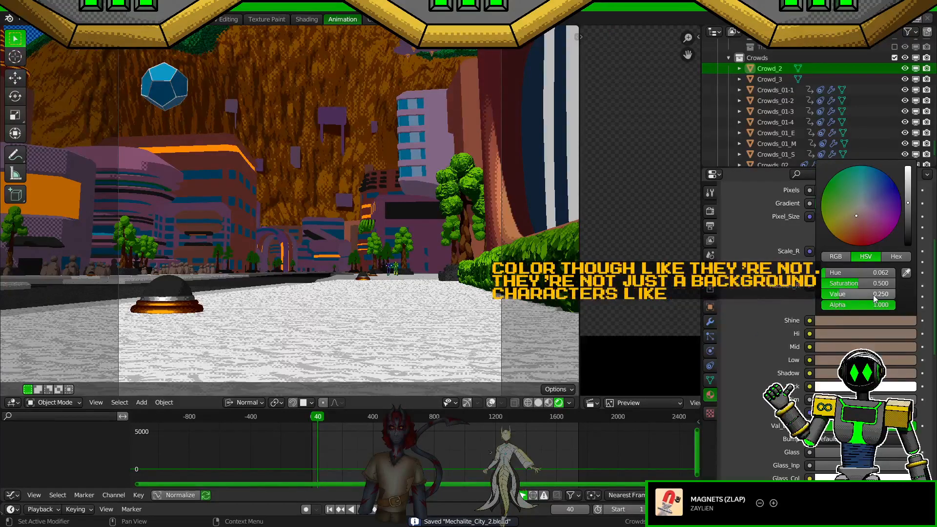
click(863, 273)
text(1/3)
key(Return)
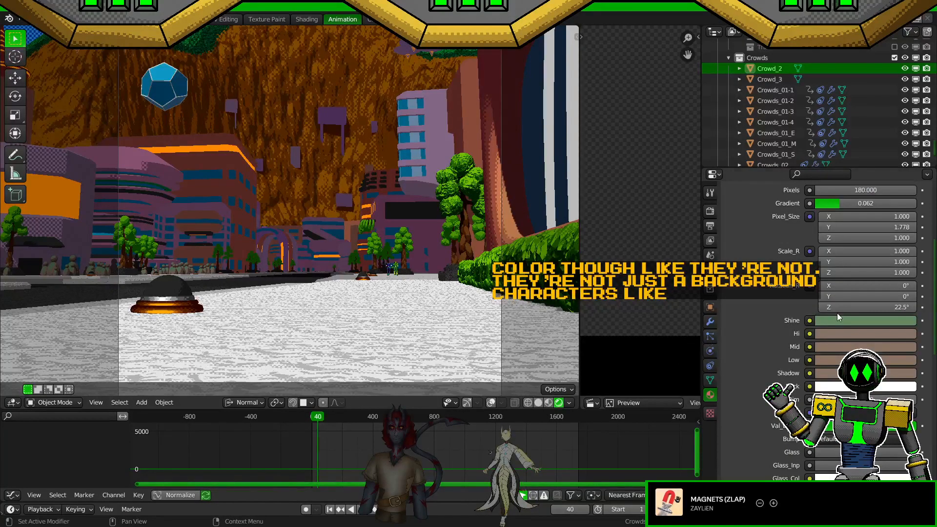
drag(848, 321, 850, 346)
drag(849, 348, 850, 361)
drag(850, 362, 850, 373)
key(ctrl+s)
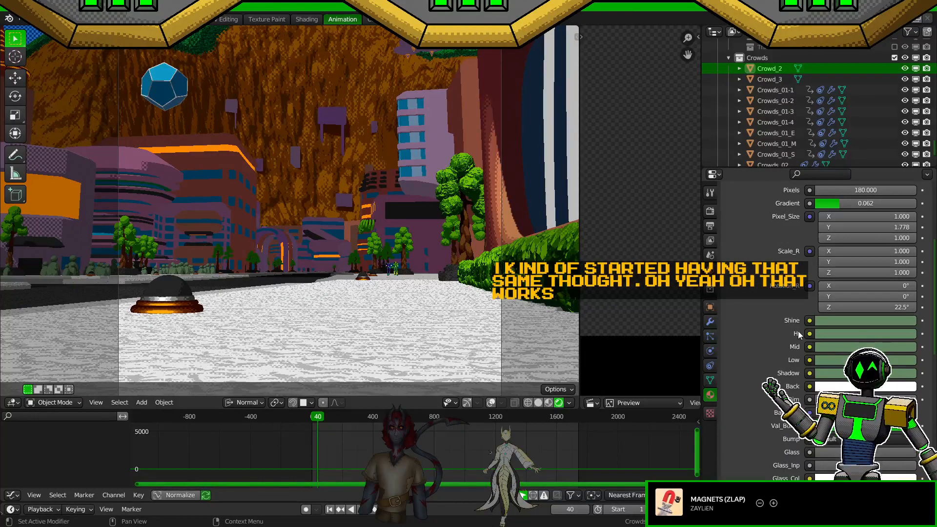
Step: Play a short stretch of the animation to check the green crowd, save the file and return to frame 1
key(space)
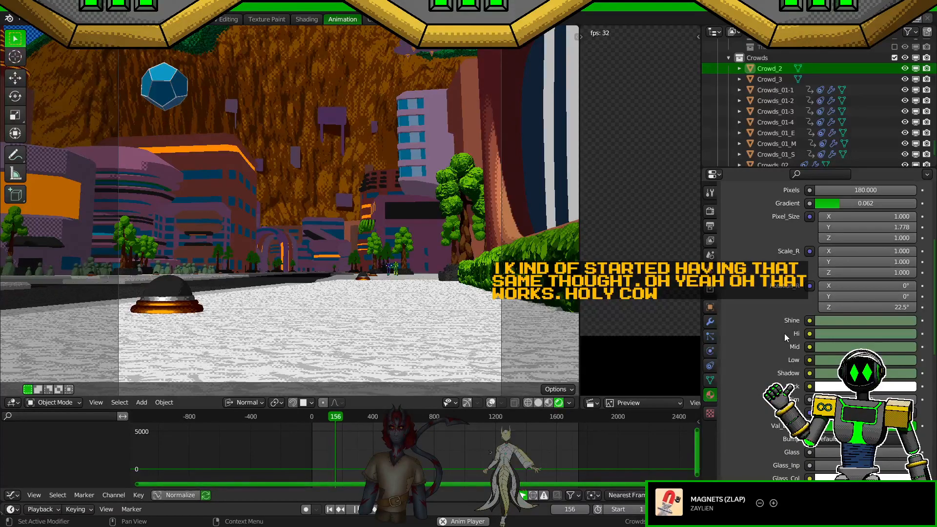
key(space)
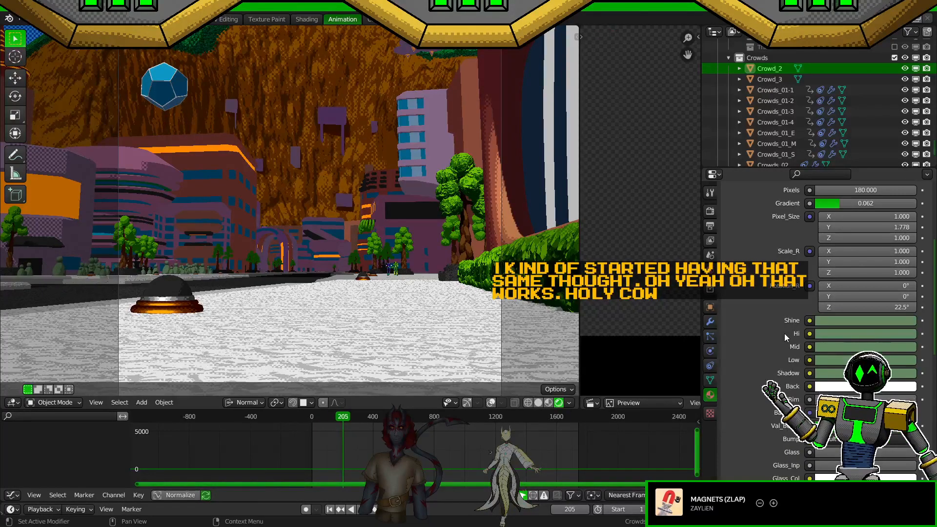
key(ctrl+s)
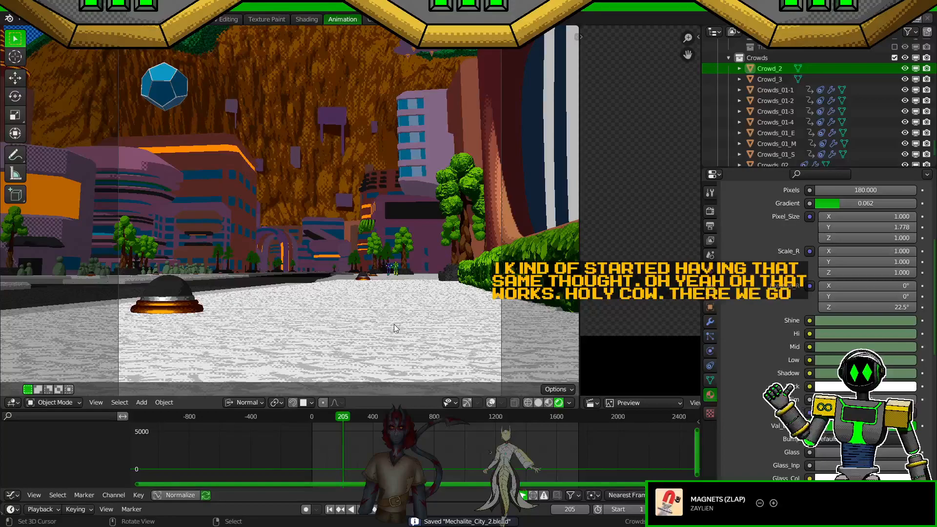
click(333, 510)
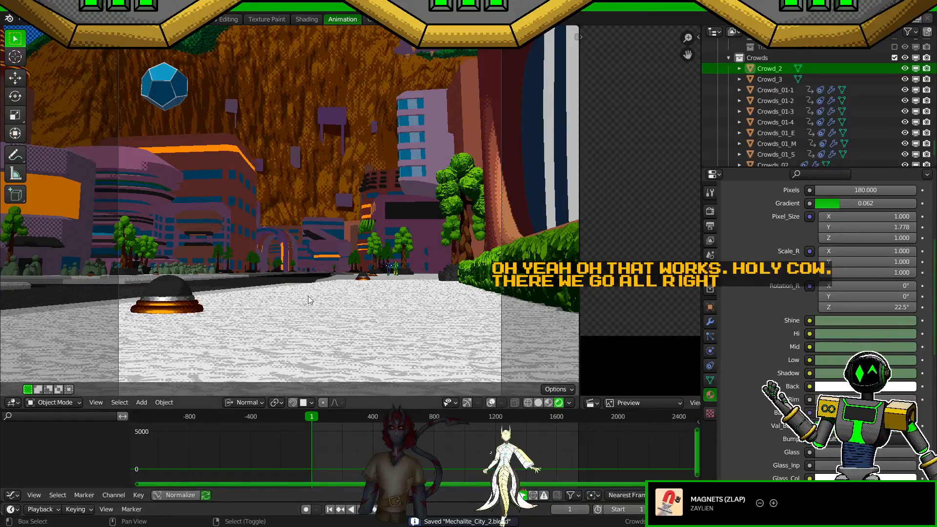
Step: Inspect the green crowd along the street up close and save the file with the viewport in Solid shading
shift+middle_drag(308, 291, 379, 280)
scroll(339, 303, up, 4)
shift+middle_drag(338, 302, 378, 286)
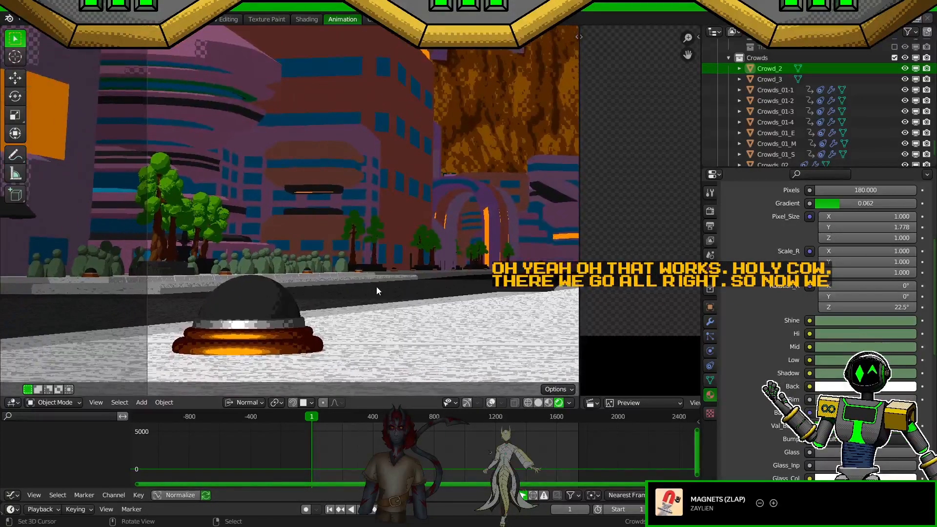
scroll(379, 286, up, 4)
key(ctrl+s)
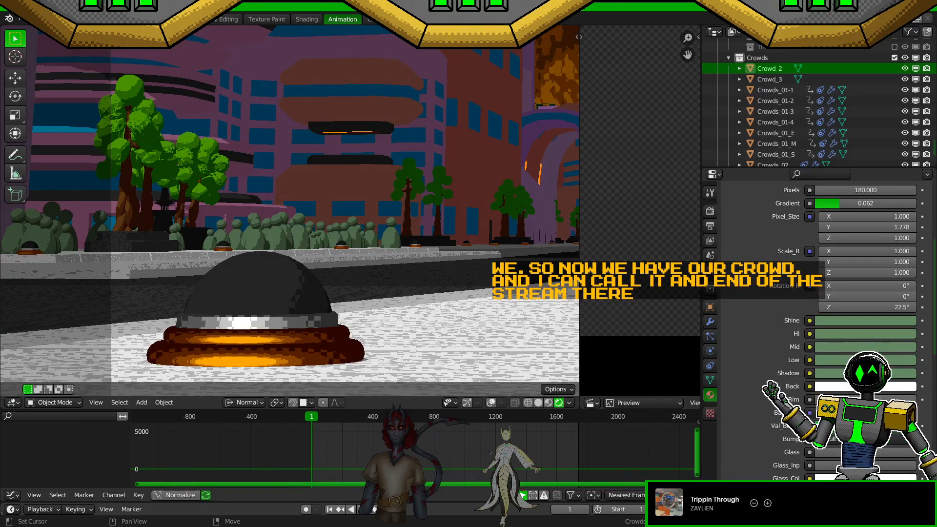
key(z)
key(ctrl+s)
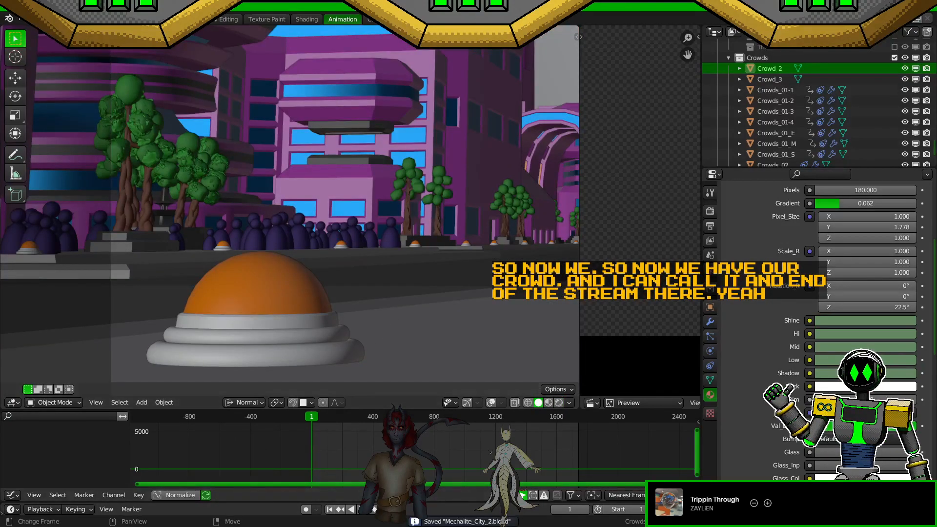